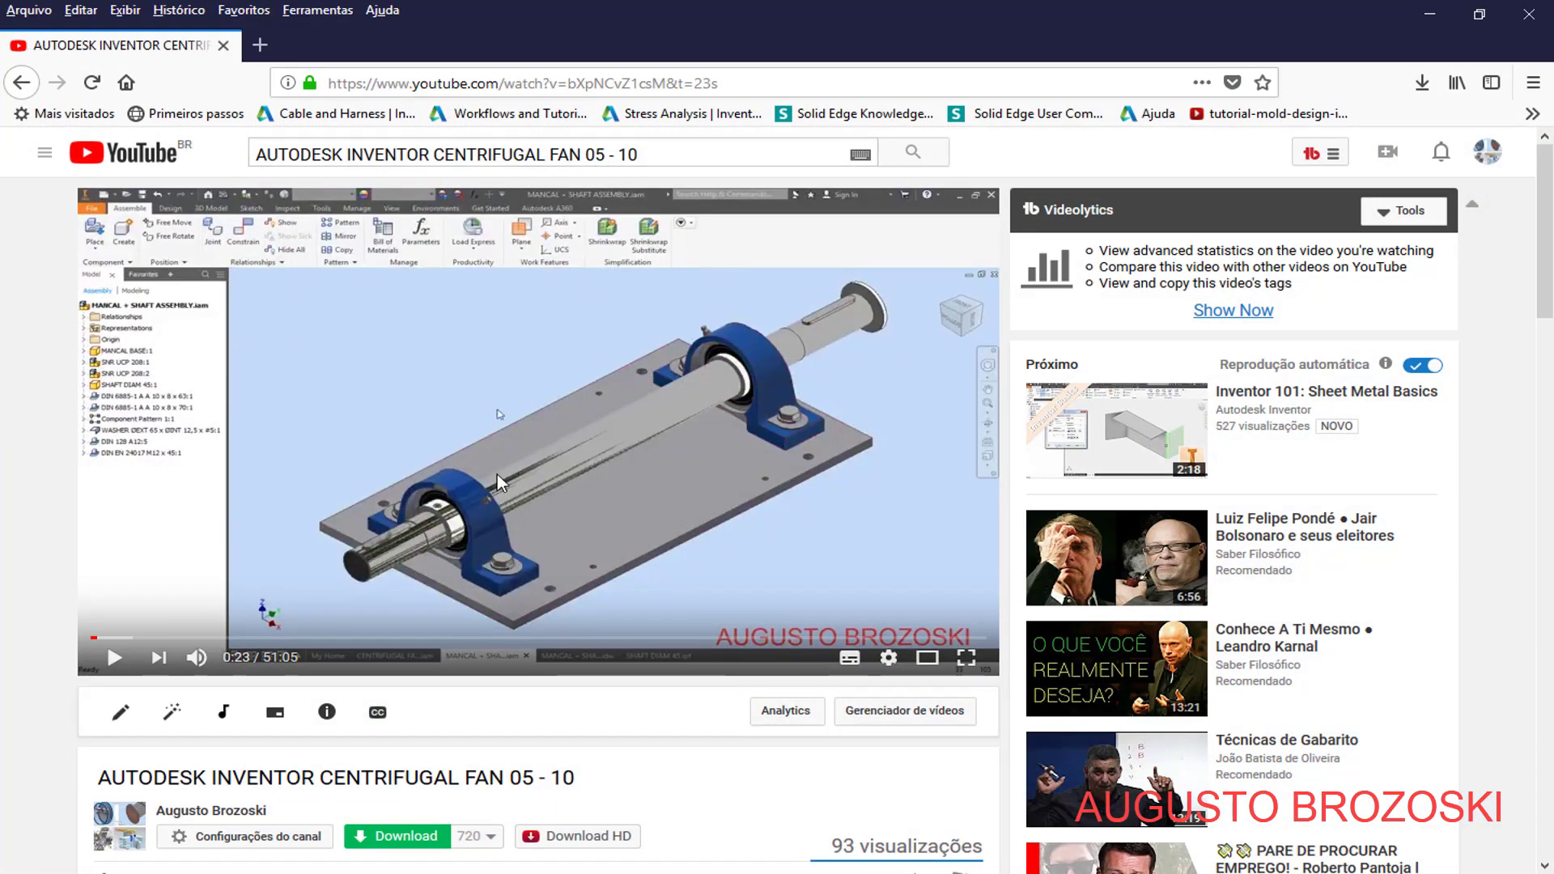
# - Expand the centrifugal fan video's description and look through its links to related videos, the tutorial PDF, parts and skeleton files
pyautogui.scroll(-6, 487, 667)
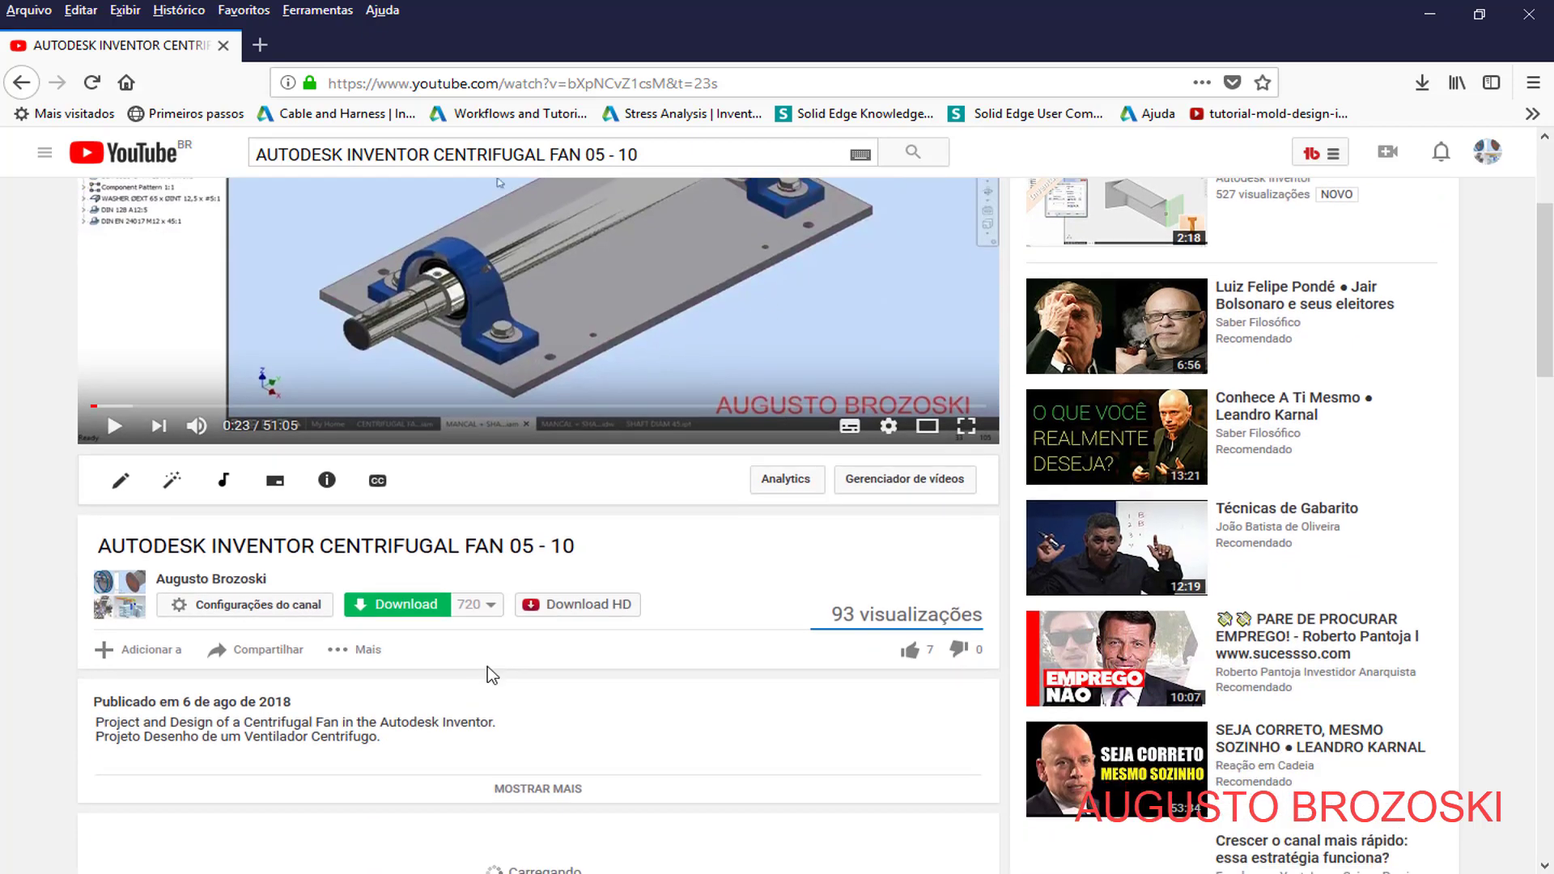
pyautogui.click(541, 559)
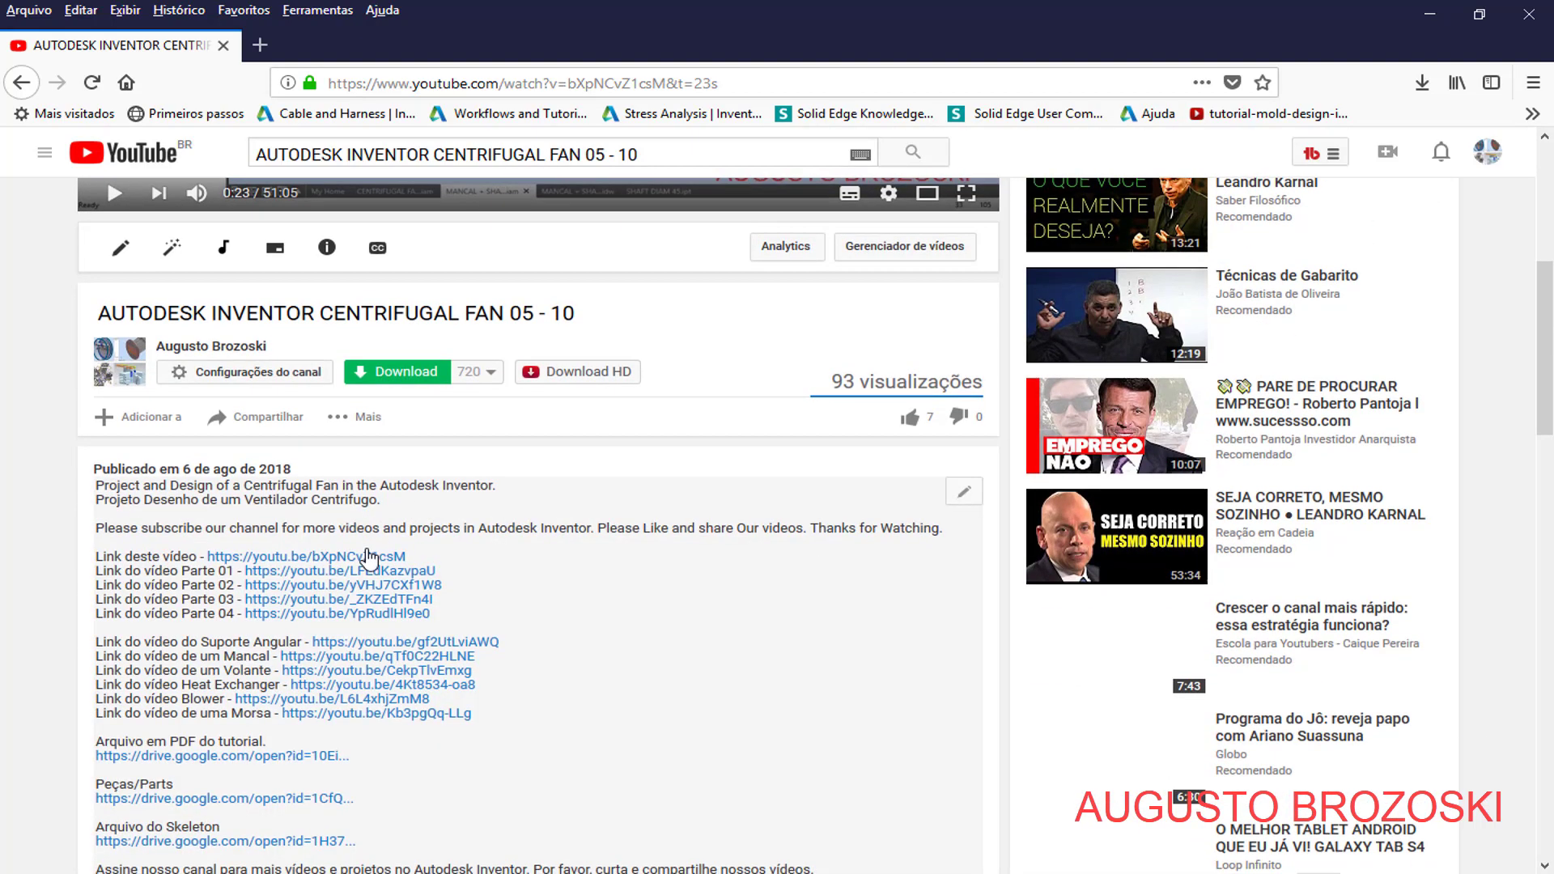
pyautogui.scroll(-3, 291, 558)
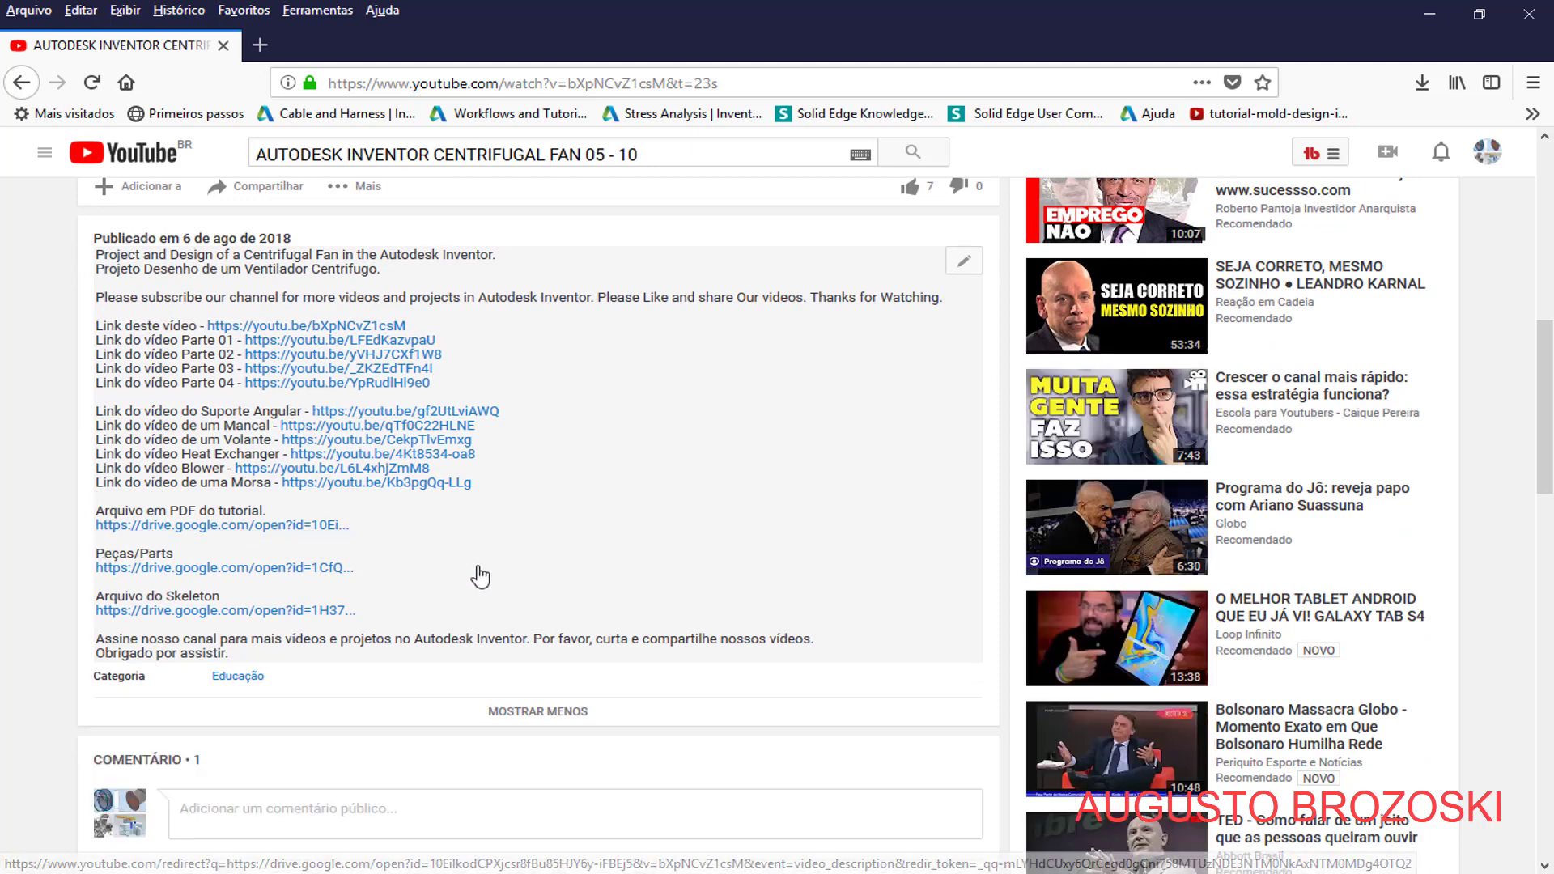
pyautogui.scroll(7, 479, 574)
pyautogui.scroll(2, 555, 522)
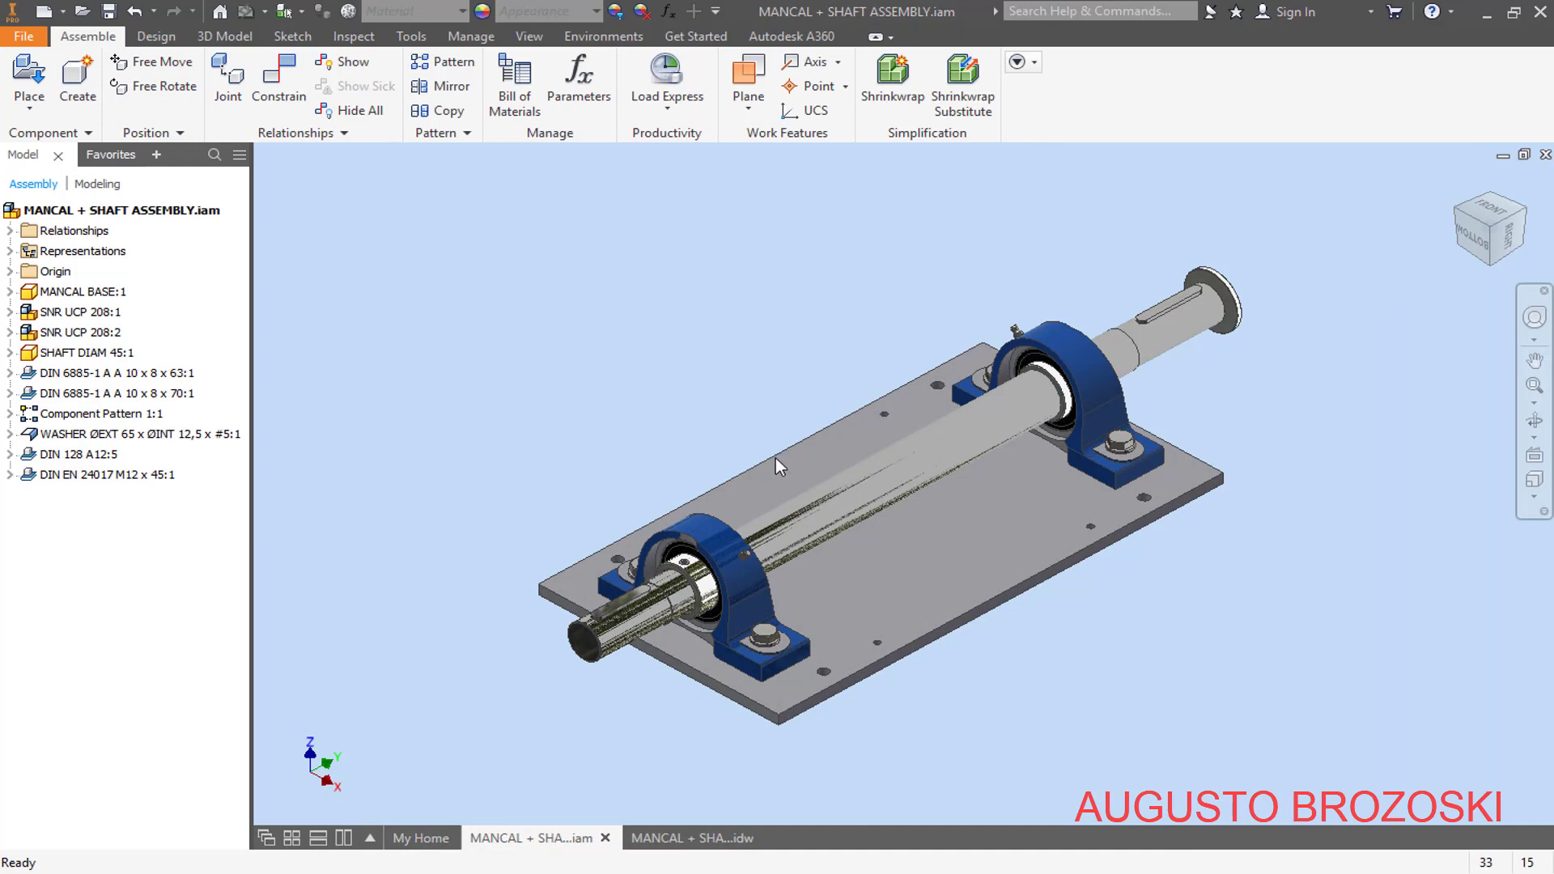
# - Examine the MANCAL + SHAFT ASSEMBLY drawing in Inventor and its PDF in Acrobat Reader, and return to the assembly model
pyautogui.click(692, 838)
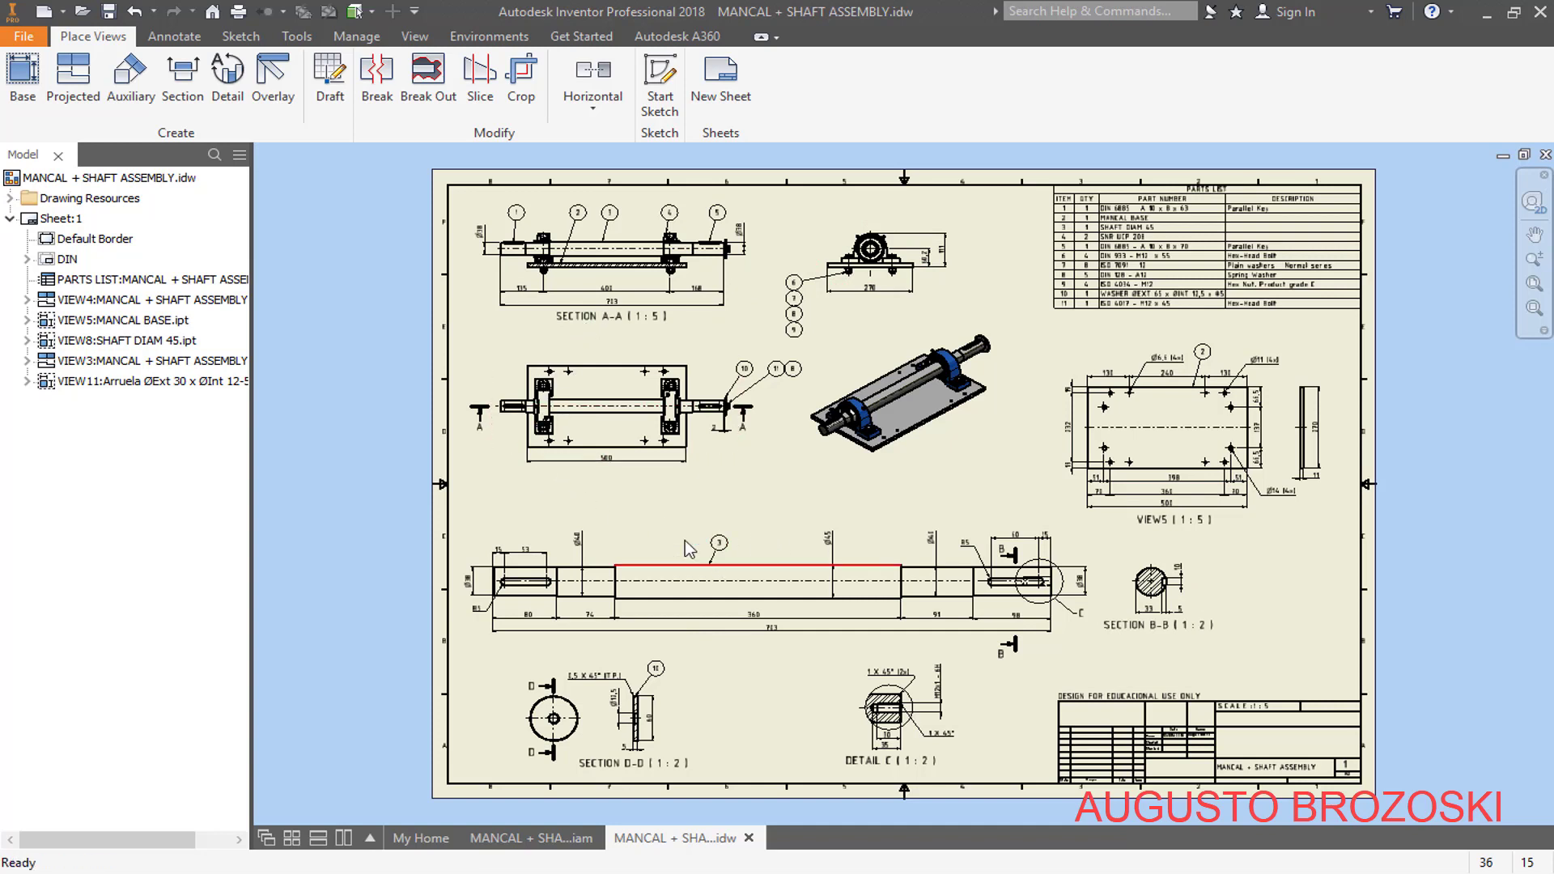
pyautogui.scroll(2, 782, 441)
pyautogui.scroll(-10, 782, 442)
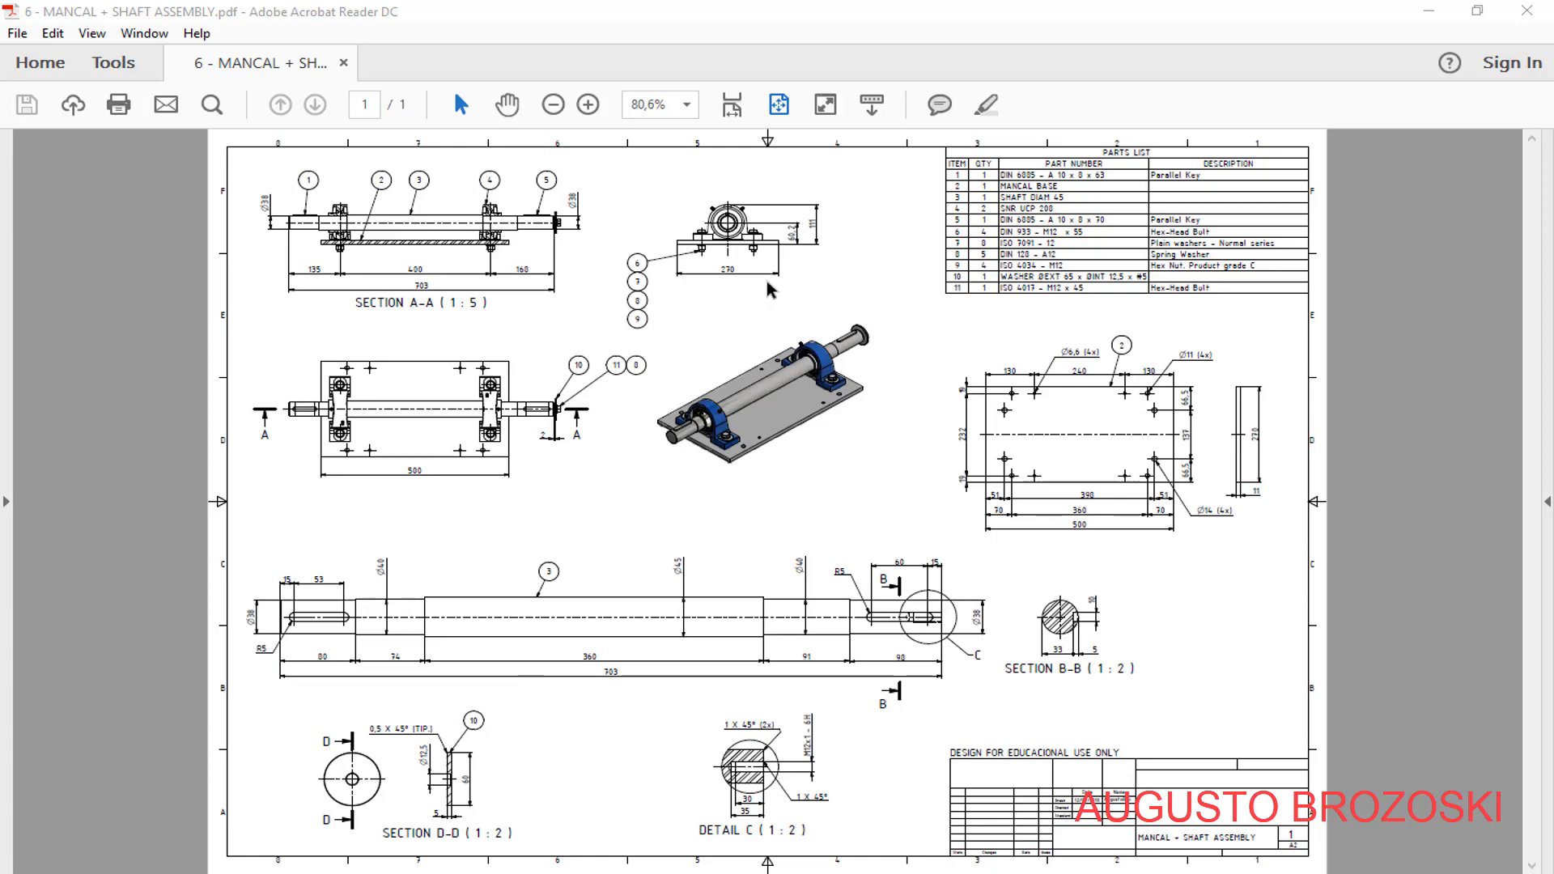
pyautogui.click(1429, 11)
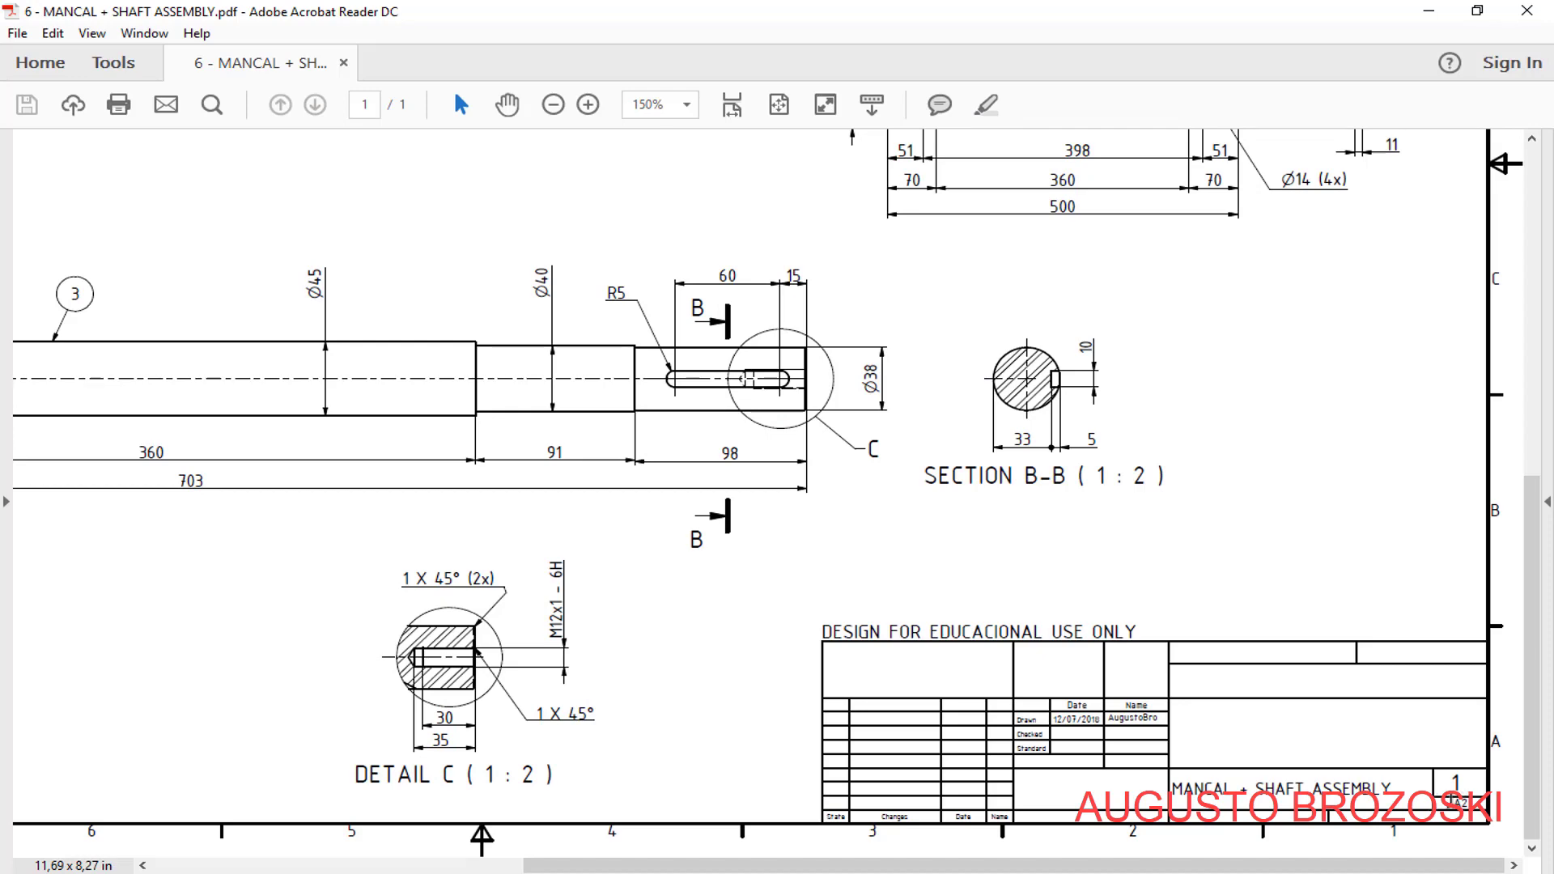
pyautogui.click(1429, 12)
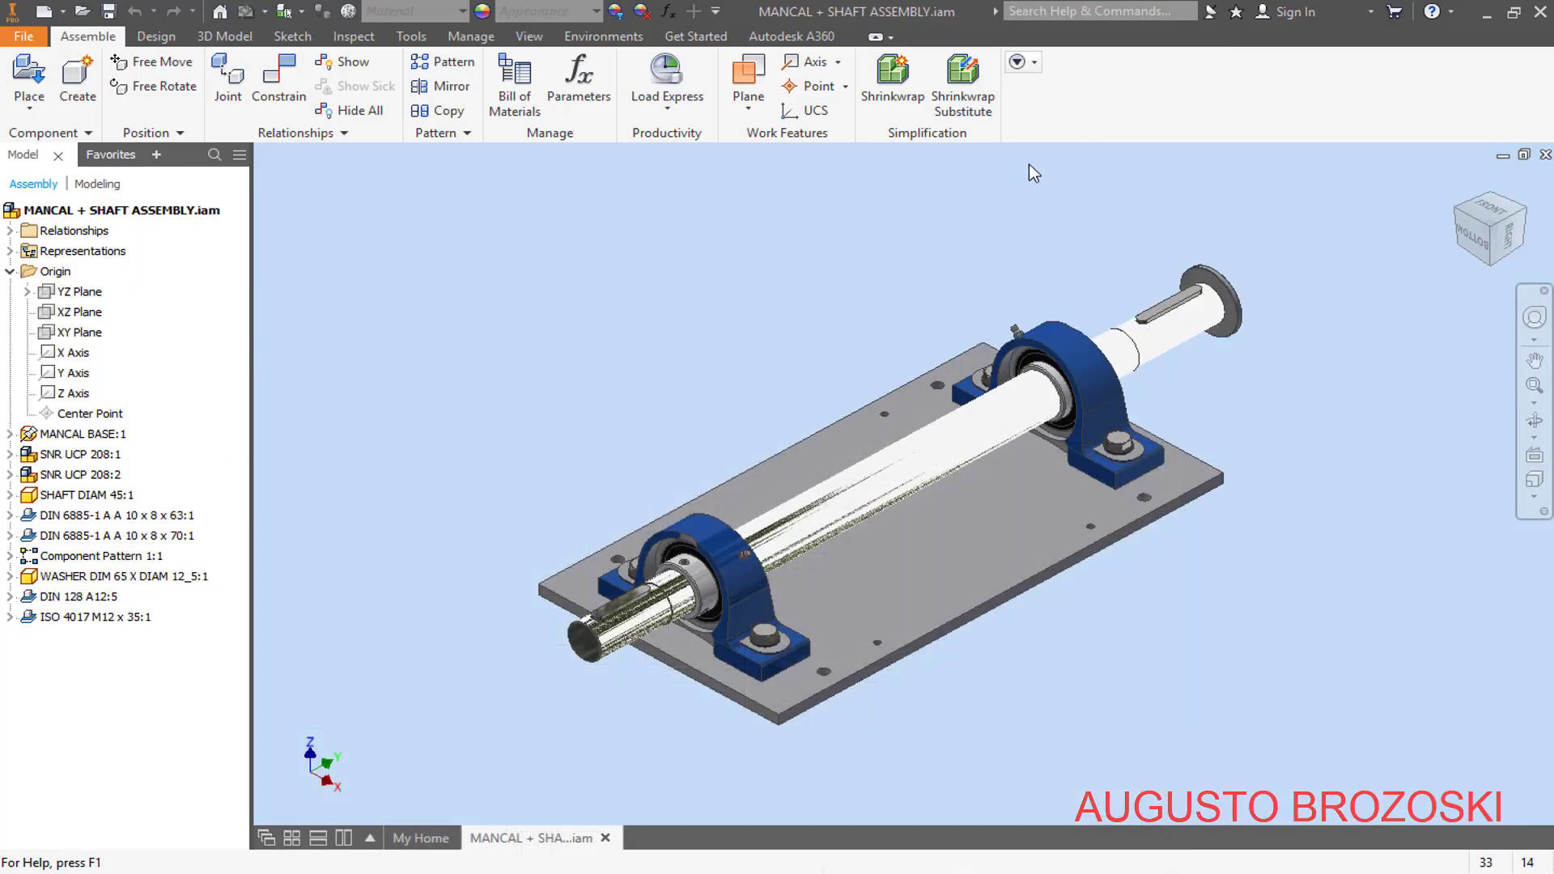
# - Create a new drawing from the metric DIN.idw template
pyautogui.click(44, 11)
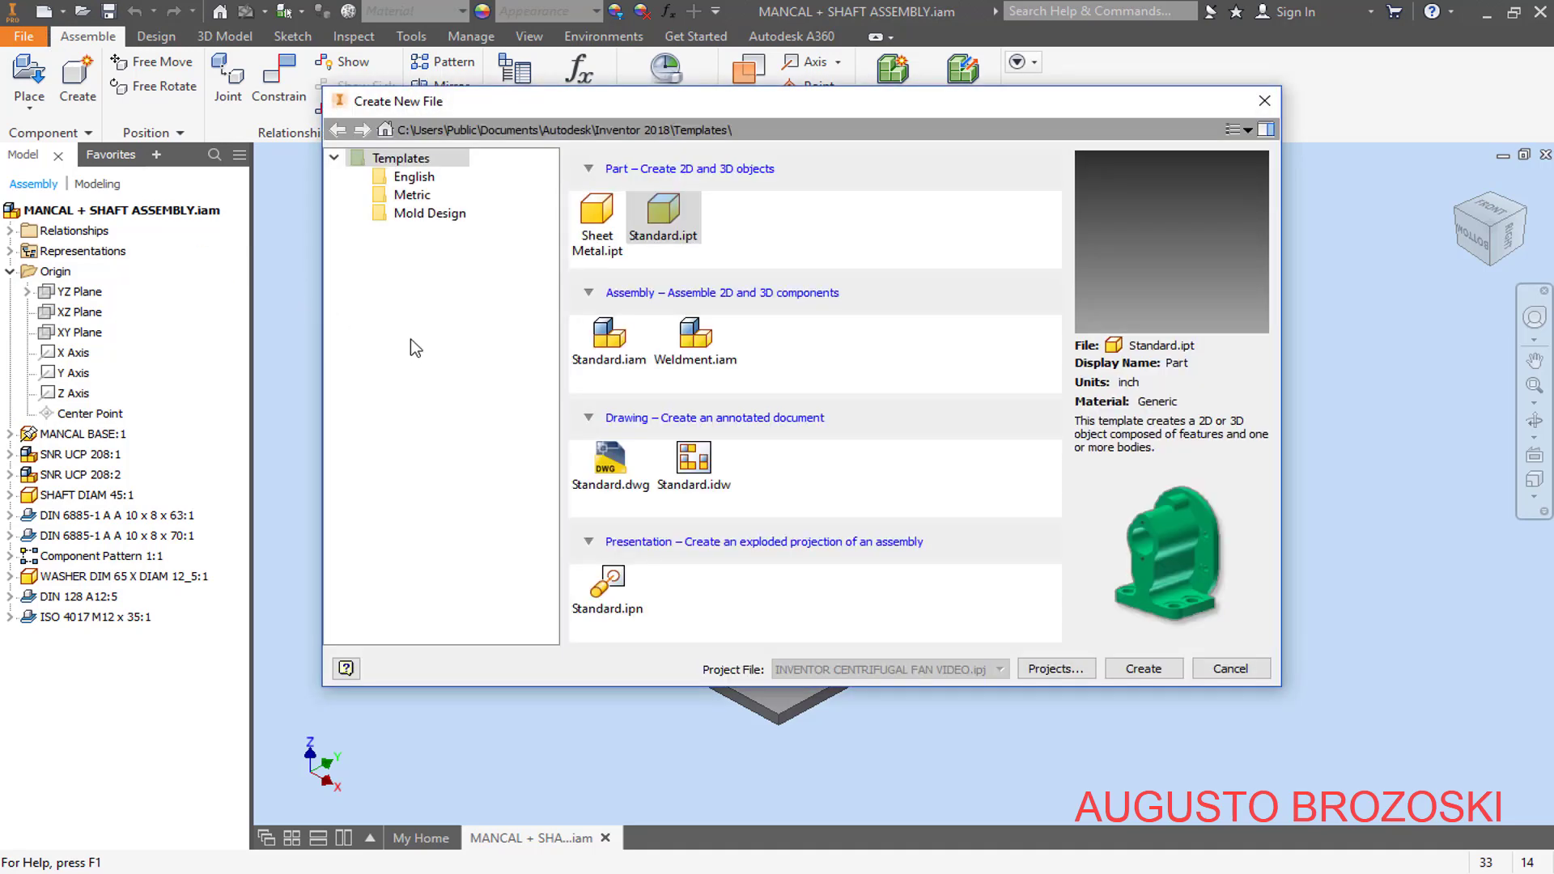
pyautogui.click(409, 196)
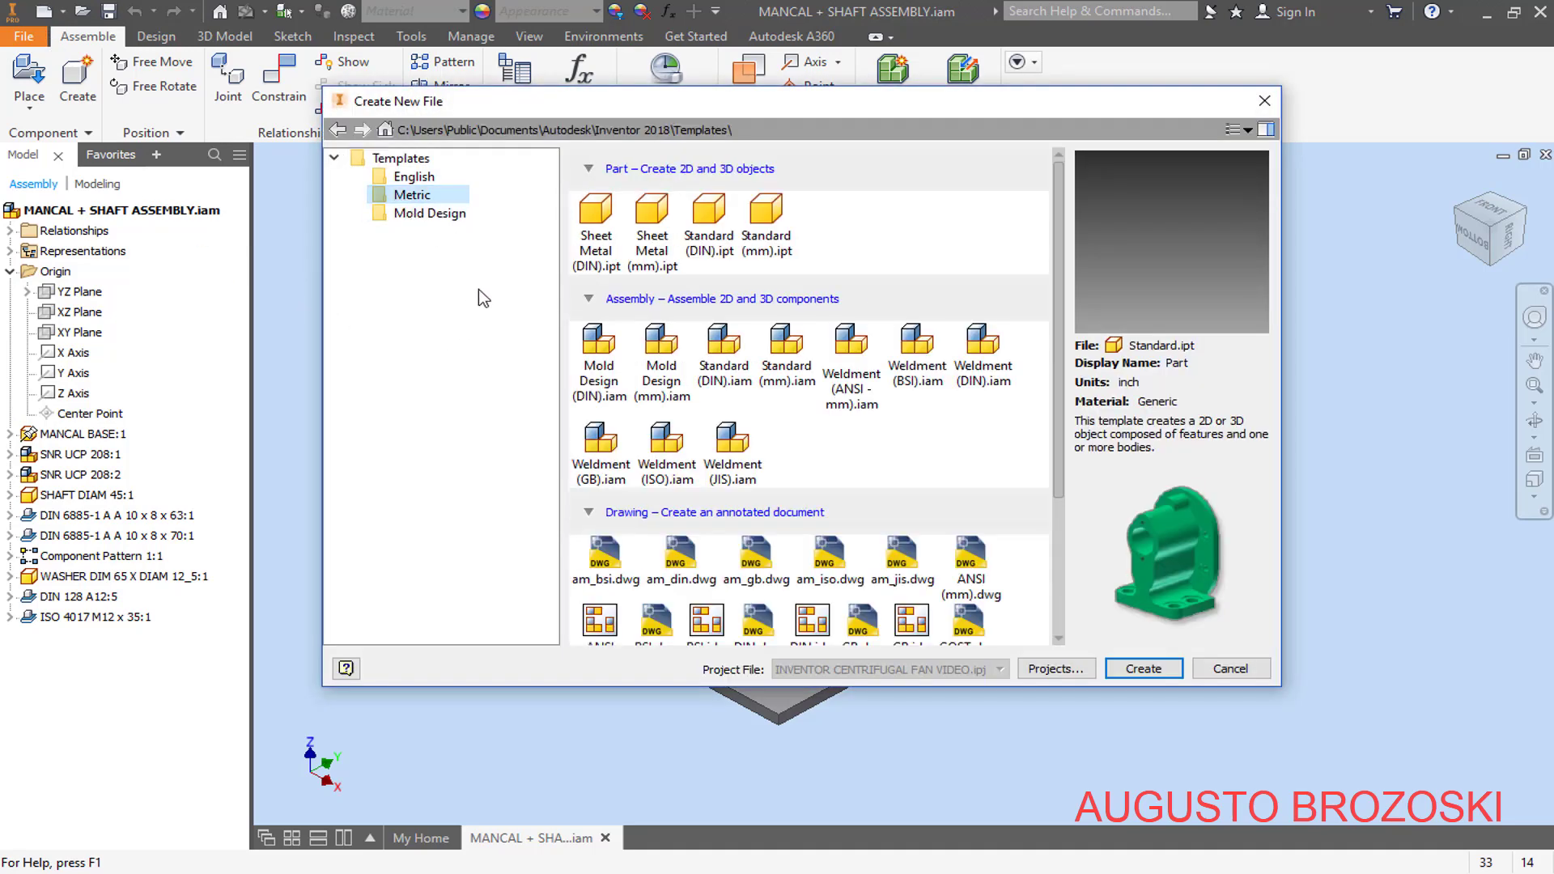
pyautogui.moveTo(1059, 479); pyautogui.dragTo(1061, 593)
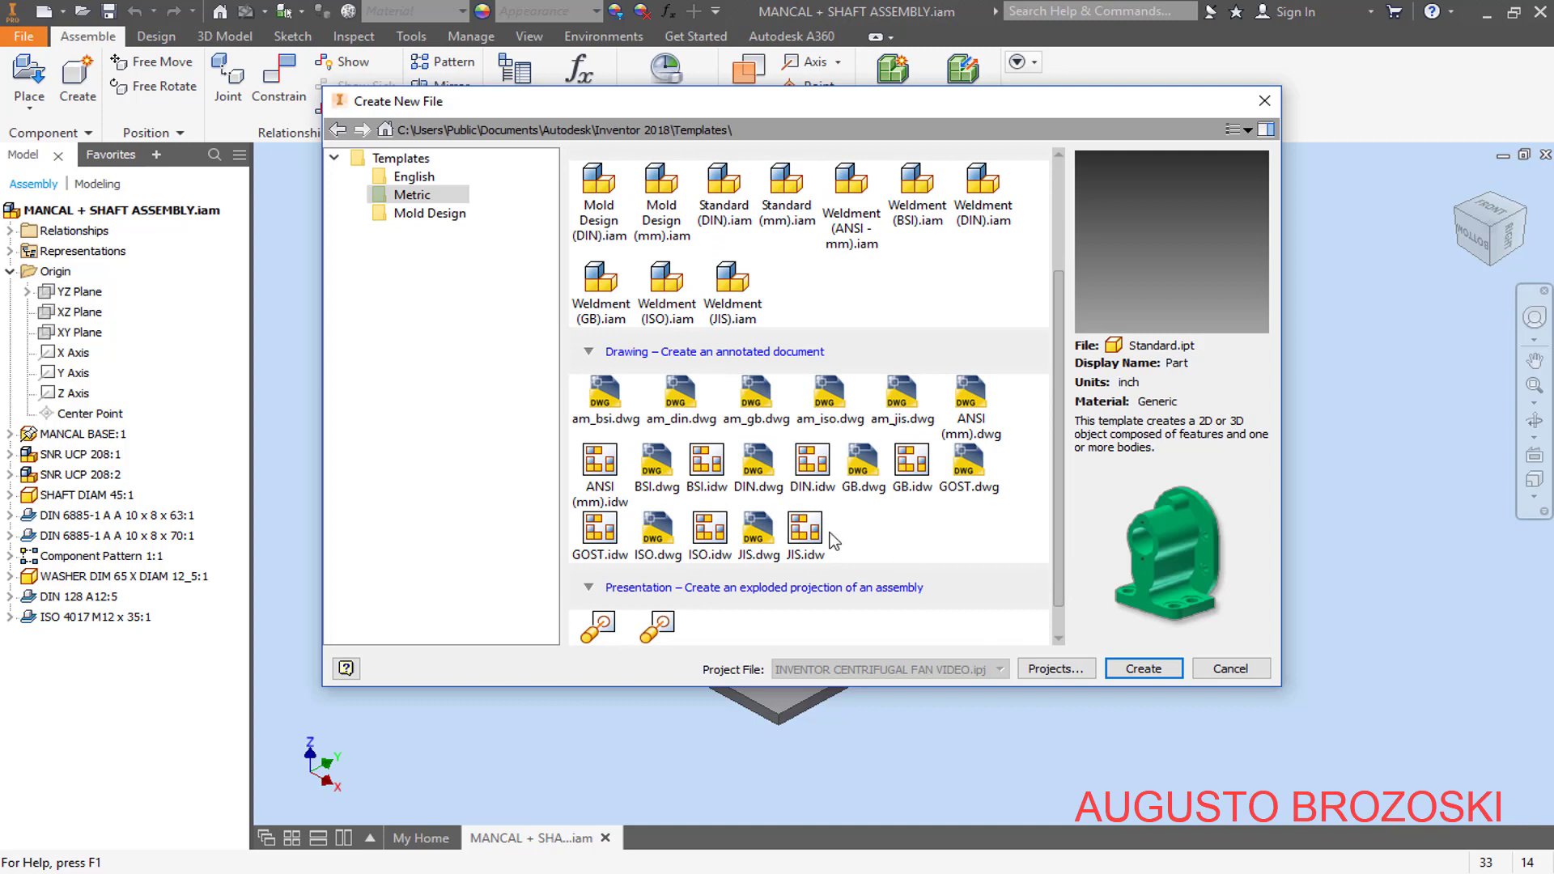
pyautogui.click(814, 469)
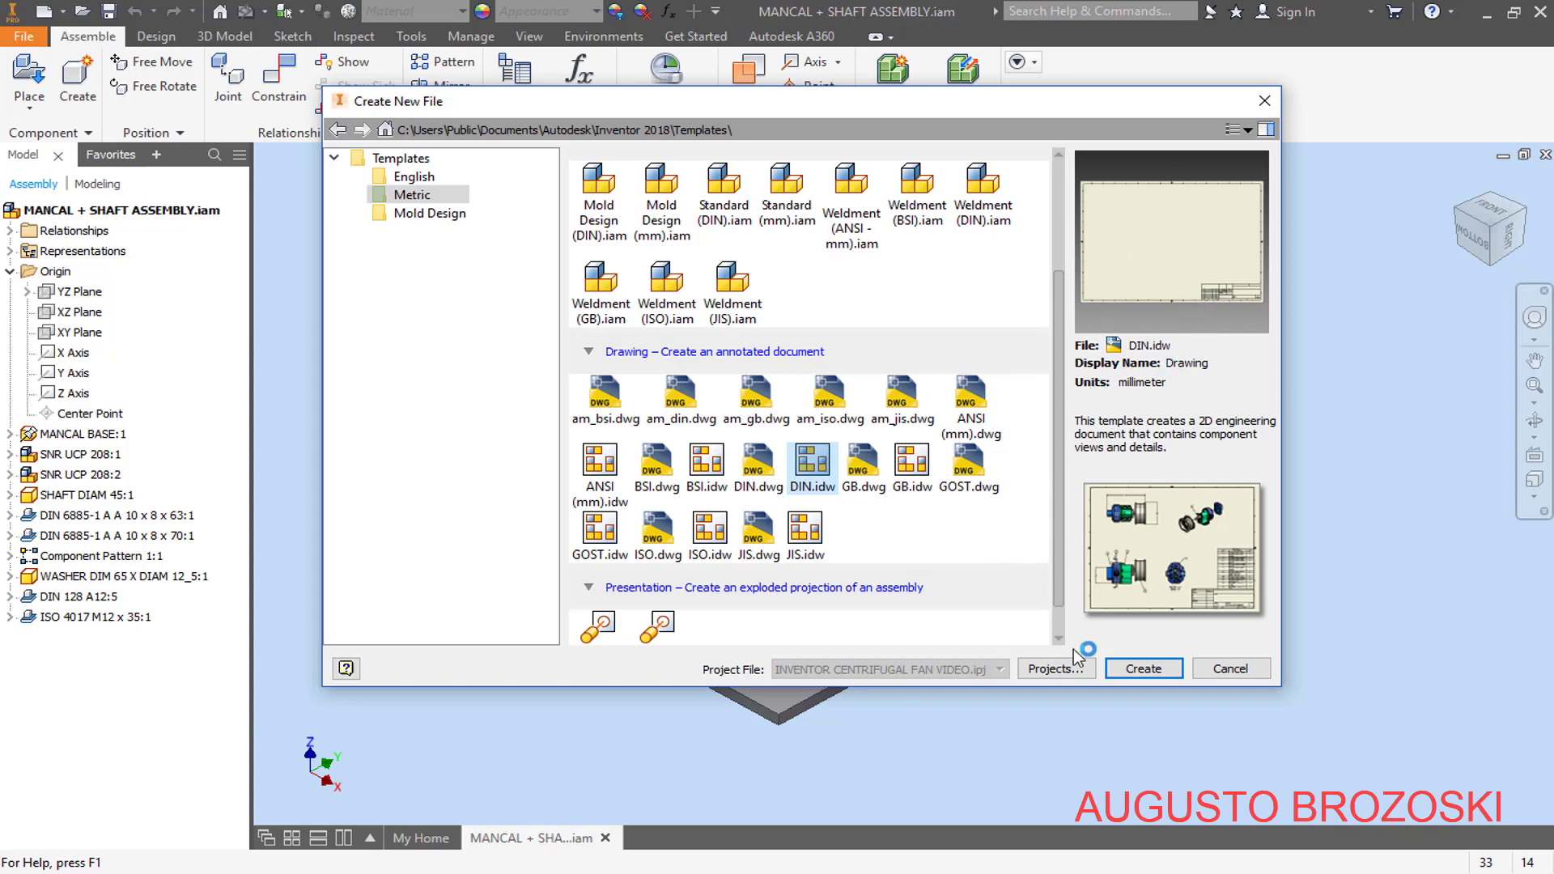
pyautogui.click(1142, 671)
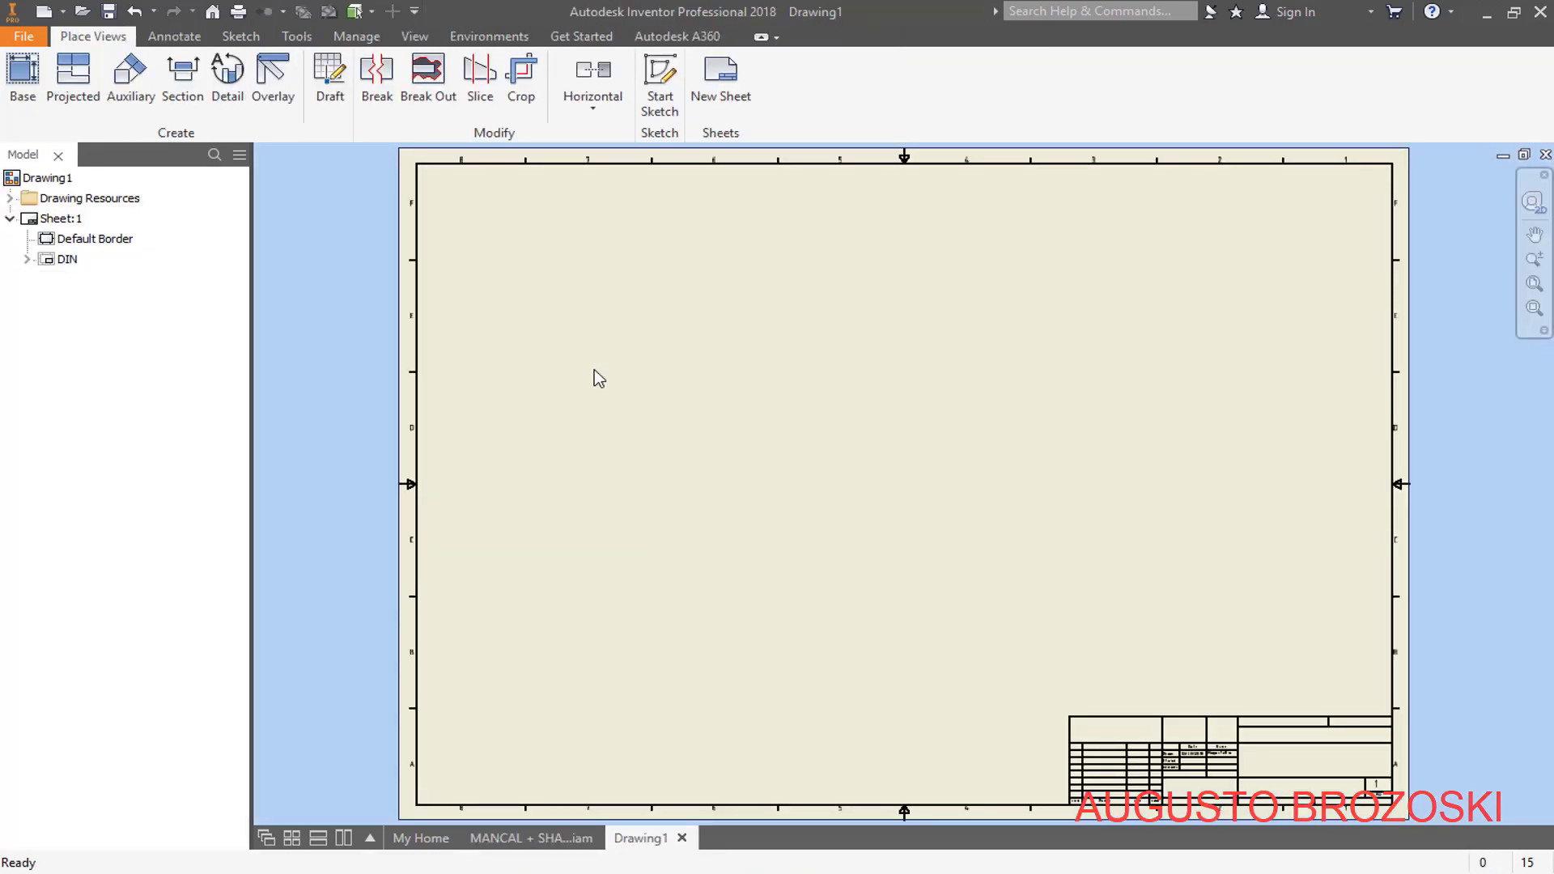
# - Change the size of Sheet:1 to A4 and check the format shown in the title block
pyautogui.scroll(5, 1376, 749)
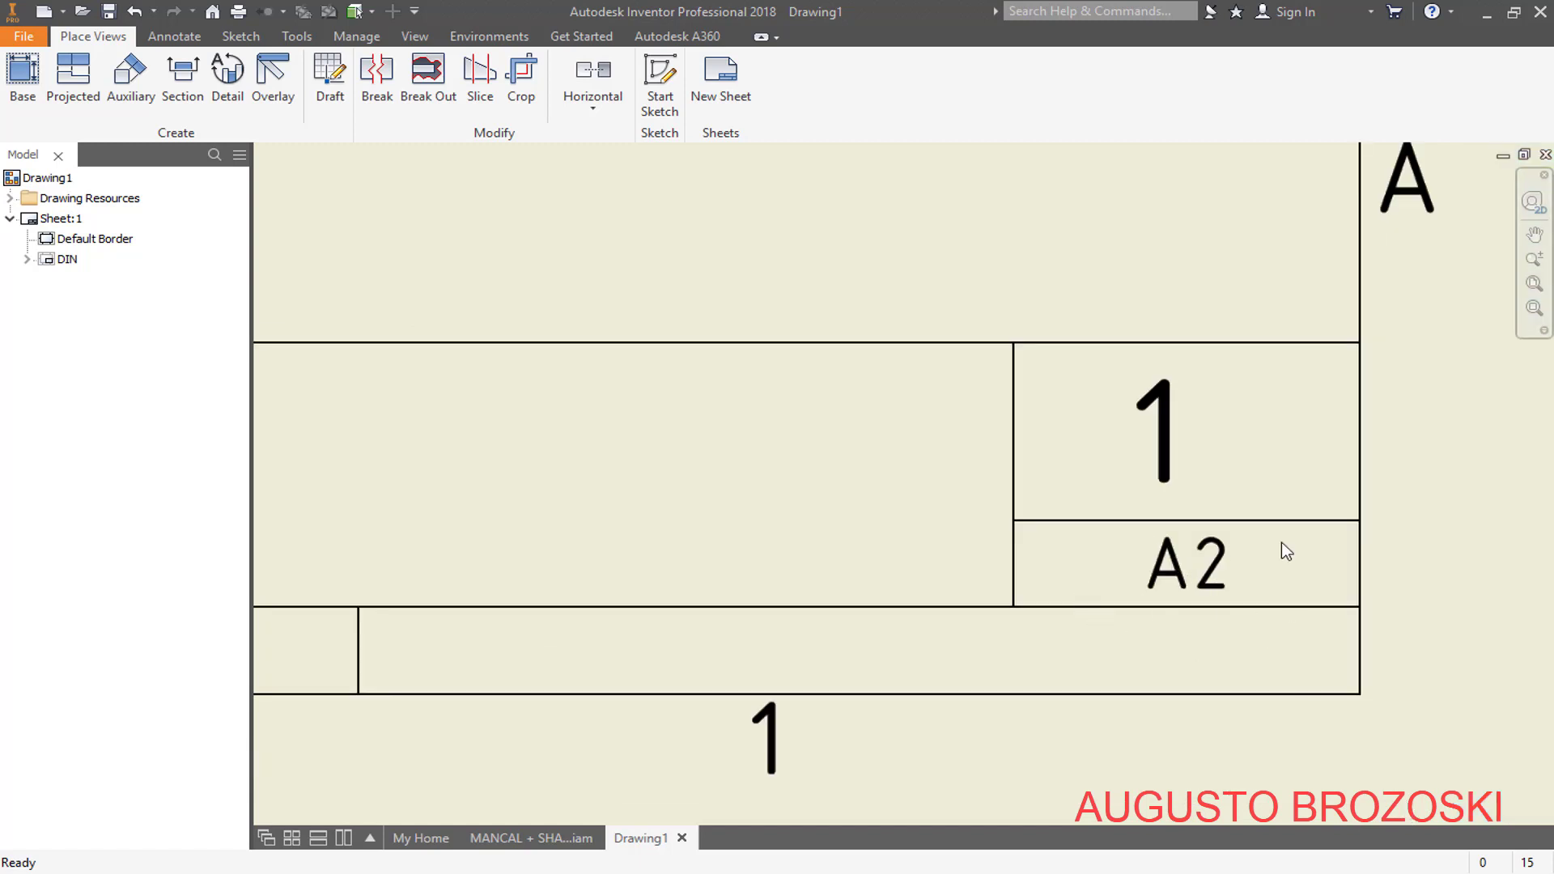
pyautogui.rightClick(62, 226)
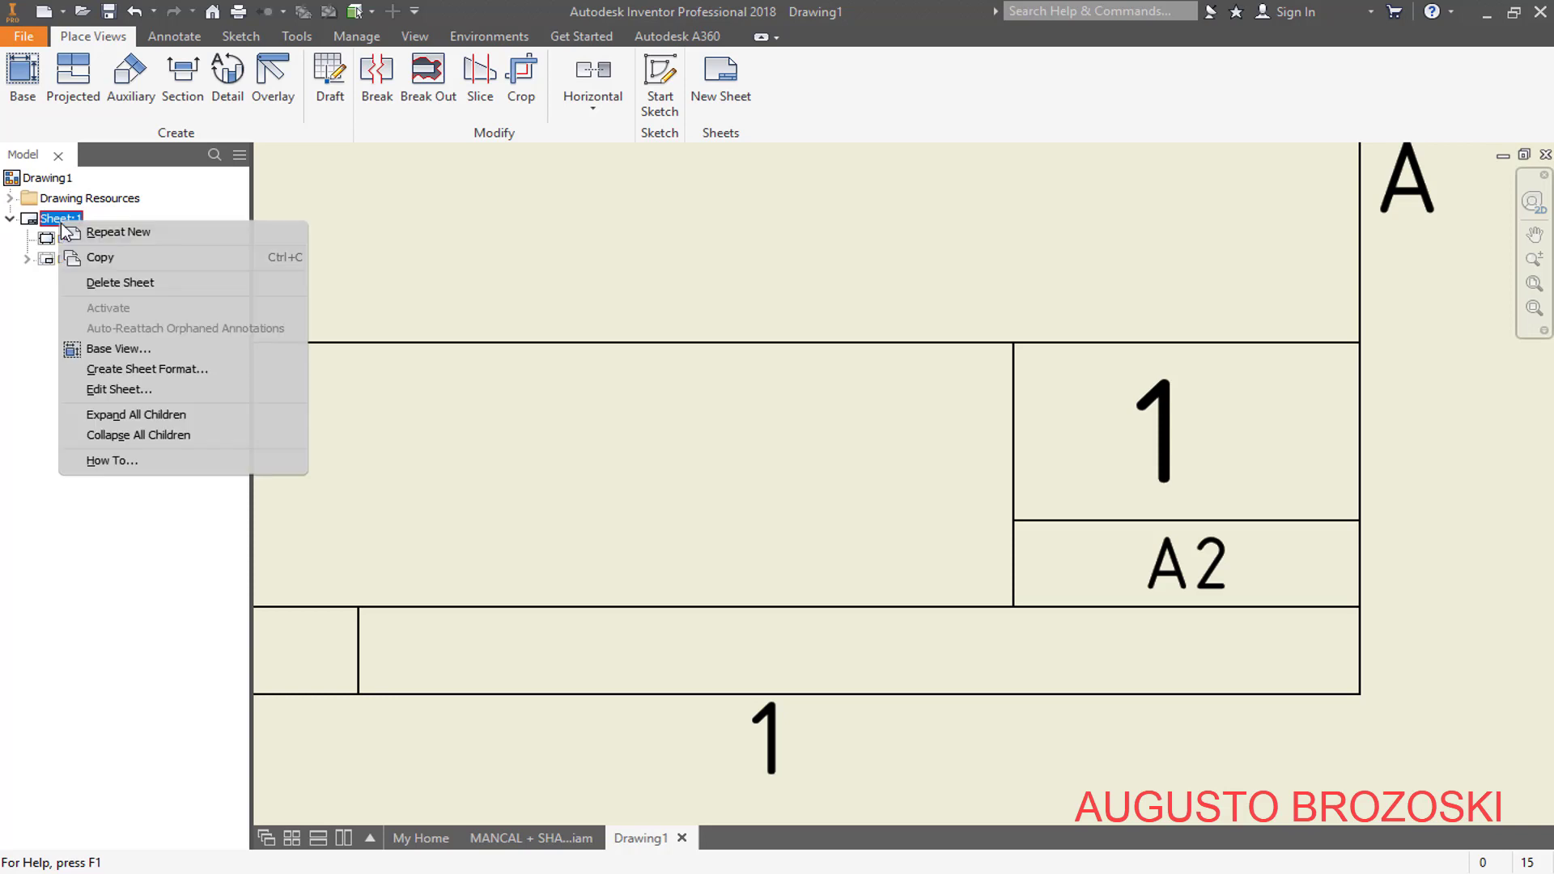
pyautogui.click(134, 392)
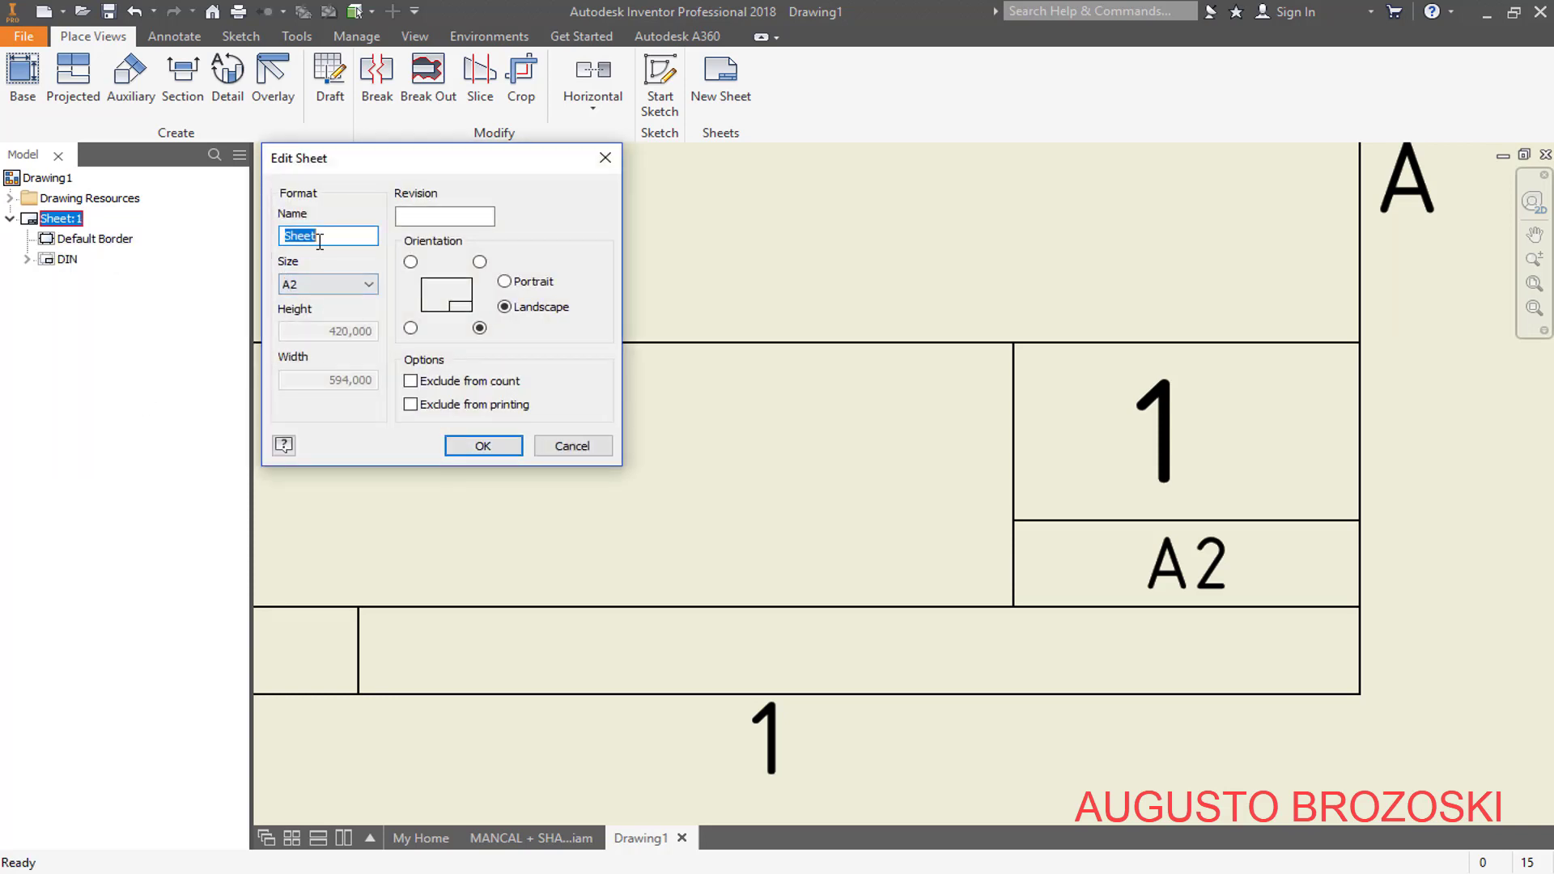
pyautogui.click(313, 283)
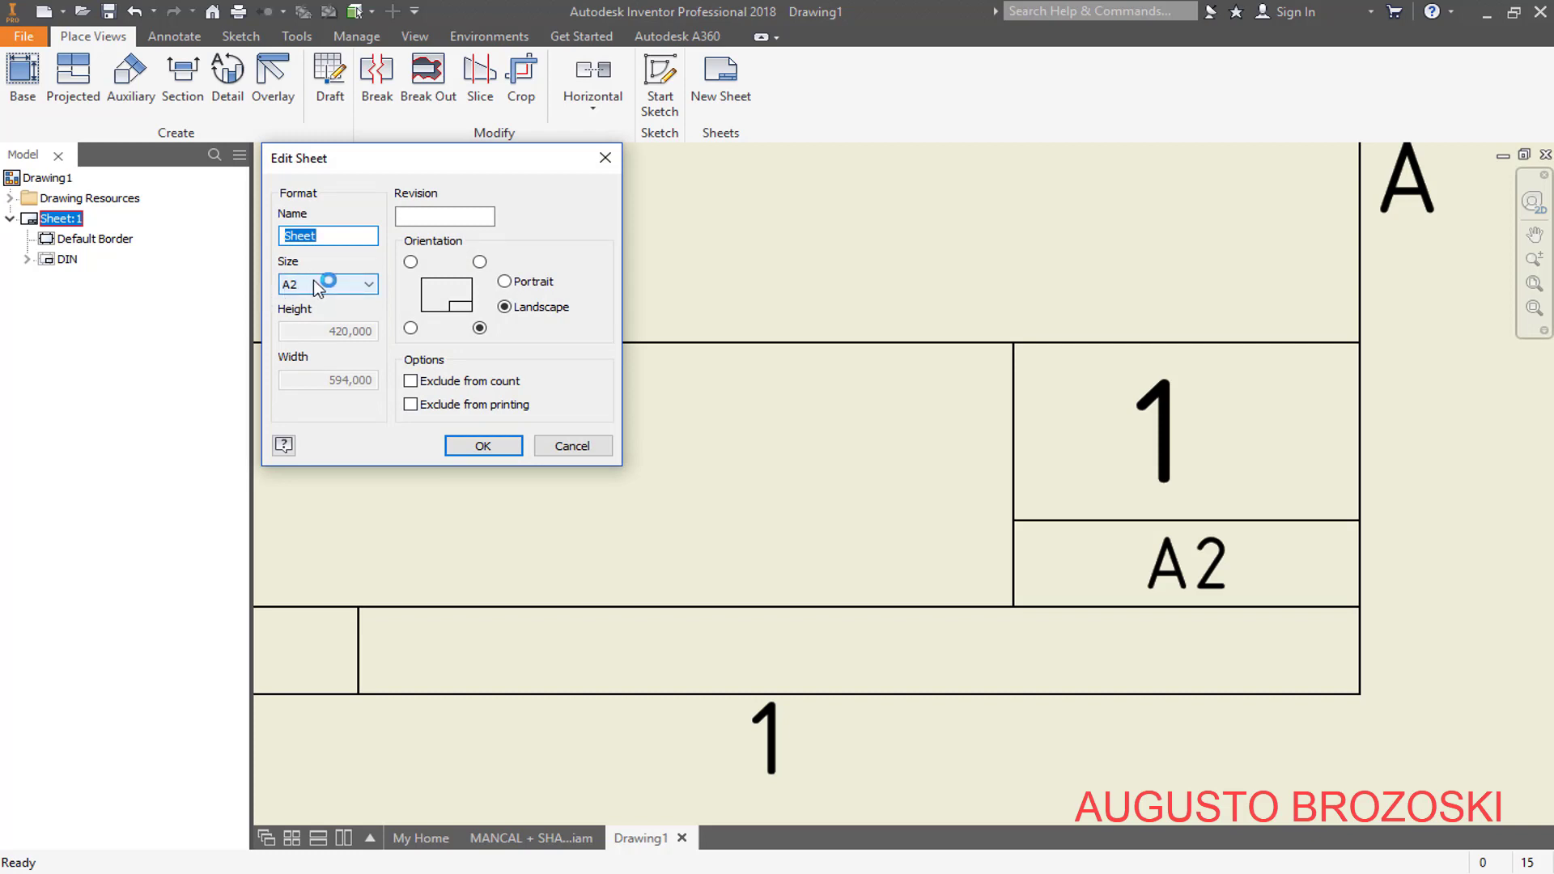
pyautogui.click(364, 285)
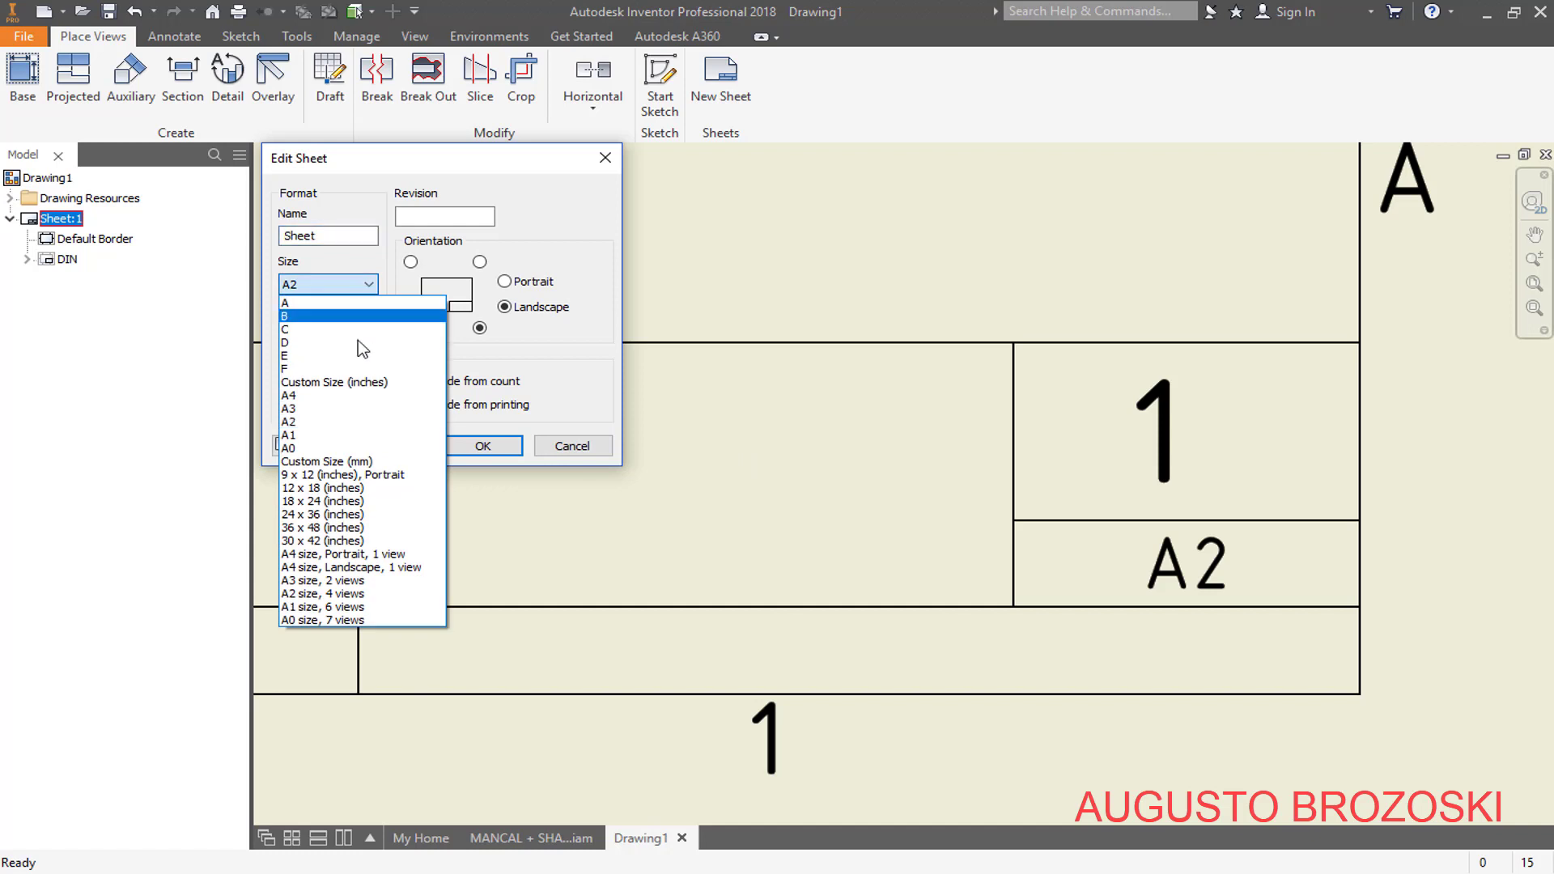
pyautogui.click(322, 395)
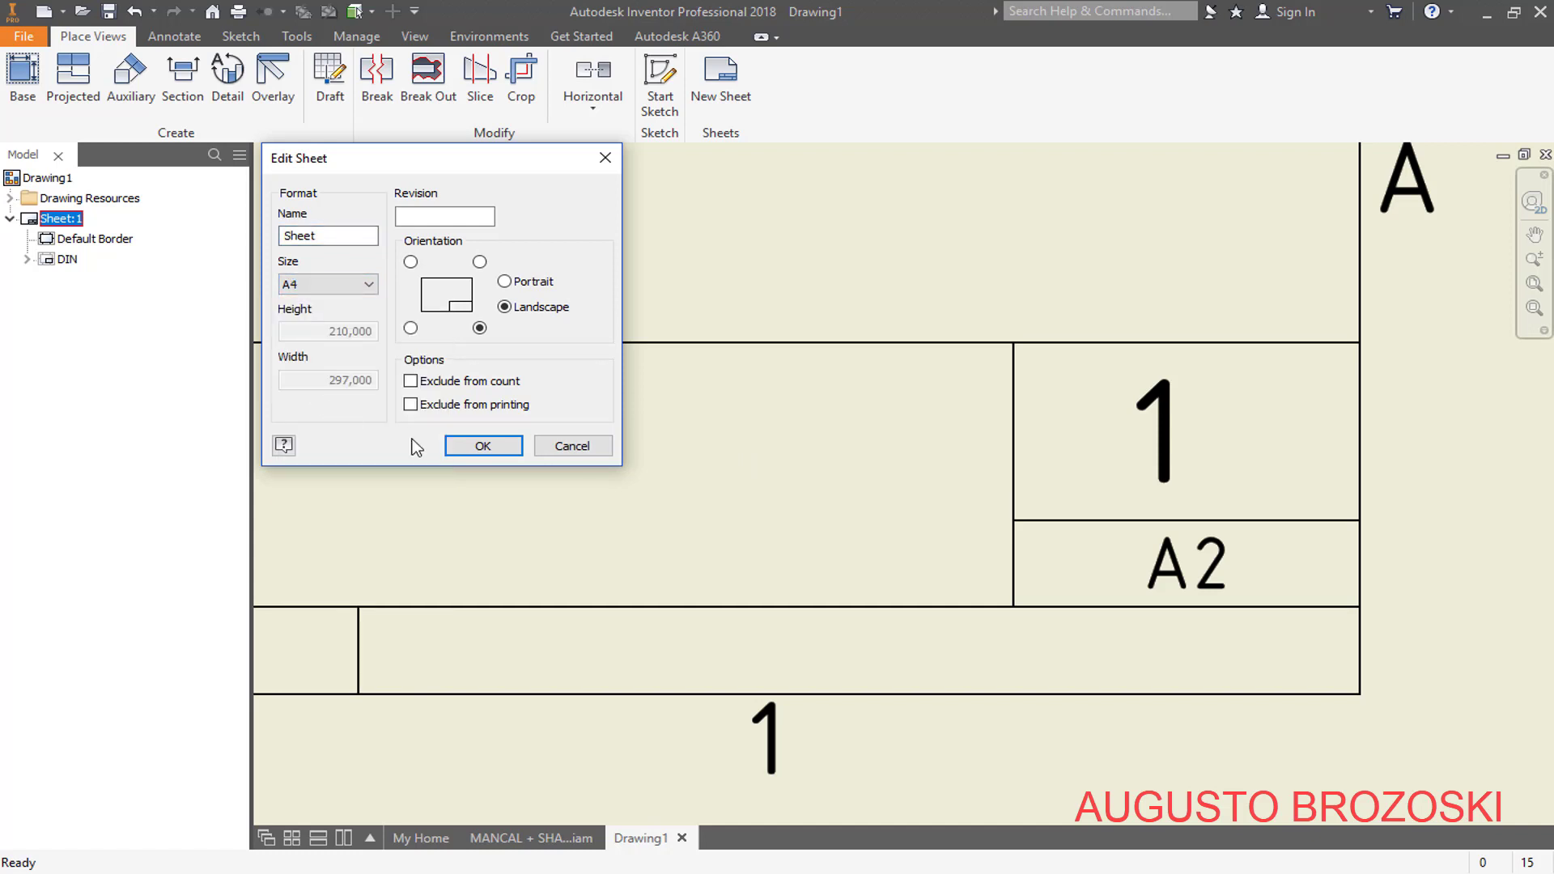
pyautogui.click(483, 446)
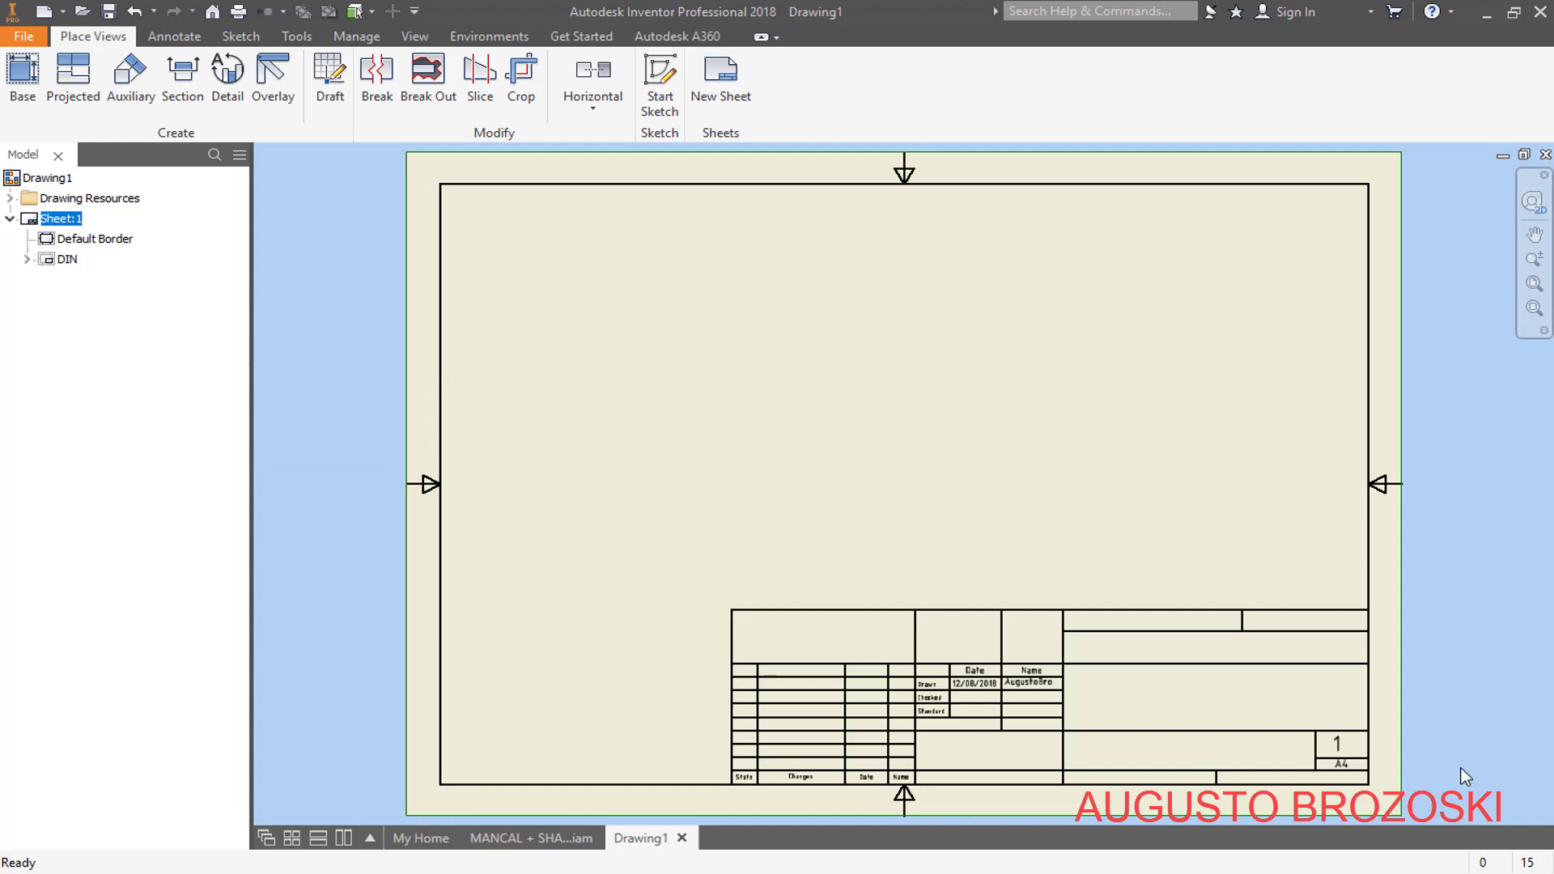
pyautogui.scroll(5, 1461, 769)
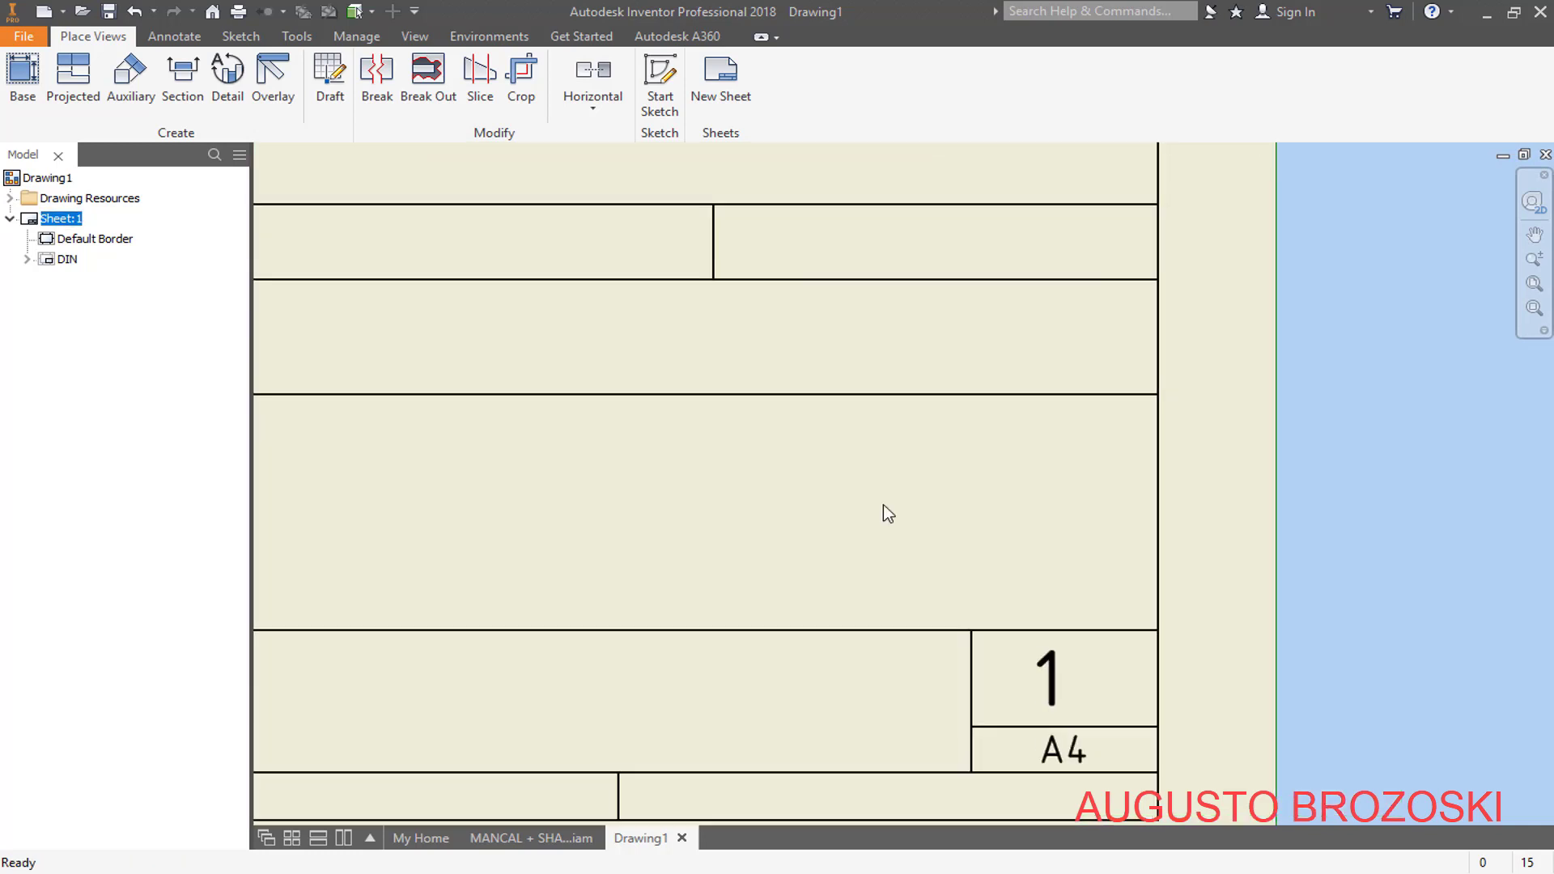
pyautogui.press('Home')
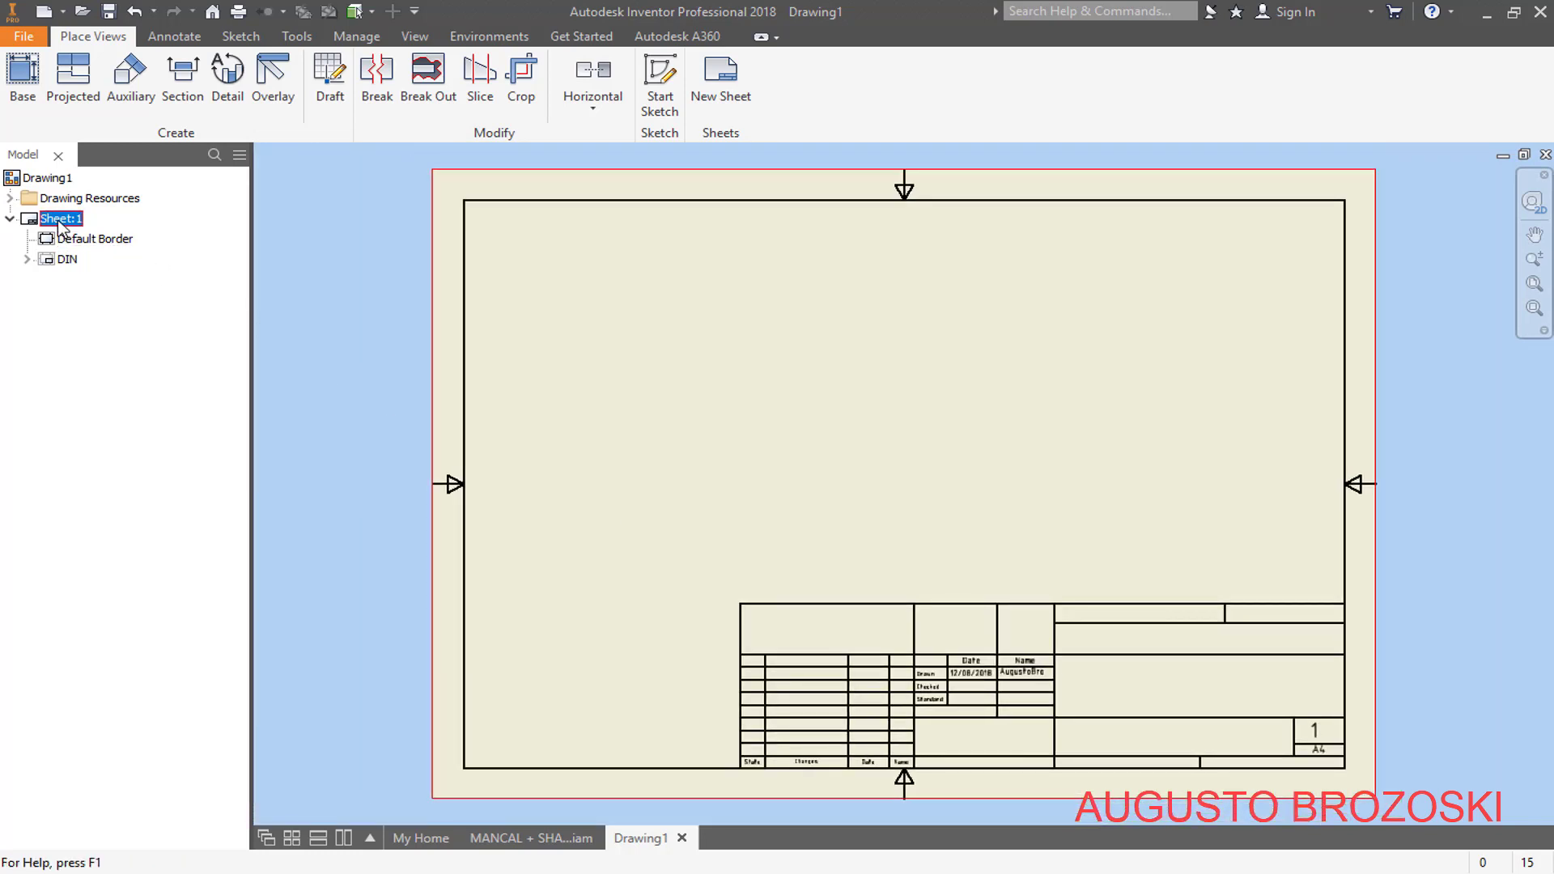
# - Set the size of Sheet:1 to A2 in landscape orientation and check the title block
pyautogui.rightClick(58, 222)
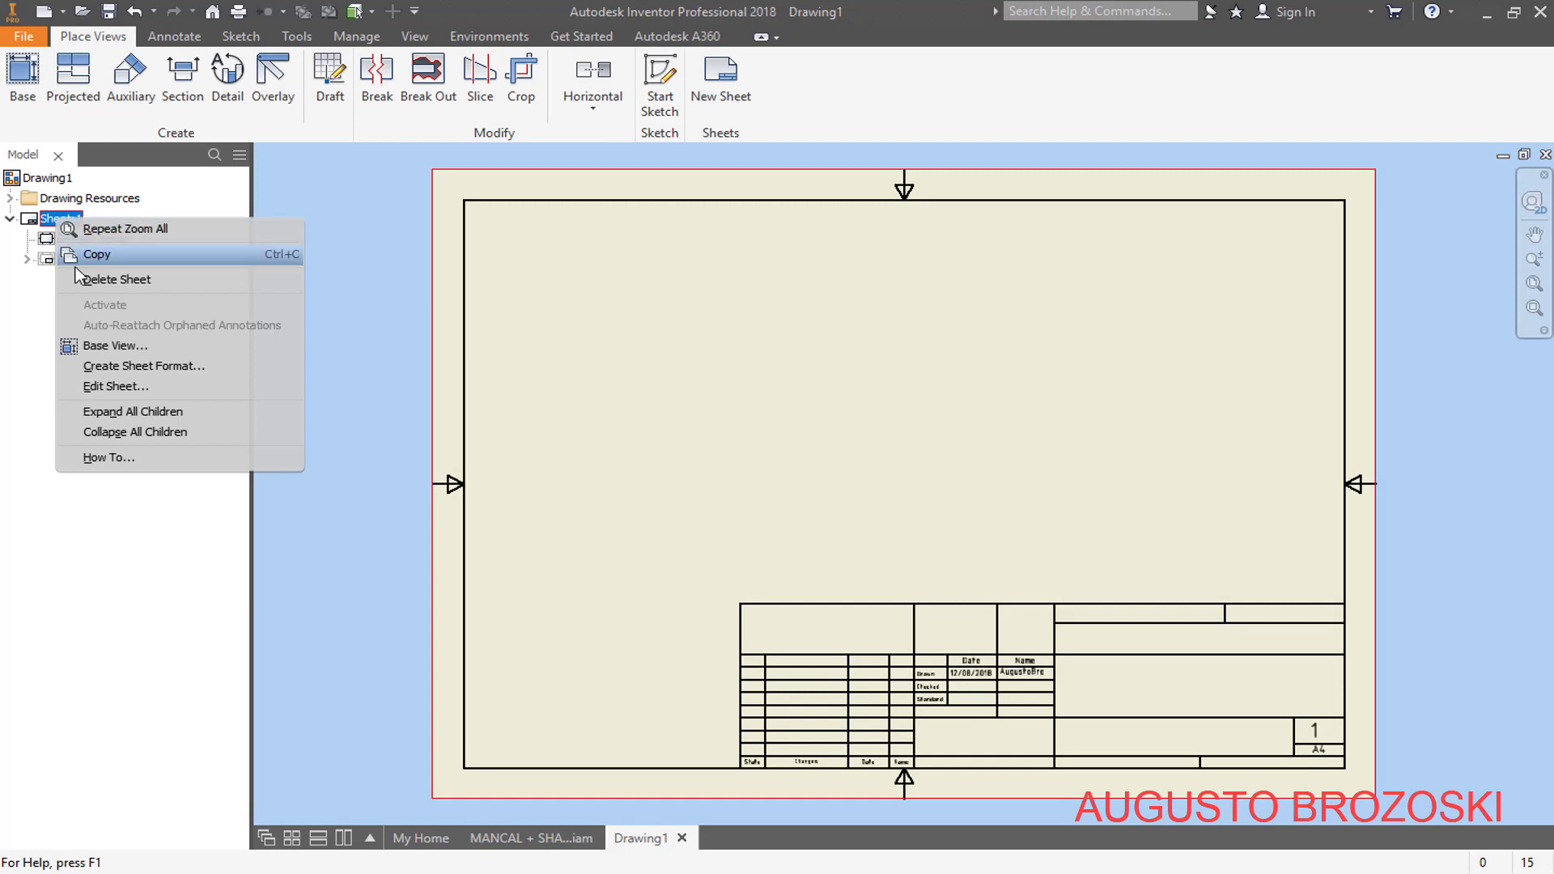
pyautogui.click(128, 387)
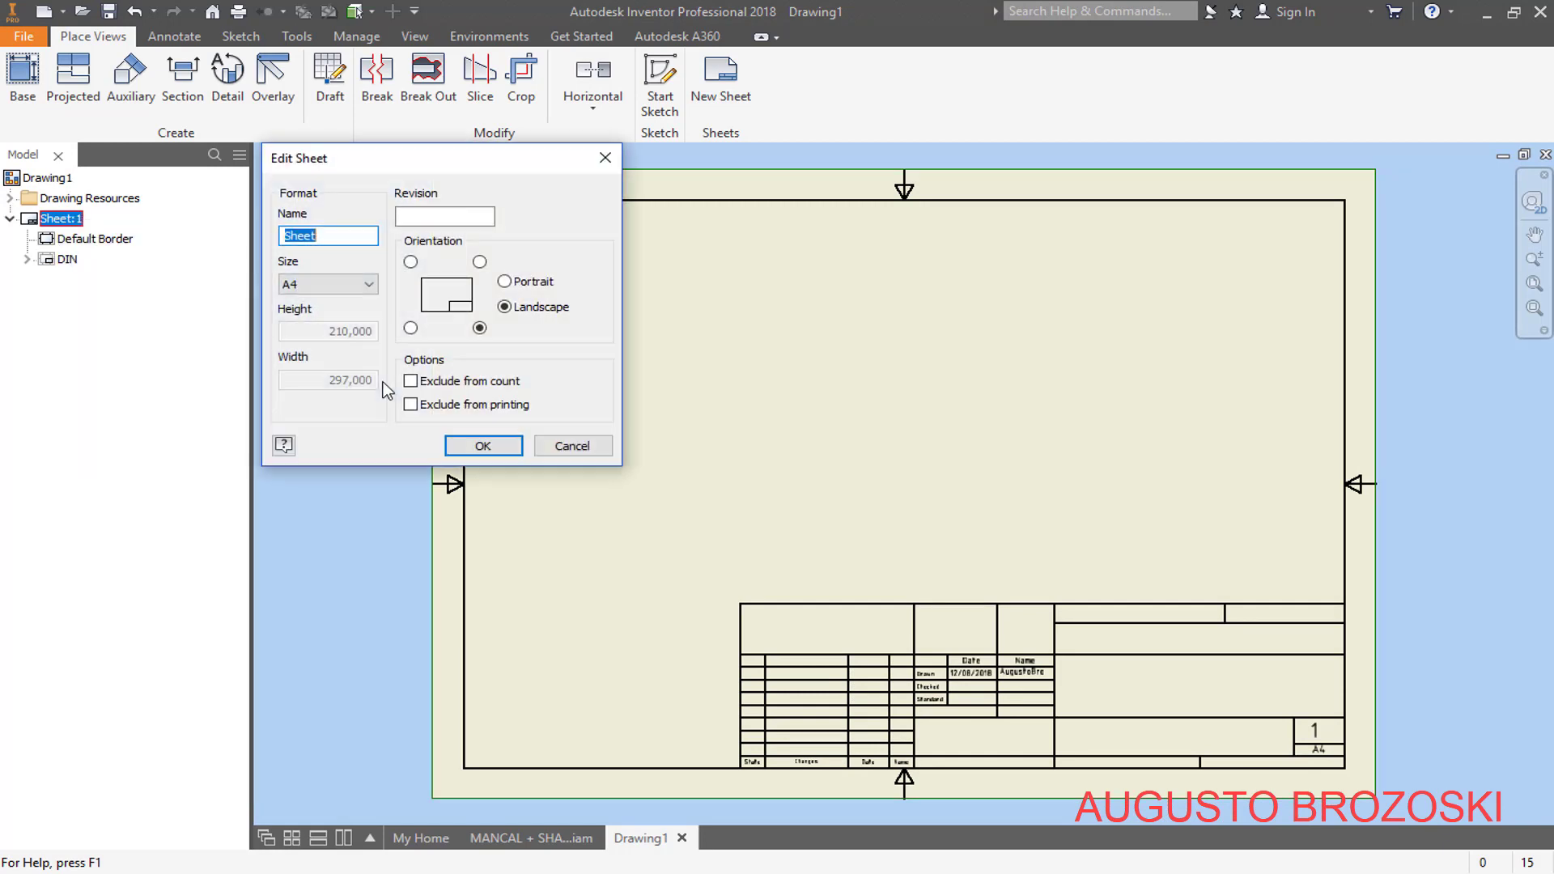
pyautogui.click(325, 288)
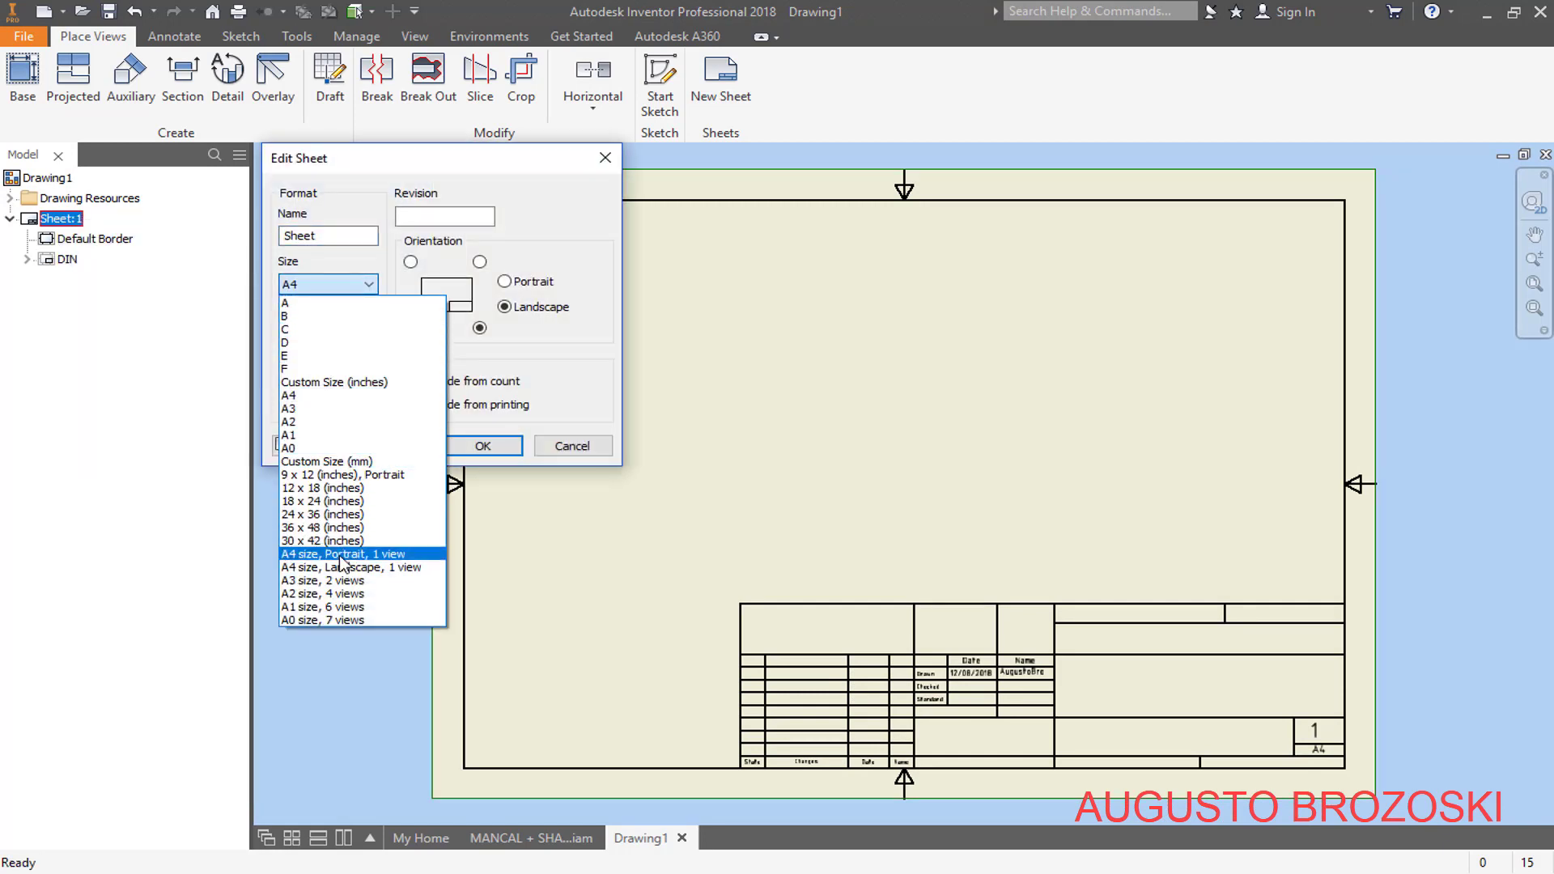
pyautogui.click(315, 423)
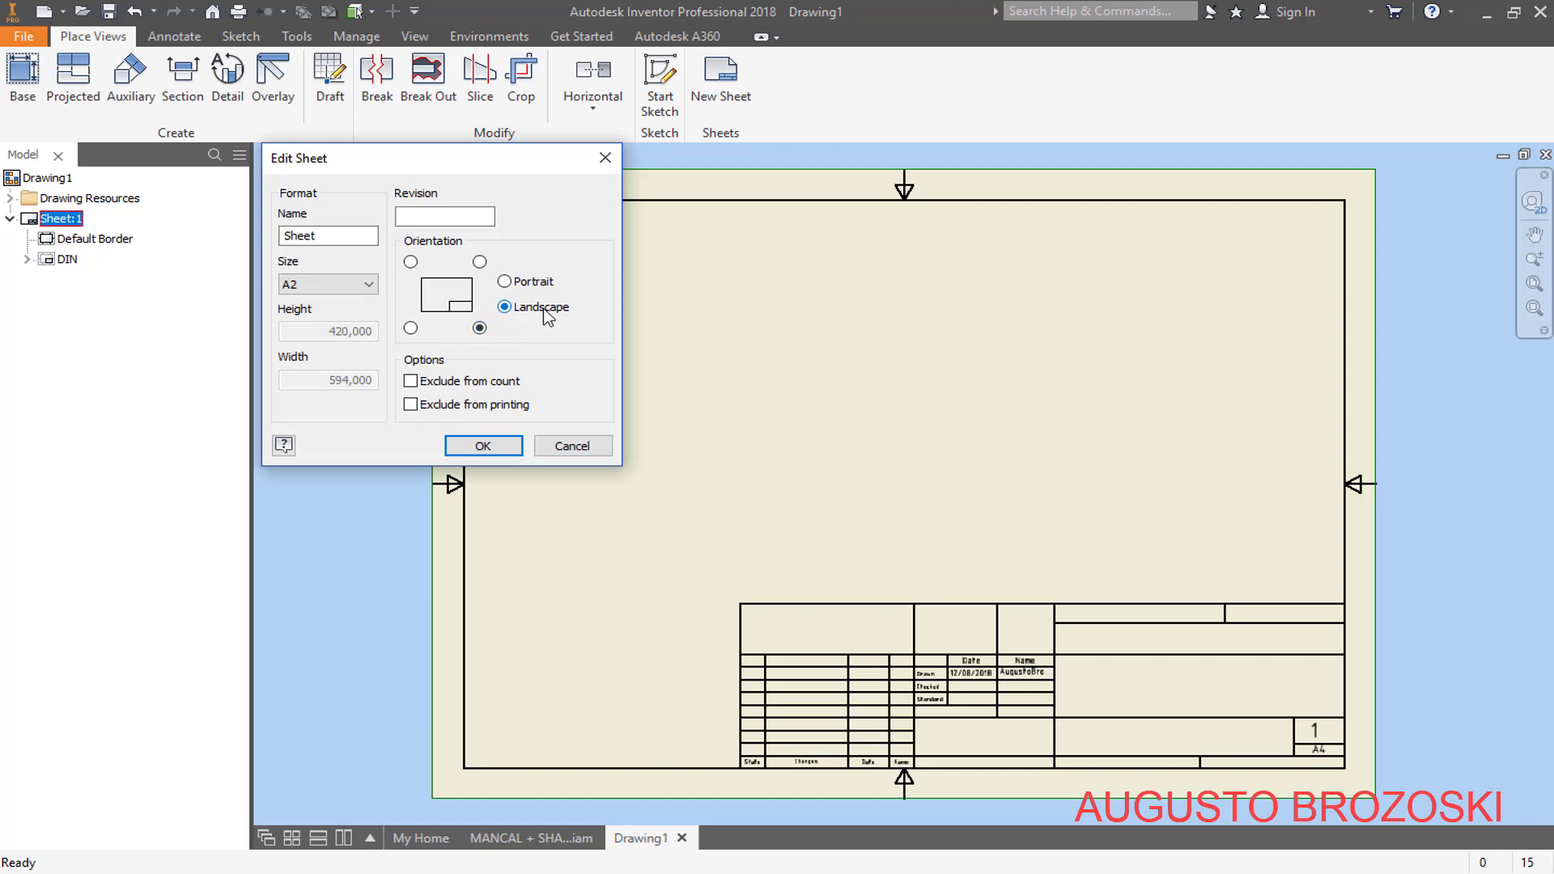
pyautogui.click(484, 444)
pyautogui.scroll(-3, 1203, 672)
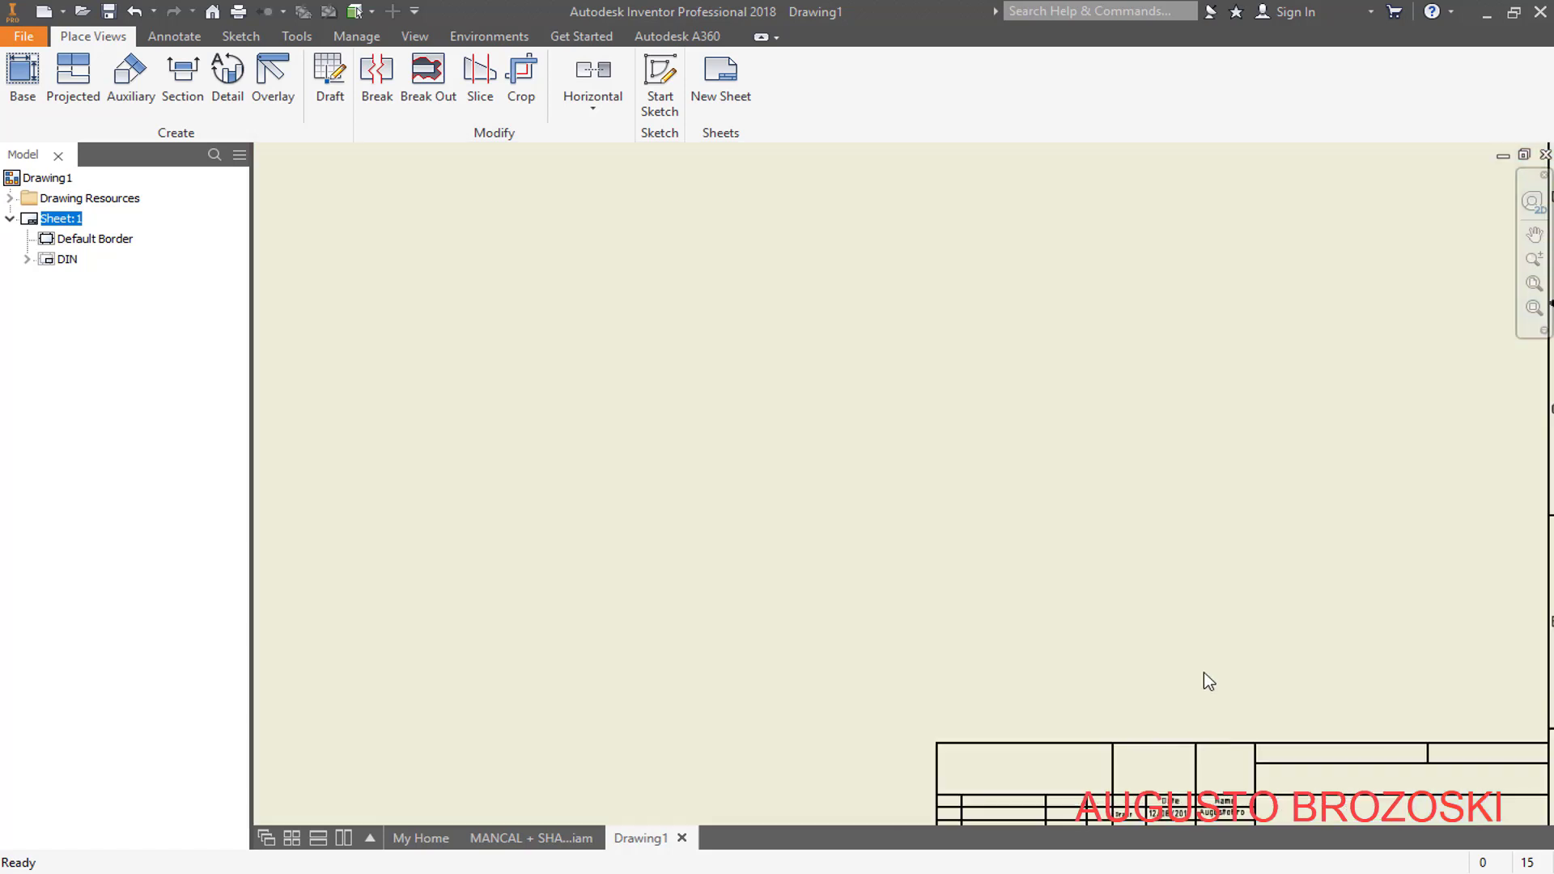
pyautogui.scroll(2, 1197, 669)
pyautogui.moveTo(1283, 692); pyautogui.dragTo(956, 486, button='middle')
pyautogui.scroll(-5, 1078, 617)
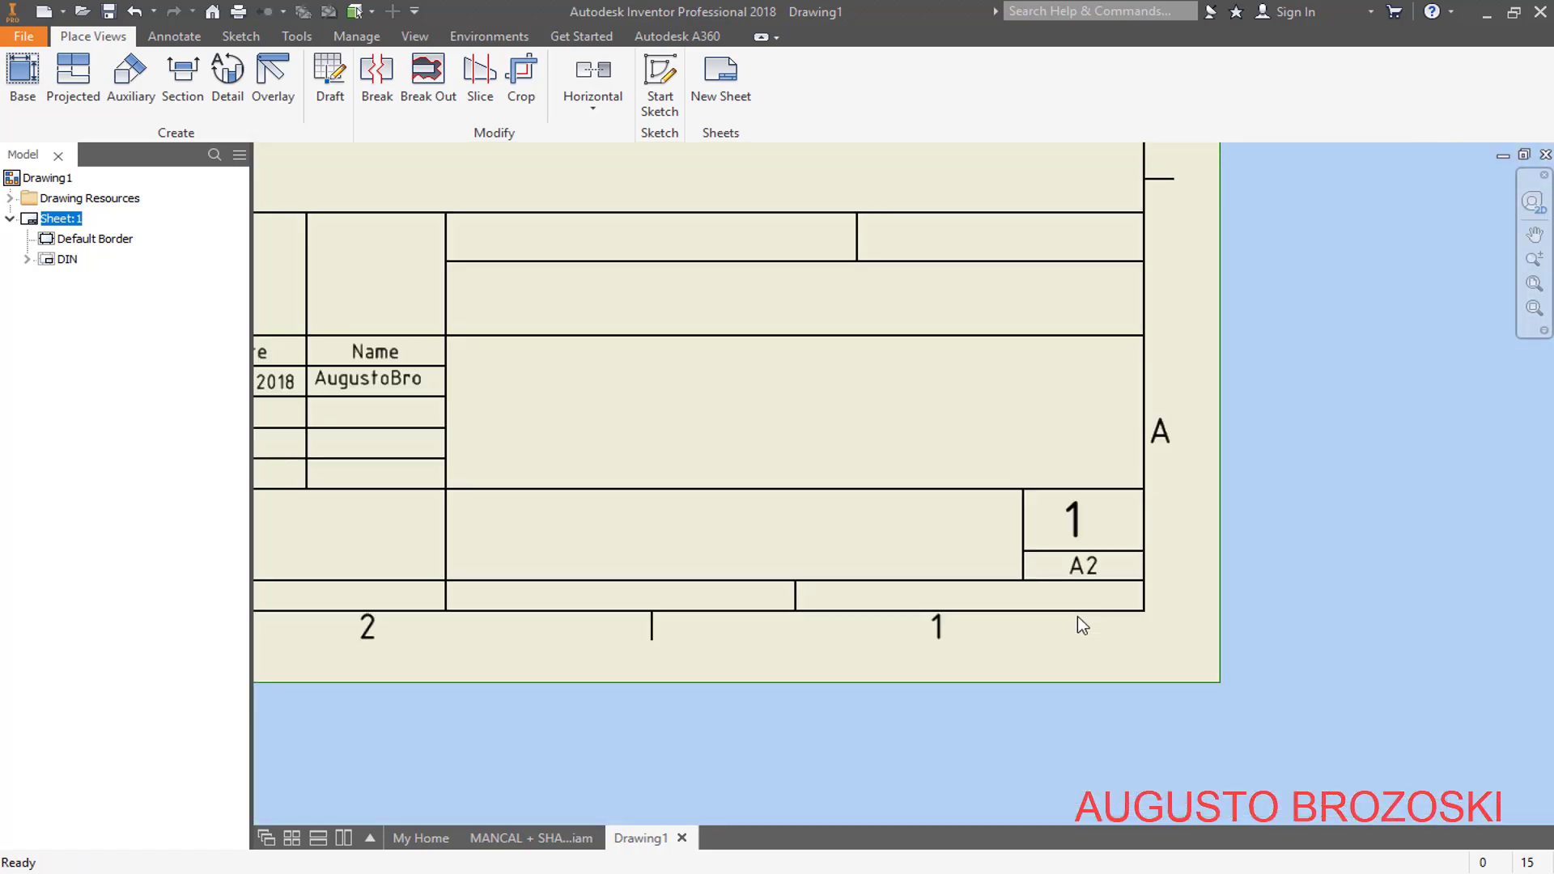
pyautogui.press('Home')
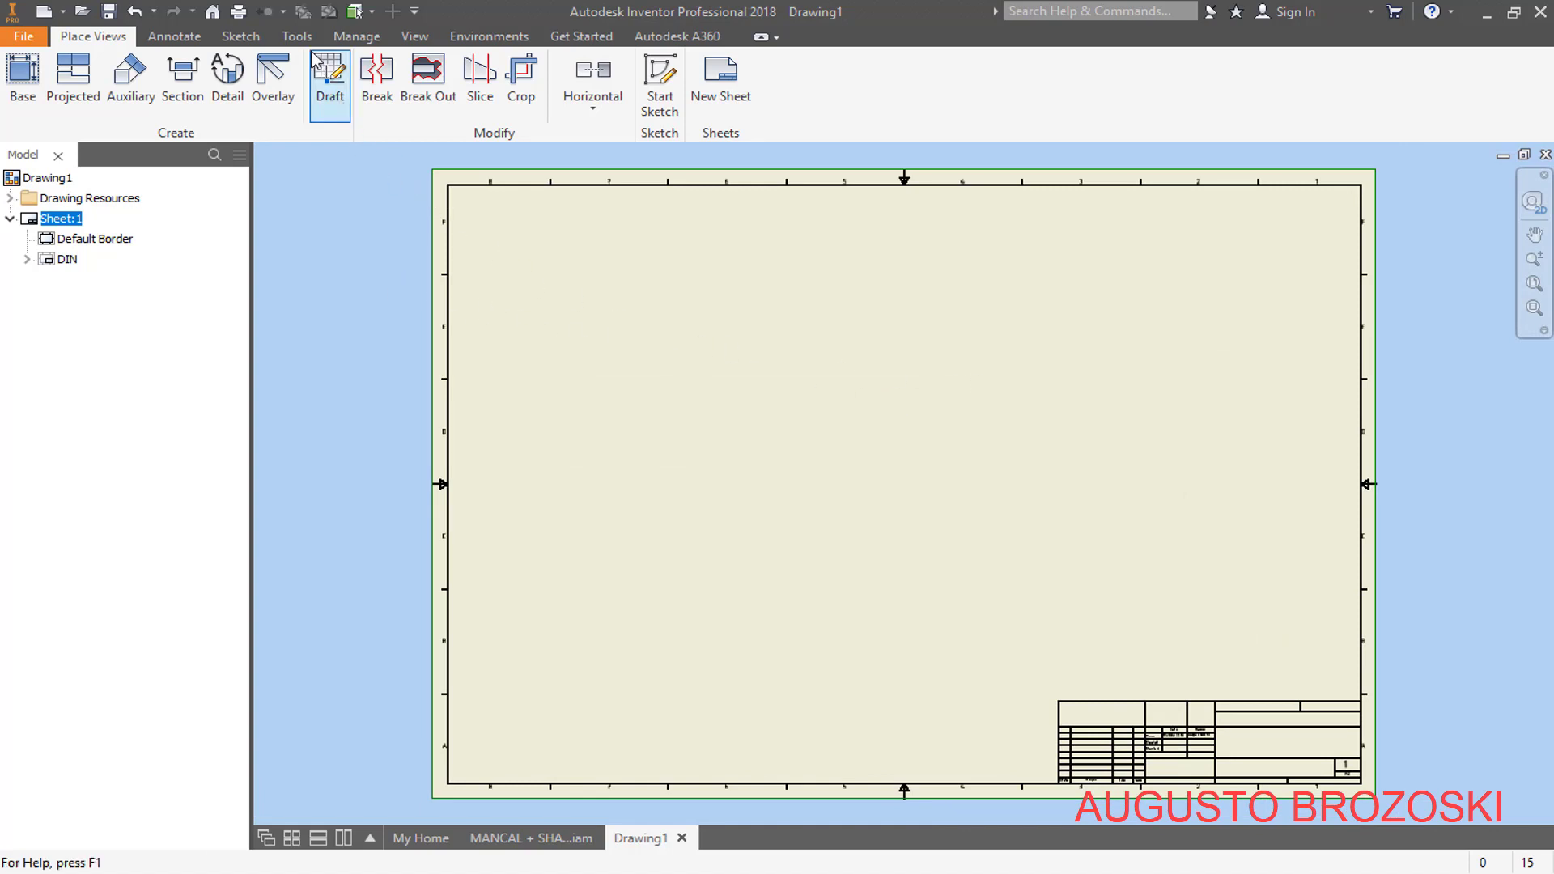
# - In the Style and Standard Editor, turn off trailing zeros for linear units in the Default (DIN) dimension style
pyautogui.click(357, 37)
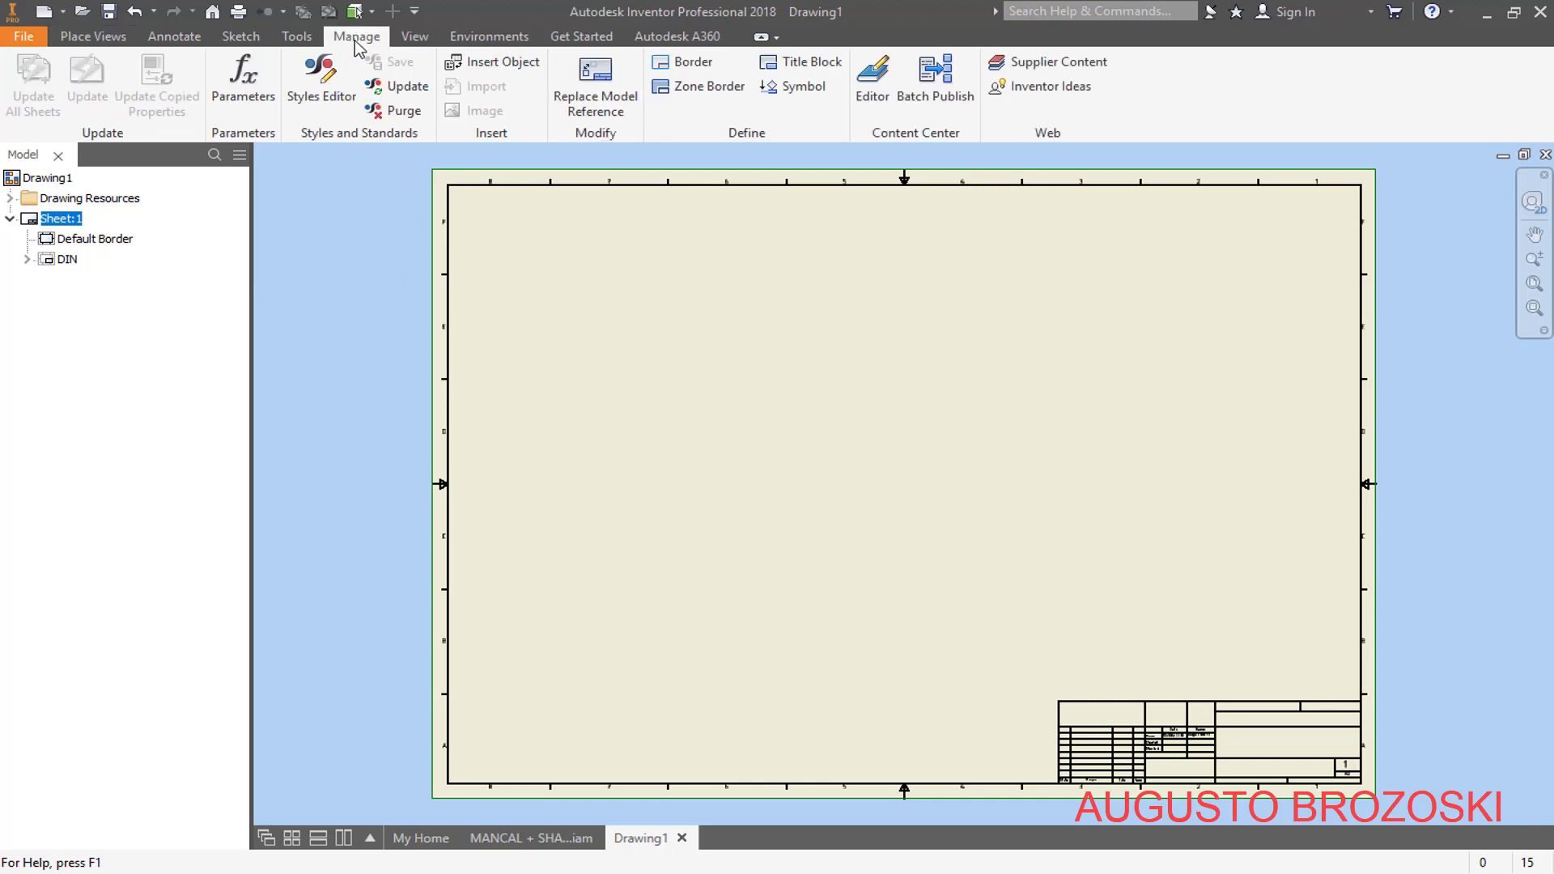
pyautogui.click(325, 101)
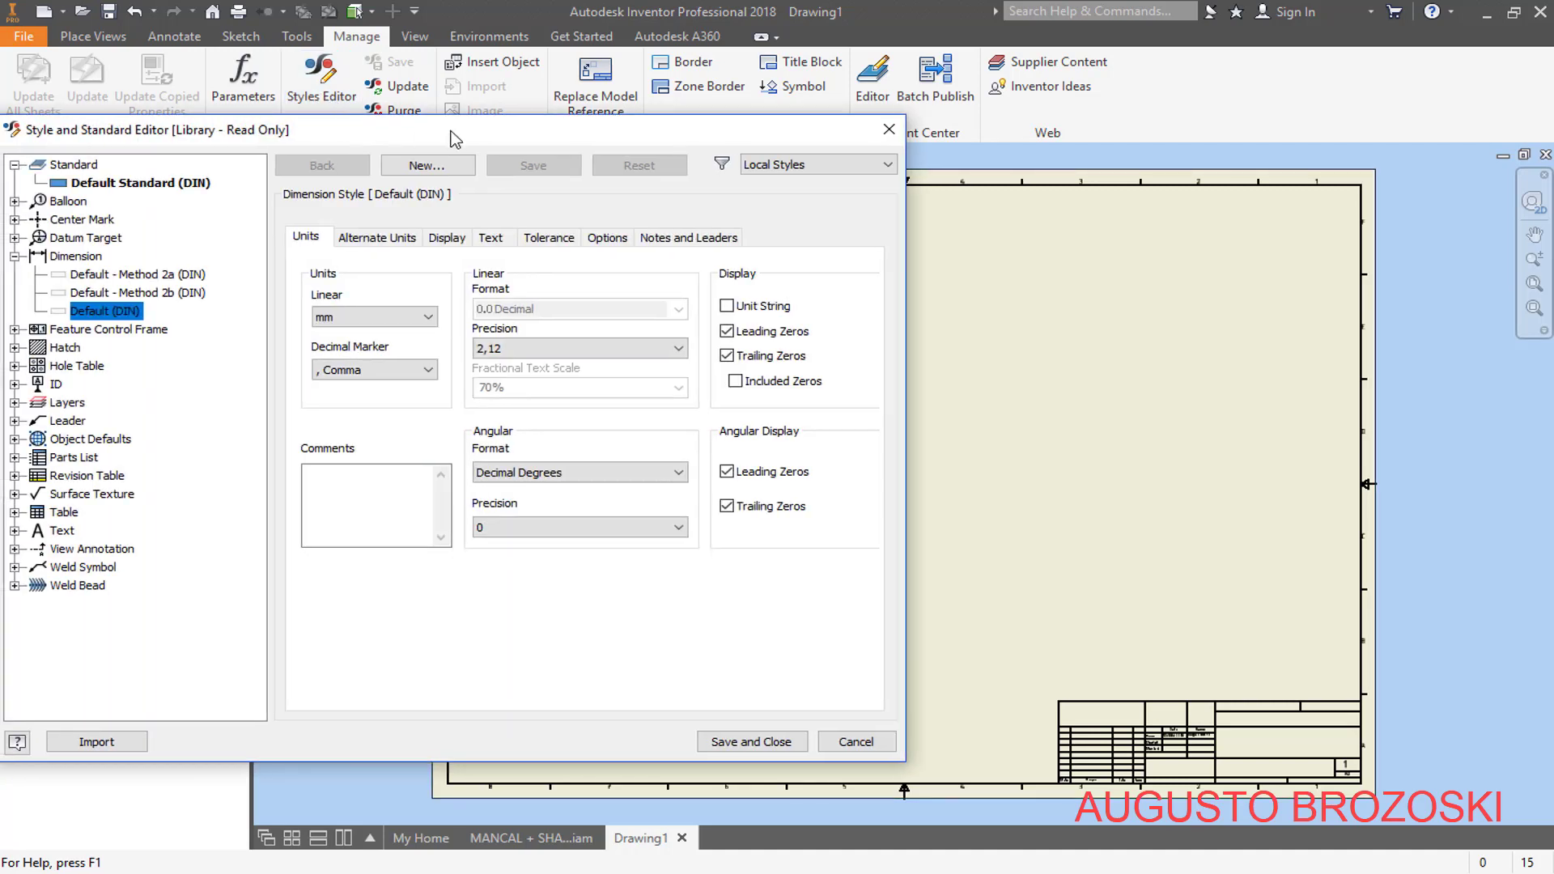
pyautogui.moveTo(451, 139); pyautogui.dragTo(859, 168)
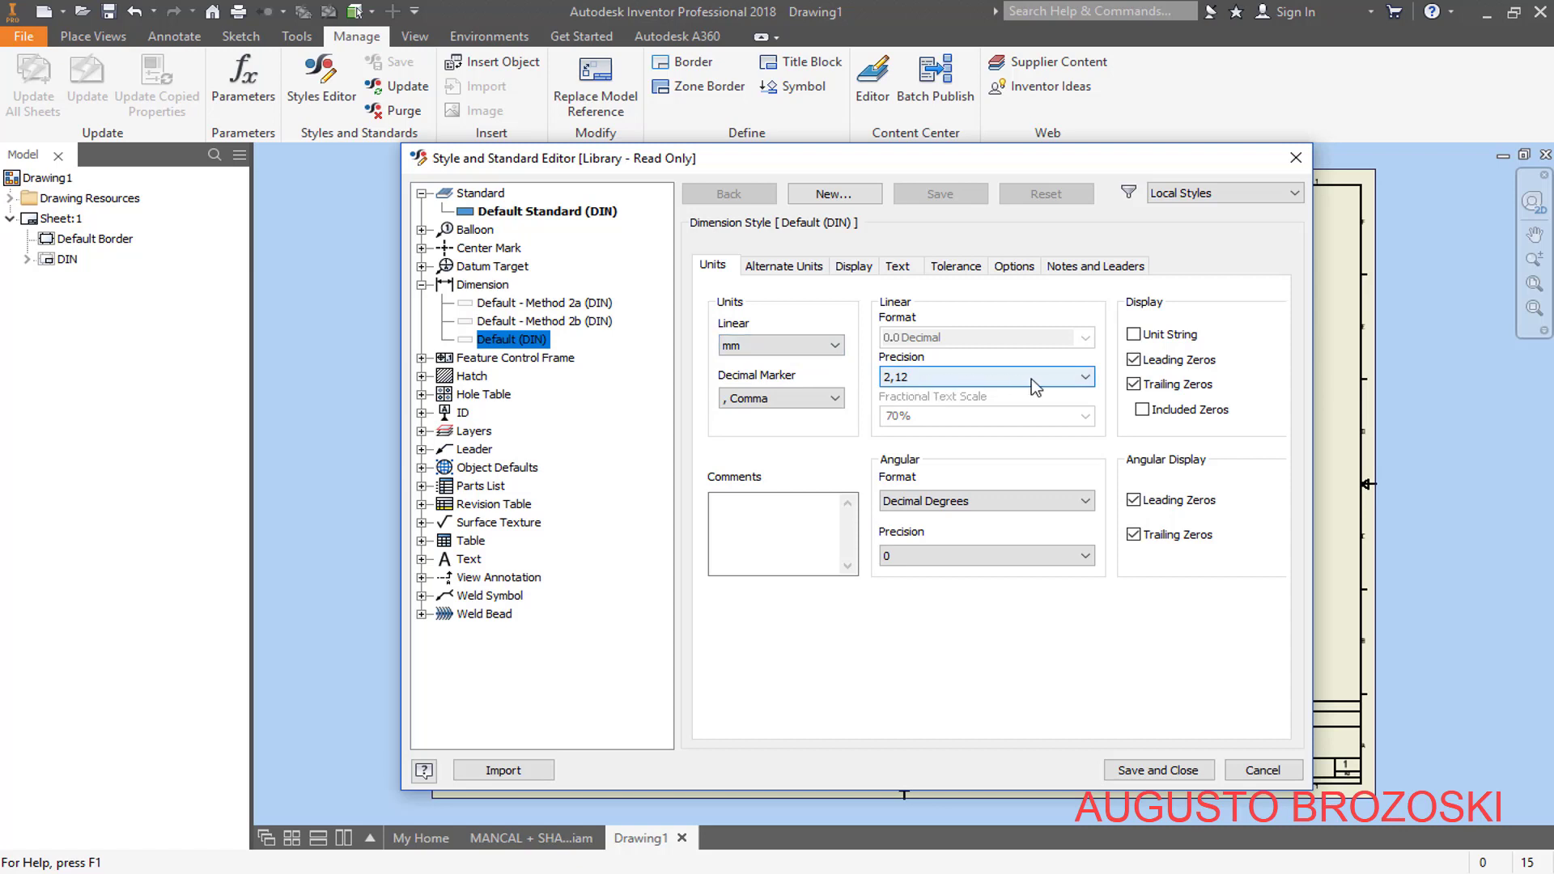
pyautogui.click(1134, 385)
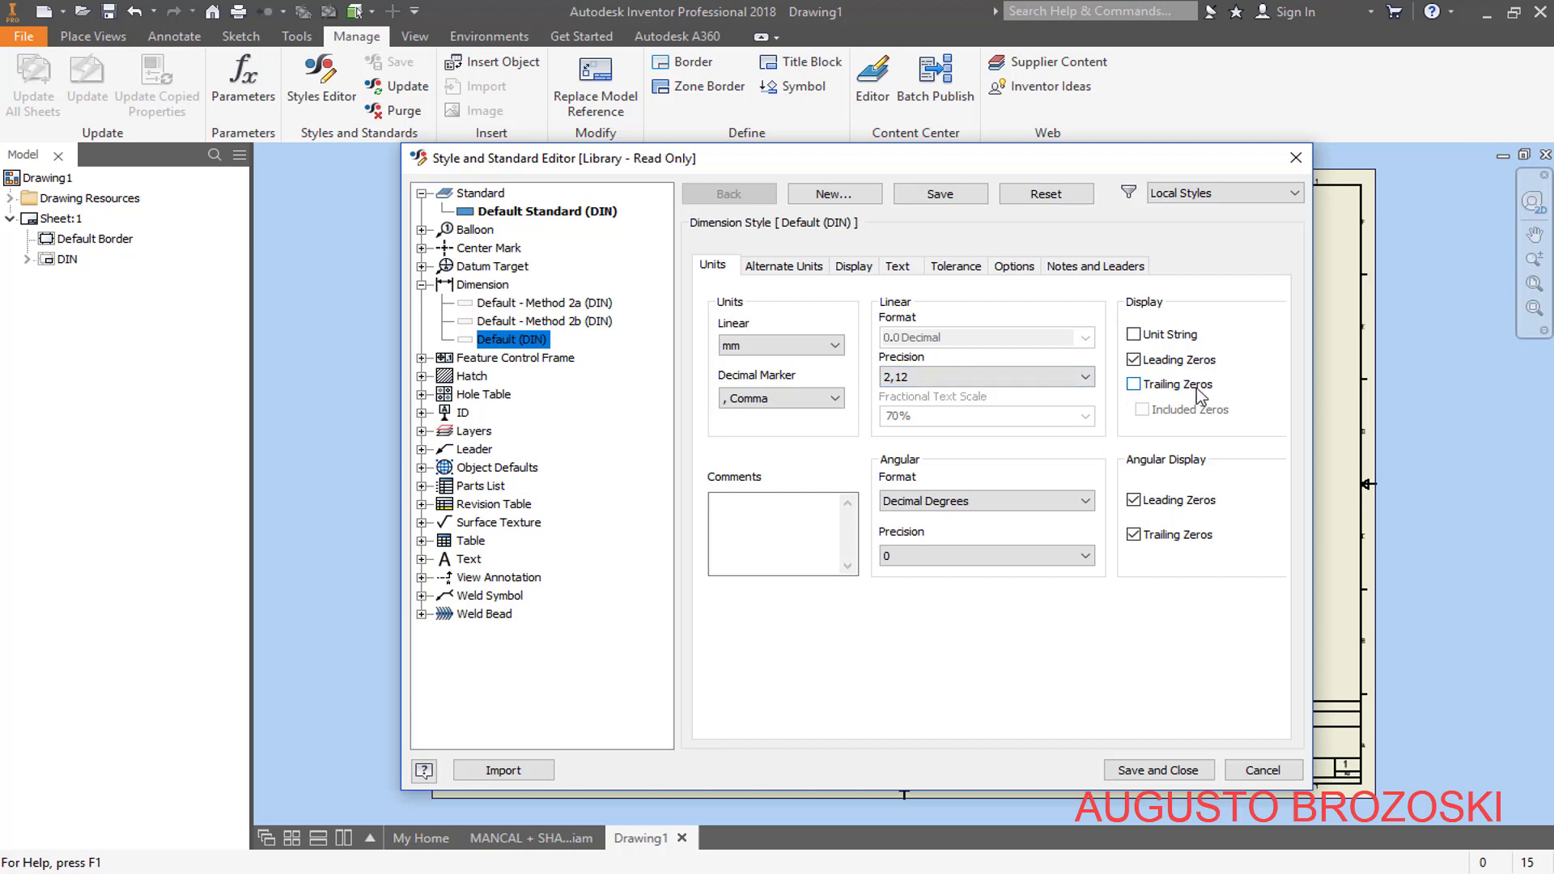
# - Set the diameter and radius dimension text orientation to horizontal in the Default (DIN) dimension style
pyautogui.click(786, 269)
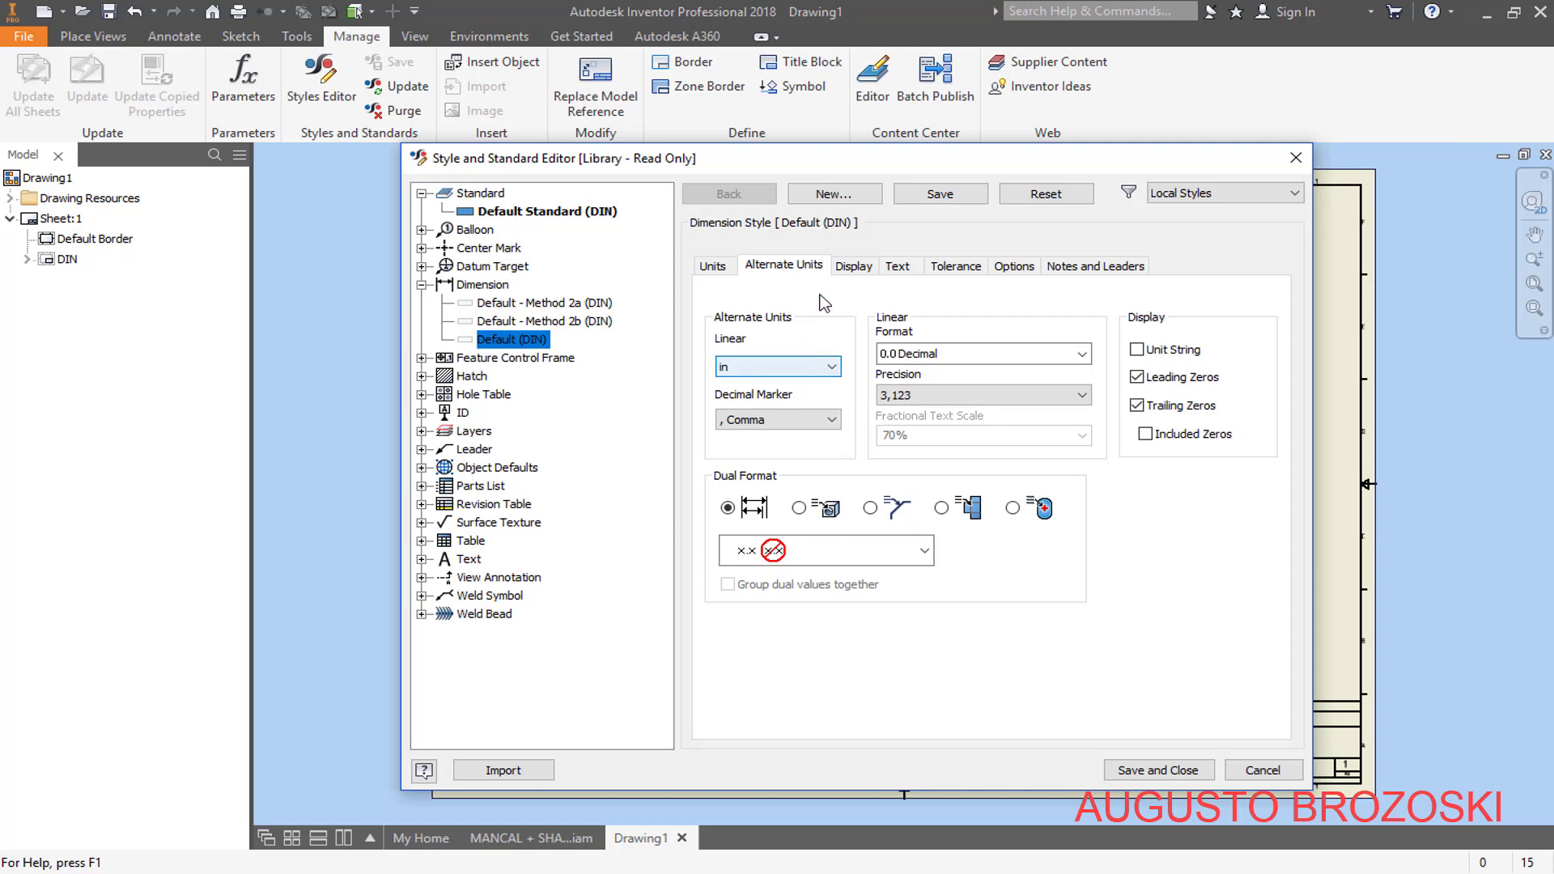
pyautogui.click(854, 266)
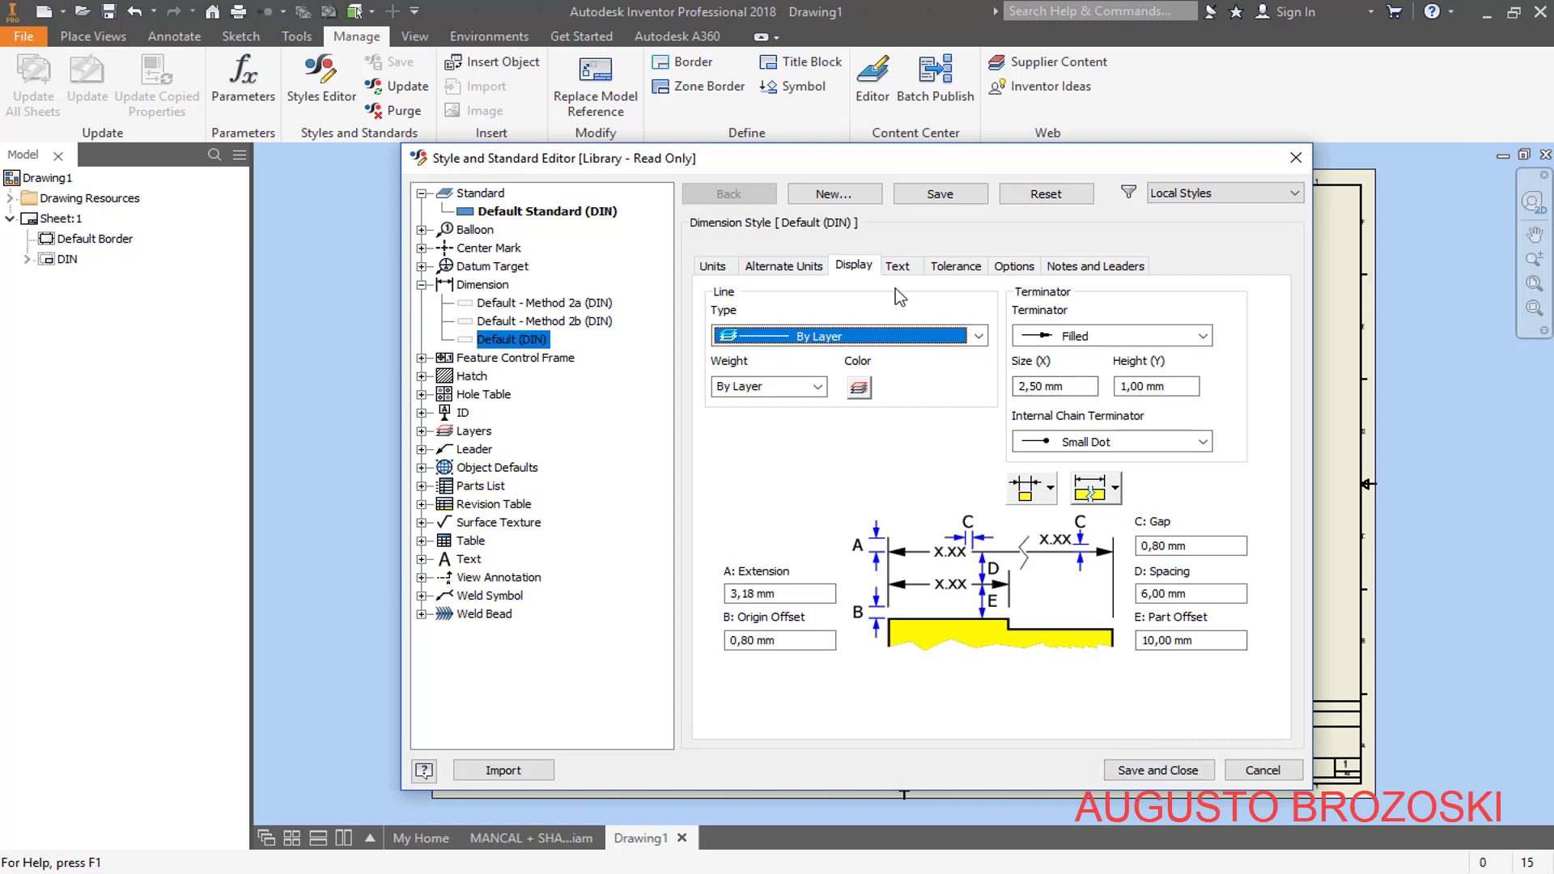
pyautogui.click(899, 267)
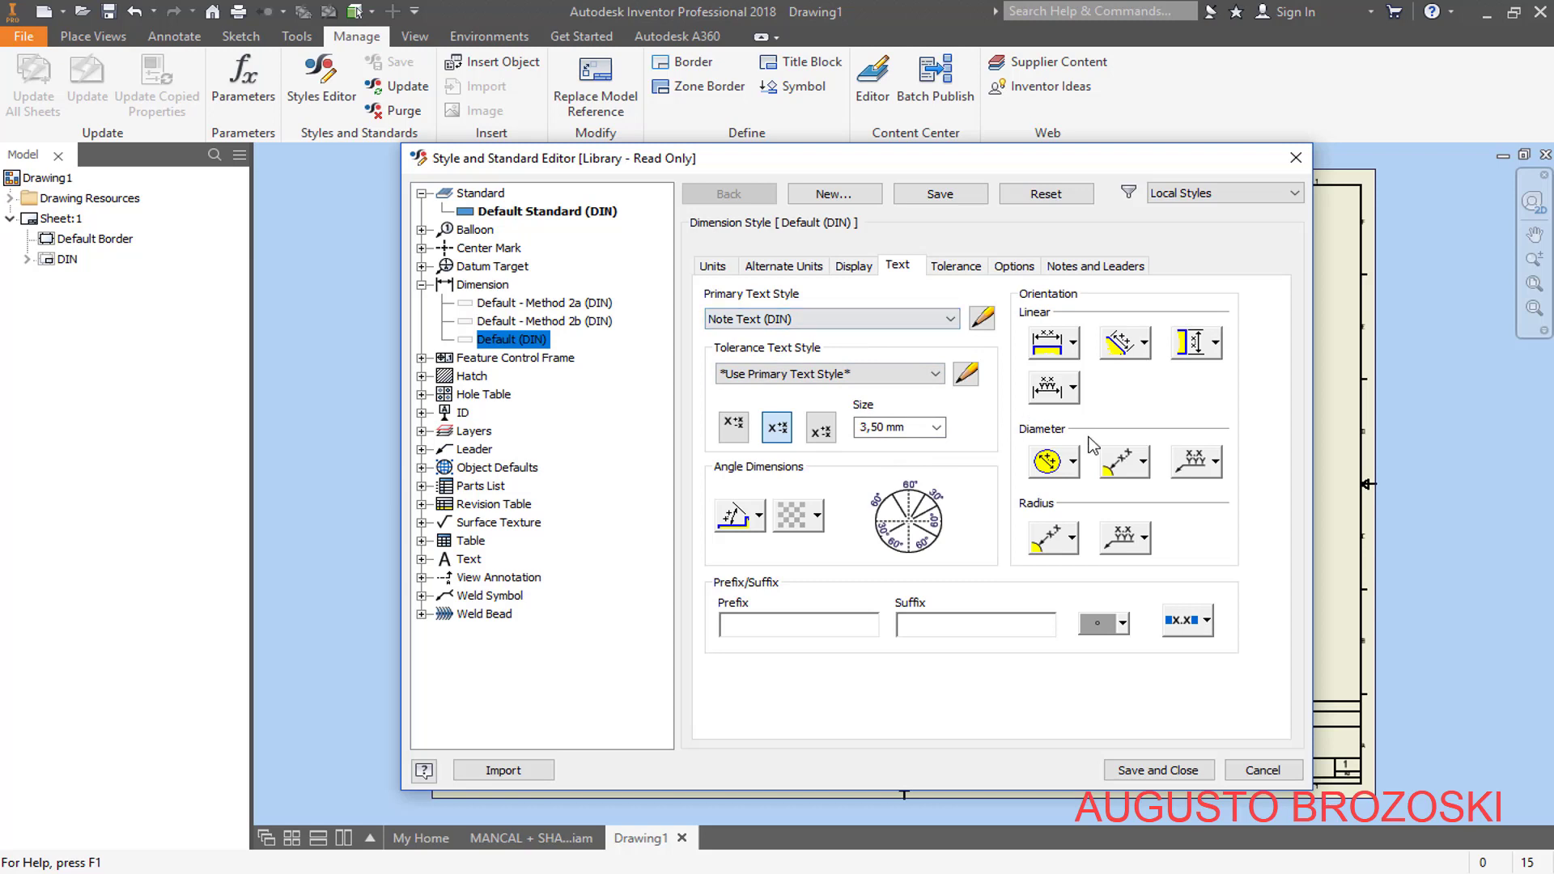
pyautogui.click(1143, 463)
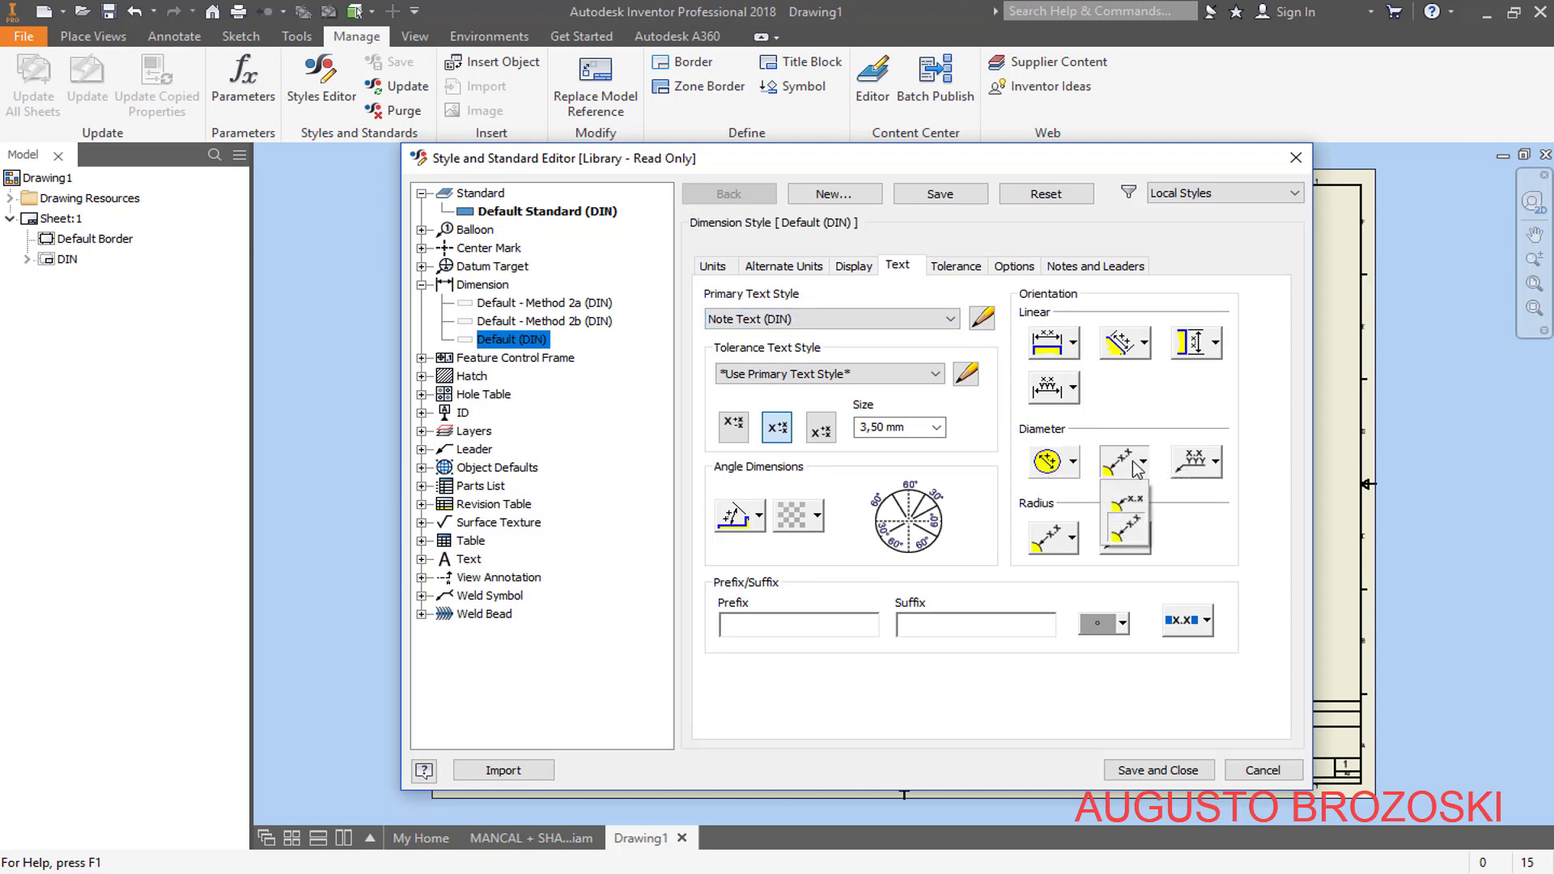
pyautogui.click(1128, 505)
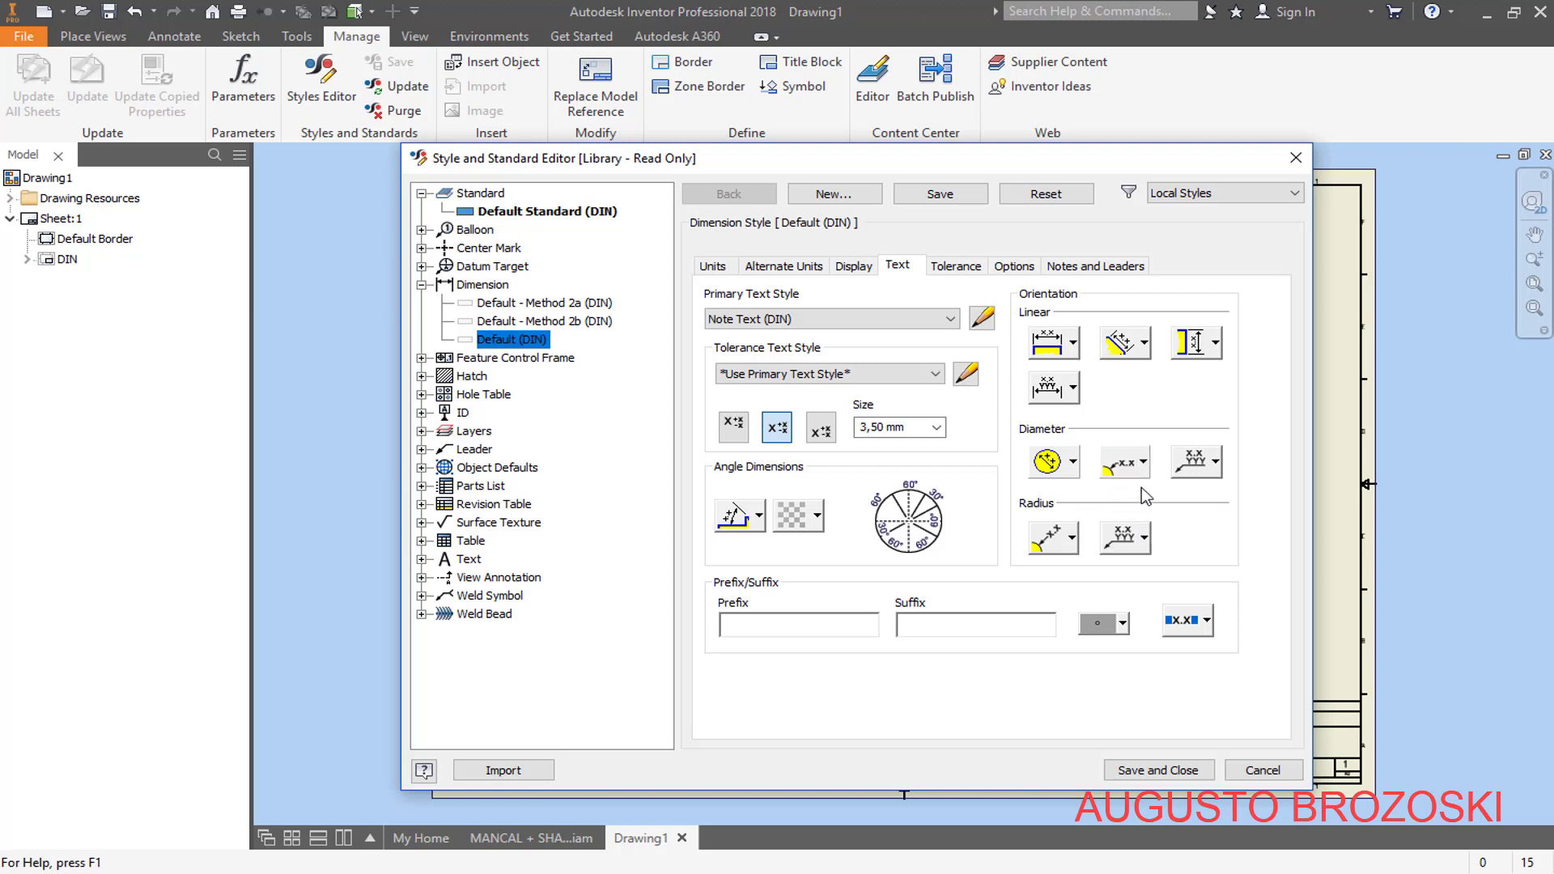
pyautogui.click(1066, 543)
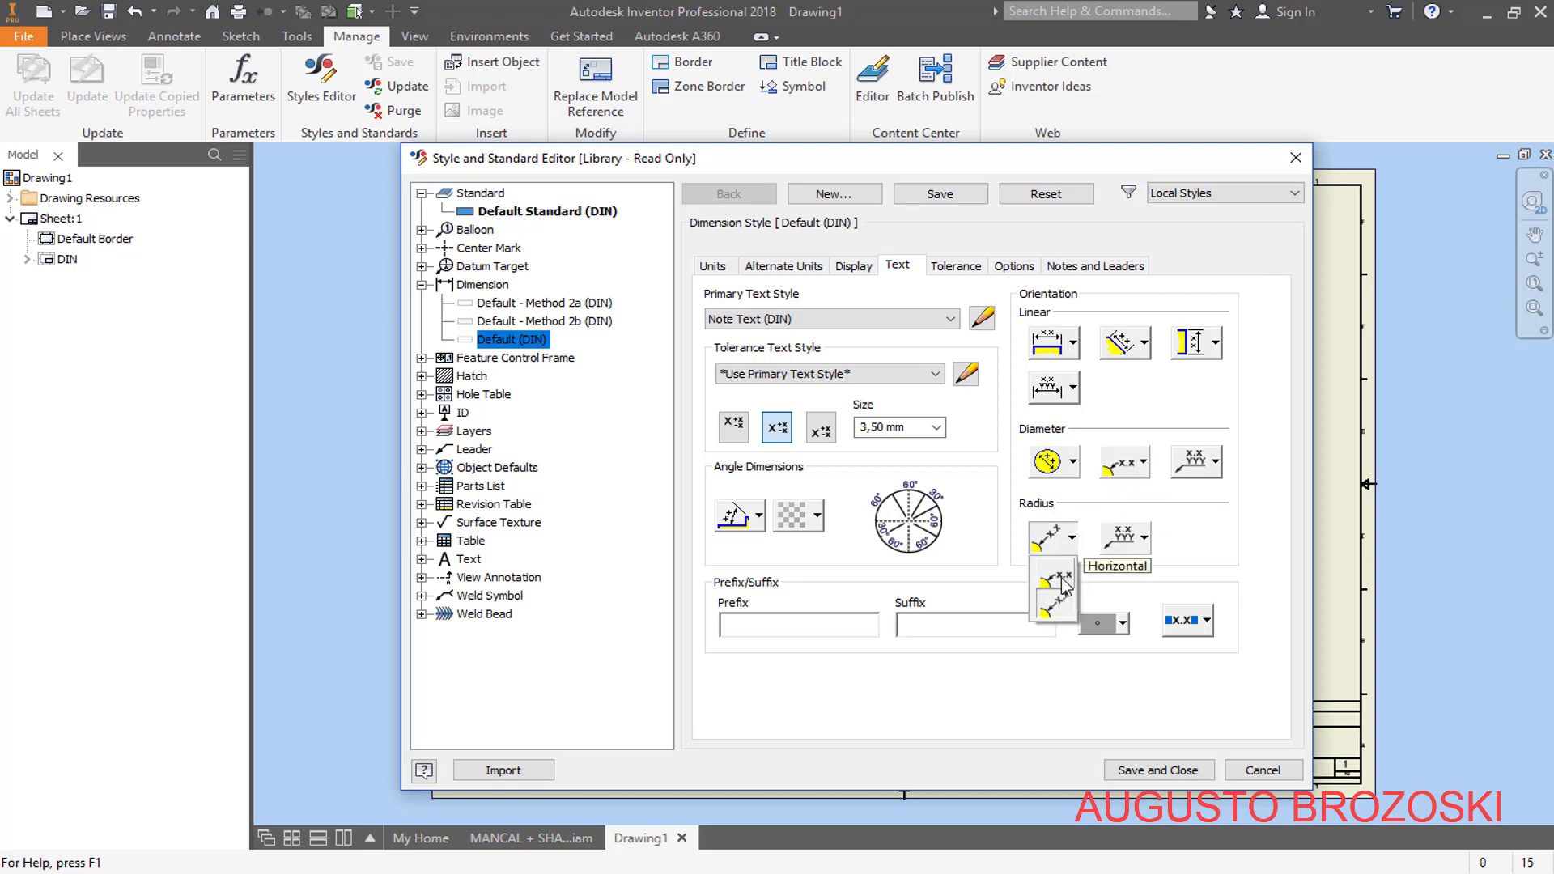
pyautogui.click(1057, 581)
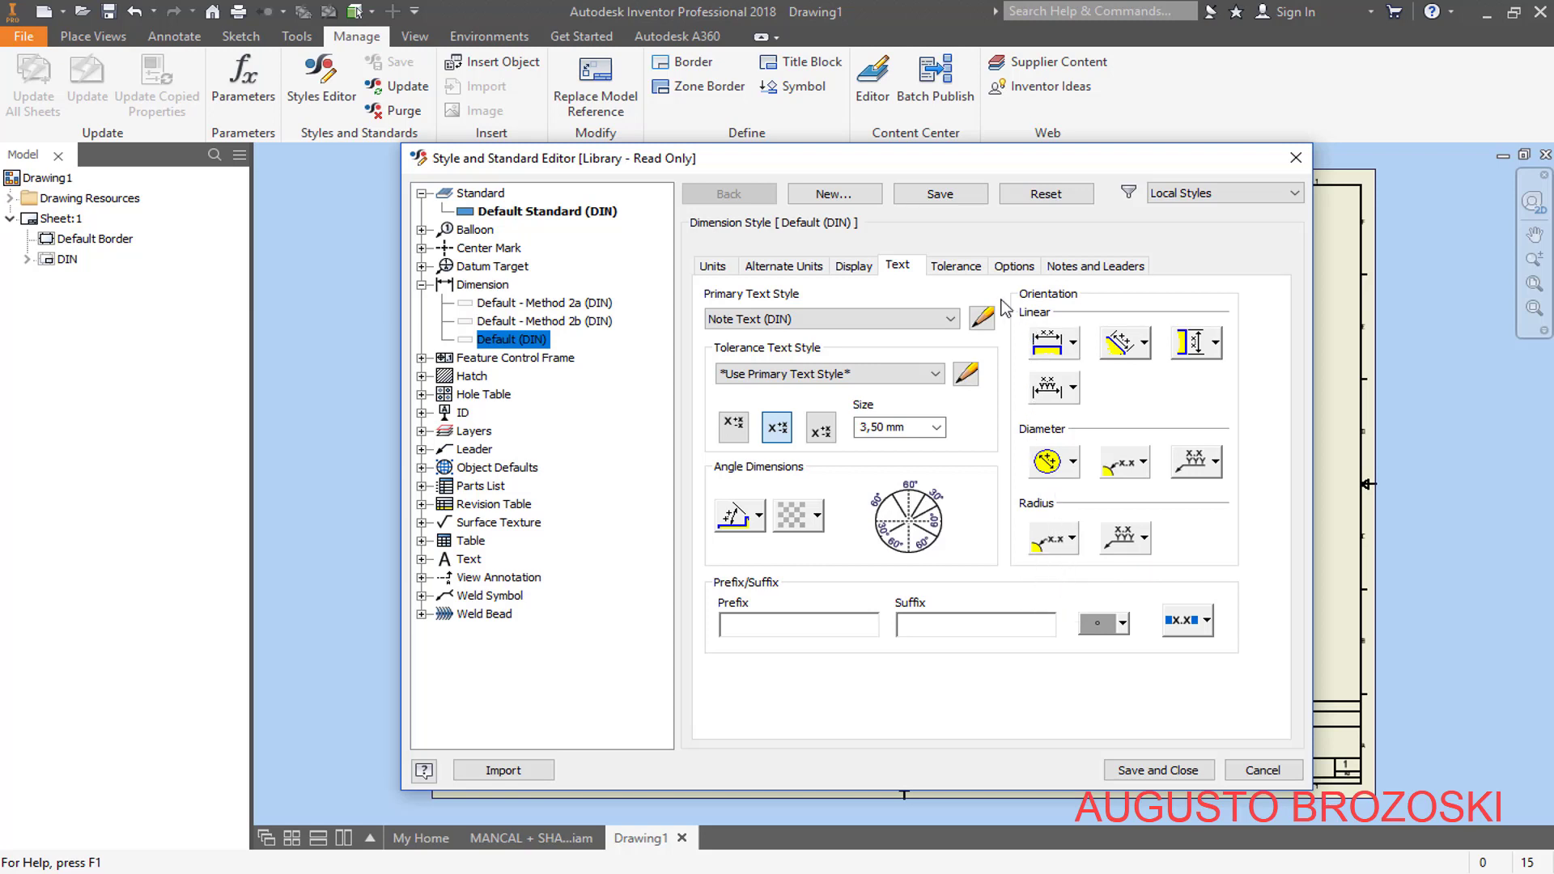
# - Set the leader text orientation to horizontal in the dimension style's notes and leaders settings, and save the style edits
pyautogui.click(959, 269)
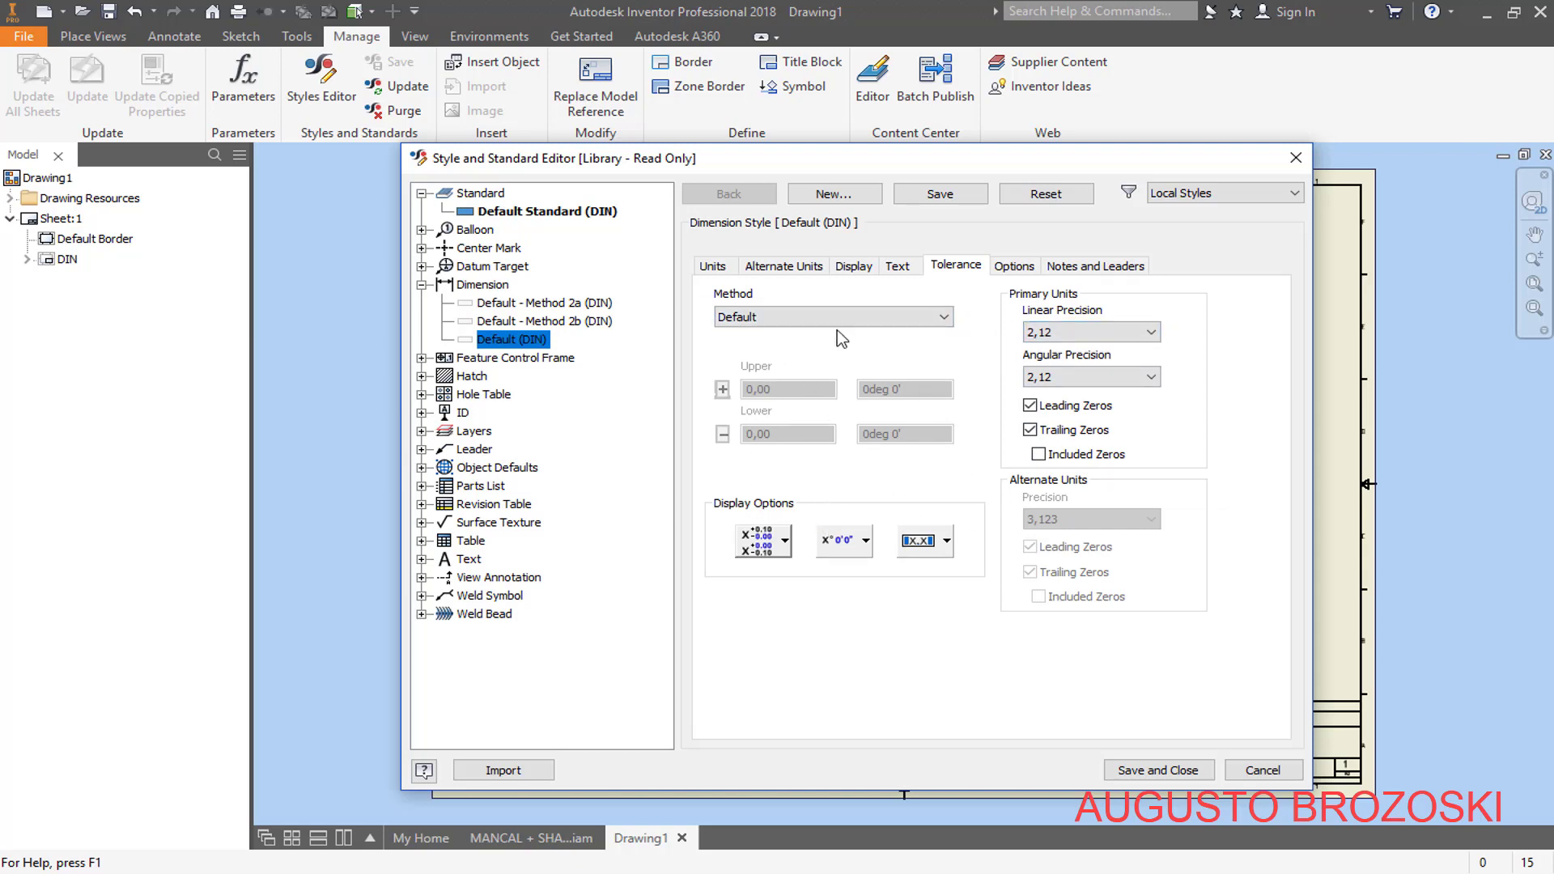
pyautogui.click(1022, 270)
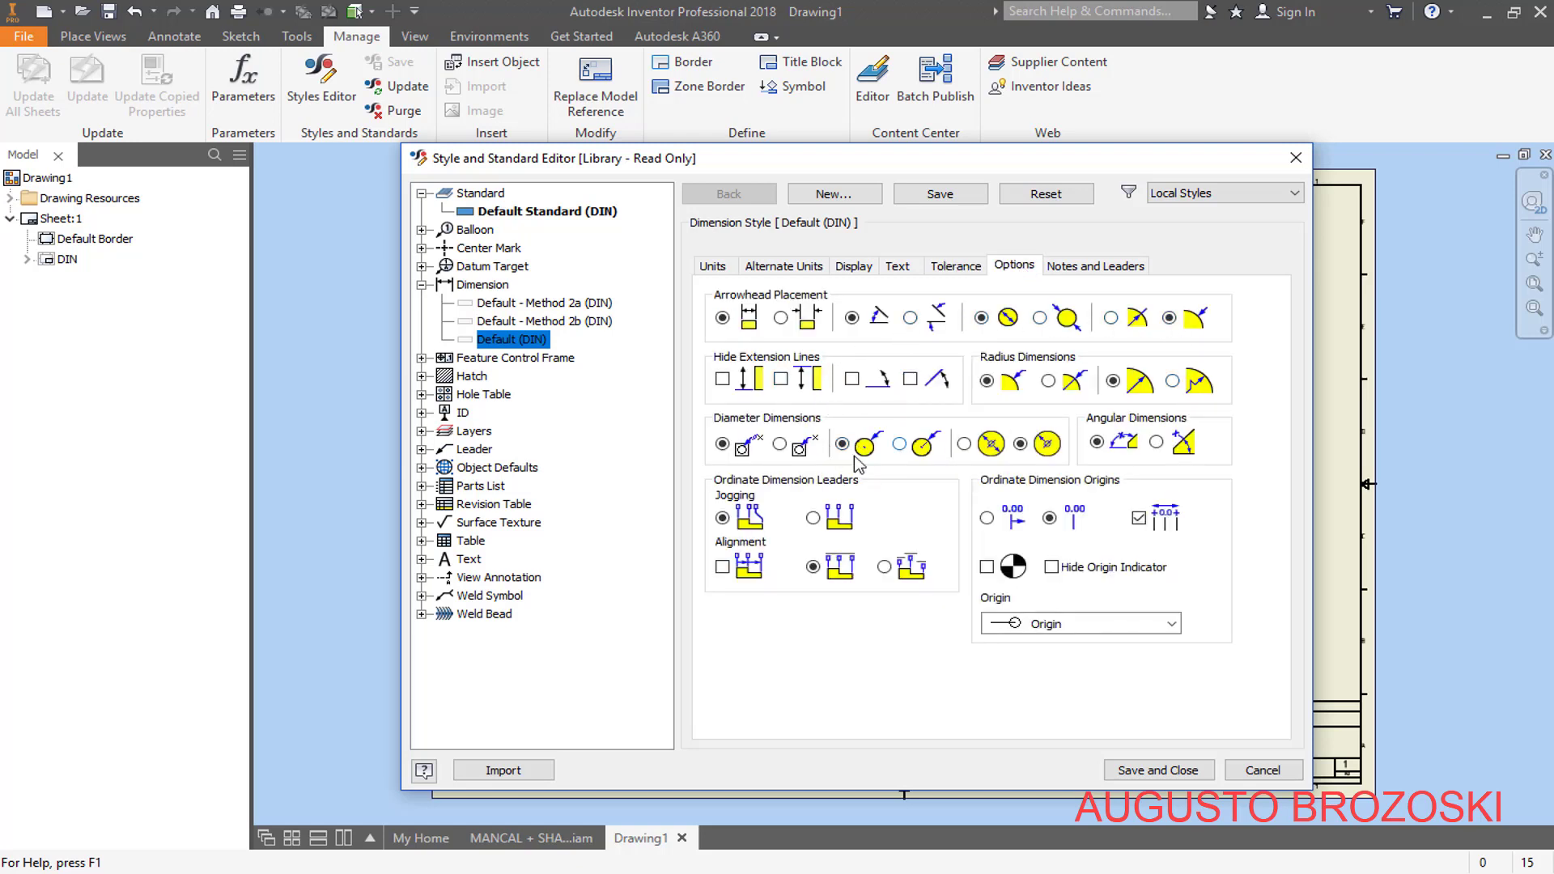
pyautogui.click(1104, 268)
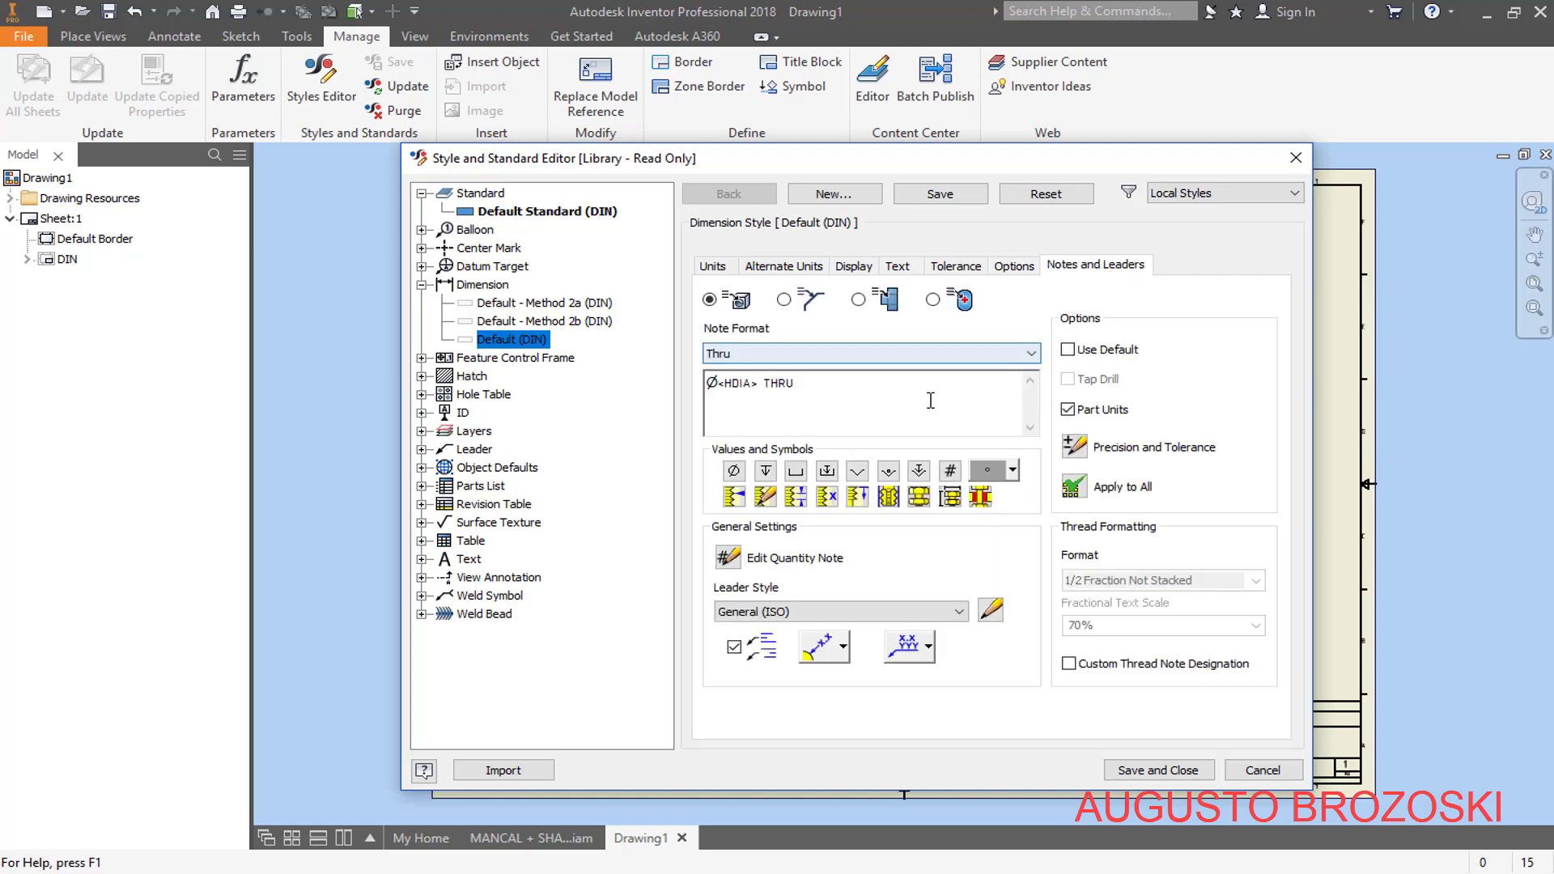
pyautogui.click(844, 646)
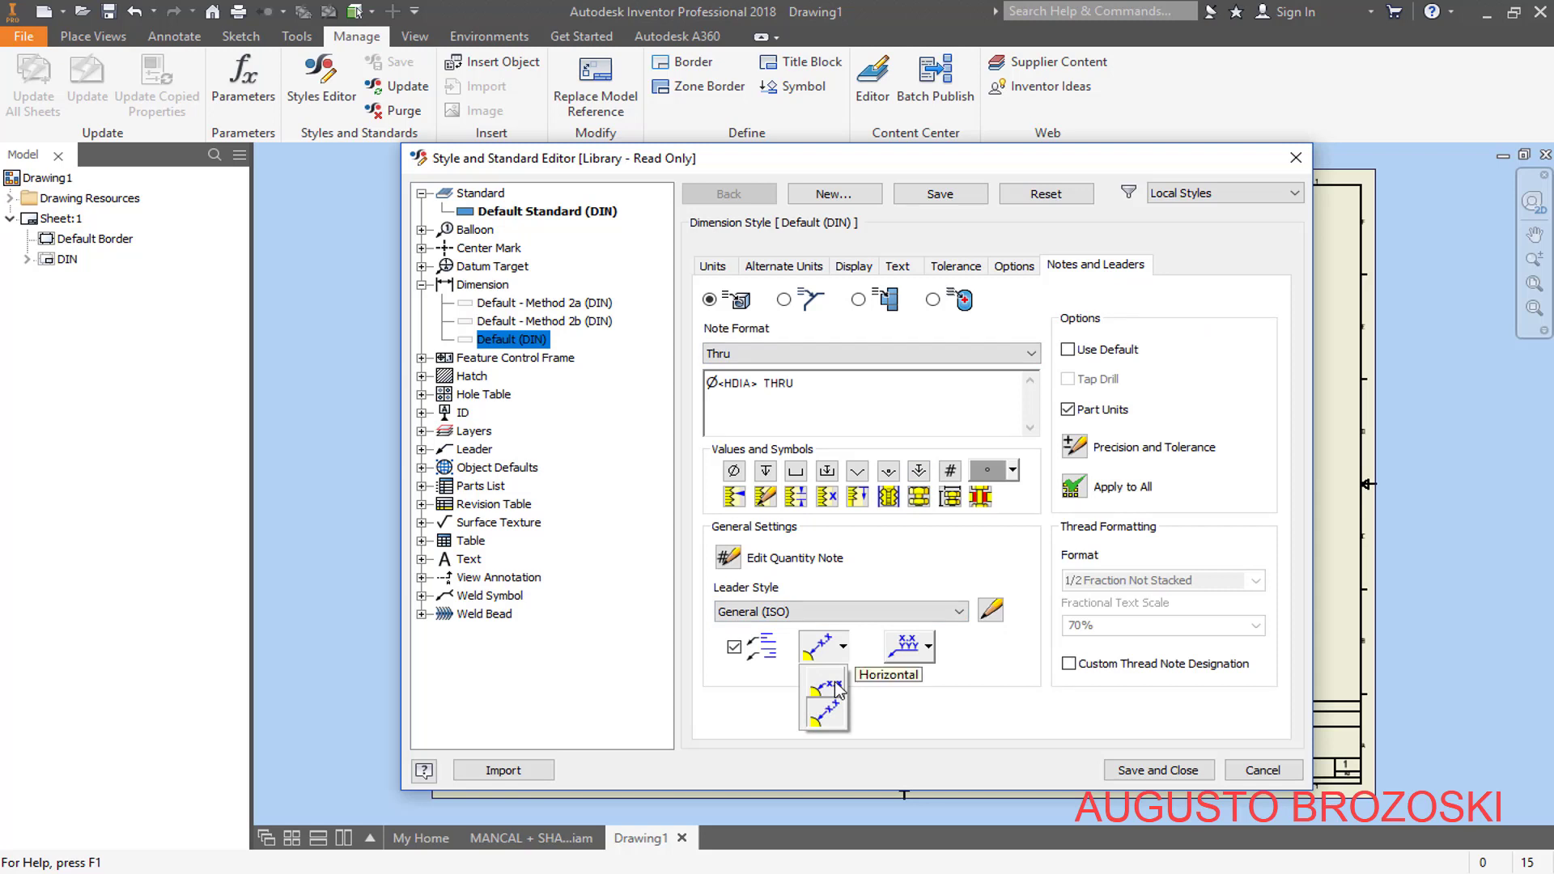
pyautogui.click(837, 690)
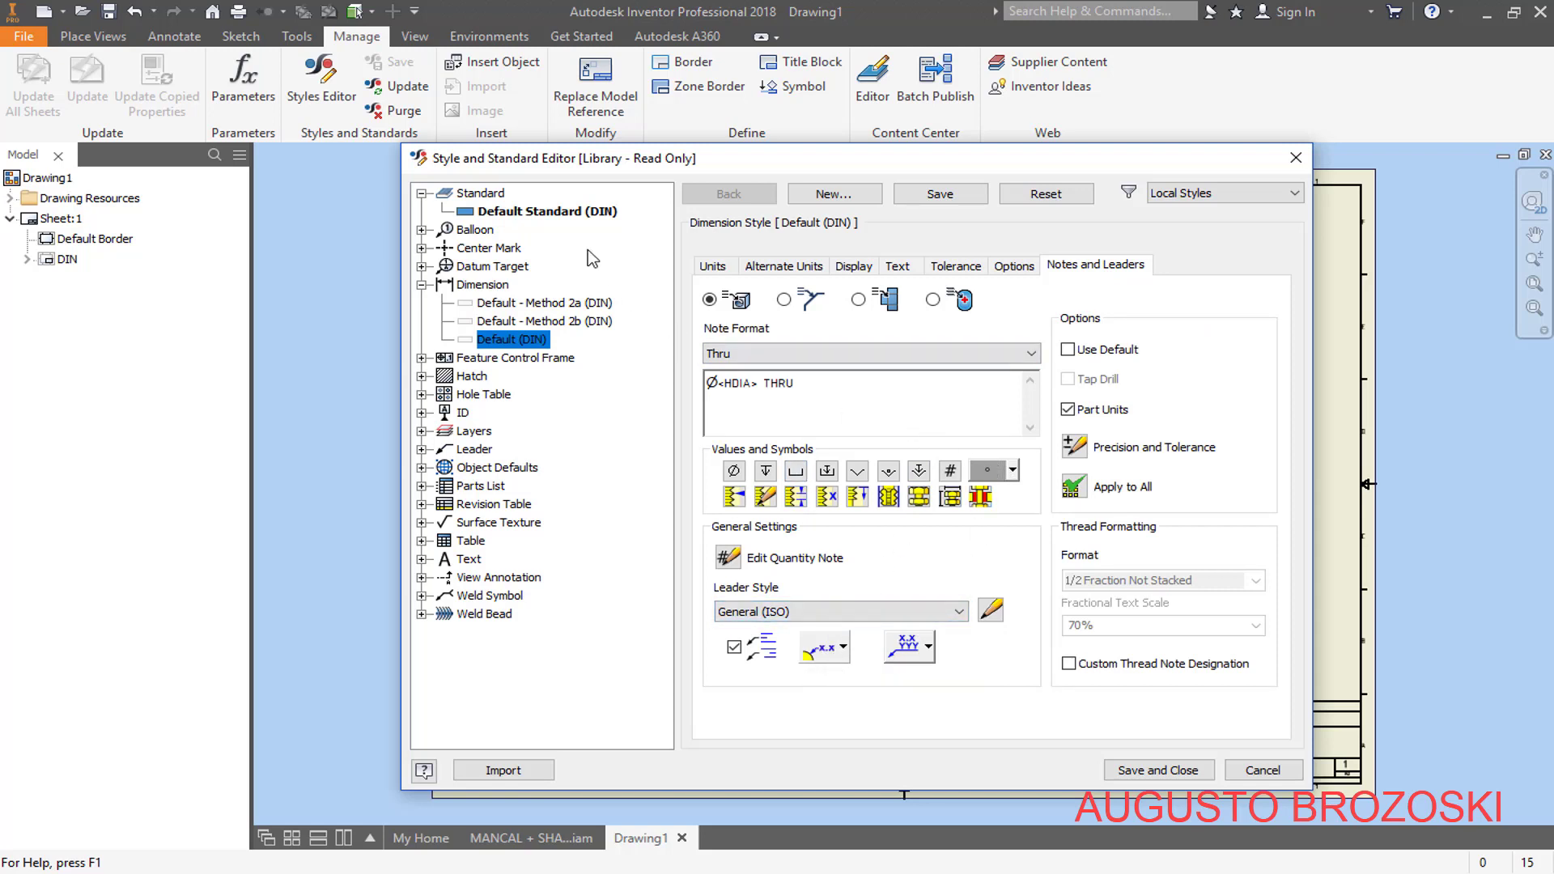
pyautogui.click(545, 211)
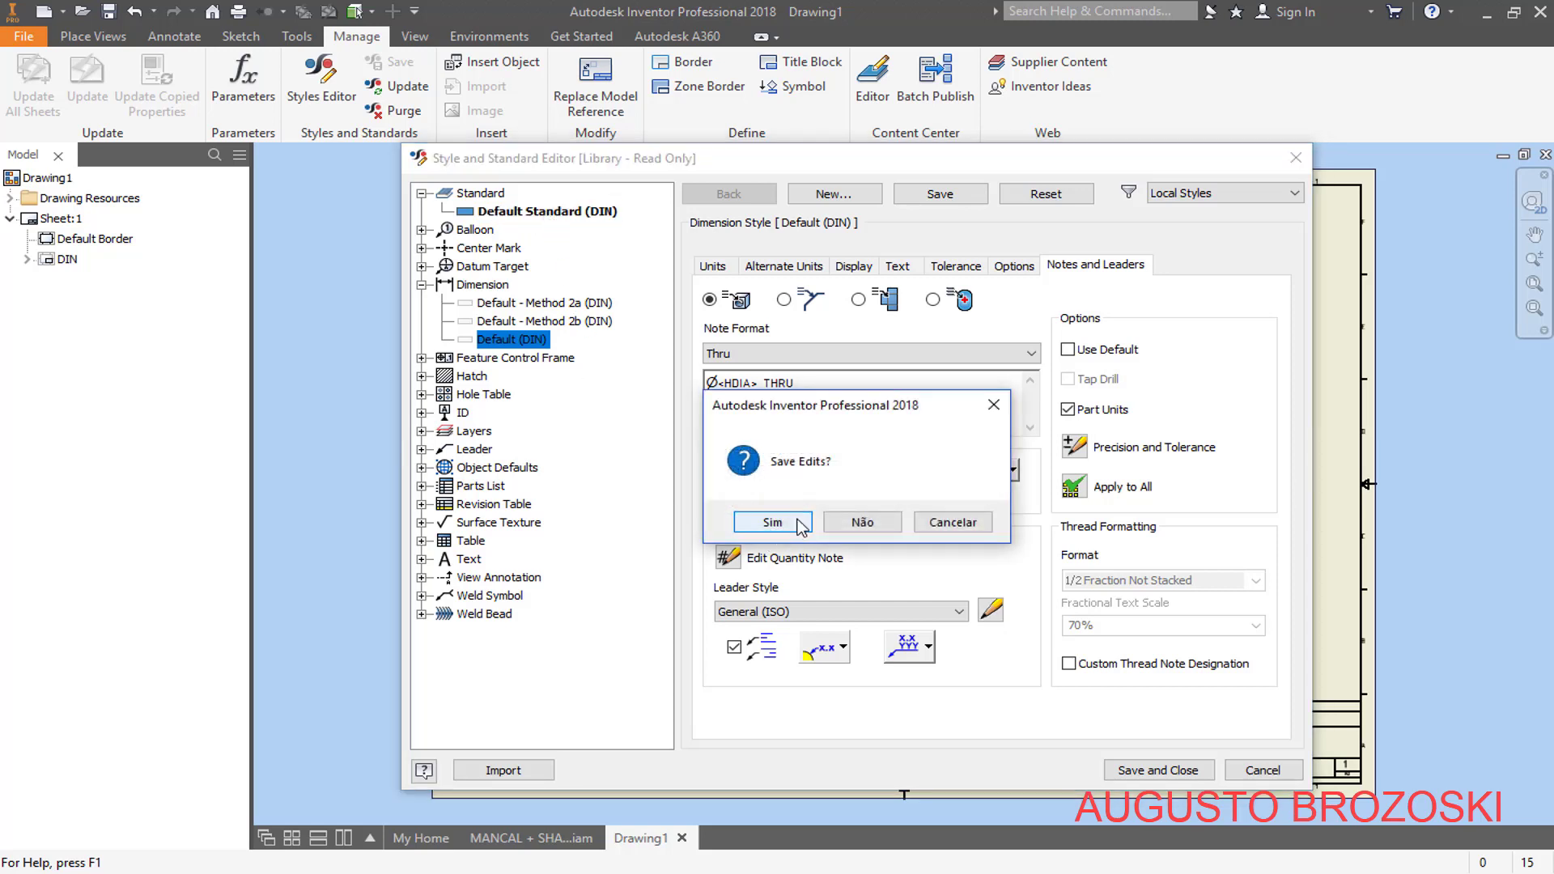
pyautogui.click(773, 522)
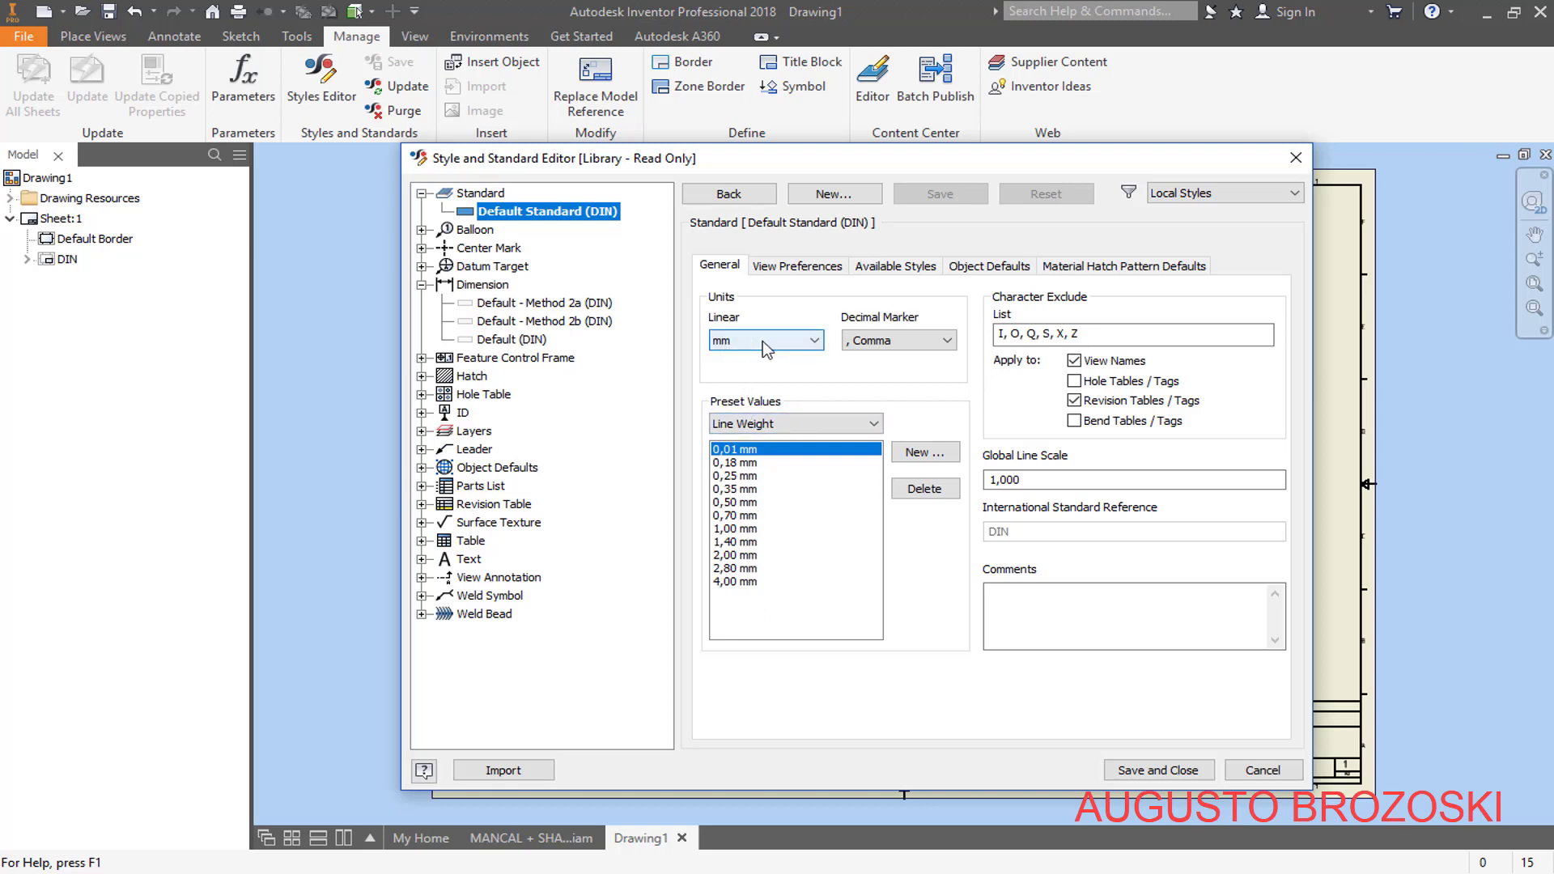
# - Review the Default Standard (DIN) decimal marker options, view preferences, available styles and object defaults
pyautogui.click(949, 342)
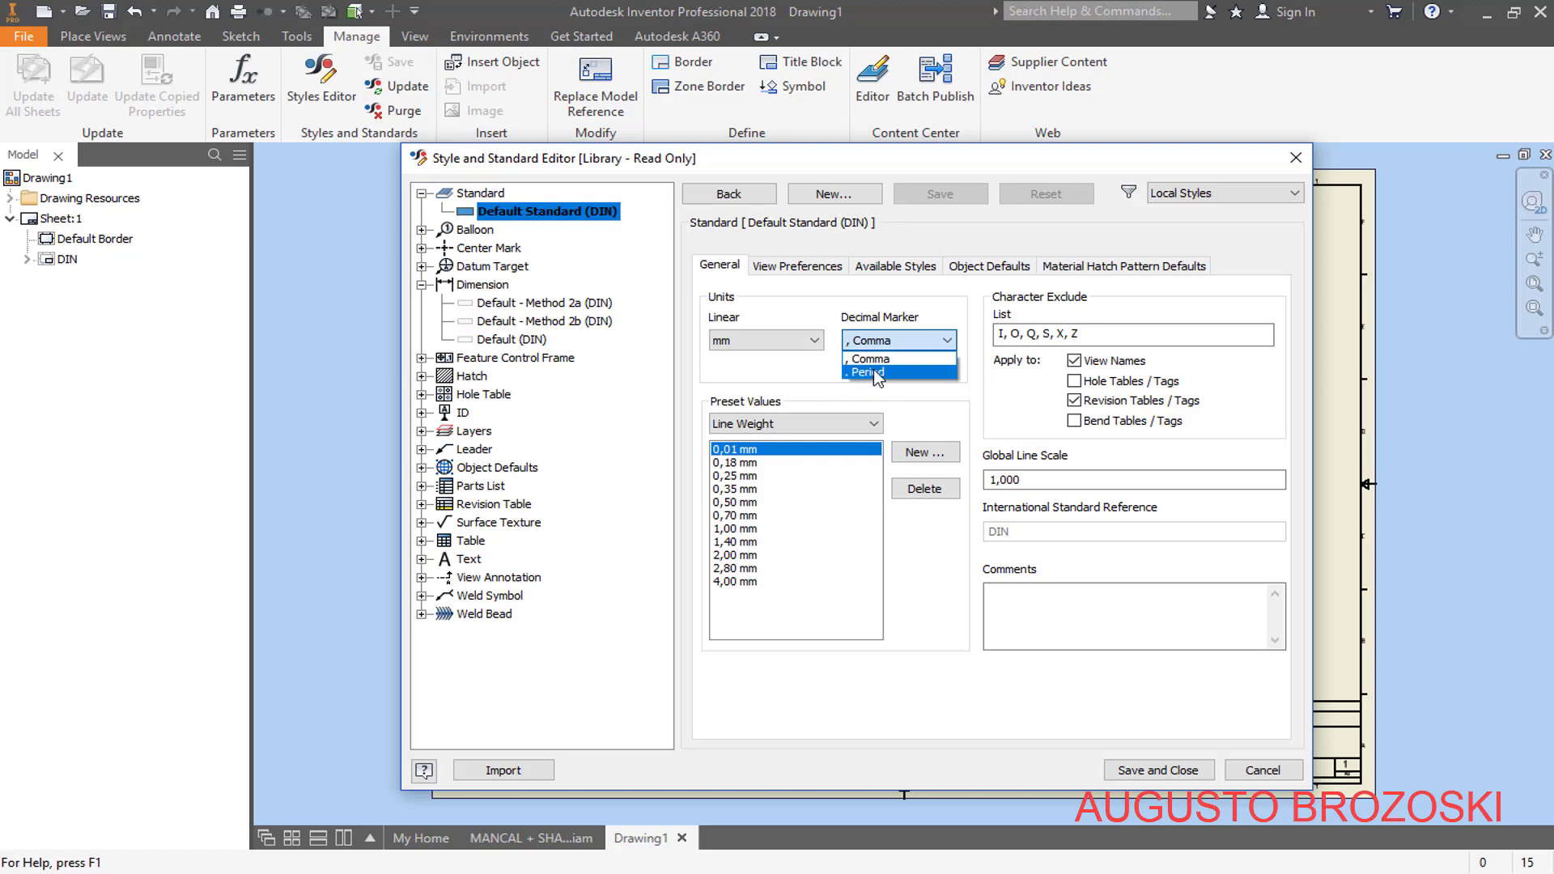
pyautogui.click(947, 344)
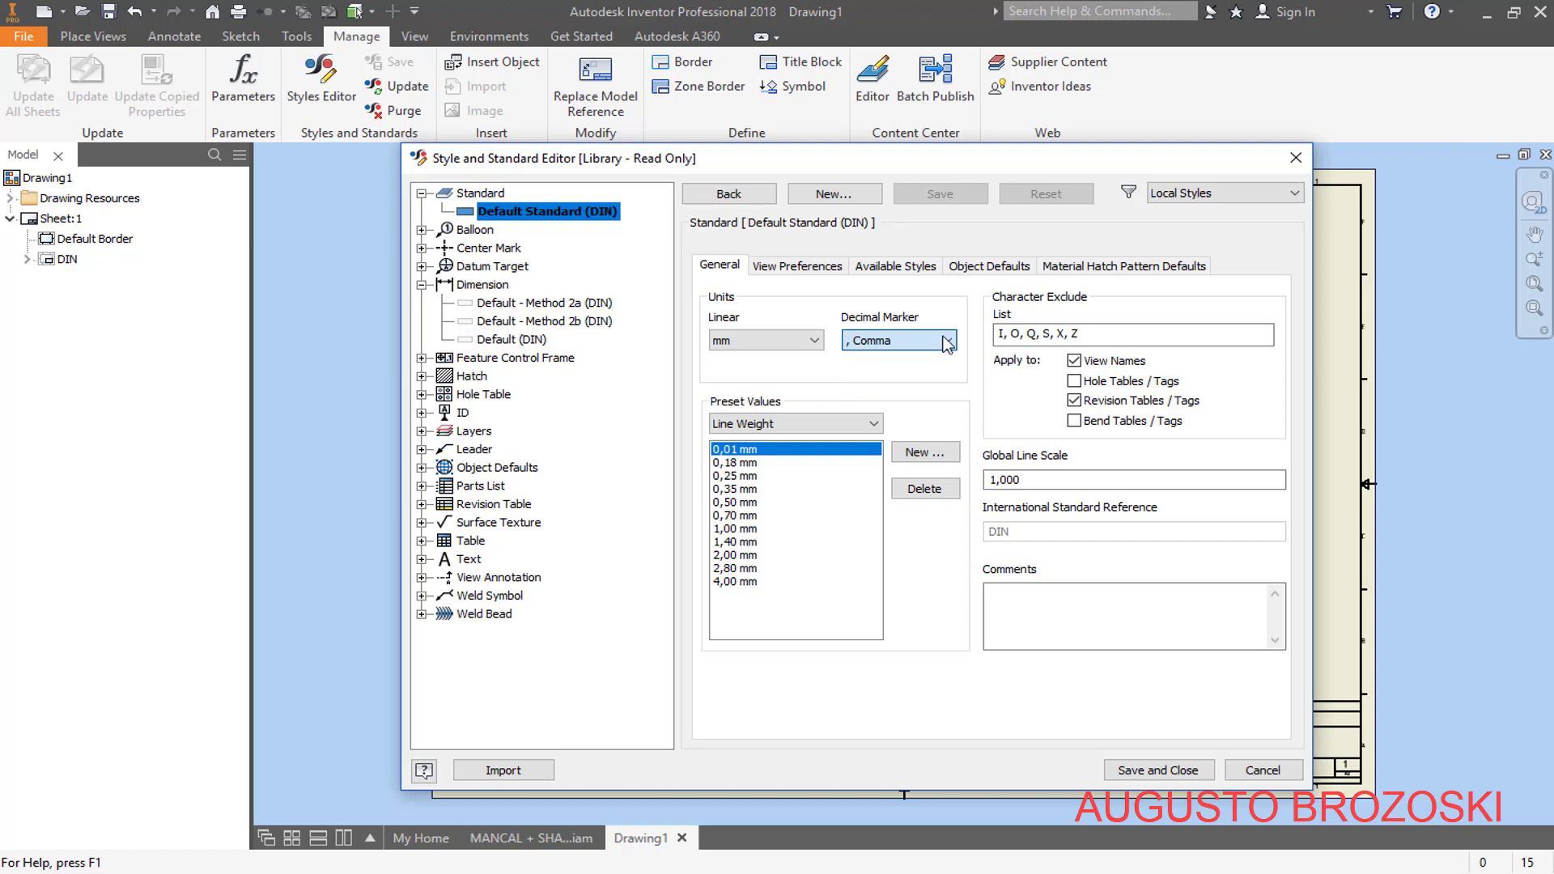
pyautogui.click(797, 267)
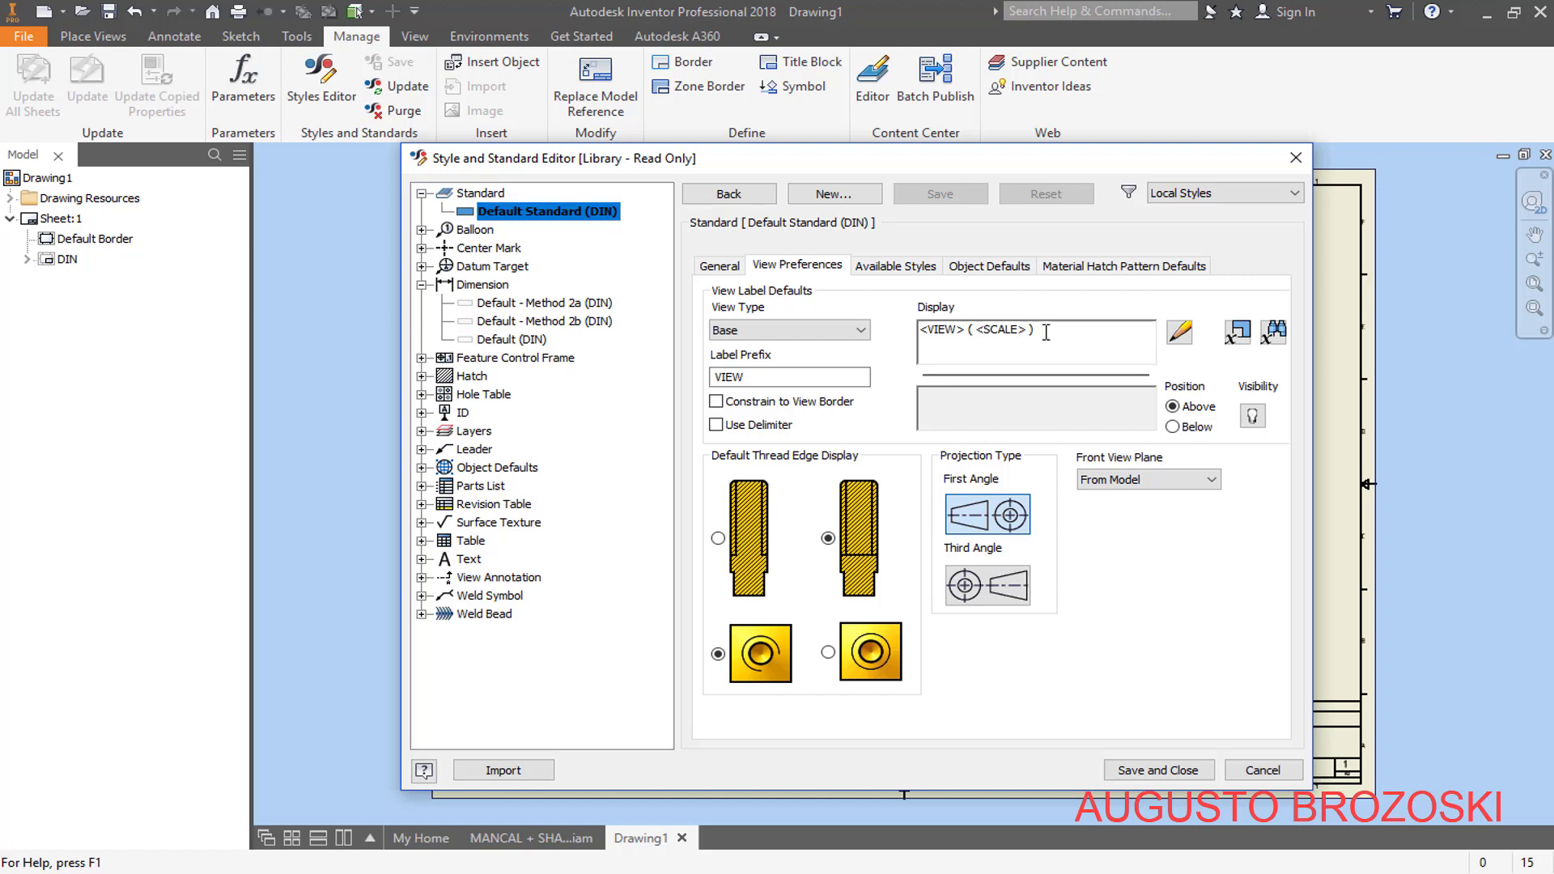
pyautogui.click(902, 272)
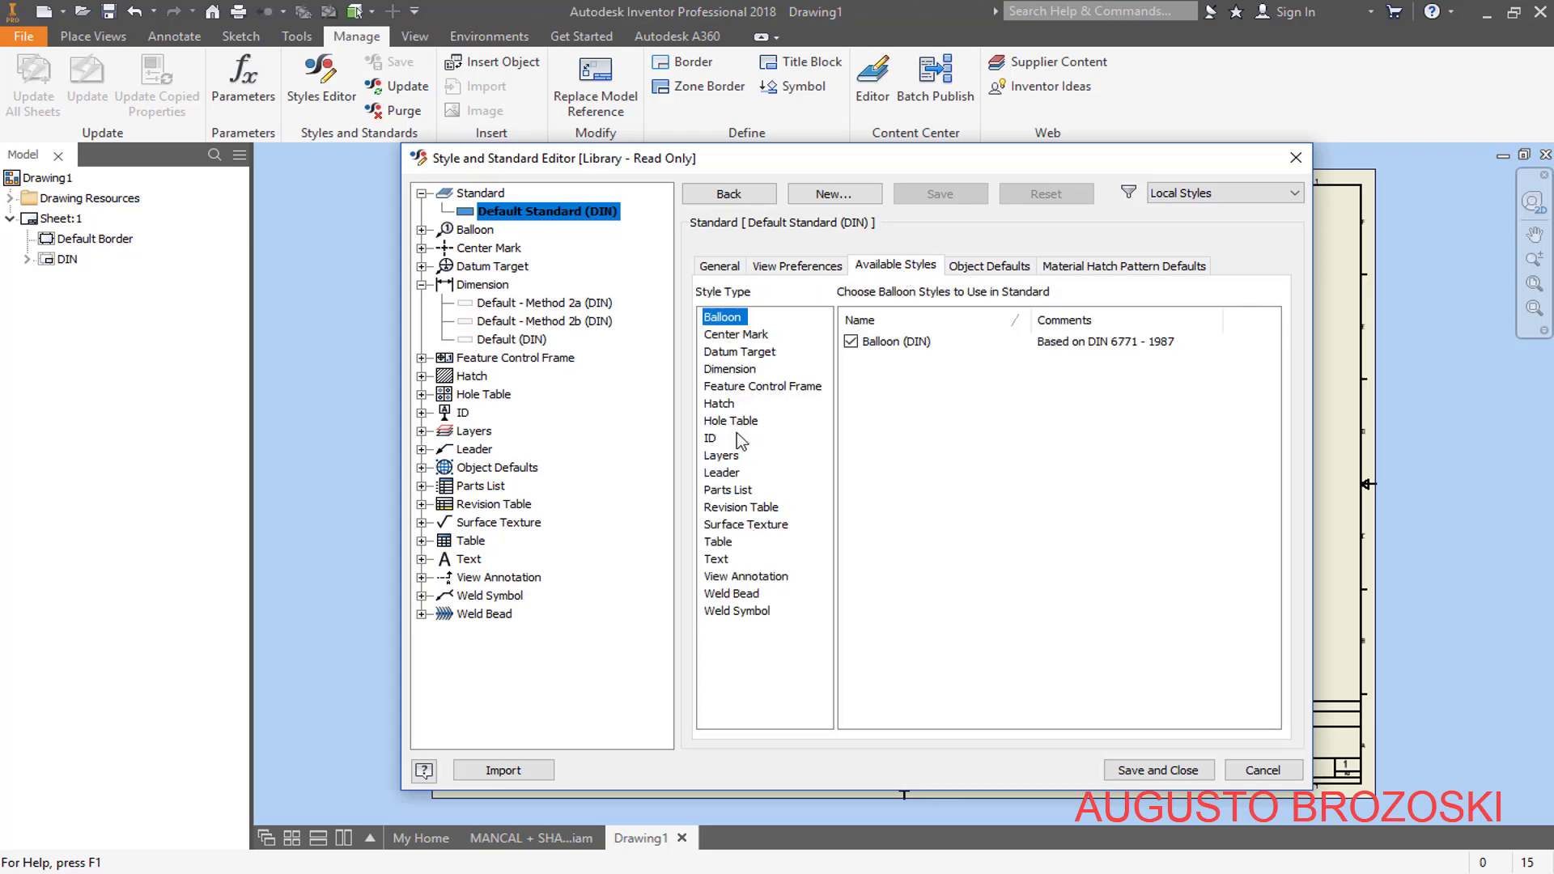
pyautogui.click(996, 272)
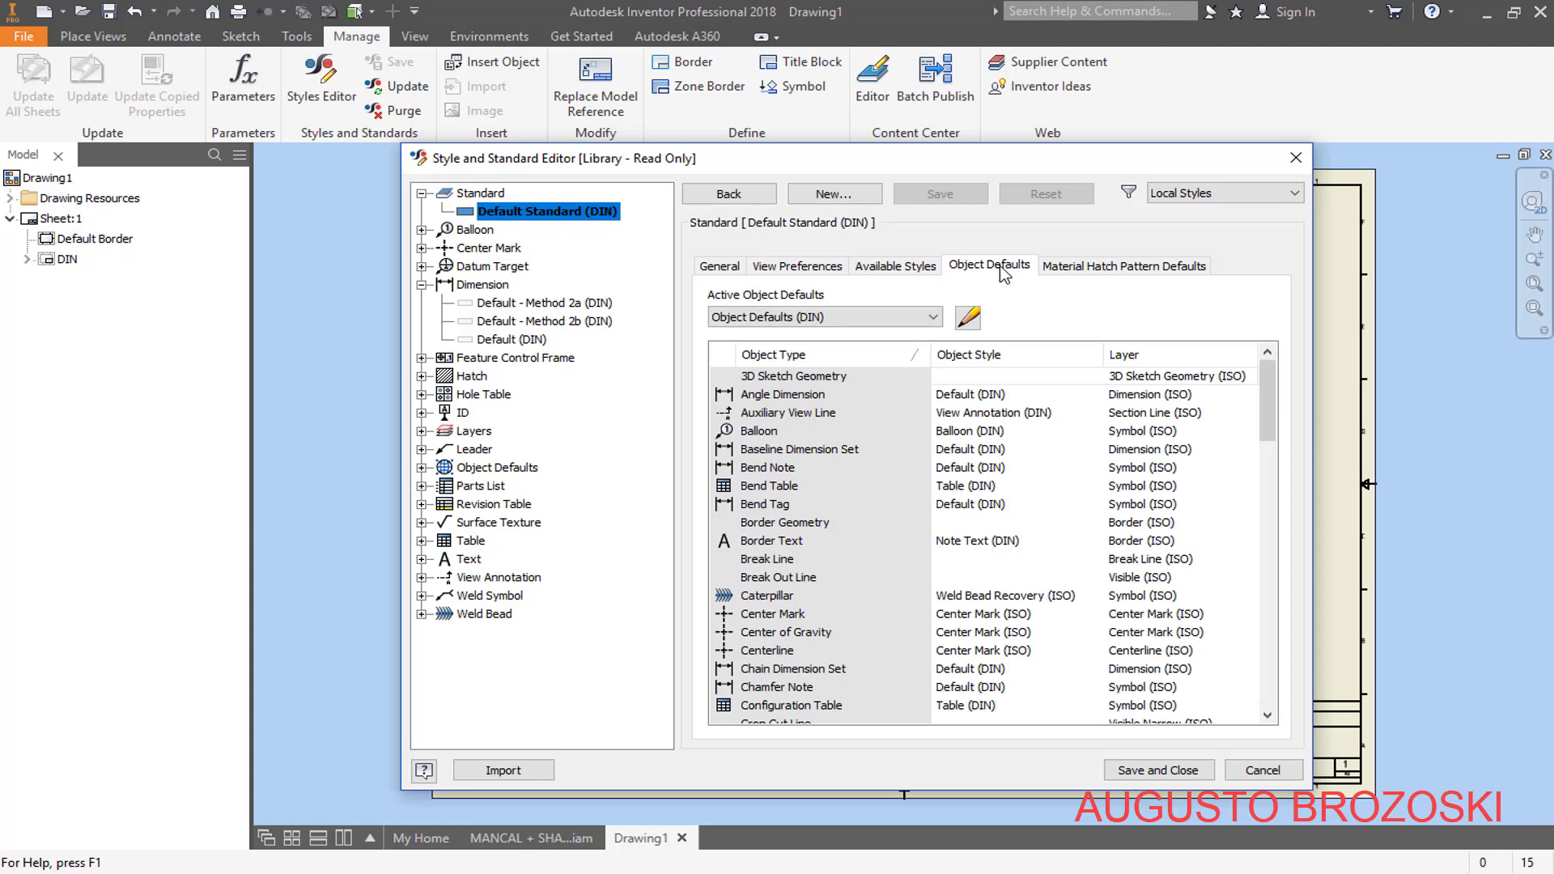
# - Add ANSI 32 to the offered hatch patterns, make it the standard's default hatch pattern, and save and close the style editor
pyautogui.click(1075, 267)
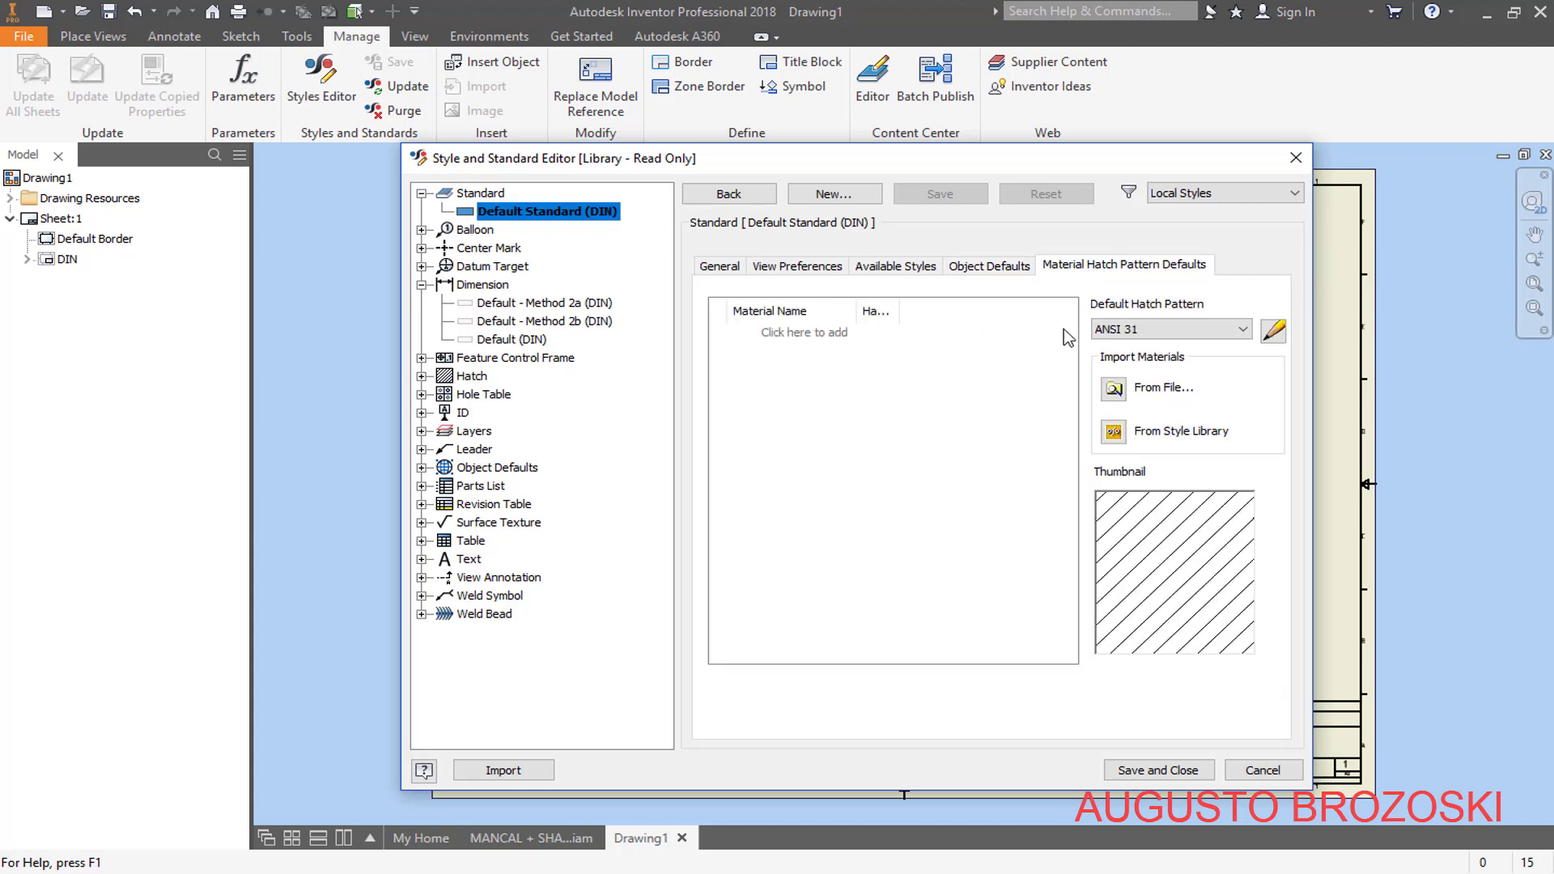
pyautogui.click(1238, 332)
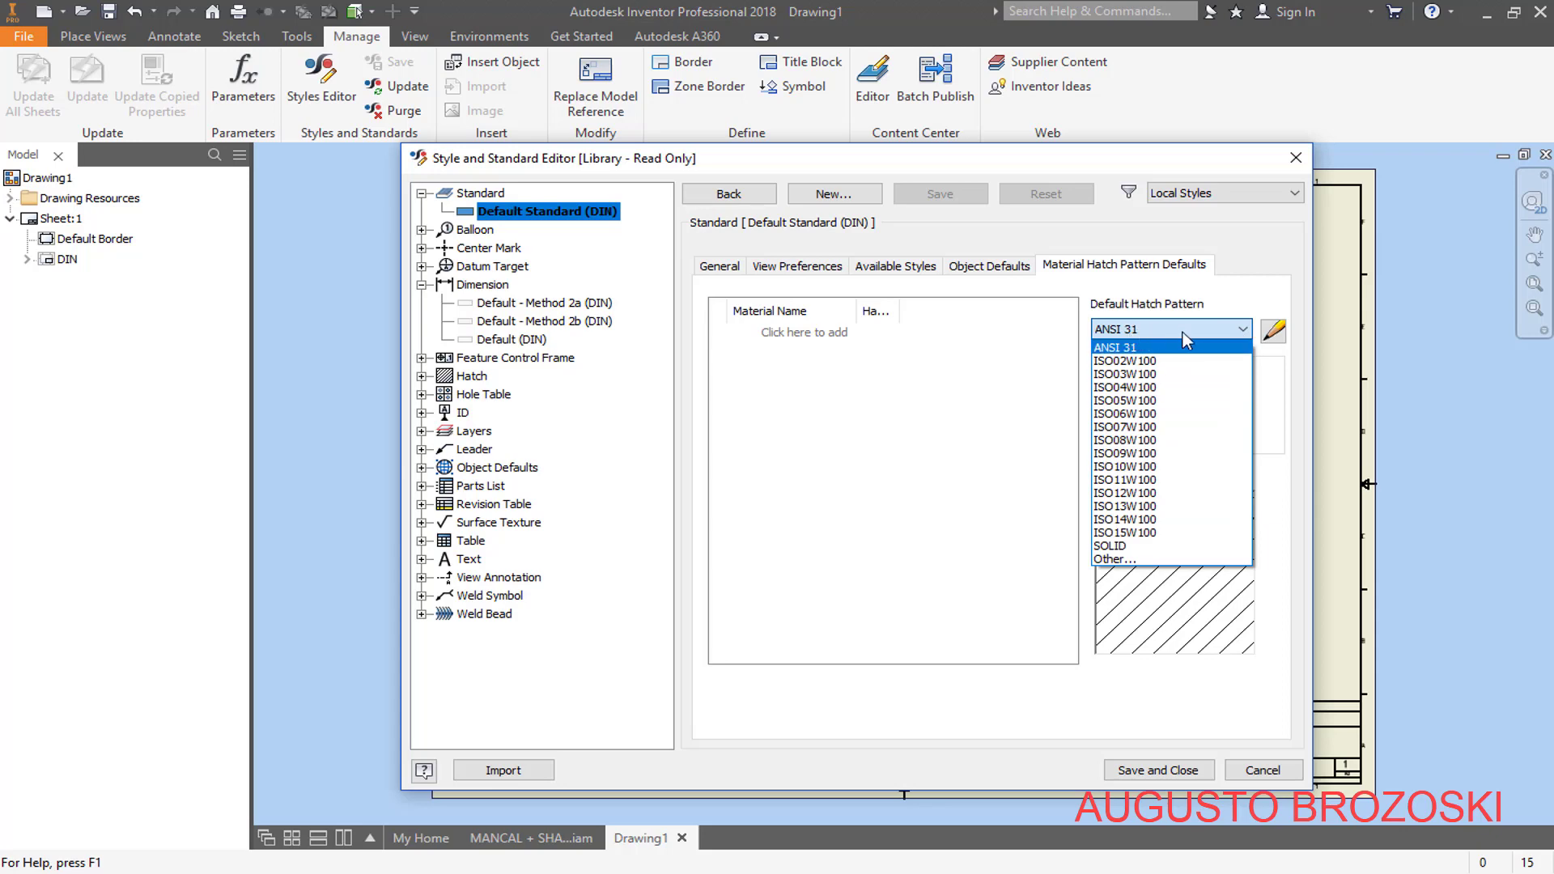
pyautogui.click(1129, 559)
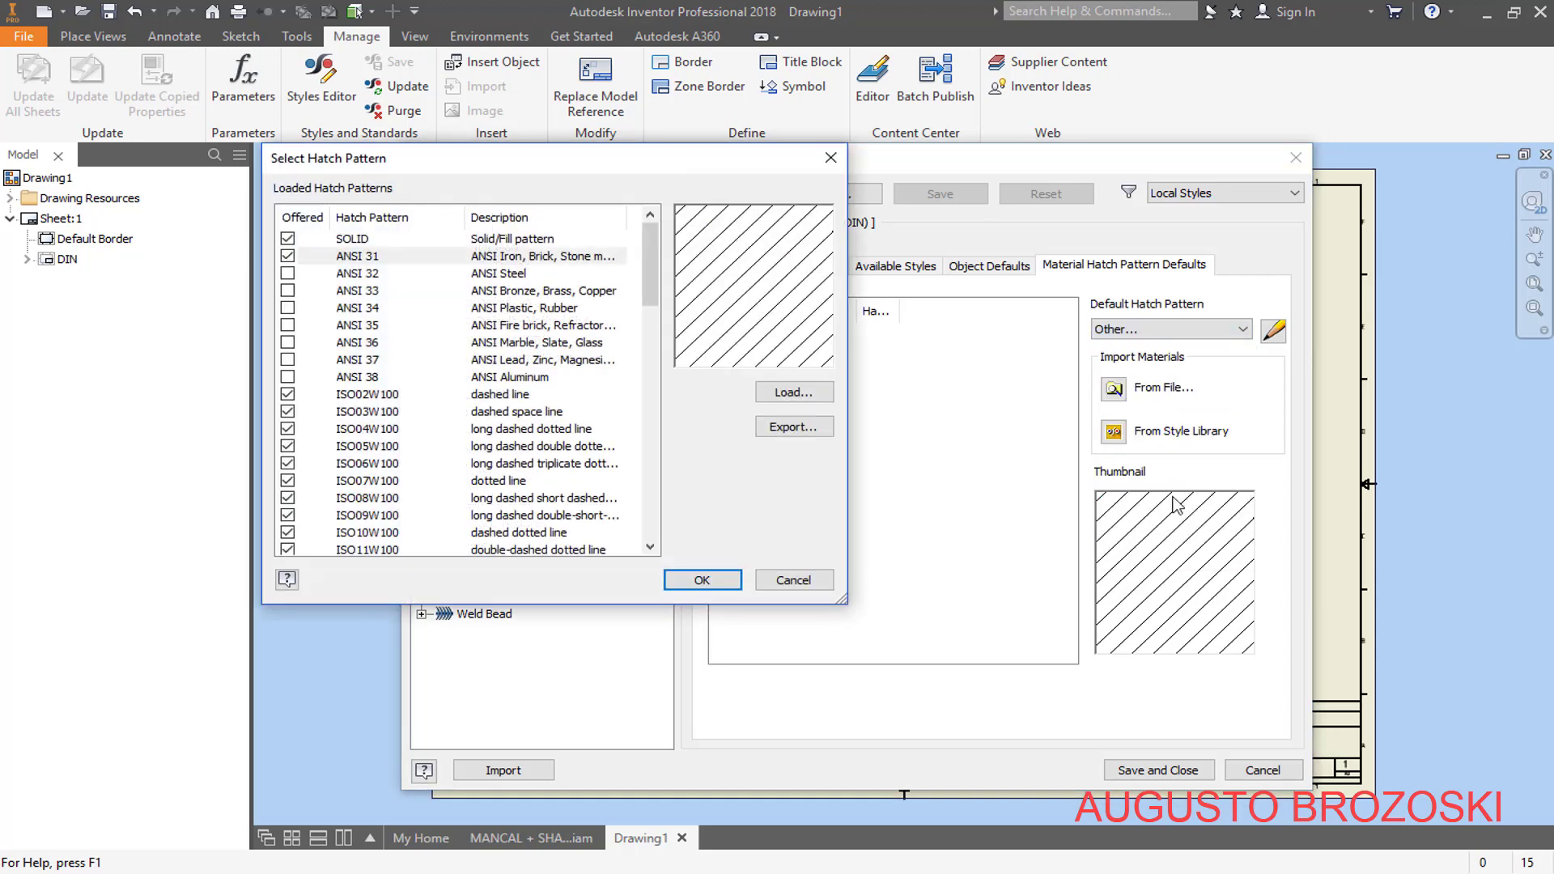
pyautogui.click(289, 273)
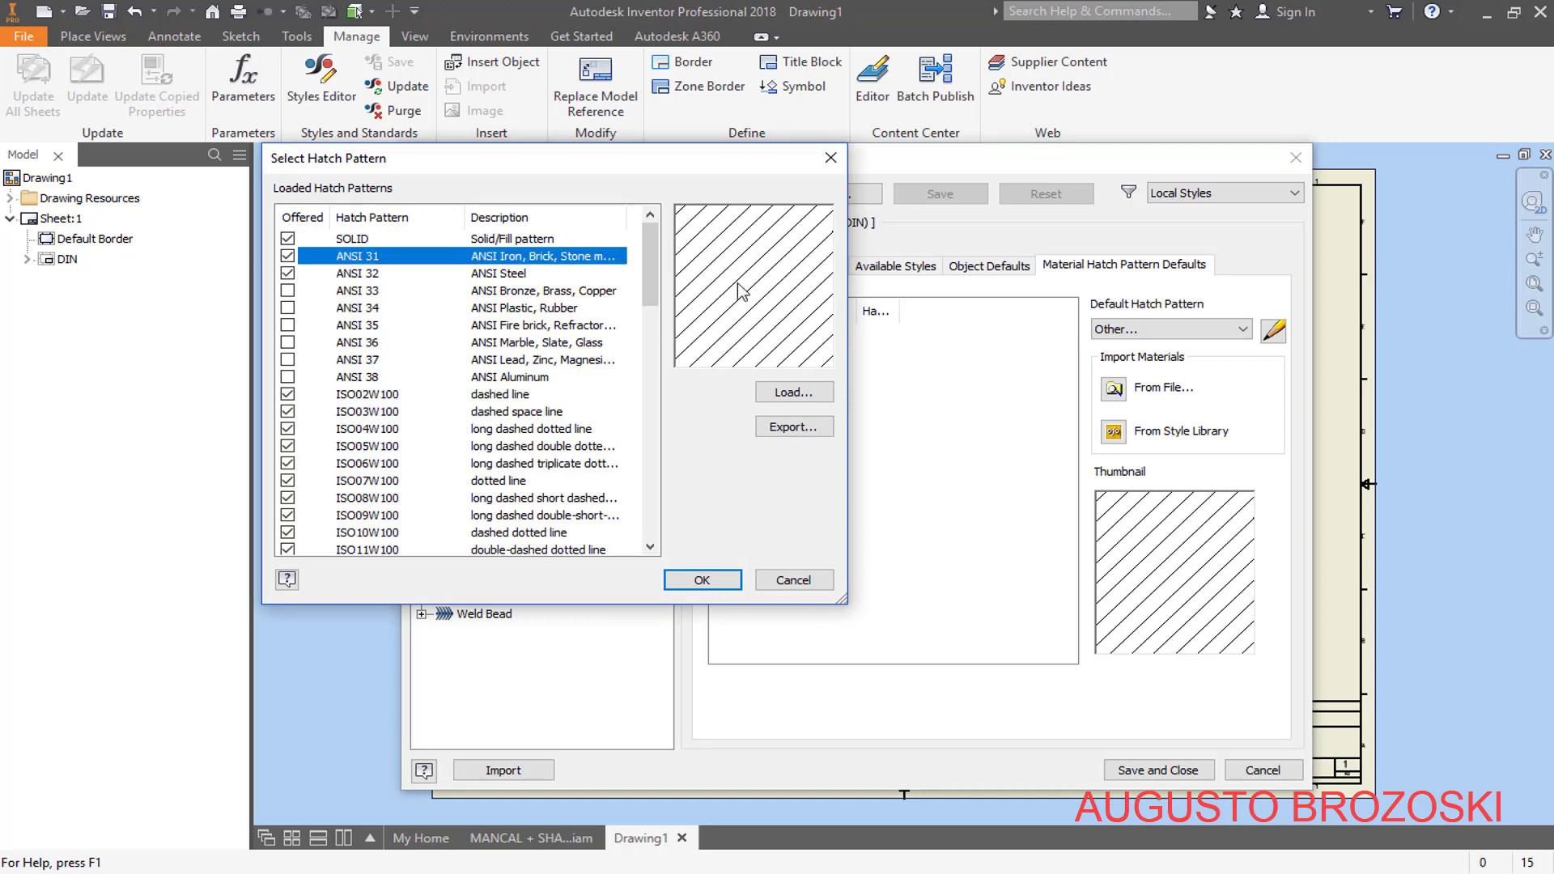
pyautogui.click(702, 580)
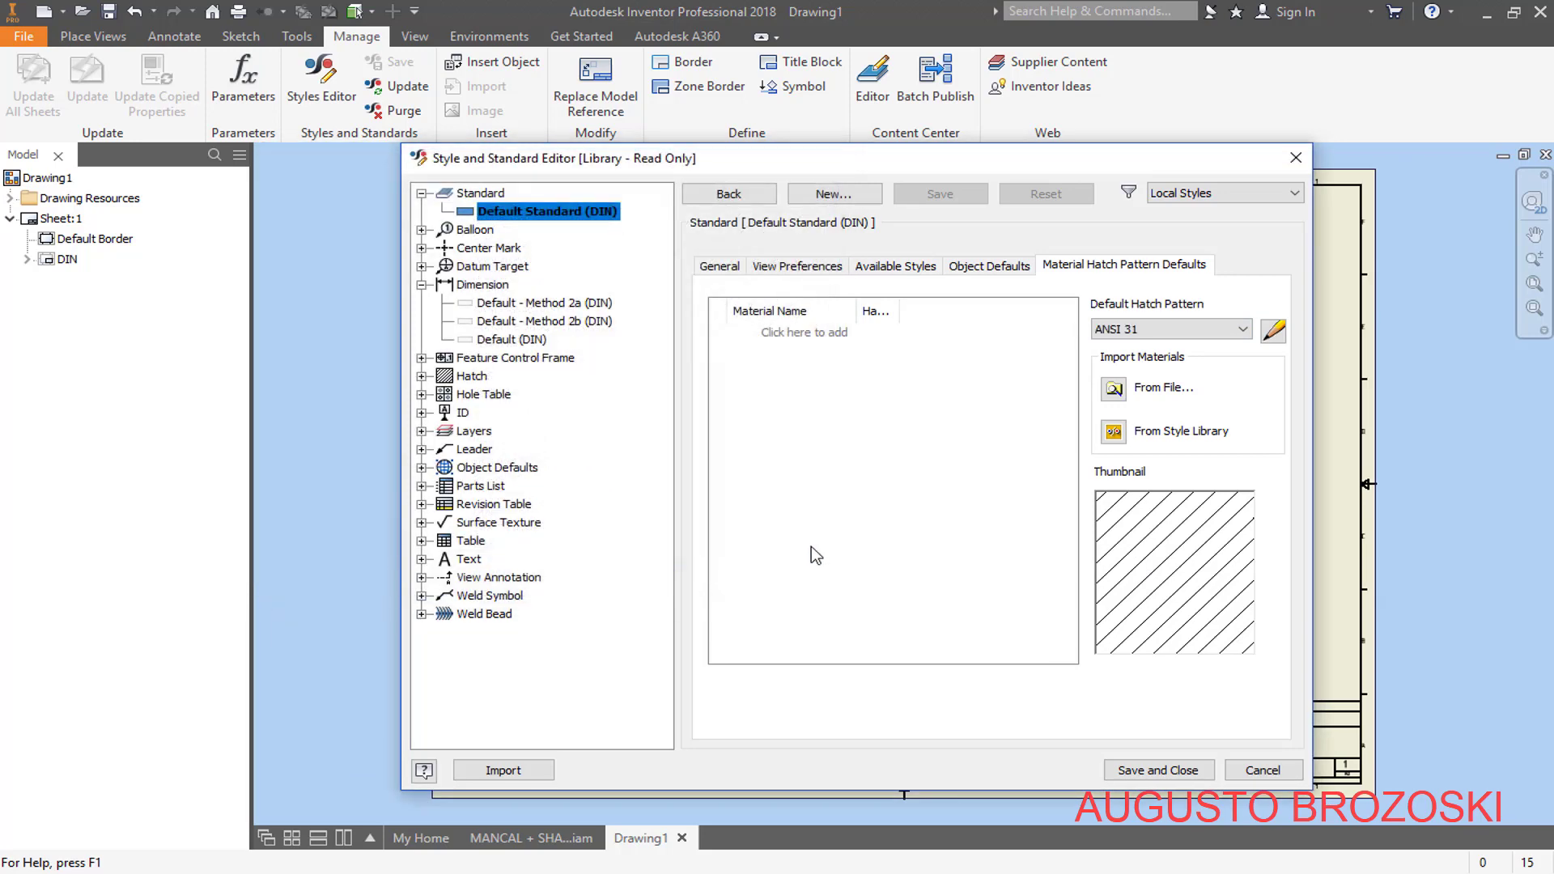
pyautogui.click(1215, 329)
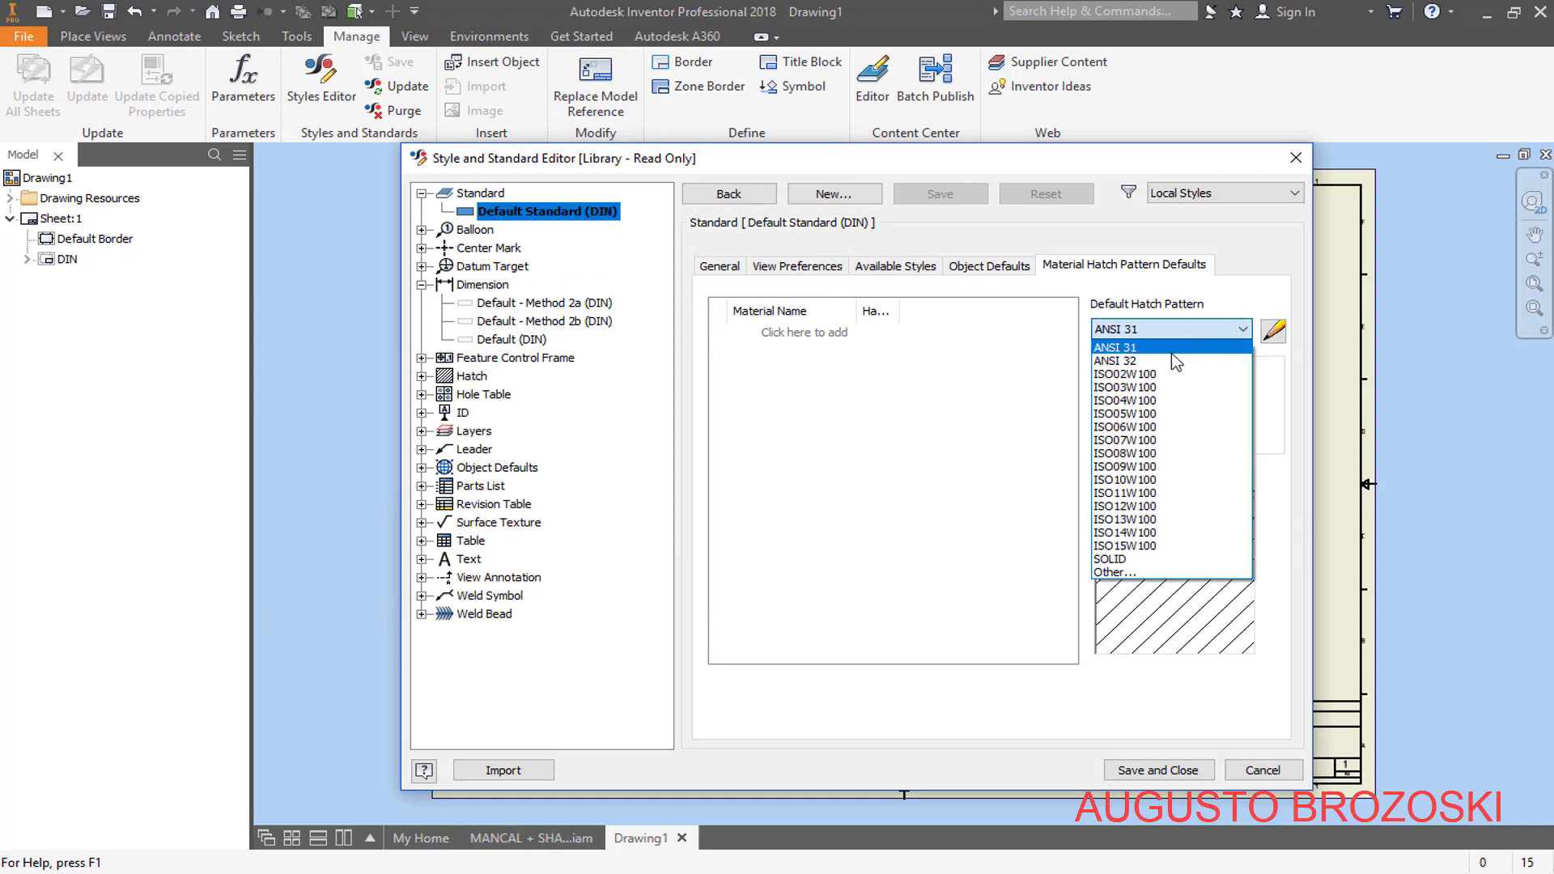
pyautogui.click(1166, 362)
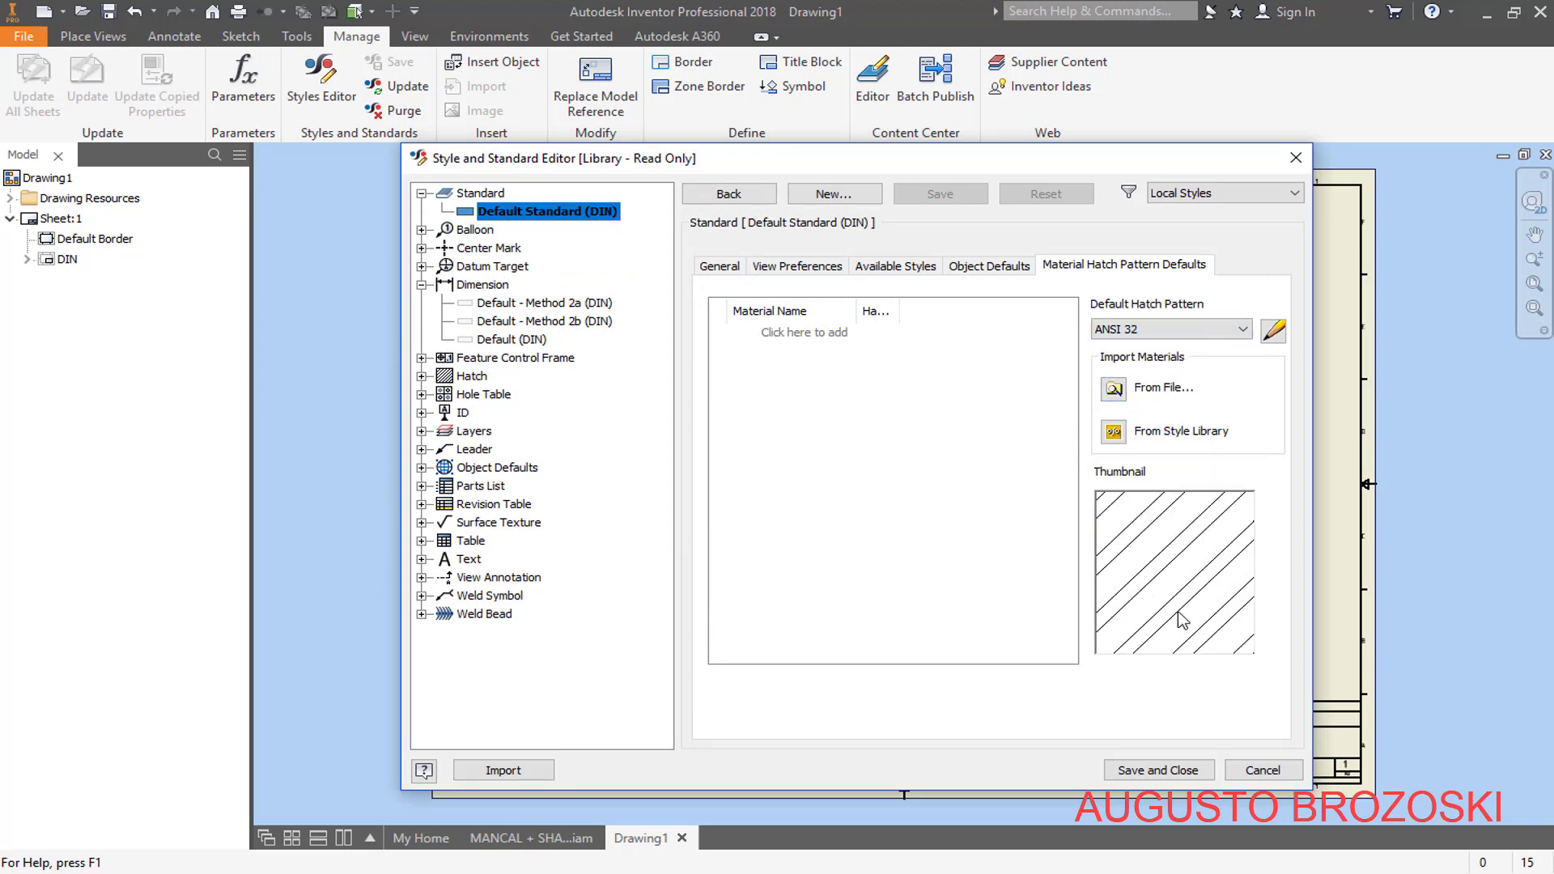
pyautogui.click(1178, 771)
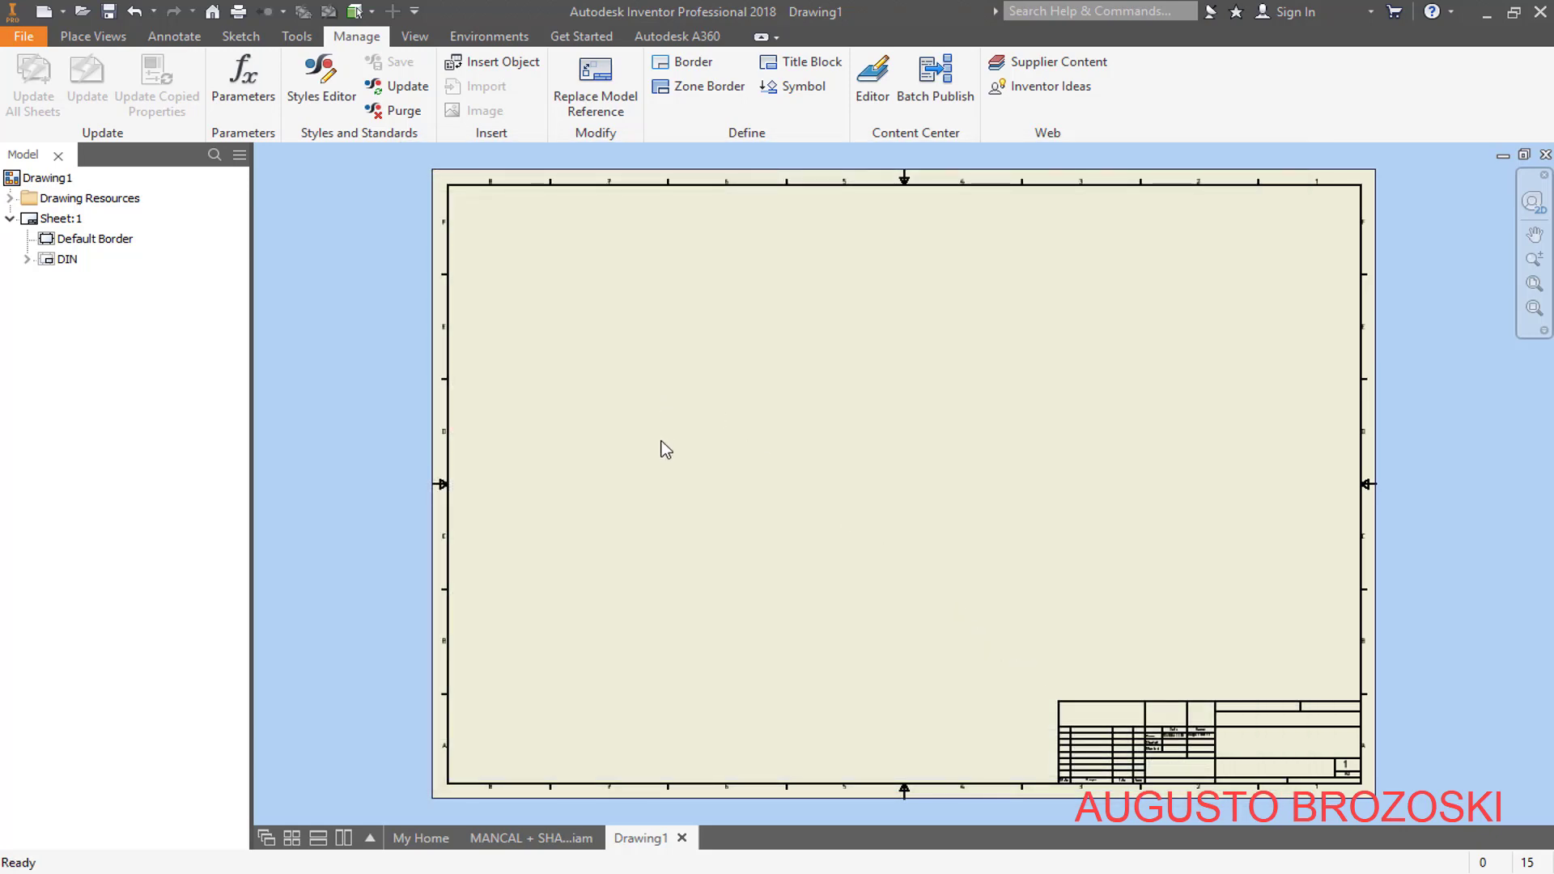
# - Place a 1:5 base view of the MANCAL + SHAFT assembly in the front orientation, rotated so the shaft lies horizontally
pyautogui.click(91, 37)
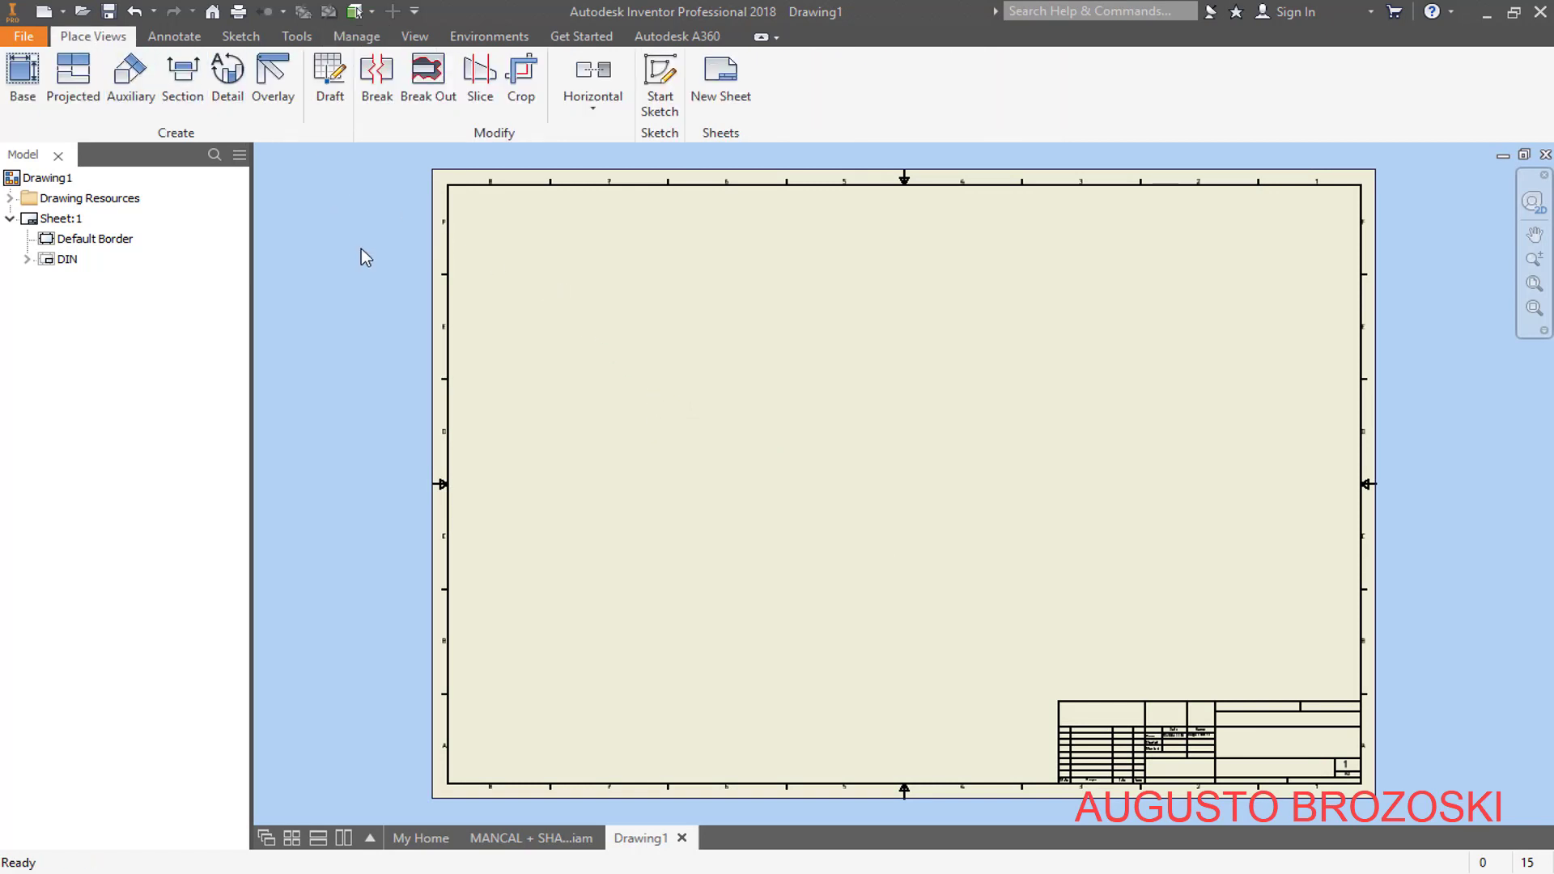
pyautogui.click(554, 838)
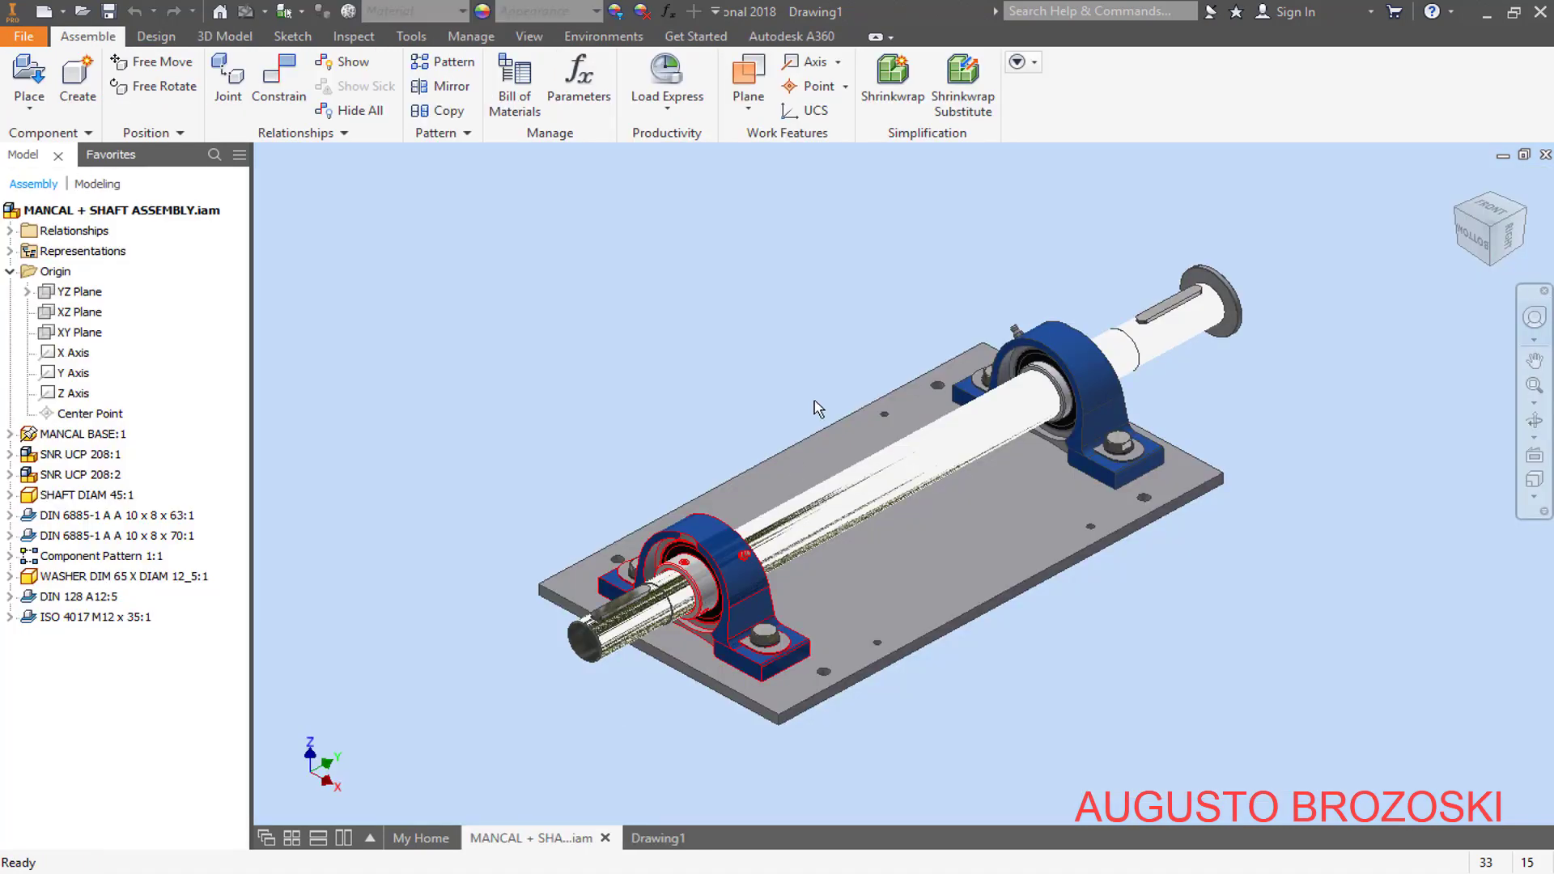
pyautogui.click(657, 838)
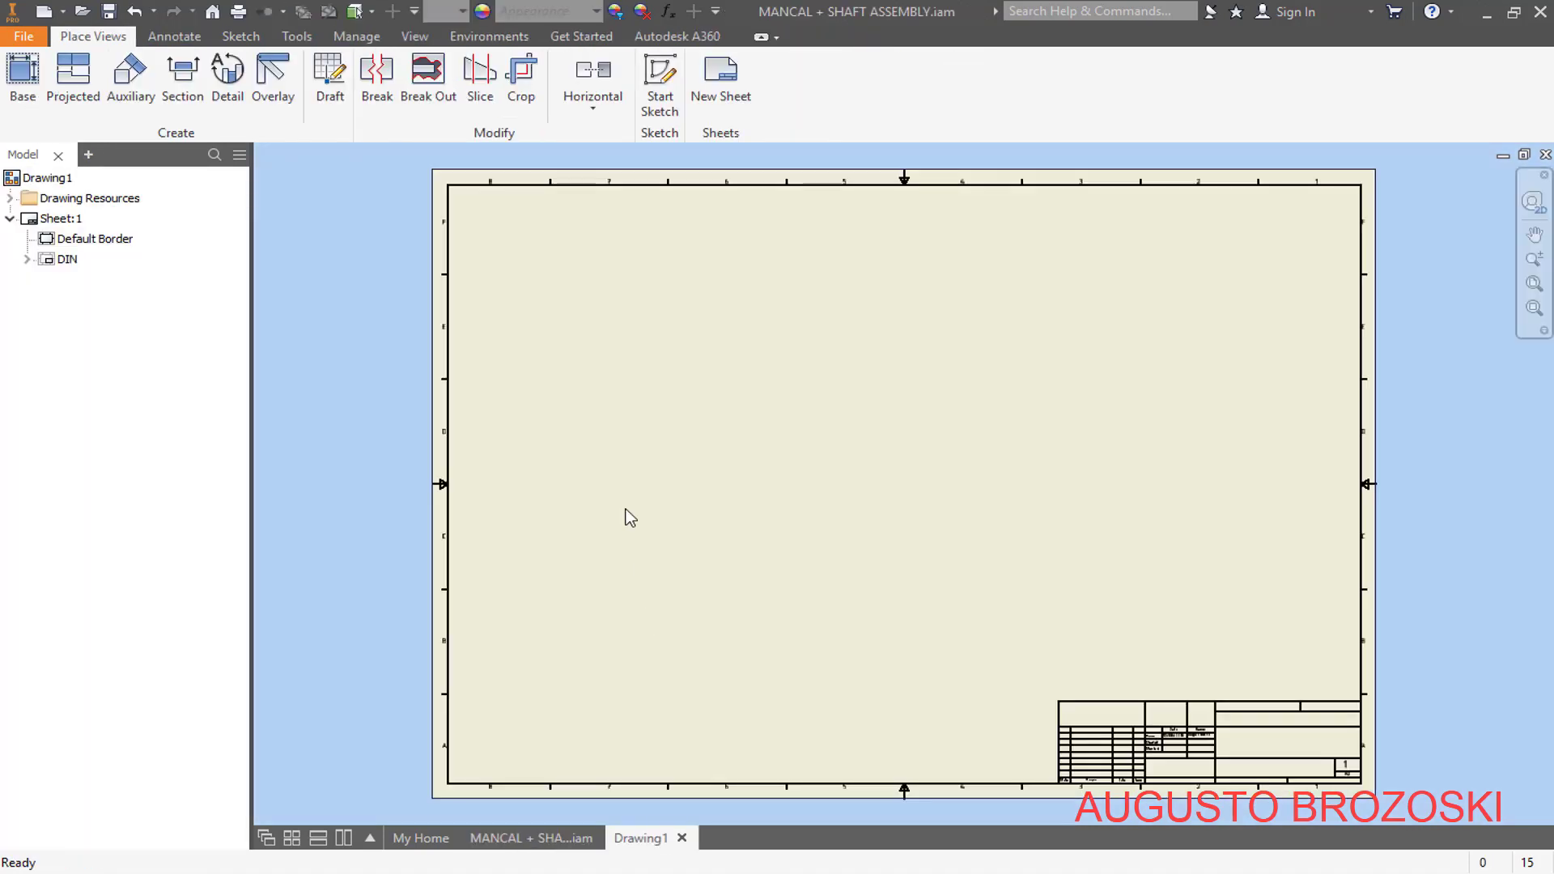
pyautogui.click(24, 75)
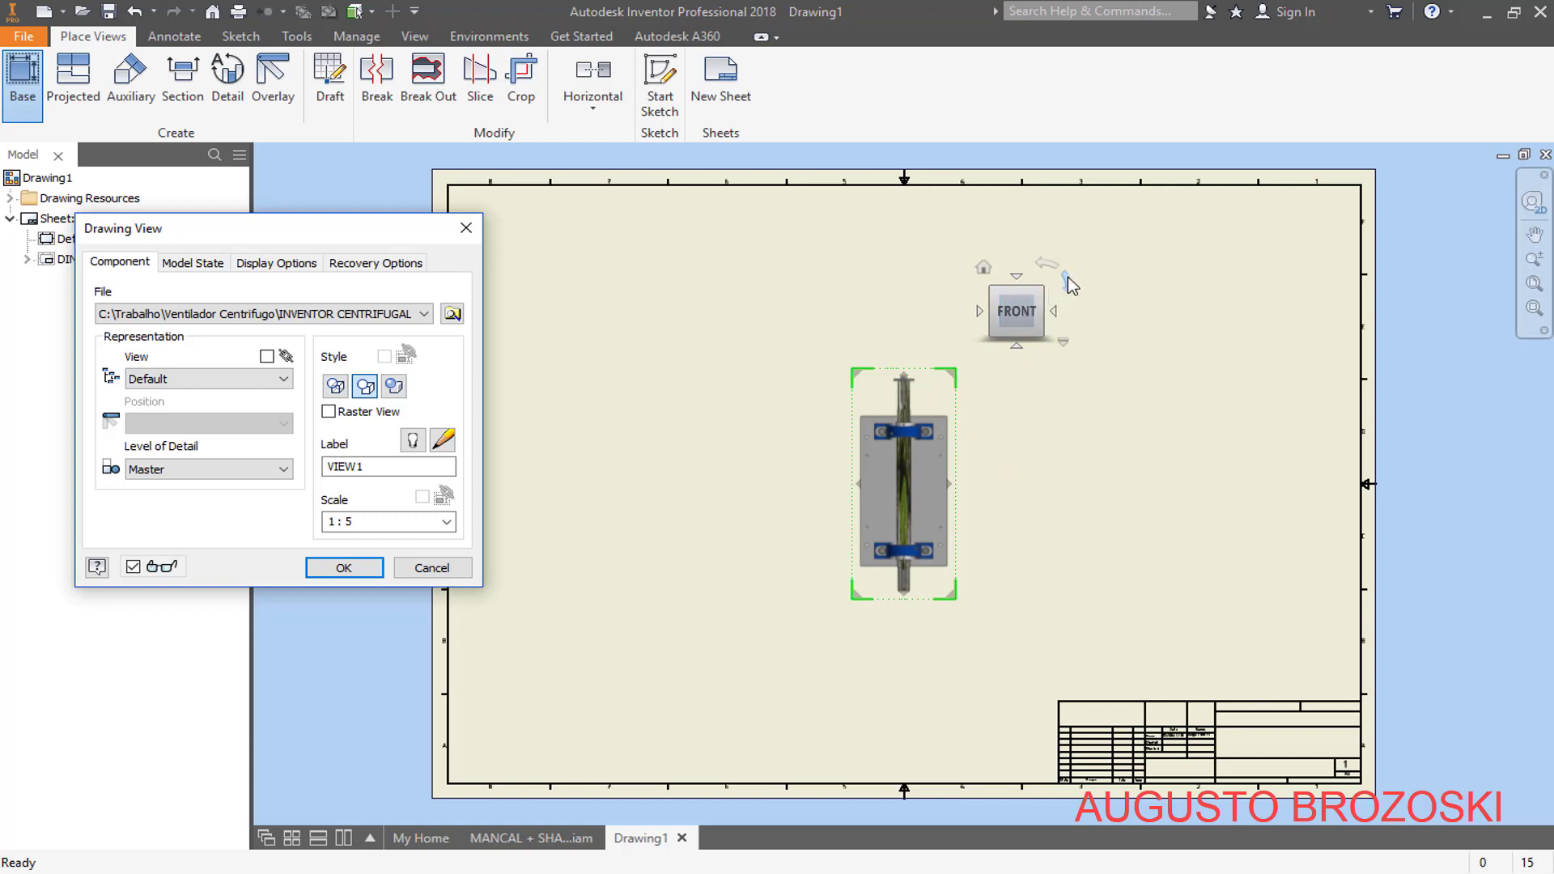
pyautogui.click(1069, 284)
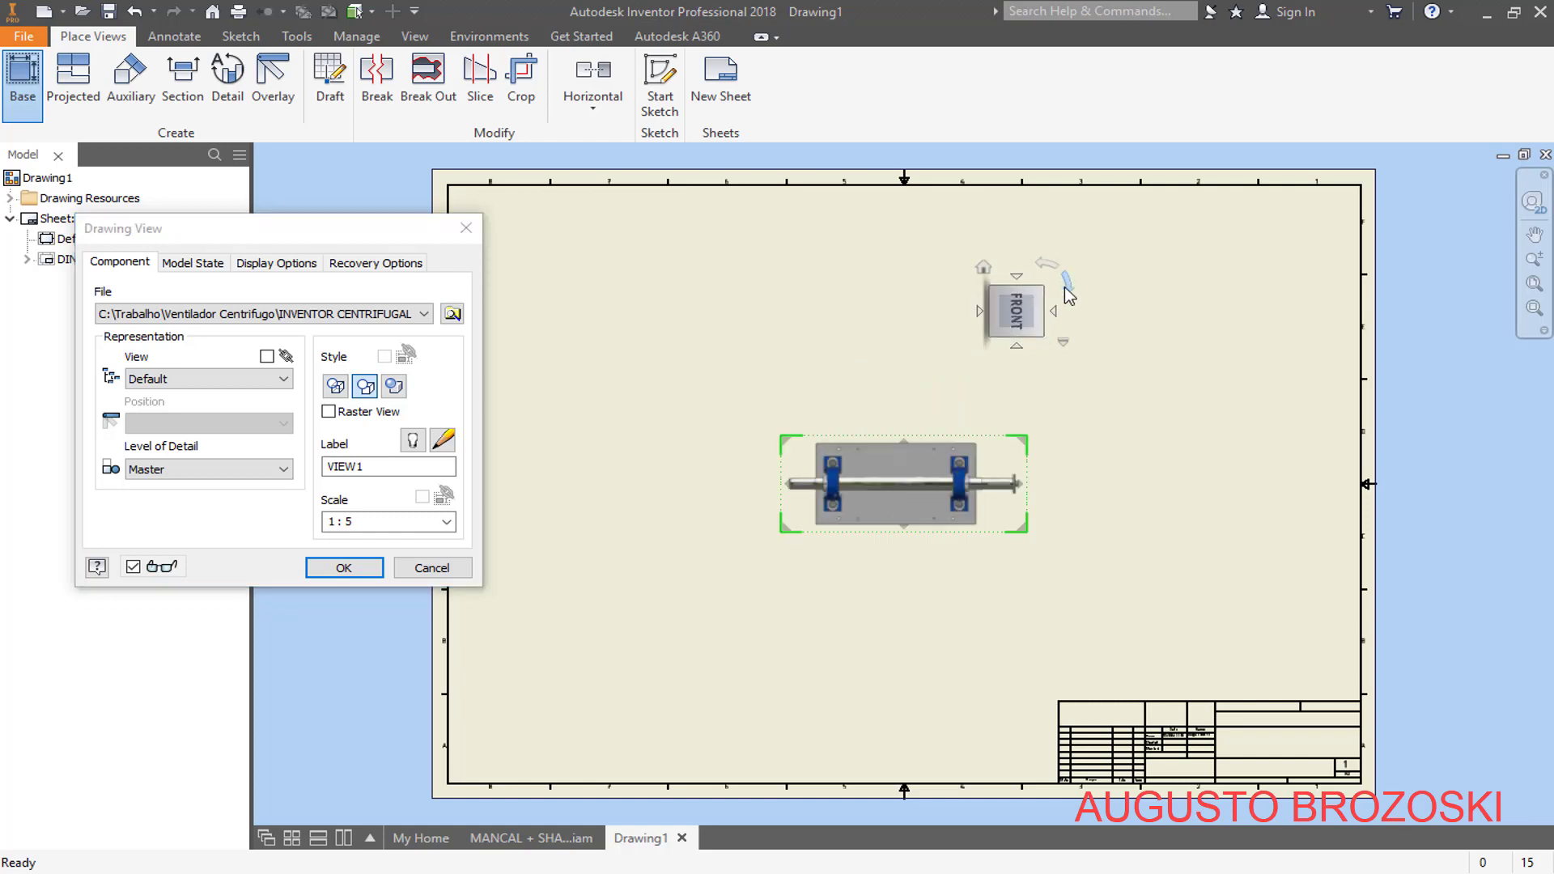
pyautogui.click(1016, 349)
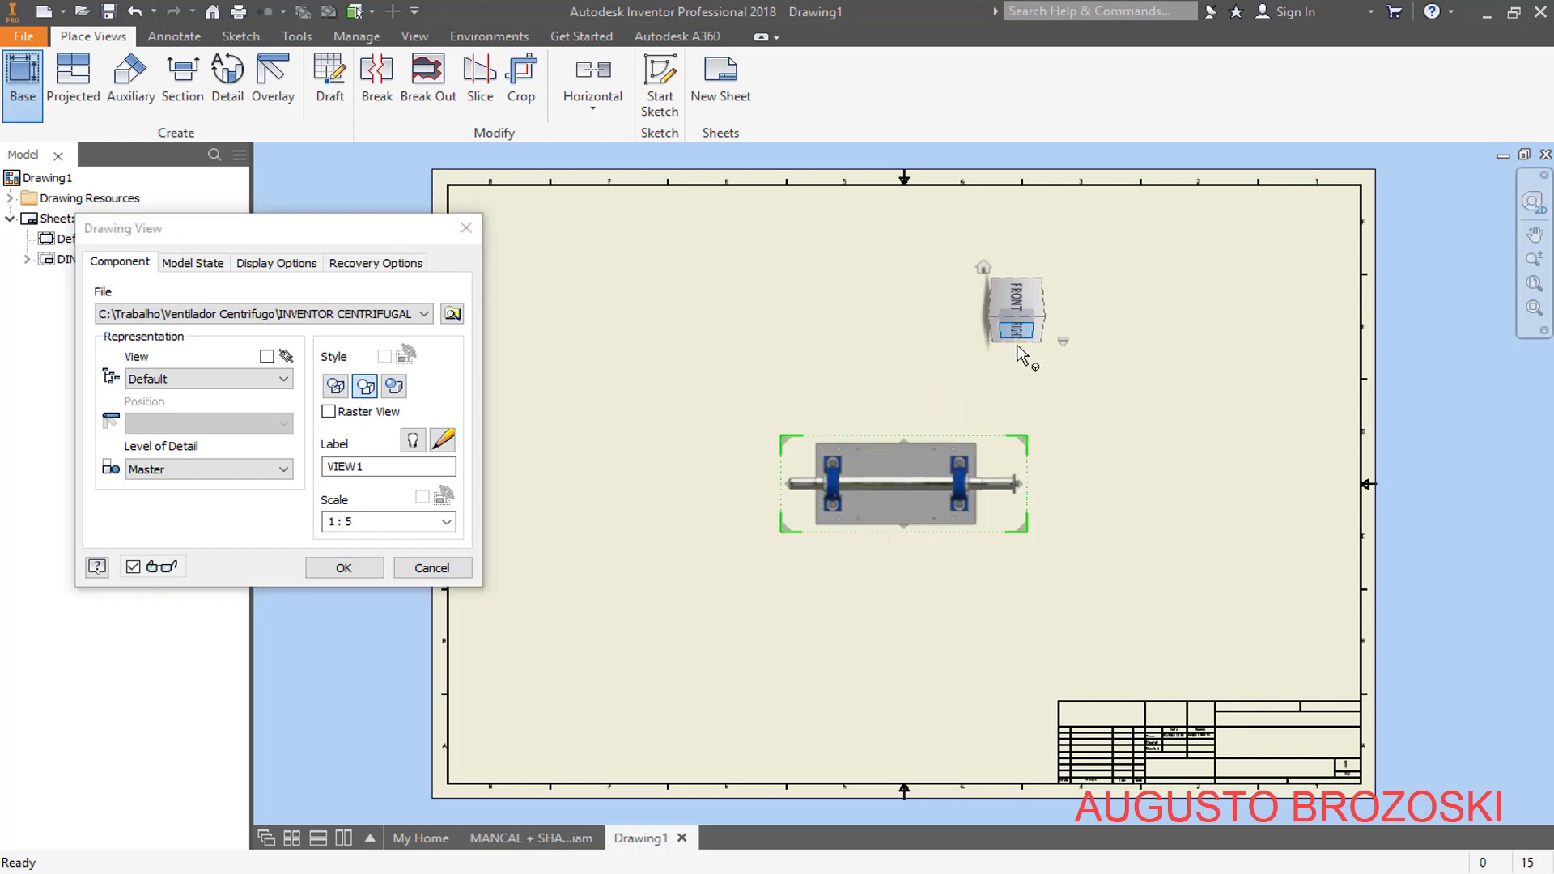
pyautogui.scroll(3, 932, 510)
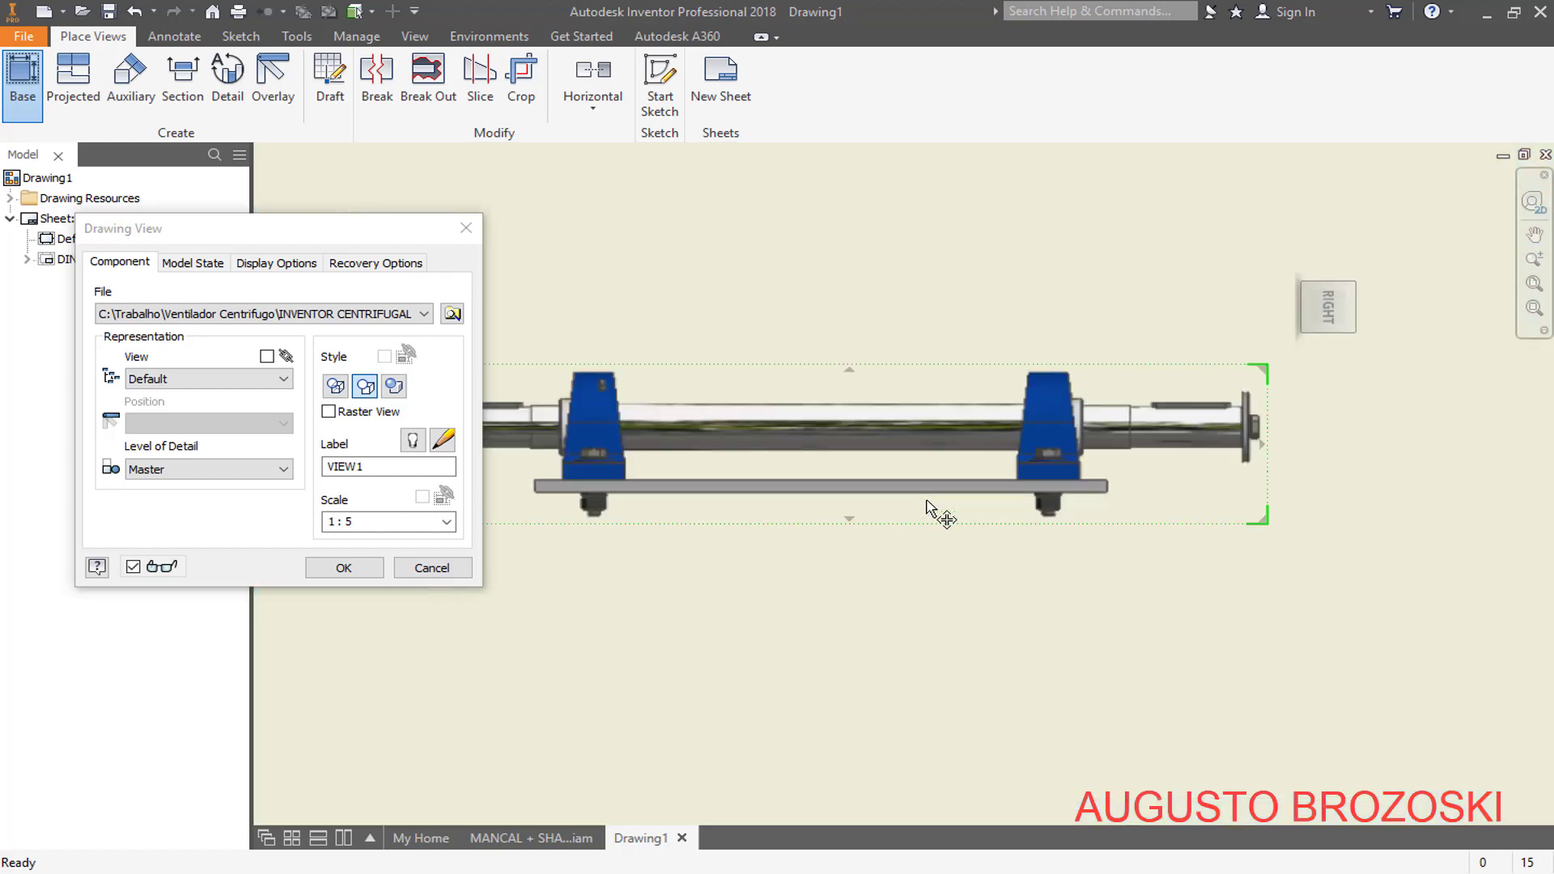
pyautogui.scroll(-1, 931, 510)
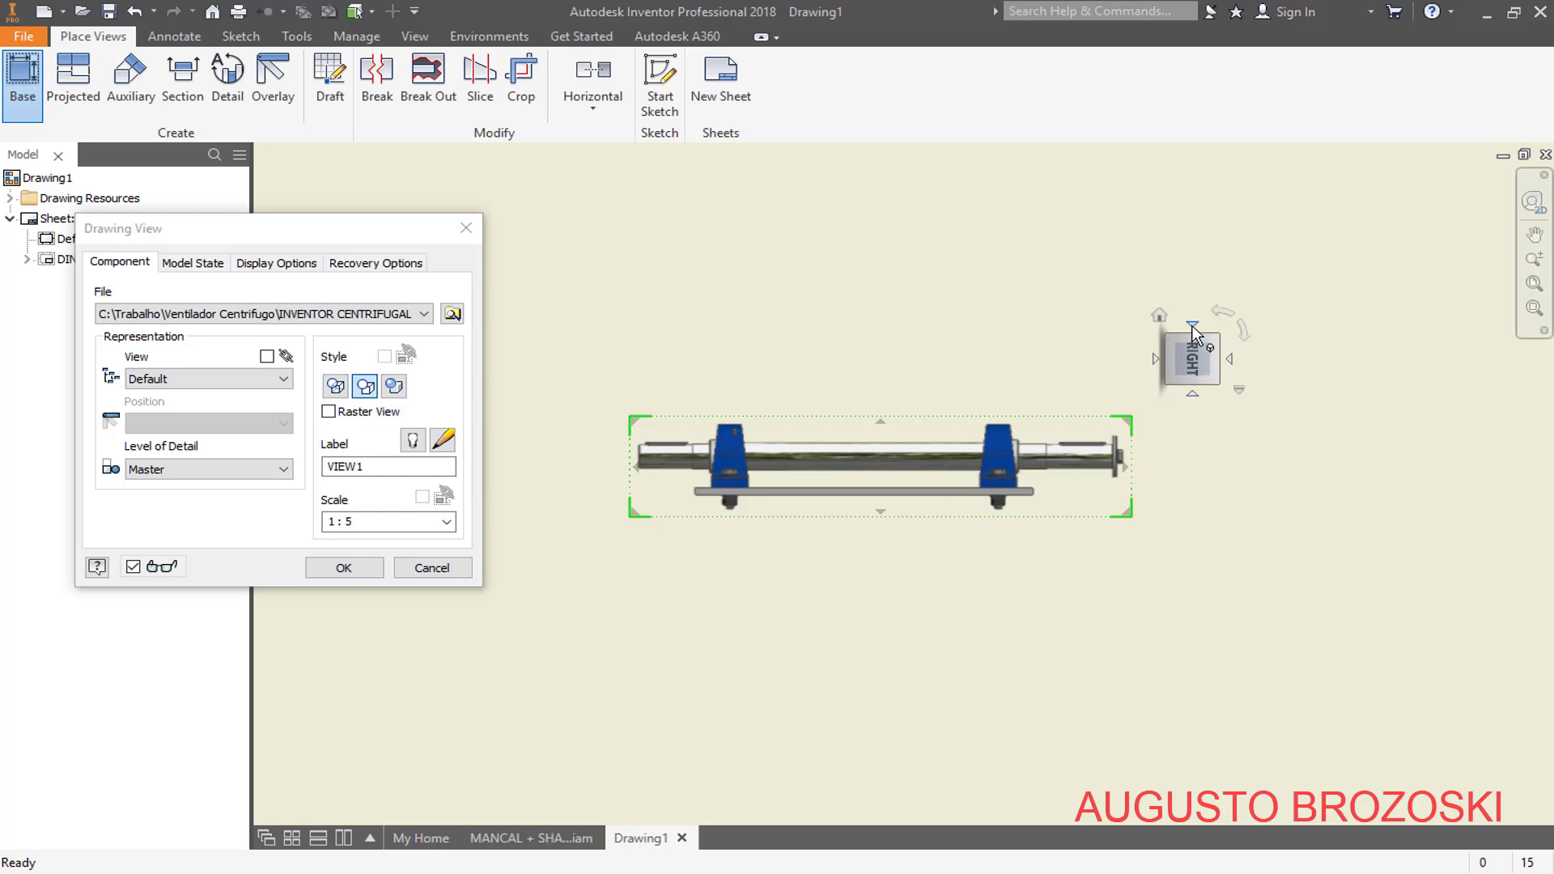
pyautogui.click(1195, 395)
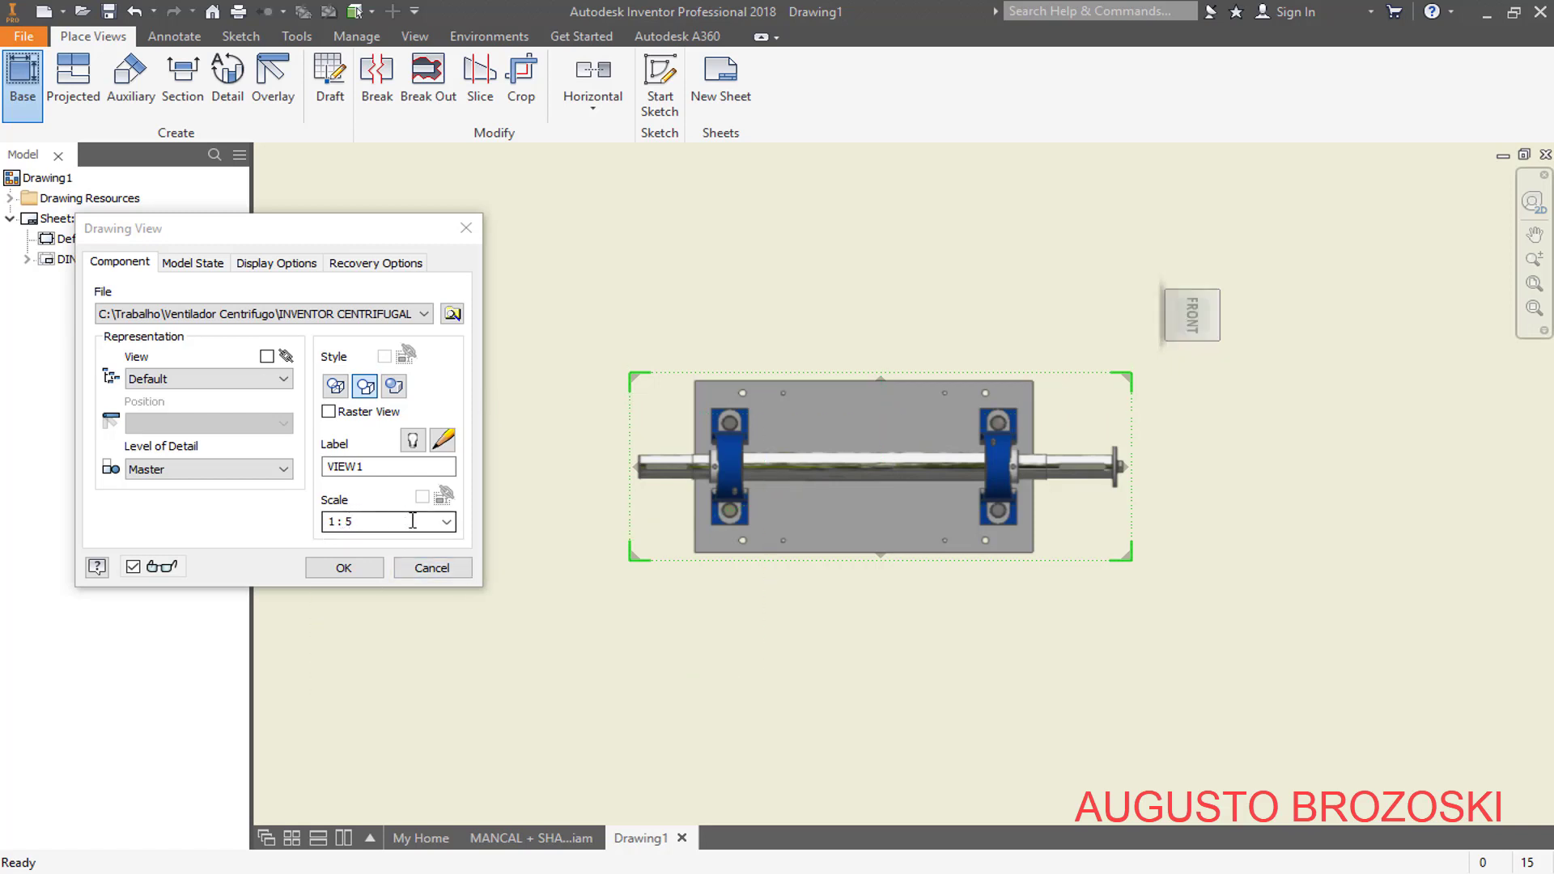
pyautogui.click(446, 522)
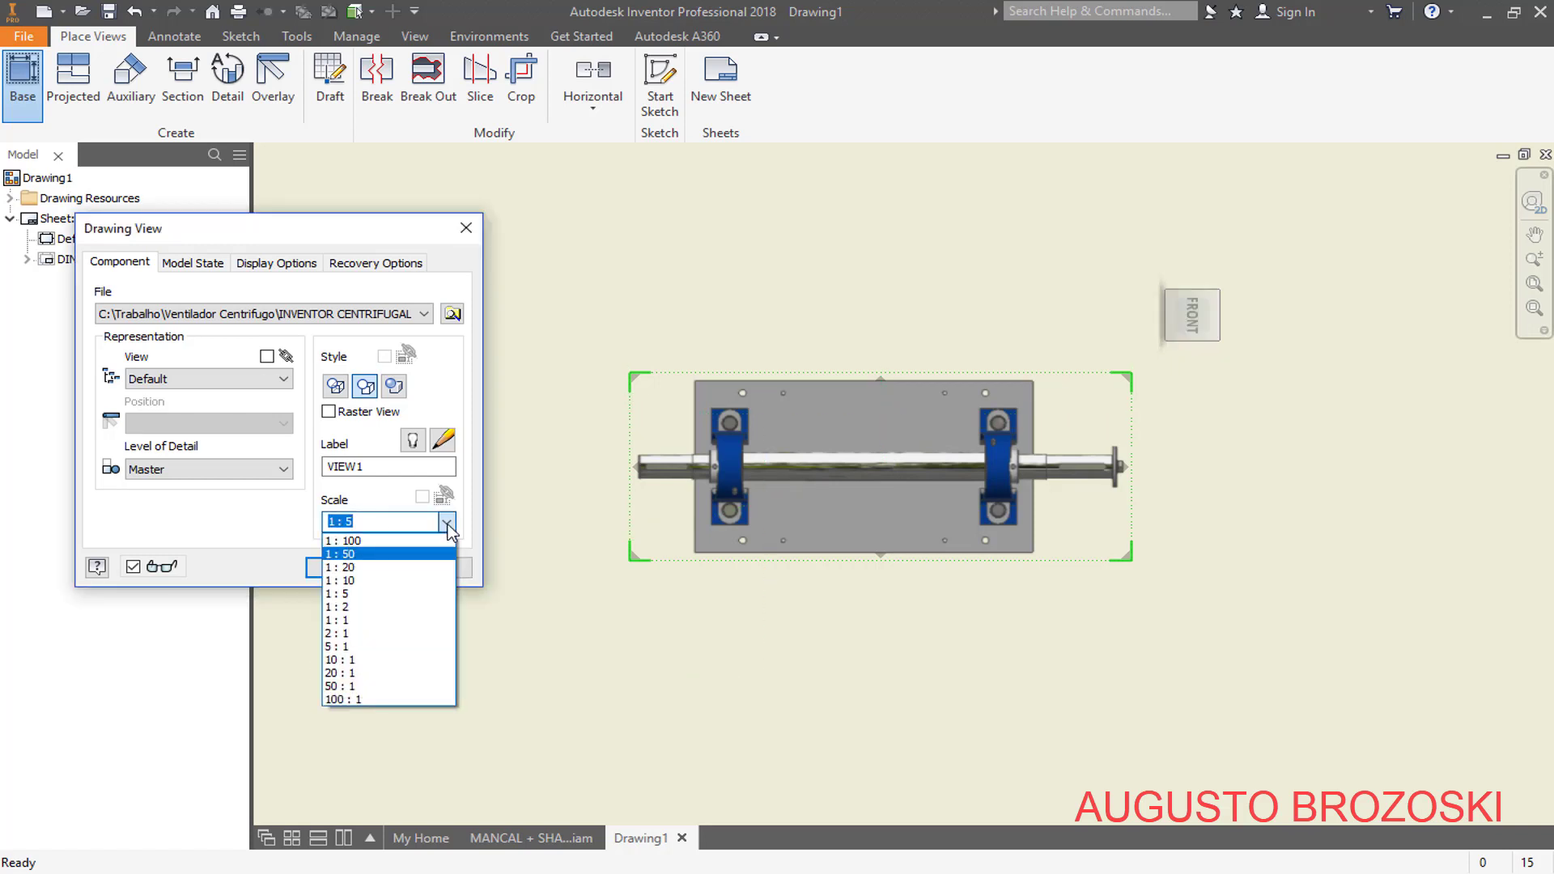
pyautogui.click(447, 522)
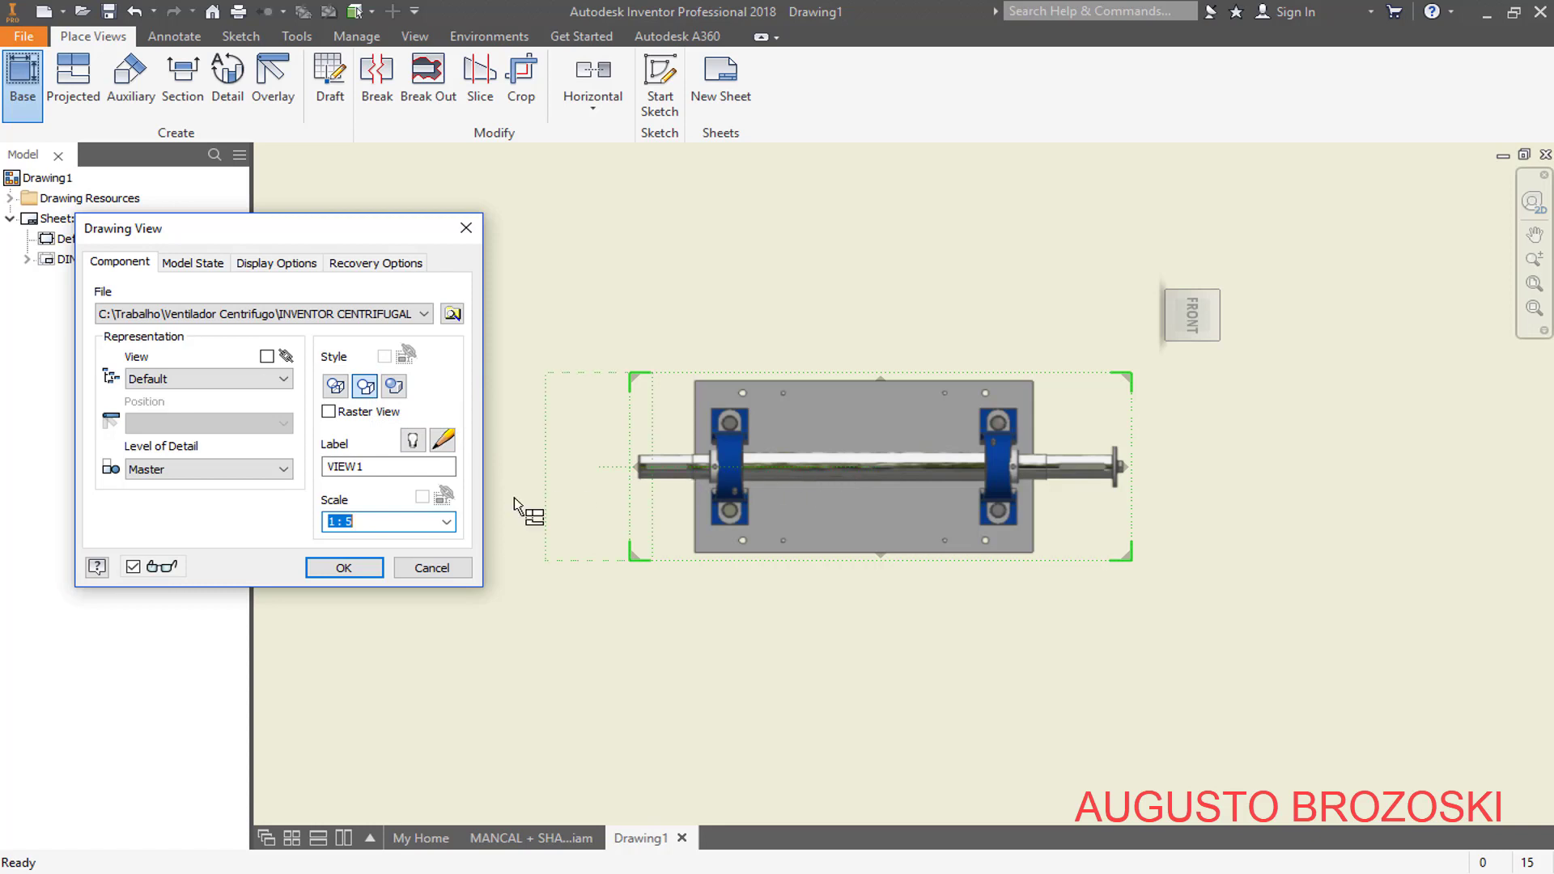
pyautogui.click(346, 567)
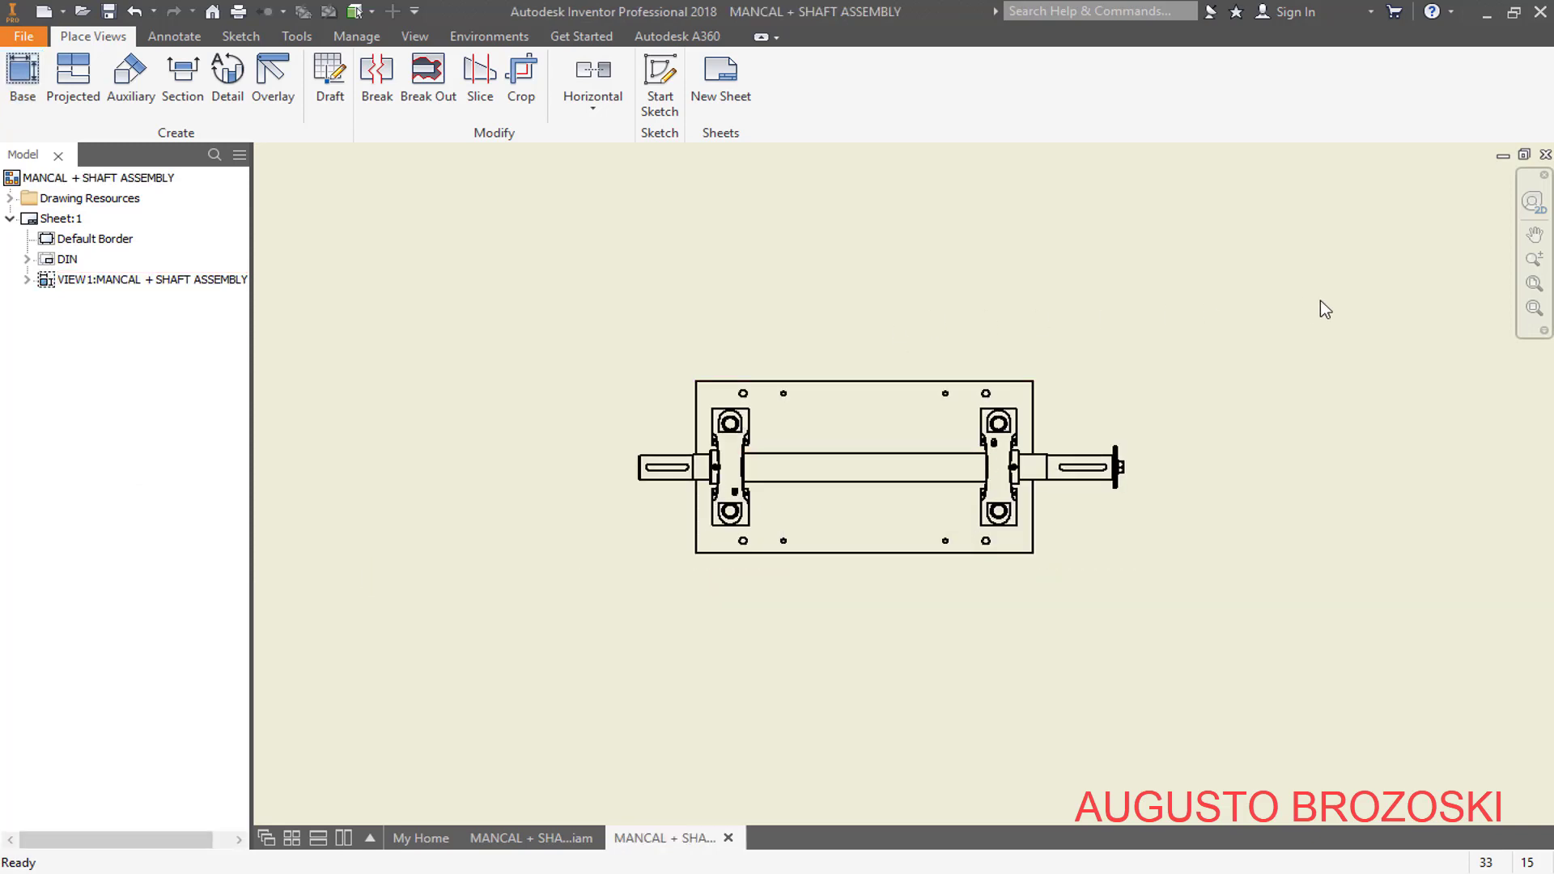
# - Move the base view from the sheet's centre to the left half, about midway up the sheet
pyautogui.click(1532, 285)
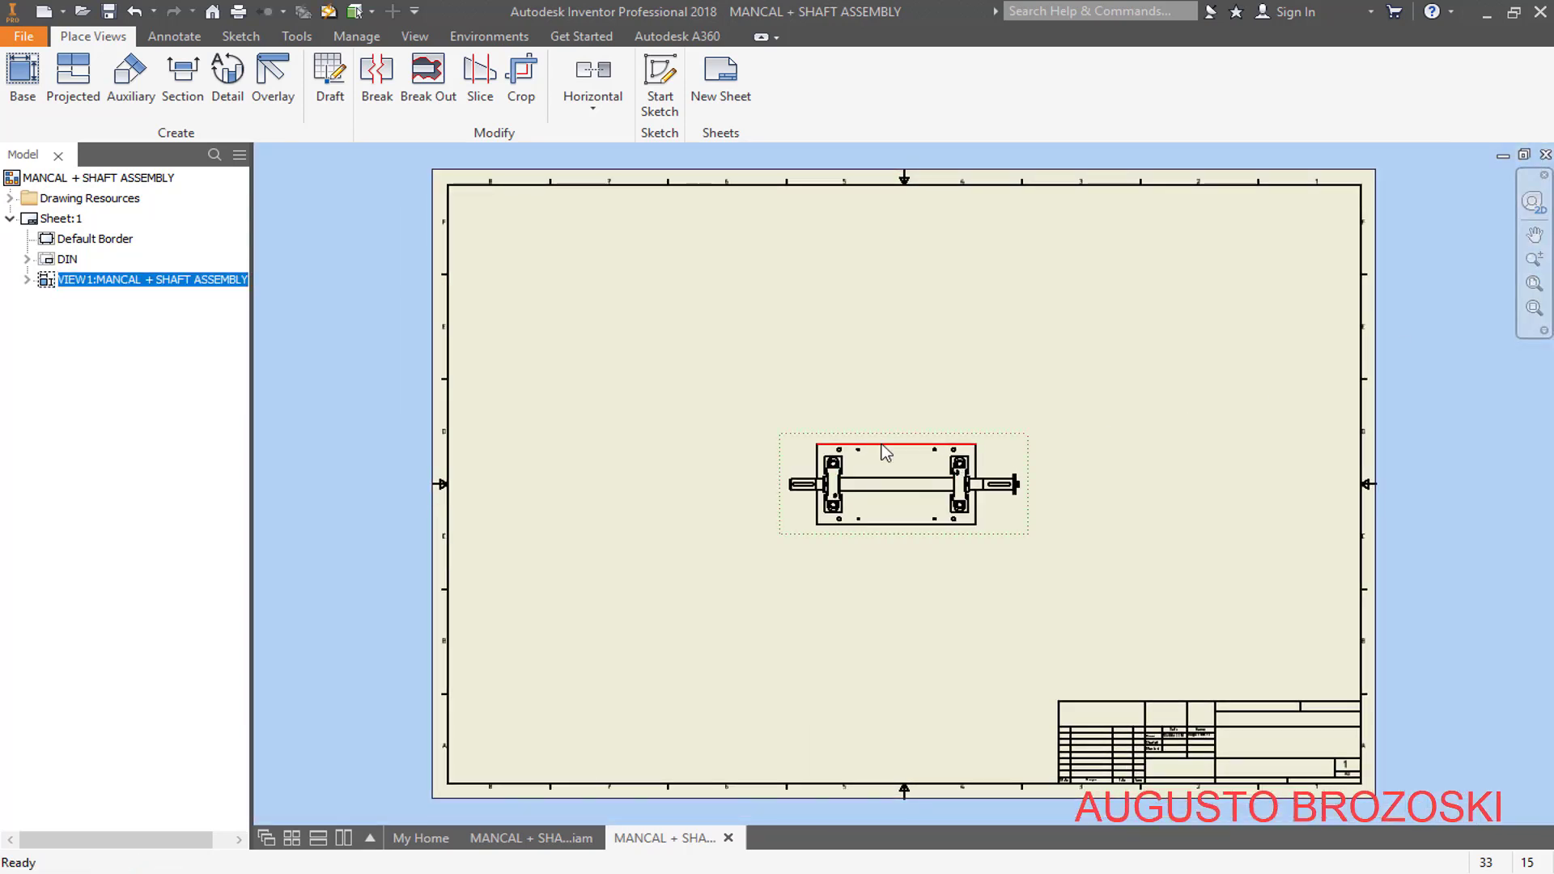
pyautogui.moveTo(904, 437)
pyautogui.mouseDown()
pyautogui.moveTo(766, 389)
pyautogui.moveTo(632, 243)
pyautogui.mouseUp()
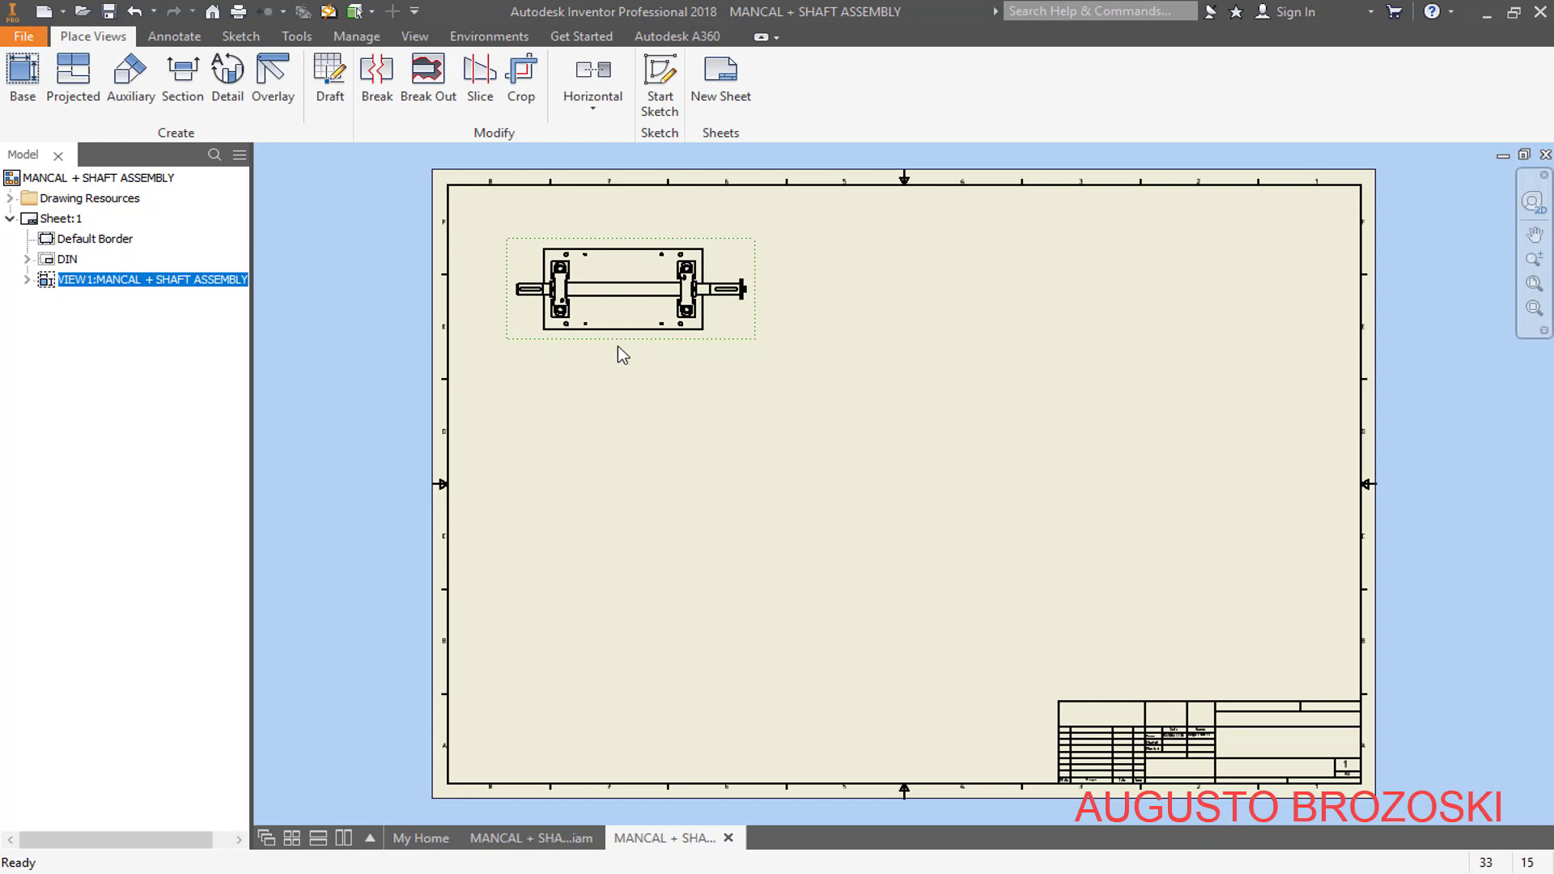
pyautogui.moveTo(629, 340)
pyautogui.mouseDown()
pyautogui.moveTo(626, 453)
pyautogui.moveTo(642, 486)
pyautogui.mouseUp()
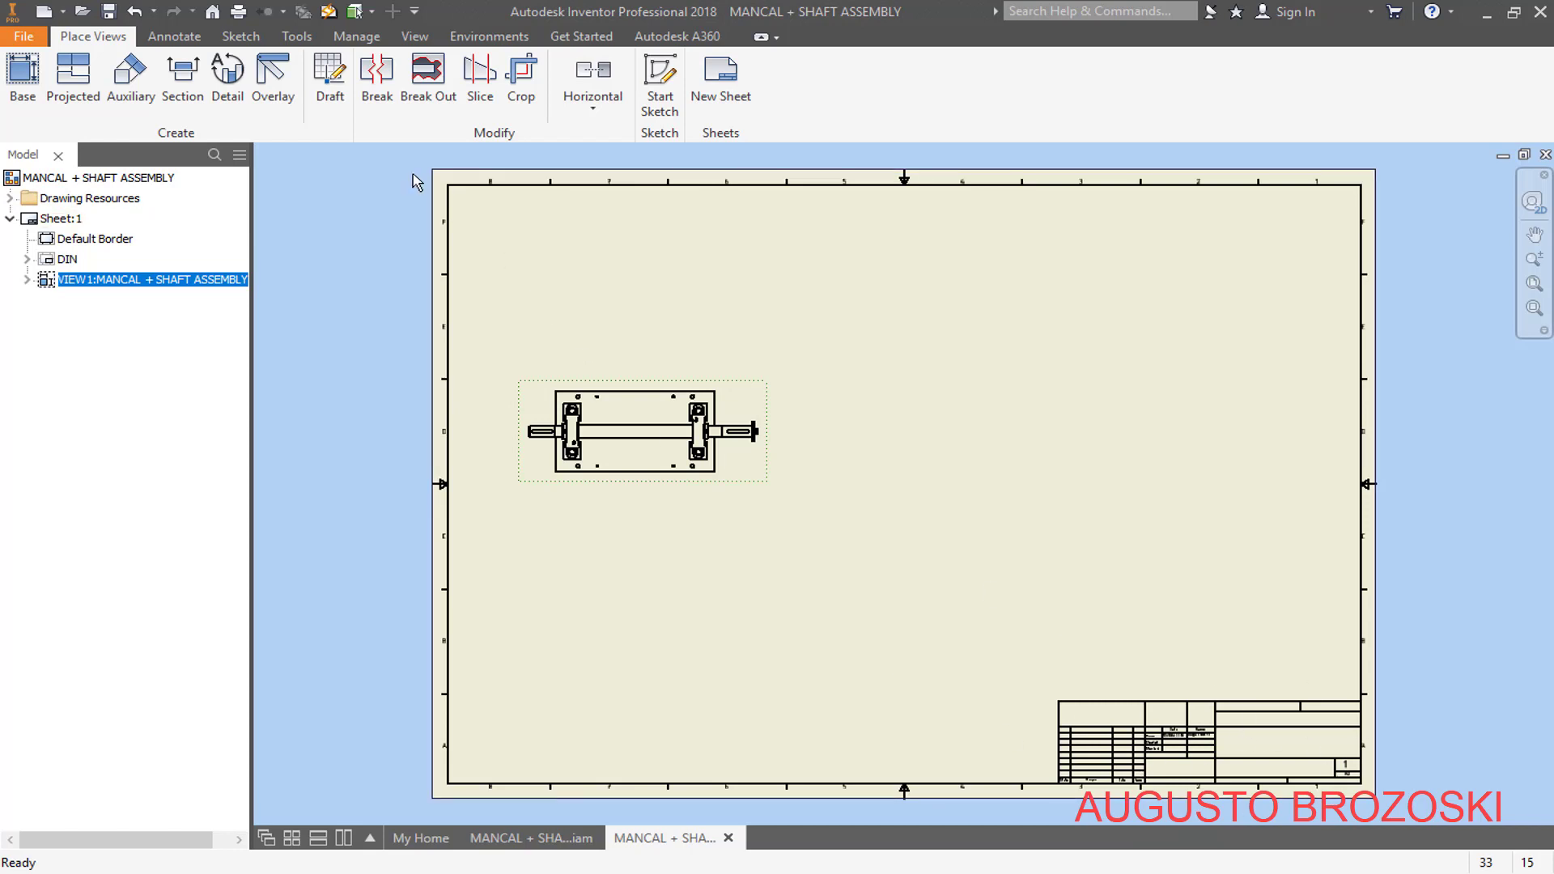
# - Save the drawing as MANCAL + SHAFT ASSEMBLY.idw in the INVENTOR CENTRIFUGAL FAN folder
pyautogui.click(108, 12)
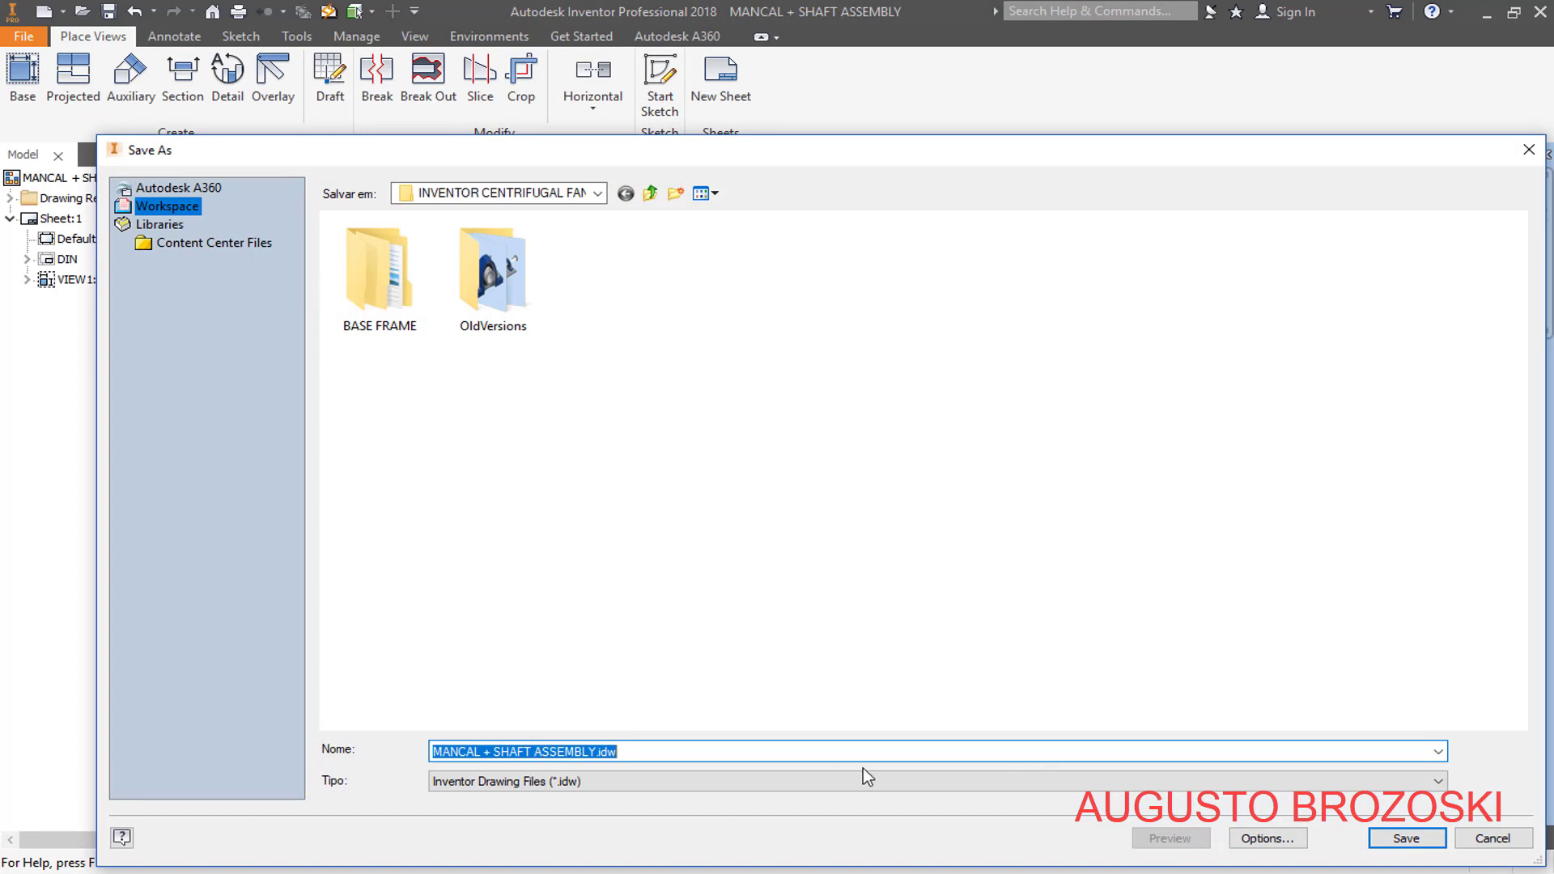
pyautogui.click(1429, 845)
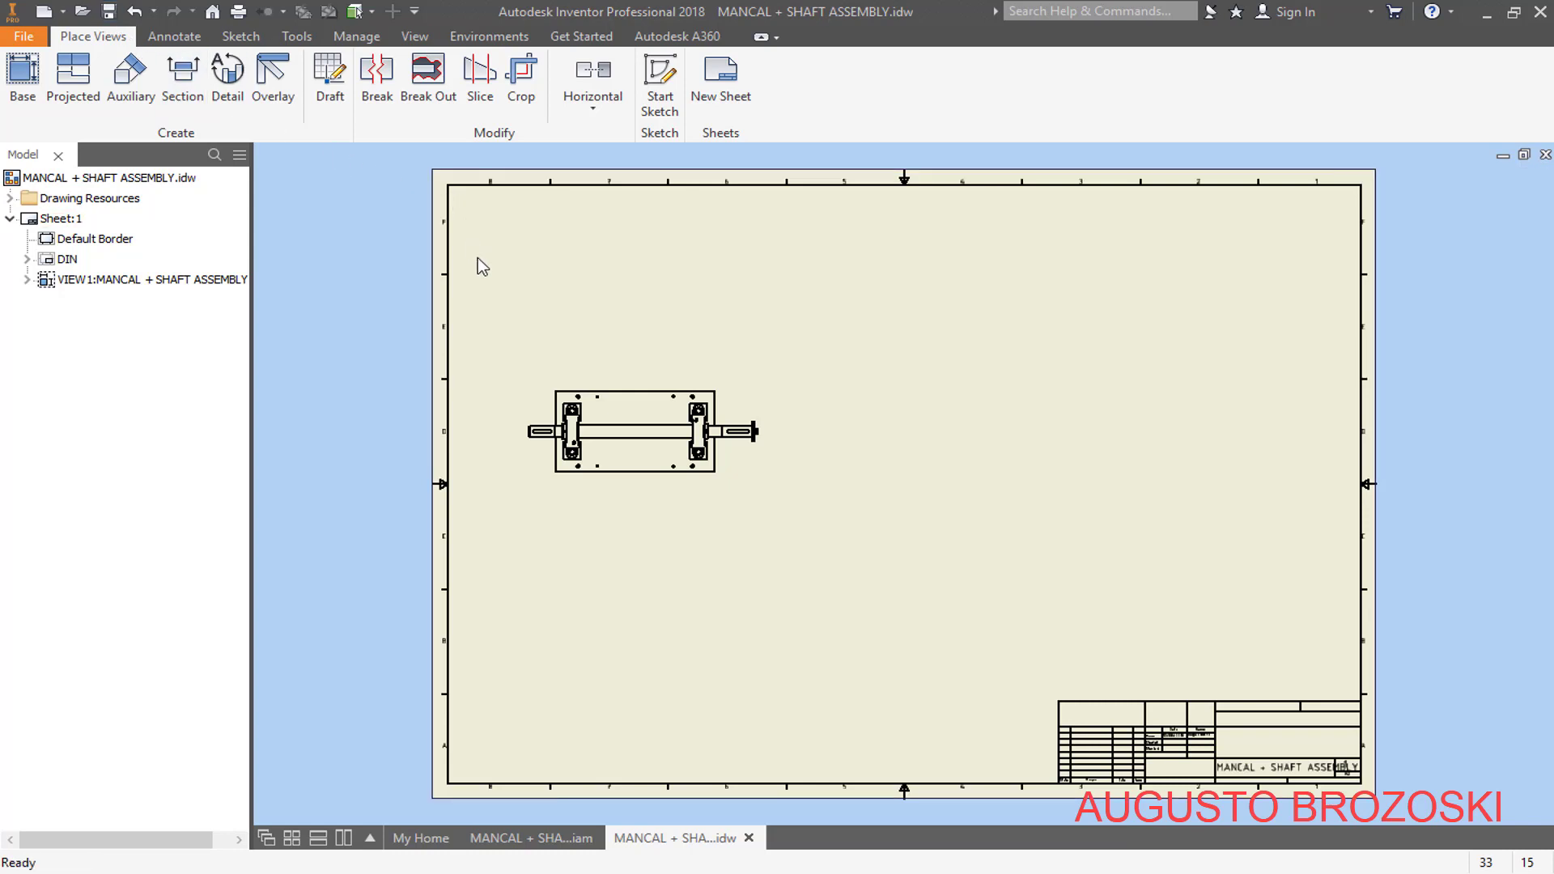
# - Delete the base view from the sheet
pyautogui.rightClick(614, 381)
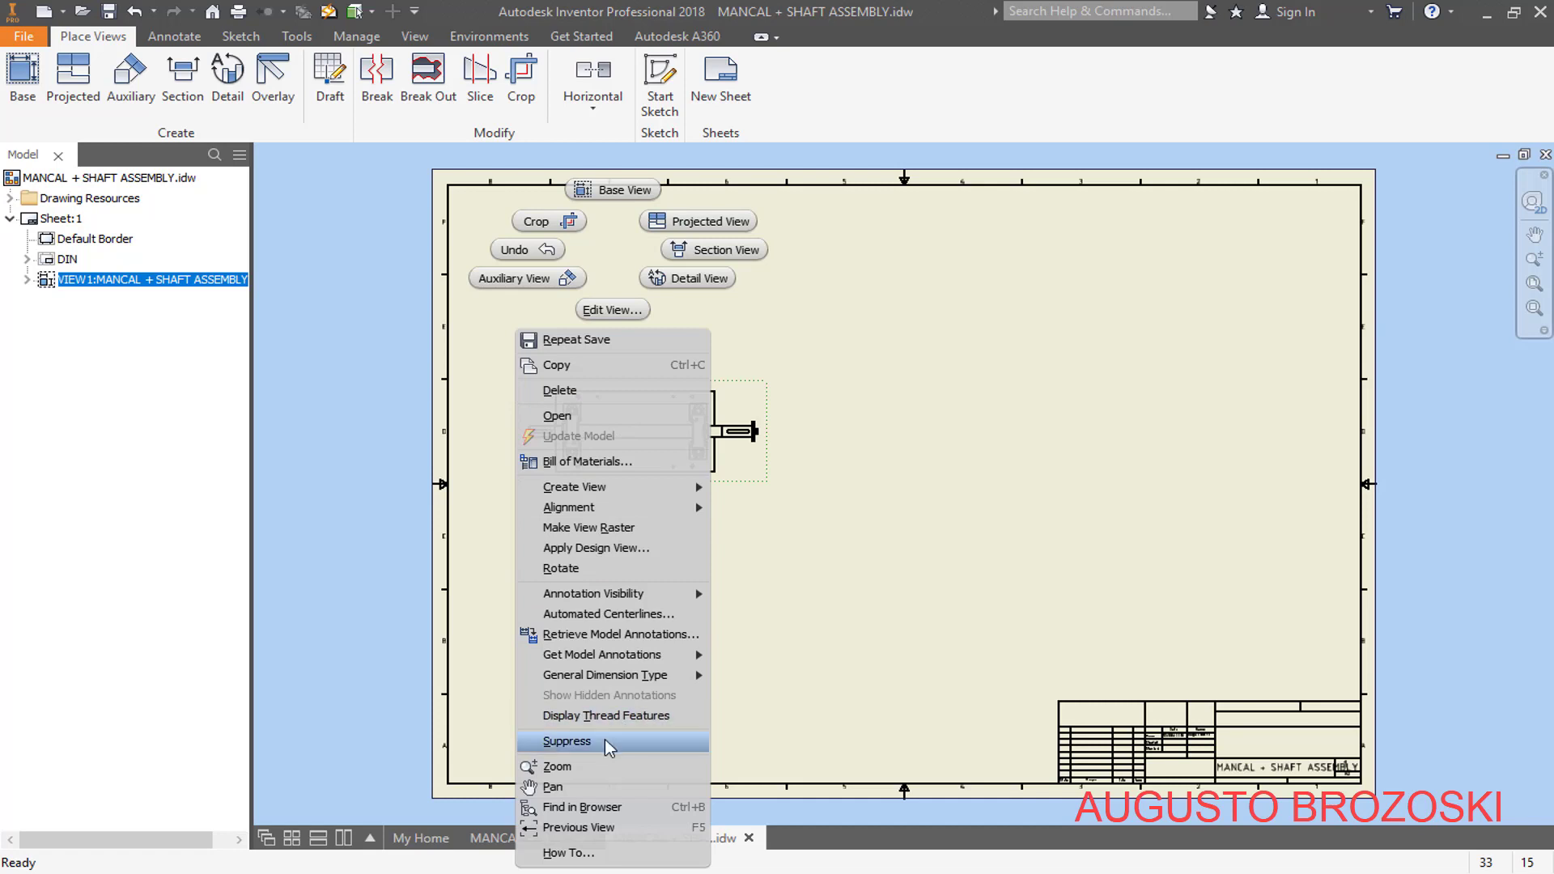
pyautogui.click(578, 391)
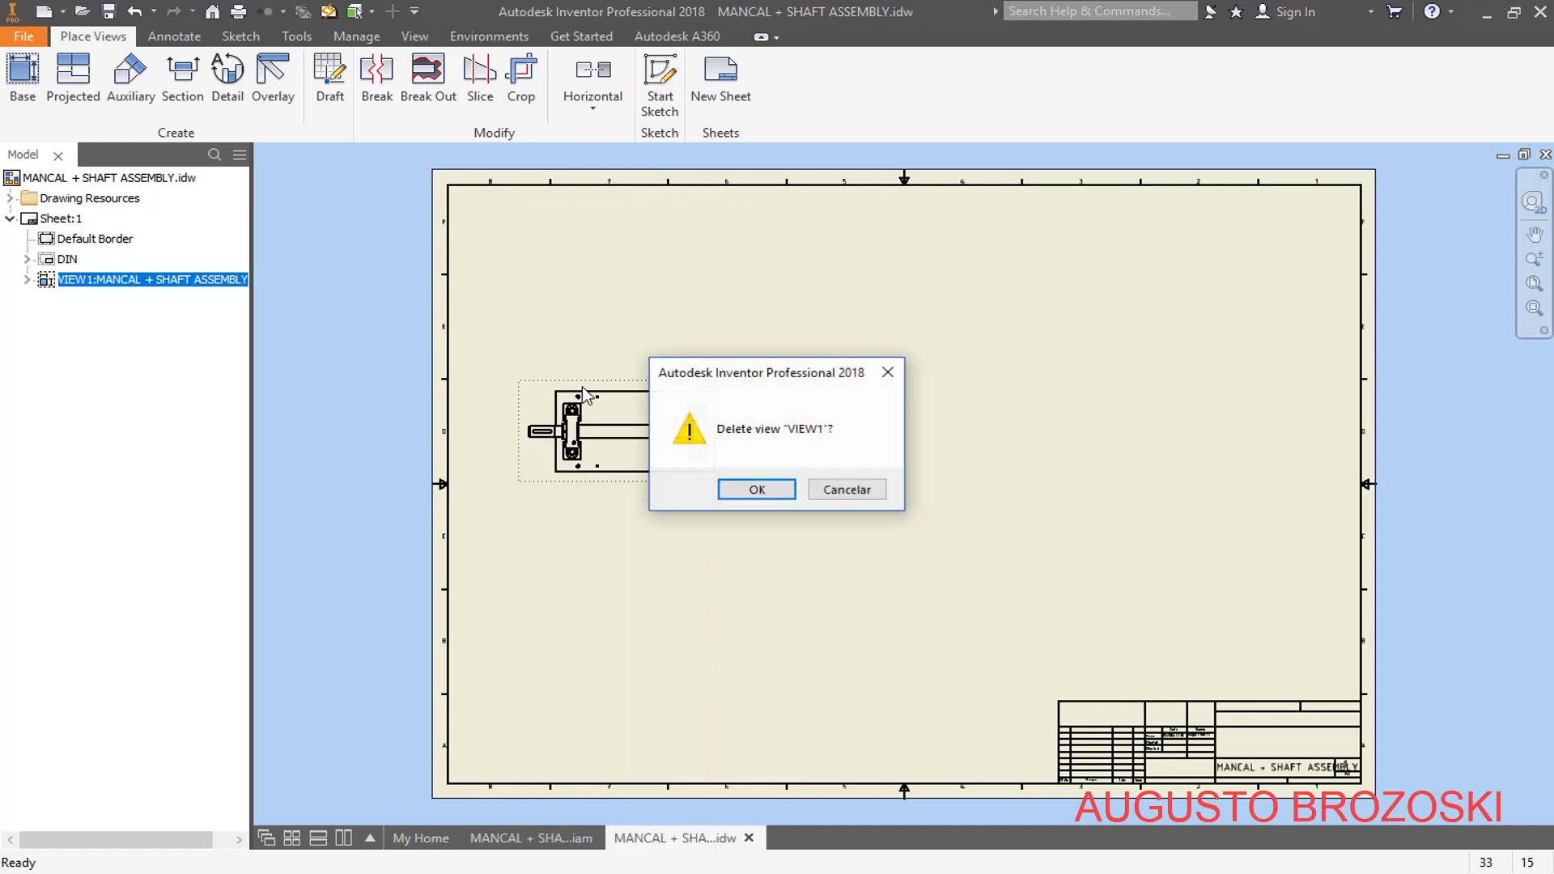
pyautogui.click(741, 489)
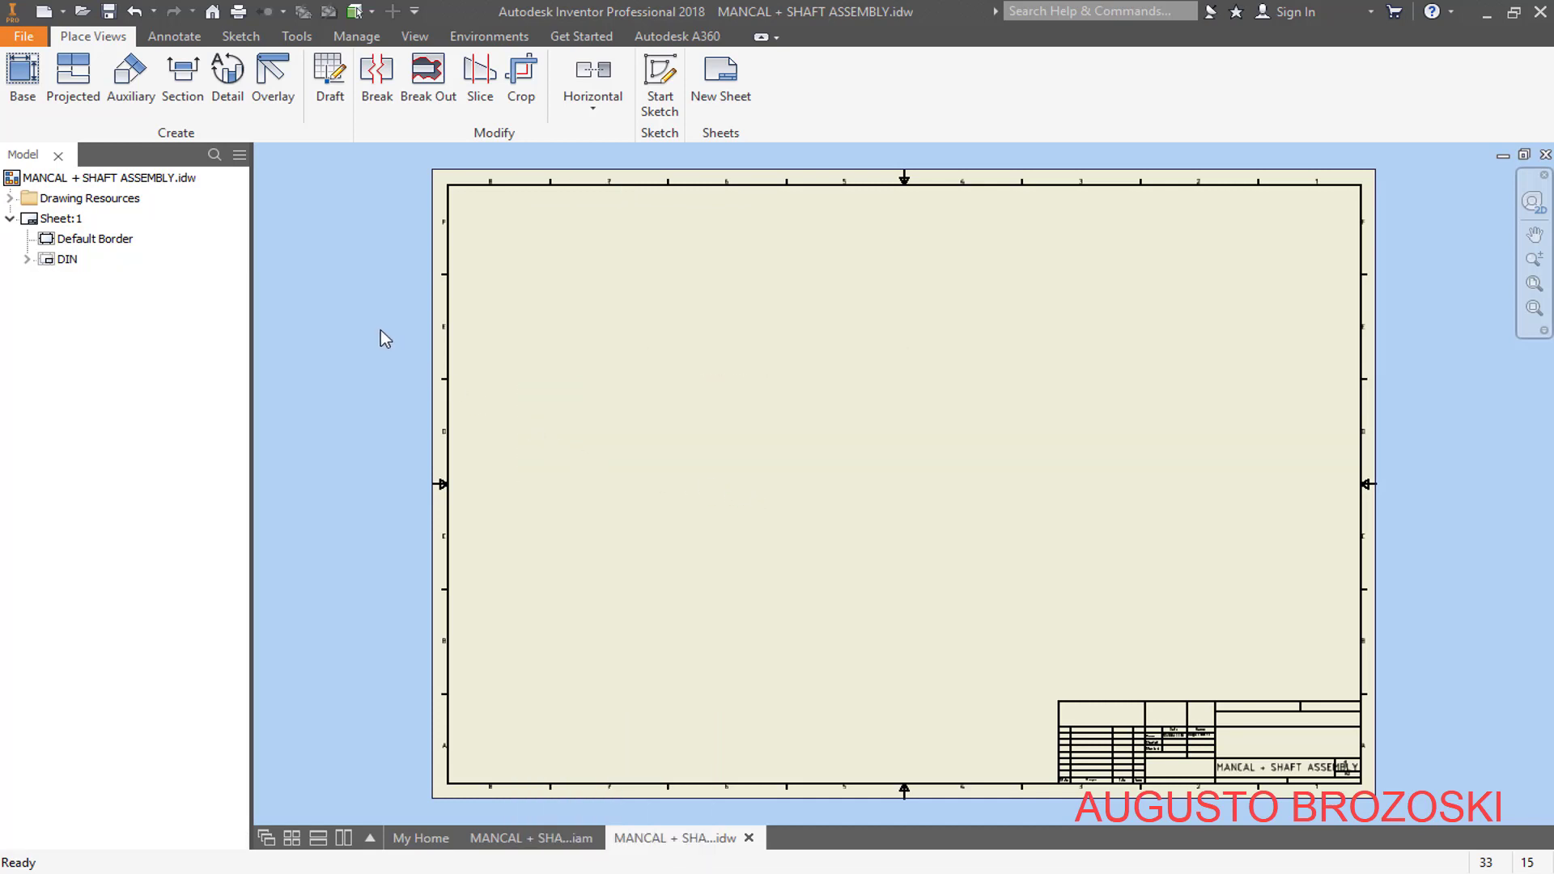
# - Start a new base view of the assembly, rotate the front orientation so the shaft is horizontal, and position it in the sheet's upper left area
pyautogui.click(16, 75)
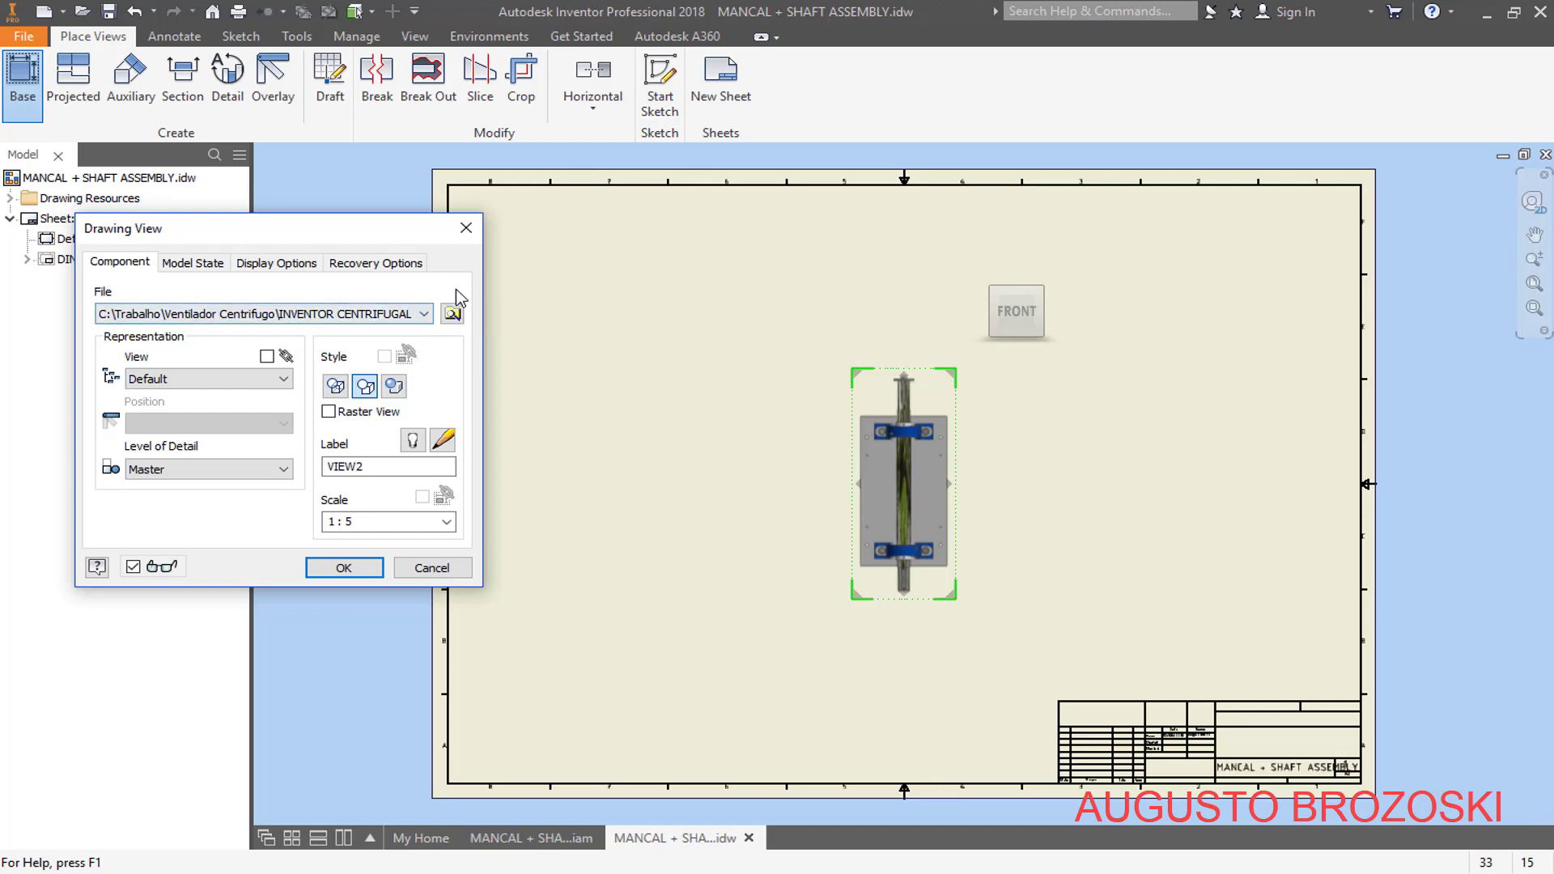
pyautogui.click(451, 314)
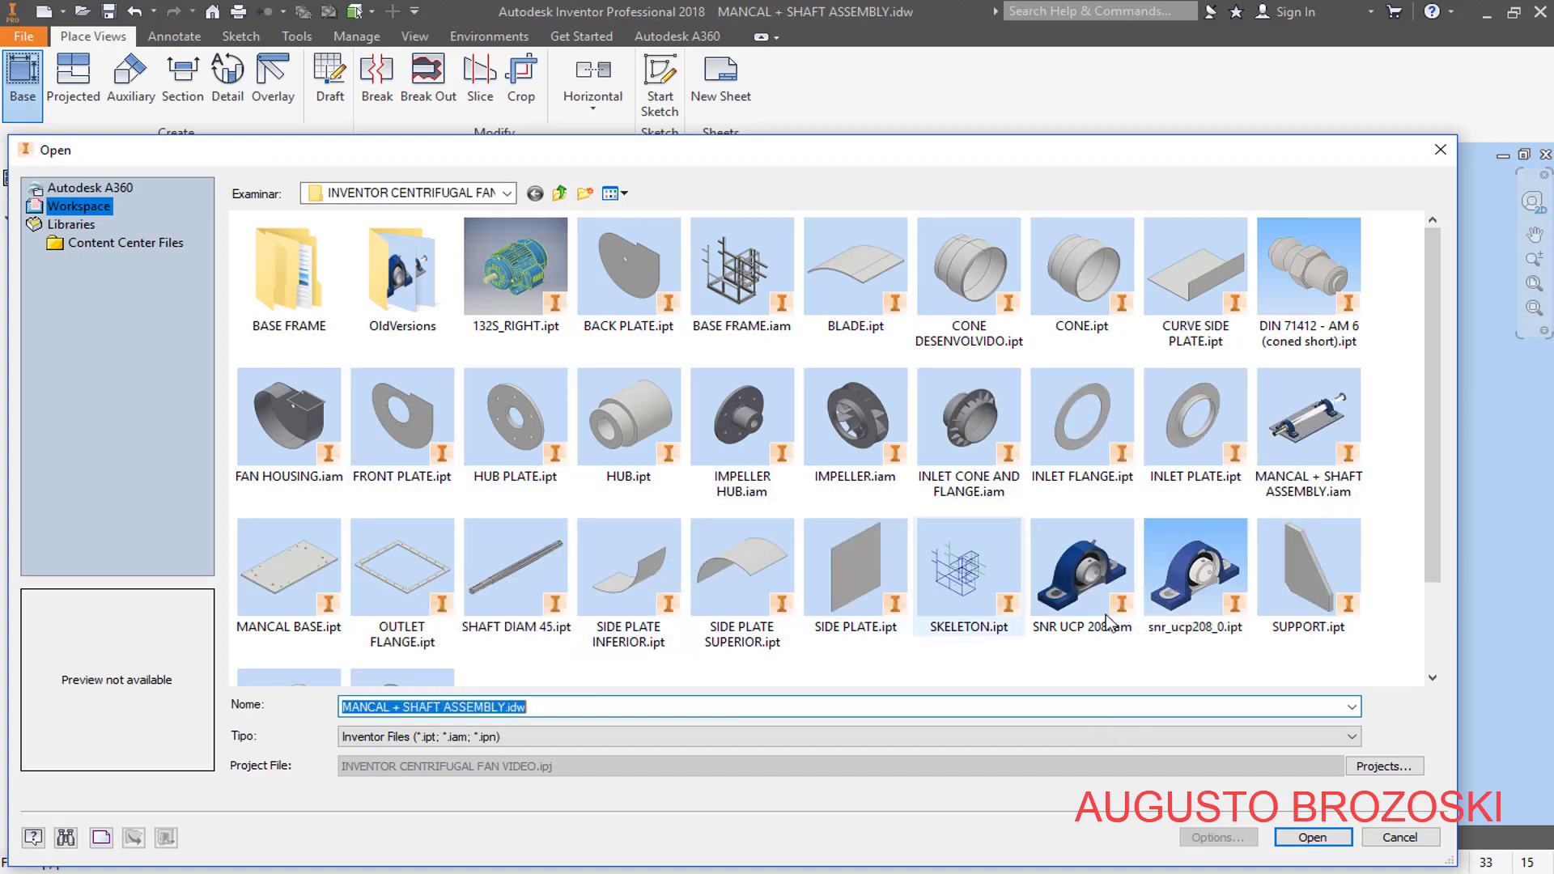
pyautogui.click(1400, 837)
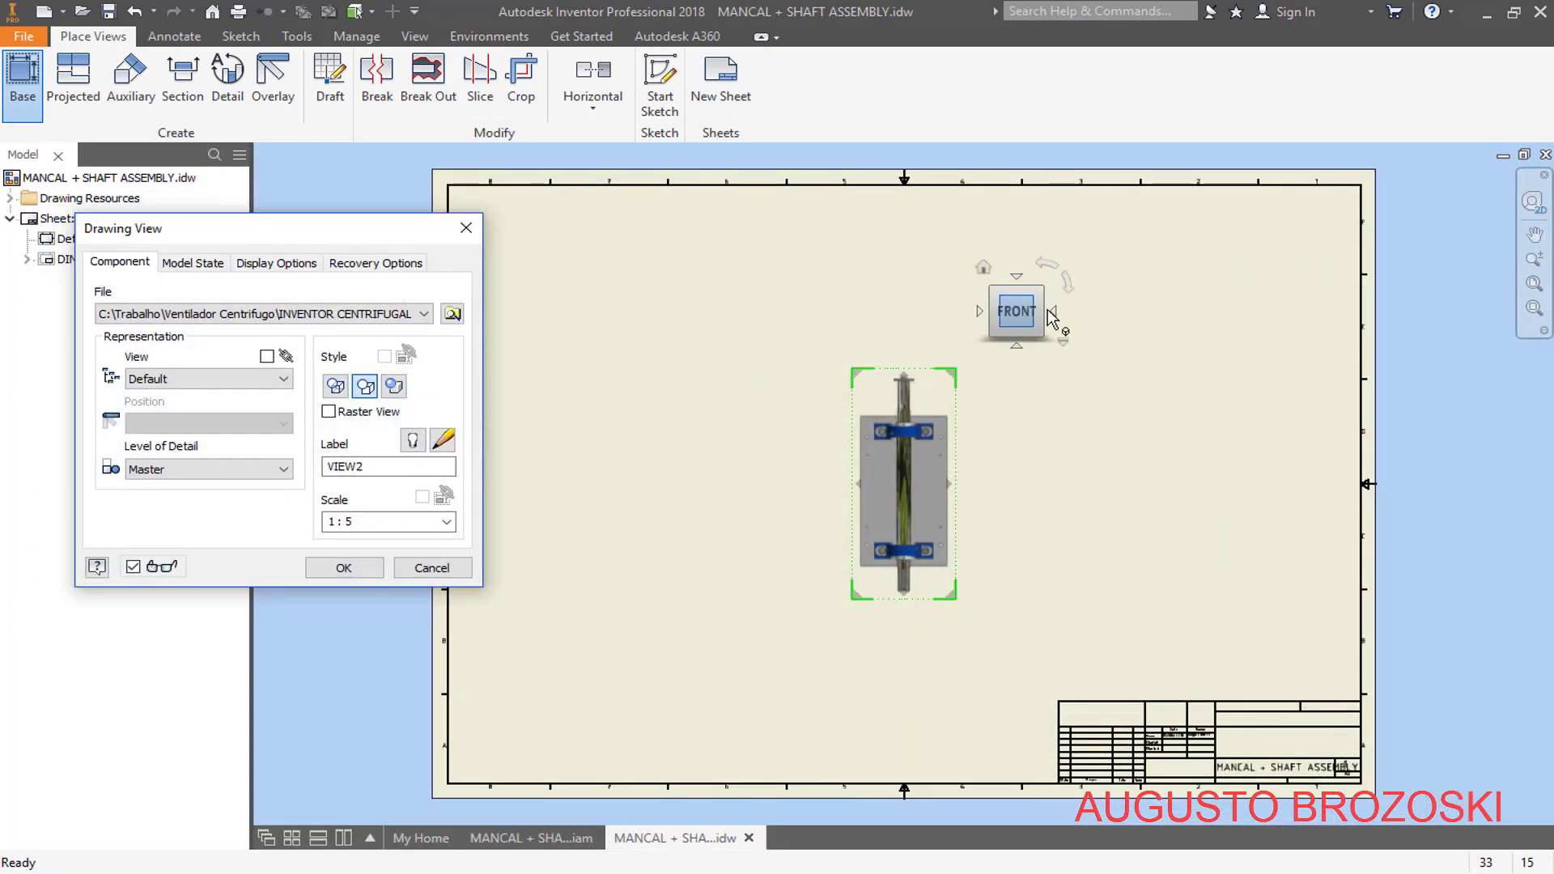
pyautogui.click(1067, 280)
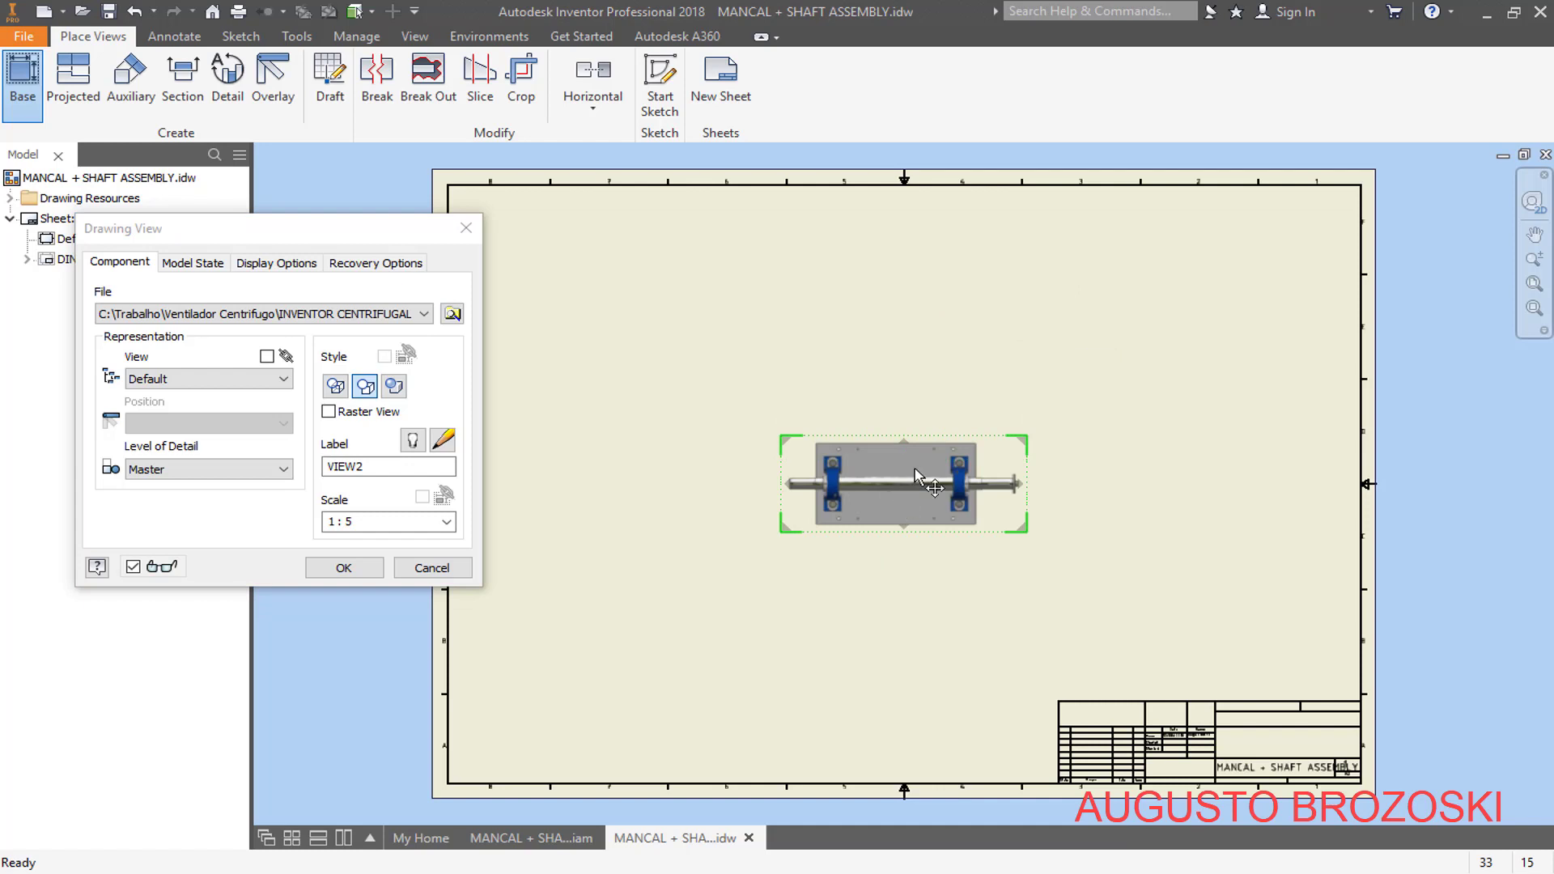
pyautogui.moveTo(919, 475)
pyautogui.mouseDown()
pyautogui.moveTo(723, 374)
pyautogui.moveTo(645, 377)
pyautogui.mouseUp()
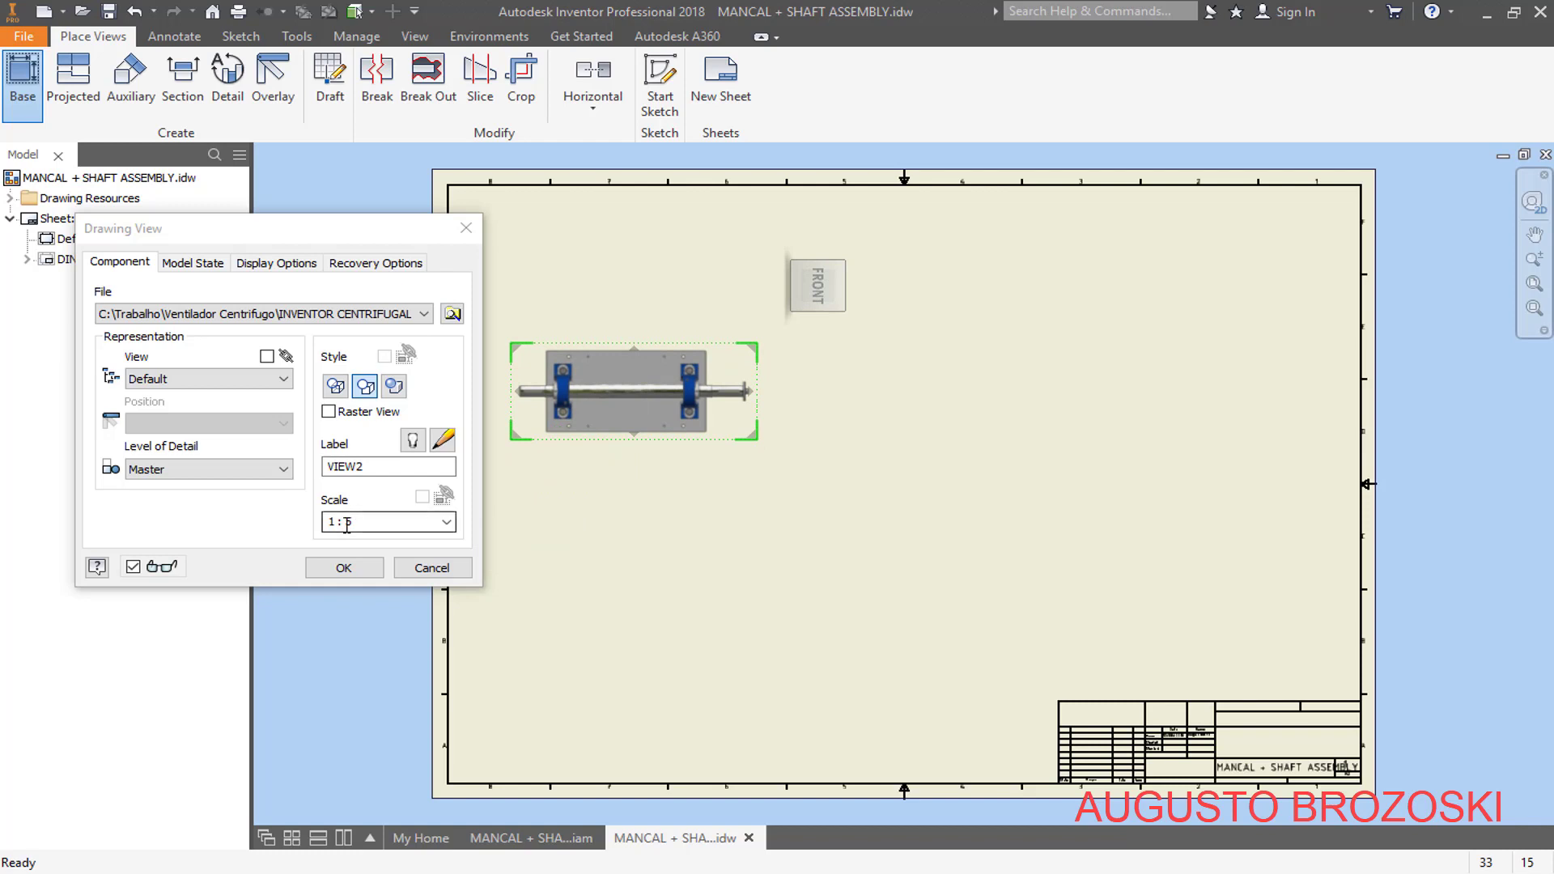
# - Try the 1:2 scale on the base view, then set the scale back to 1:5
pyautogui.click(448, 523)
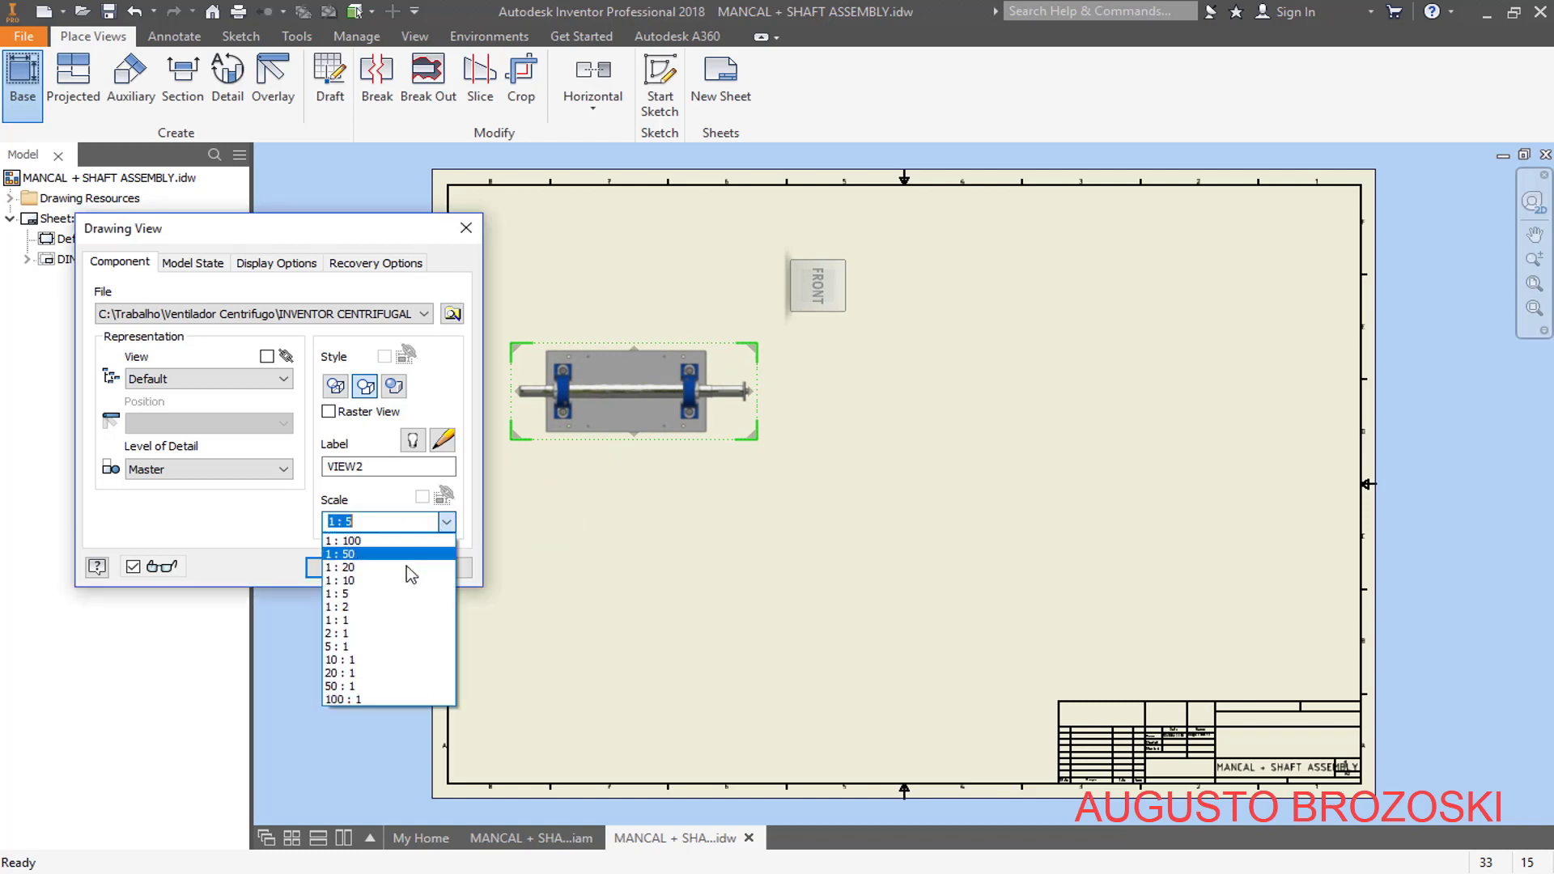
pyautogui.click(385, 606)
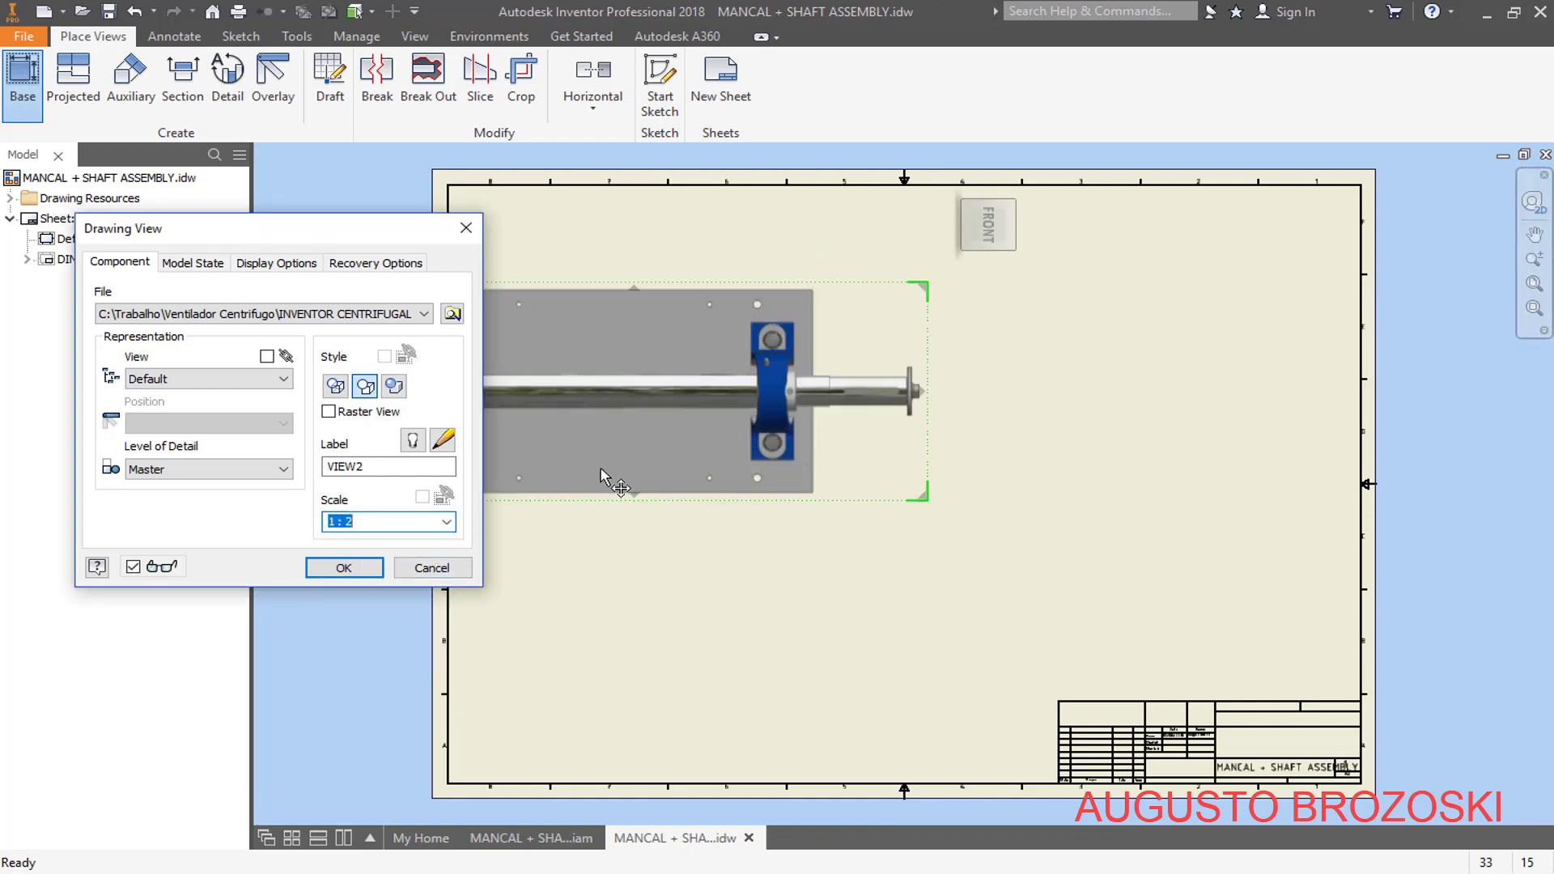
pyautogui.click(447, 523)
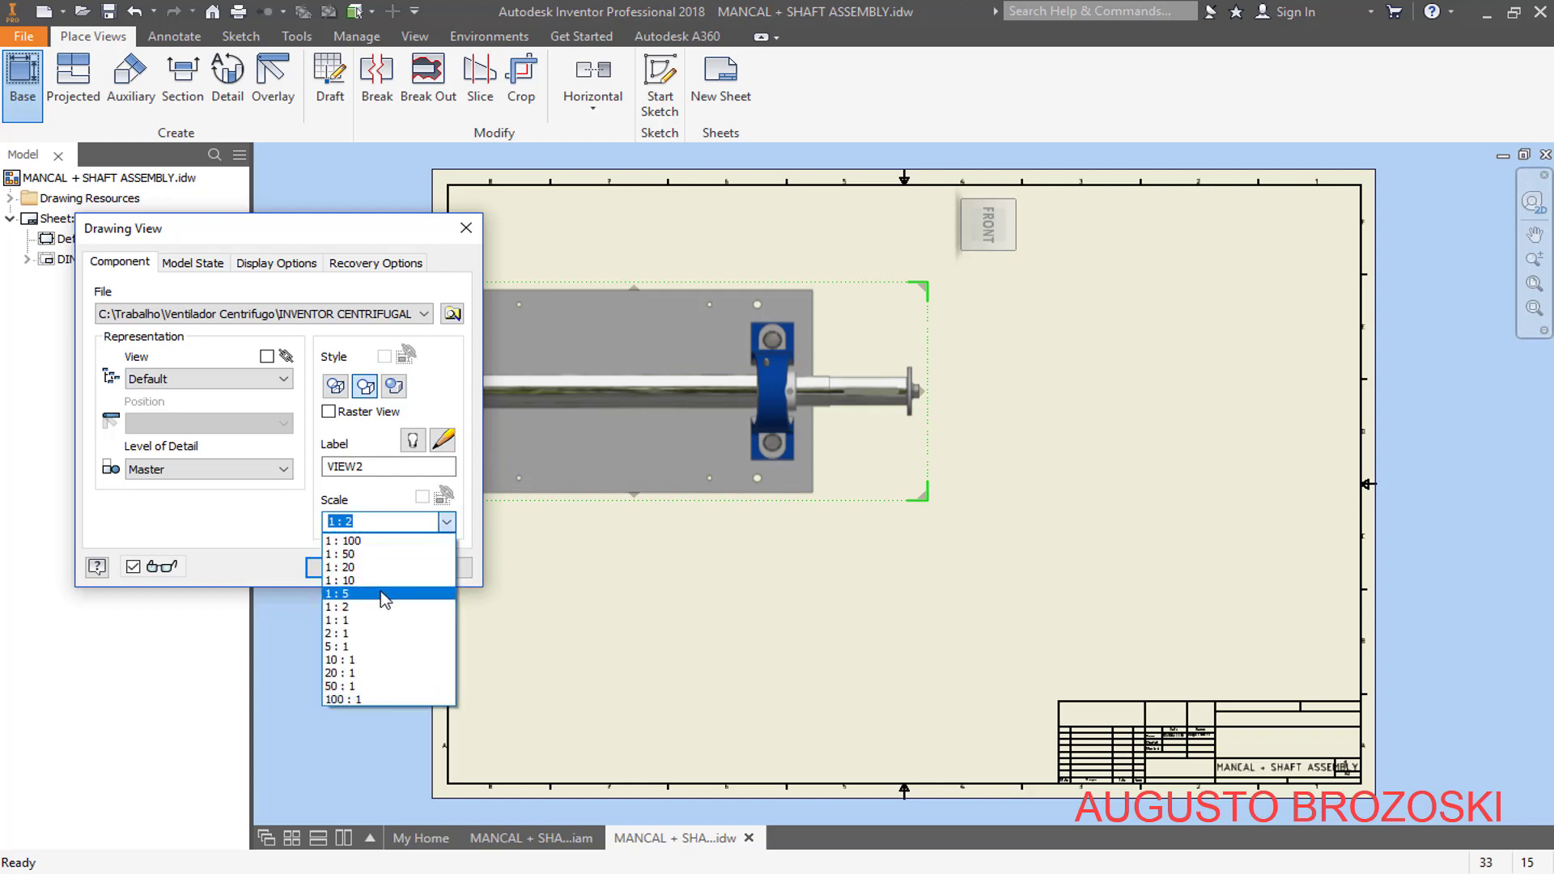
pyautogui.click(387, 595)
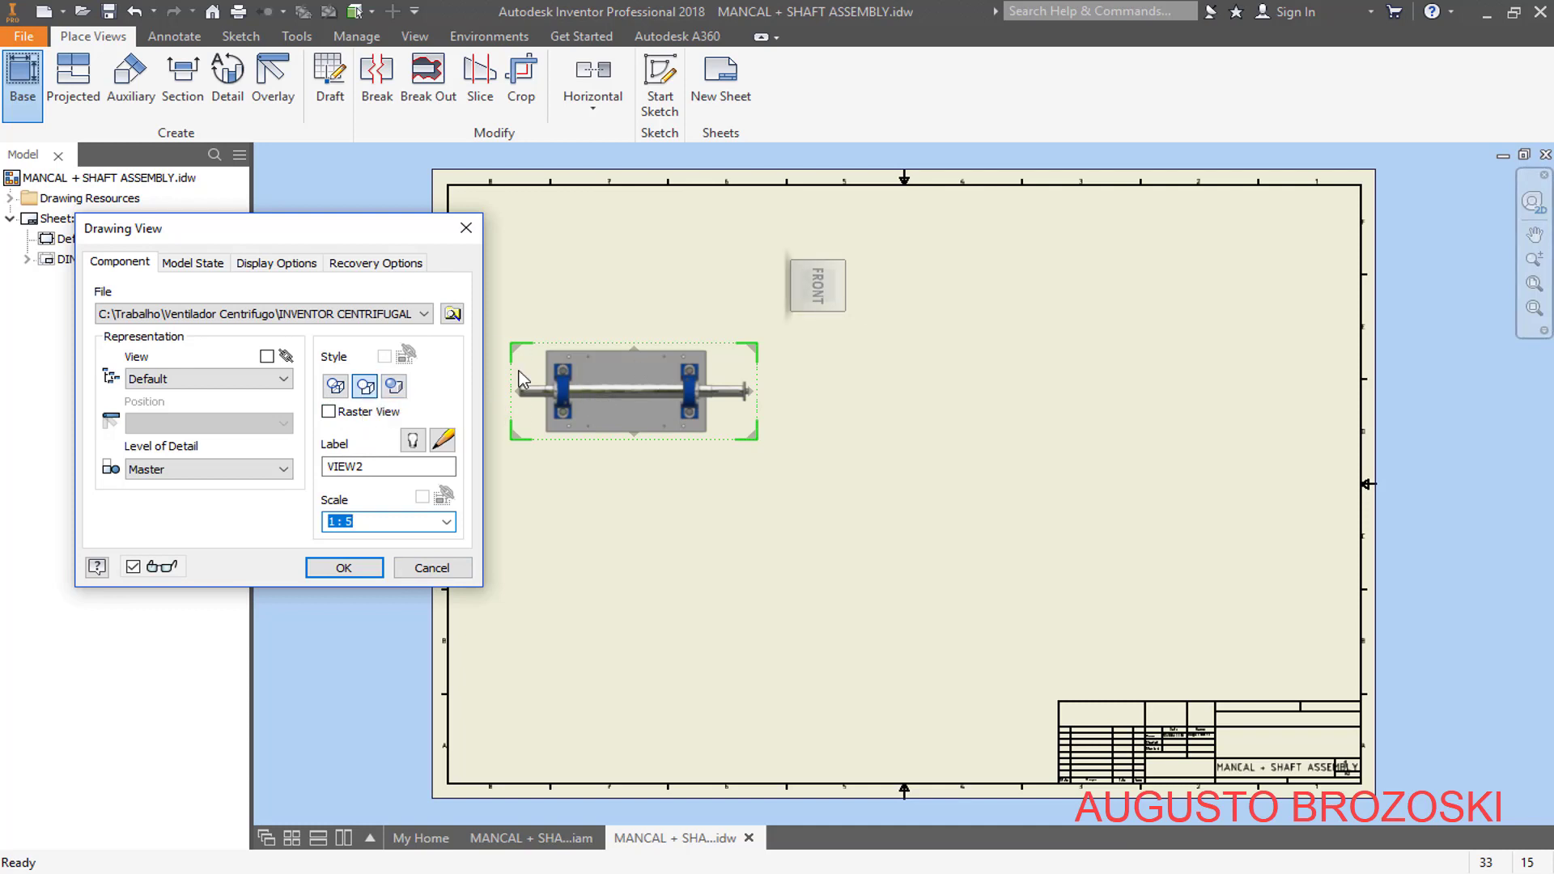
# - Enable thread features, tangent edges and interference edges for the base view and finish placing it
pyautogui.click(284, 263)
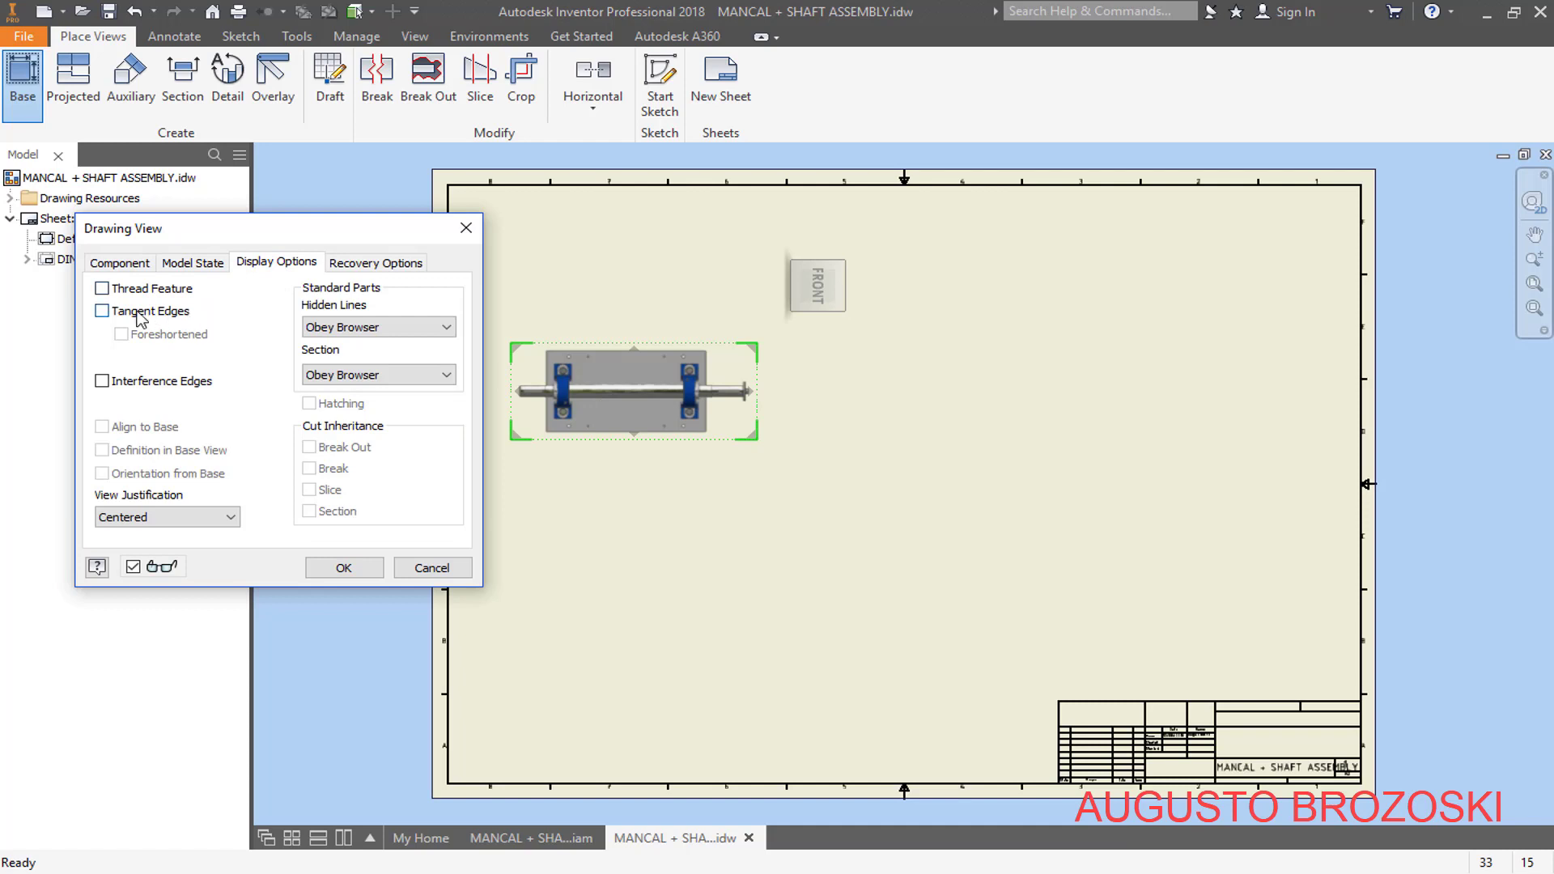
pyautogui.click(102, 289)
pyautogui.click(102, 311)
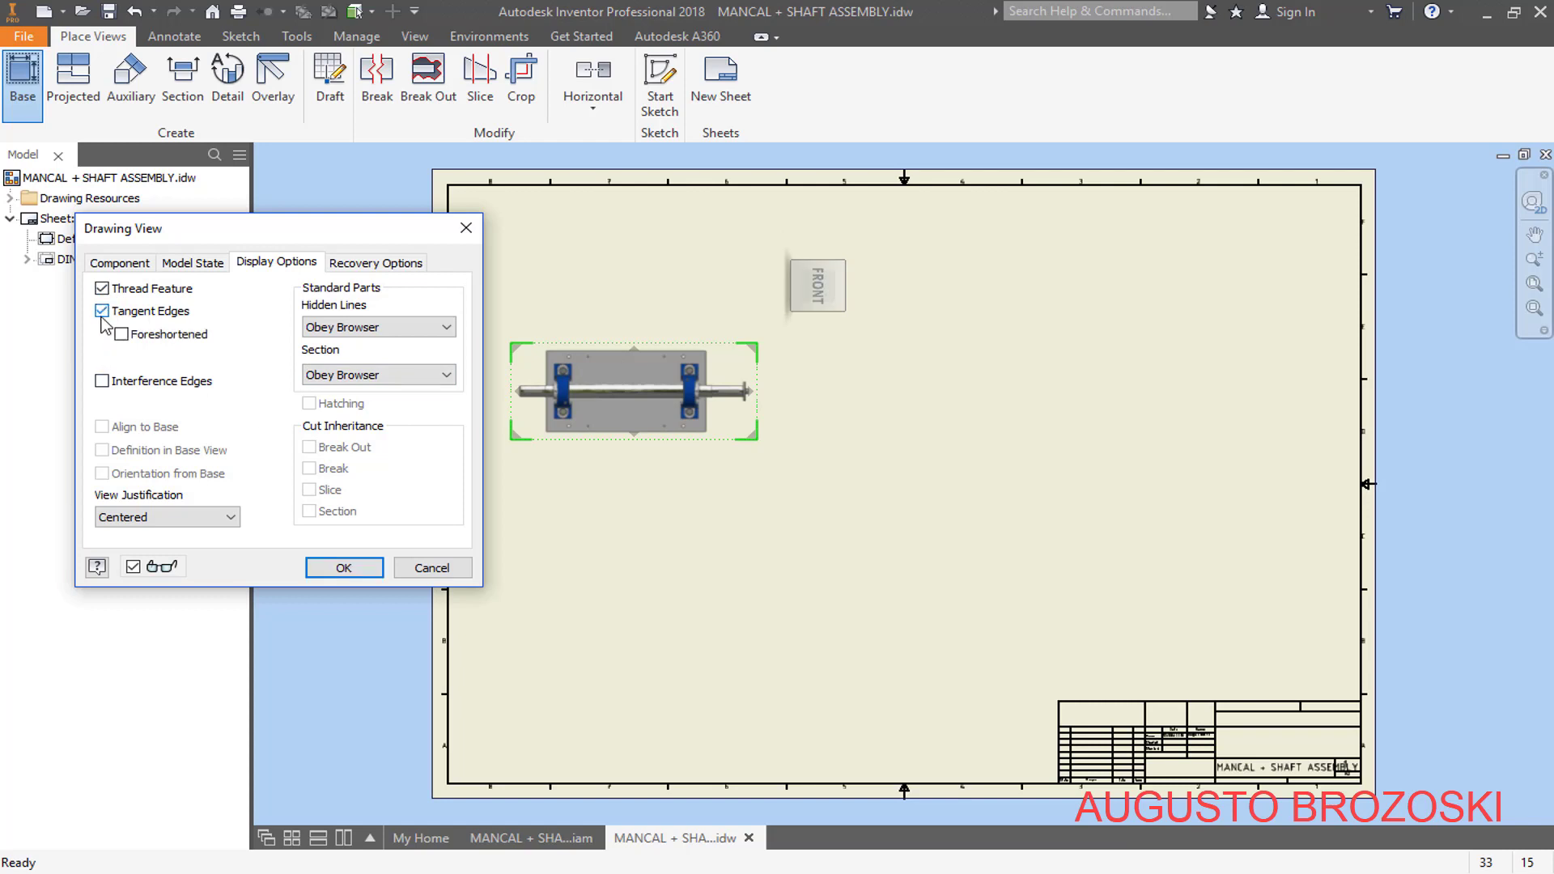
pyautogui.click(101, 381)
pyautogui.click(335, 569)
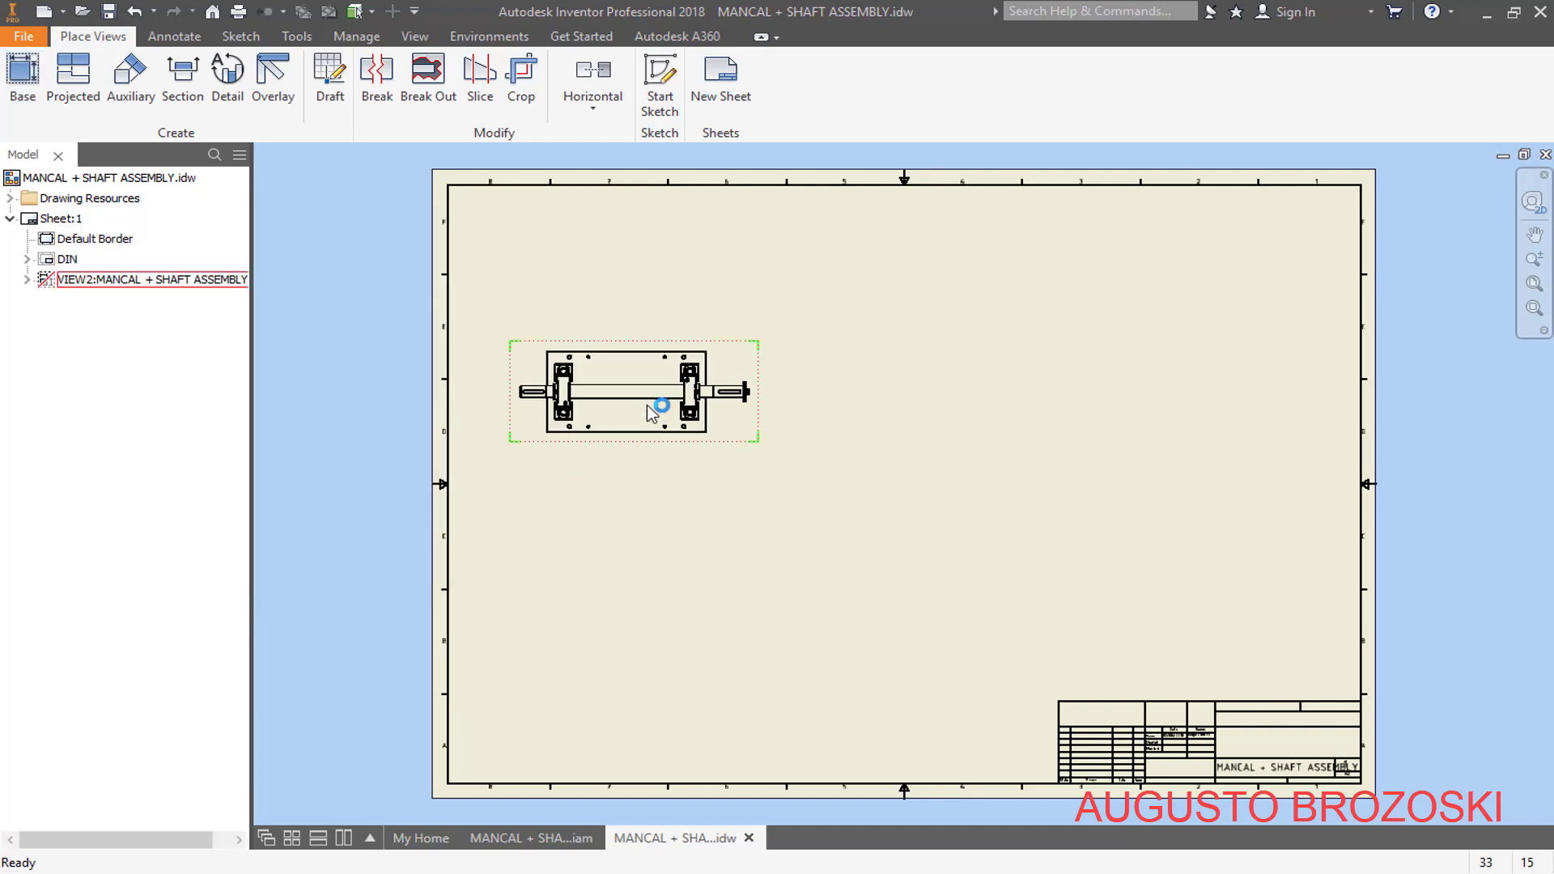
pyautogui.click(28, 75)
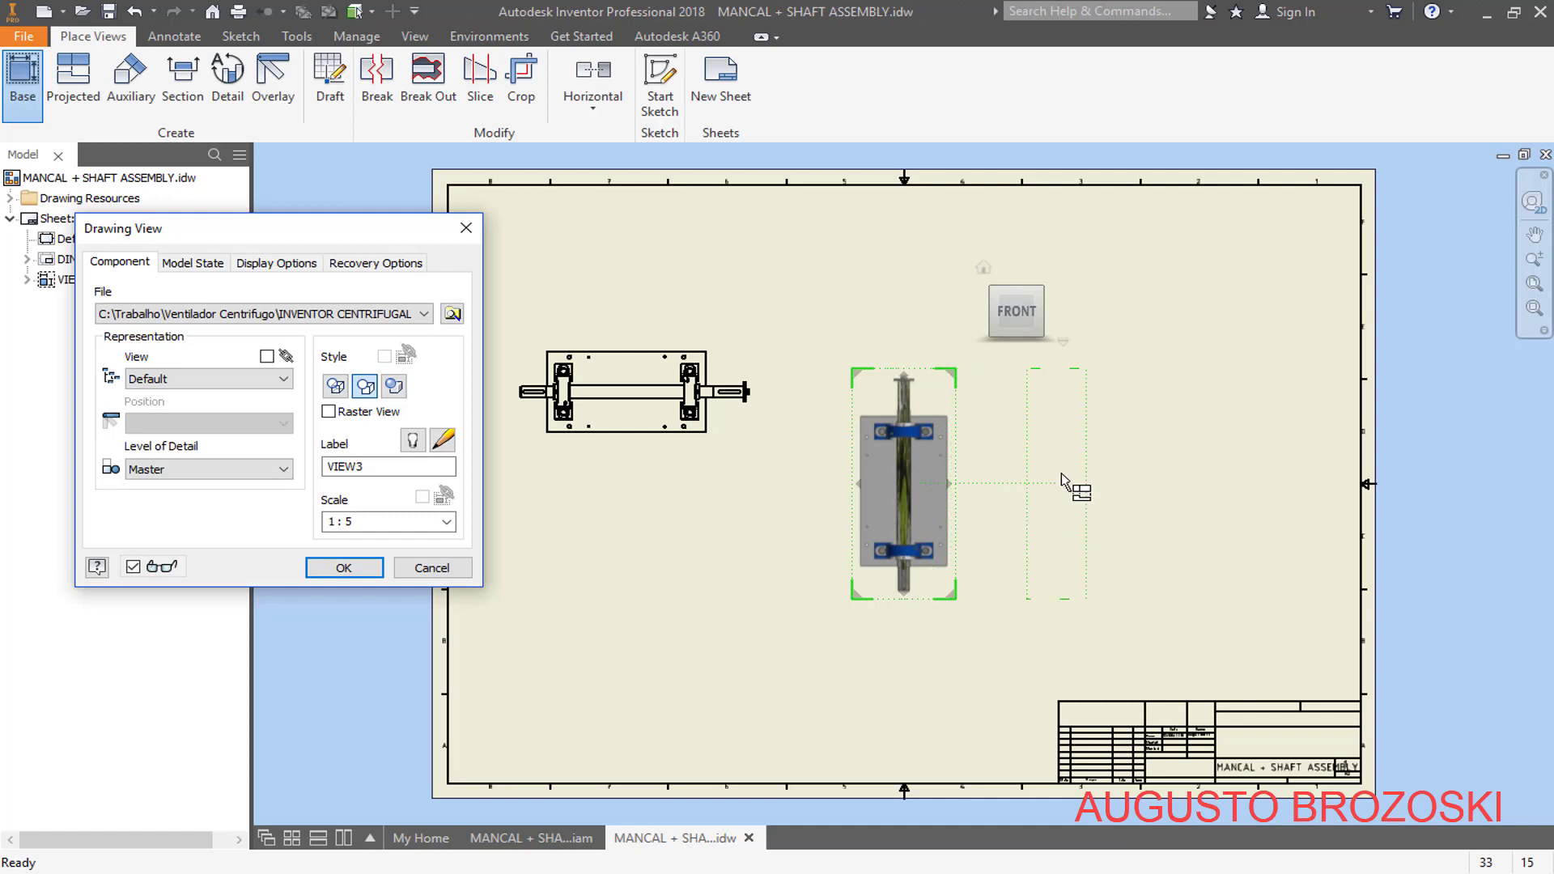
pyautogui.click(1030, 483)
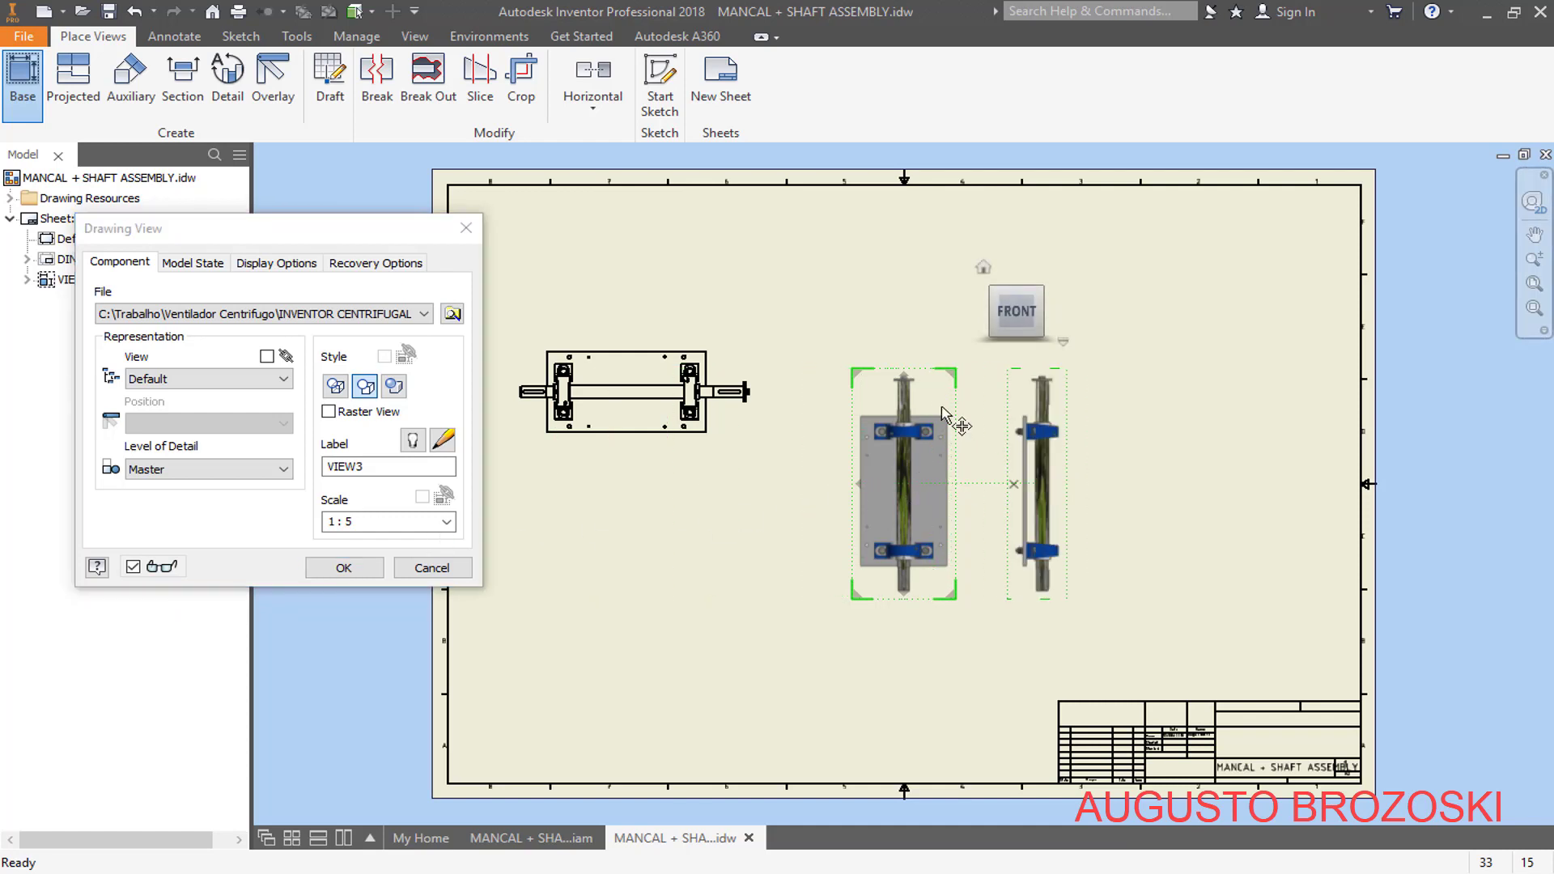
pyautogui.click(918, 274)
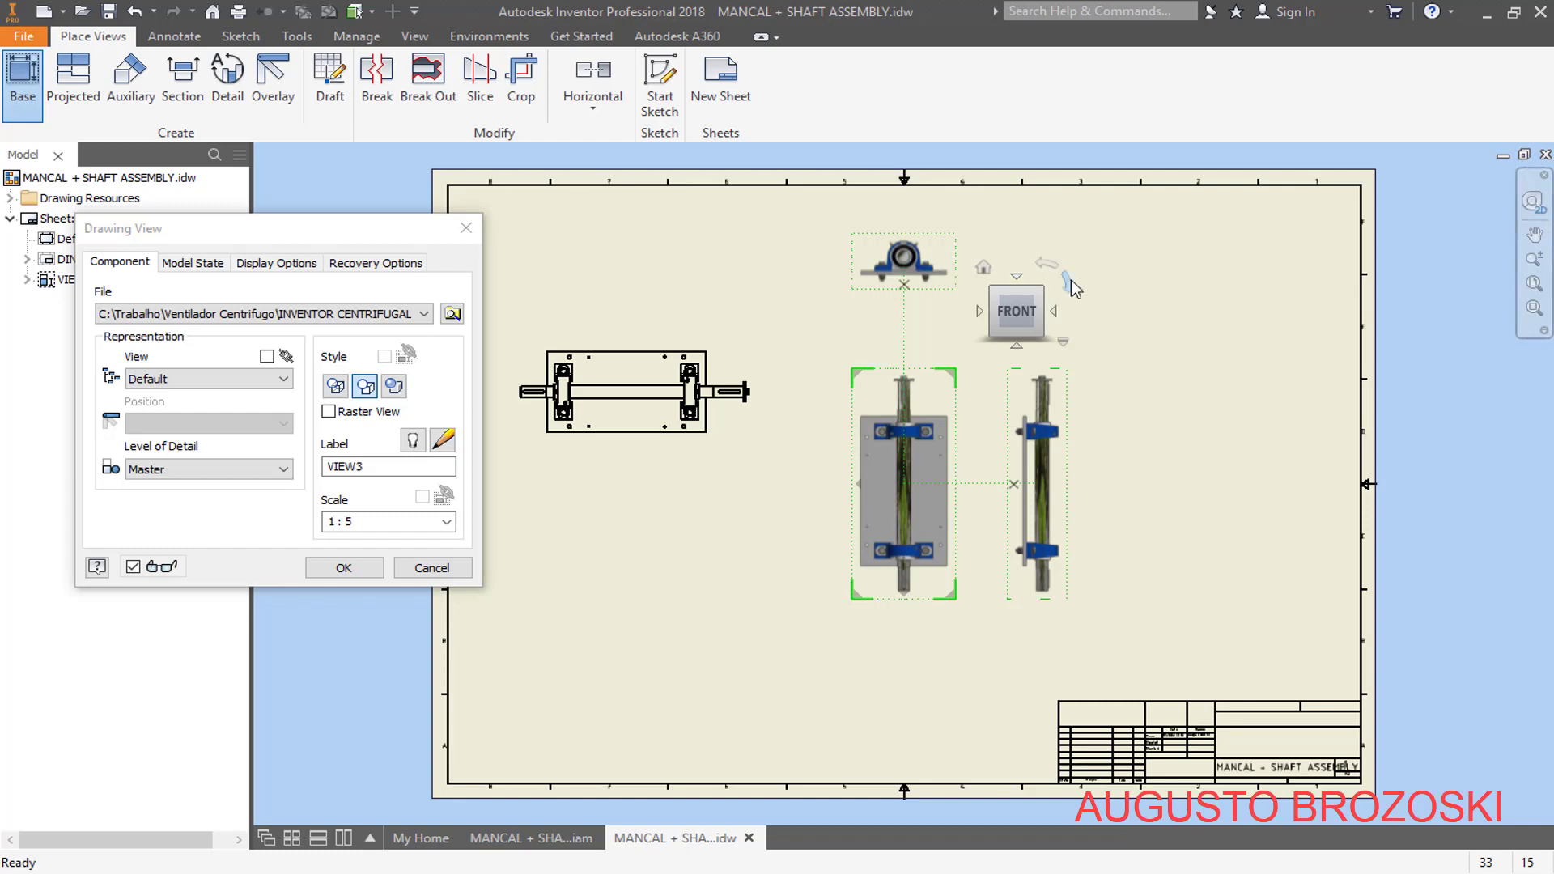
pyautogui.click(1056, 660)
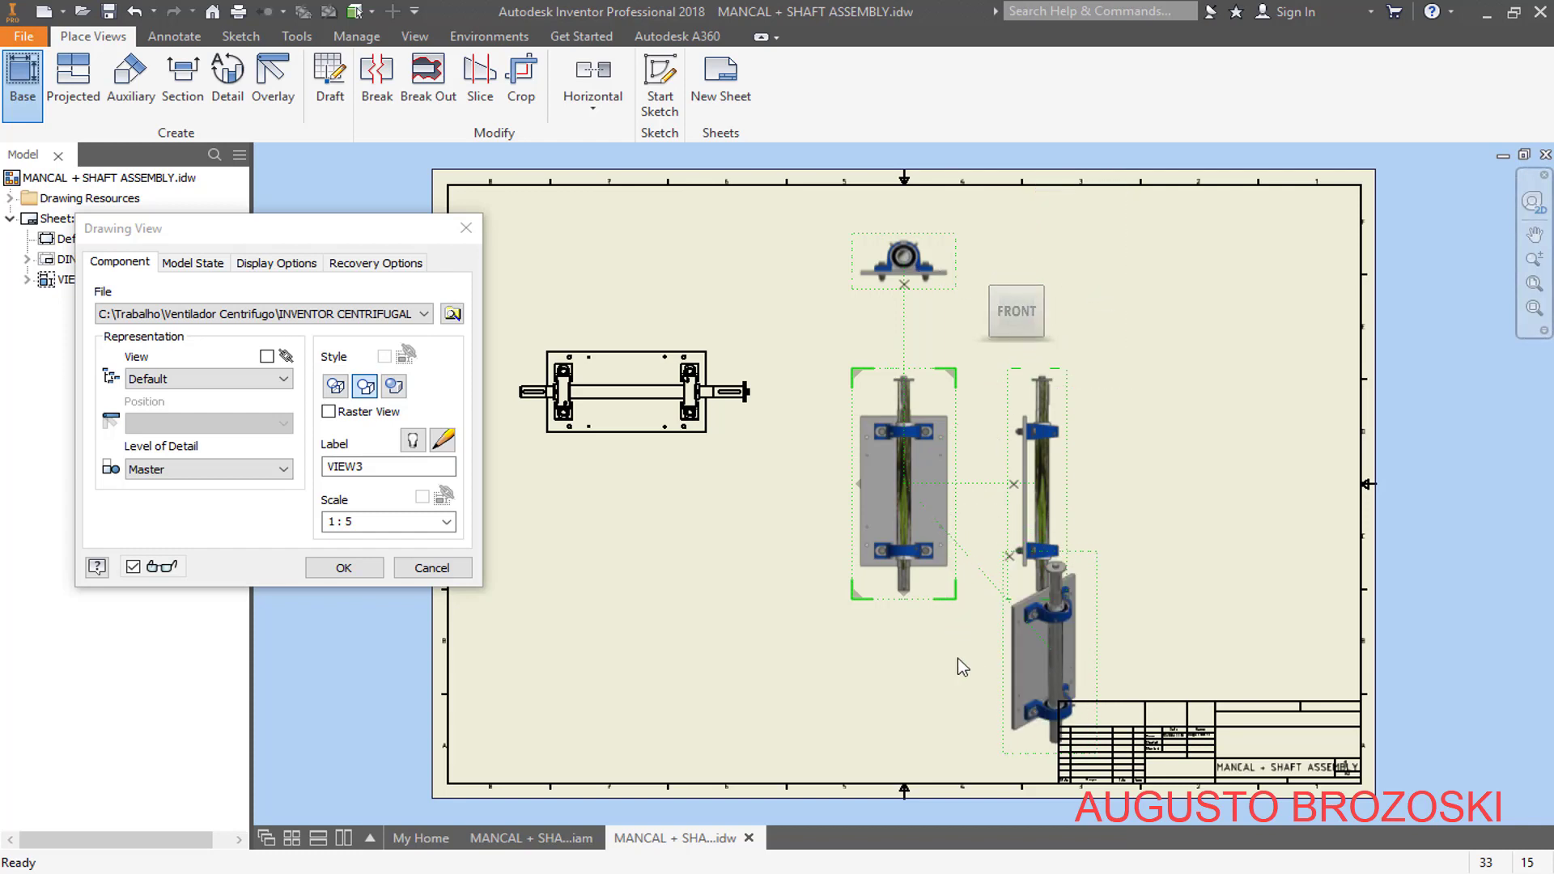
pyautogui.click(1162, 354)
pyautogui.click(1070, 259)
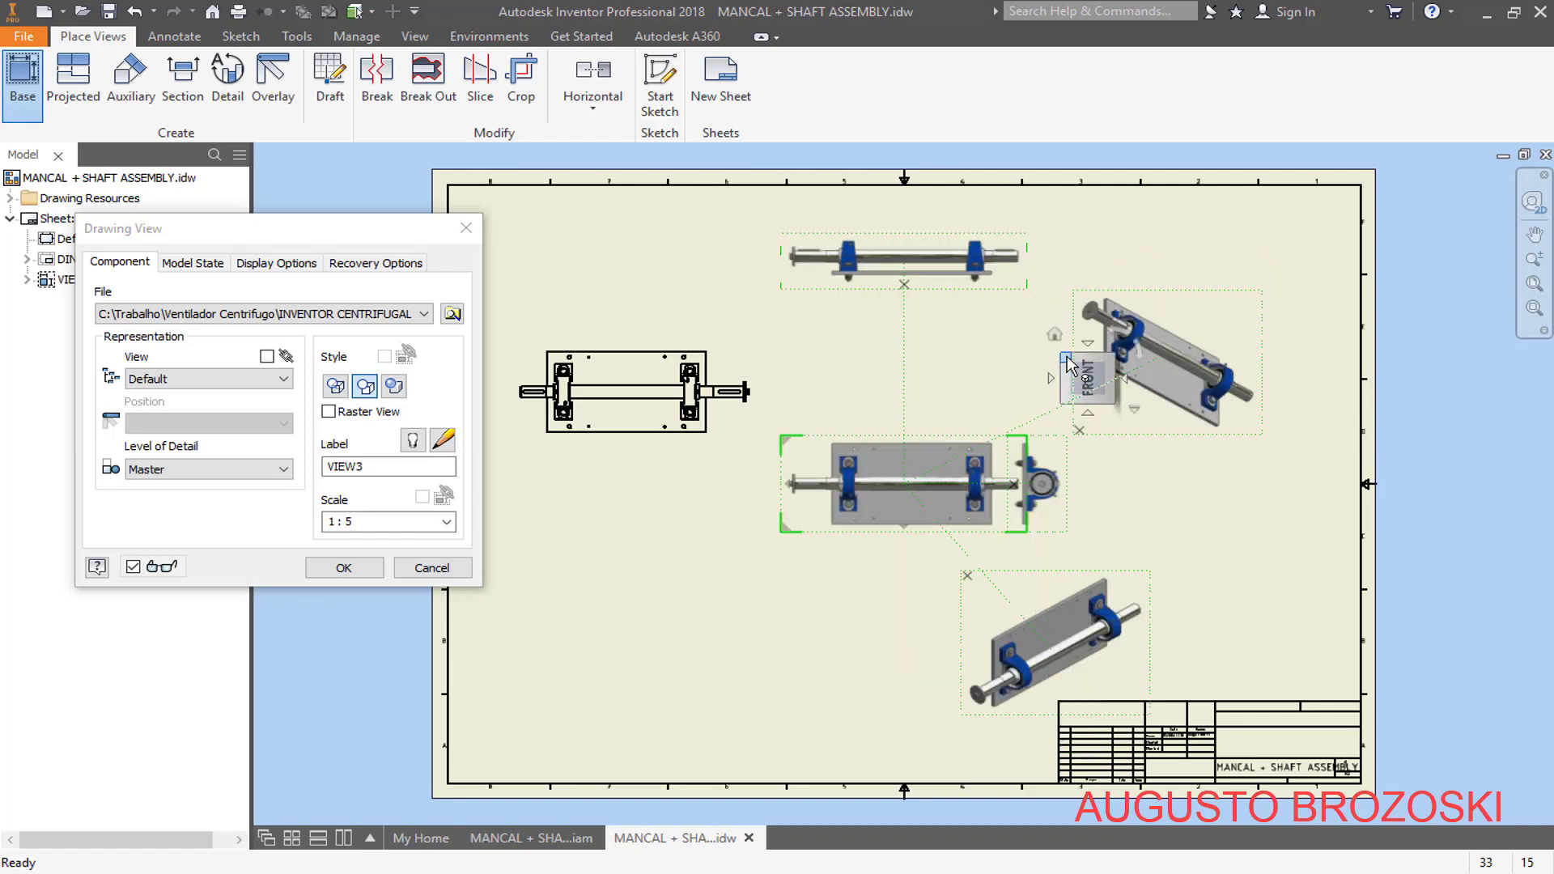
pyautogui.click(1067, 357)
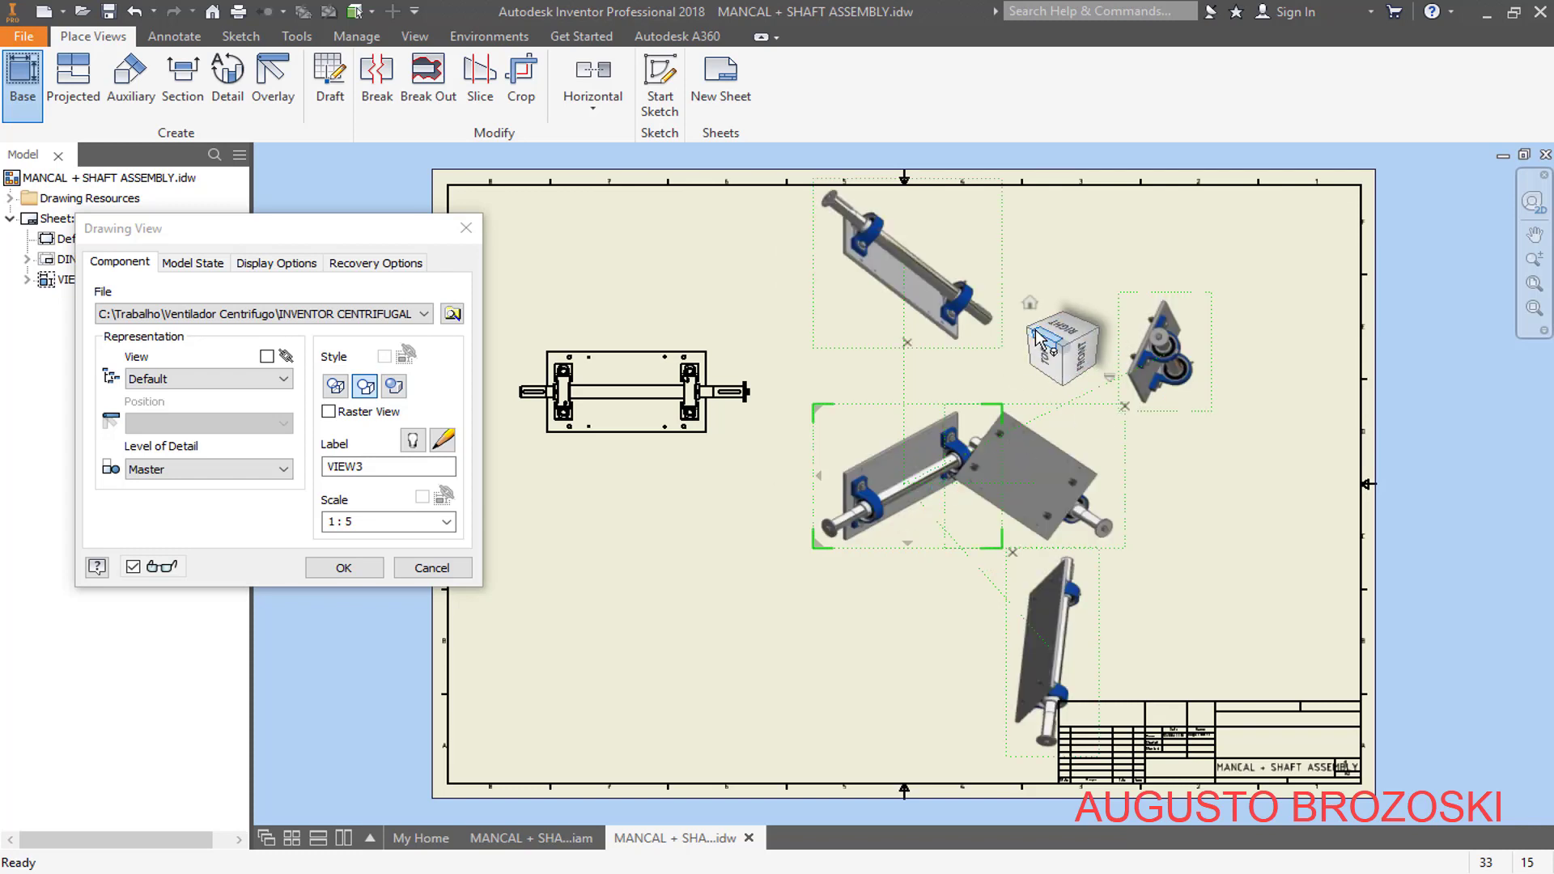
pyautogui.click(1030, 332)
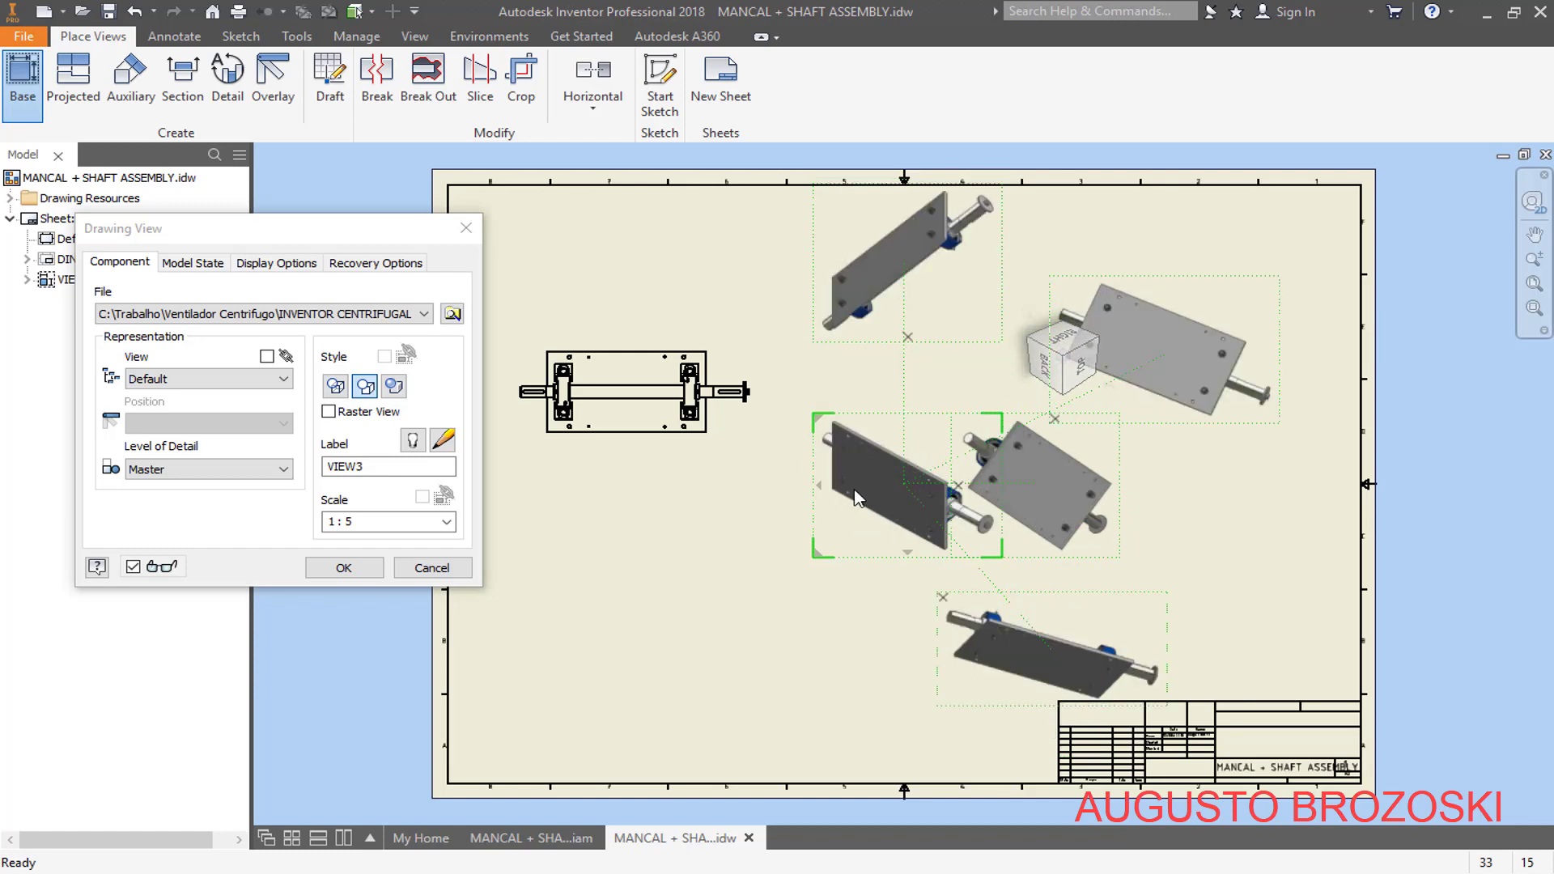
pyautogui.click(425, 568)
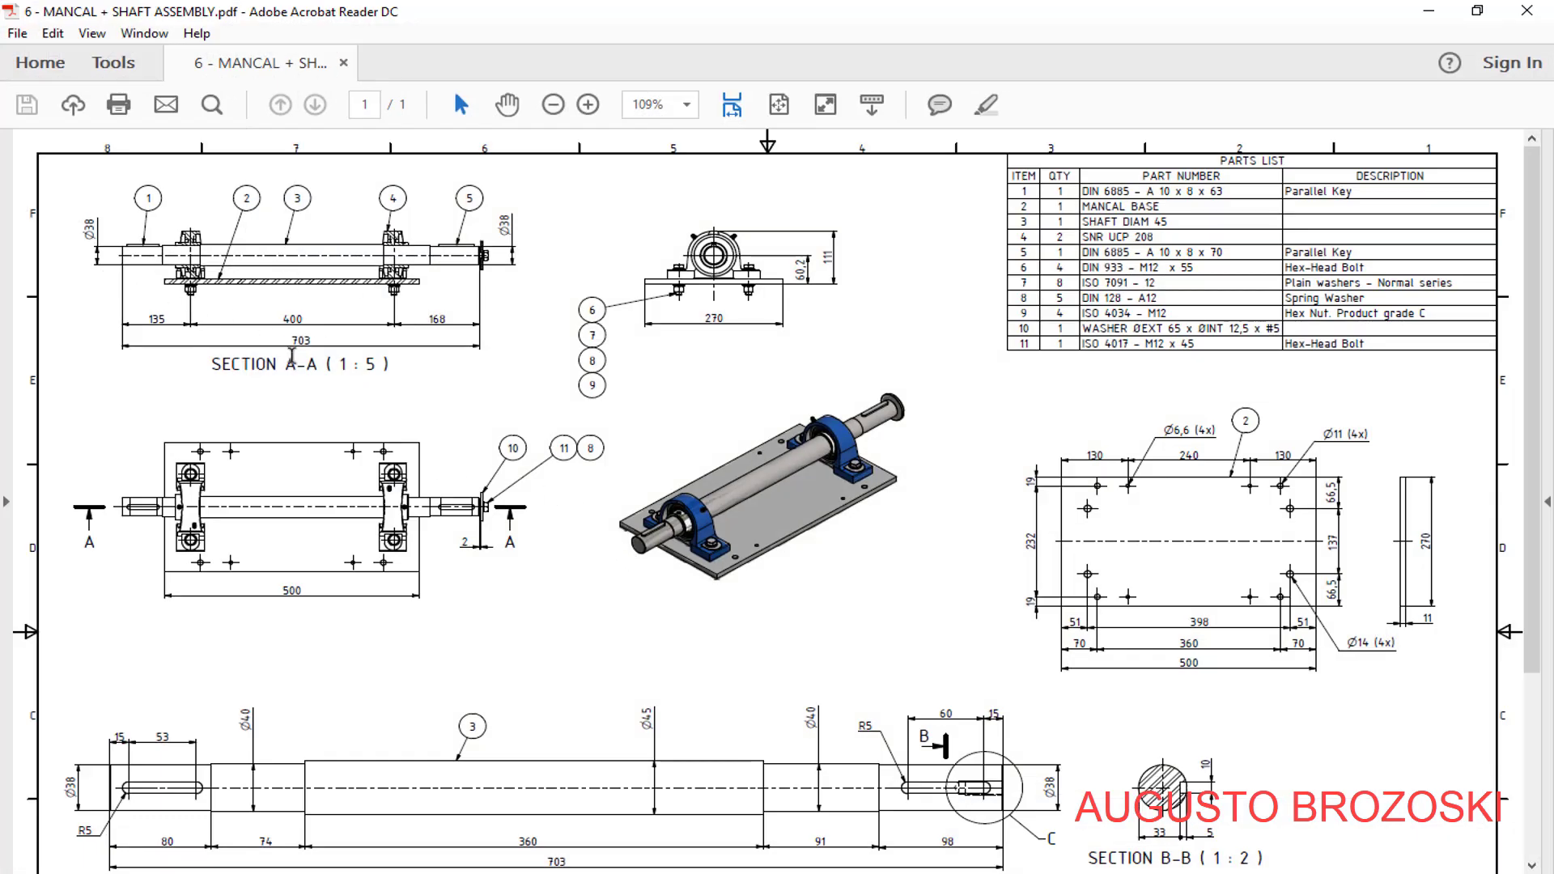
# - Examine the section and plan views in the reference PDF at 150% zoom and return to the Inventor drawing
pyautogui.click(588, 104)
pyautogui.click(588, 104)
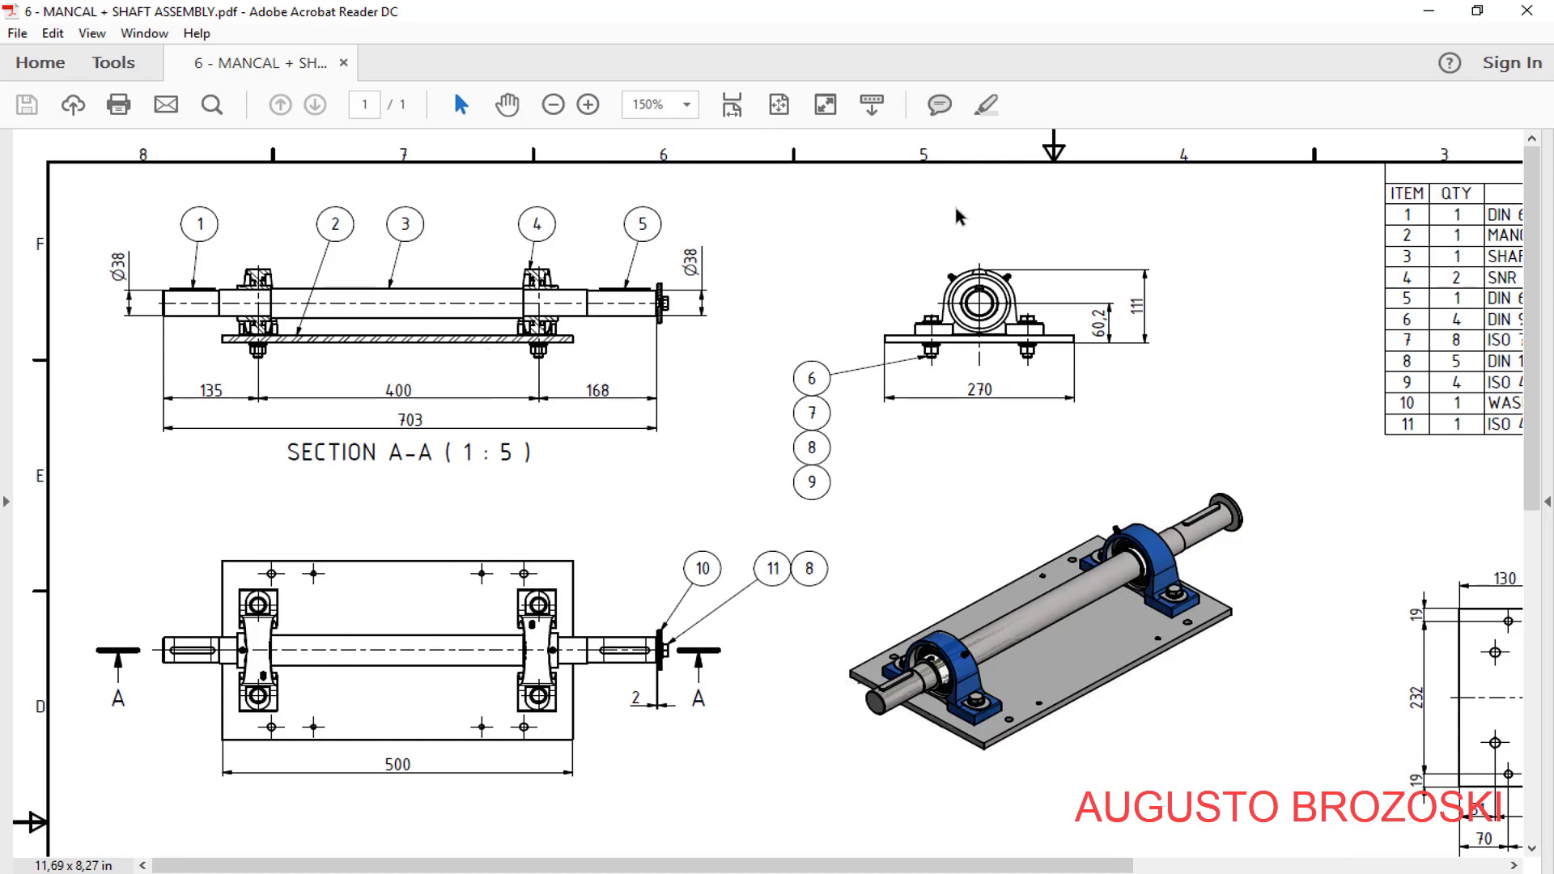
pyautogui.click(1429, 12)
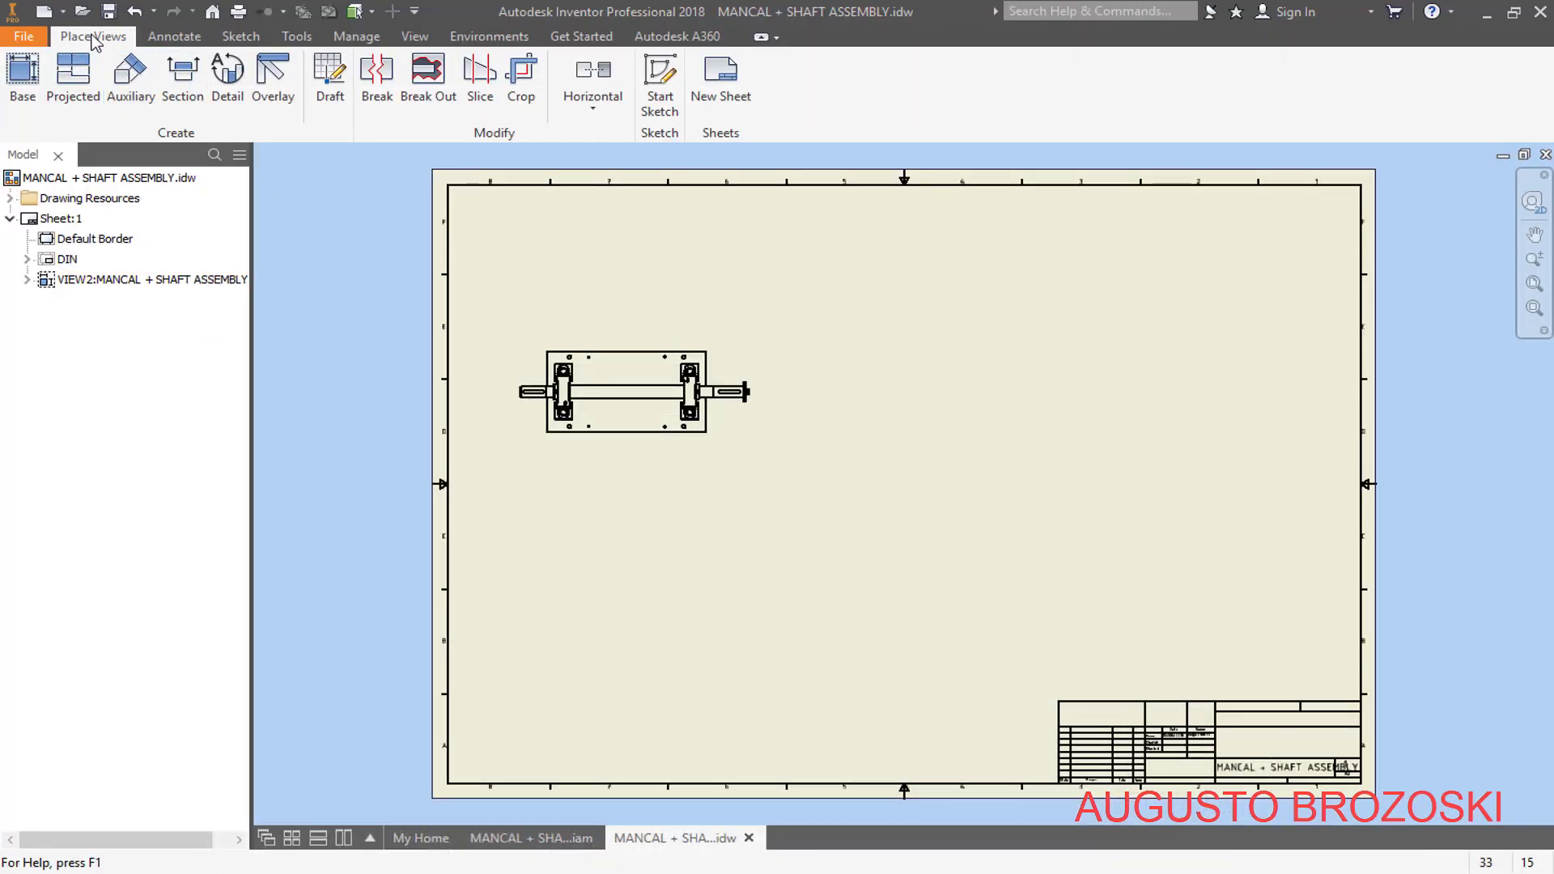
# - Start a section view from the horizontal base view and begin its cutting line on the shaft axis, beyond the plain shaft end
pyautogui.click(179, 84)
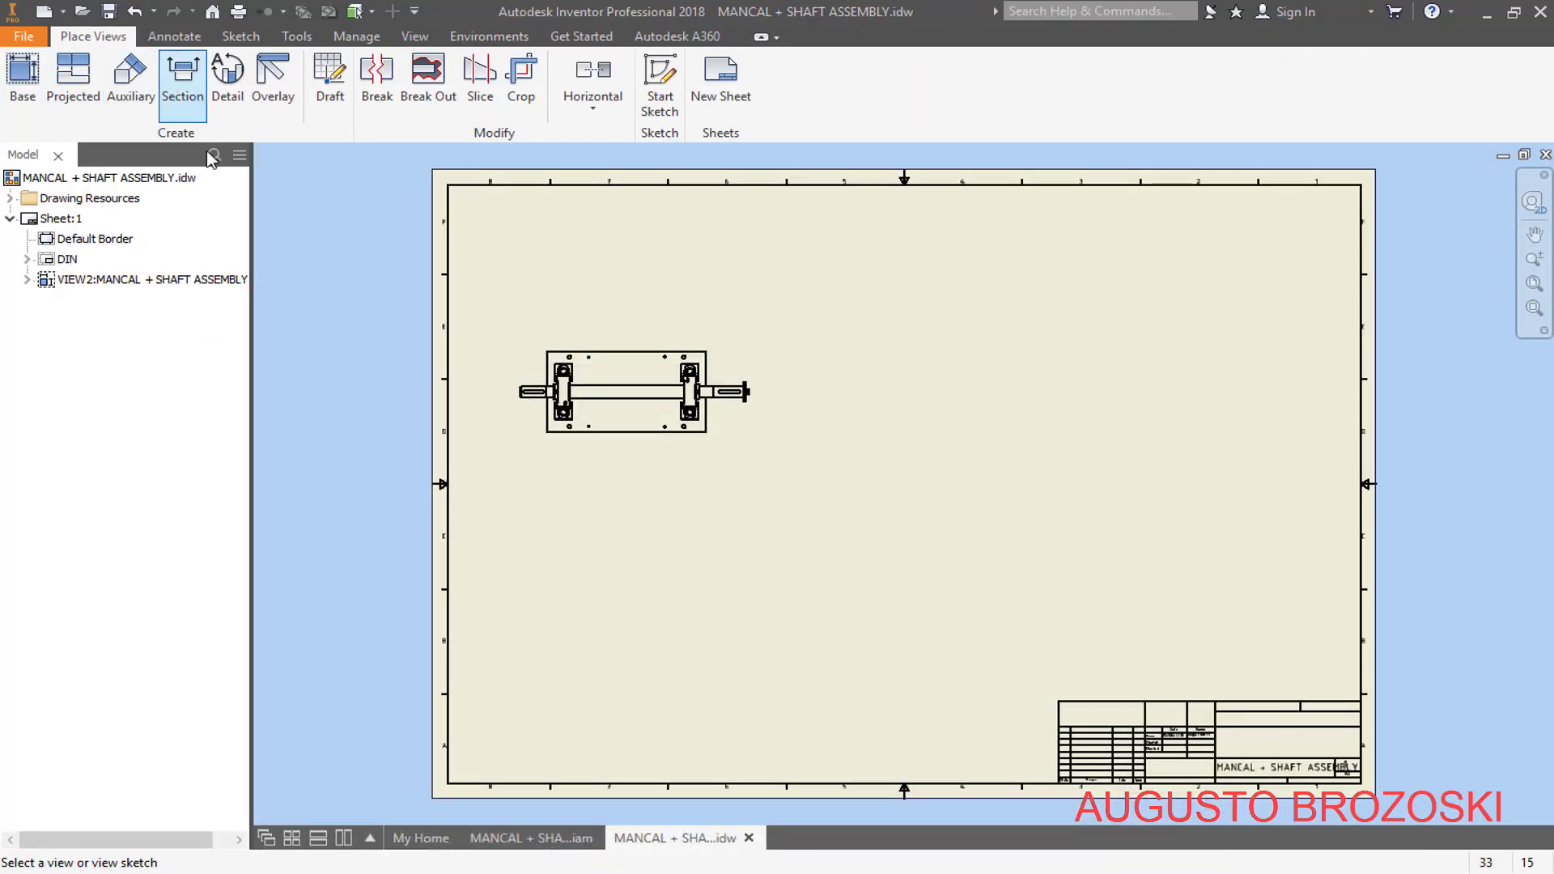
pyautogui.scroll(4, 485, 390)
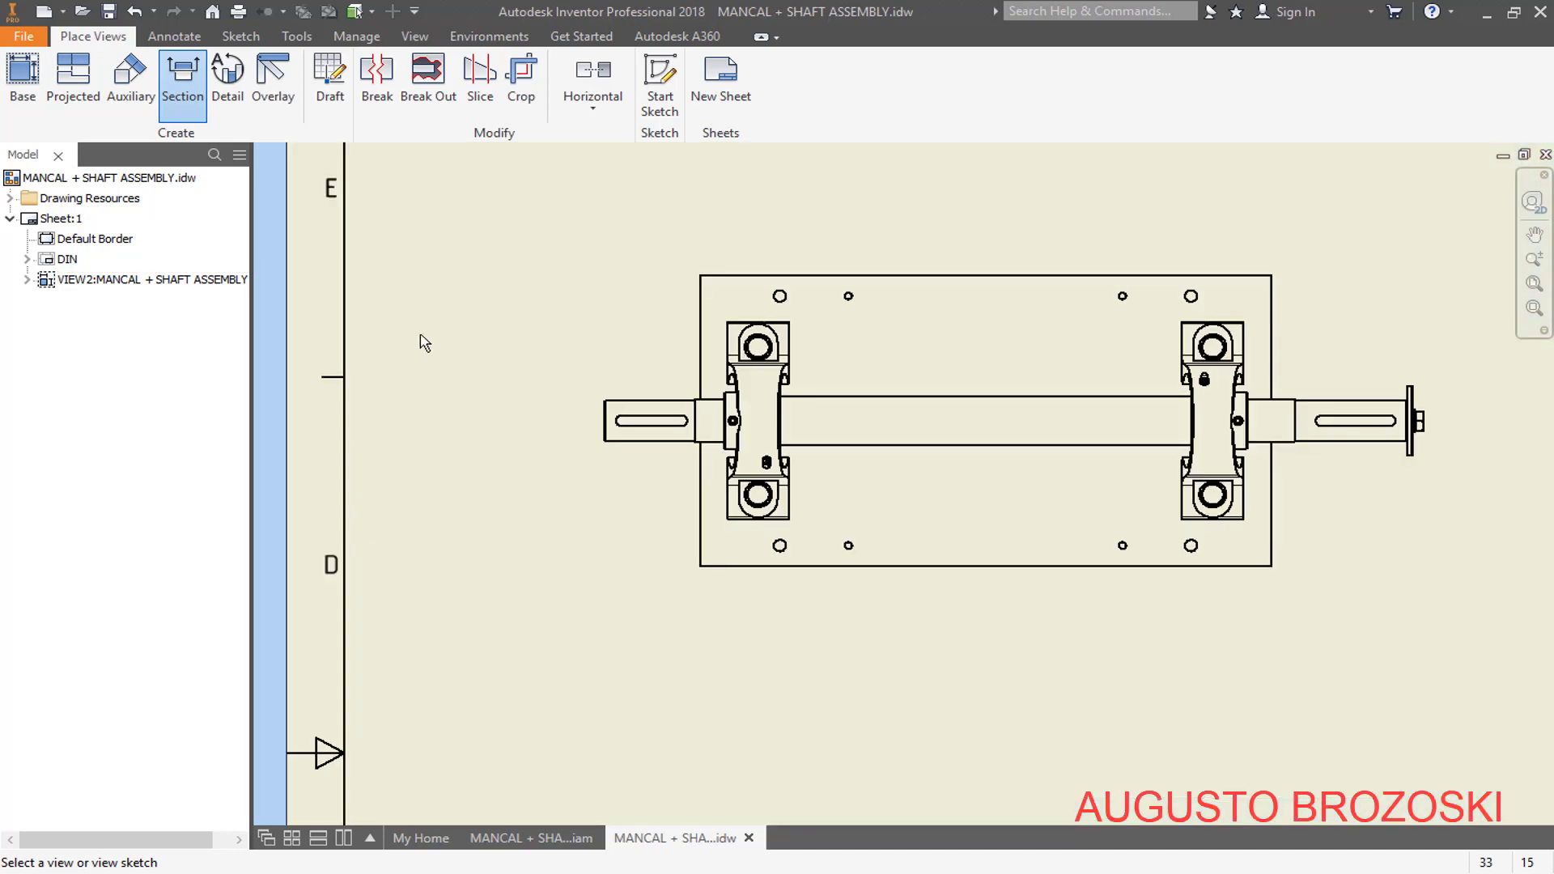
pyautogui.click(621, 326)
pyautogui.scroll(5, 576, 429)
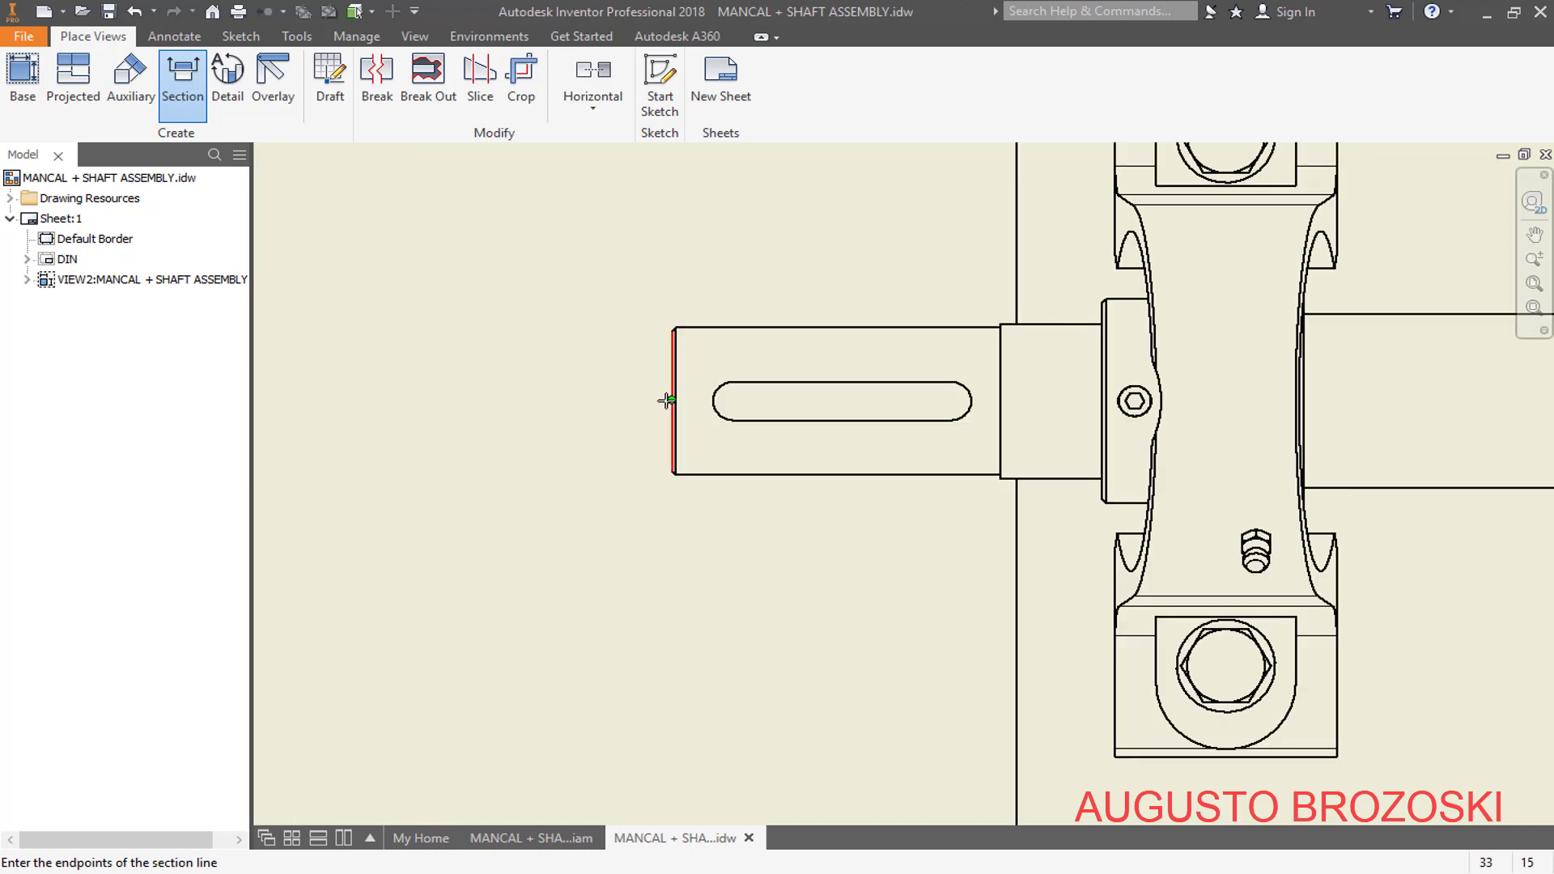
pyautogui.scroll(-4, 596, 407)
pyautogui.scroll(5, 791, 320)
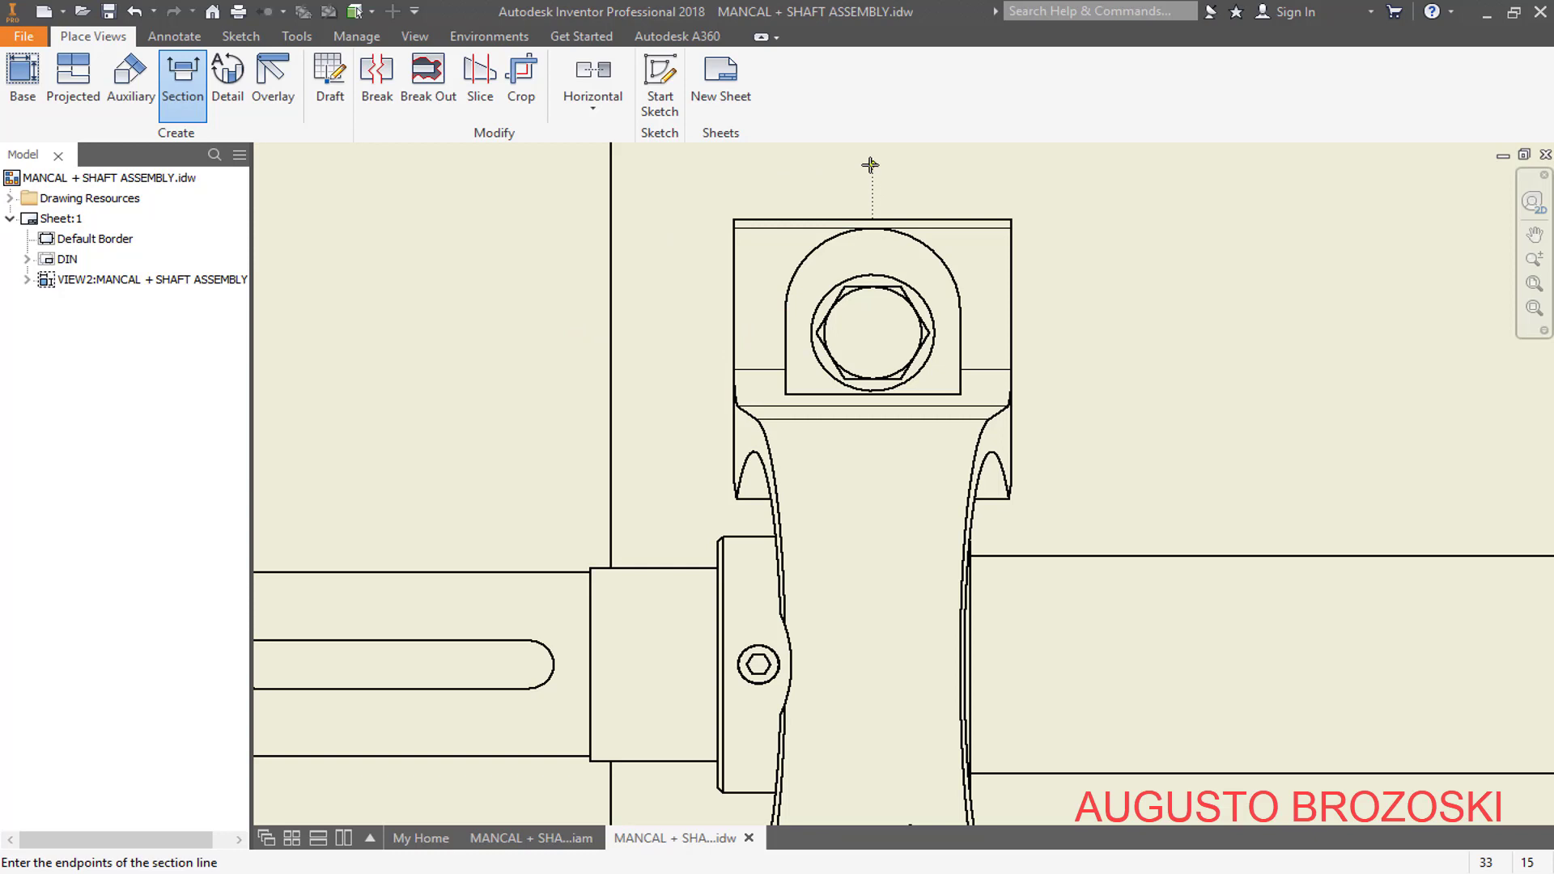
pyautogui.scroll(2, 888, 265)
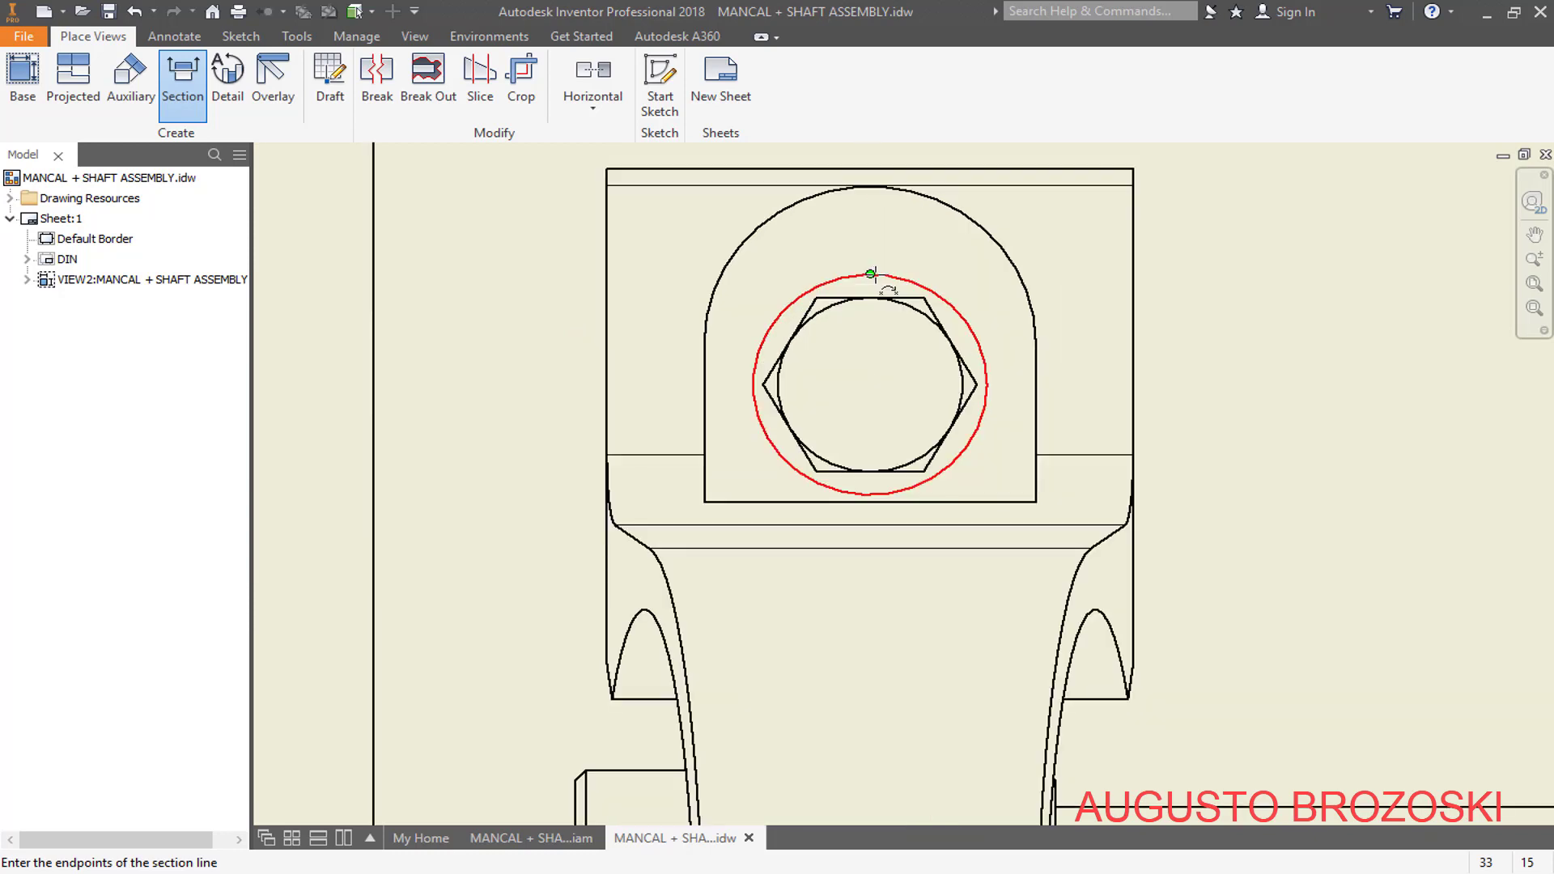
pyautogui.scroll(-8, 872, 283)
pyautogui.scroll(5, 871, 316)
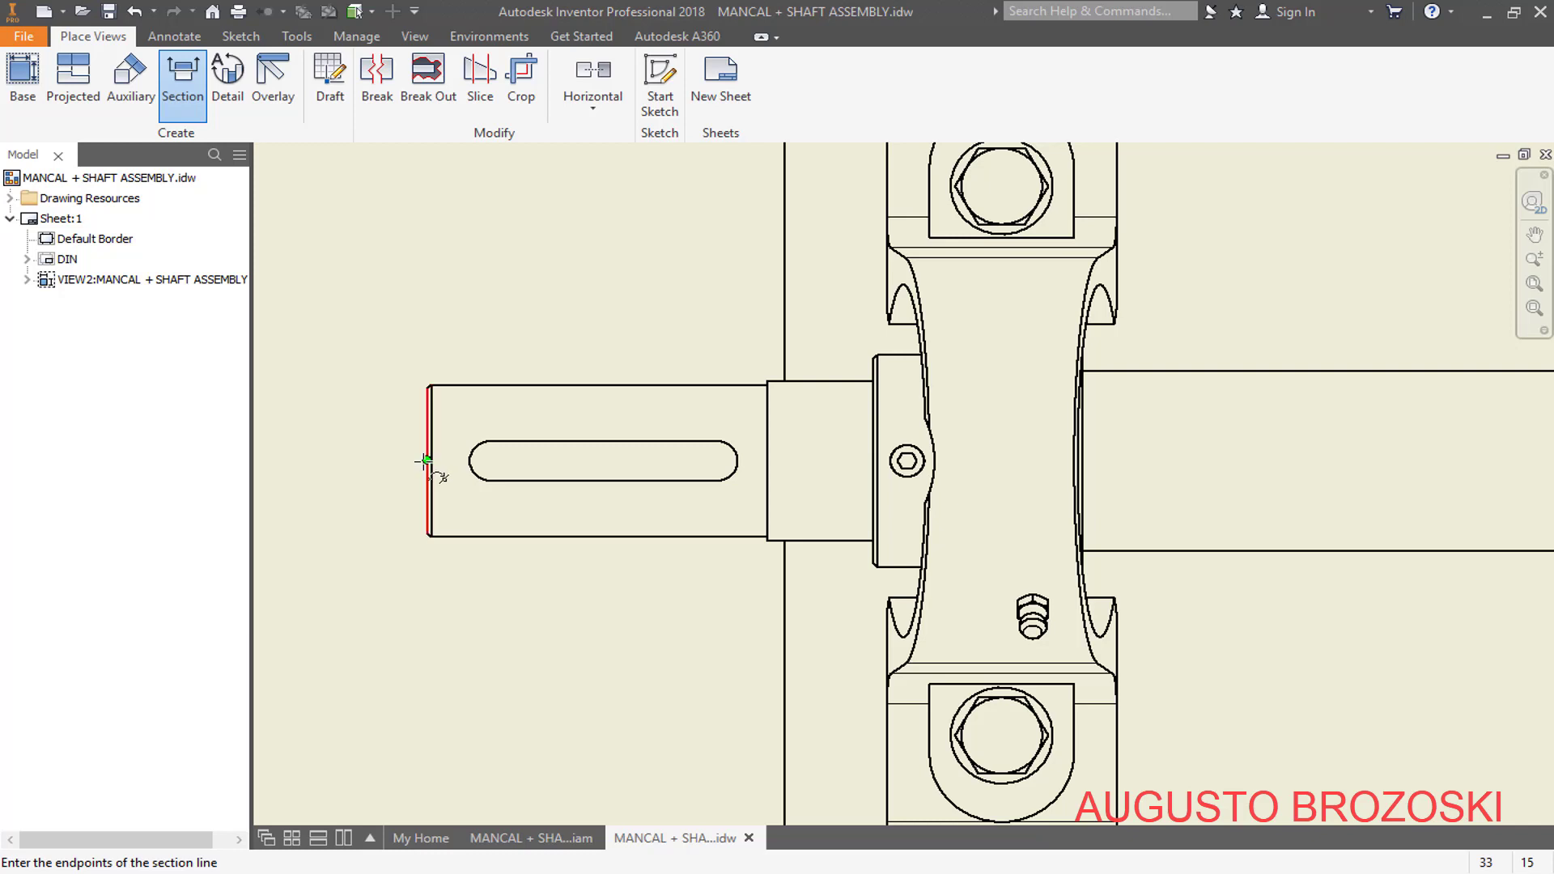
pyautogui.click(290, 461)
# - Extend the cutting line along the shaft axis past the bolted end and place the full-depth 1:5 section view above the base view
pyautogui.scroll(-4, 405, 470)
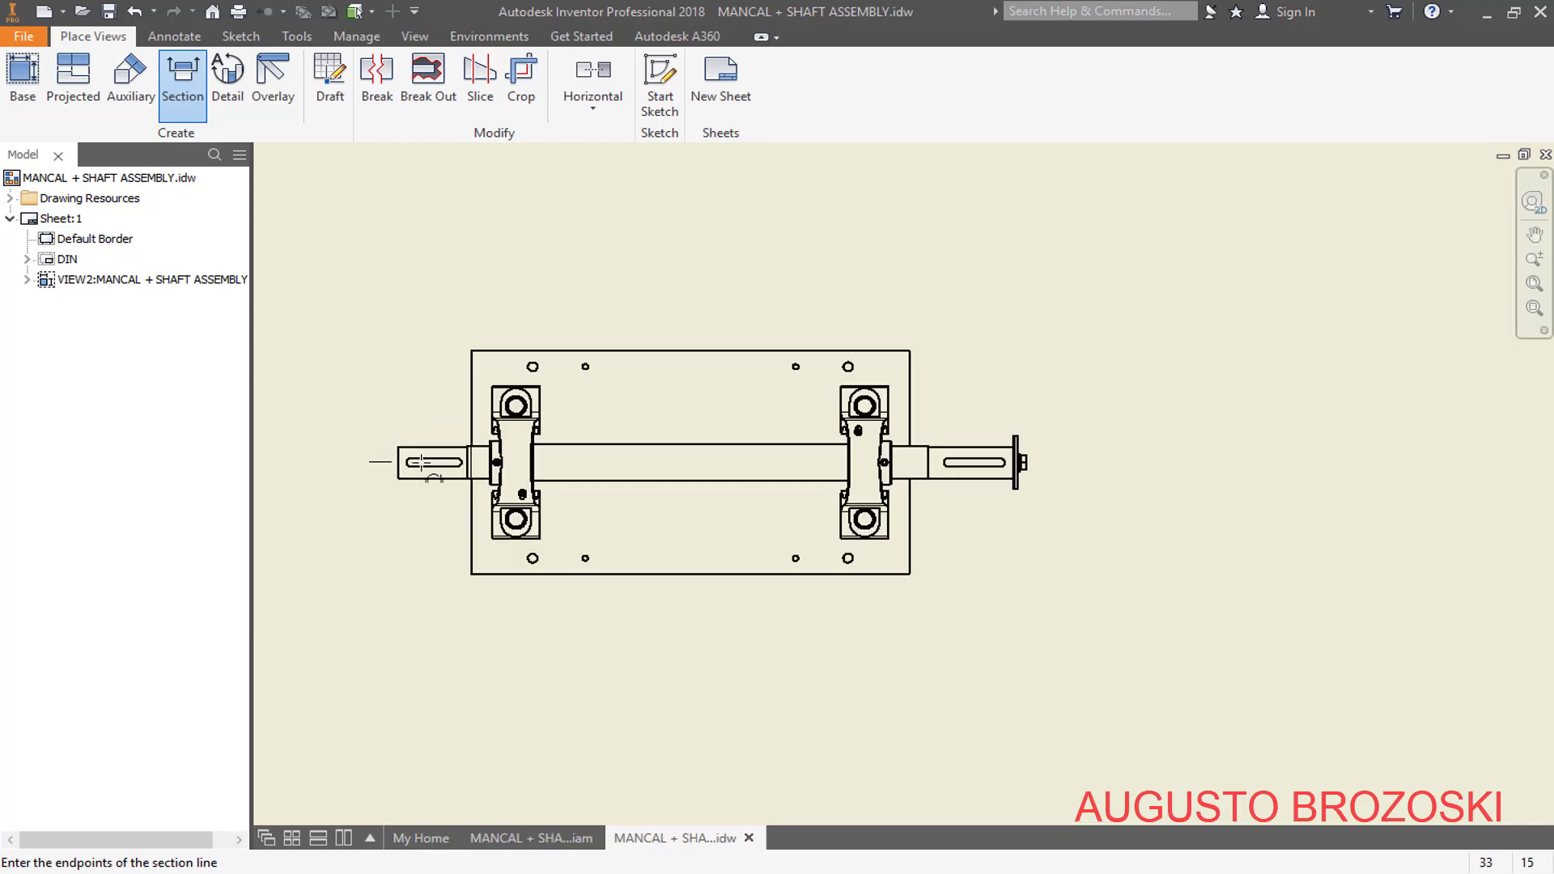
pyautogui.scroll(5, 1050, 463)
pyautogui.click(1050, 463)
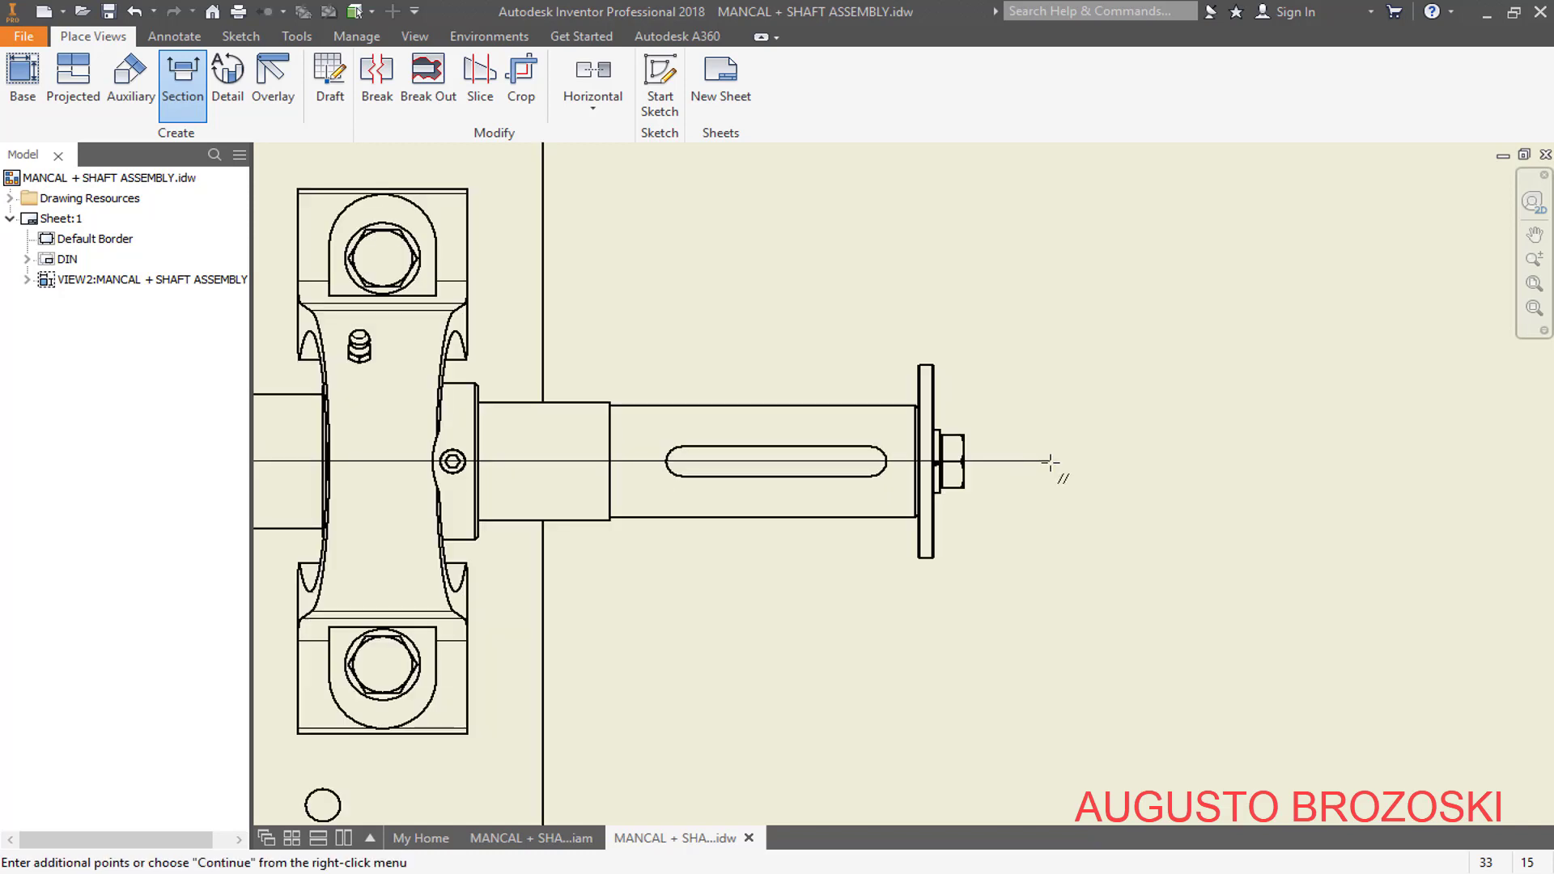
pyautogui.scroll(-5, 1050, 464)
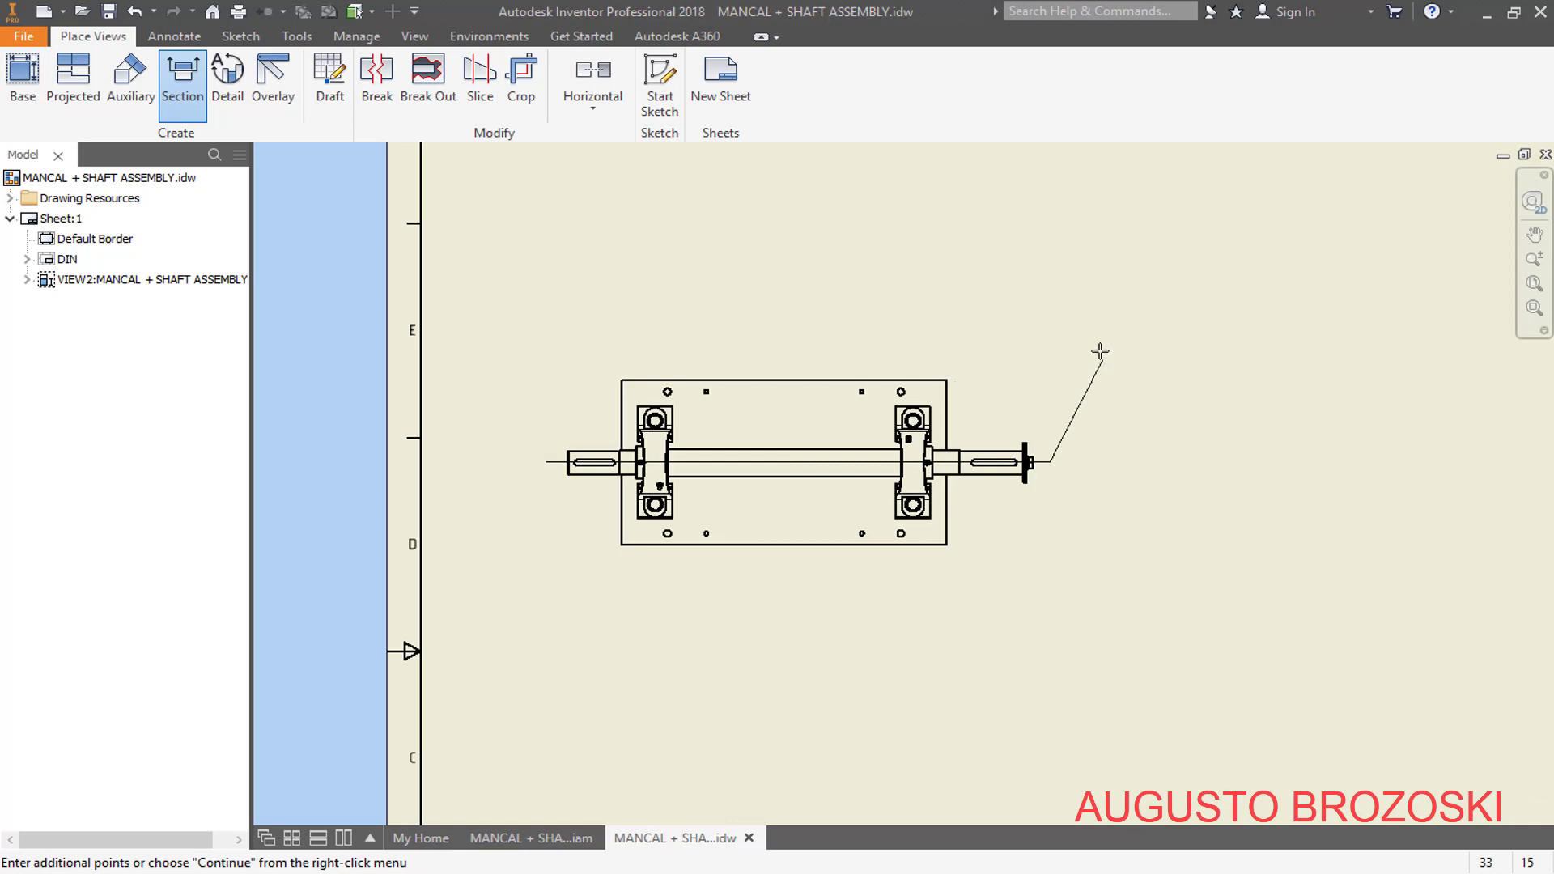
pyautogui.rightClick(1100, 329)
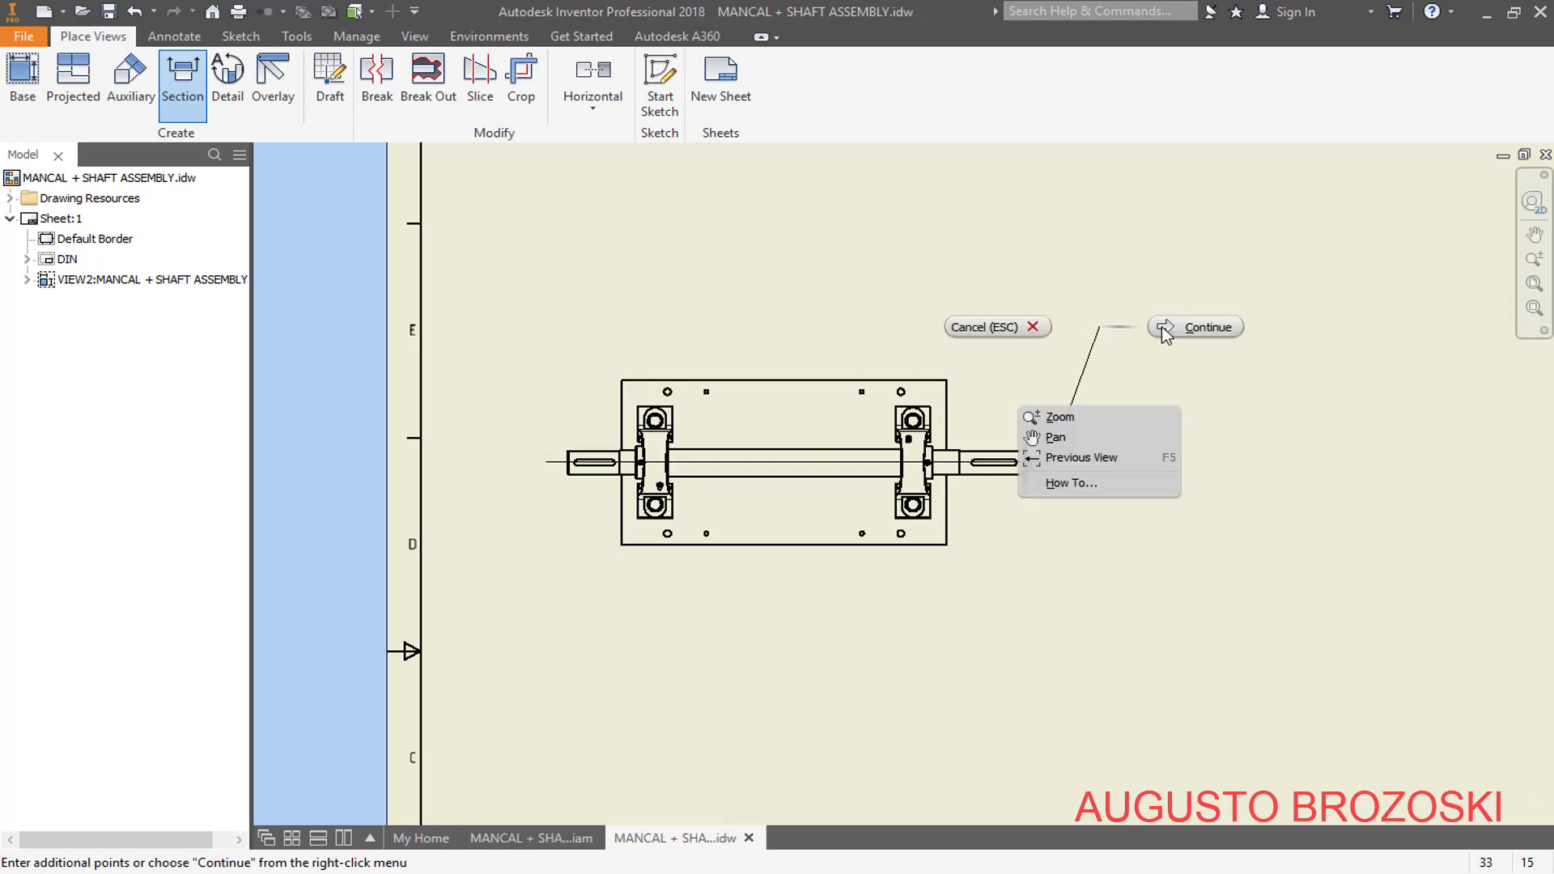
pyautogui.click(1195, 329)
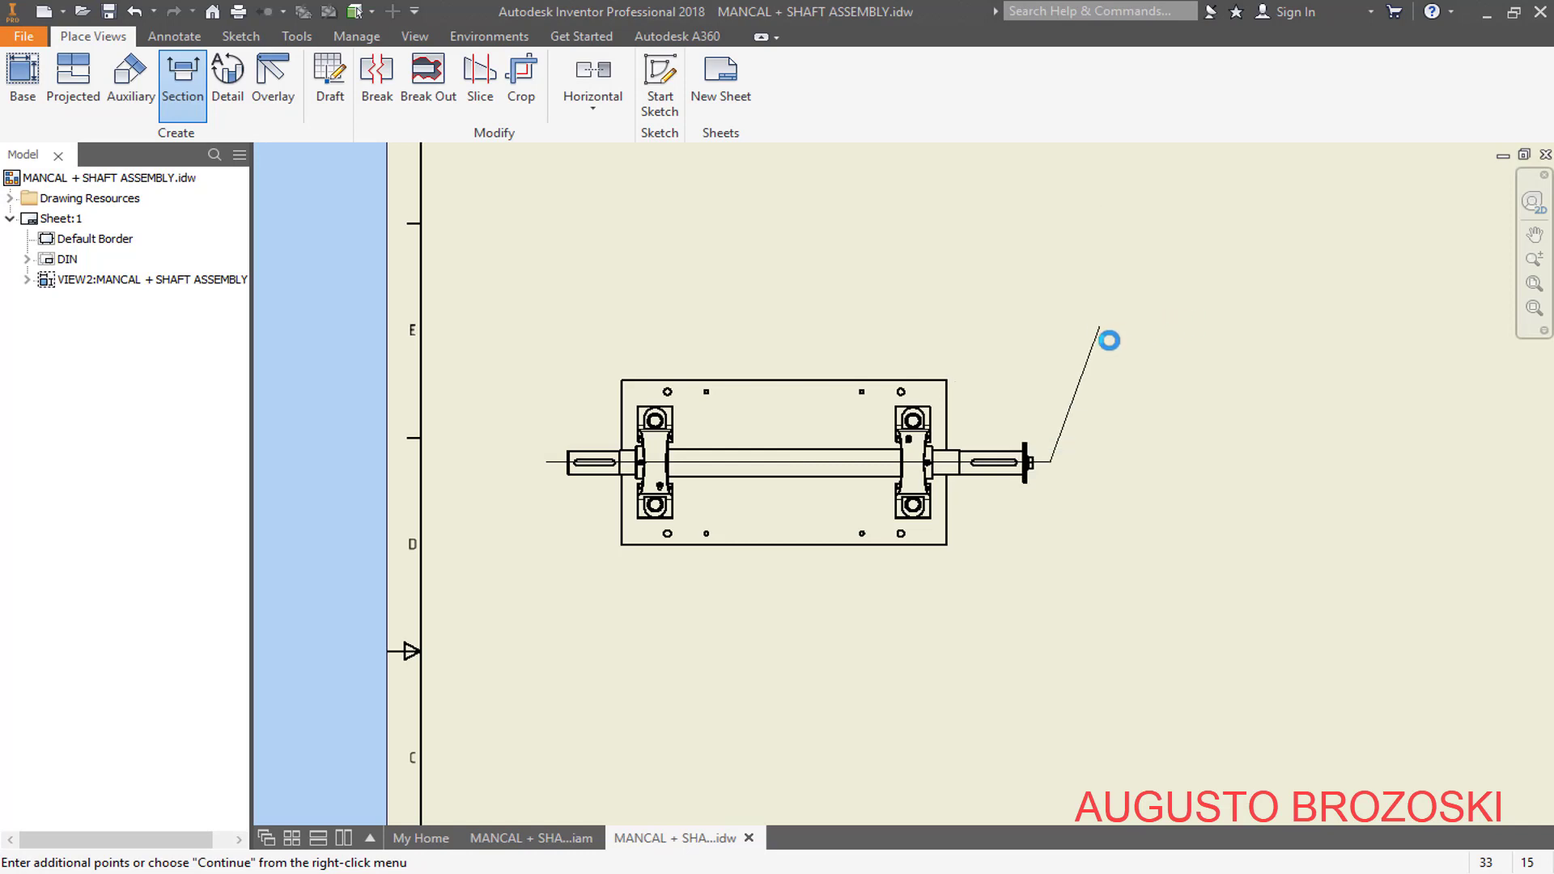
pyautogui.scroll(-2, 939, 372)
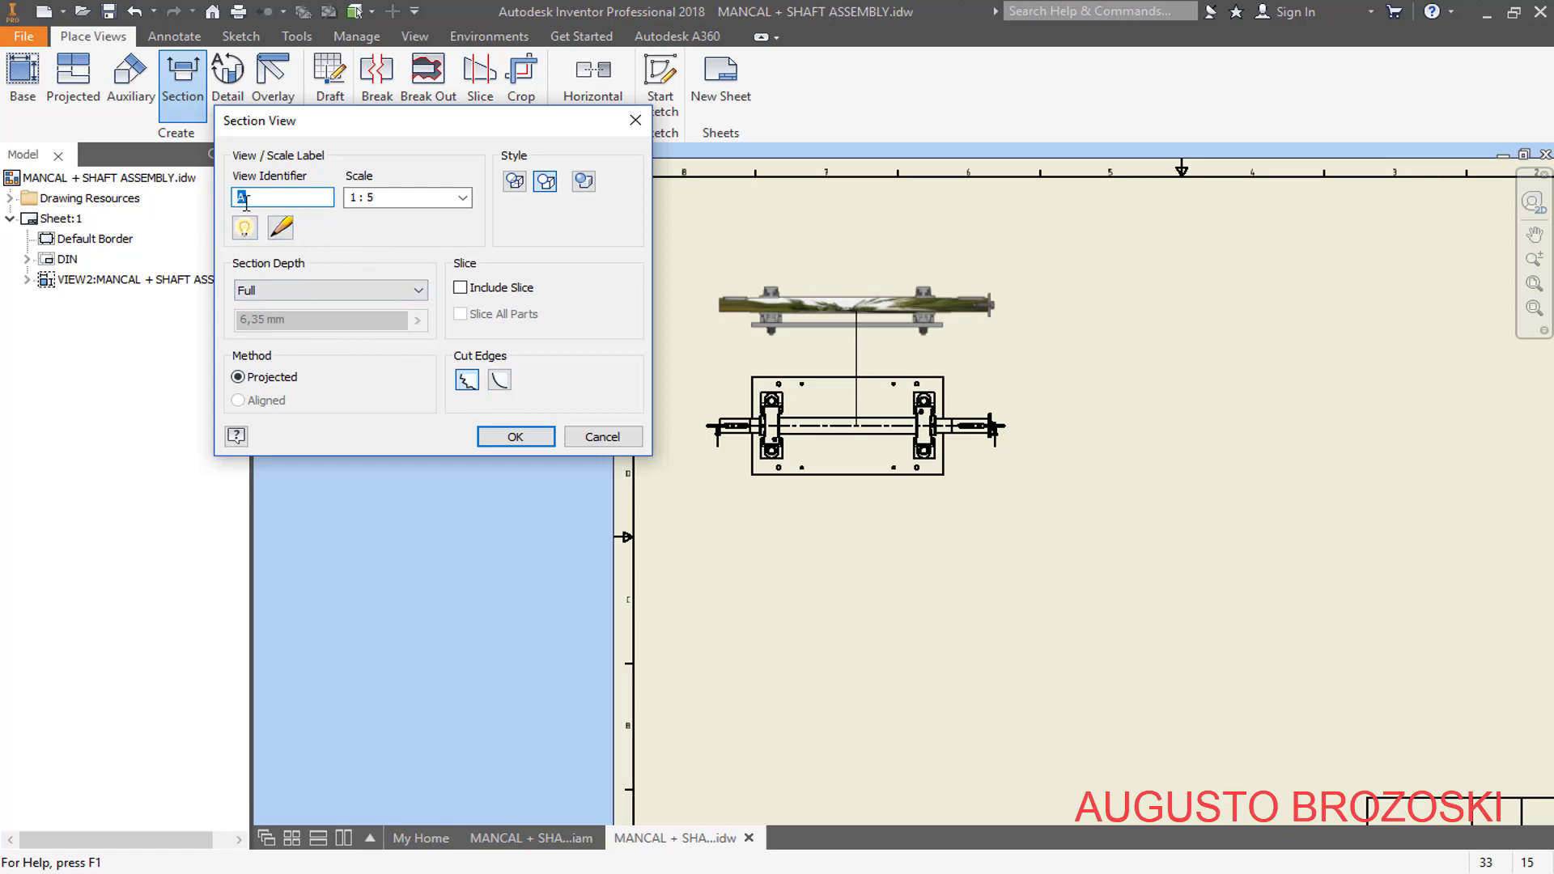
pyautogui.click(857, 285)
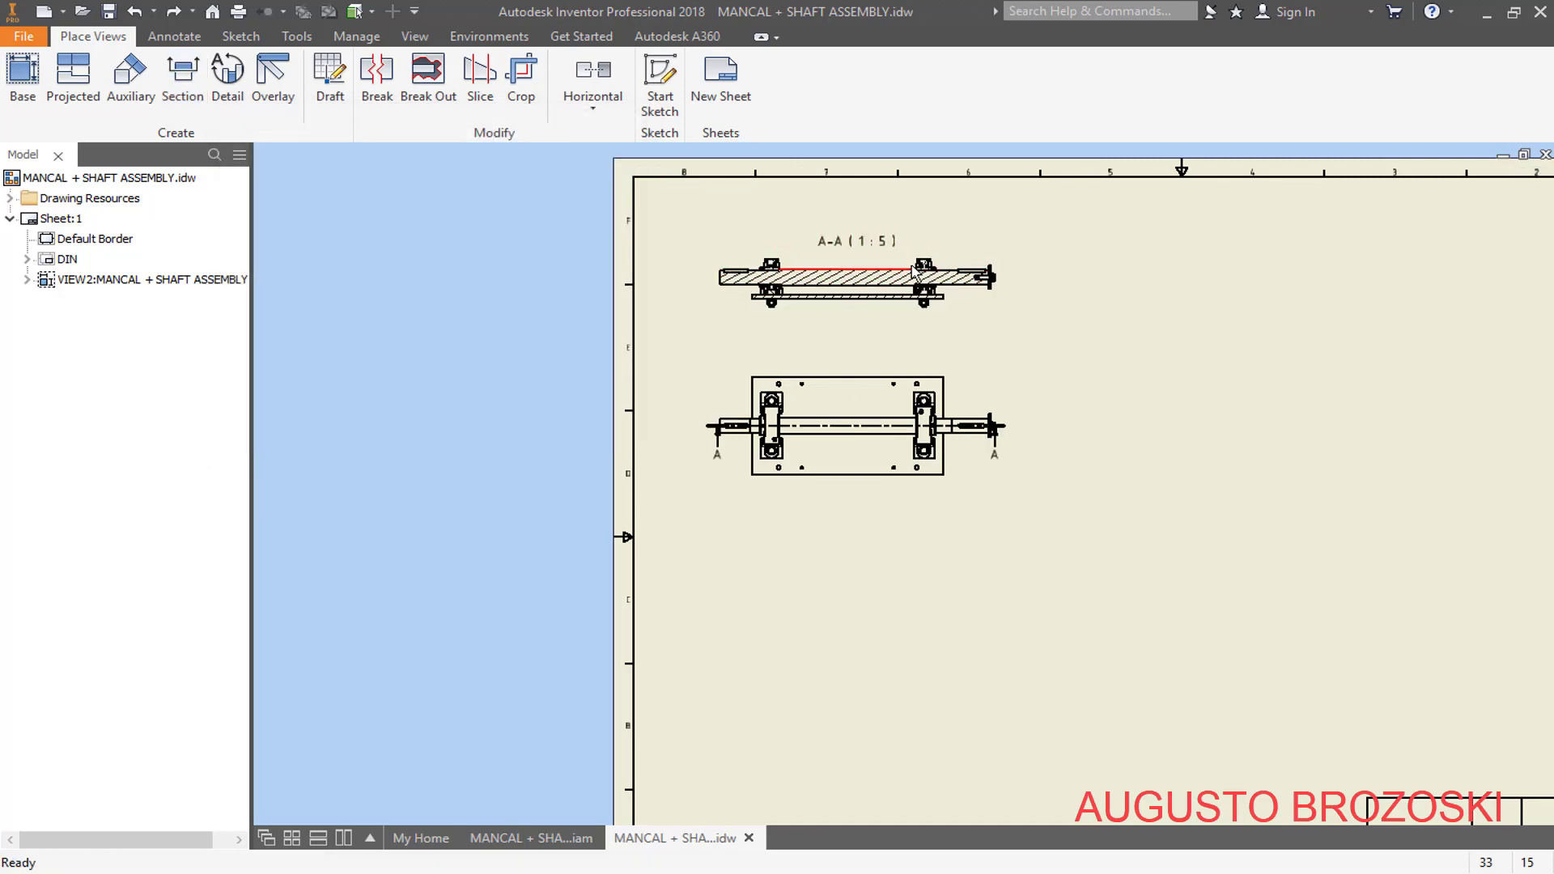
# - Edit the shaft's hatching in the section view, choosing the ANSI 32 pattern and a 45 degree angle
pyautogui.scroll(3, 913, 271)
pyautogui.scroll(3, 913, 271)
pyautogui.scroll(-3, 894, 265)
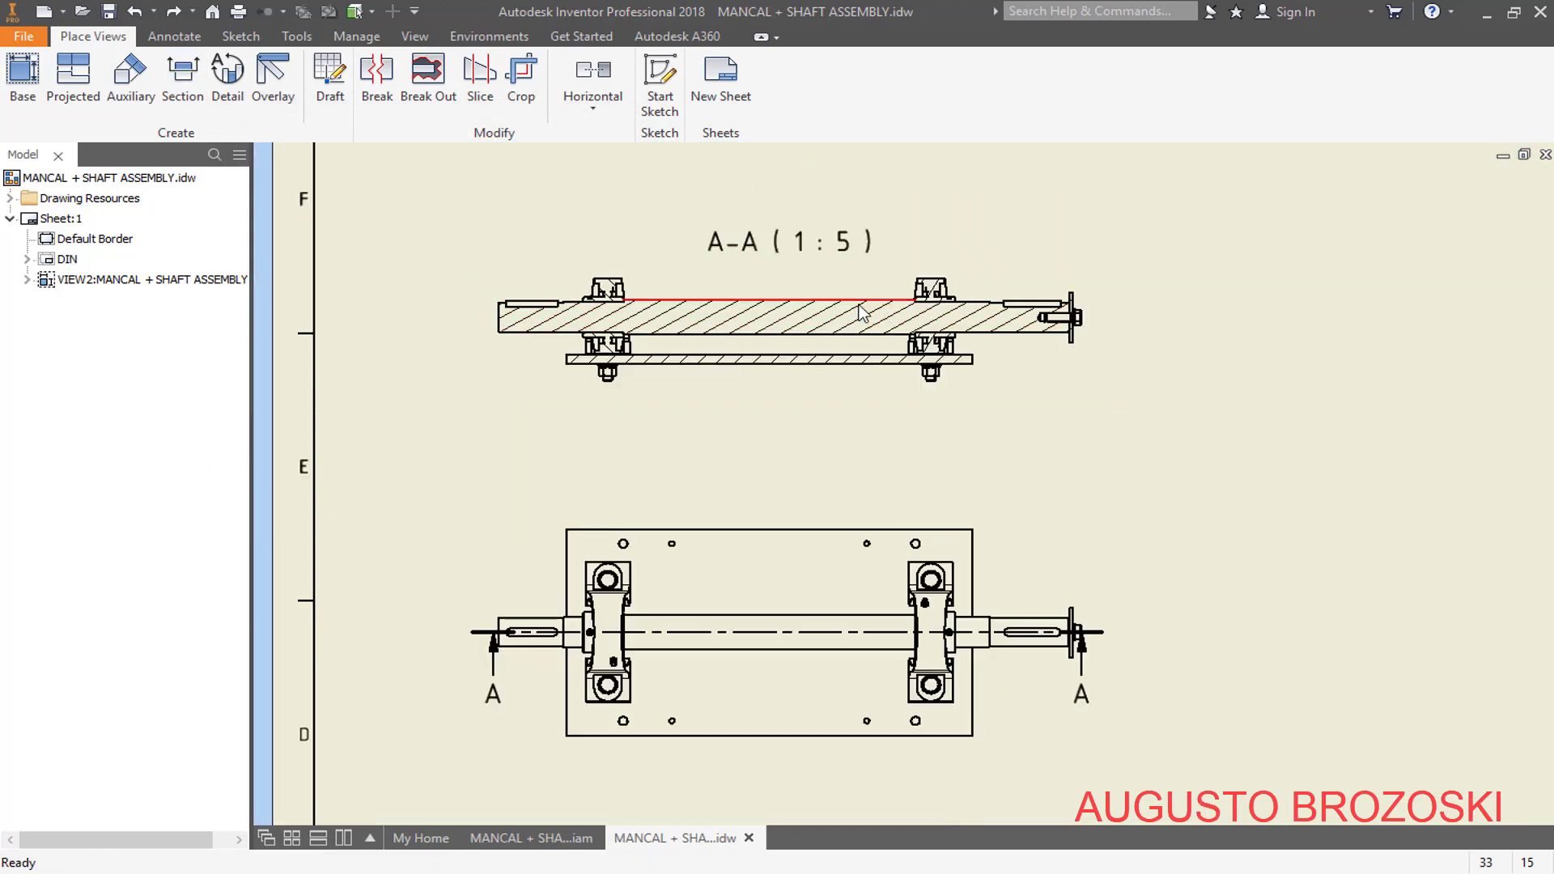
pyautogui.scroll(1, 863, 313)
pyautogui.scroll(2, 862, 309)
pyautogui.scroll(-1, 808, 333)
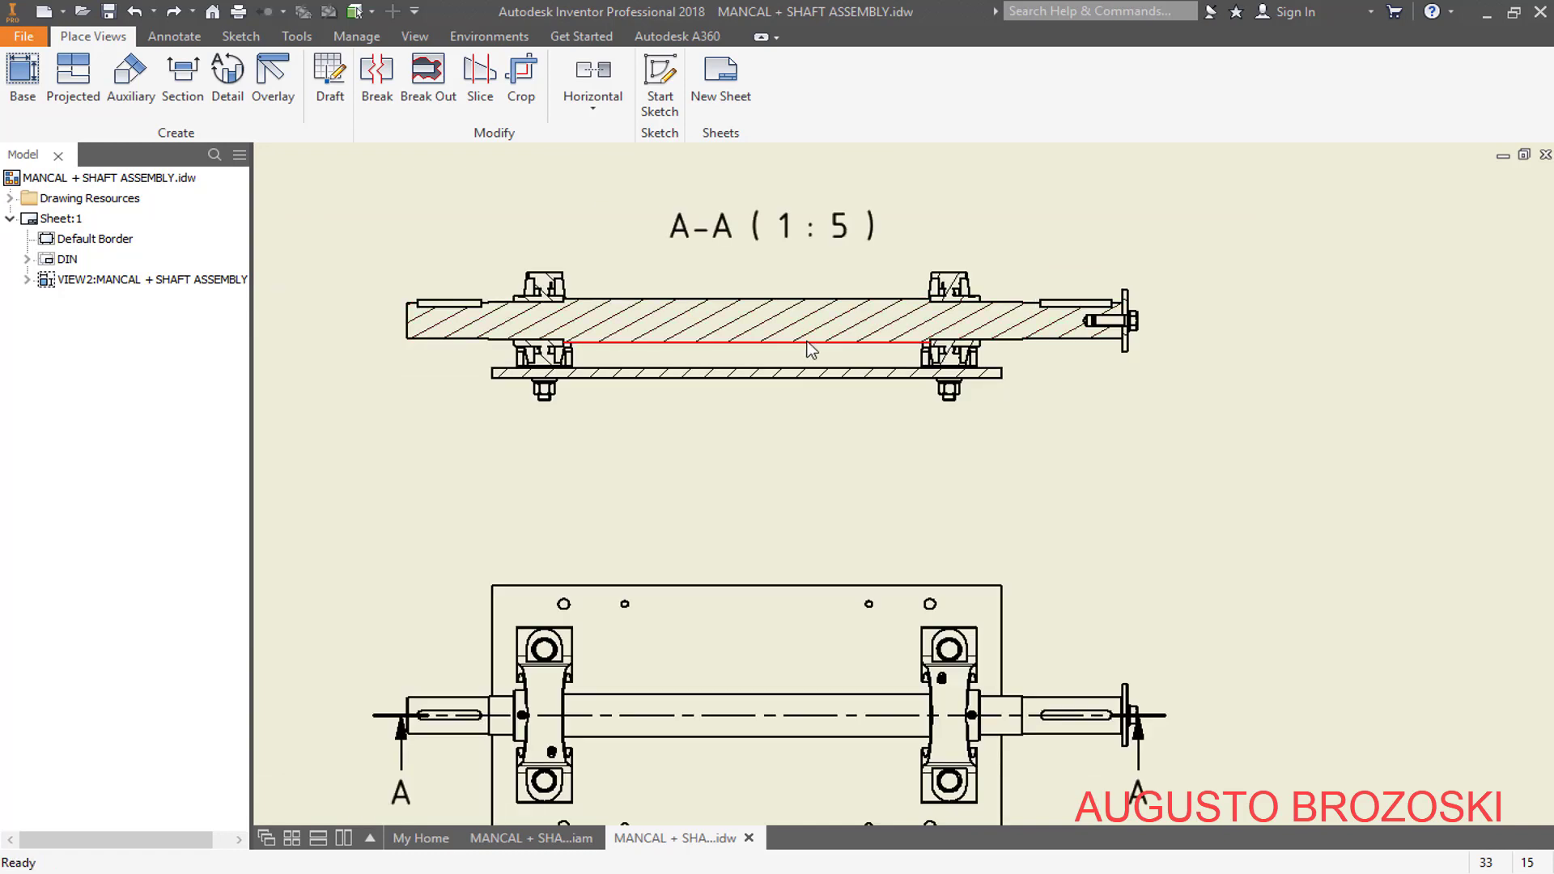
pyautogui.scroll(-2, 822, 363)
pyautogui.moveTo(830, 437); pyautogui.dragTo(801, 368, button='middle')
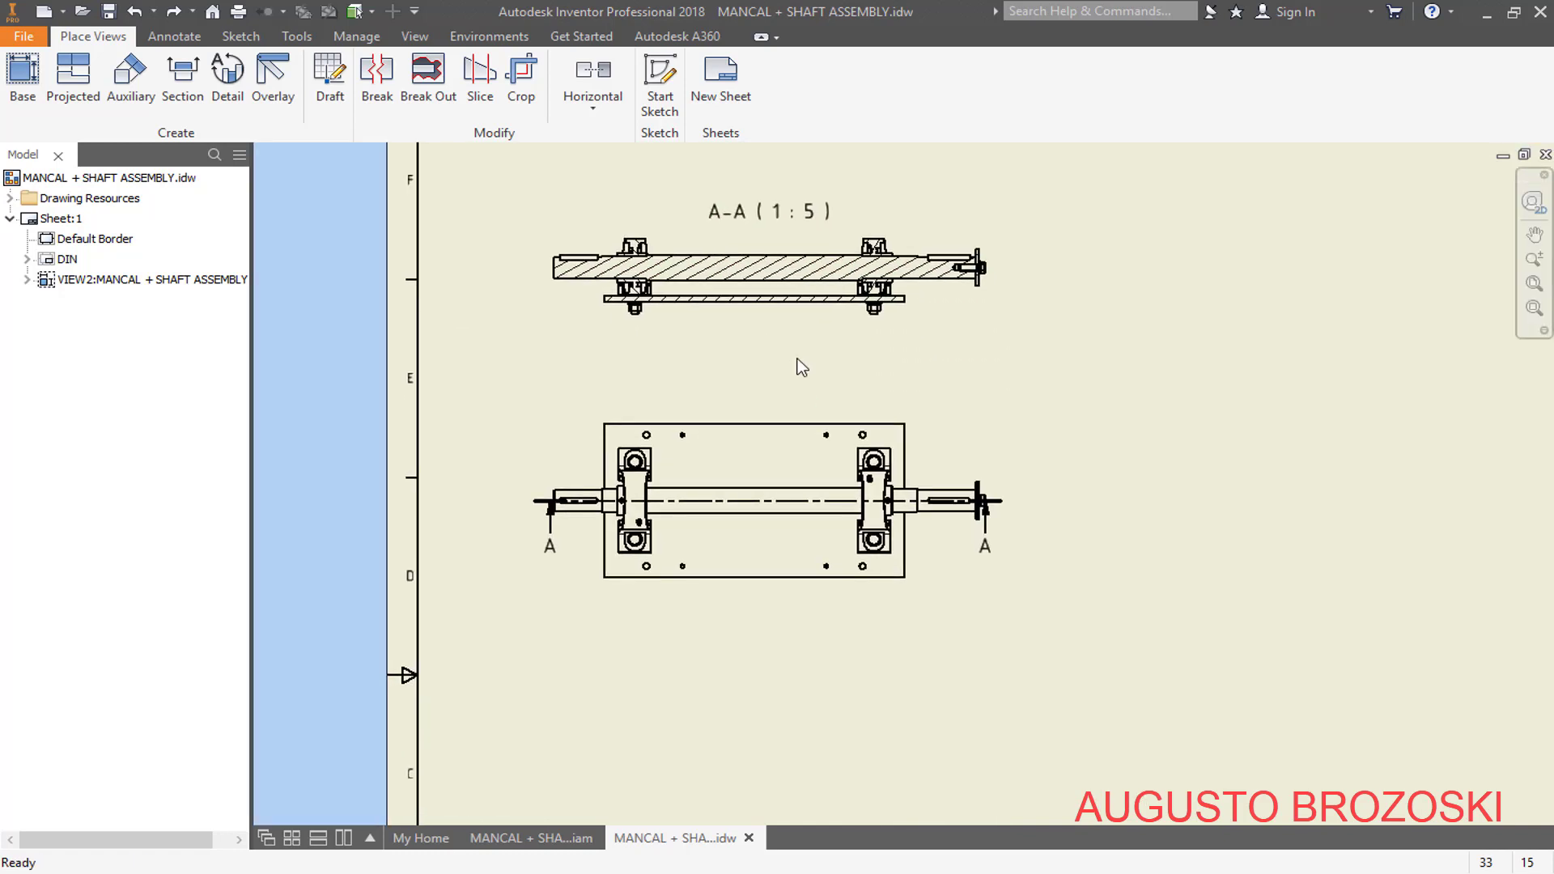
pyautogui.rightClick(729, 273)
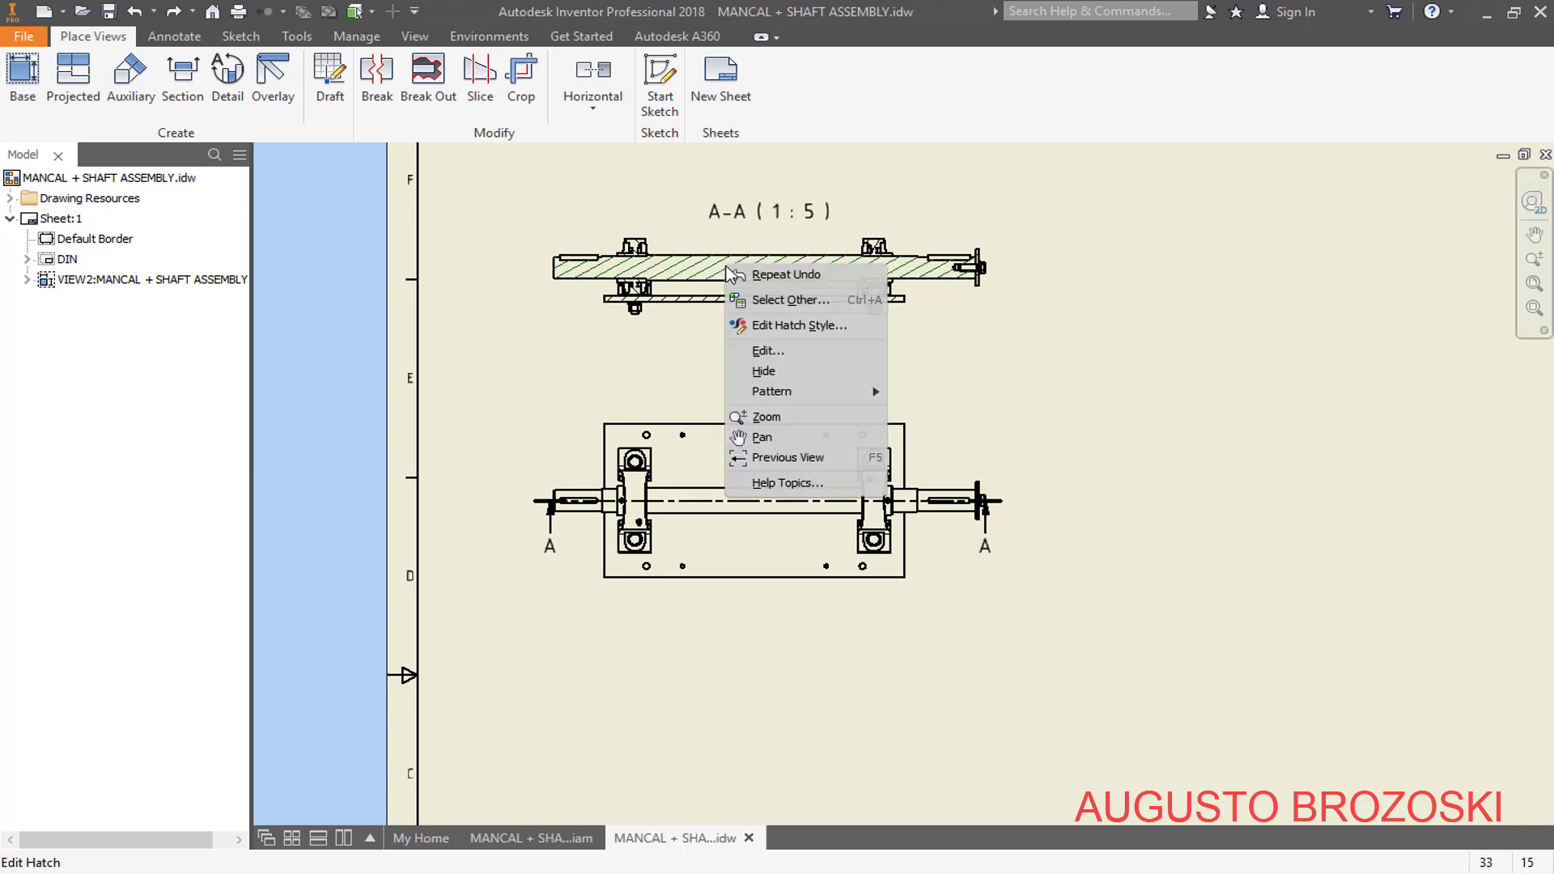
pyautogui.click(764, 353)
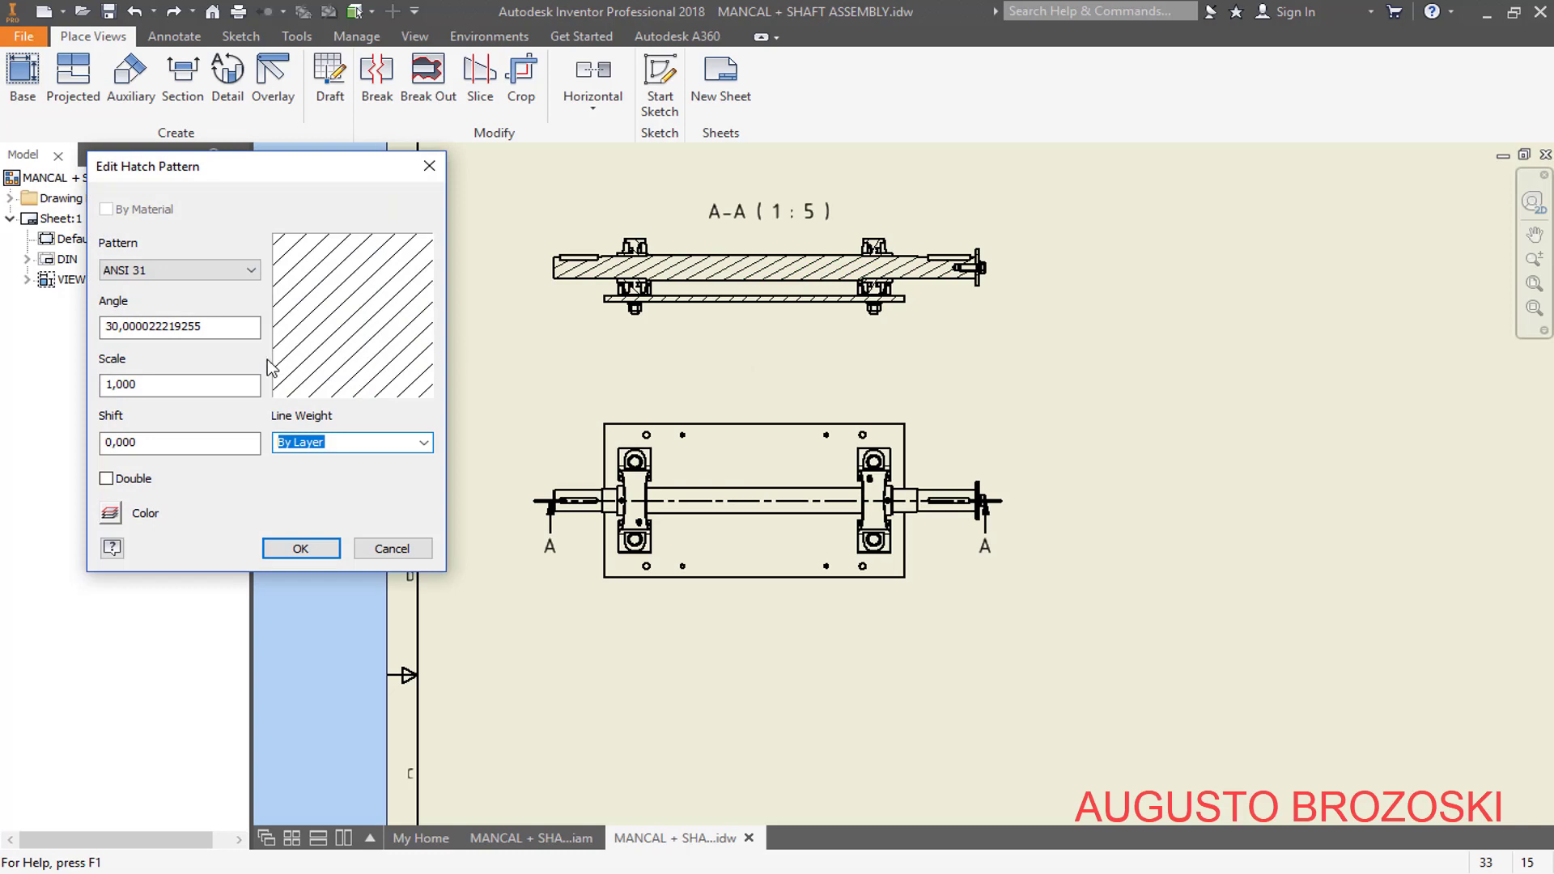
pyautogui.click(212, 269)
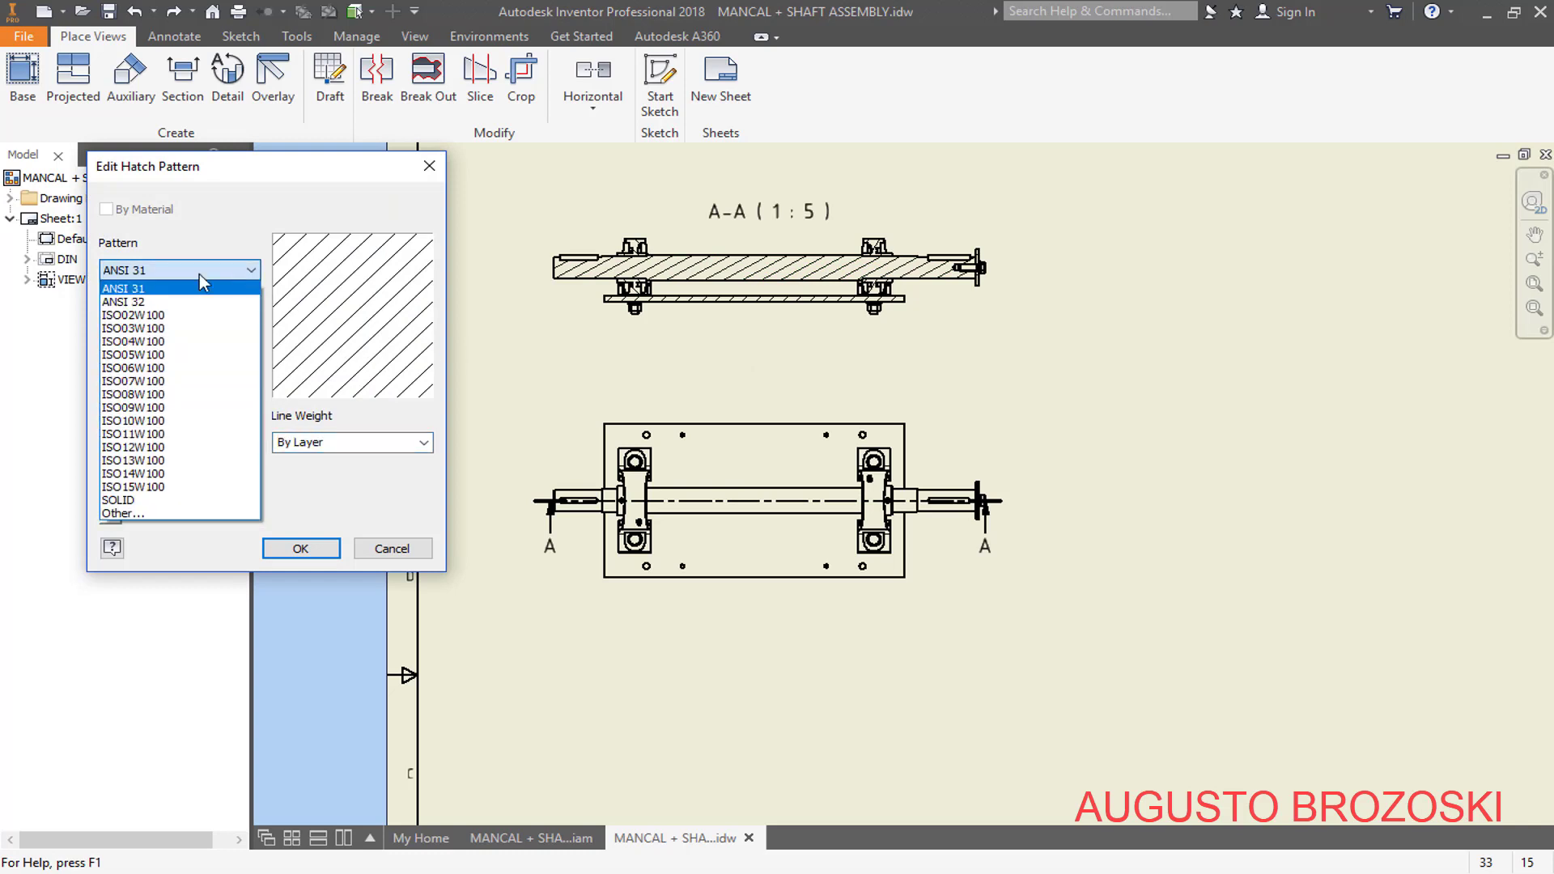
pyautogui.click(159, 302)
pyautogui.moveTo(214, 327); pyautogui.dragTo(29, 332)
pyautogui.write('45')
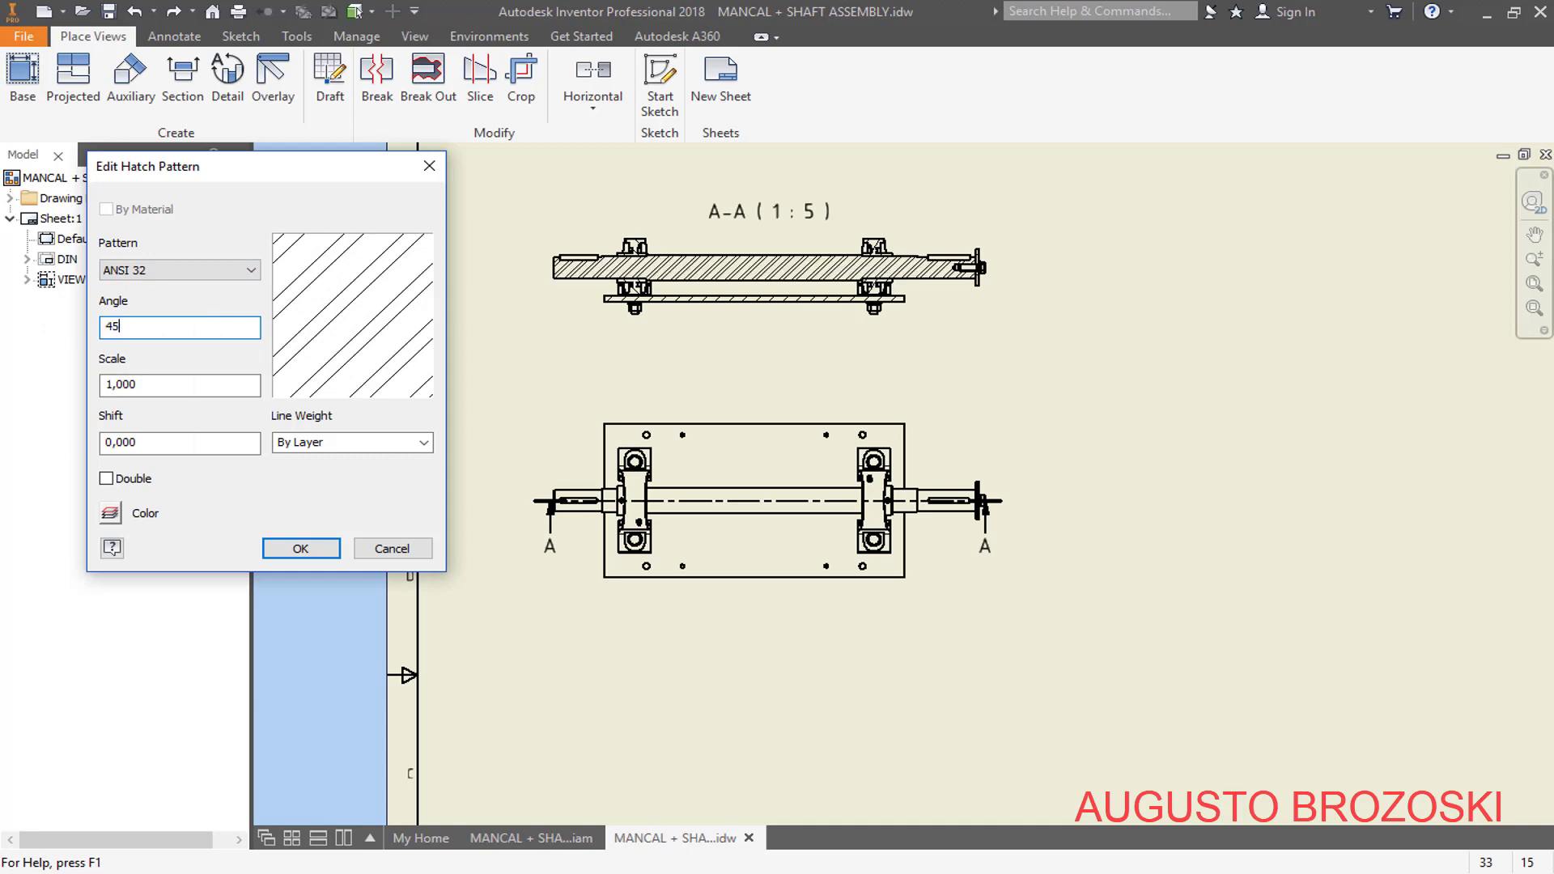
# - Set the shaft hatch scale to 1,5 and apply the pattern changes to the section view
pyautogui.click(118, 384)
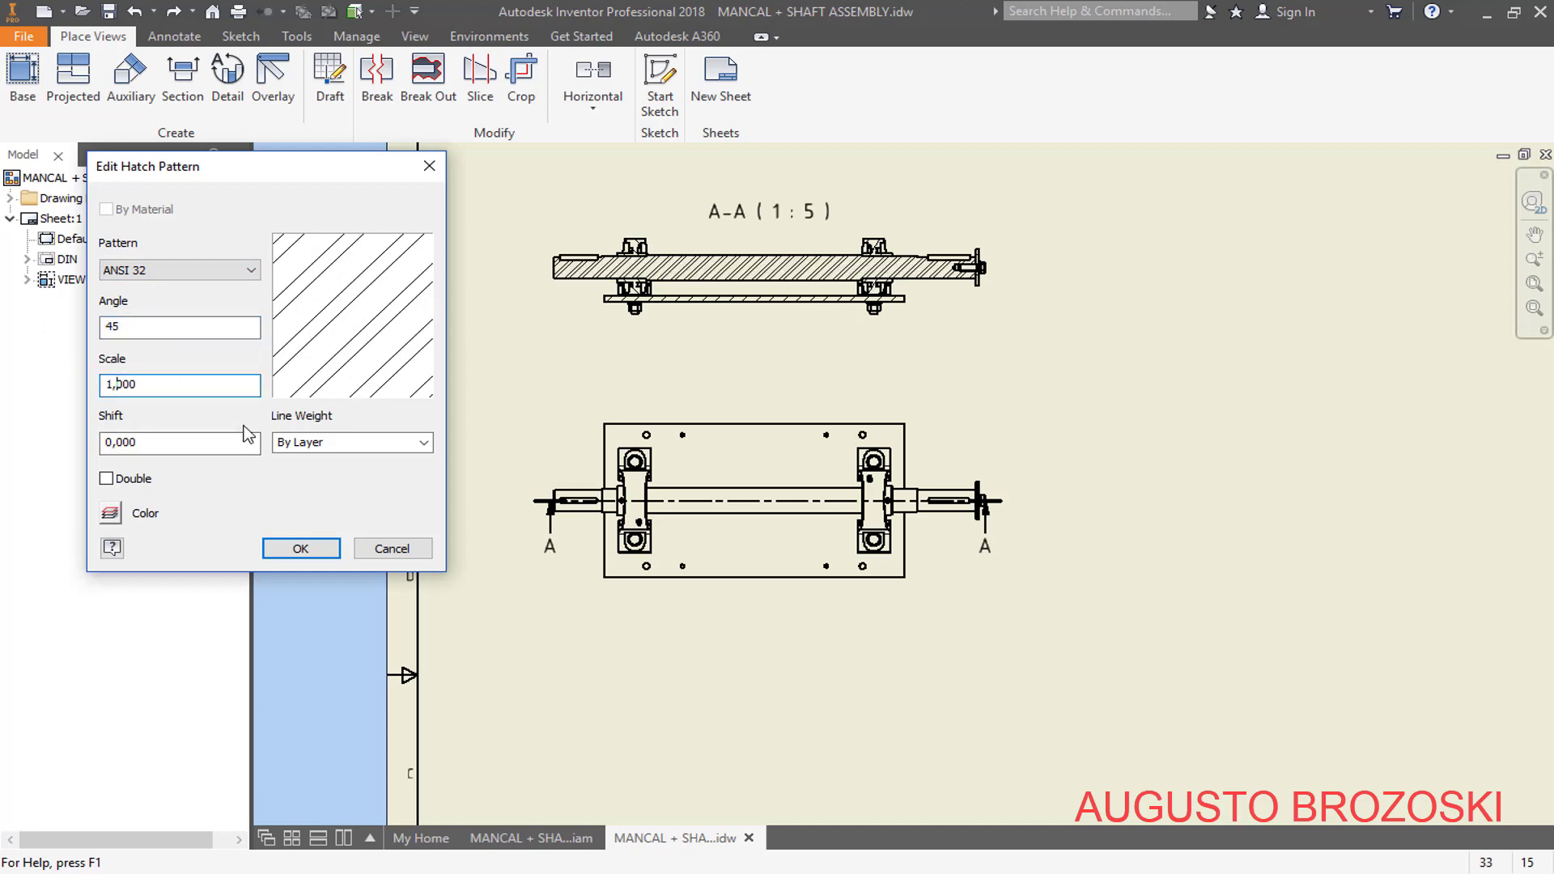
pyautogui.write('5')
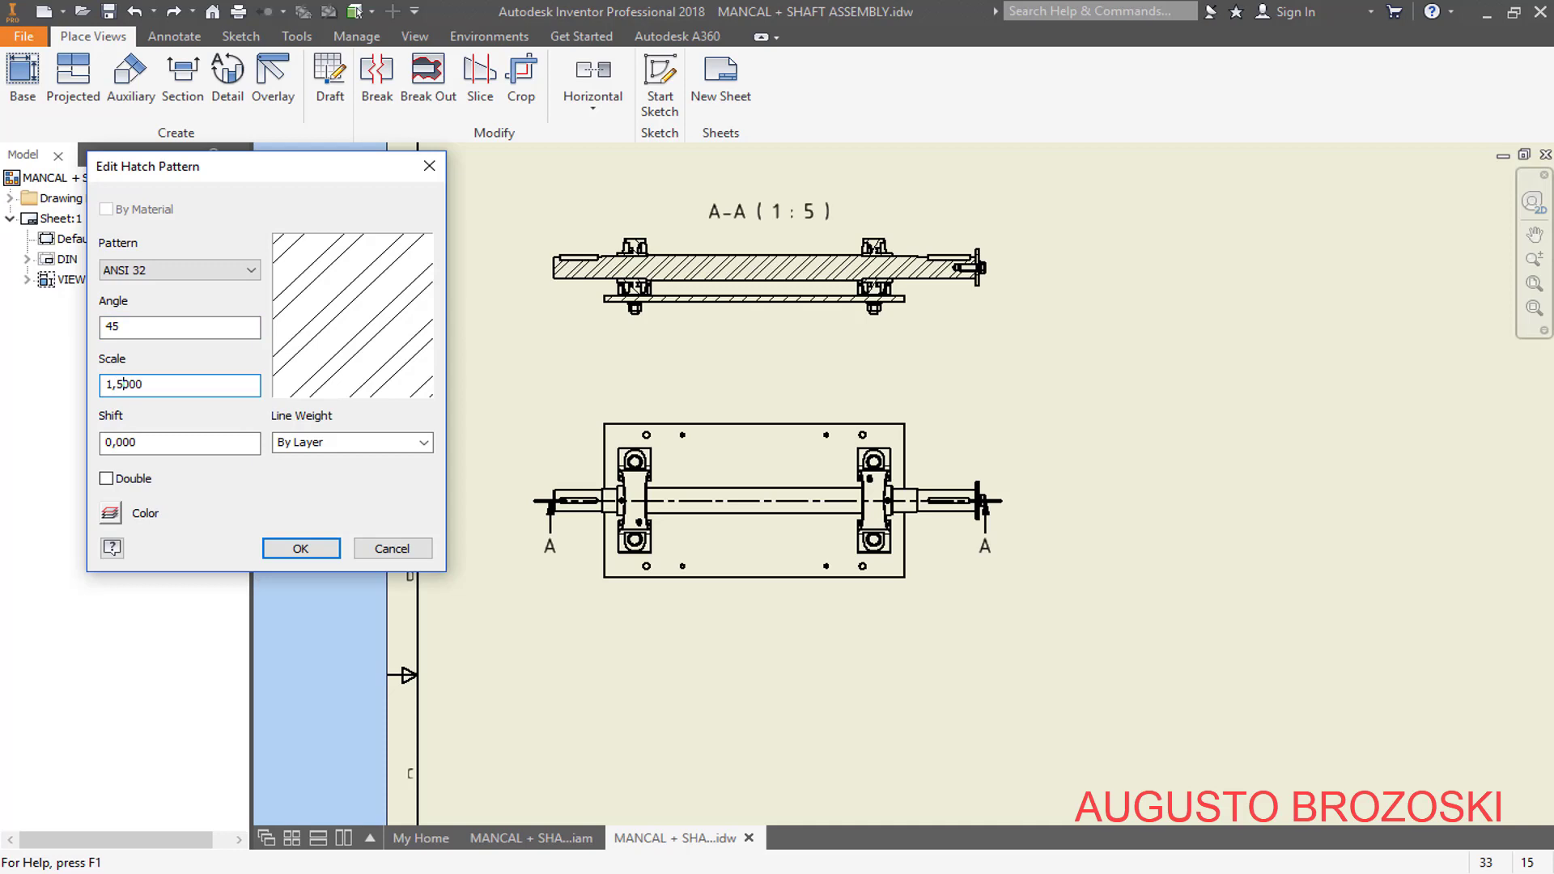
pyautogui.click(299, 549)
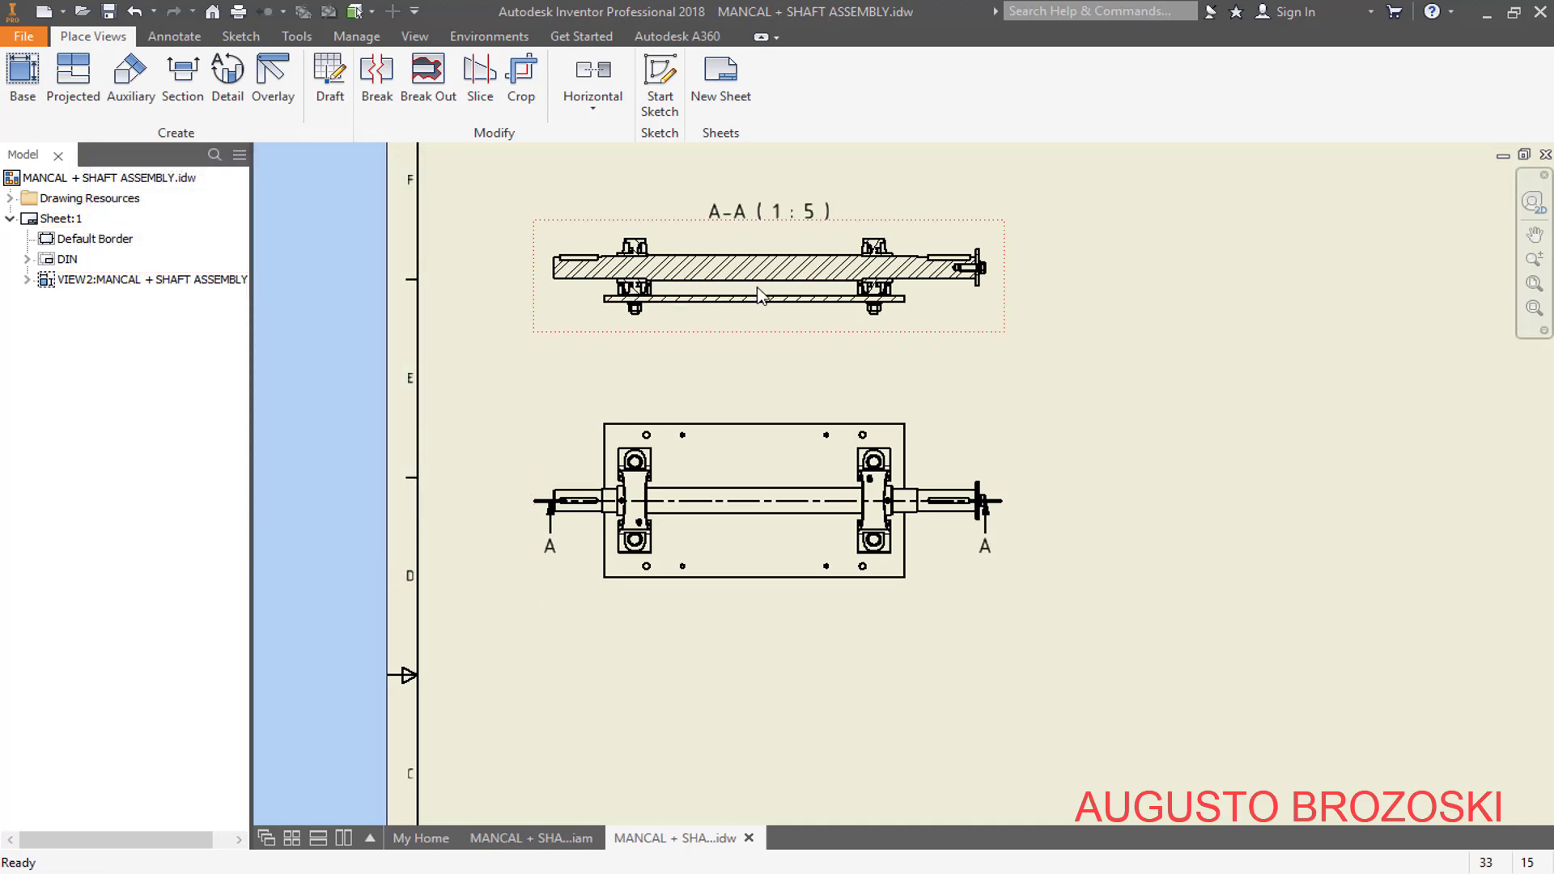
pyautogui.scroll(3, 731, 269)
pyautogui.scroll(3, 567, 275)
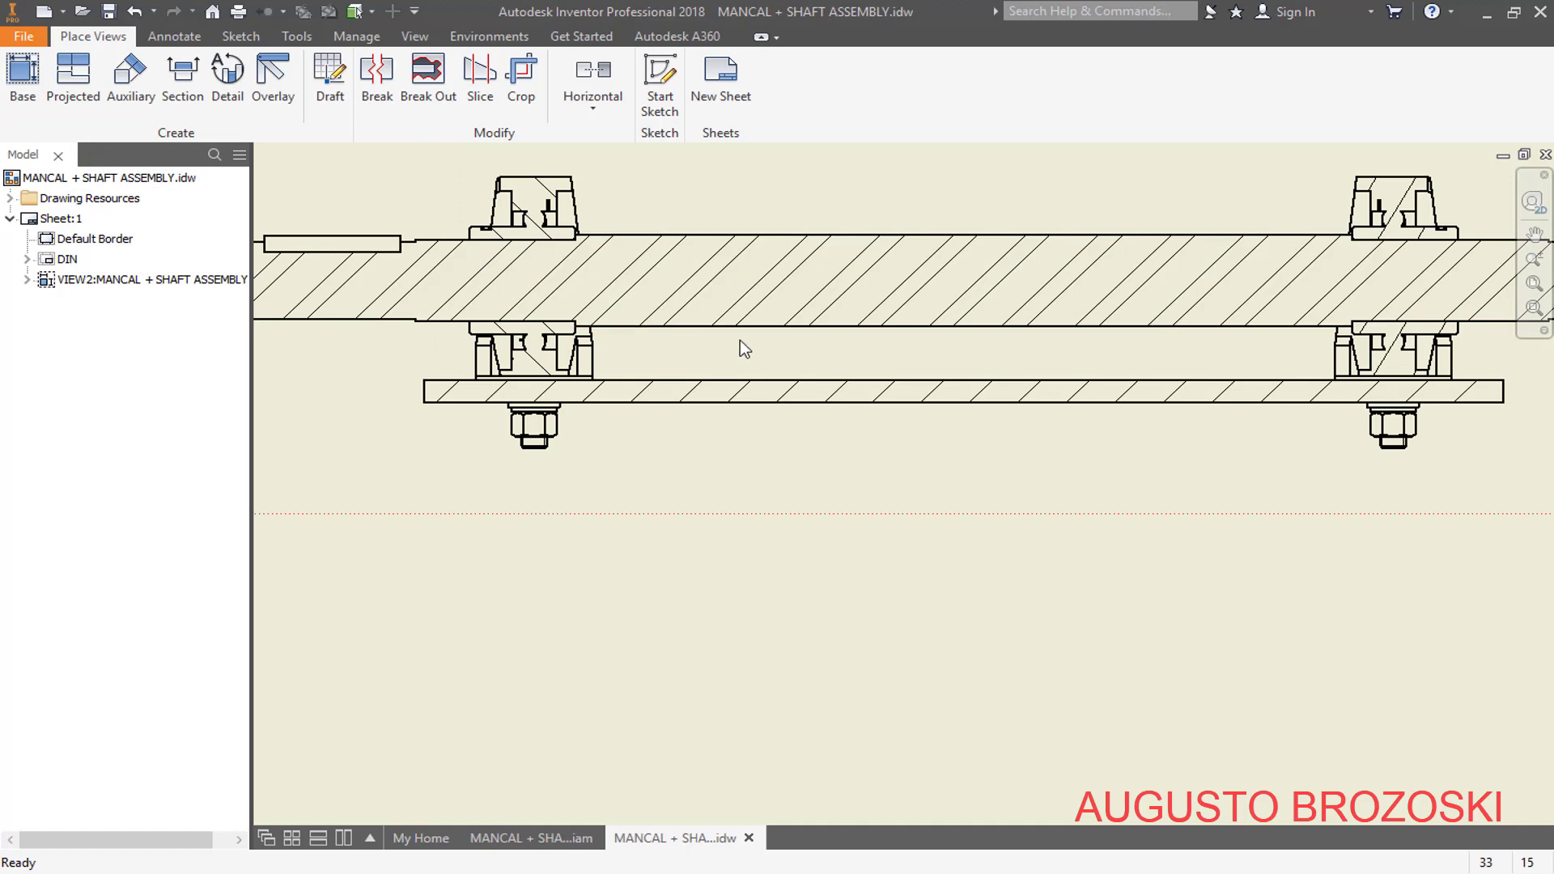
pyautogui.scroll(-3, 701, 382)
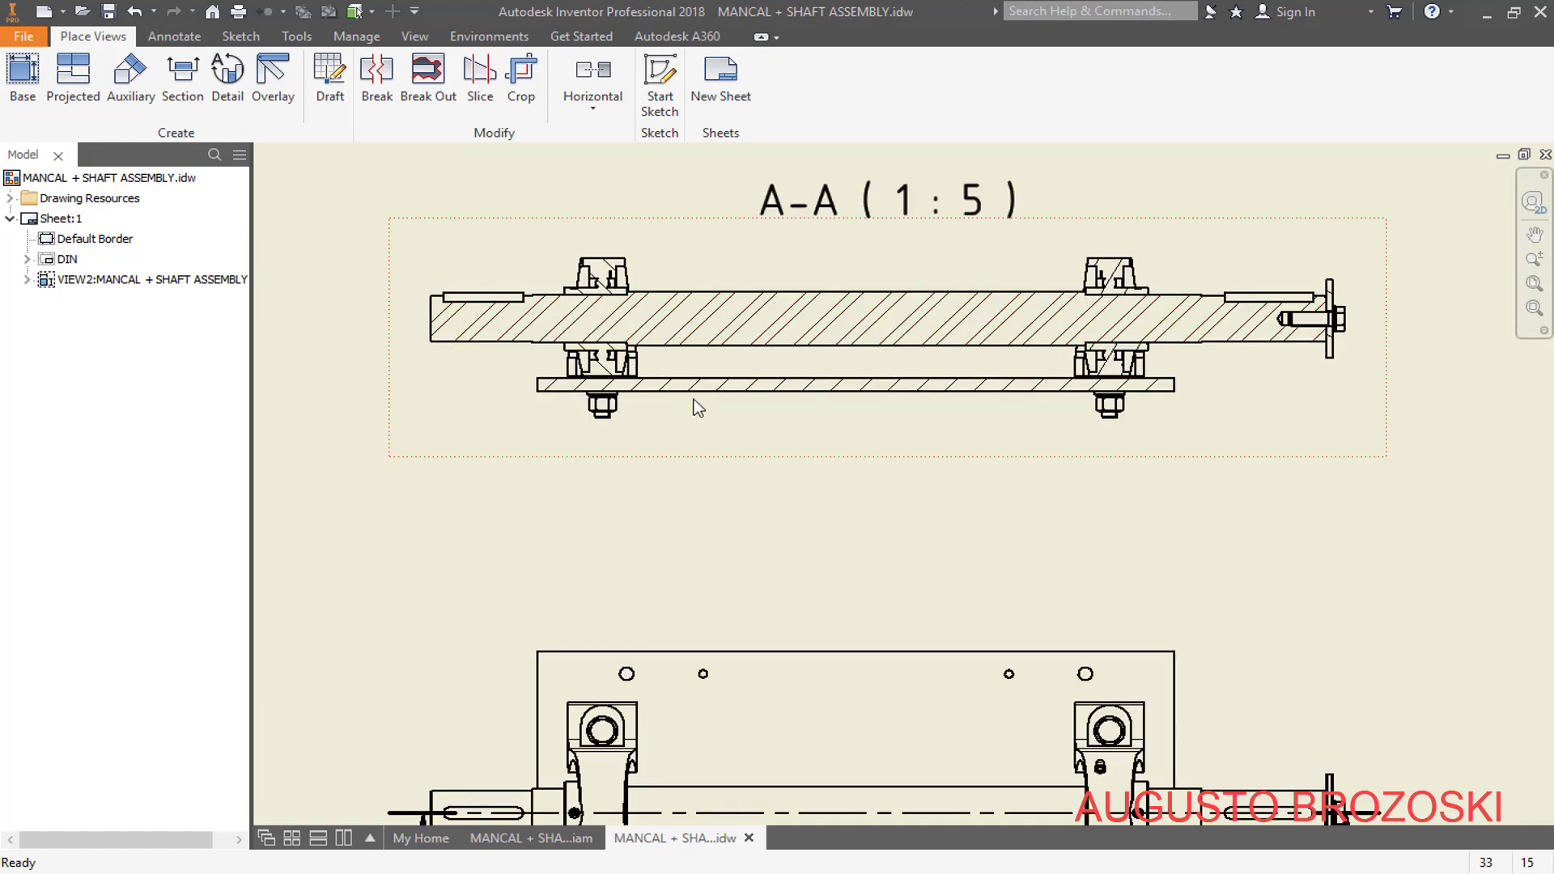
# - Extend the A-A section line in the base view outward beyond the plain shaft end
pyautogui.scroll(-3, 738, 458)
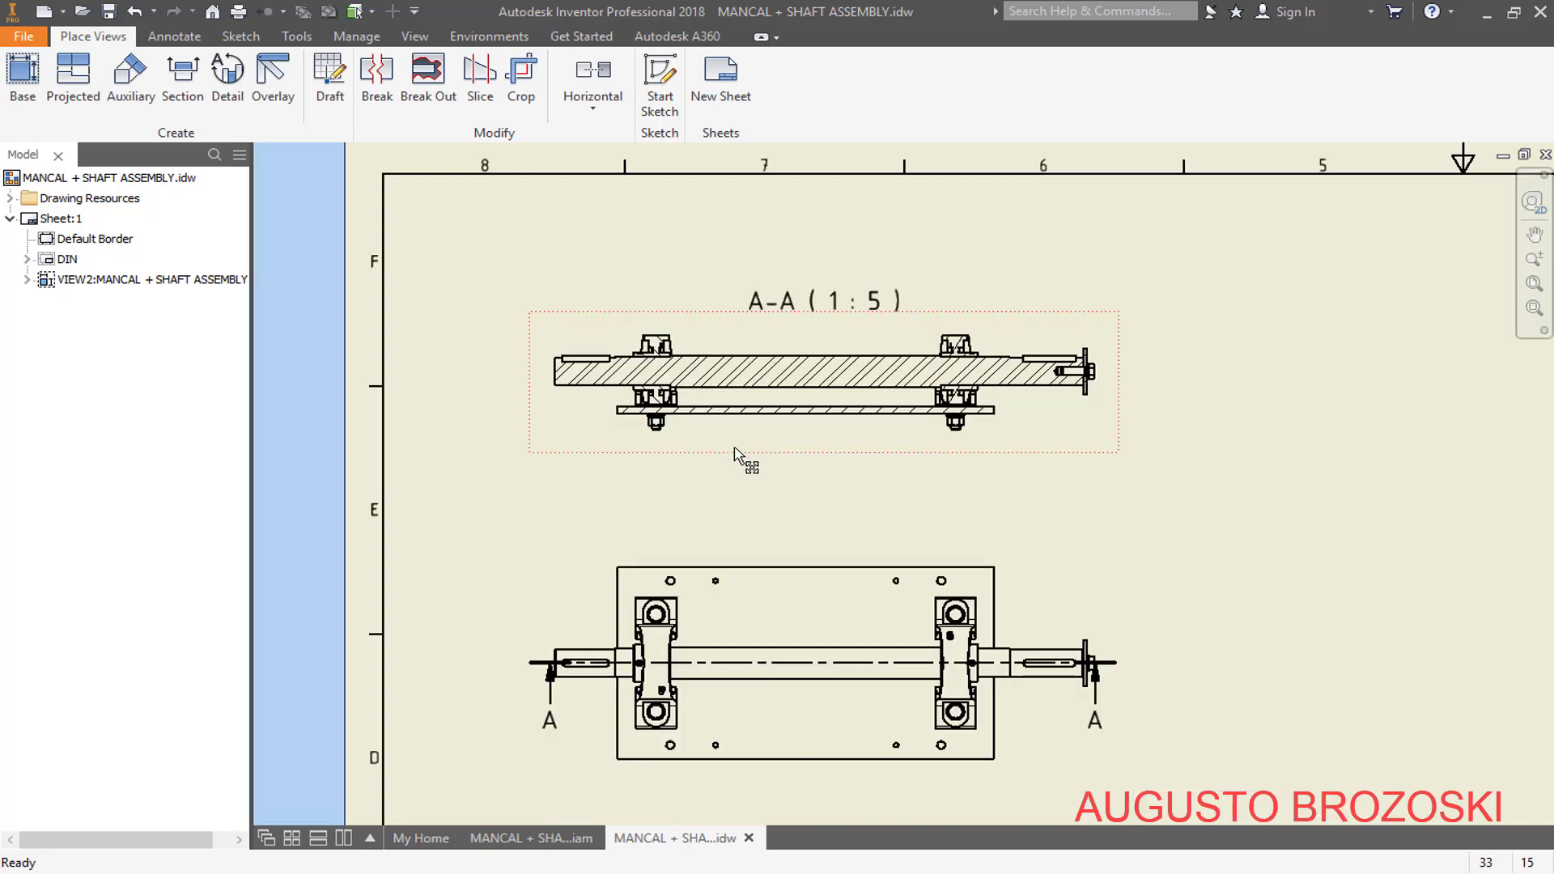
pyautogui.moveTo(766, 454); pyautogui.dragTo(653, 340, button='middle')
pyautogui.scroll(5, 372, 605)
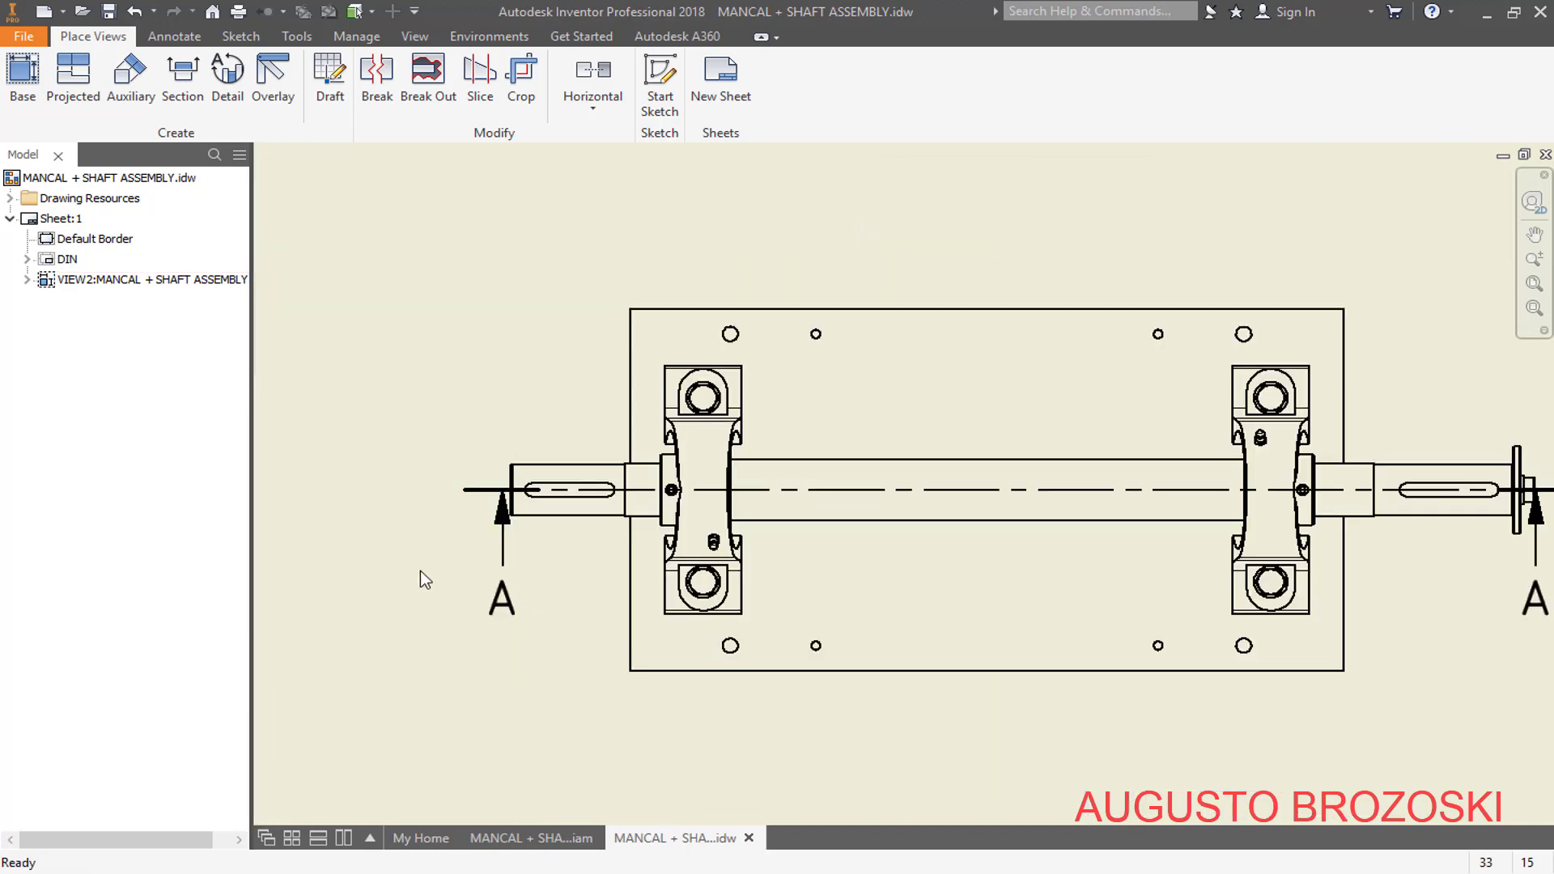
pyautogui.moveTo(499, 420); pyautogui.dragTo(368, 425)
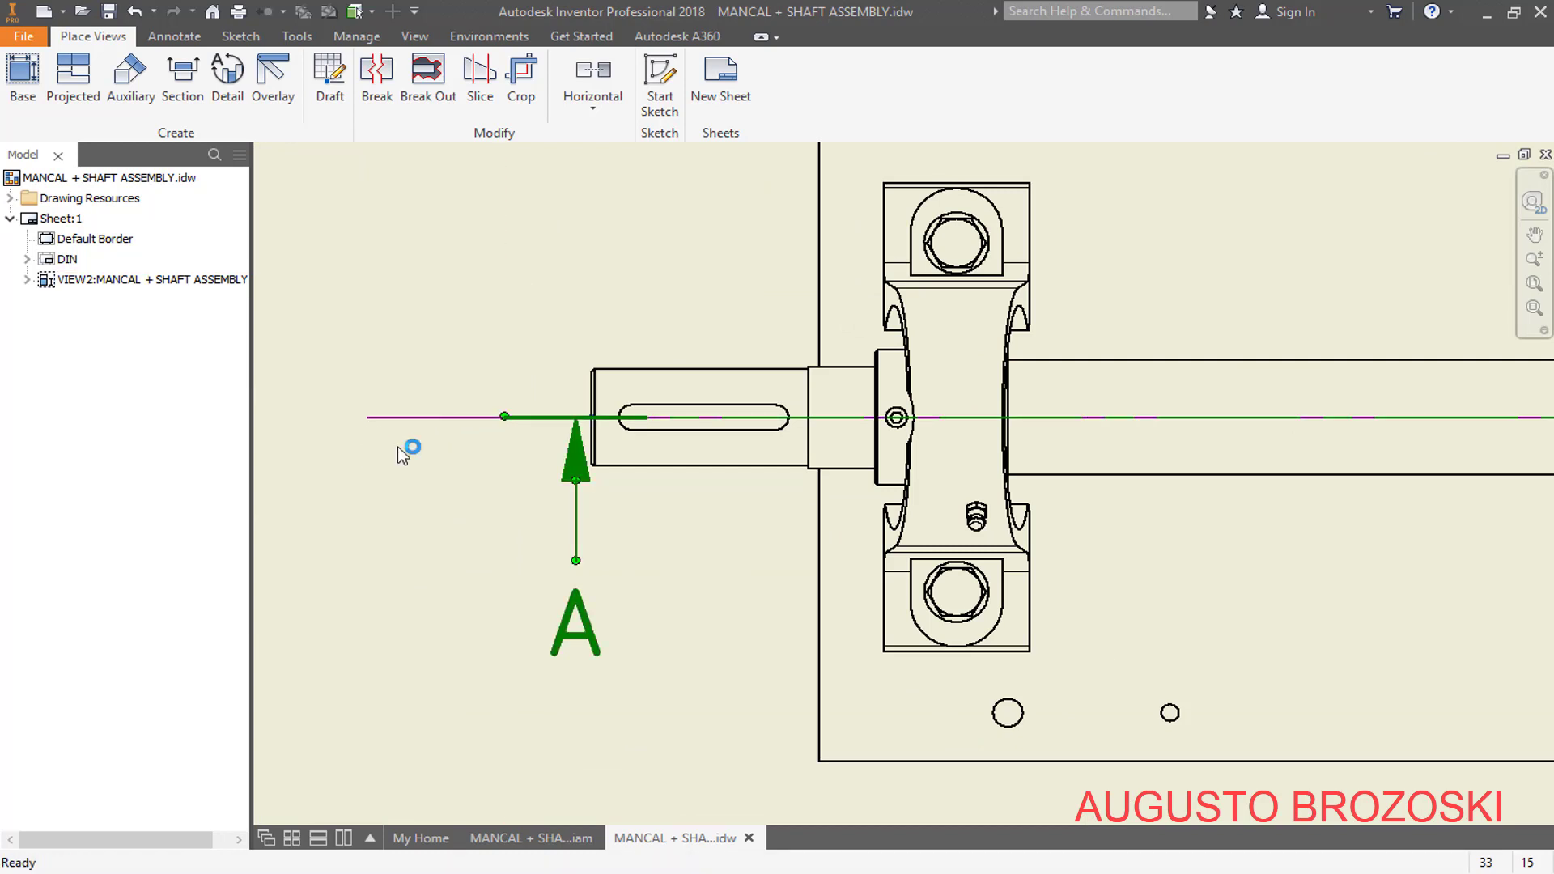
pyautogui.scroll(-5, 522, 479)
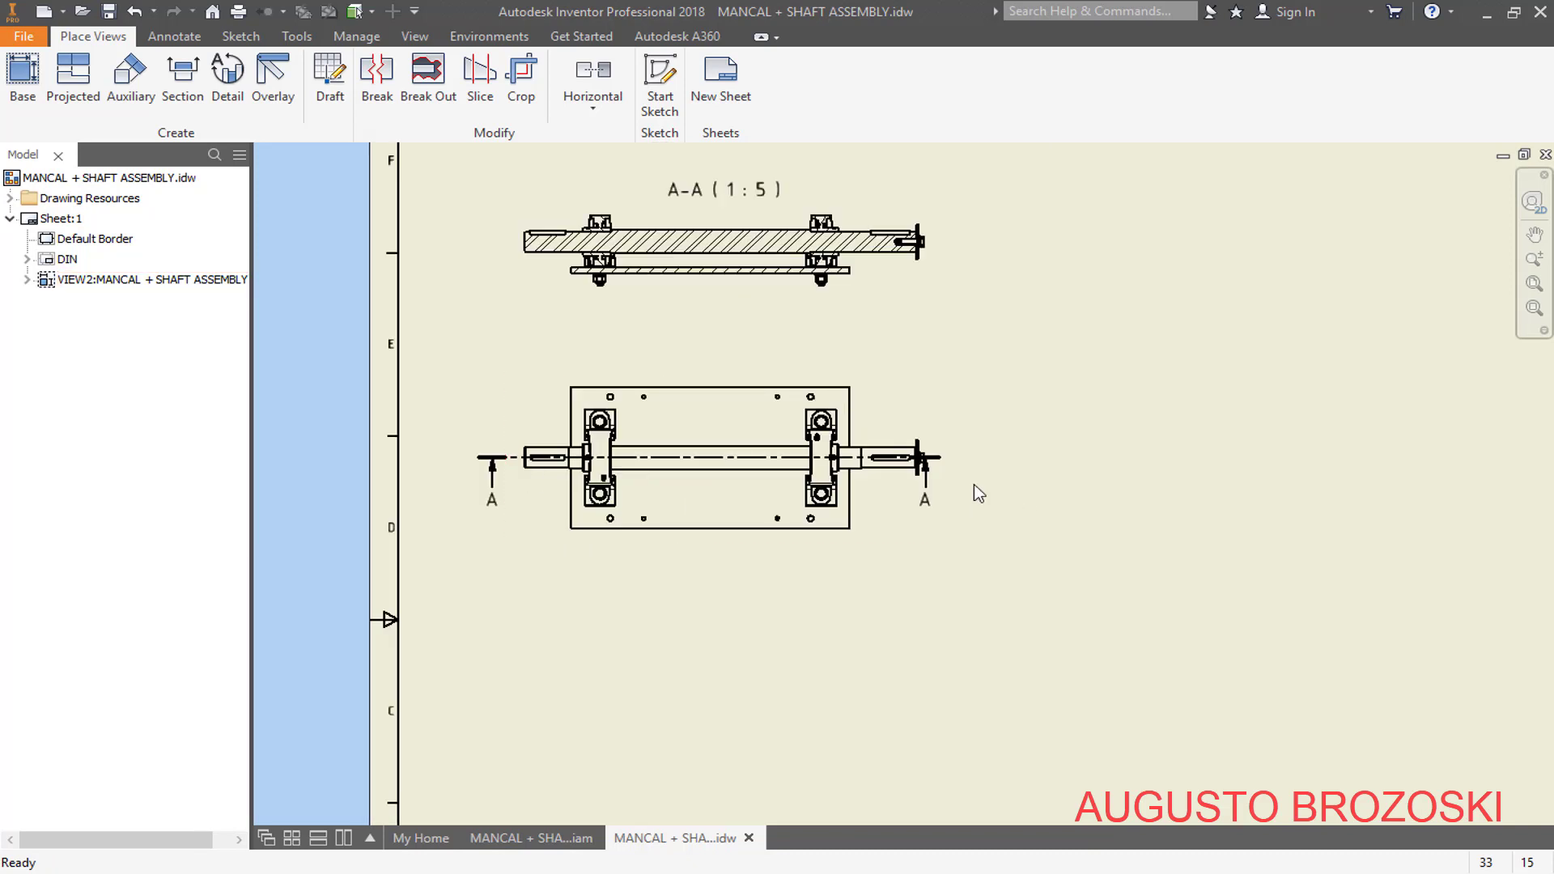
# - Extend the other end of the A-A section line so its arrow sits clear of the bolted shaft end
pyautogui.scroll(6, 923, 465)
pyautogui.moveTo(927, 387); pyautogui.dragTo(993, 378)
pyautogui.moveTo(1093, 386); pyautogui.dragTo(1178, 377)
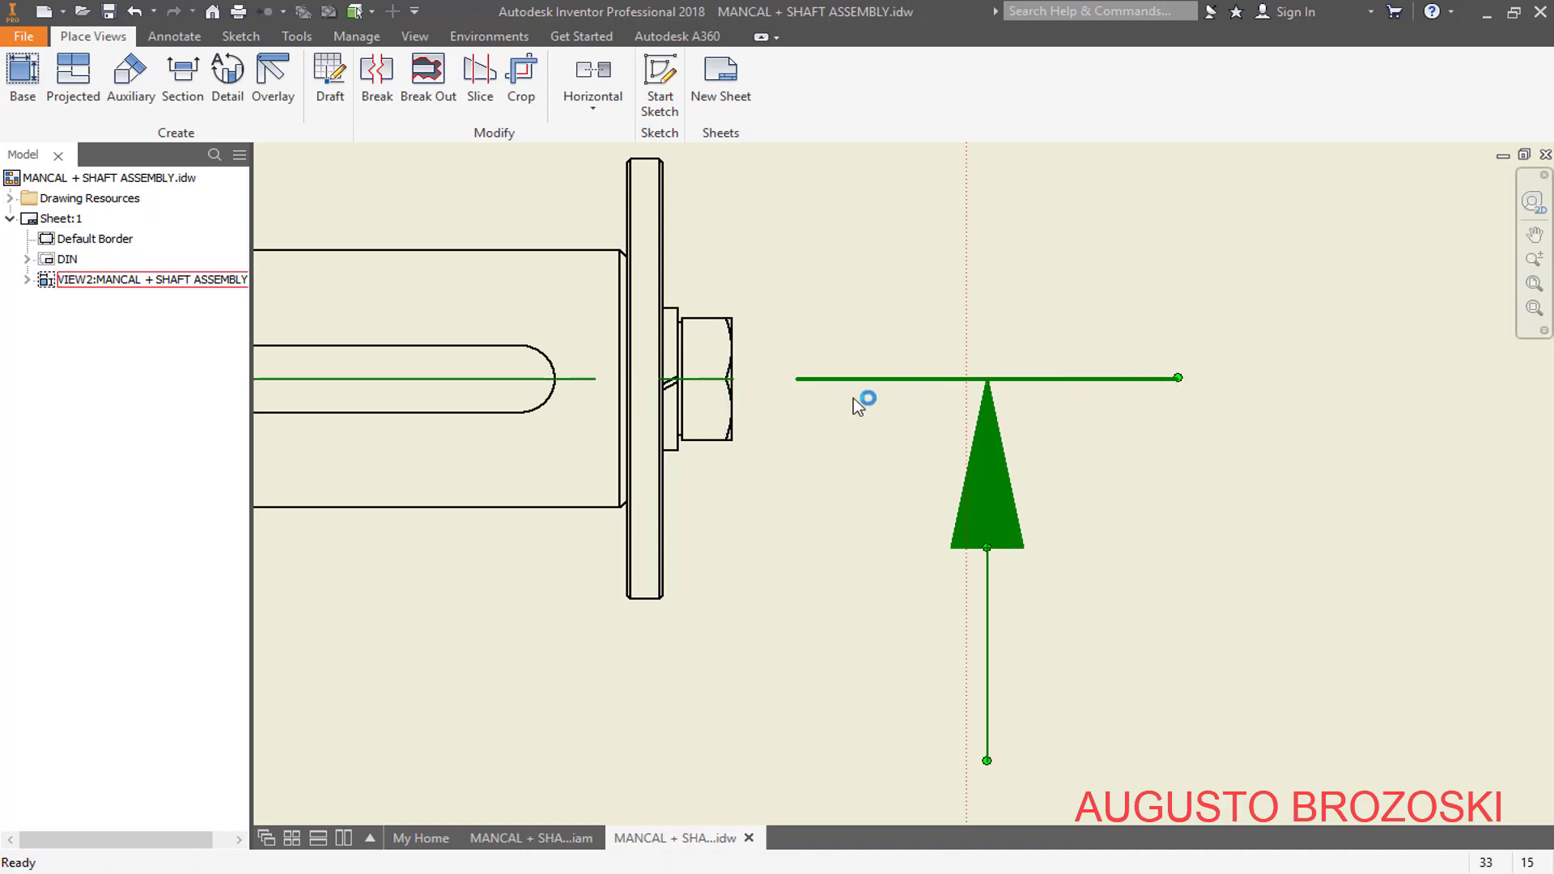
pyautogui.scroll(5, 848, 418)
pyautogui.scroll(-2, 838, 449)
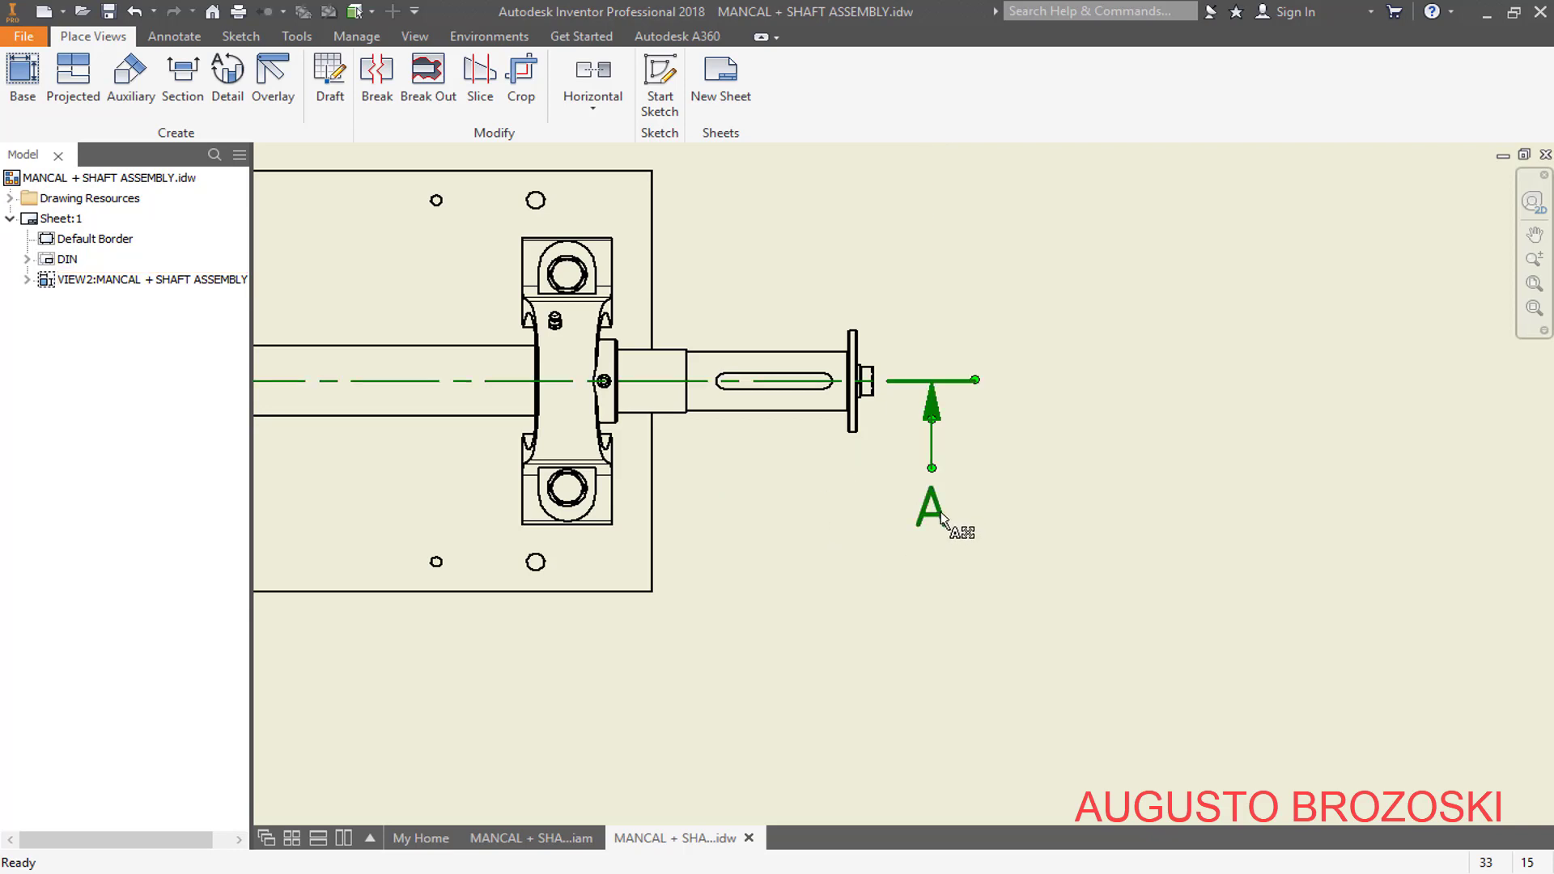
pyautogui.moveTo(996, 463)
pyautogui.mouseDown()
pyautogui.moveTo(998, 494)
pyautogui.moveTo(912, 445)
pyautogui.moveTo(951, 347)
pyautogui.moveTo(951, 452)
pyautogui.moveTo(986, 460)
pyautogui.moveTo(944, 522)
pyautogui.moveTo(931, 517)
pyautogui.mouseUp()
pyautogui.scroll(-3, 802, 534)
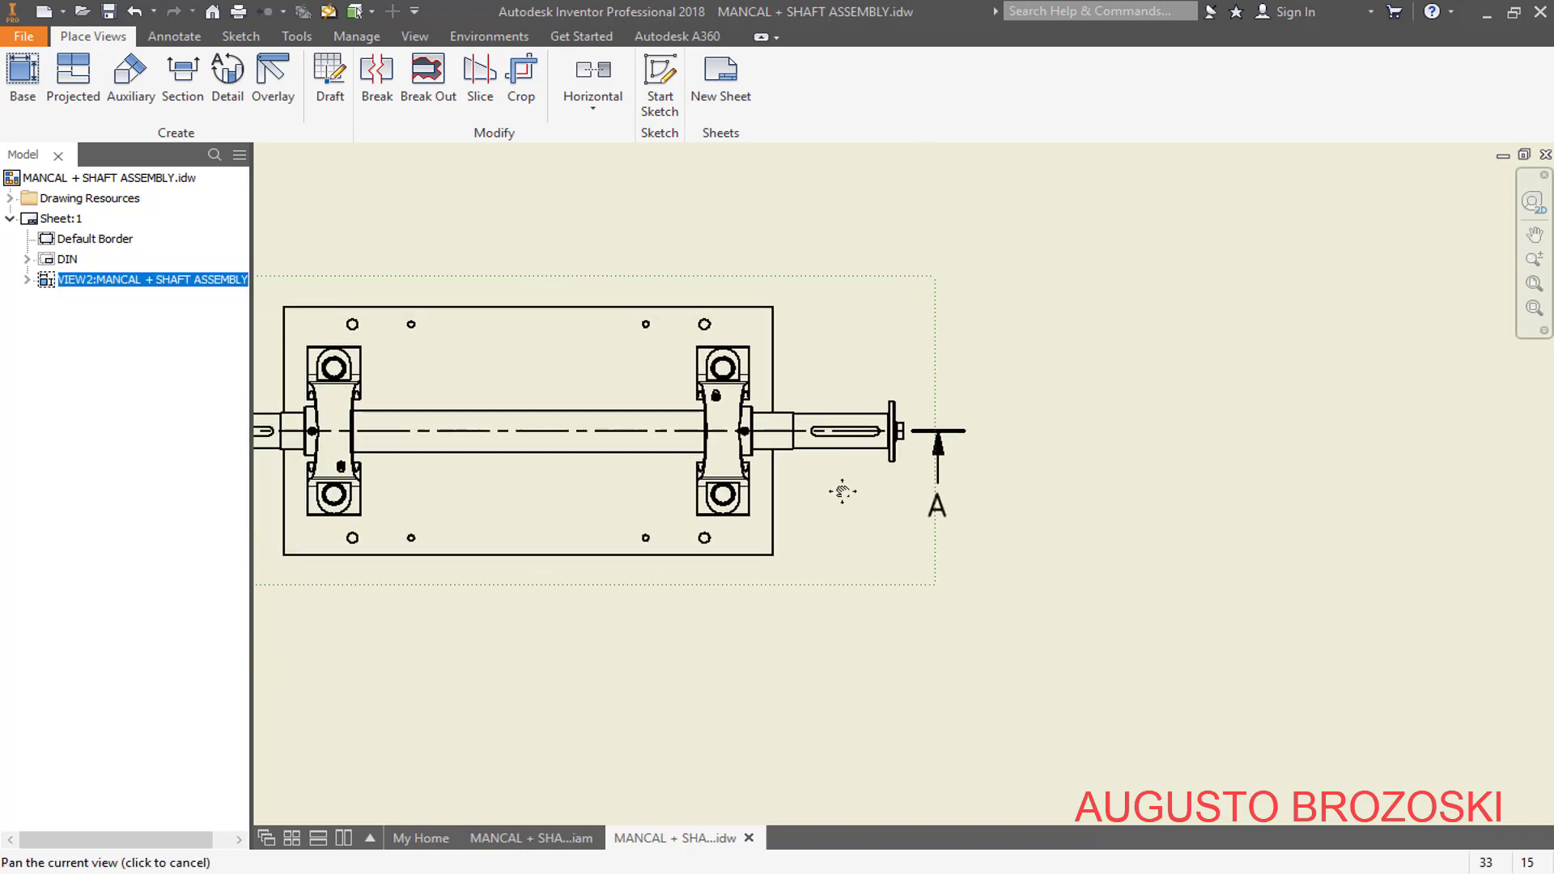
# - Turn off Show Entire Line for the A-A section line in the base view
pyautogui.scroll(3, 469, 446)
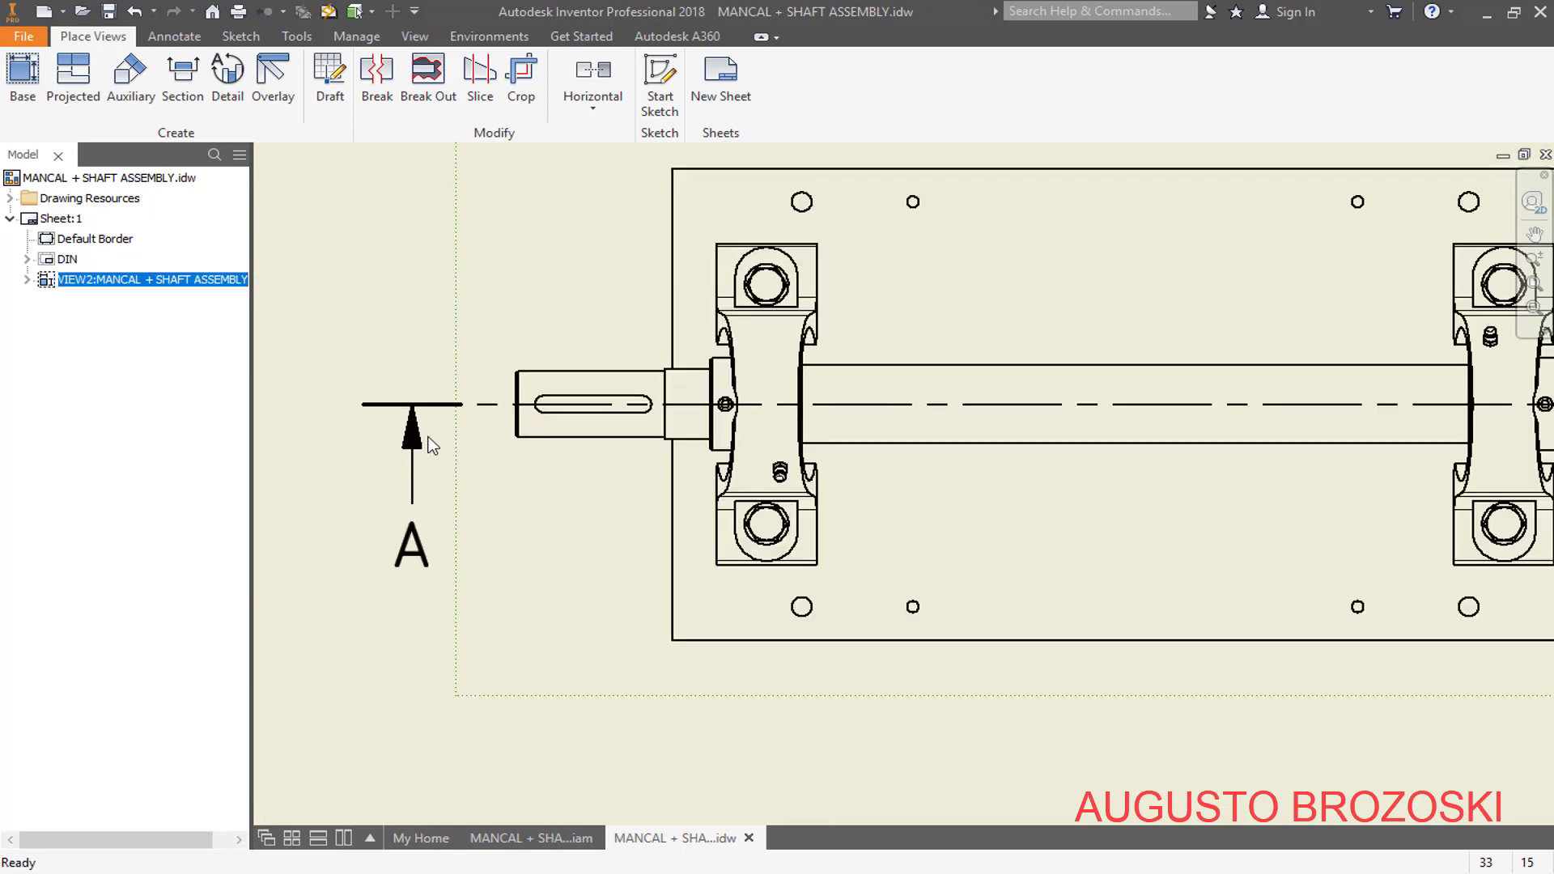
pyautogui.moveTo(434, 437); pyautogui.dragTo(437, 415)
pyautogui.rightClick(437, 414)
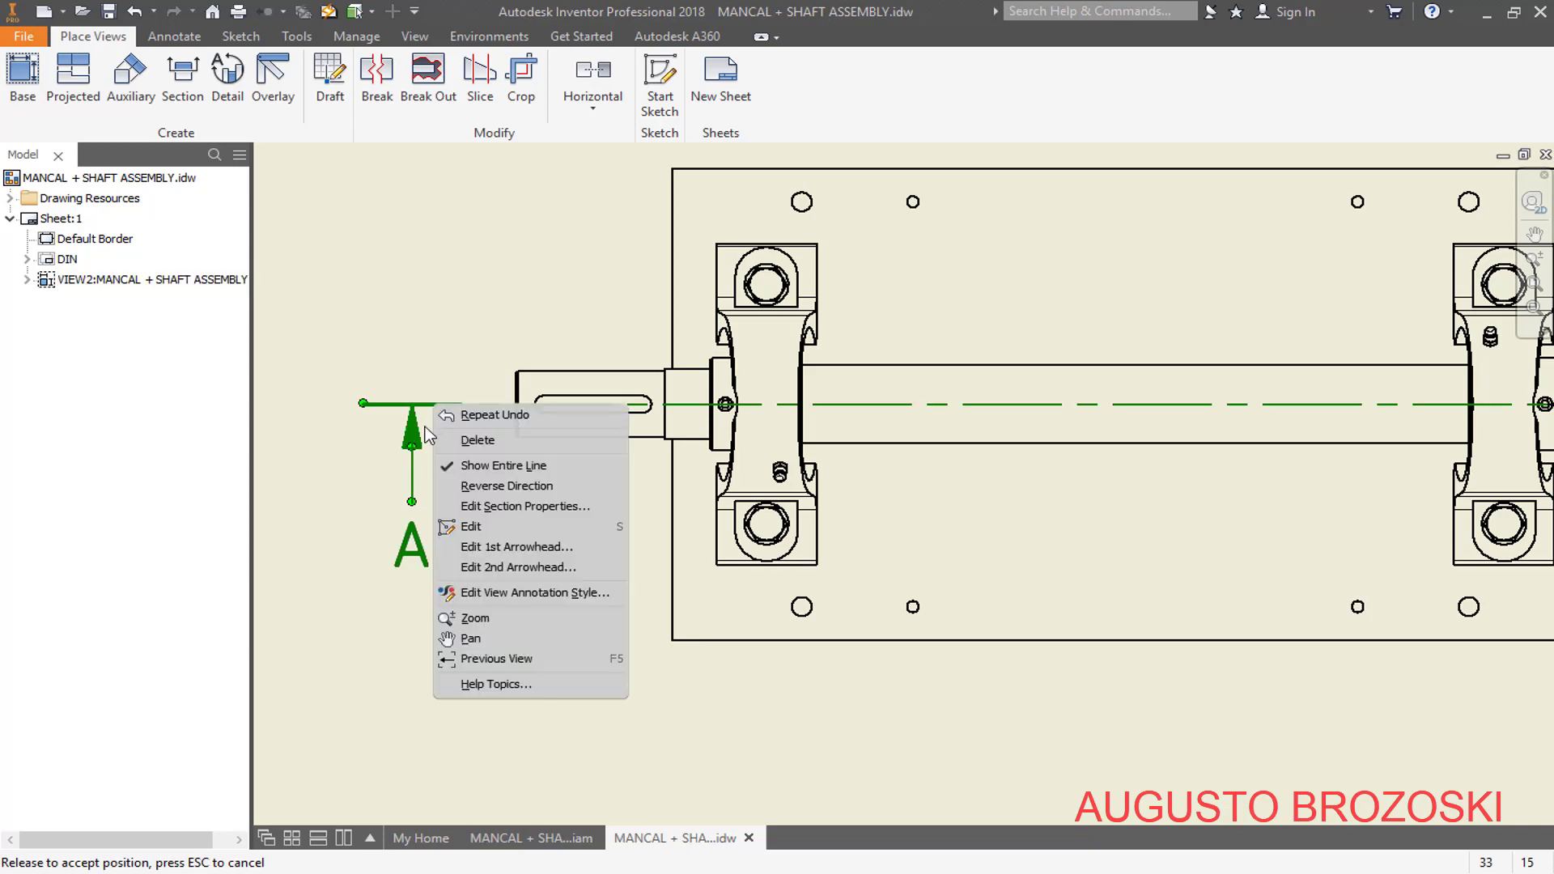
pyautogui.click(498, 466)
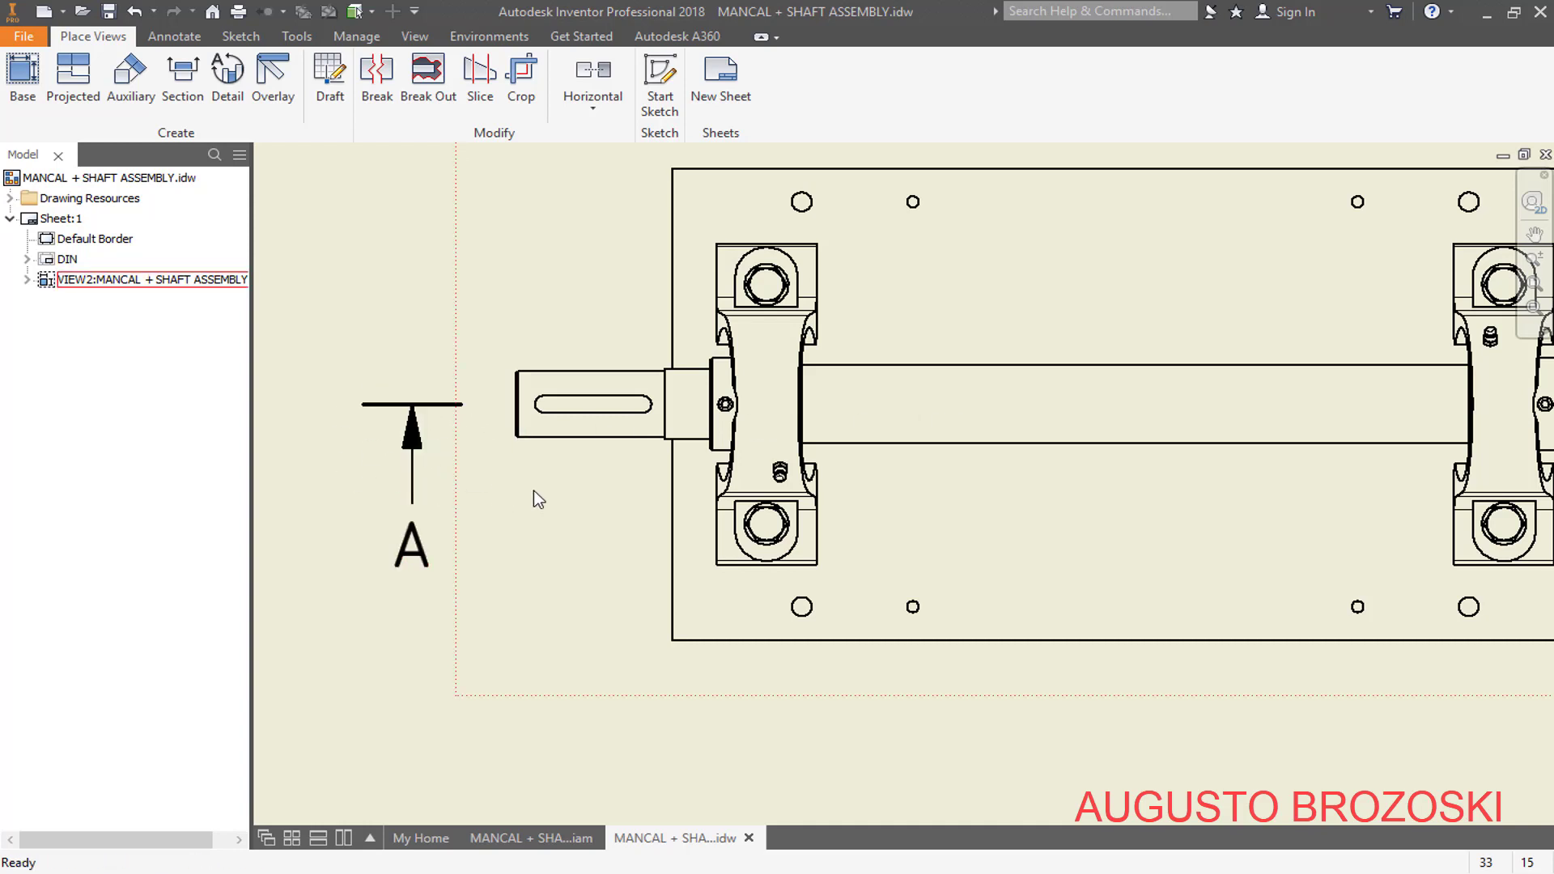
# - Add a centerline bisector between the two long edges of the shaft's middle segment in the base view
pyautogui.scroll(-2, 542, 496)
pyautogui.scroll(-2, 898, 491)
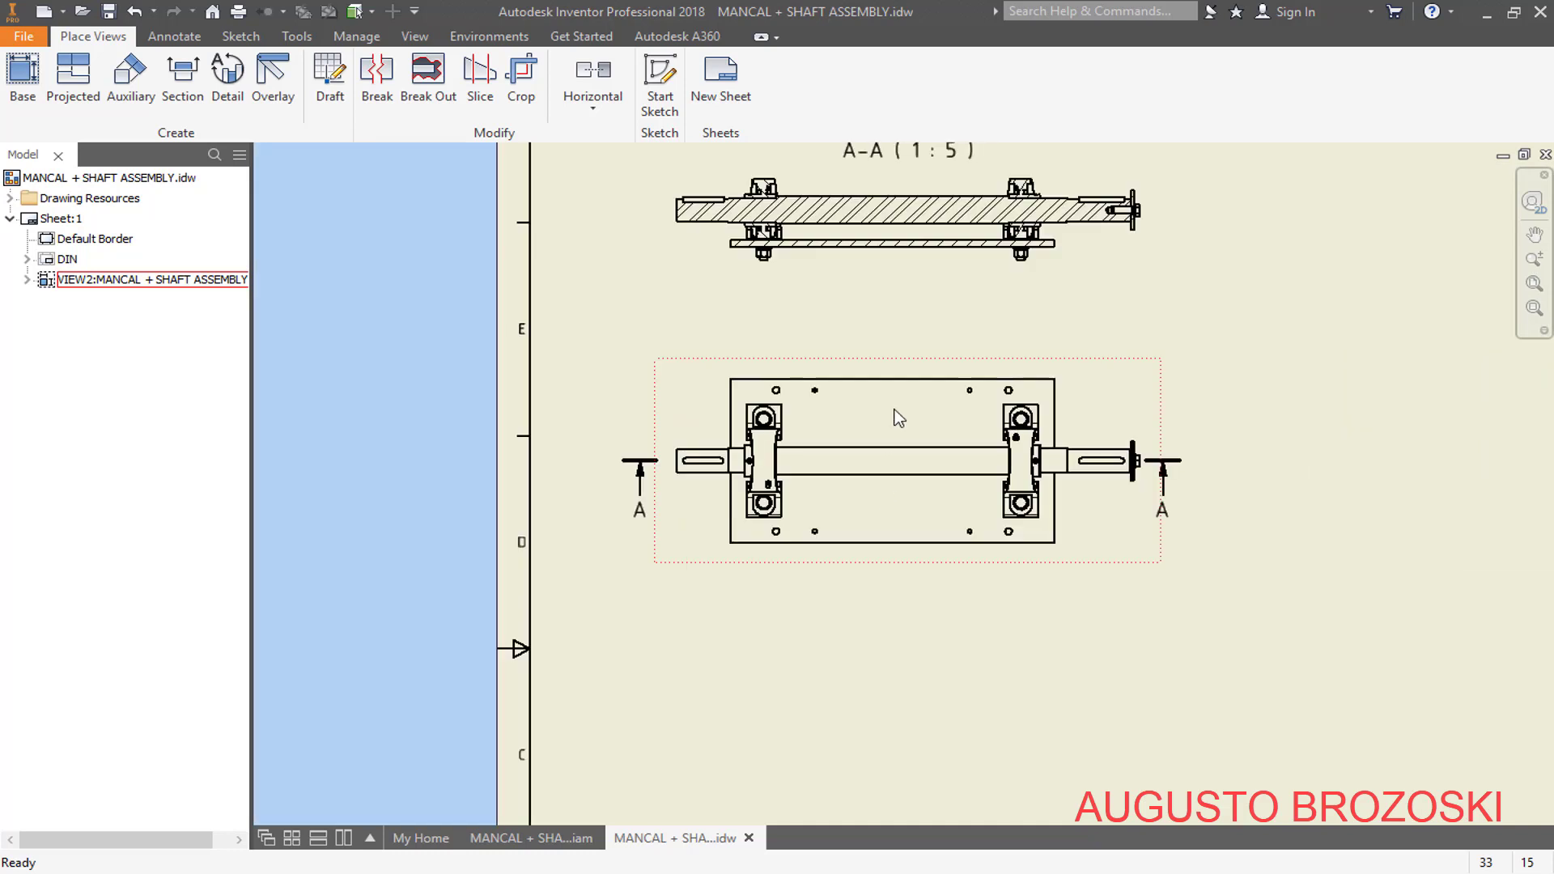
pyautogui.scroll(3, 879, 392)
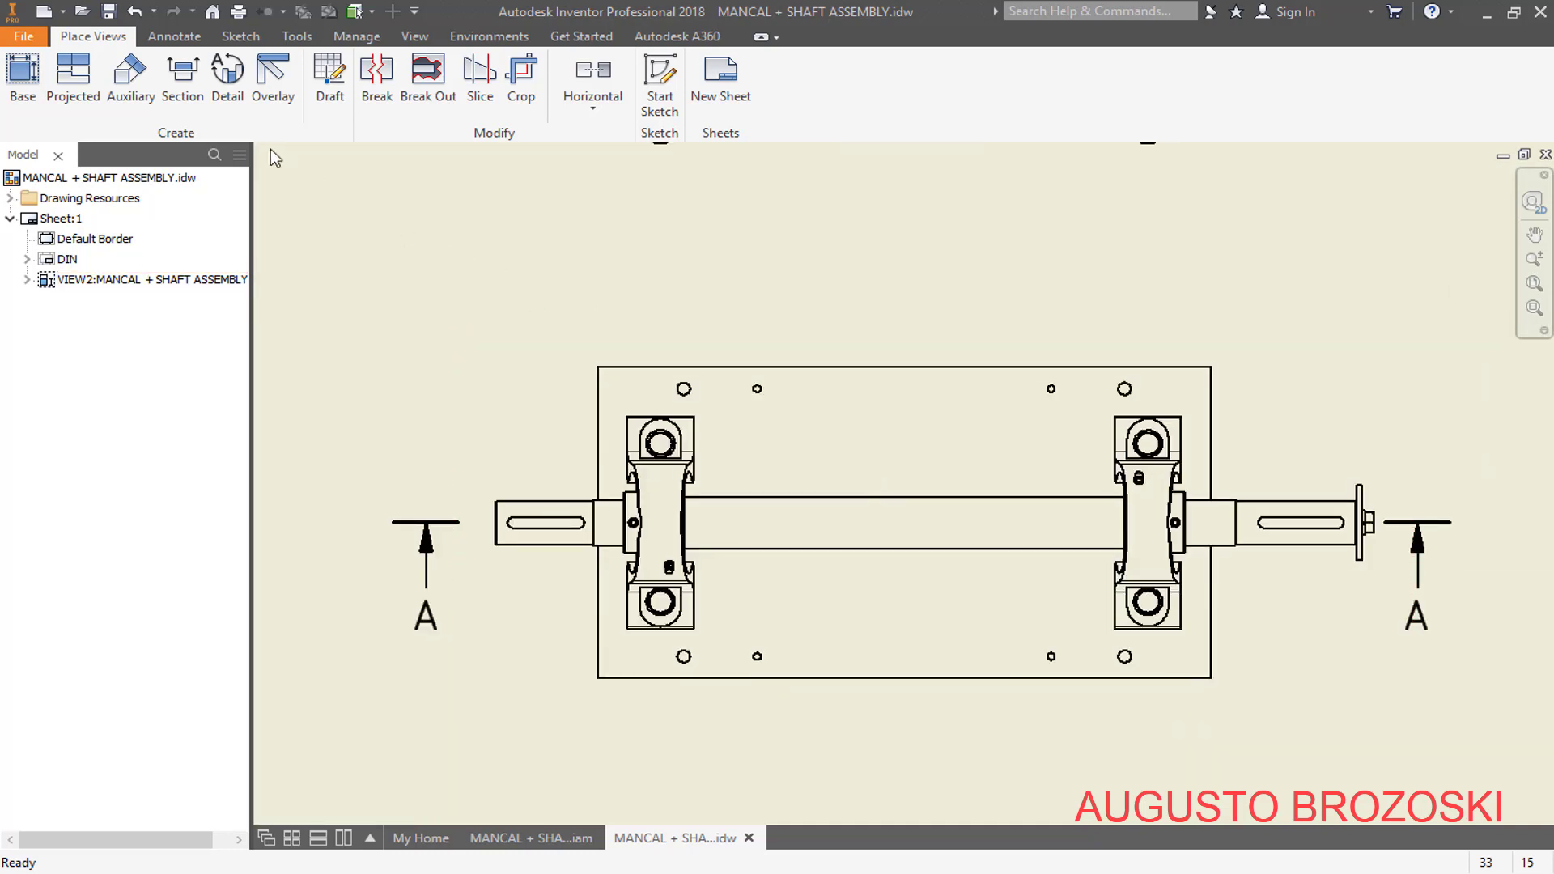
pyautogui.click(173, 39)
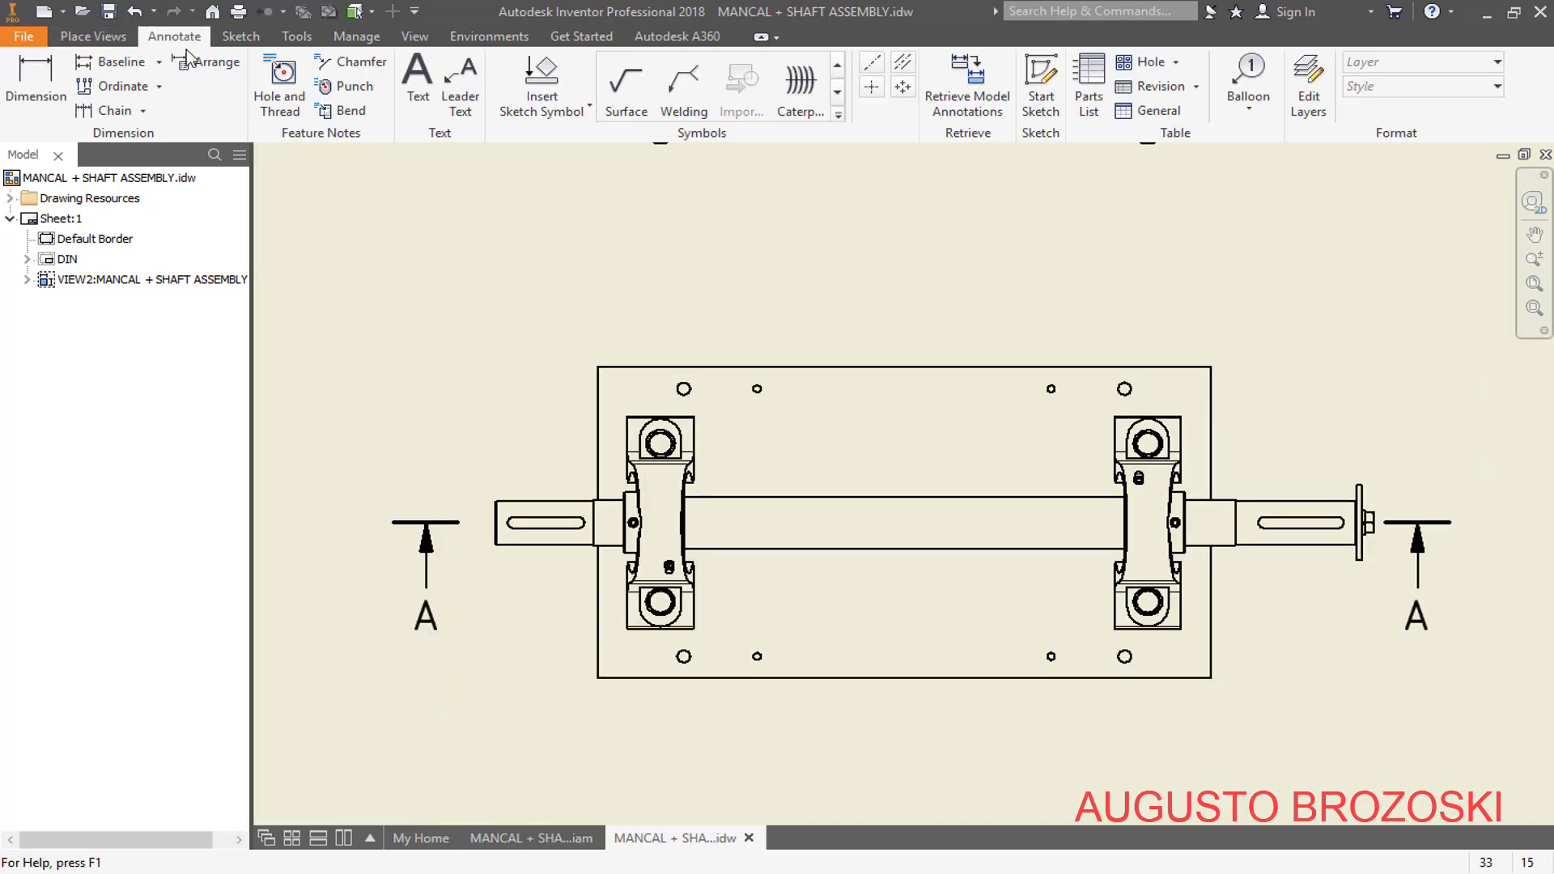
pyautogui.click(904, 65)
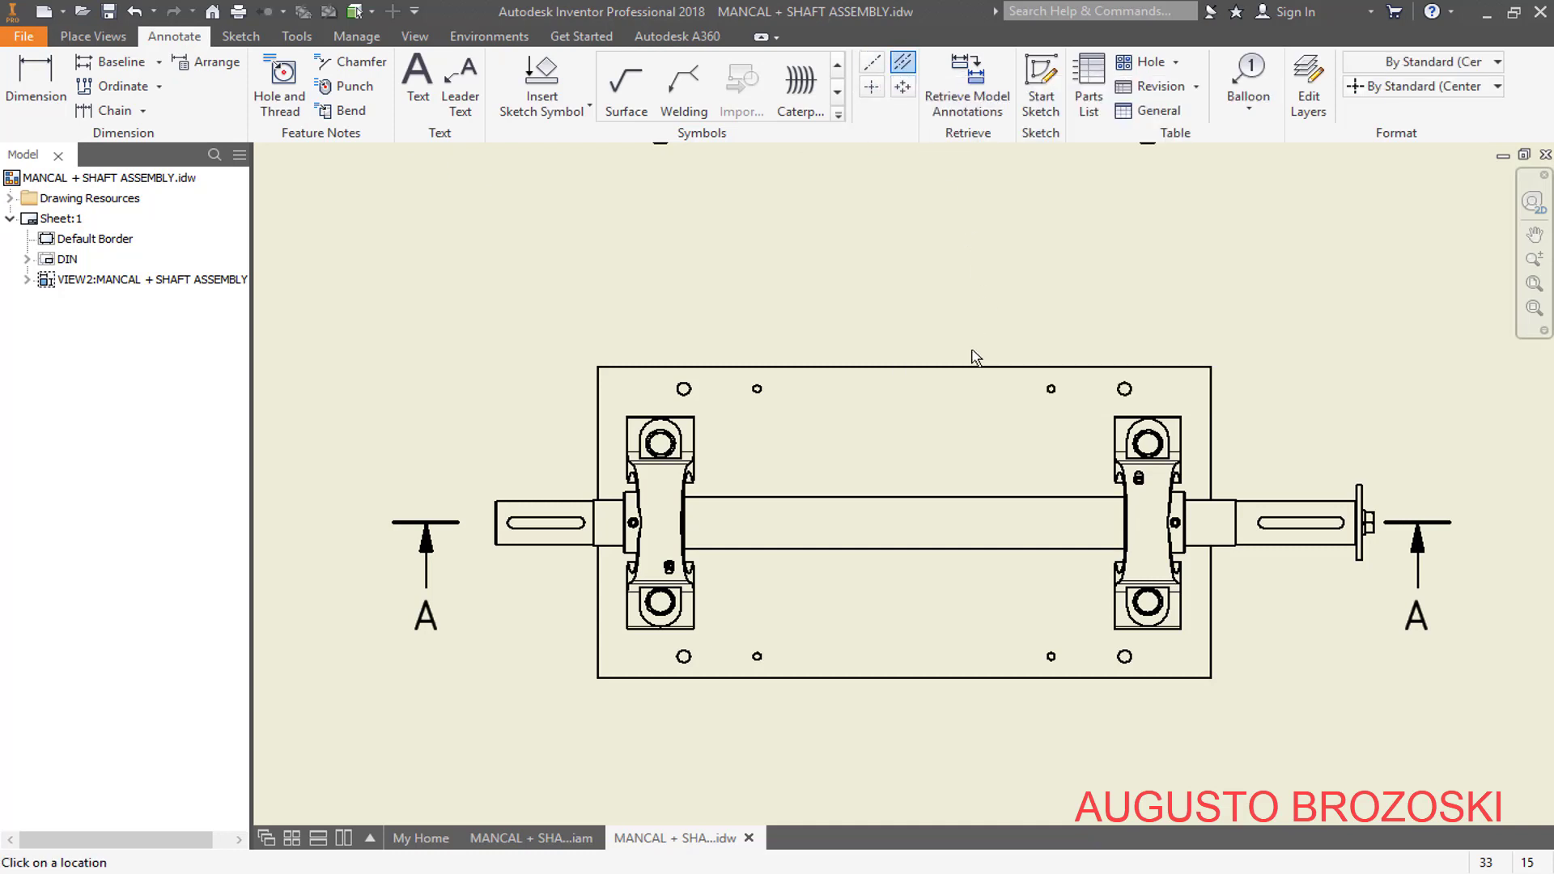
pyautogui.click(902, 496)
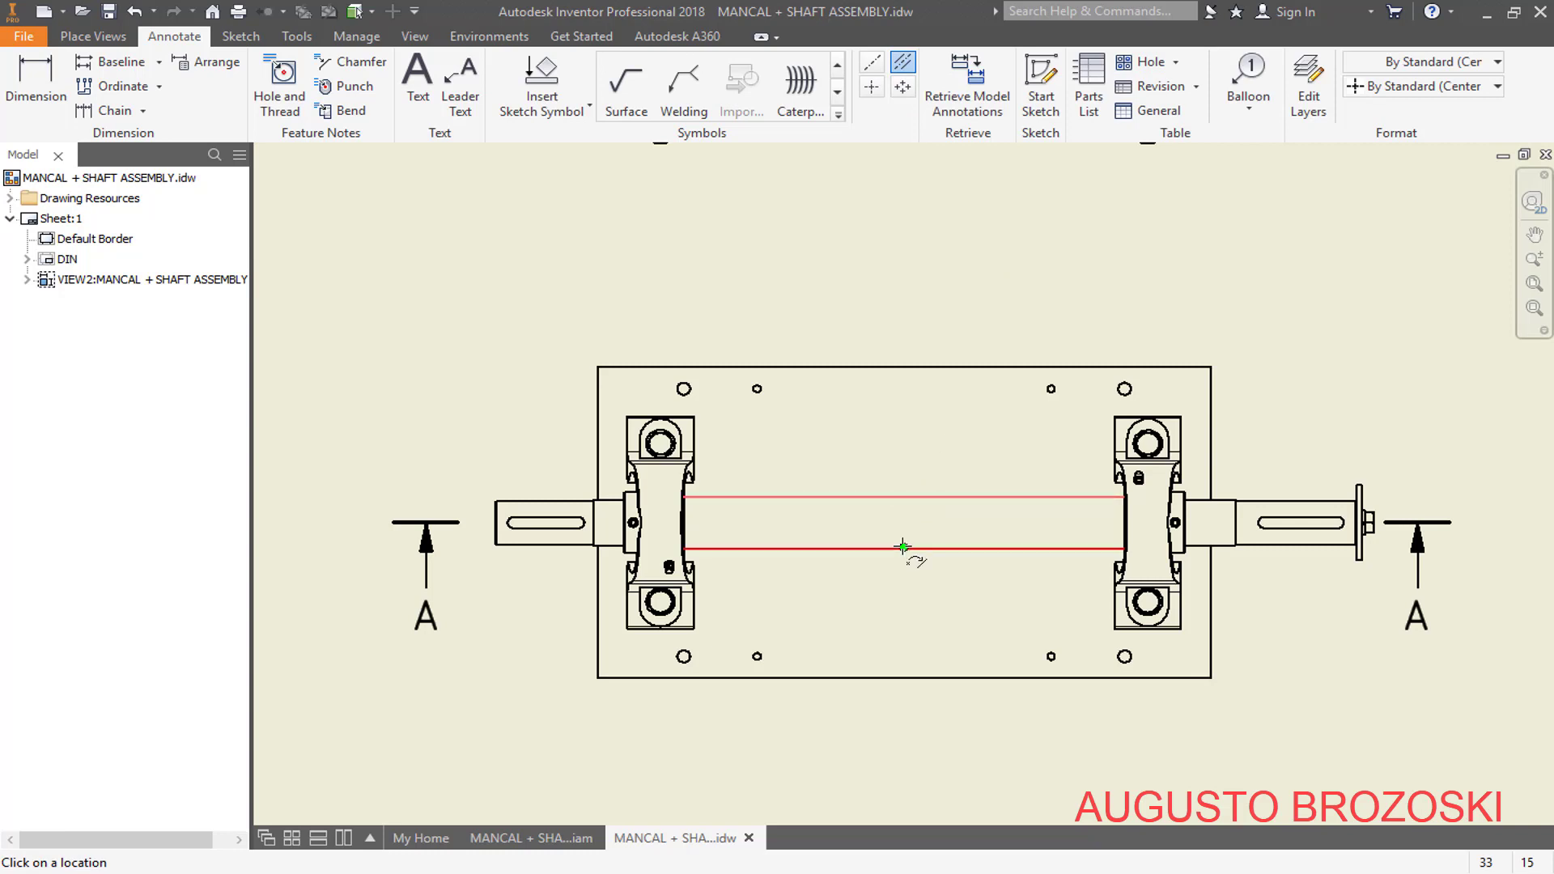
pyautogui.click(903, 548)
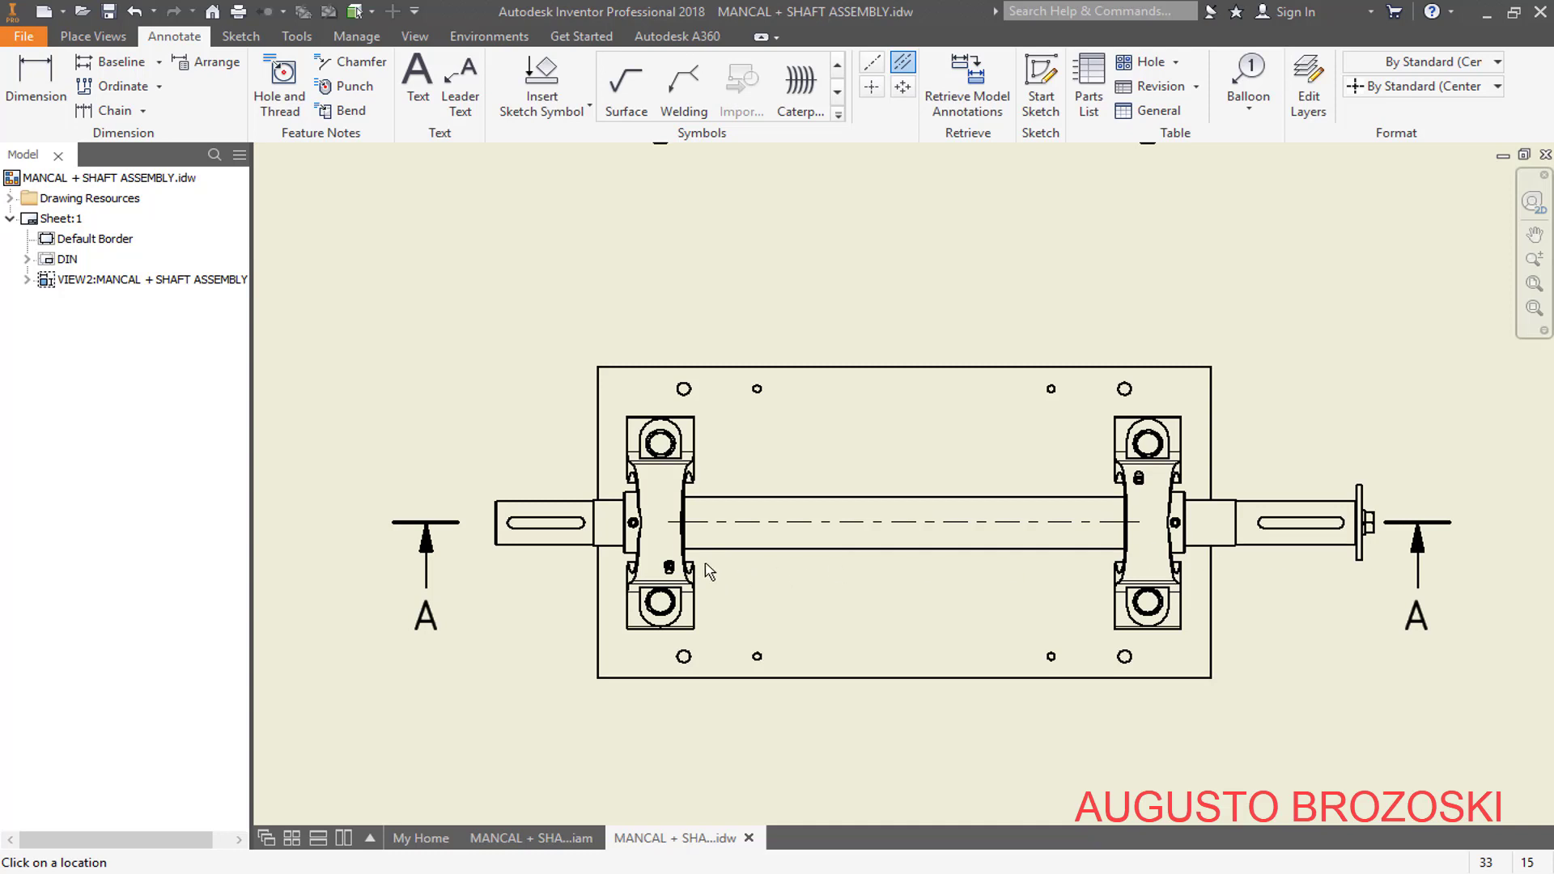
pyautogui.scroll(3, 569, 559)
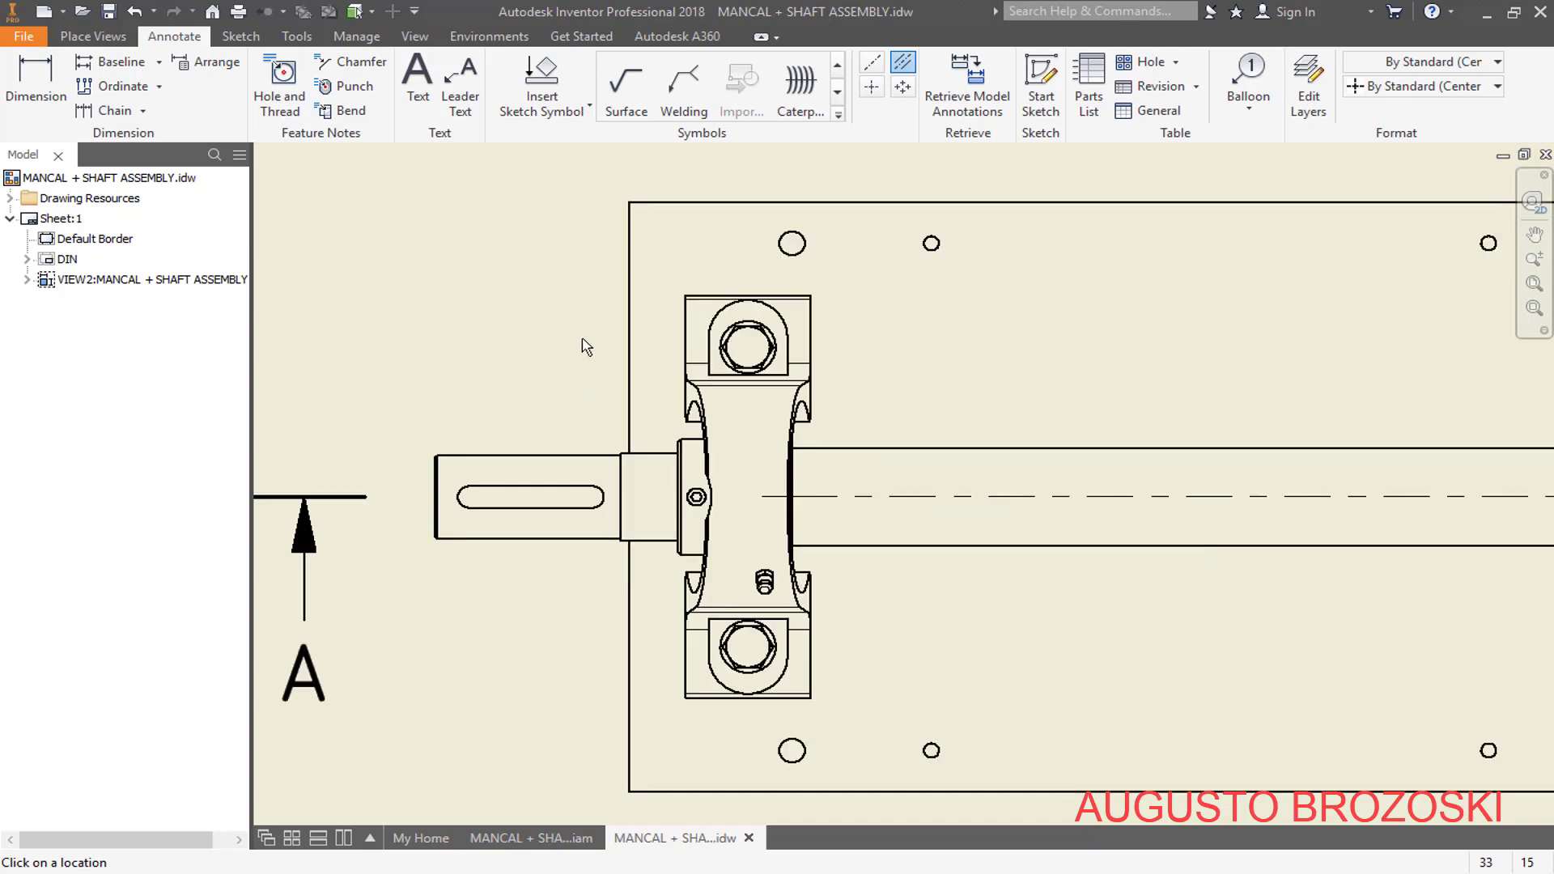
pyautogui.press('Escape')
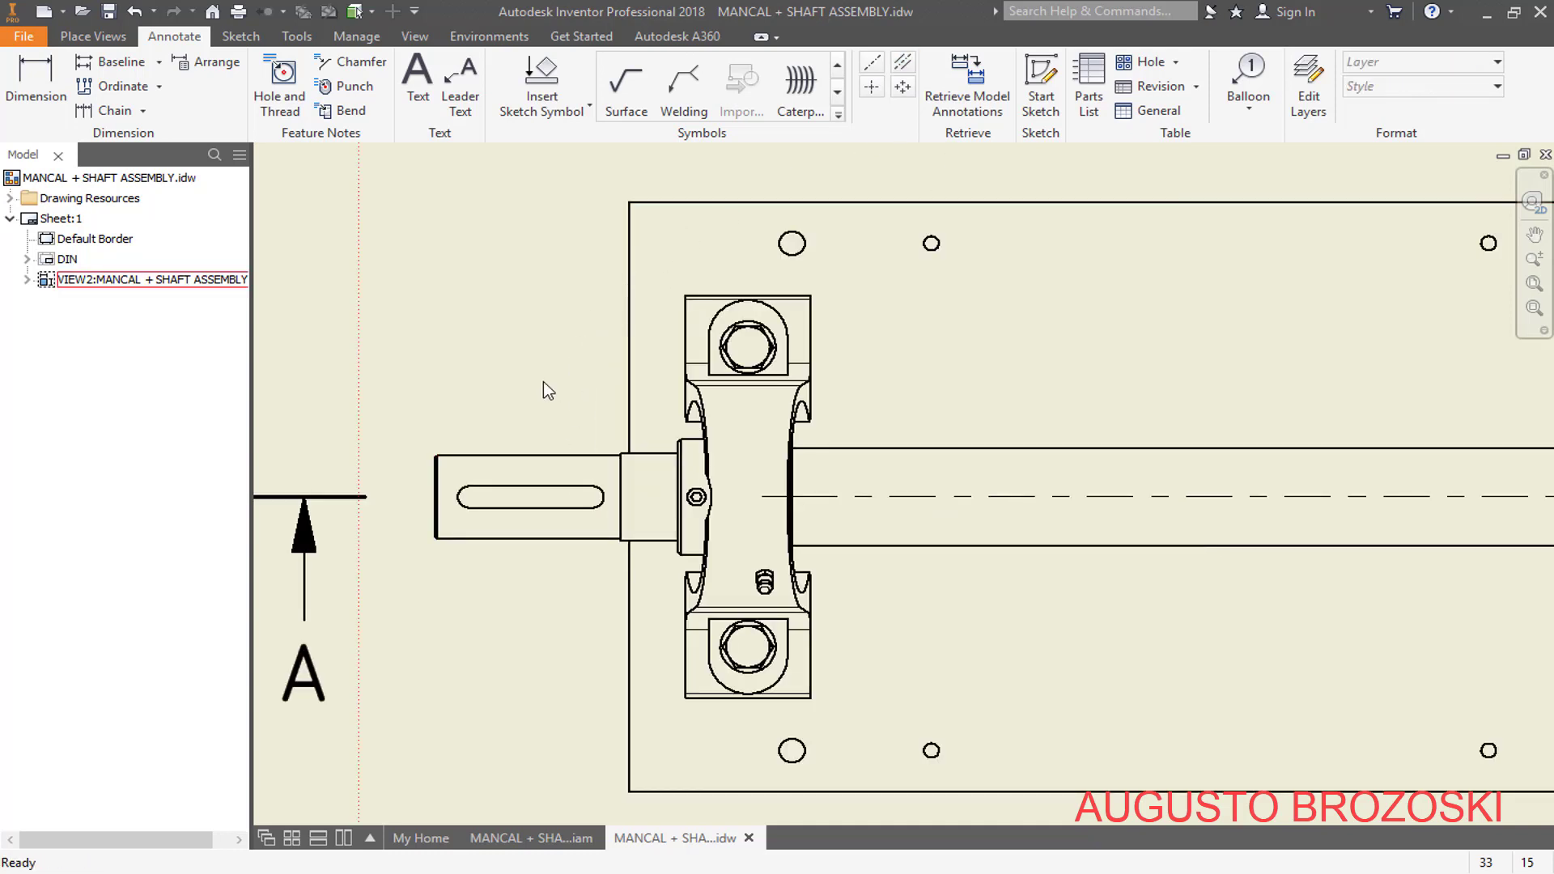
# - Stretch the shaft centerline through the first bearing to just past the plain, bolt-free shaft end
pyautogui.click(796, 511)
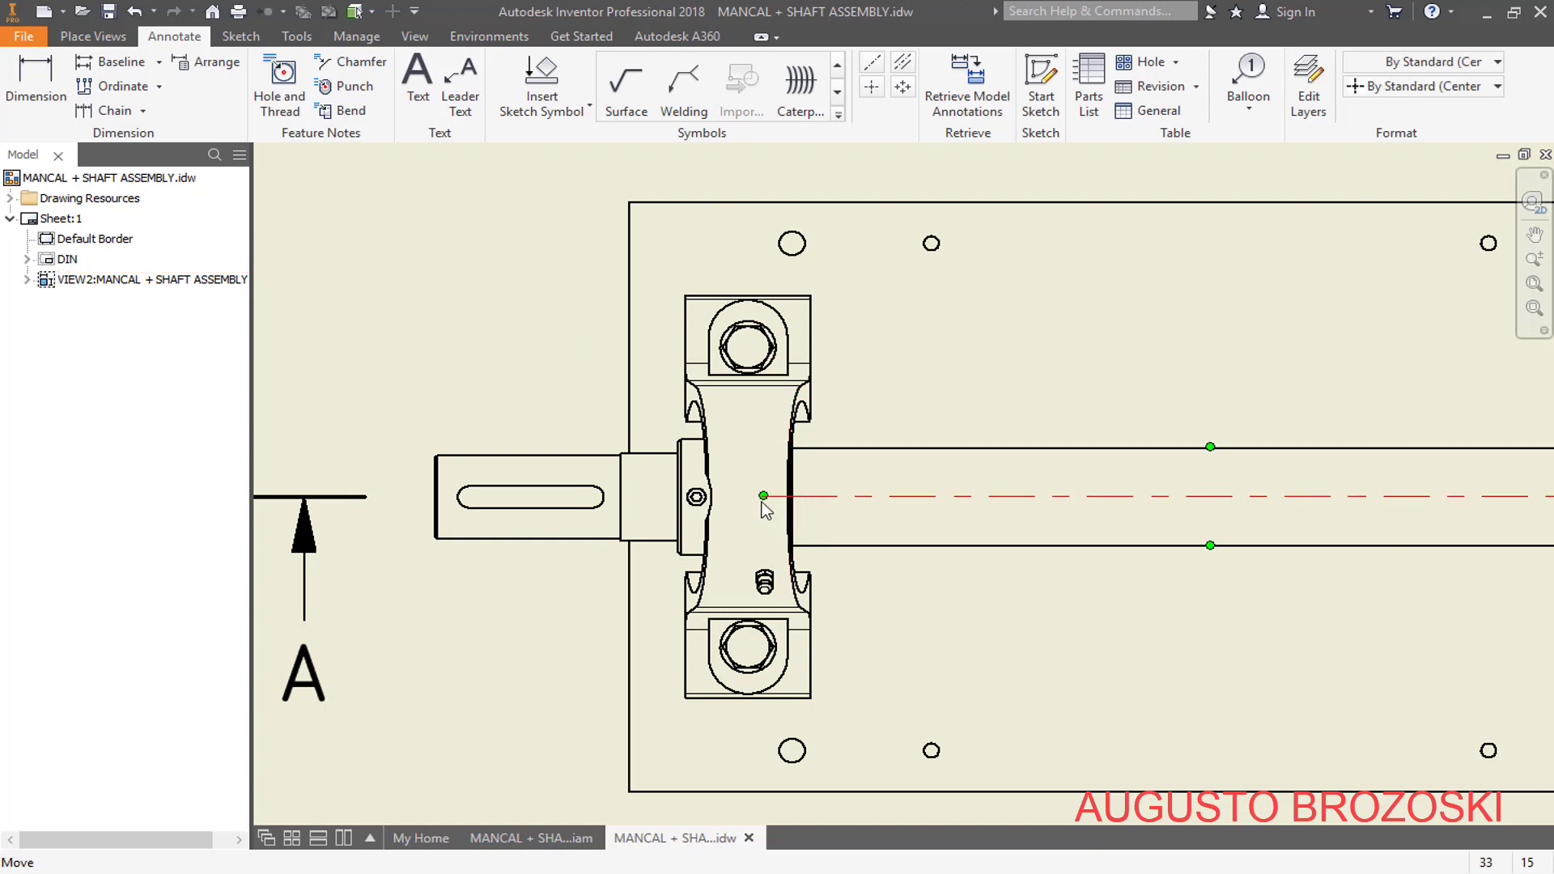
pyautogui.moveTo(764, 495); pyautogui.dragTo(468, 490)
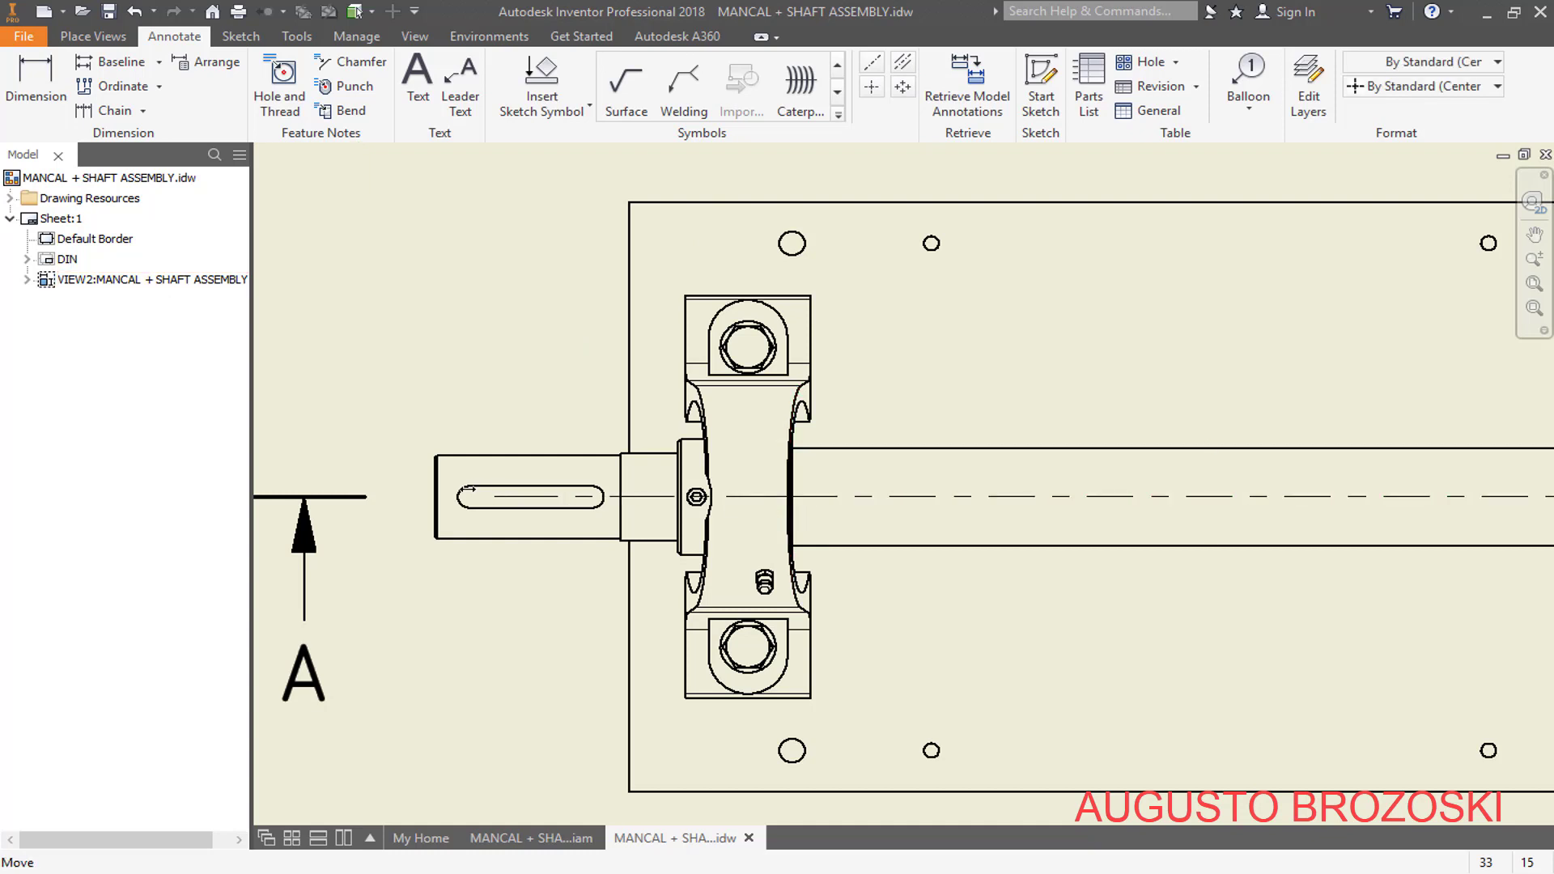
pyautogui.moveTo(358, 496); pyautogui.dragTo(357, 497)
pyautogui.scroll(3, 536, 534)
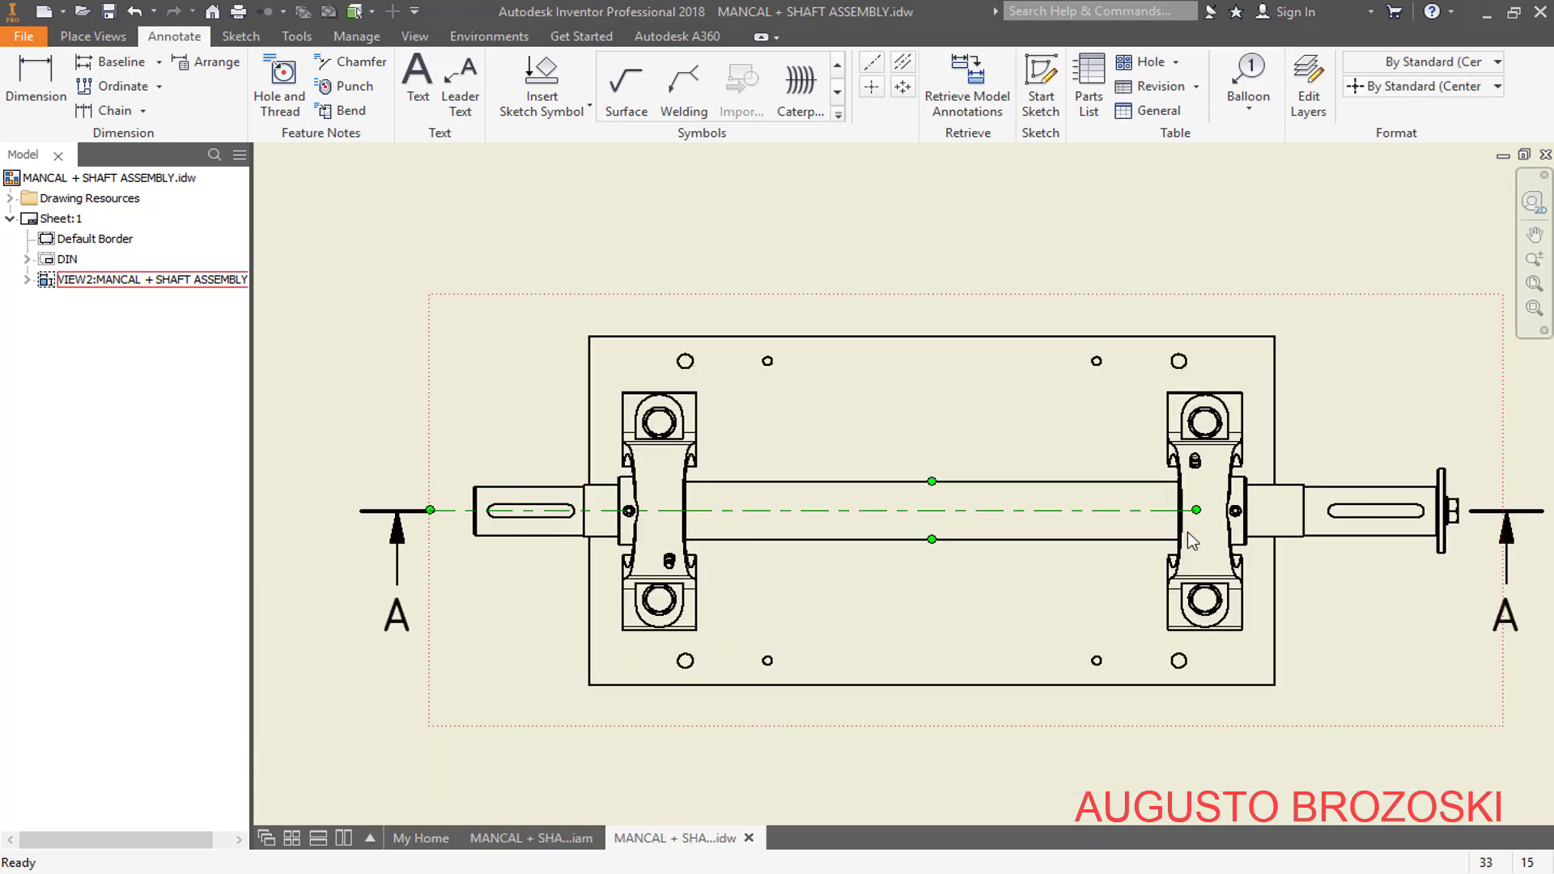
# - Stretch the shaft centerline's opposite end through the second bearing and past the end bolt
pyautogui.moveTo(1198, 527); pyautogui.dragTo(764, 515, button='middle')
pyautogui.scroll(-4, 763, 515)
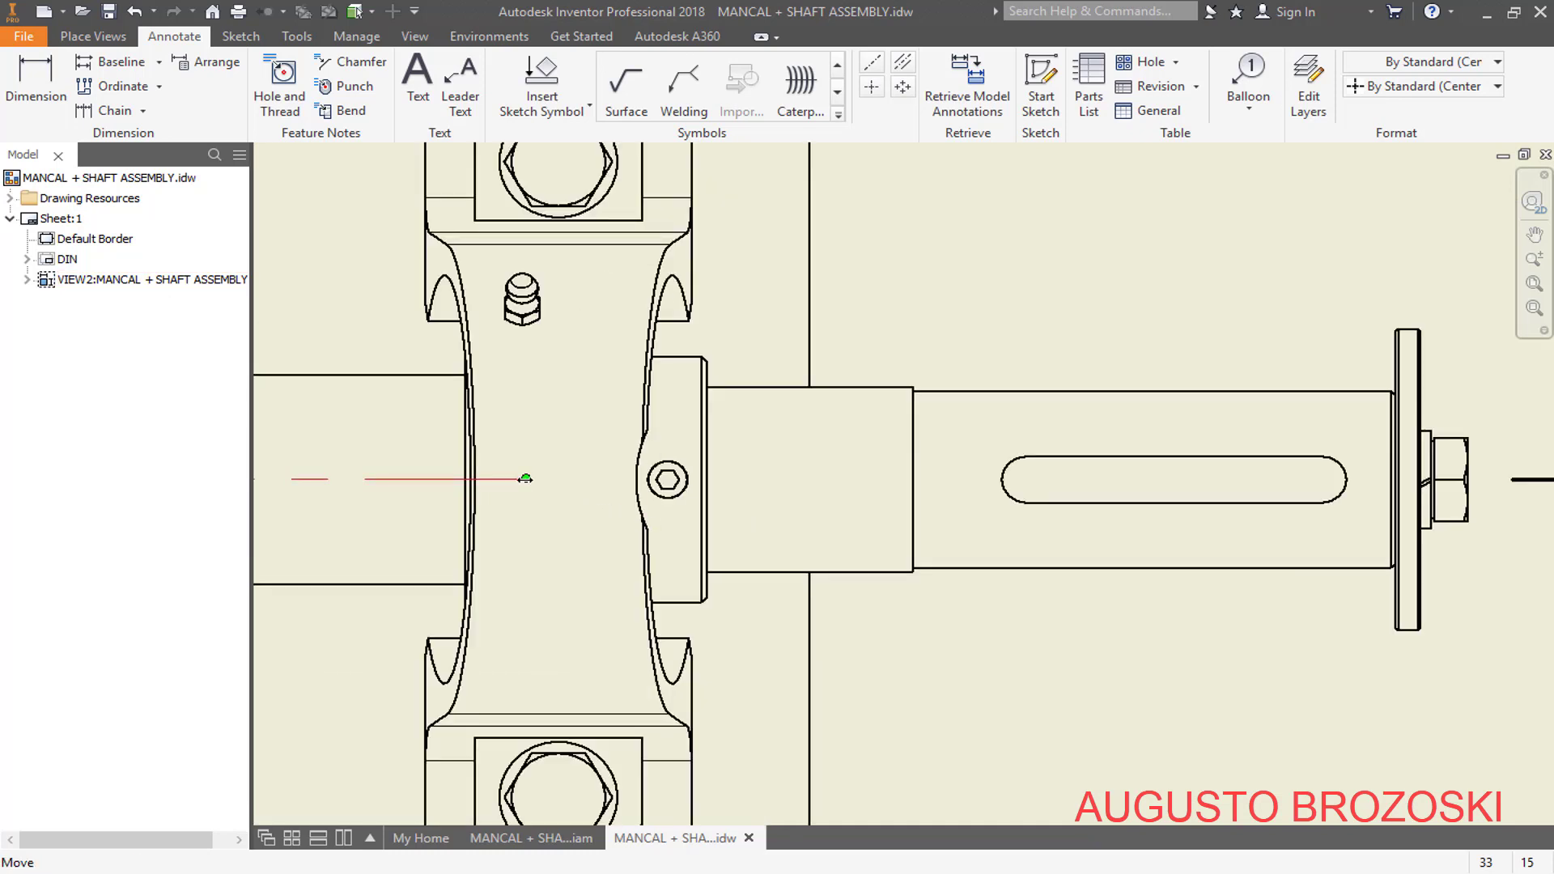
pyautogui.moveTo(685, 480)
pyautogui.mouseDown()
pyautogui.moveTo(1287, 474)
pyautogui.moveTo(1515, 430)
pyautogui.moveTo(1493, 438)
pyautogui.mouseUp()
pyautogui.scroll(5, 1121, 463)
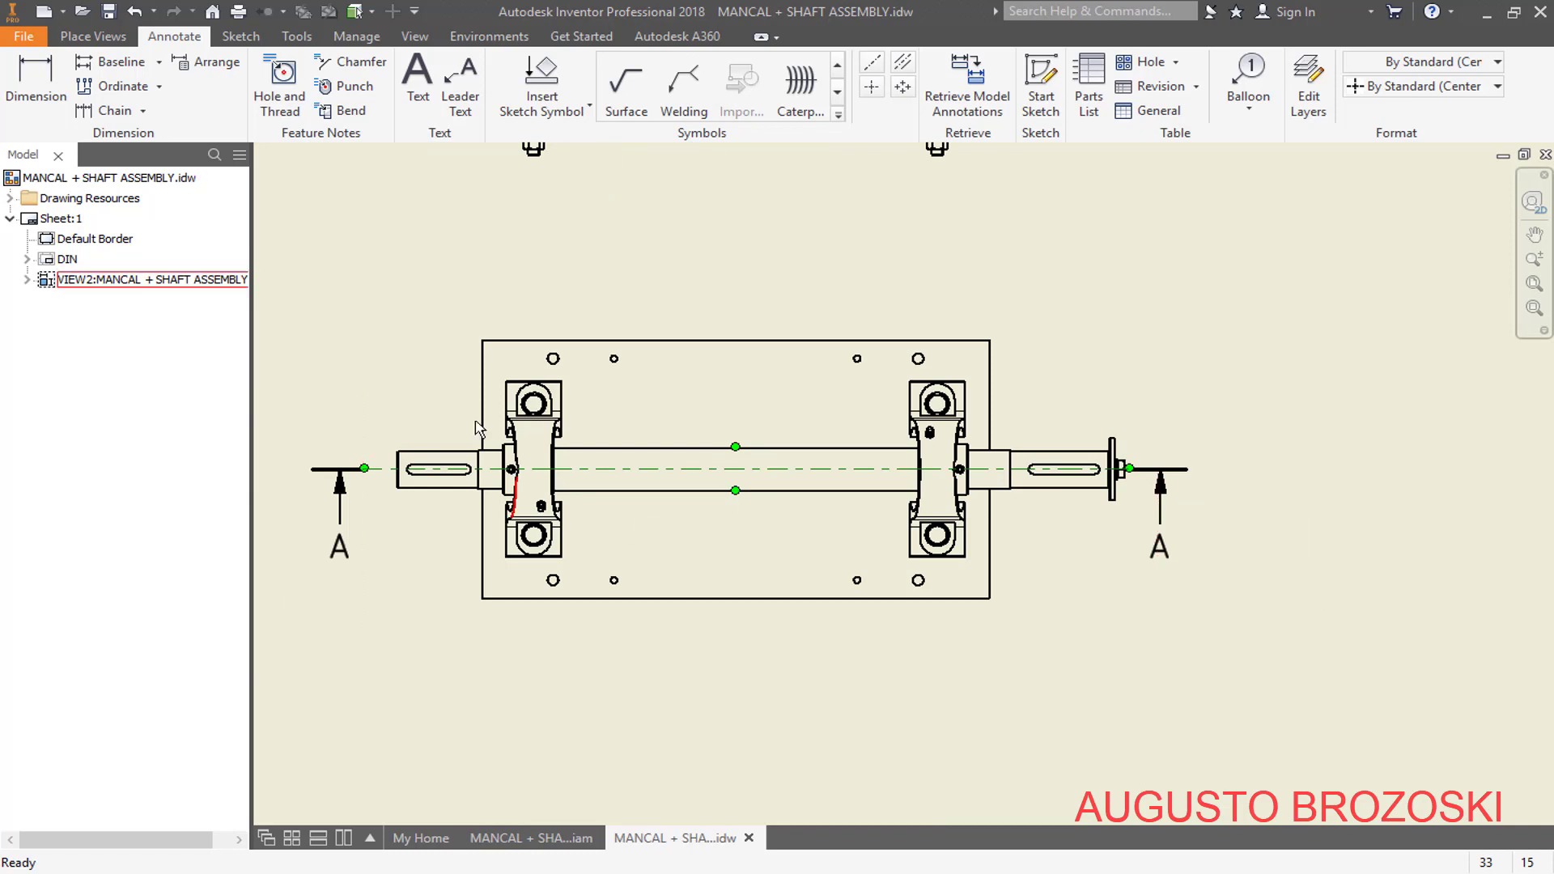
pyautogui.click(339, 266)
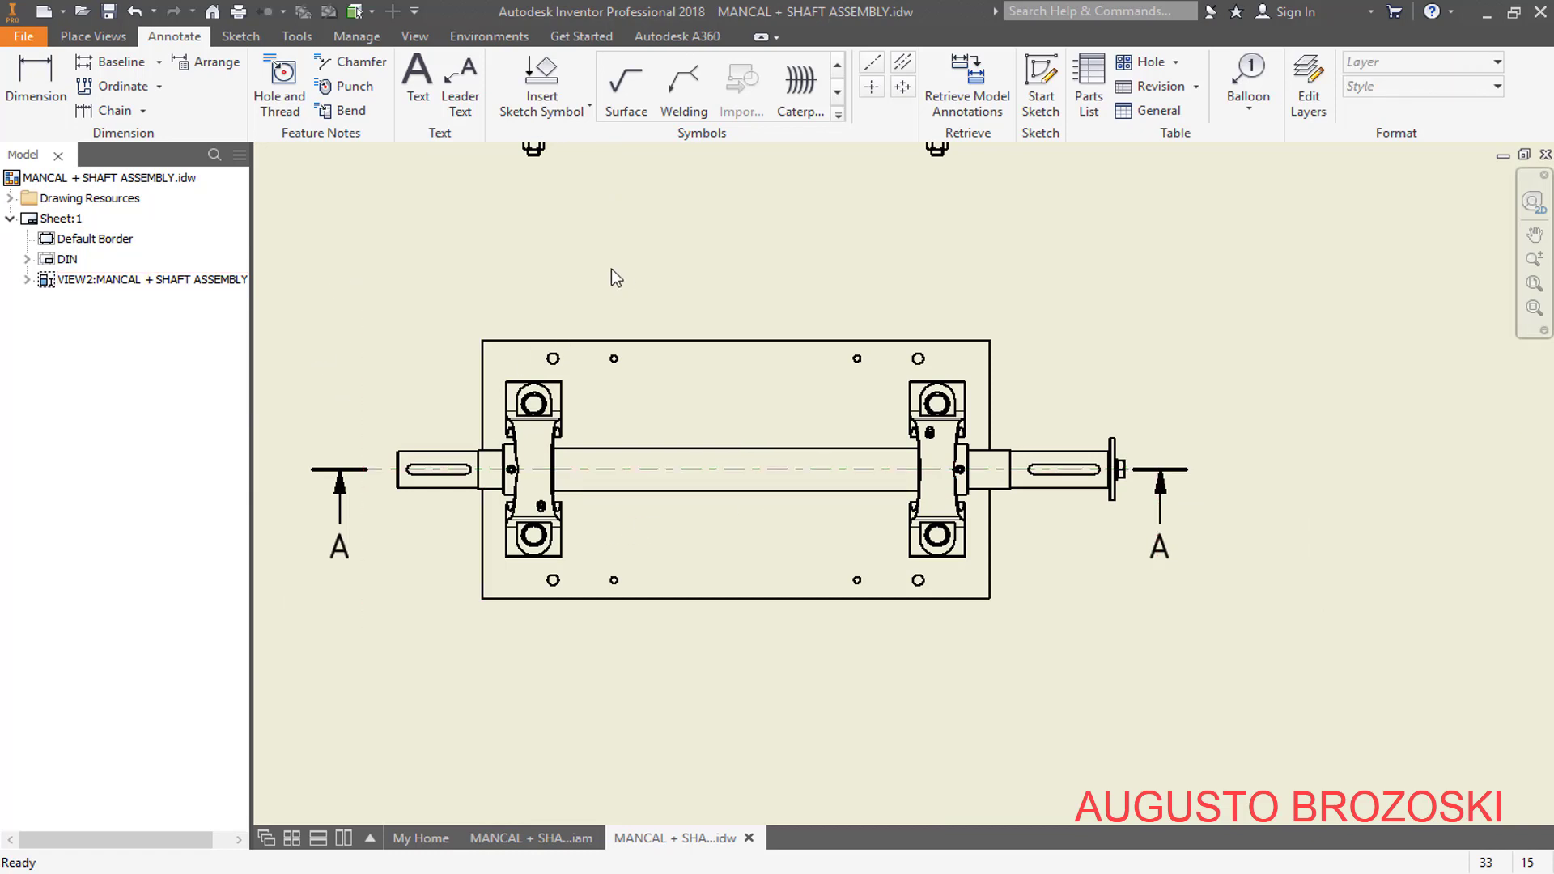
# - Create a projected end view from section view A-A, placed horizontally in line with it beyond the bolted shaft end
pyautogui.scroll(3, 546, 269)
pyautogui.moveTo(547, 269); pyautogui.dragTo(706, 317, button='middle')
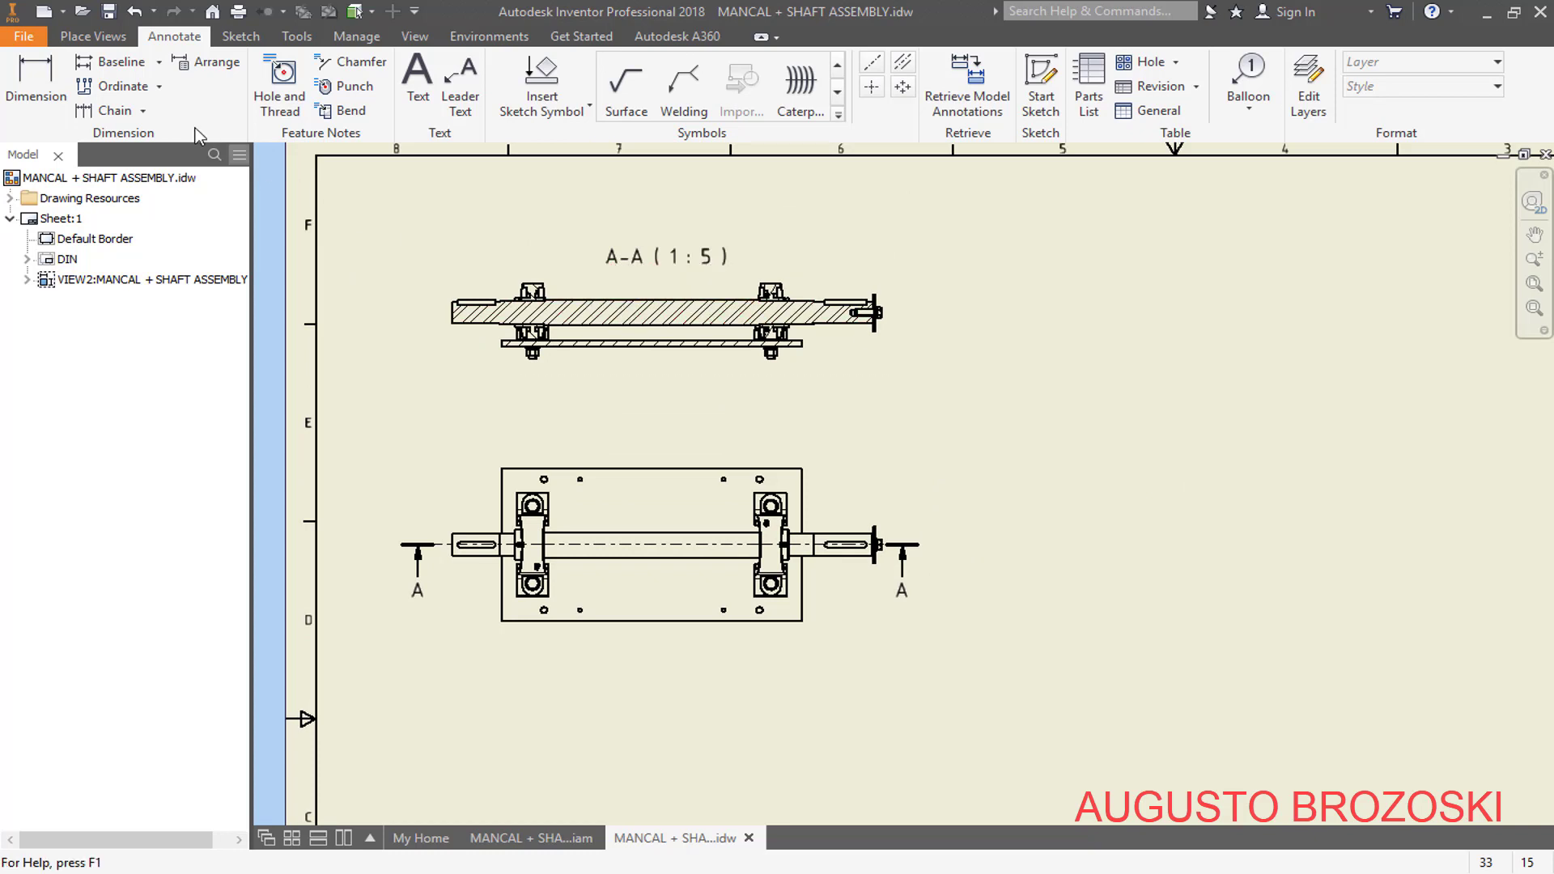
pyautogui.click(104, 38)
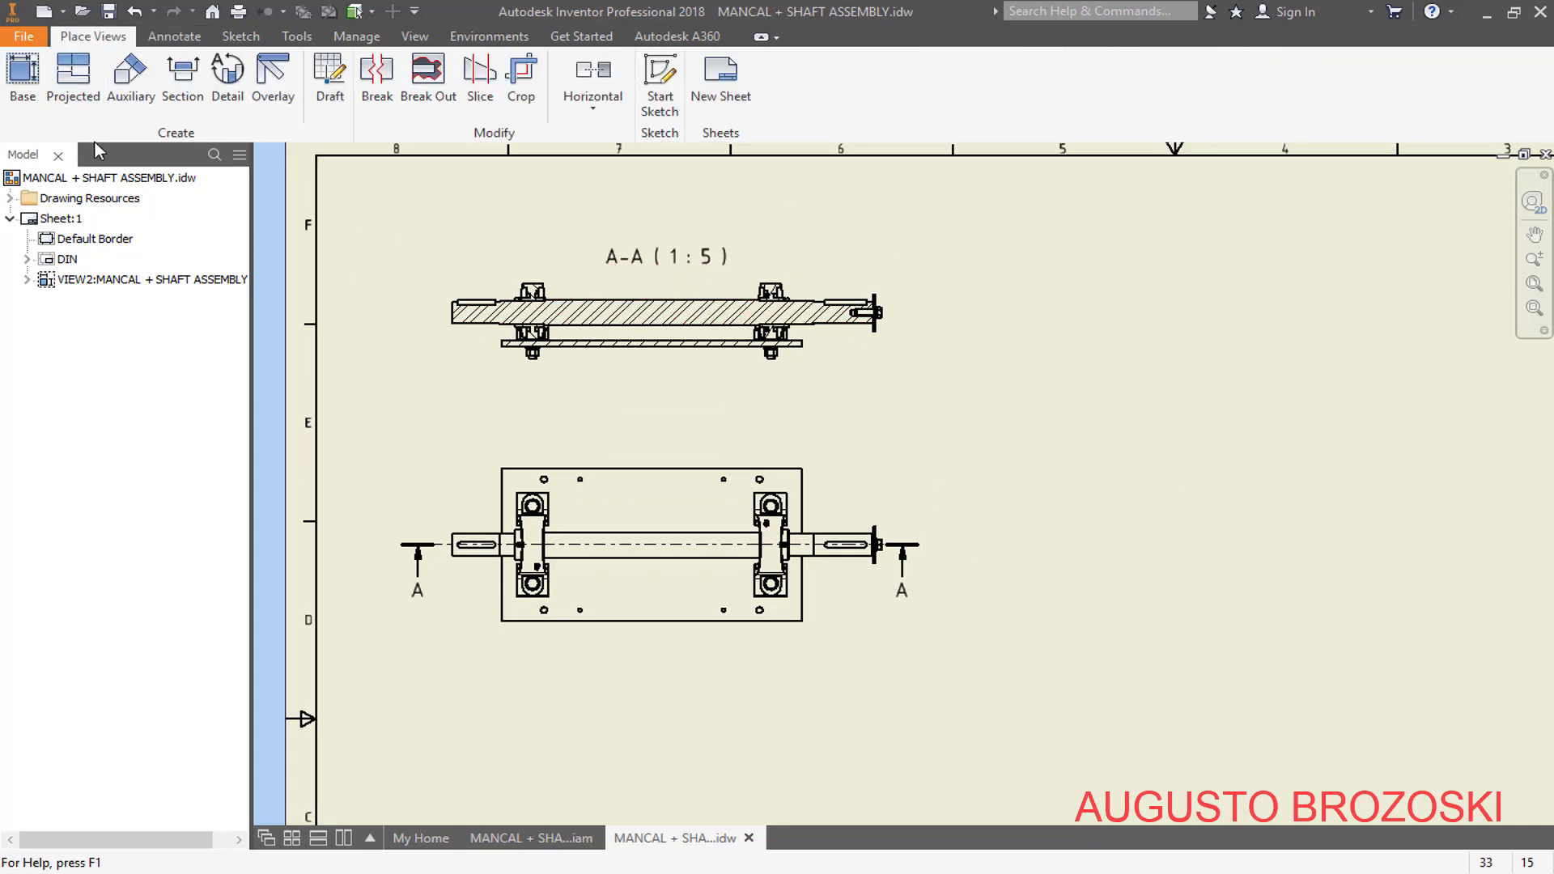
pyautogui.click(73, 94)
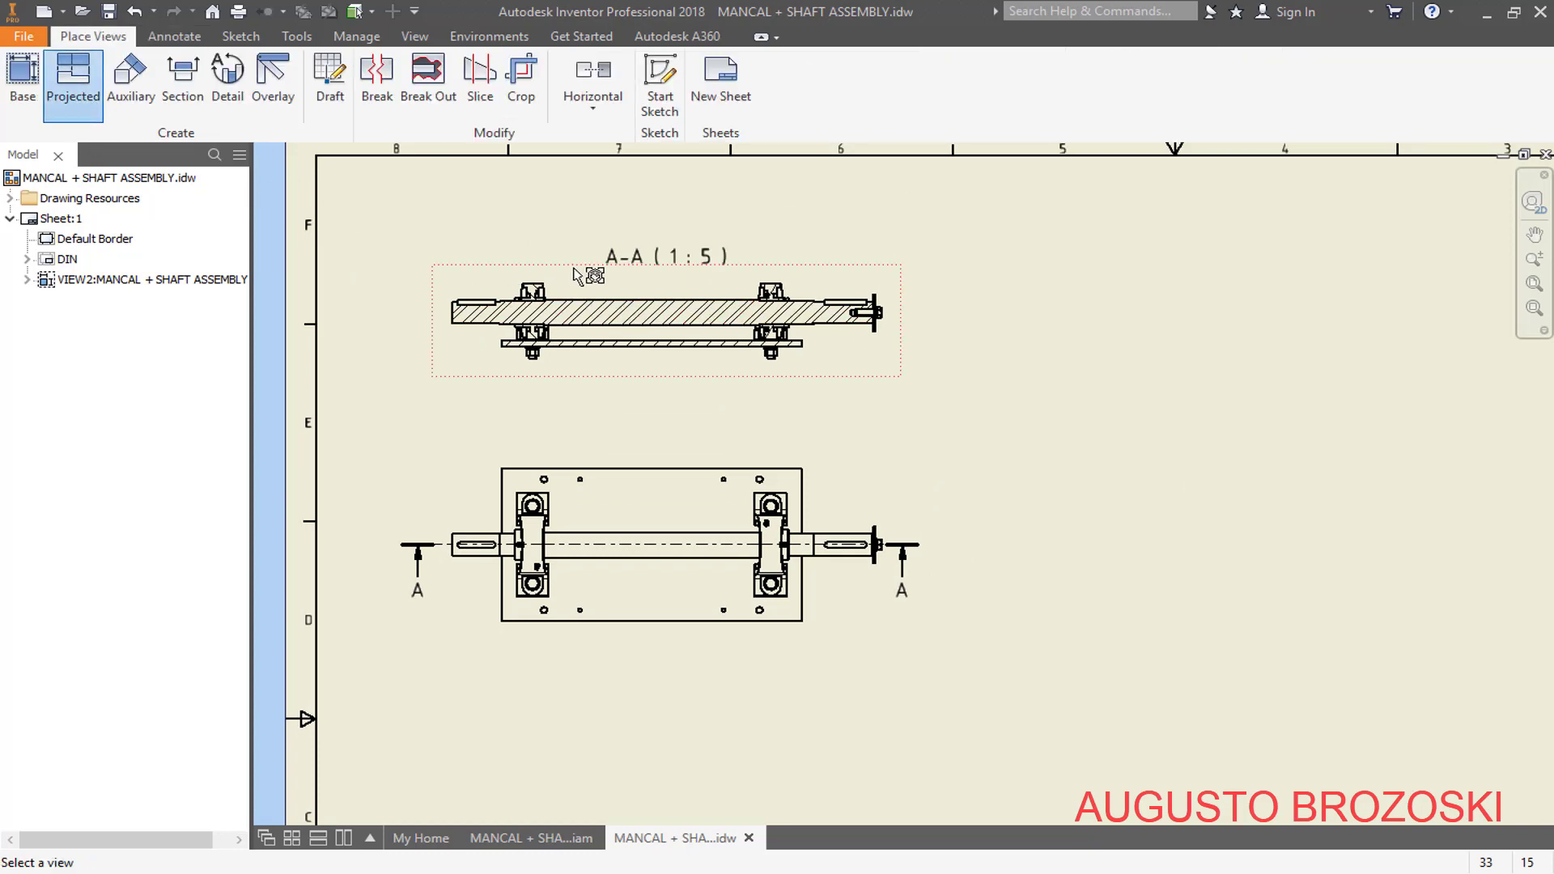
pyautogui.click(666, 281)
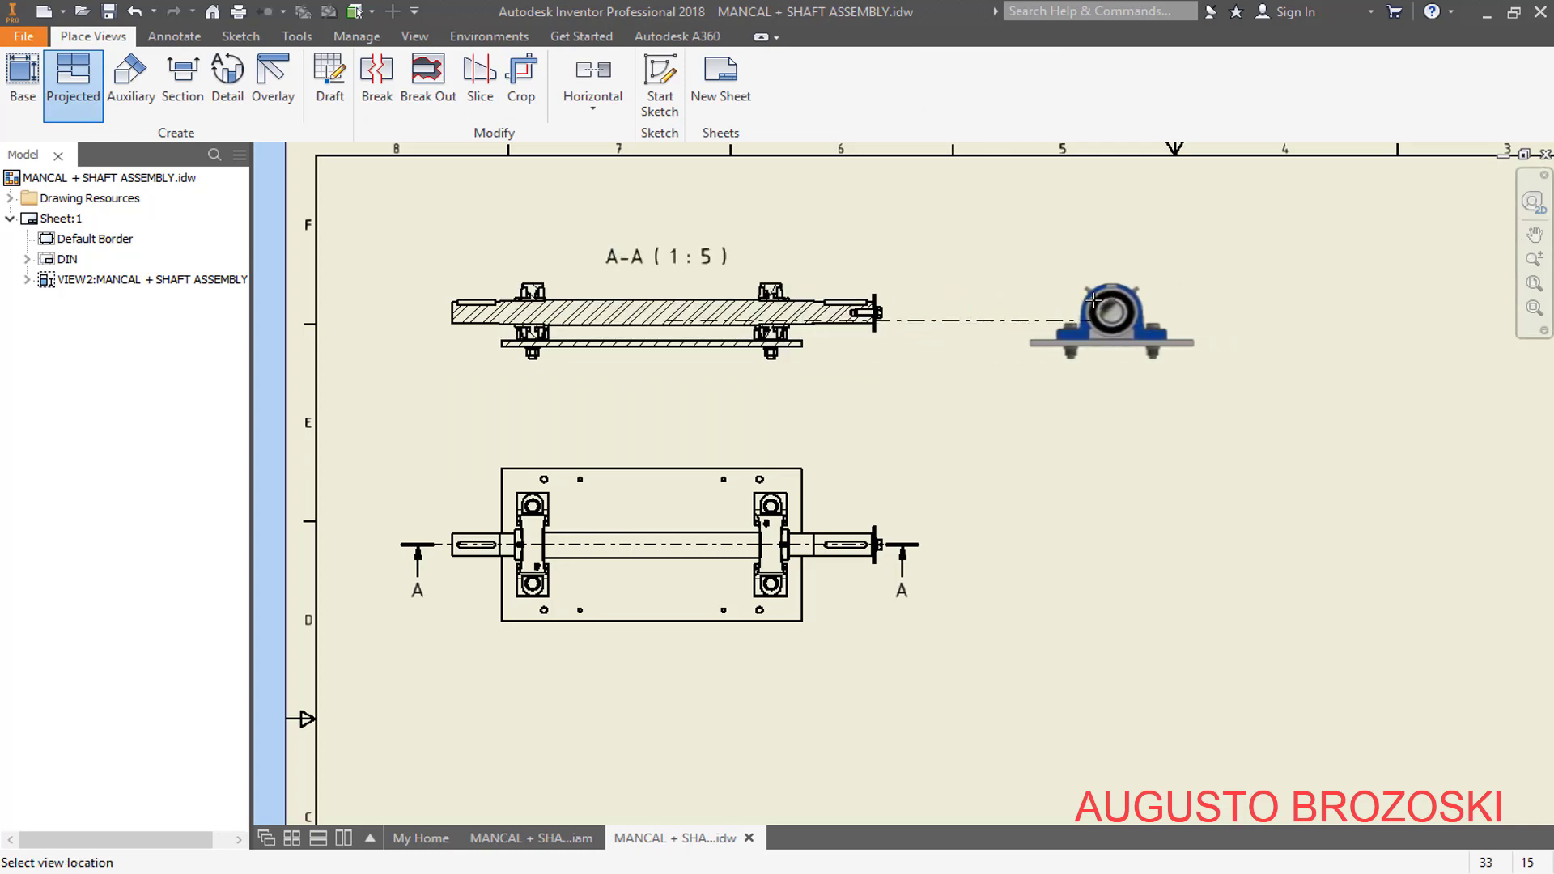
pyautogui.click(1094, 303)
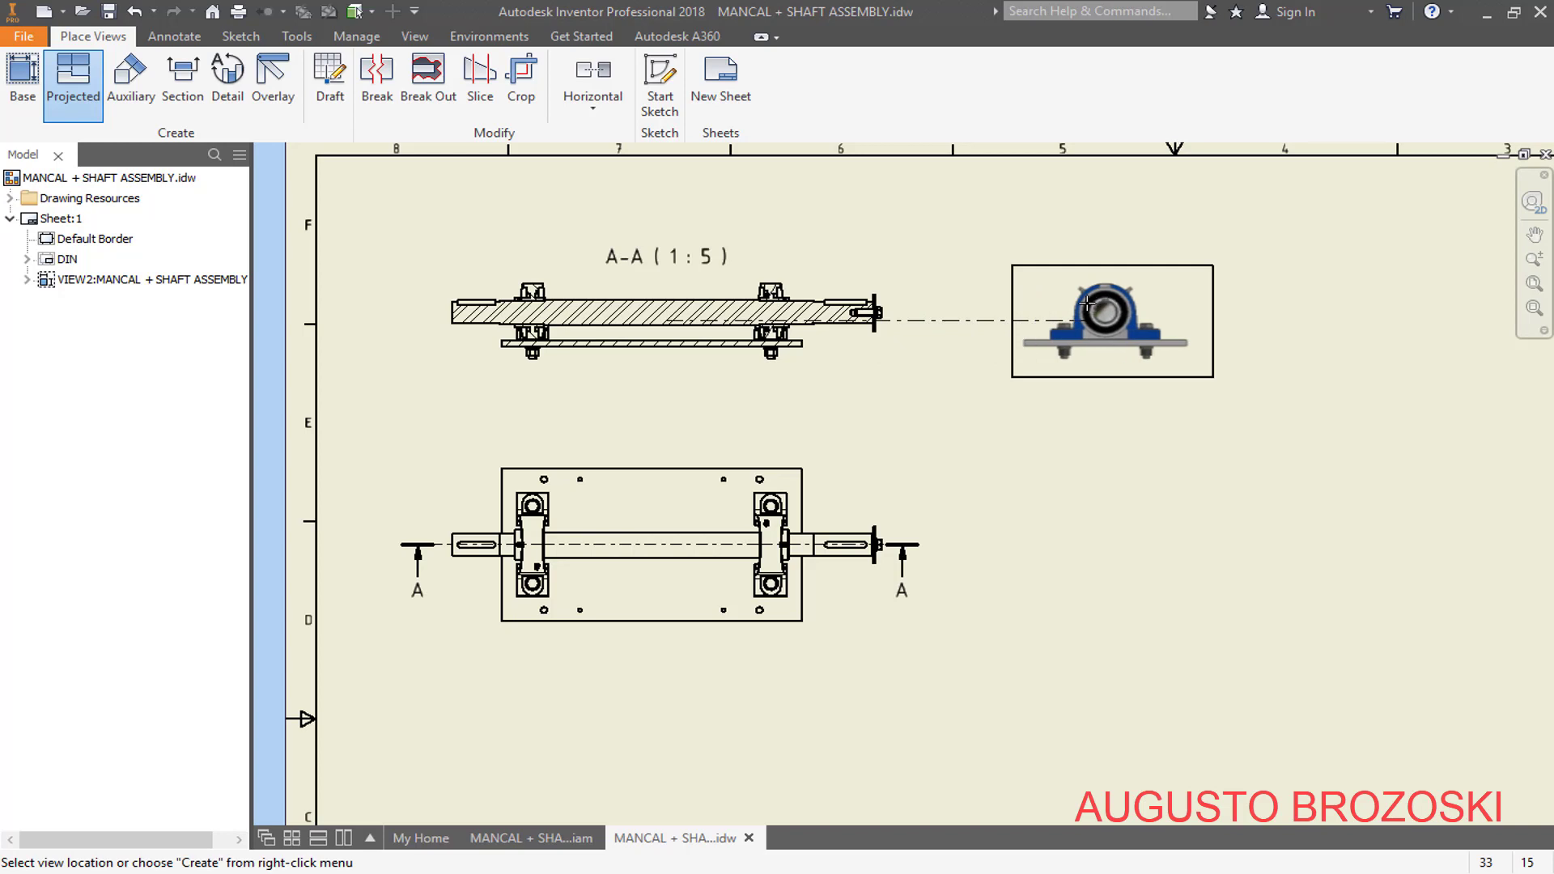
pyautogui.rightClick(1091, 307)
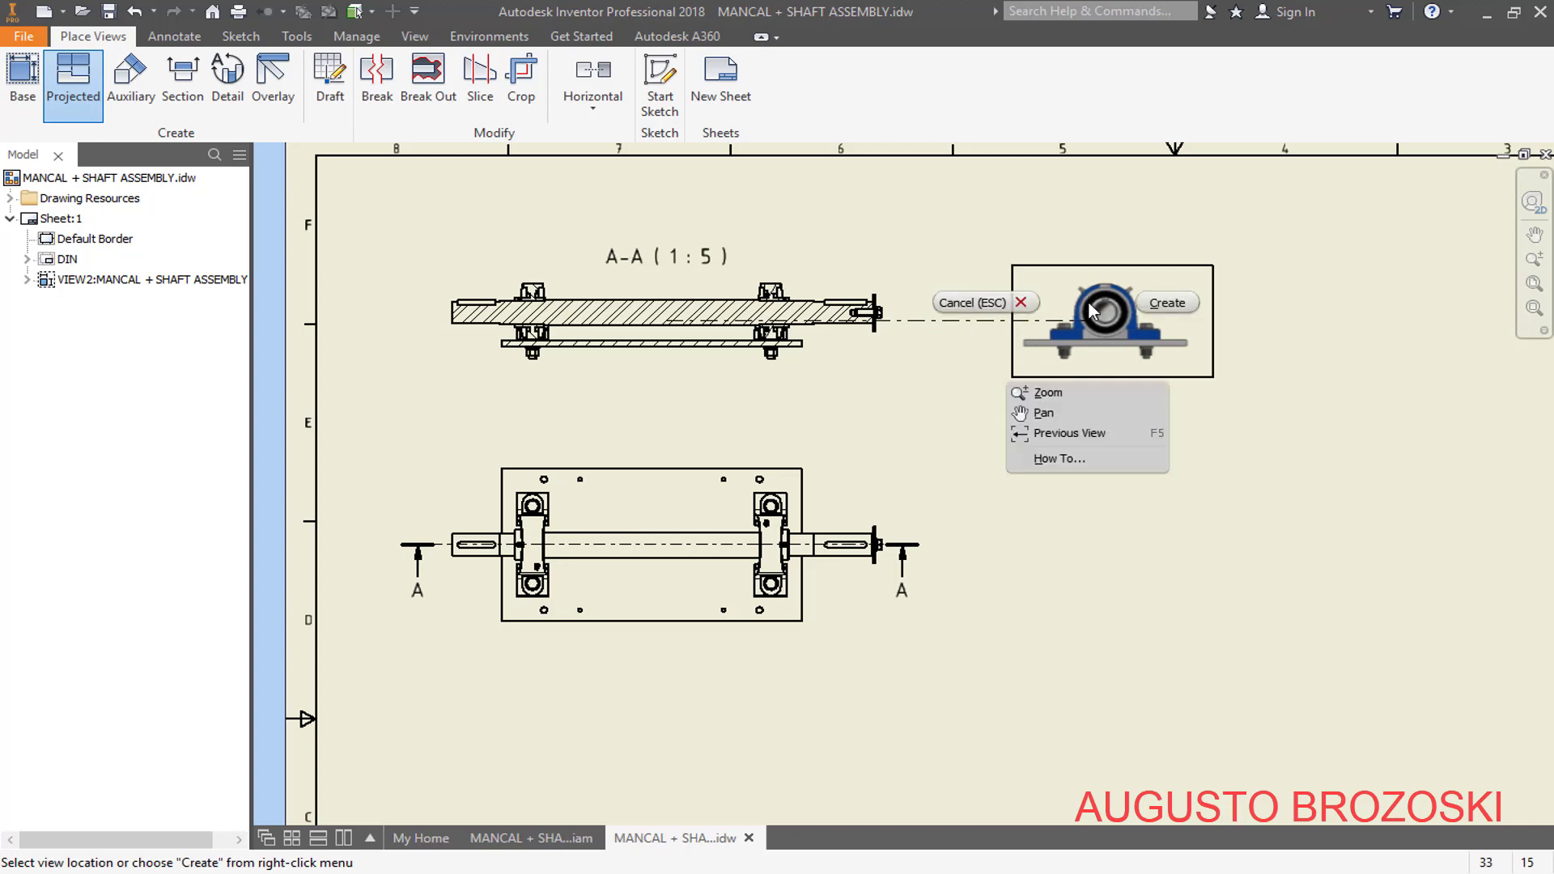
pyautogui.click(1180, 306)
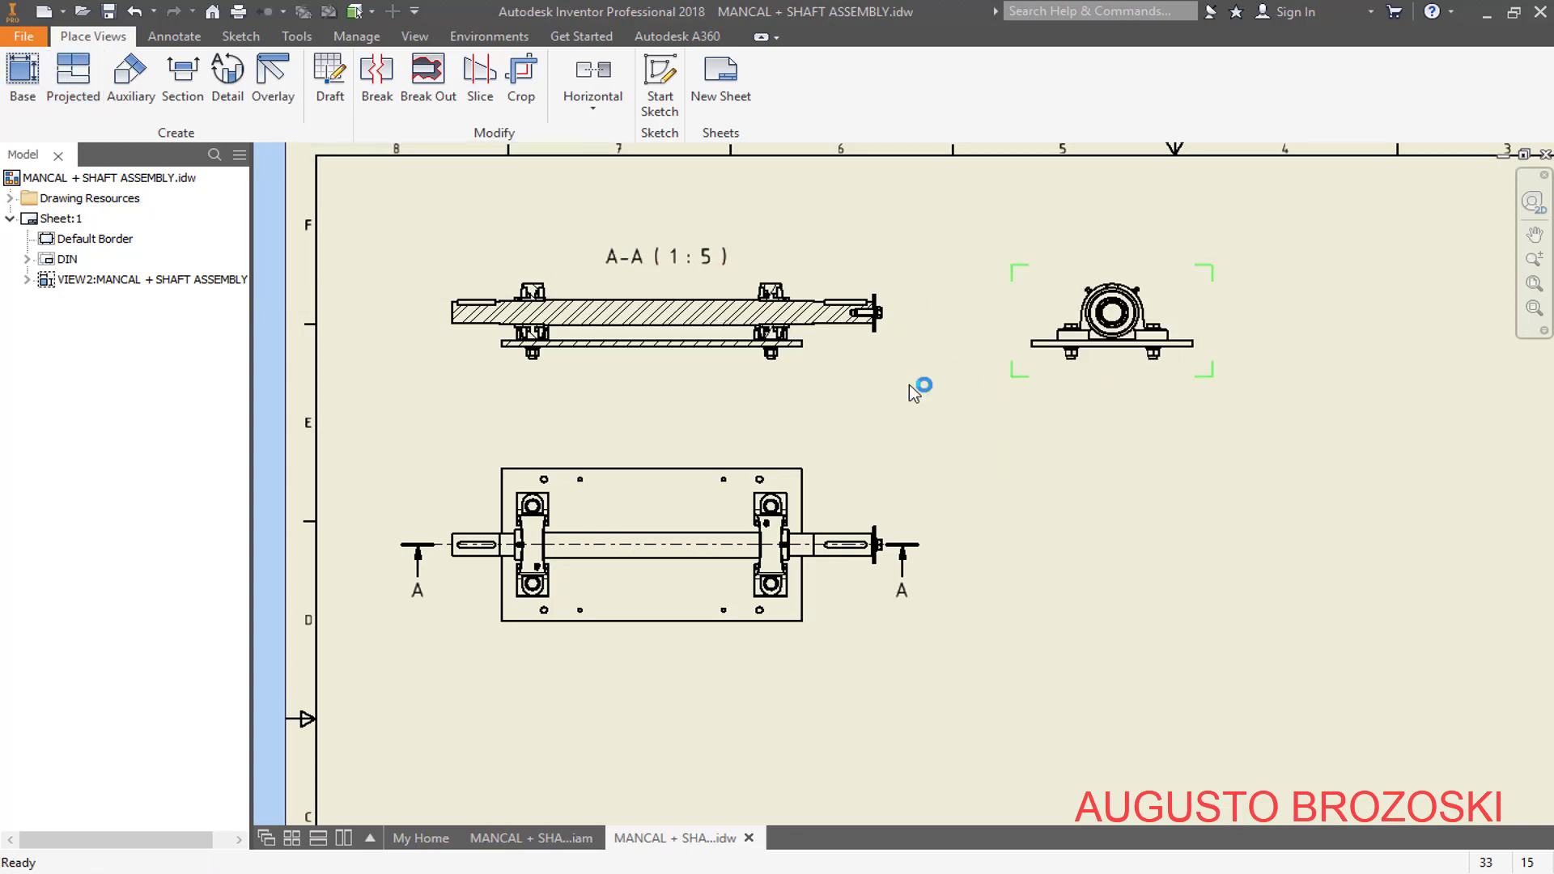
# - Try an isometric view projected diagonally from section view A-A beneath the end view, and delete it
pyautogui.scroll(2, 616, 387)
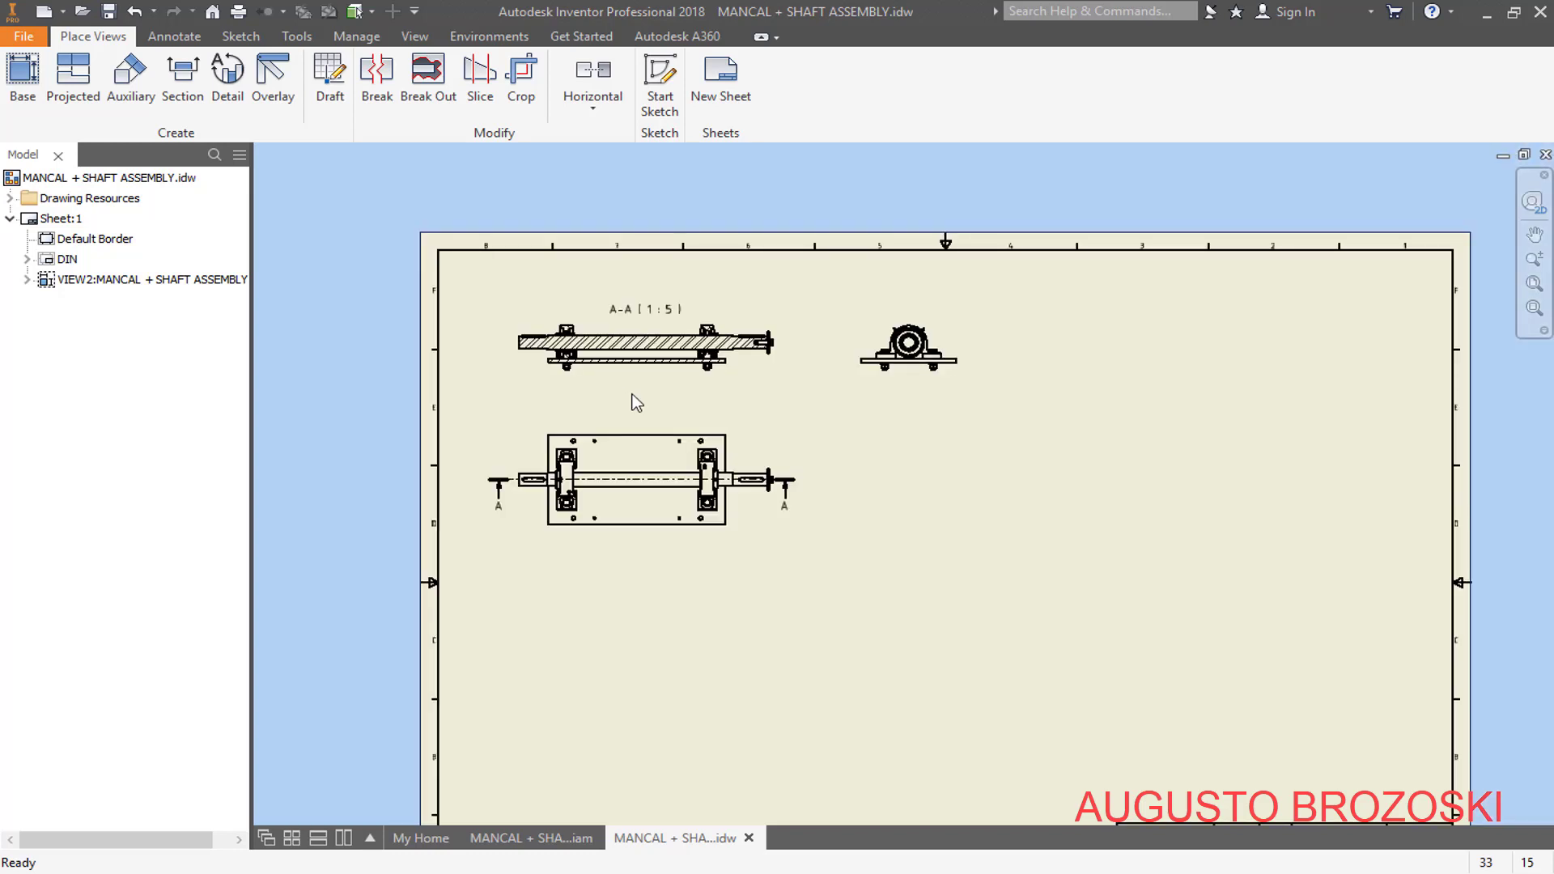
pyautogui.moveTo(633, 396); pyautogui.dragTo(588, 347, button='middle')
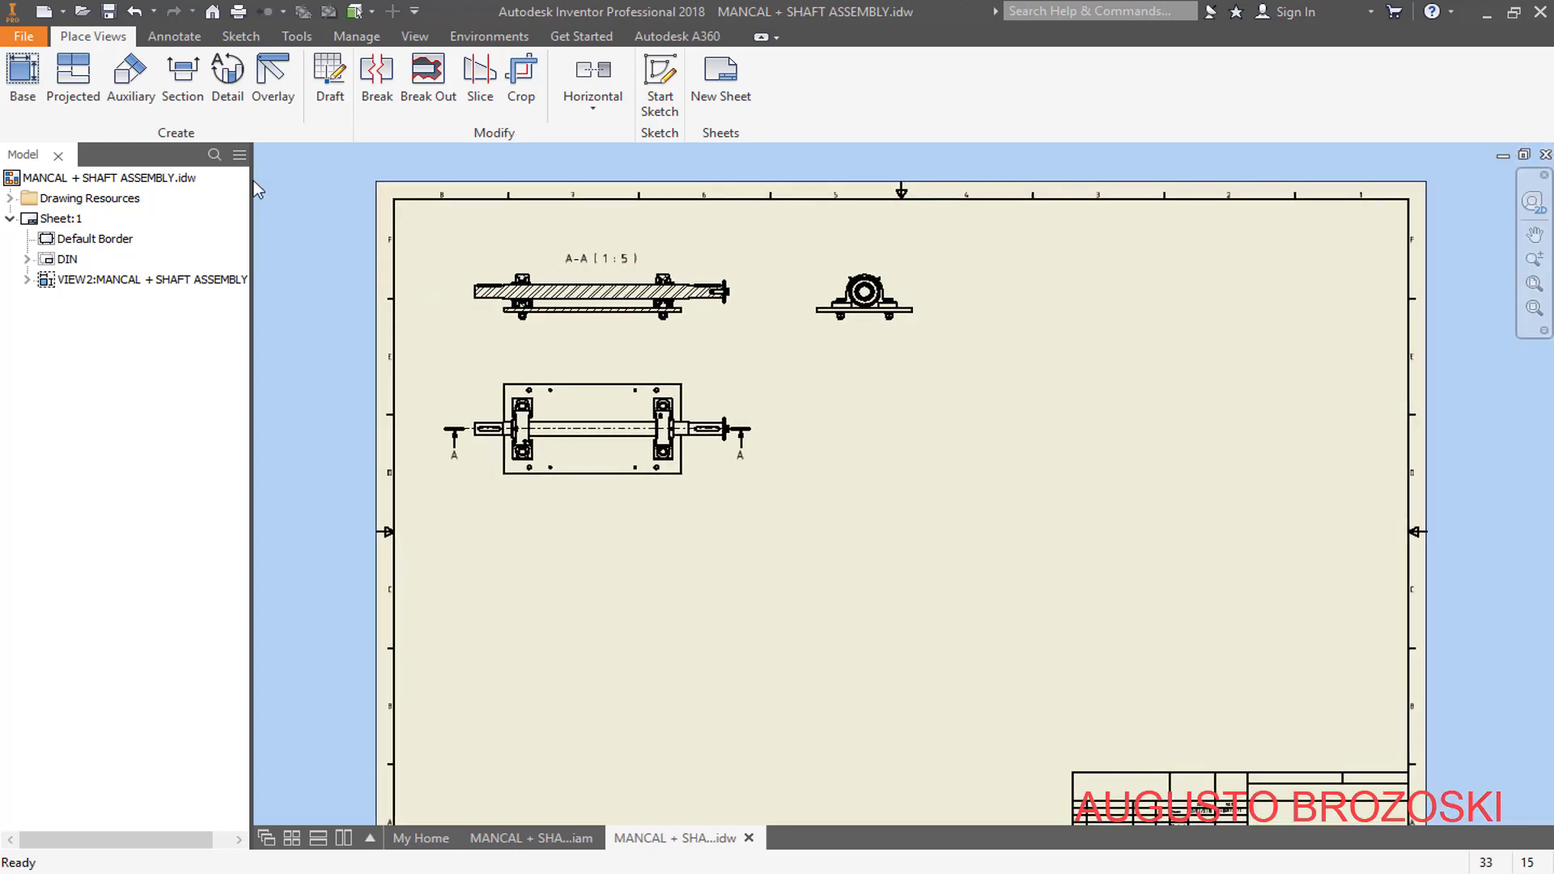
pyautogui.click(79, 78)
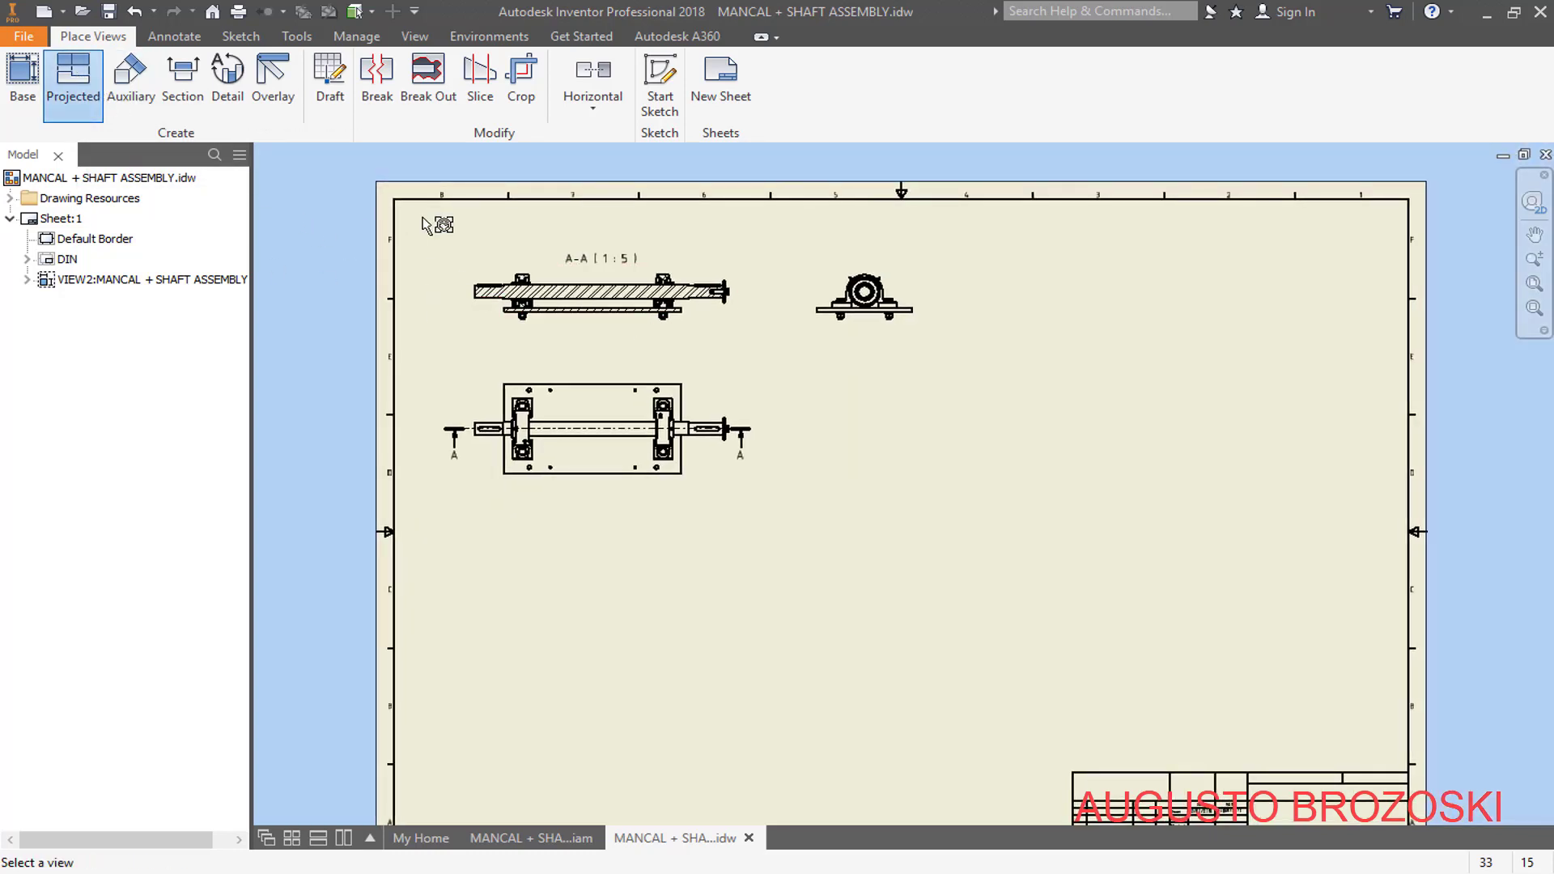
pyautogui.click(634, 279)
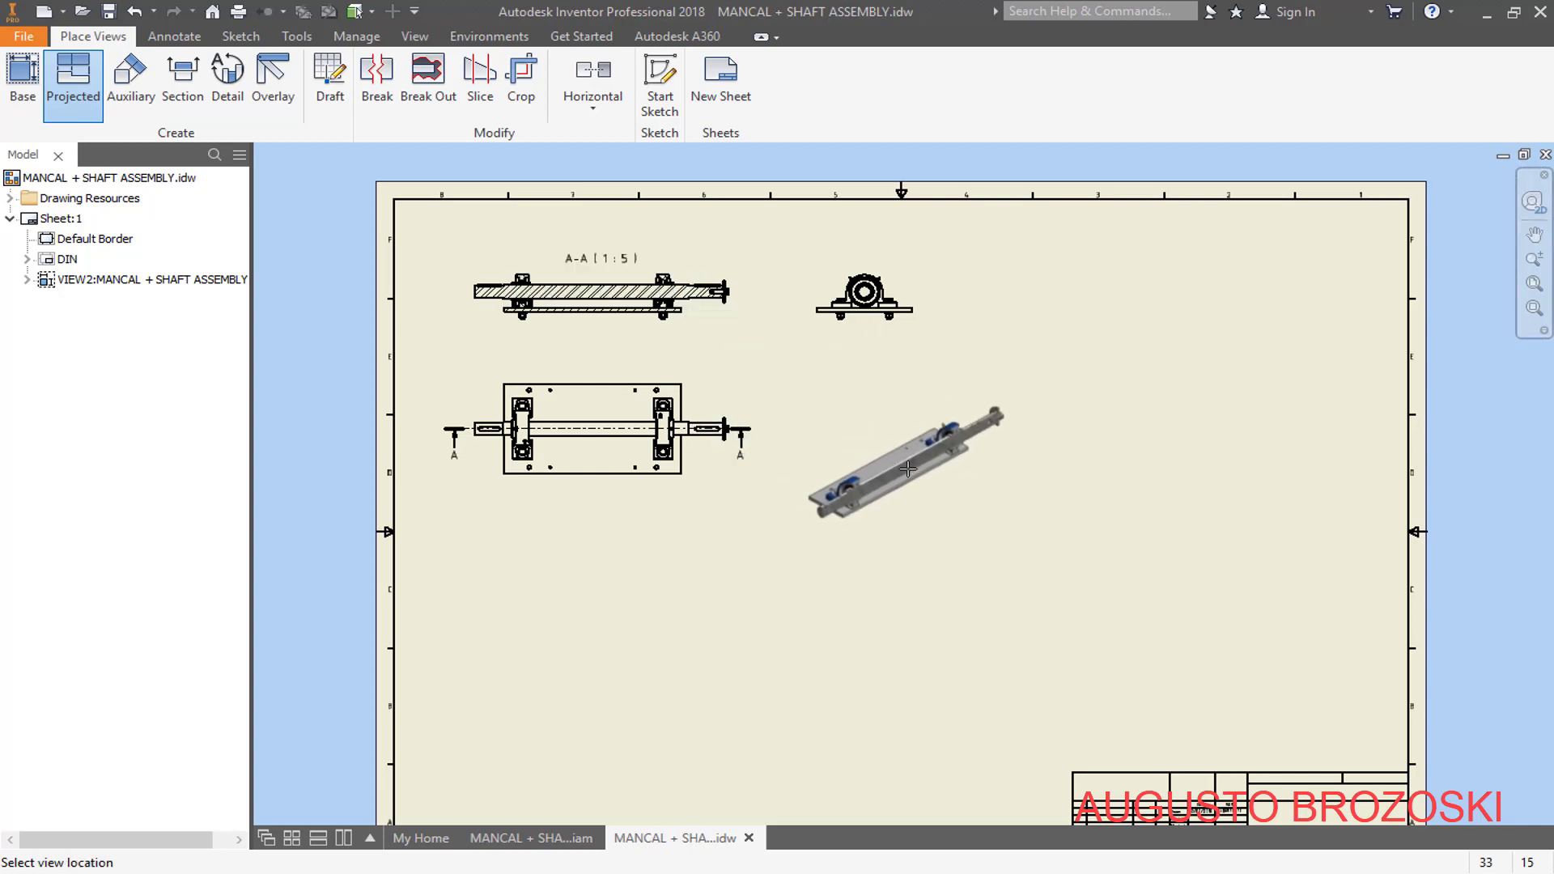
pyautogui.click(911, 464)
pyautogui.rightClick(885, 467)
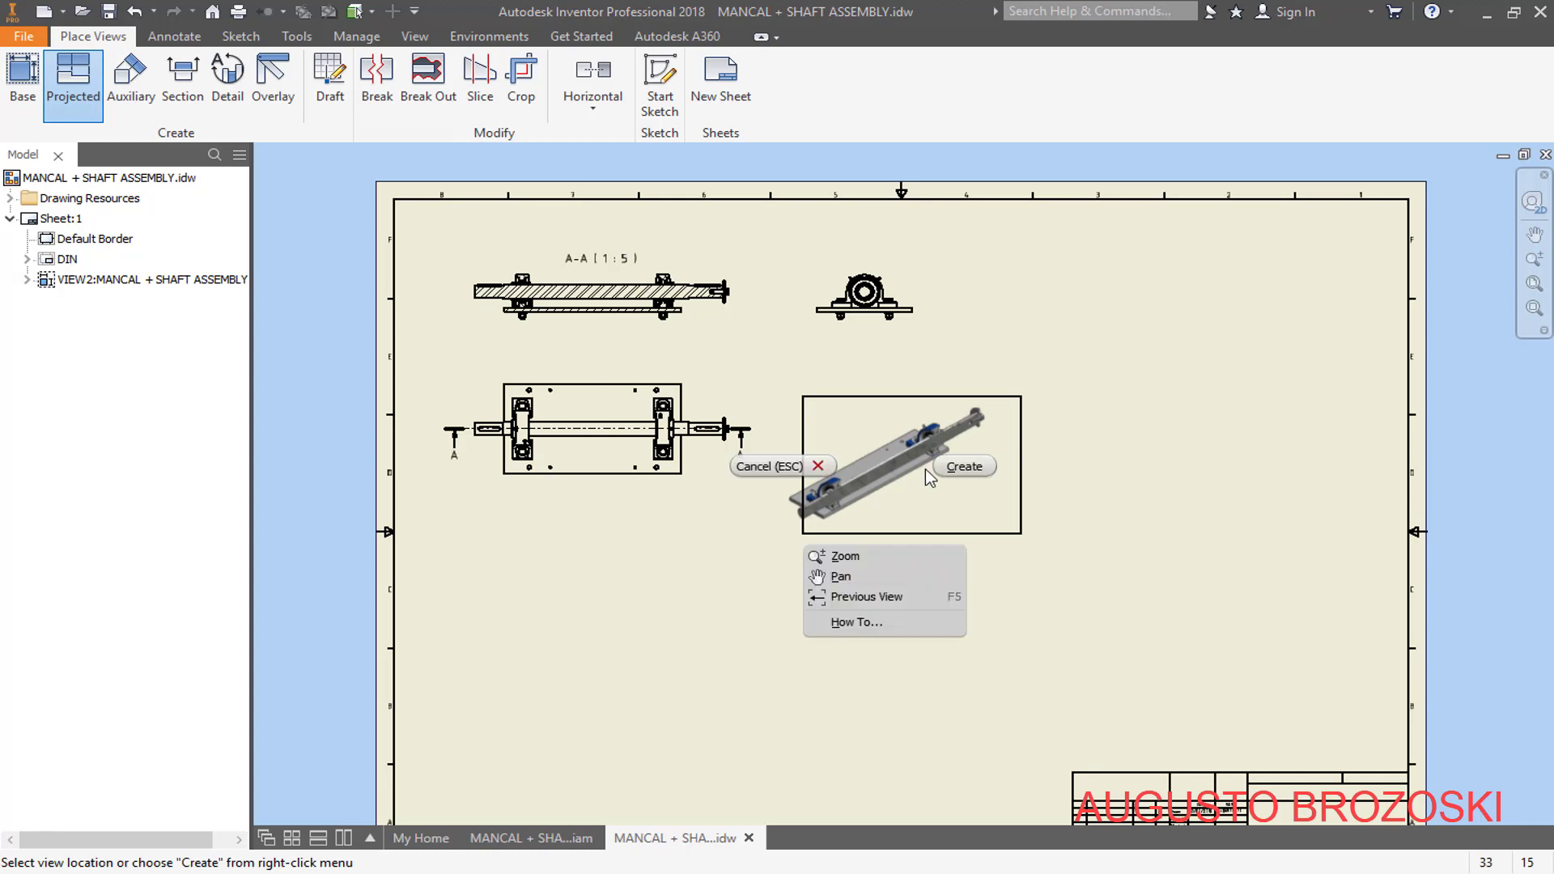
pyautogui.click(962, 468)
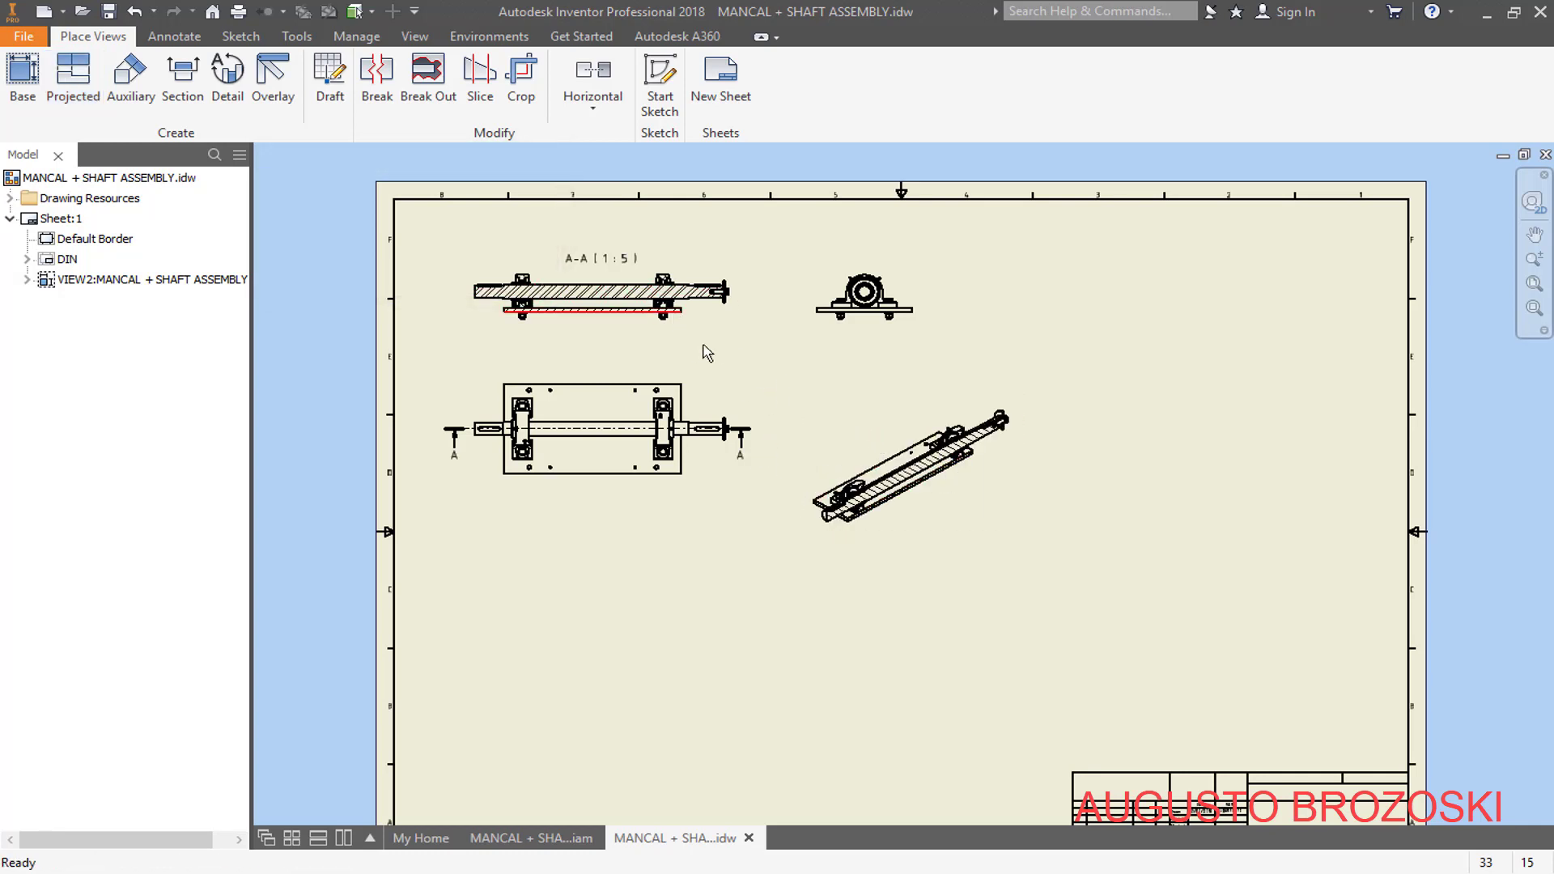
pyautogui.scroll(3, 846, 508)
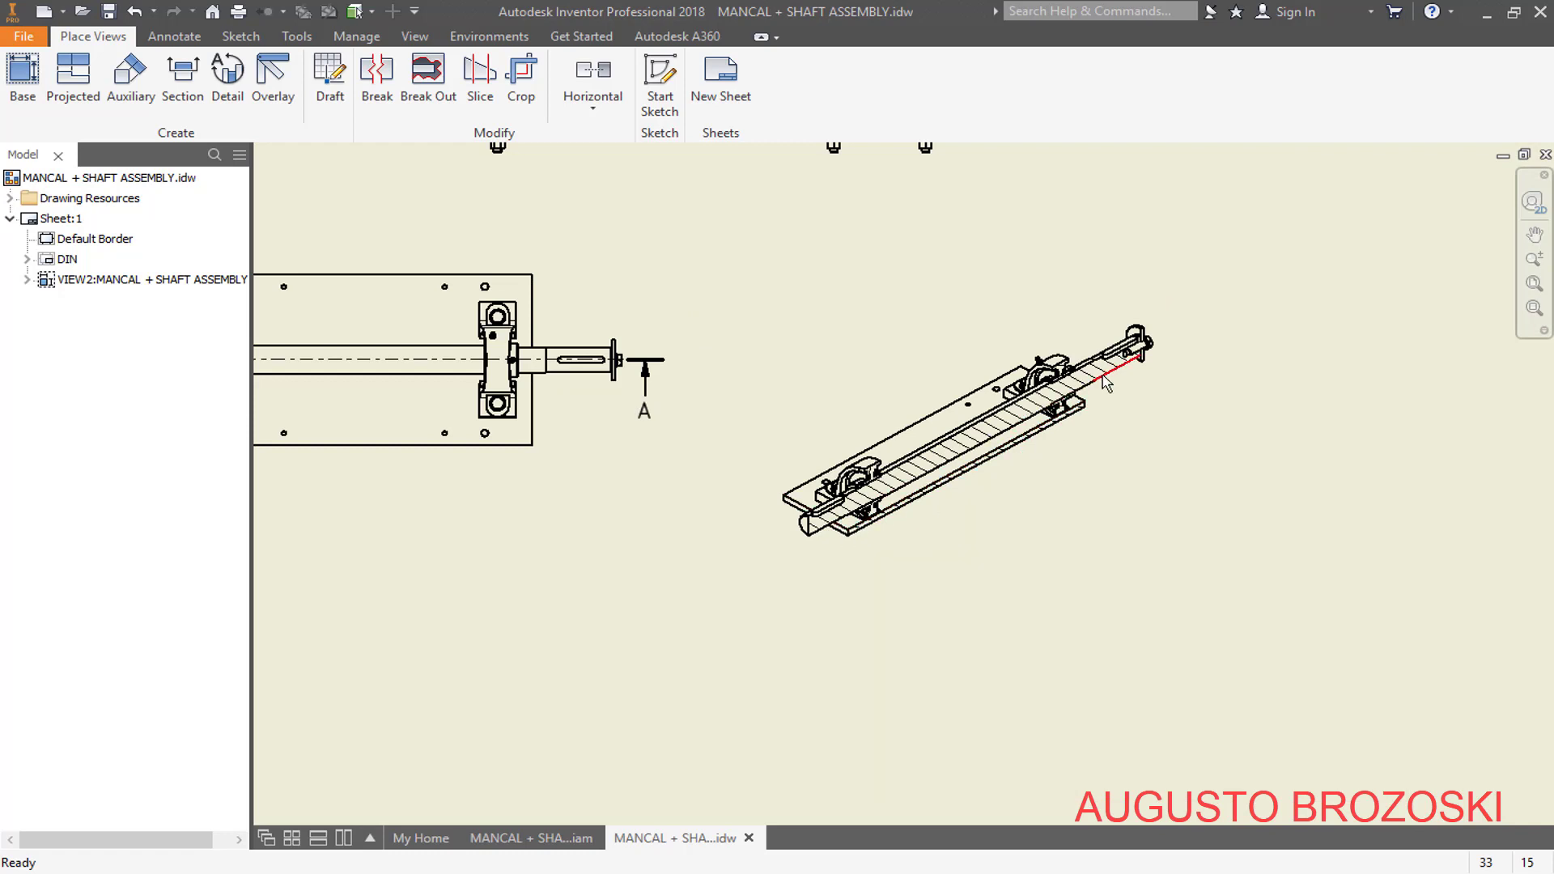
pyautogui.scroll(-3, 931, 502)
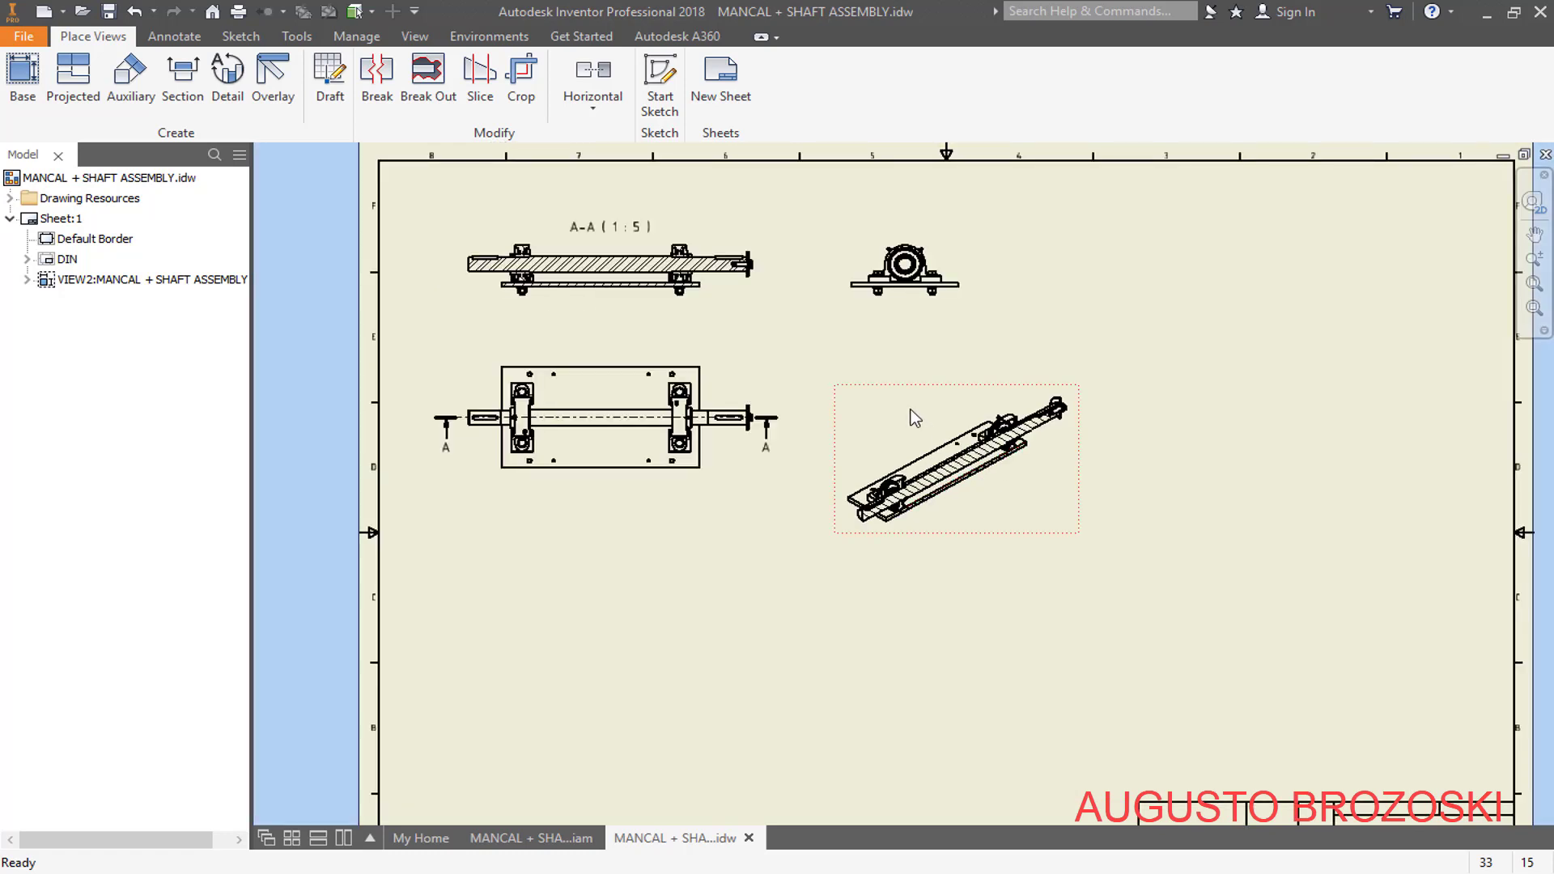
pyautogui.press('Delete')
pyautogui.click(778, 490)
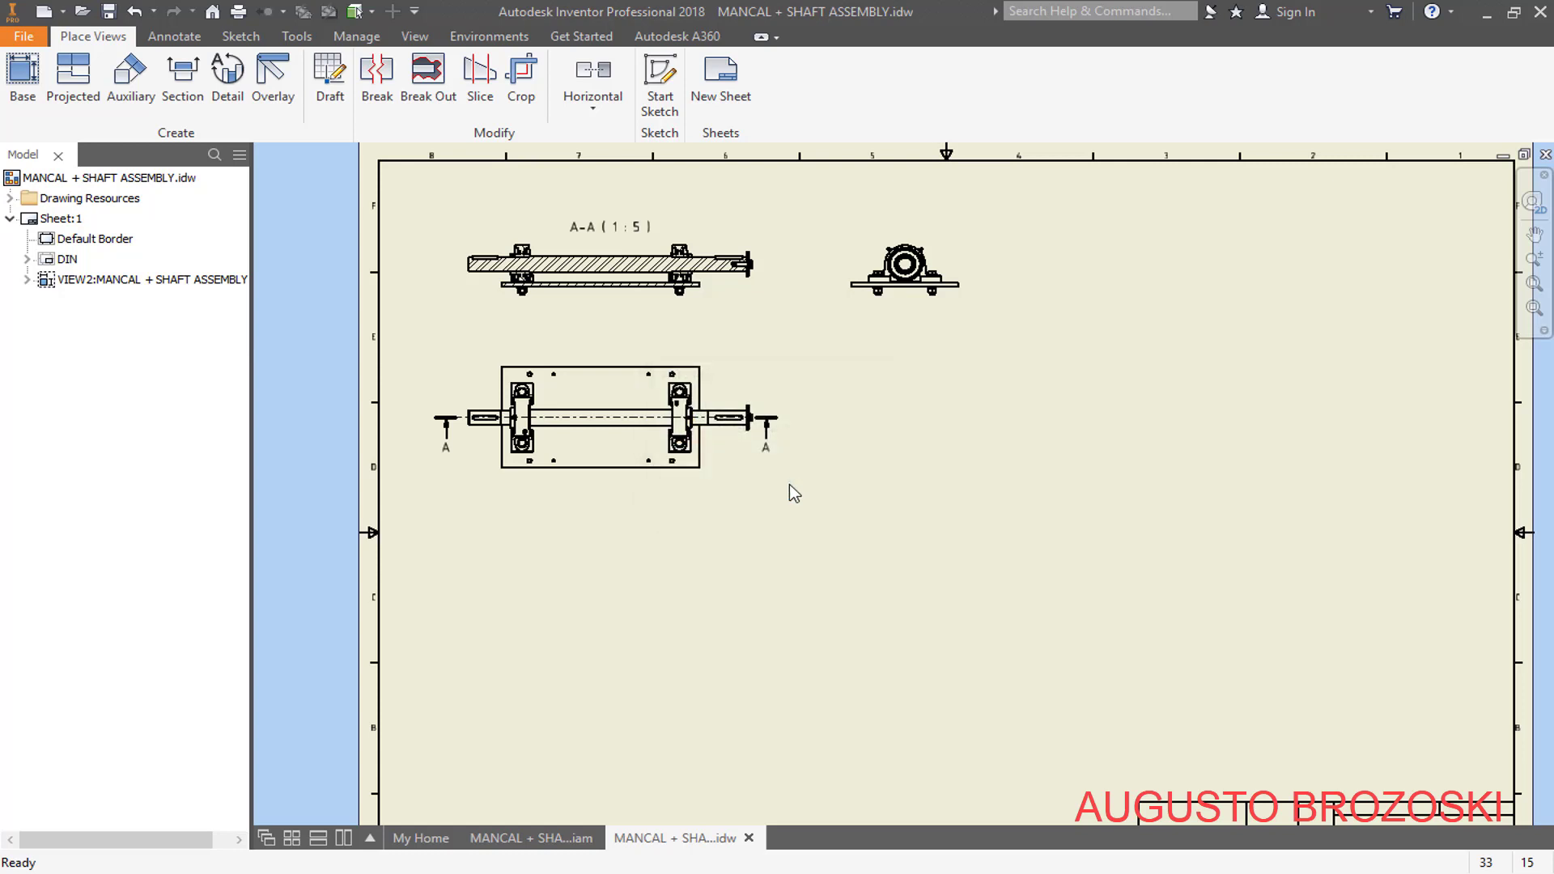
# - Place a separate 1:5 base view of the assembly in an isometric orientation showing the plate's top and the bolted shaft end, beneath the end view
pyautogui.click(24, 74)
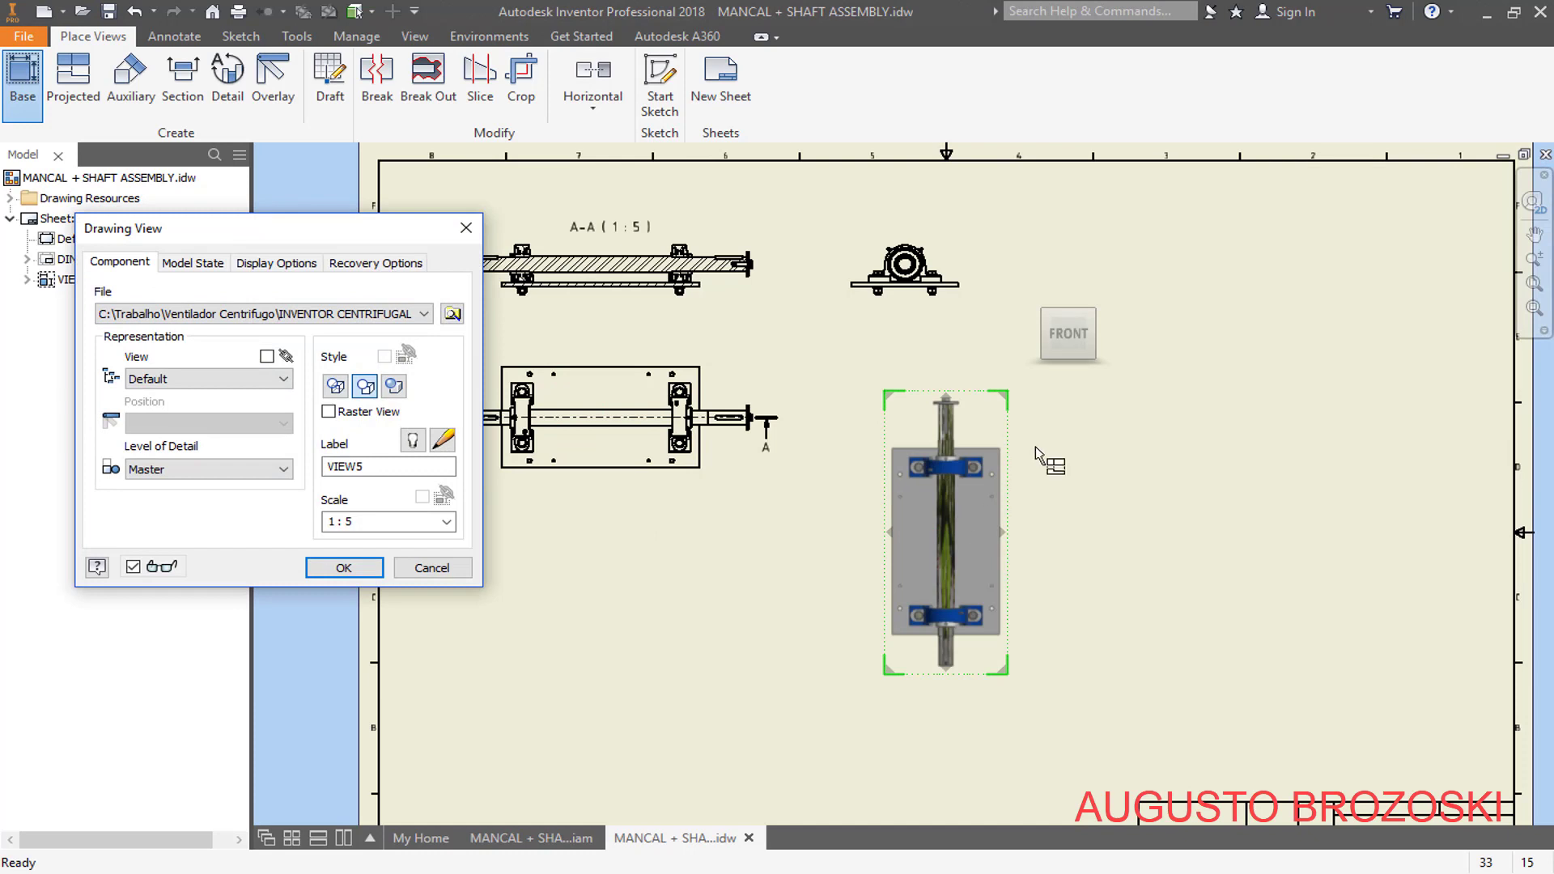
pyautogui.moveTo(1089, 354)
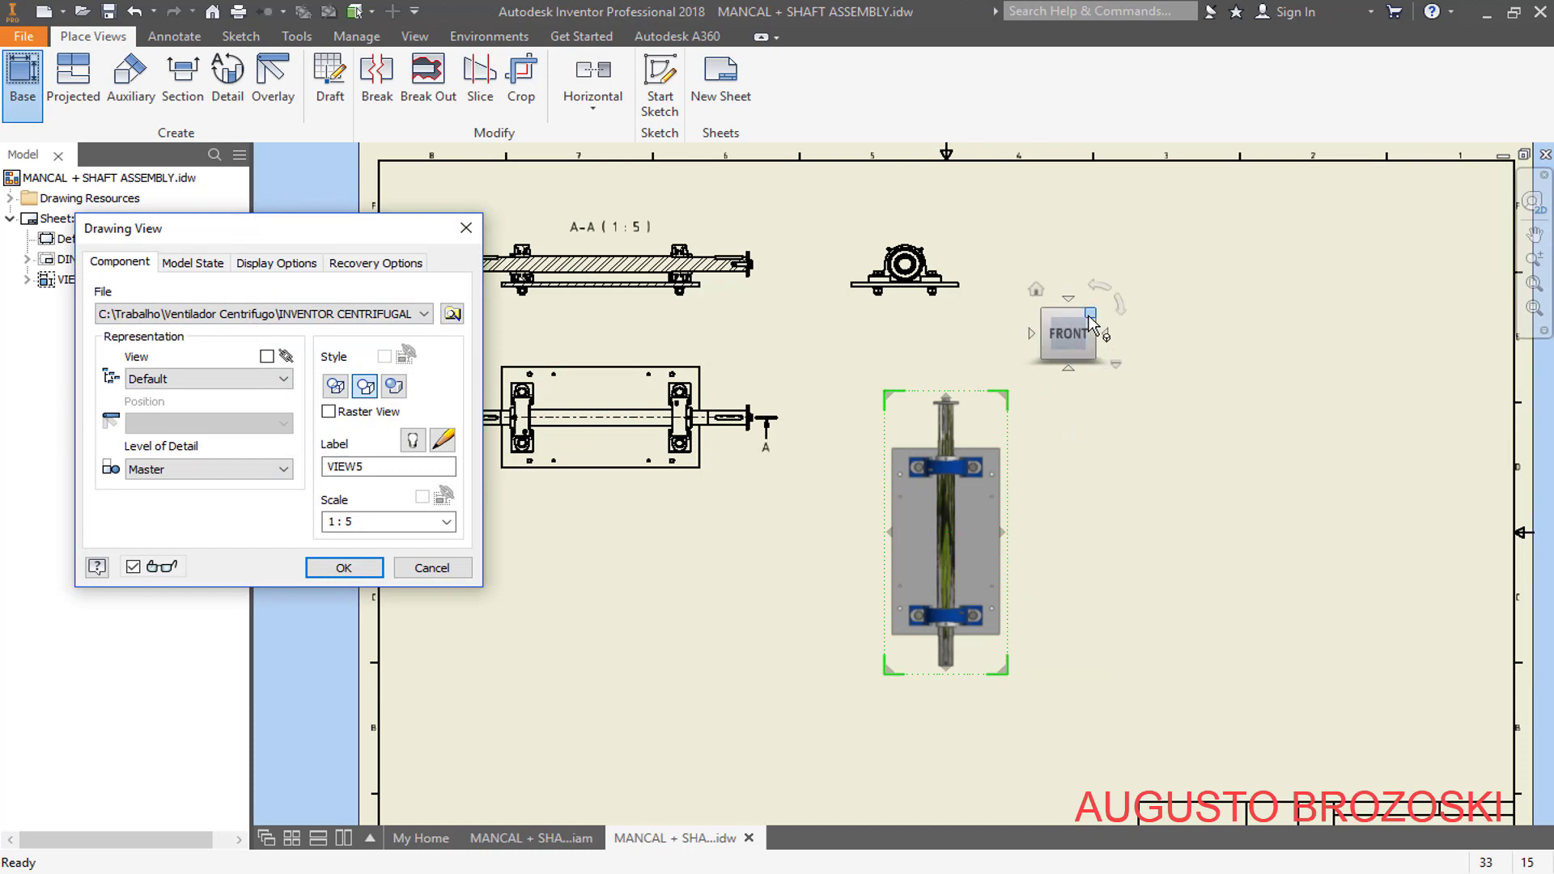
pyautogui.click(1123, 308)
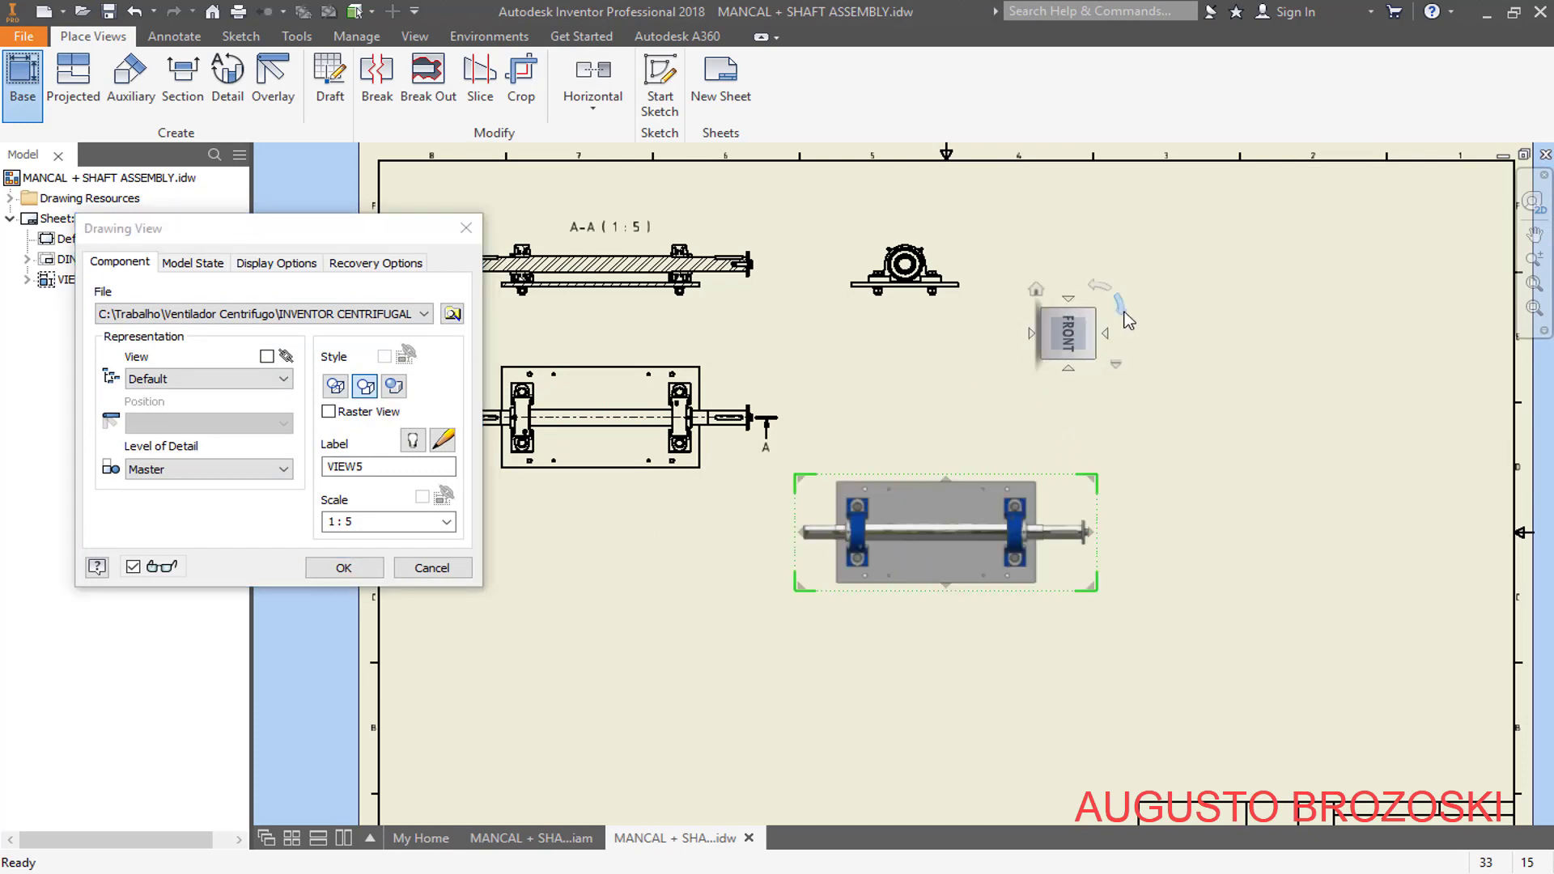
pyautogui.click(1075, 369)
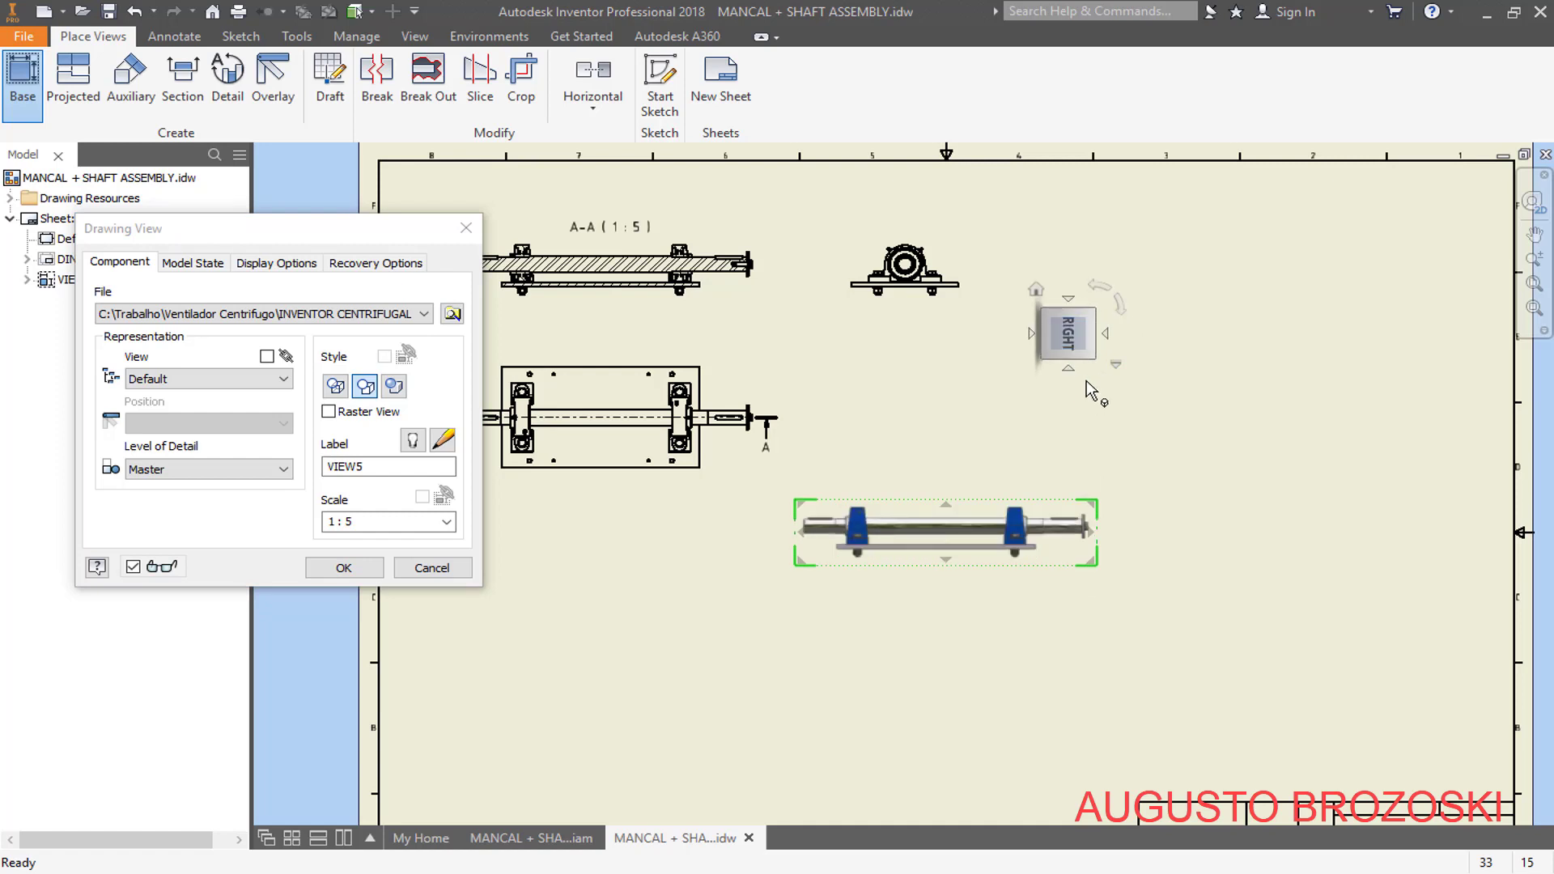
pyautogui.click(1095, 317)
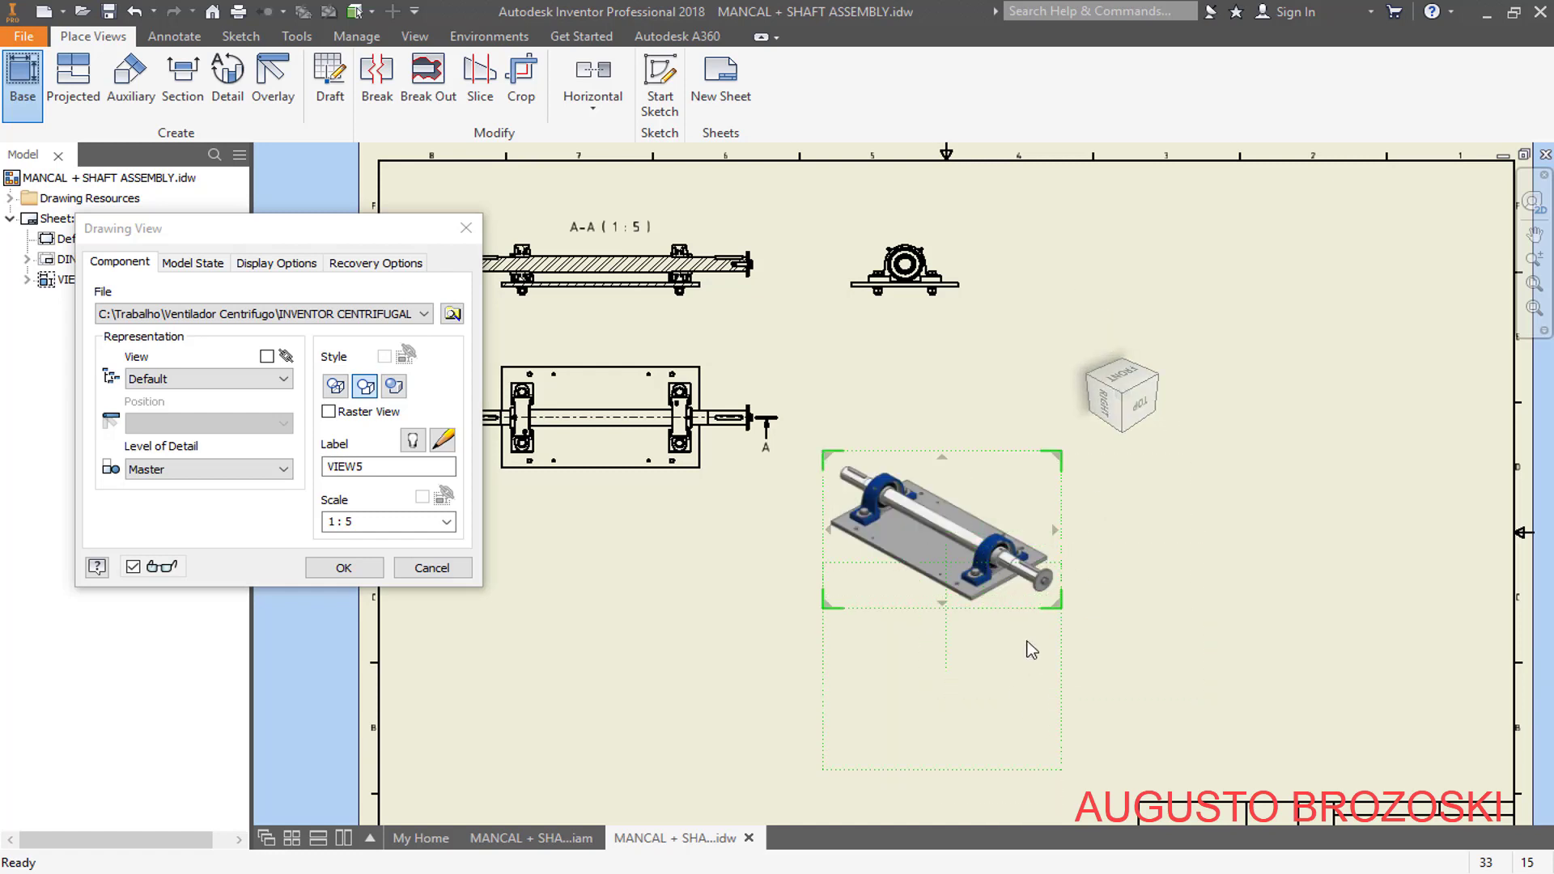
pyautogui.click(363, 568)
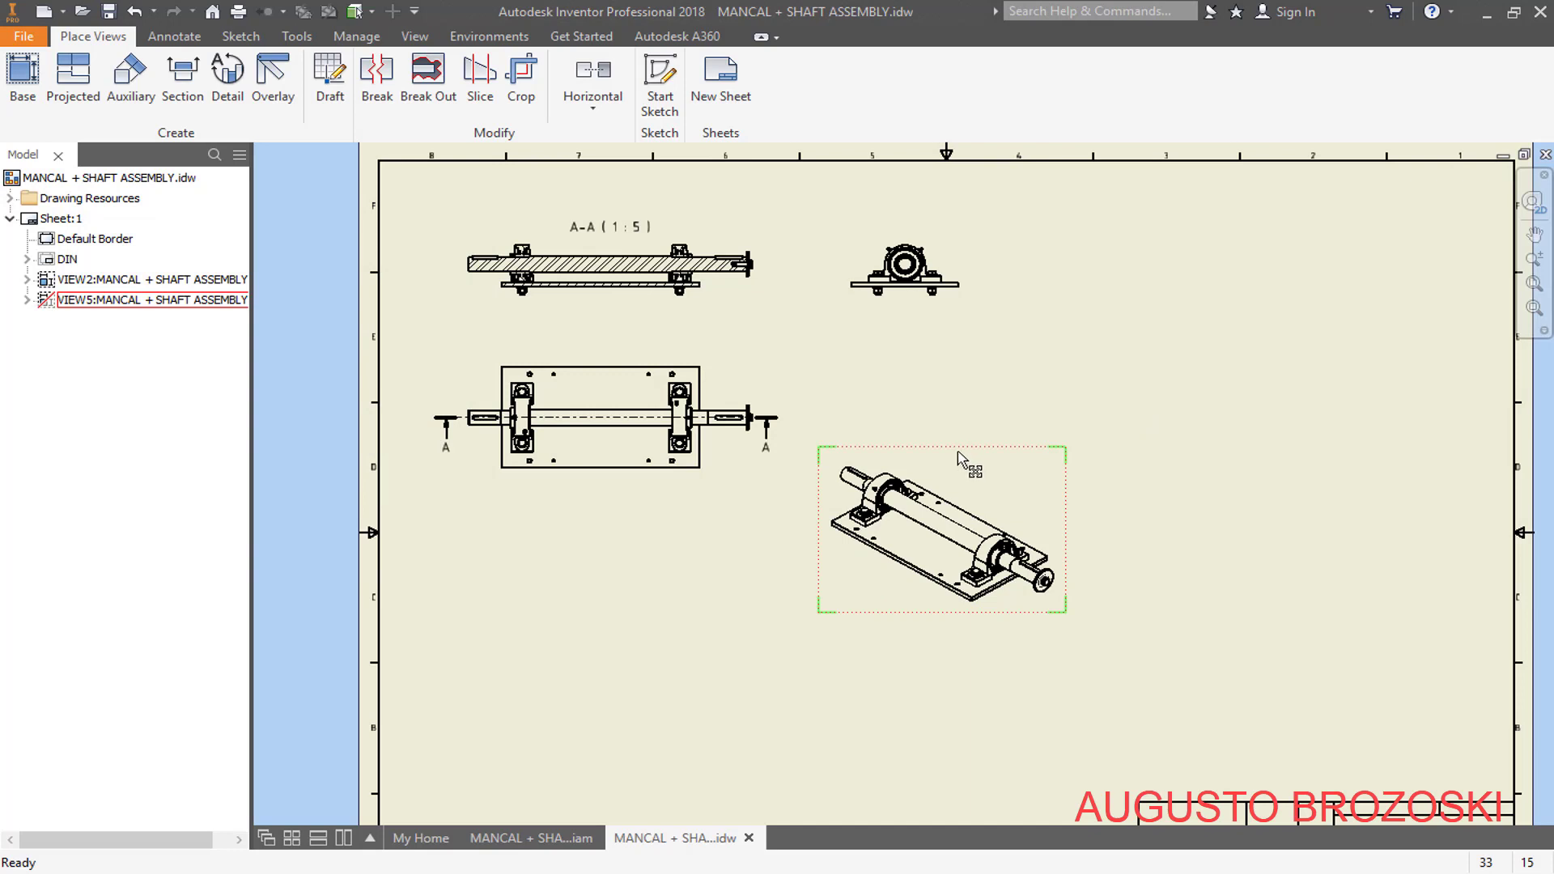
pyautogui.moveTo(945, 461); pyautogui.dragTo(1044, 434)
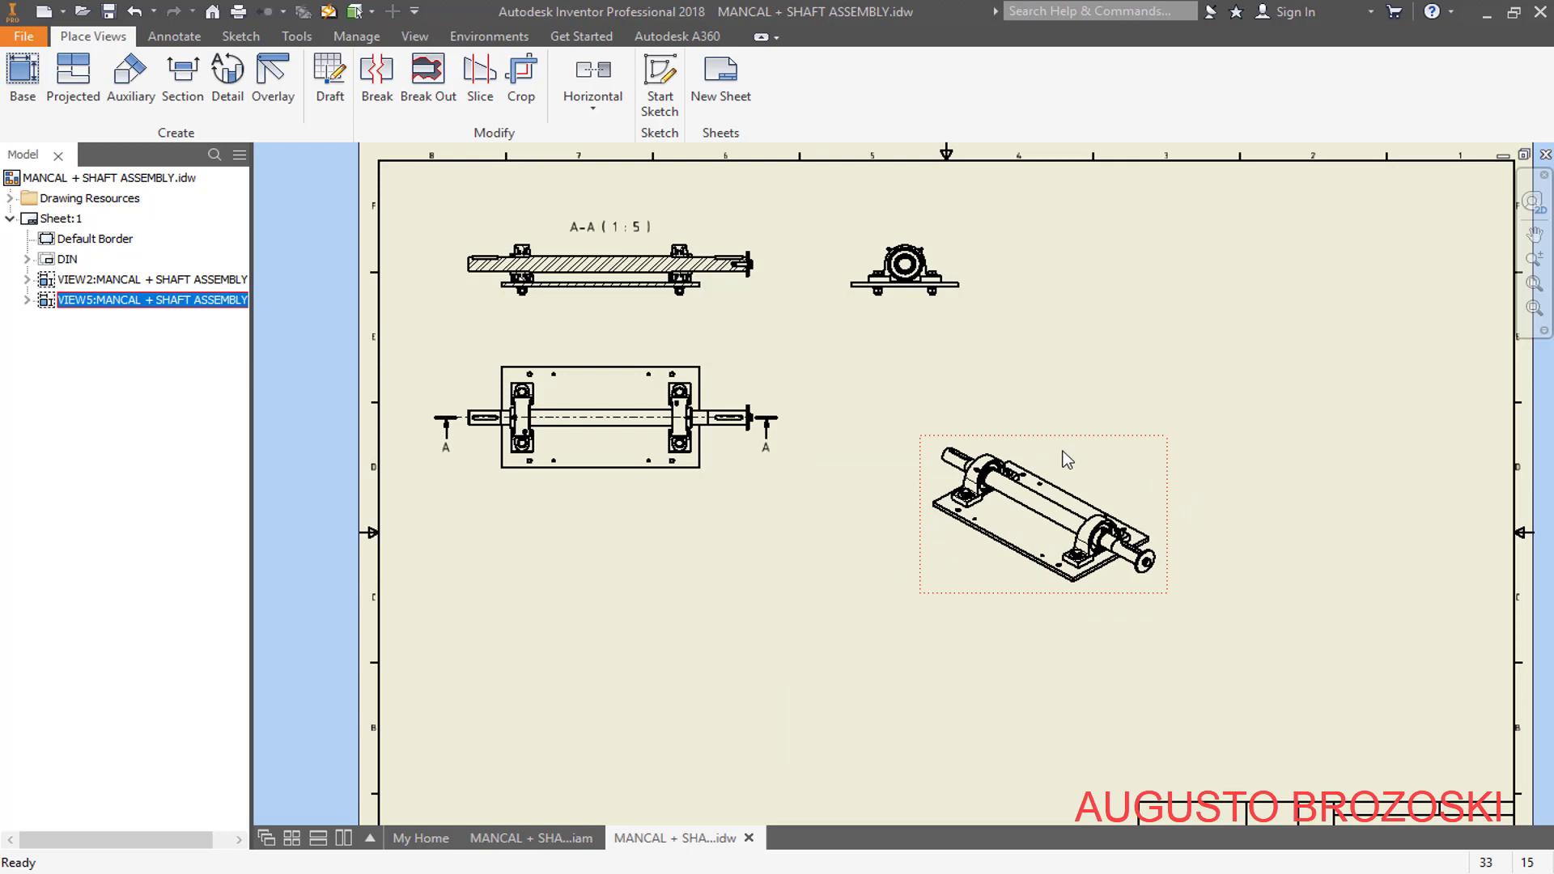
# - Set the isometric view's display style to shaded
pyautogui.rightClick(1063, 452)
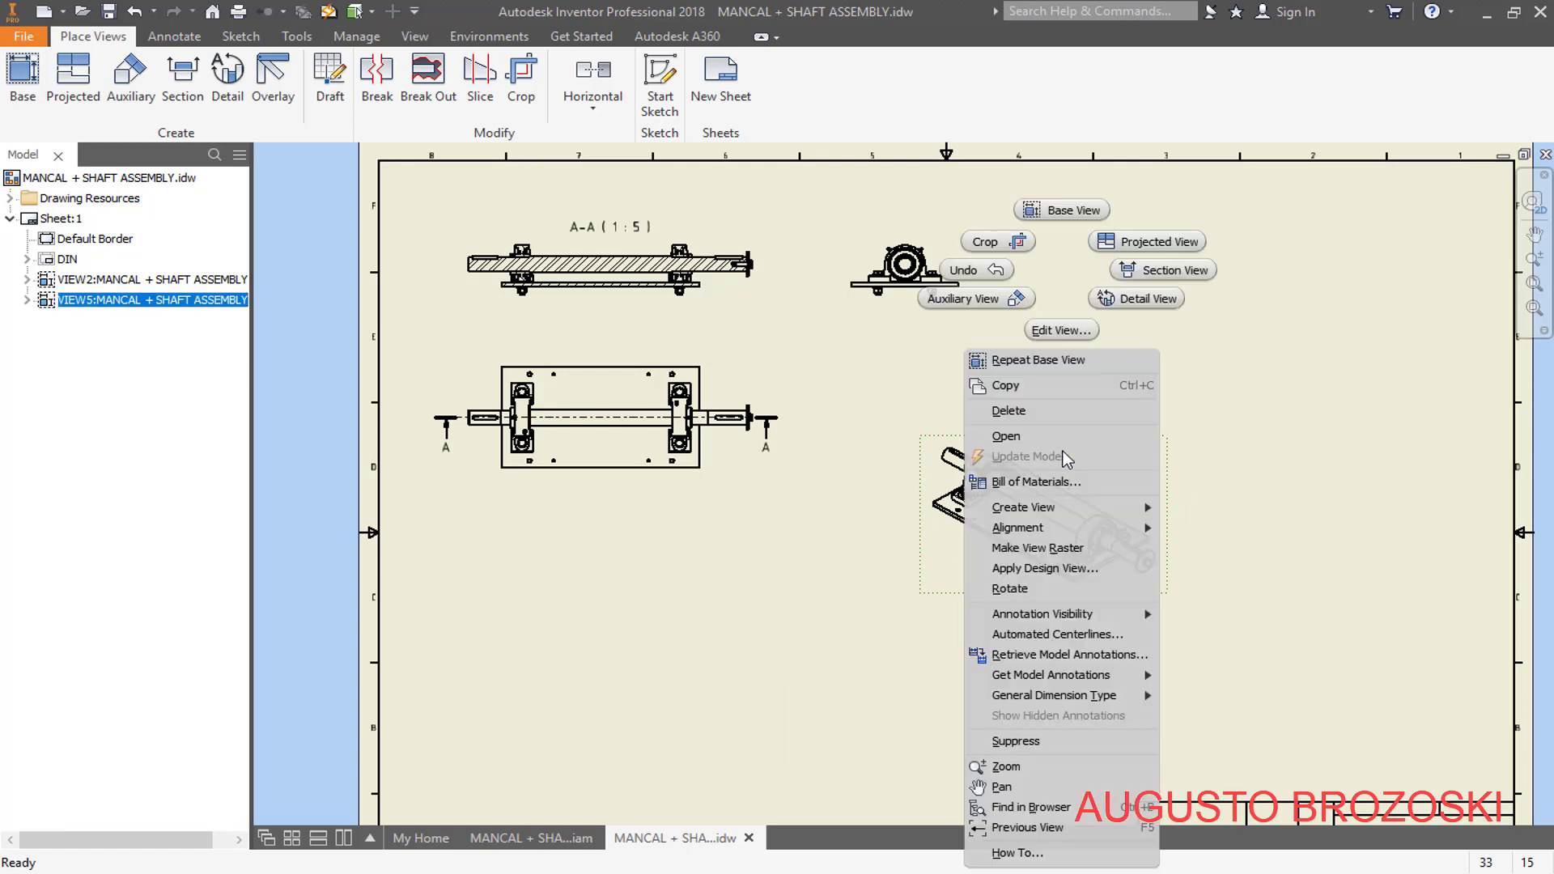
pyautogui.click(1051, 330)
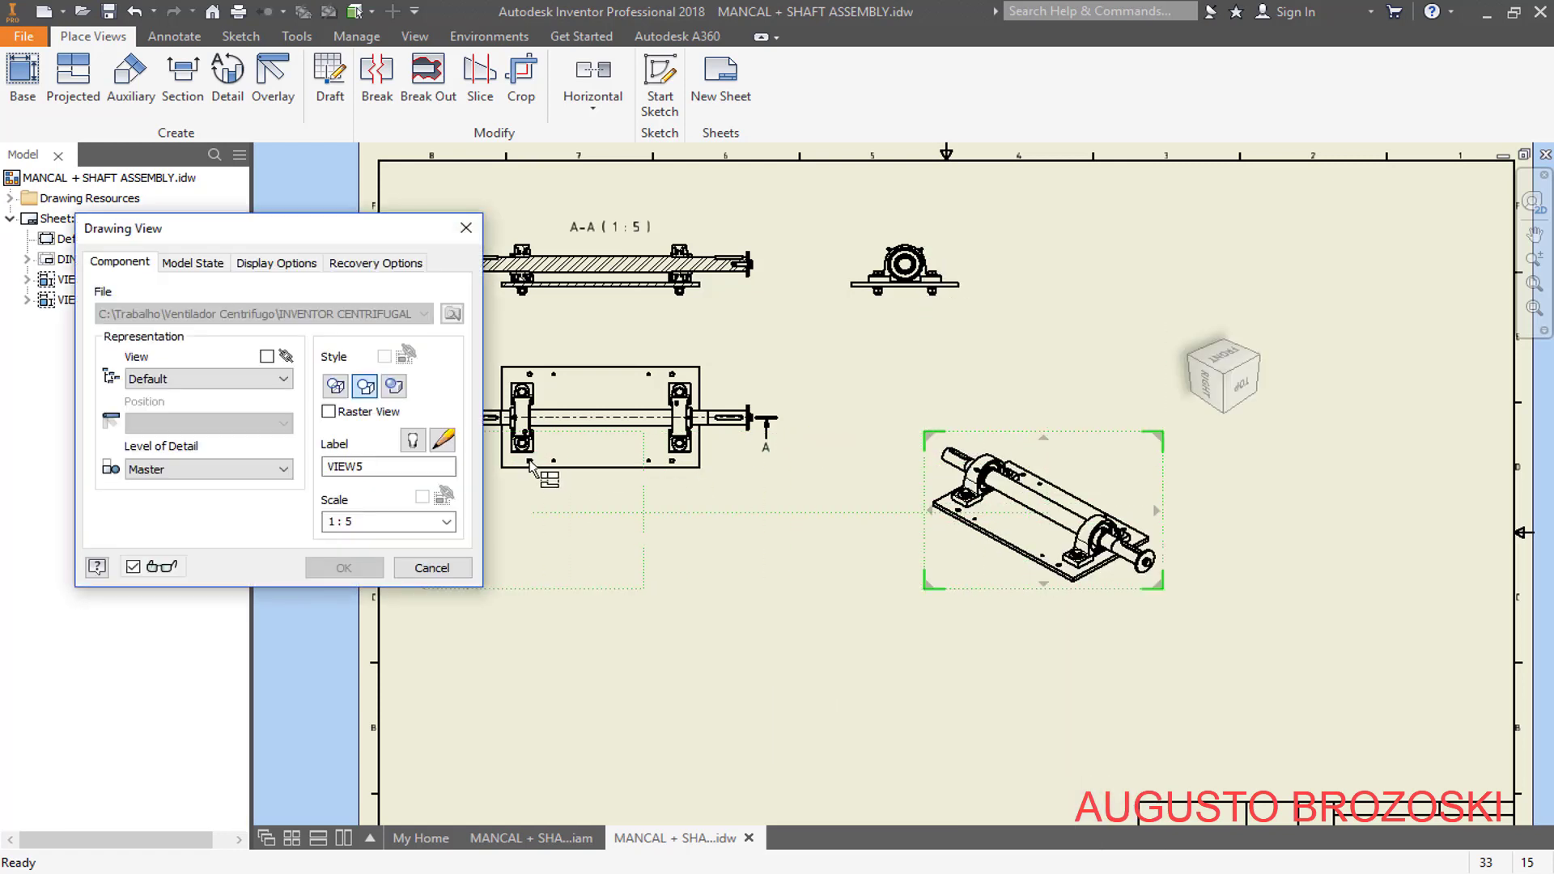
pyautogui.click(394, 387)
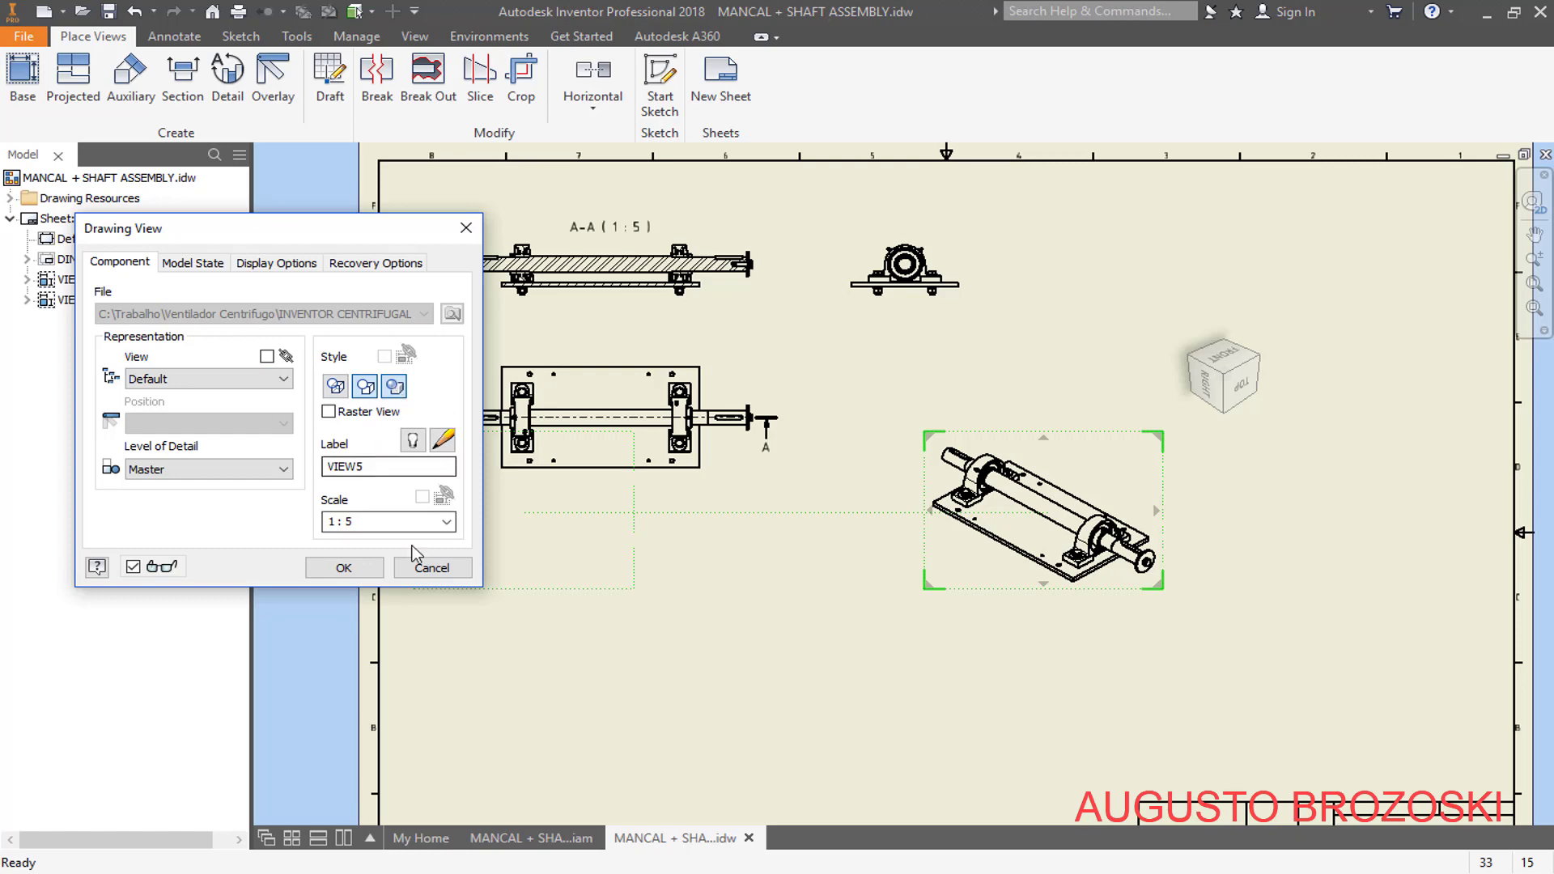
pyautogui.click(343, 568)
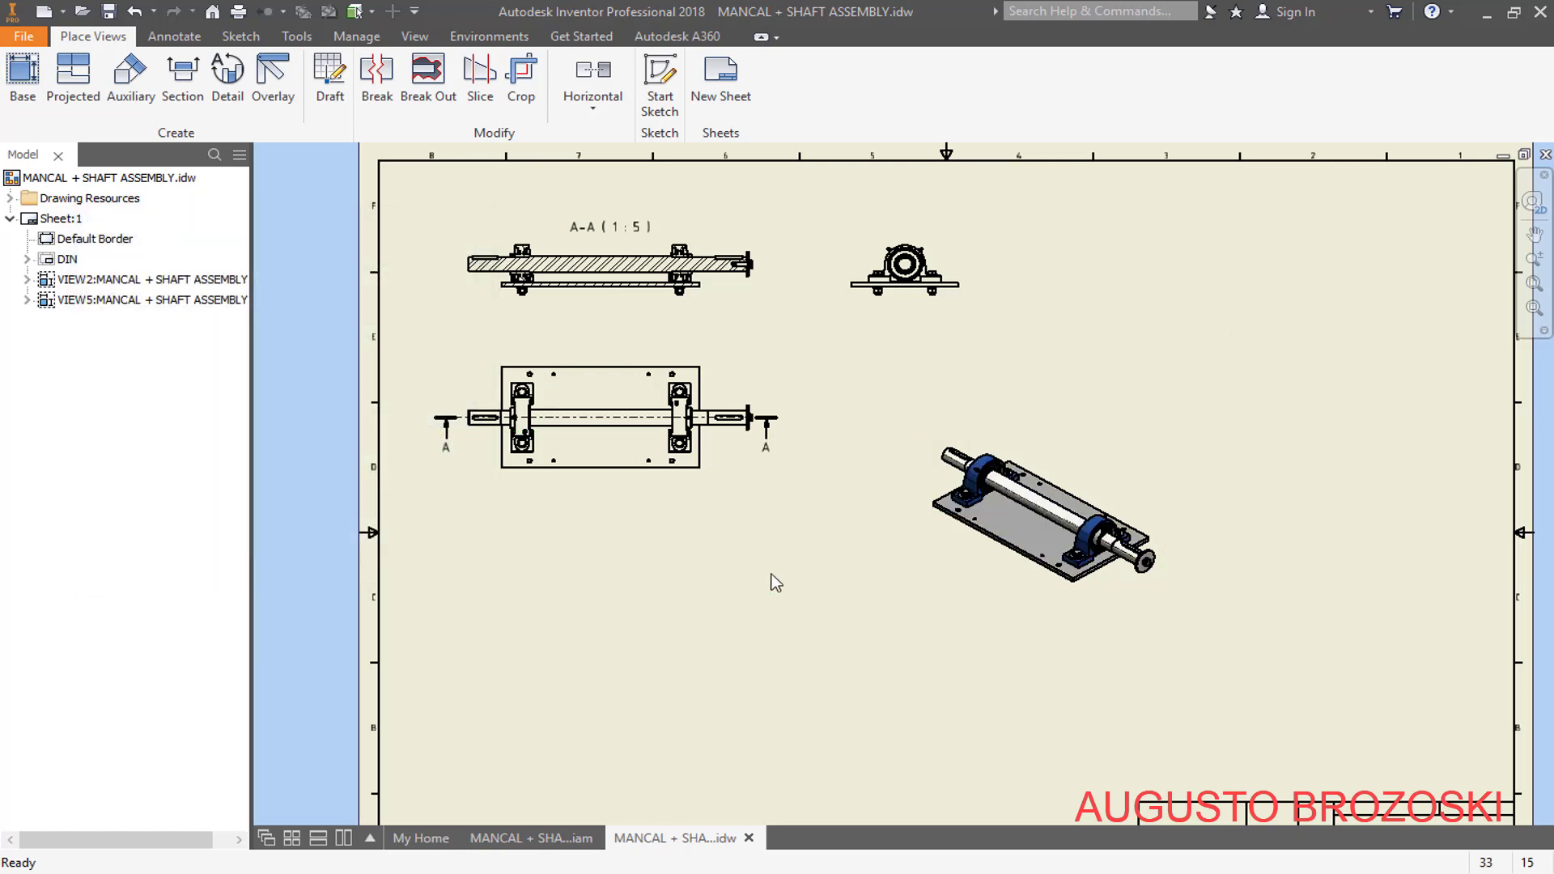
pyautogui.scroll(5, 1083, 509)
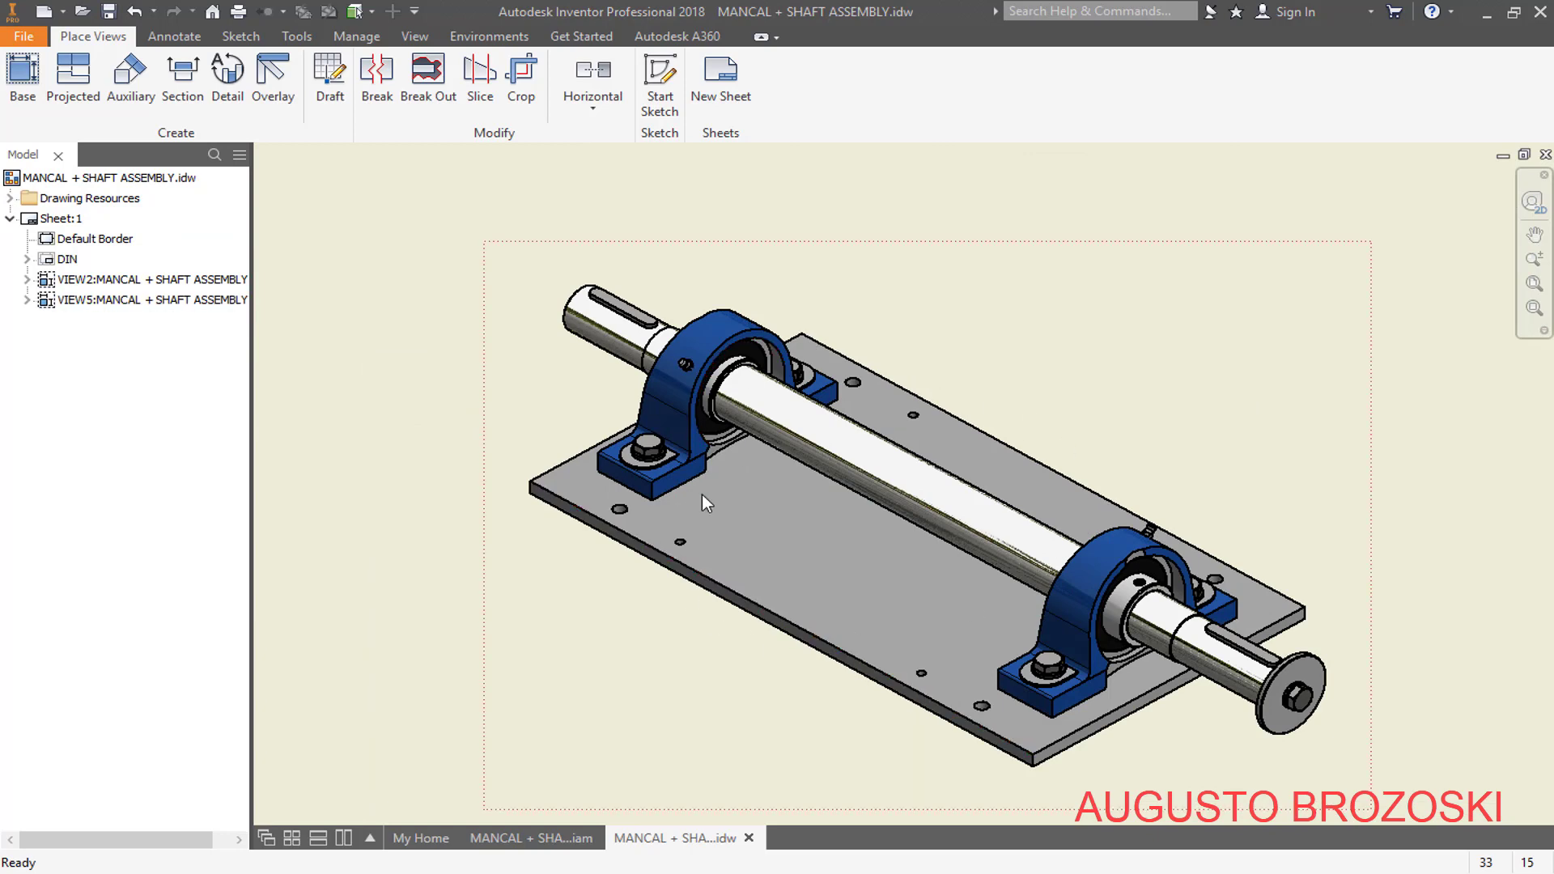
pyautogui.scroll(-4, 891, 586)
pyautogui.scroll(-2, 891, 585)
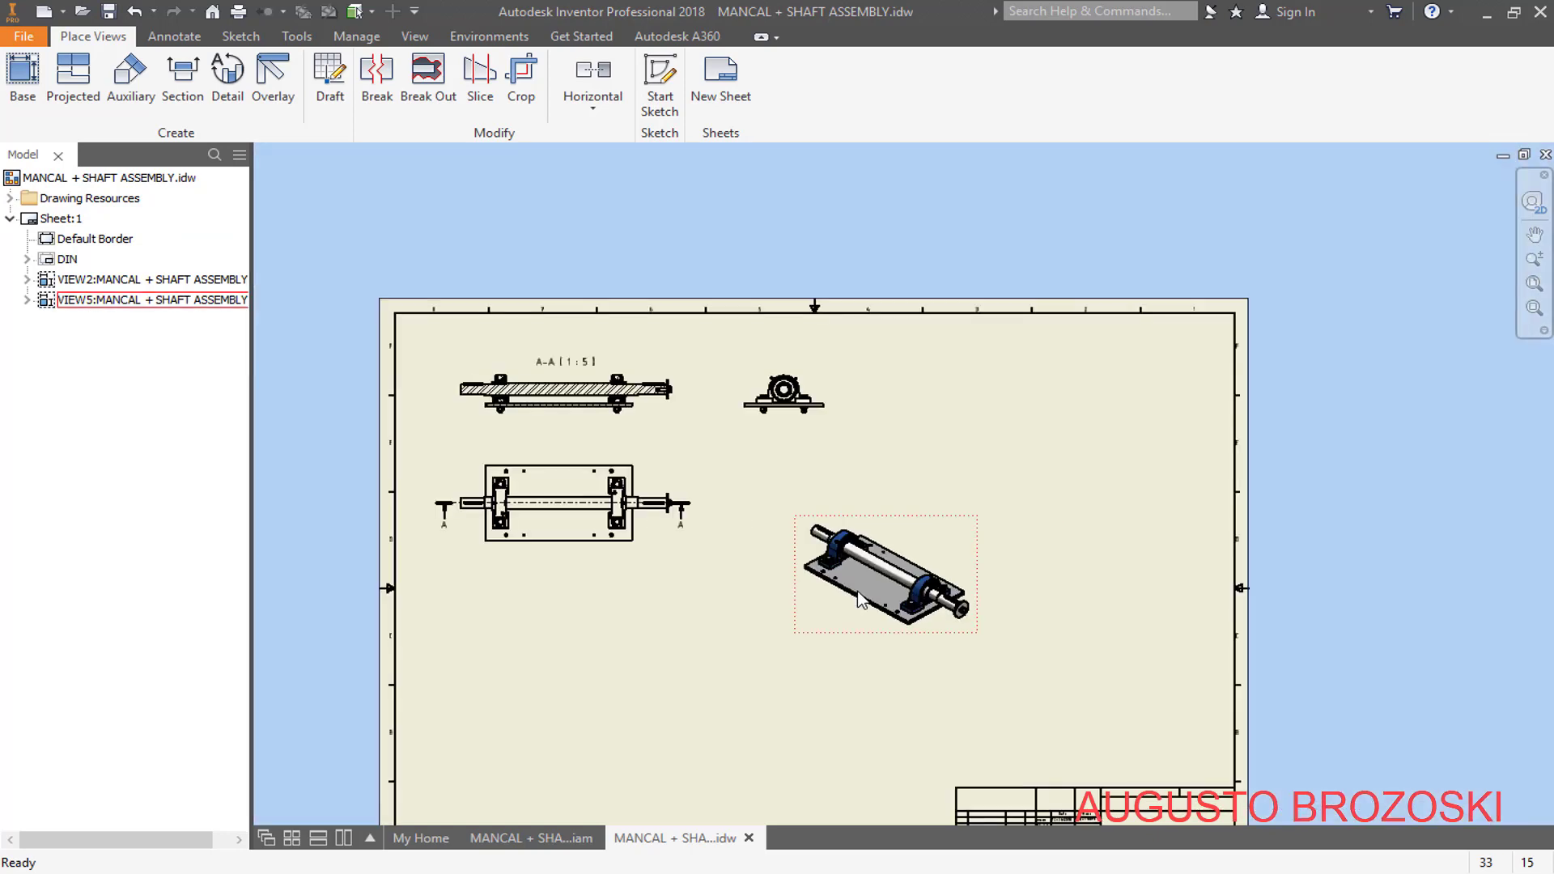
pyautogui.middleClick(726, 494)
pyautogui.middleClick(726, 493)
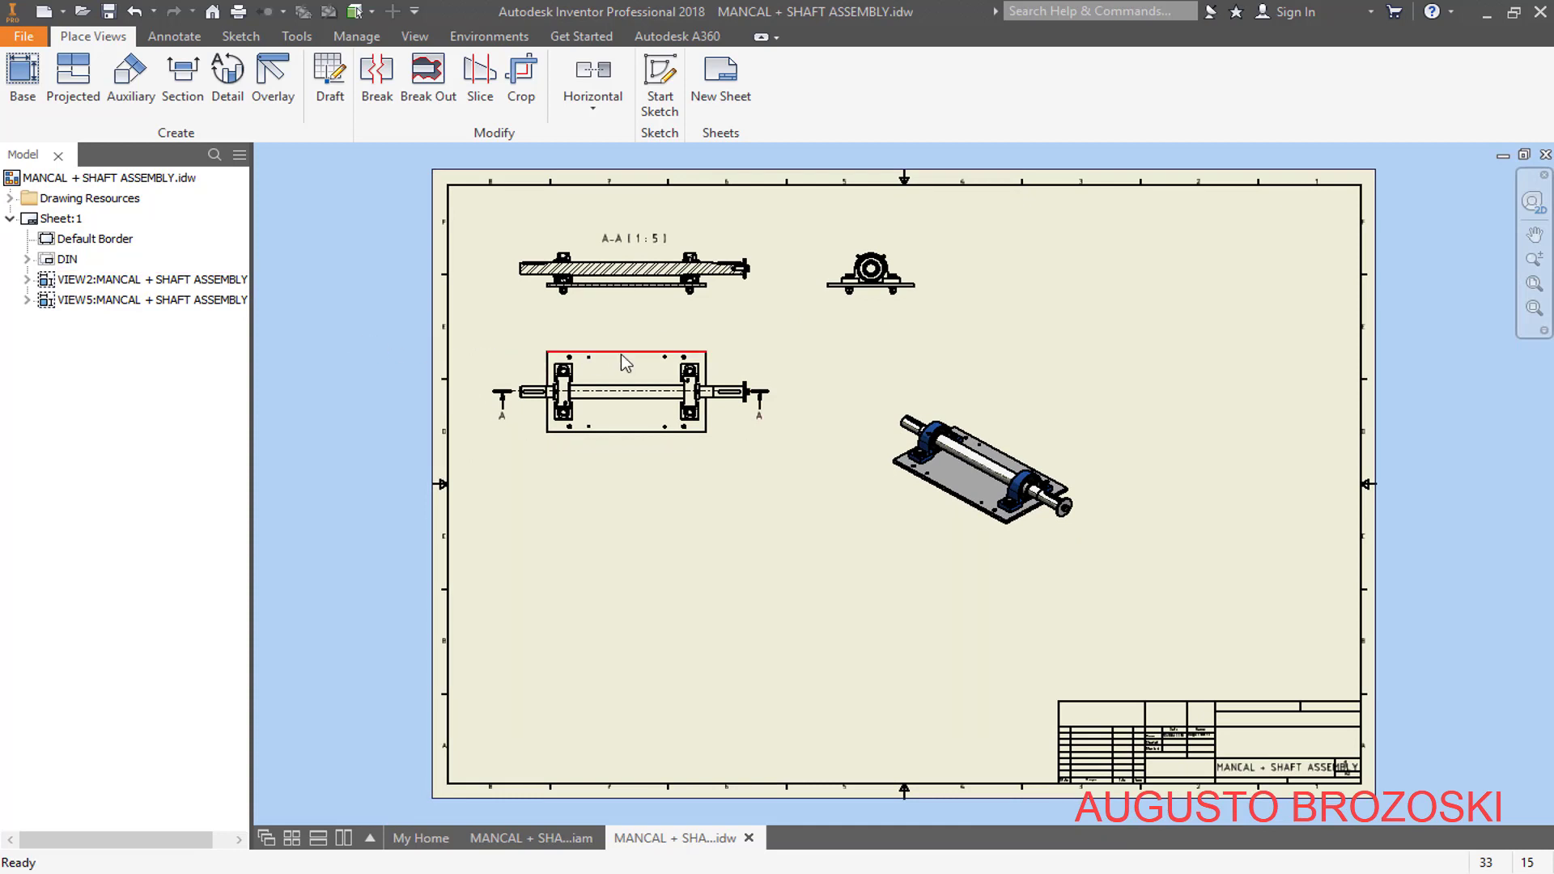
# - Locate section view A-A in the model browser and expand its assembly down to the component list
pyautogui.scroll(2, 648, 298)
pyautogui.moveTo(512, 293); pyautogui.dragTo(542, 394, button='middle')
pyautogui.scroll(2, 491, 354)
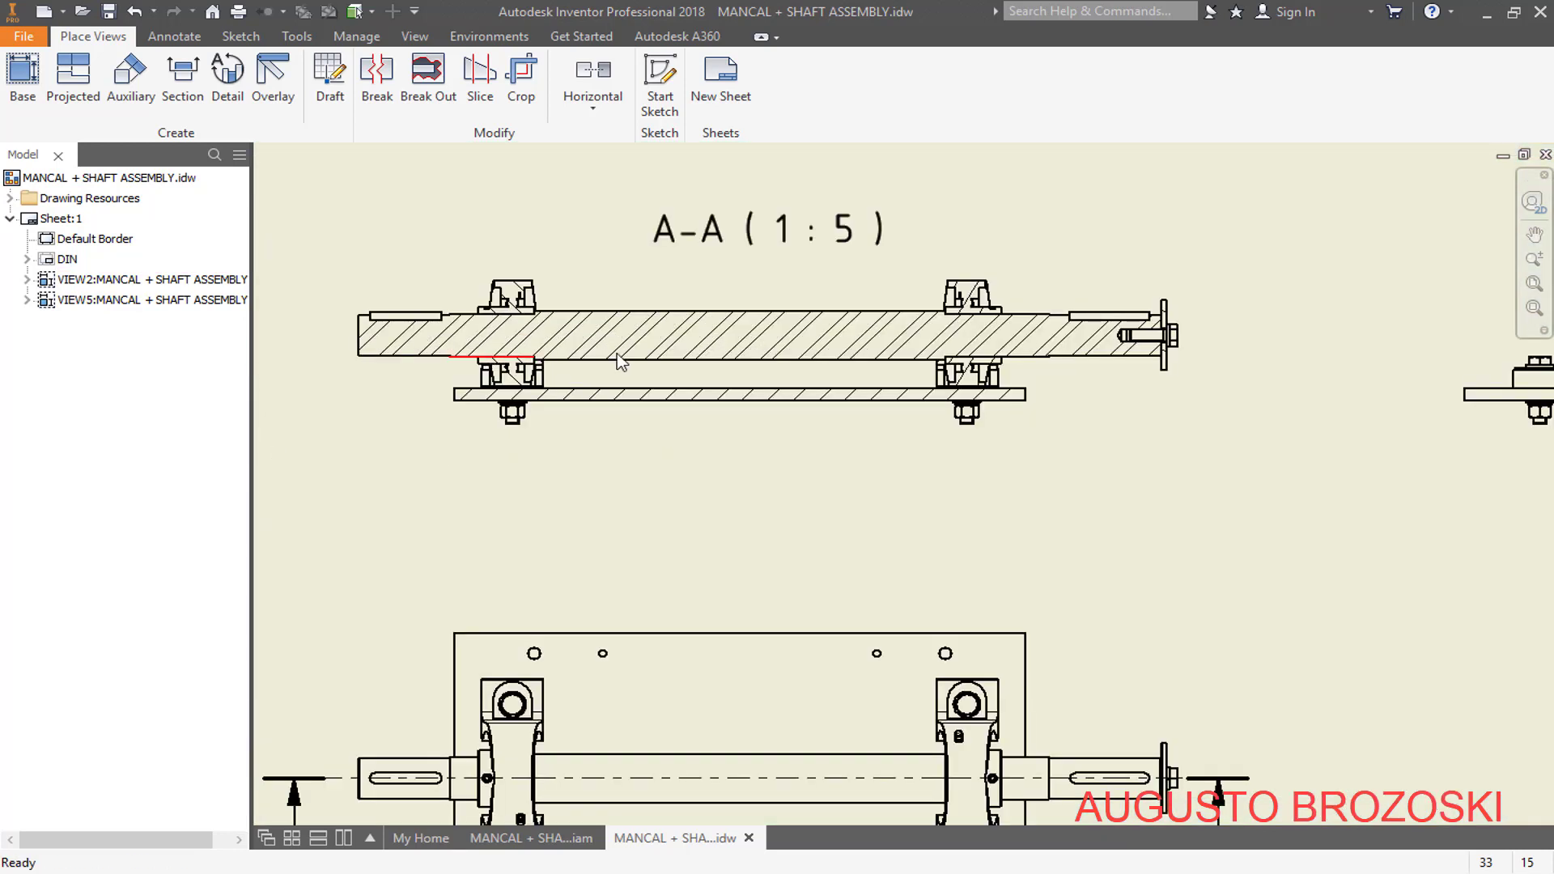
pyautogui.click(429, 300)
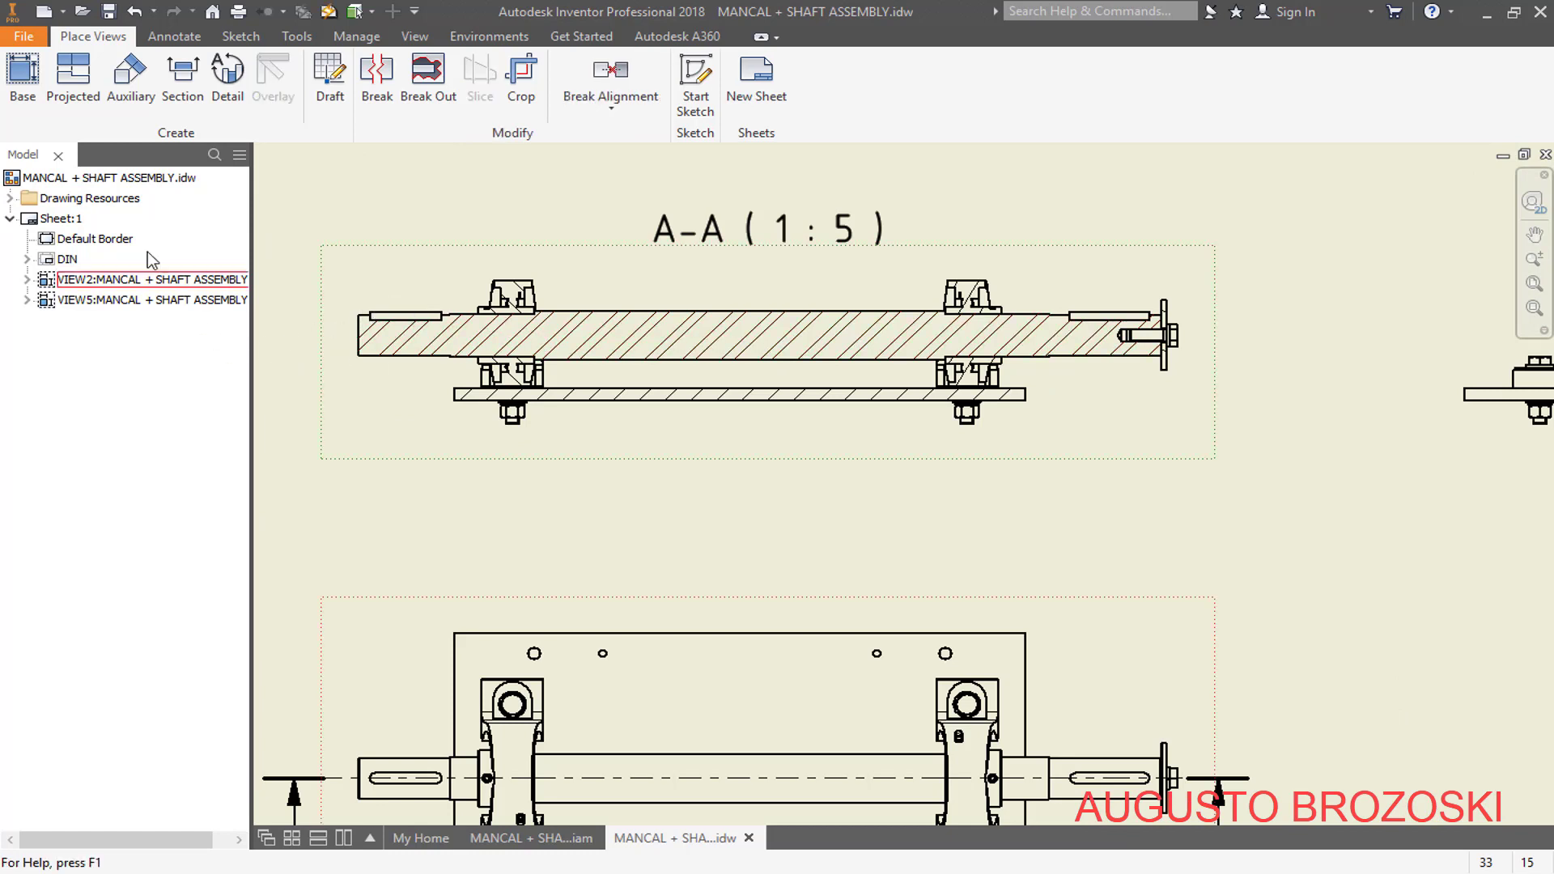
pyautogui.rightClick(386, 280)
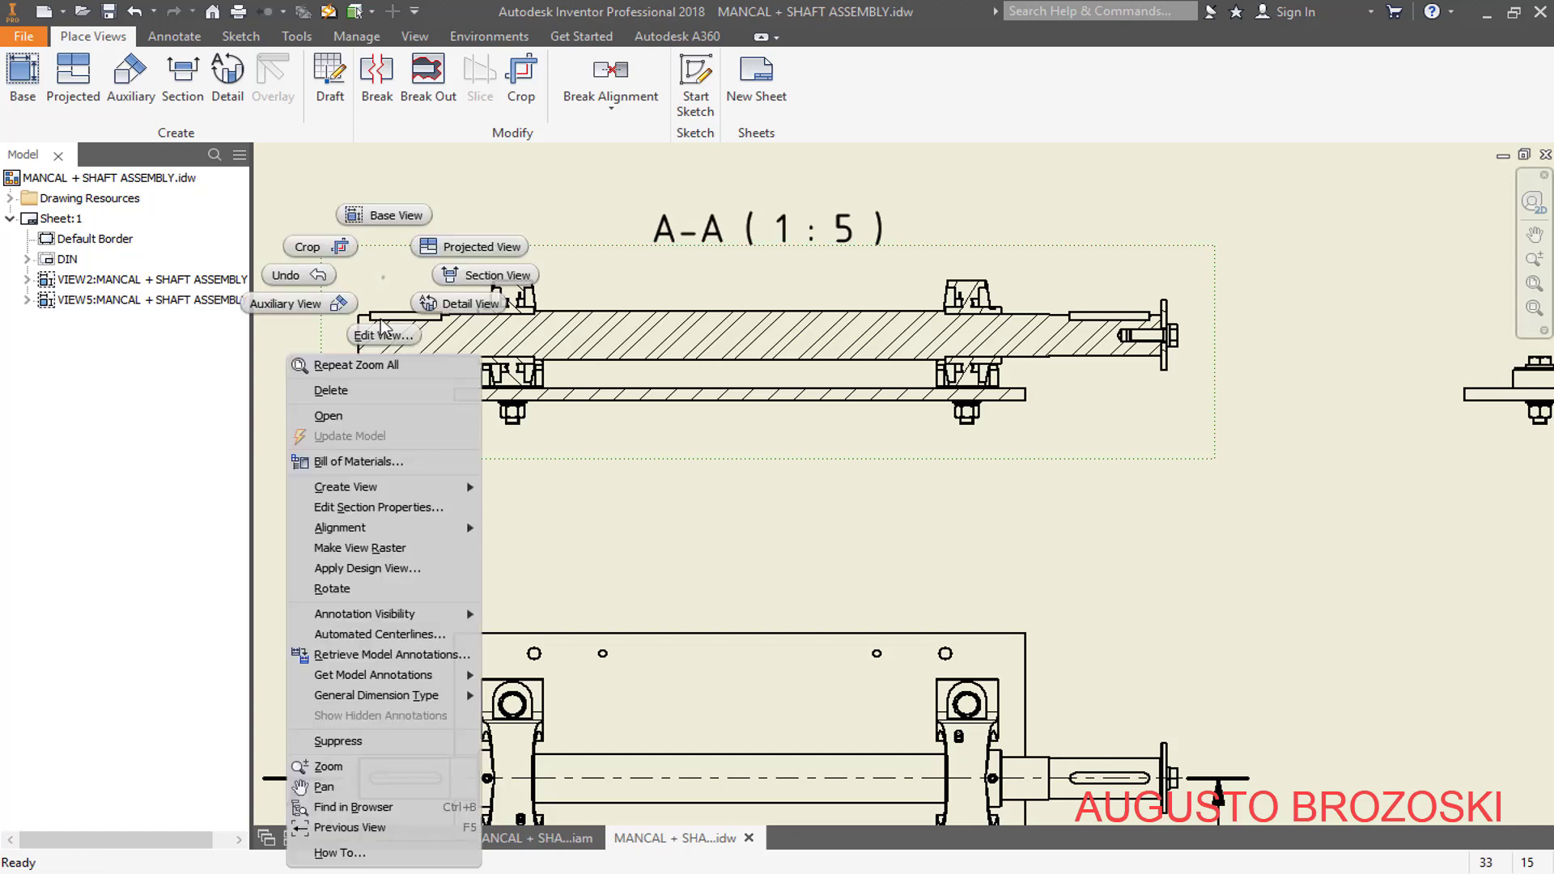
pyautogui.click(356, 808)
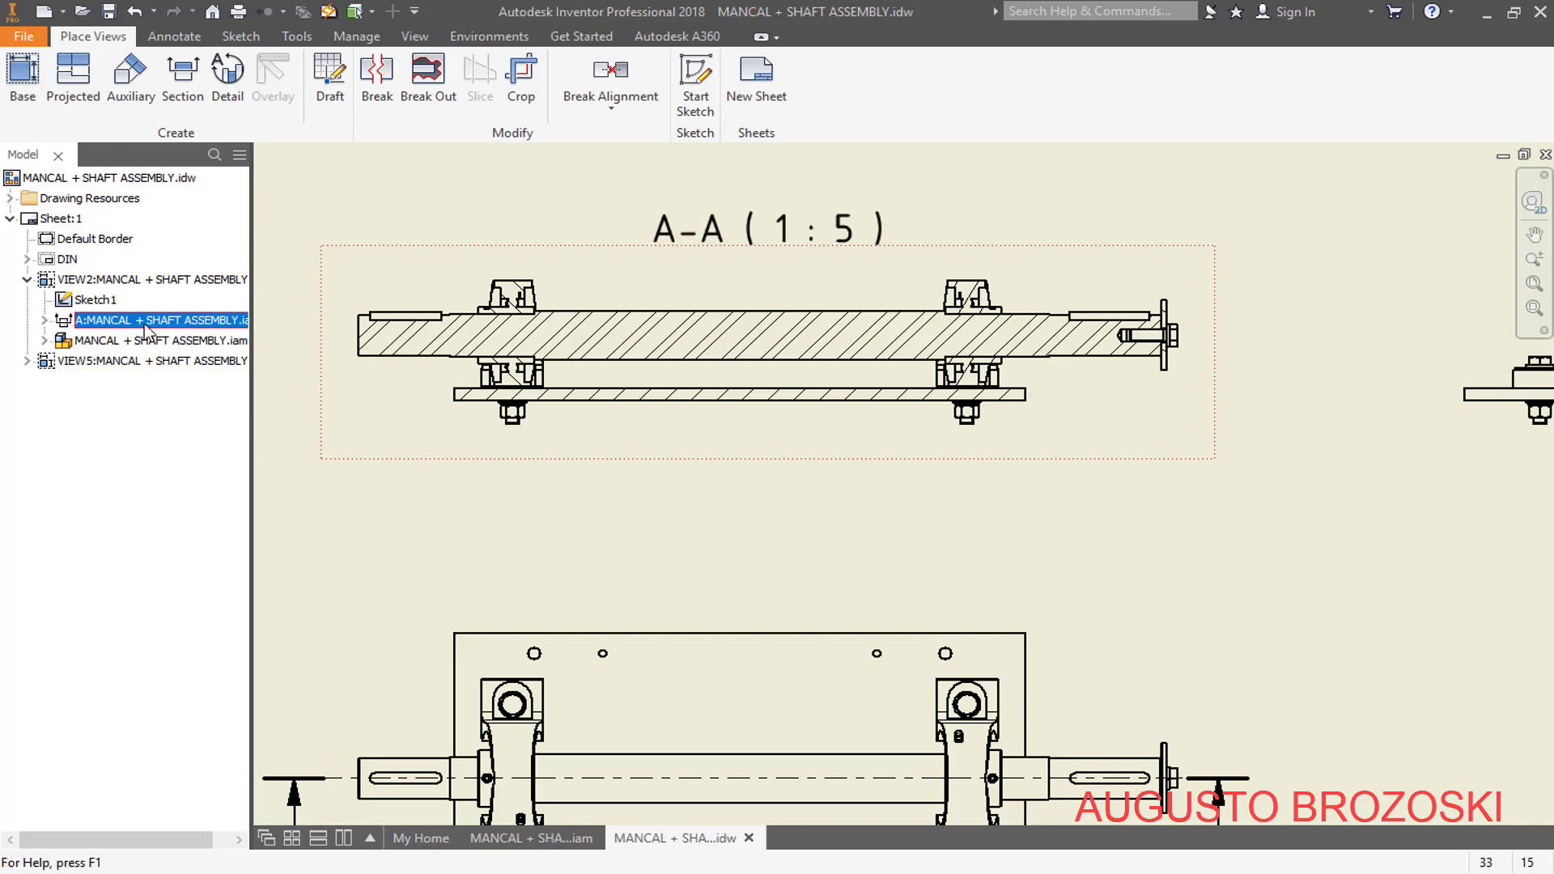
pyautogui.click(45, 320)
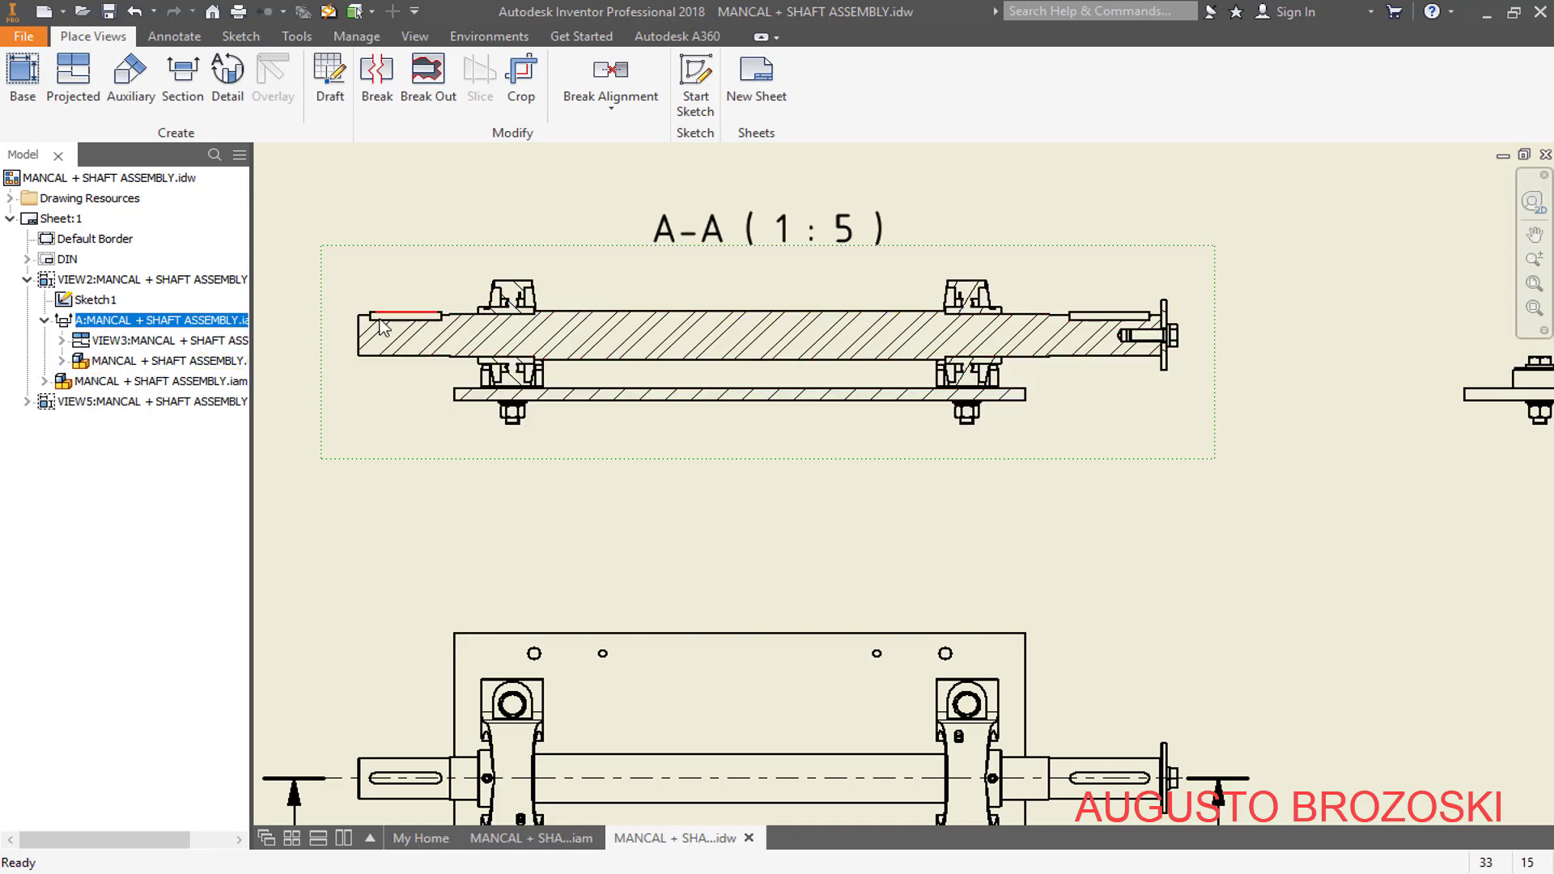
pyautogui.click(62, 361)
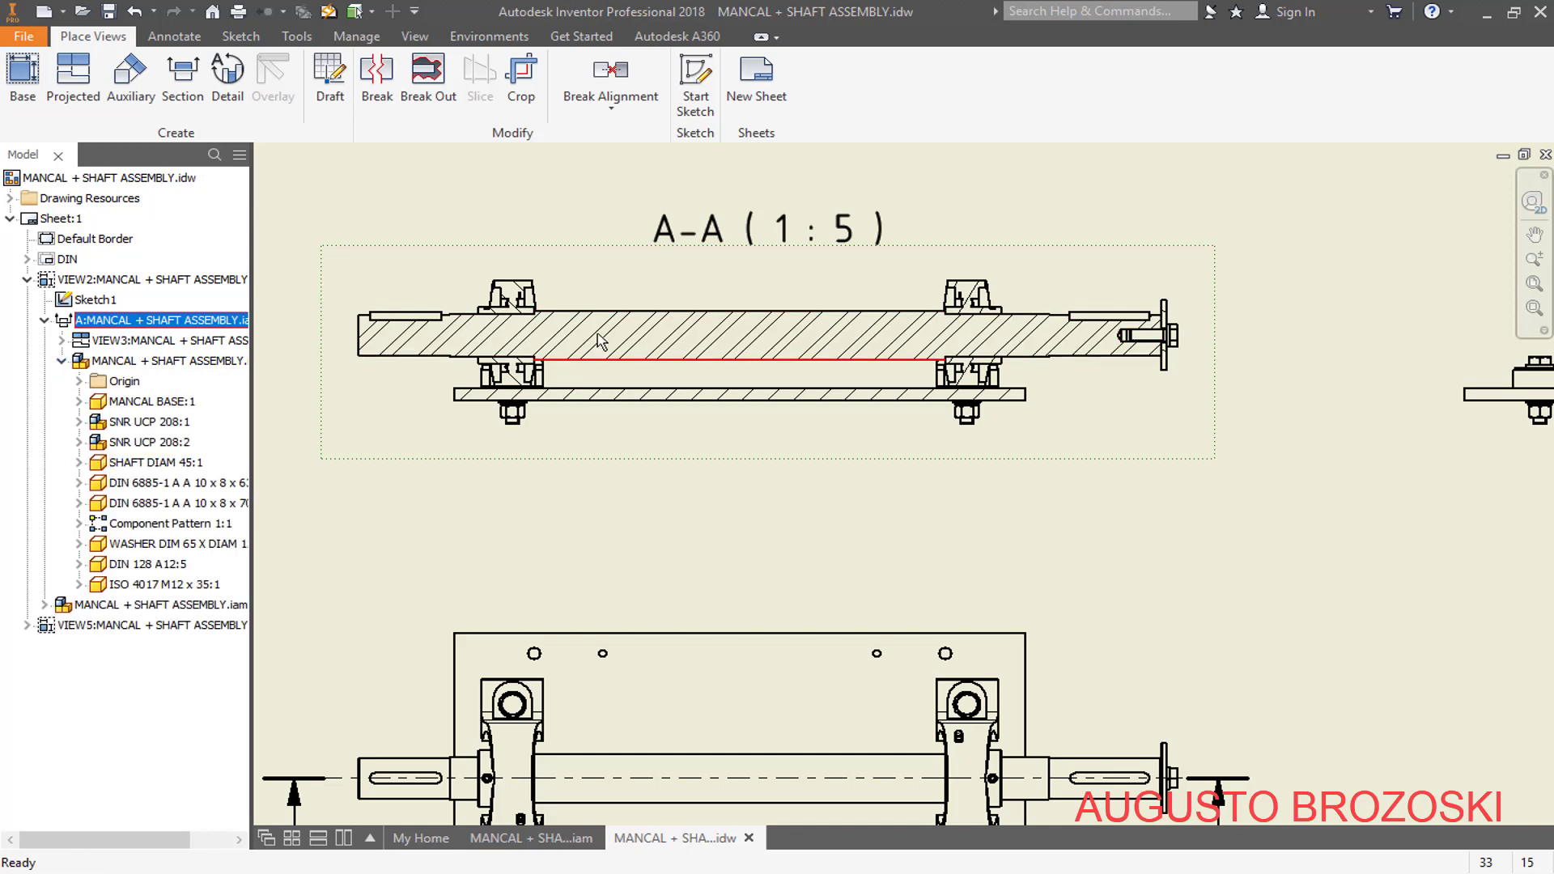
# - Set the section participation of SHAFT DIAM 45:1 to None in section view A-A
pyautogui.rightClick(164, 468)
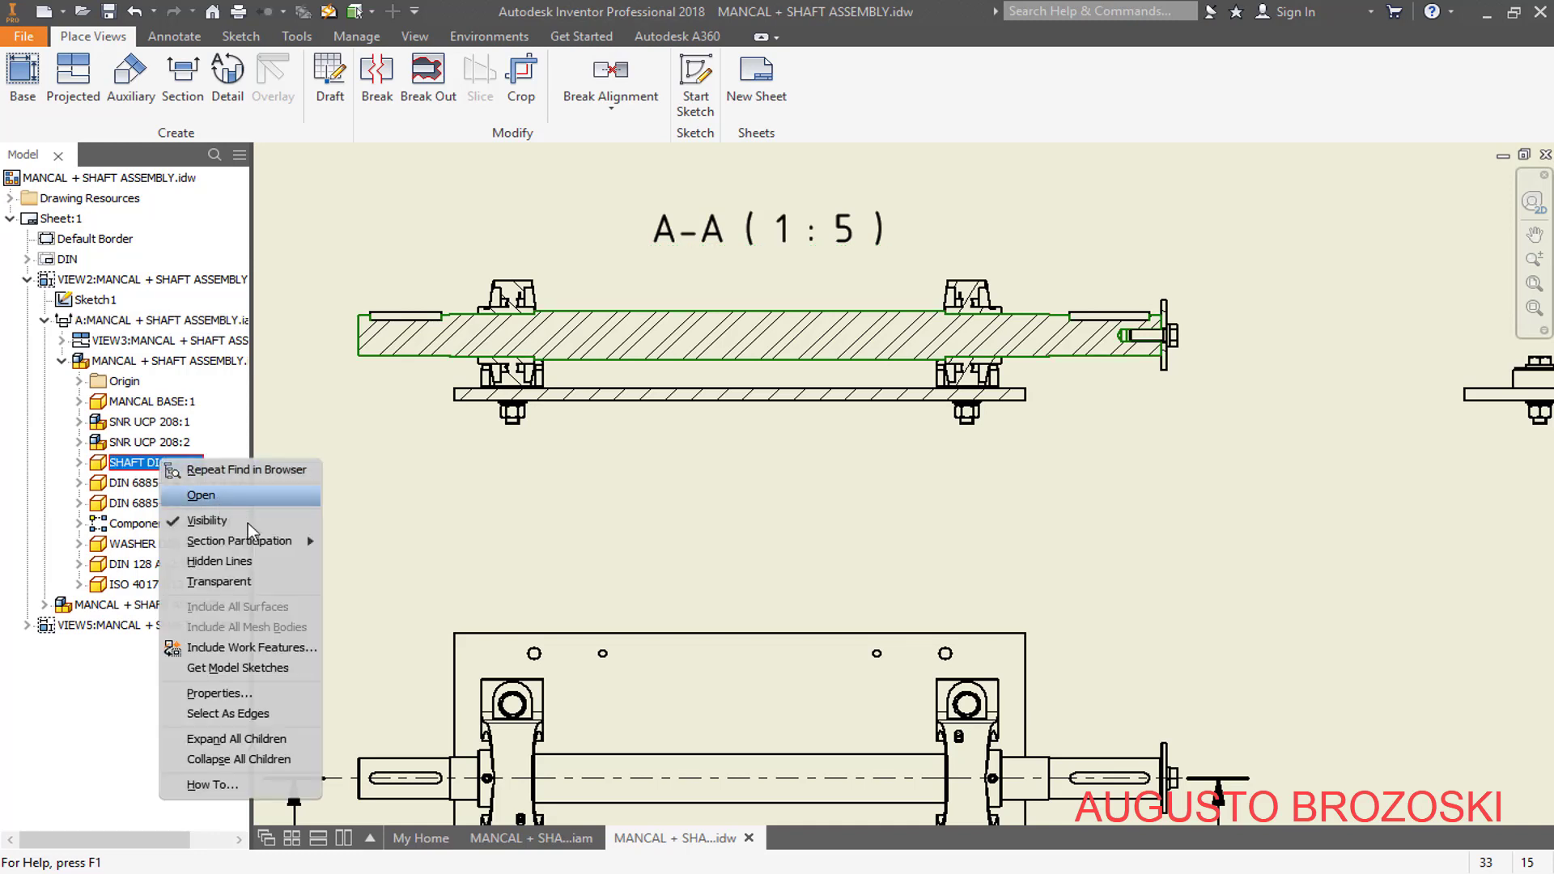
pyautogui.moveTo(243, 551)
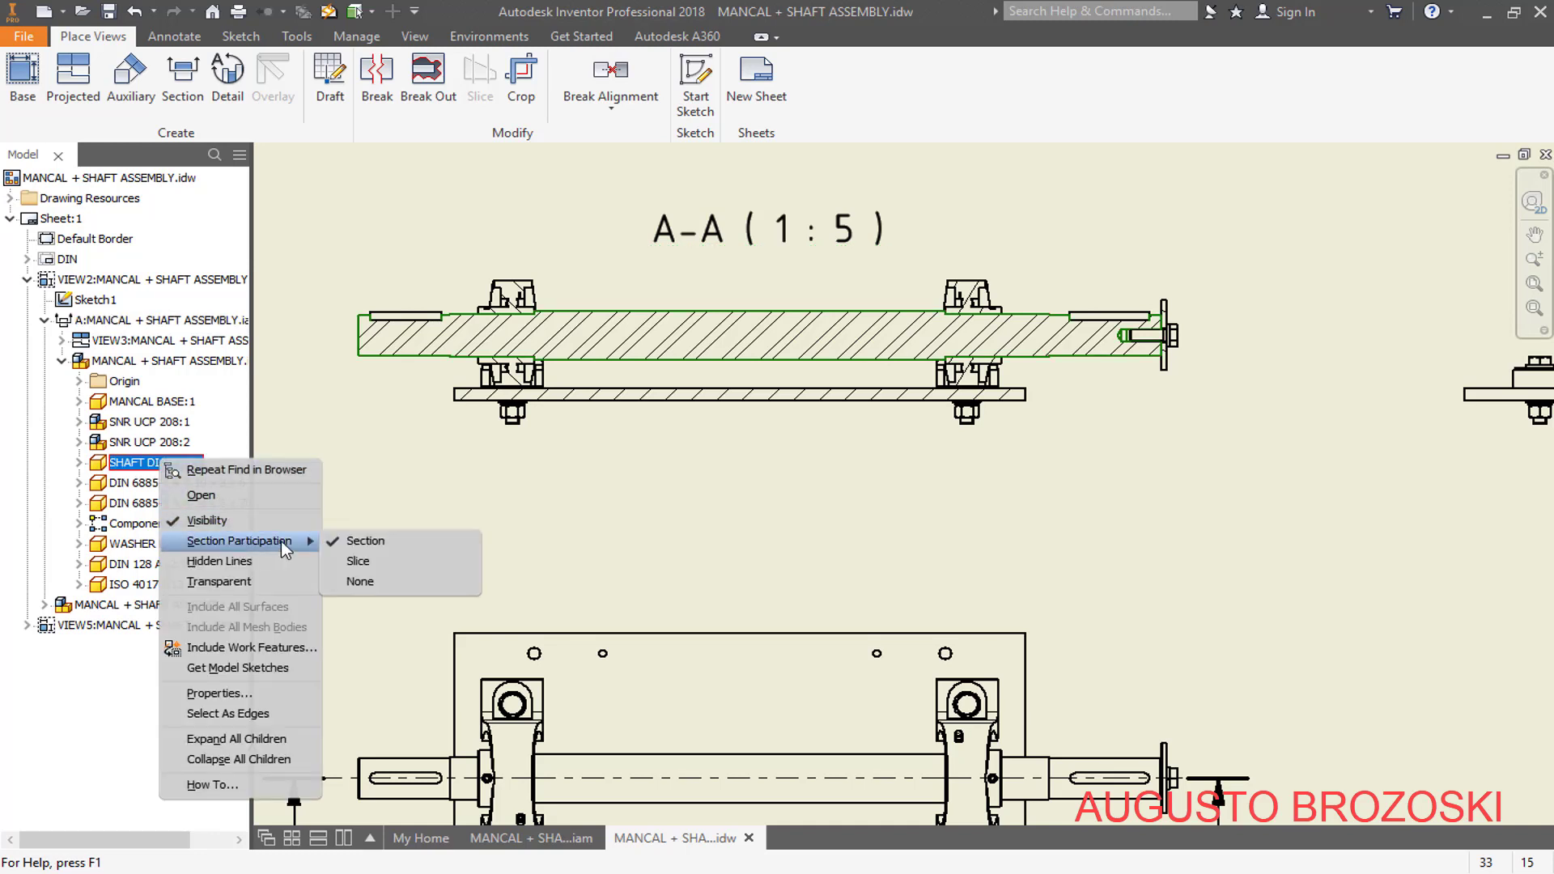
pyautogui.click(366, 581)
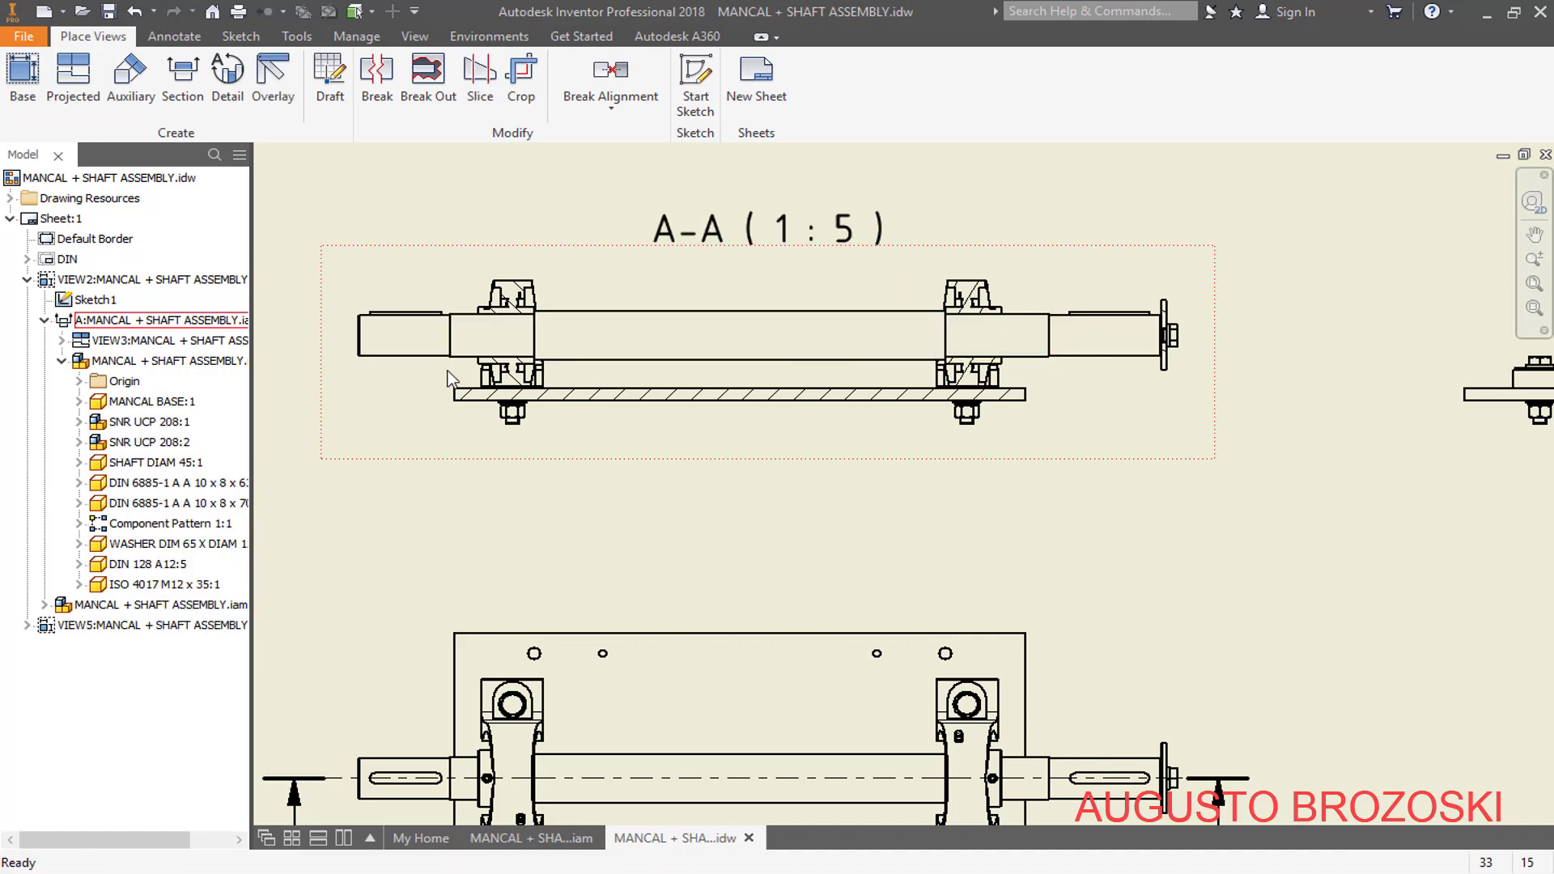
pyautogui.scroll(3, 371, 347)
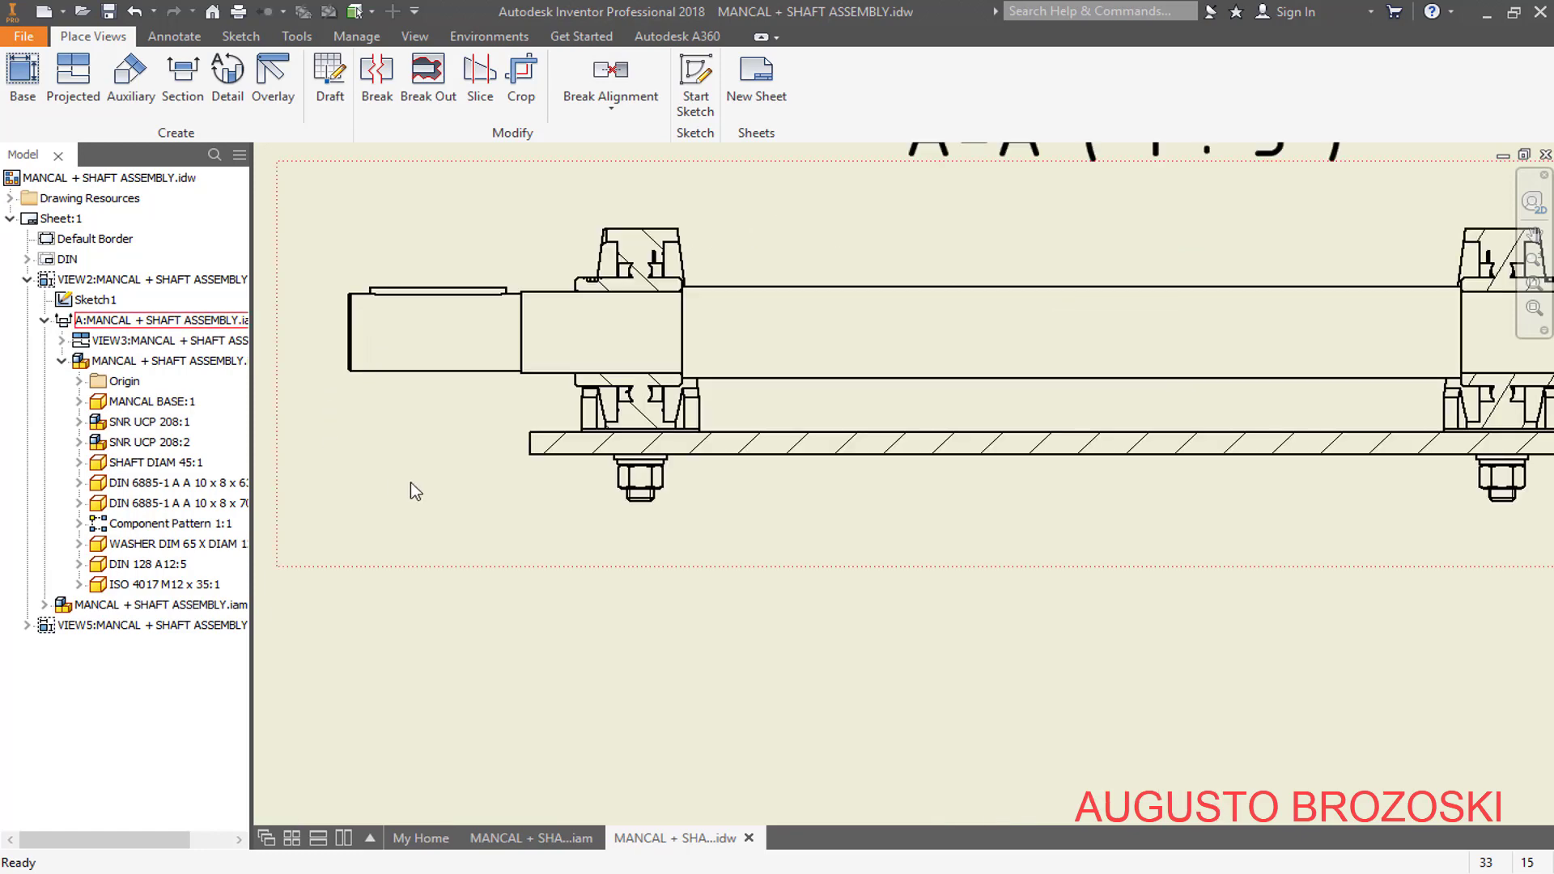
pyautogui.scroll(-4, 417, 495)
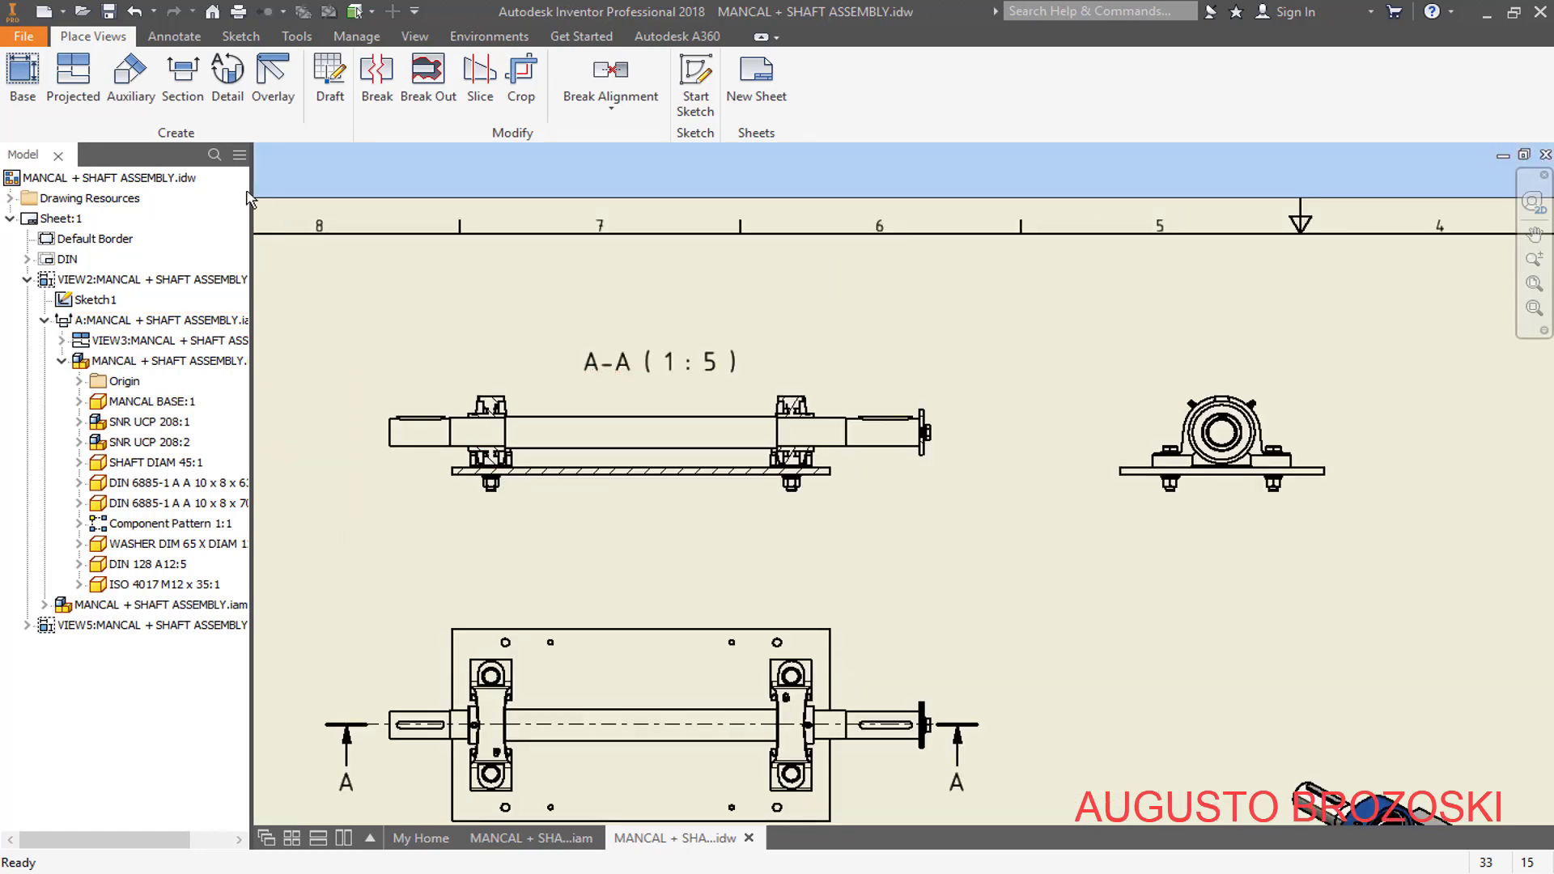
# - Add a bisector centreline along the shaft's axis in section view A-A, between the upper and lower edges of its middle section
pyautogui.click(179, 37)
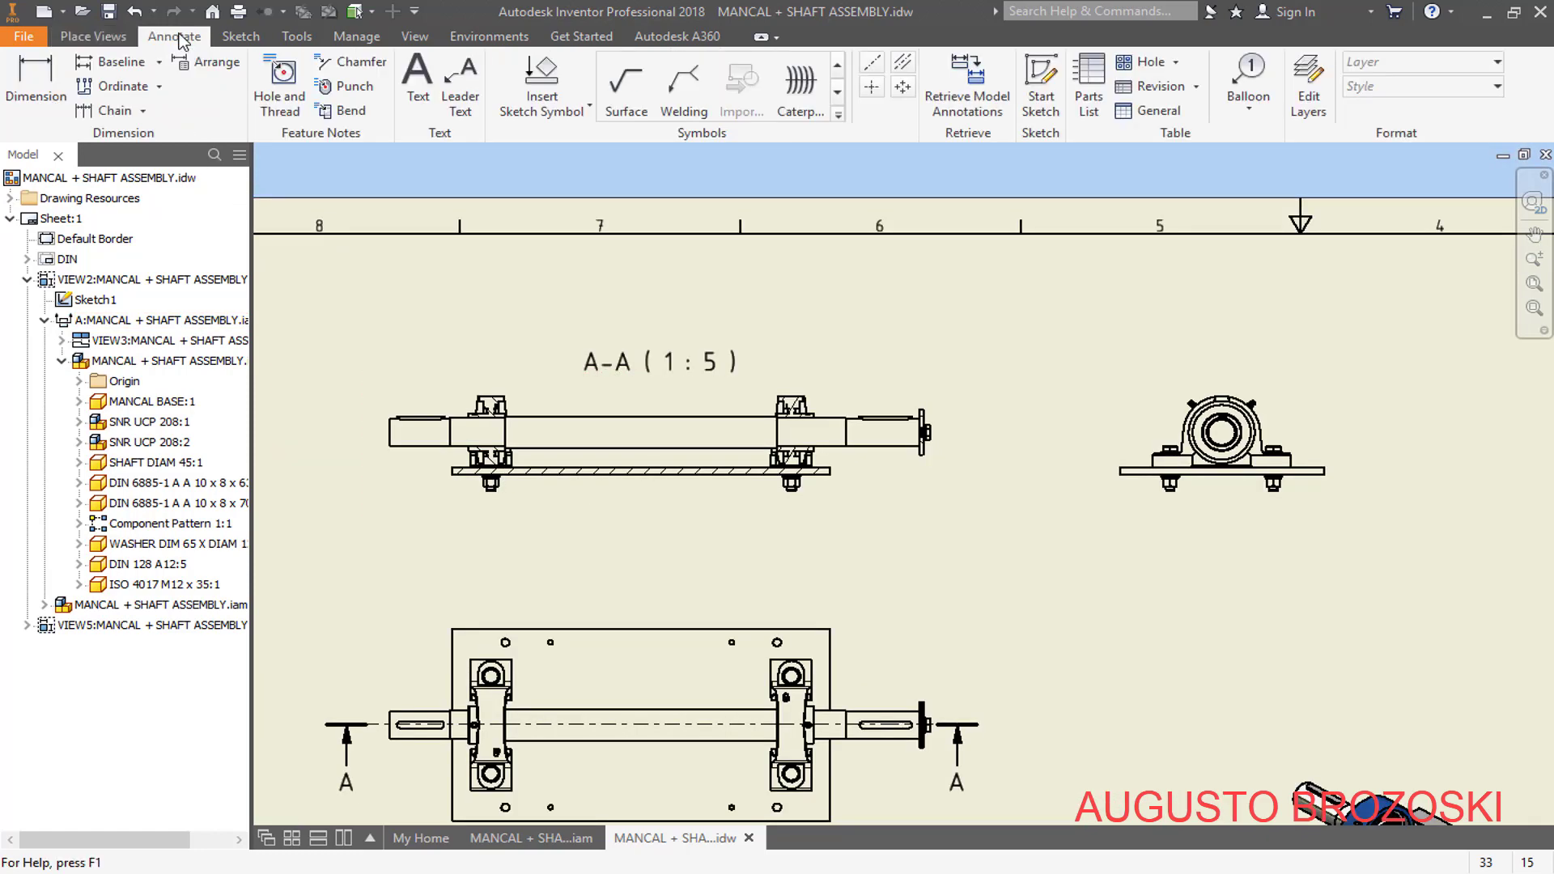
pyautogui.click(903, 64)
pyautogui.scroll(3, 559, 421)
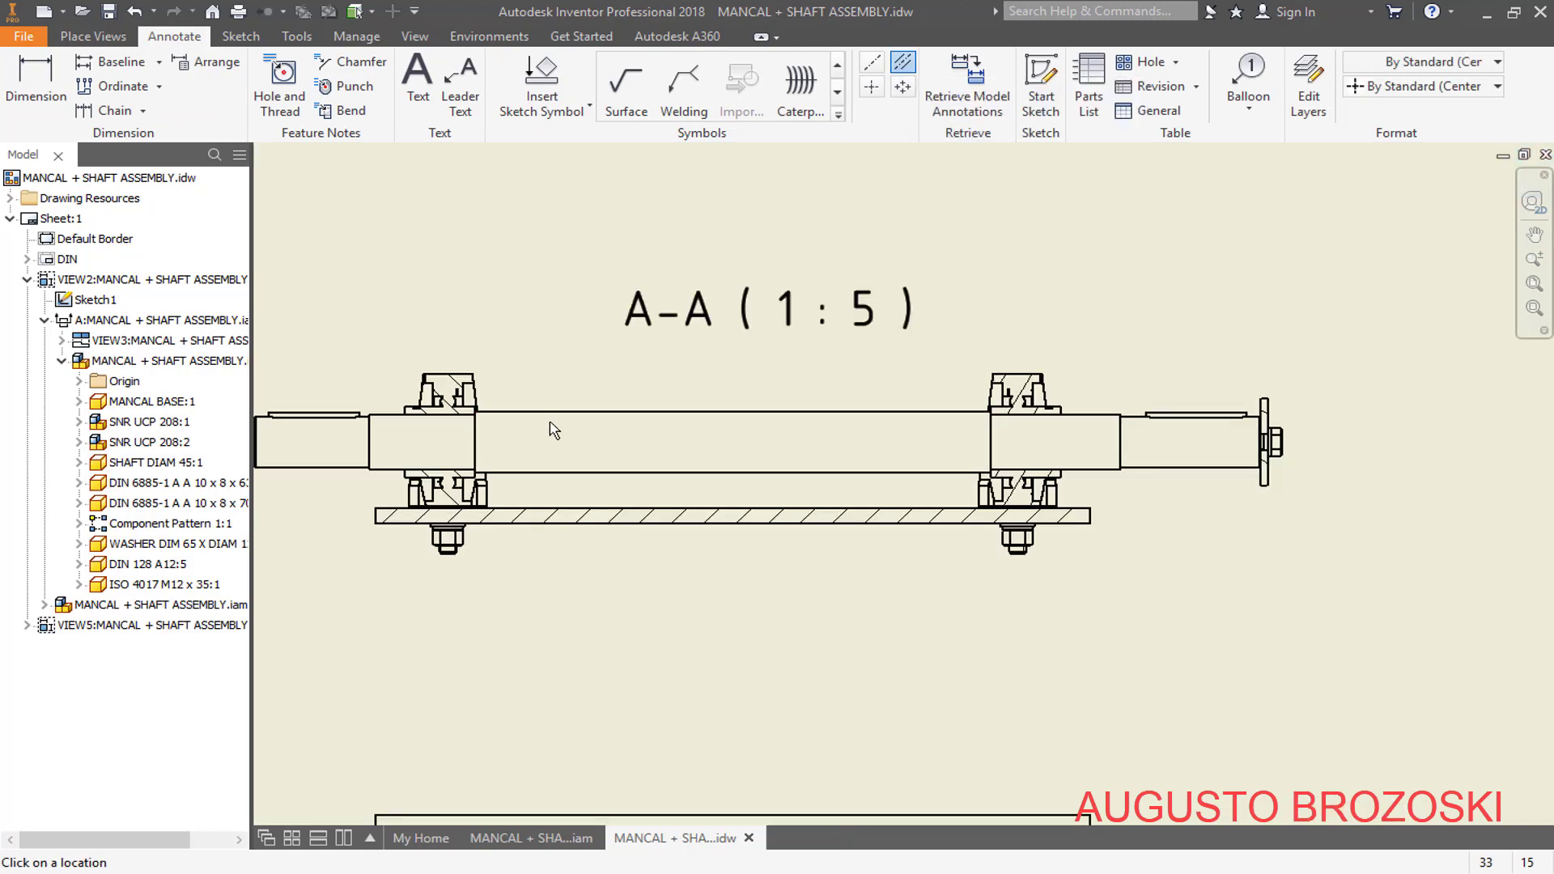
pyautogui.click(636, 411)
pyautogui.click(627, 472)
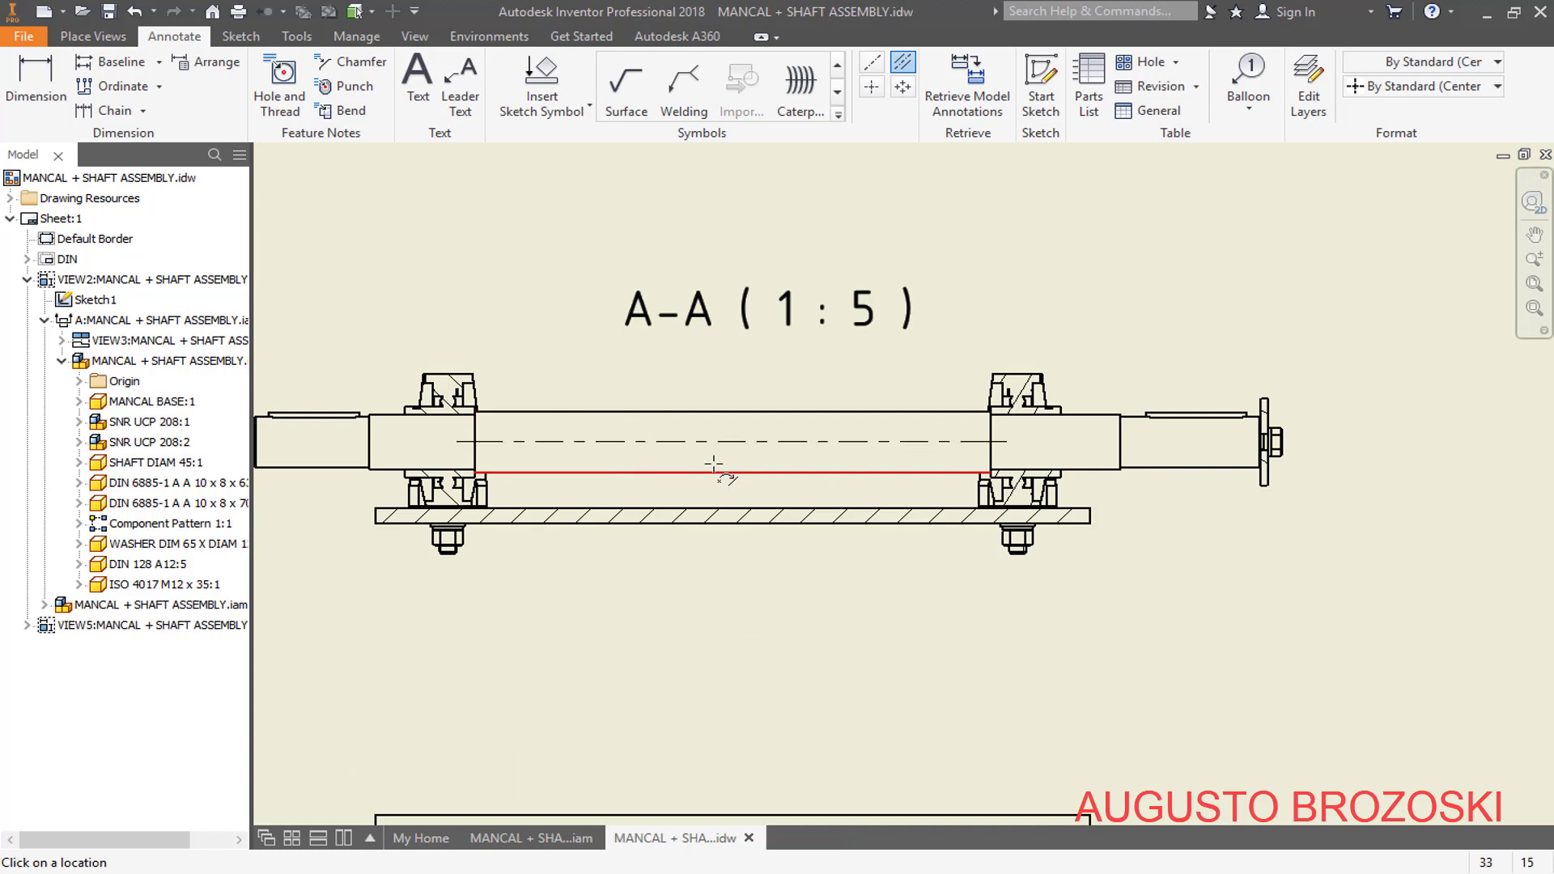
pyautogui.moveTo(754, 444); pyautogui.dragTo(928, 430, button='middle')
pyautogui.press('Escape')
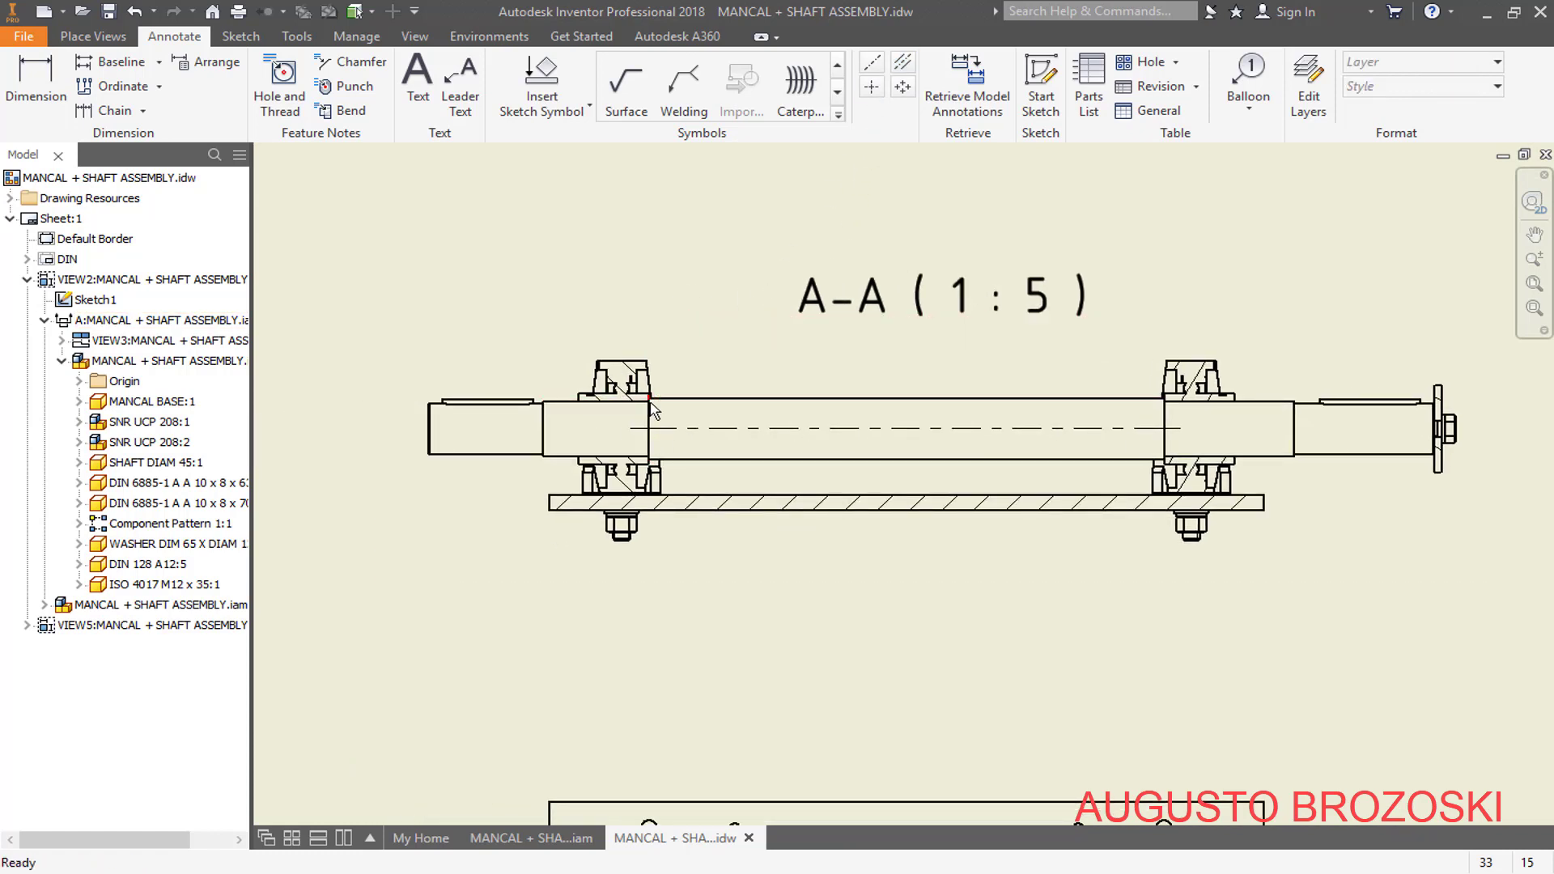
# - Extend the shaft centreline past both ends of the shaft in section view A-A and save the drawing
pyautogui.click(639, 430)
pyautogui.moveTo(631, 428); pyautogui.dragTo(410, 429)
pyautogui.moveTo(1183, 428); pyautogui.dragTo(1473, 428)
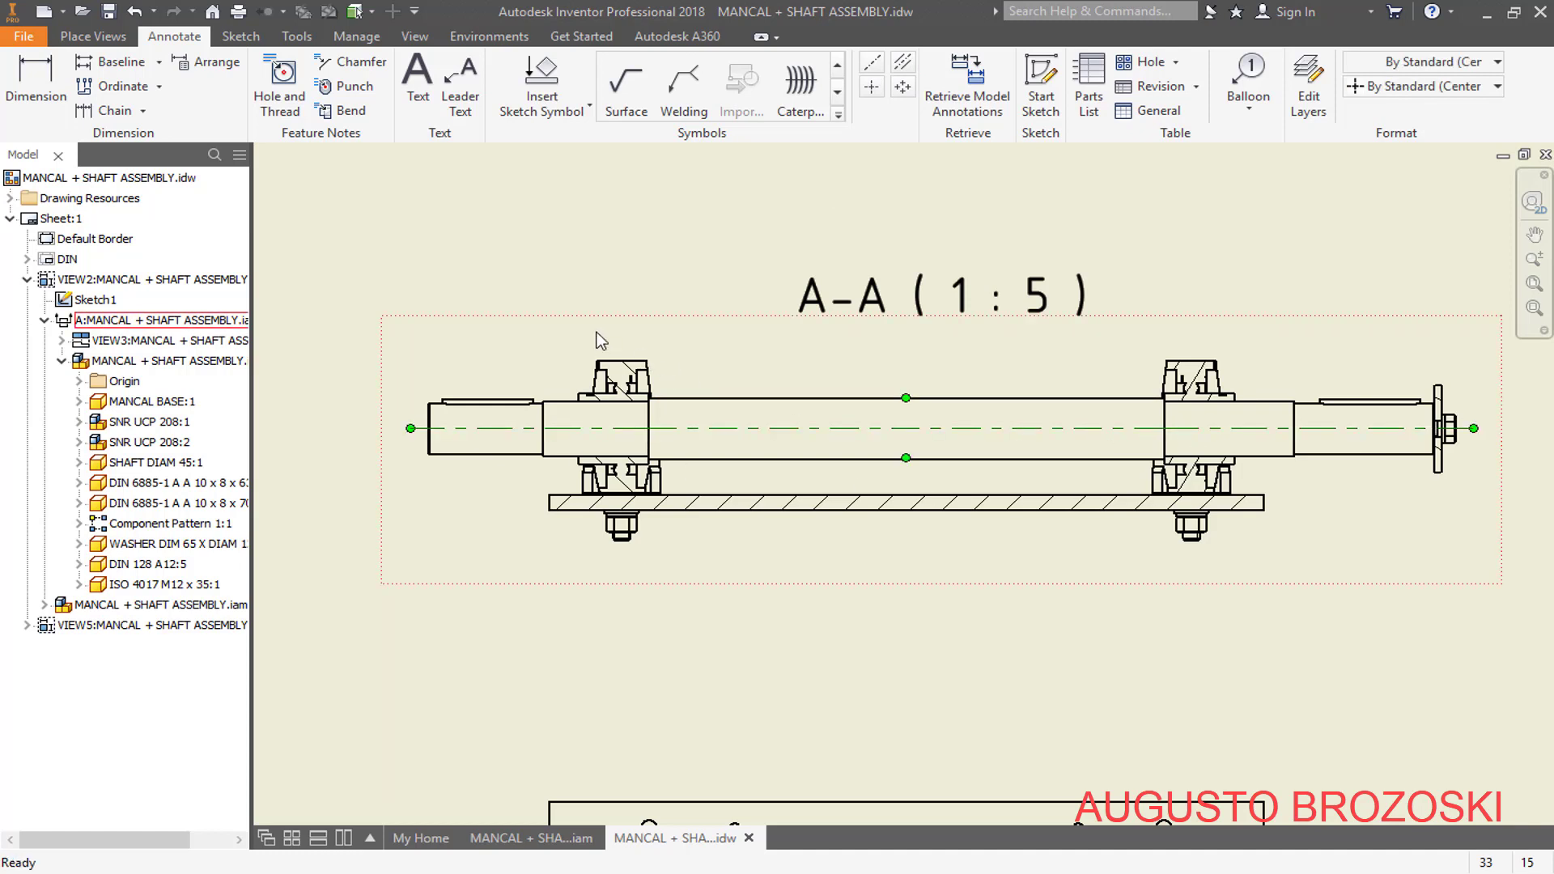
pyautogui.click(1535, 285)
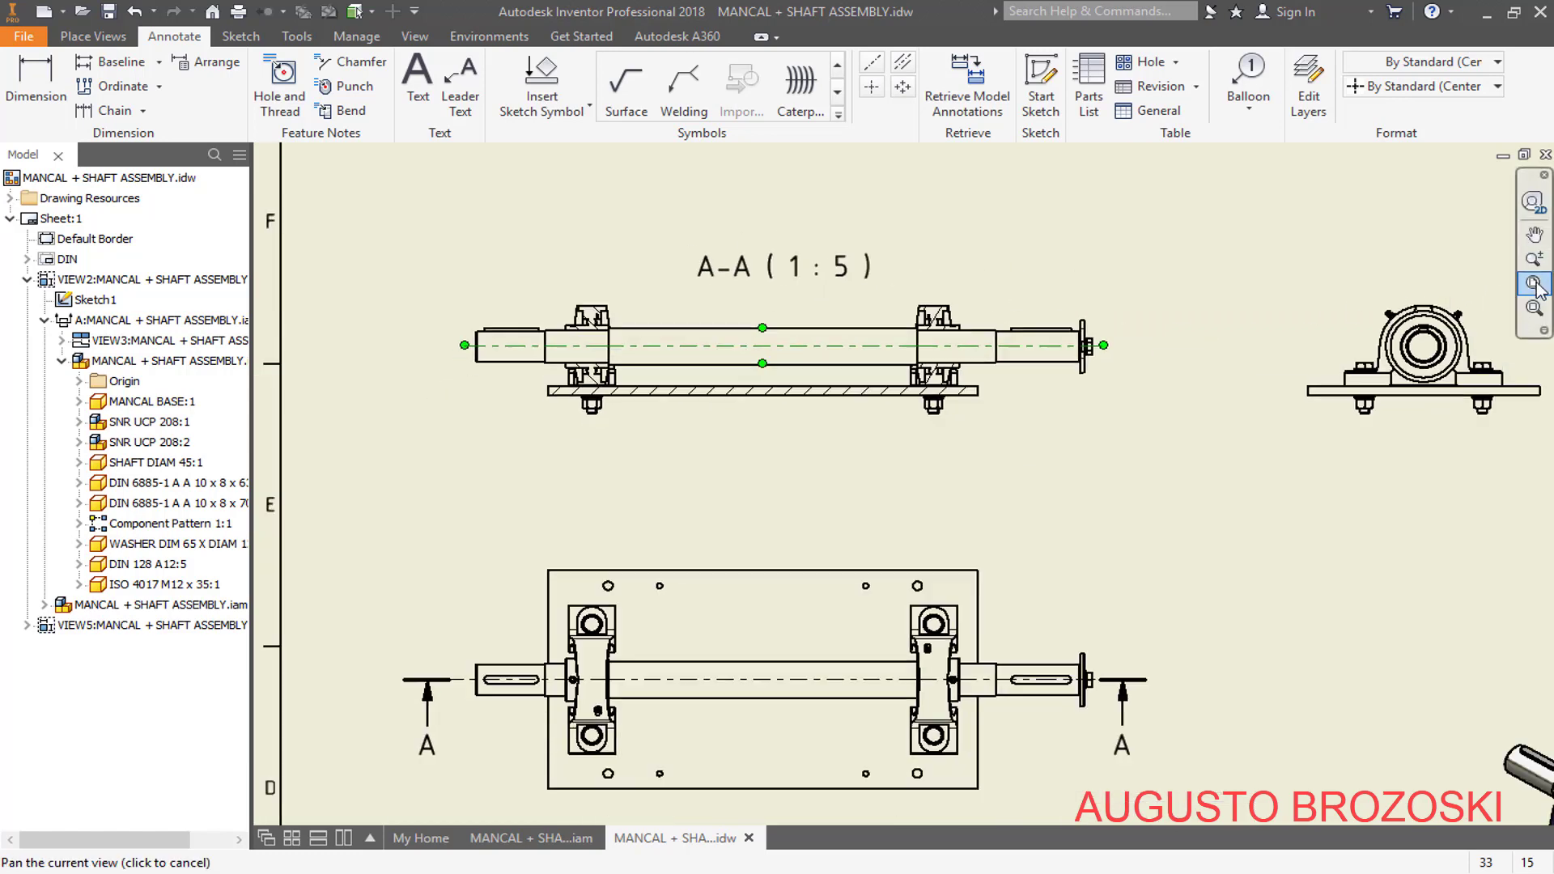
pyautogui.click(108, 12)
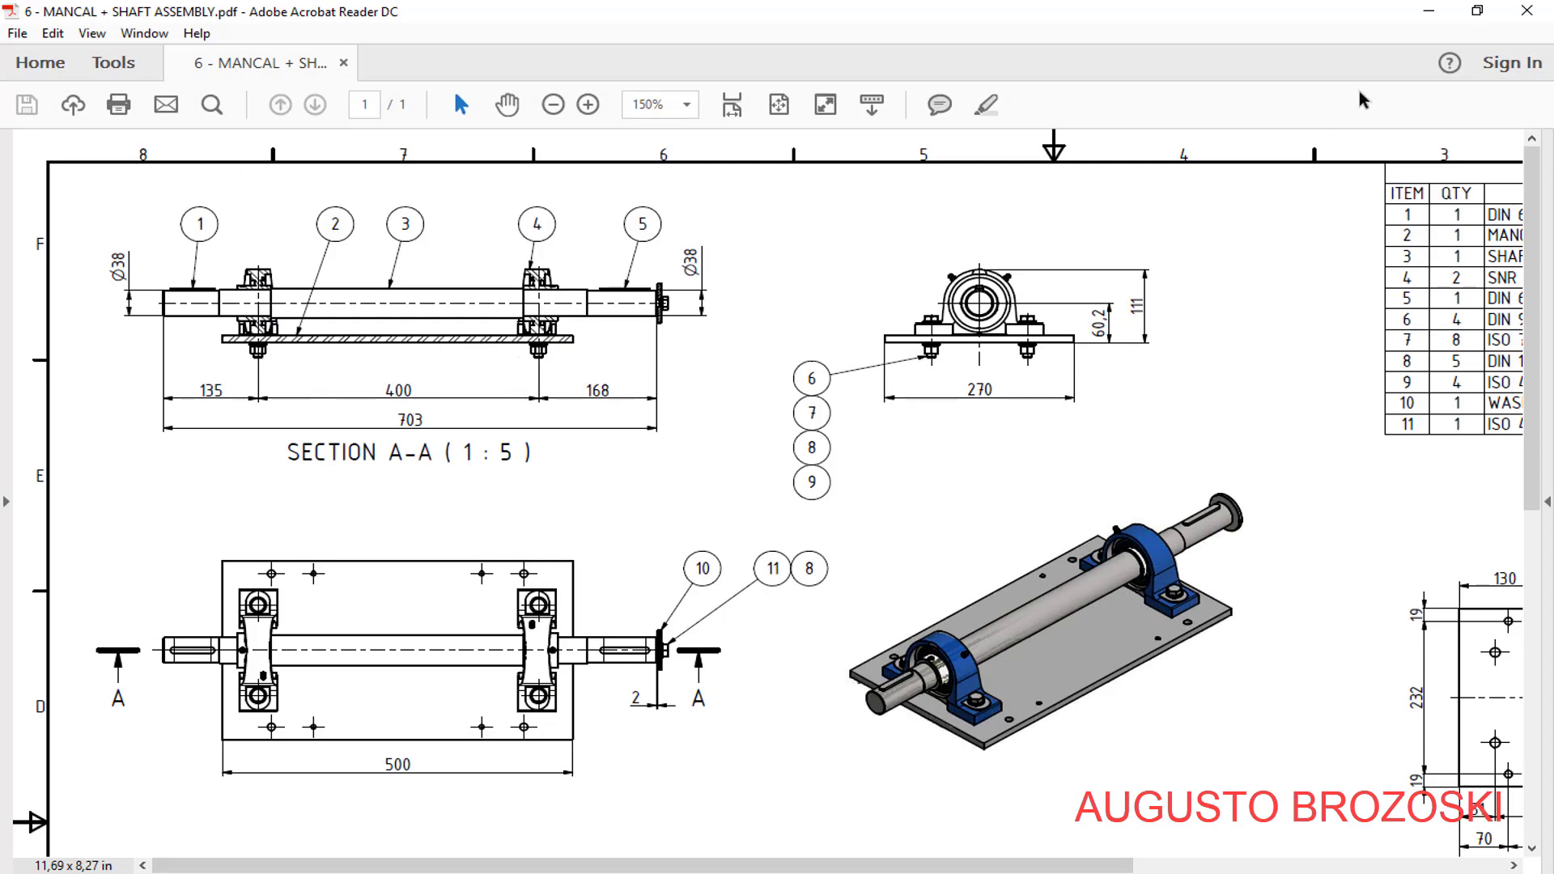
# - Minimize the reference PDF and move the A-A (1:5) label beneath the section view
pyautogui.click(1430, 11)
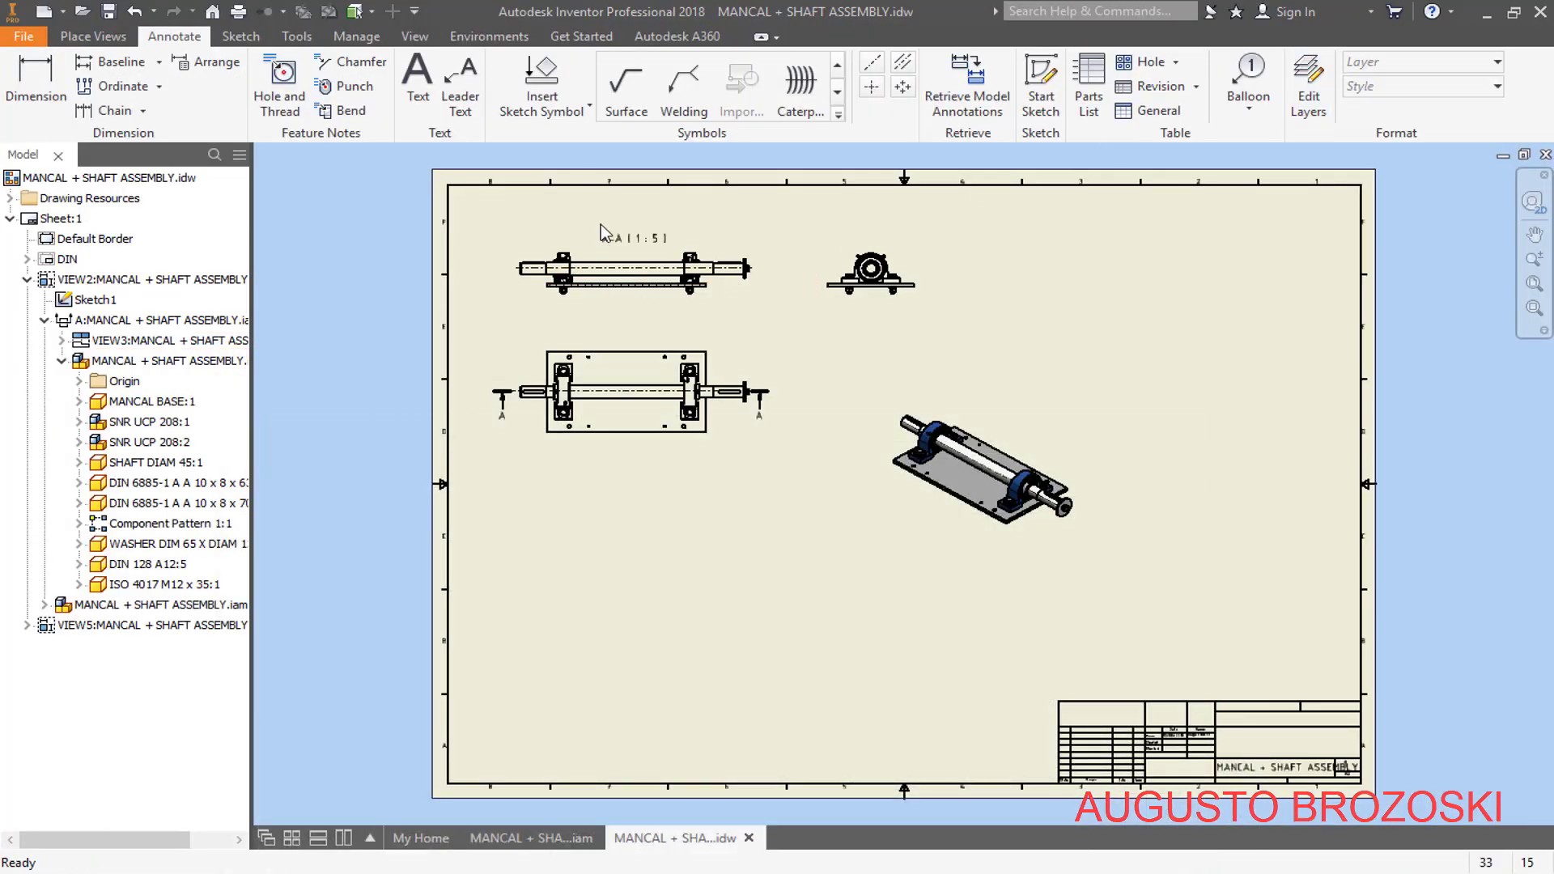
pyautogui.scroll(5, 601, 233)
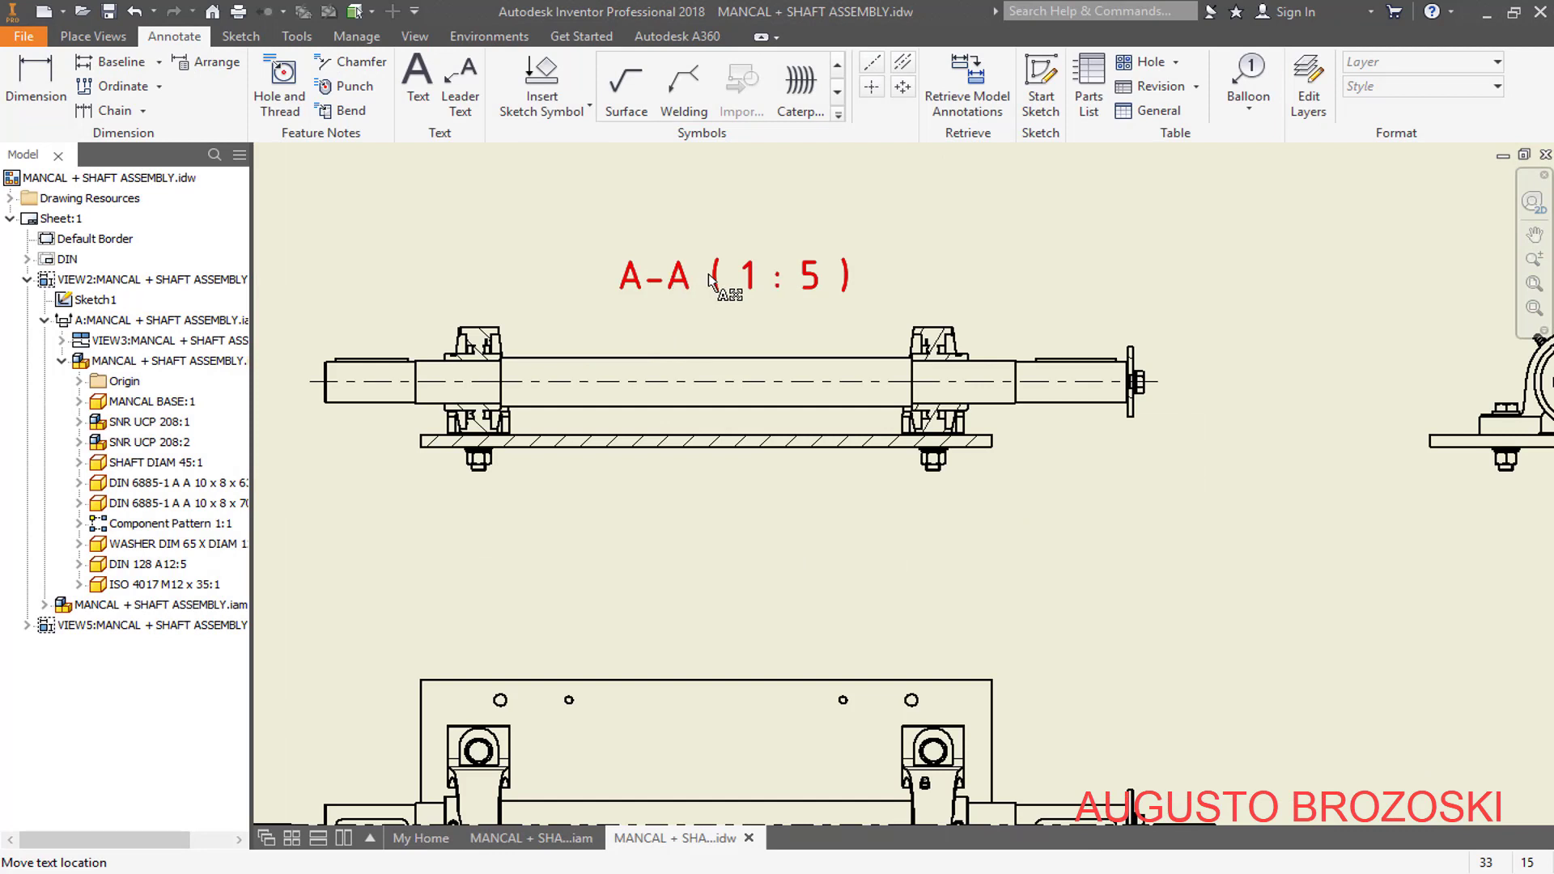
pyautogui.moveTo(709, 278); pyautogui.dragTo(694, 567)
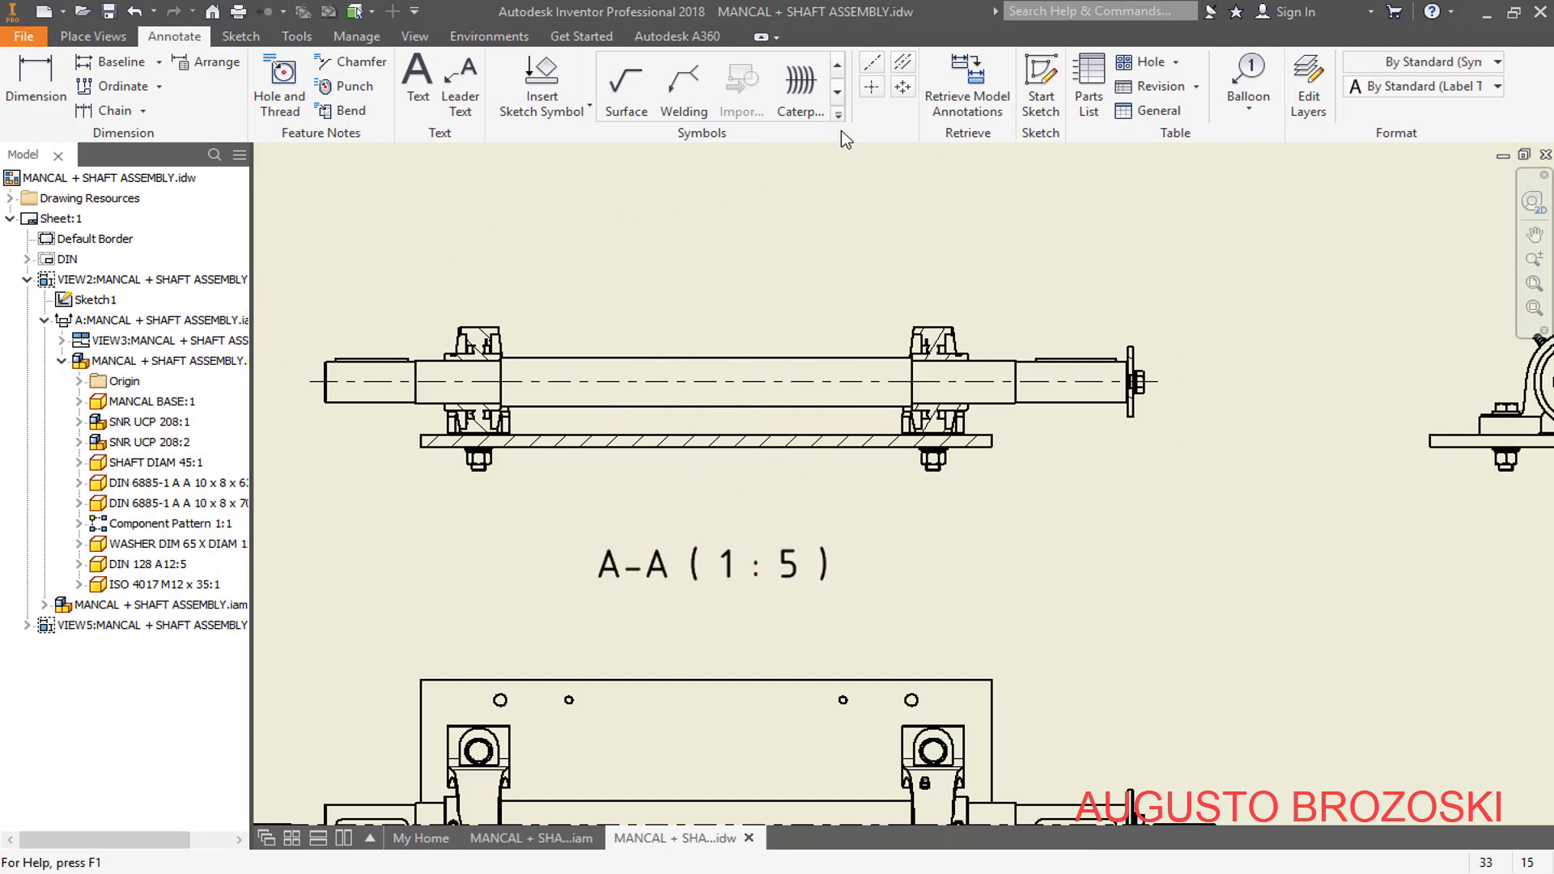
# - Add a bisector centreline through the left bolt in section view A-A, between the two side edges of its threaded end
pyautogui.click(904, 68)
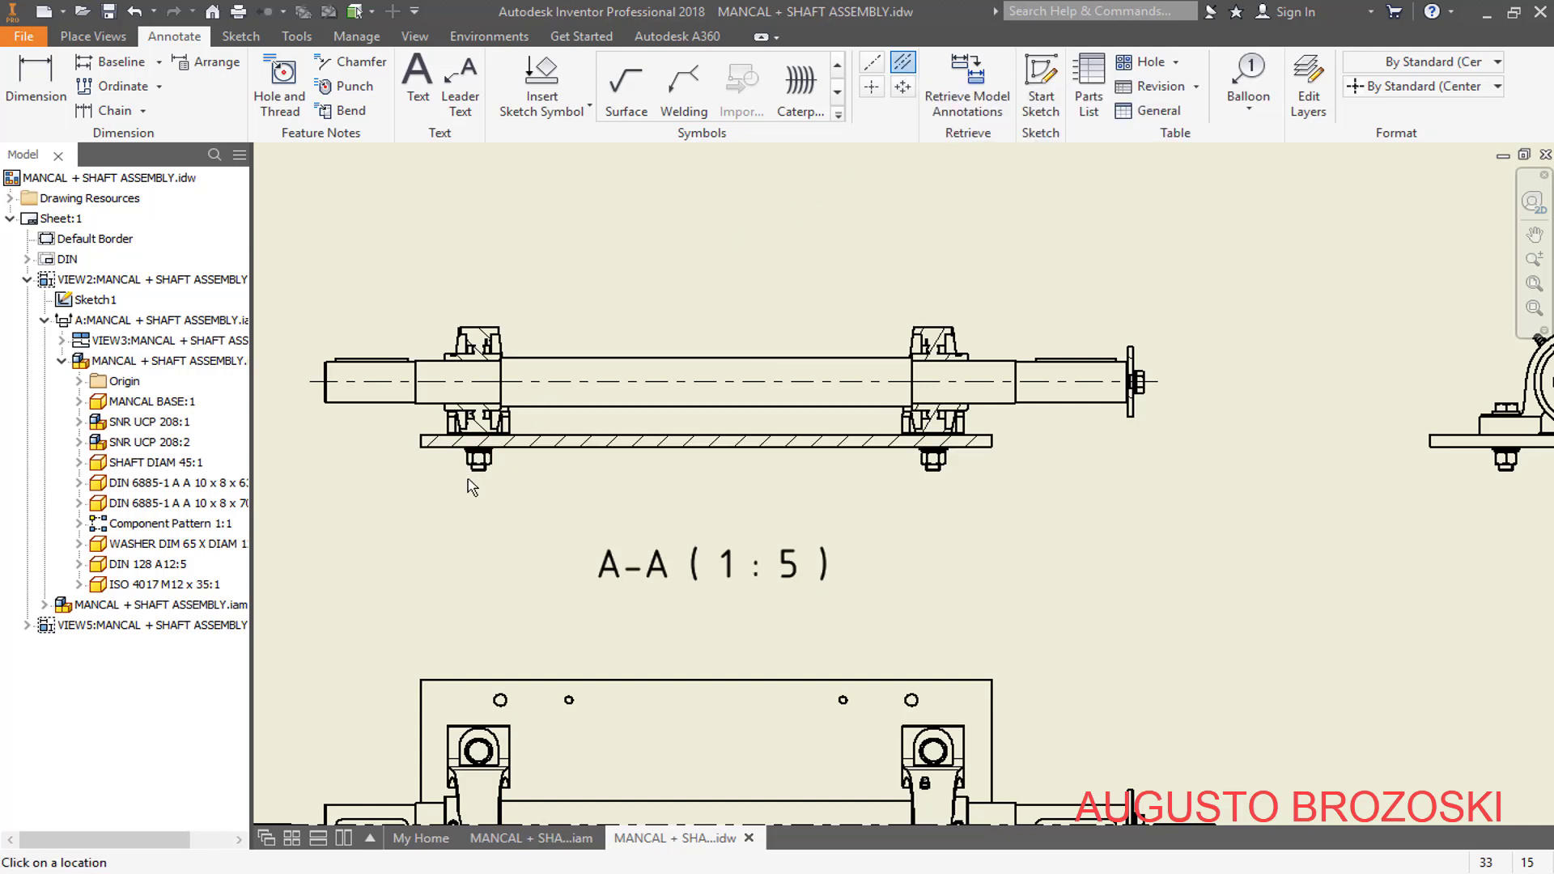
pyautogui.scroll(2, 472, 487)
pyautogui.scroll(3, 472, 487)
pyautogui.scroll(3, 525, 455)
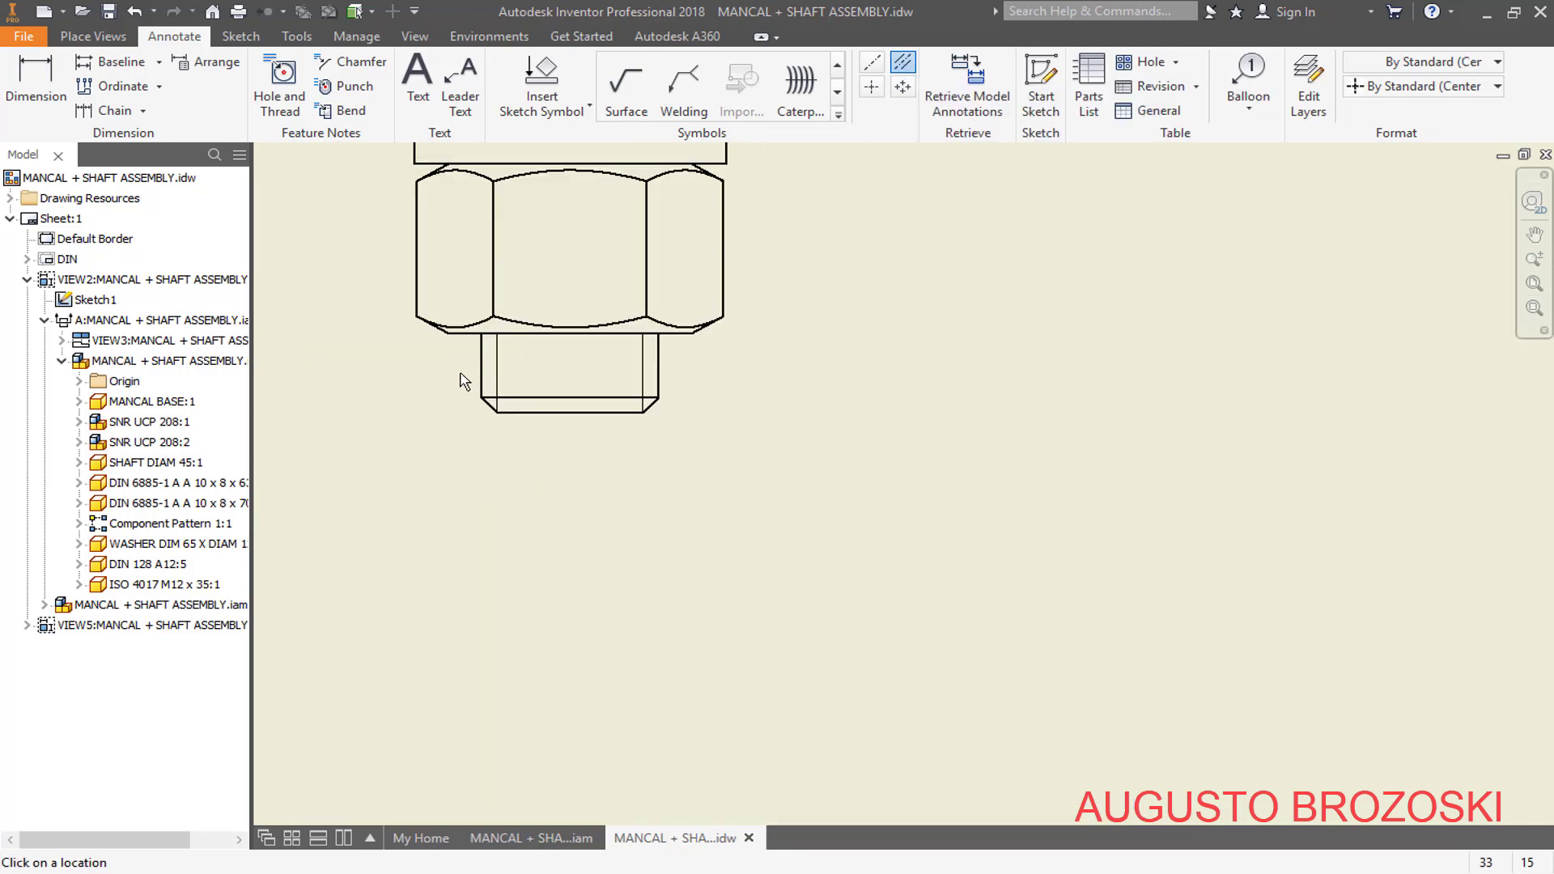
pyautogui.click(482, 357)
pyautogui.click(656, 373)
pyautogui.scroll(-6, 567, 458)
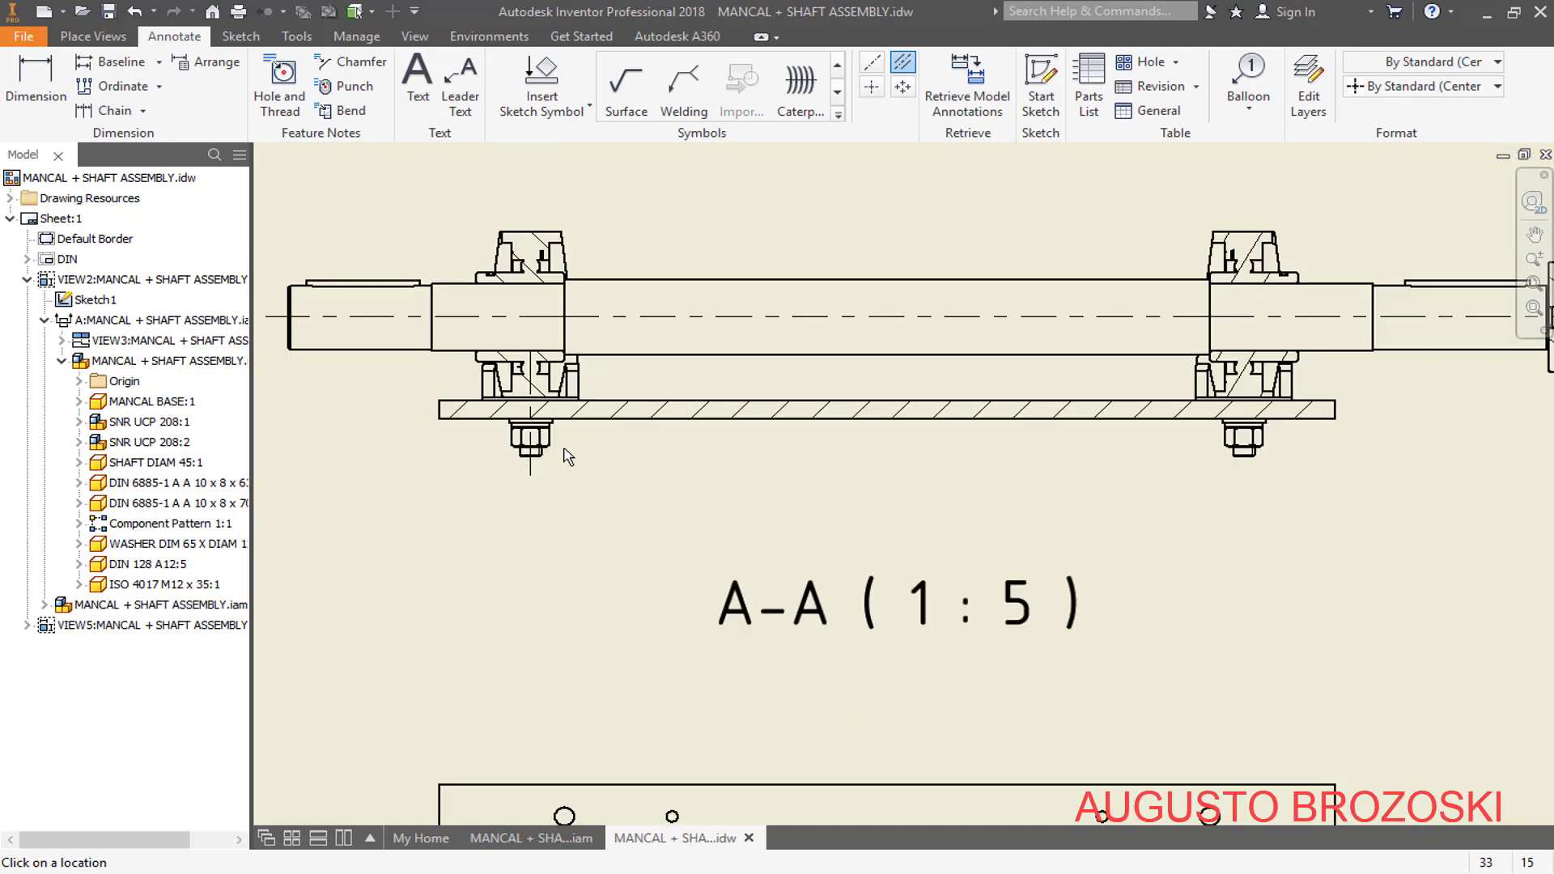
# - Add a matching bisector centreline through the right bolt in section view A-A, between its threaded end's side edges
pyautogui.scroll(5, 1449, 467)
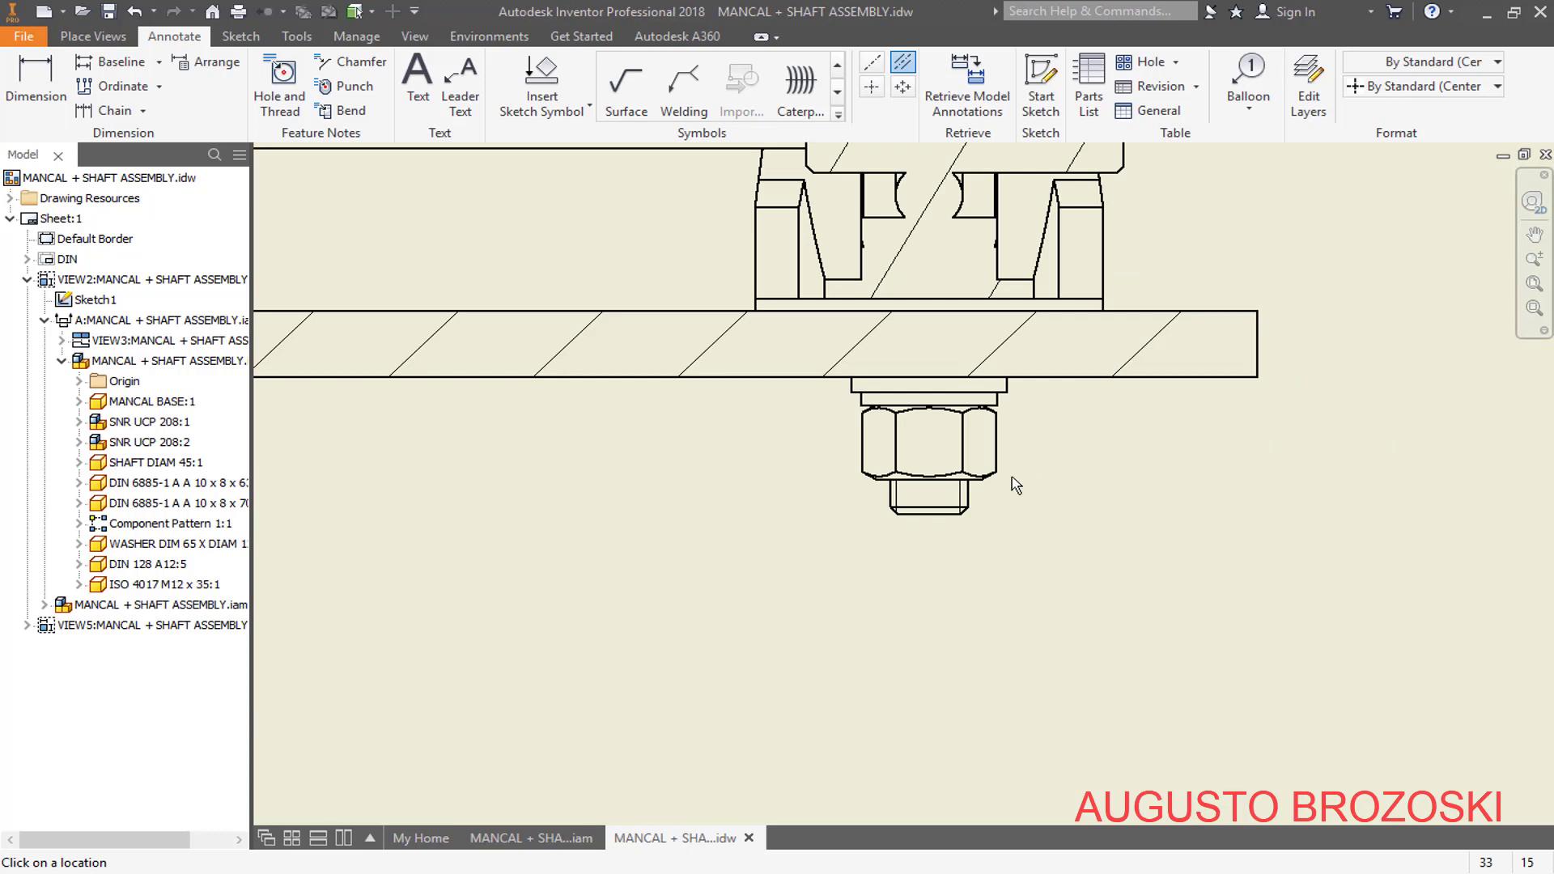
pyautogui.scroll(3, 1016, 486)
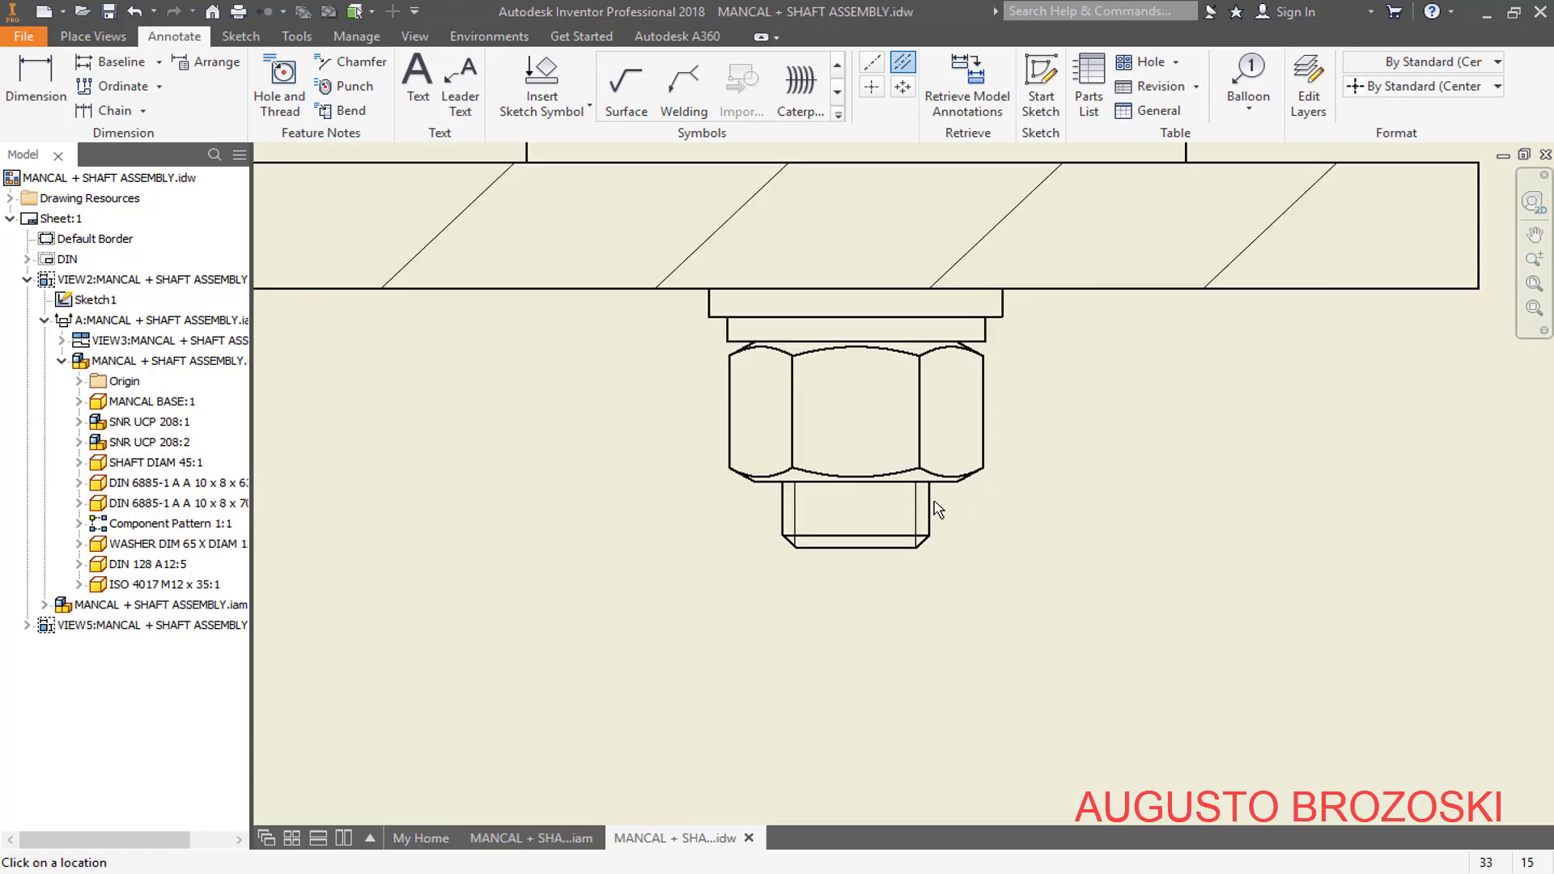
pyautogui.click(780, 511)
pyautogui.scroll(-4, 803, 596)
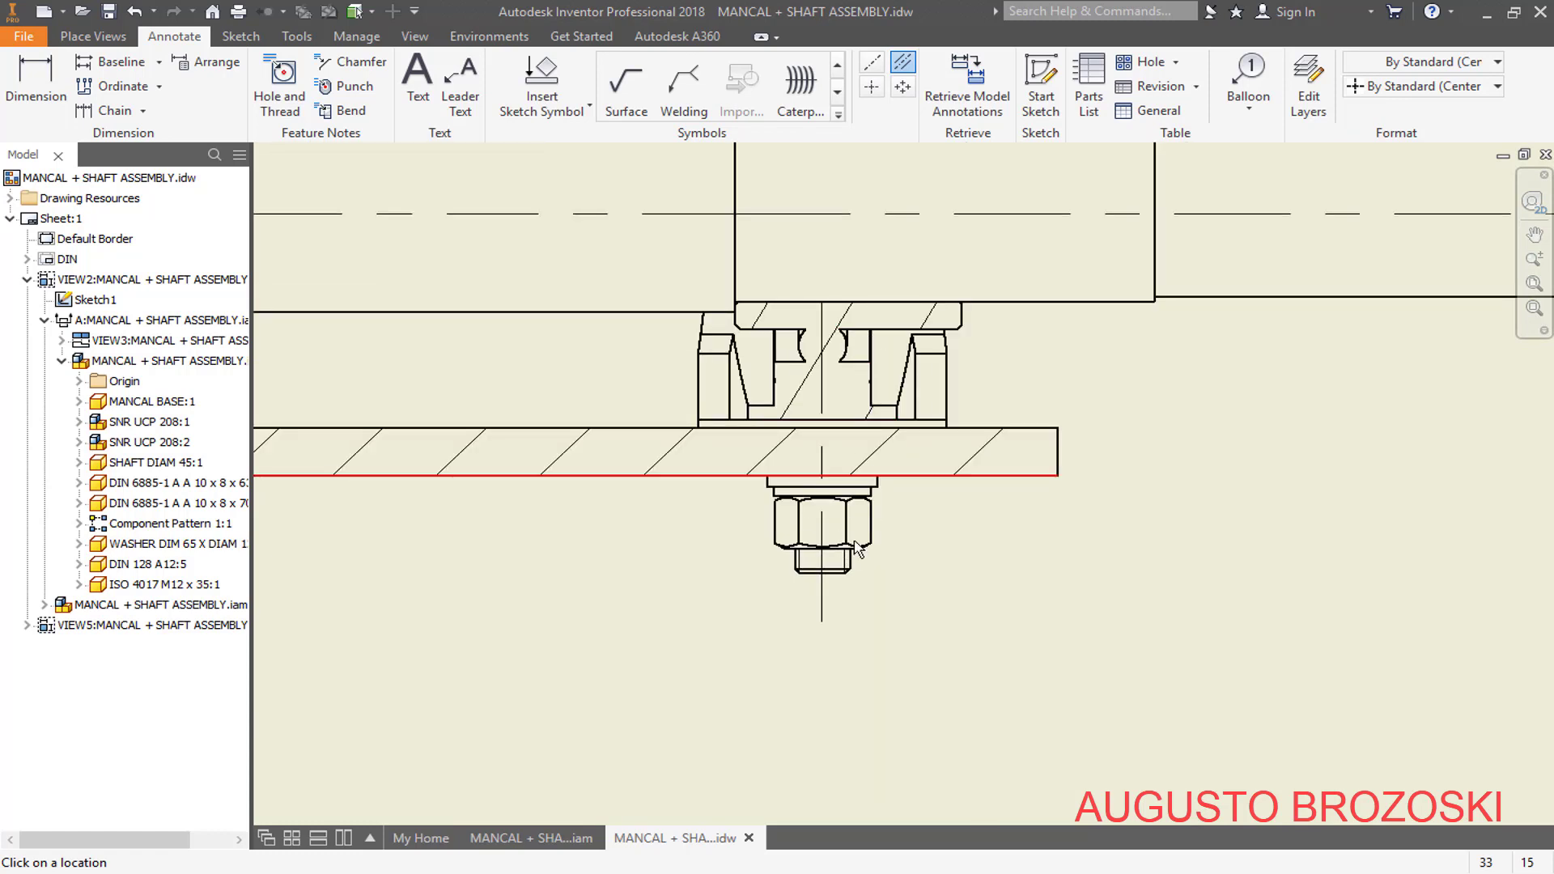
pyautogui.scroll(-3, 972, 548)
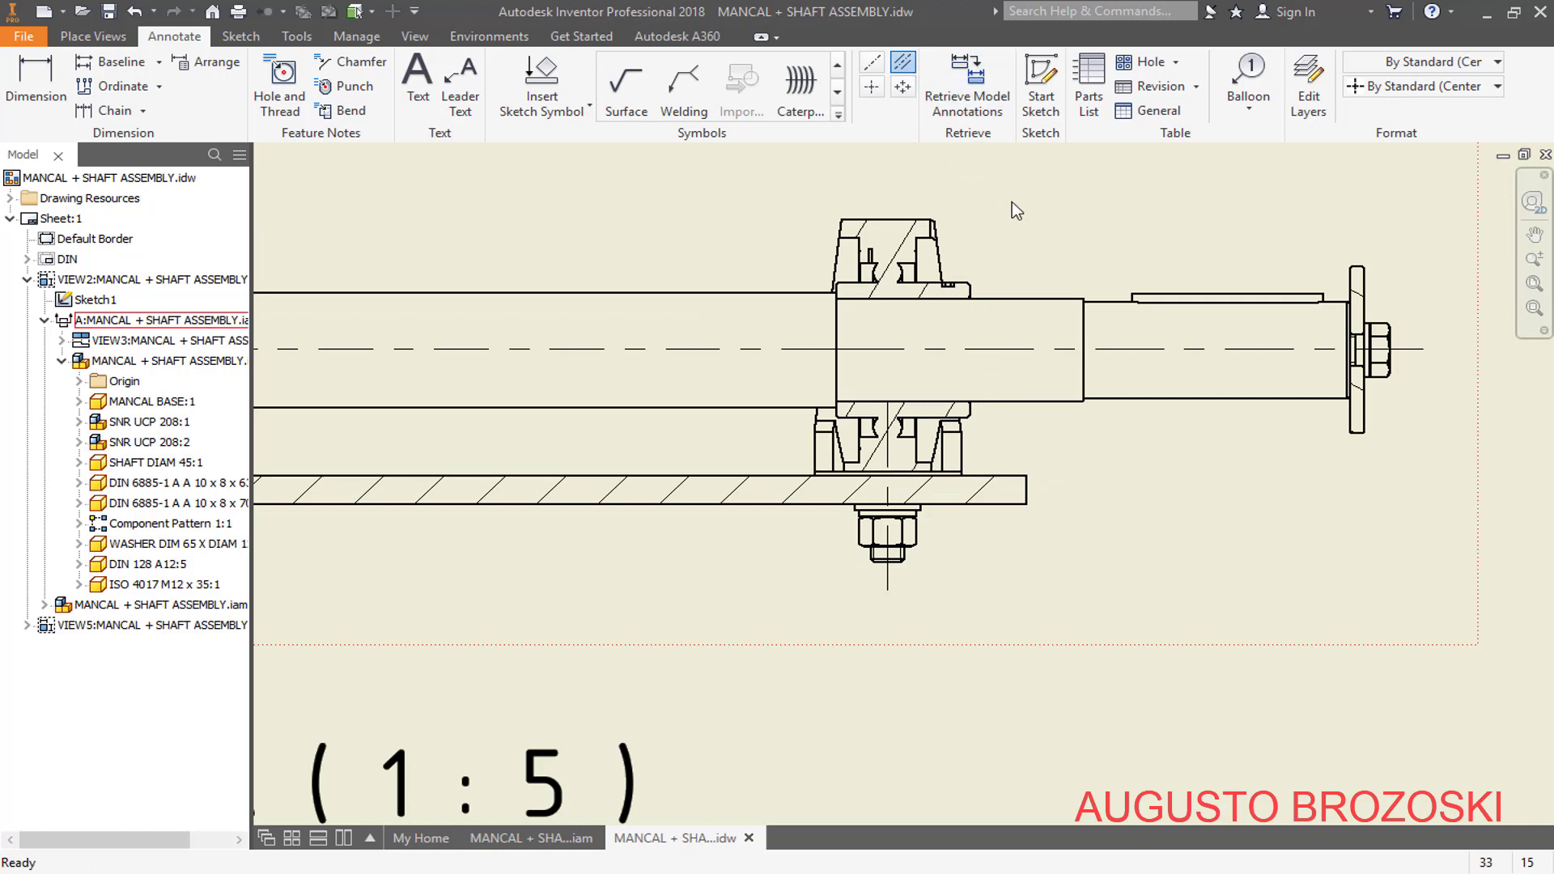
pyautogui.press('Escape')
# - Extend both bolt centrelines upward across the shaft and past the tops of the bearing housings in section view A-A
pyautogui.click(888, 429)
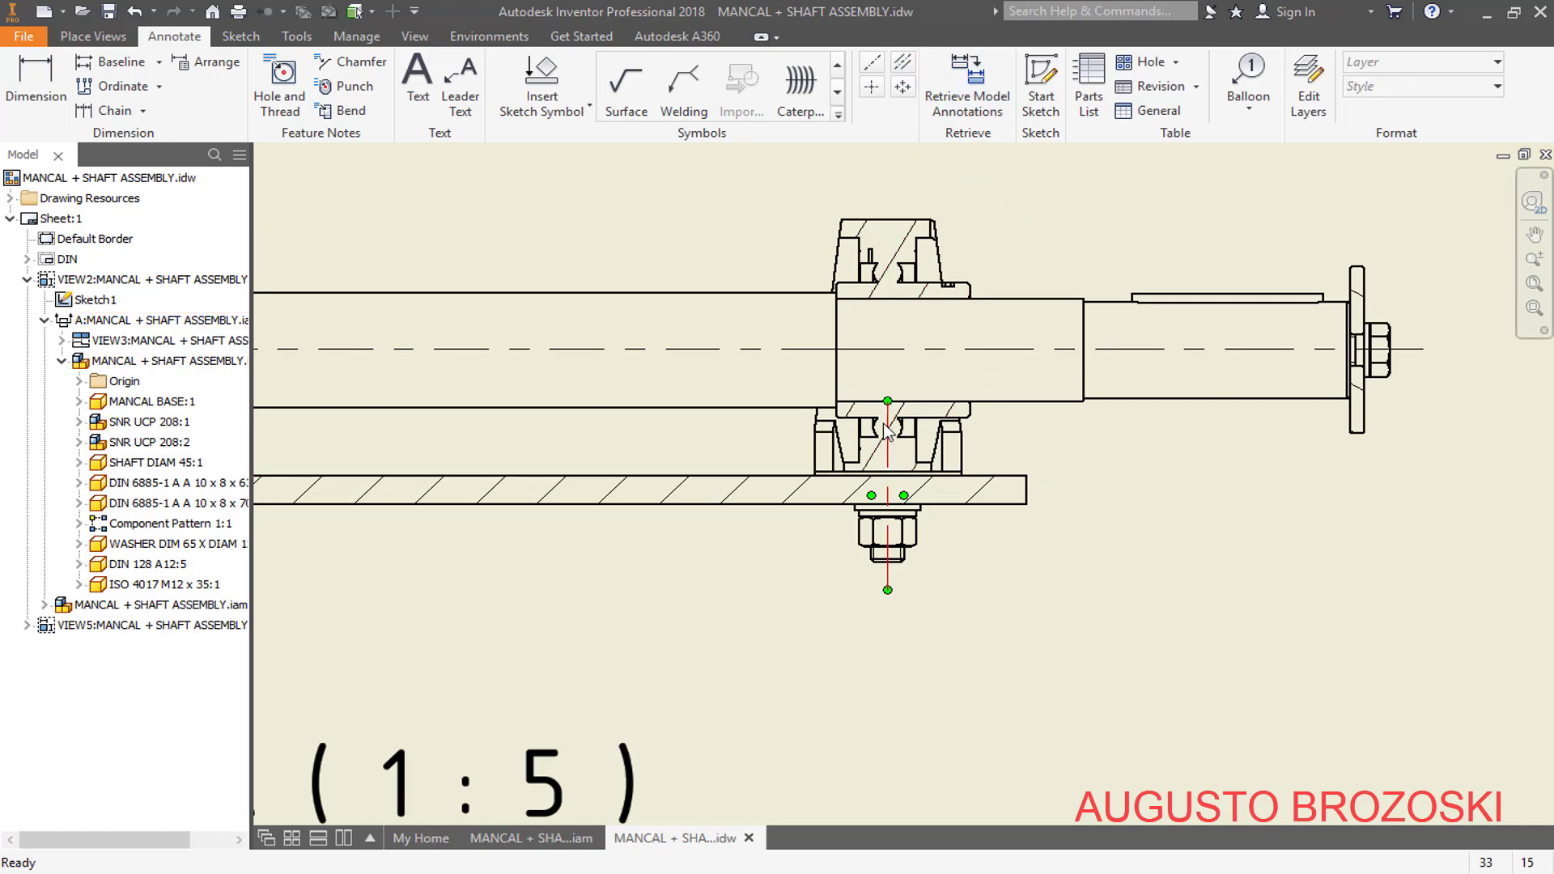
pyautogui.moveTo(888, 401); pyautogui.dragTo(912, 283)
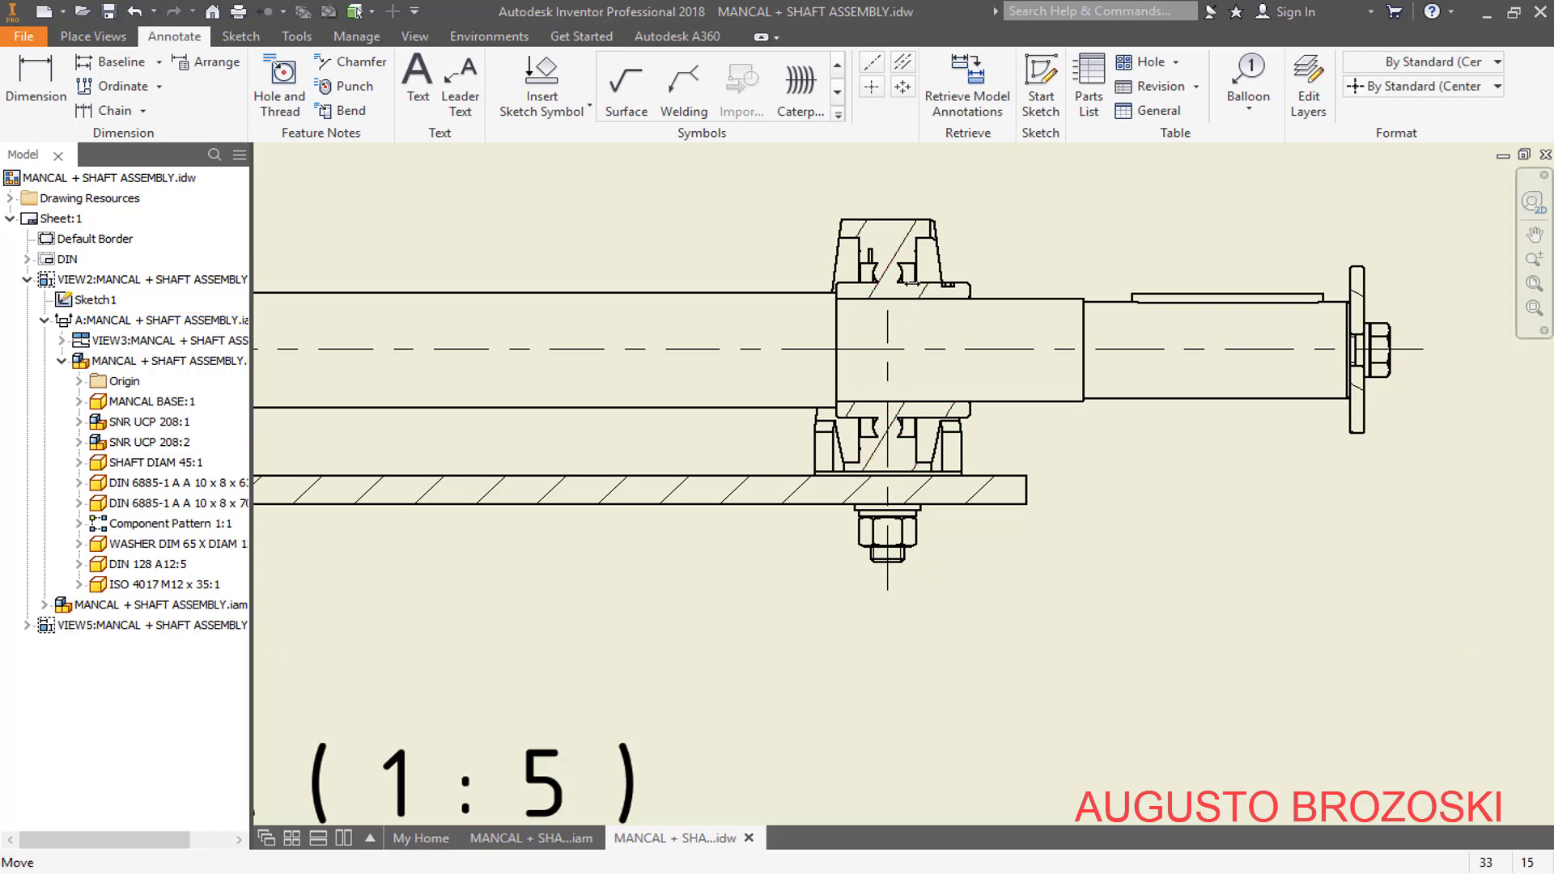
pyautogui.scroll(3, 961, 342)
pyautogui.moveTo(821, 350); pyautogui.dragTo(1125, 363, button='middle')
pyautogui.scroll(-3, 624, 351)
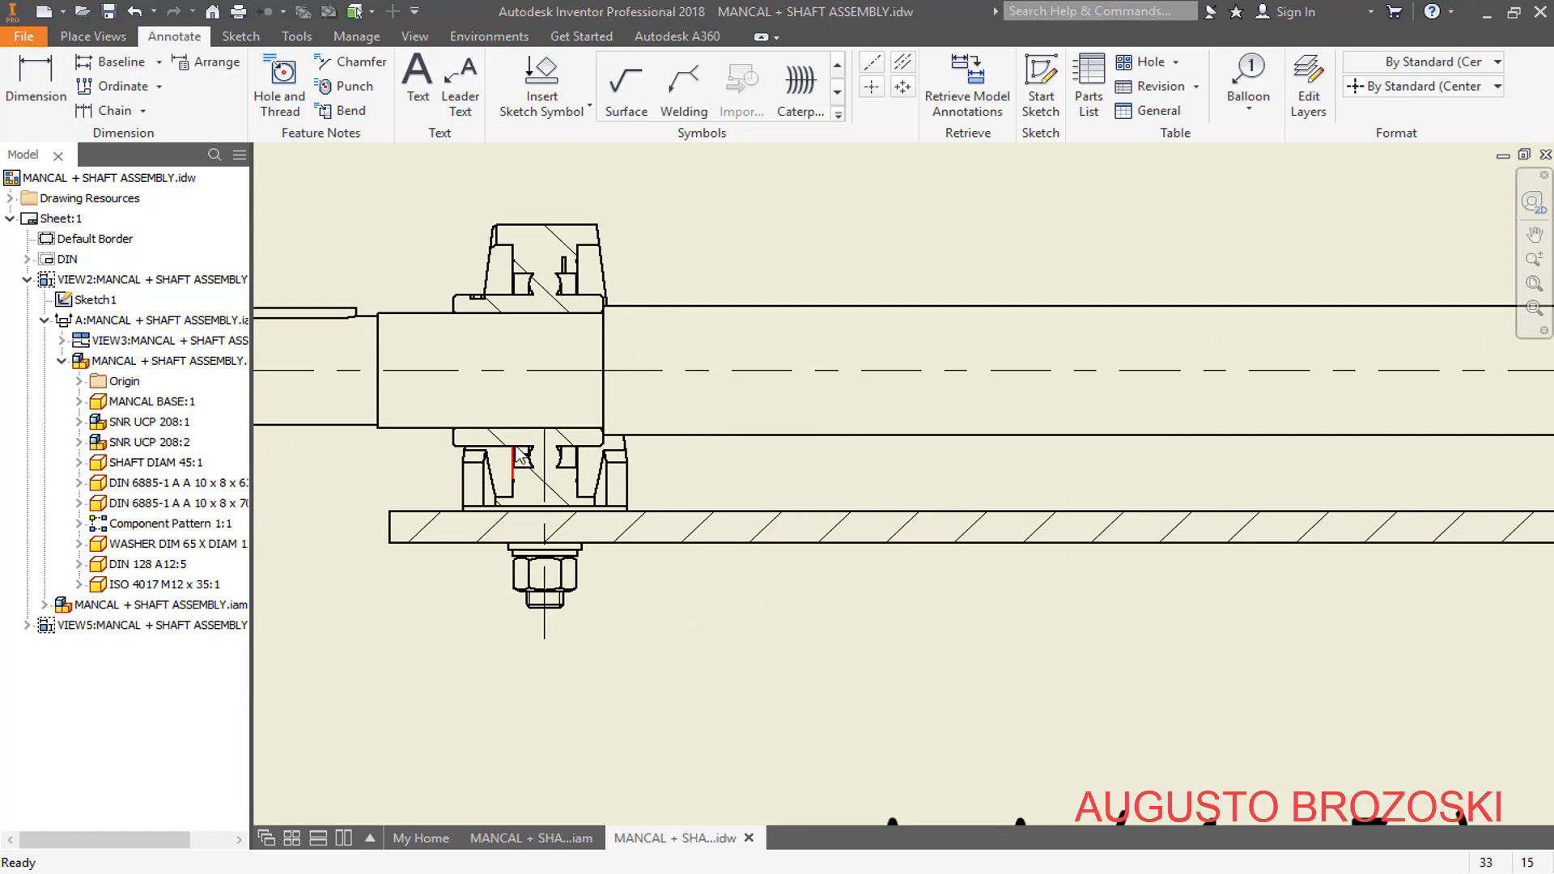
pyautogui.moveTo(544, 428); pyautogui.dragTo(575, 314)
pyautogui.moveTo(610, 212); pyautogui.dragTo(609, 212)
pyautogui.scroll(2, 611, 343)
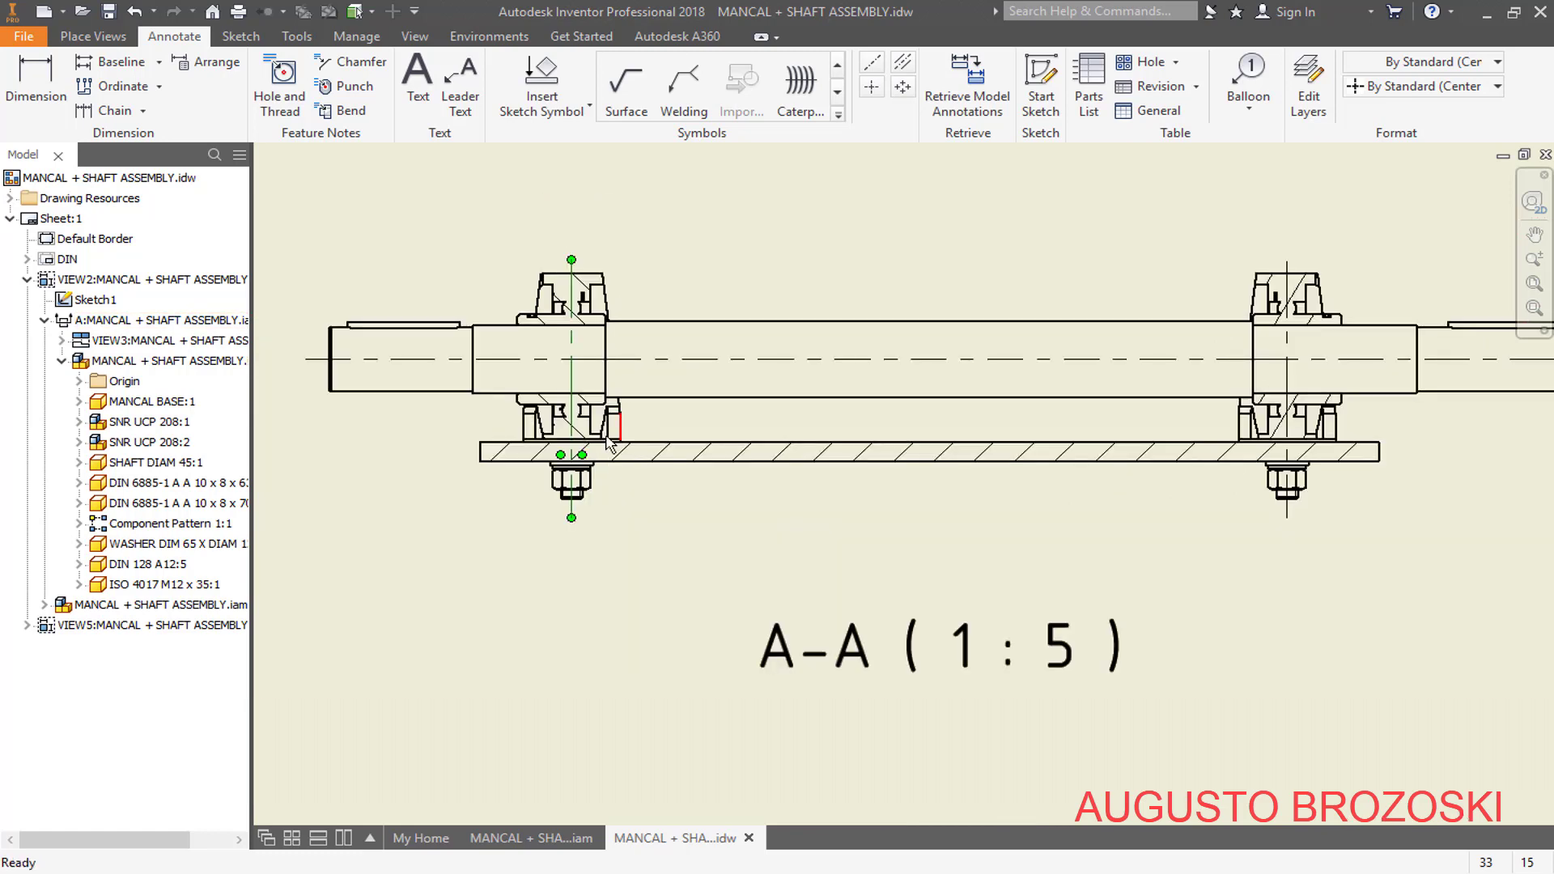
pyautogui.click(499, 606)
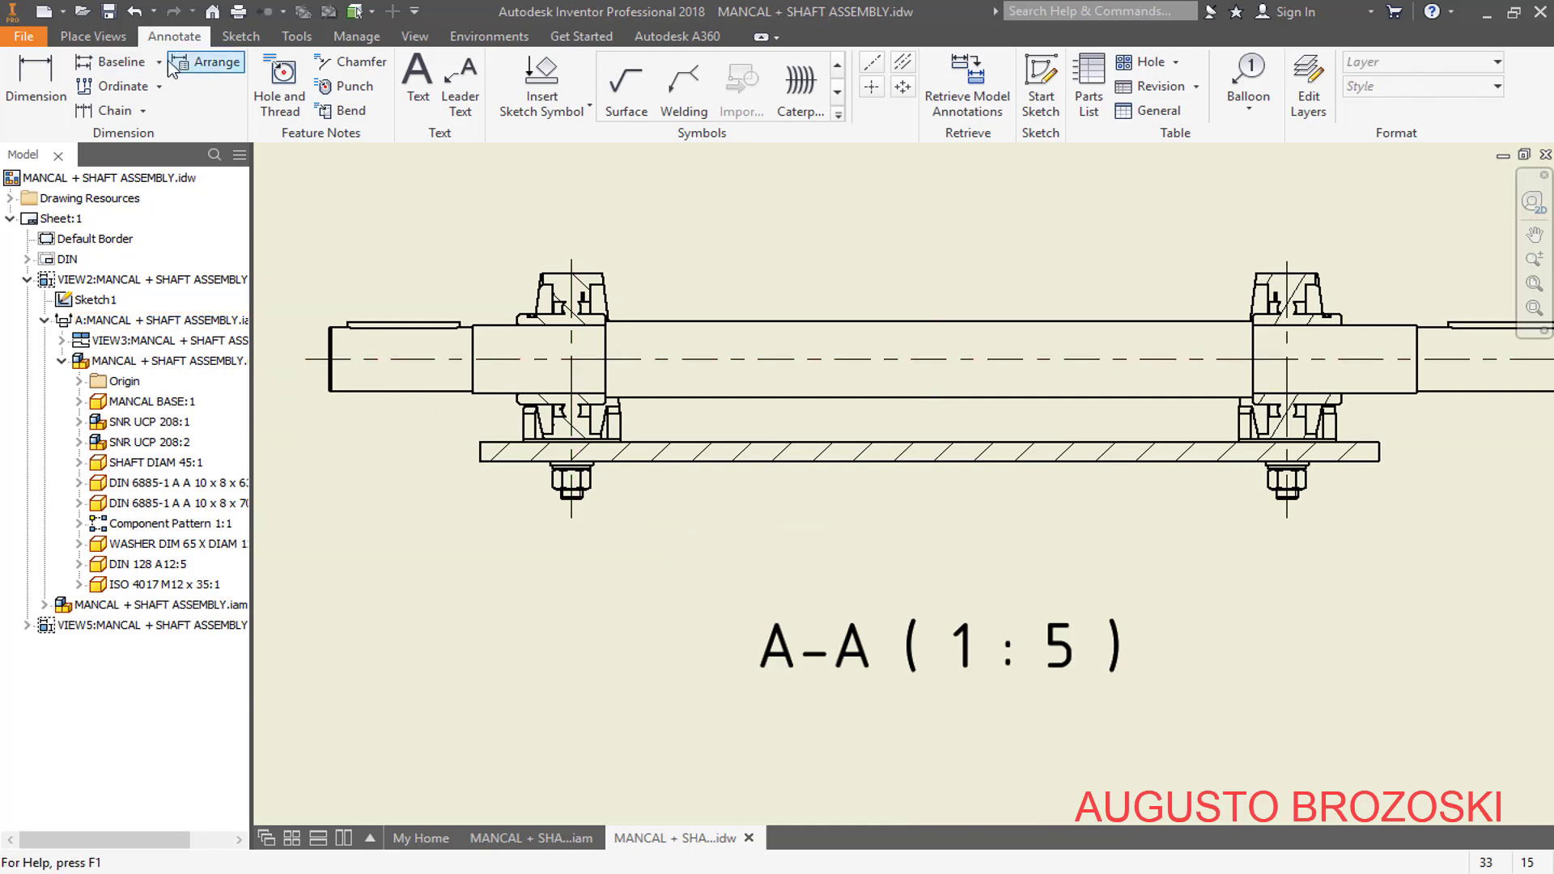
# - Dimension the distance from the shaft's left end face to the left bearing's centreline, placed beneath section view A-A
pyautogui.click(38, 84)
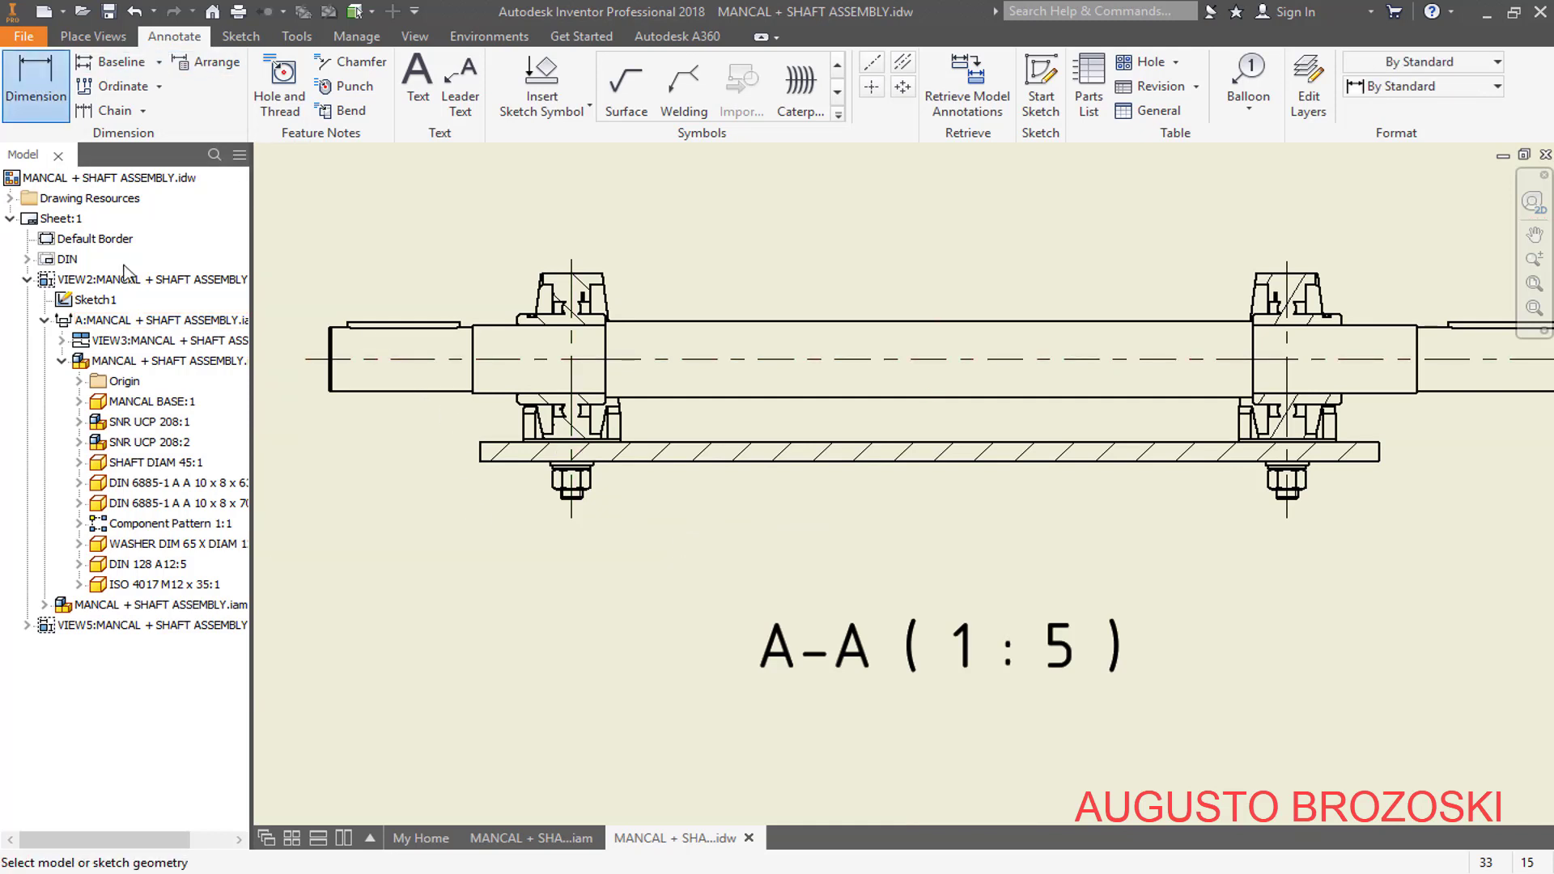
pyautogui.scroll(5, 311, 453)
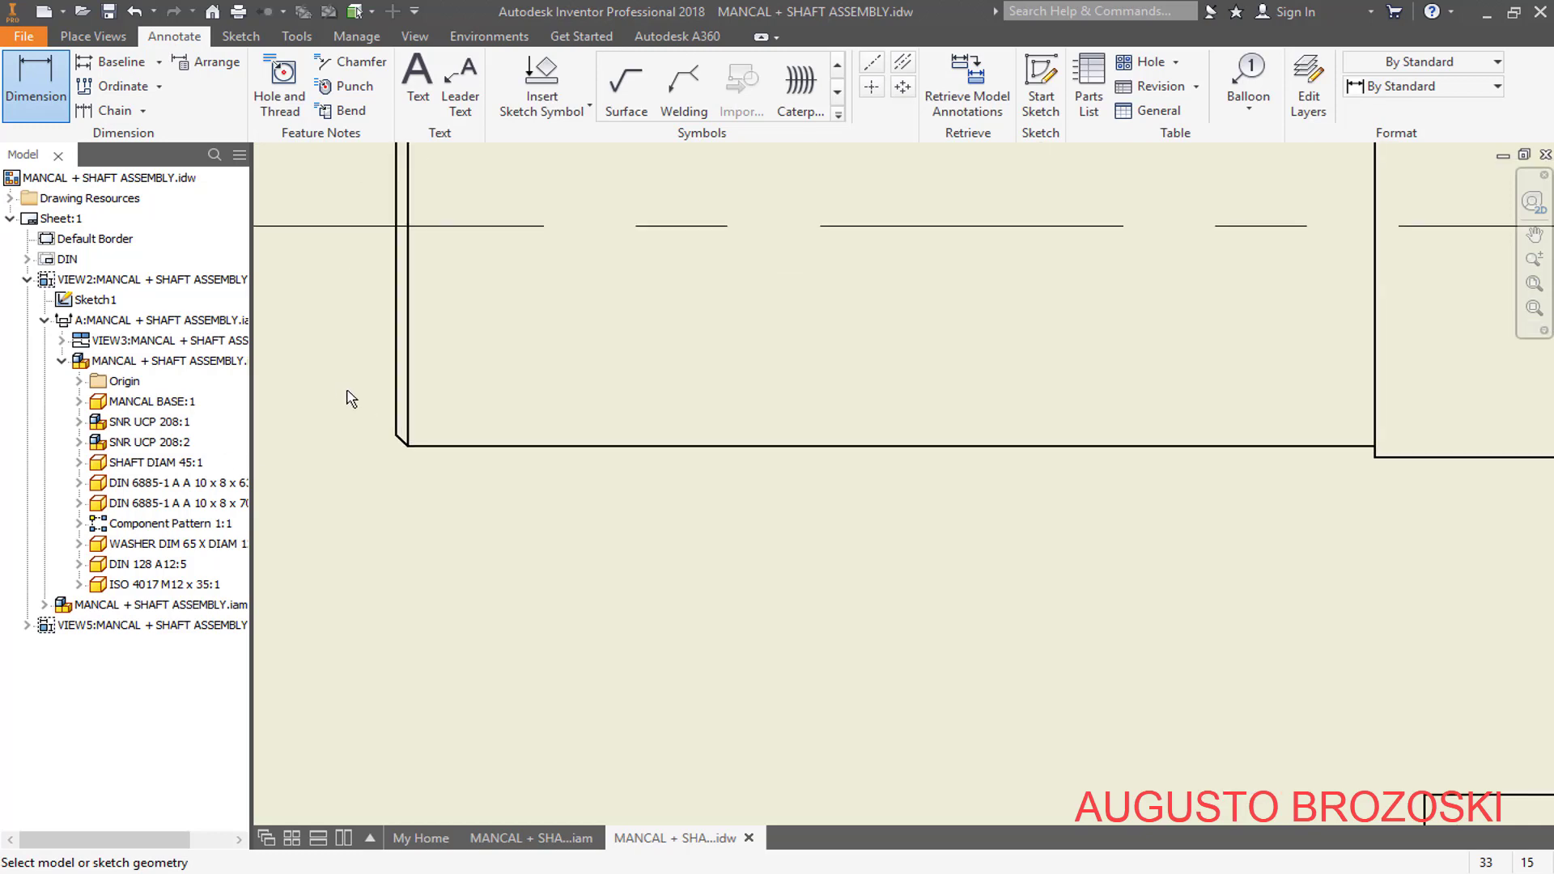
pyautogui.click(395, 421)
pyautogui.scroll(-5, 398, 426)
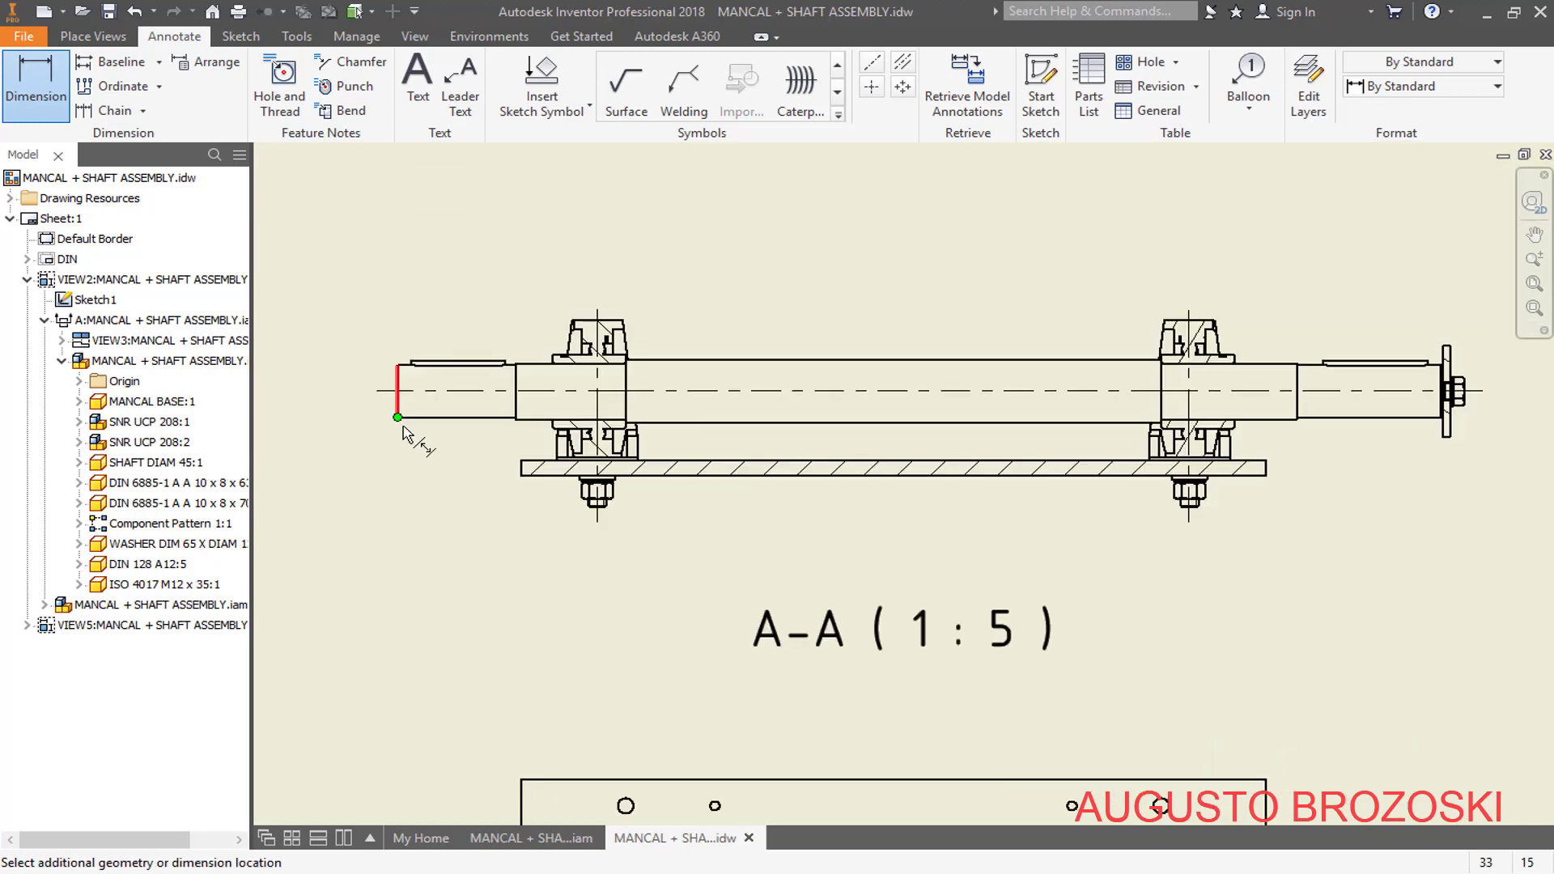
pyautogui.click(597, 523)
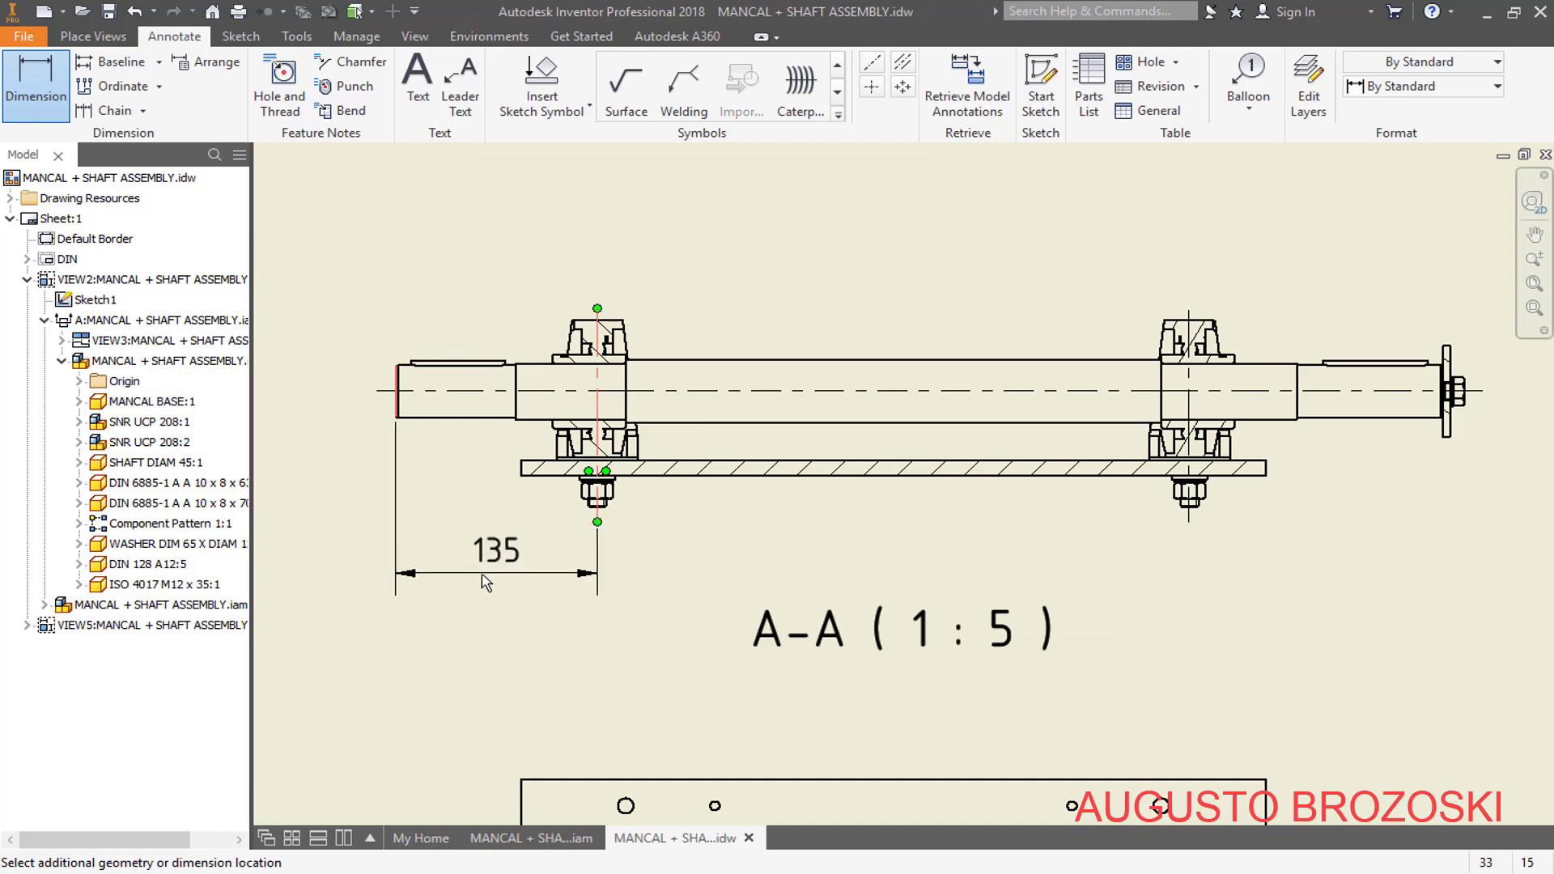
pyautogui.click(486, 583)
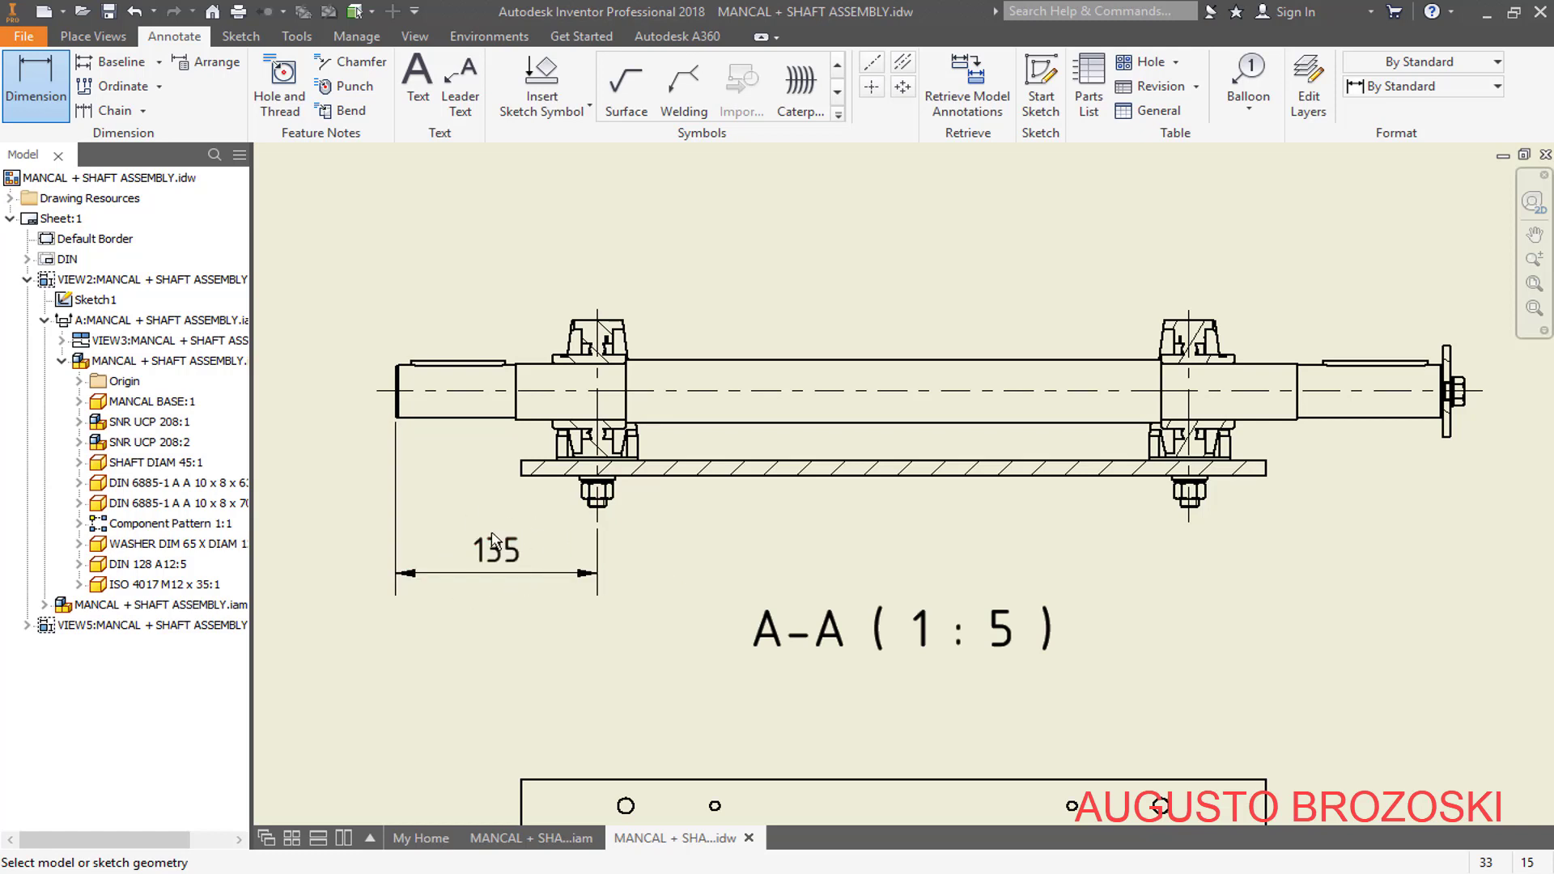
# - Dimension the distance between the two bearing centrelines, in line with the dimension at the shaft's left end
pyautogui.click(598, 524)
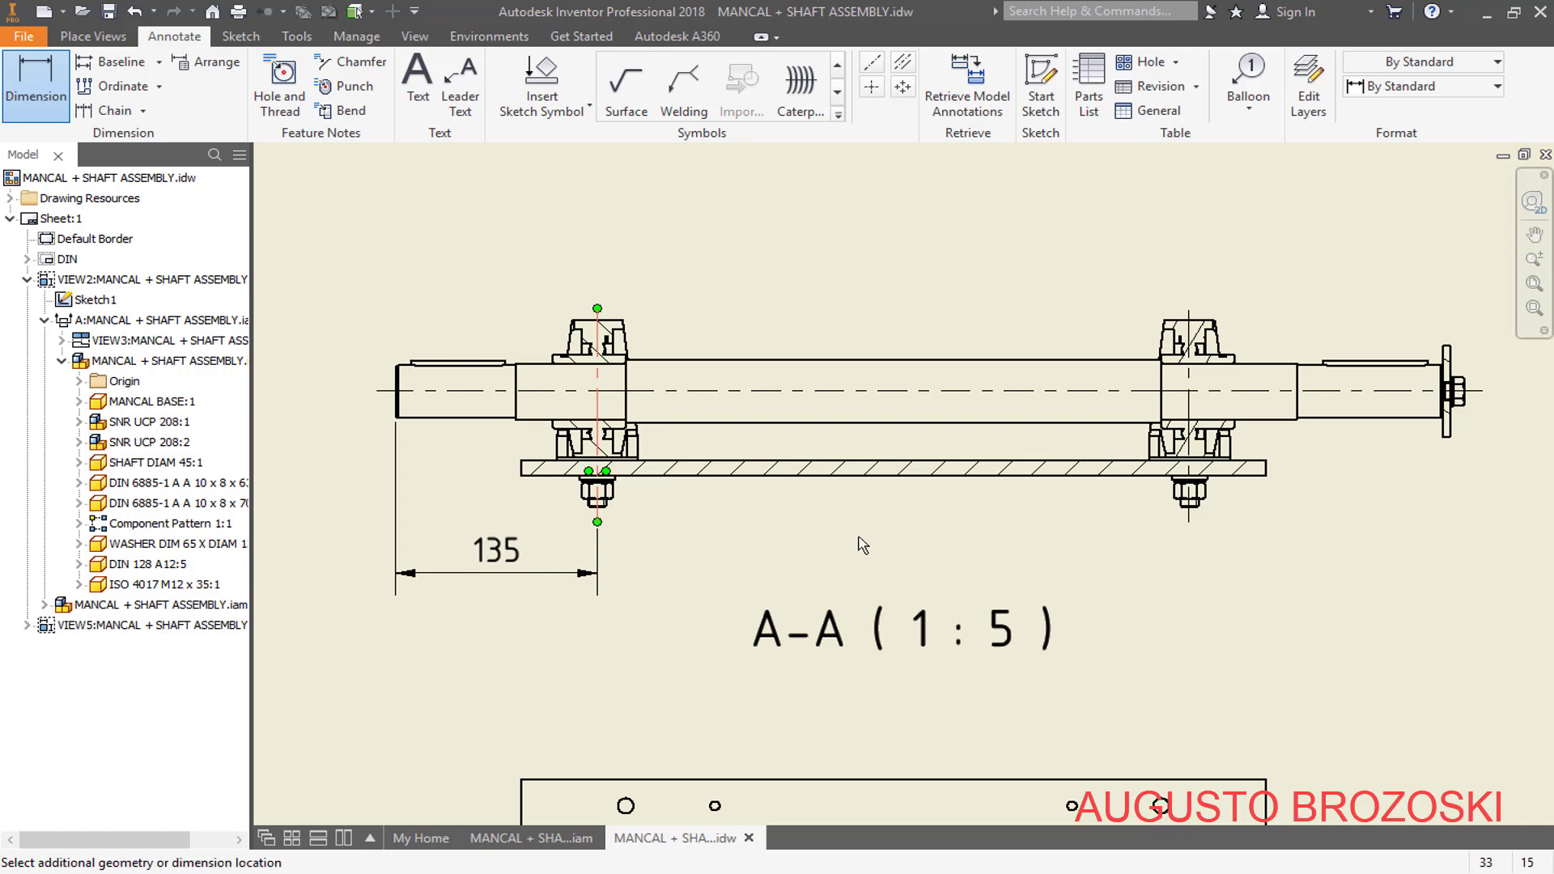
pyautogui.click(1199, 536)
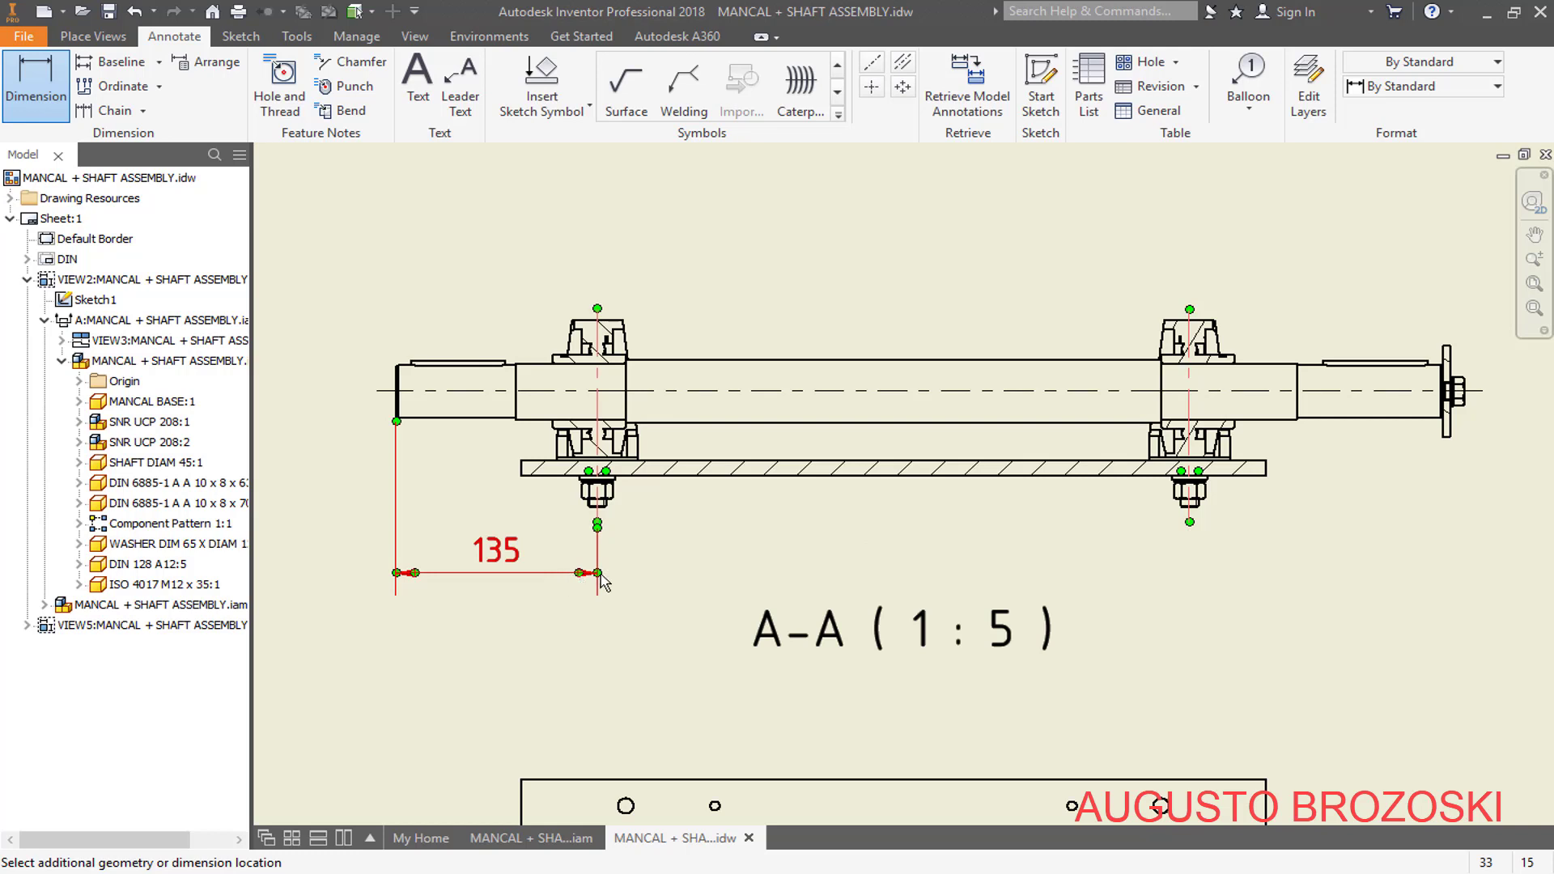
pyautogui.click(727, 575)
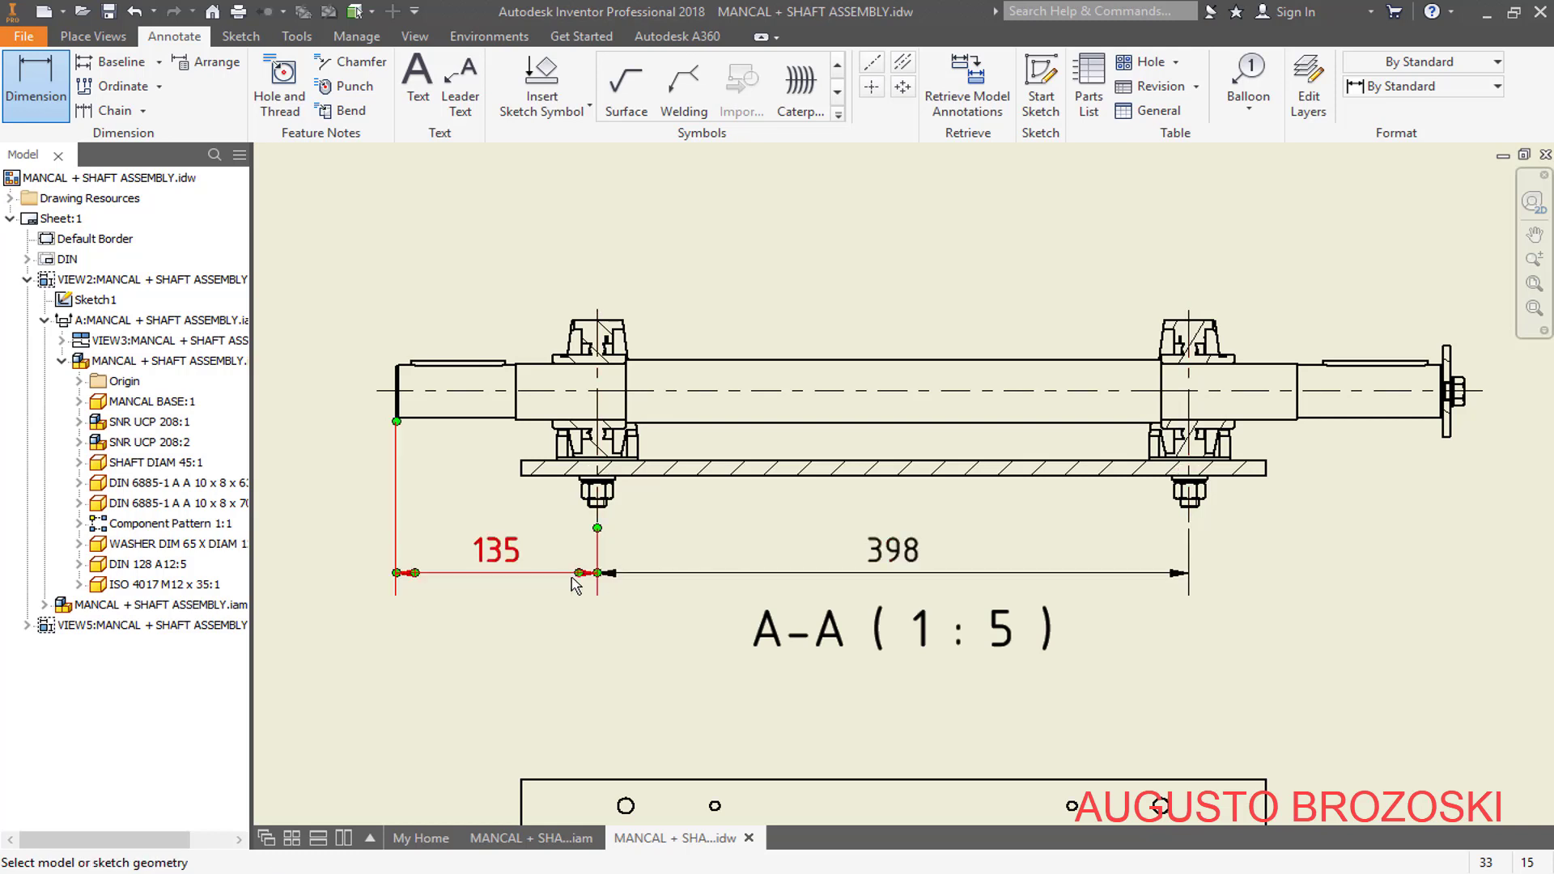
# - Dimension the distance from the right bearing's centreline to the inner face of the end washer, beneath section view A-A
pyautogui.scroll(3, 1386, 526)
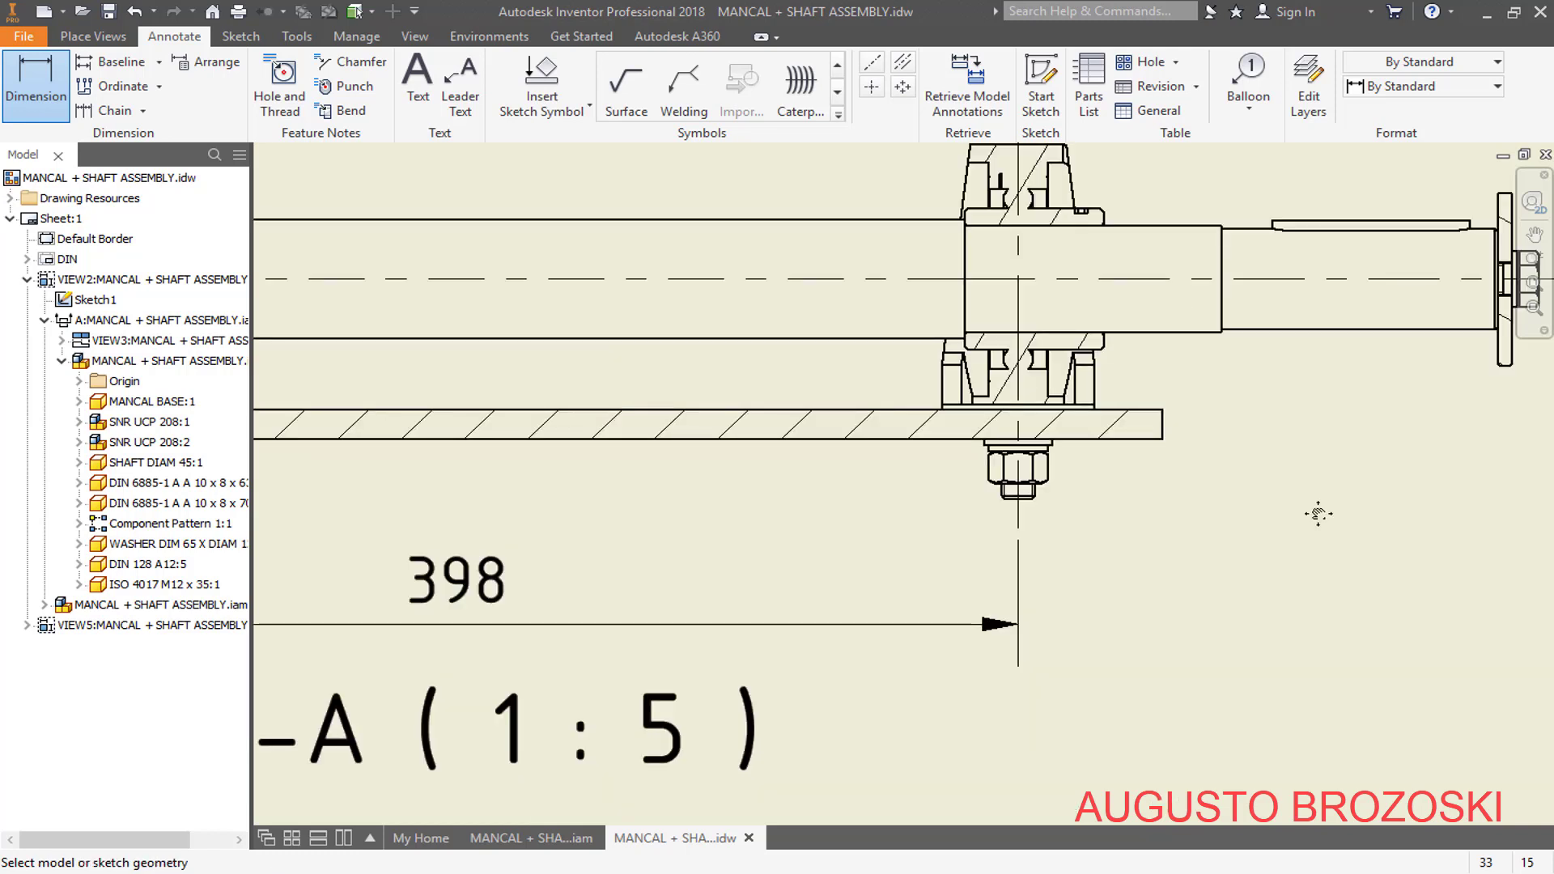
pyautogui.moveTo(1318, 514); pyautogui.dragTo(1069, 542, button='middle')
pyautogui.click(767, 544)
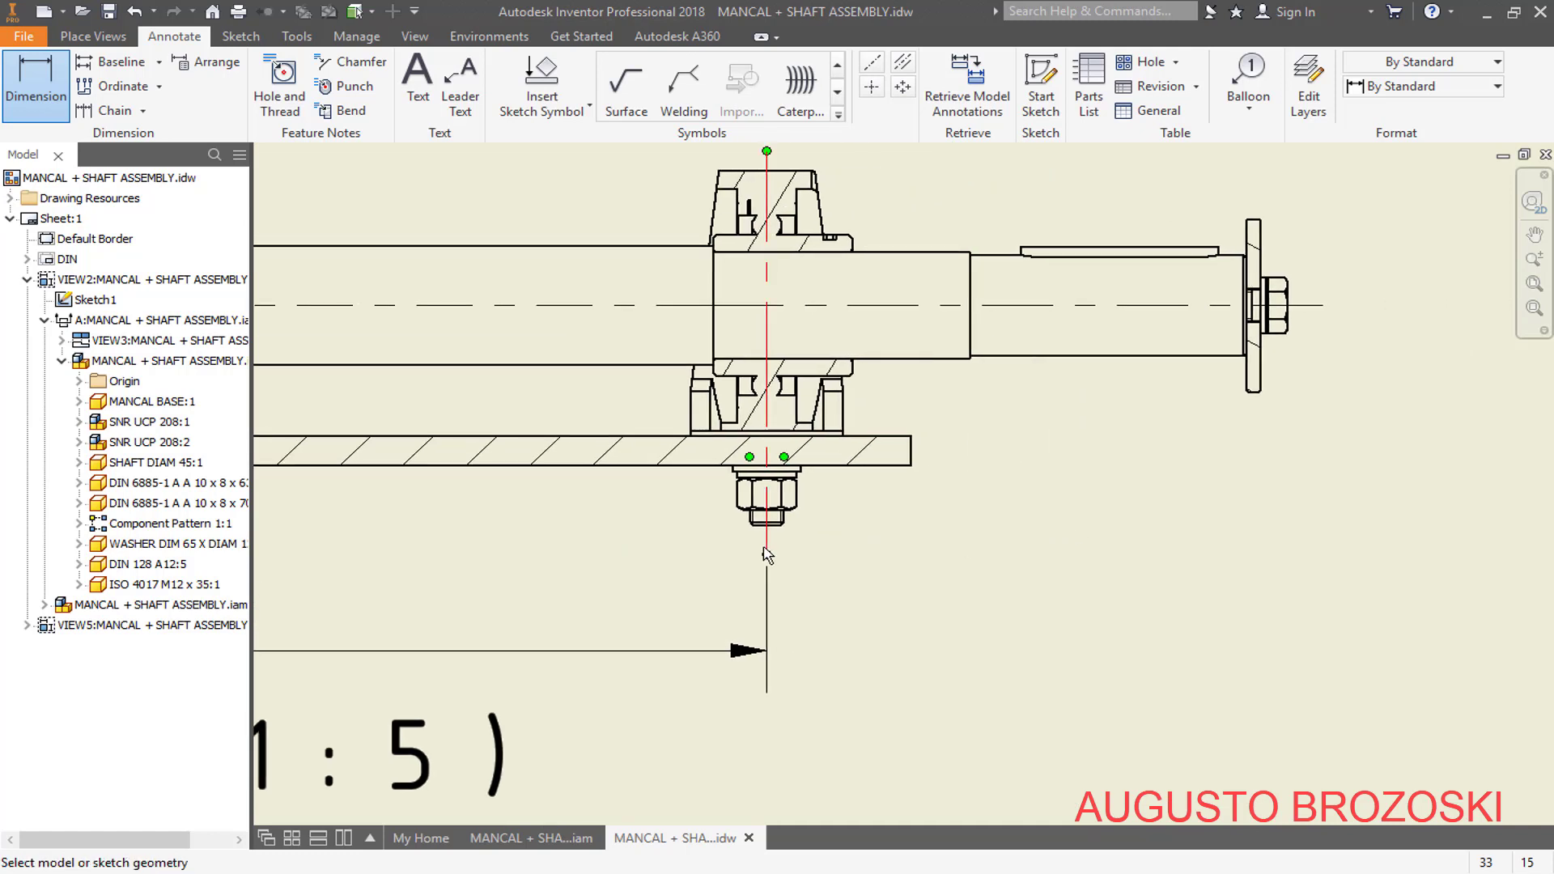
pyautogui.scroll(2, 1227, 363)
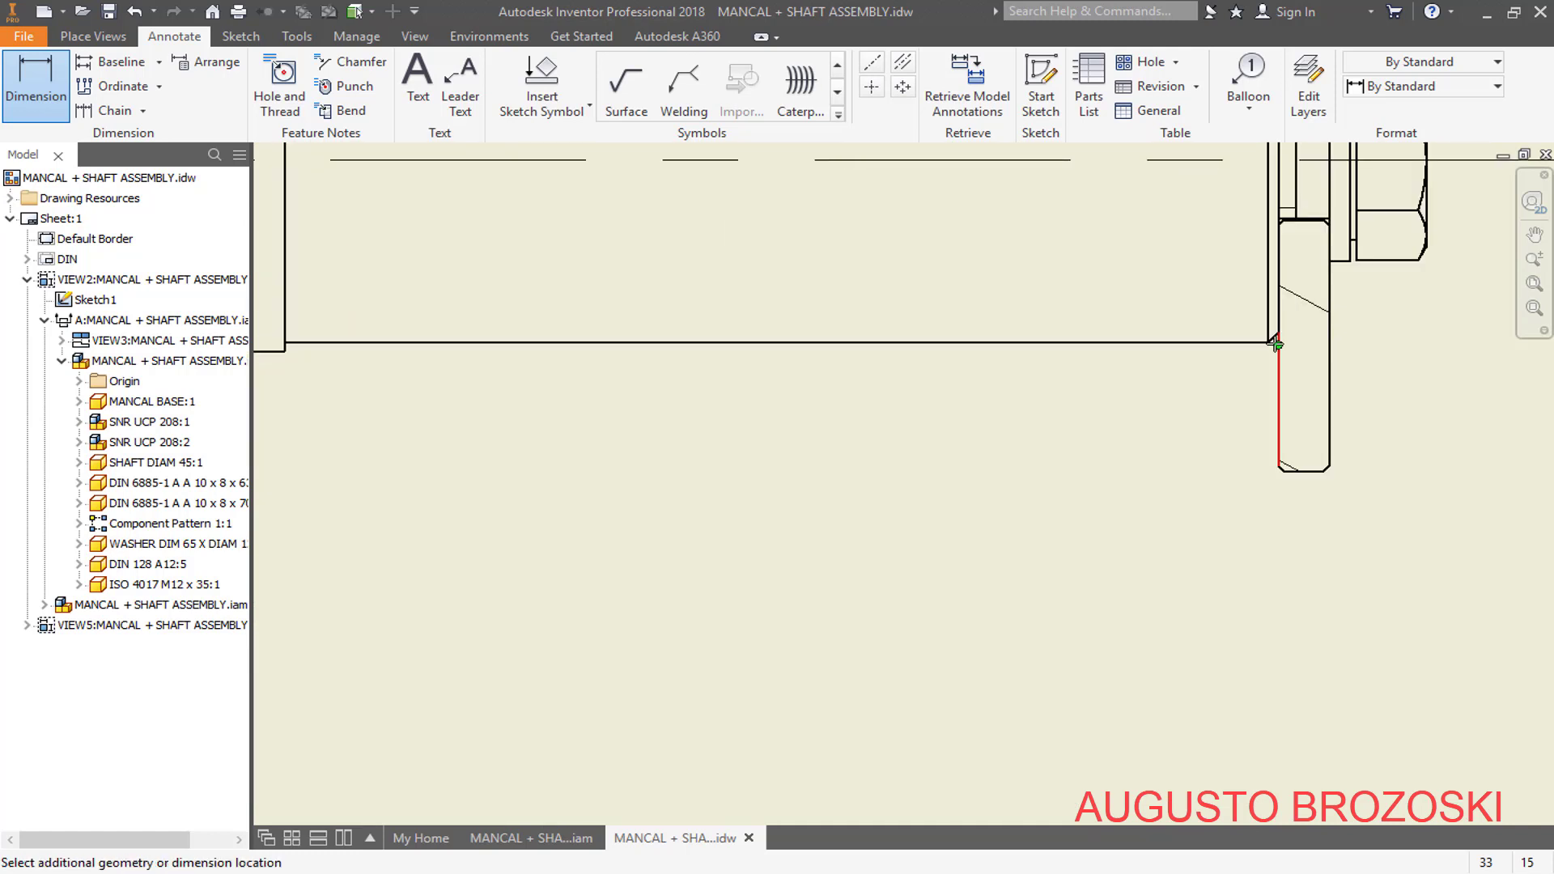
pyautogui.scroll(2, 1270, 340)
pyautogui.click(1282, 281)
pyautogui.scroll(-4, 1282, 281)
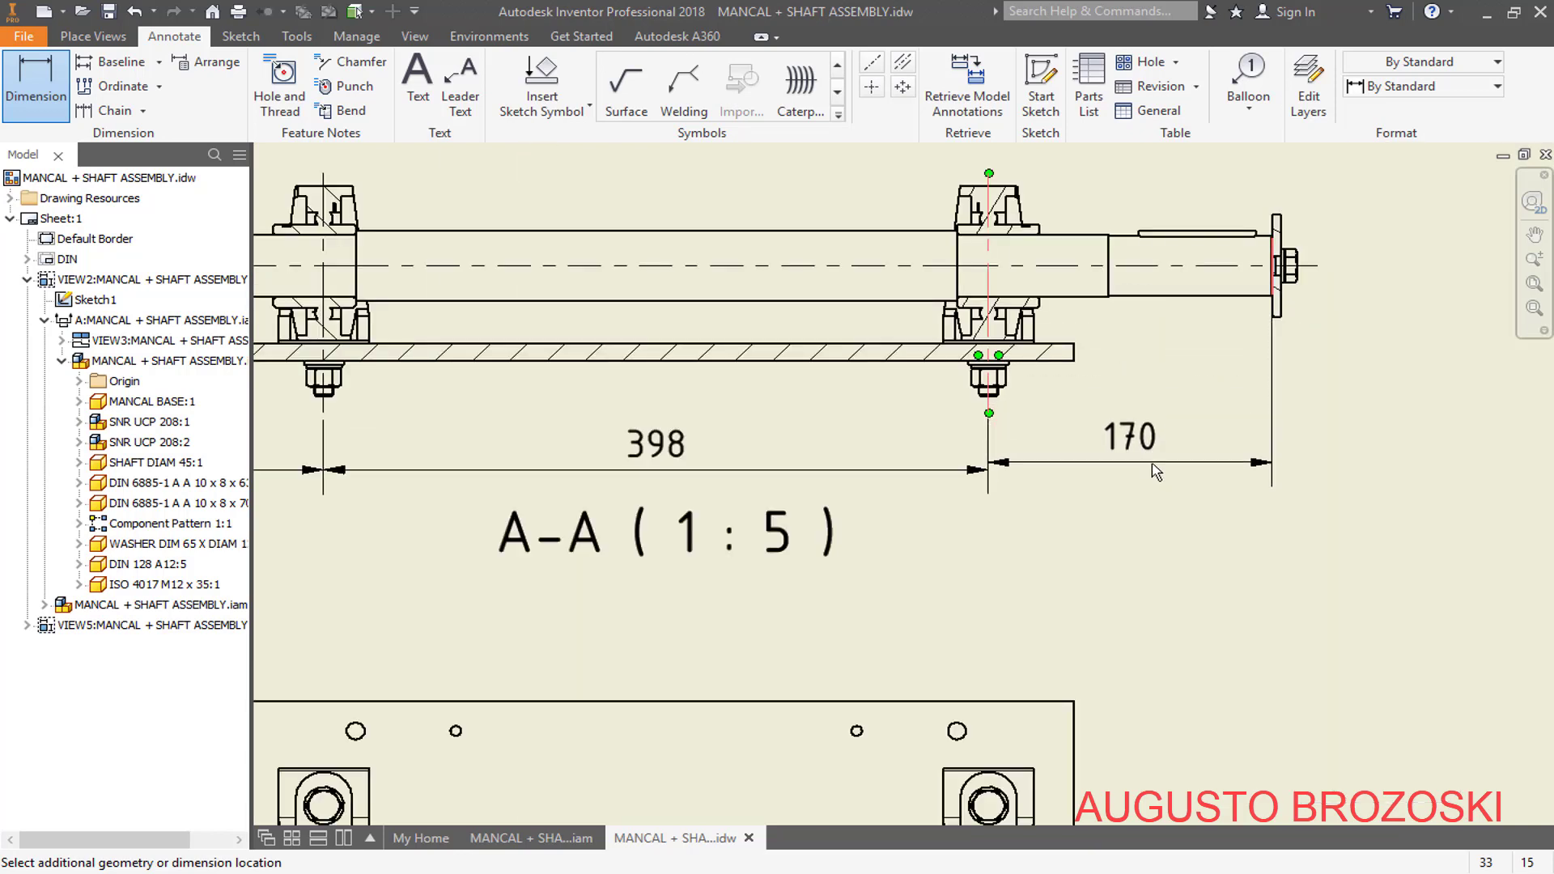
pyautogui.click(1151, 469)
pyautogui.scroll(-2, 1150, 469)
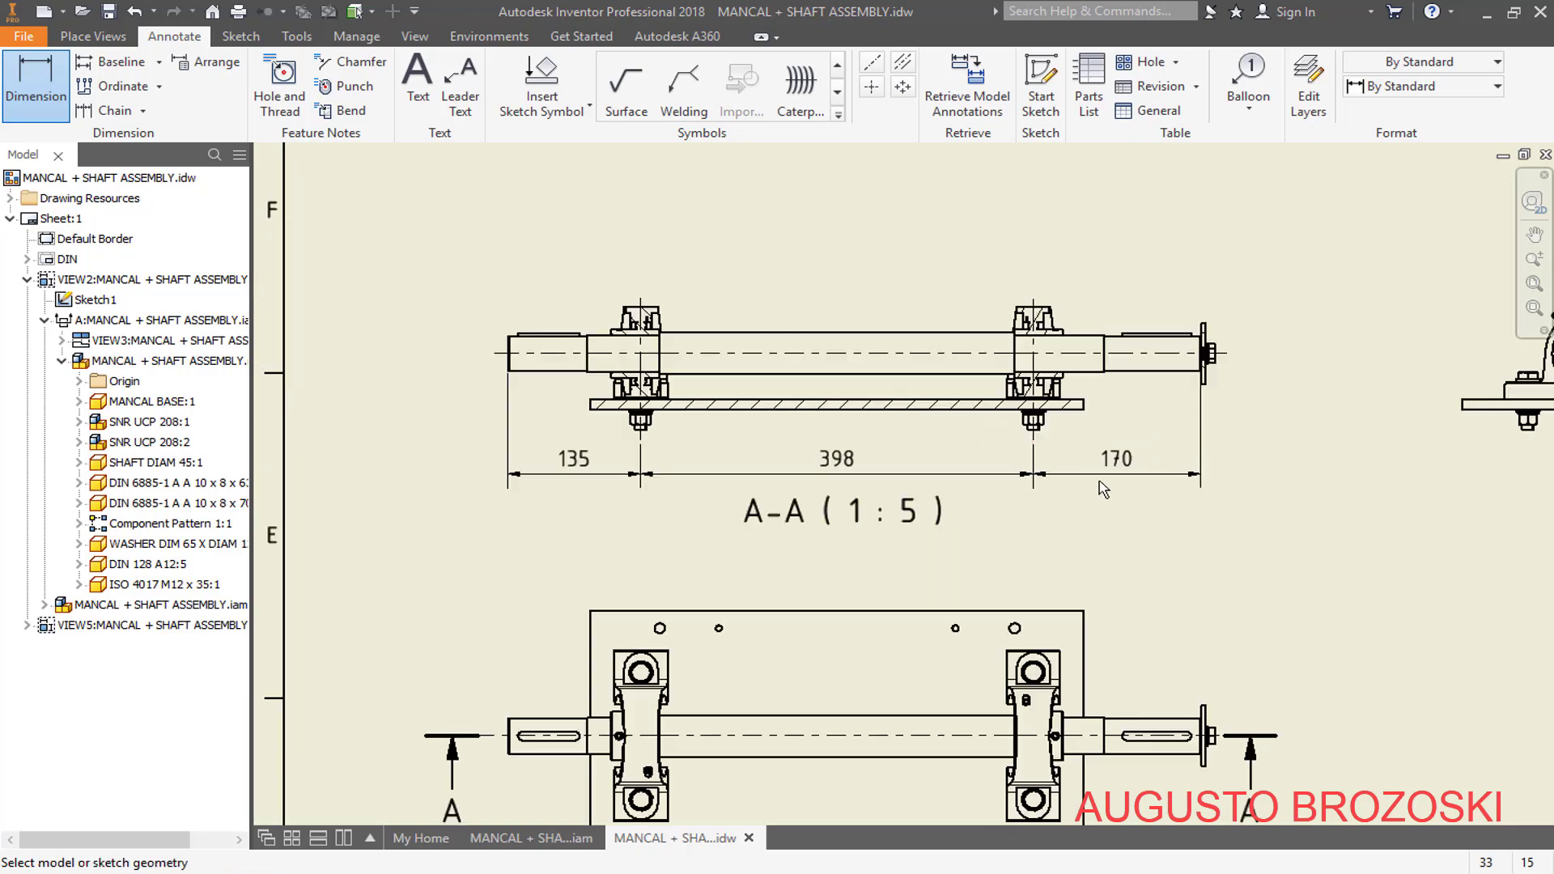
# - Dimension the overall length from the shaft's left end to the end washer's inner face below the chain, and move the A-A view label beneath it
pyautogui.scroll(5, 478, 364)
pyautogui.scroll(3, 445, 329)
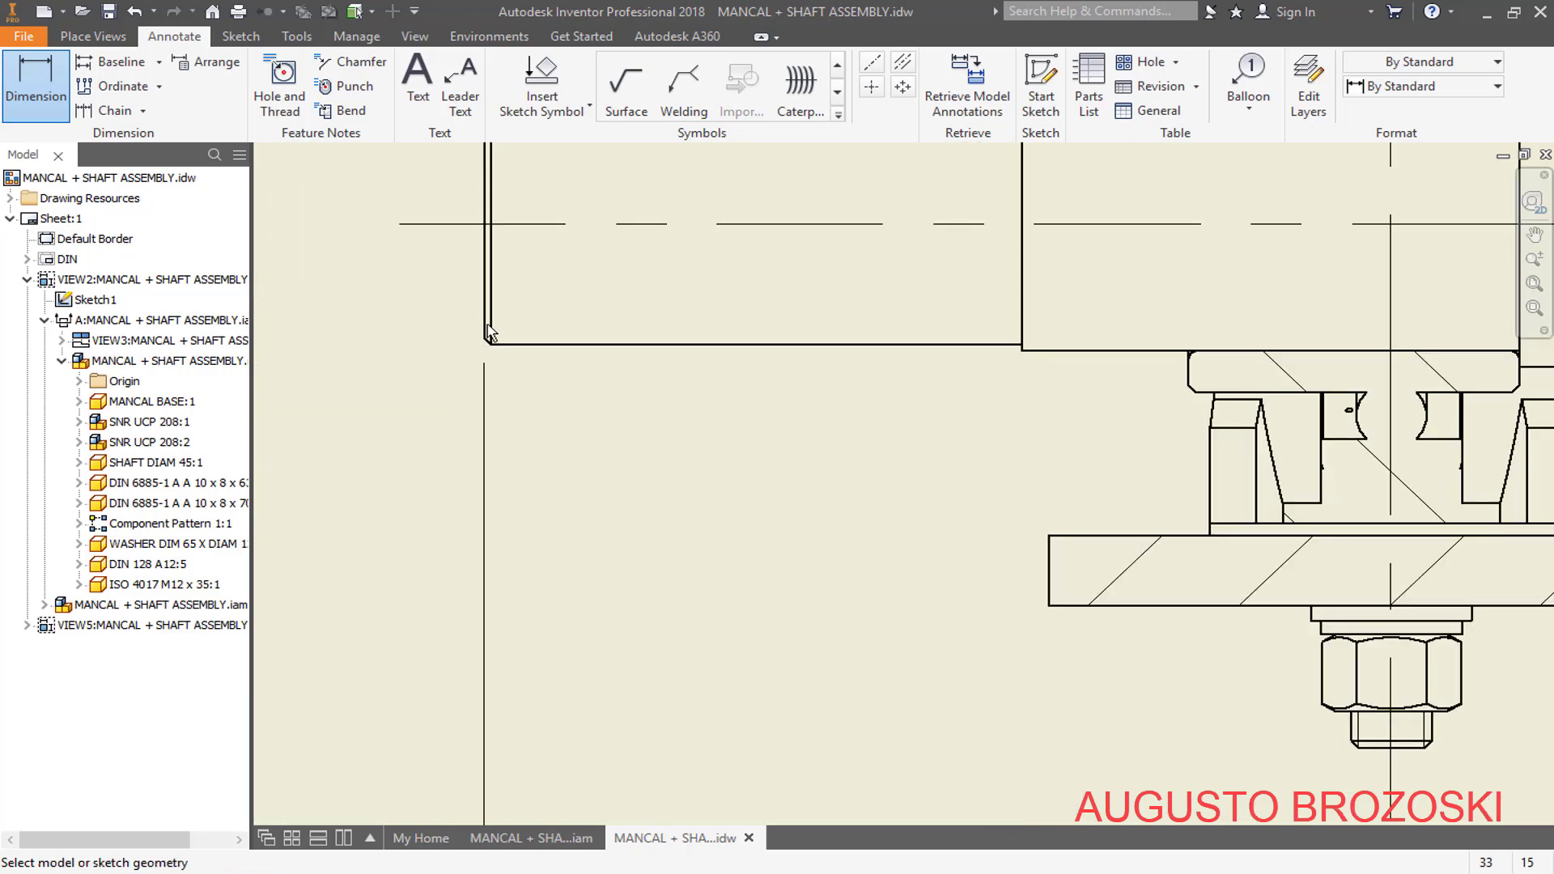
pyautogui.click(482, 337)
pyautogui.scroll(-5, 477, 337)
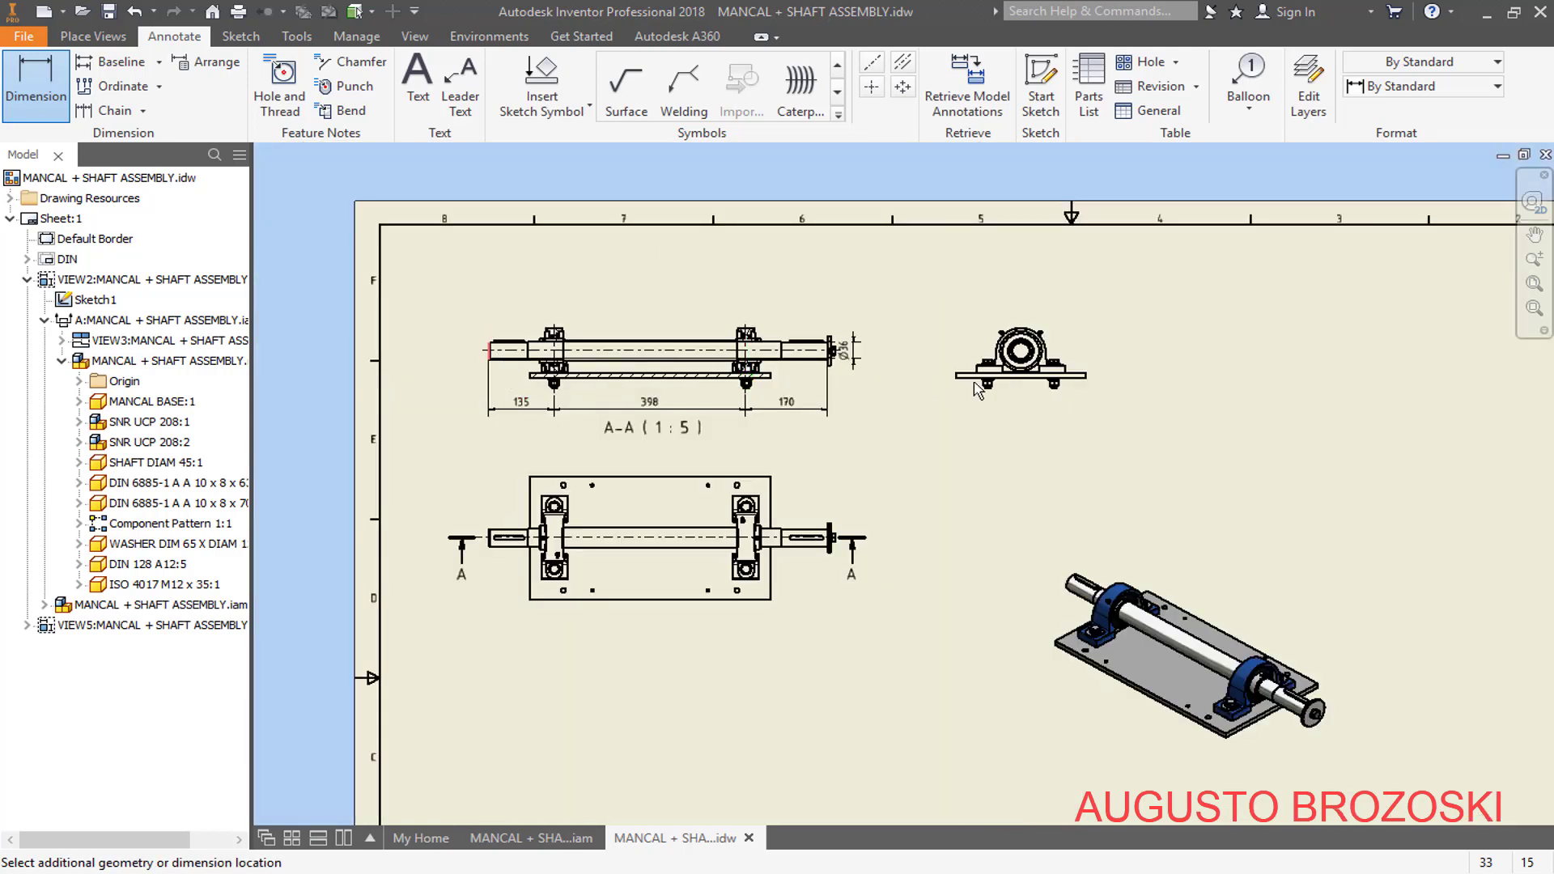
pyautogui.scroll(8, 842, 340)
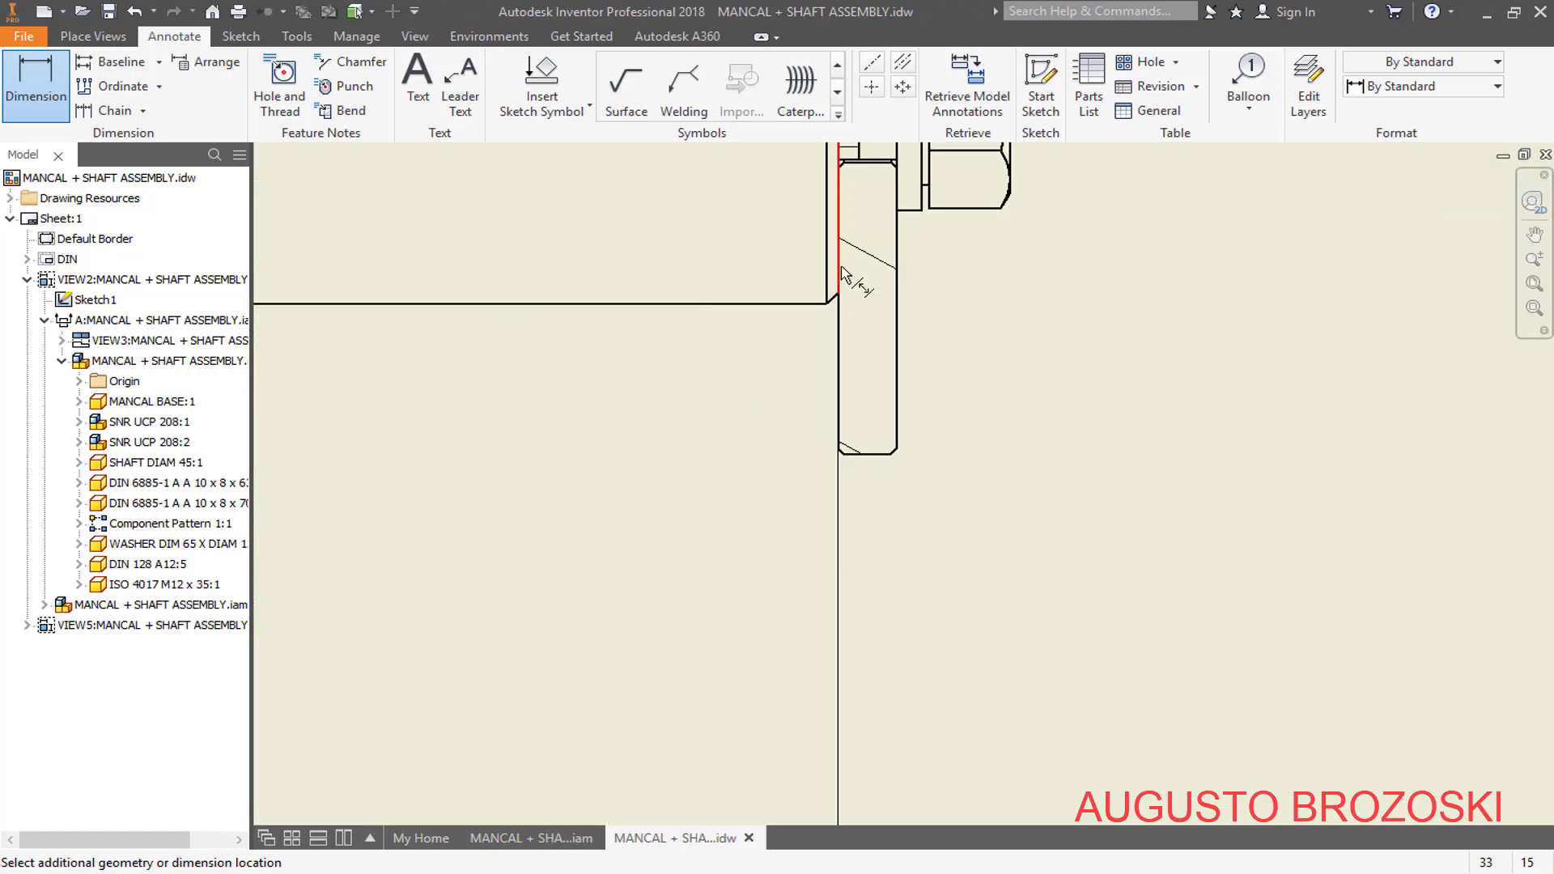
pyautogui.scroll(-8, 842, 276)
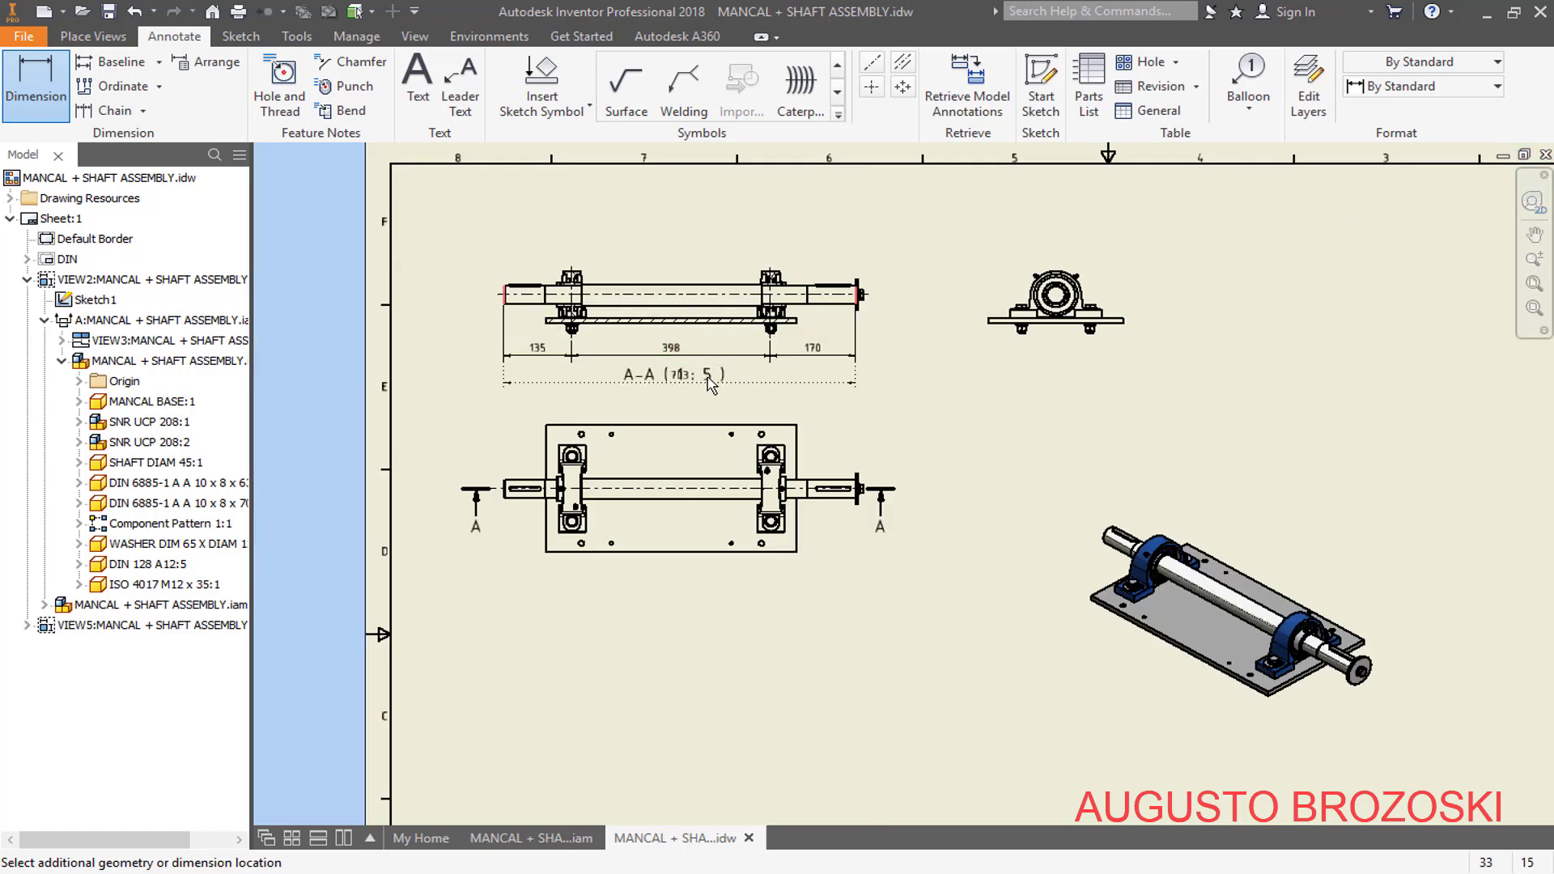
pyautogui.scroll(3, 711, 383)
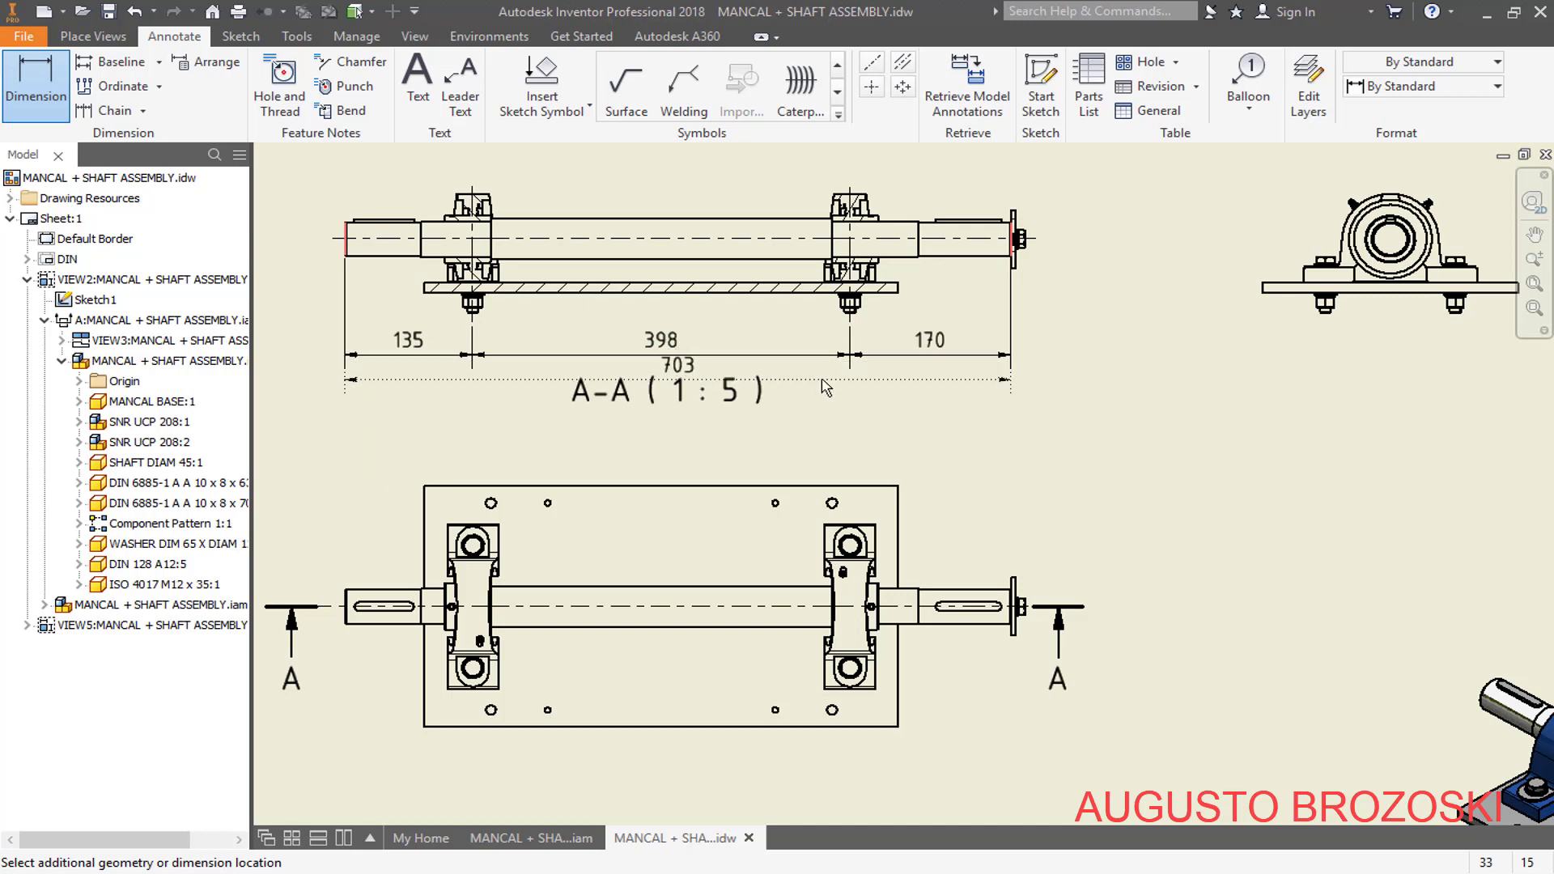
pyautogui.click(824, 386)
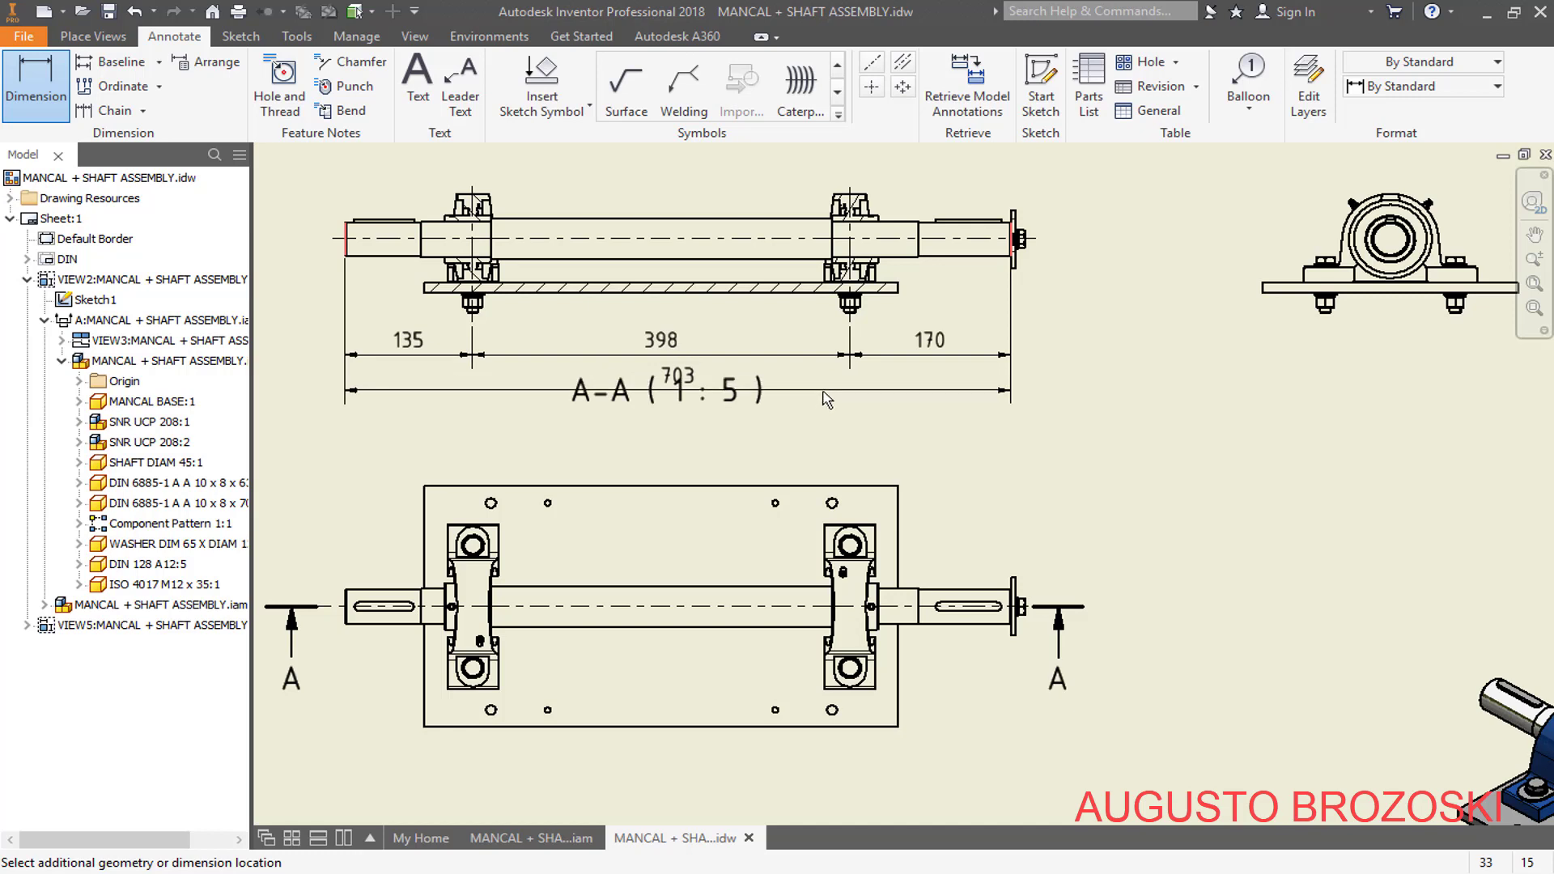
pyautogui.click(826, 400)
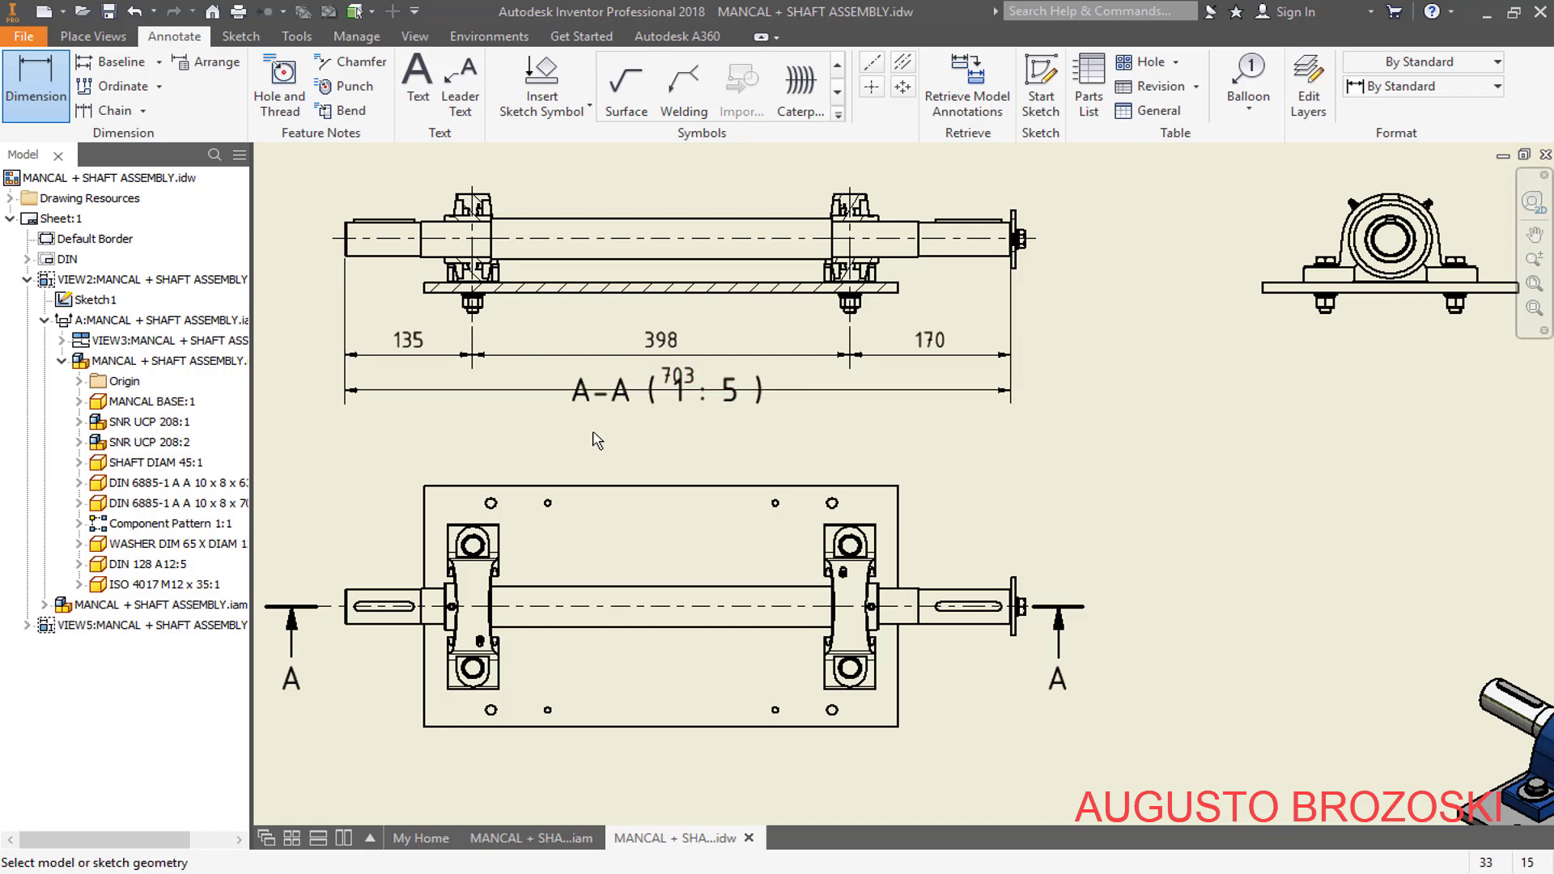
pyautogui.press('Escape')
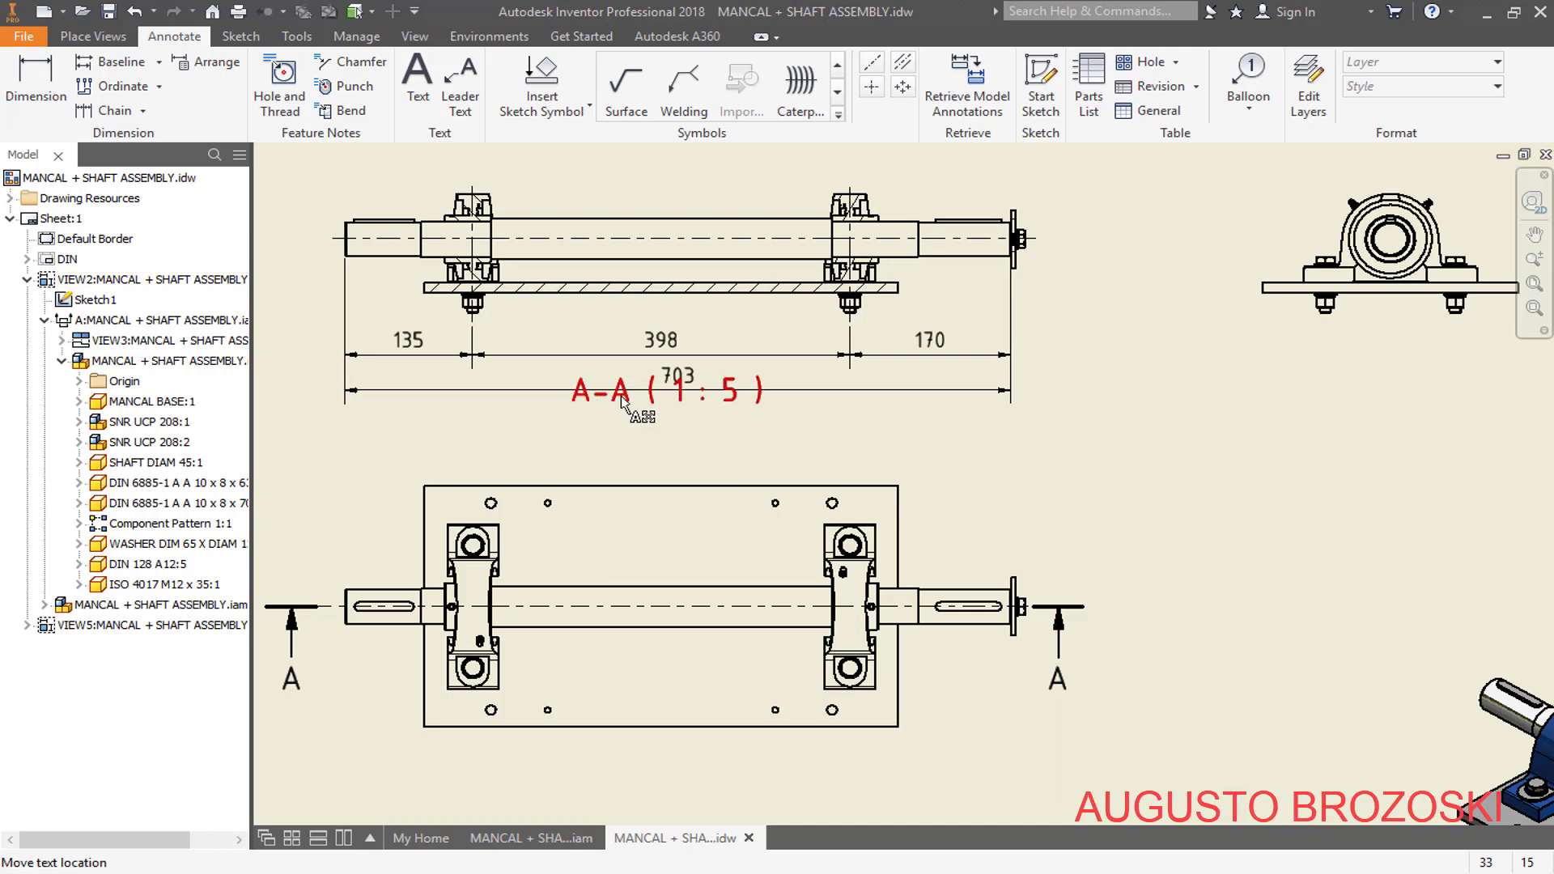
pyautogui.moveTo(622, 399); pyautogui.dragTo(622, 427)
# - Dimension the diameter of the shaft's left end in section view A-A, placed just outside the end face
pyautogui.scroll(4, 312, 211)
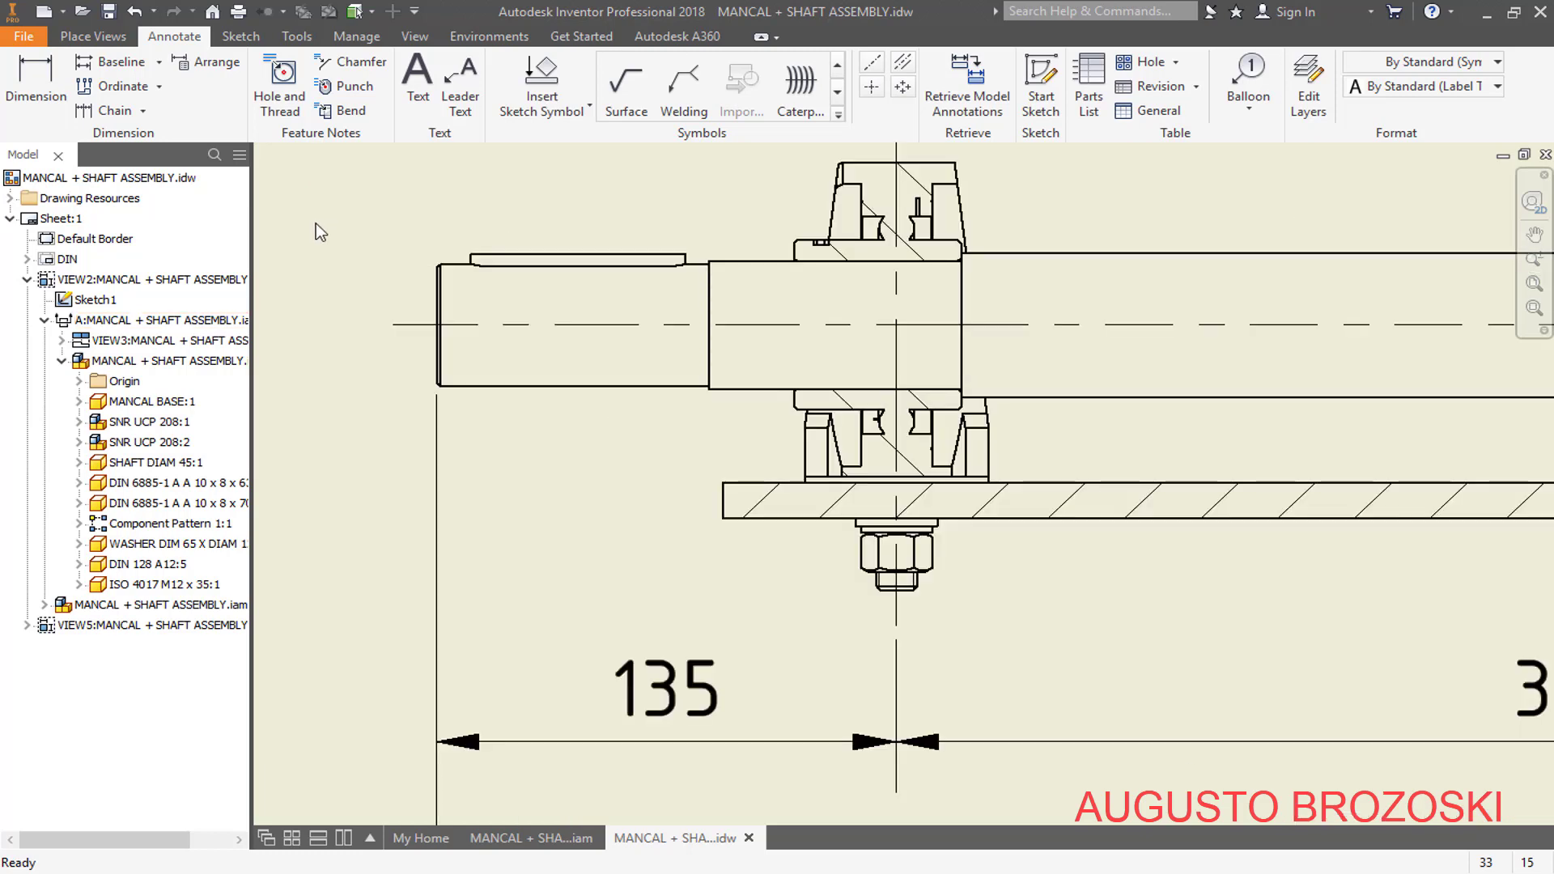
pyautogui.click(33, 94)
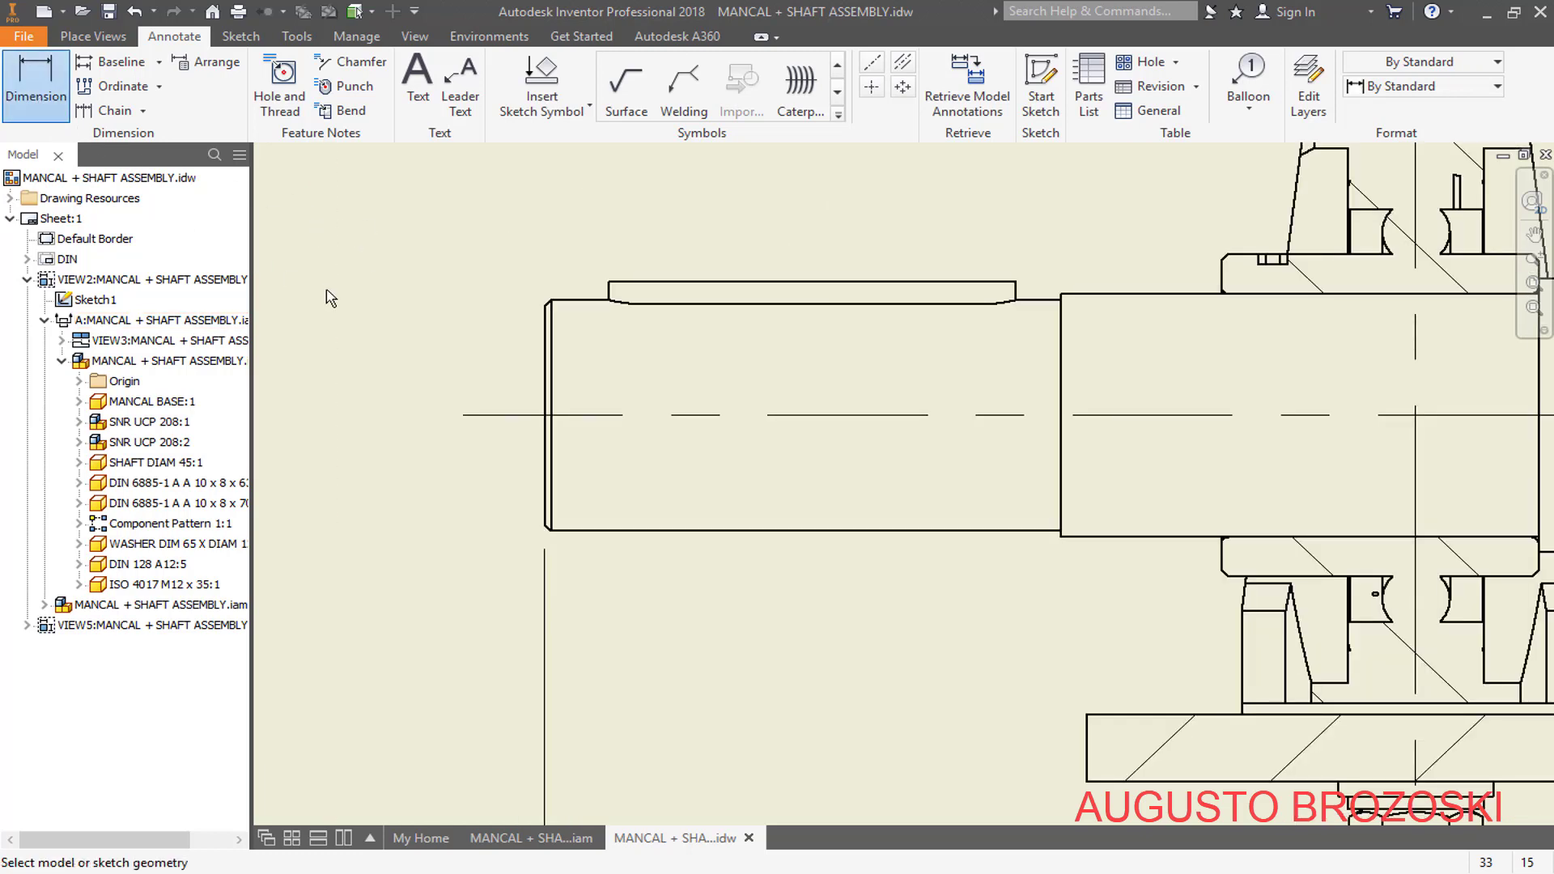
pyautogui.click(551, 348)
pyautogui.scroll(-2, 451, 393)
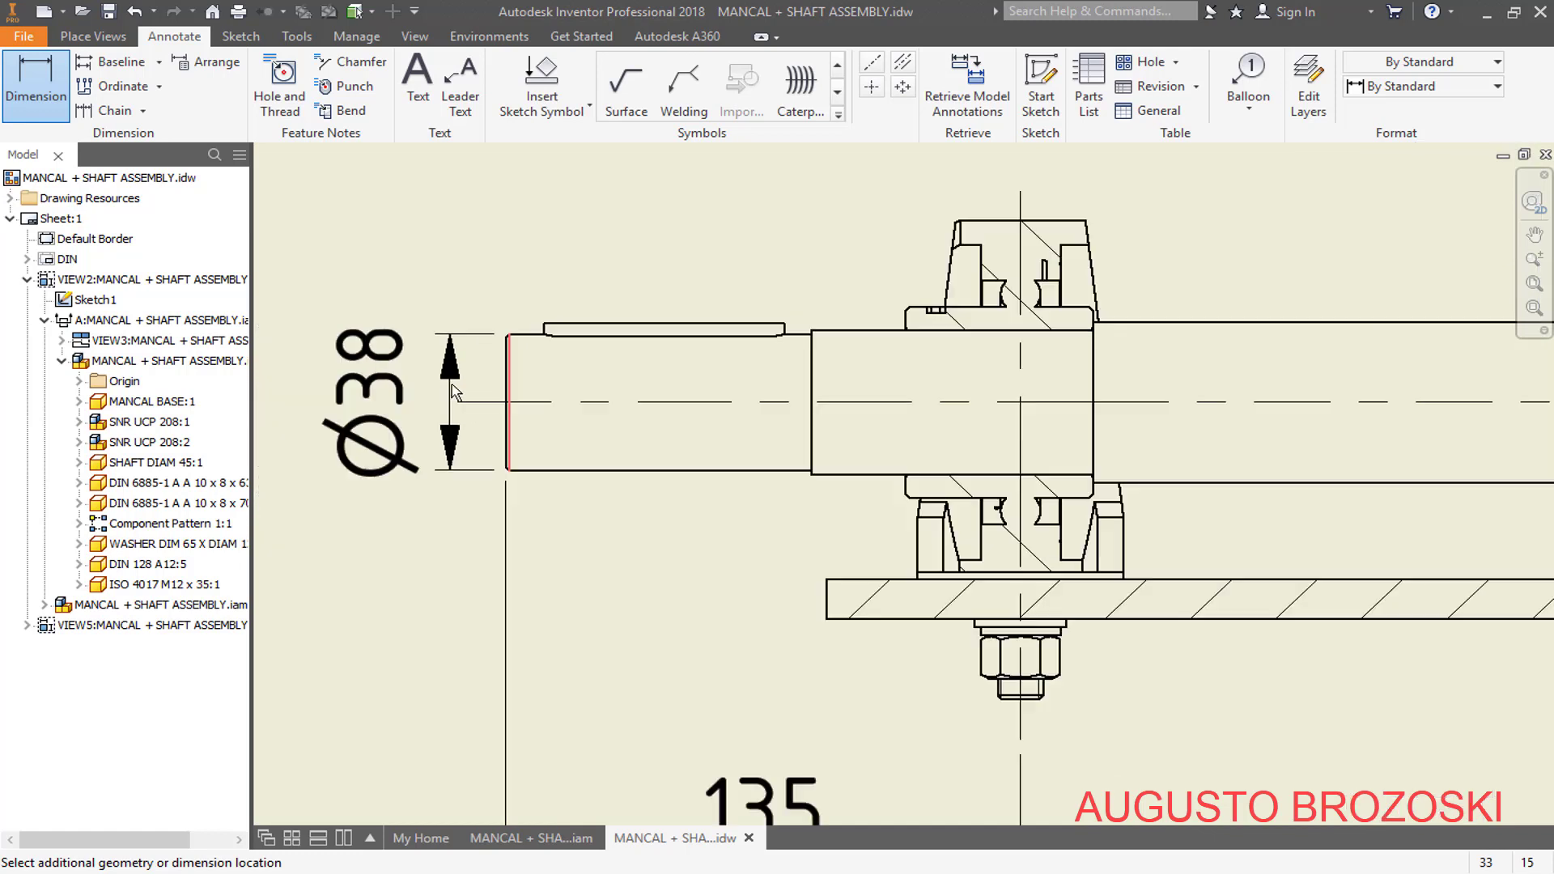
pyautogui.scroll(-2, 452, 393)
pyautogui.click(412, 375)
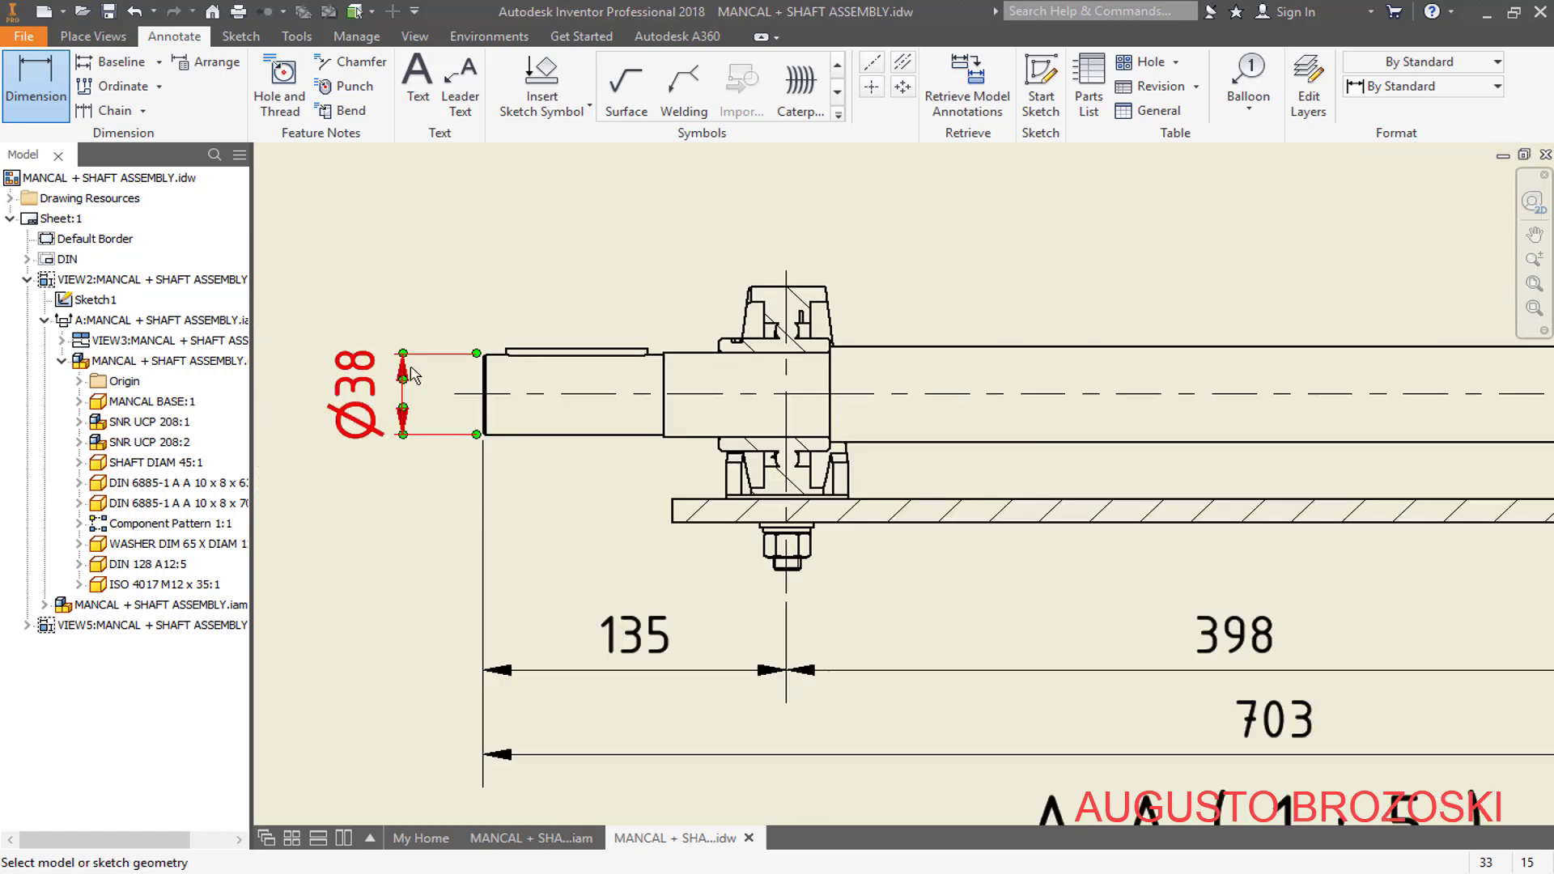
# - Dimension the diameter of the shaft's right end in section view A-A, placed beyond the washer and bolt head
pyautogui.scroll(-4, 737, 403)
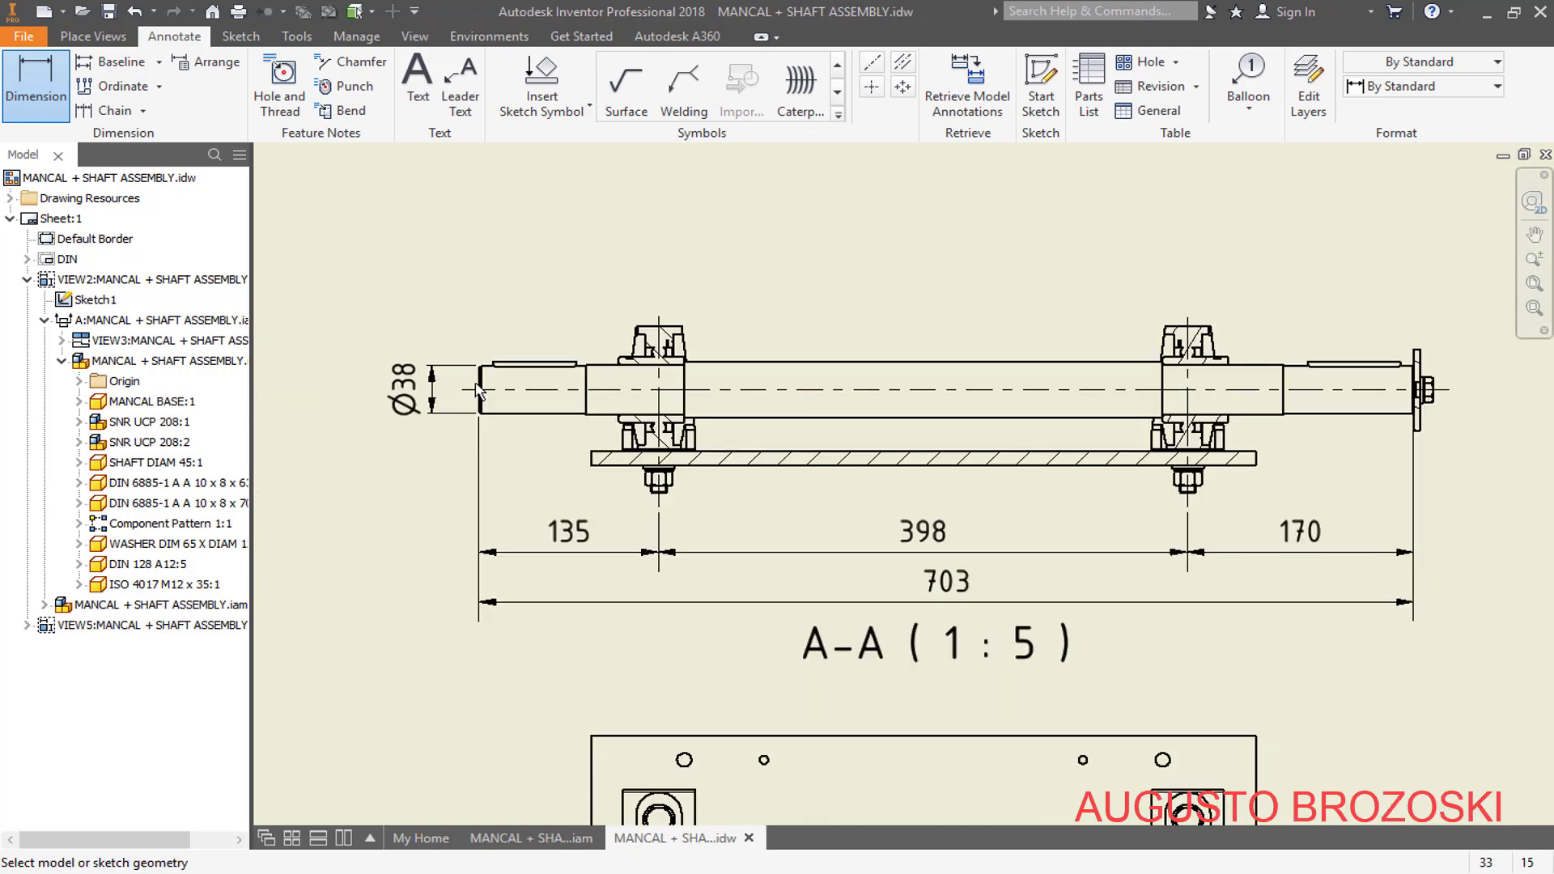
pyautogui.scroll(3, 1039, 441)
pyautogui.scroll(2, 937, 413)
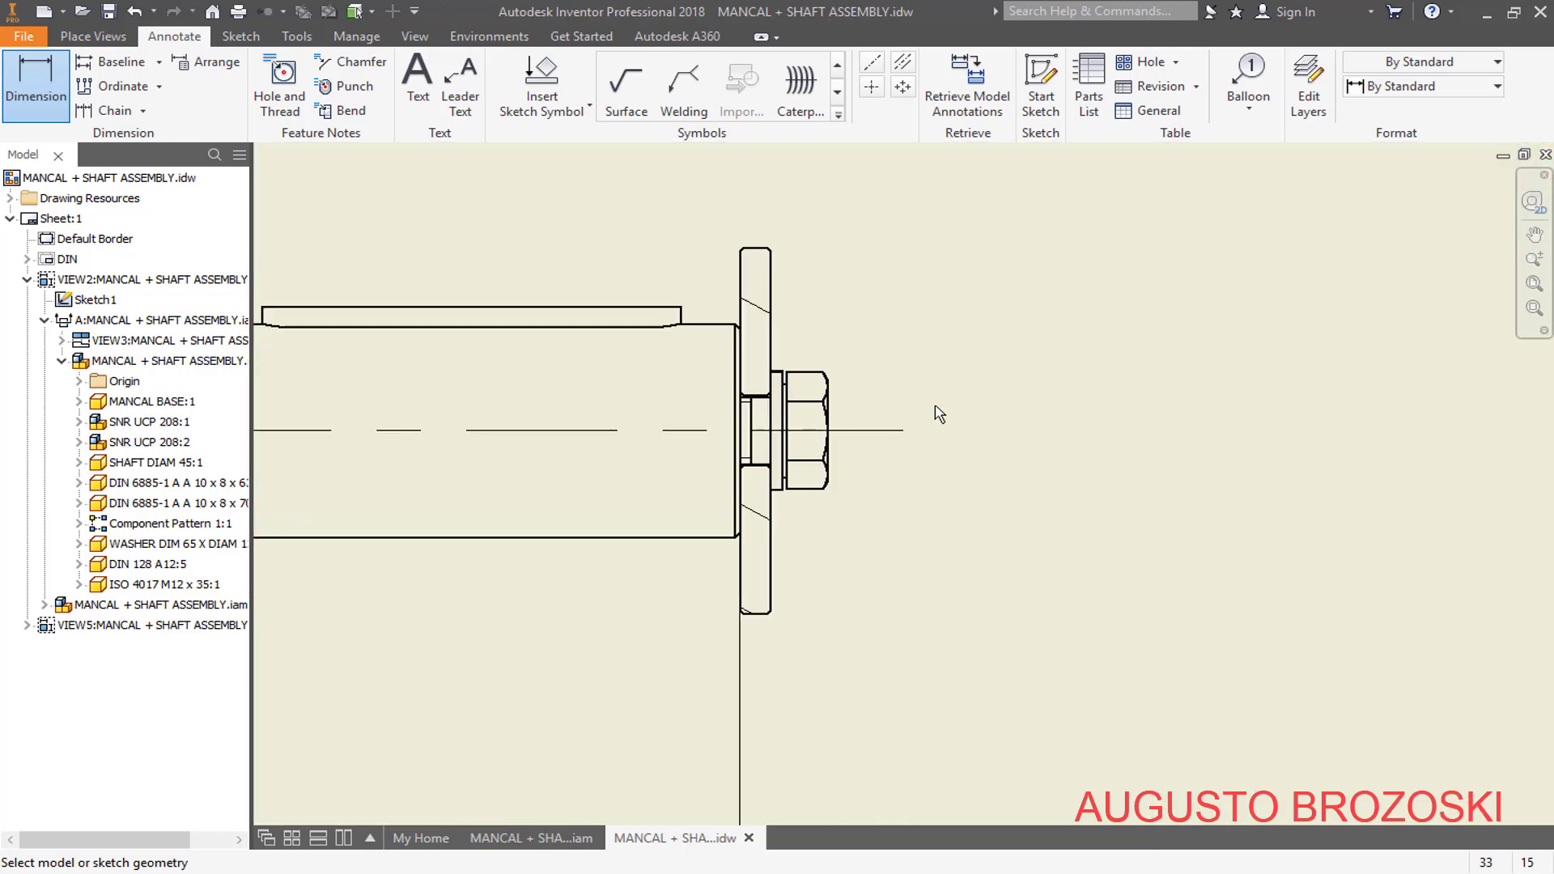
pyautogui.scroll(1, 699, 381)
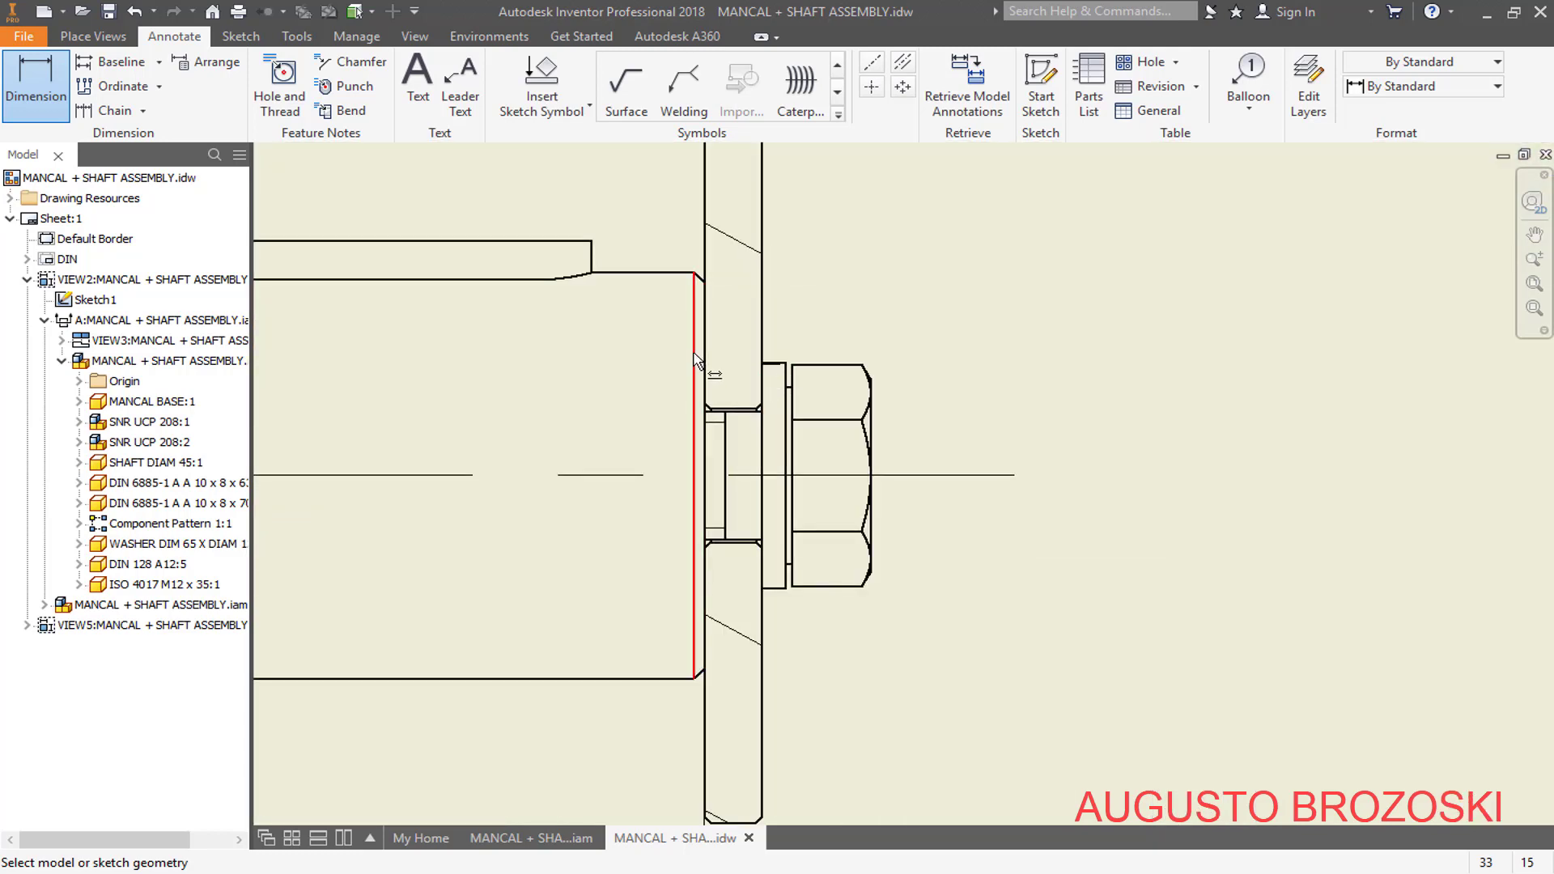
pyautogui.click(694, 358)
pyautogui.scroll(-2, 694, 357)
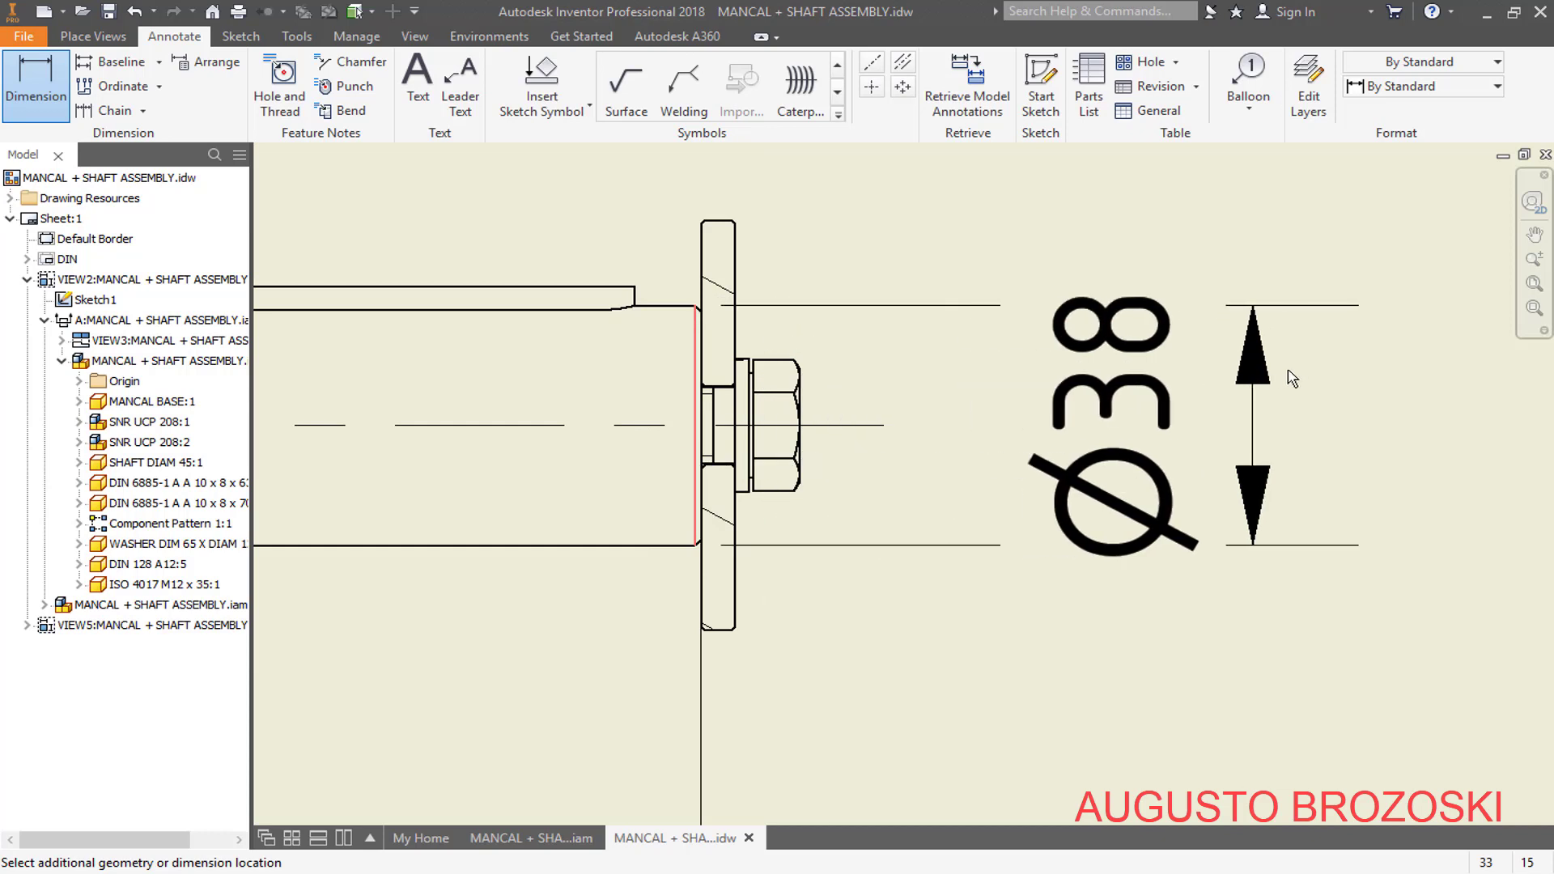
pyautogui.click(1078, 433)
# - Move the right shaft end's diameter text above the extension lines and shift its dimension line slightly closer to the bolt head
pyautogui.scroll(-2, 1044, 437)
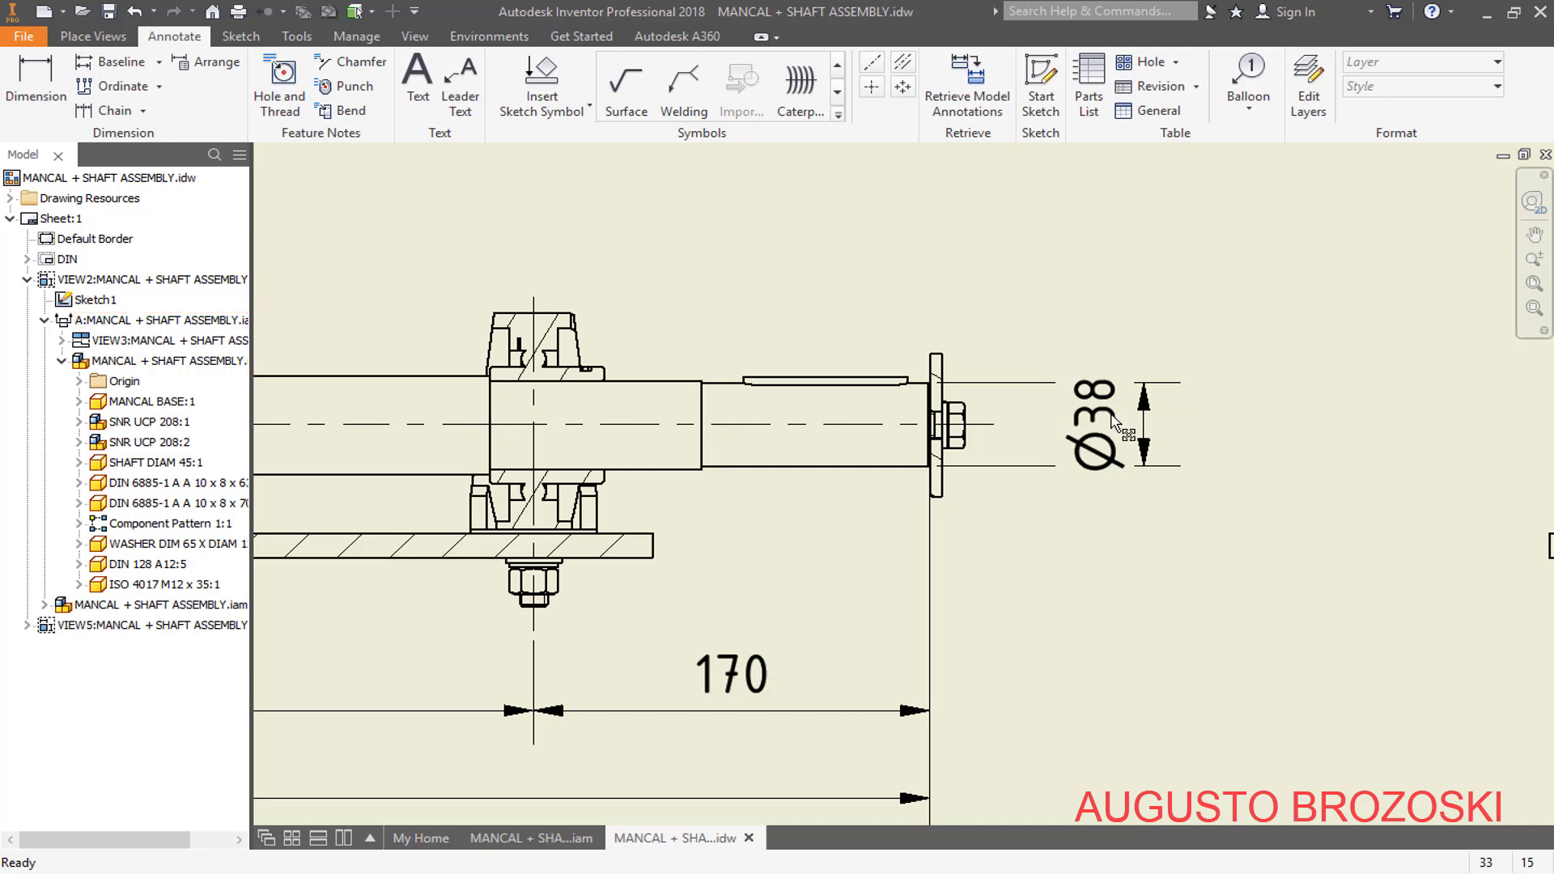
pyautogui.moveTo(1111, 419); pyautogui.dragTo(1108, 288)
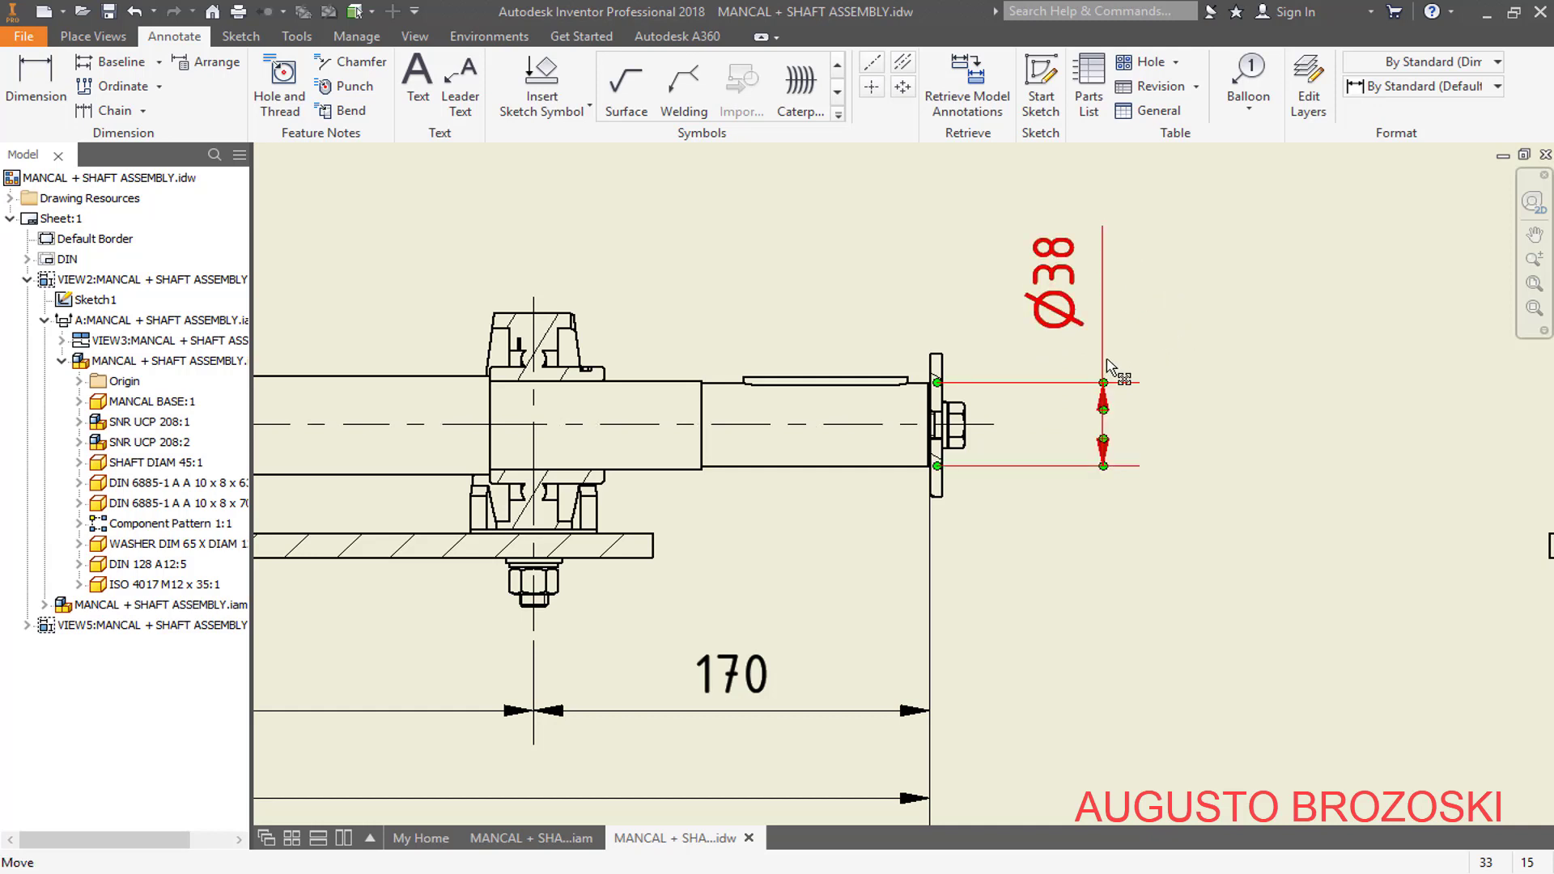
pyautogui.moveTo(1107, 366); pyautogui.dragTo(1142, 285)
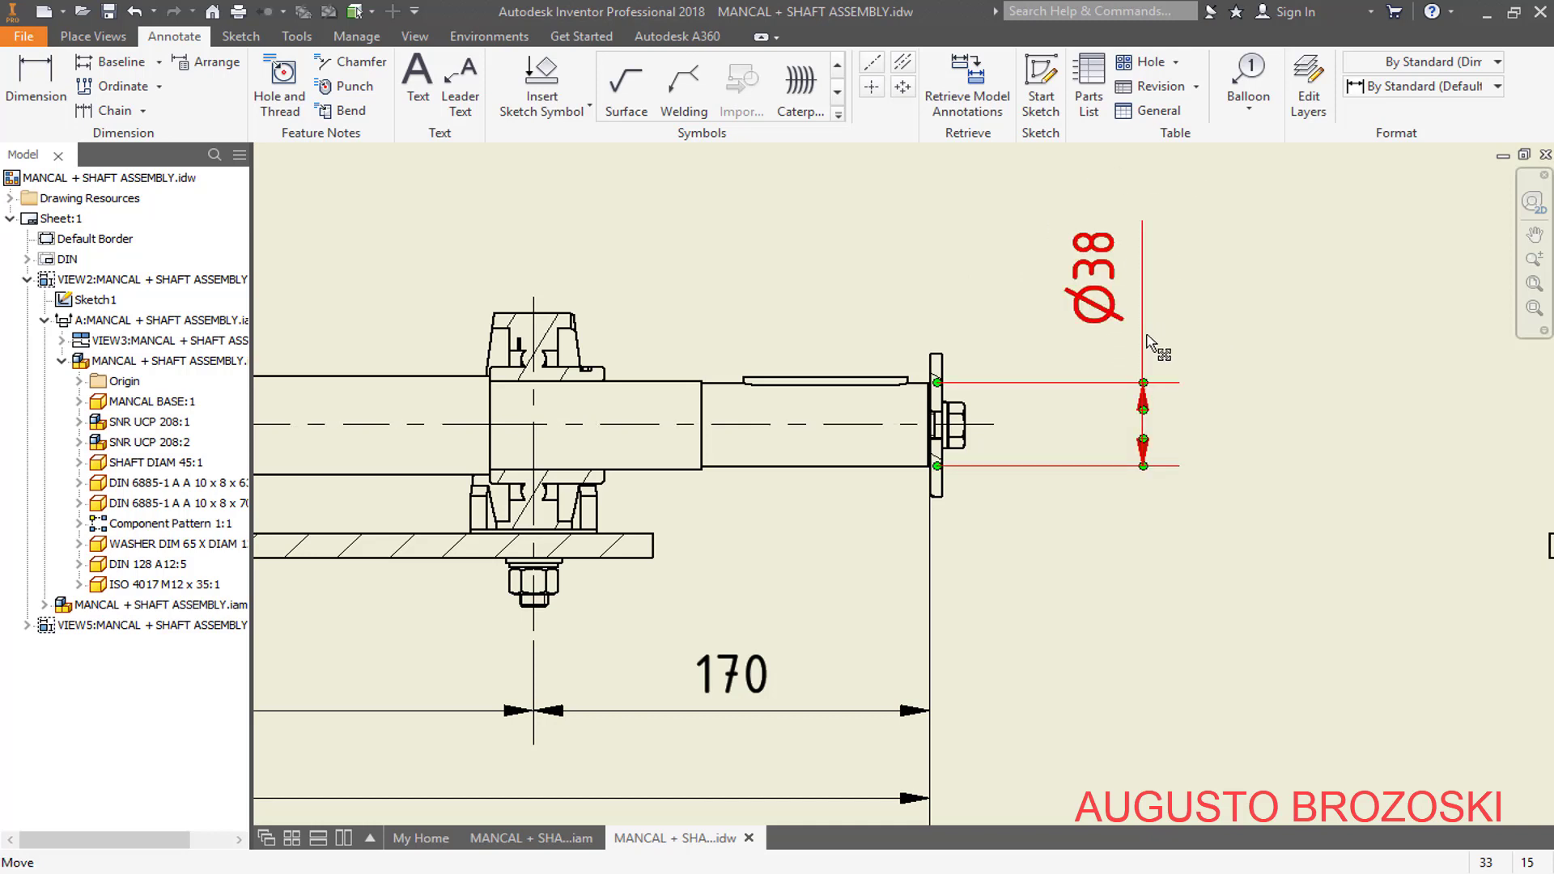
pyautogui.moveTo(1146, 340)
pyautogui.mouseDown()
pyautogui.moveTo(1229, 340)
pyautogui.moveTo(1076, 340)
pyautogui.moveTo(1121, 340)
pyautogui.mouseUp()
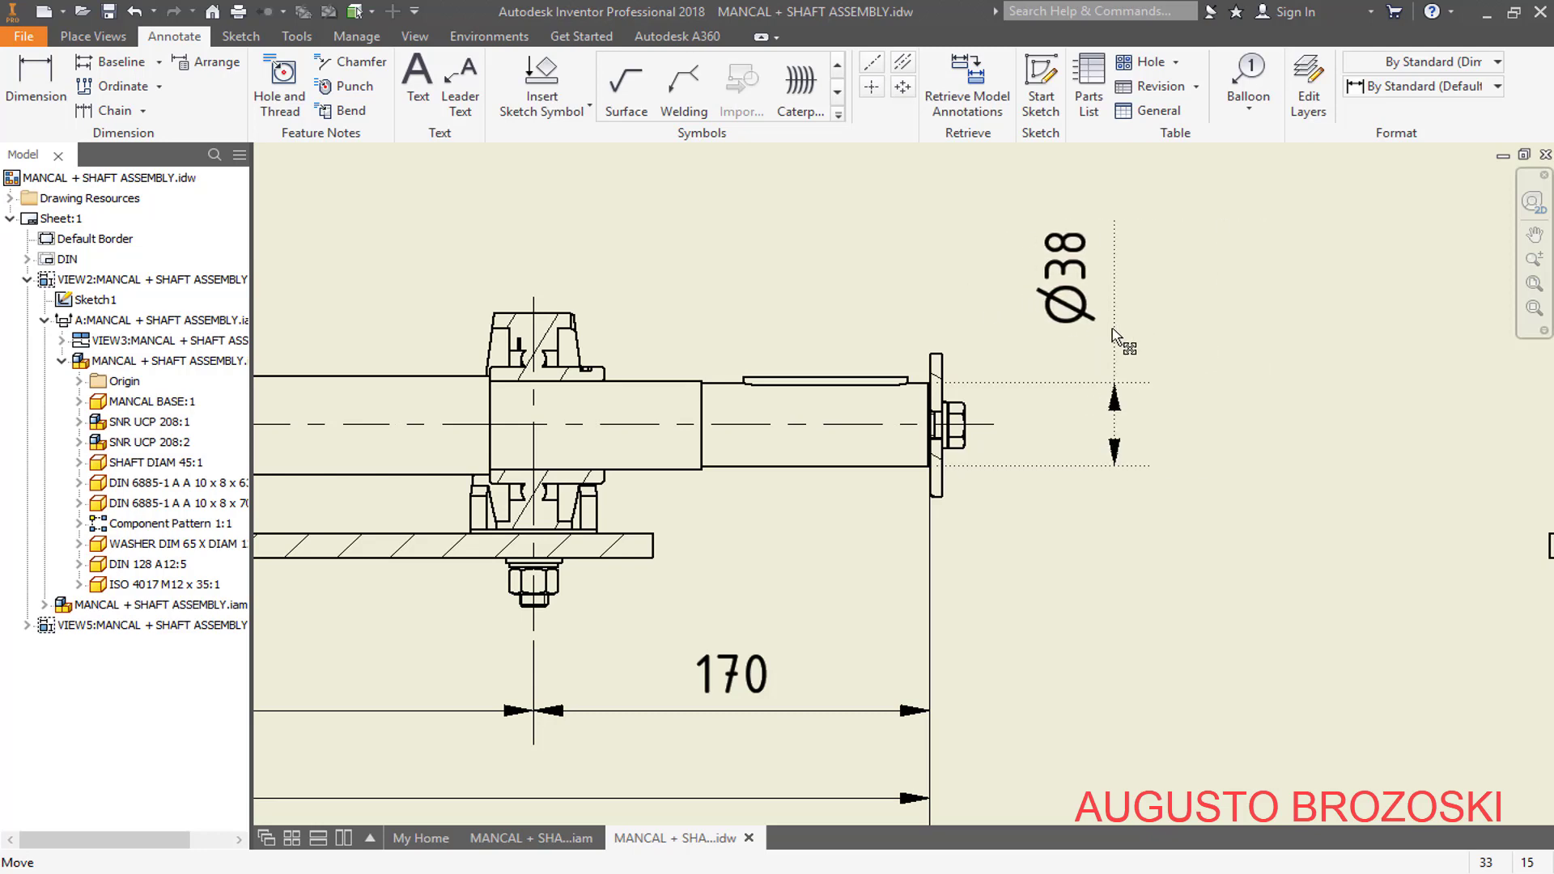
# - Move the left shaft end's diameter text above the extension lines, with its dimension line farther out from the shaft
pyautogui.scroll(-2, 1082, 354)
pyautogui.moveTo(351, 367); pyautogui.dragTo(951, 357, button='middle')
pyautogui.scroll(2, 532, 336)
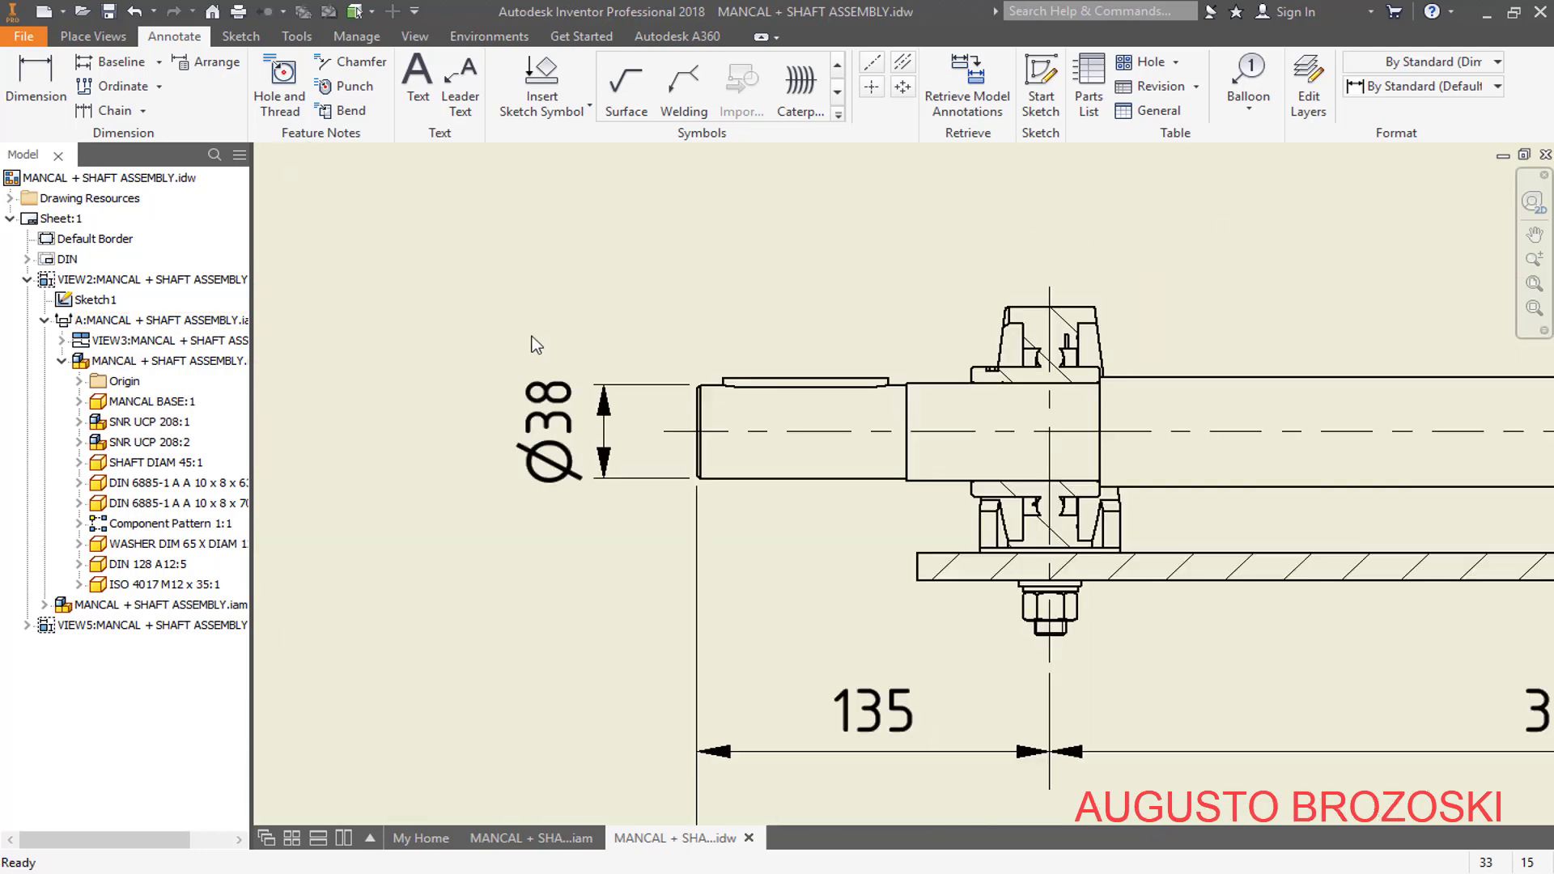
pyautogui.moveTo(544, 422); pyautogui.dragTo(545, 300)
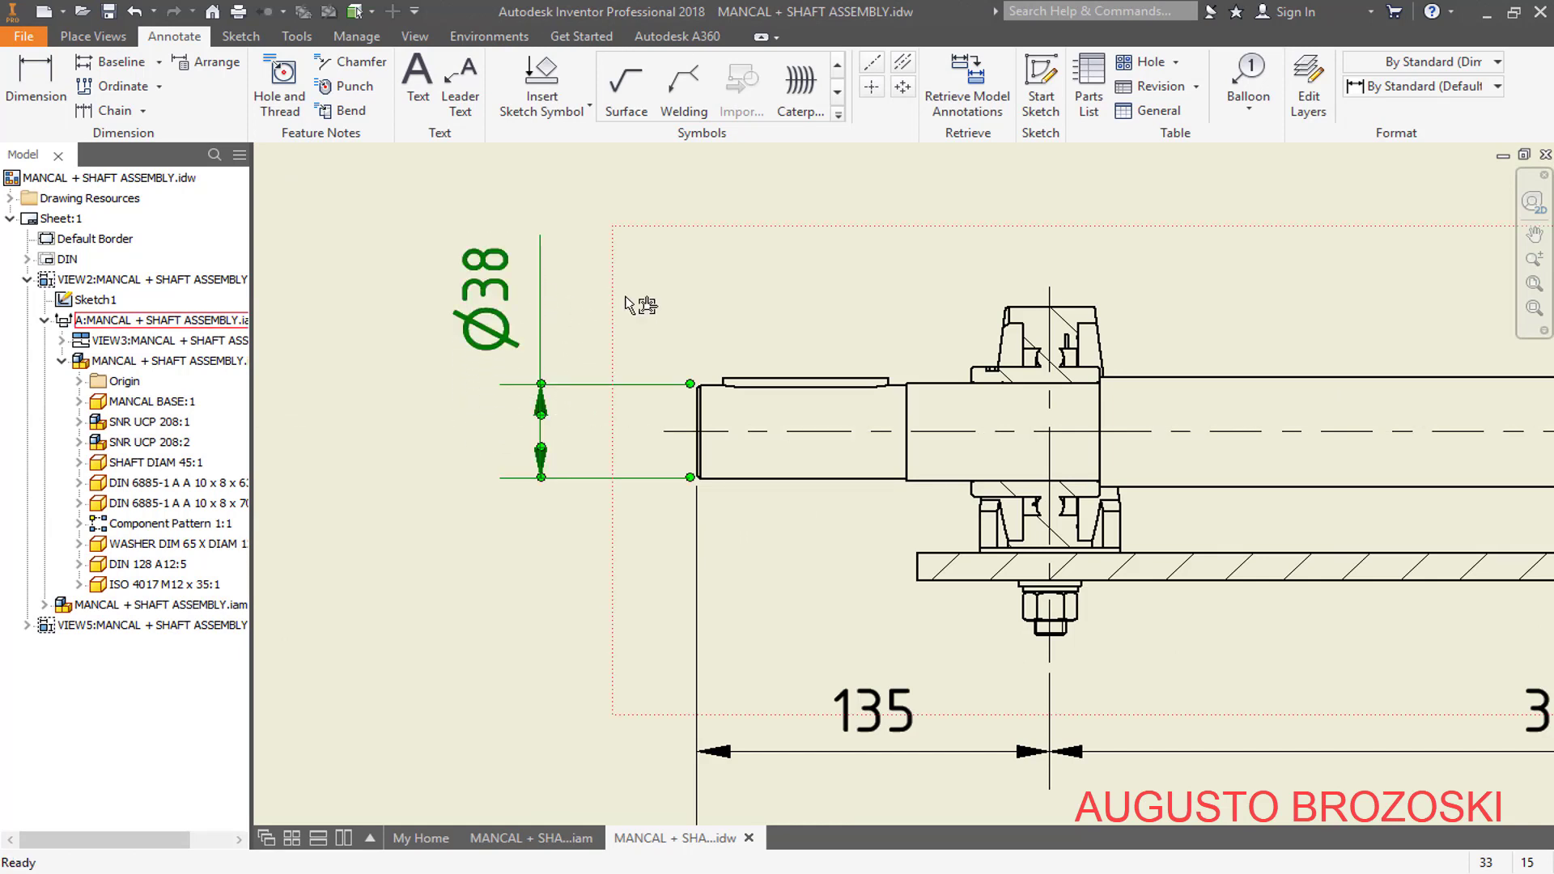
pyautogui.click(625, 296)
pyautogui.scroll(-3, 836, 333)
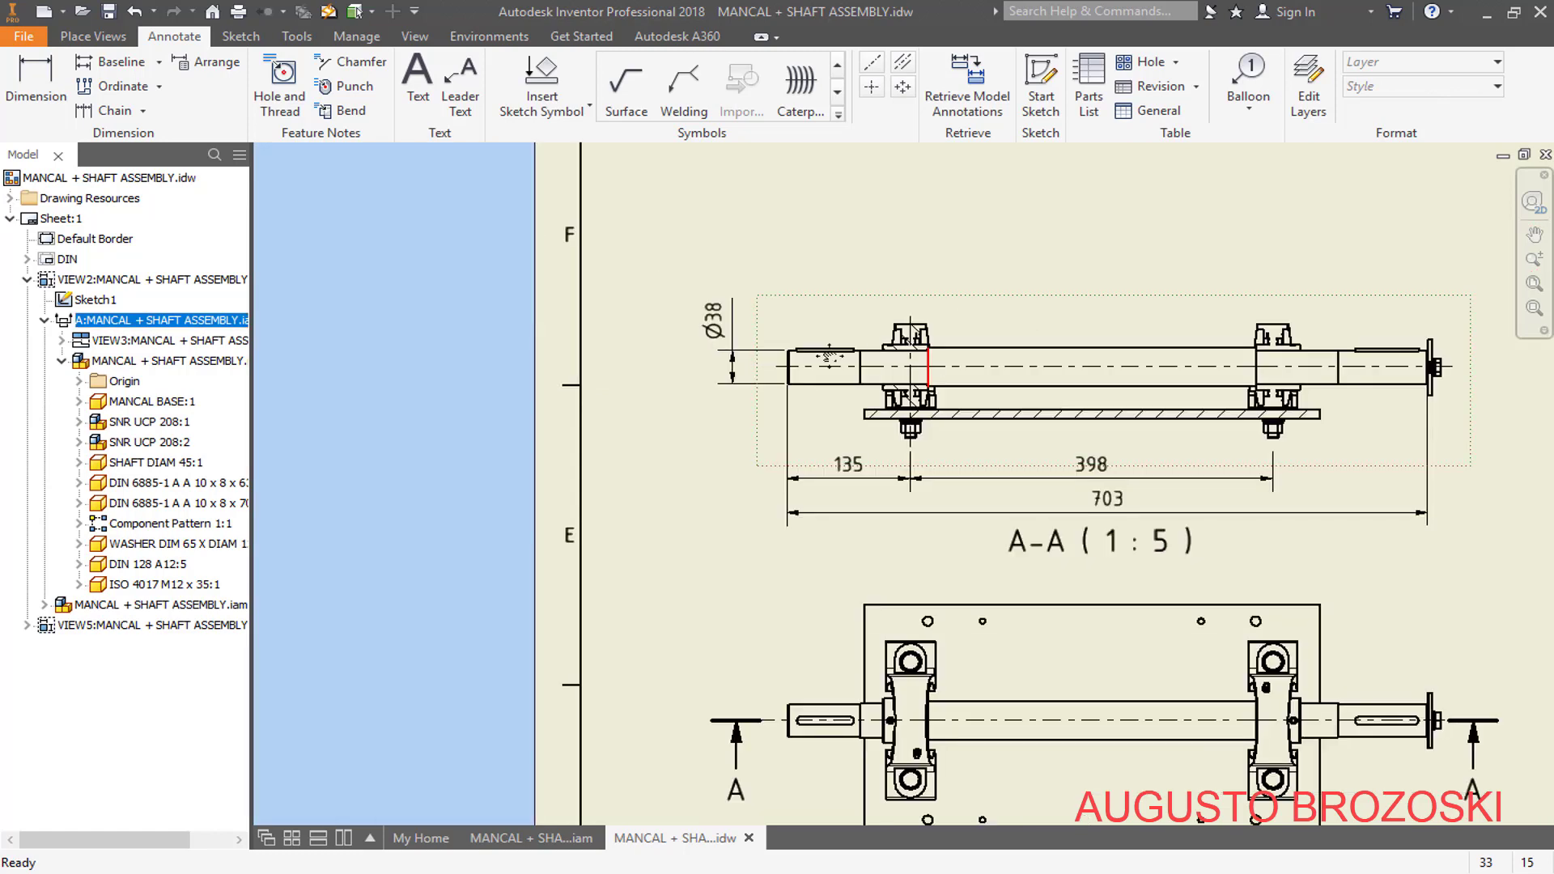
pyautogui.moveTo(873, 348); pyautogui.dragTo(616, 335, button='middle')
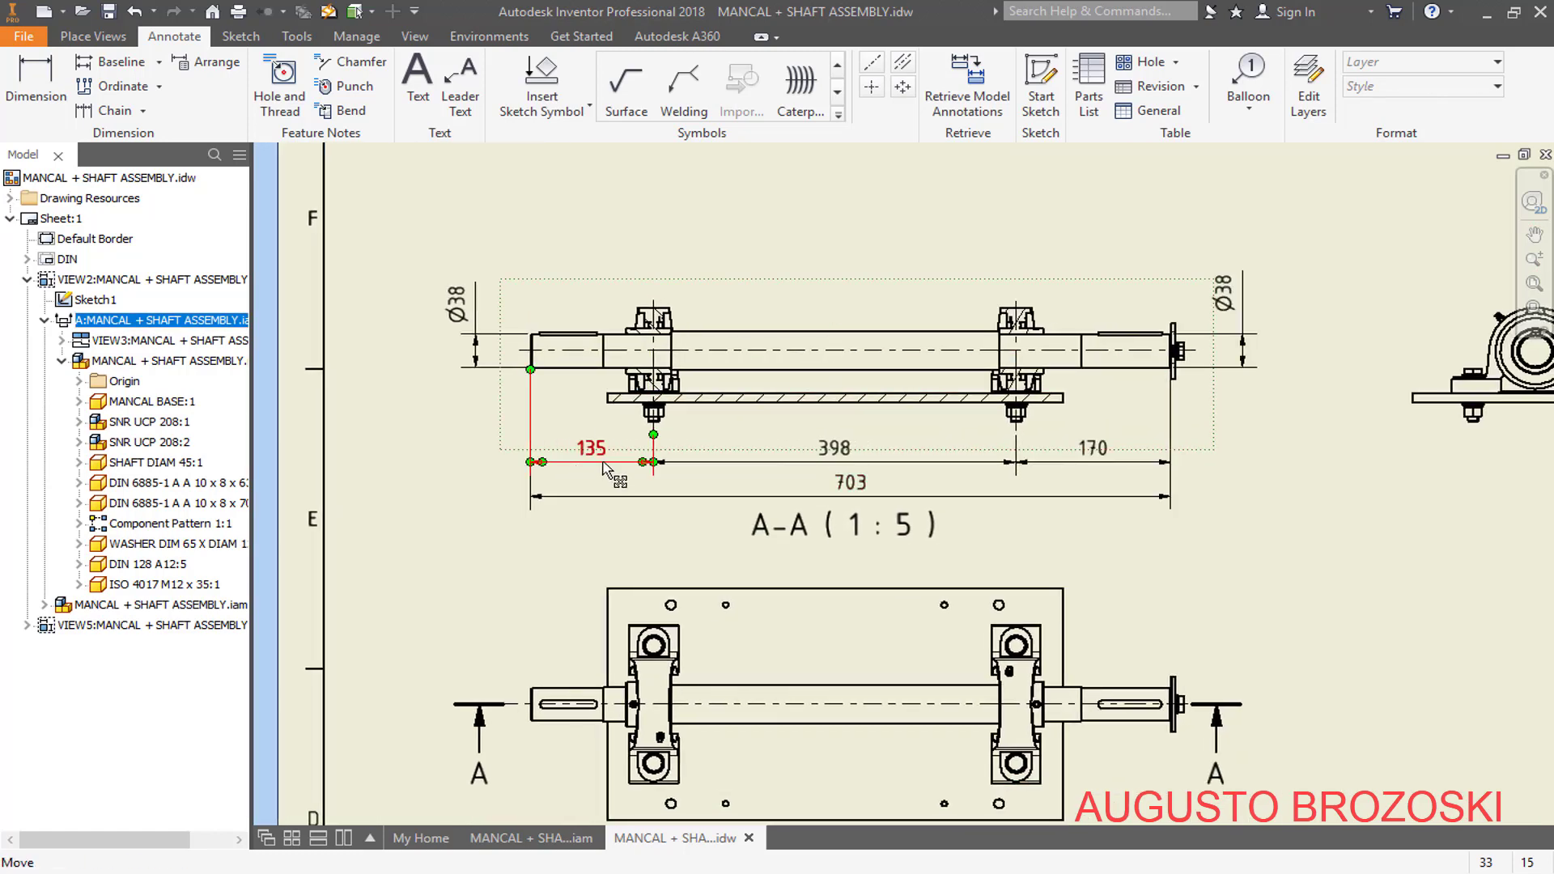
pyautogui.moveTo(717, 507); pyautogui.dragTo(652, 444, button='middle')
pyautogui.scroll(3, 728, 478)
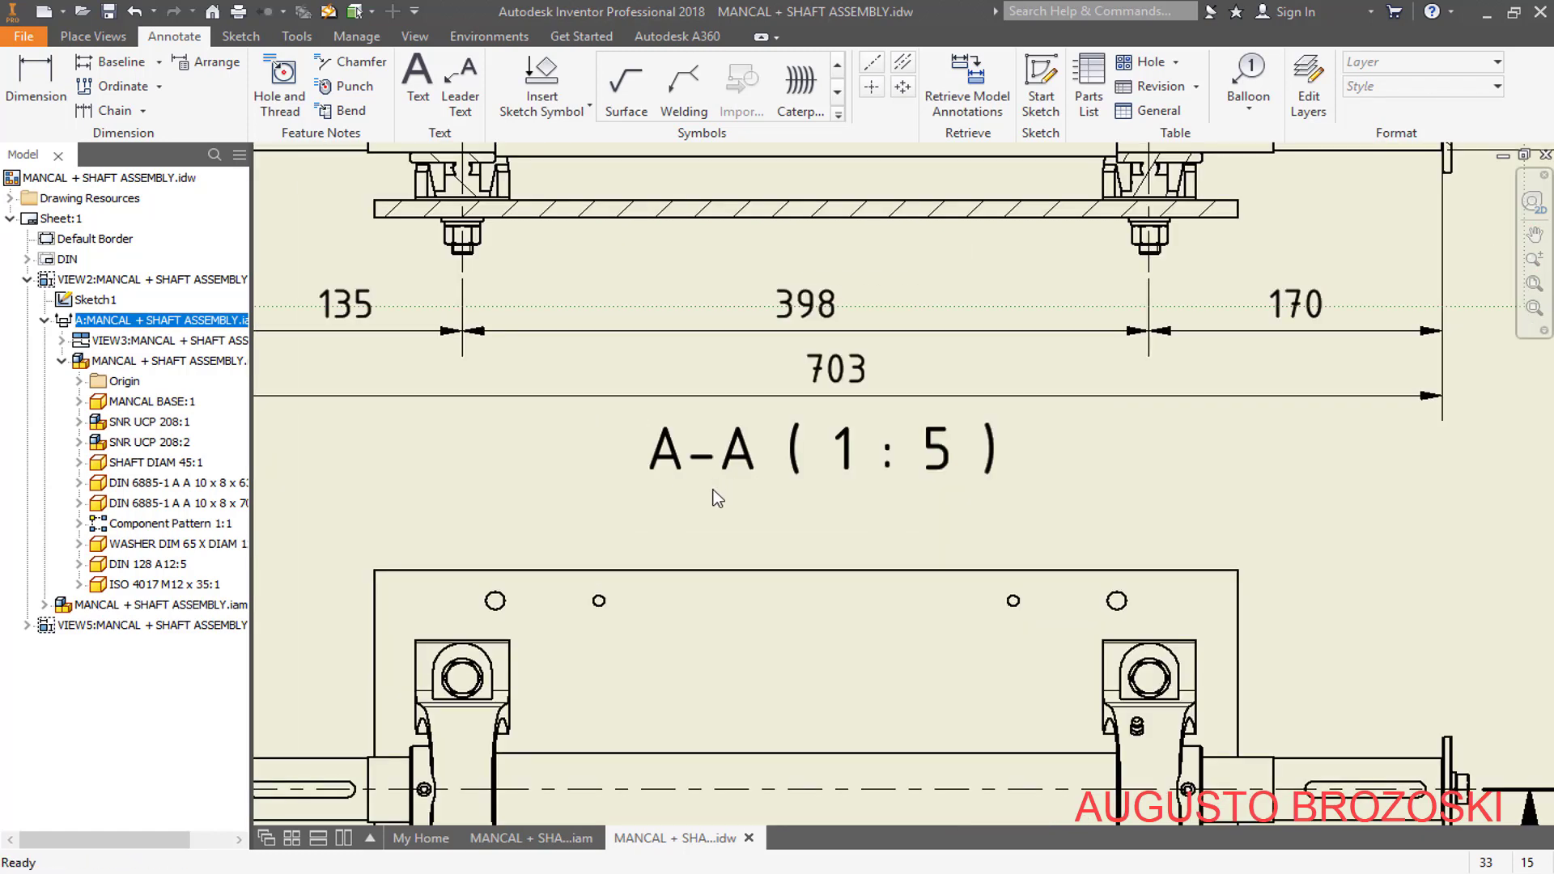
pyautogui.scroll(-2, 714, 492)
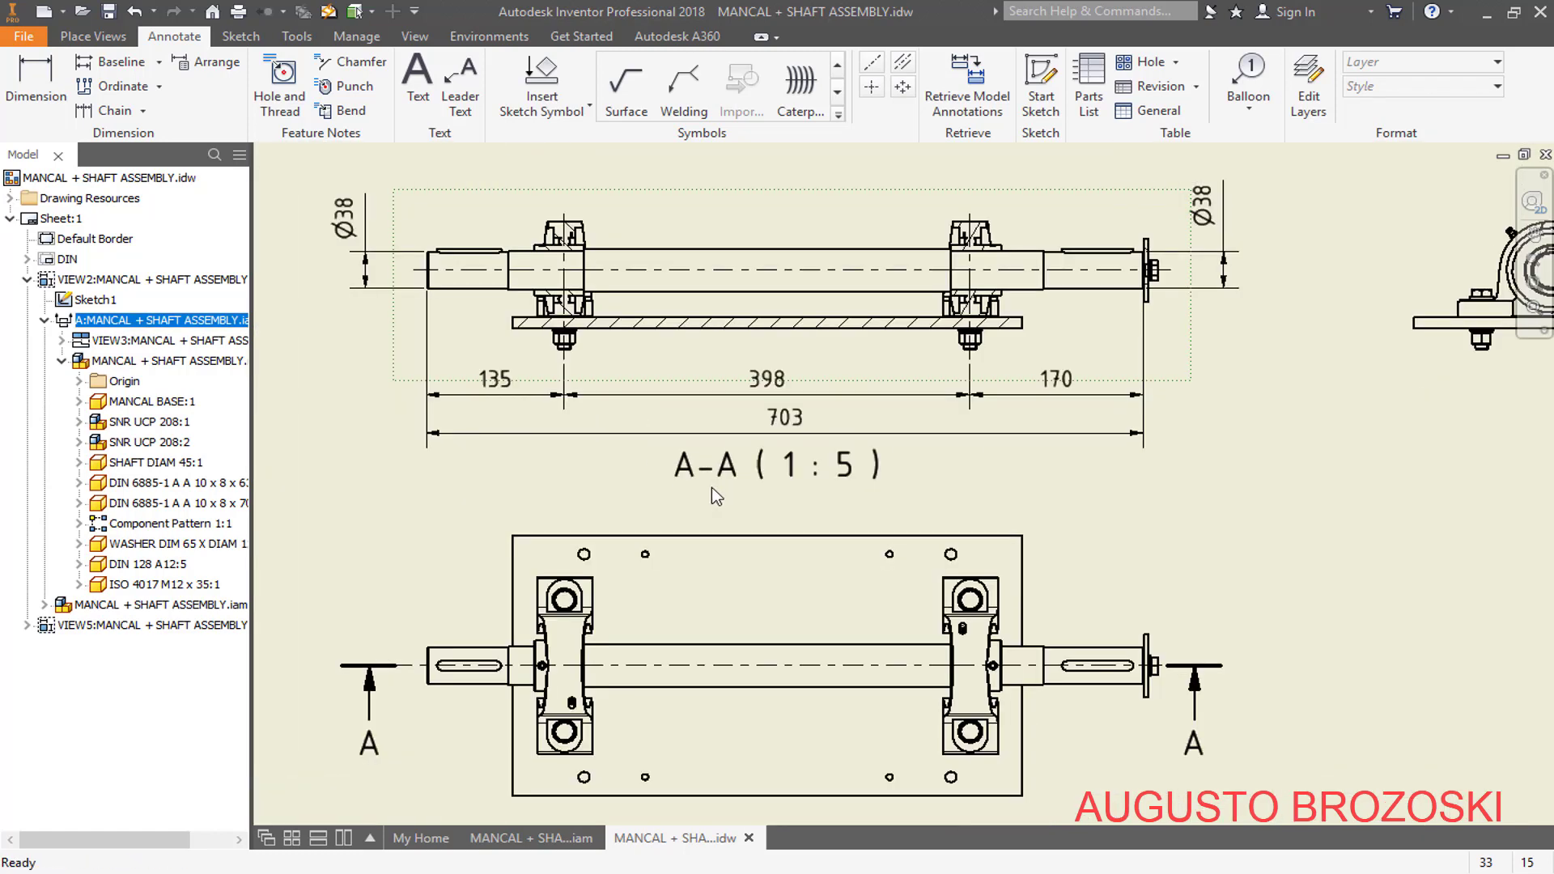
pyautogui.click(328, 429)
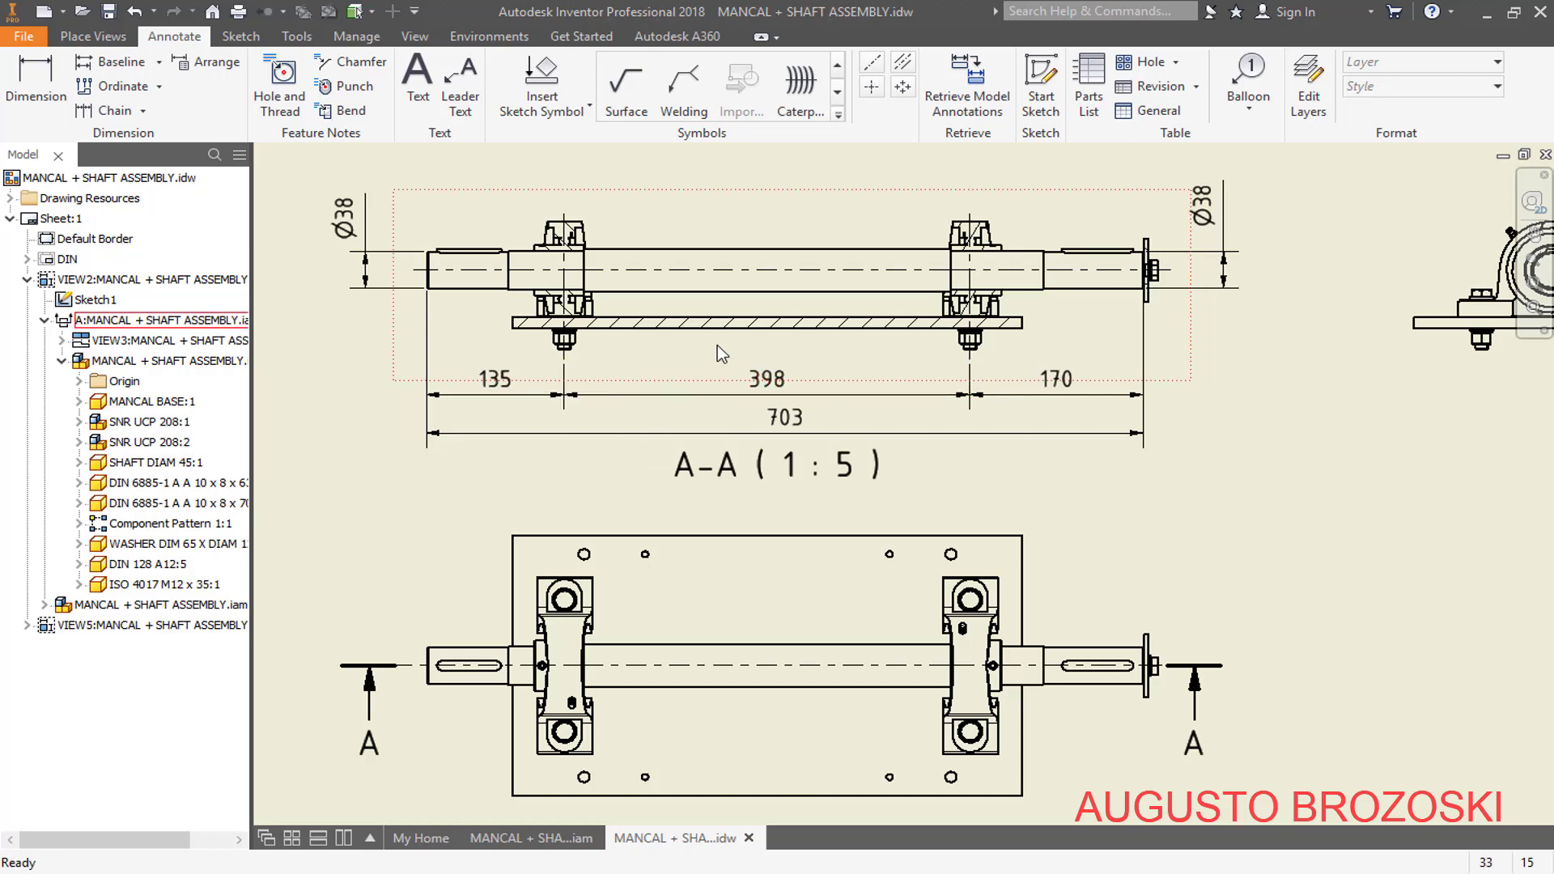
# - Examine the style, label and scale settings in the properties of section view A-A, leaving them as they are
pyautogui.rightClick(401, 361)
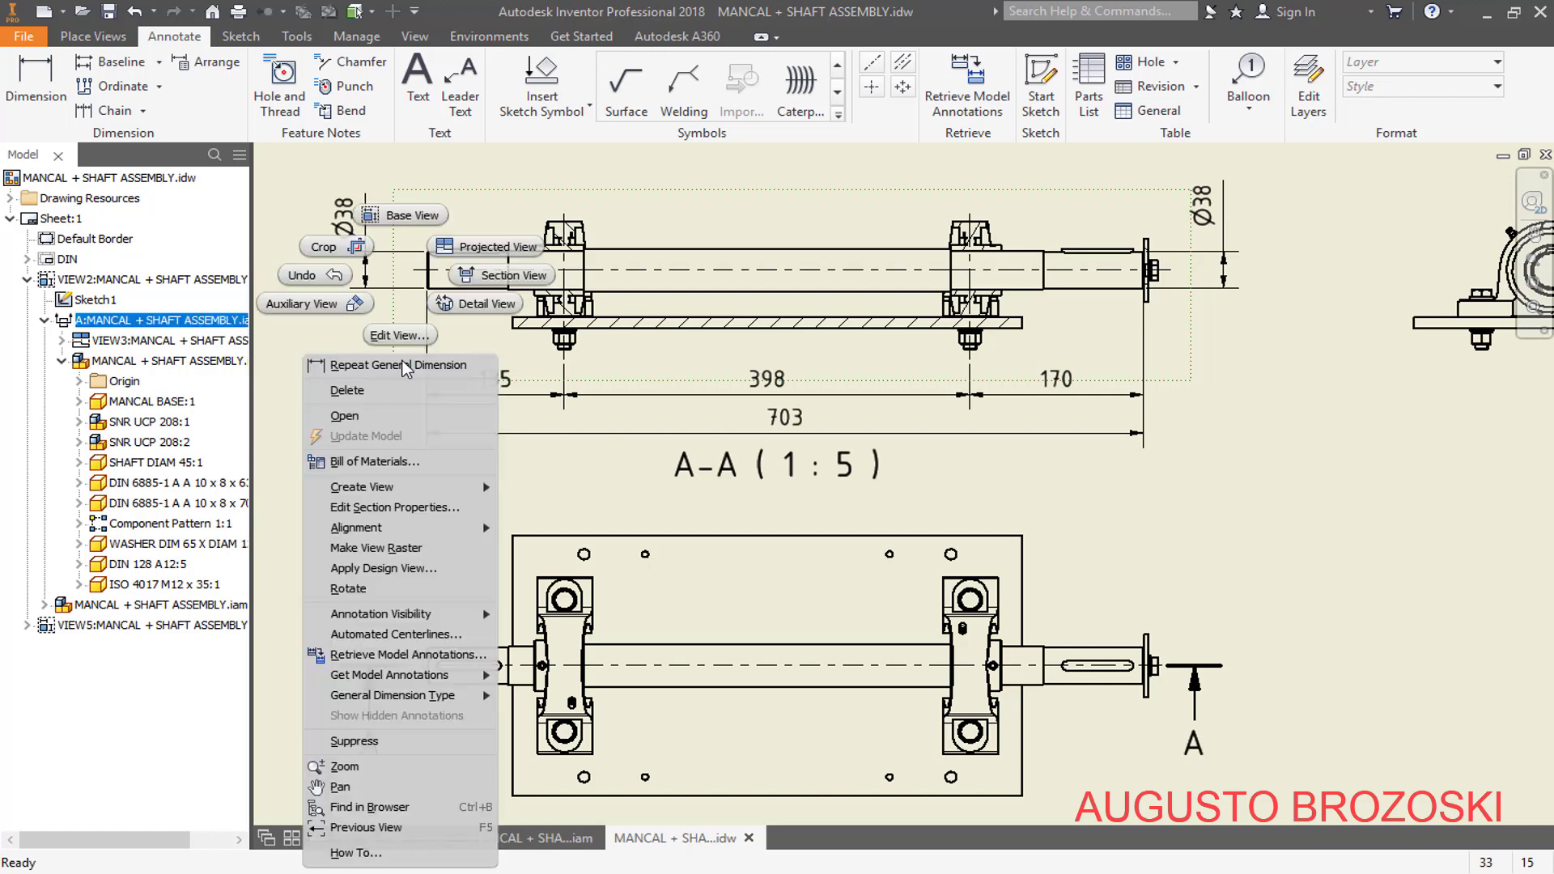
pyautogui.click(400, 335)
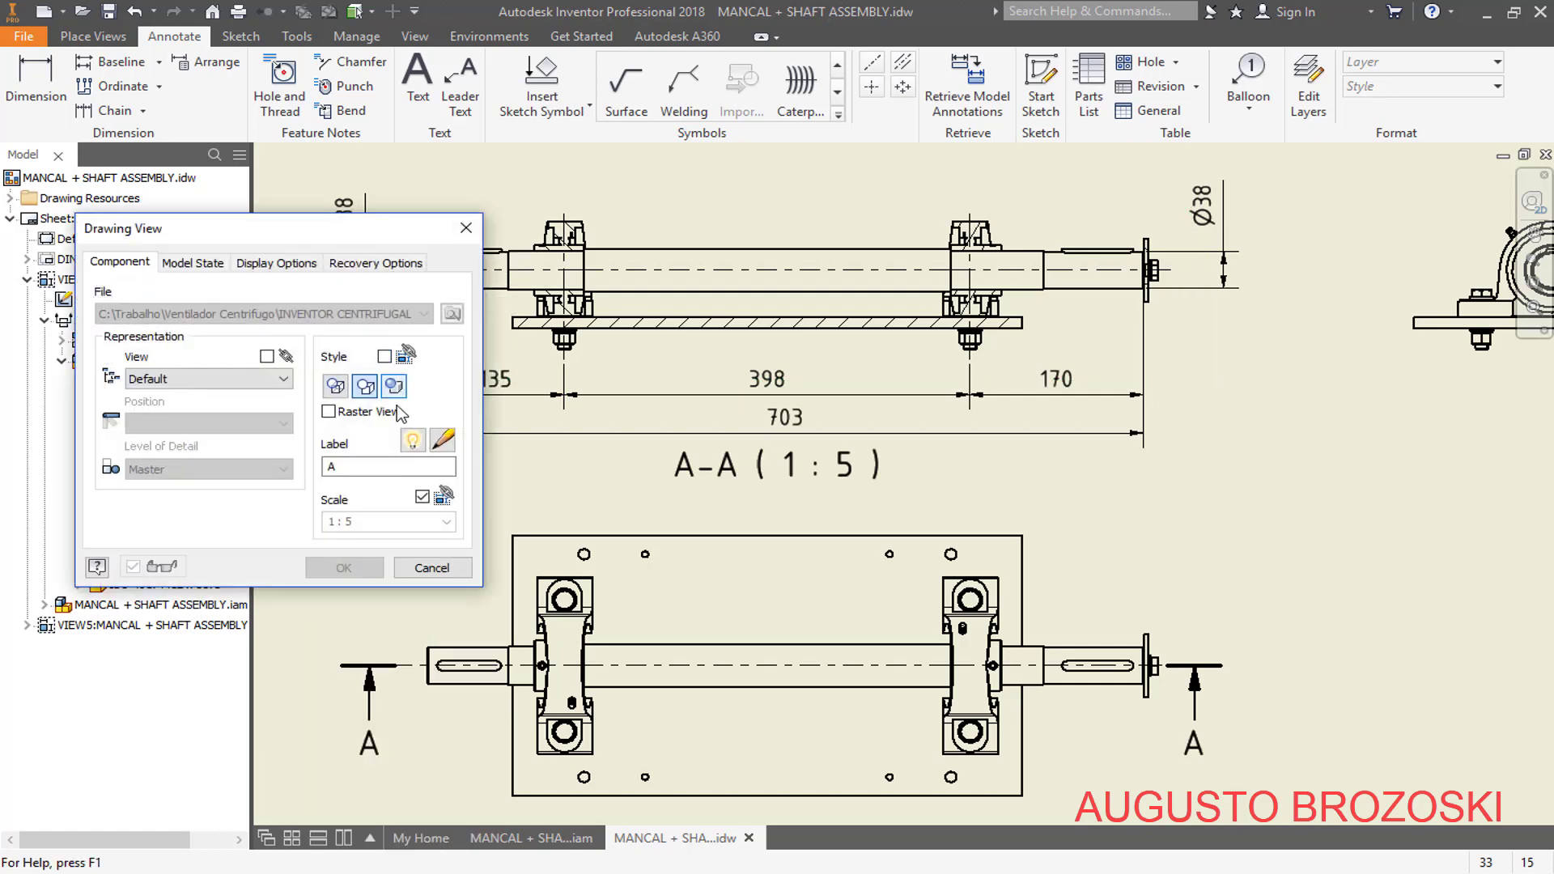
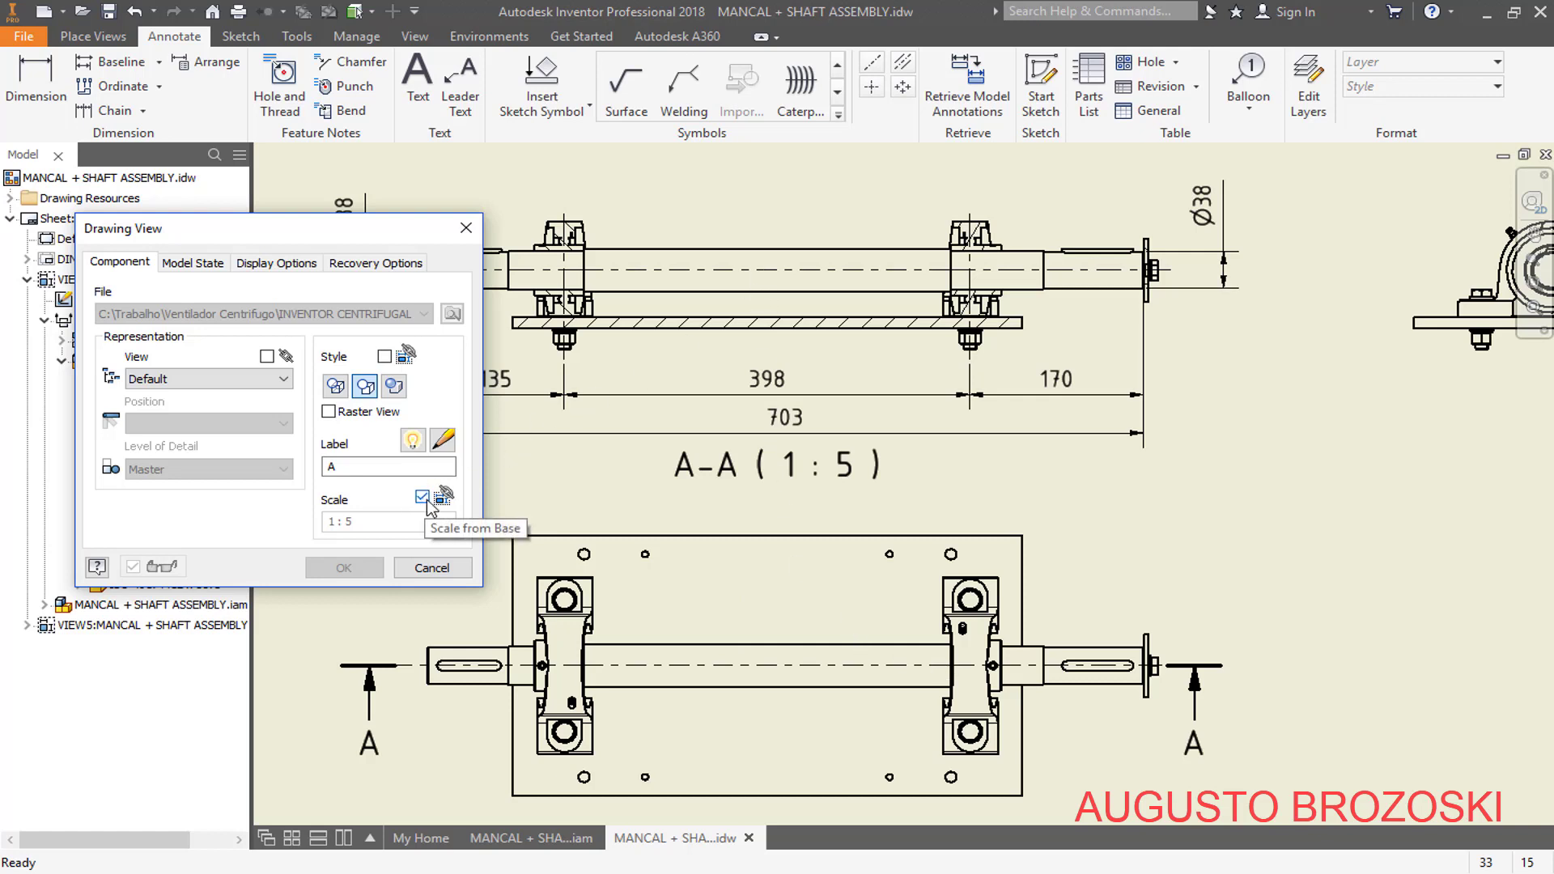
pyautogui.click(432, 567)
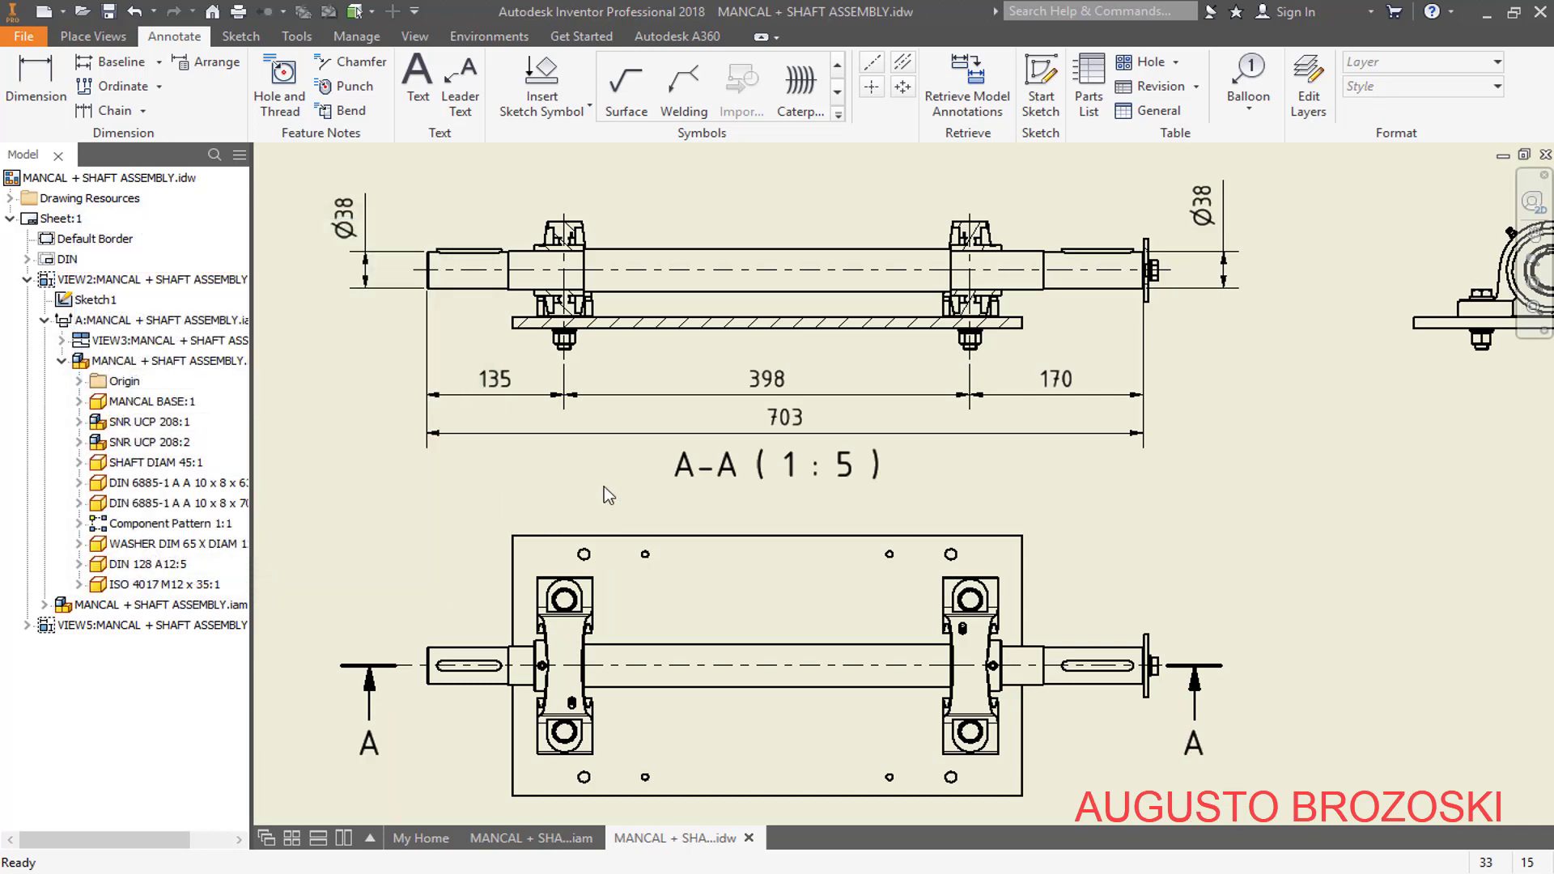
# - Examine the label and scale settings in the properties of the end view, leaving them as they are
pyautogui.scroll(-3, 604, 488)
pyautogui.rightClick(1096, 347)
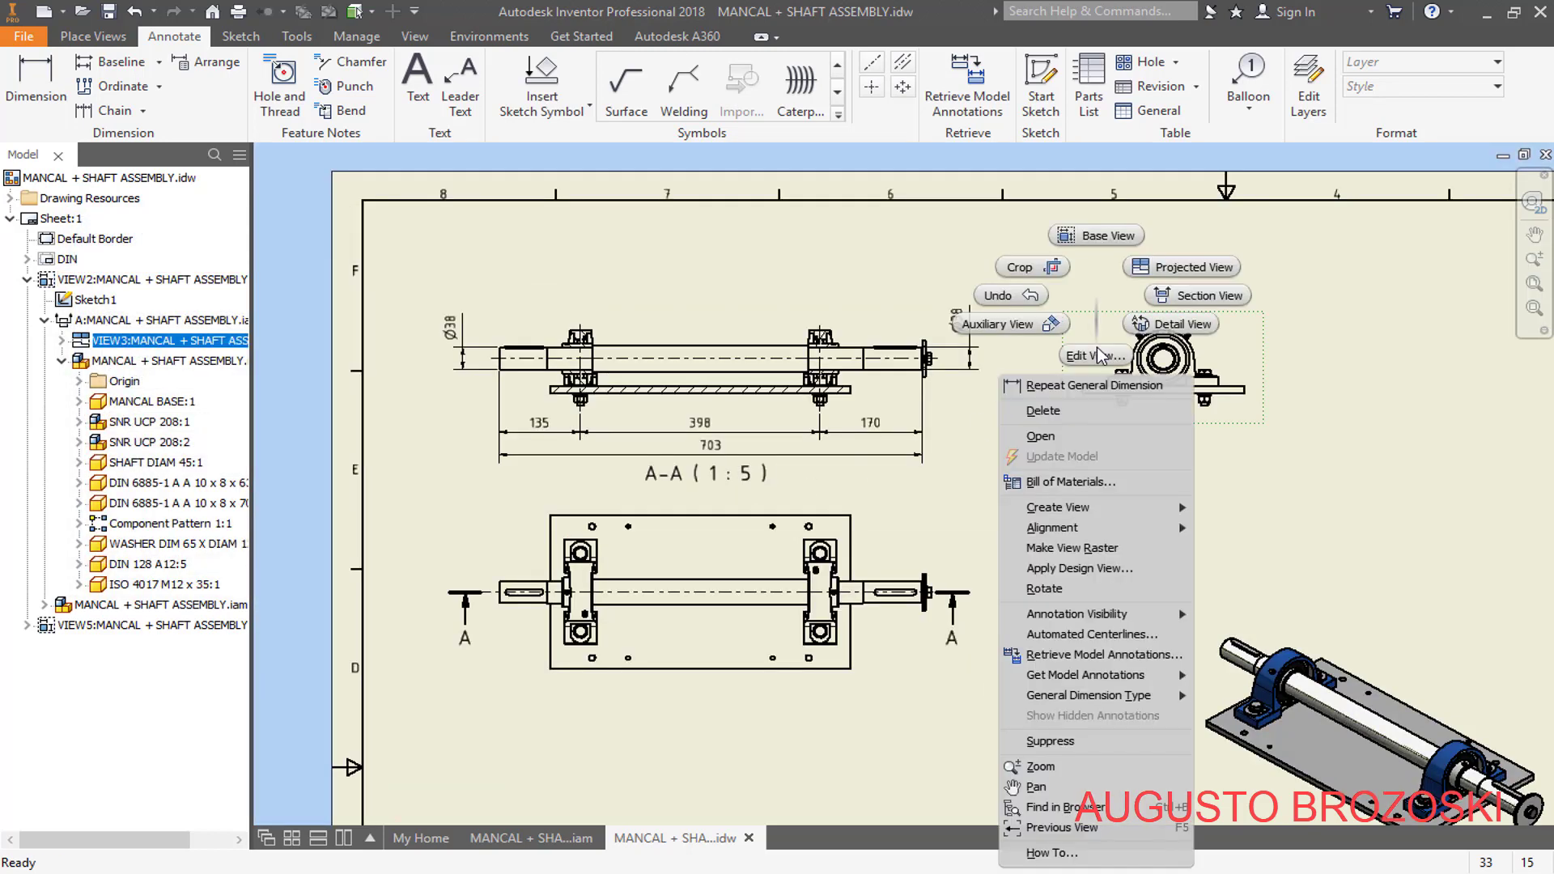
pyautogui.click(1097, 356)
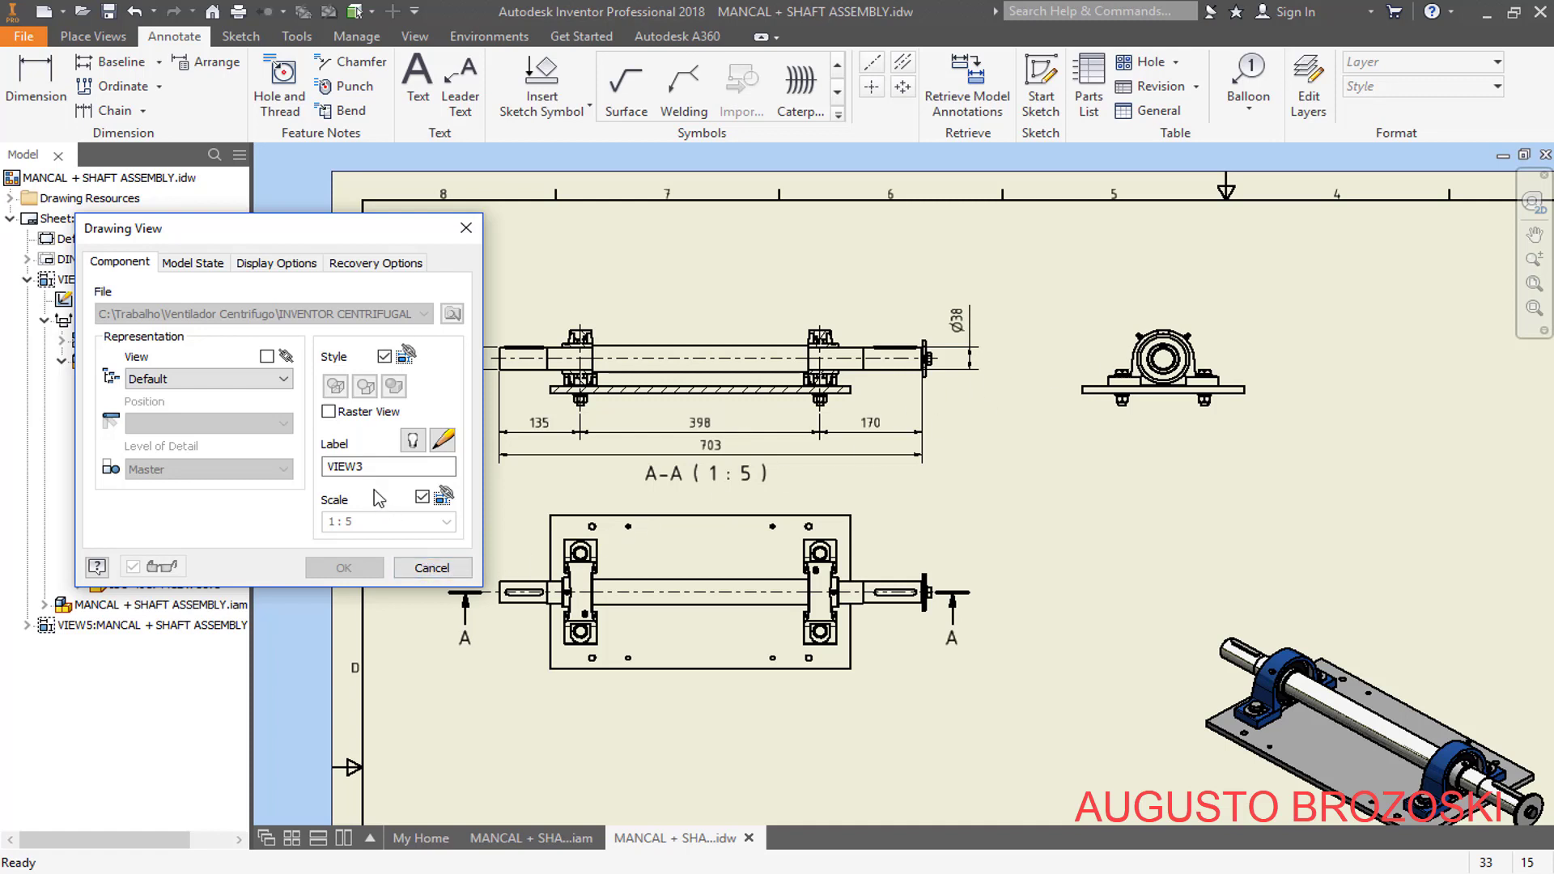
pyautogui.moveTo(450, 467); pyautogui.dragTo(273, 467)
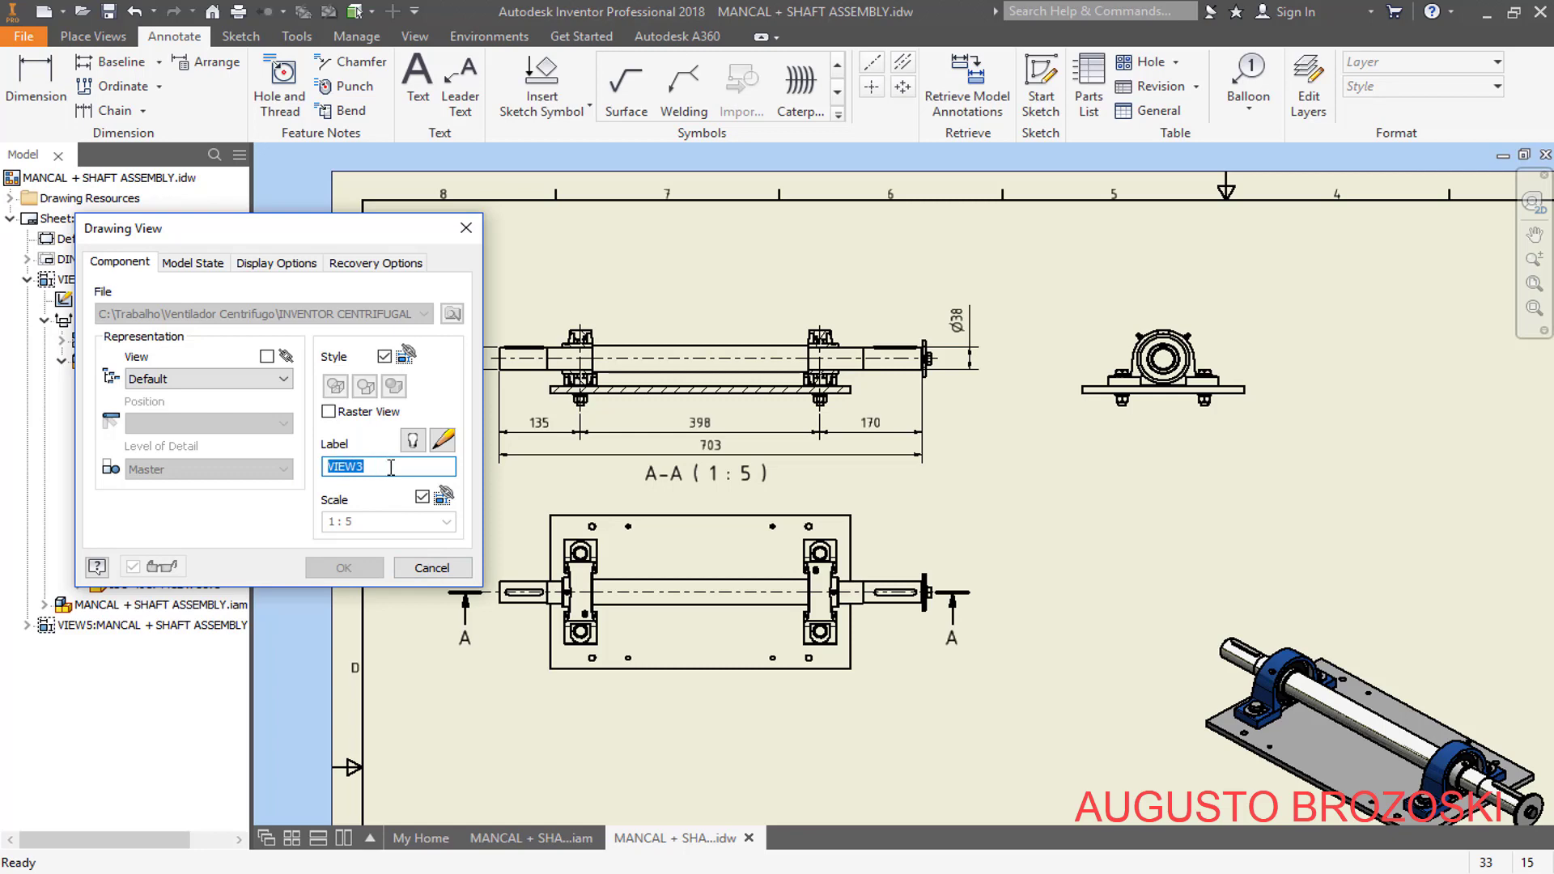
pyautogui.click(434, 567)
pyautogui.scroll(3, 683, 483)
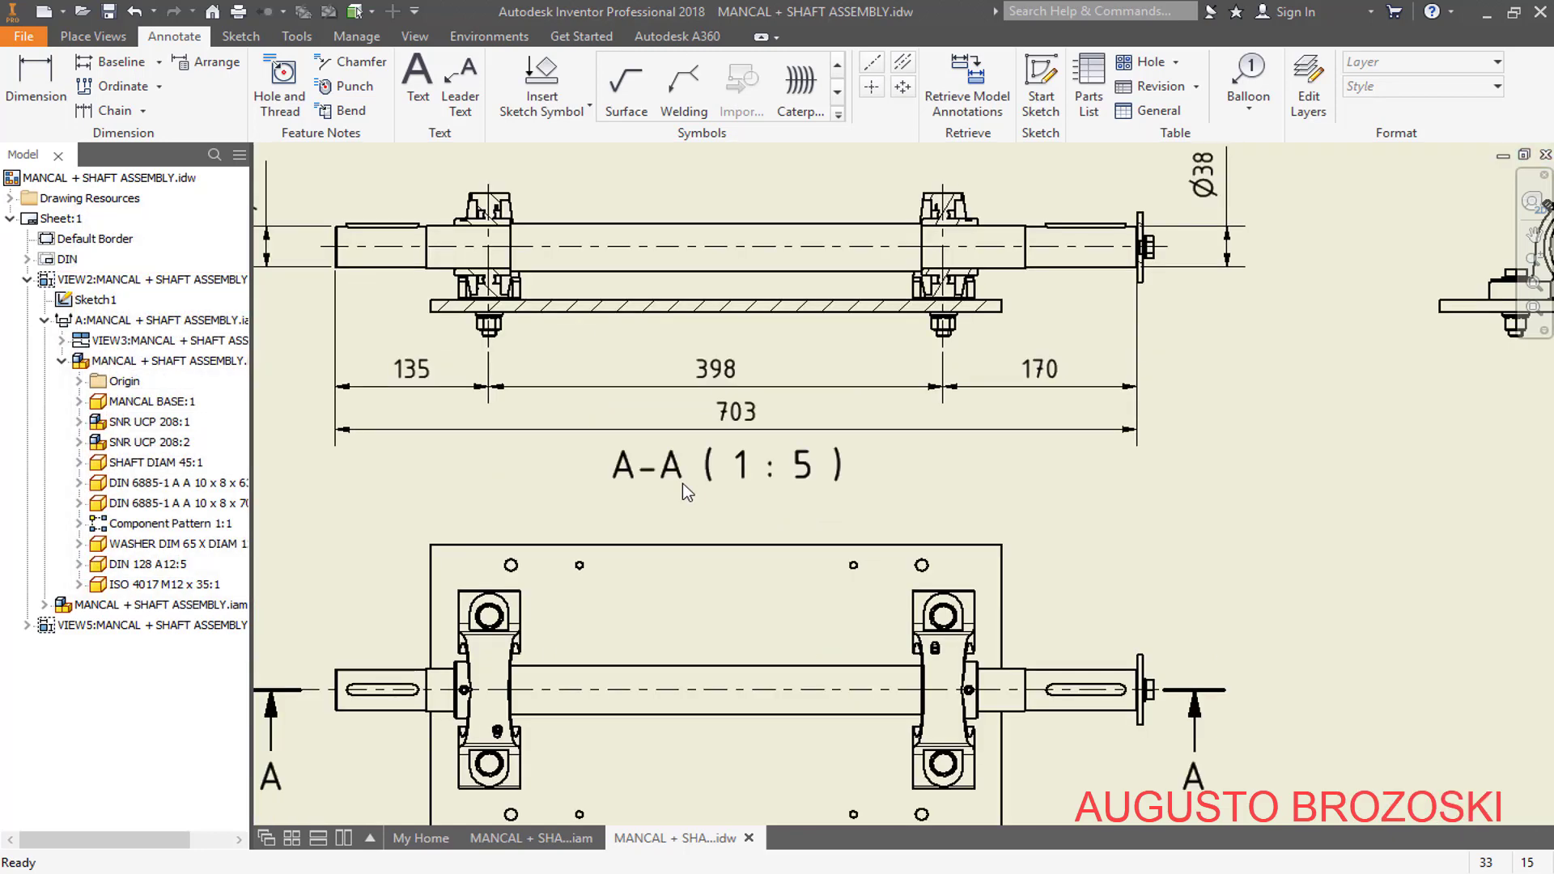
# - Edit the label of section view A-A so that the word SECTION precedes the view letters
pyautogui.rightClick(675, 474)
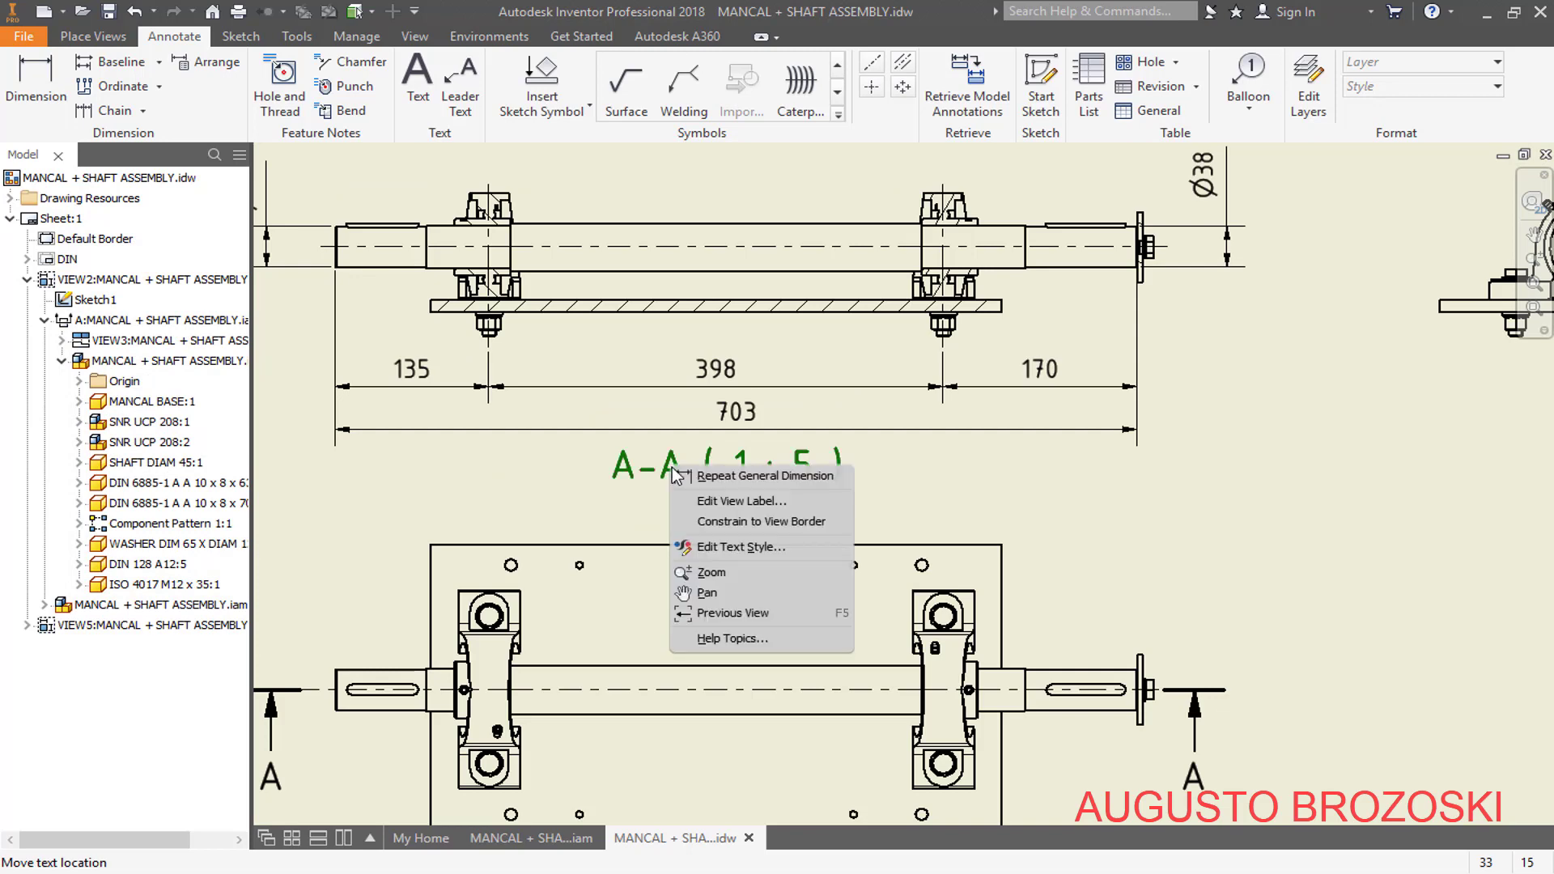
pyautogui.click(762, 502)
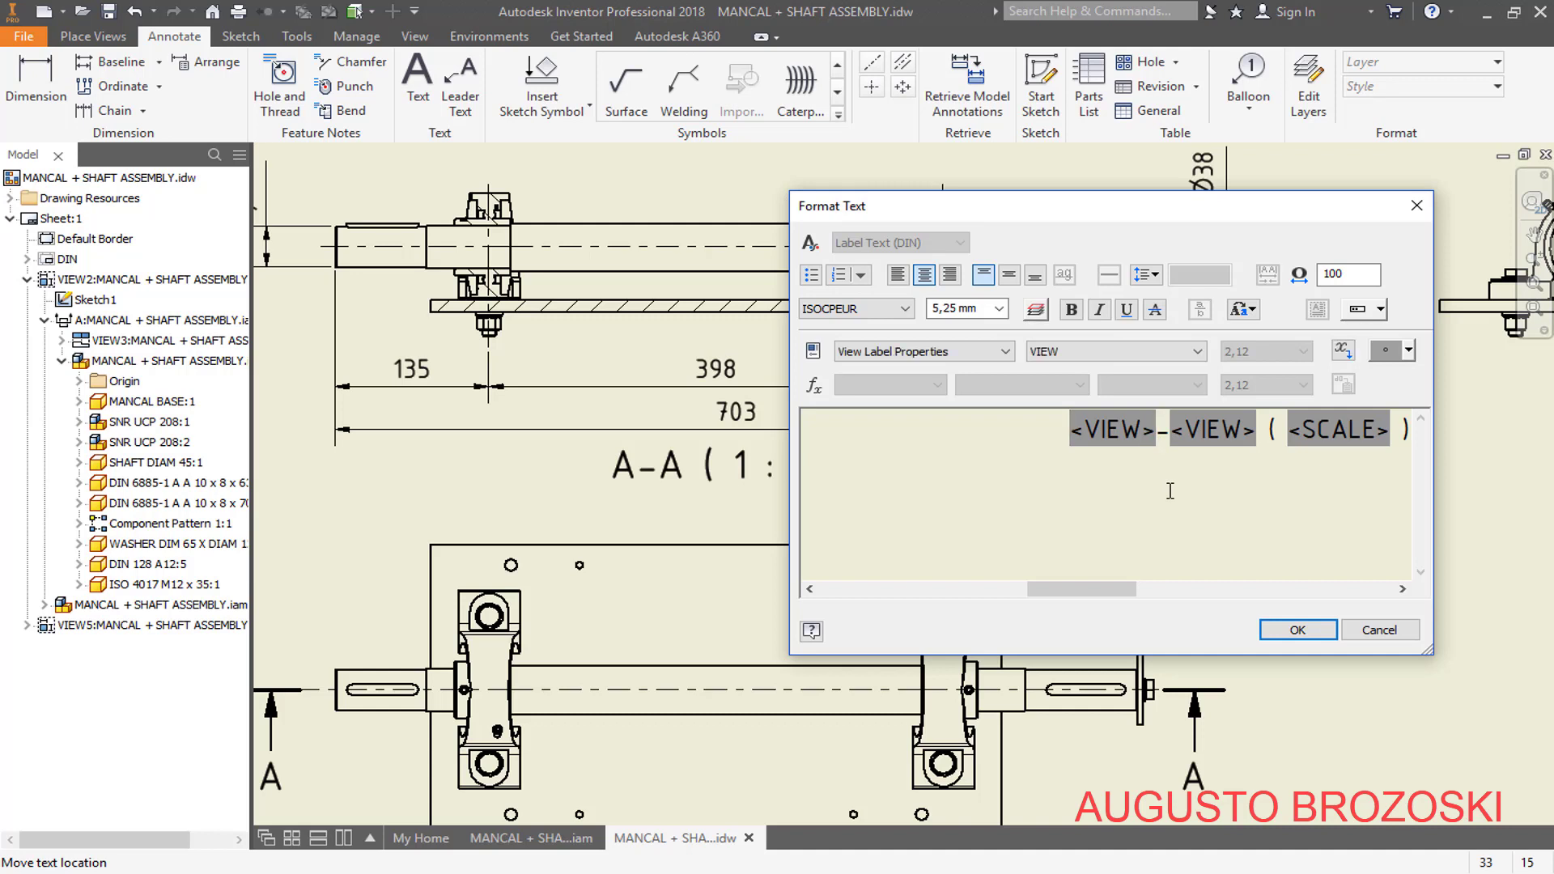
pyautogui.write('SECTI')
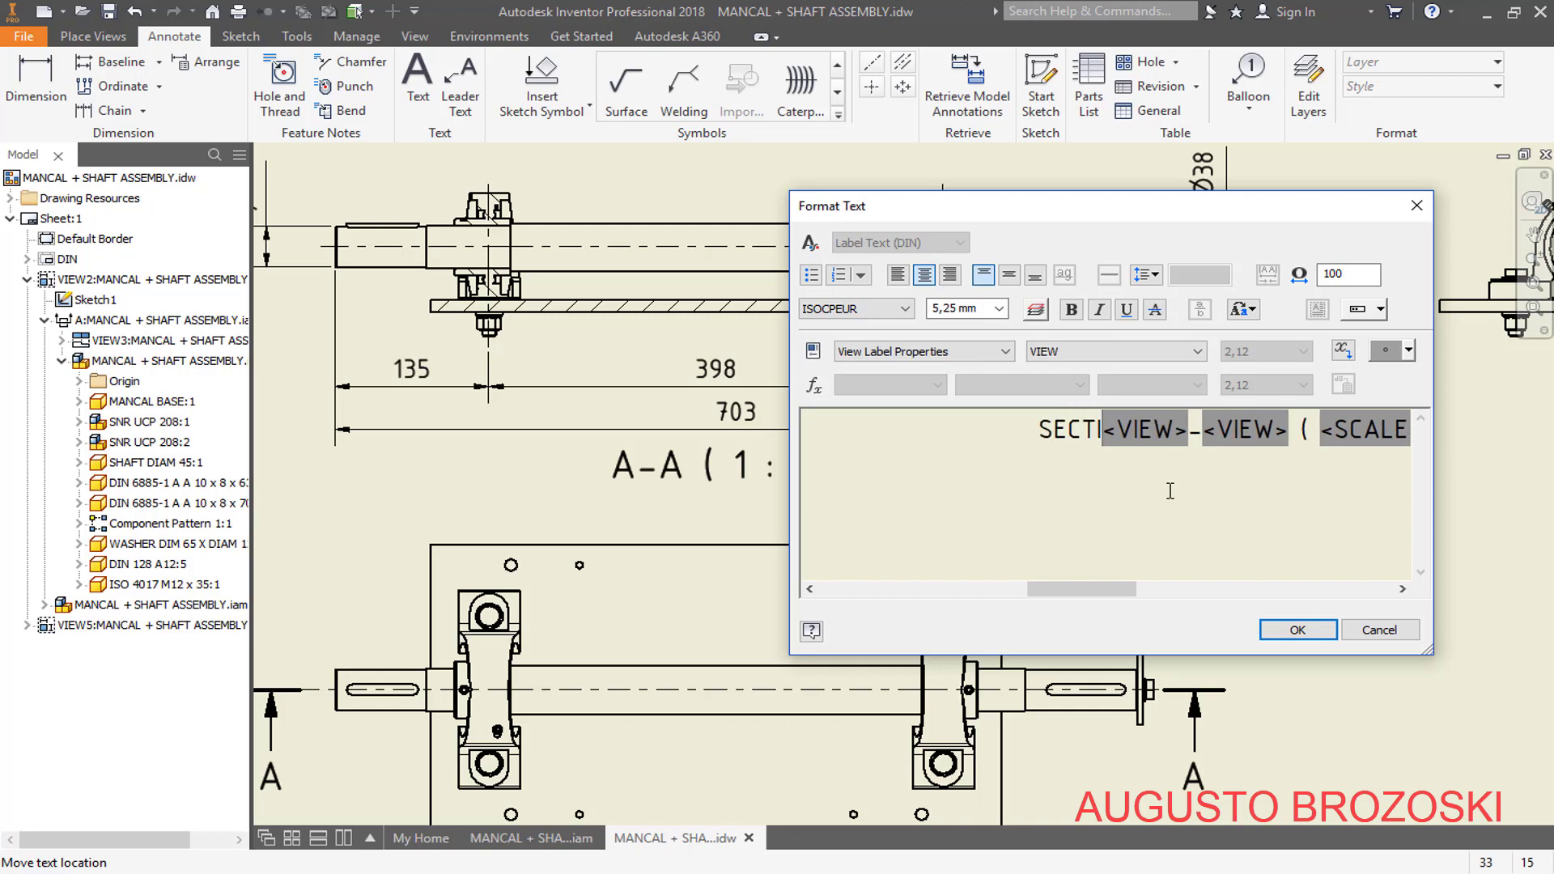
pyautogui.write('ON')
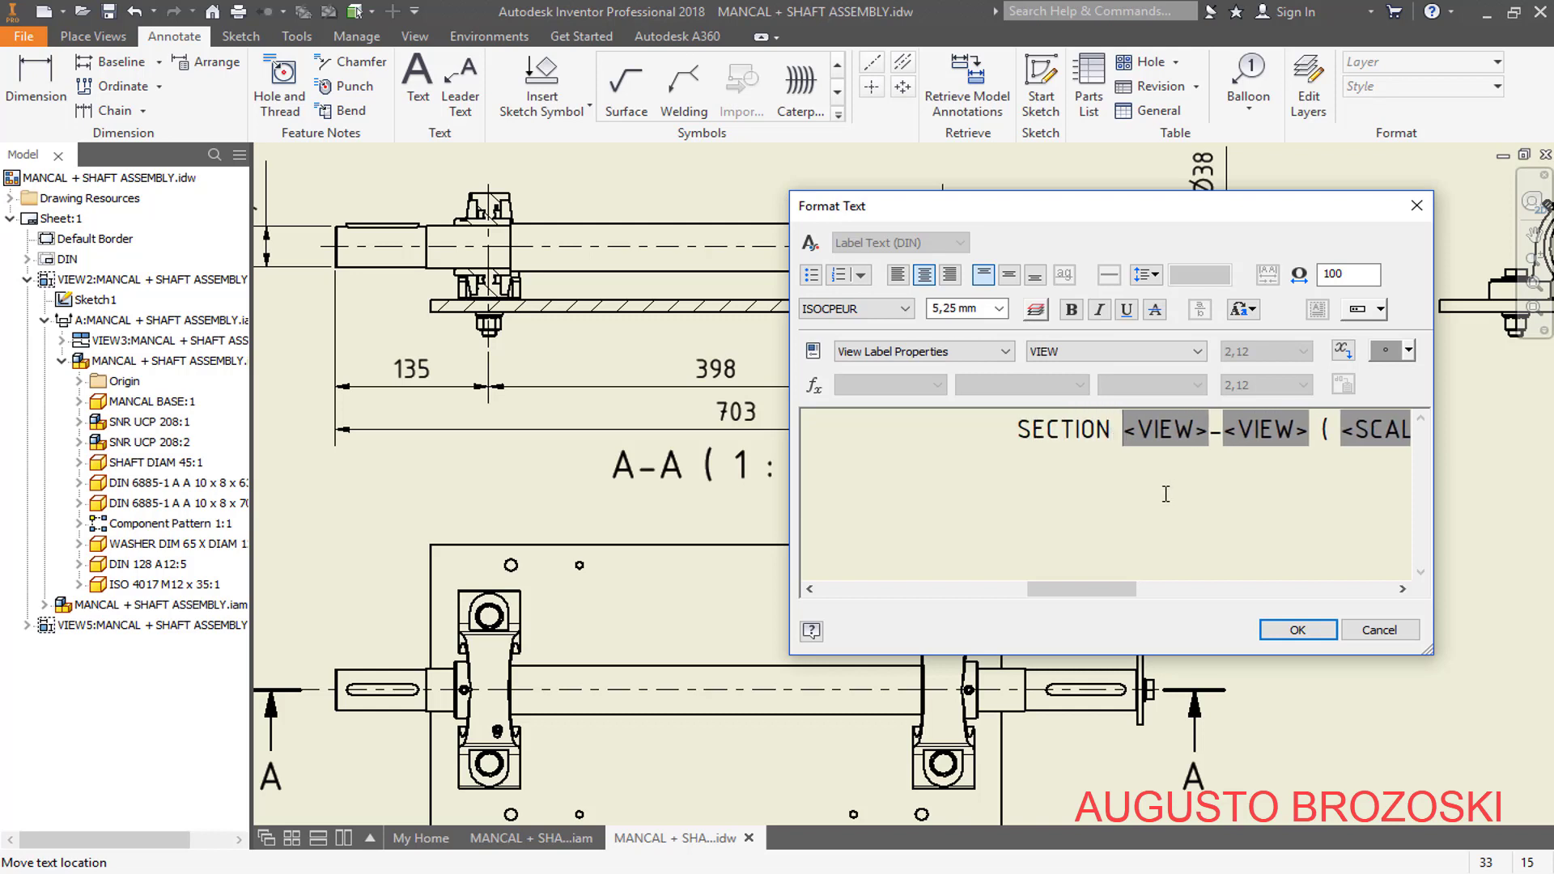
pyautogui.click(1298, 630)
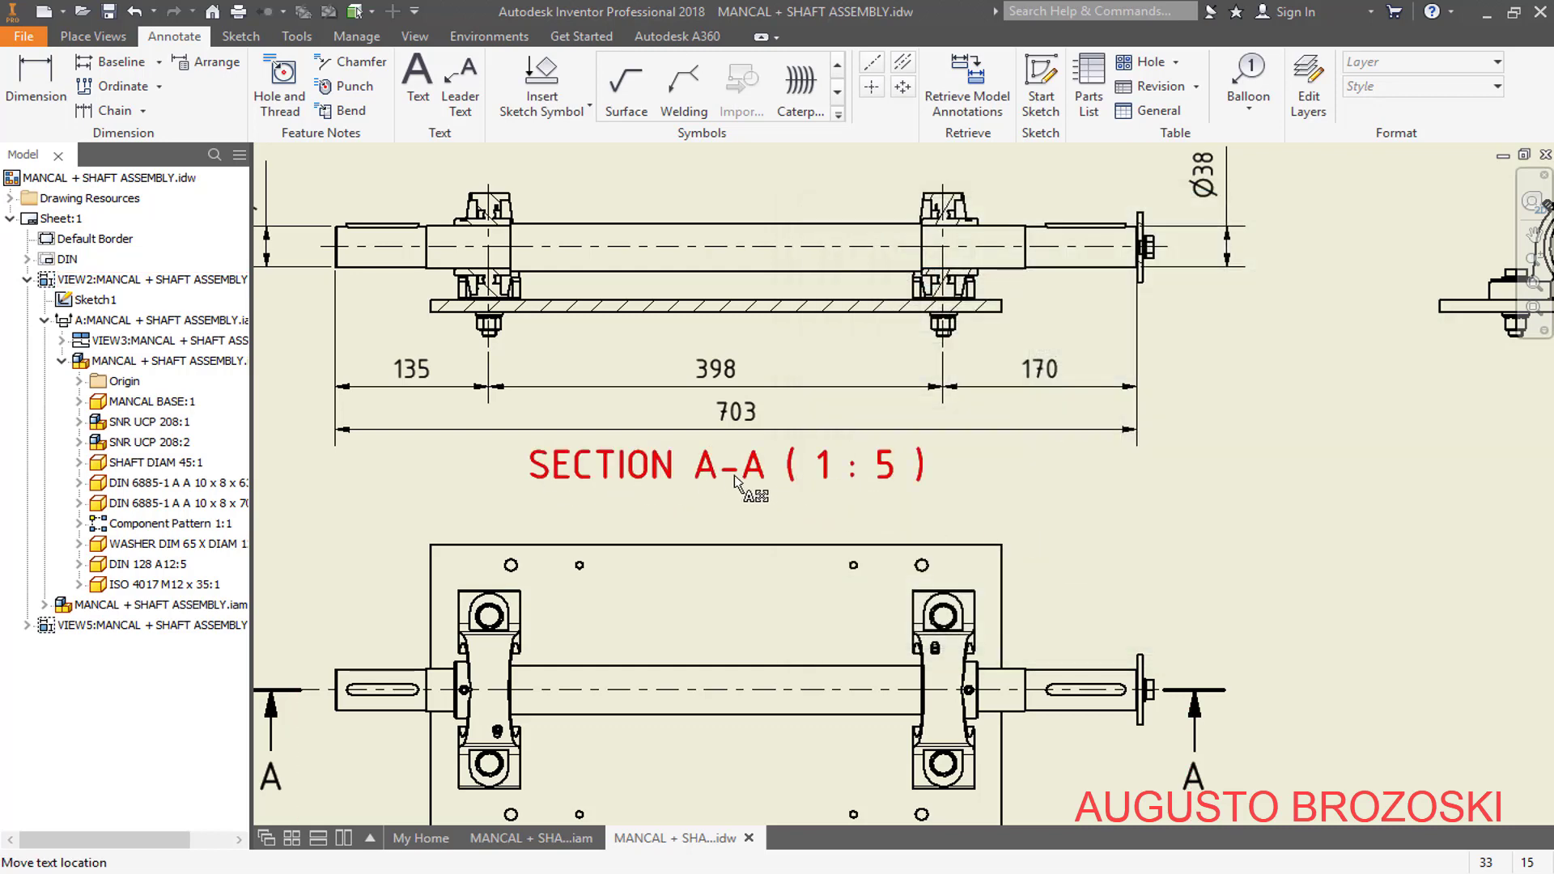
# - Add a centre mark to the bearing housing's circular outline in the end view
pyautogui.scroll(3, 736, 474)
pyautogui.moveTo(923, 487); pyautogui.dragTo(813, 478, button='middle')
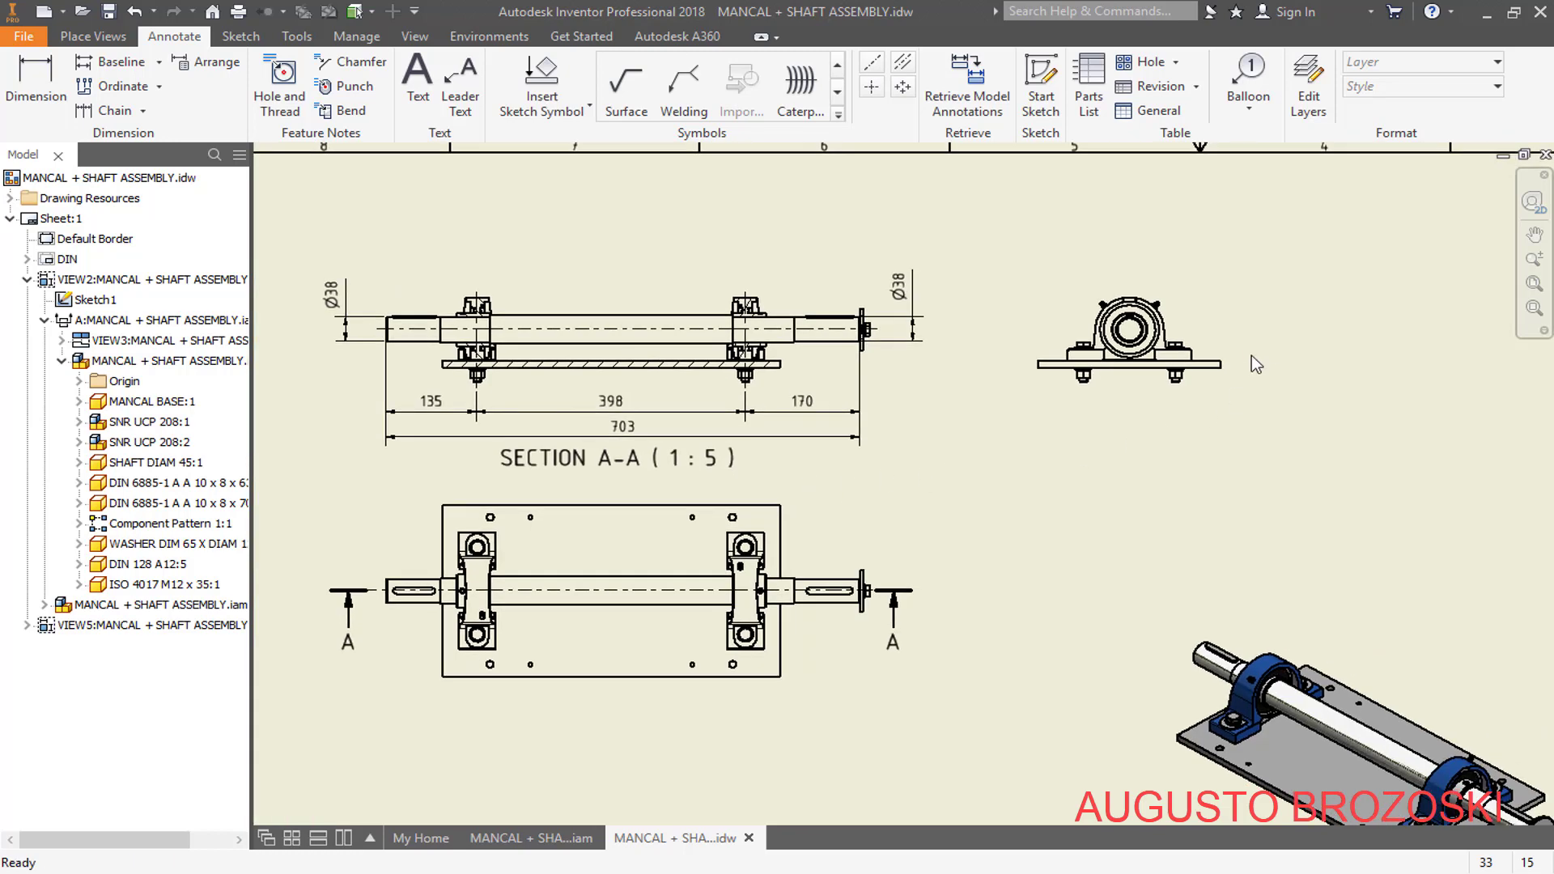
pyautogui.scroll(-4, 1255, 365)
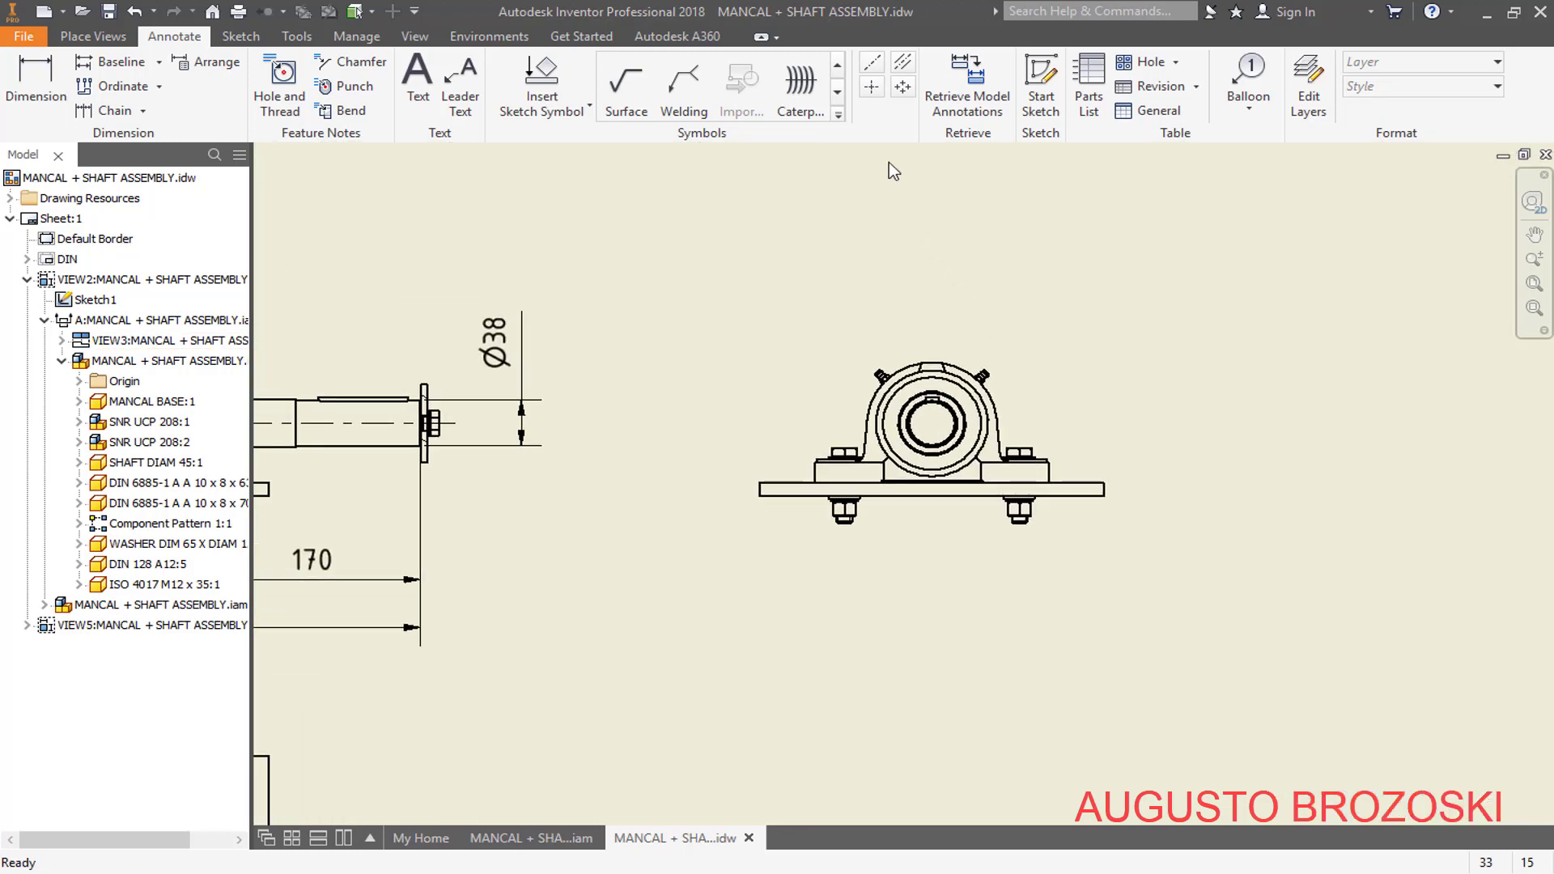
pyautogui.click(873, 90)
pyautogui.scroll(-3, 889, 423)
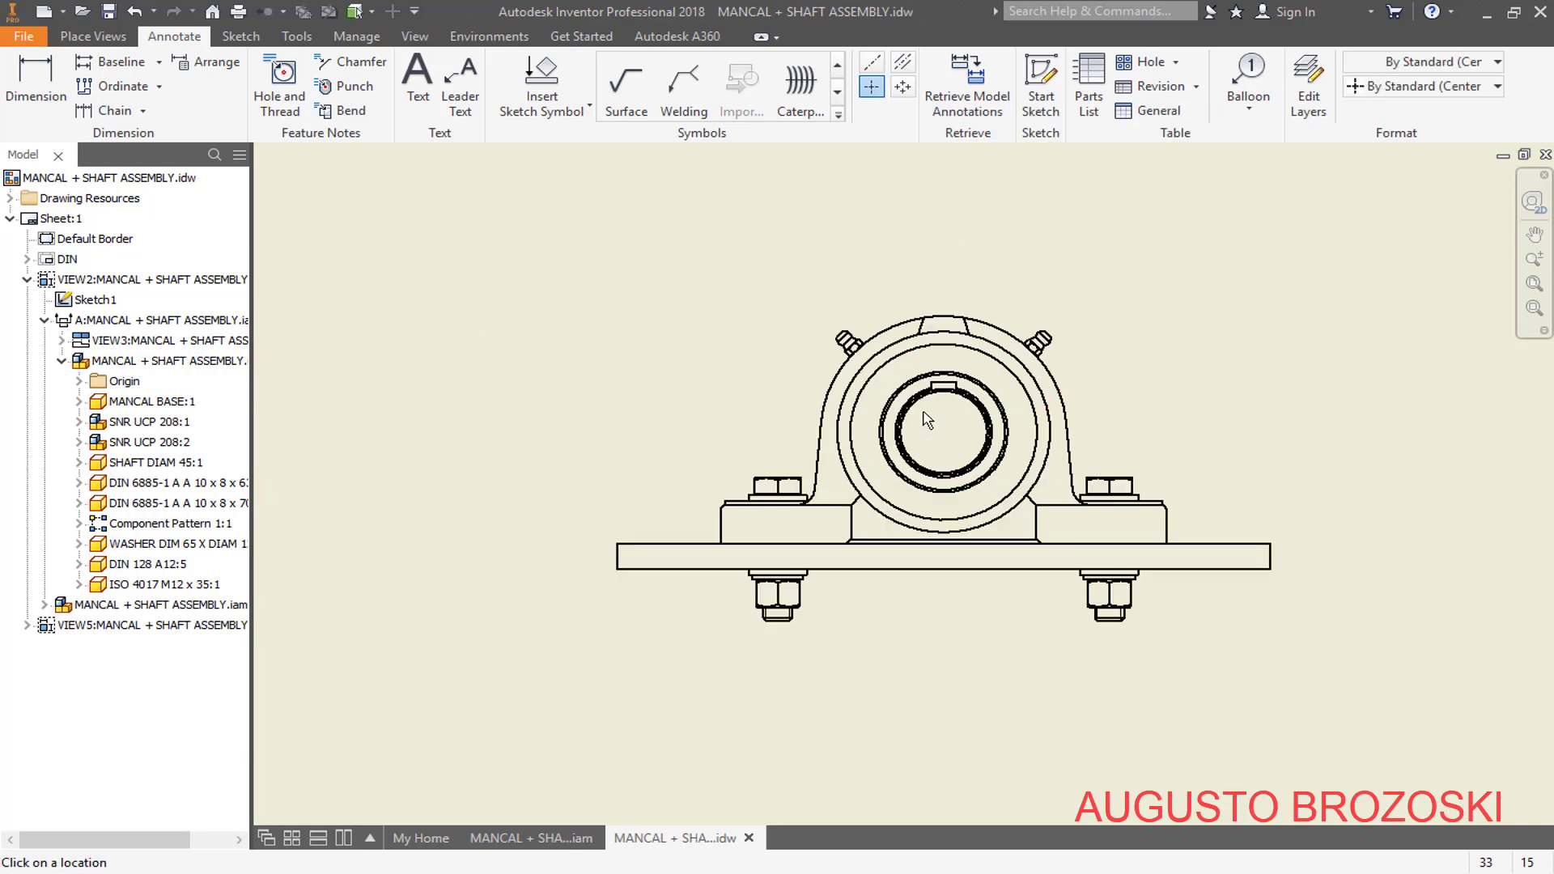
pyautogui.click(978, 353)
pyautogui.press('Escape')
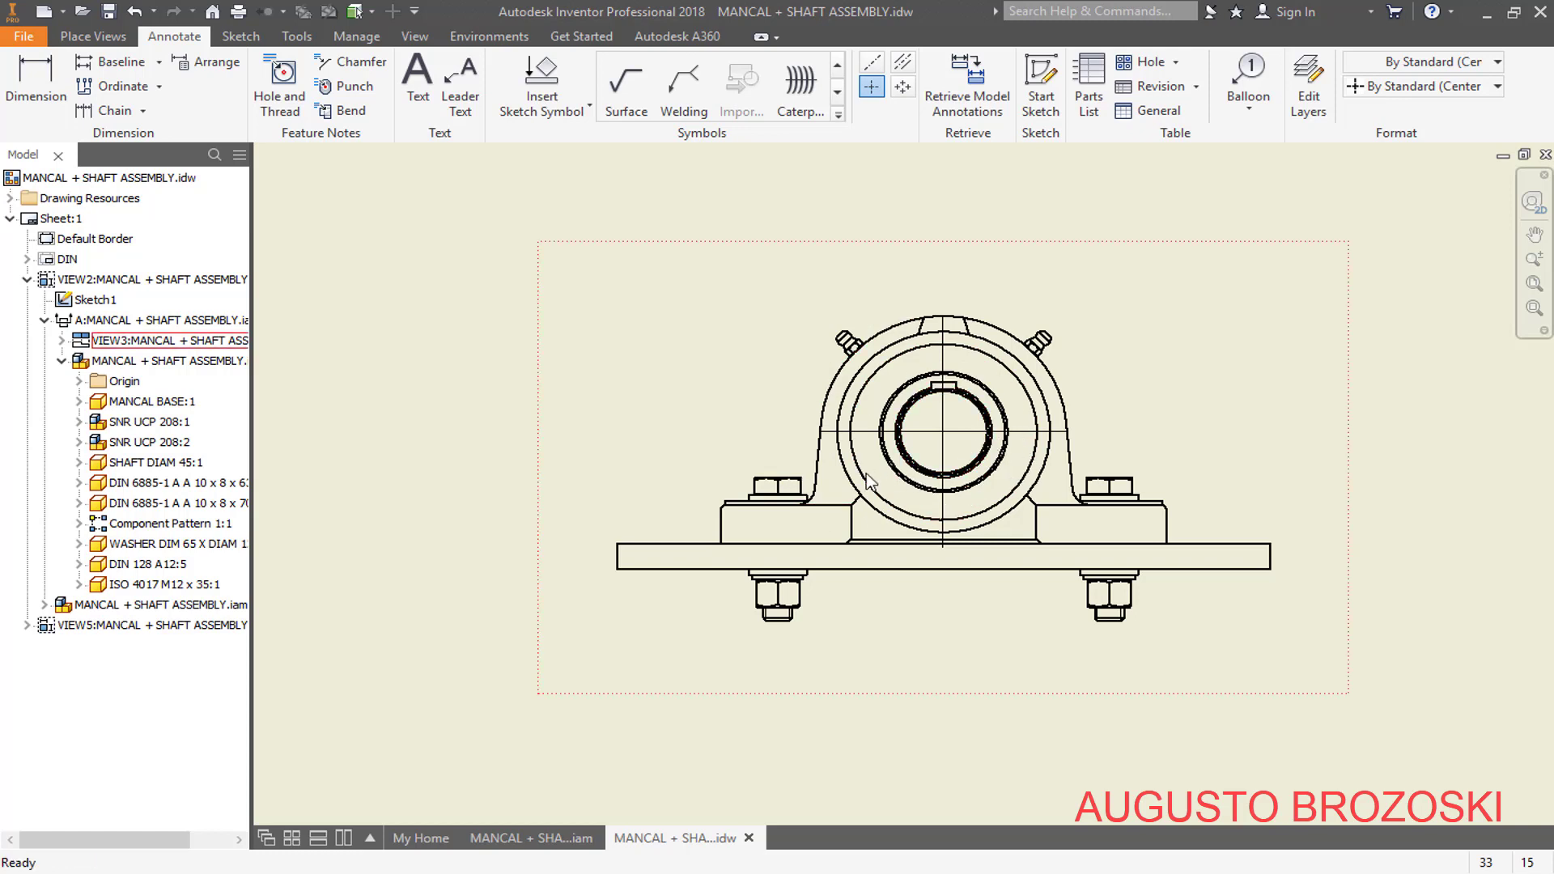
# - Extend the bearing centre mark's lines past the housing on both sides and the top, and below the base plate
pyautogui.click(860, 434)
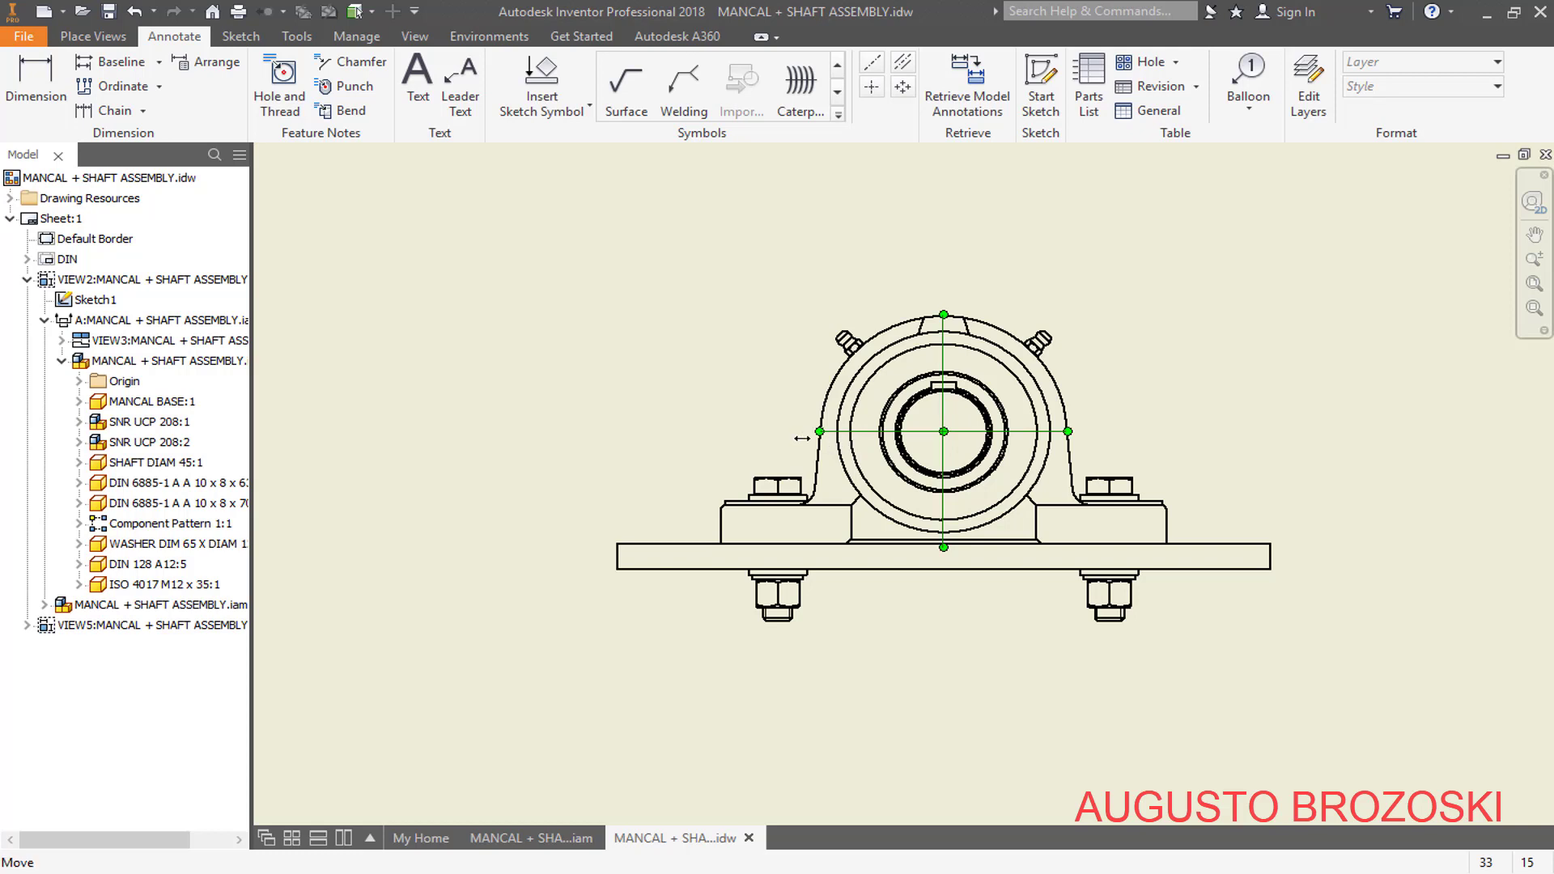
pyautogui.moveTo(802, 438); pyautogui.dragTo(776, 440)
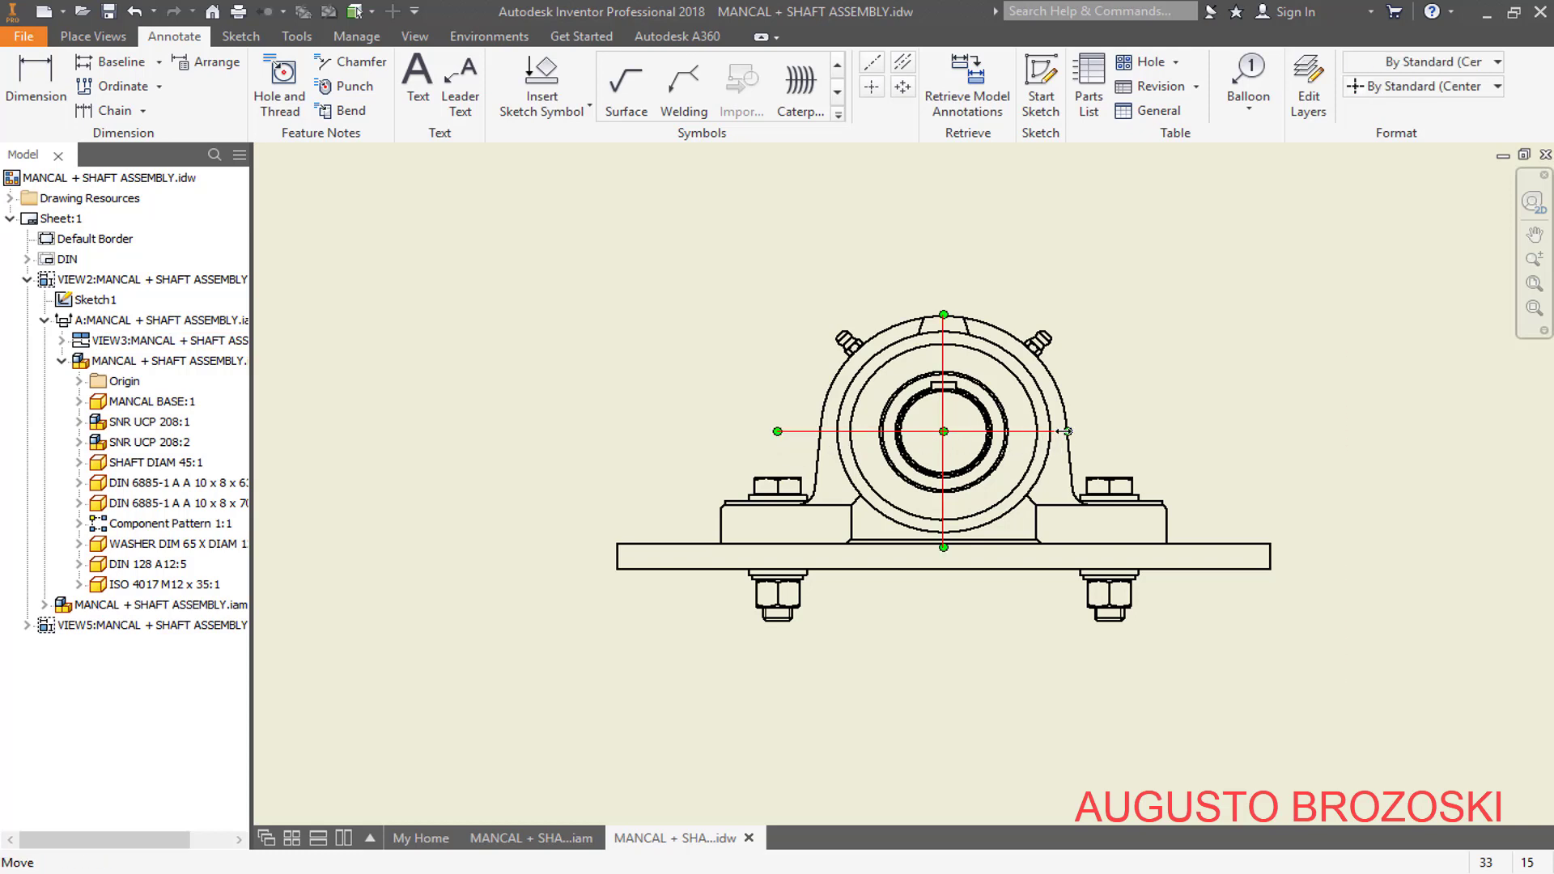
pyautogui.moveTo(1069, 431); pyautogui.dragTo(1118, 432)
pyautogui.moveTo(943, 315); pyautogui.dragTo(943, 280)
pyautogui.click(945, 311)
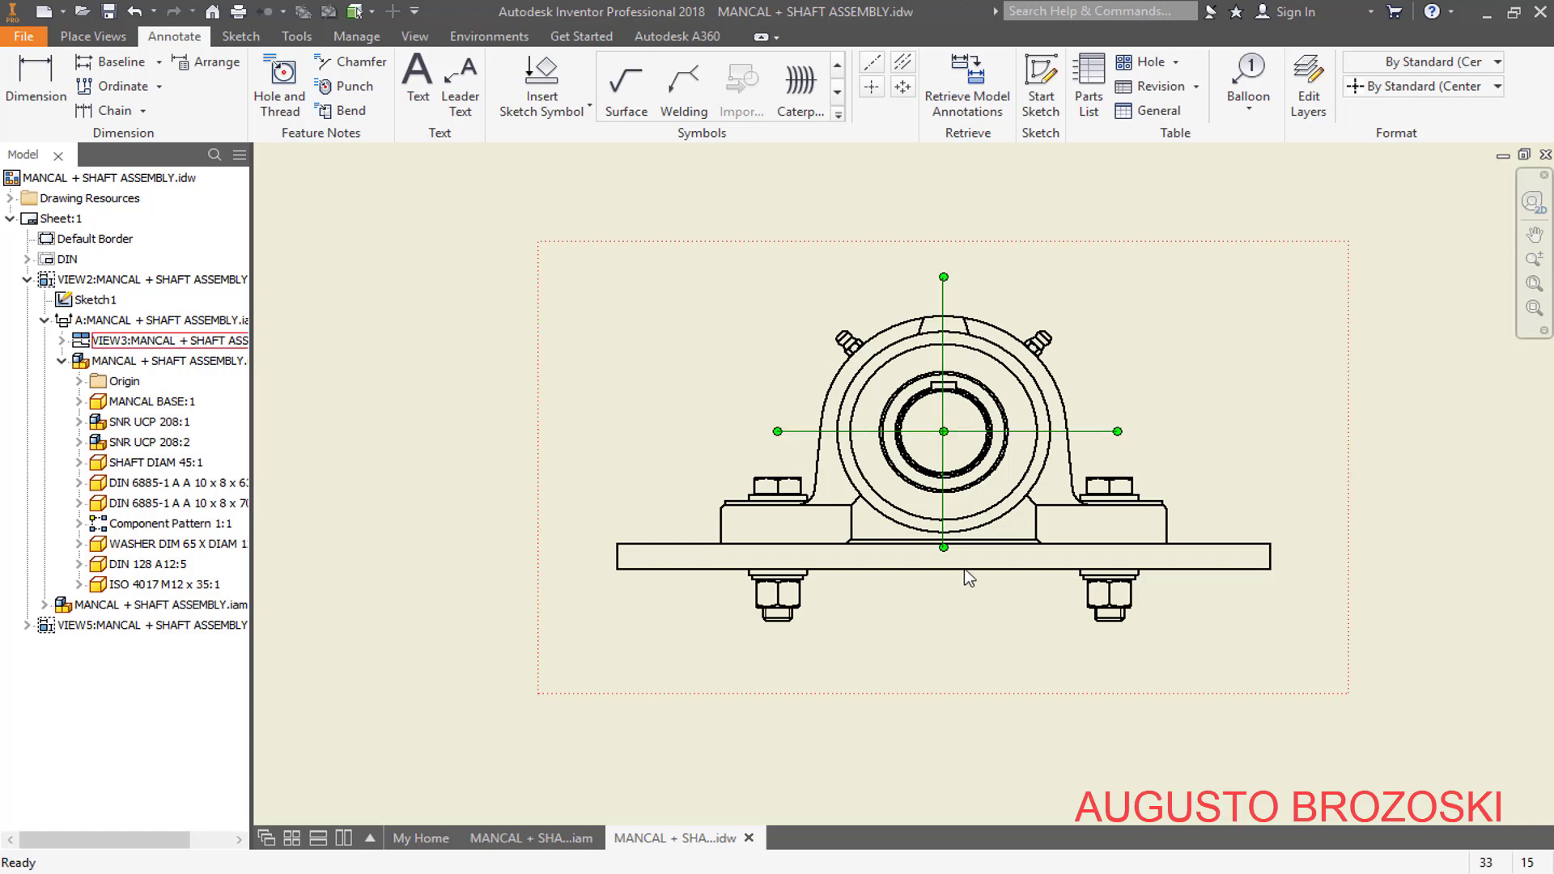
pyautogui.moveTo(943, 554); pyautogui.dragTo(938, 641)
pyautogui.click(494, 352)
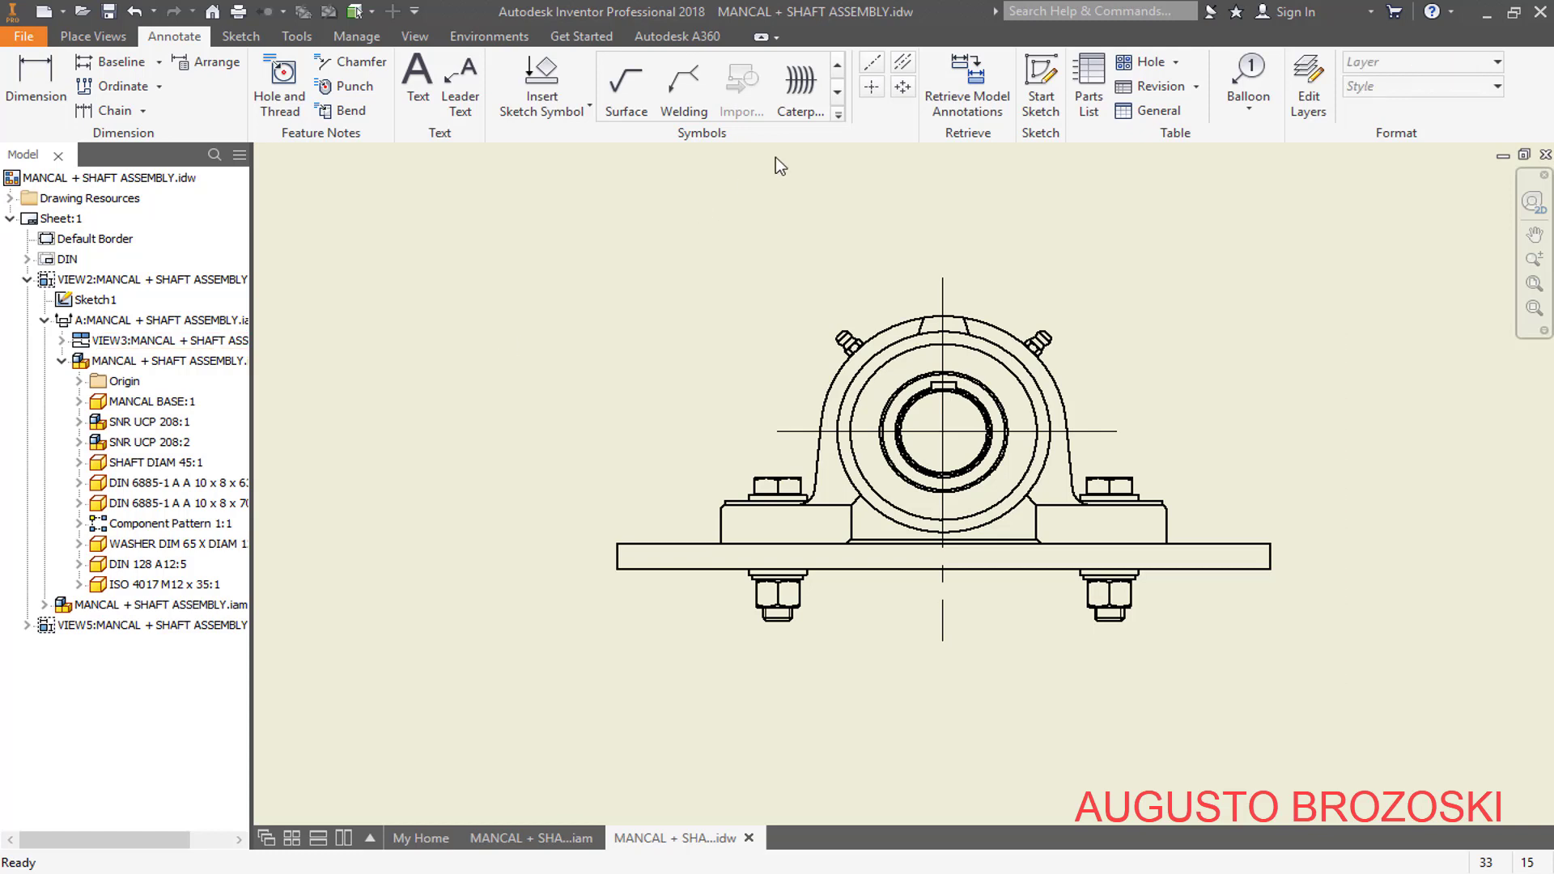
# - Add a bisector centreline through the left bolt in the end view, using its two outer thread edges
pyautogui.click(904, 65)
pyautogui.scroll(5, 764, 636)
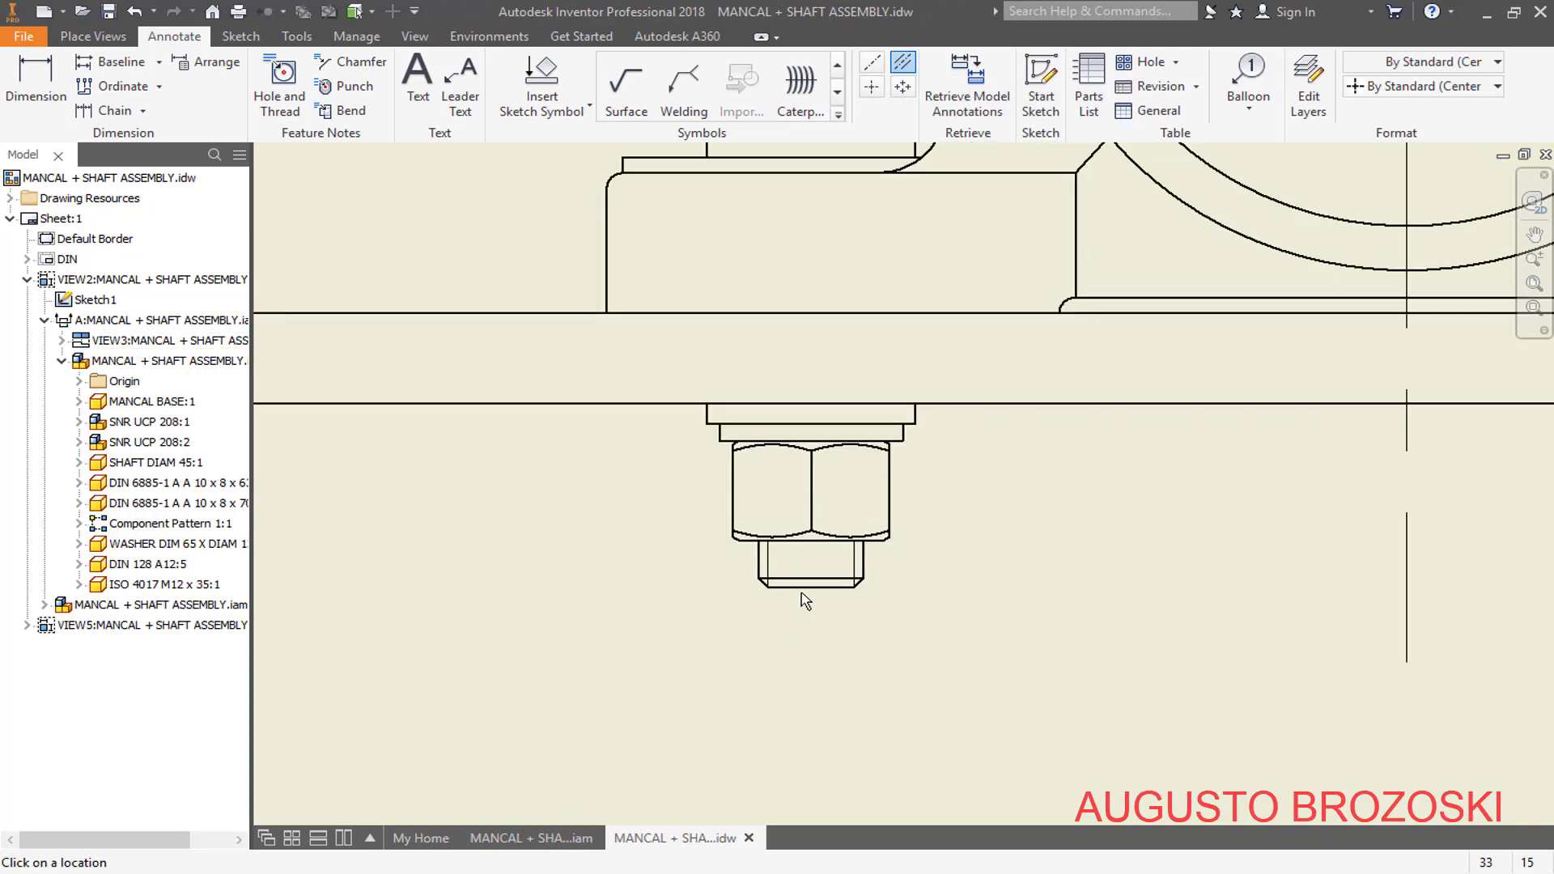
pyautogui.scroll(3, 812, 579)
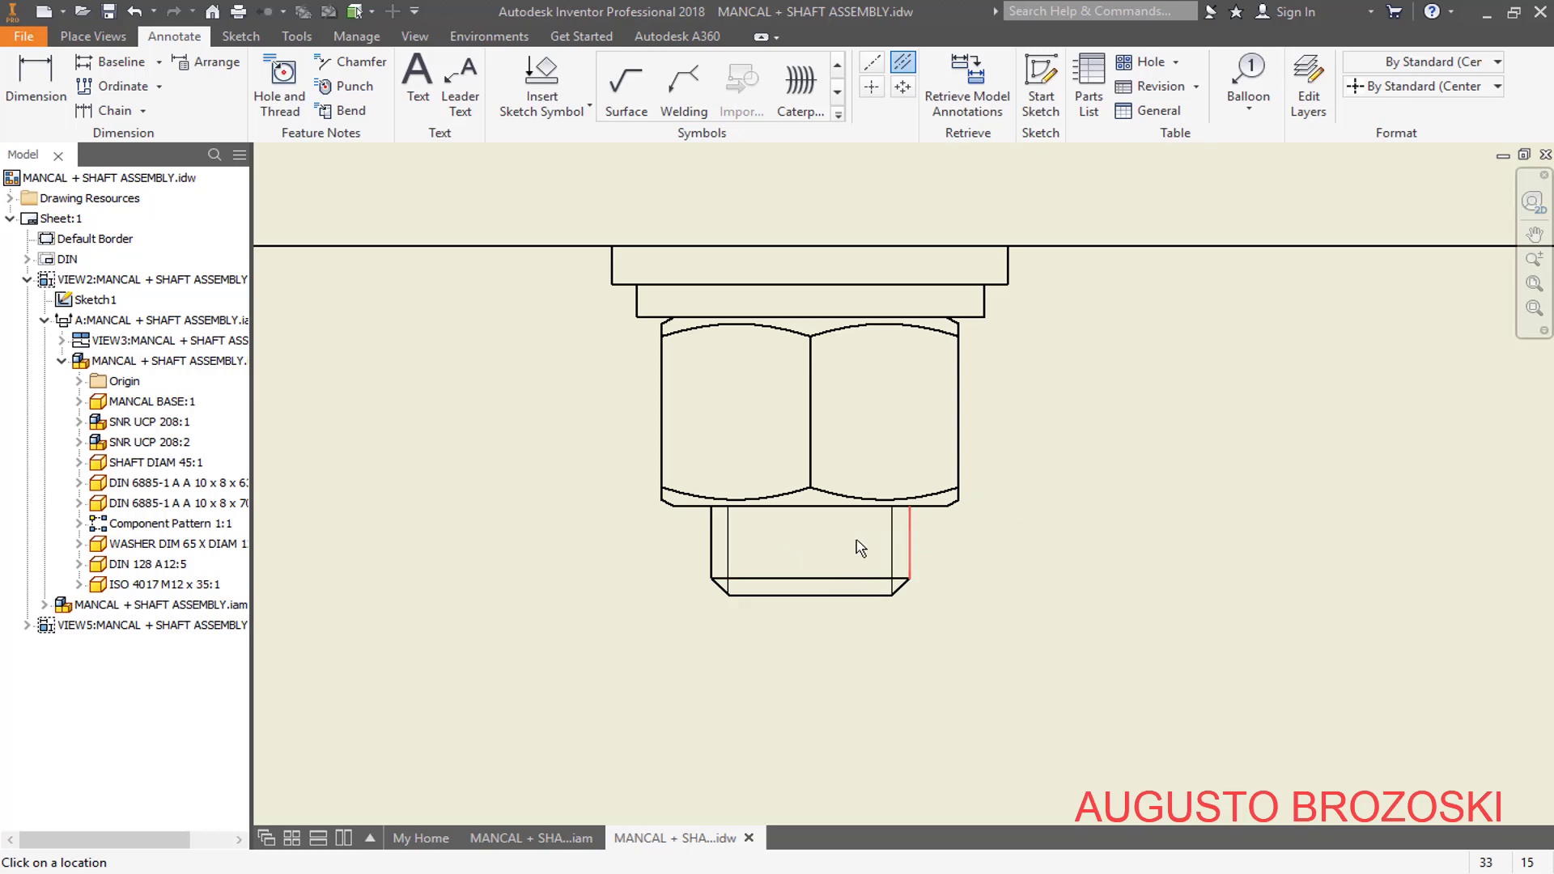
pyautogui.click(711, 535)
pyautogui.scroll(-8, 664, 607)
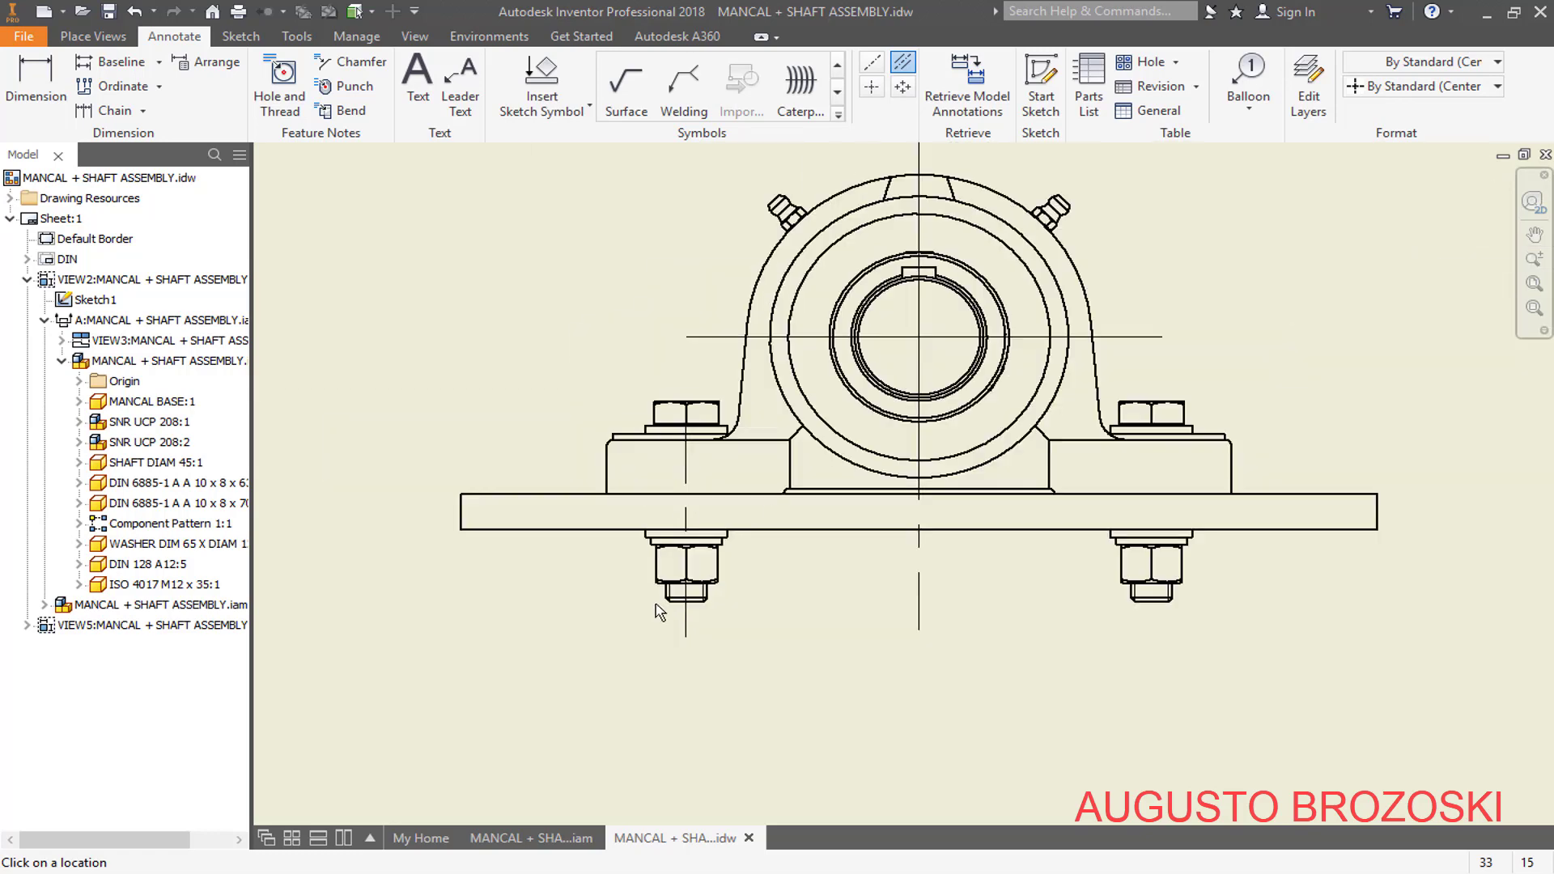
# - Add a bisector centreline through the right bolt in the end view, using its outer thread edges
pyautogui.scroll(8, 1234, 602)
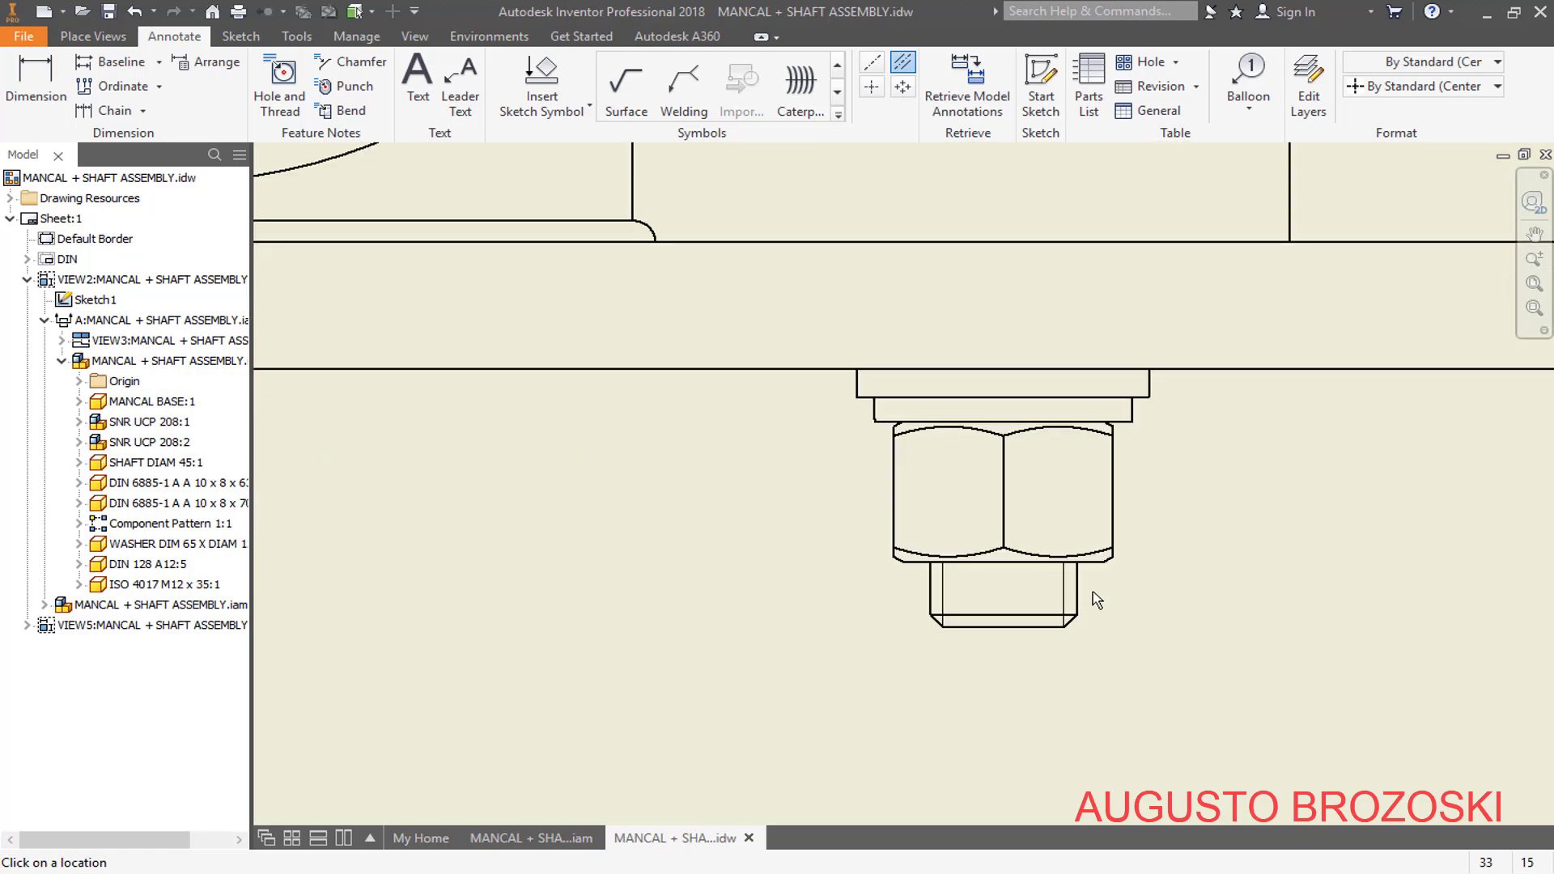
pyautogui.click(937, 590)
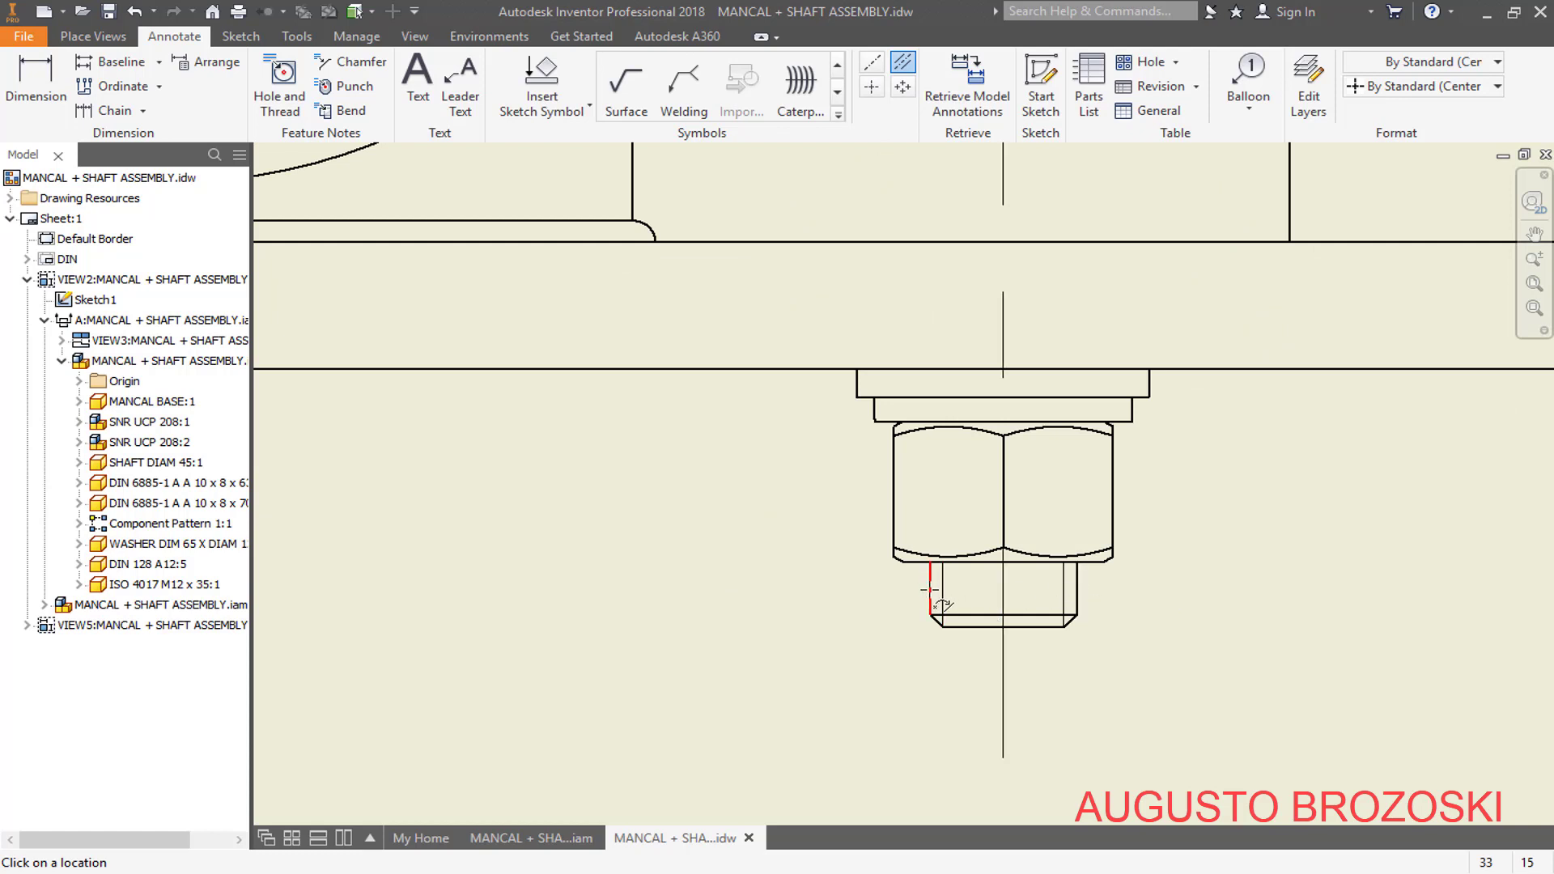
pyautogui.press('Escape')
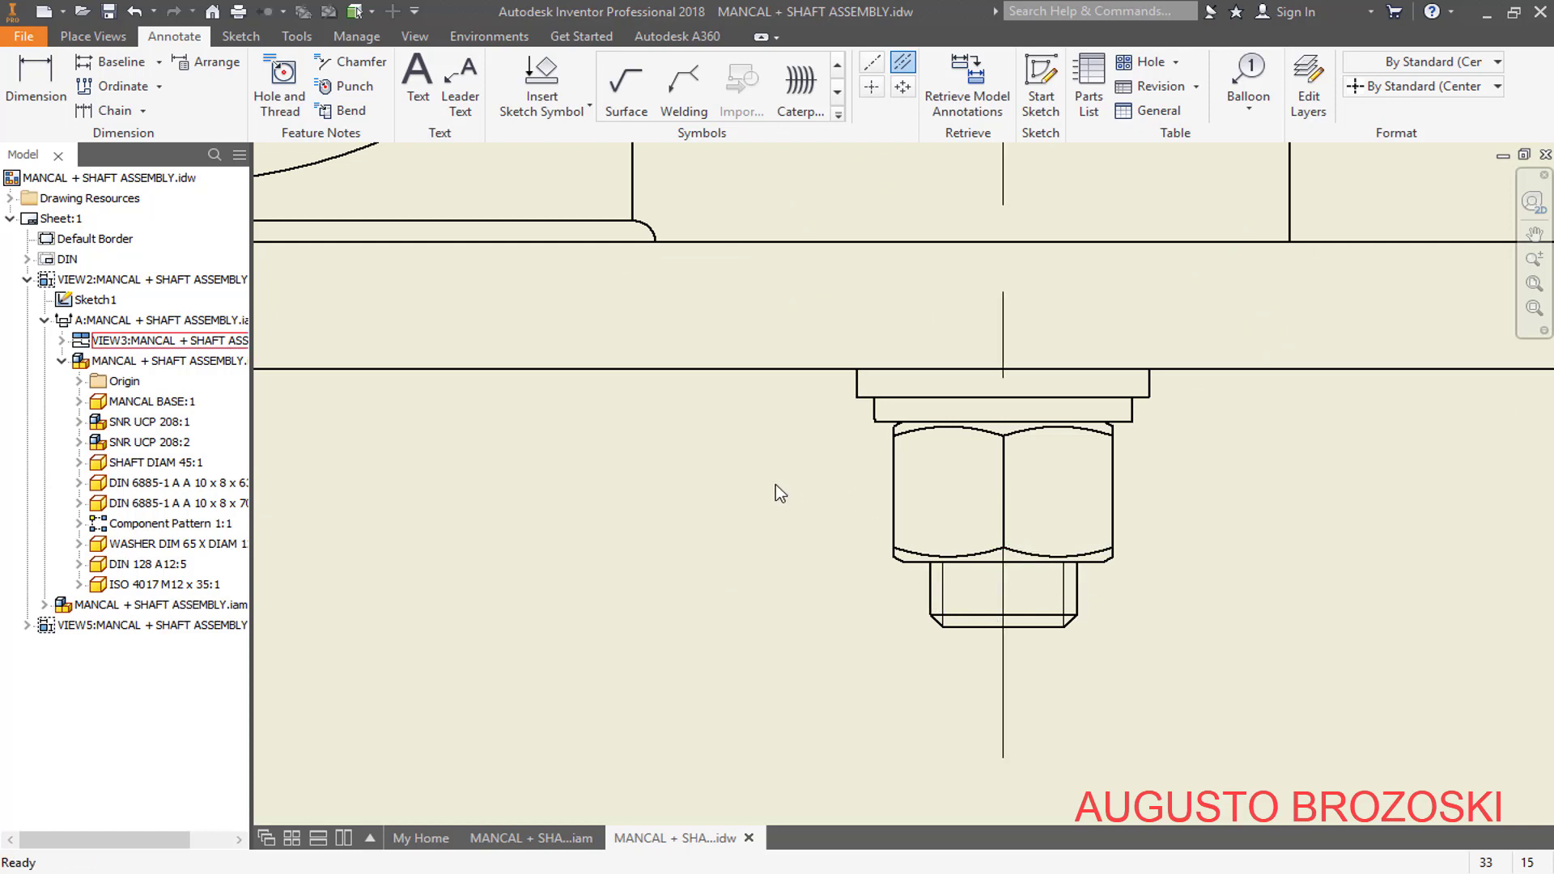
pyautogui.scroll(-3, 826, 486)
pyautogui.scroll(-5, 926, 274)
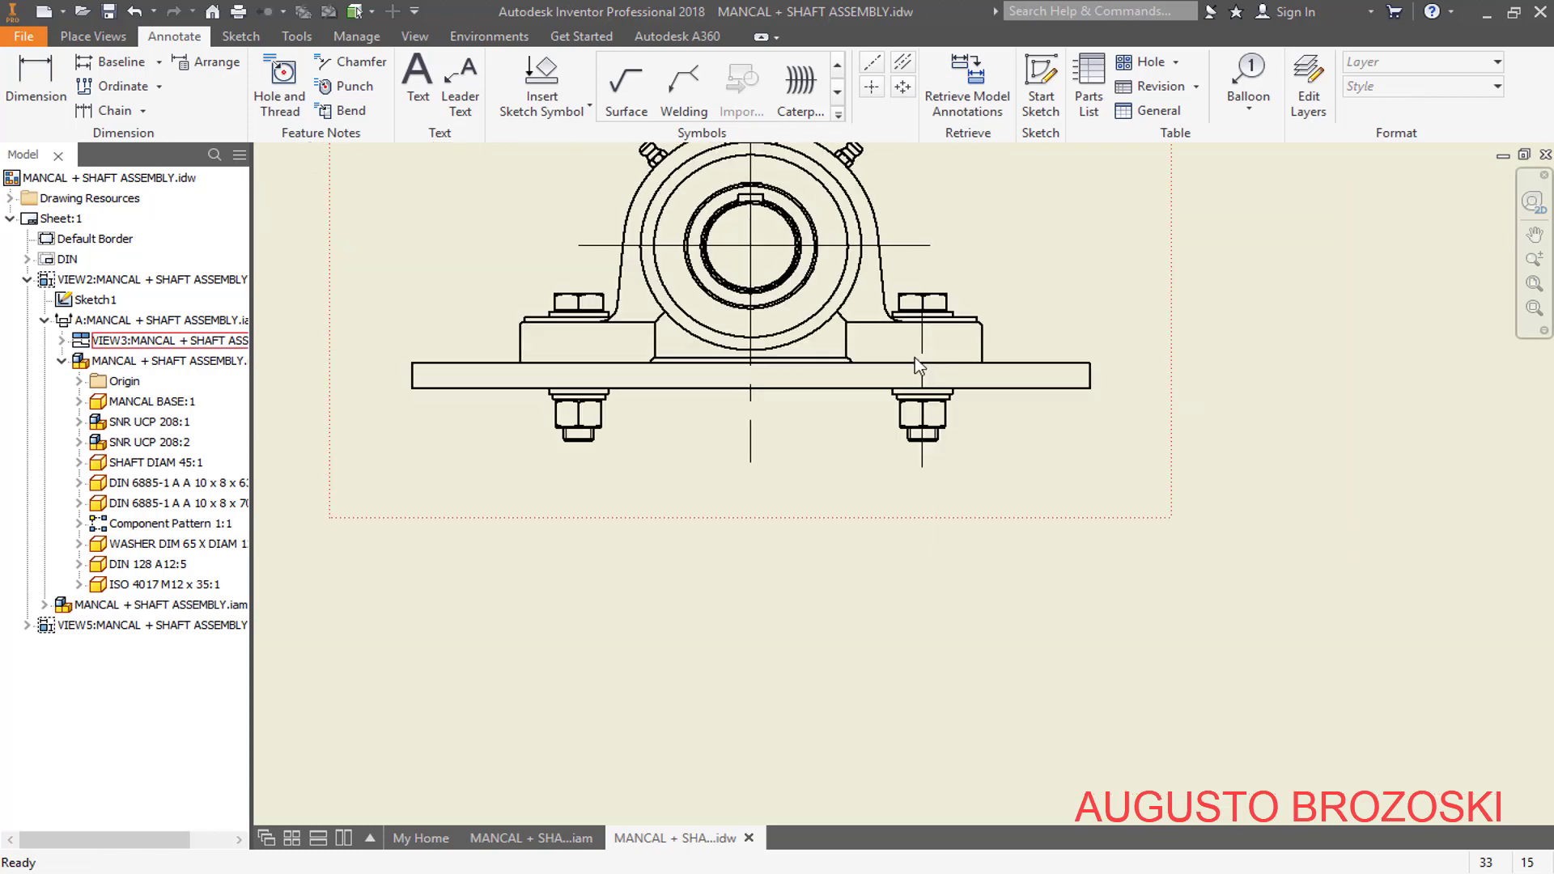
# - Extend the vertical centre lines of both mounting bolts upward beyond the bolt heads in the side view
pyautogui.scroll(3, 925, 268)
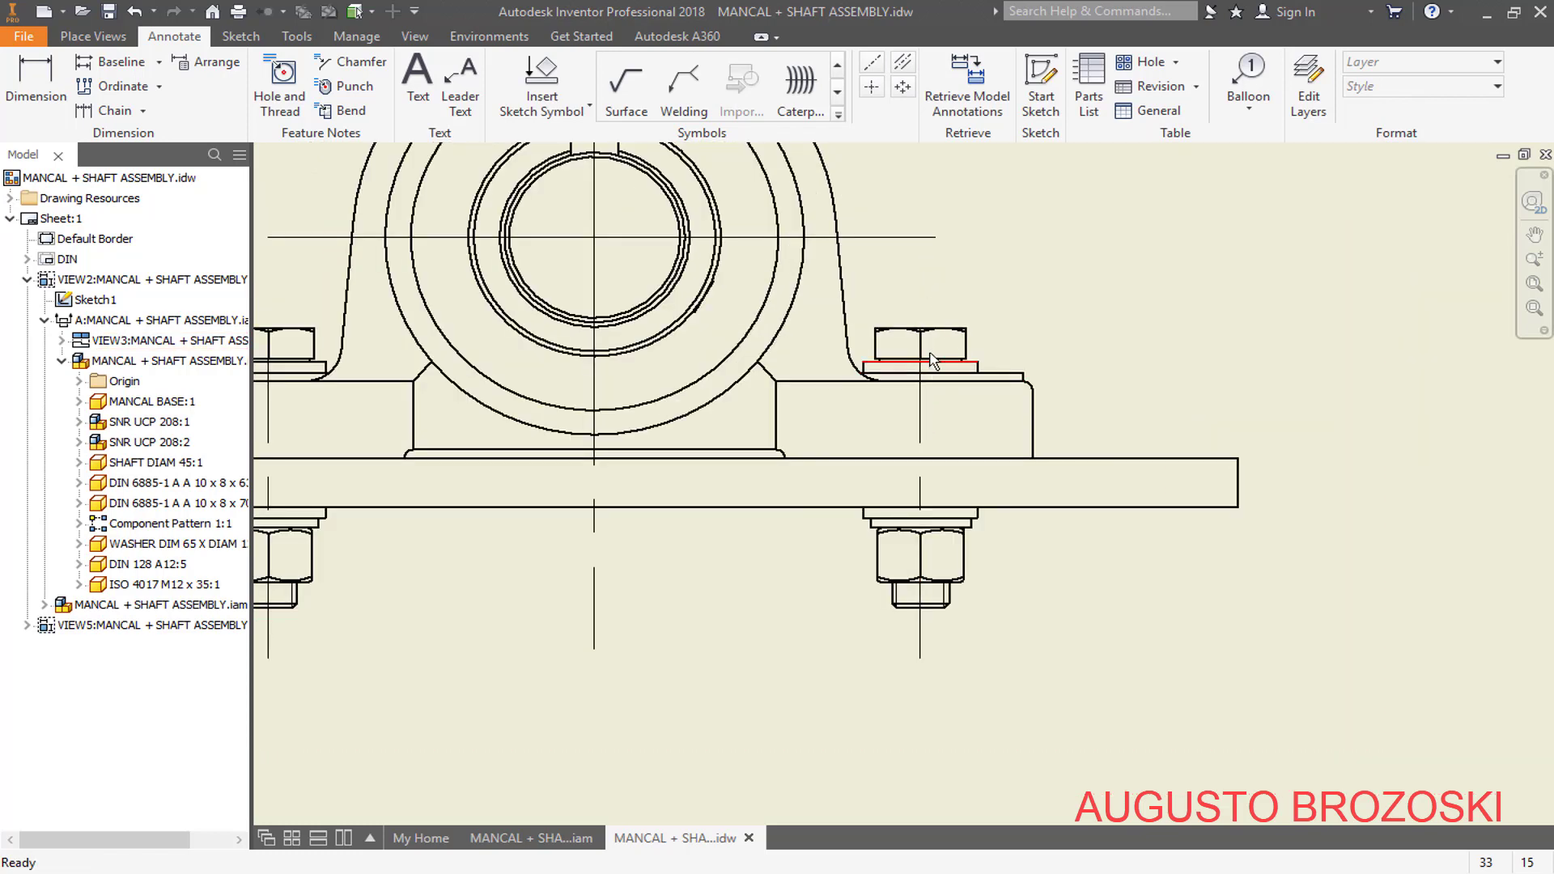
pyautogui.moveTo(922, 327); pyautogui.dragTo(921, 294)
pyautogui.scroll(-2, 1067, 323)
pyautogui.scroll(5, 615, 332)
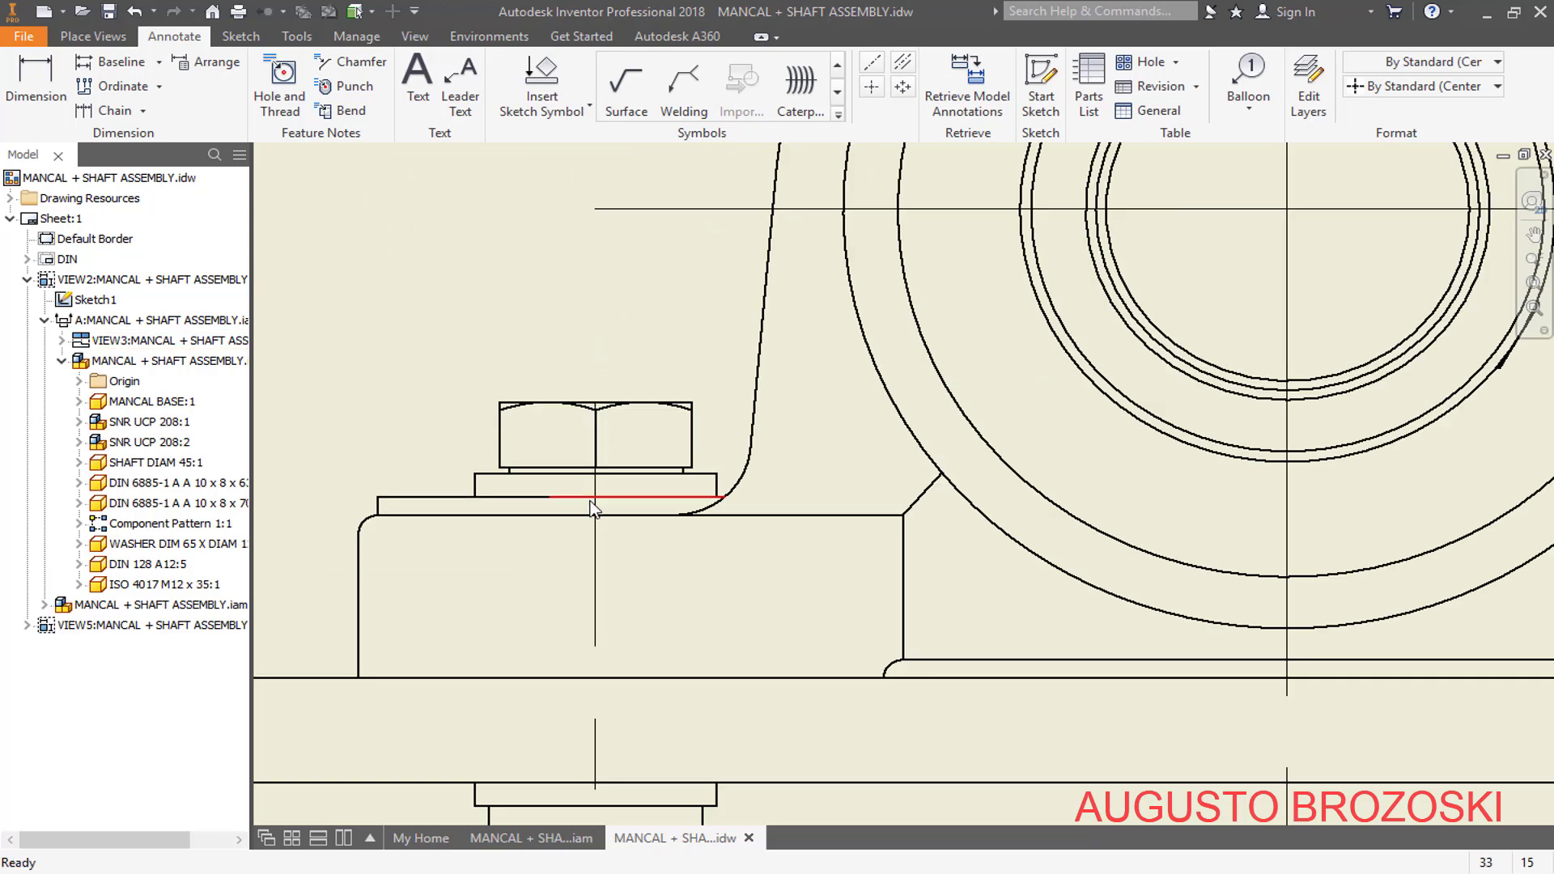
pyautogui.click(595, 409)
pyautogui.moveTo(595, 405); pyautogui.dragTo(603, 331)
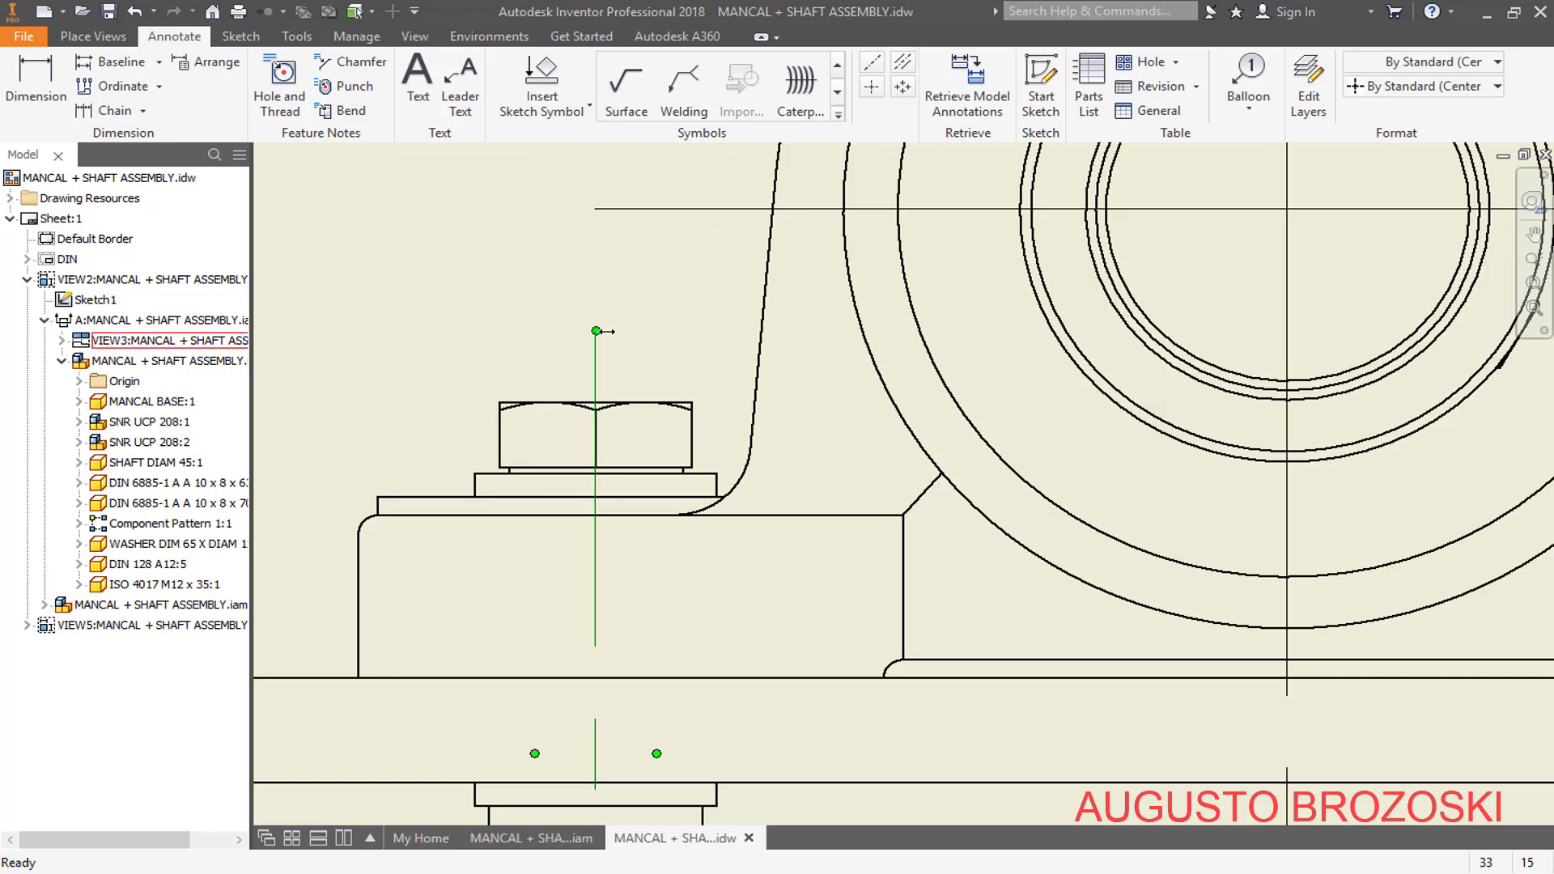
pyautogui.click(1511, 268)
pyautogui.click(1534, 235)
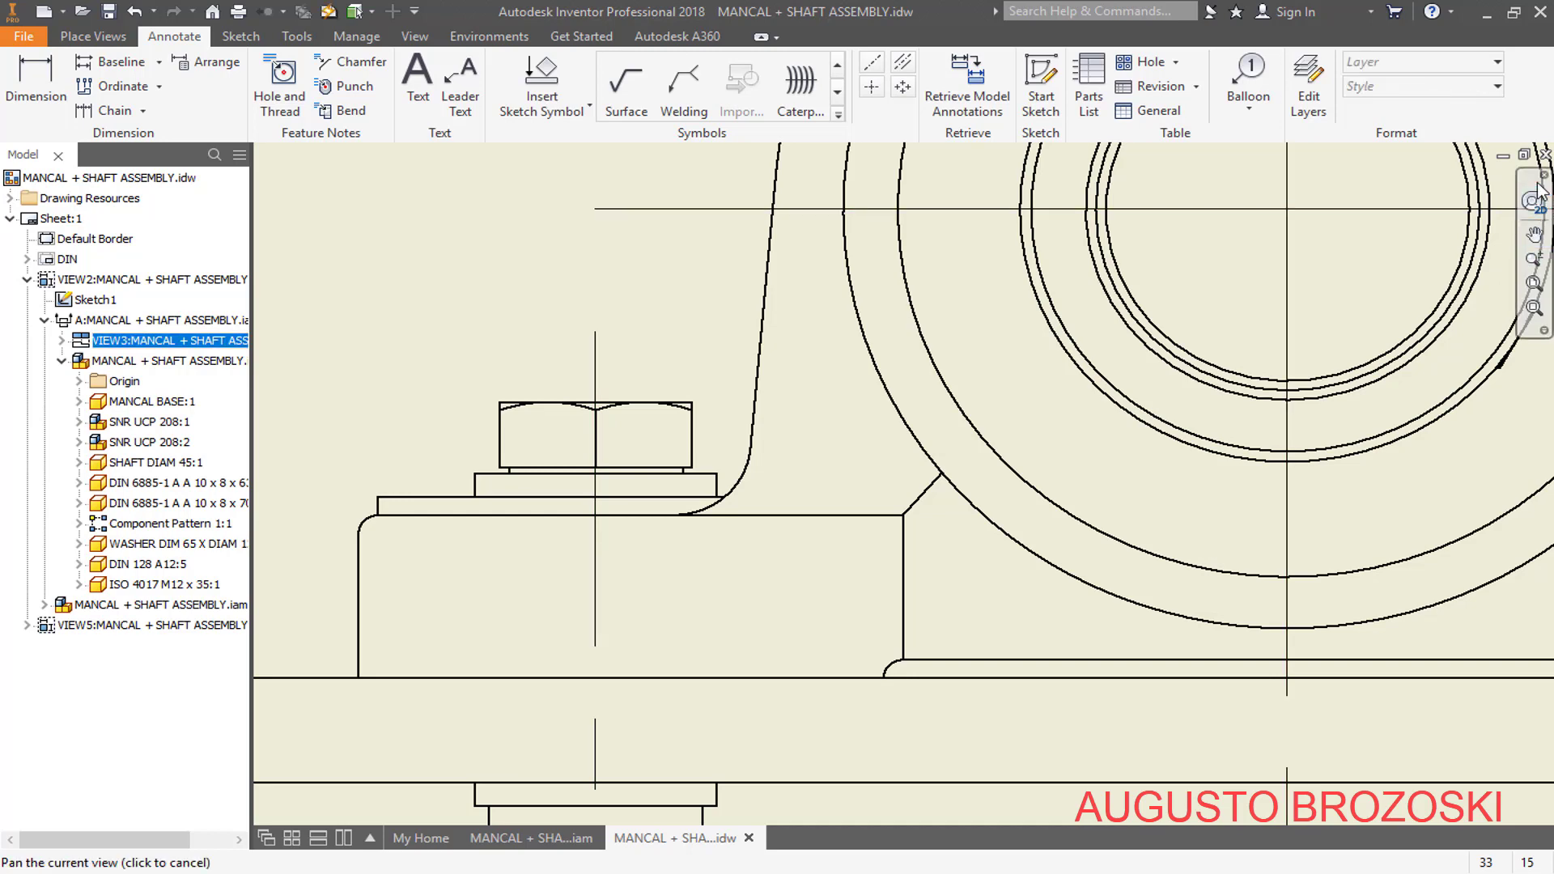
pyautogui.click(1534, 285)
pyautogui.click(1534, 285)
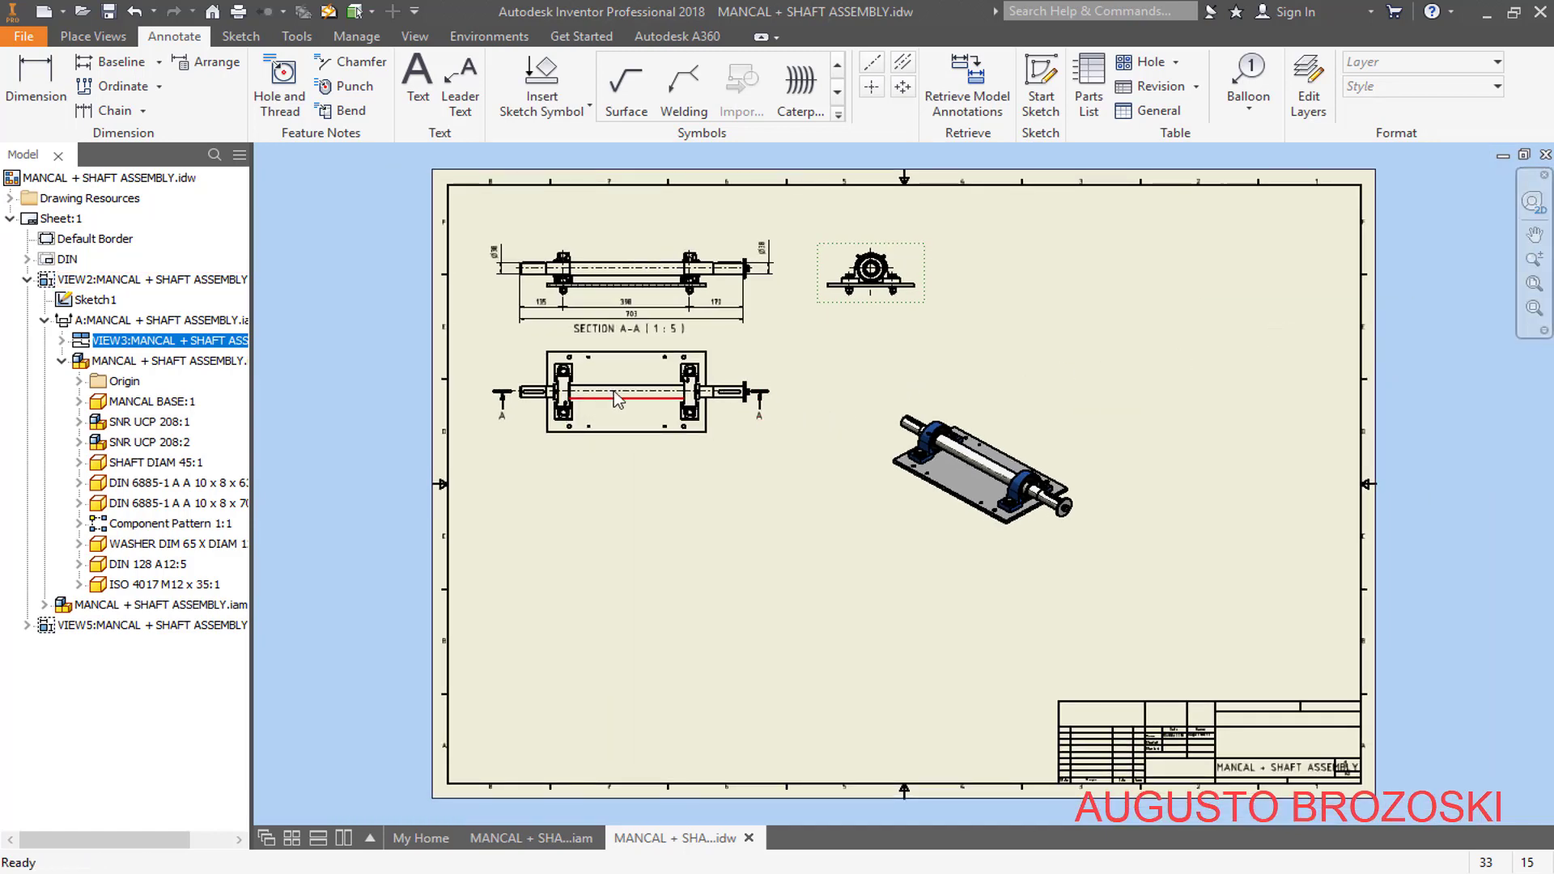
# - Dimension the base plate's full width below the side view
pyautogui.scroll(5, 879, 259)
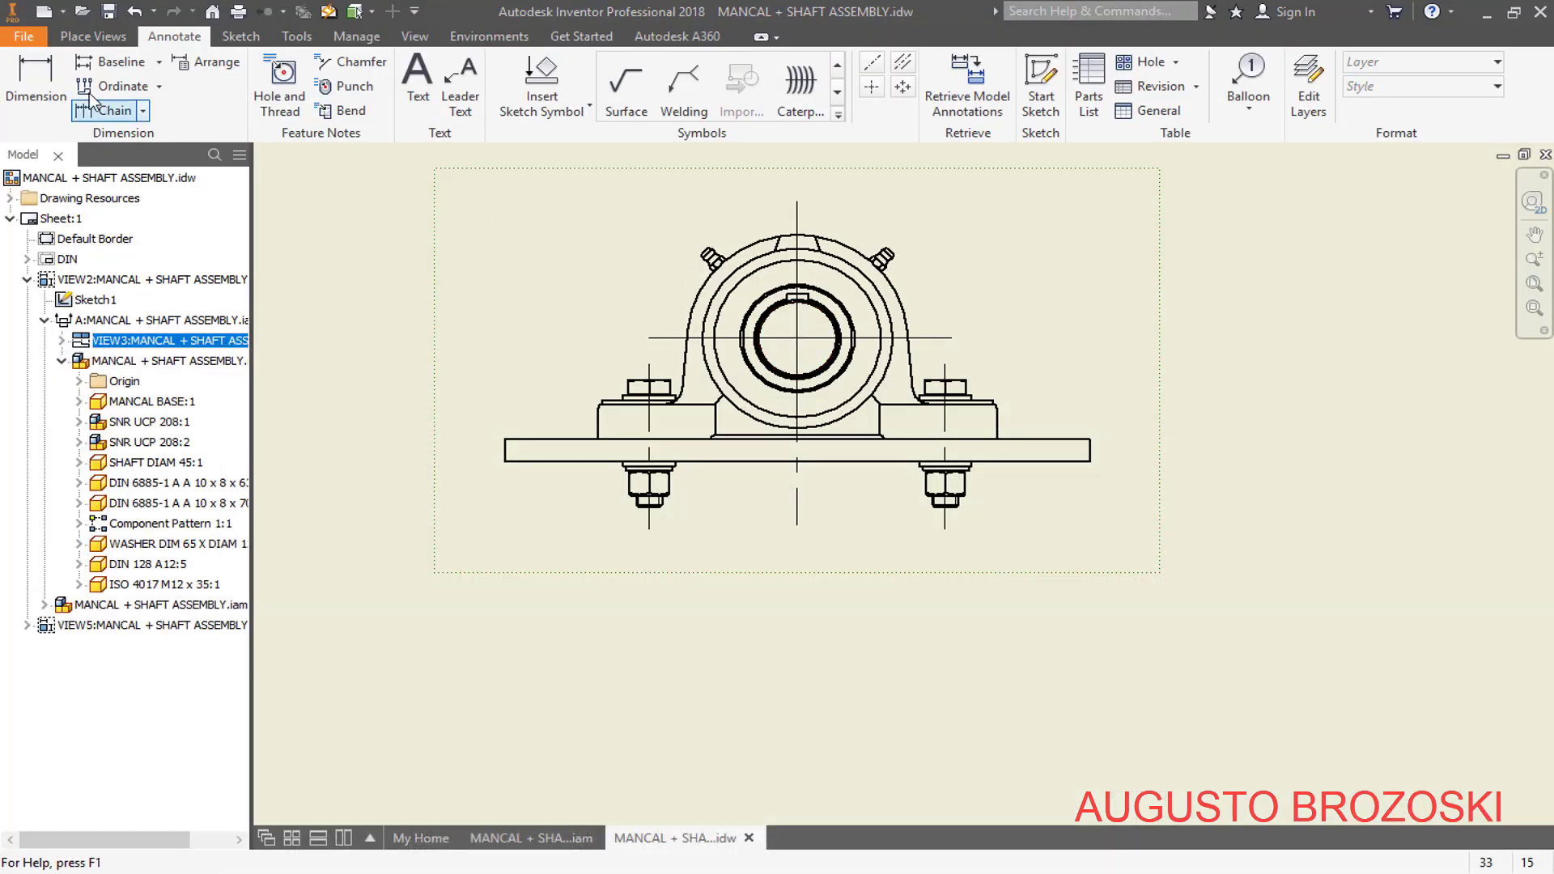
pyautogui.click(35, 85)
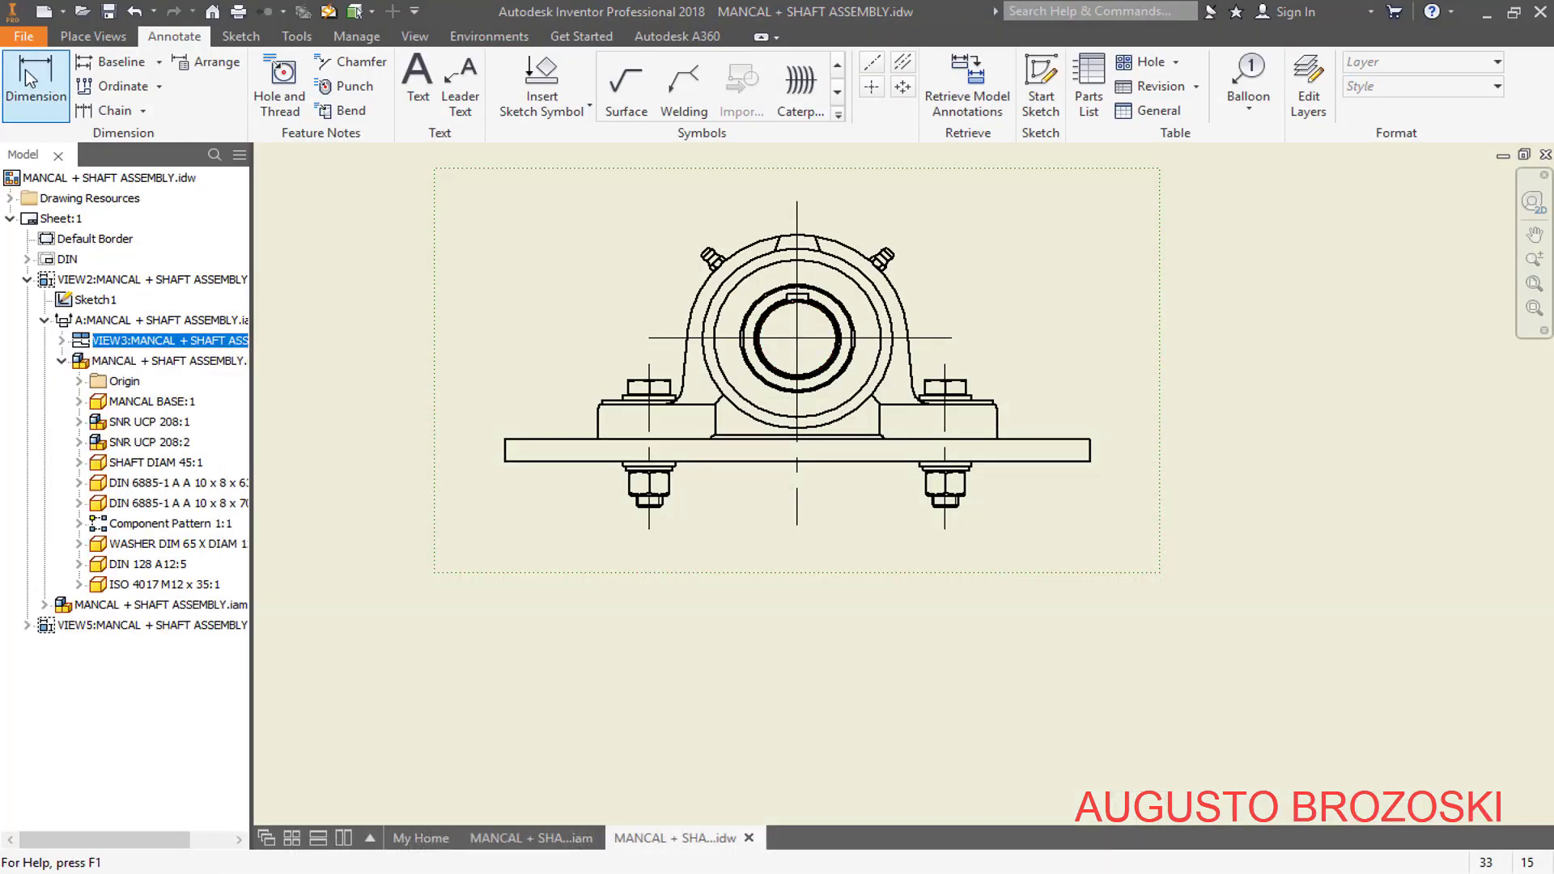
pyautogui.click(541, 461)
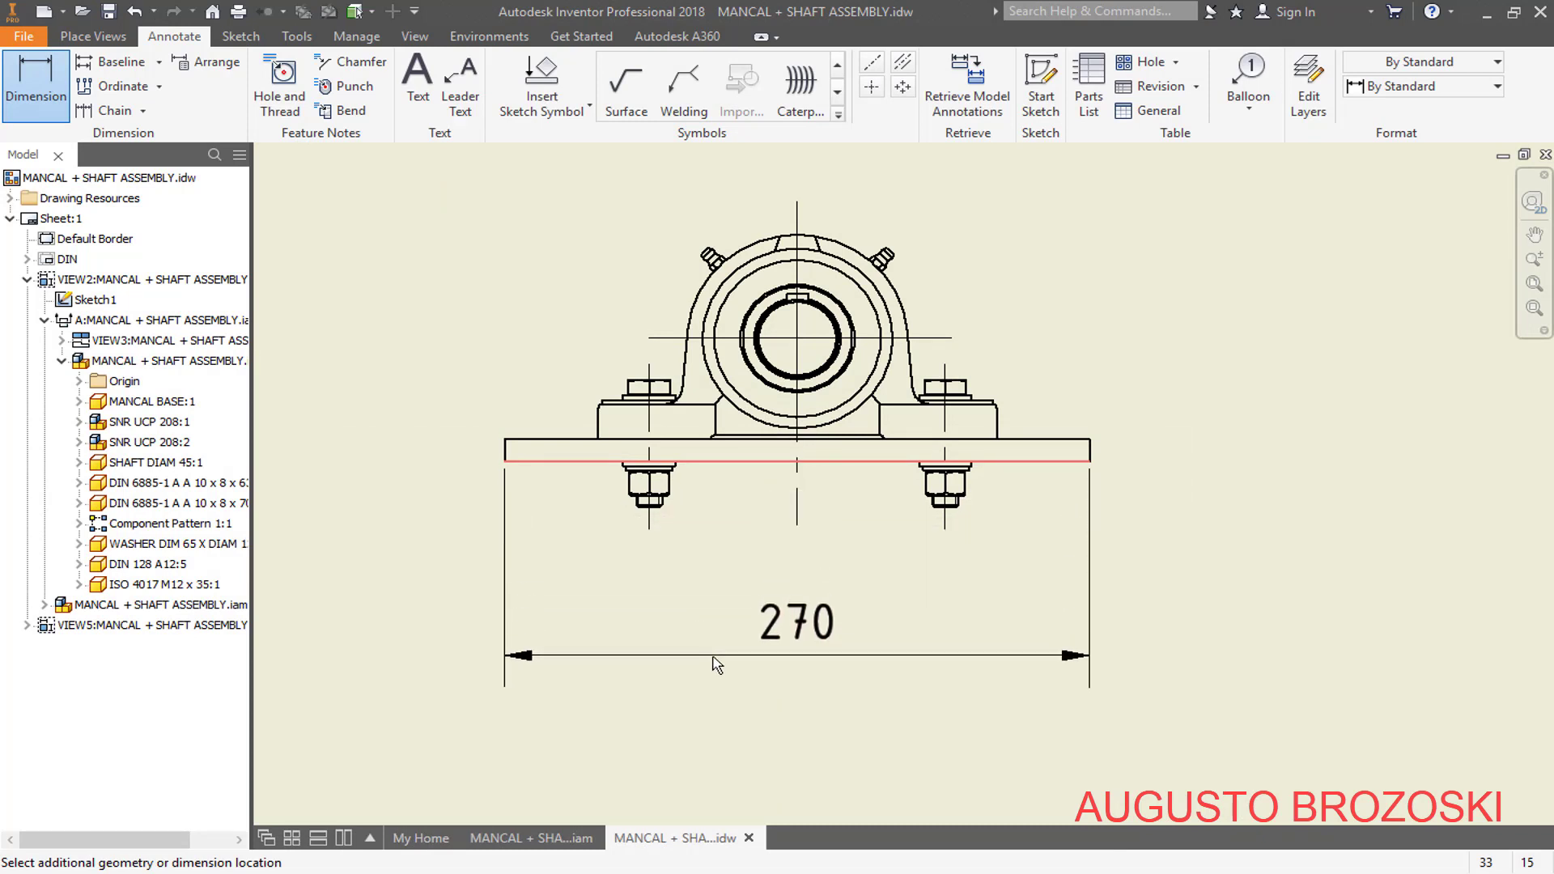
pyautogui.click(714, 658)
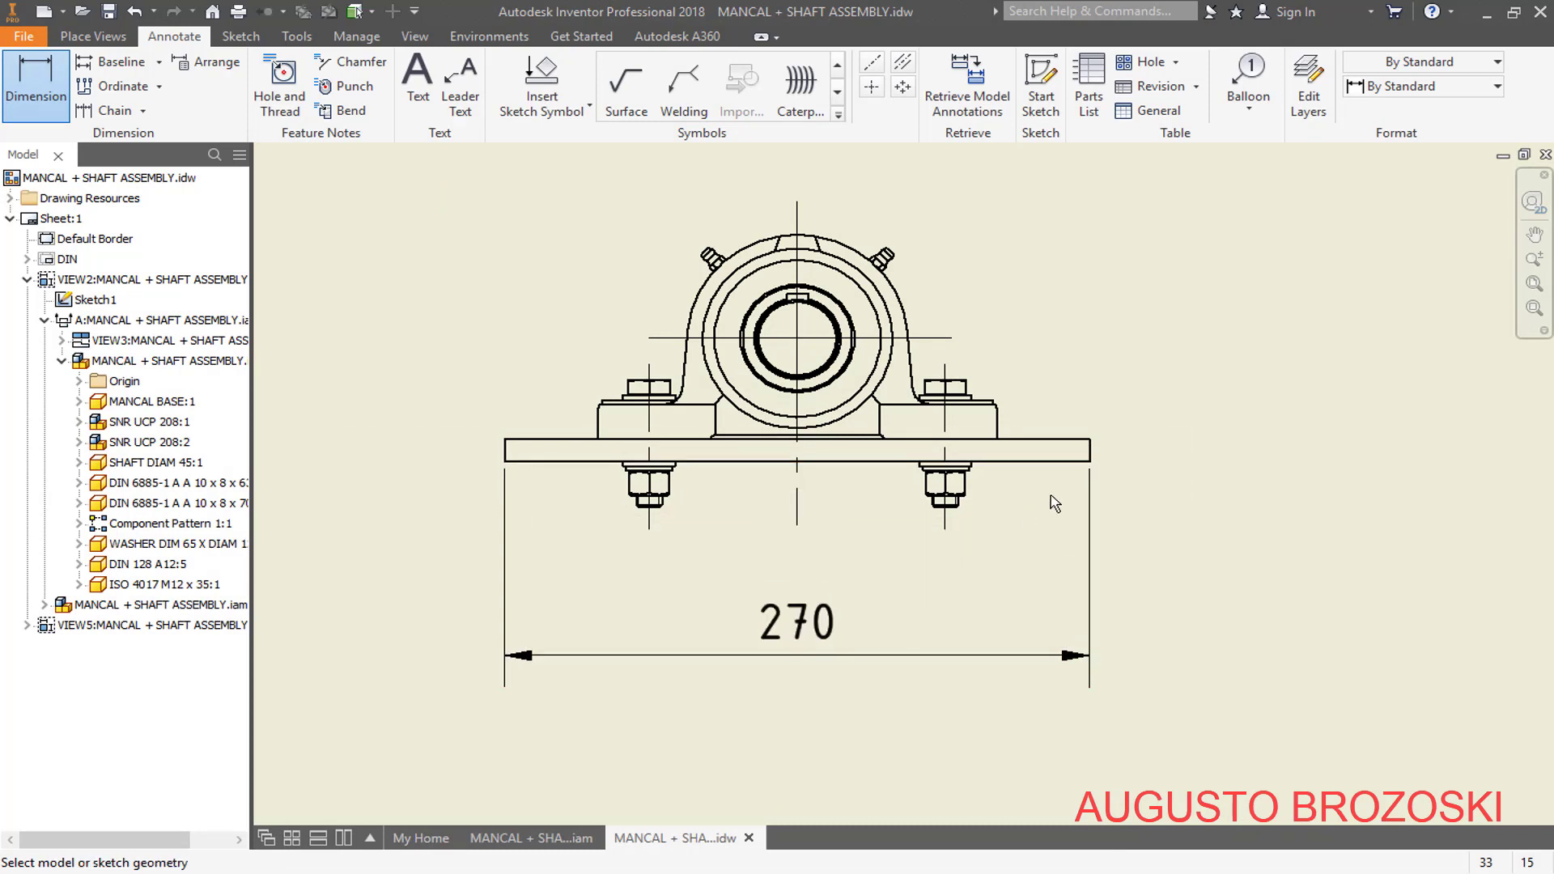
# - Dimension the height from the base plate's underside to the shaft's horizontal centre line in the side view
pyautogui.click(1067, 462)
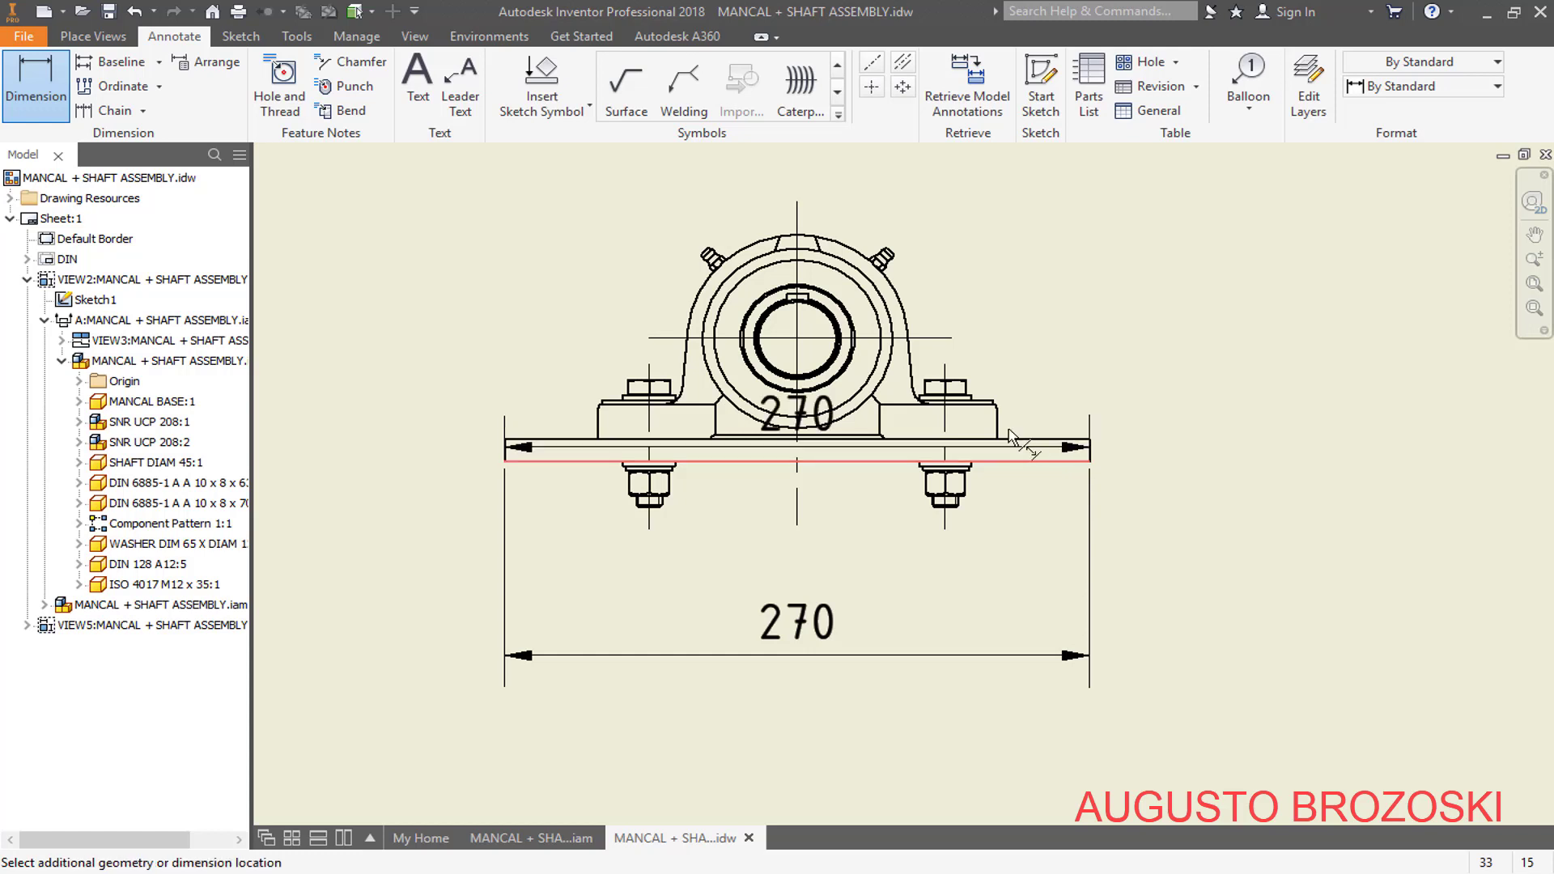
pyautogui.click(954, 340)
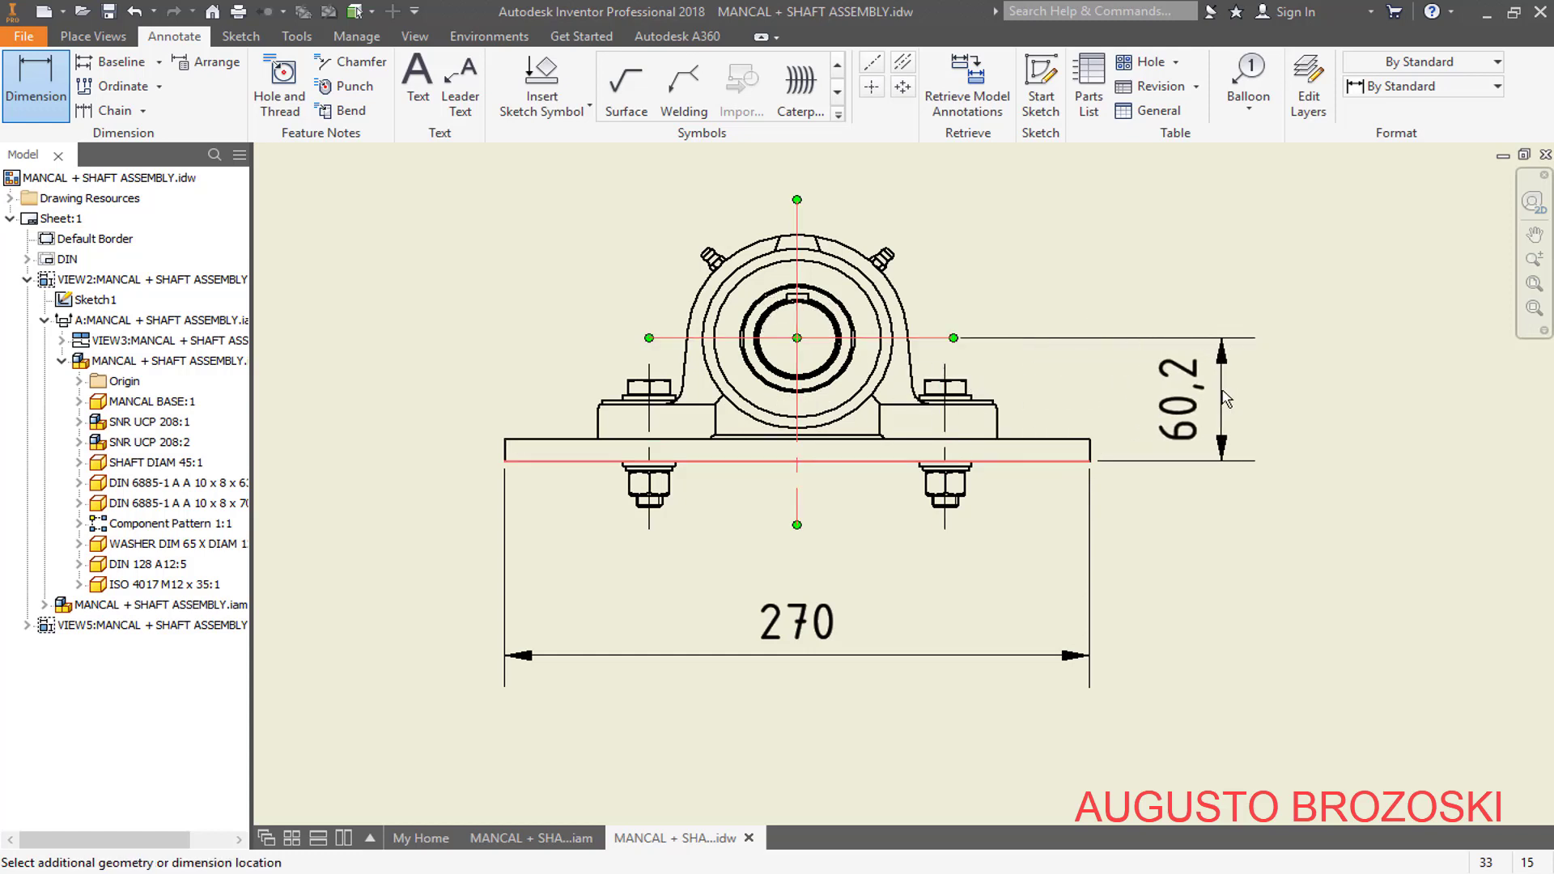
pyautogui.click(1223, 390)
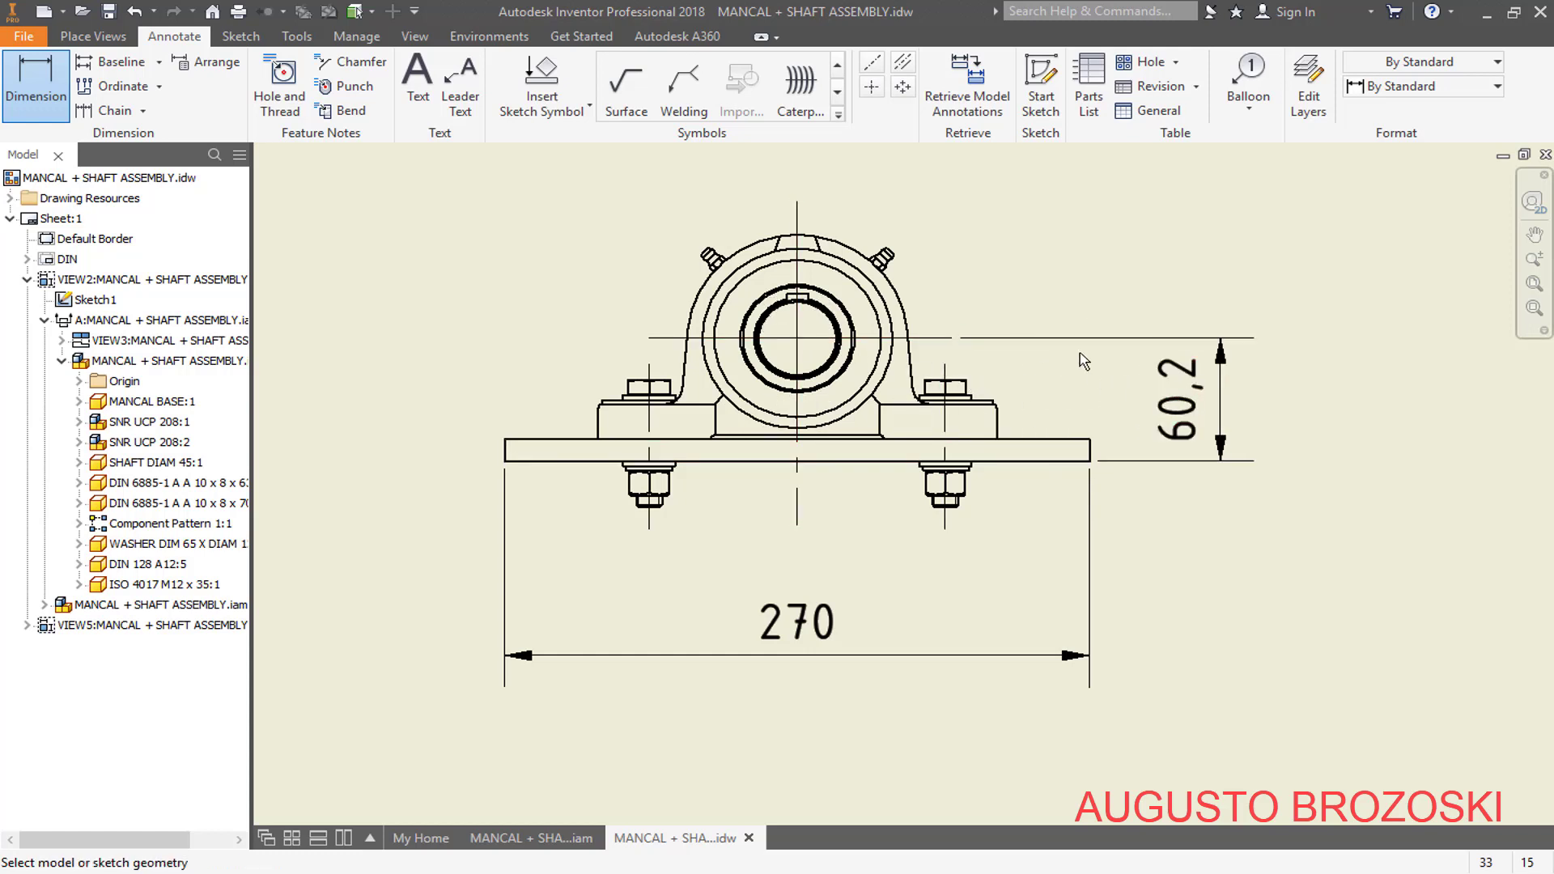
# - Dimension the overall height from the base plate's underside to the top of the bearing housing, outside the centre-height dimension
pyautogui.click(1063, 468)
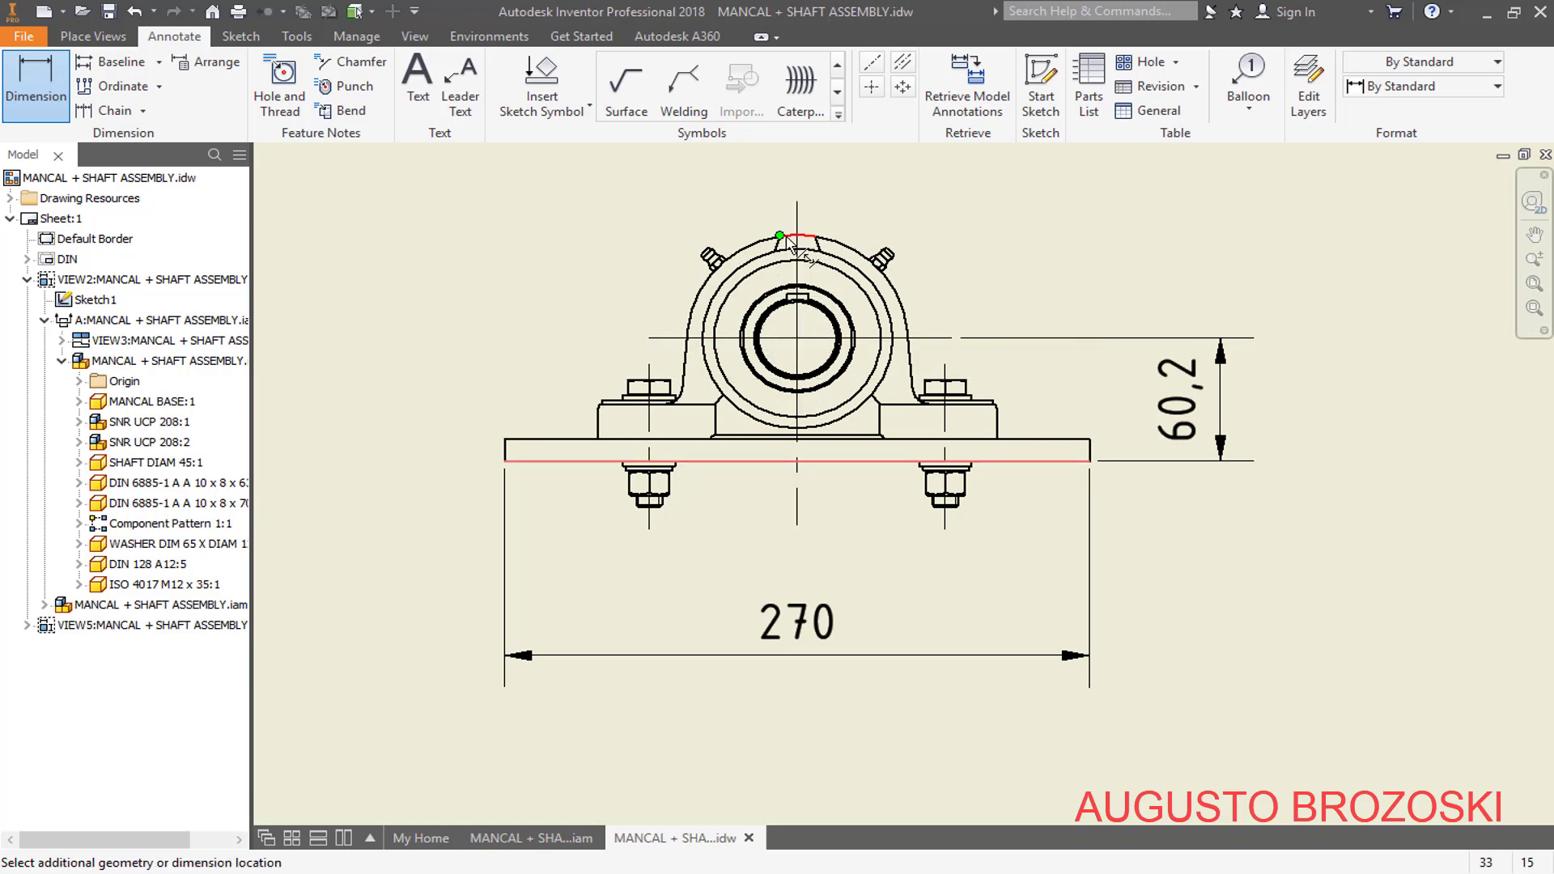
pyautogui.scroll(5, 796, 237)
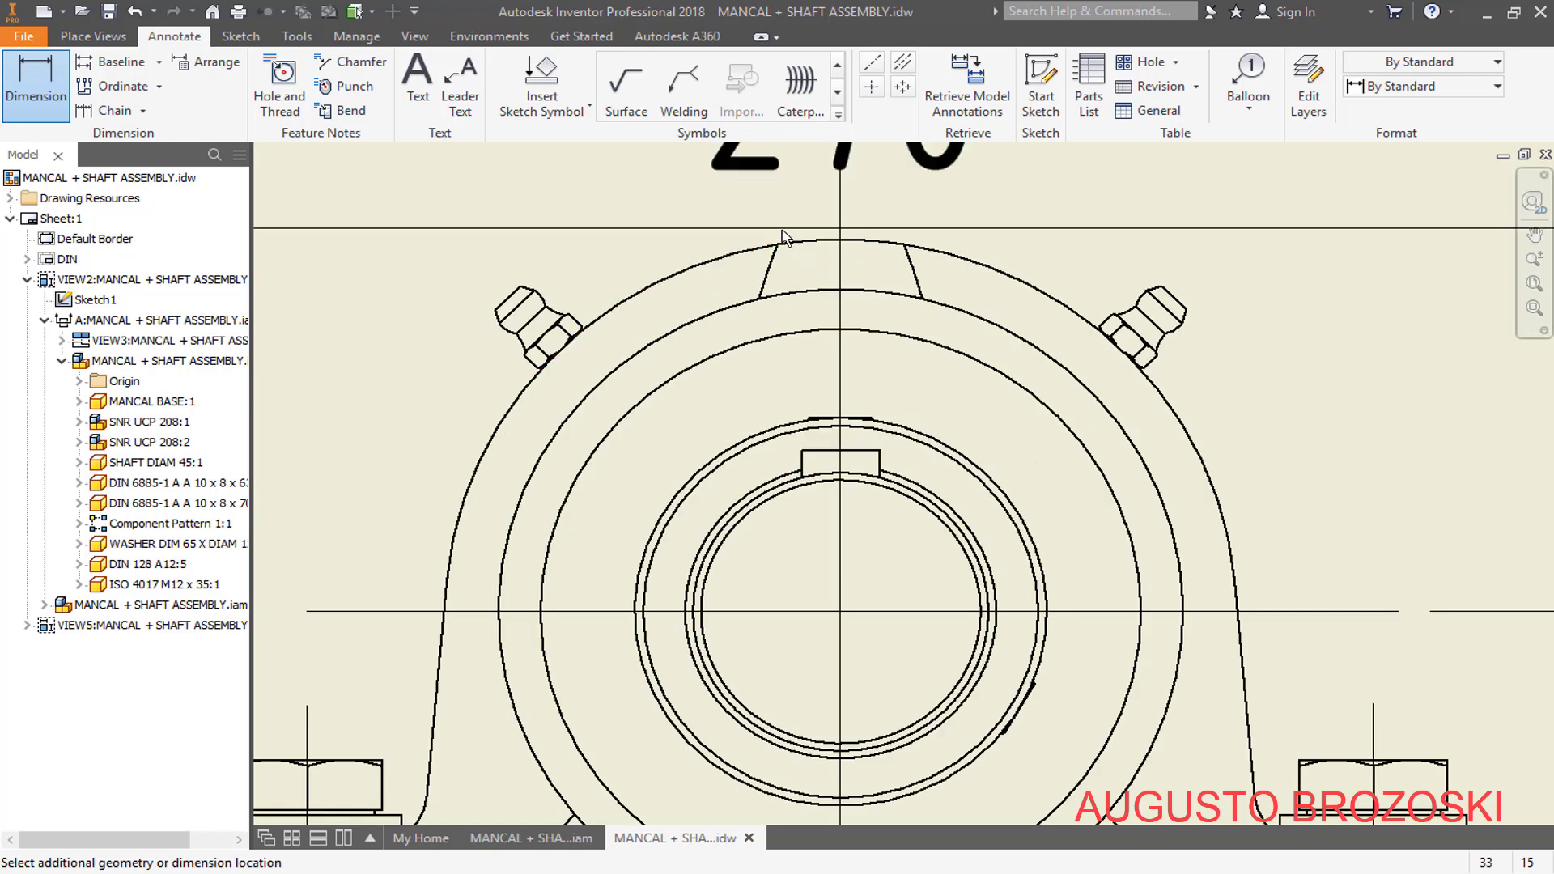
pyautogui.scroll(-6, 843, 242)
pyautogui.click(843, 241)
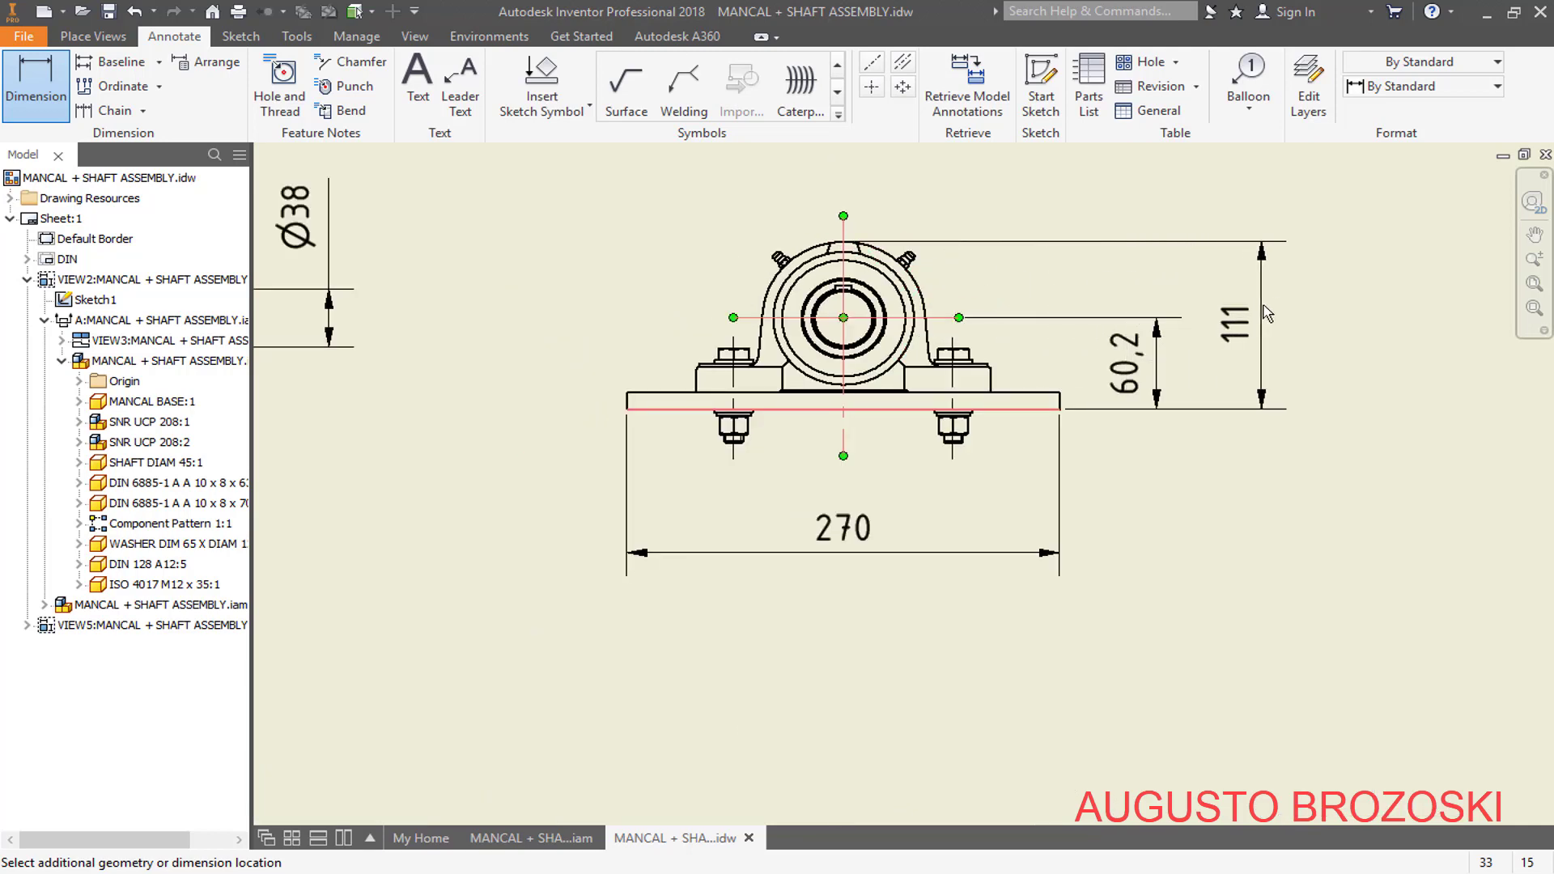
pyautogui.click(1267, 314)
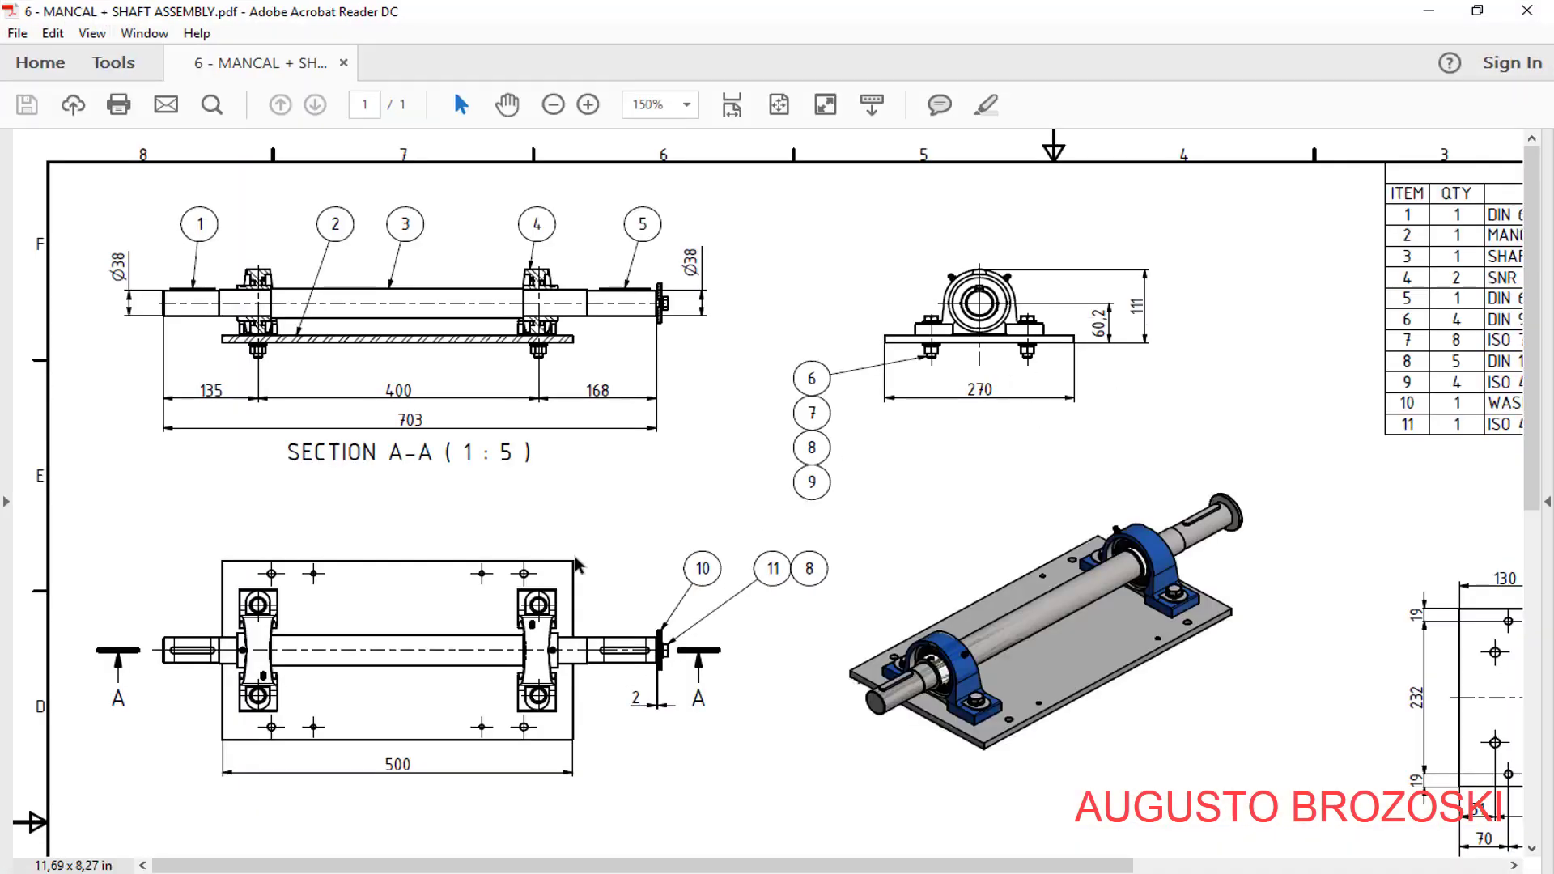
# - Check the top view in the reference PDF and dimension the base plate's length below the drawing's top view
pyautogui.scroll(-3, 423, 622)
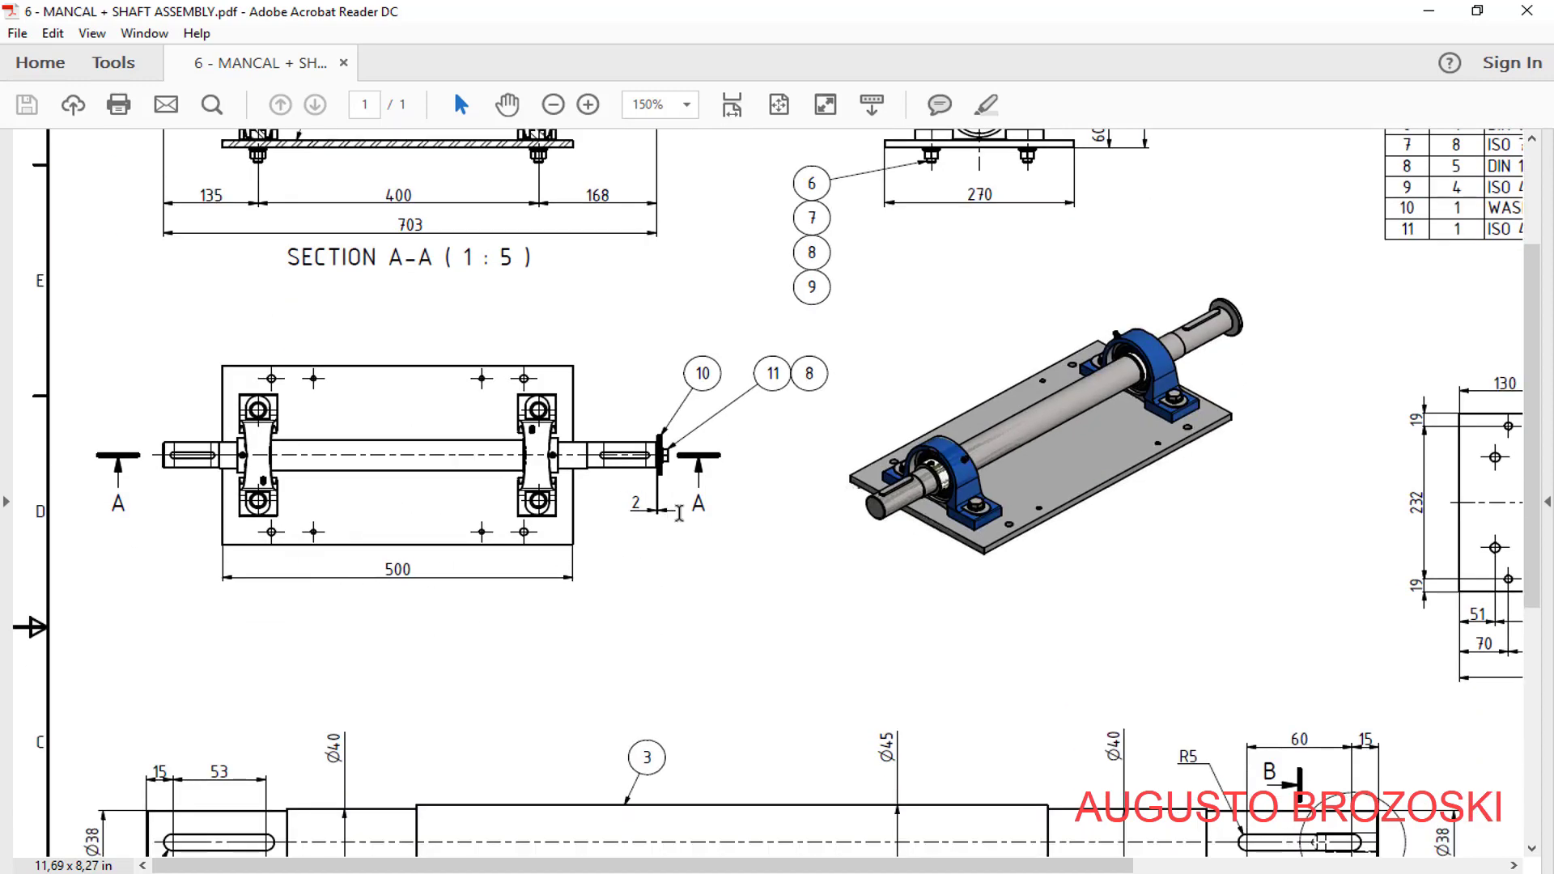
pyautogui.click(1426, 16)
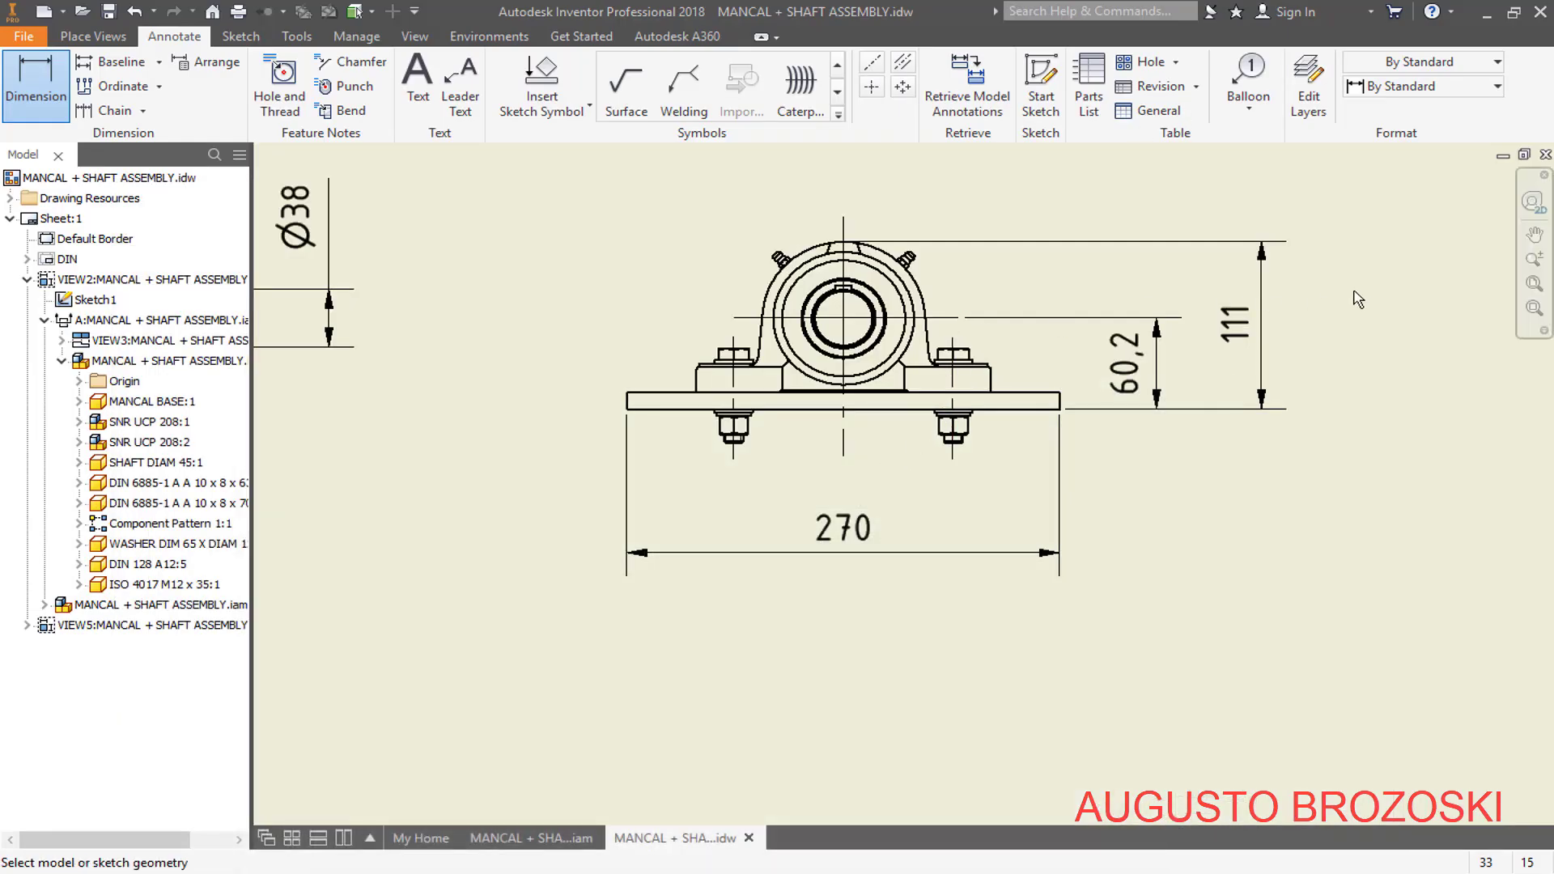
pyautogui.click(1529, 286)
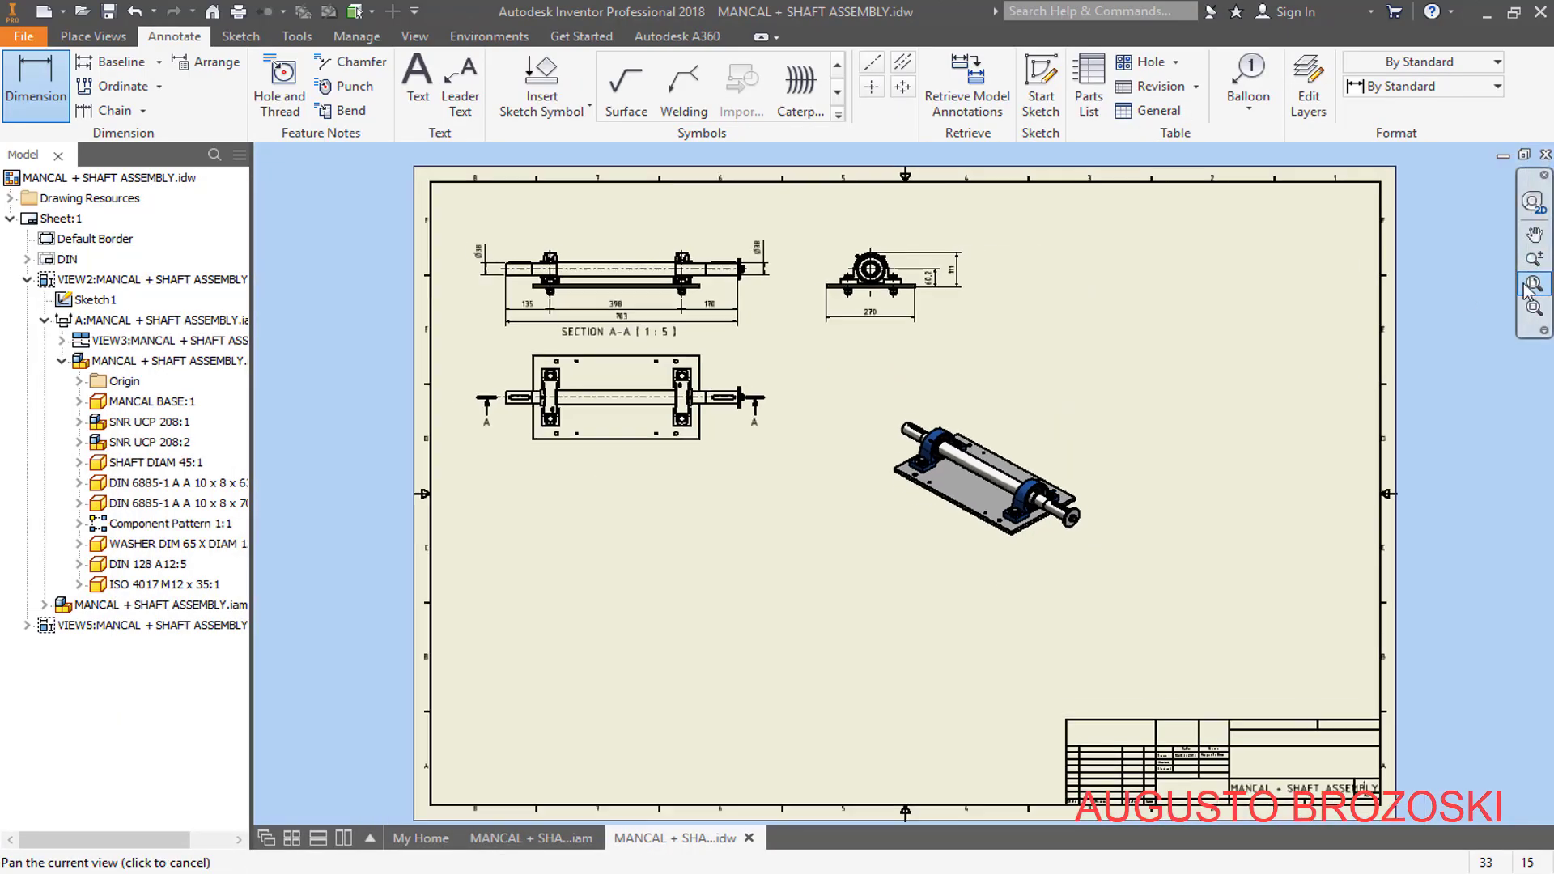
pyautogui.scroll(-5, 591, 432)
pyautogui.moveTo(636, 418); pyautogui.dragTo(719, 561, button='middle')
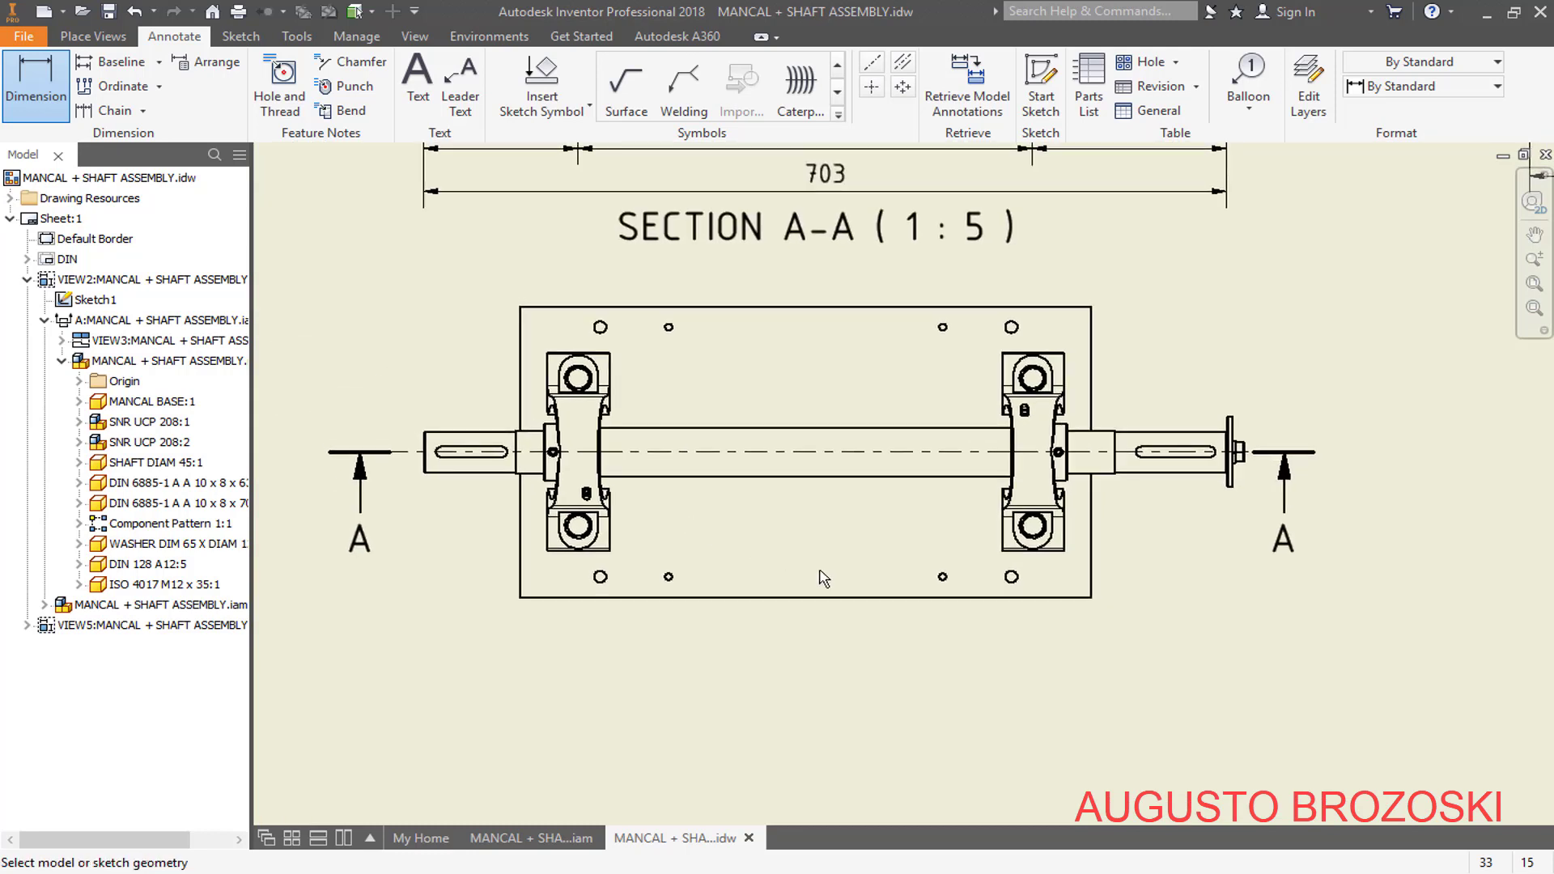
pyautogui.click(736, 599)
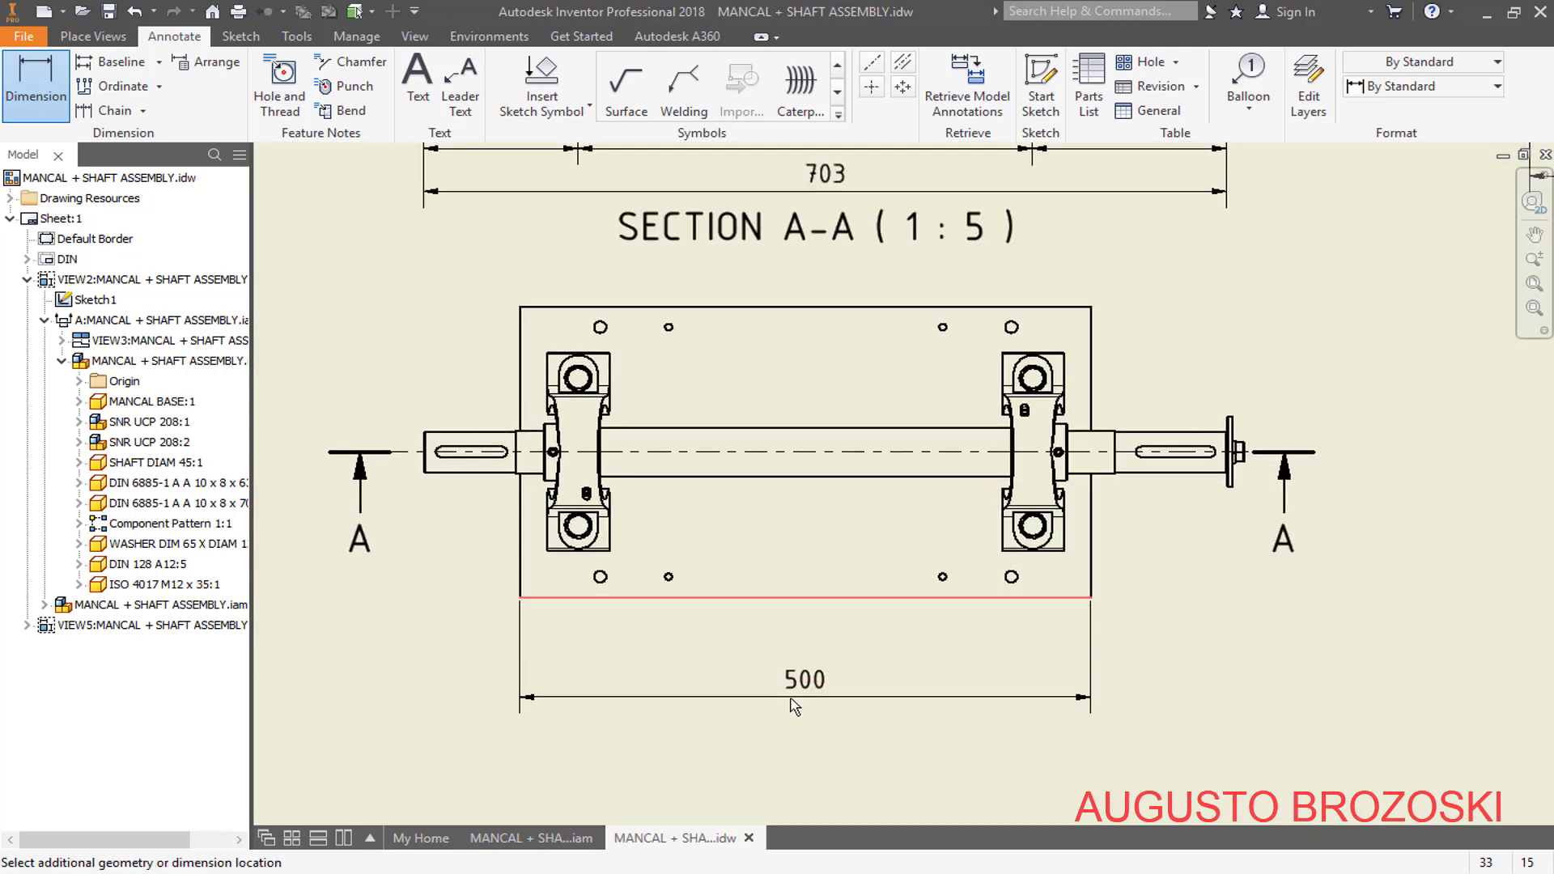
pyautogui.click(800, 686)
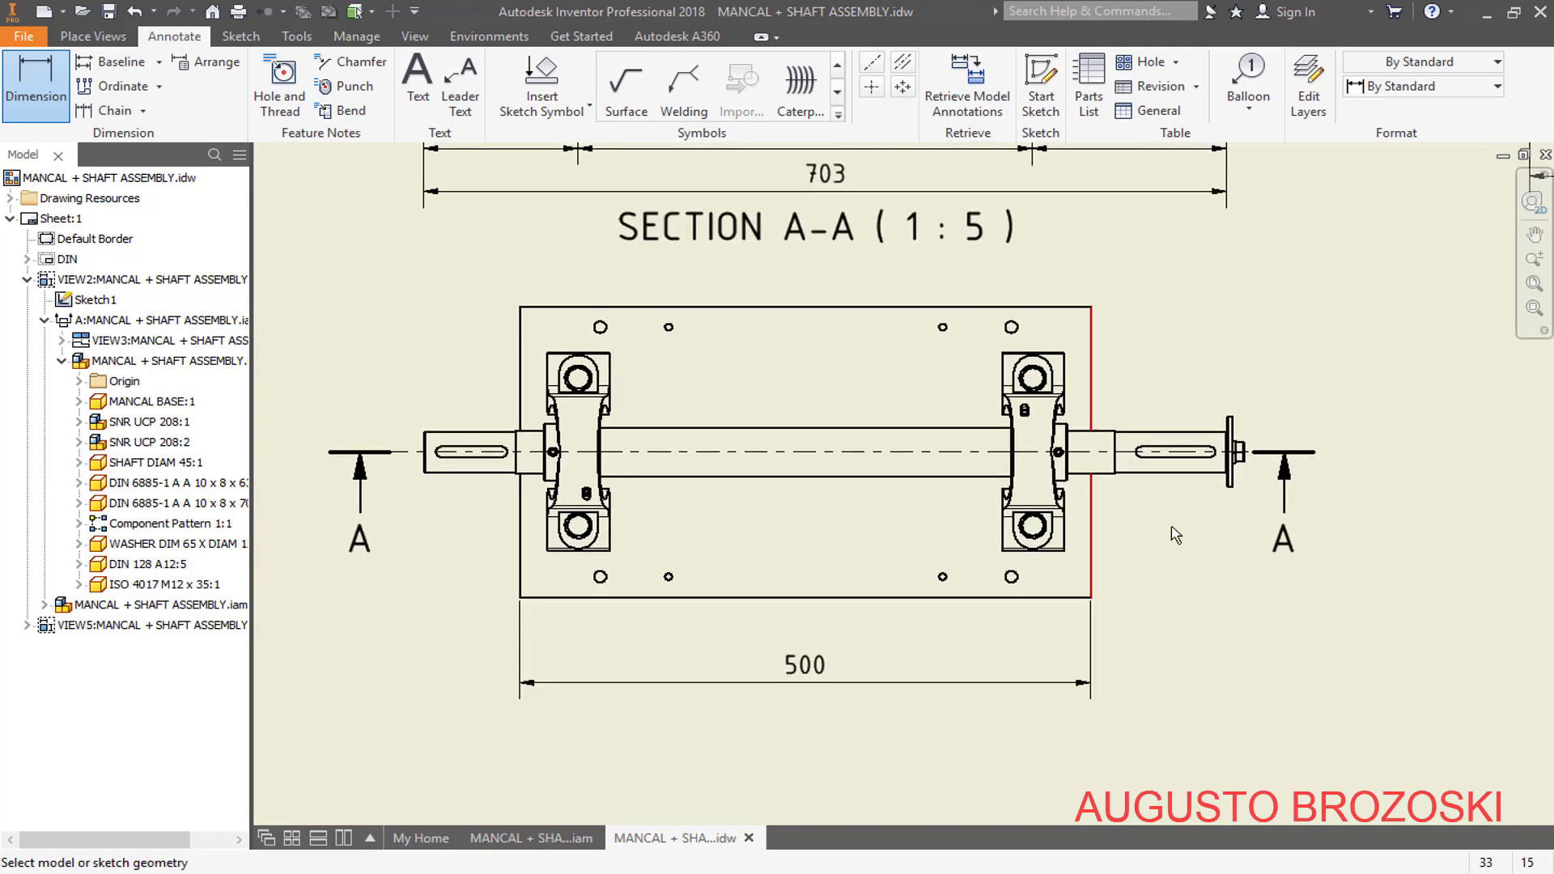
# - In the assembly model, set the offset of the shaft-end washer's Insert:7 constraint to 2 mm
pyautogui.scroll(-10, 1177, 532)
pyautogui.scroll(5, 1130, 503)
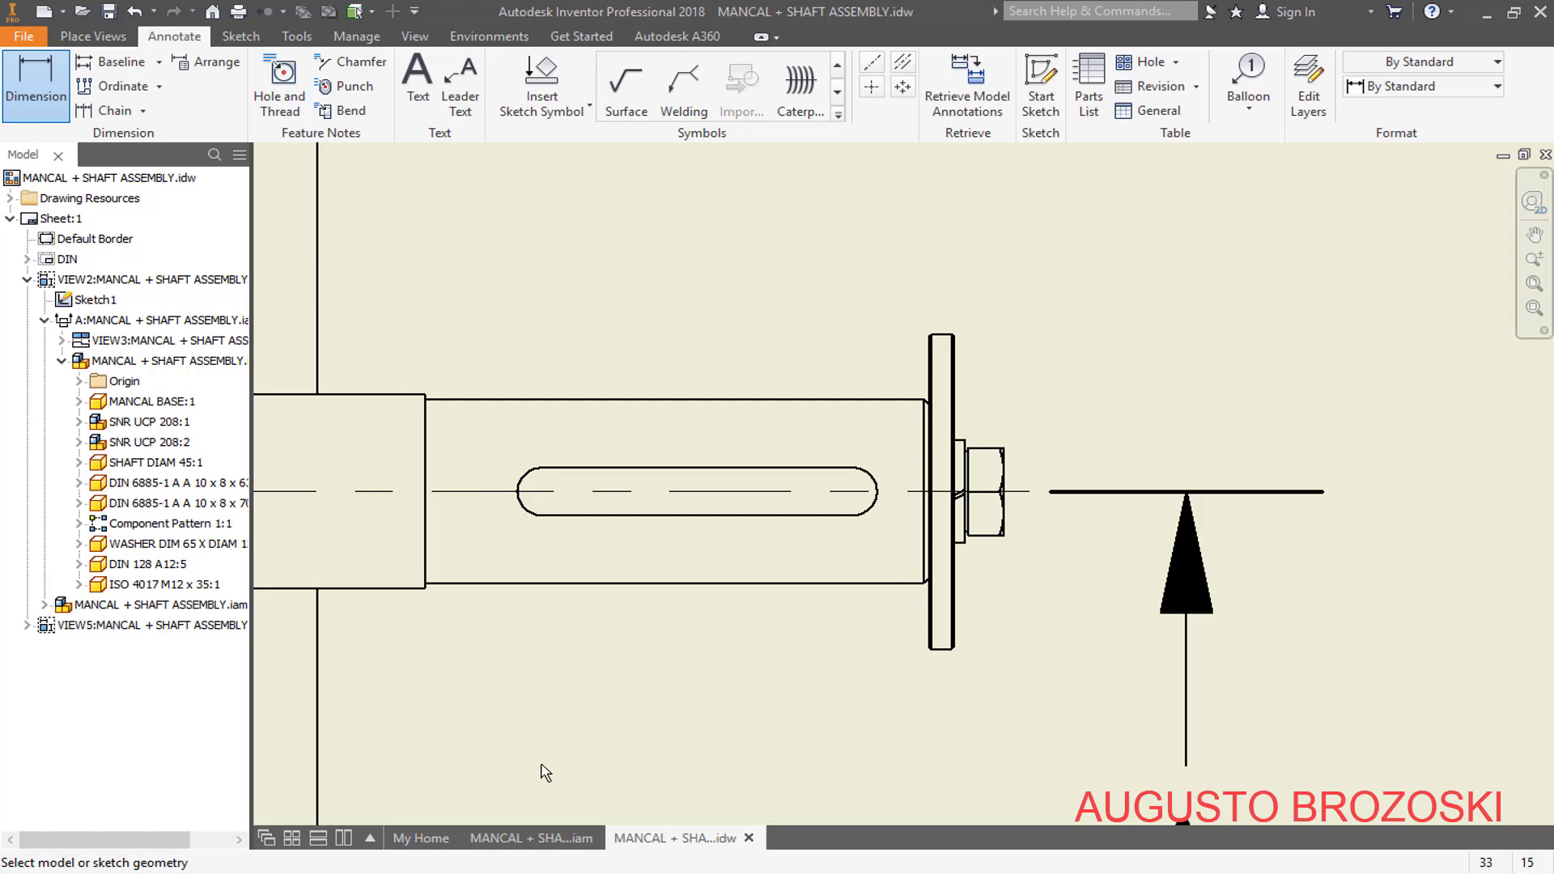
pyautogui.click(523, 839)
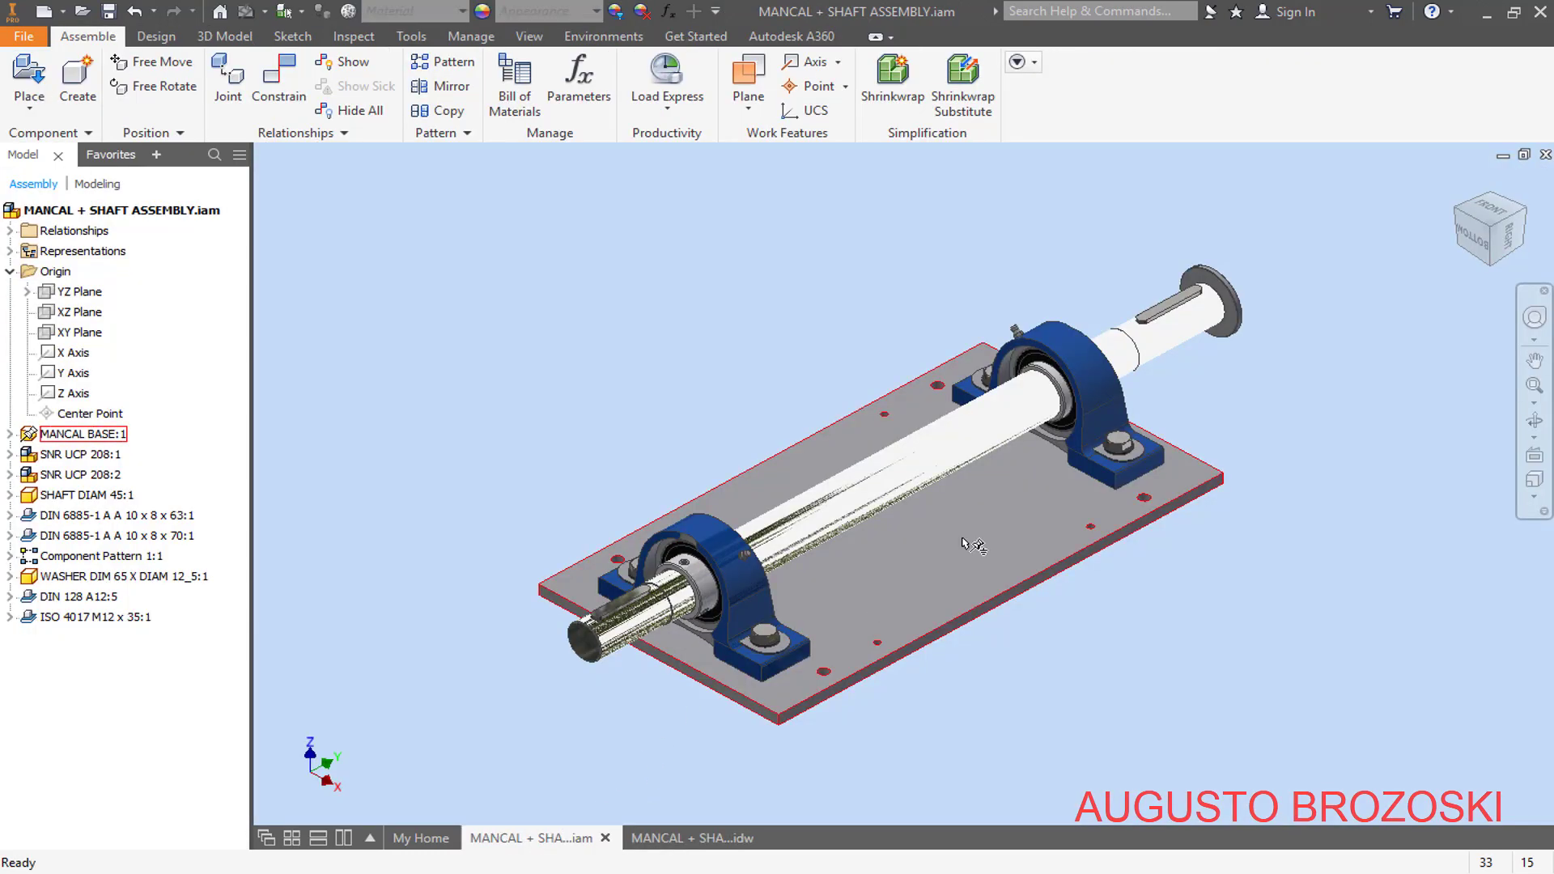
pyautogui.scroll(-5, 1270, 261)
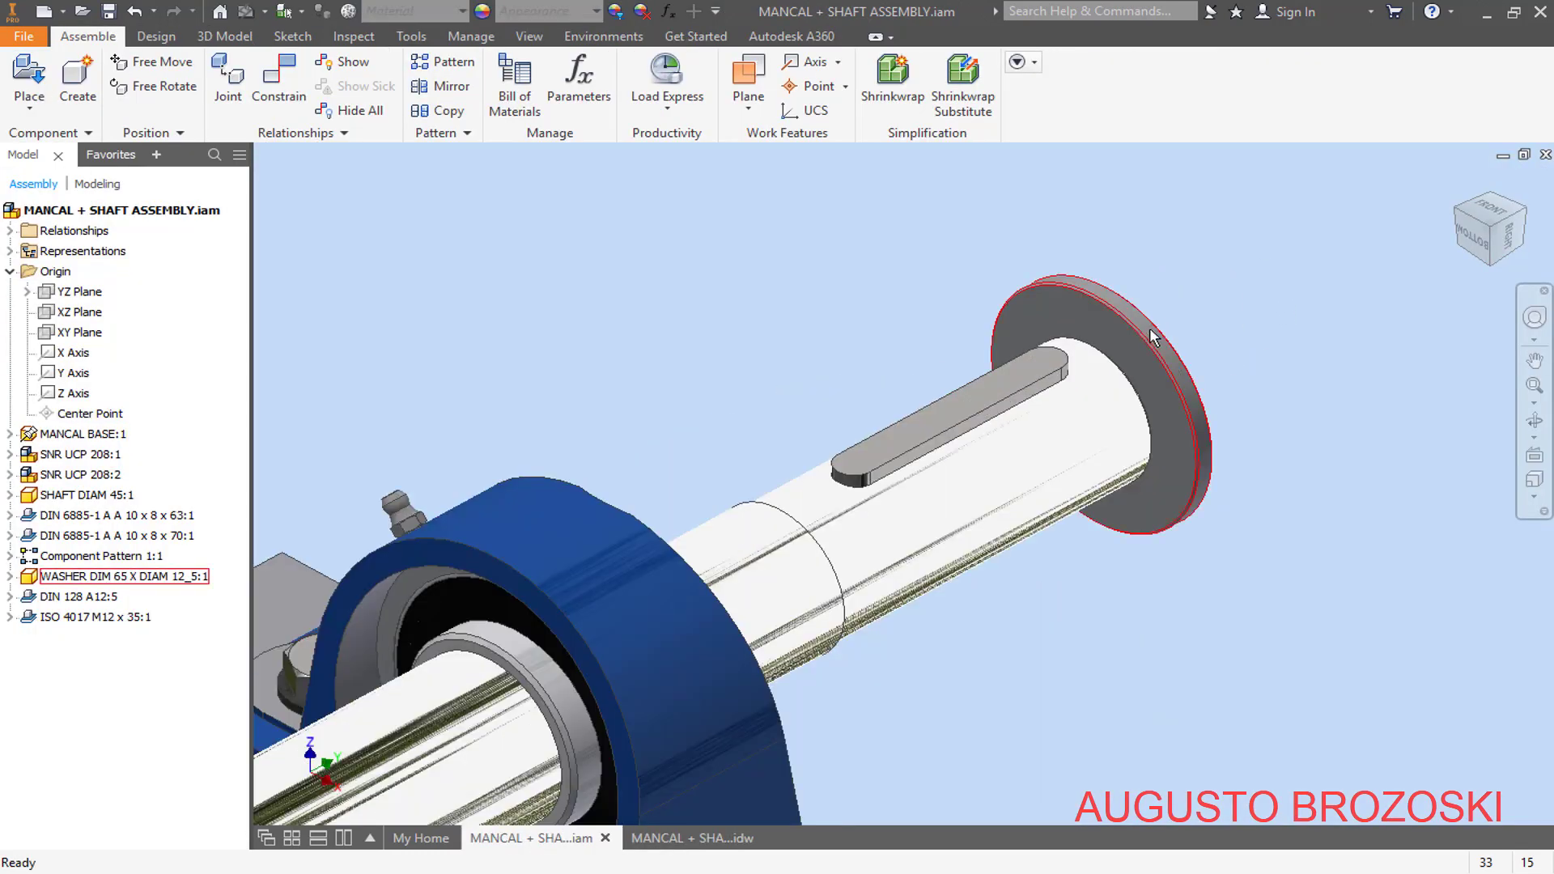
pyautogui.click(1511, 241)
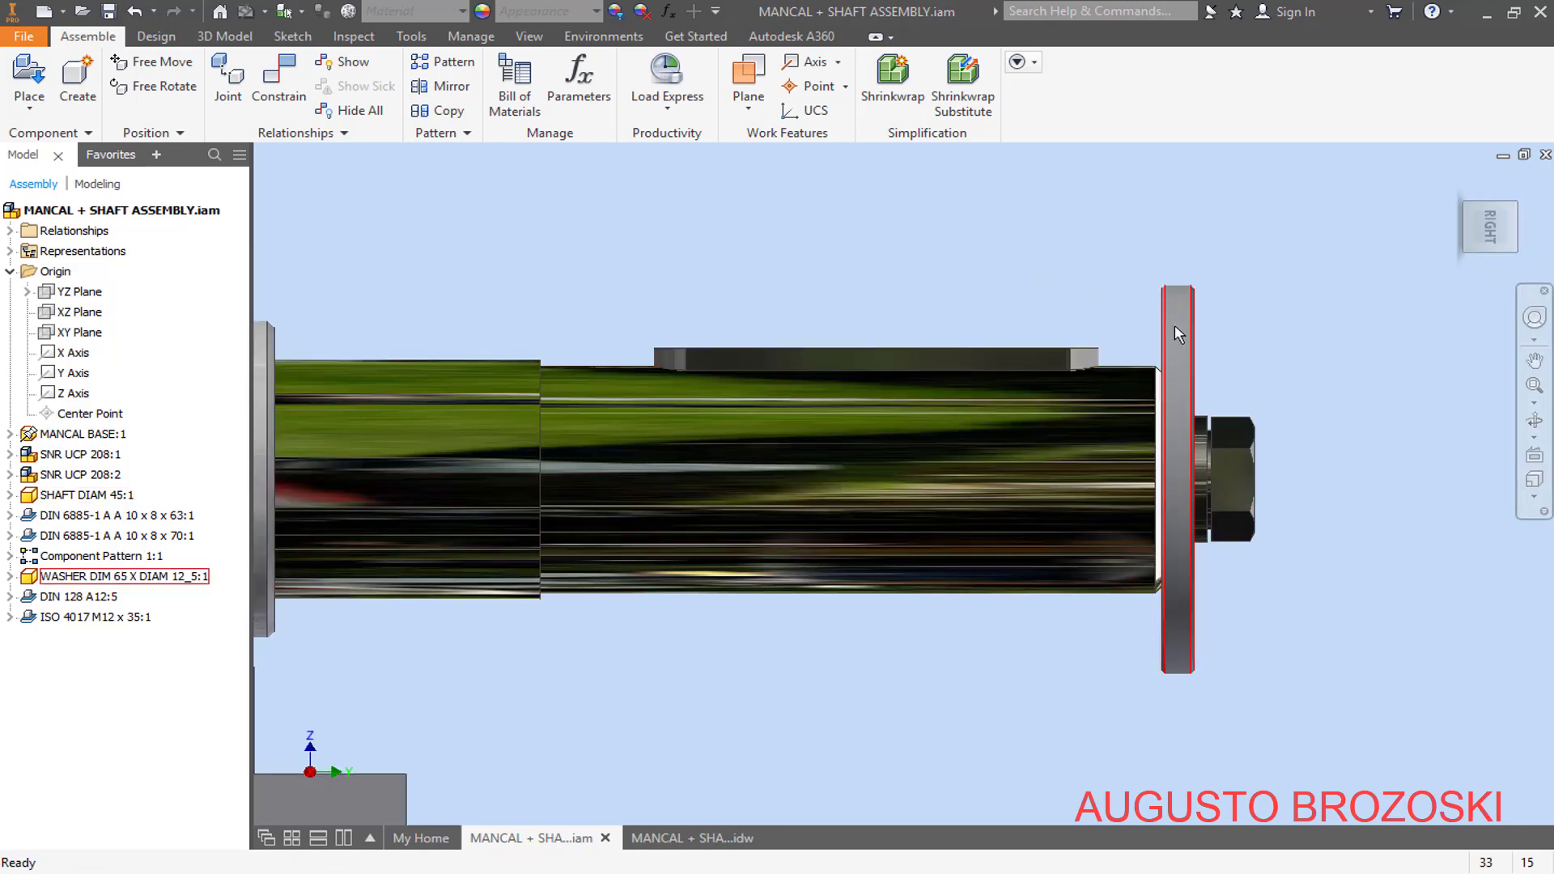
pyautogui.click(1176, 328)
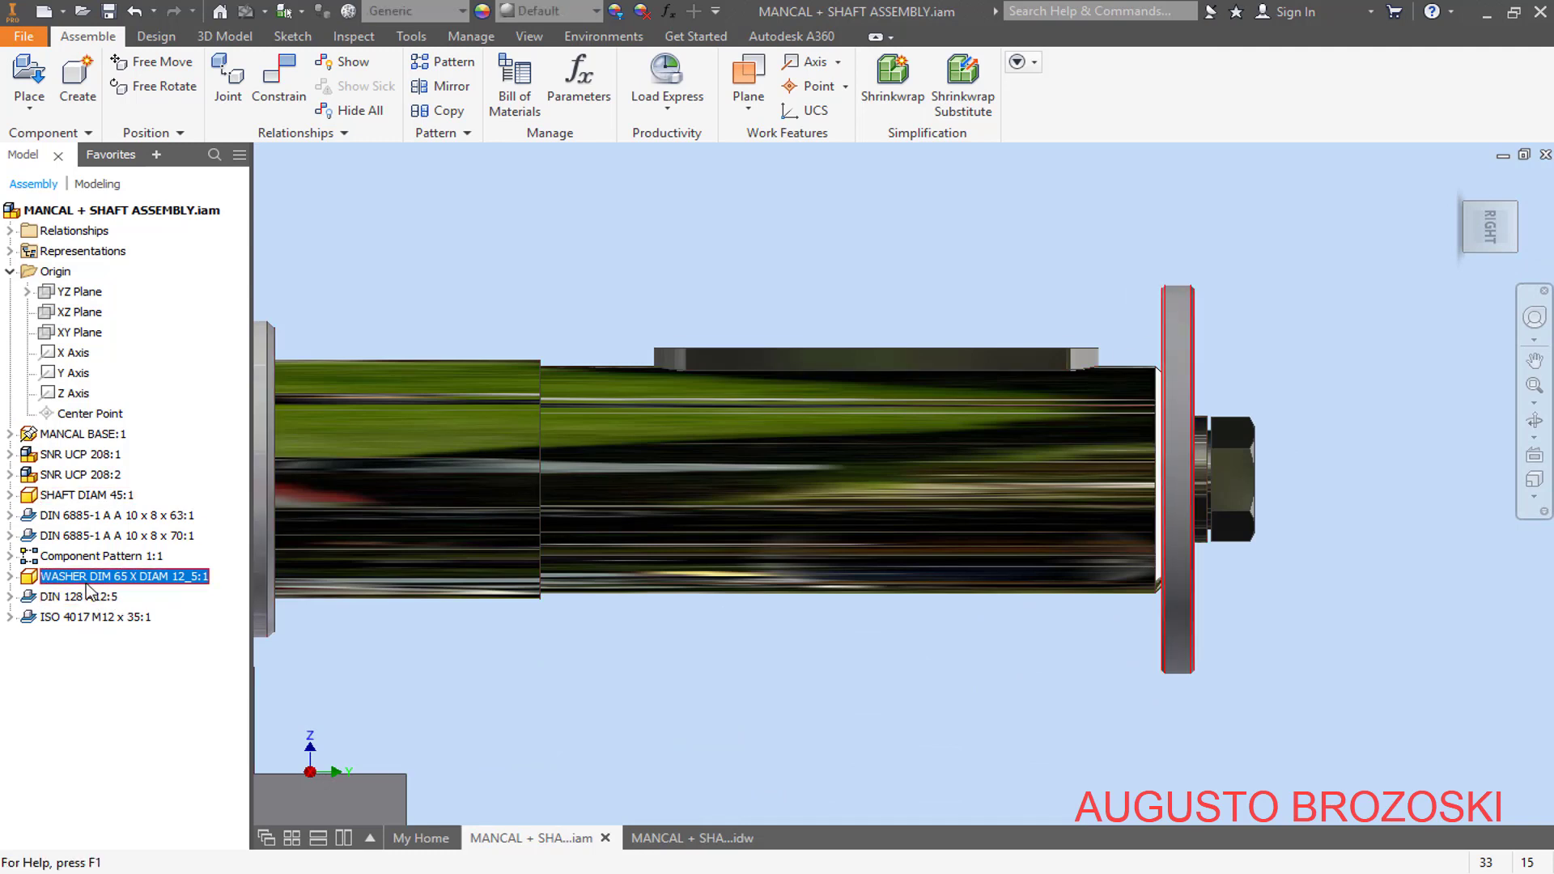
pyautogui.click(10, 576)
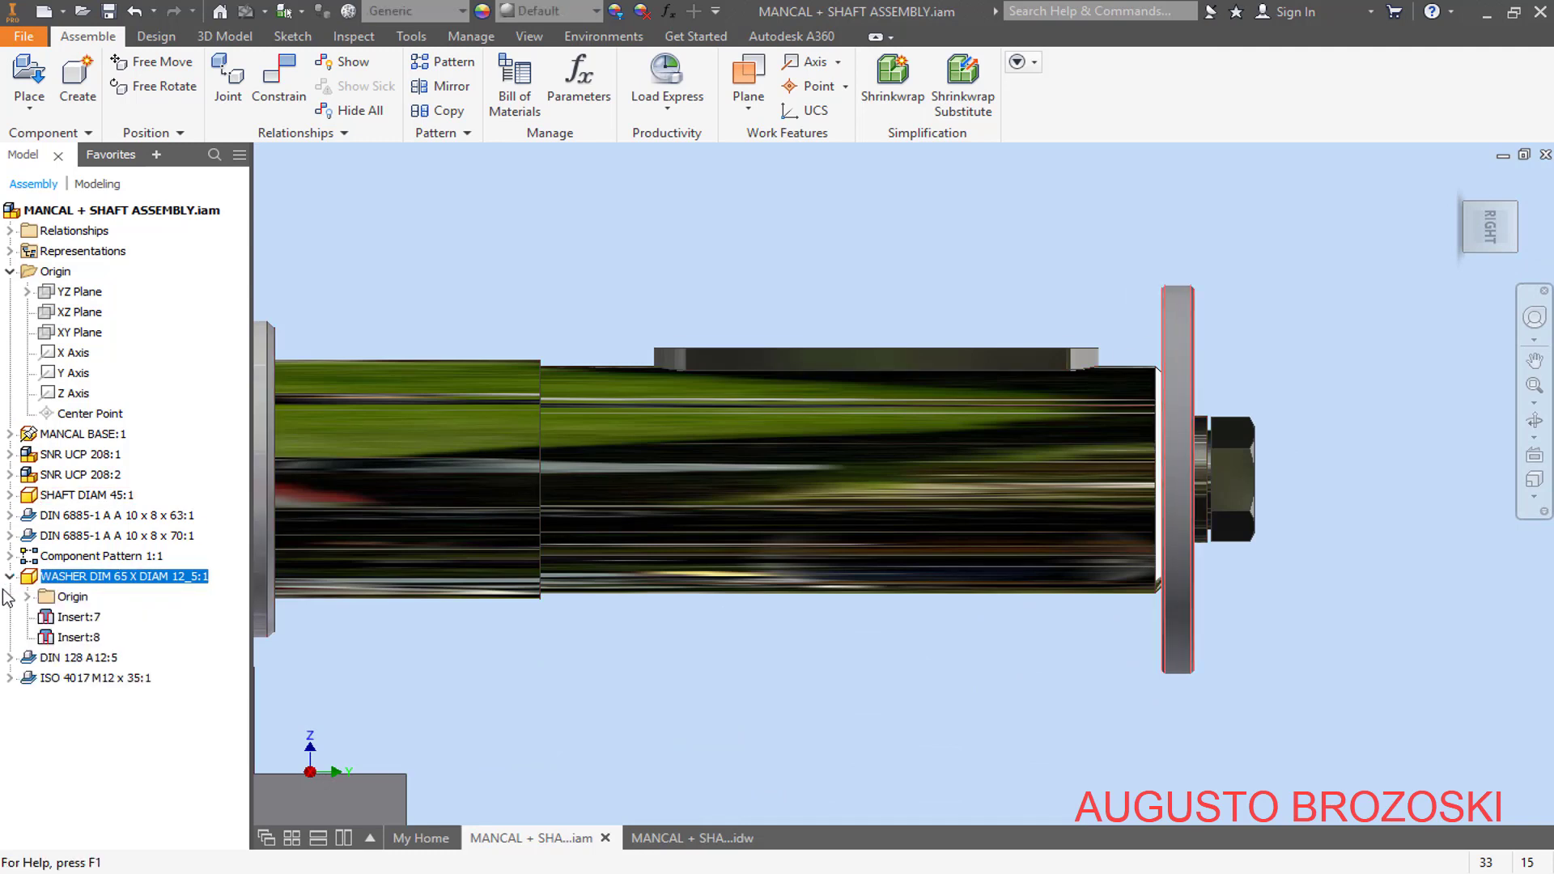
pyautogui.doubleClick(73, 618)
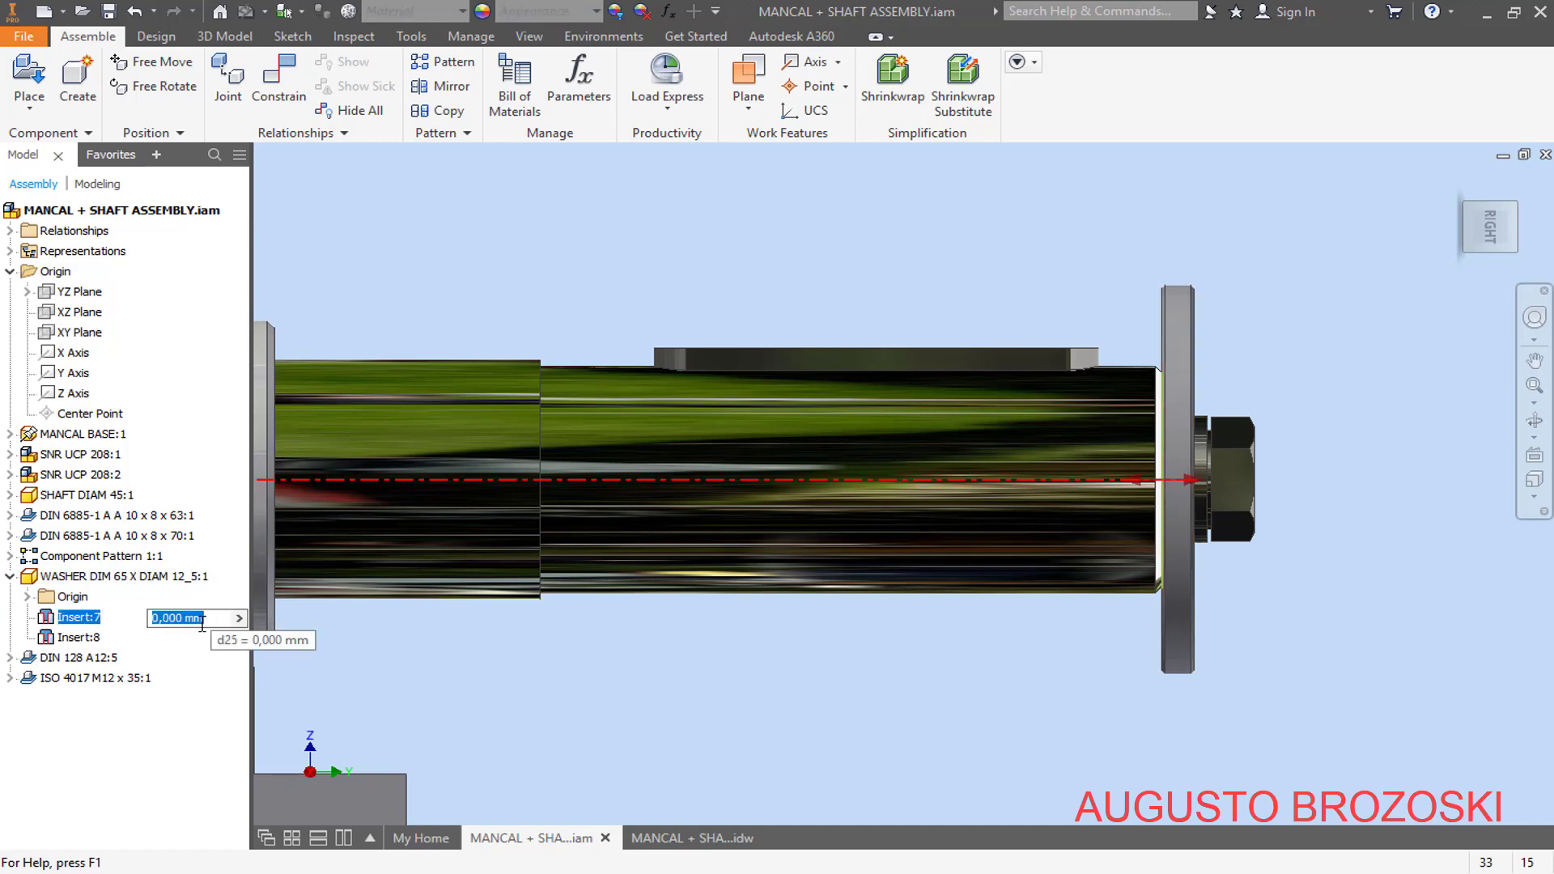
pyautogui.write('2')
pyautogui.press('Return')
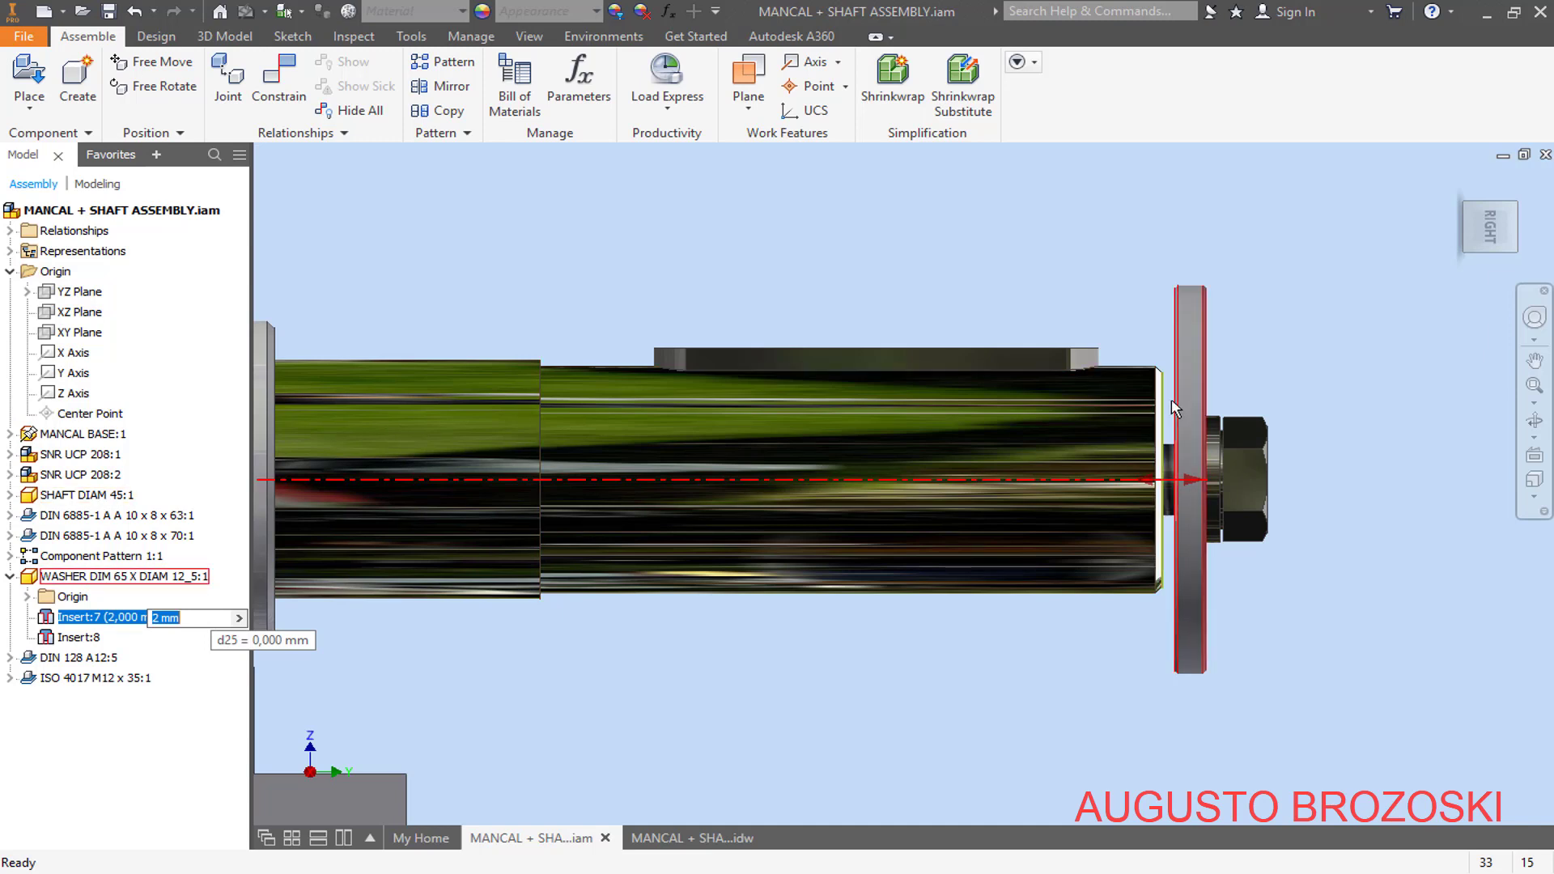
pyautogui.click(1090, 288)
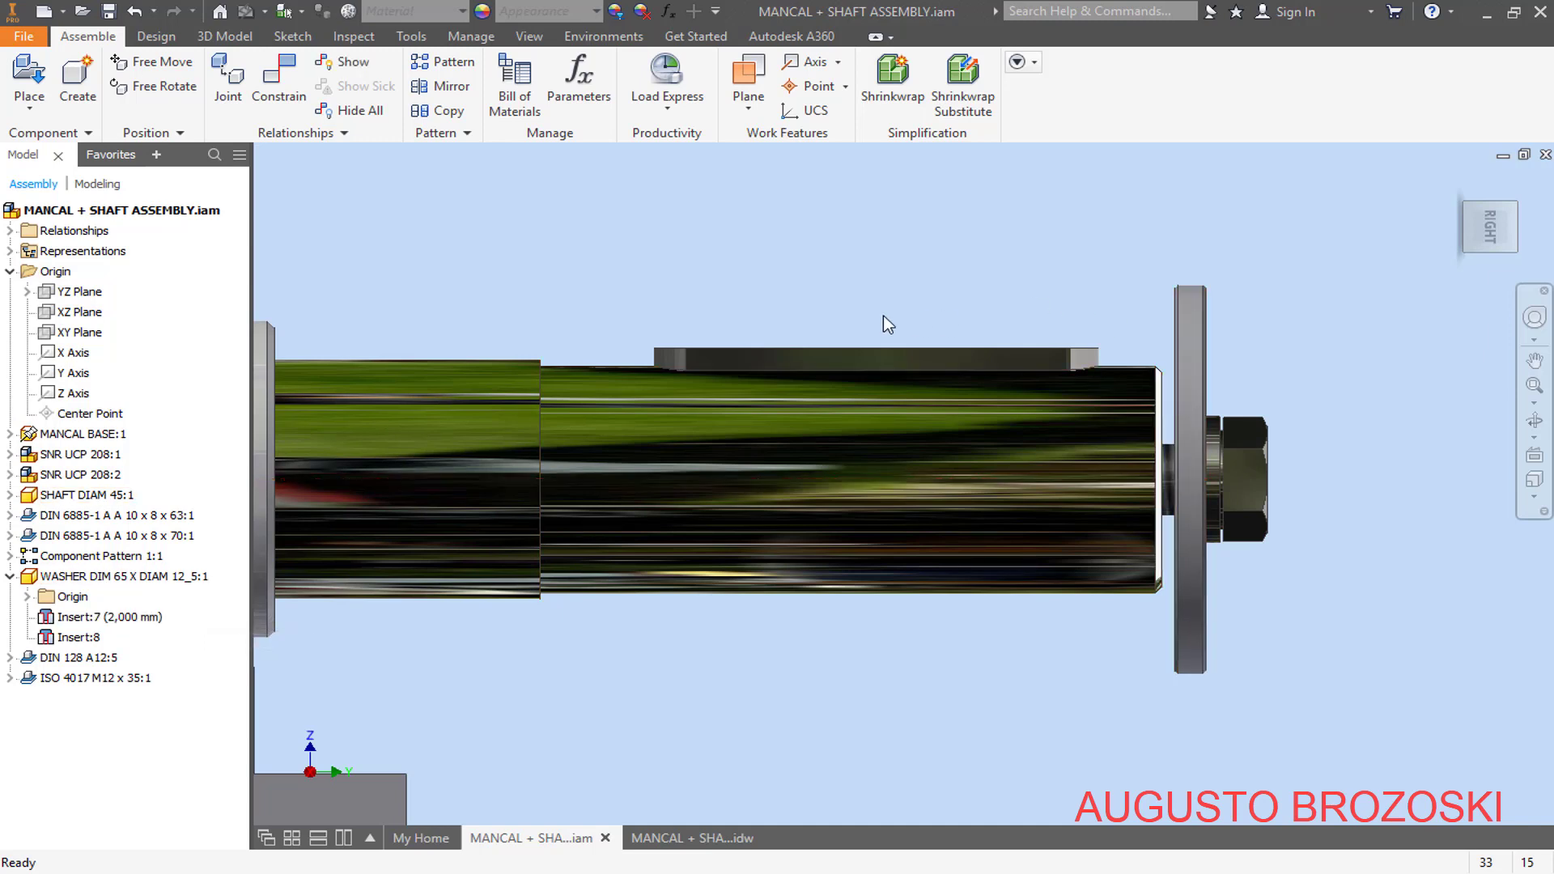
# - Review the washer's Insert:7 constraint settings, accept them as they are, and return the assembly to its home view
pyautogui.rightClick(80, 626)
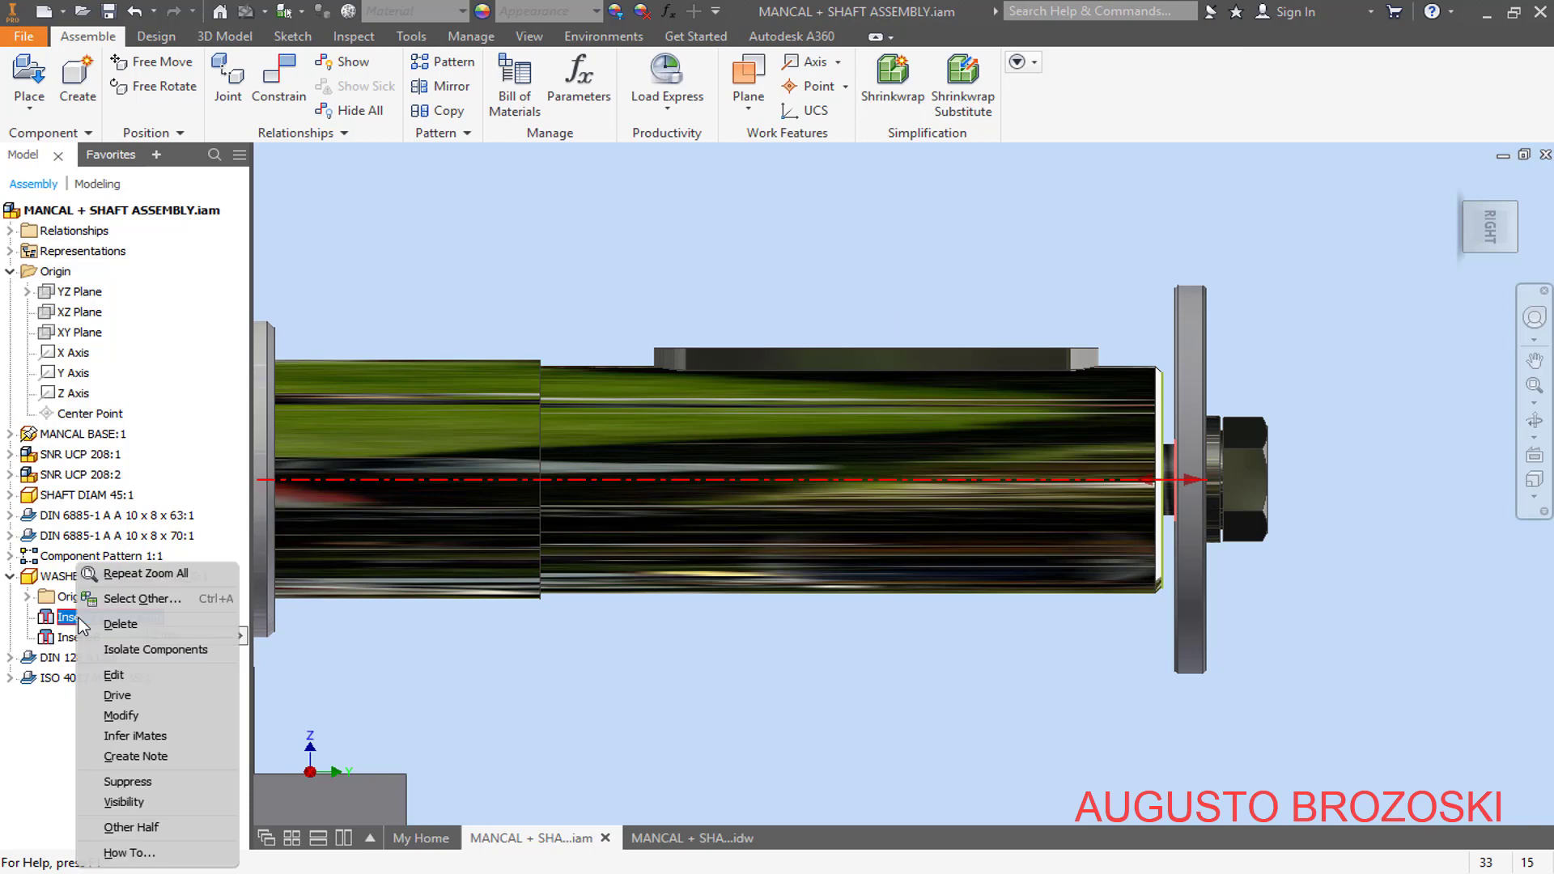
pyautogui.click(119, 679)
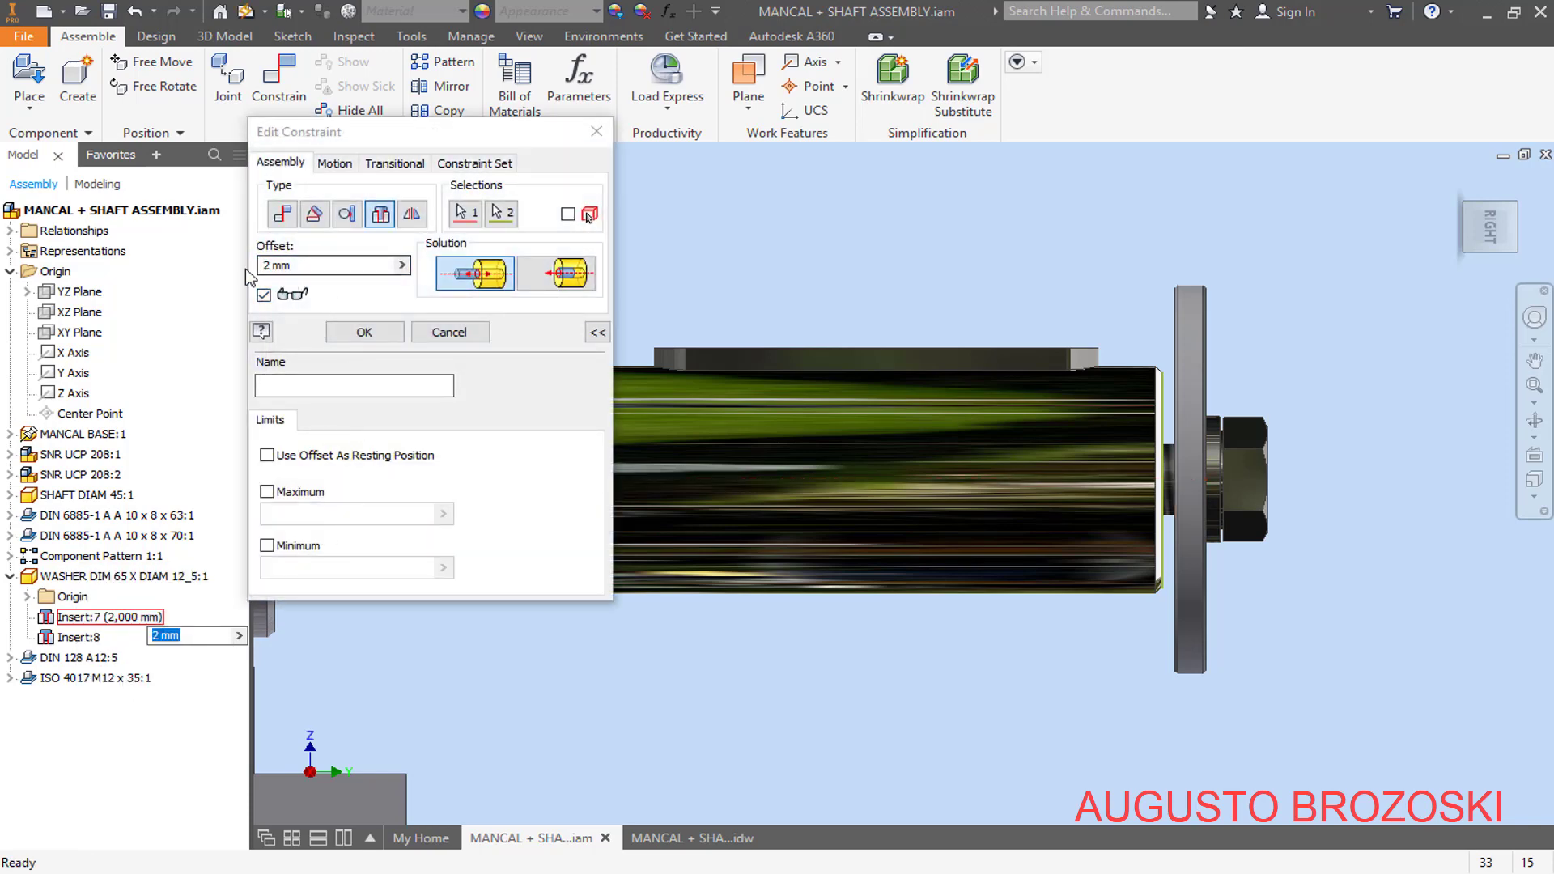
pyautogui.click(356, 332)
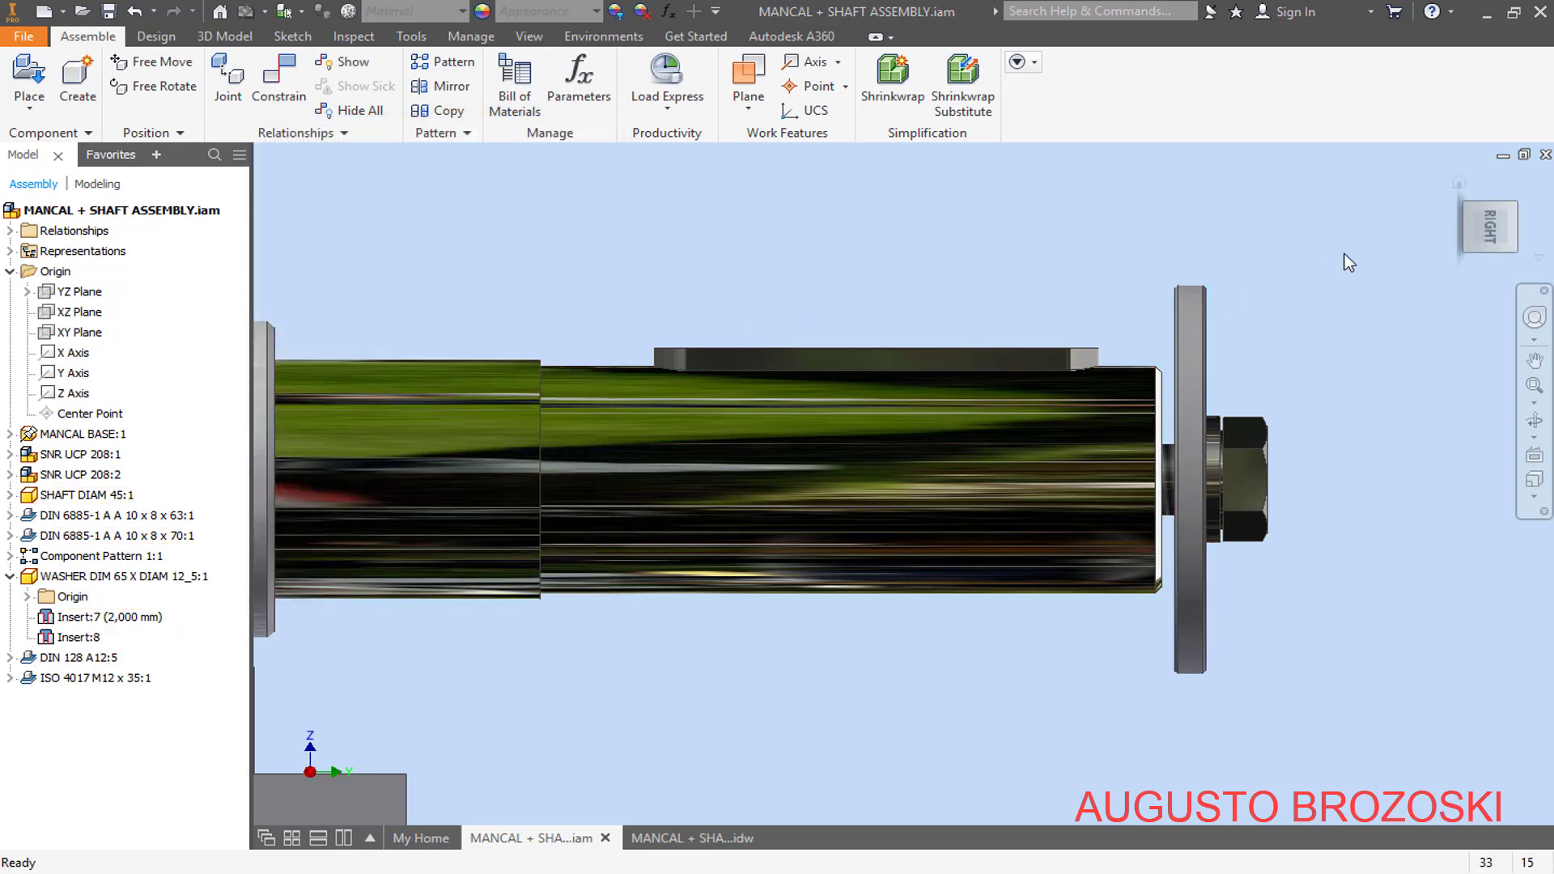
pyautogui.click(1459, 185)
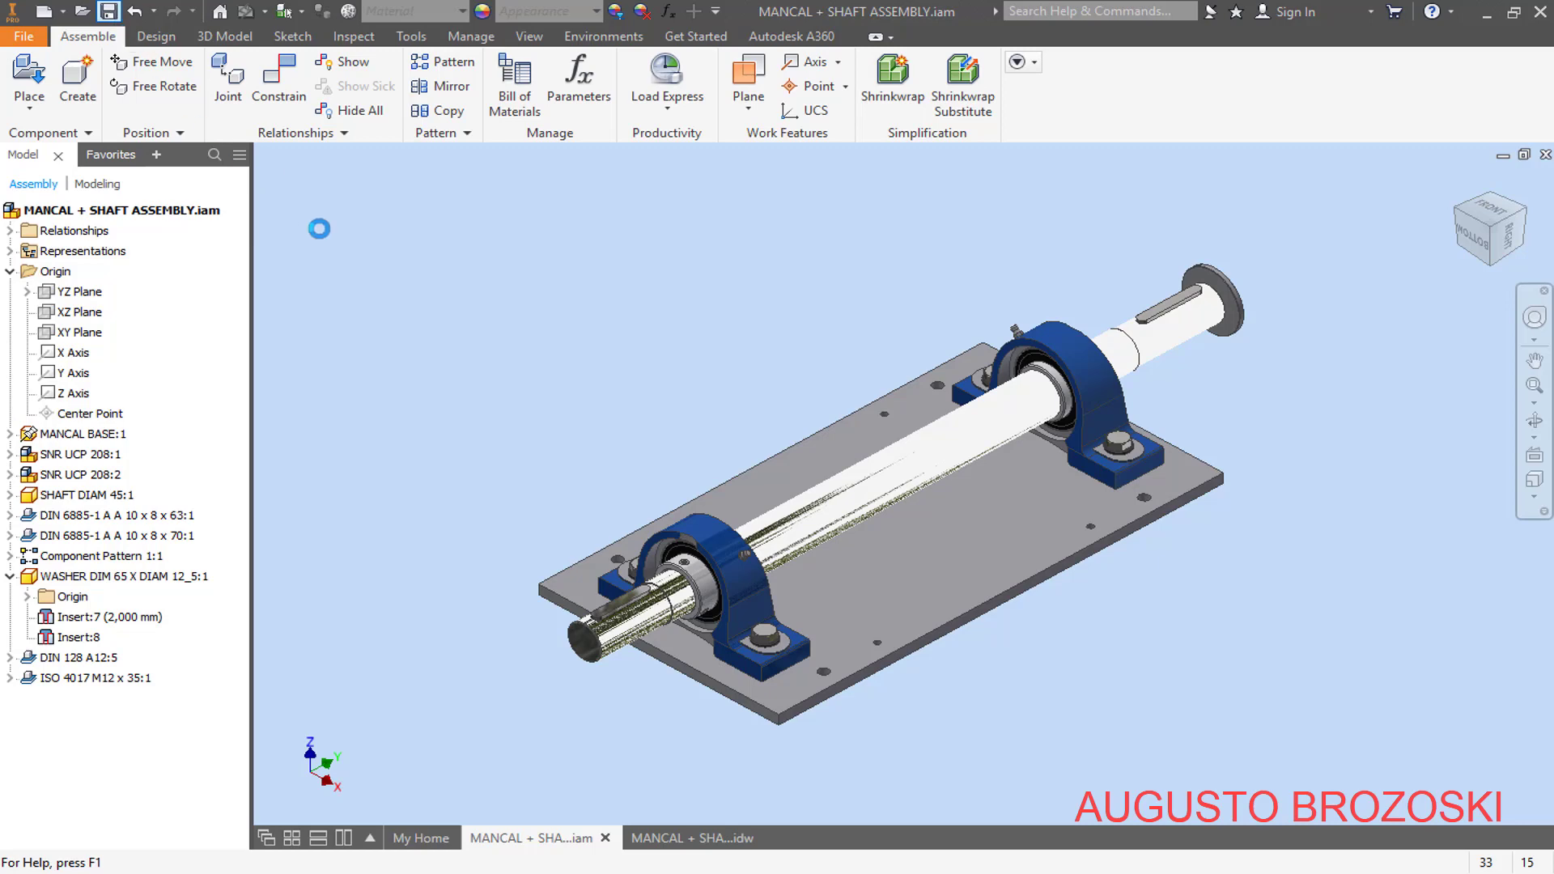
# - Return to the assembly drawing and examine the gap between the shaft end and the washer in section A-A and the top view
pyautogui.click(692, 838)
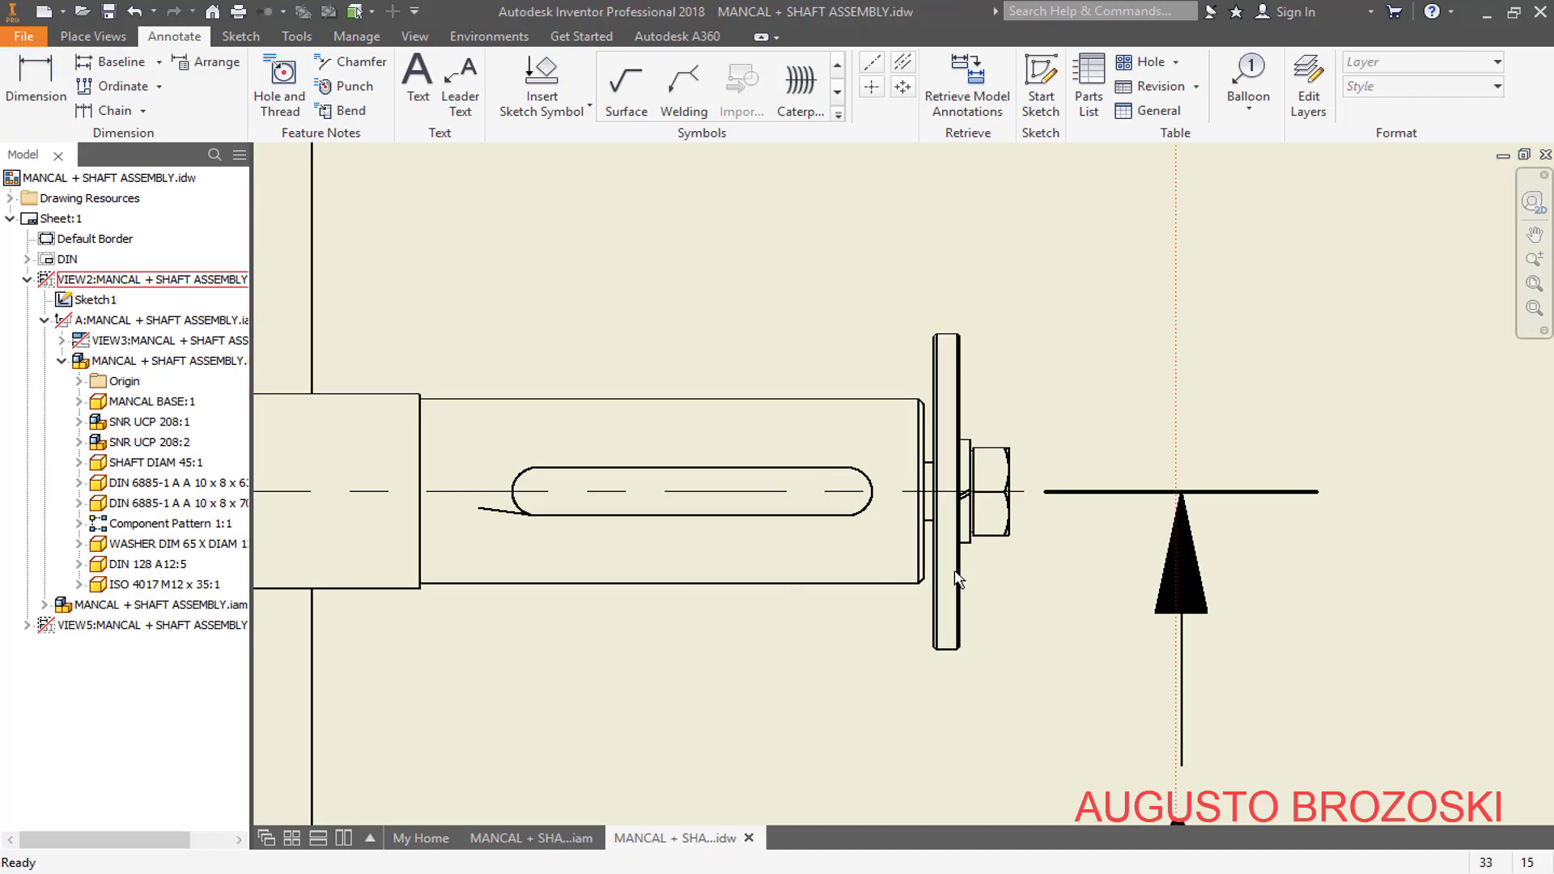
pyautogui.scroll(6, 954, 571)
pyautogui.scroll(-3, 938, 454)
pyautogui.scroll(-2, 937, 356)
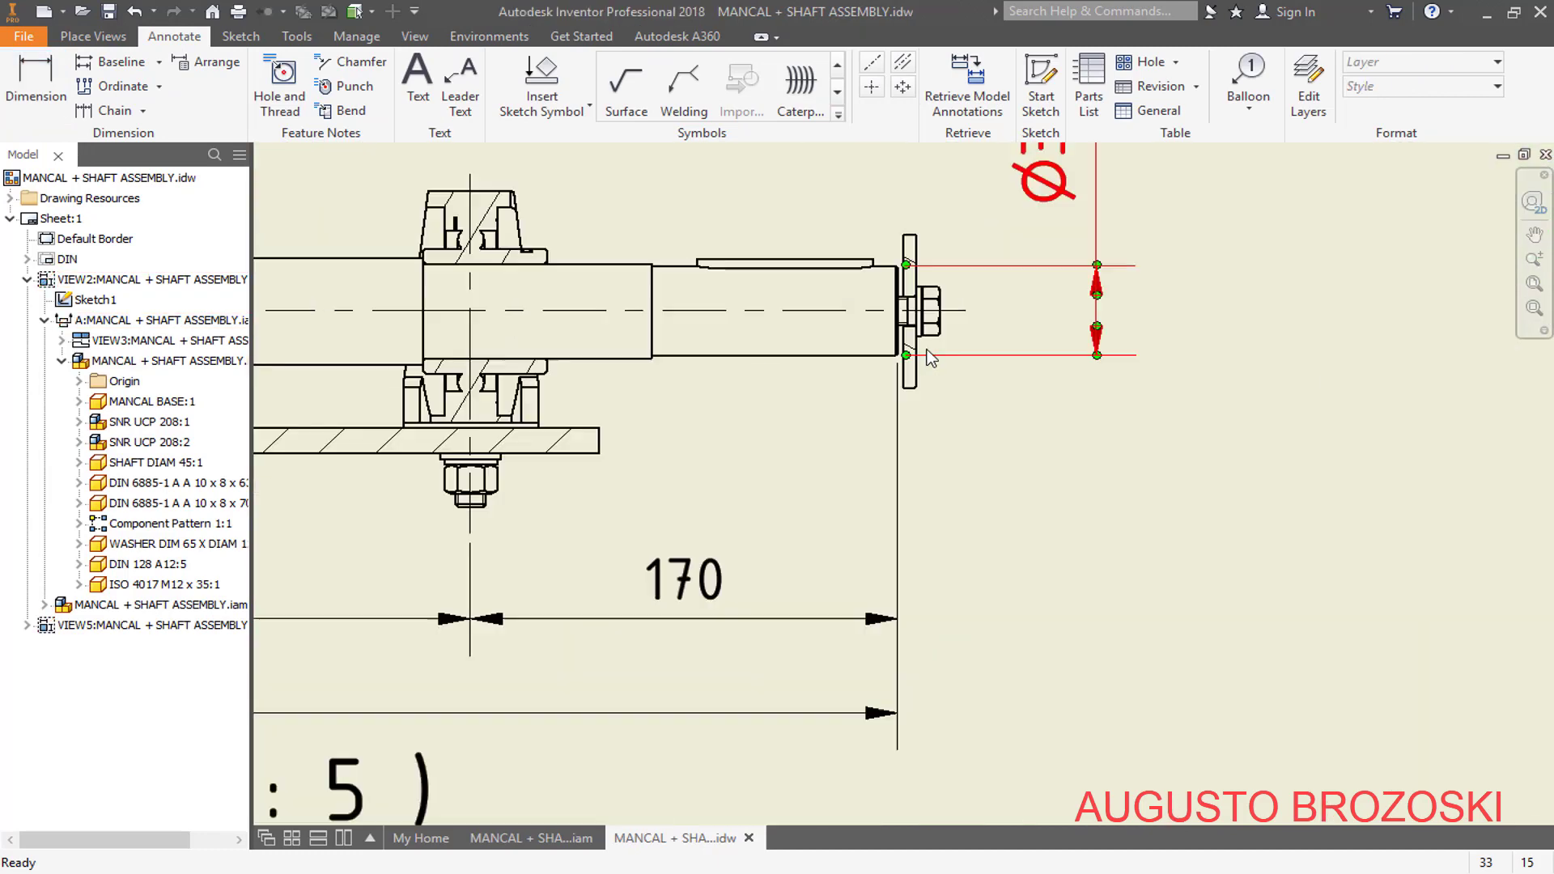
pyautogui.scroll(-3, 937, 401)
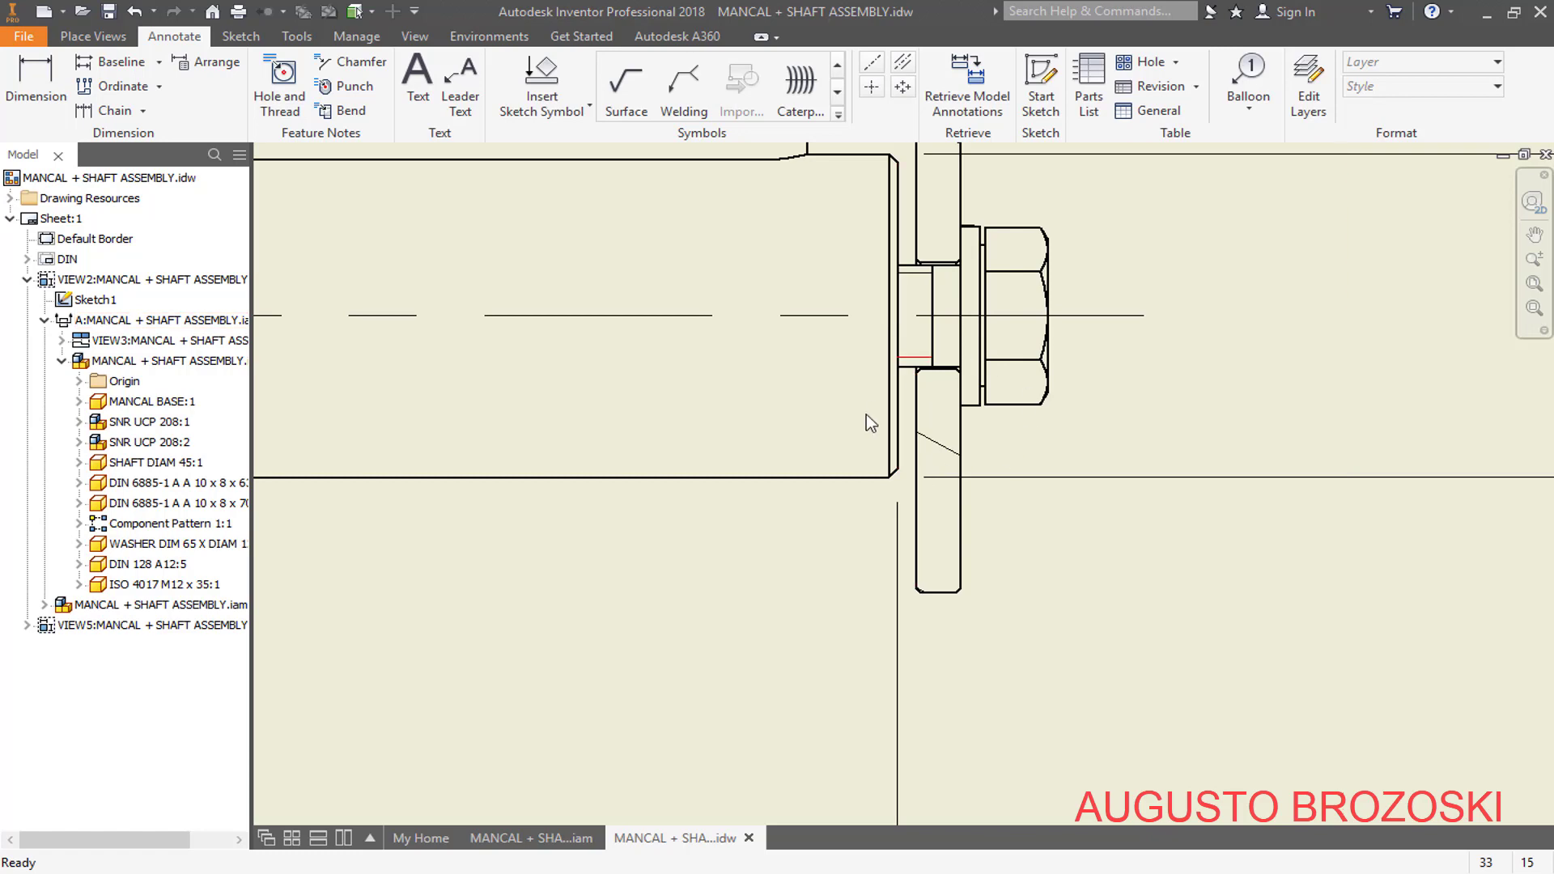
pyautogui.scroll(6, 867, 426)
pyautogui.scroll(-4, 997, 612)
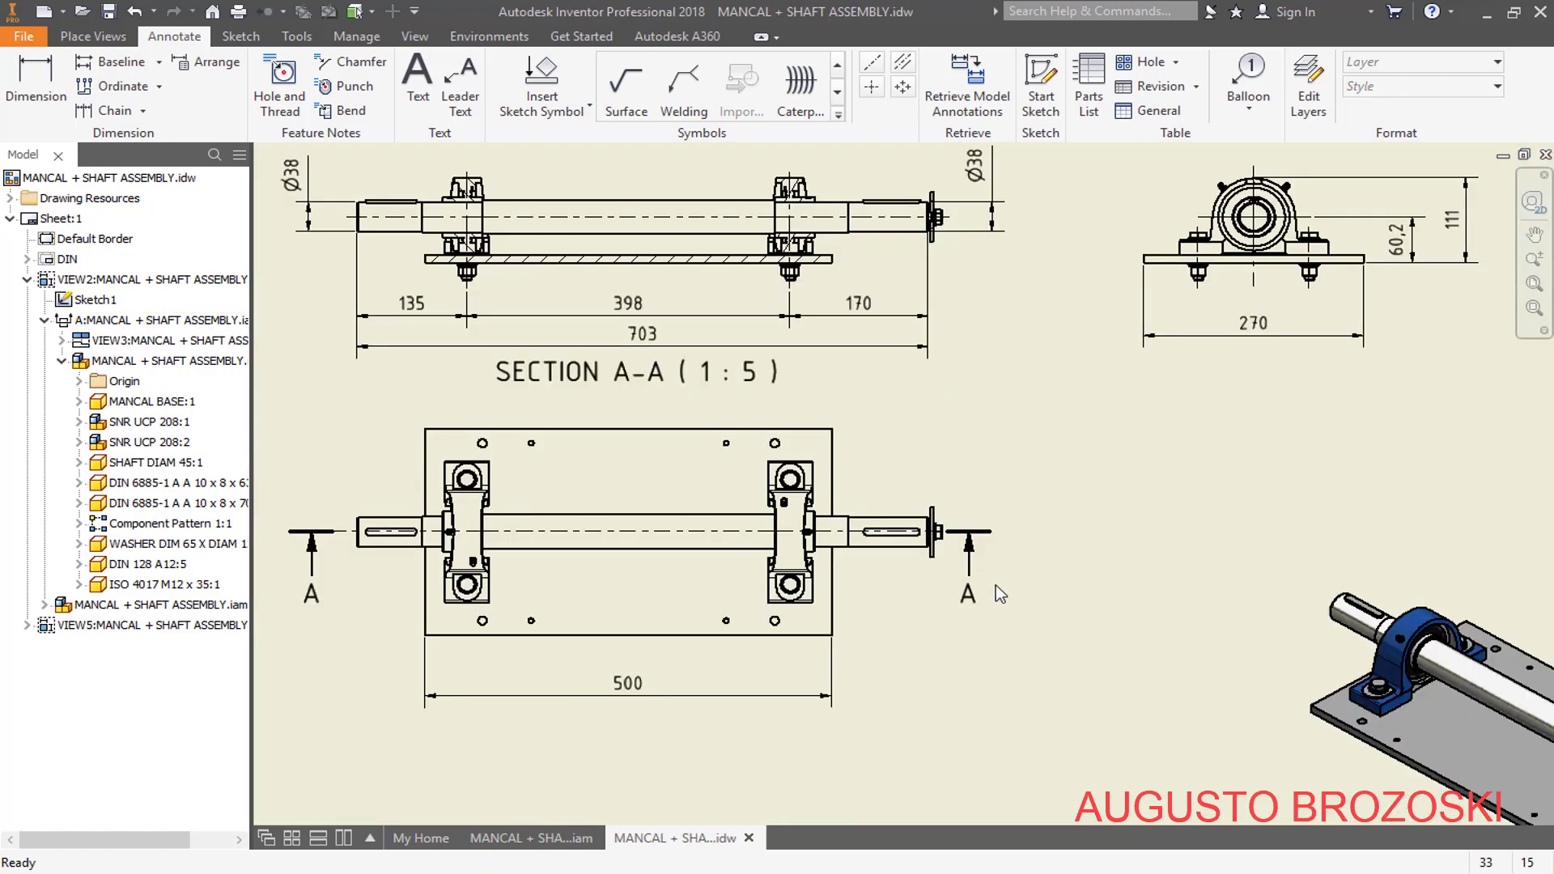
pyautogui.scroll(-2, 863, 547)
pyautogui.scroll(-2, 746, 453)
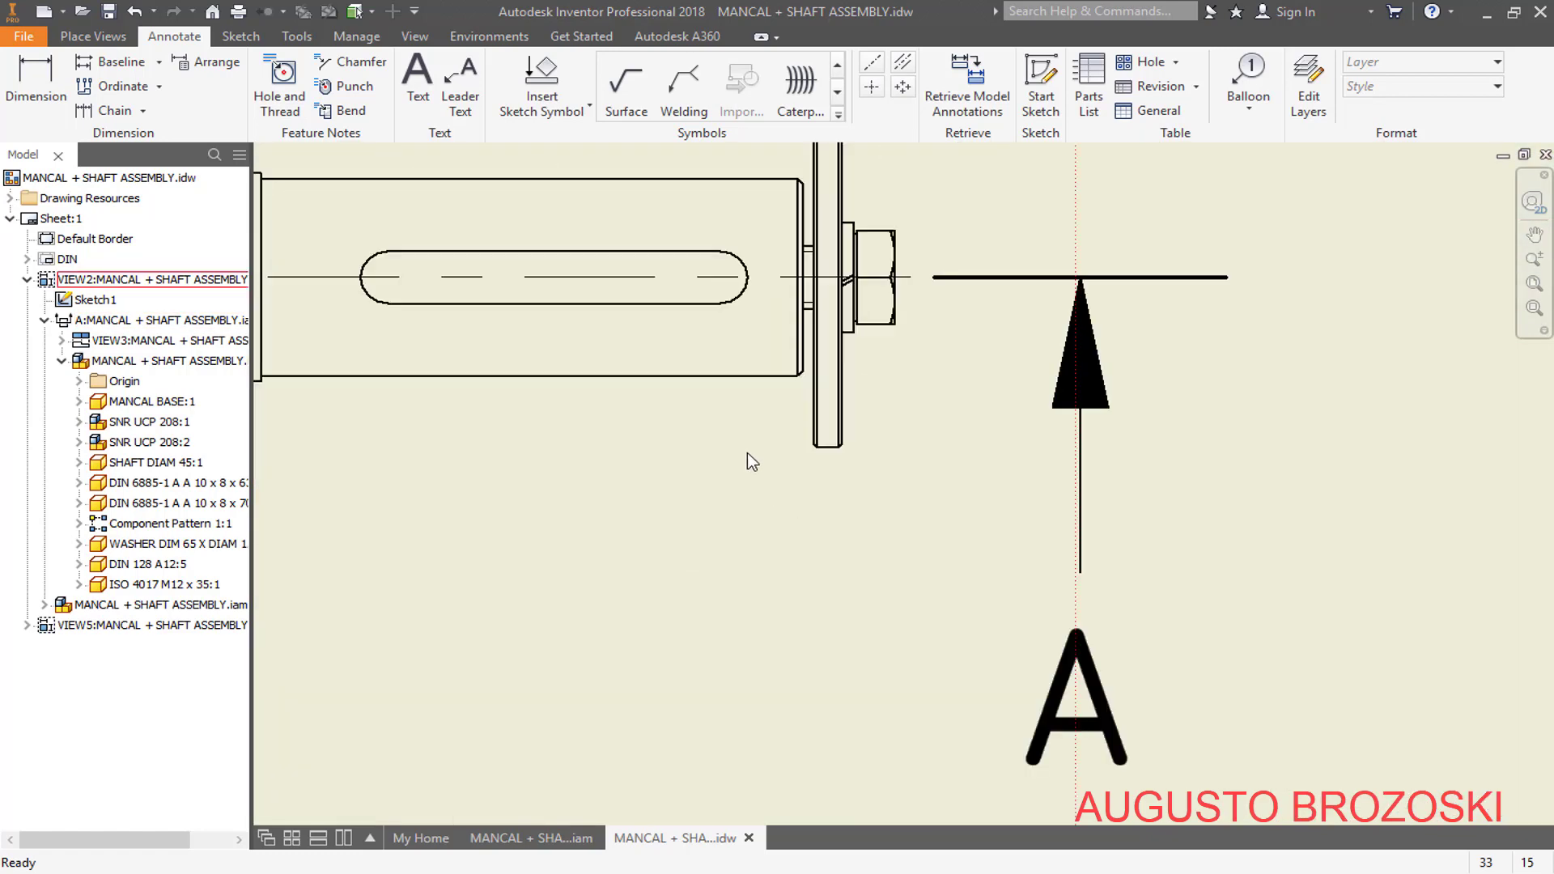
# - Dimension the gap between the shaft end face and the washer, placing the dimension below the top view
pyautogui.click(34, 86)
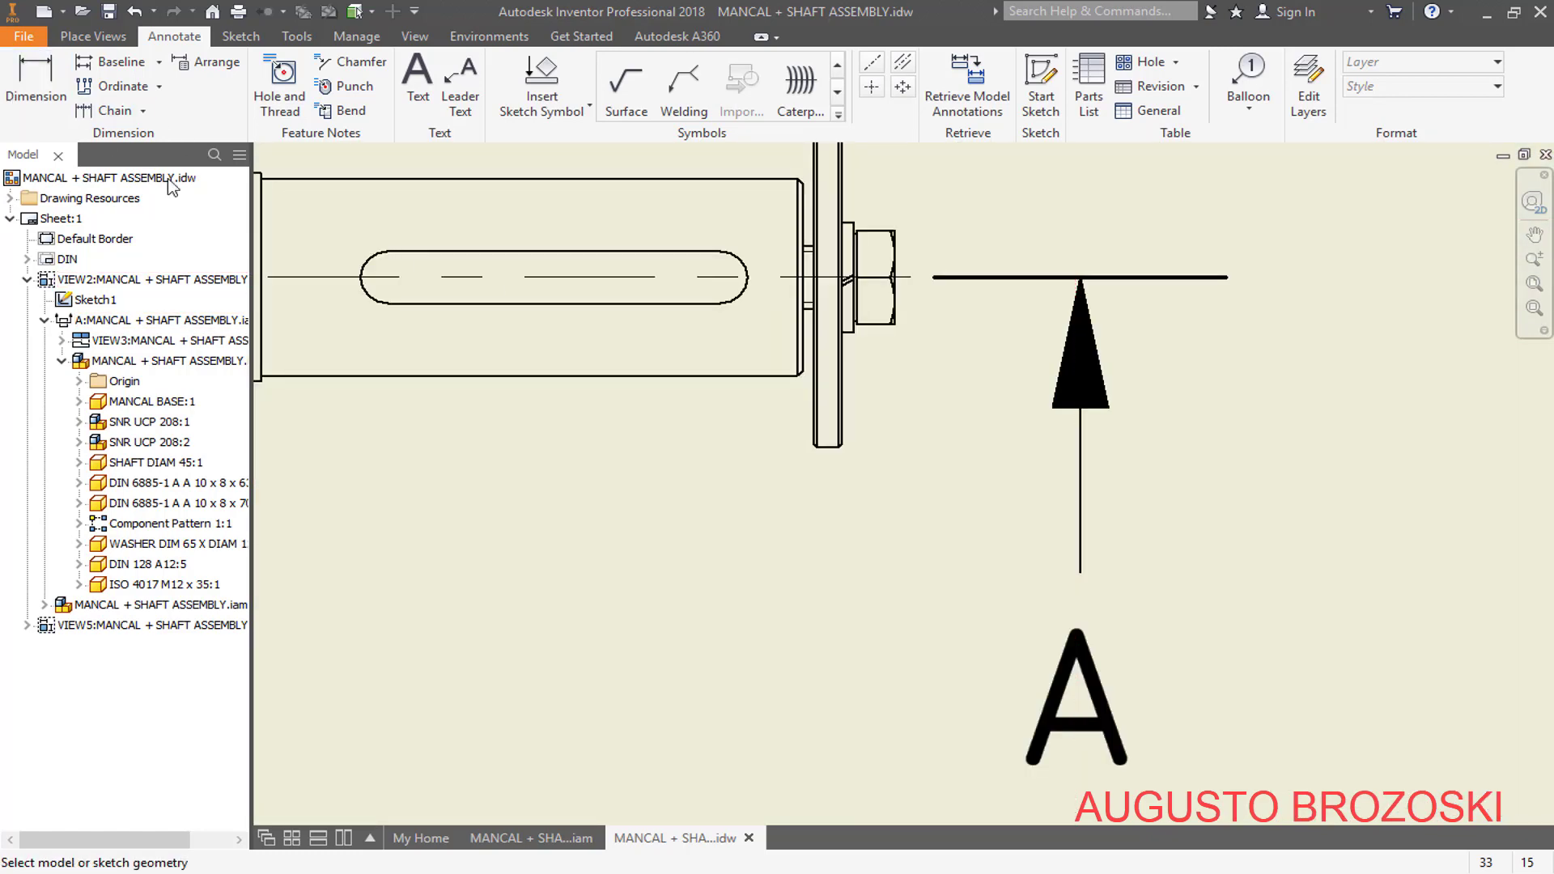
pyautogui.click(803, 369)
pyautogui.scroll(-4, 841, 468)
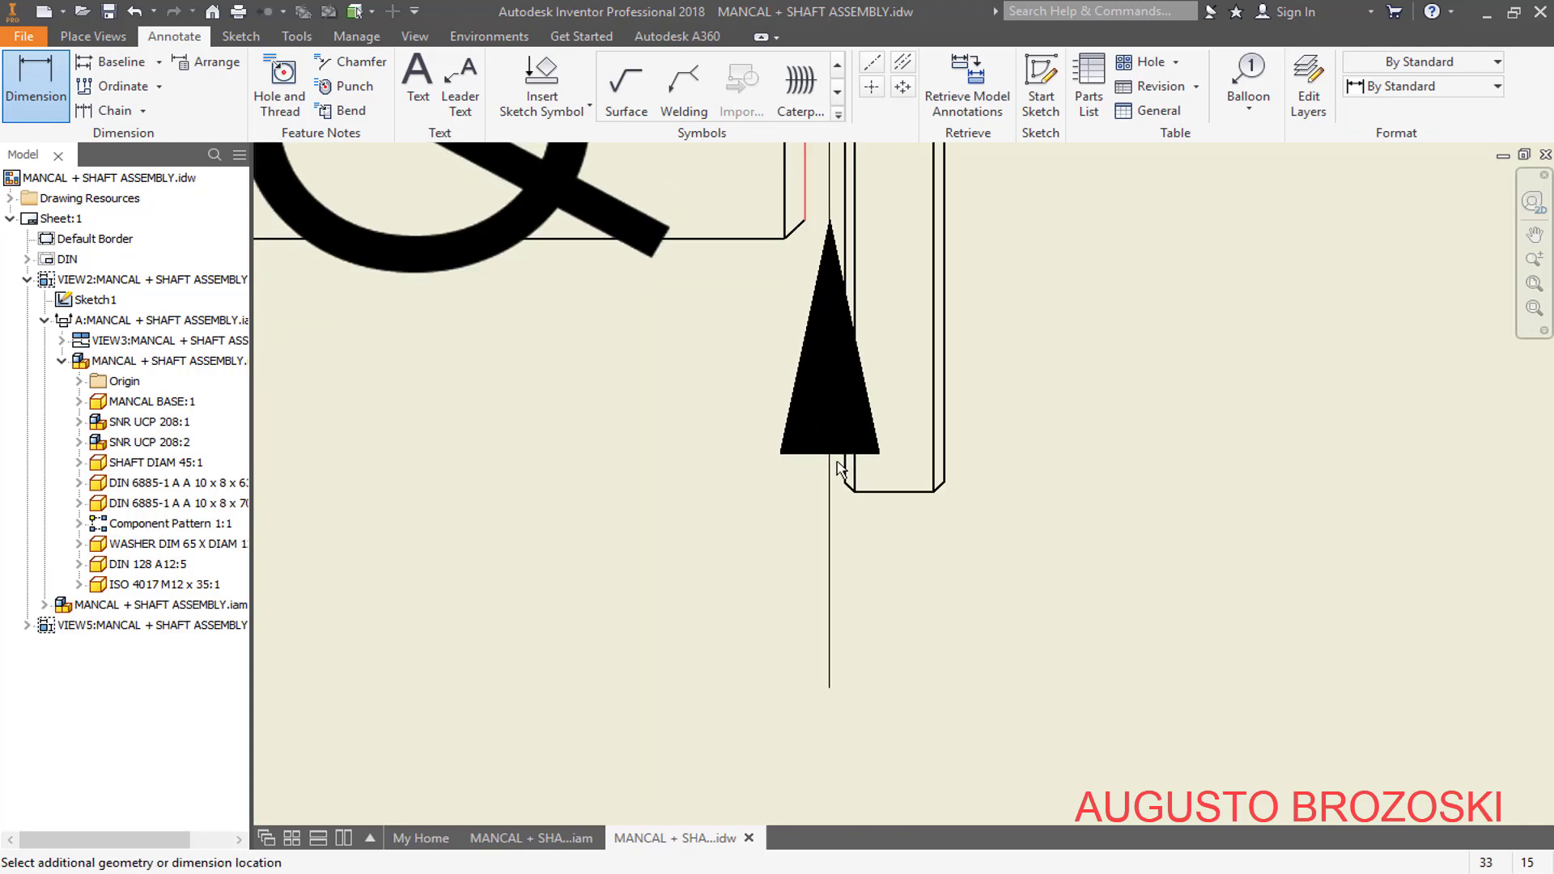
pyautogui.scroll(6, 843, 469)
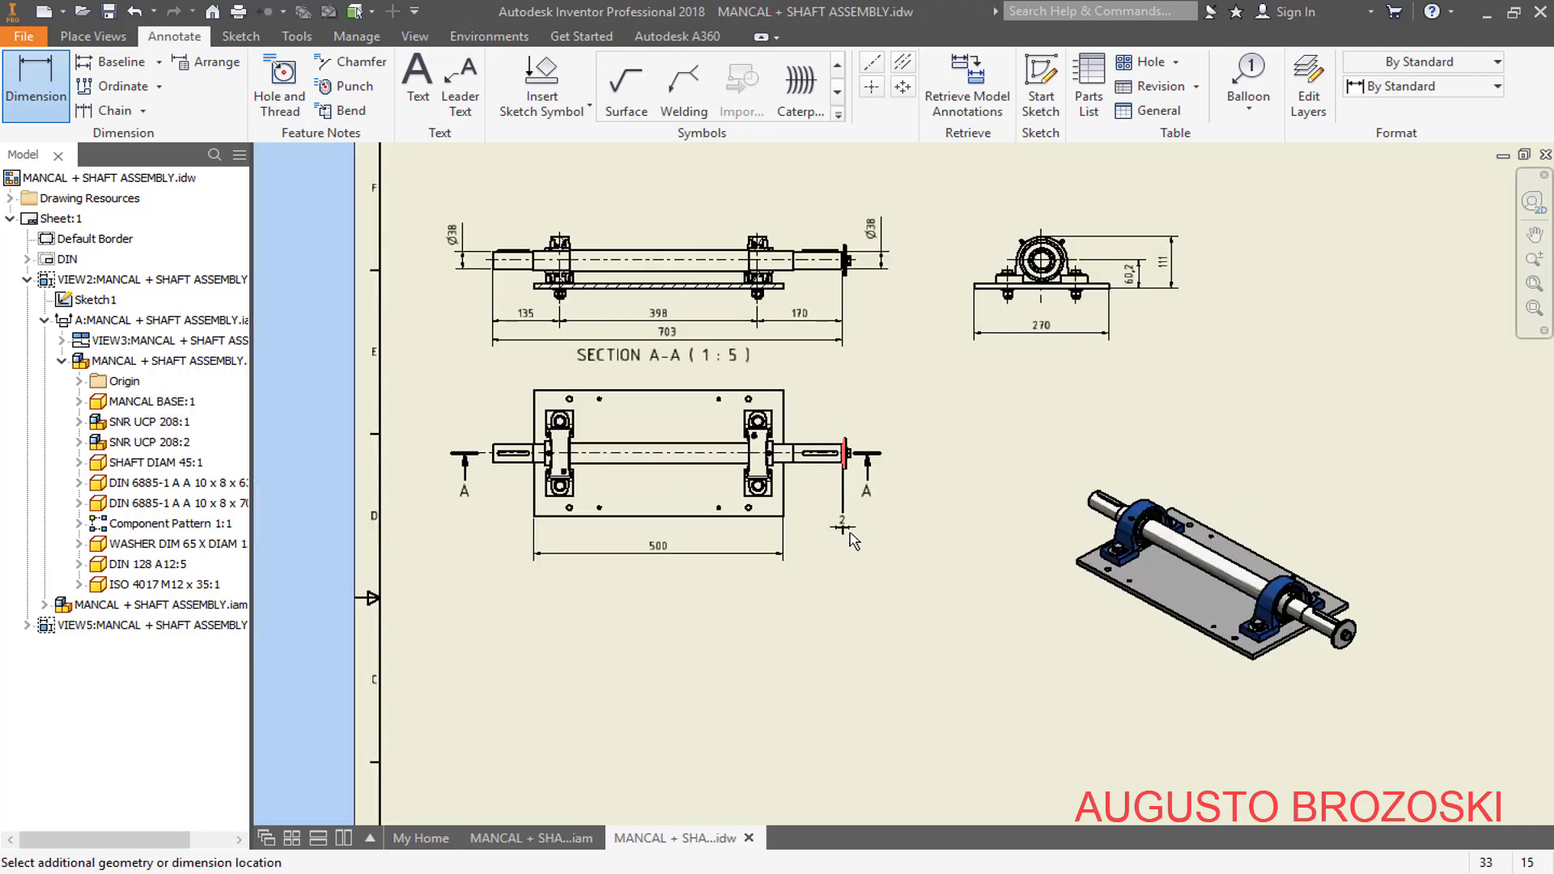
pyautogui.click(855, 556)
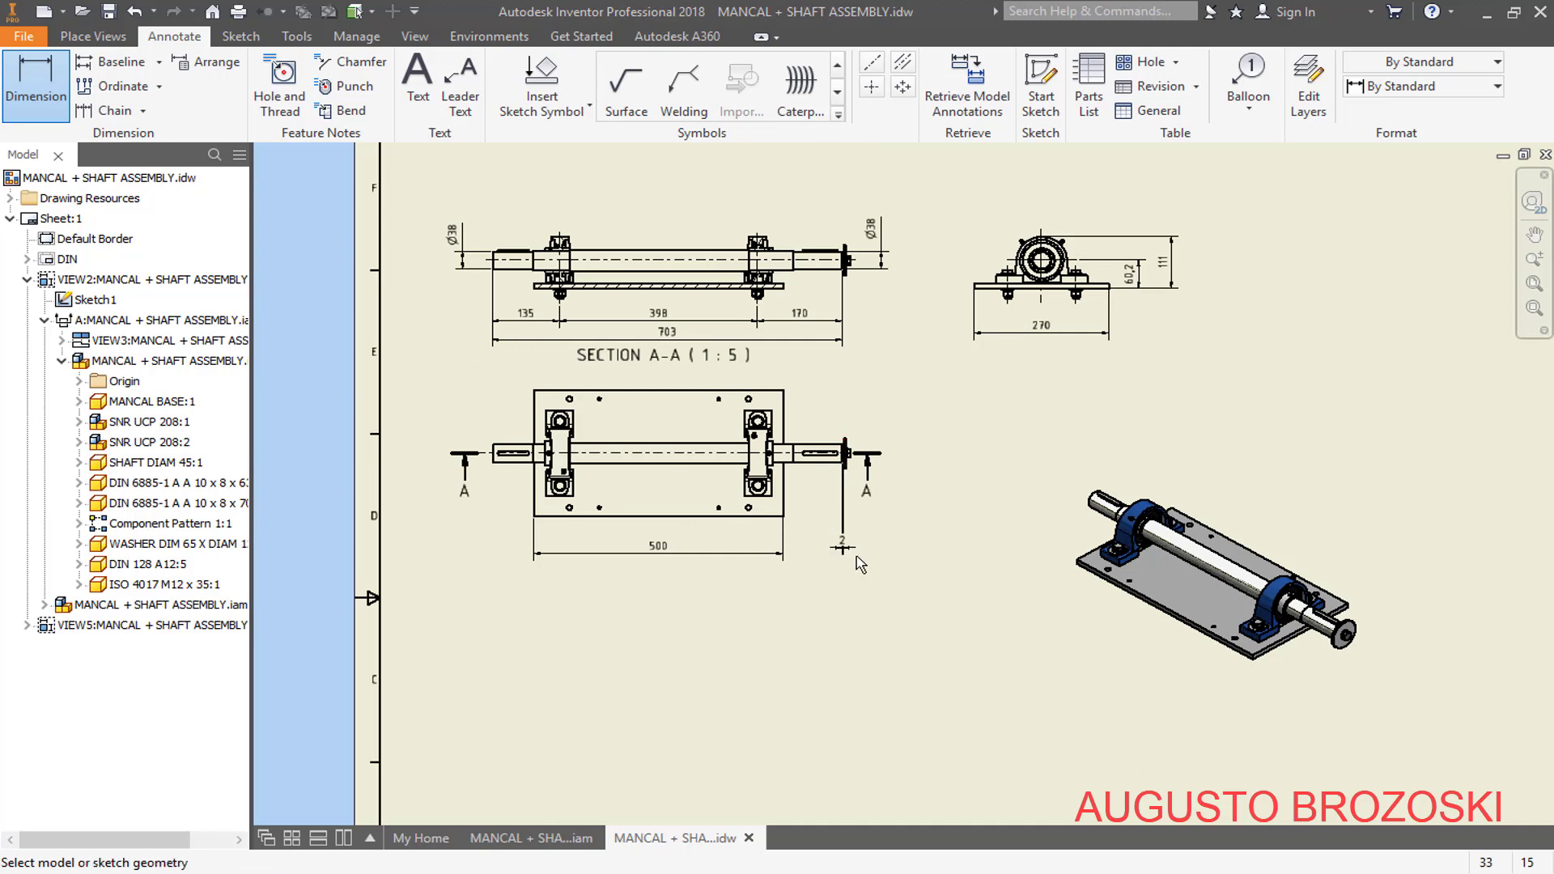
pyautogui.scroll(-5, 850, 550)
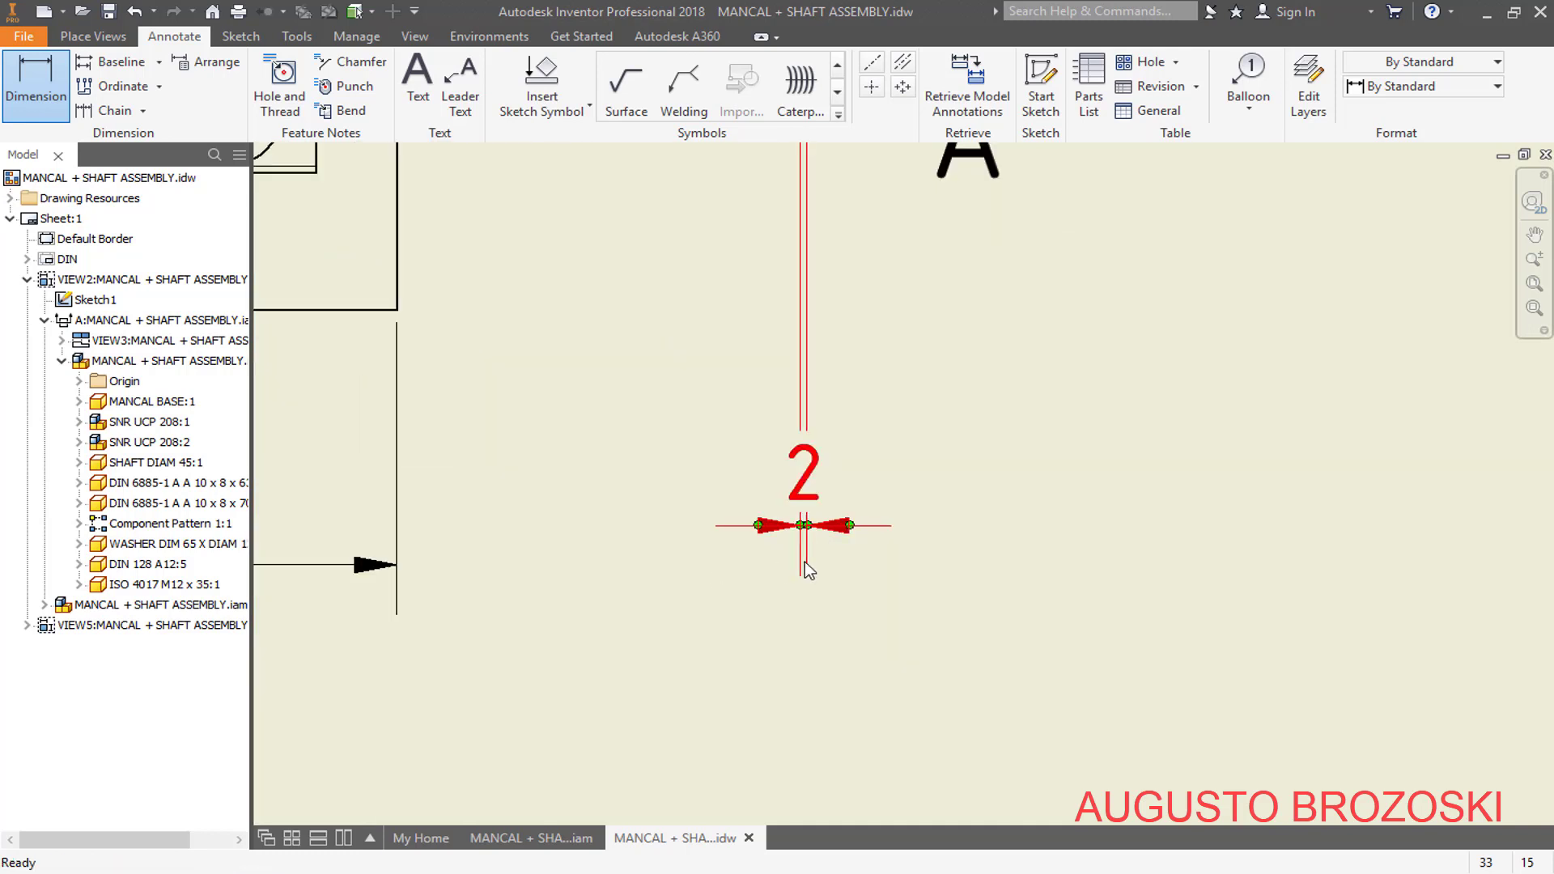
pyautogui.press('Escape')
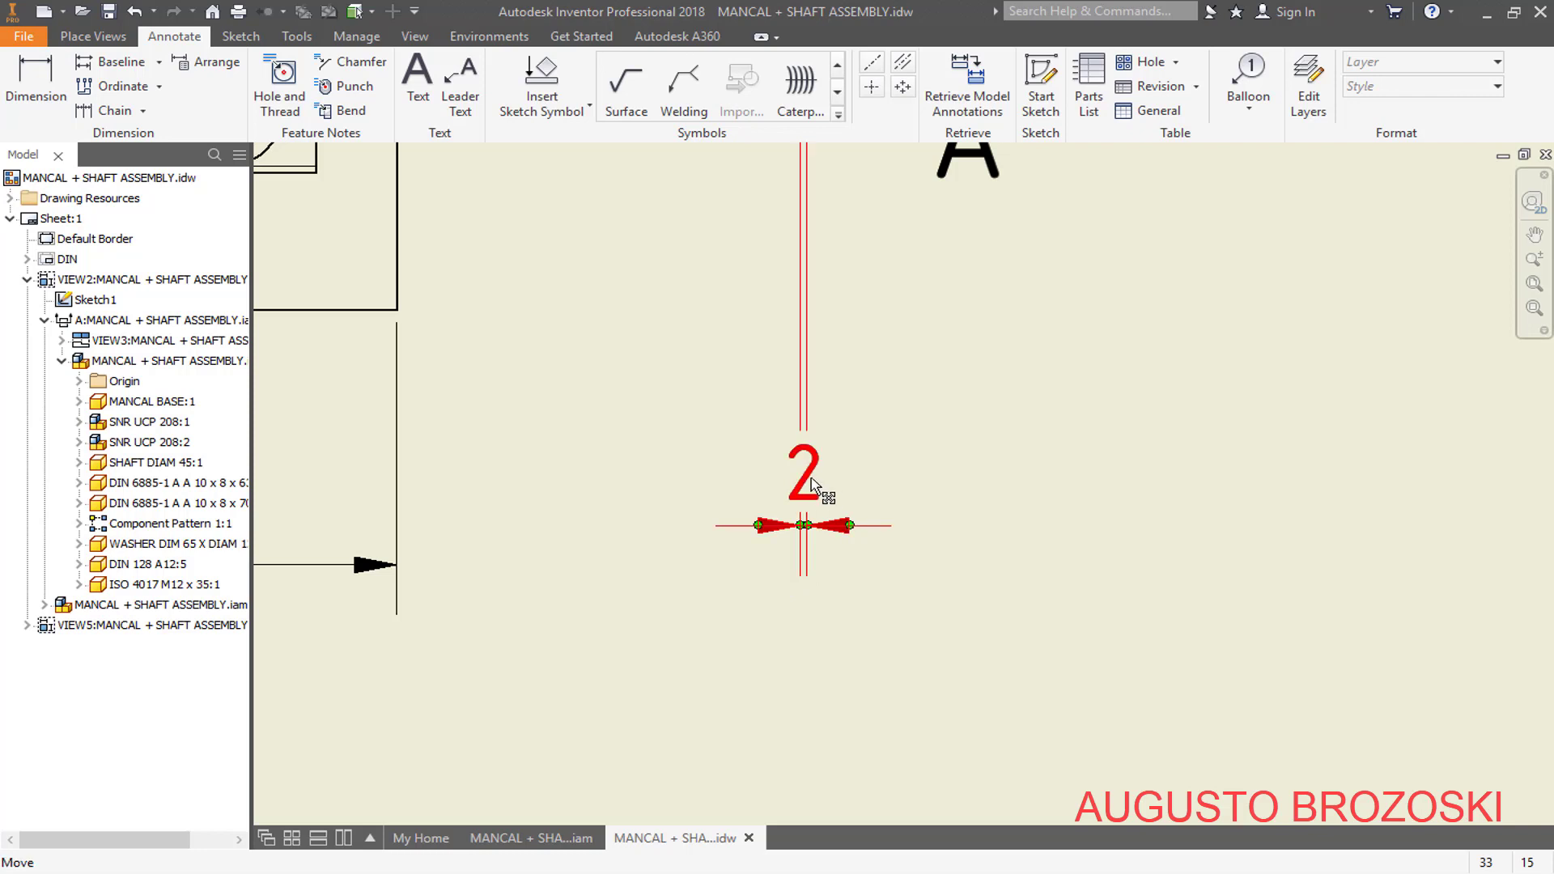
# - Move the washer gap dimension's text outside its arrows, to the right of the extension lines
pyautogui.moveTo(821, 484); pyautogui.dragTo(945, 570)
pyautogui.click(1055, 460)
pyautogui.scroll(-5, 1032, 482)
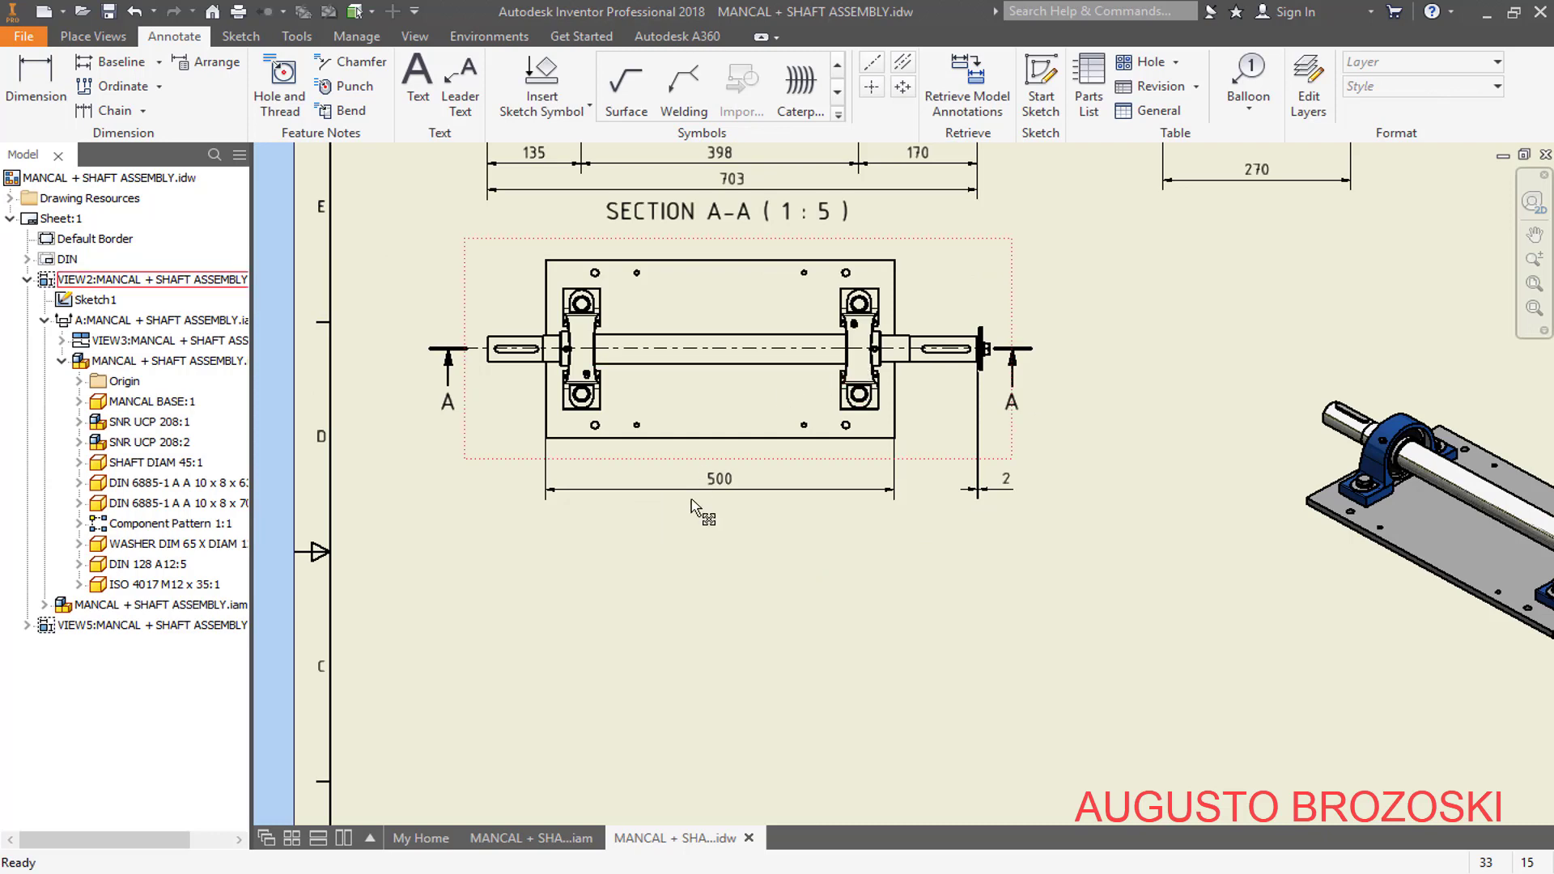
# - Check the top view in the reference PDF and add centre marks to the eight base plate holes in the drawing's top view
pyautogui.click(546, 872)
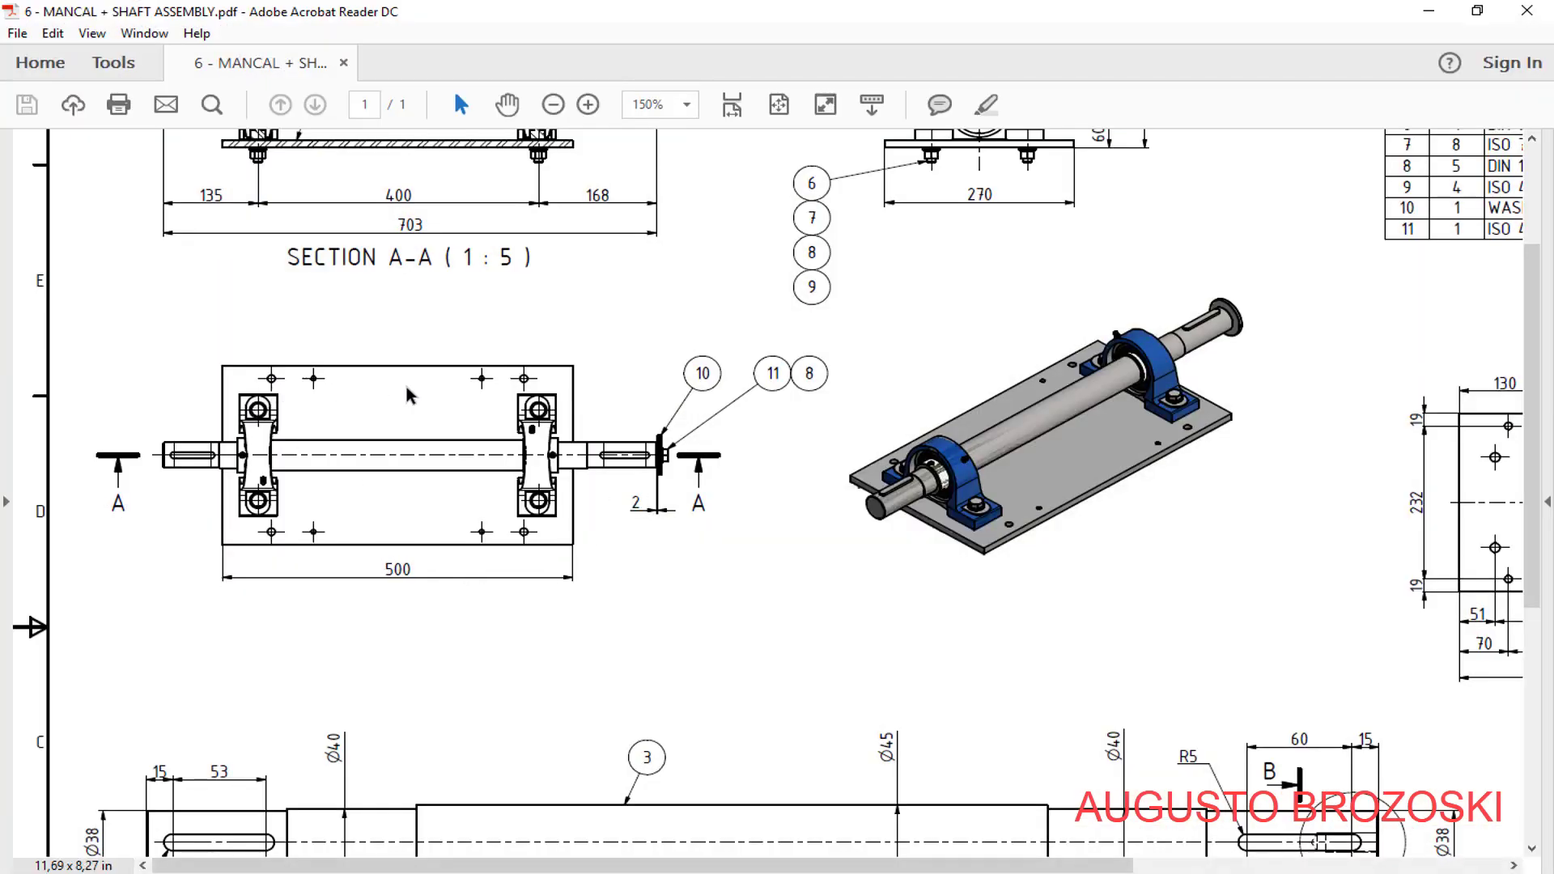
pyautogui.click(1429, 12)
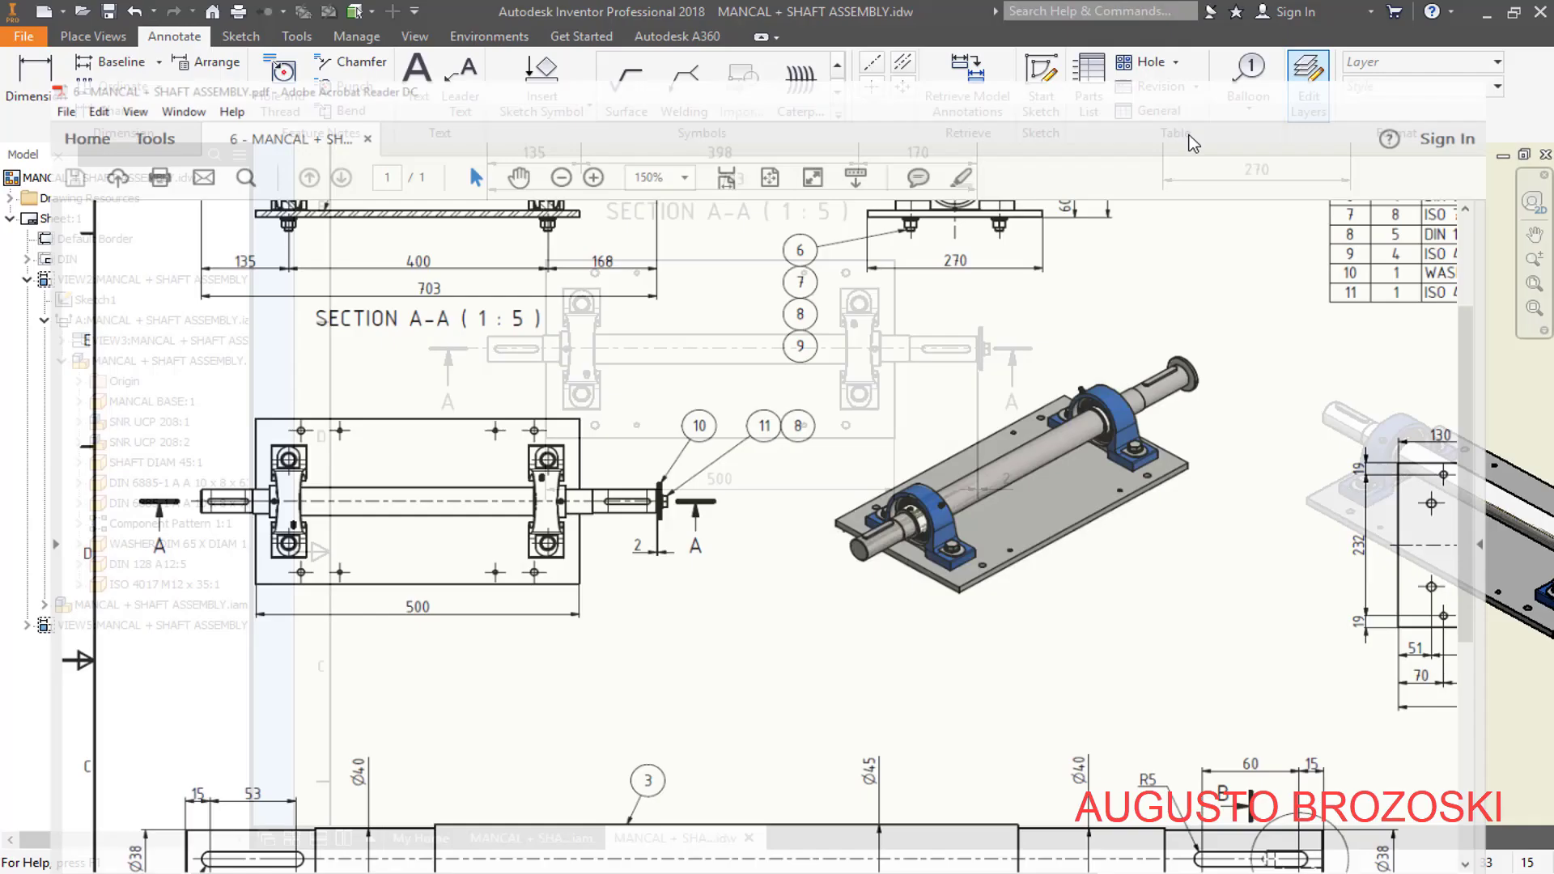
pyautogui.scroll(6, 707, 298)
pyautogui.moveTo(707, 298); pyautogui.dragTo(768, 383, button='middle')
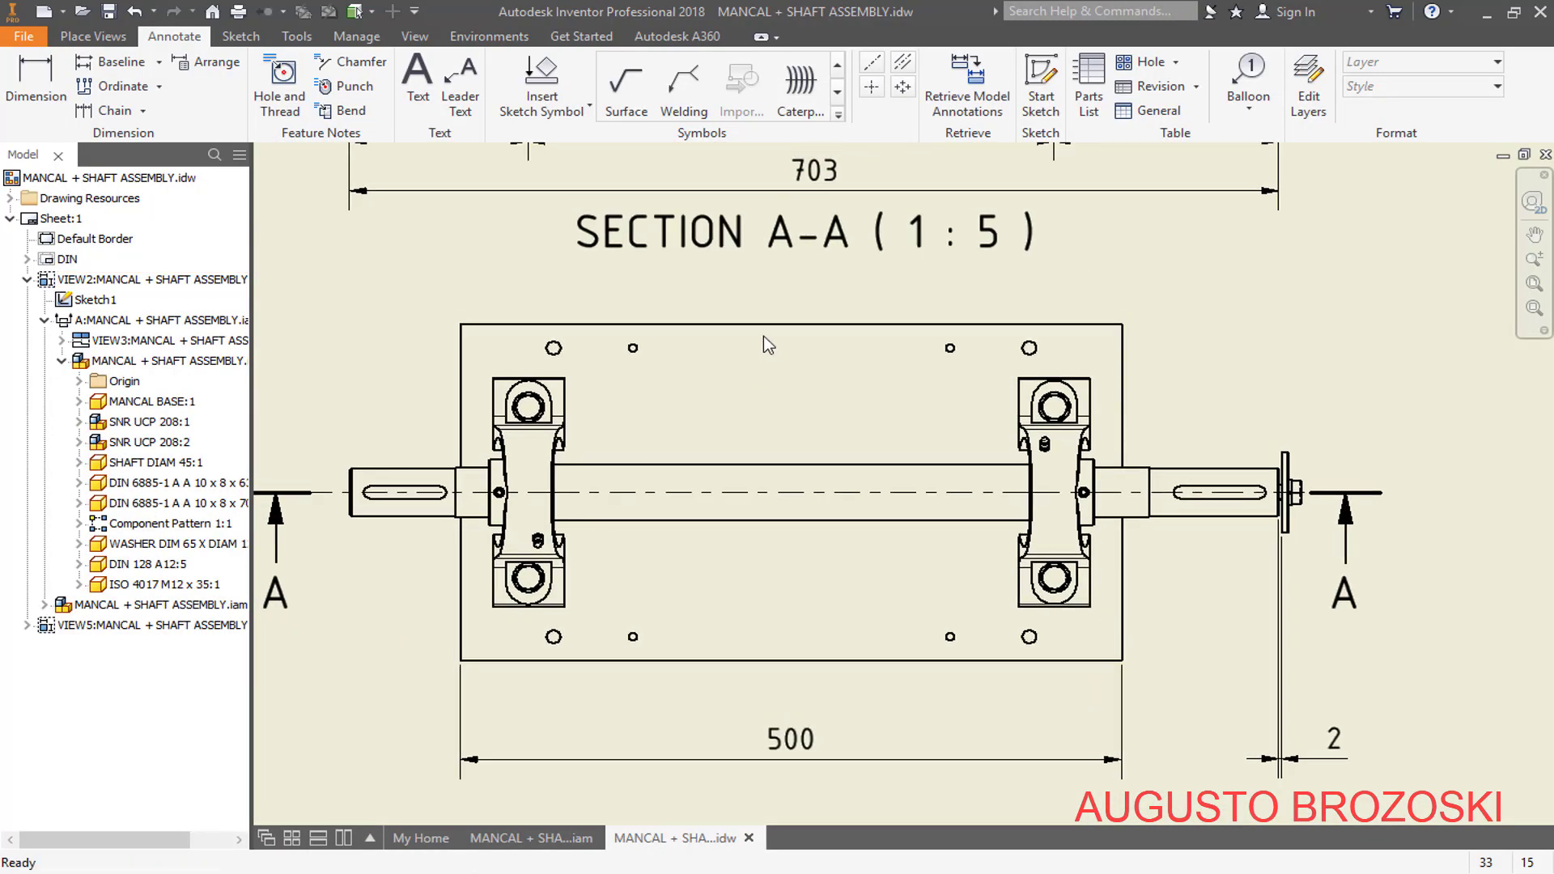
pyautogui.click(872, 89)
pyautogui.click(553, 348)
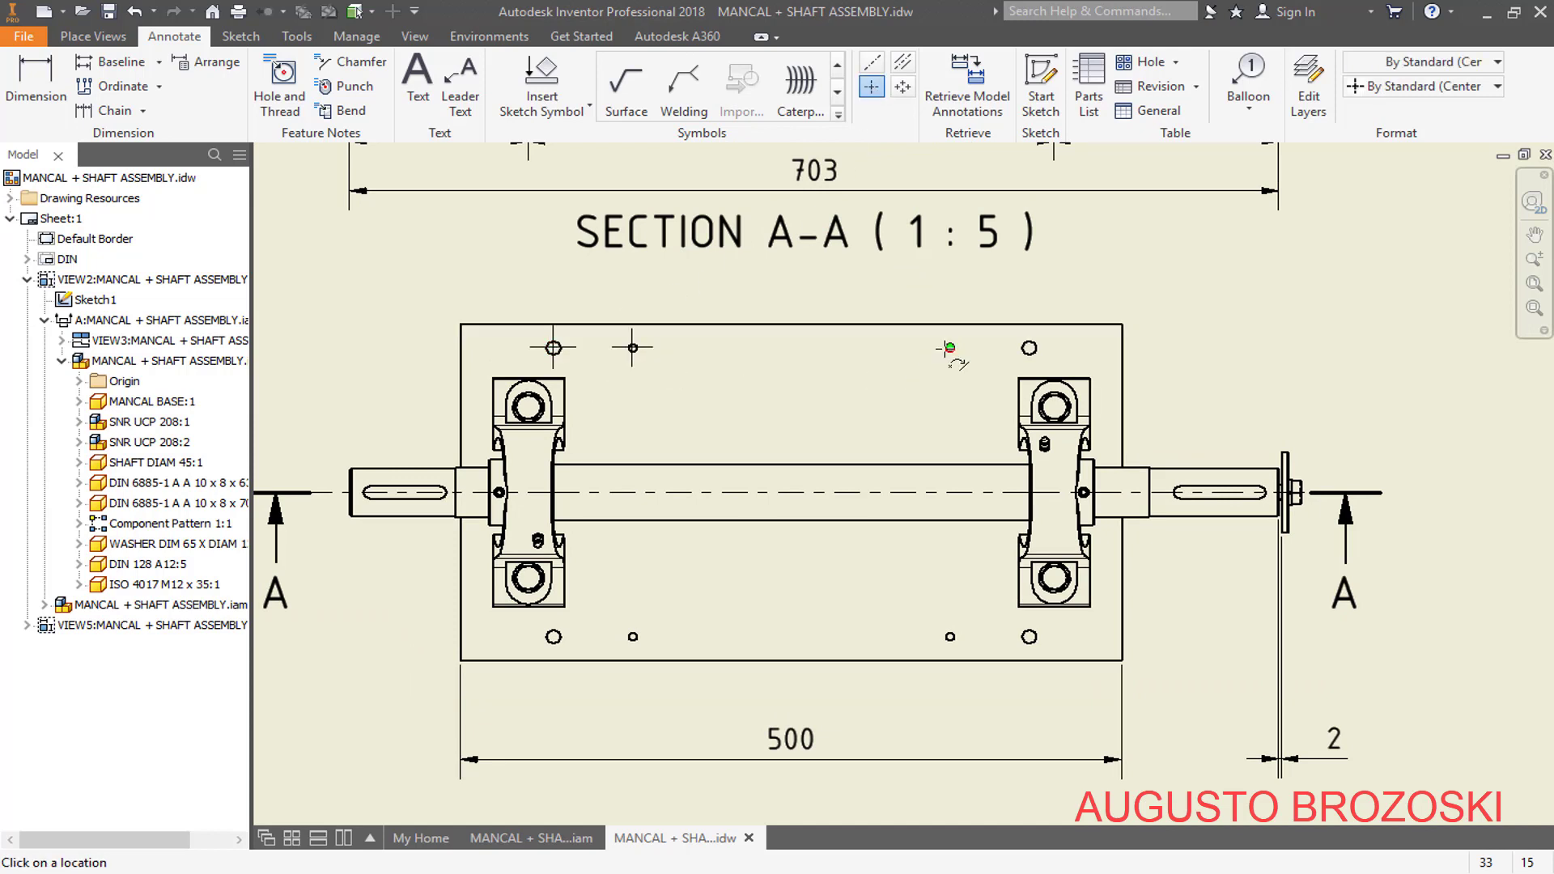
pyautogui.click(1030, 350)
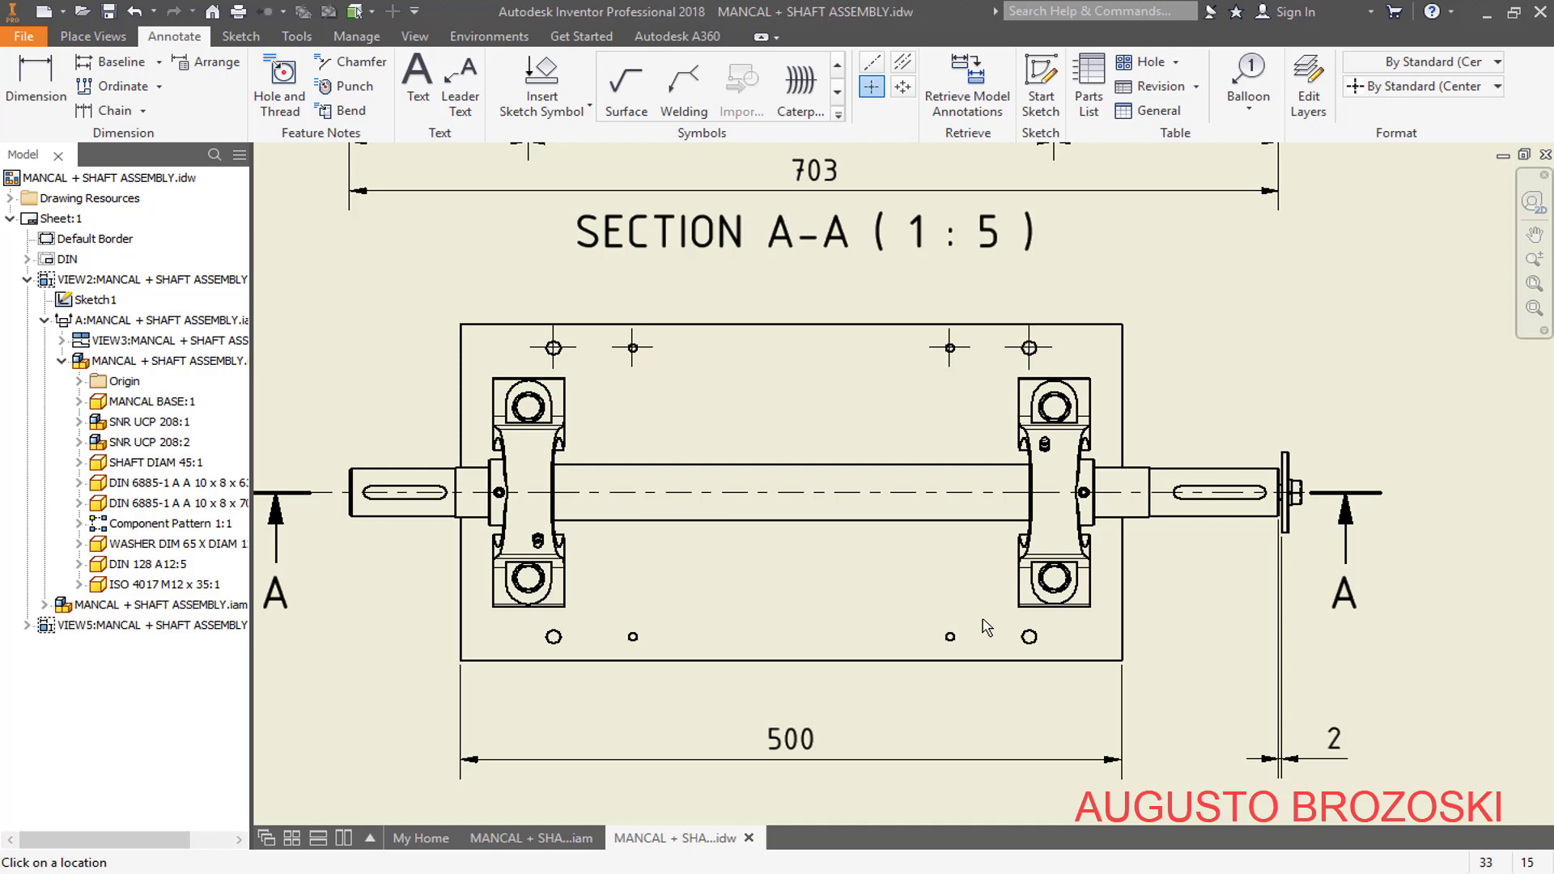
pyautogui.click(1029, 637)
# - Add centre marks to the washer circles around the four bearing housing bolts in the top view
pyautogui.scroll(8, 523, 413)
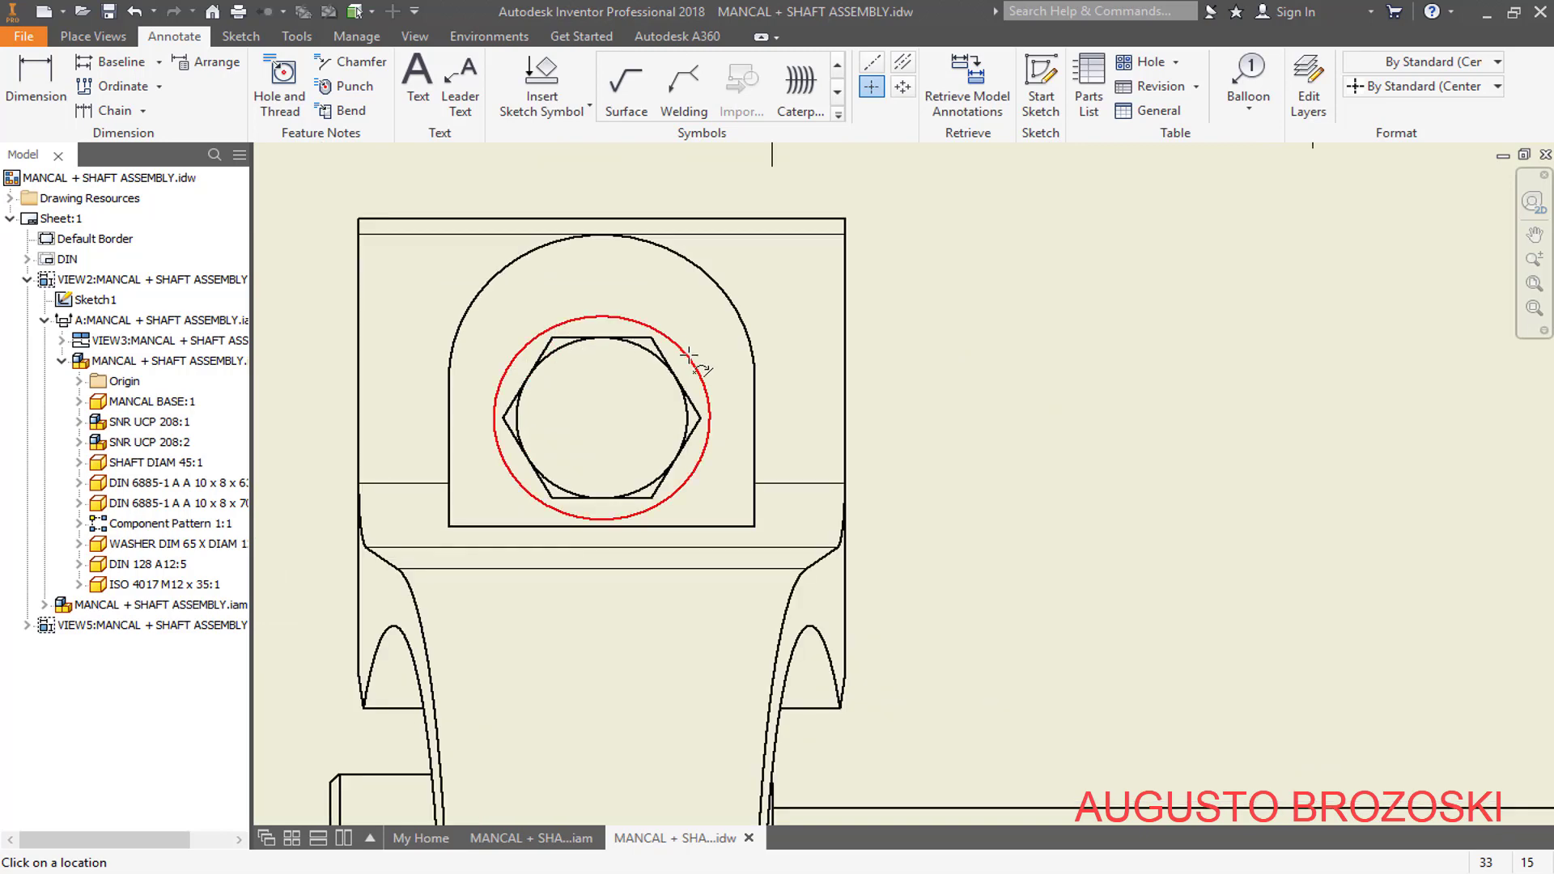
pyautogui.click(689, 354)
pyautogui.scroll(-6, 638, 455)
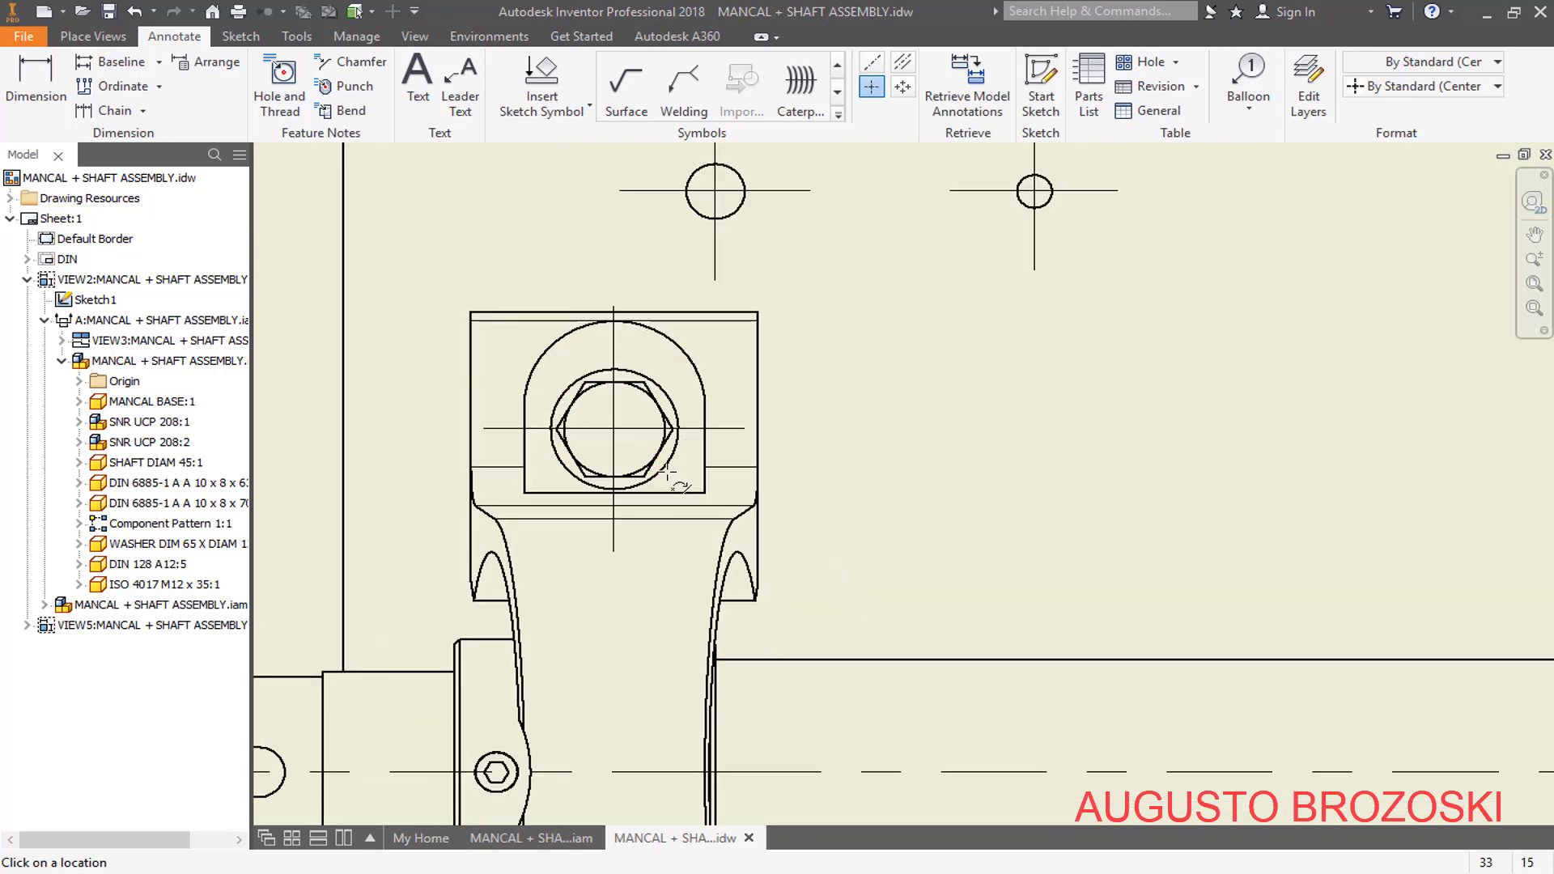
pyautogui.scroll(9, 648, 704)
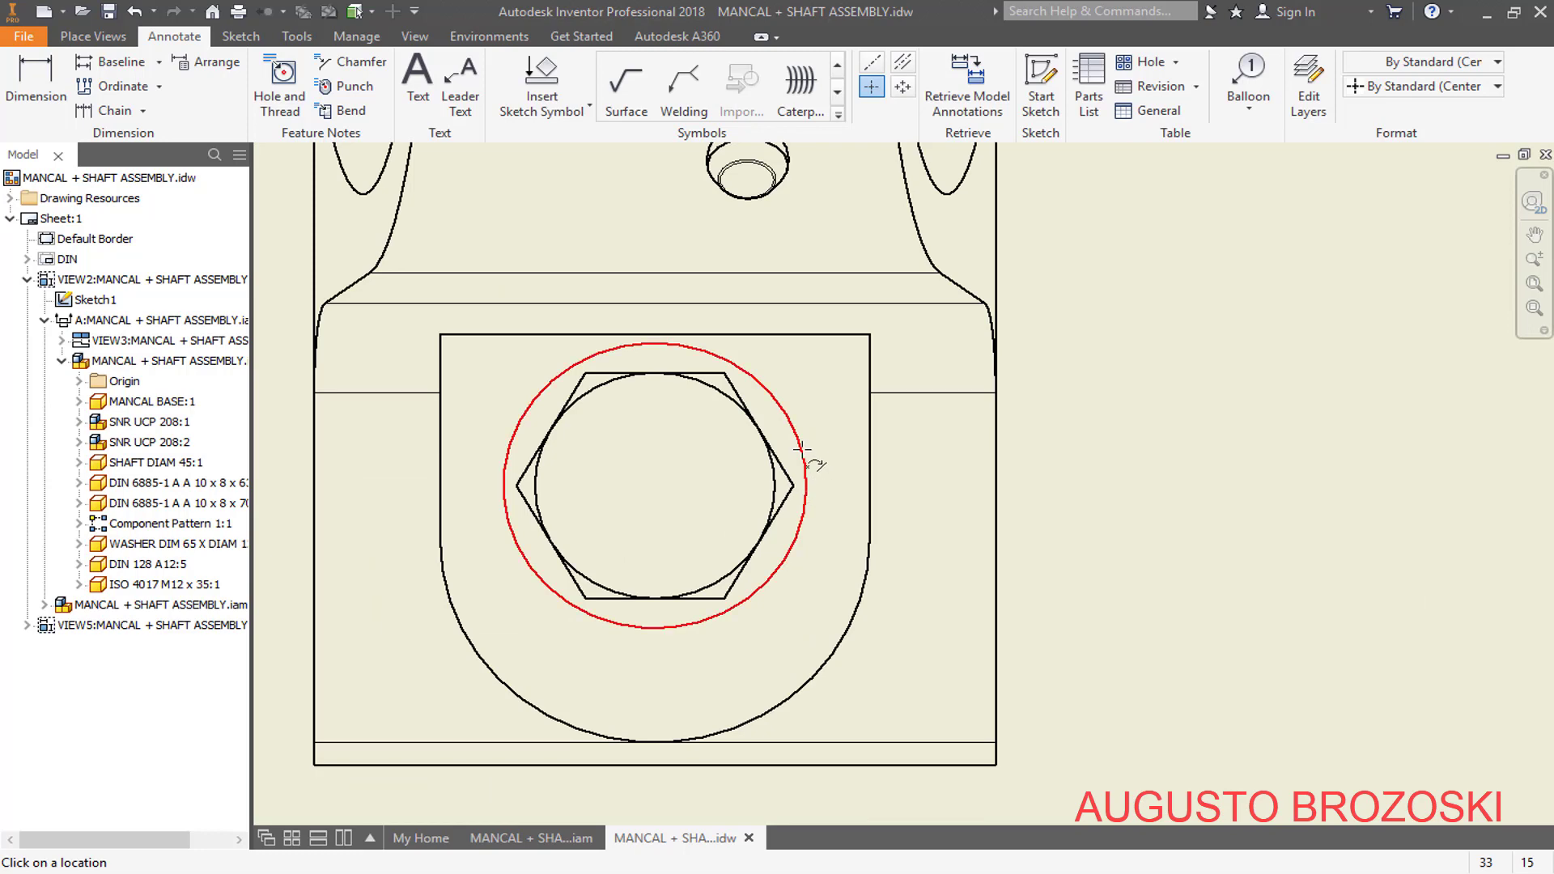
pyautogui.scroll(-5, 785, 477)
pyautogui.scroll(4, 932, 419)
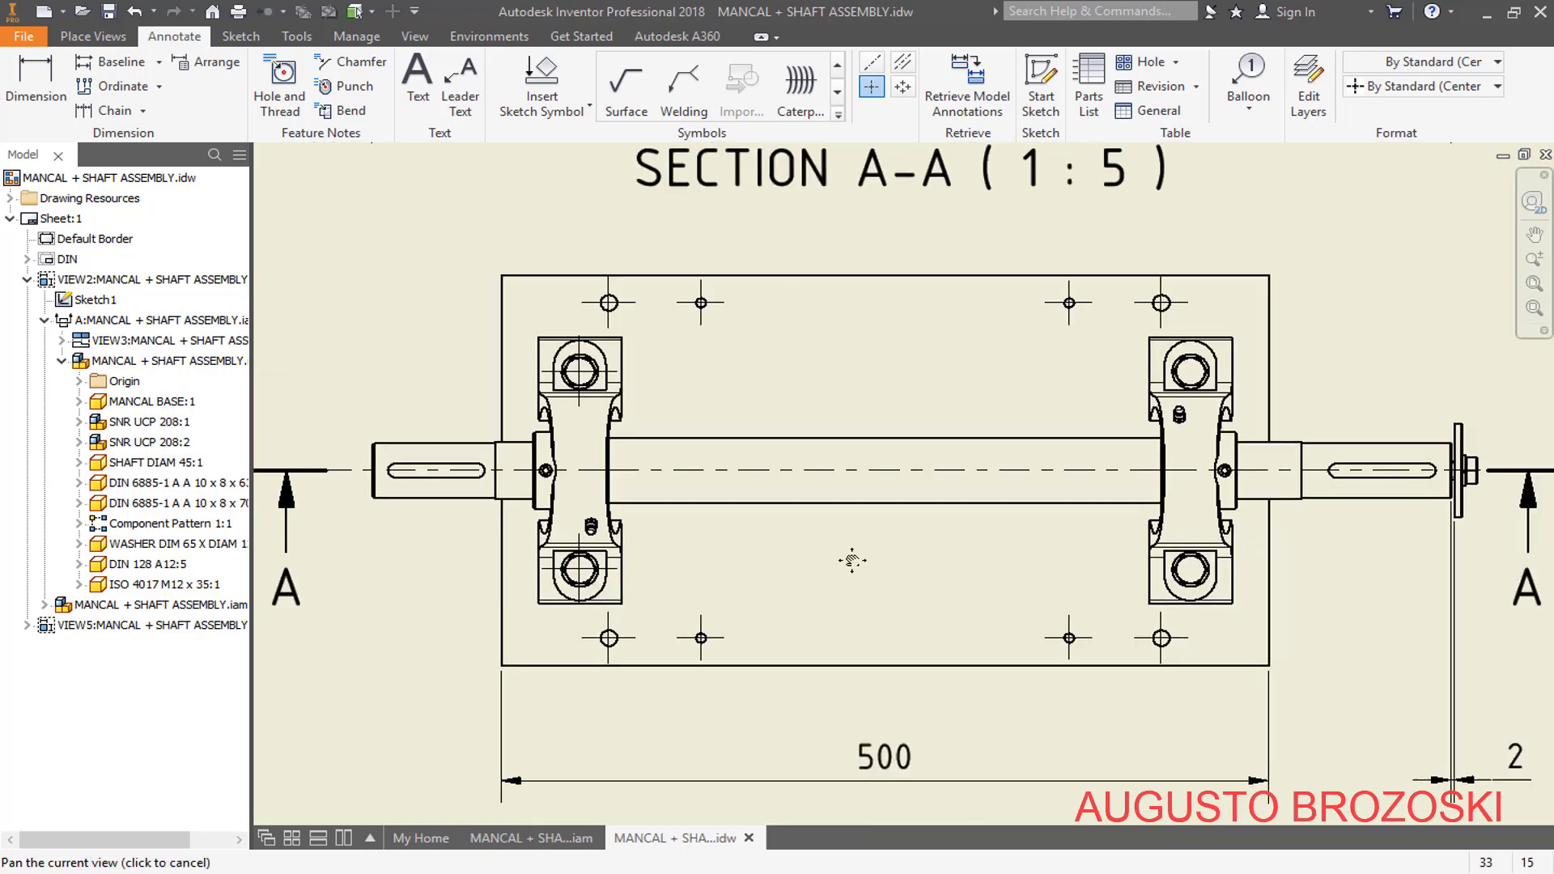
pyautogui.scroll(5, 933, 419)
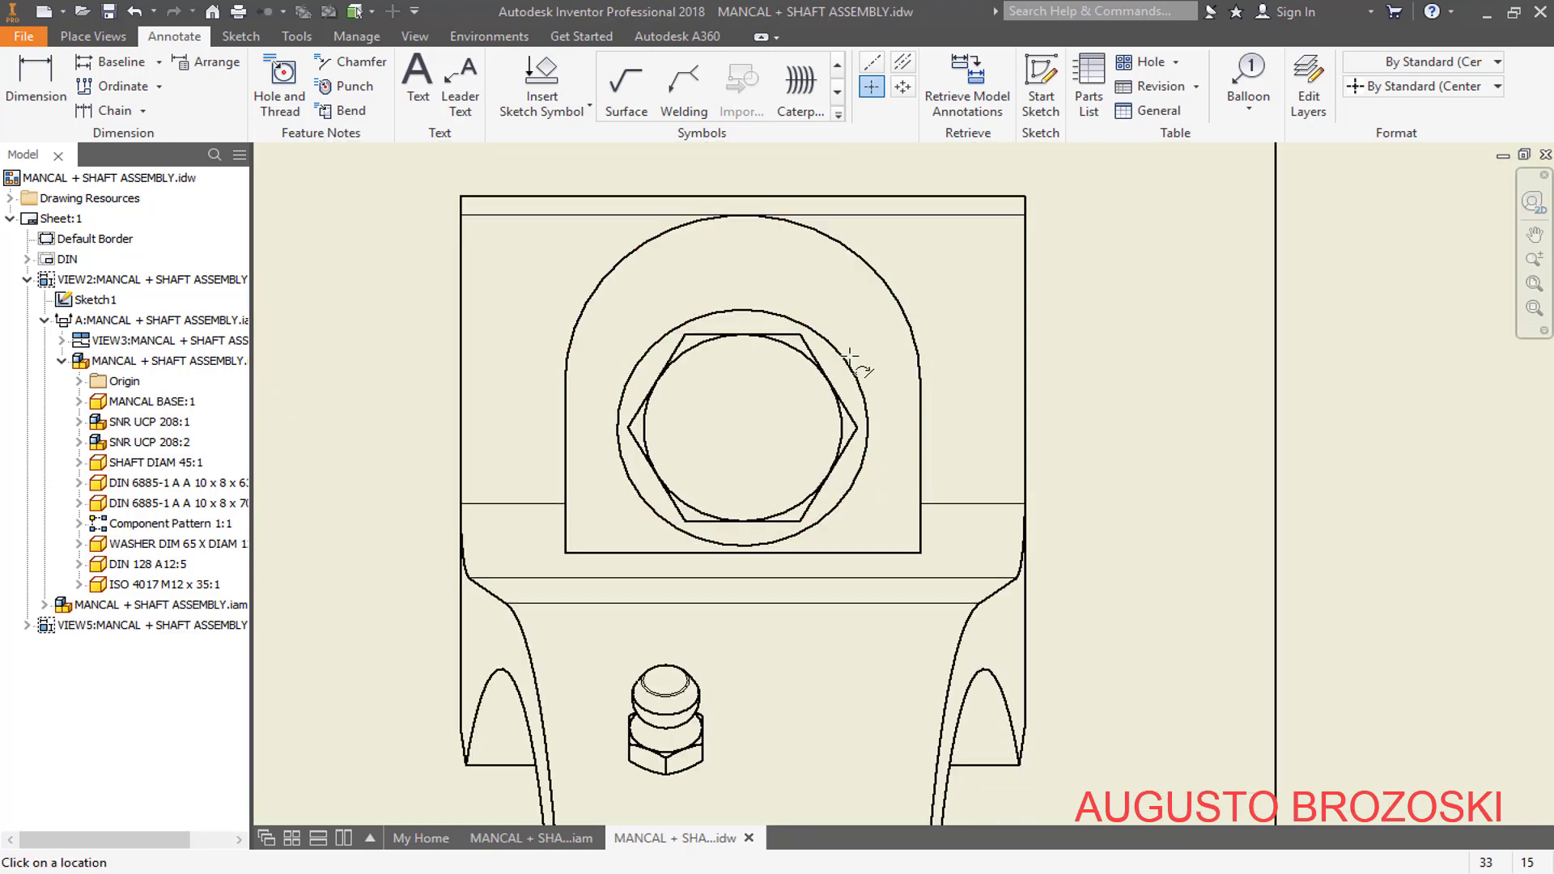
pyautogui.scroll(-5, 860, 442)
pyautogui.moveTo(875, 728); pyautogui.dragTo(882, 457, button='middle')
pyautogui.scroll(5, 893, 621)
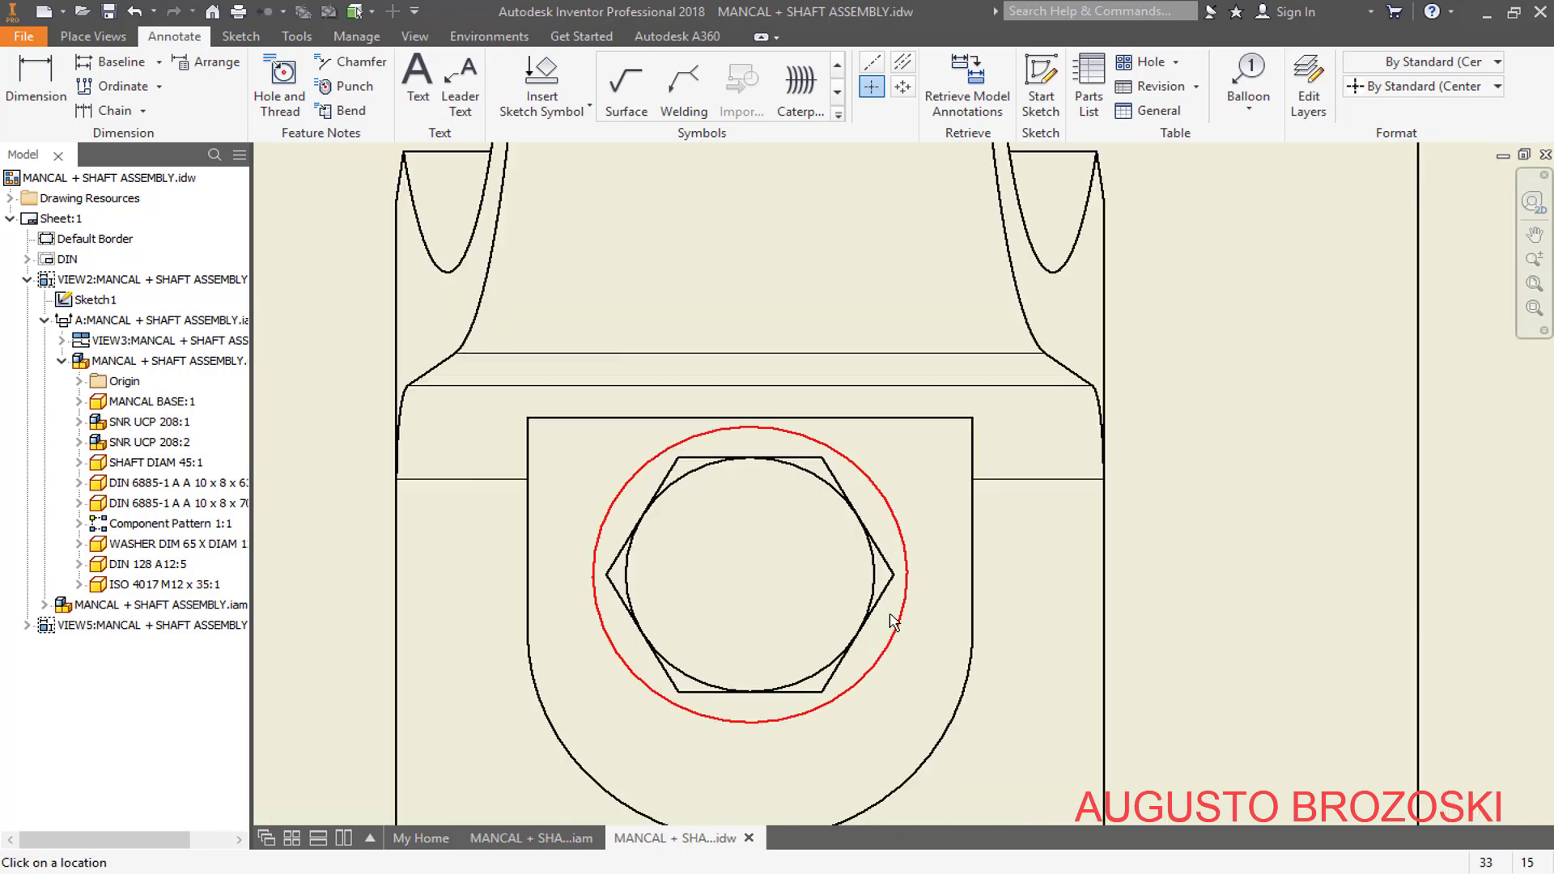
pyautogui.scroll(-5, 895, 510)
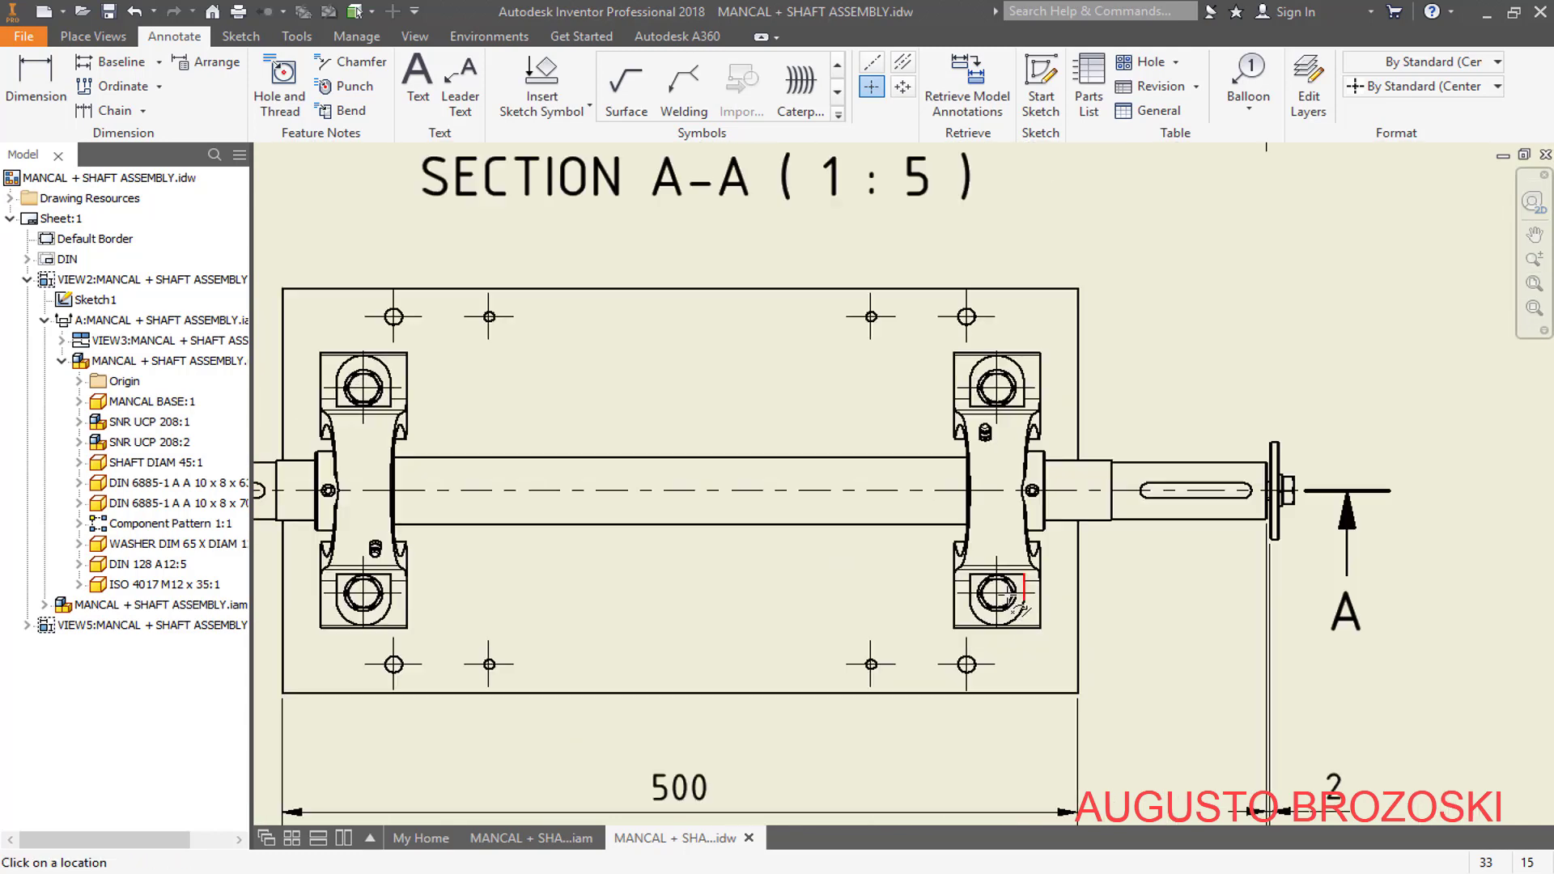
# - Add centre marks to both rounded ends of the two shaft keys in the top view
pyautogui.scroll(3, 1275, 494)
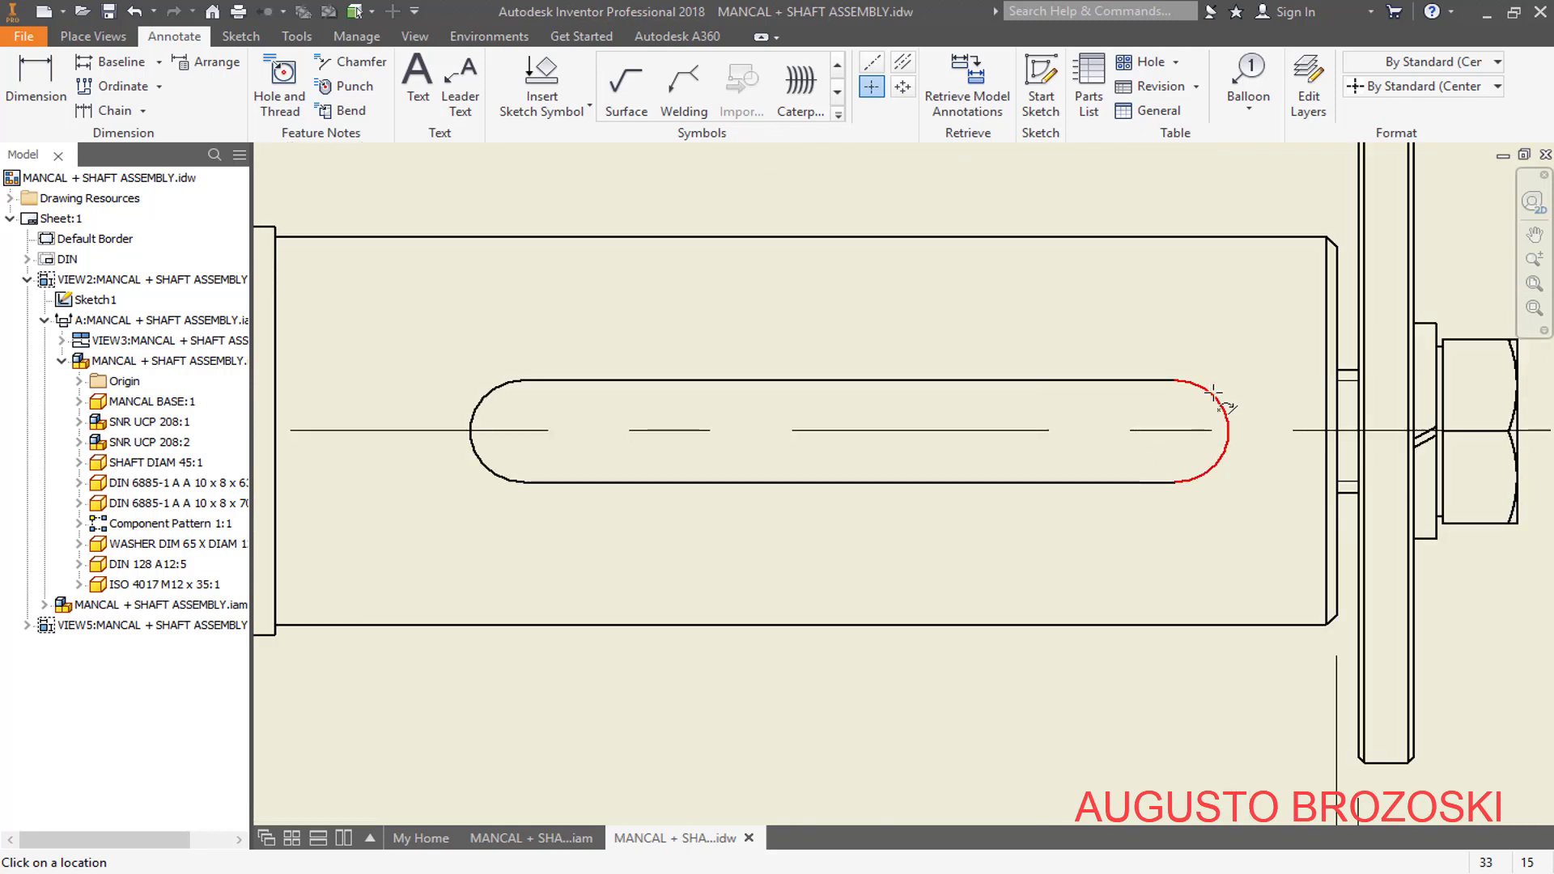
pyautogui.click(1204, 389)
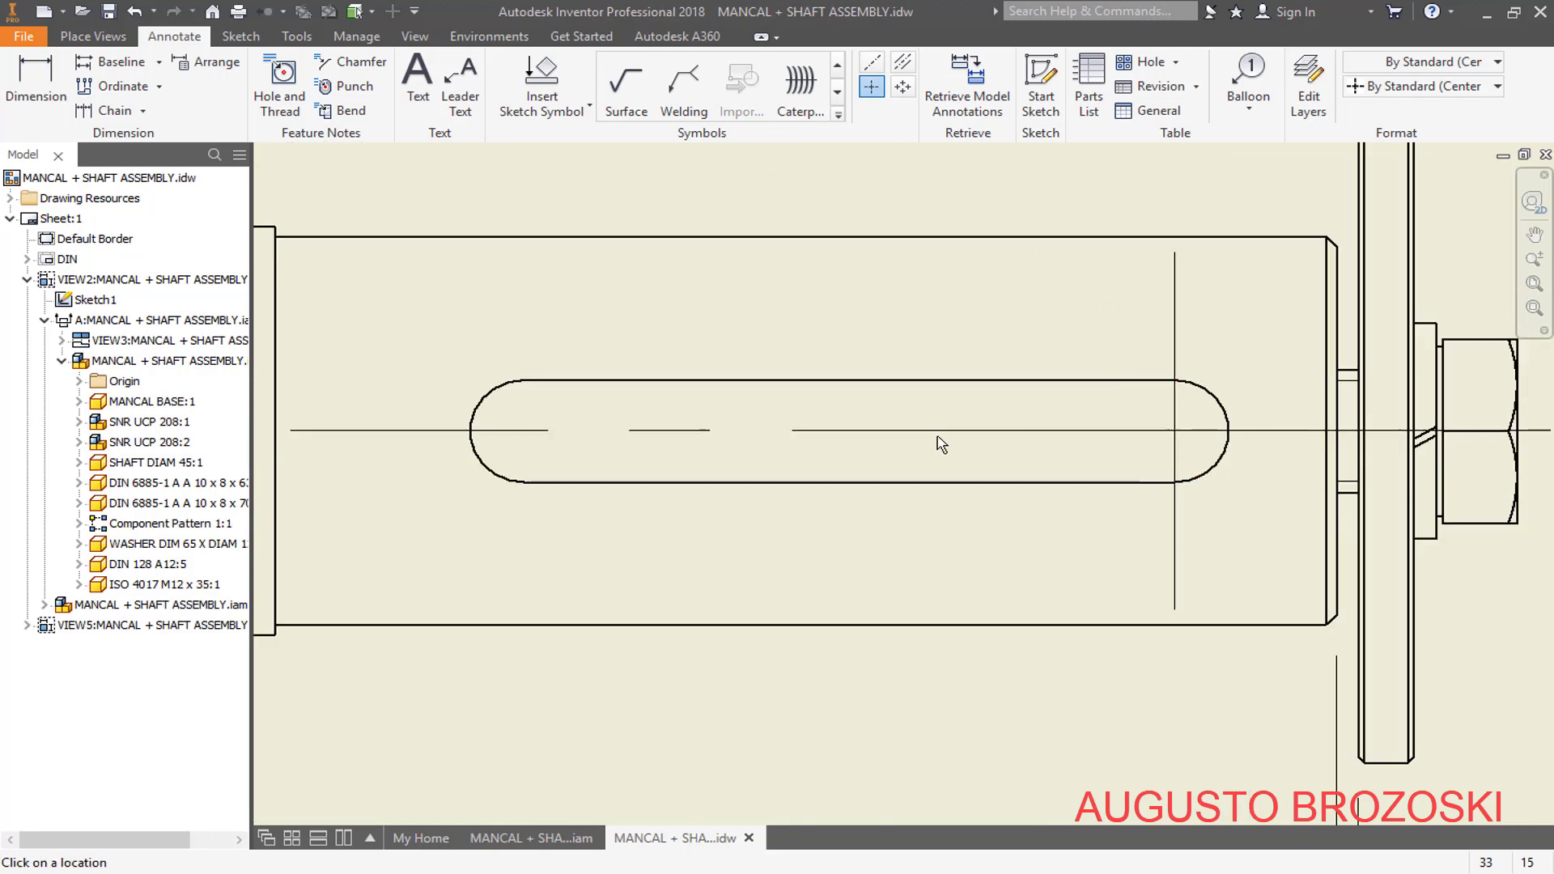
pyautogui.click(492, 412)
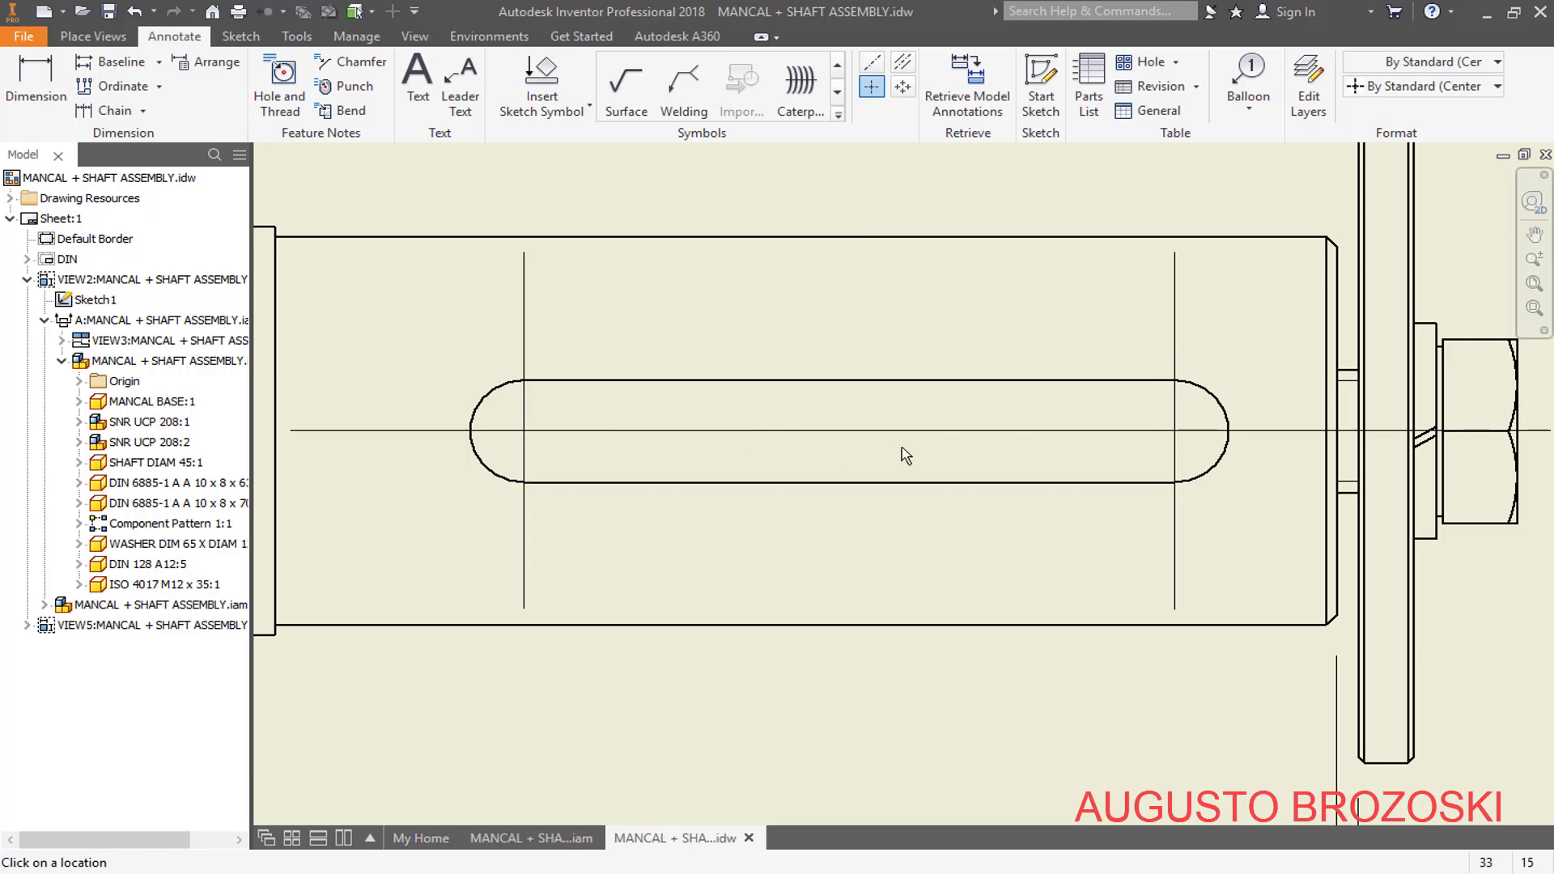
pyautogui.scroll(-4, 900, 452)
pyautogui.scroll(3, 468, 459)
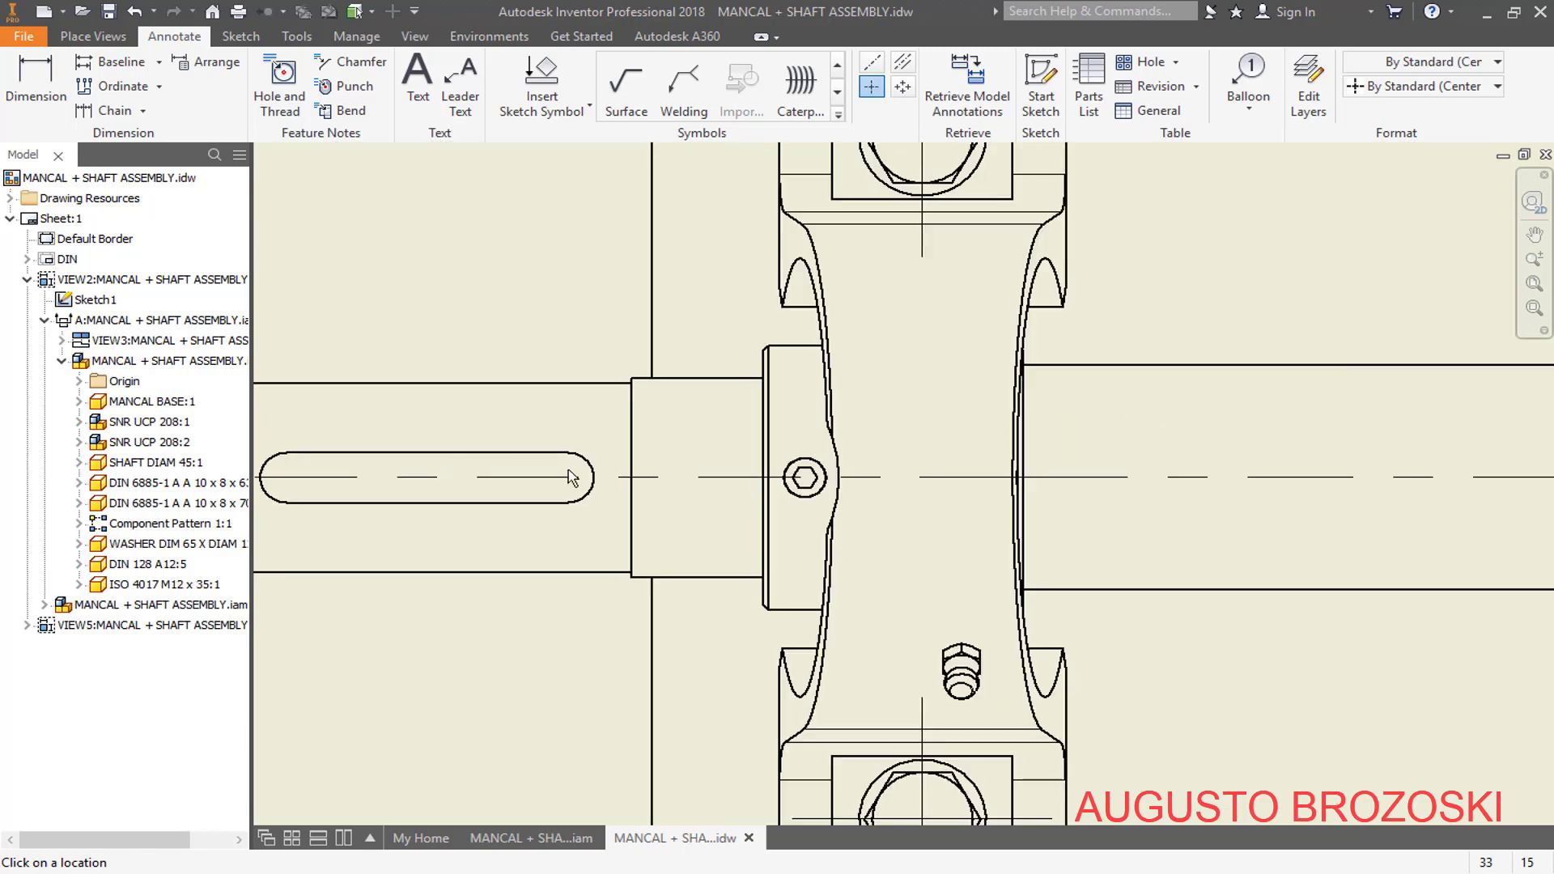
pyautogui.scroll(2, 599, 498)
pyautogui.click(921, 499)
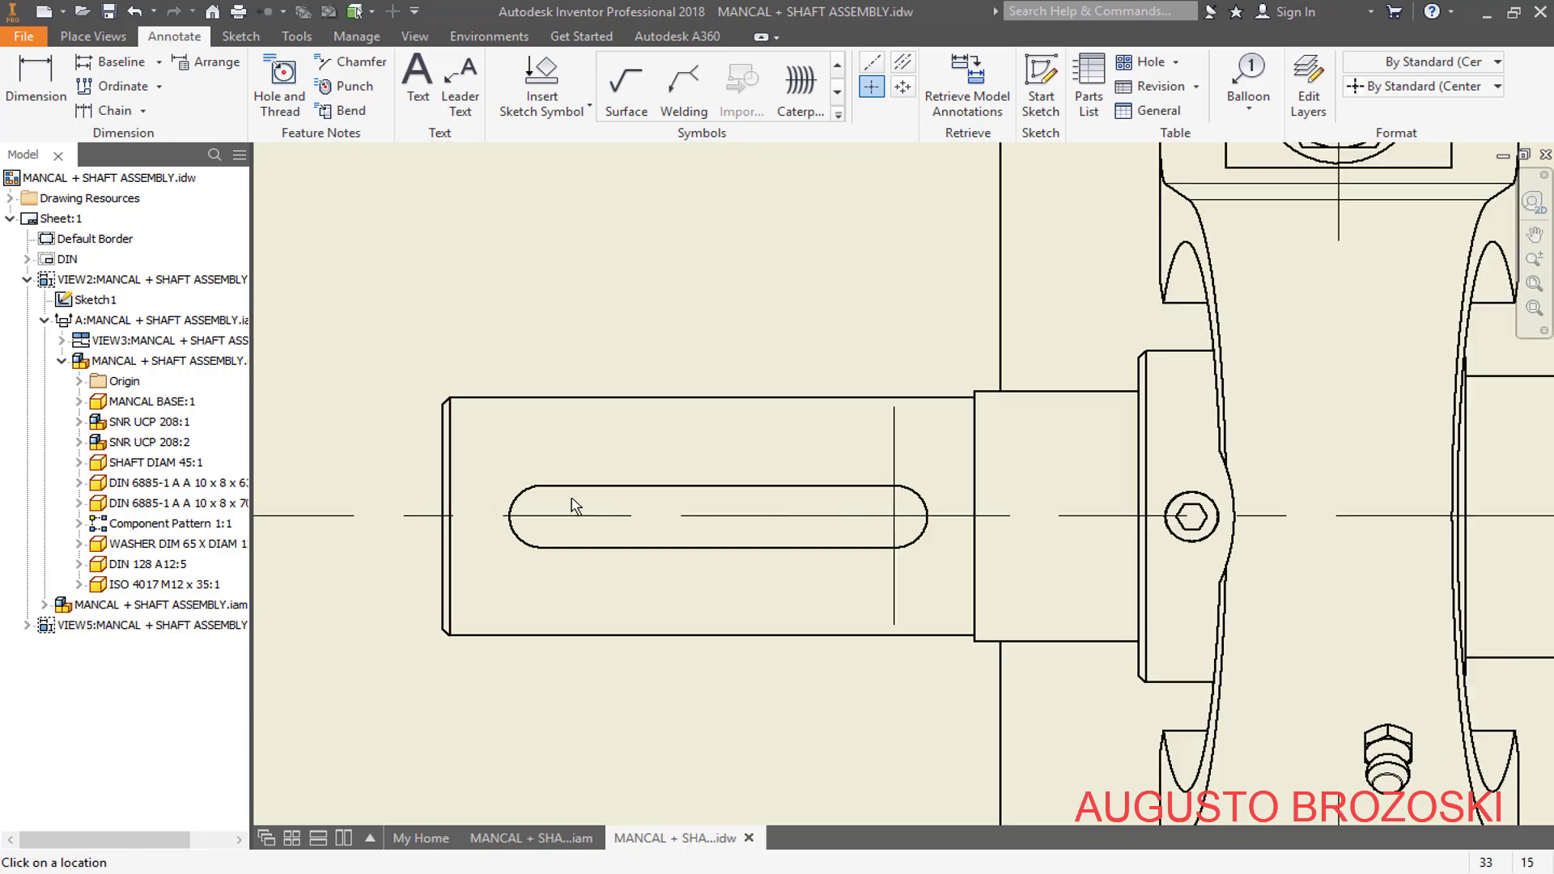
pyautogui.click(519, 495)
pyautogui.scroll(-4, 580, 451)
pyautogui.scroll(-3, 680, 455)
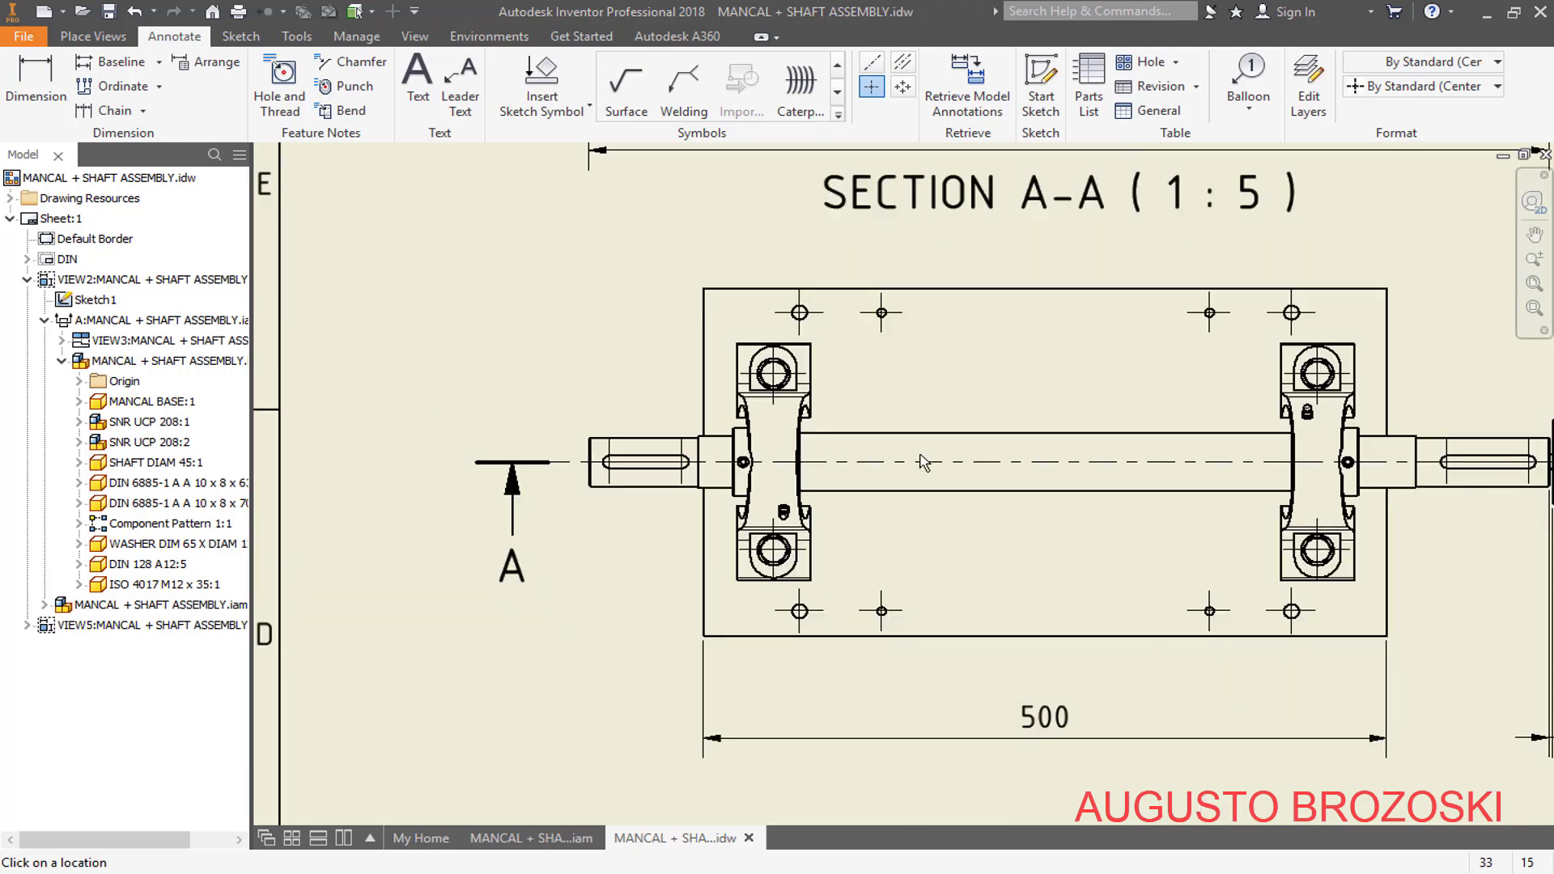
# - Fit the whole sheet in the view and save the drawing
pyautogui.moveTo(916, 458); pyautogui.dragTo(592, 471, button='middle')
pyautogui.scroll(-3, 738, 452)
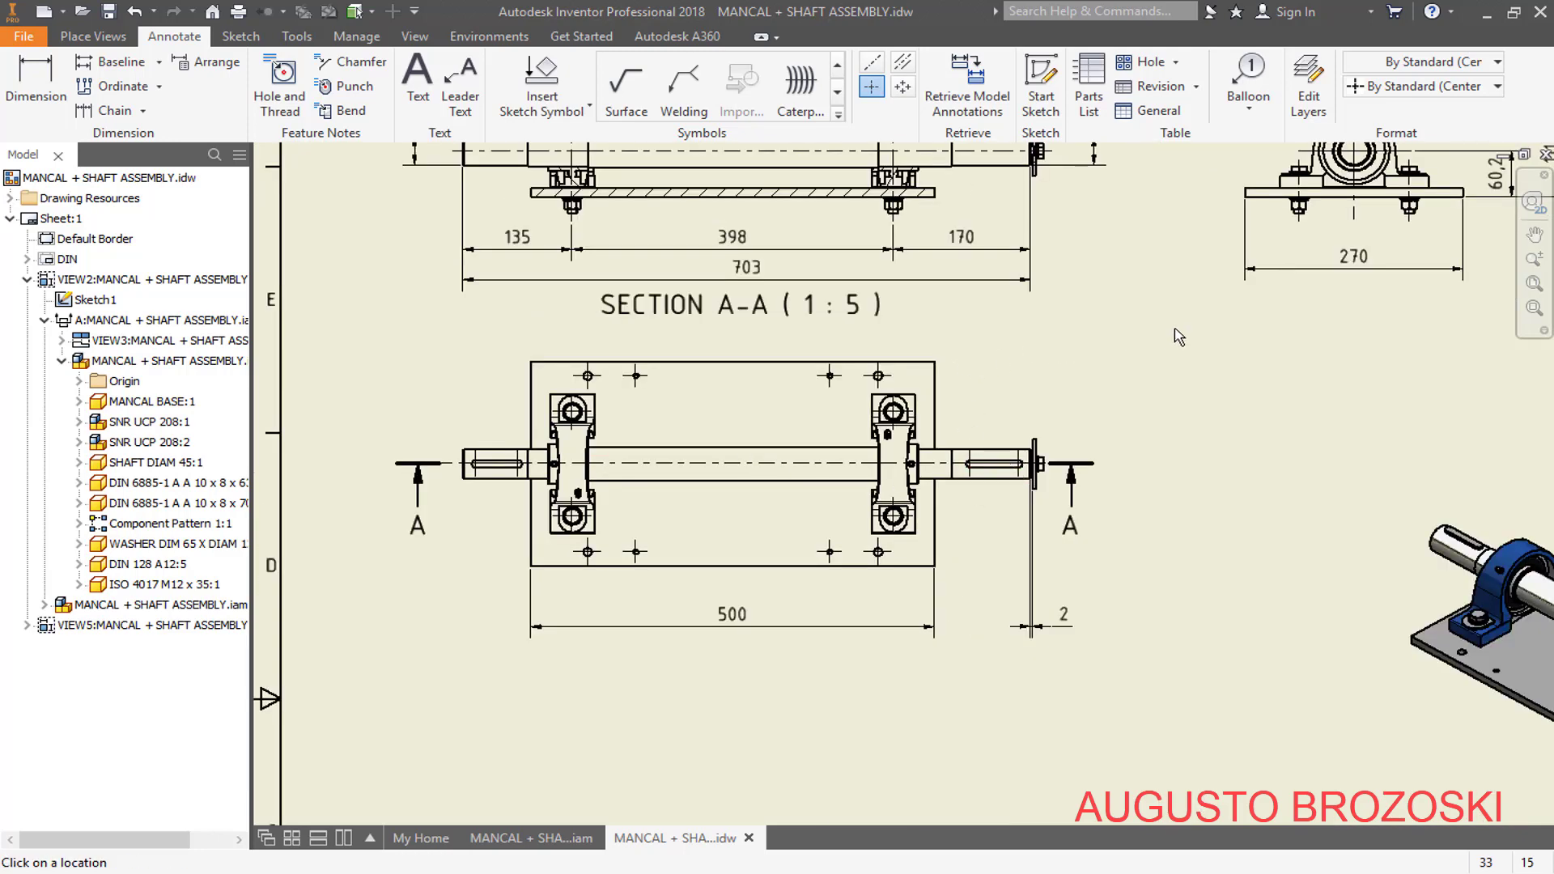
pyautogui.click(1534, 284)
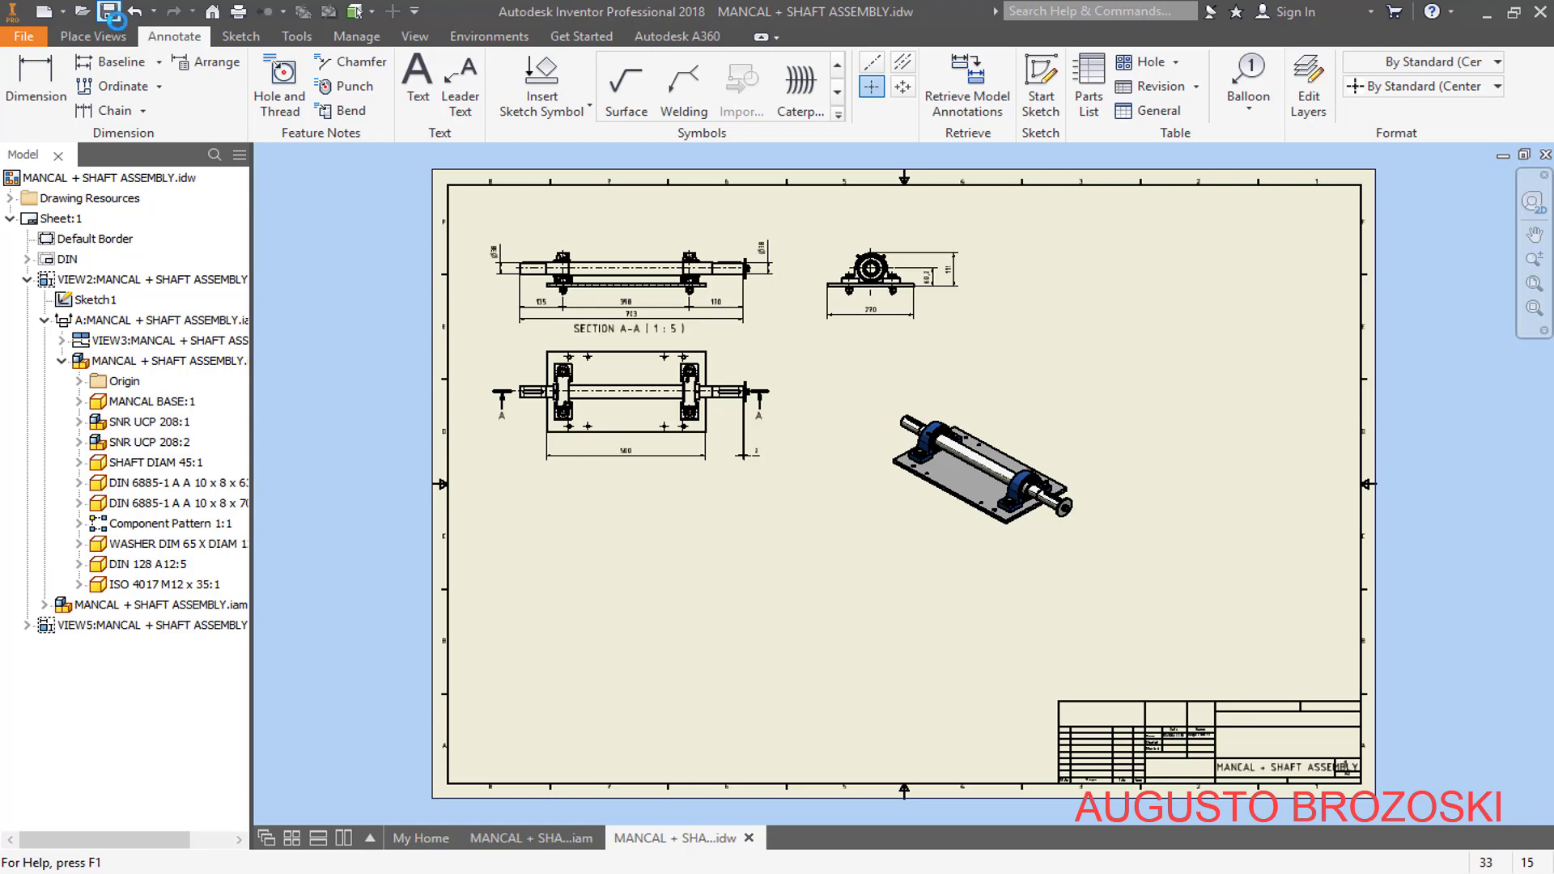
pyautogui.click(109, 11)
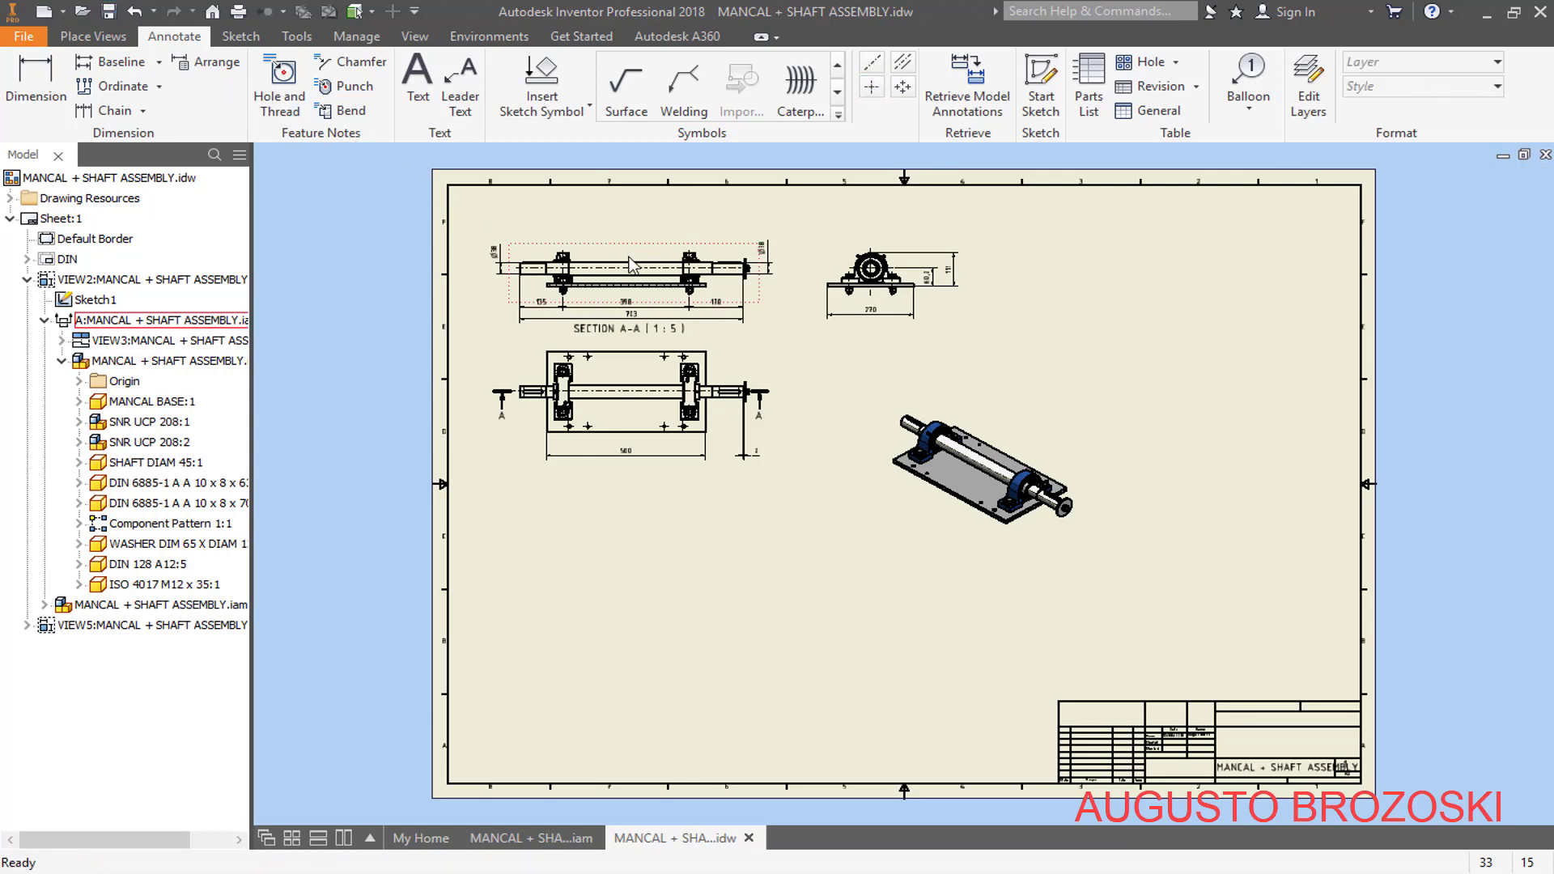
pyautogui.scroll(5, 615, 256)
pyautogui.scroll(2, 601, 260)
pyautogui.scroll(-3, 745, 328)
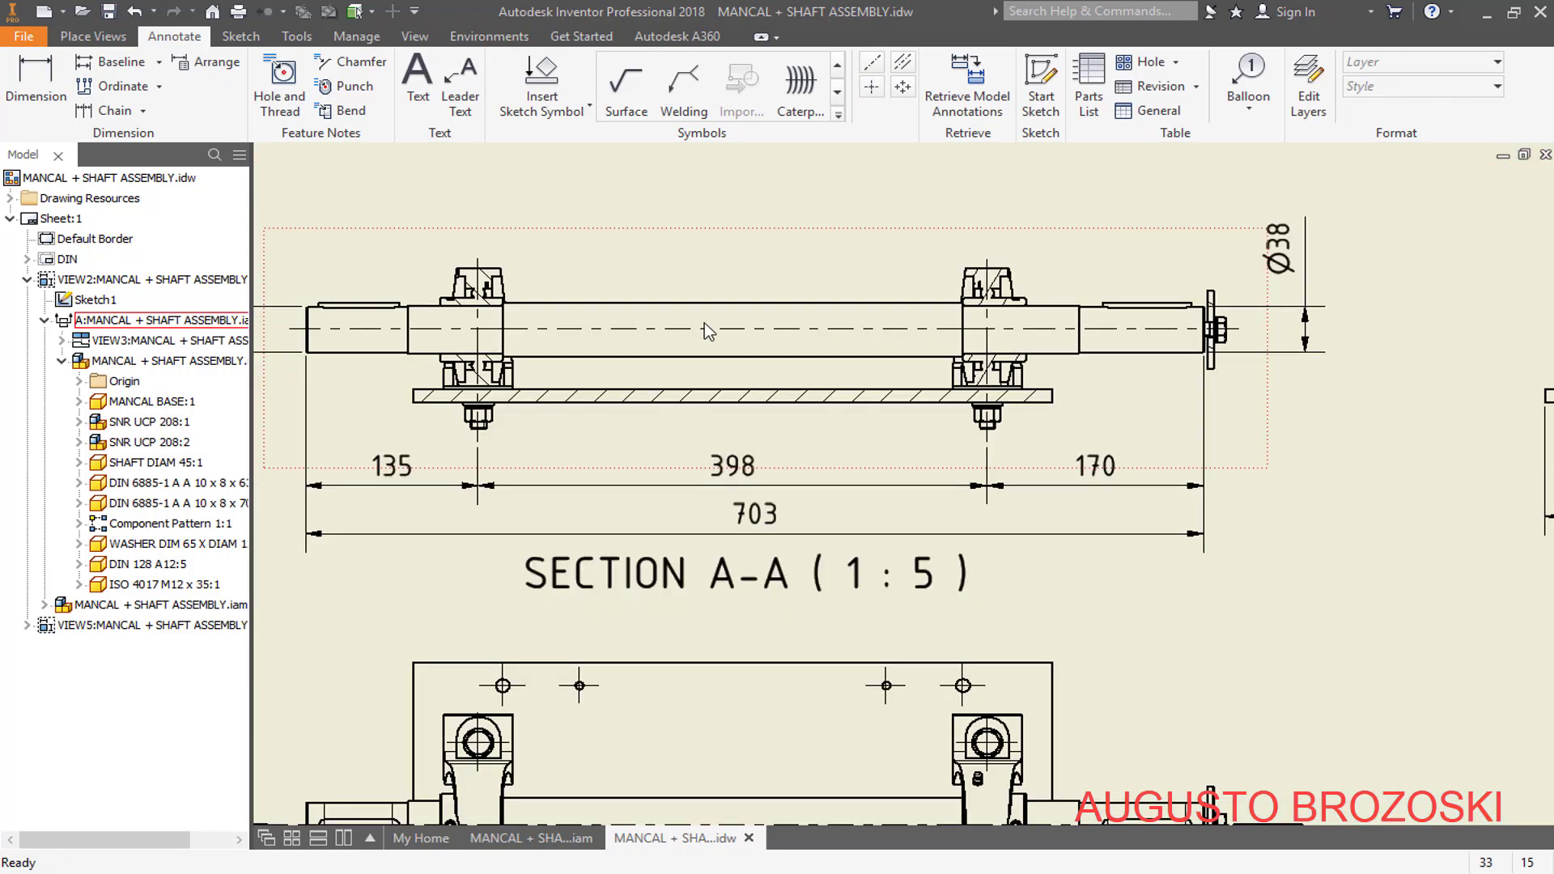
pyautogui.scroll(4, 435, 353)
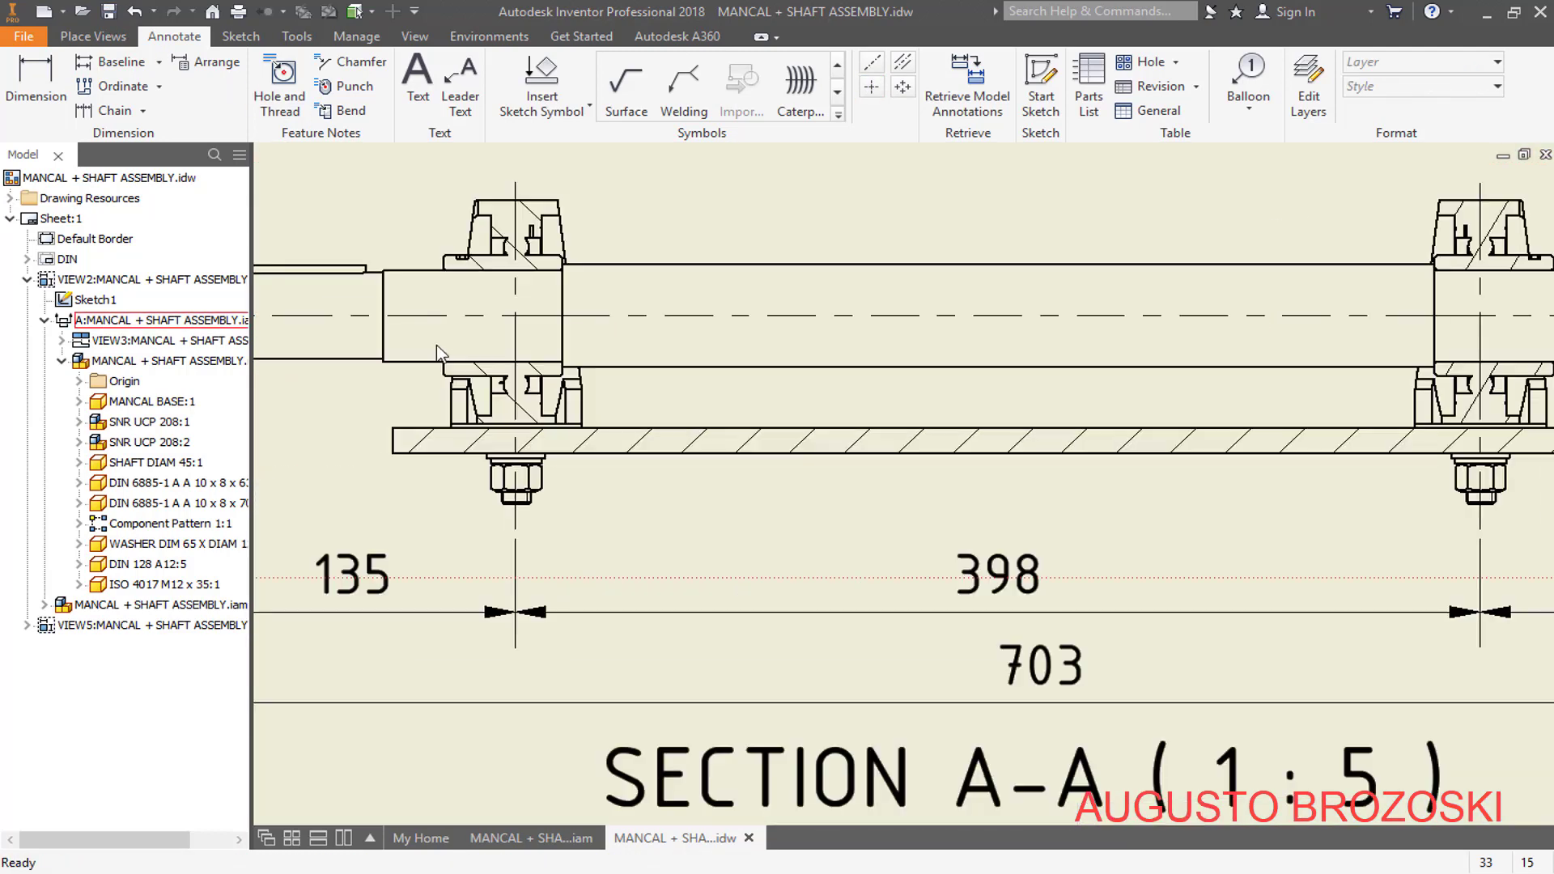
# - Change the base plate's hatch in section A-A to the ANSI 32 pattern with a scale of 1,2
pyautogui.rightClick(644, 447)
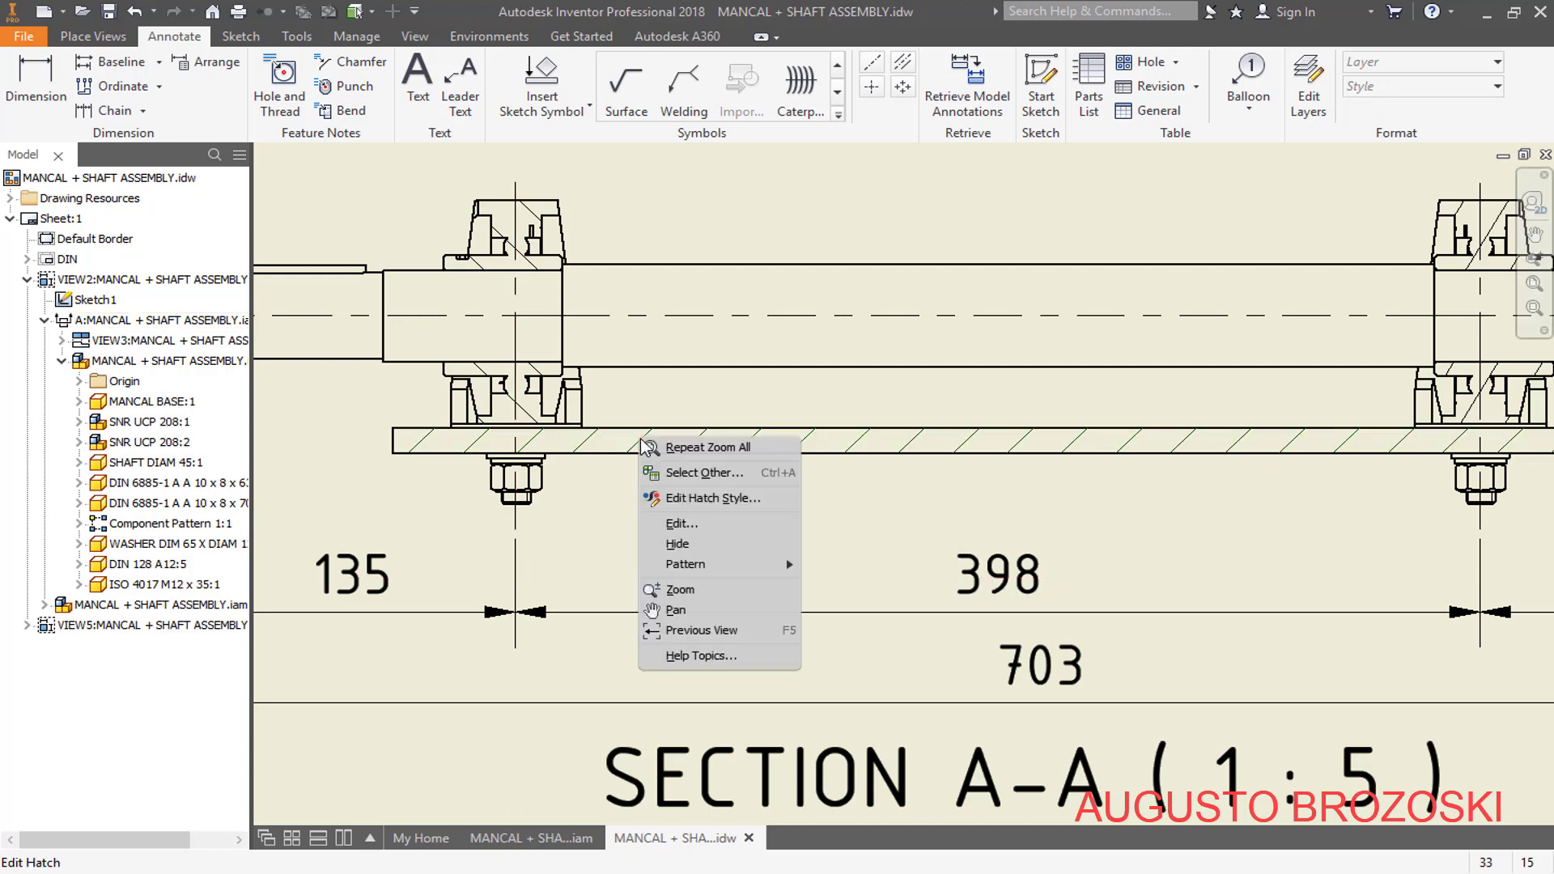
pyautogui.click(678, 524)
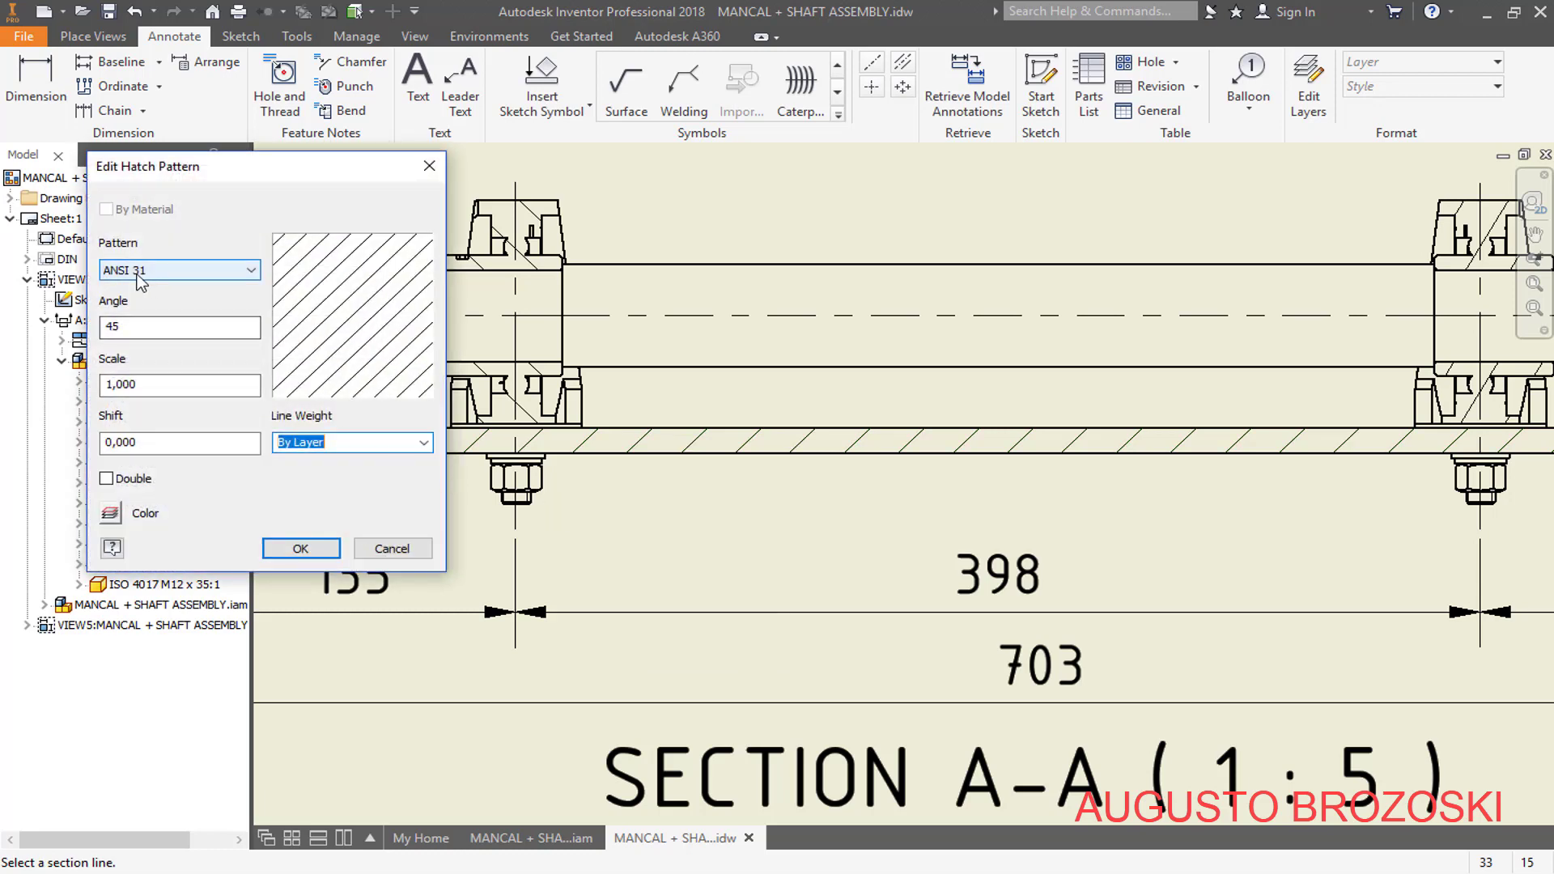
pyautogui.click(160, 273)
pyautogui.click(149, 300)
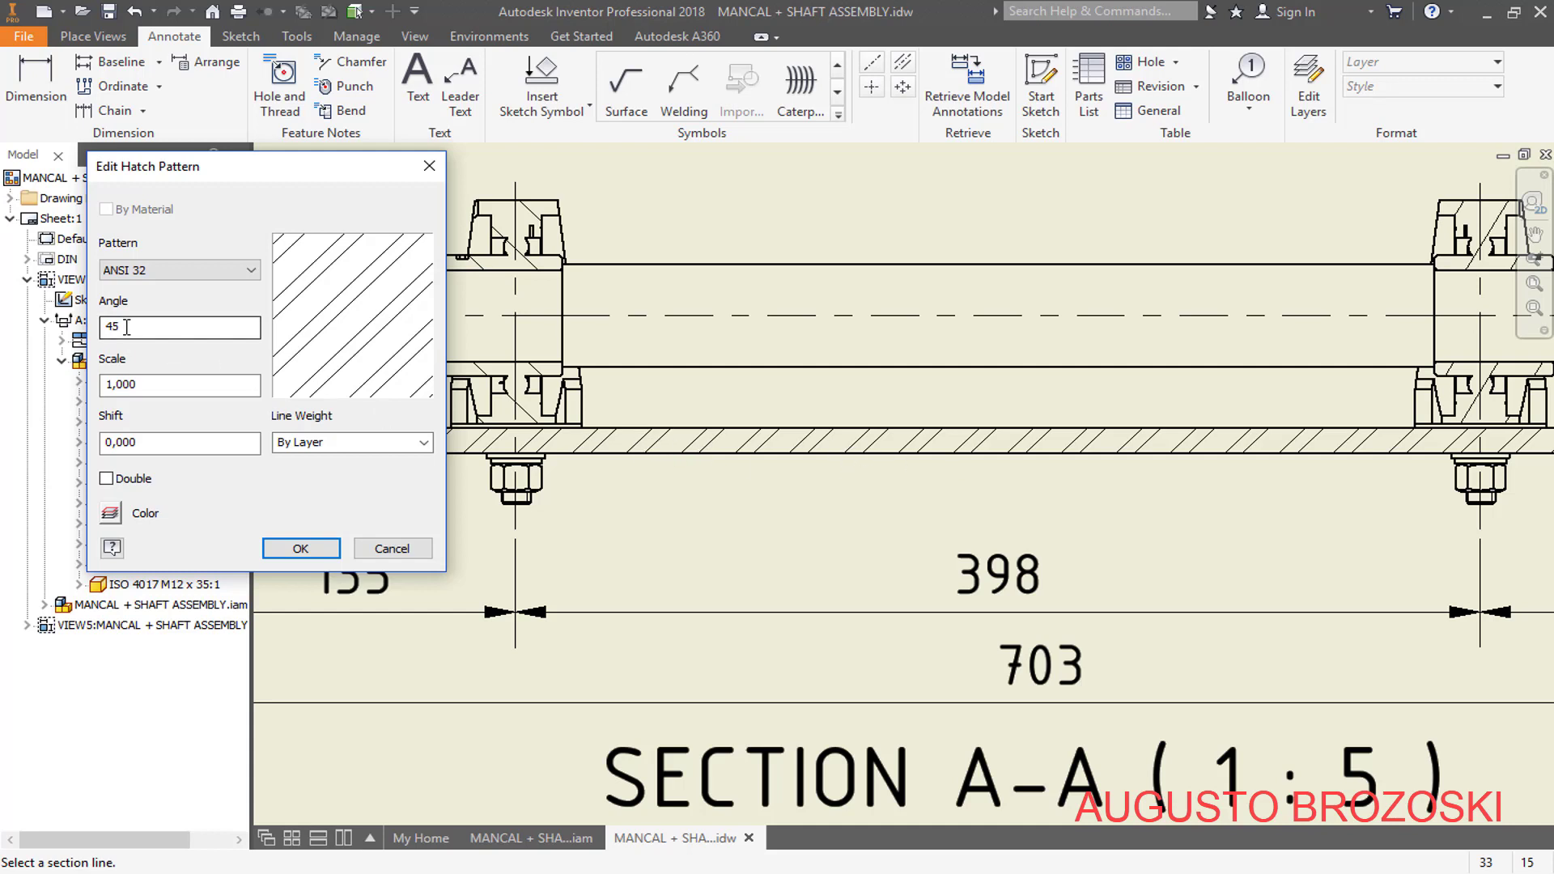
pyautogui.click(115, 387)
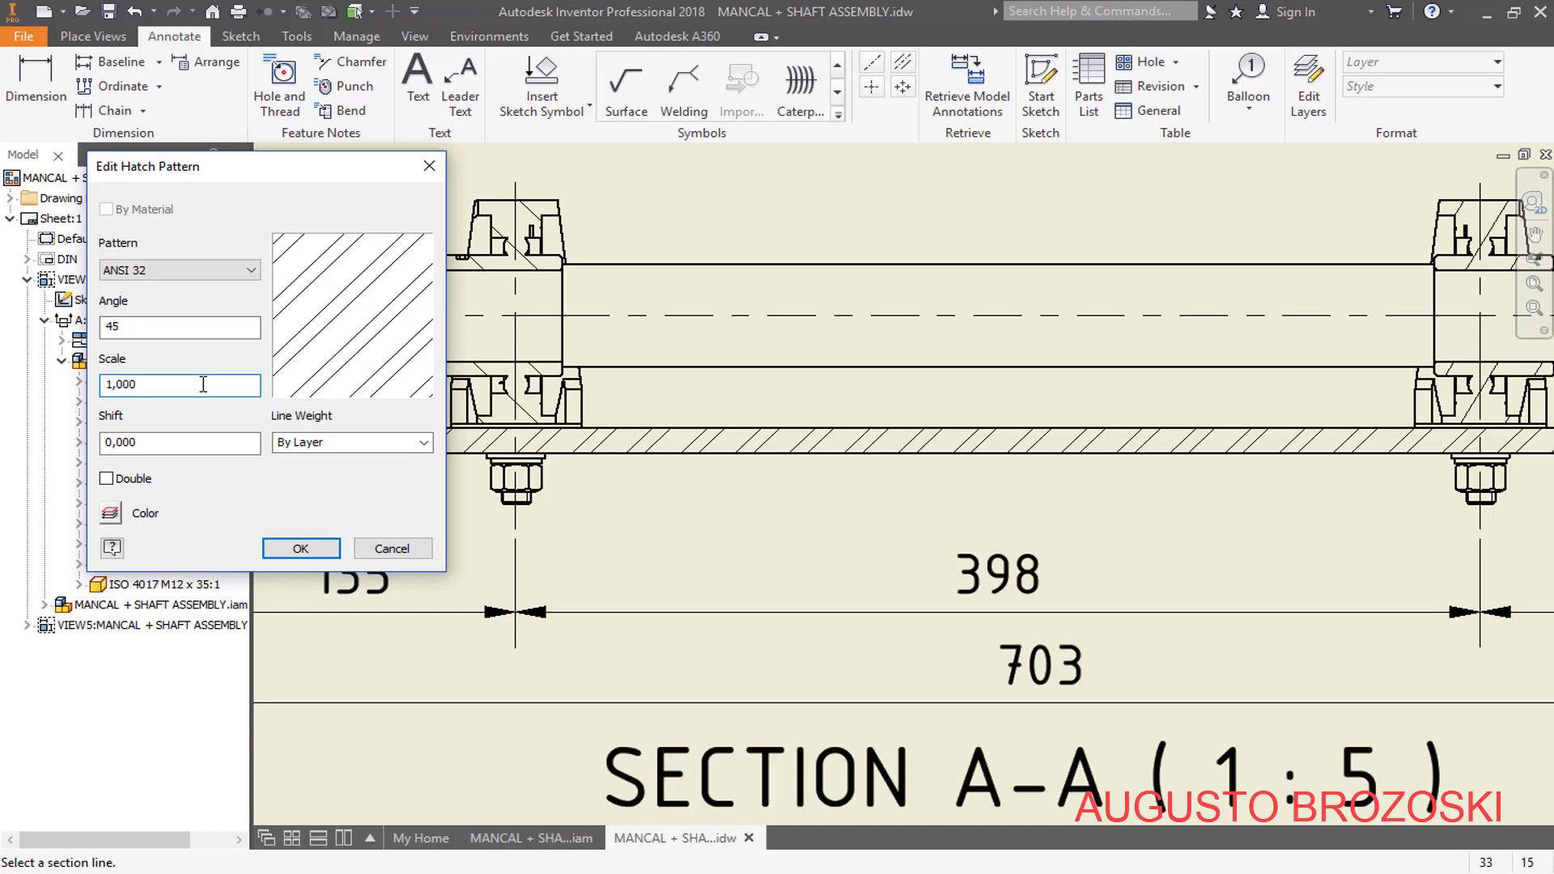
pyautogui.write('2')
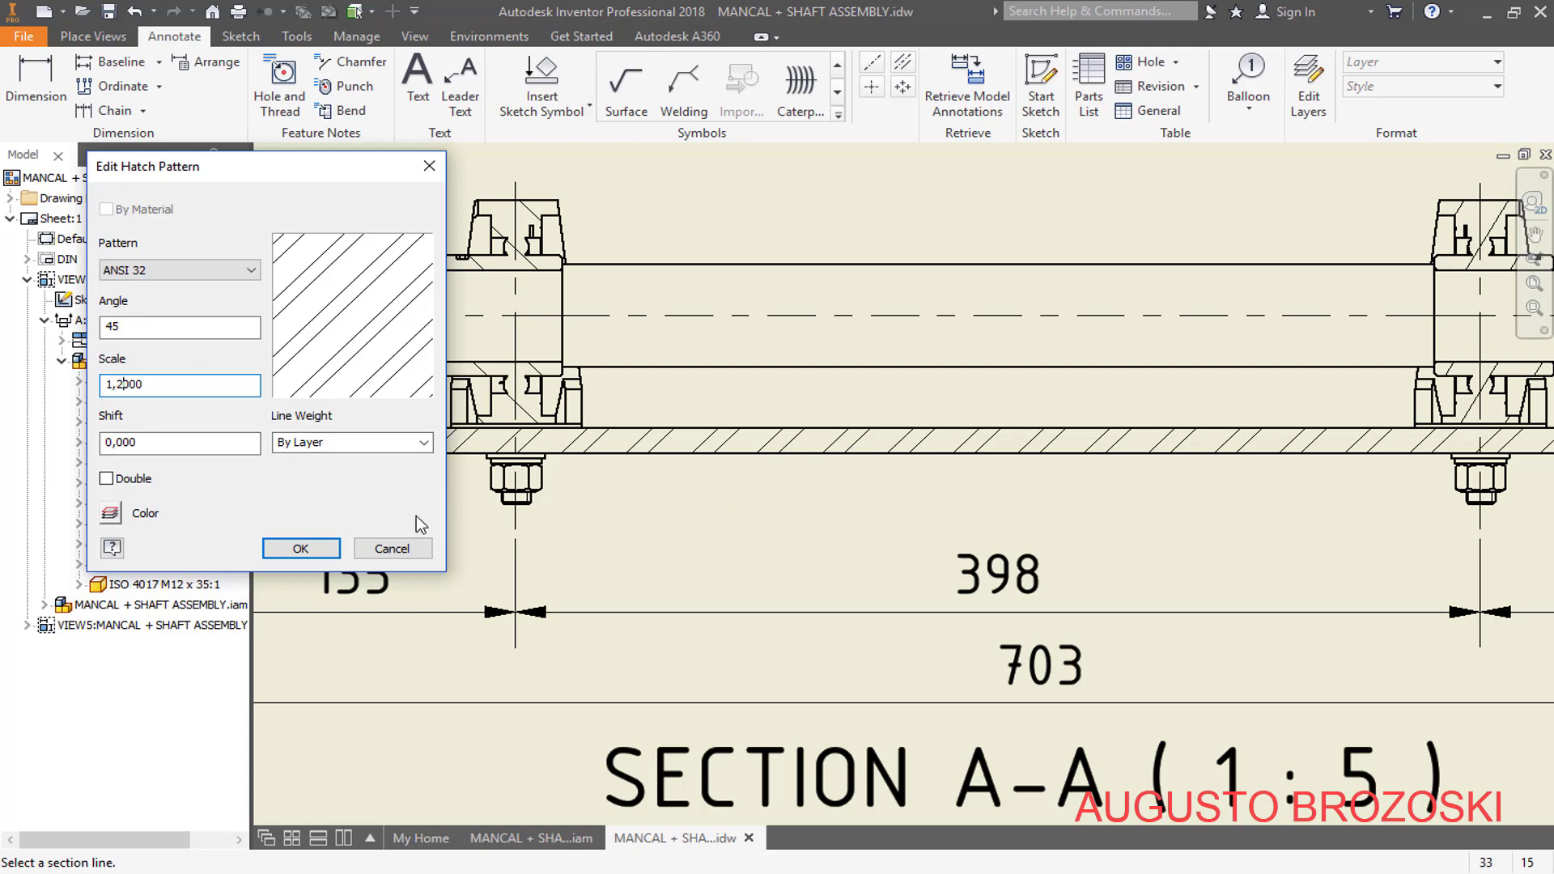
pyautogui.click(301, 548)
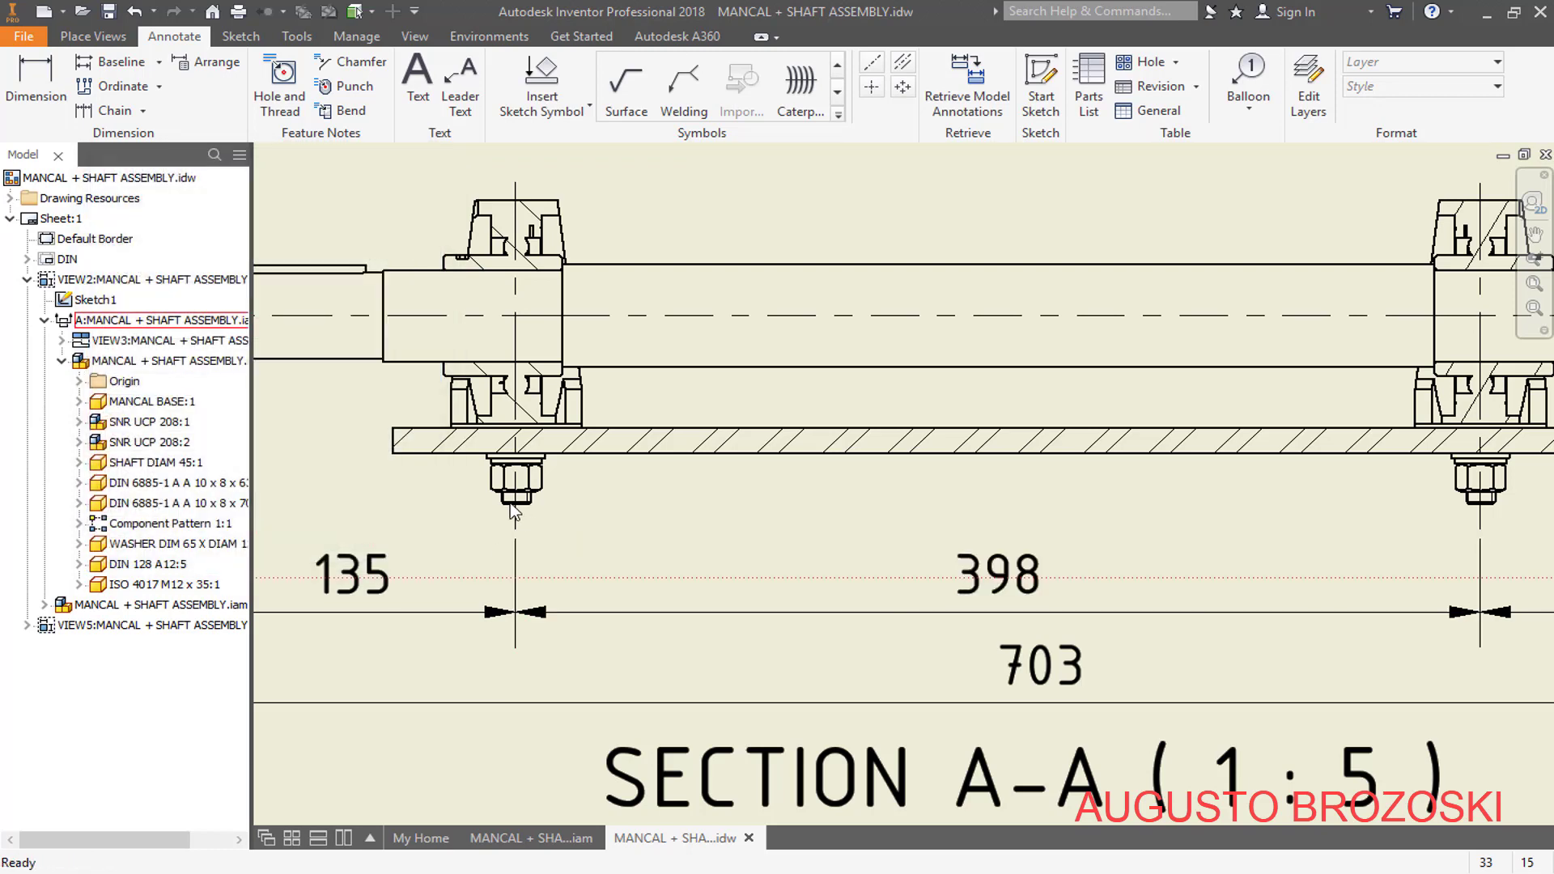
# - Change the left bearing housing's hatch in section A-A to ANSI 32 with angle 135 and scale 0,5
pyautogui.scroll(5, 512, 511)
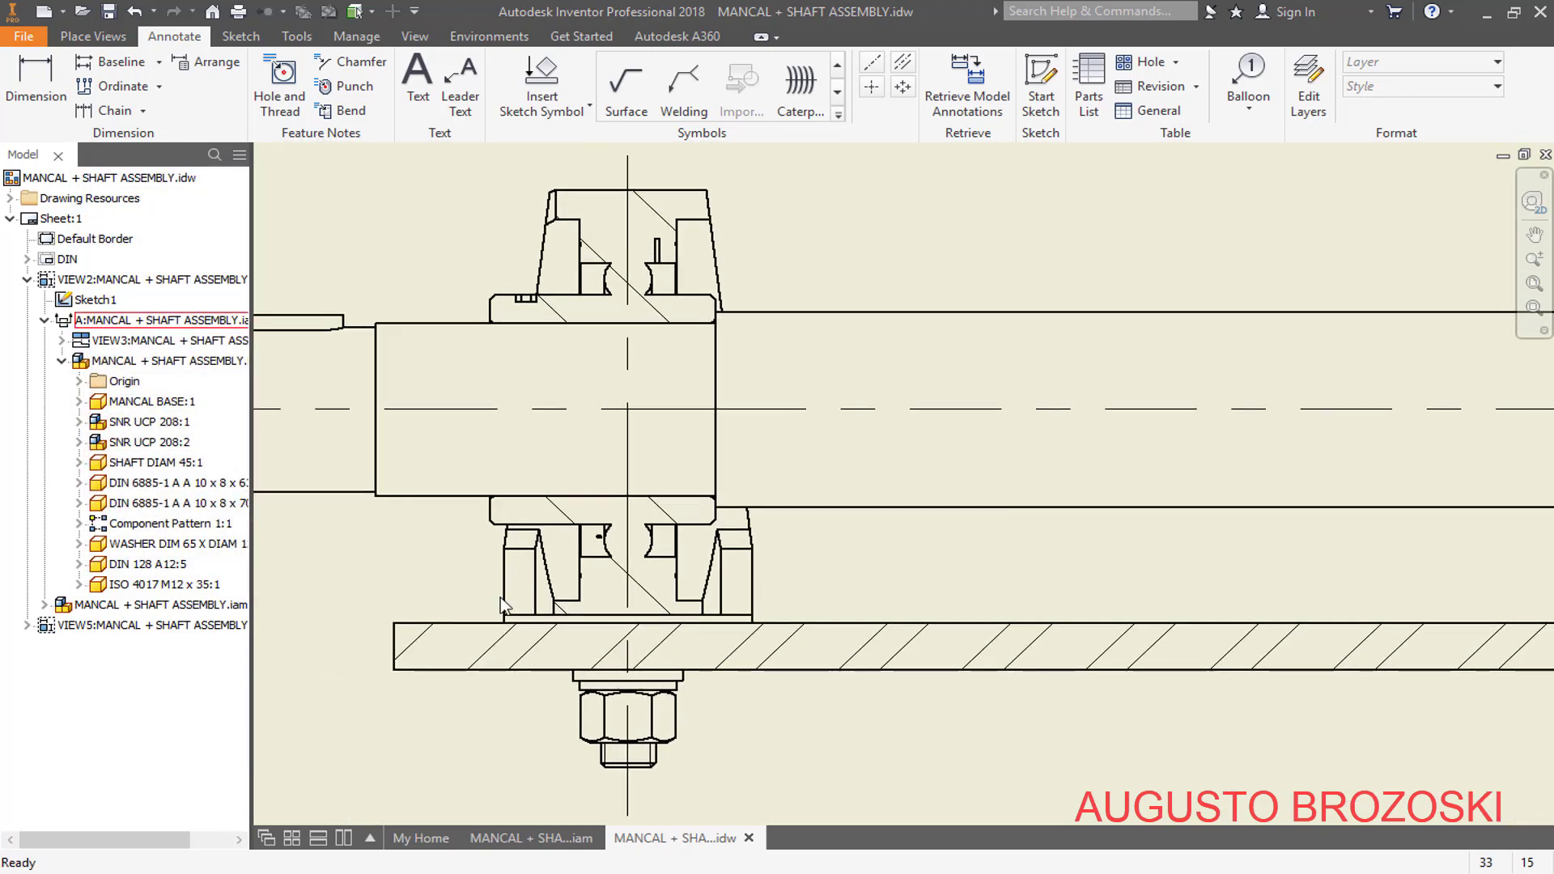
pyautogui.rightClick(645, 596)
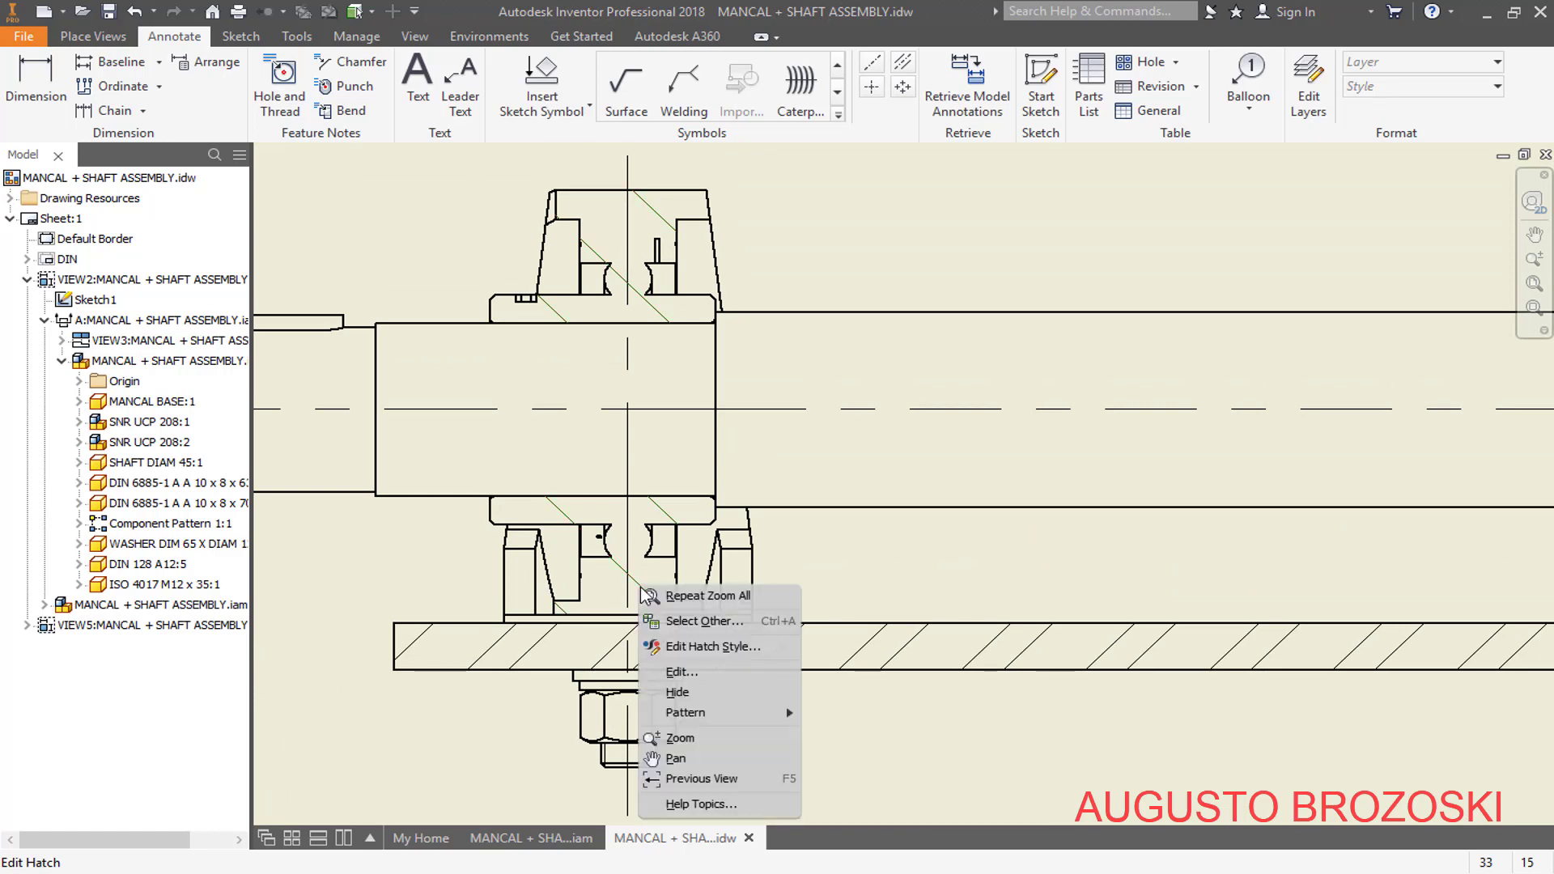
pyautogui.click(681, 673)
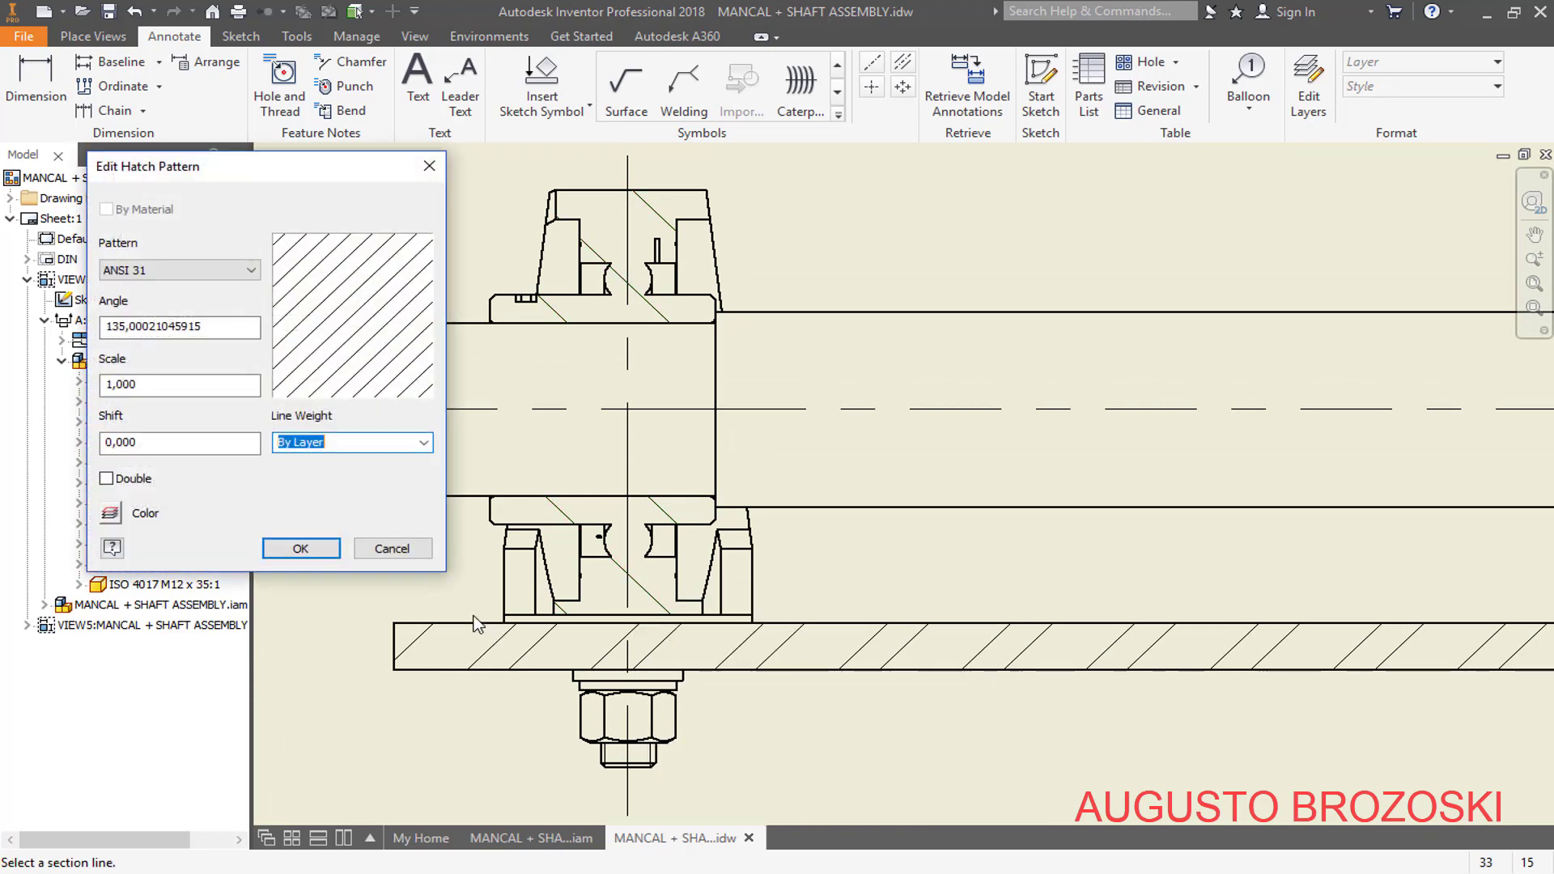
pyautogui.click(174, 270)
pyautogui.click(170, 301)
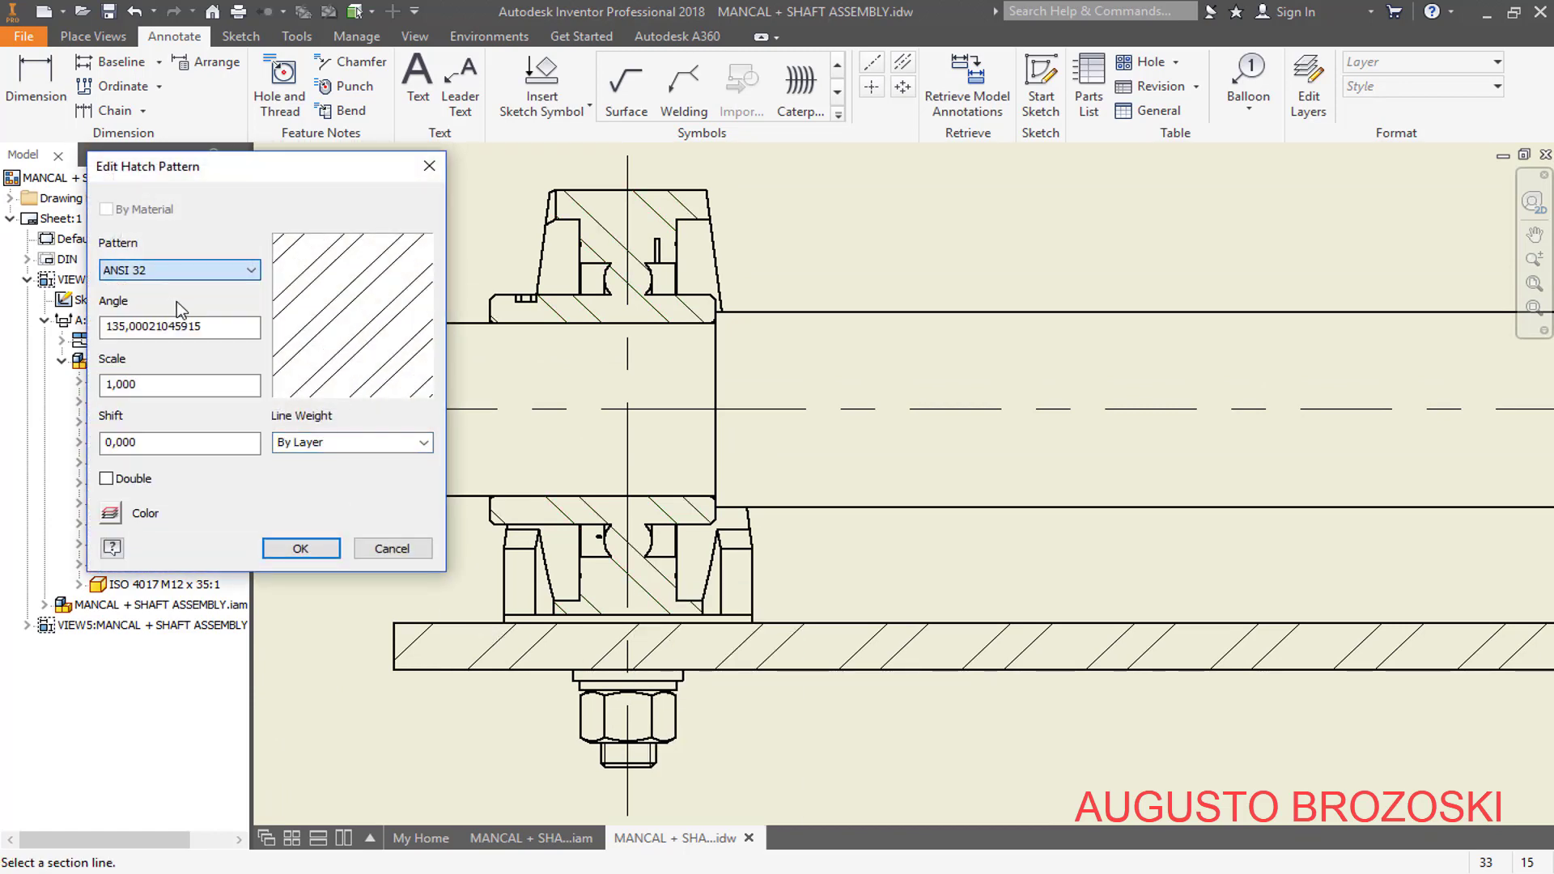
pyautogui.moveTo(212, 327); pyautogui.dragTo(61, 325)
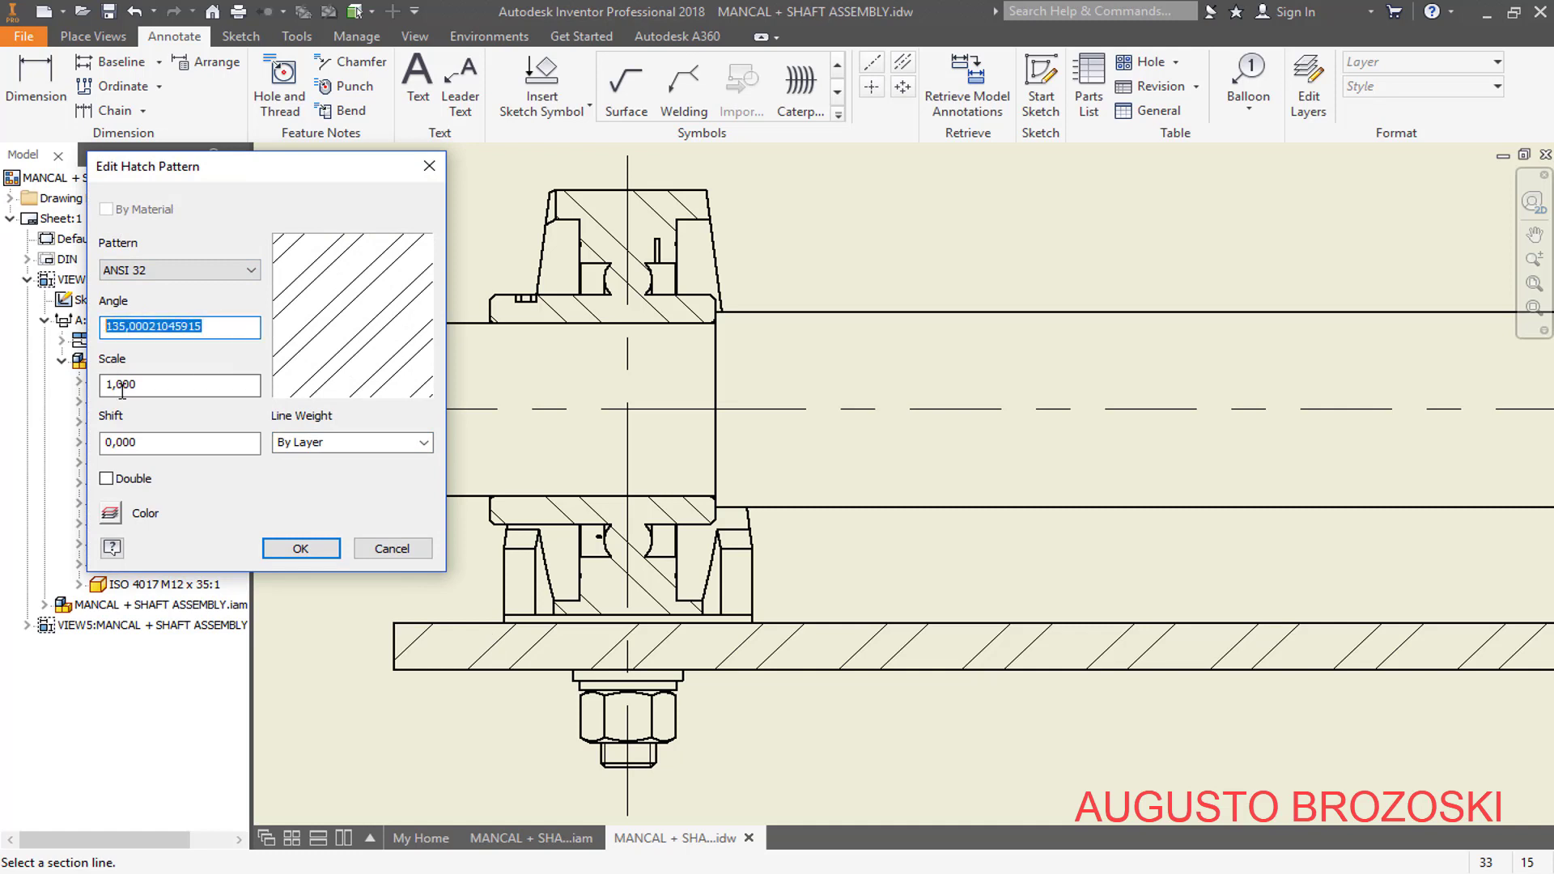
pyautogui.write('135')
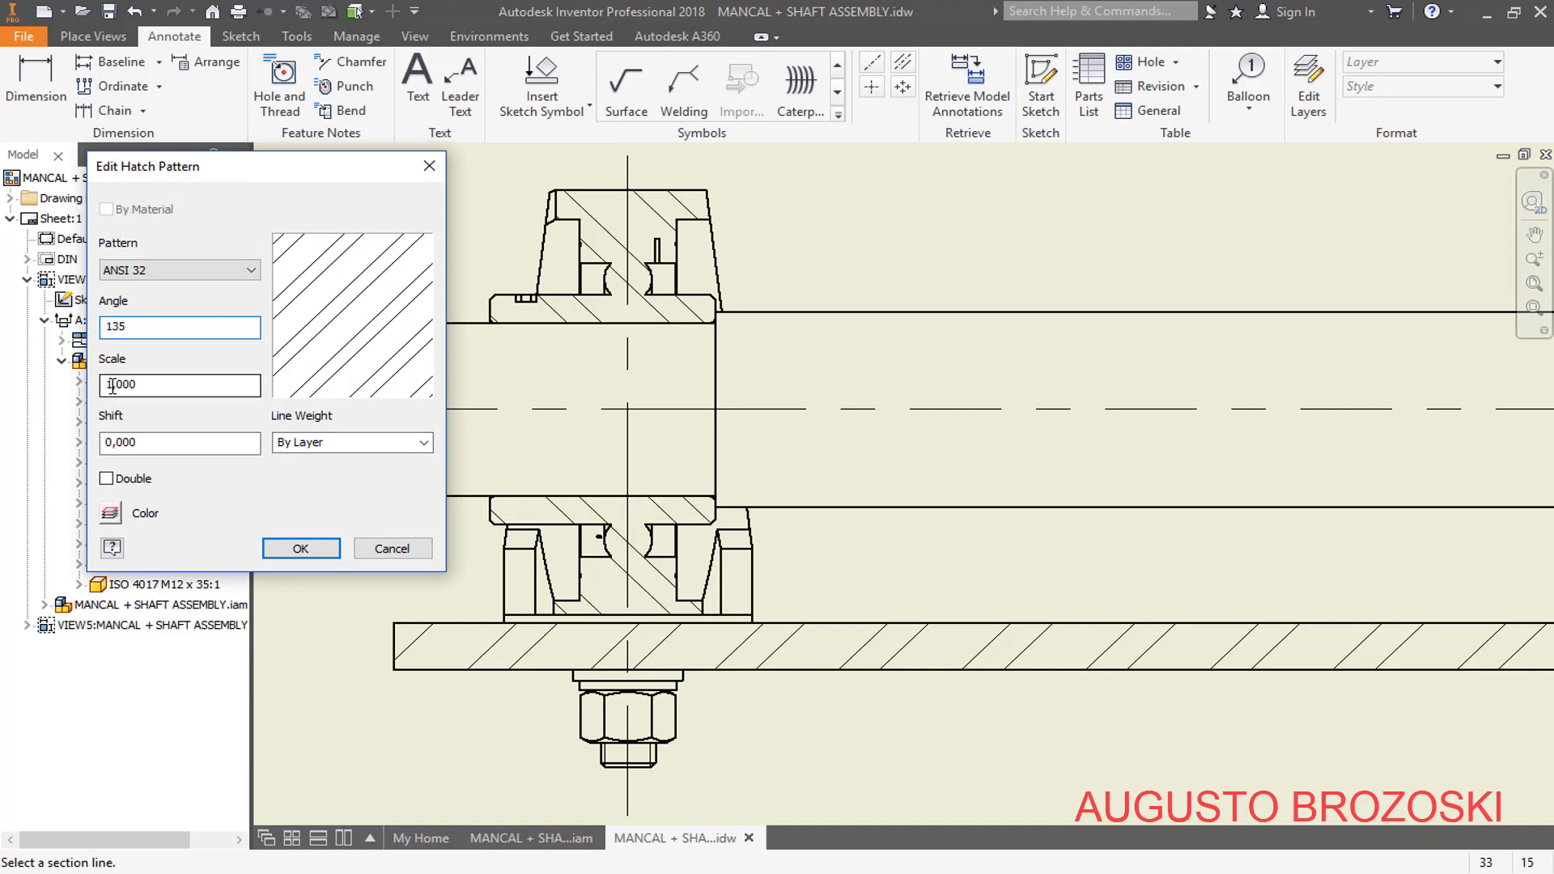
pyautogui.click(112, 386)
pyautogui.press('BackSpace')
pyautogui.write('0,')
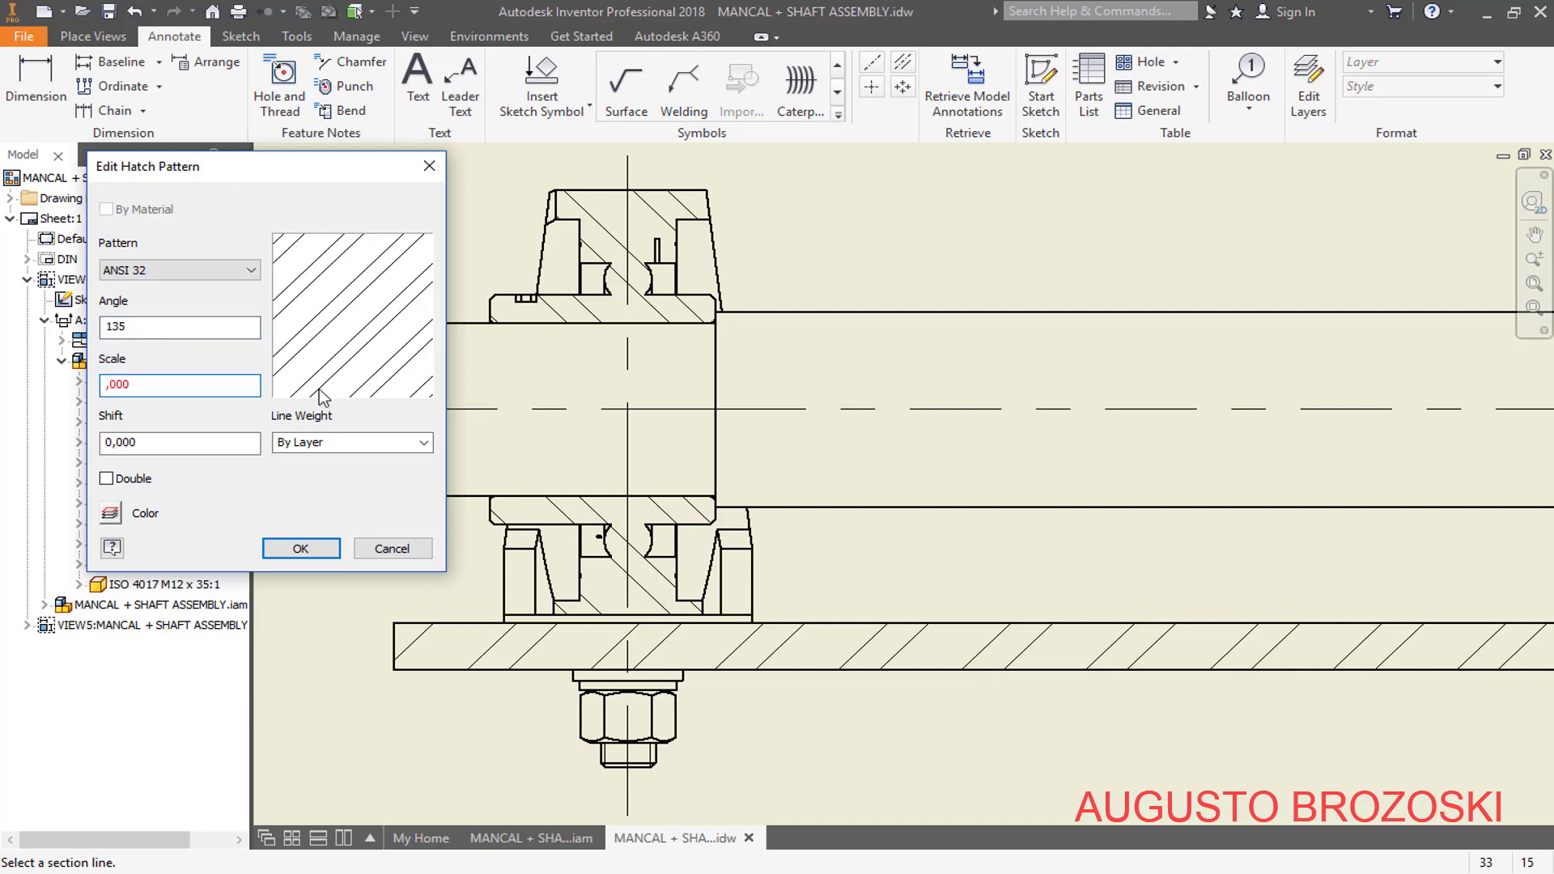
pyautogui.write('5')
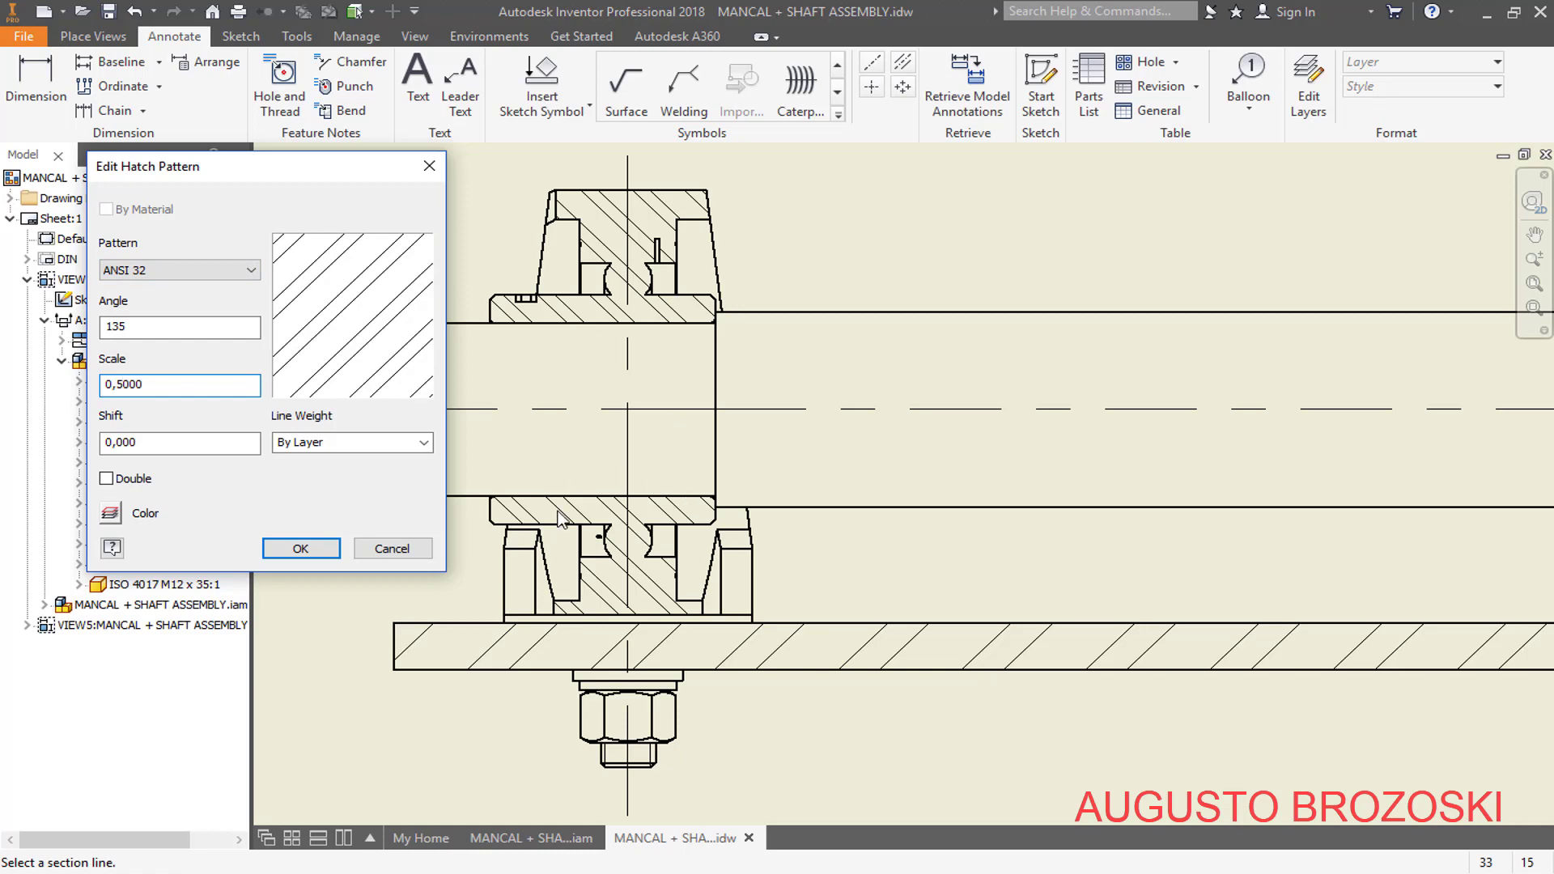
pyautogui.click(321, 547)
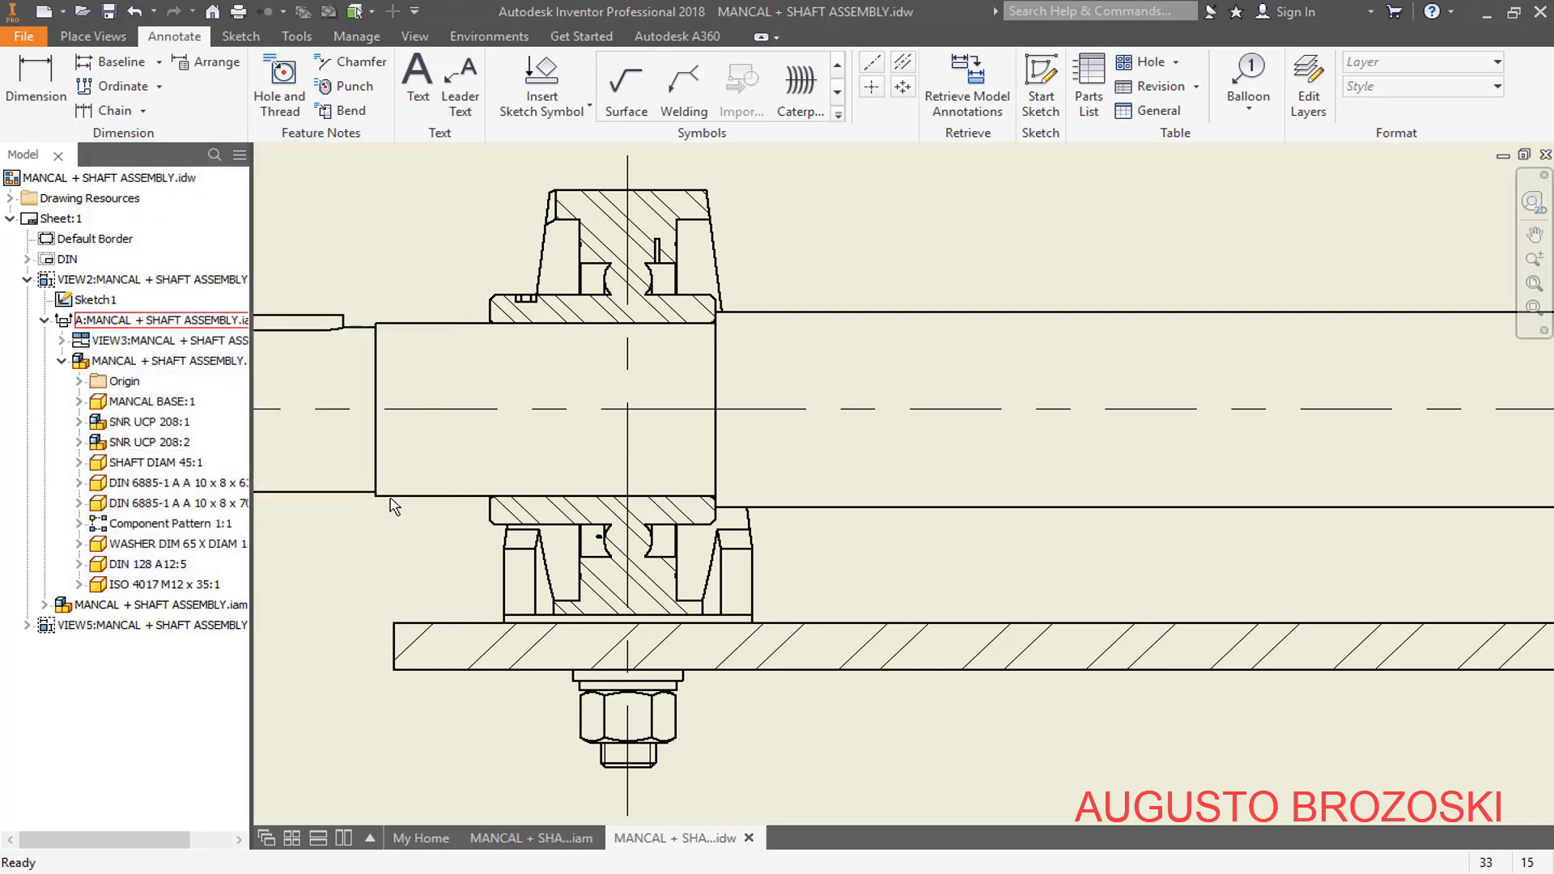
# - Set the right bearing housing's hatch in section A-A to angle 135 and the ANSI 32 pattern
pyautogui.scroll(3, 510, 475)
pyautogui.moveTo(752, 461); pyautogui.dragTo(251, 453, button='middle')
pyautogui.moveTo(827, 483); pyautogui.dragTo(427, 478, button='middle')
pyautogui.scroll(-3, 822, 511)
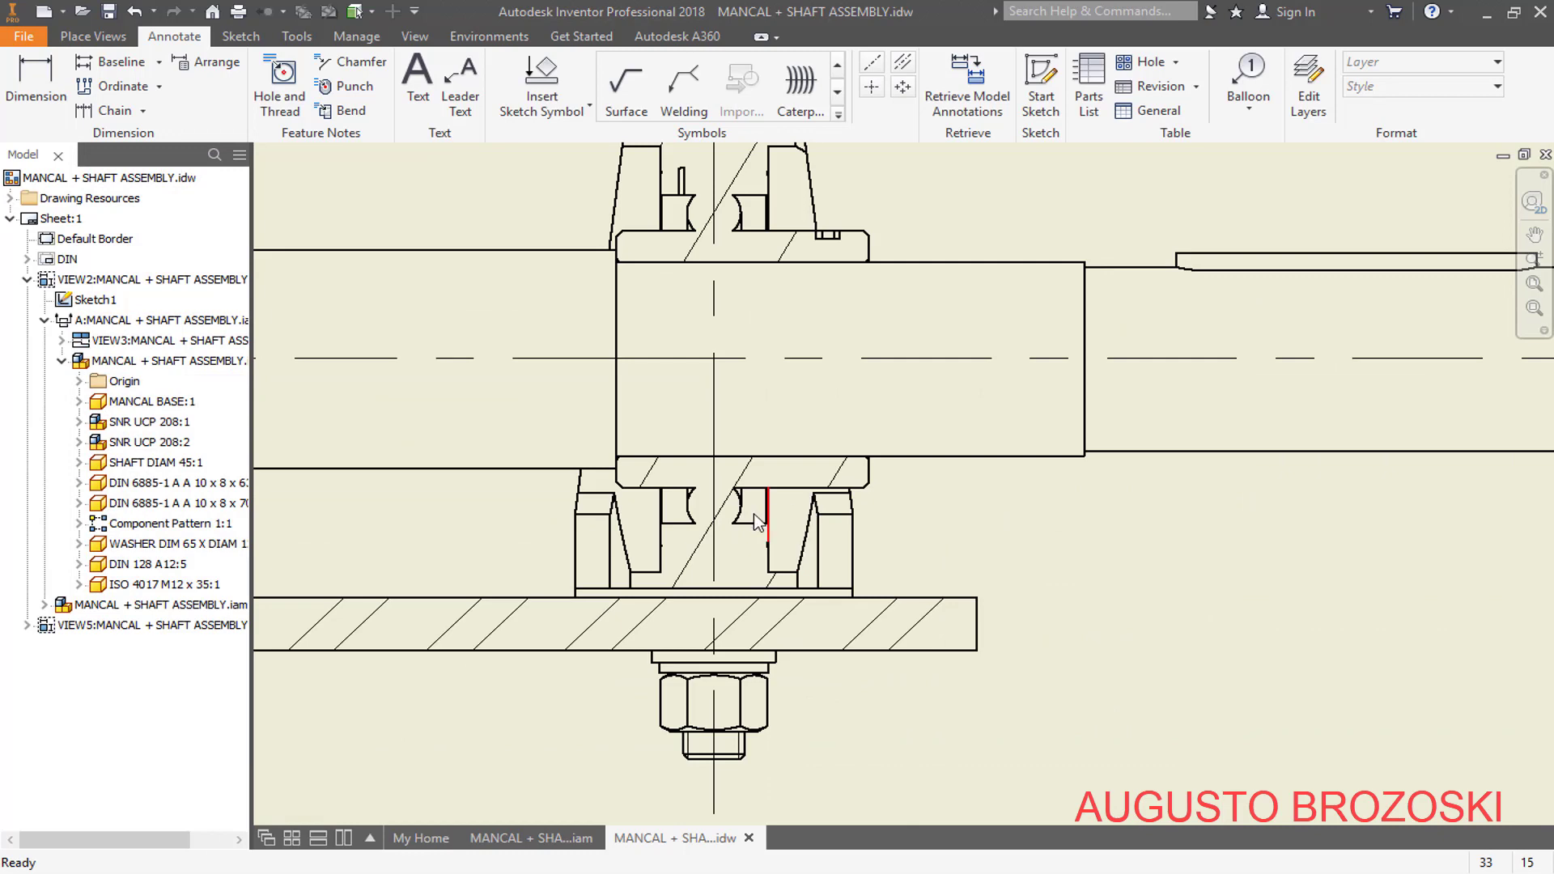
pyautogui.rightClick(694, 556)
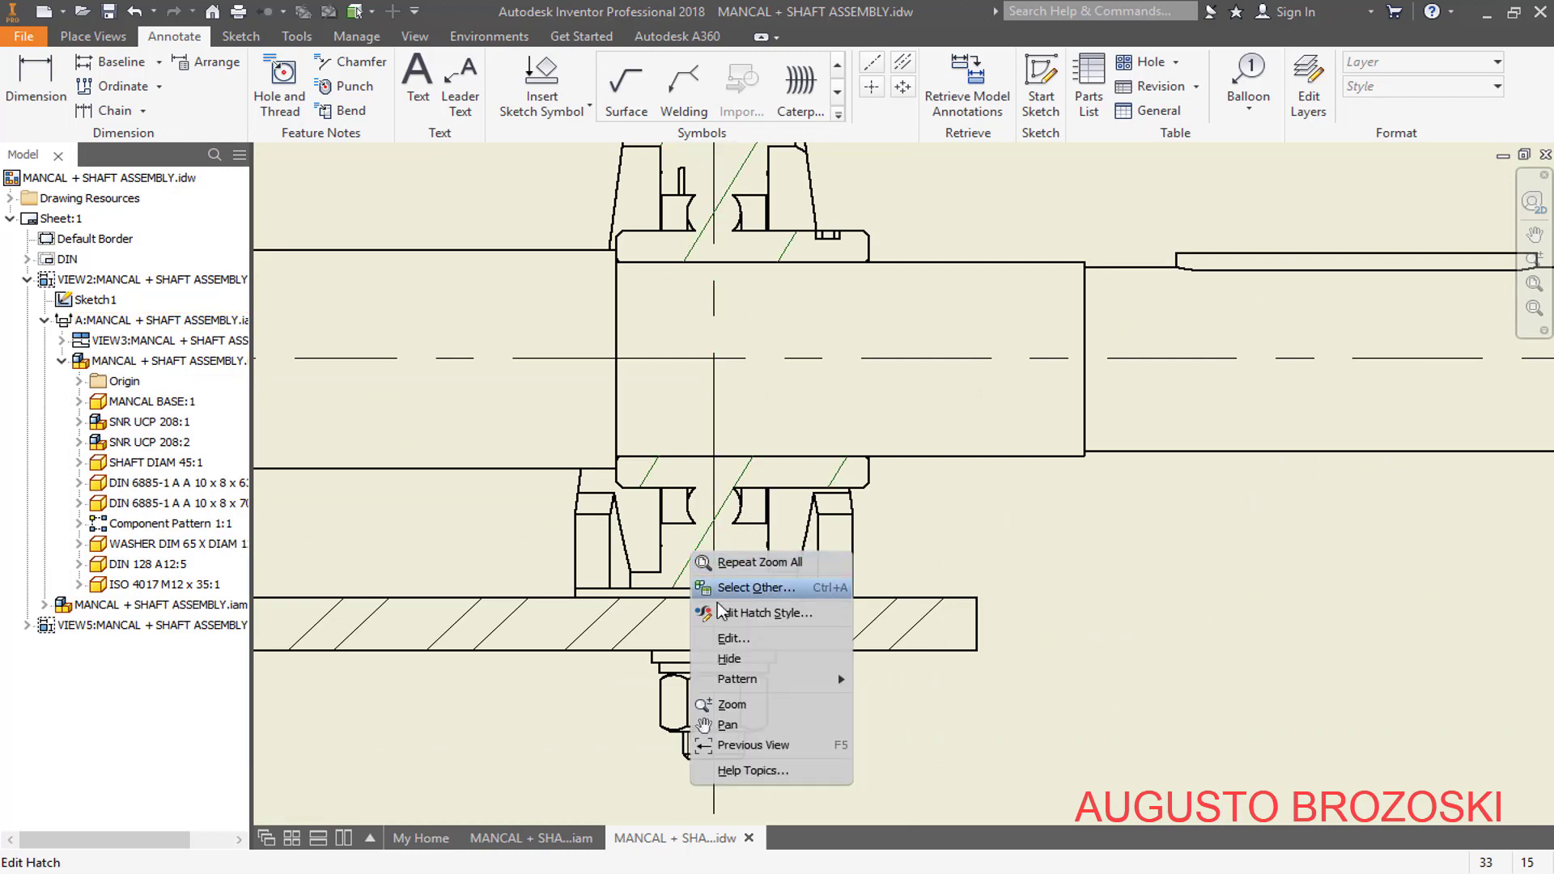
pyautogui.click(736, 640)
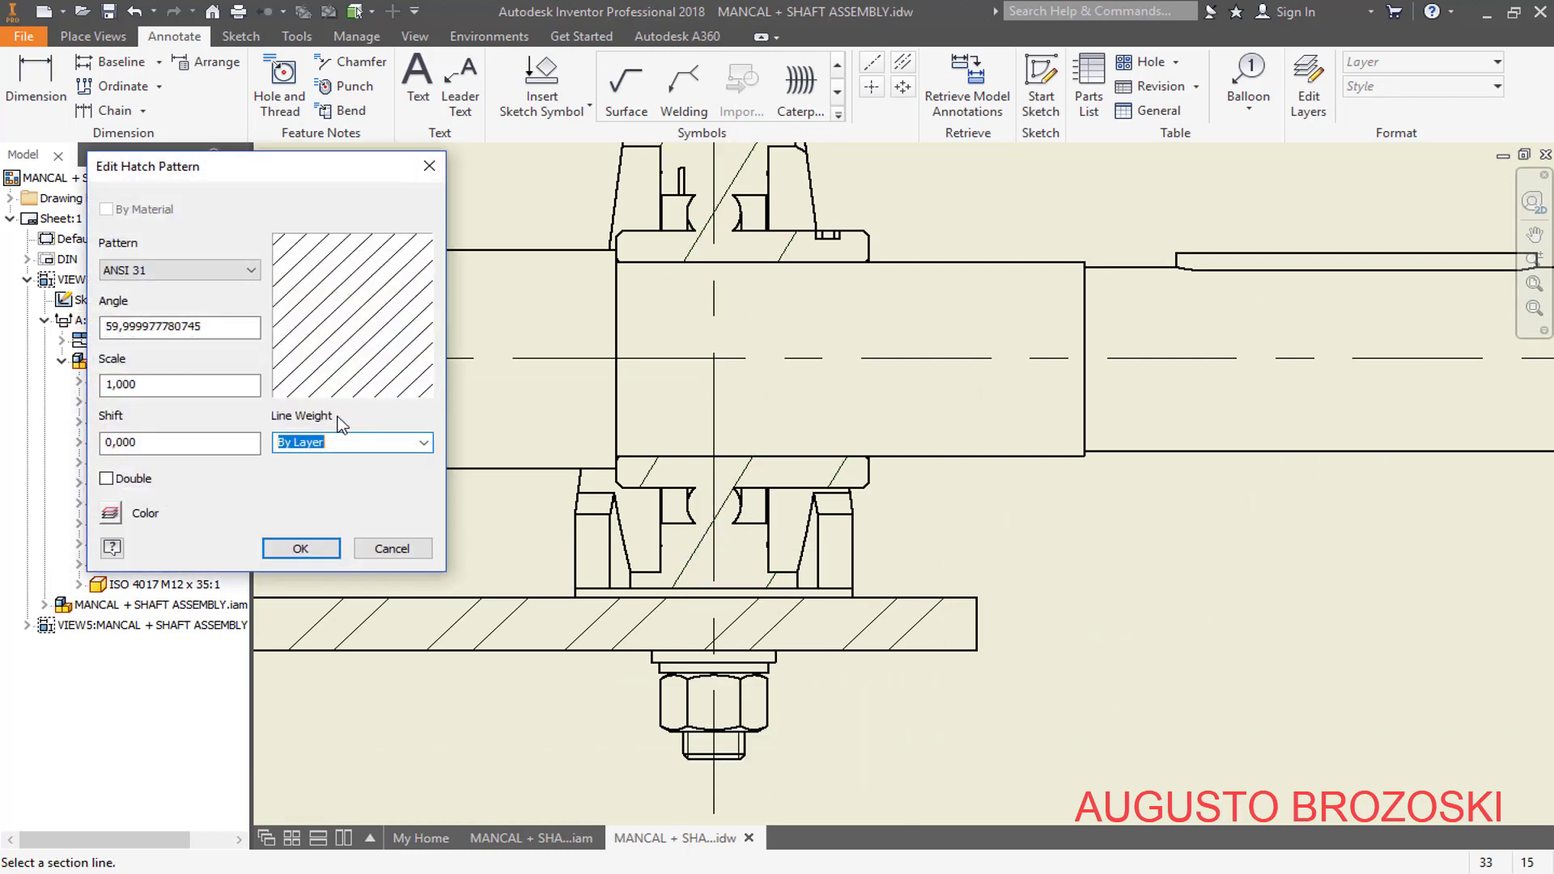
pyautogui.moveTo(226, 322); pyautogui.dragTo(103, 324)
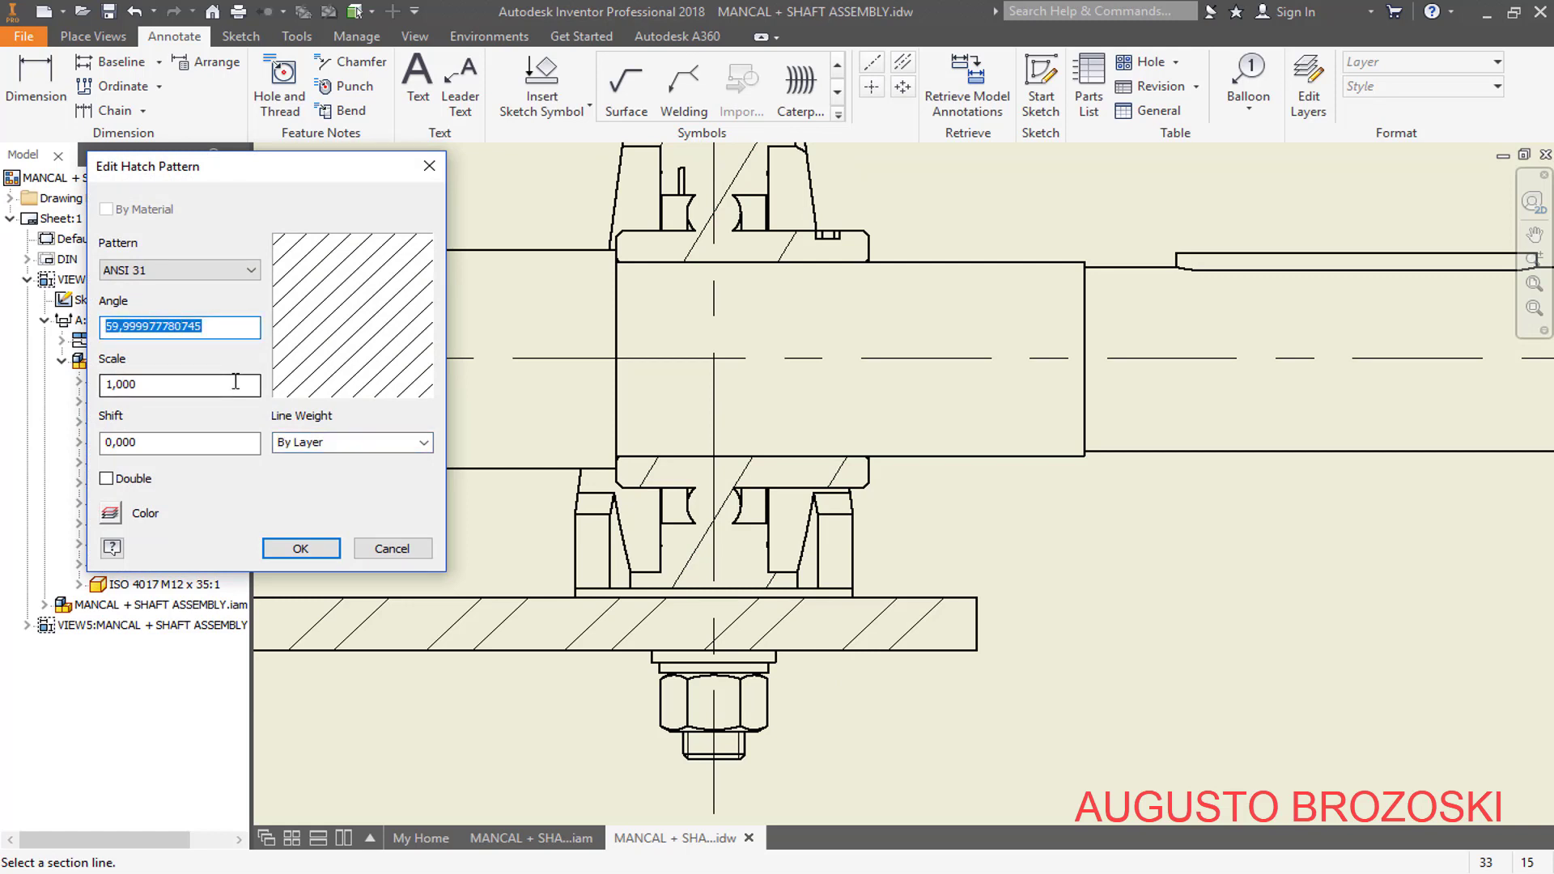
pyautogui.write('135')
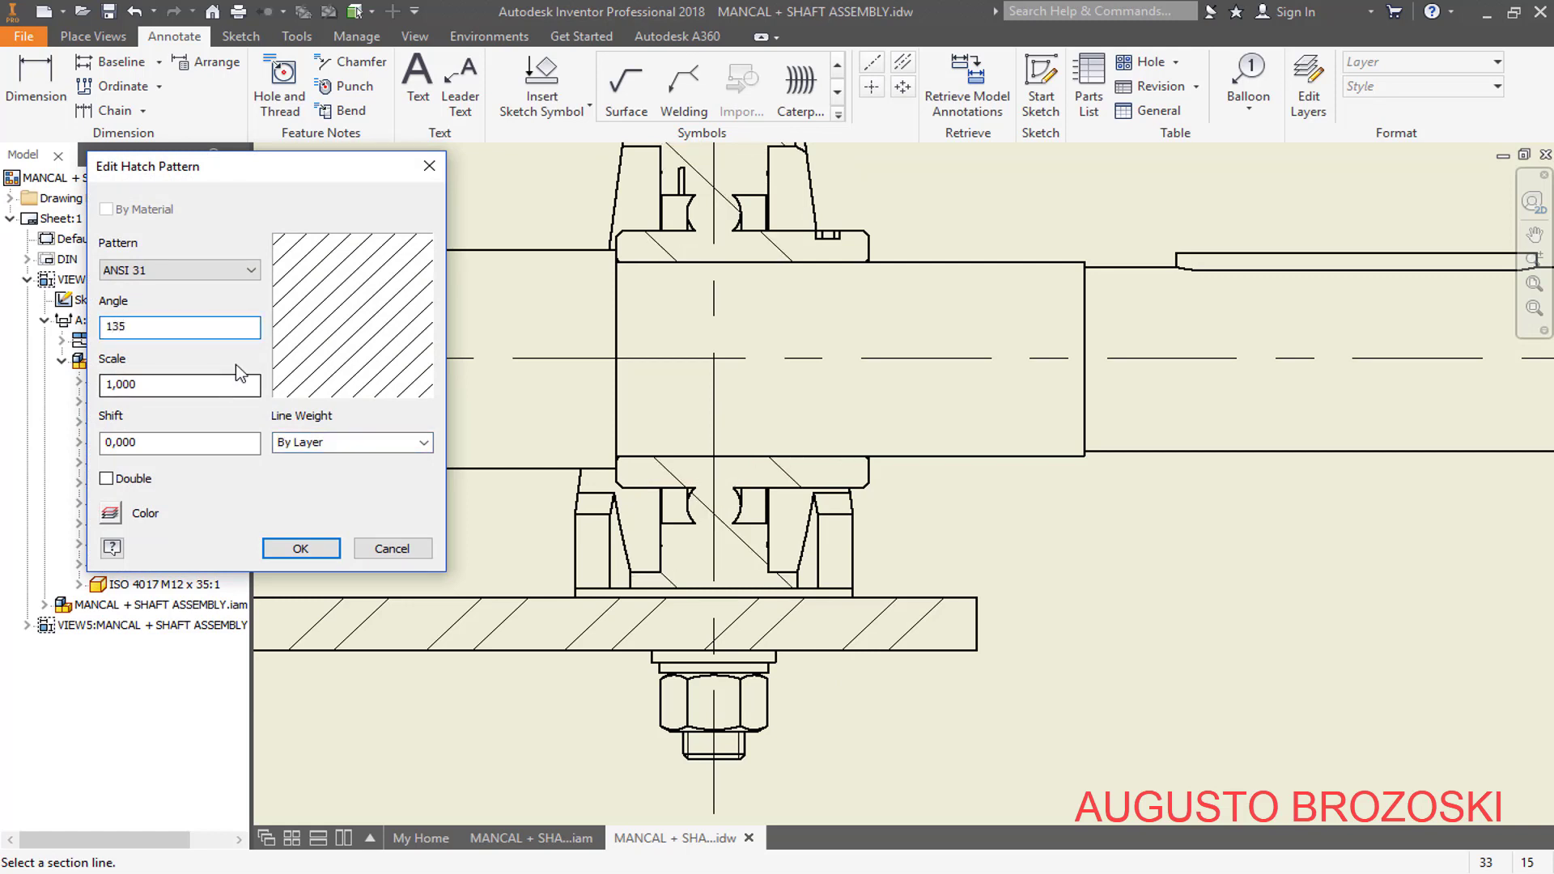
pyautogui.click(187, 271)
pyautogui.click(177, 302)
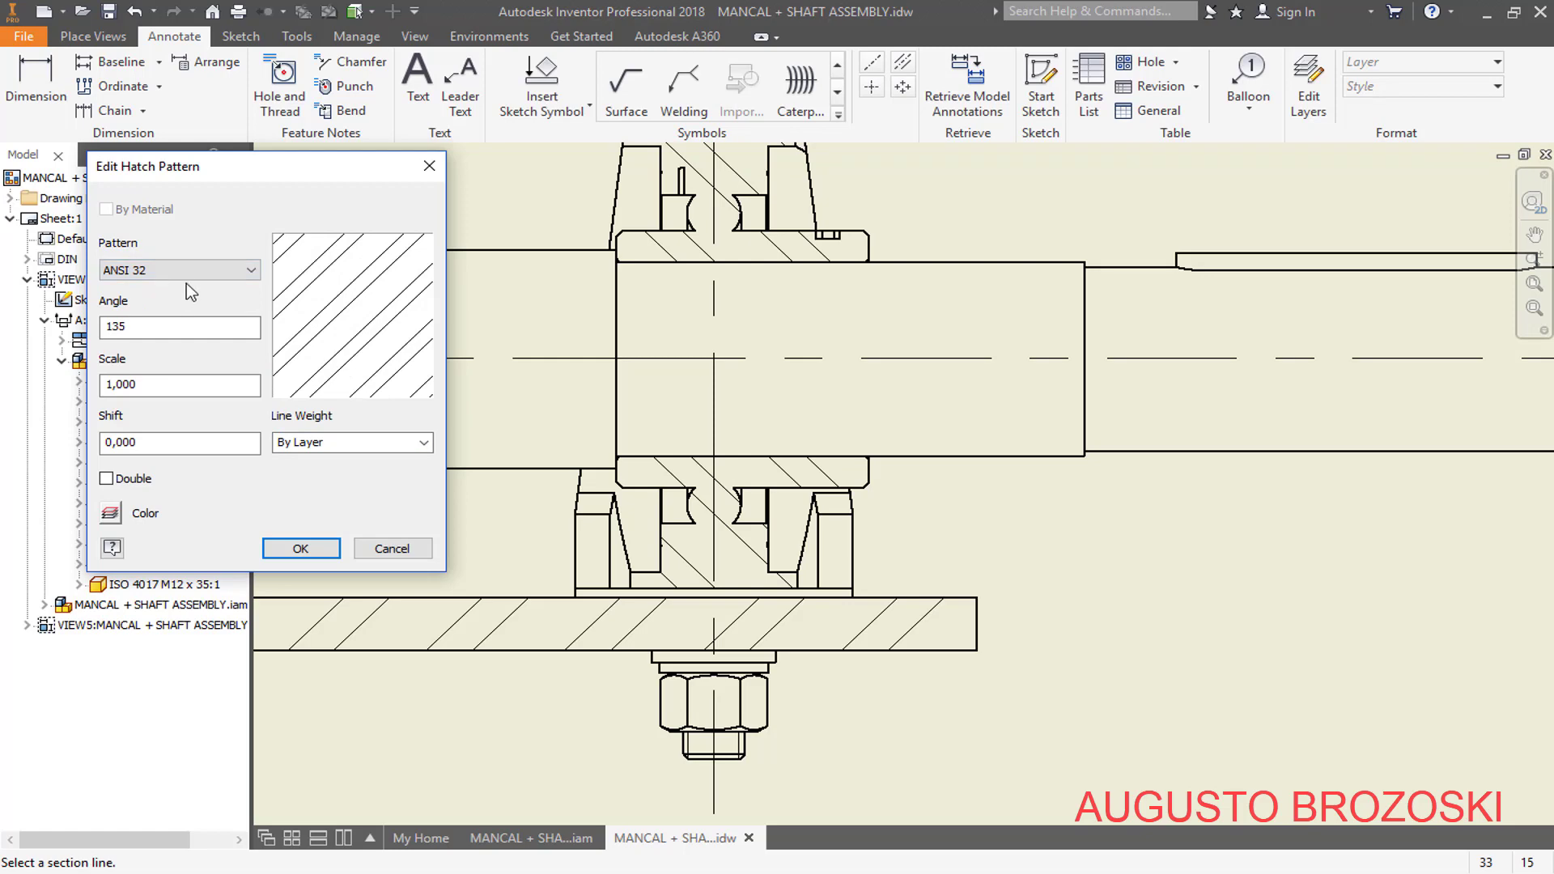
# - Make the ANSI 33, 34, 35, 36 and 37 patterns available for choosing as hatches
pyautogui.click(185, 272)
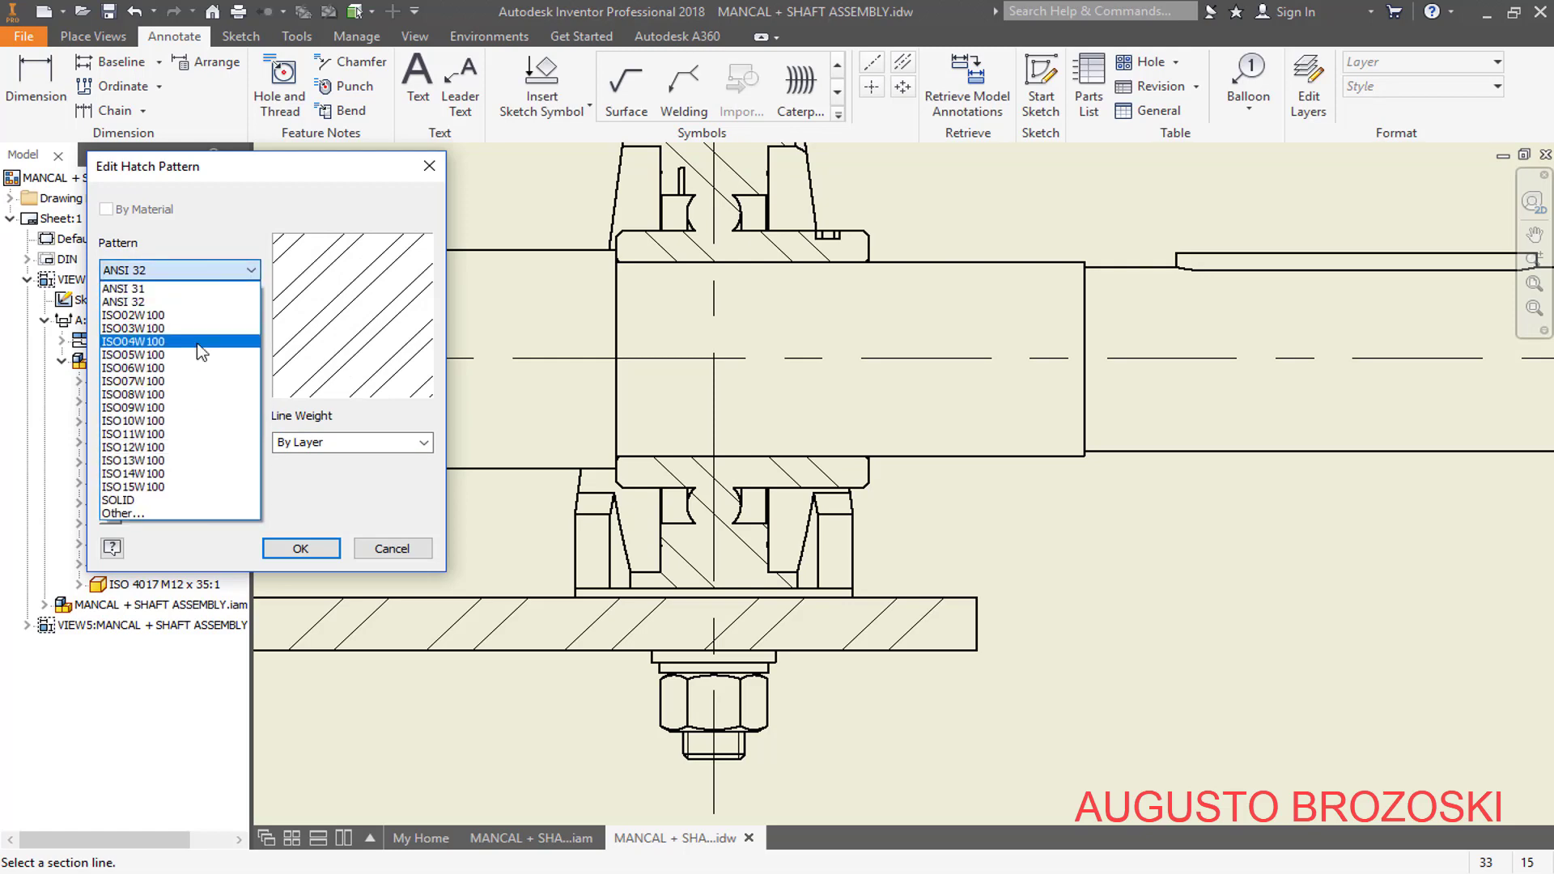
pyautogui.click(167, 513)
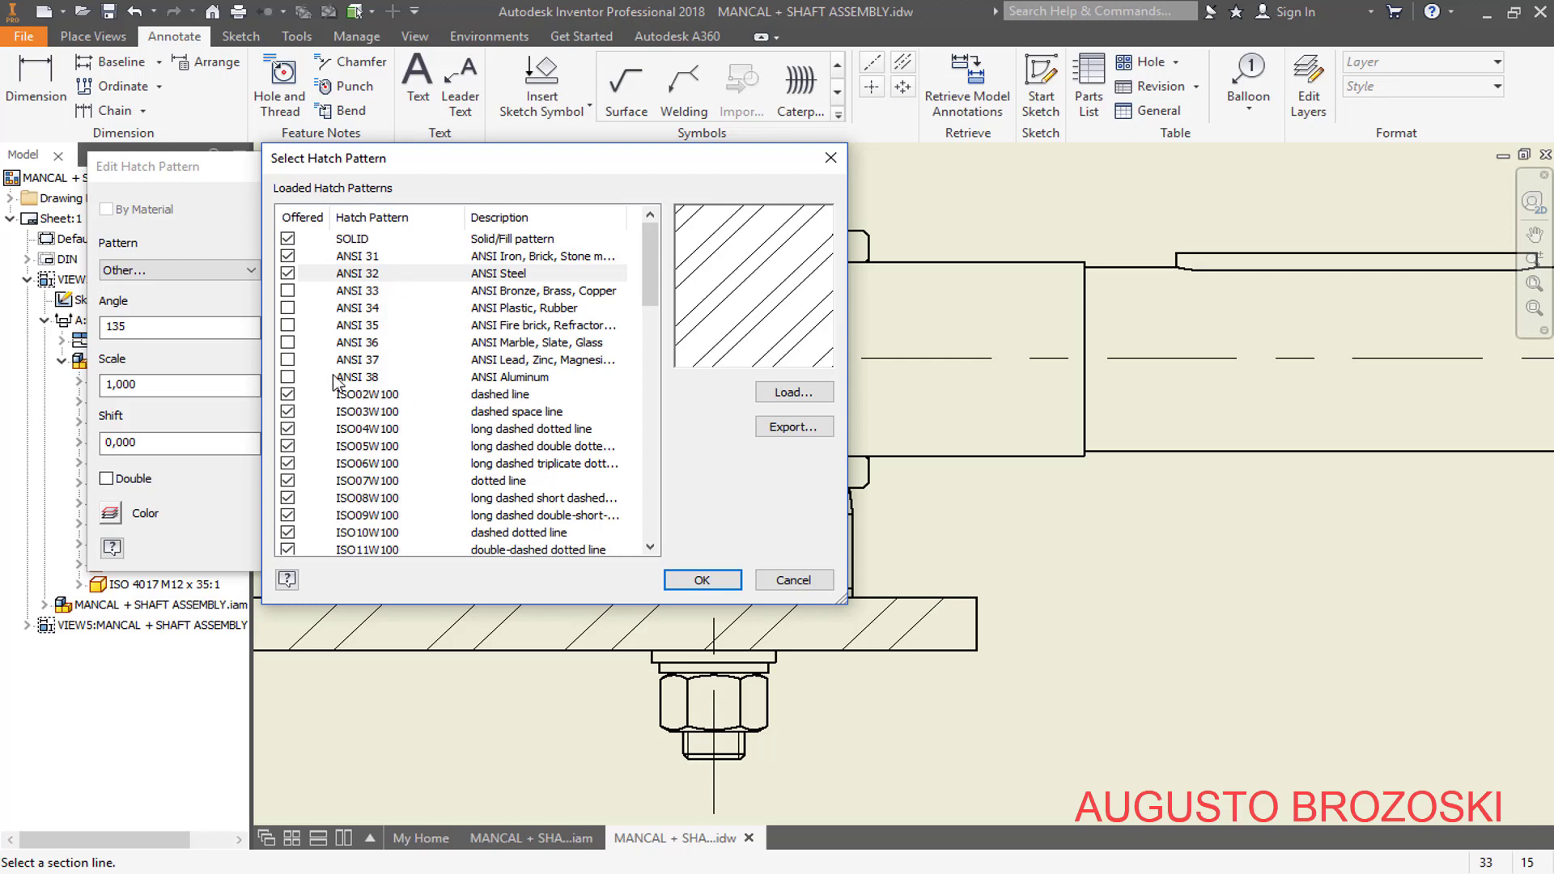
pyautogui.click(289, 293)
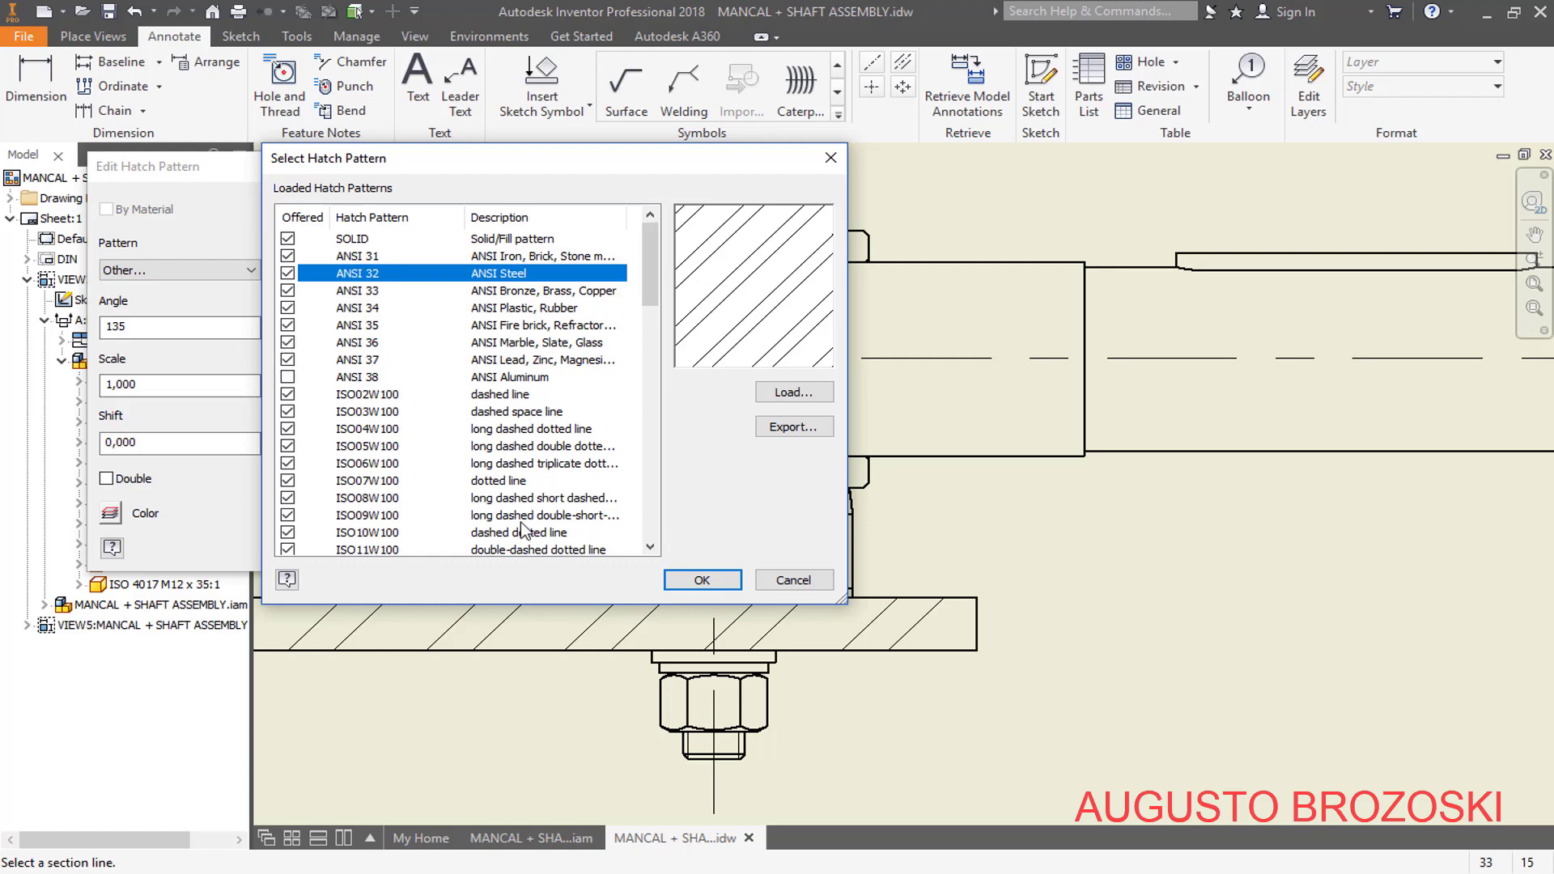
pyautogui.click(694, 579)
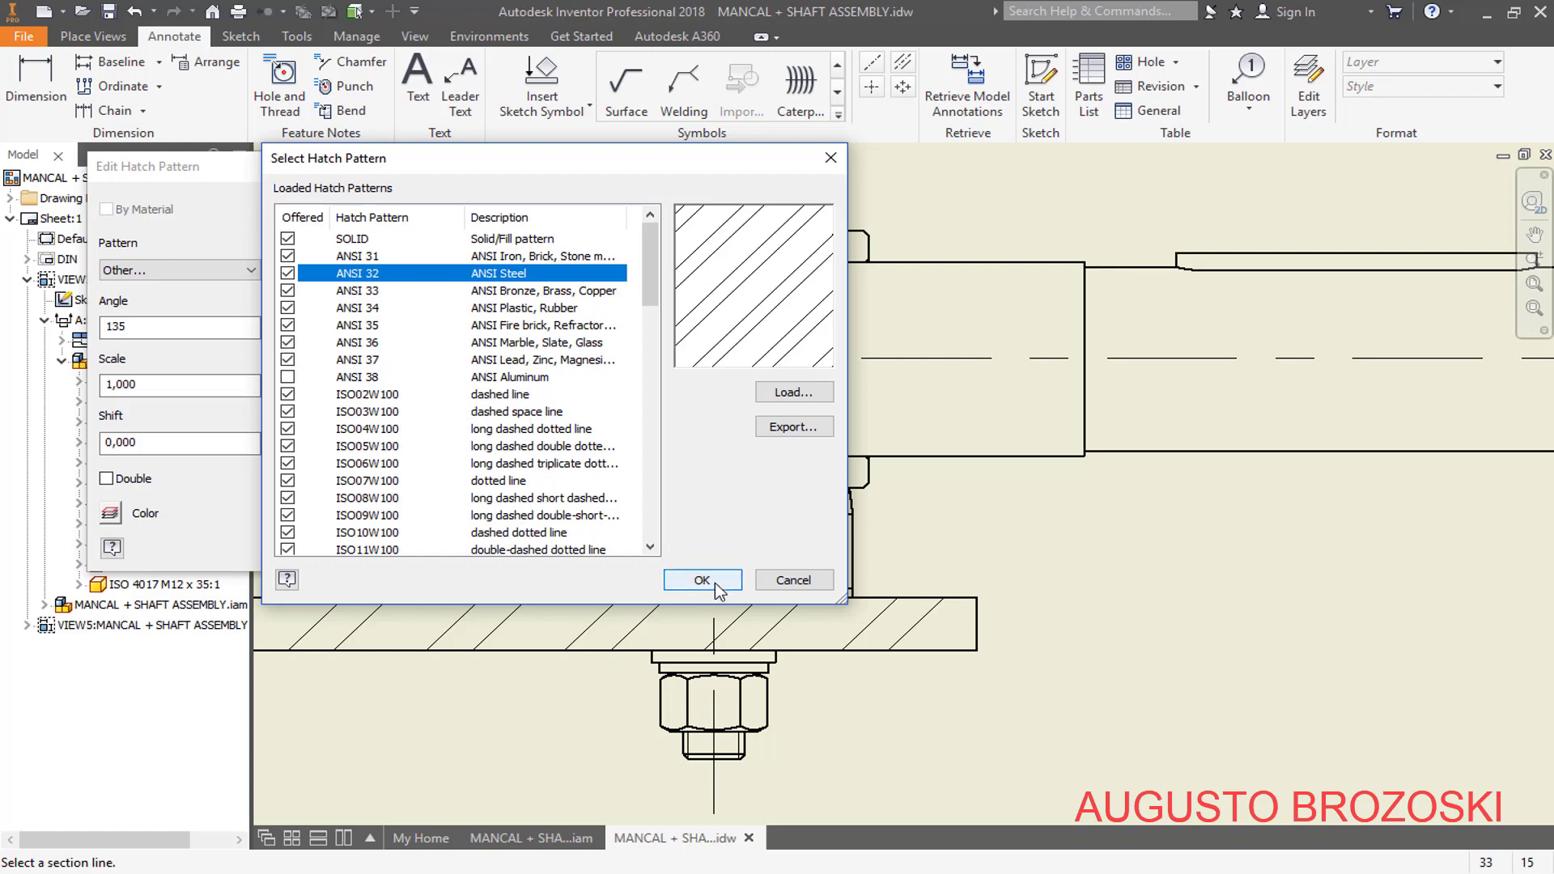
pyautogui.click(716, 583)
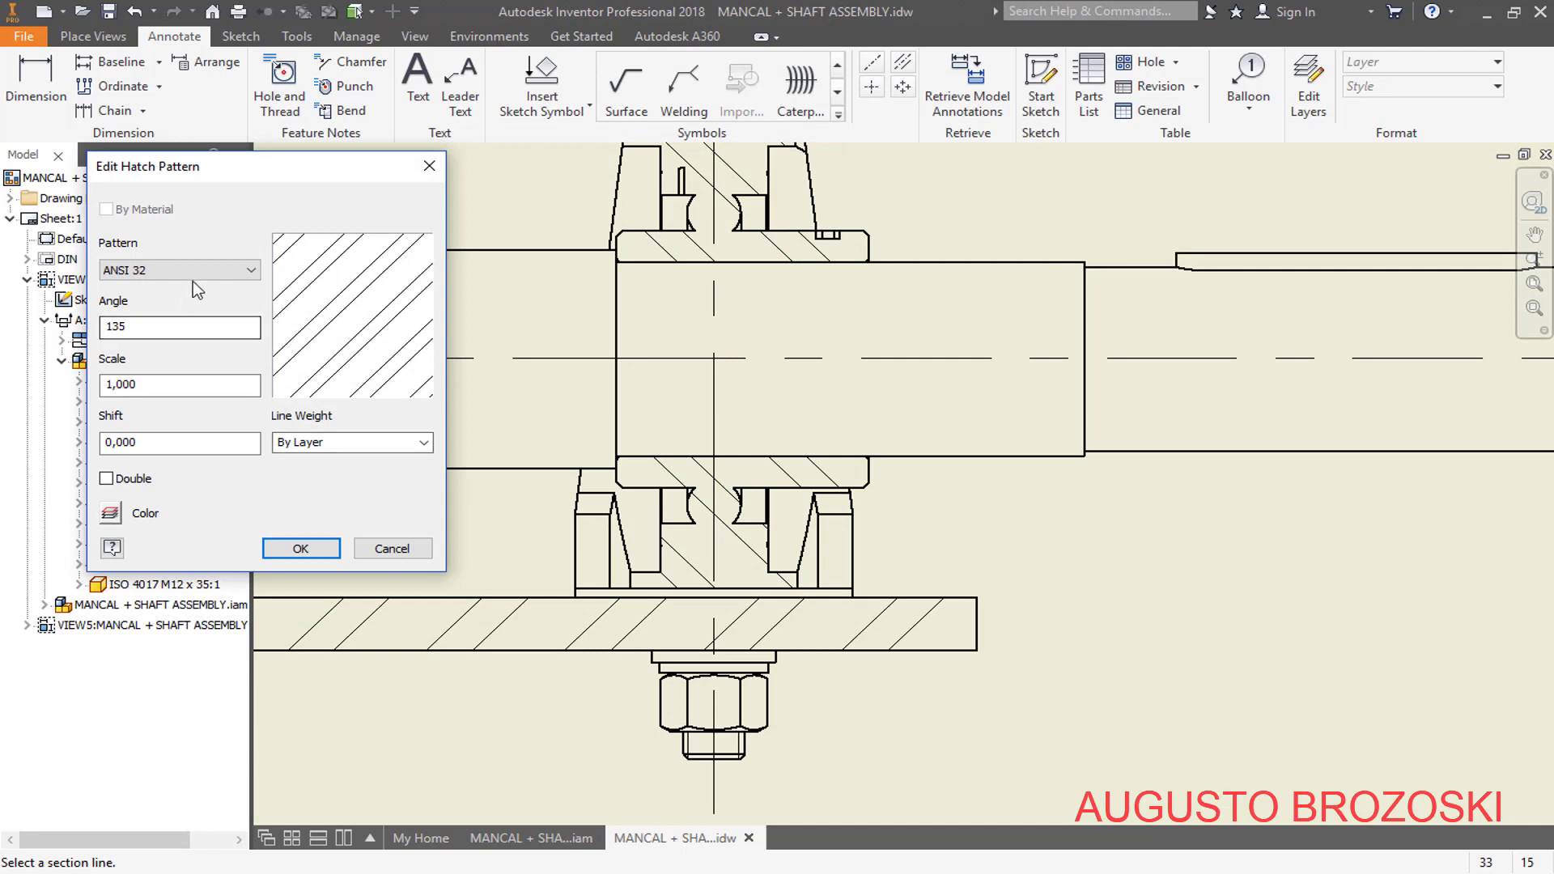
# - Apply the ANSI 37 pattern with a scale of 0,2 to the right bearing housing's hatch
pyautogui.click(193, 274)
pyautogui.click(166, 368)
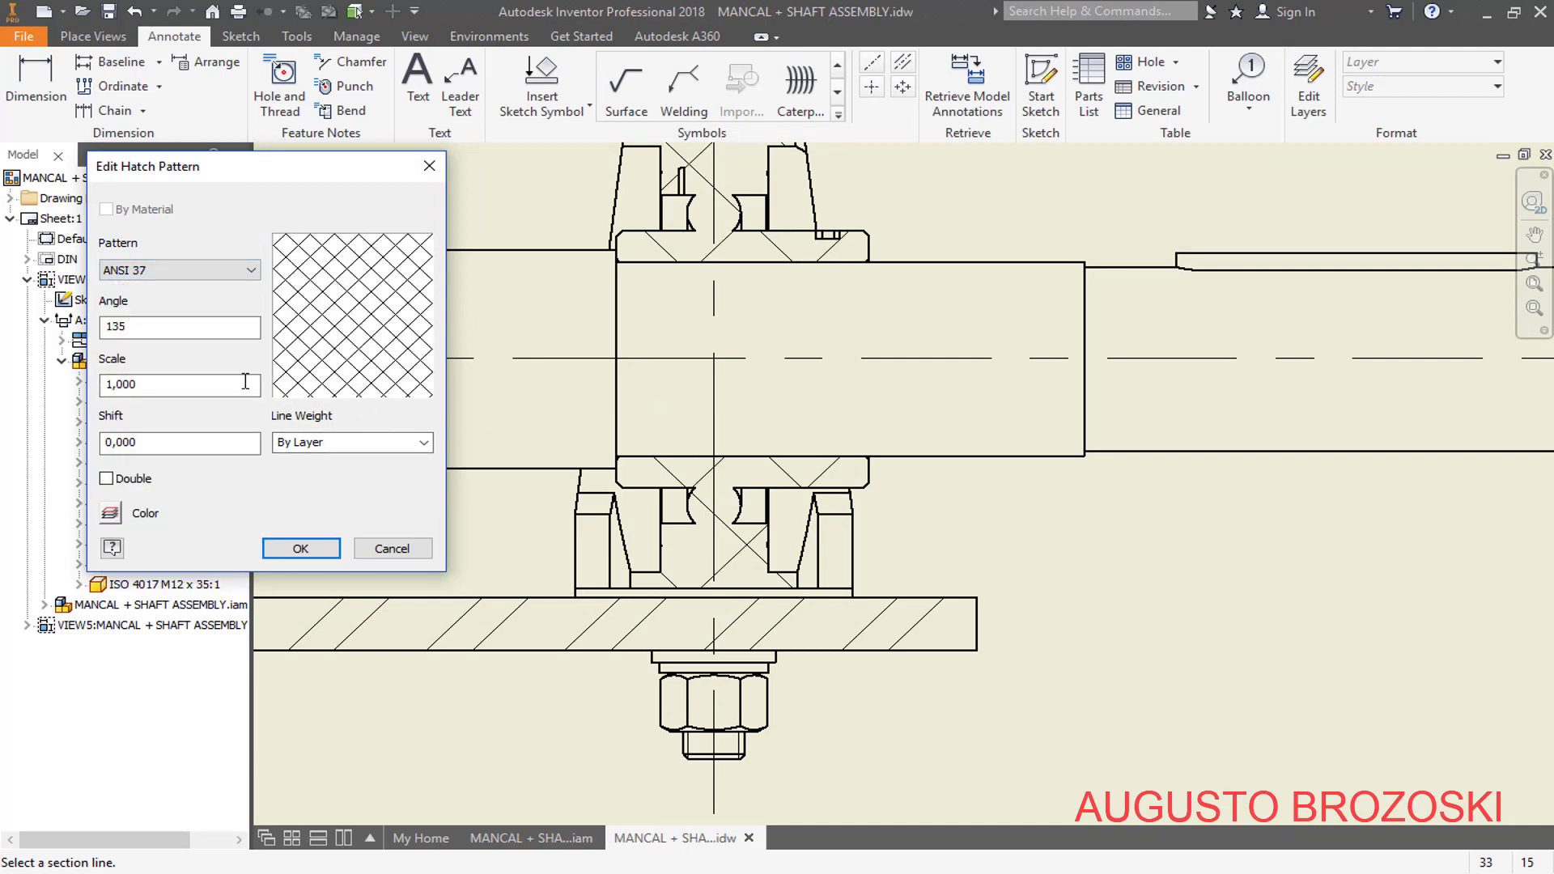
pyautogui.moveTo(246, 381); pyautogui.dragTo(65, 395)
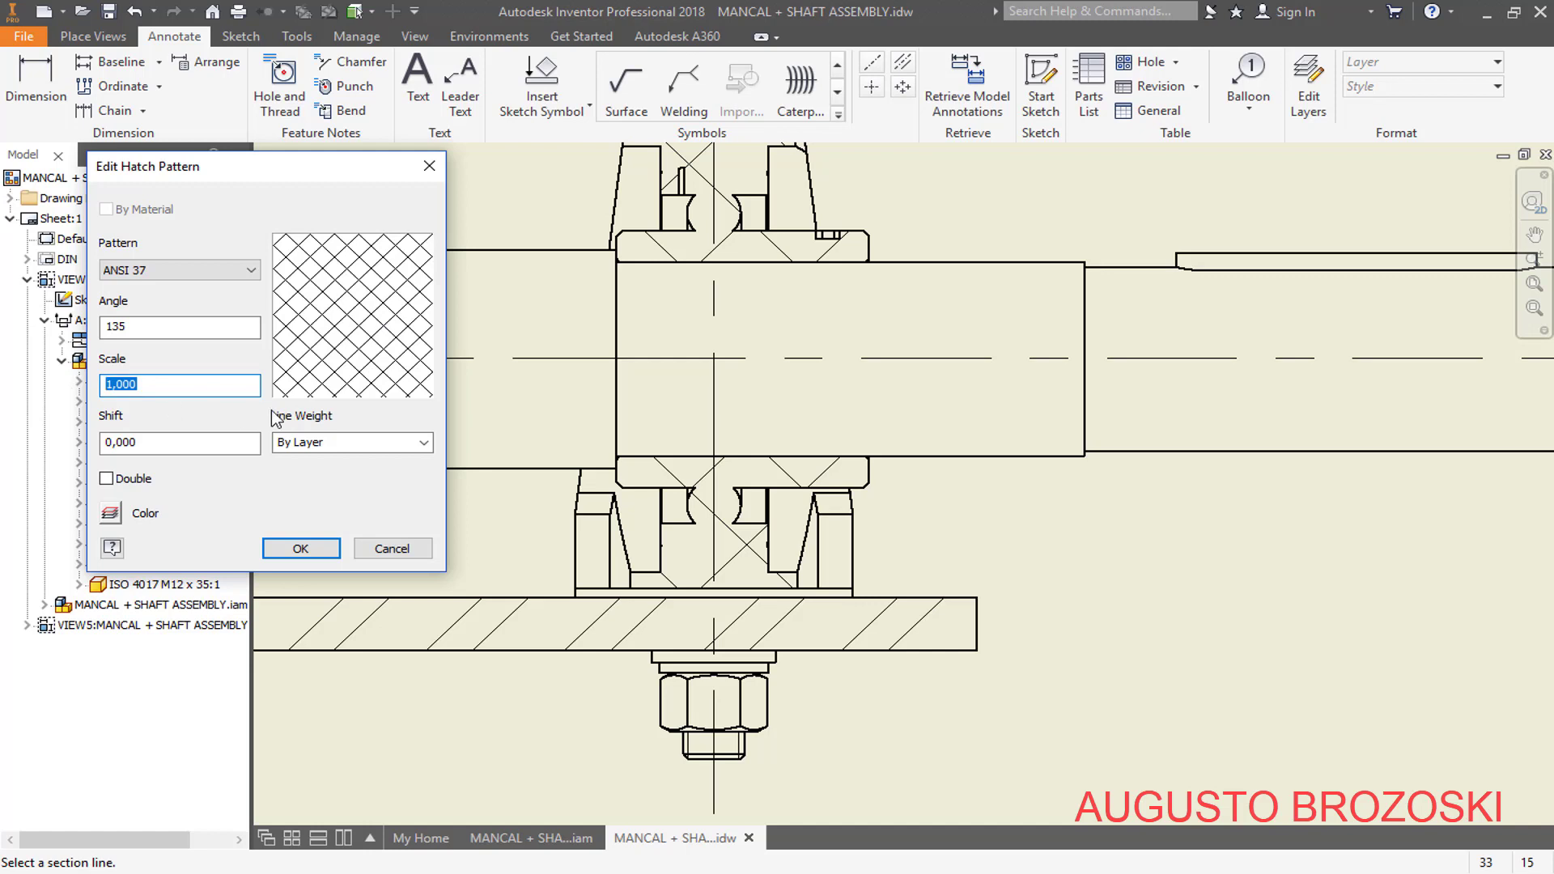
pyautogui.write('0,5')
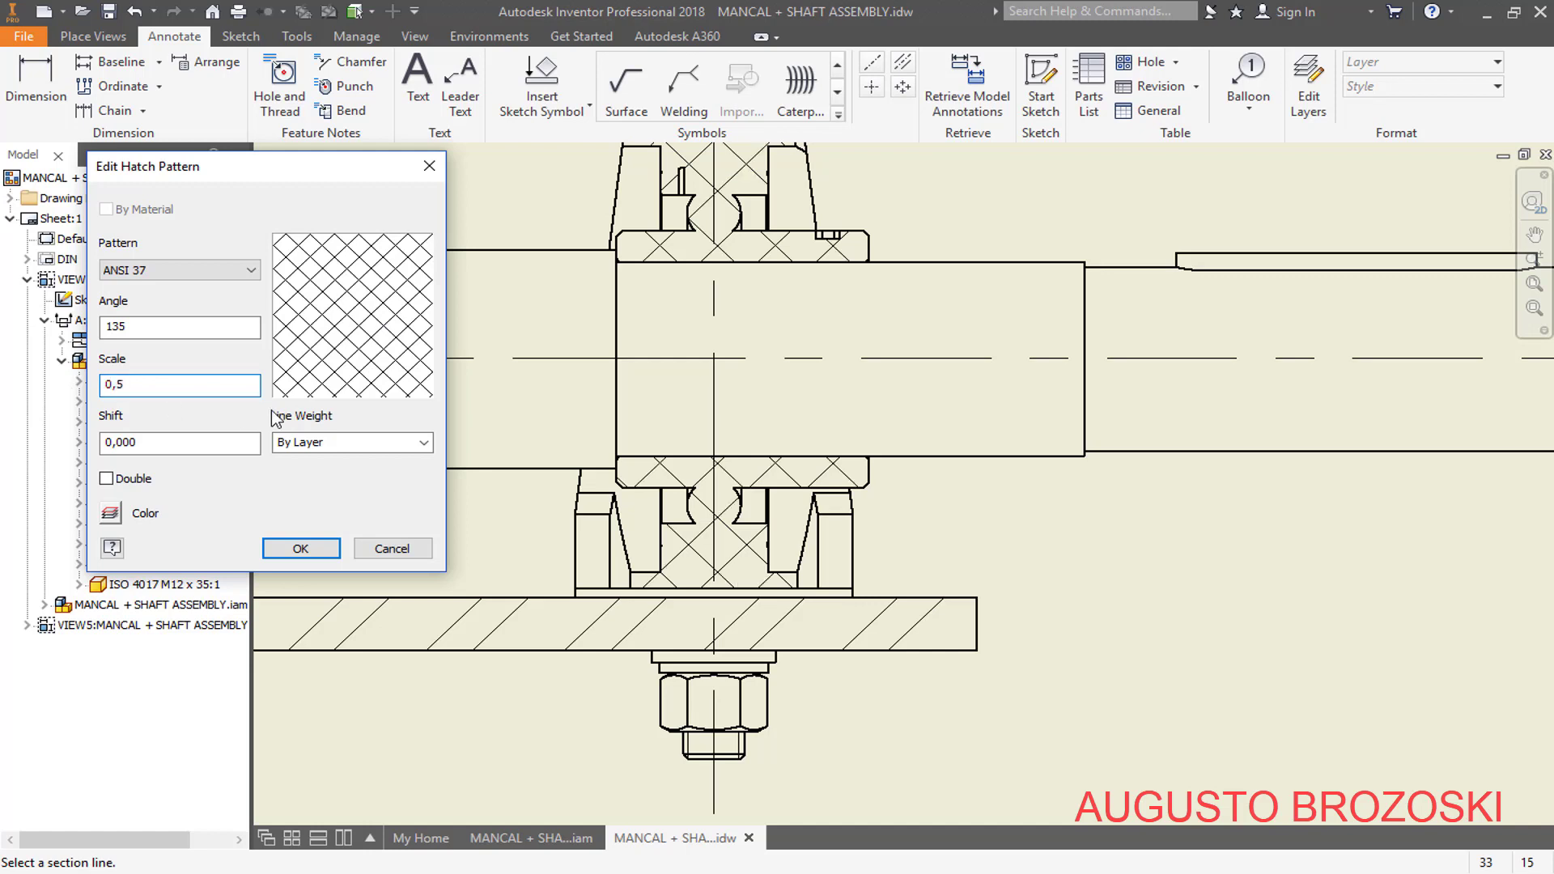
pyautogui.click(170, 327)
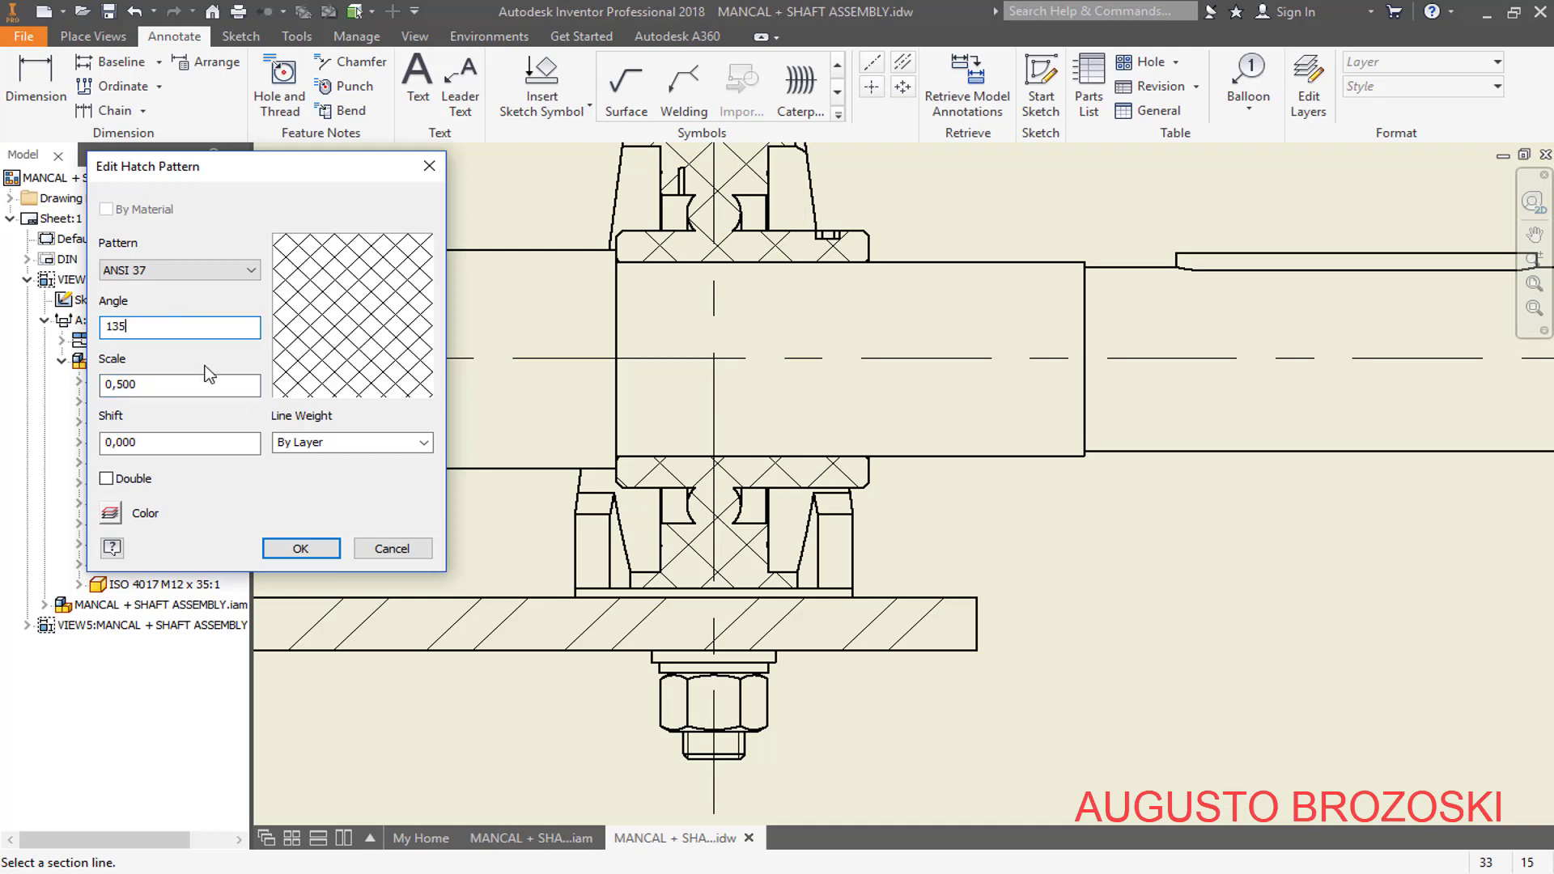
pyautogui.click(124, 385)
pyautogui.press('BackSpace')
pyautogui.write('2')
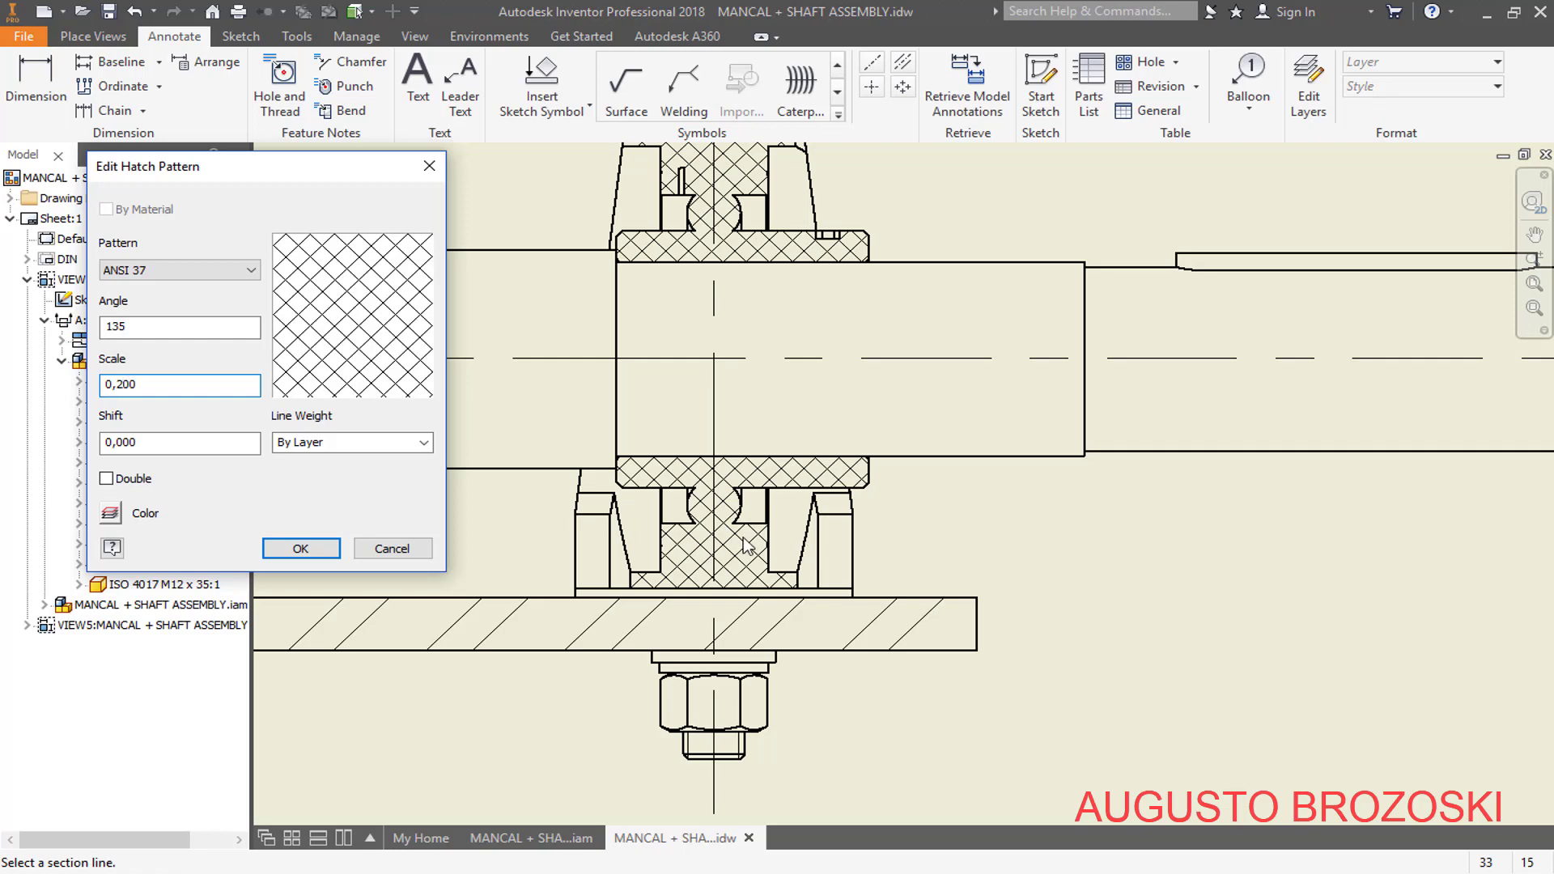
pyautogui.click(328, 547)
# - Change the right bearing housing's hatch in section A-A to the ANSI 32 pattern with a scale of 0,5
pyautogui.scroll(2, 666, 540)
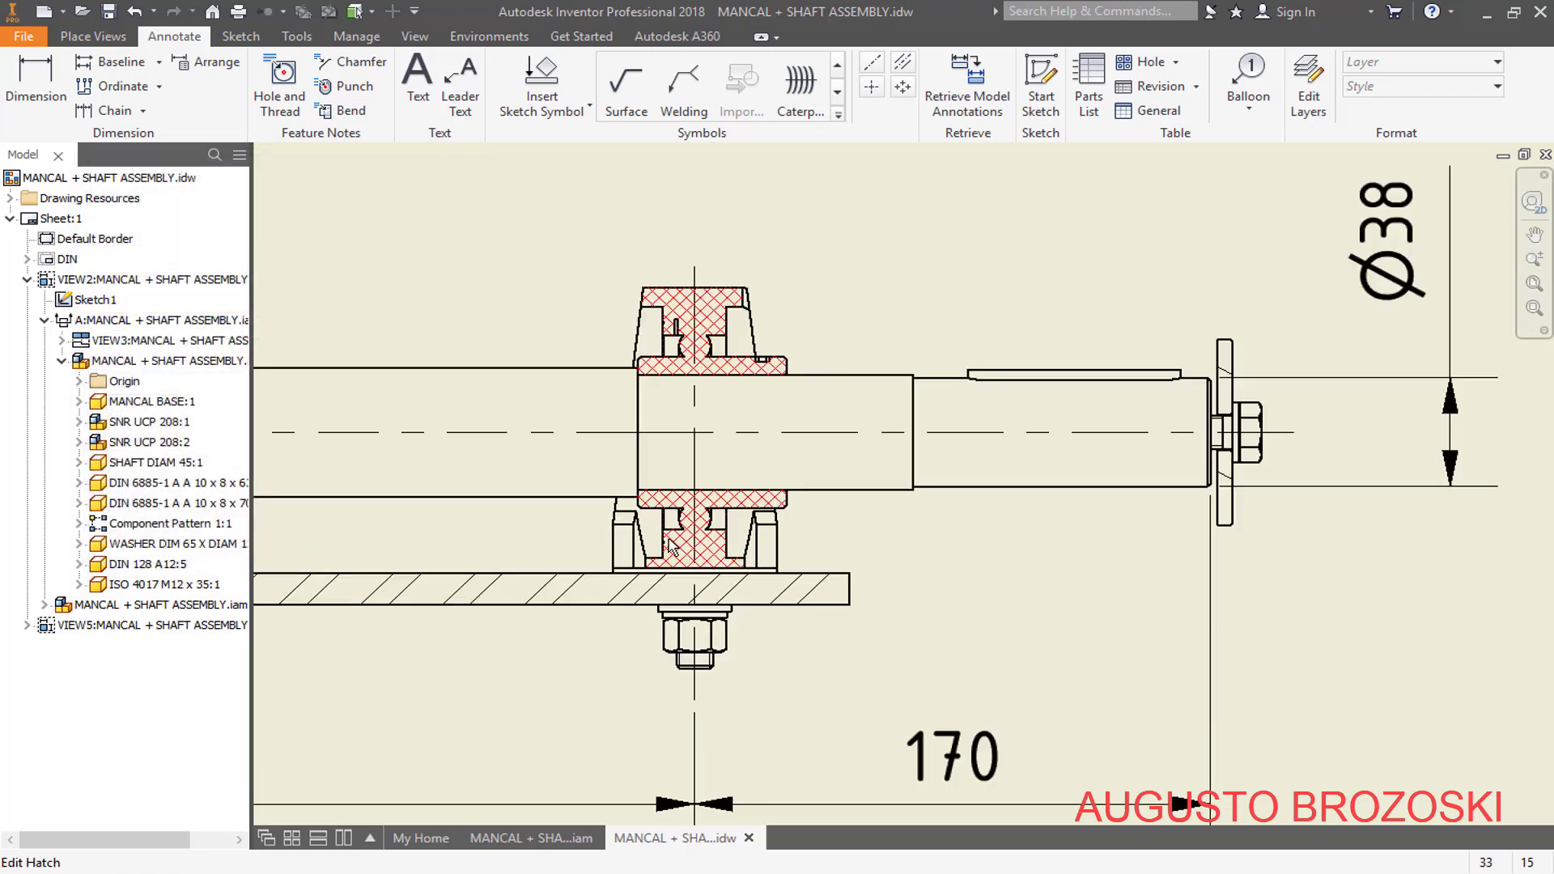
pyautogui.scroll(-3, 664, 422)
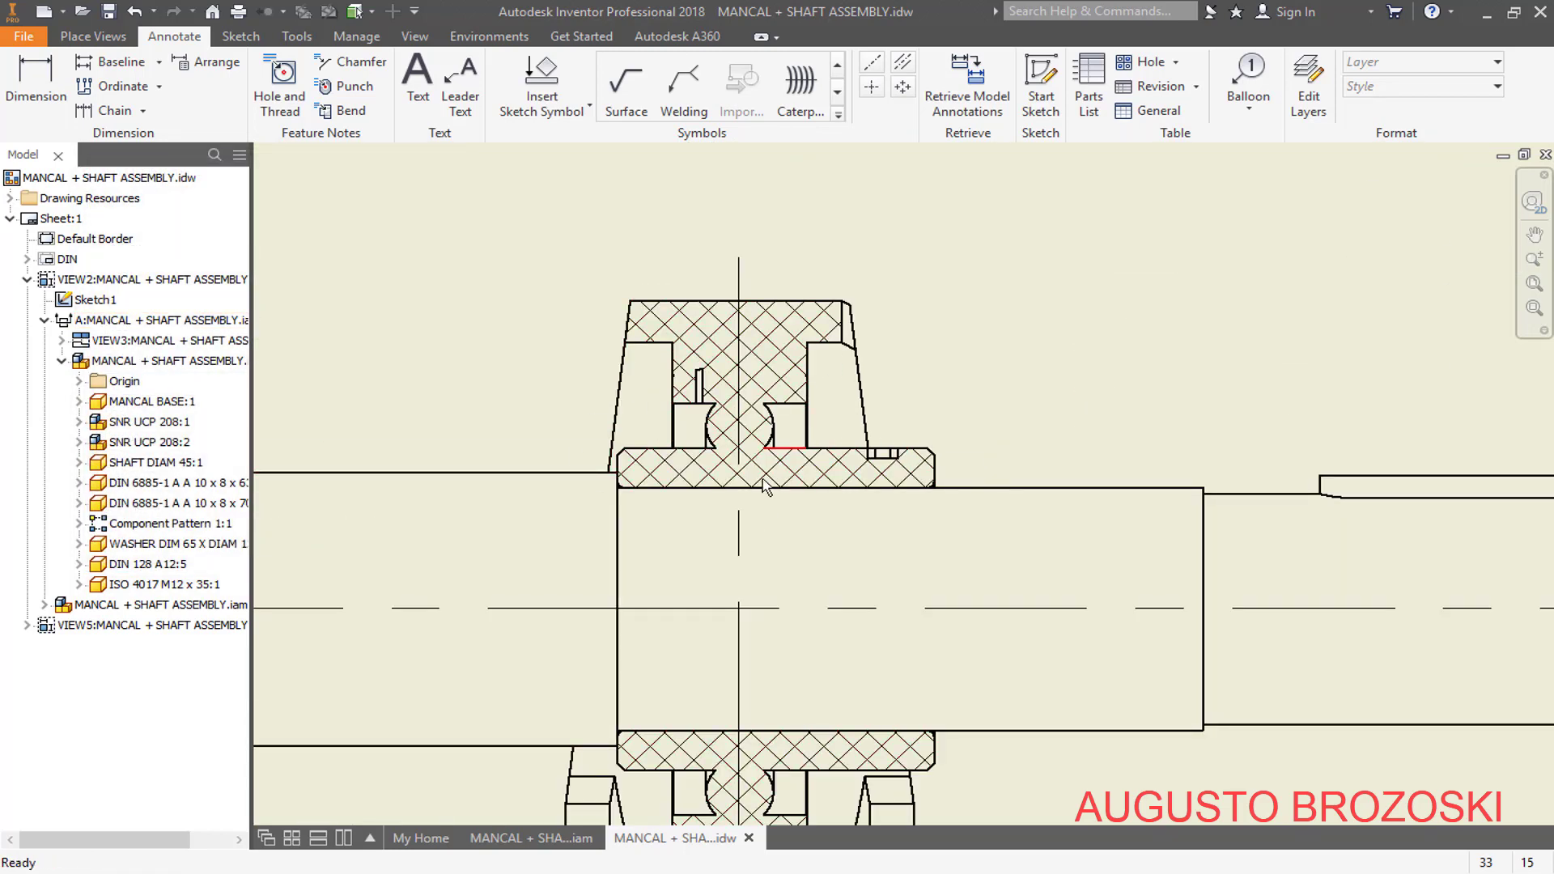
pyautogui.rightClick(723, 355)
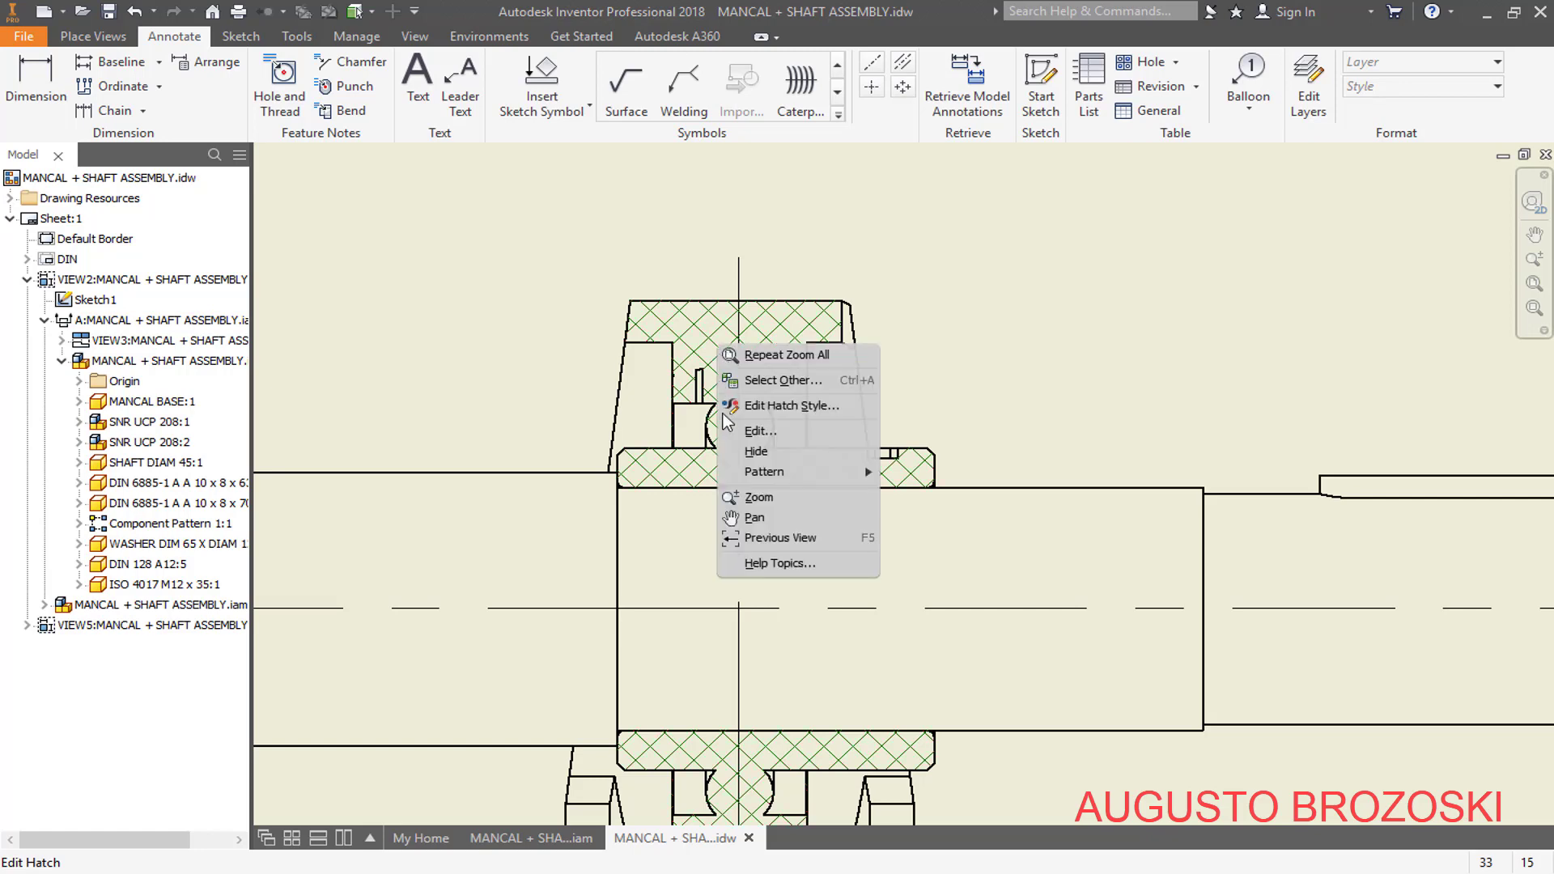
pyautogui.click(753, 442)
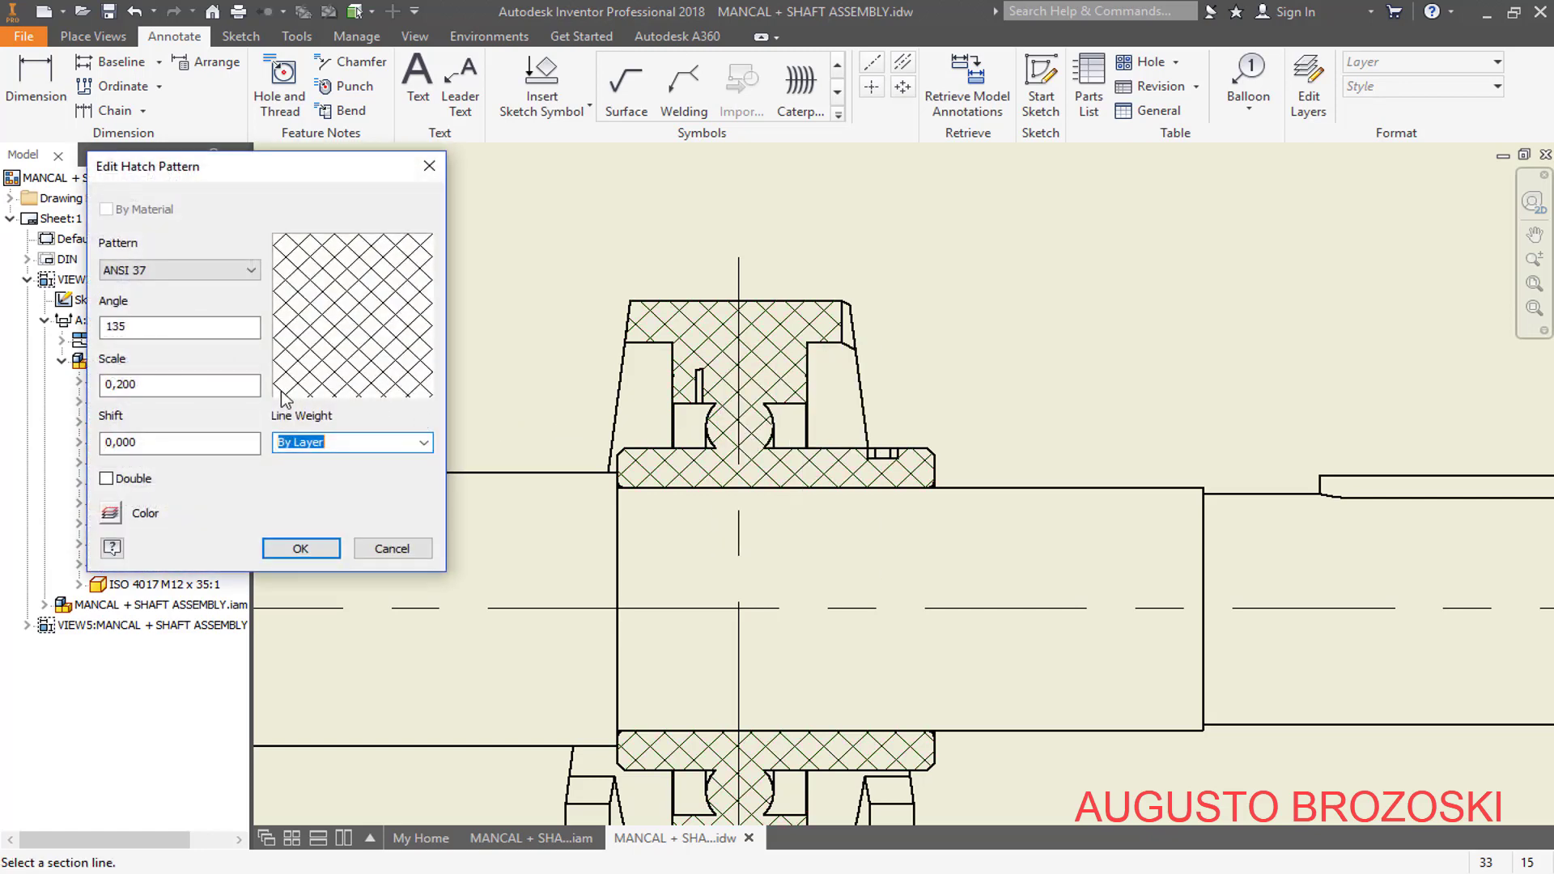
pyautogui.click(194, 271)
pyautogui.click(180, 302)
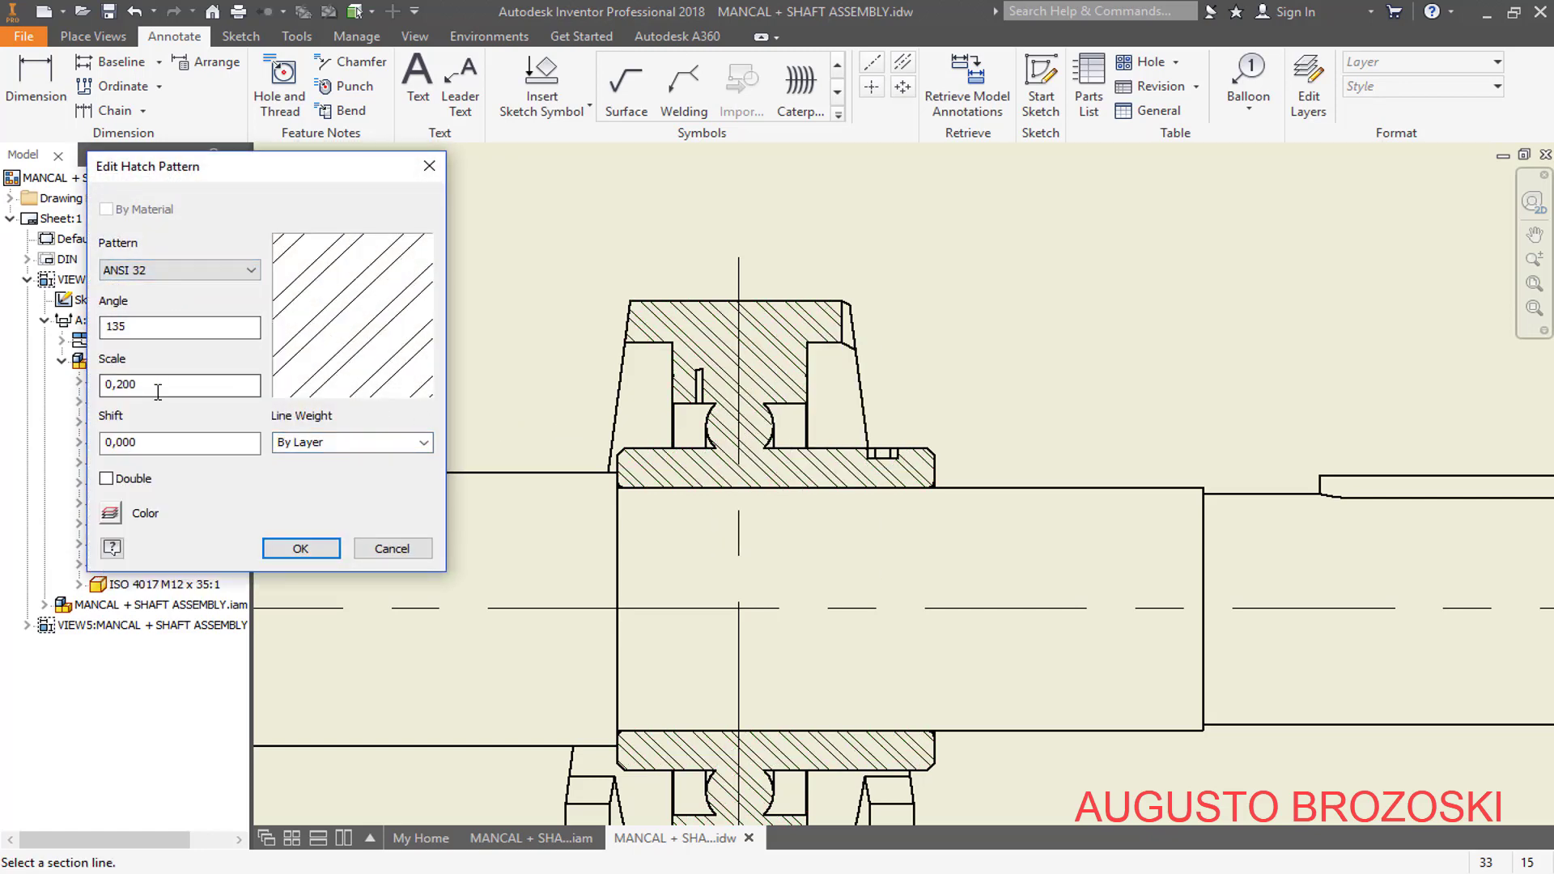
pyautogui.click(126, 385)
pyautogui.press('BackSpace')
pyautogui.write('5')
pyautogui.click(301, 549)
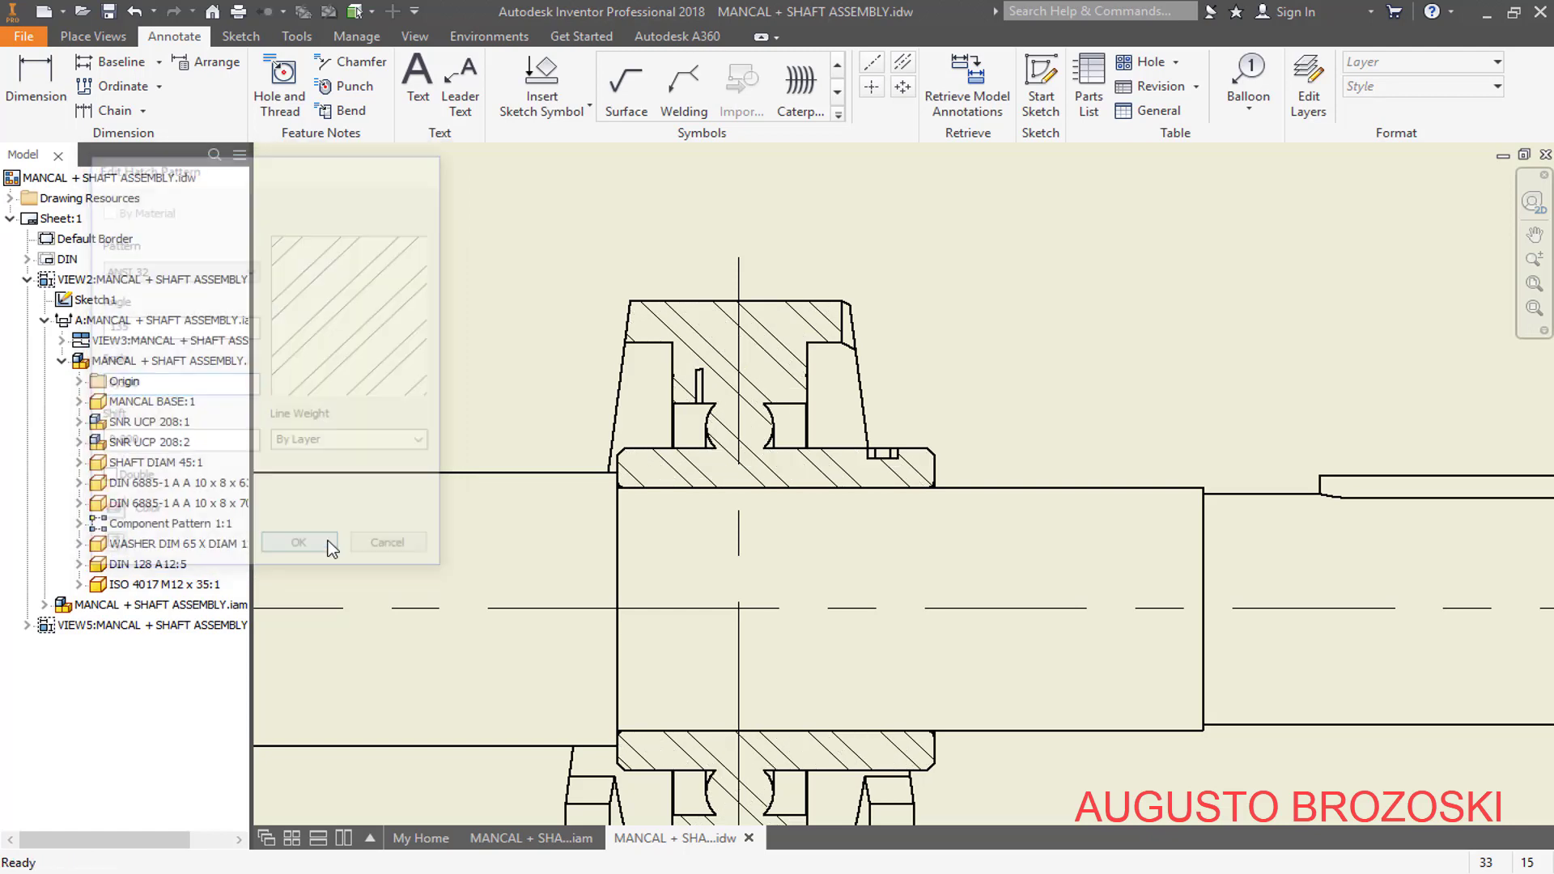
# - Set the hatch of the shaft's end washer in section A-A to ANSI 32 with angle 135 and scale 0,5
pyautogui.scroll(-5, 805, 486)
pyautogui.scroll(-5, 636, 528)
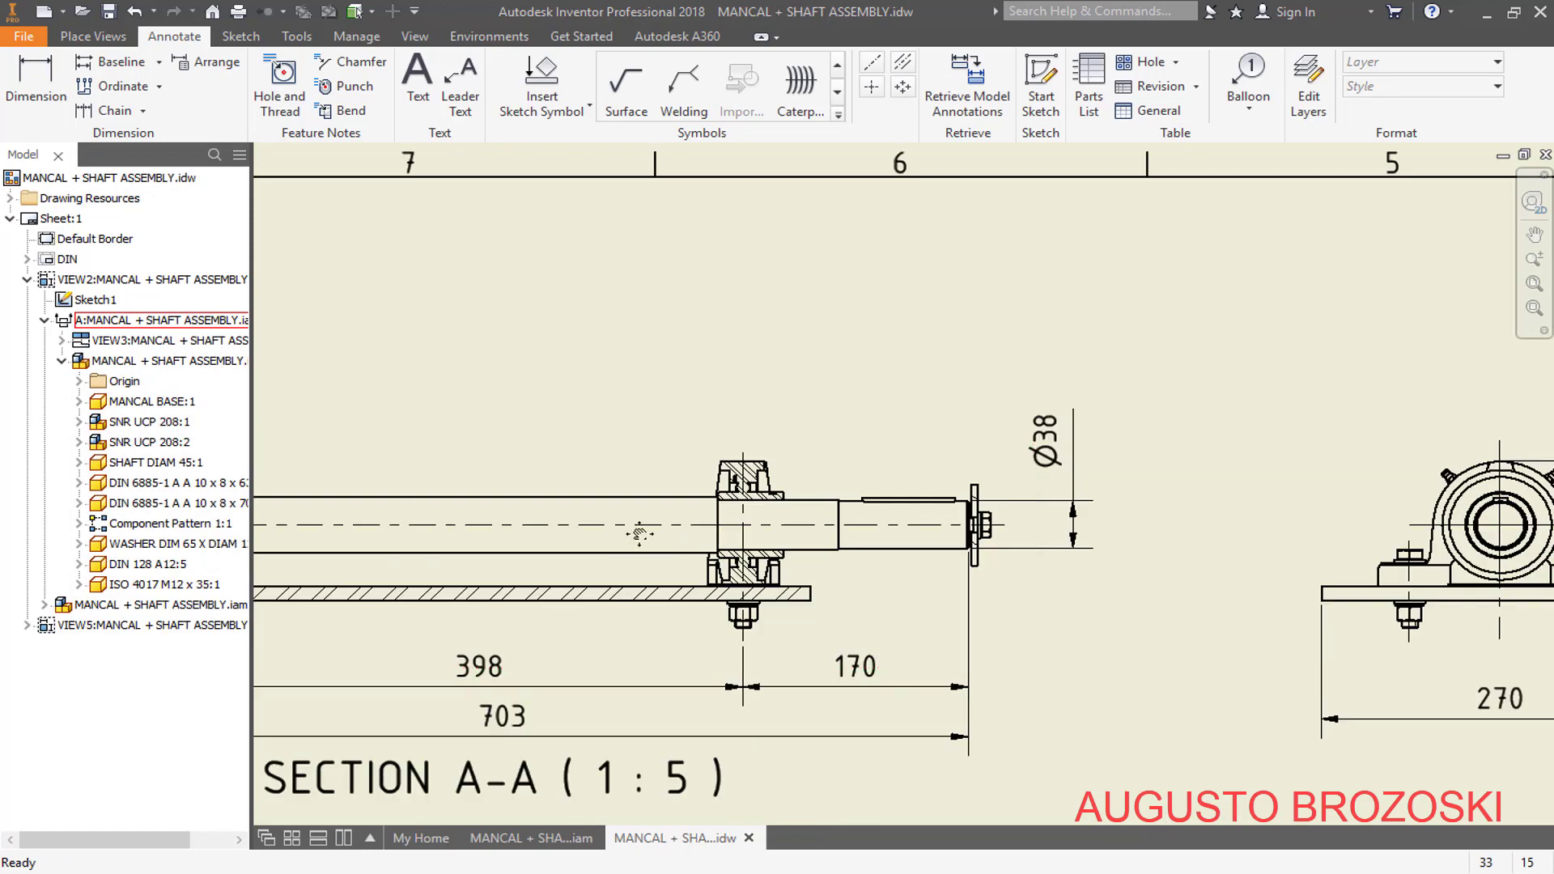
pyautogui.scroll(6, 786, 531)
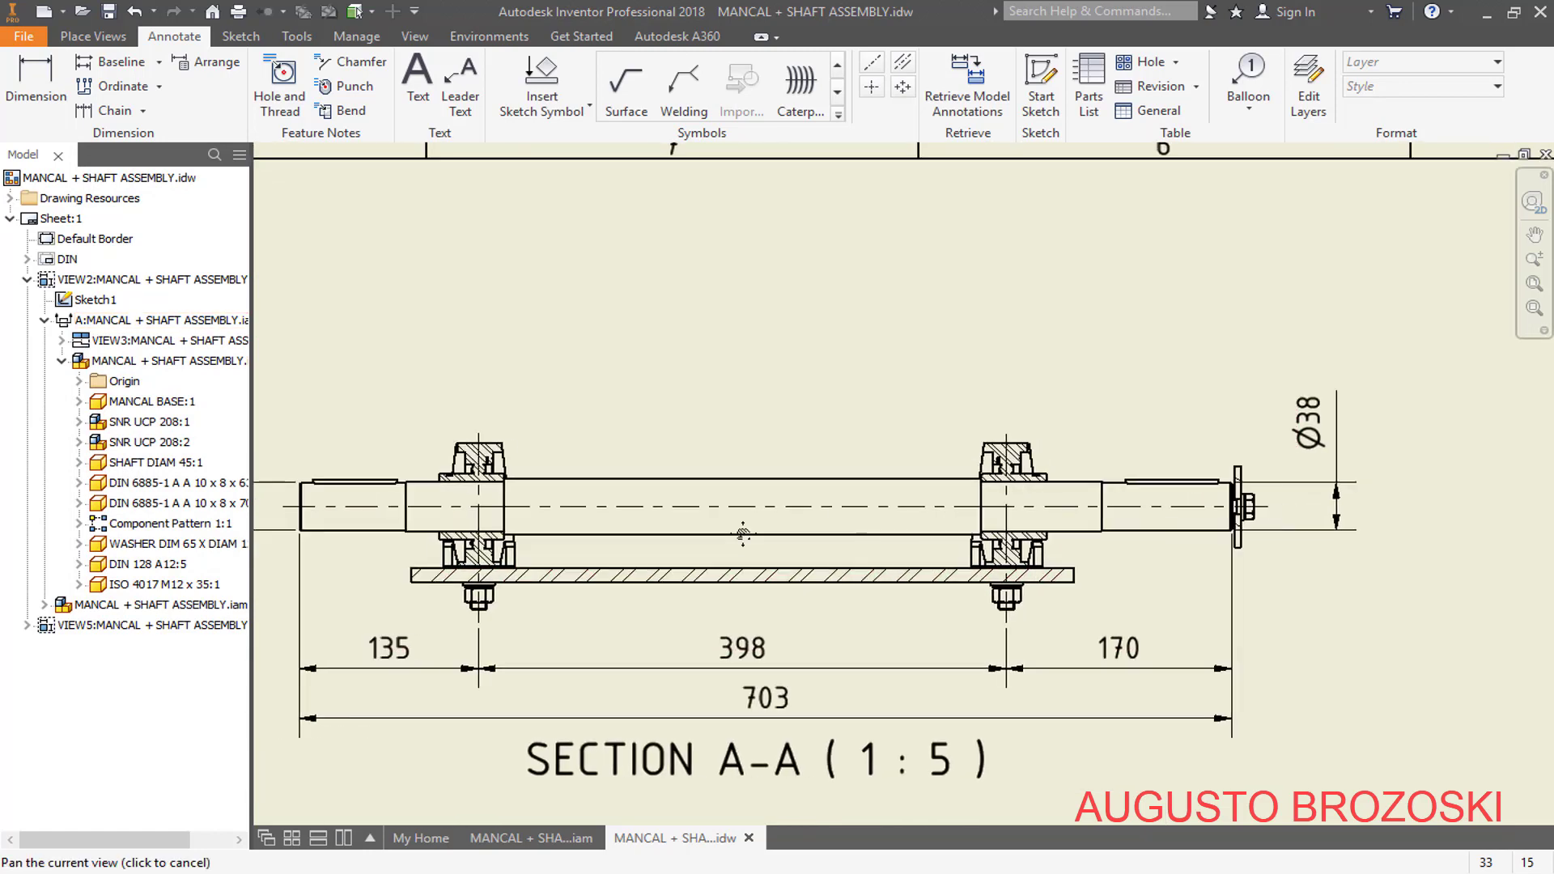
pyautogui.scroll(3, 865, 543)
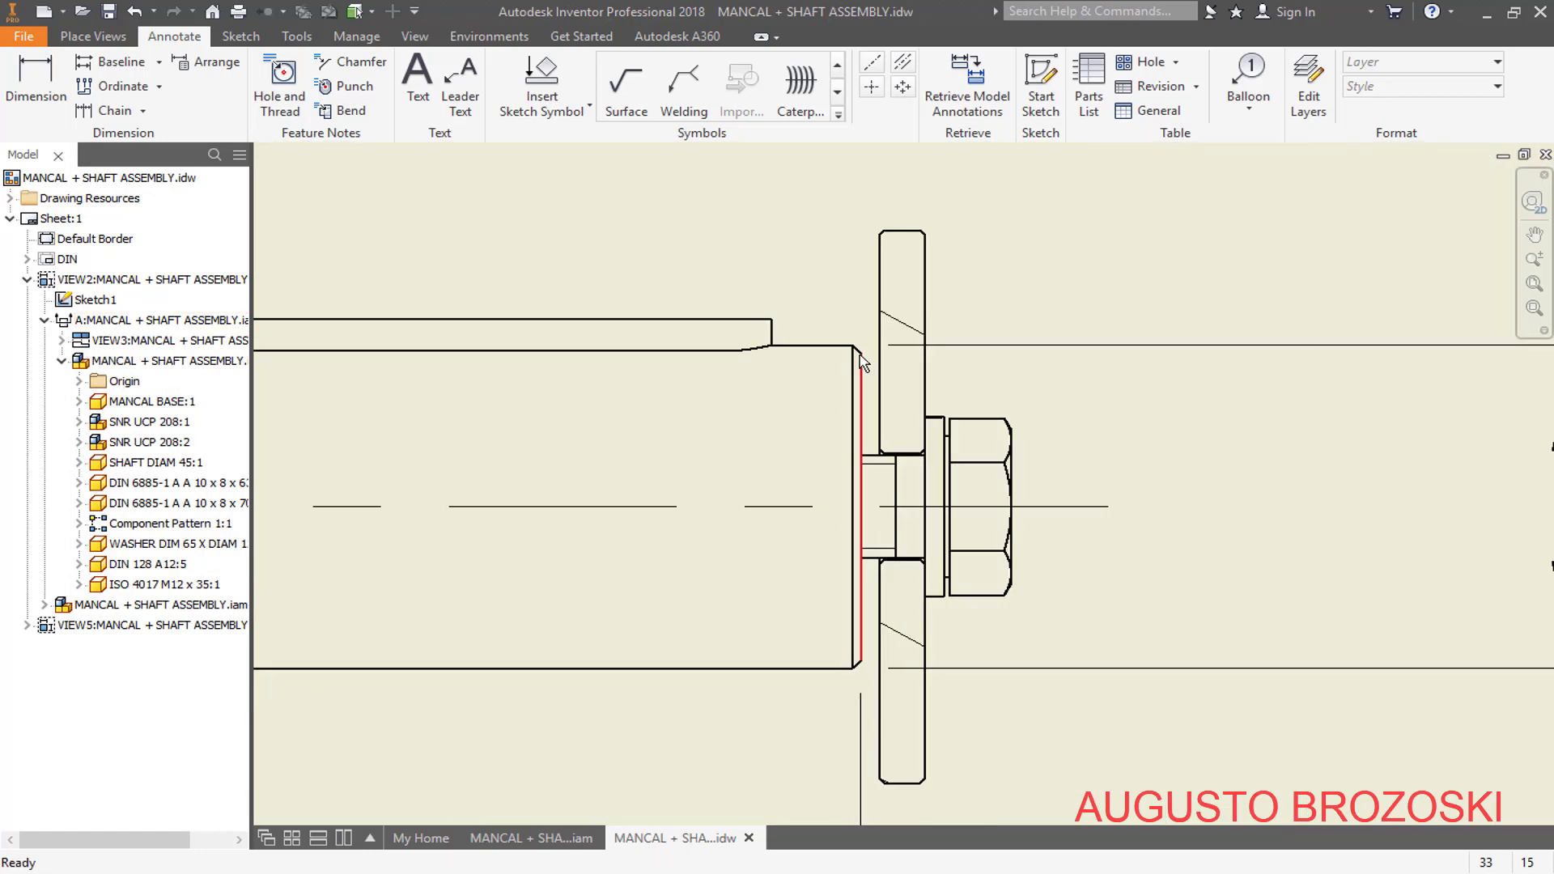
pyautogui.rightClick(906, 332)
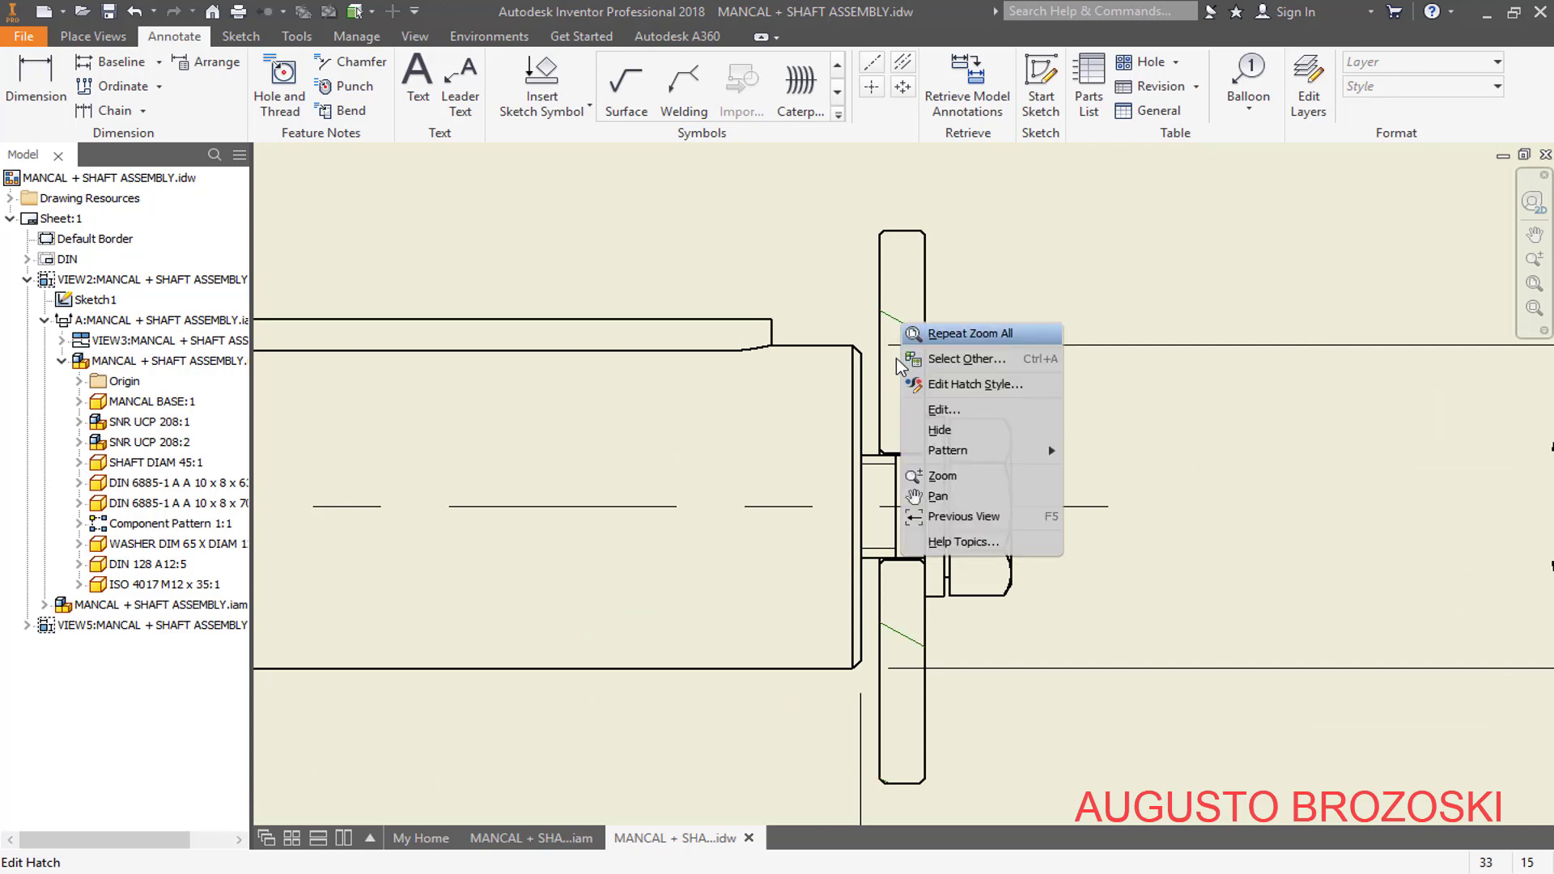
pyautogui.click(942, 411)
pyautogui.click(194, 271)
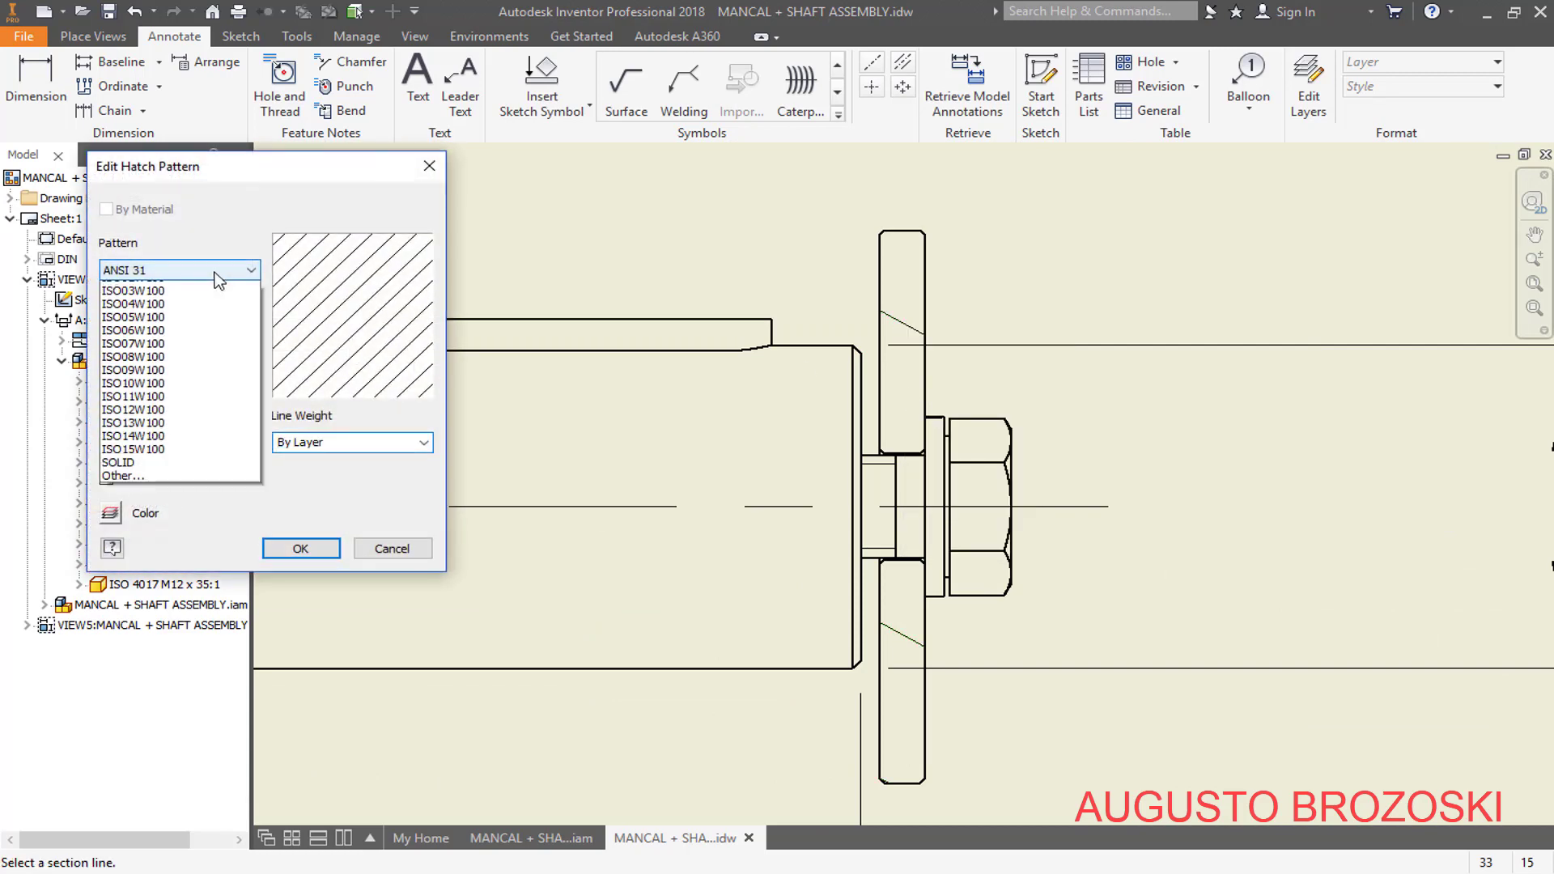
pyautogui.click(177, 301)
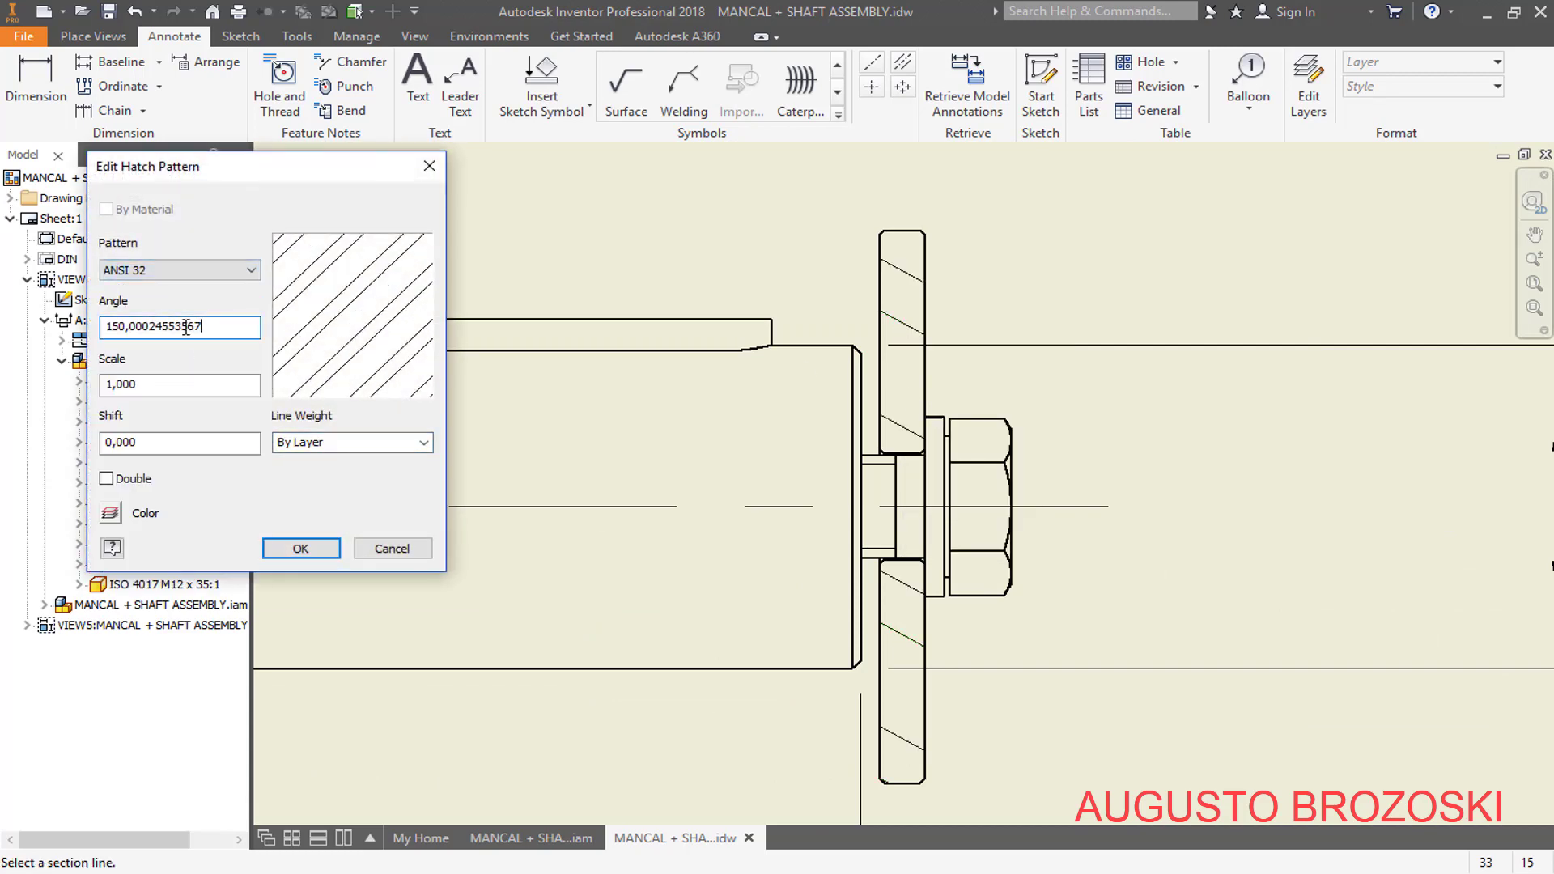
pyautogui.press('Tab')
pyautogui.write('135')
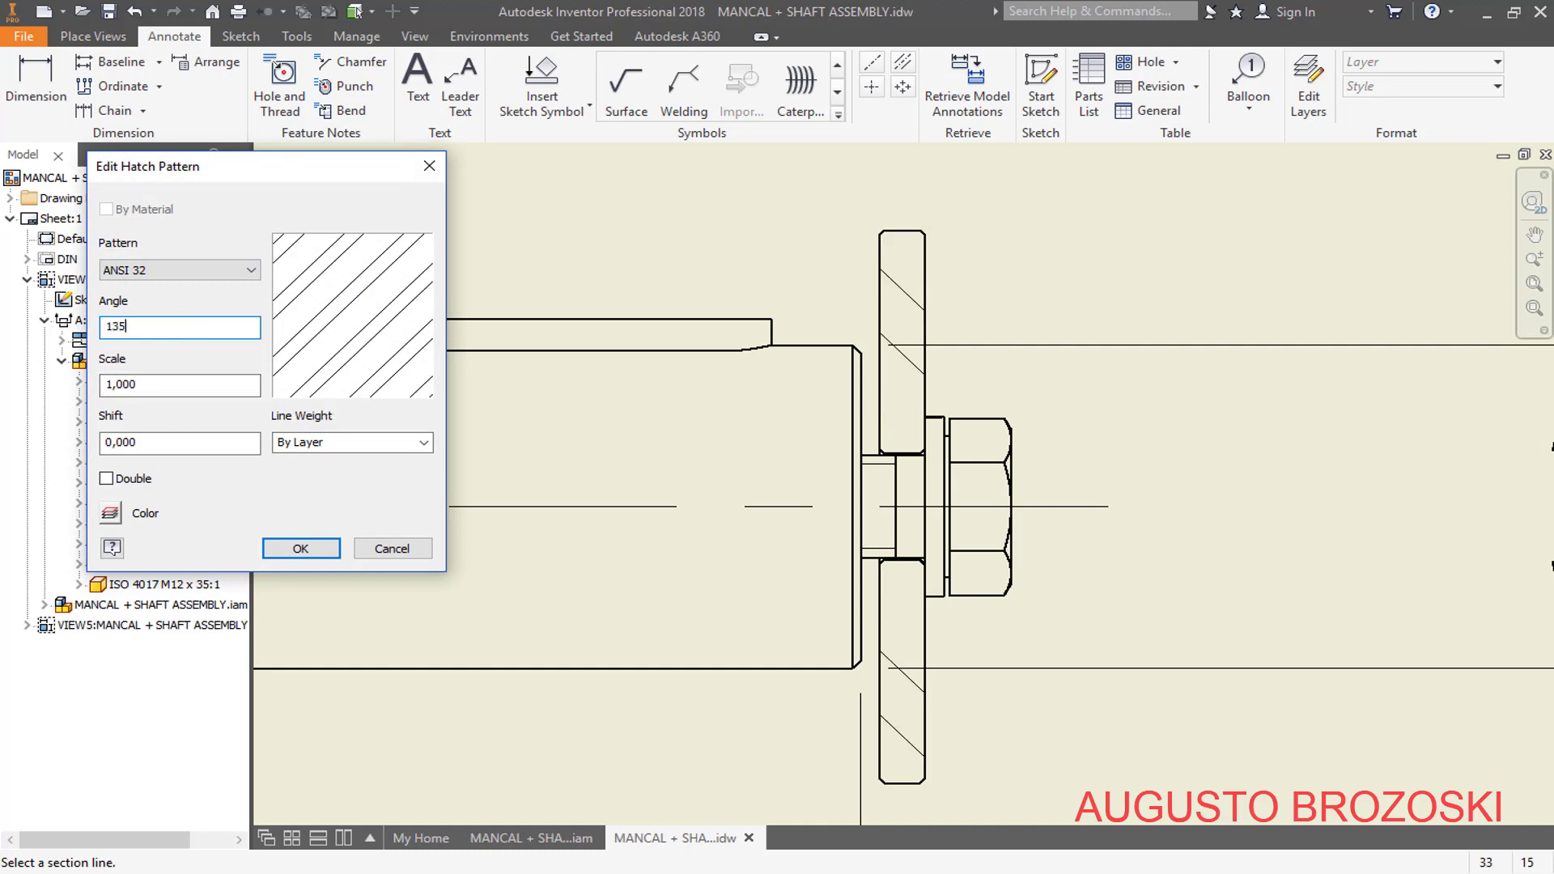
pyautogui.press('Tab')
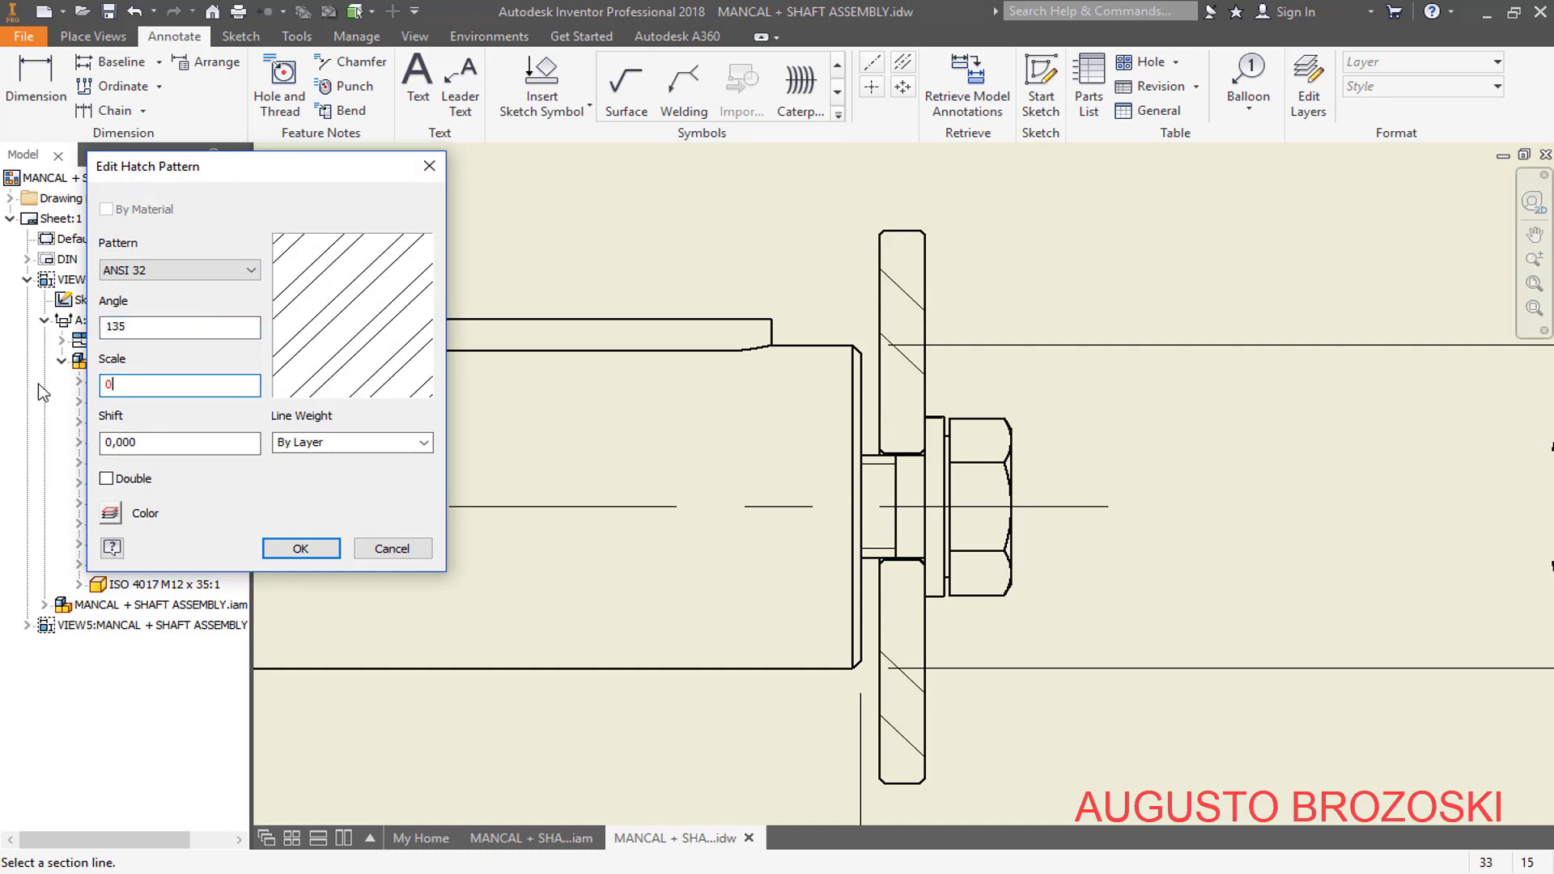
pyautogui.write('0,5')
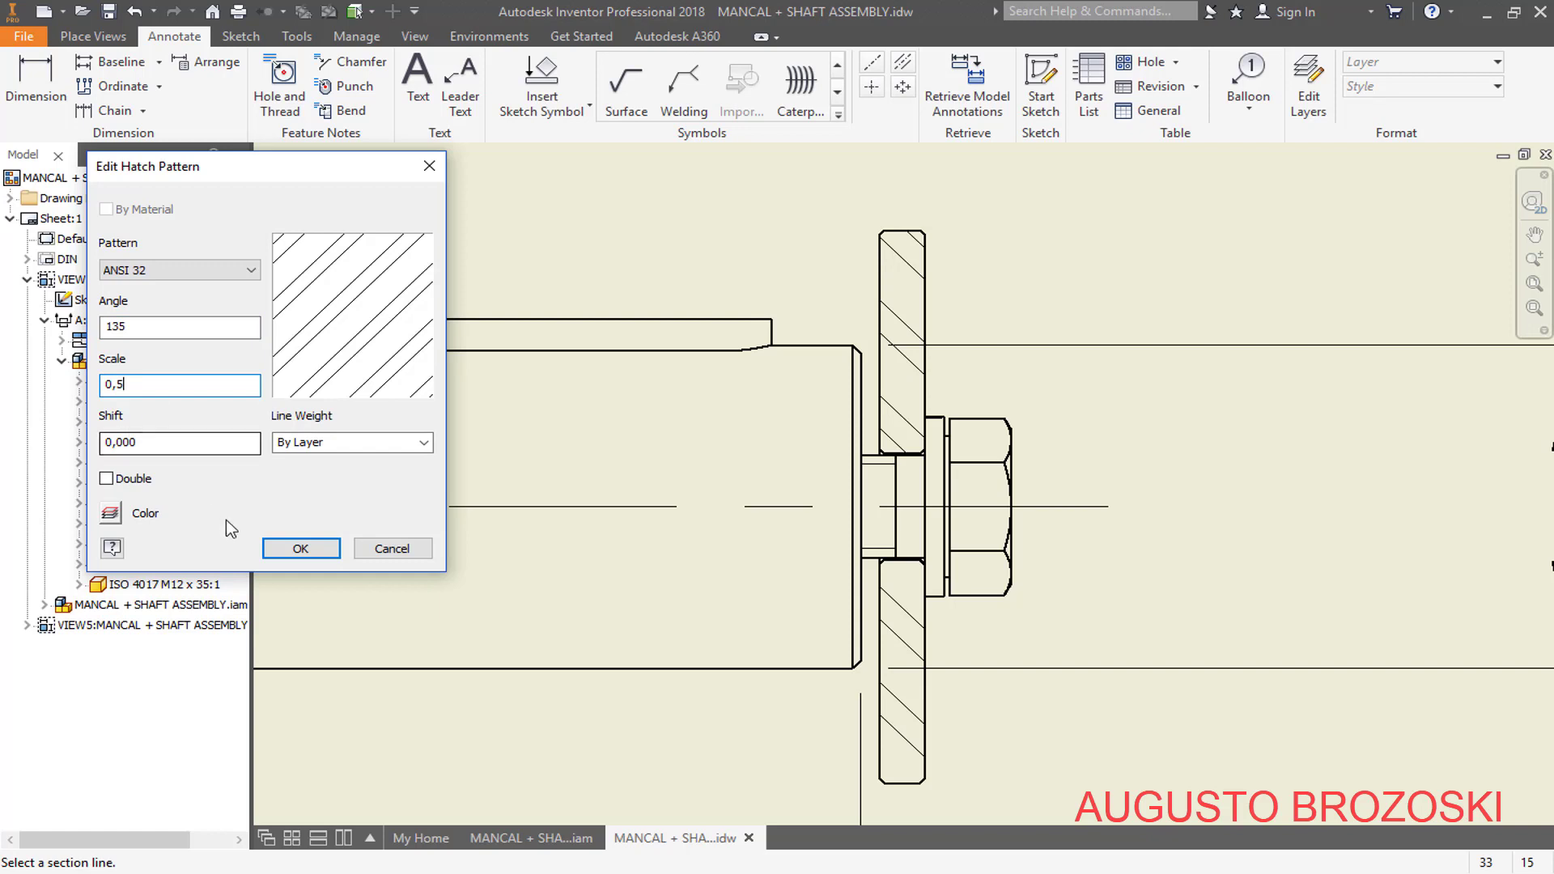
pyautogui.click(300, 548)
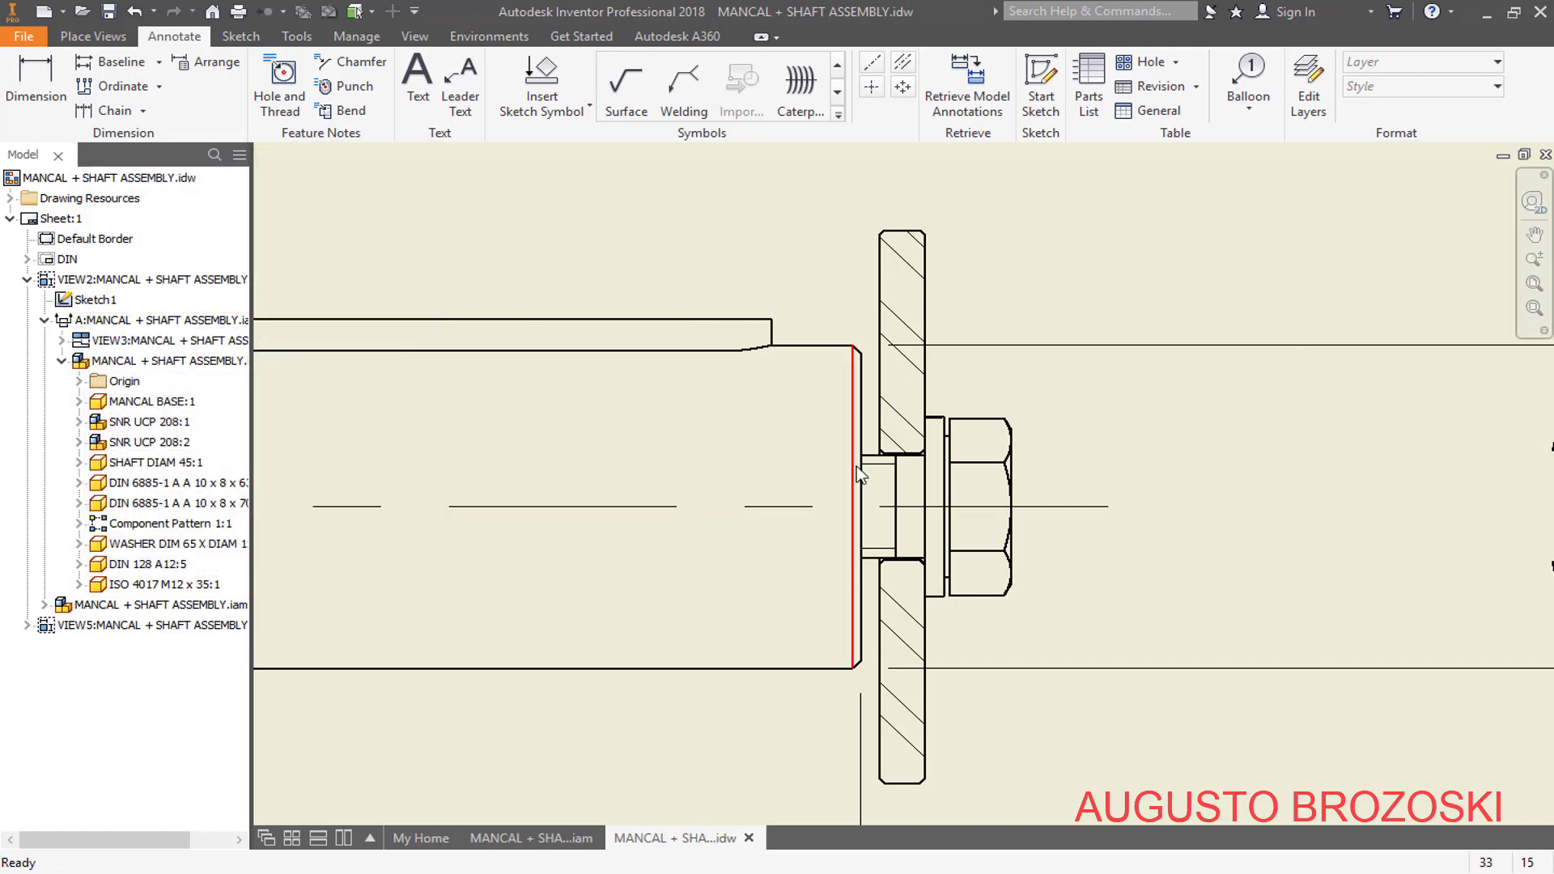
# - Check the washer and bolt details in section A-A, and save the drawing
pyautogui.scroll(-3, 856, 466)
pyautogui.scroll(3, 915, 546)
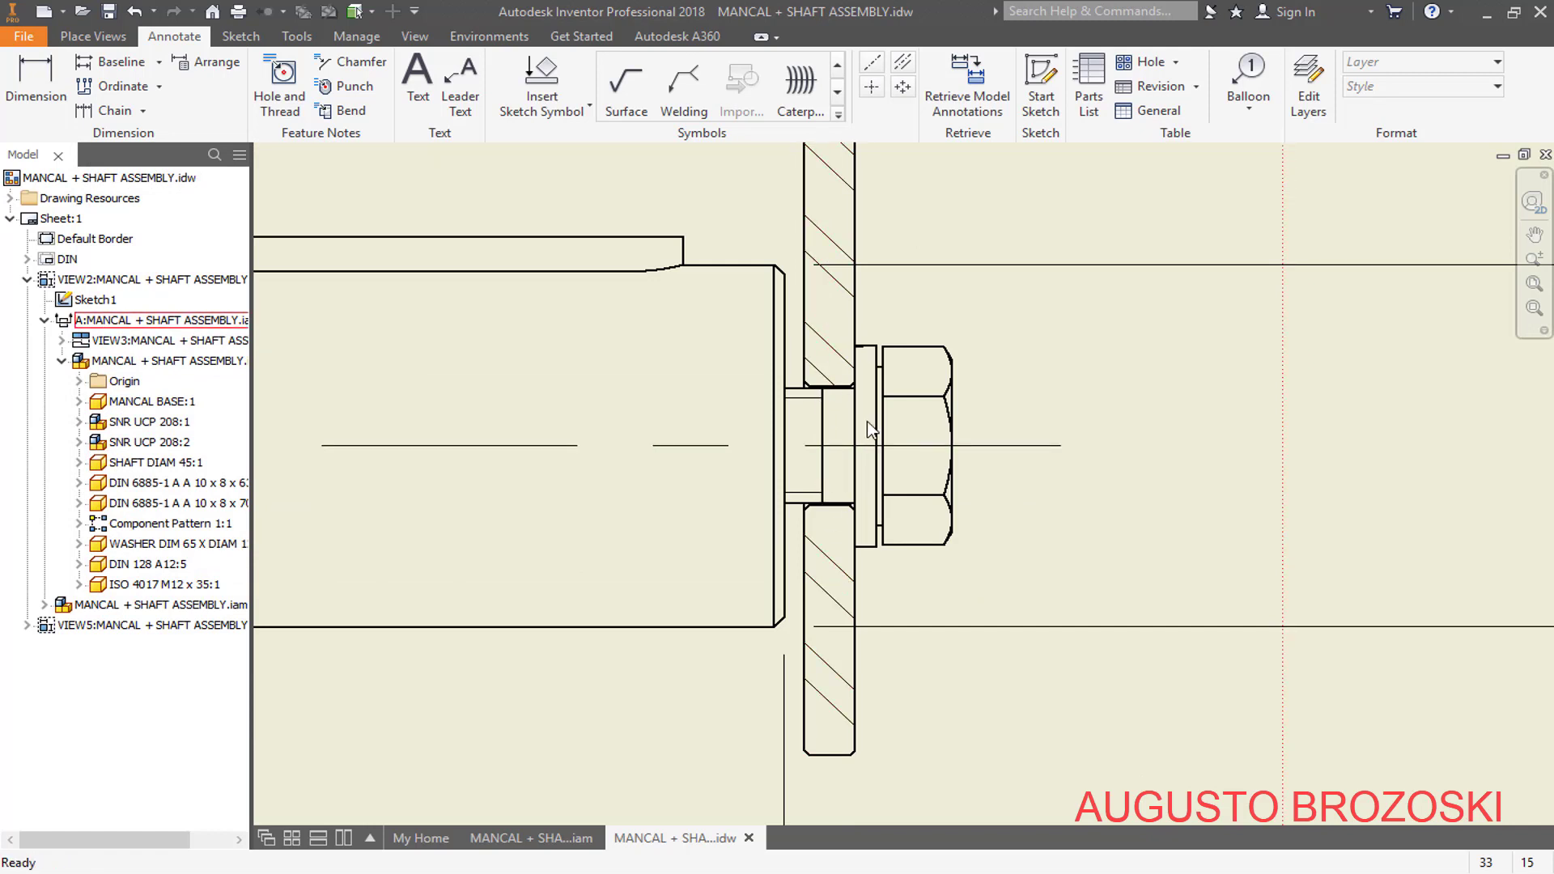
pyautogui.scroll(6, 862, 464)
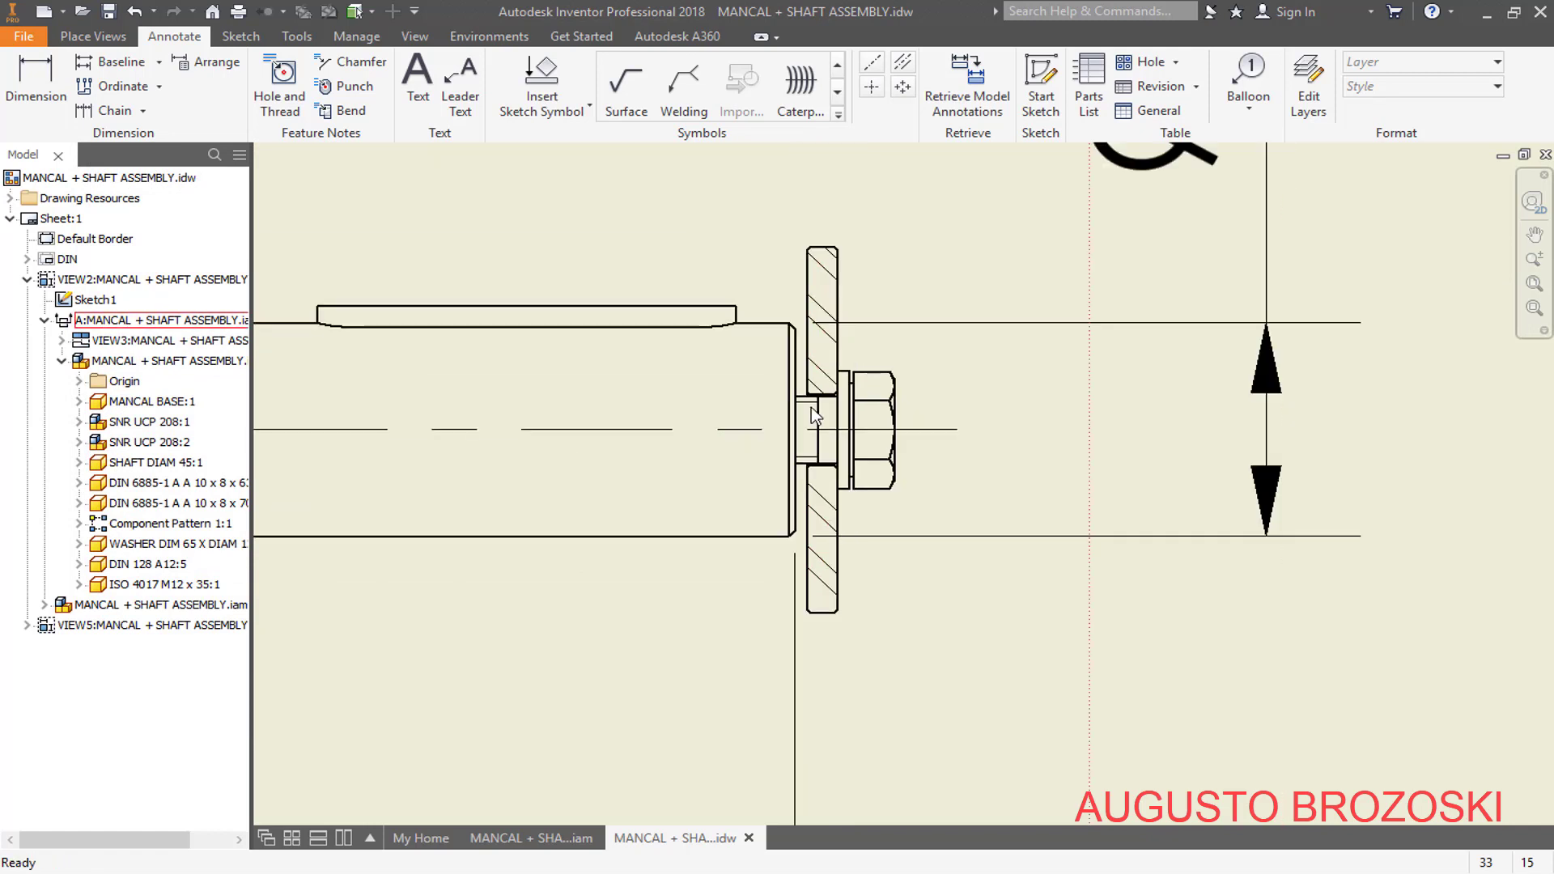
pyautogui.scroll(5, 807, 441)
pyautogui.moveTo(740, 483)
pyautogui.mouseDown(button='middle')
pyautogui.moveTo(874, 414)
pyautogui.moveTo(761, 491)
pyautogui.mouseUp(button='middle')
pyautogui.scroll(-3, 420, 322)
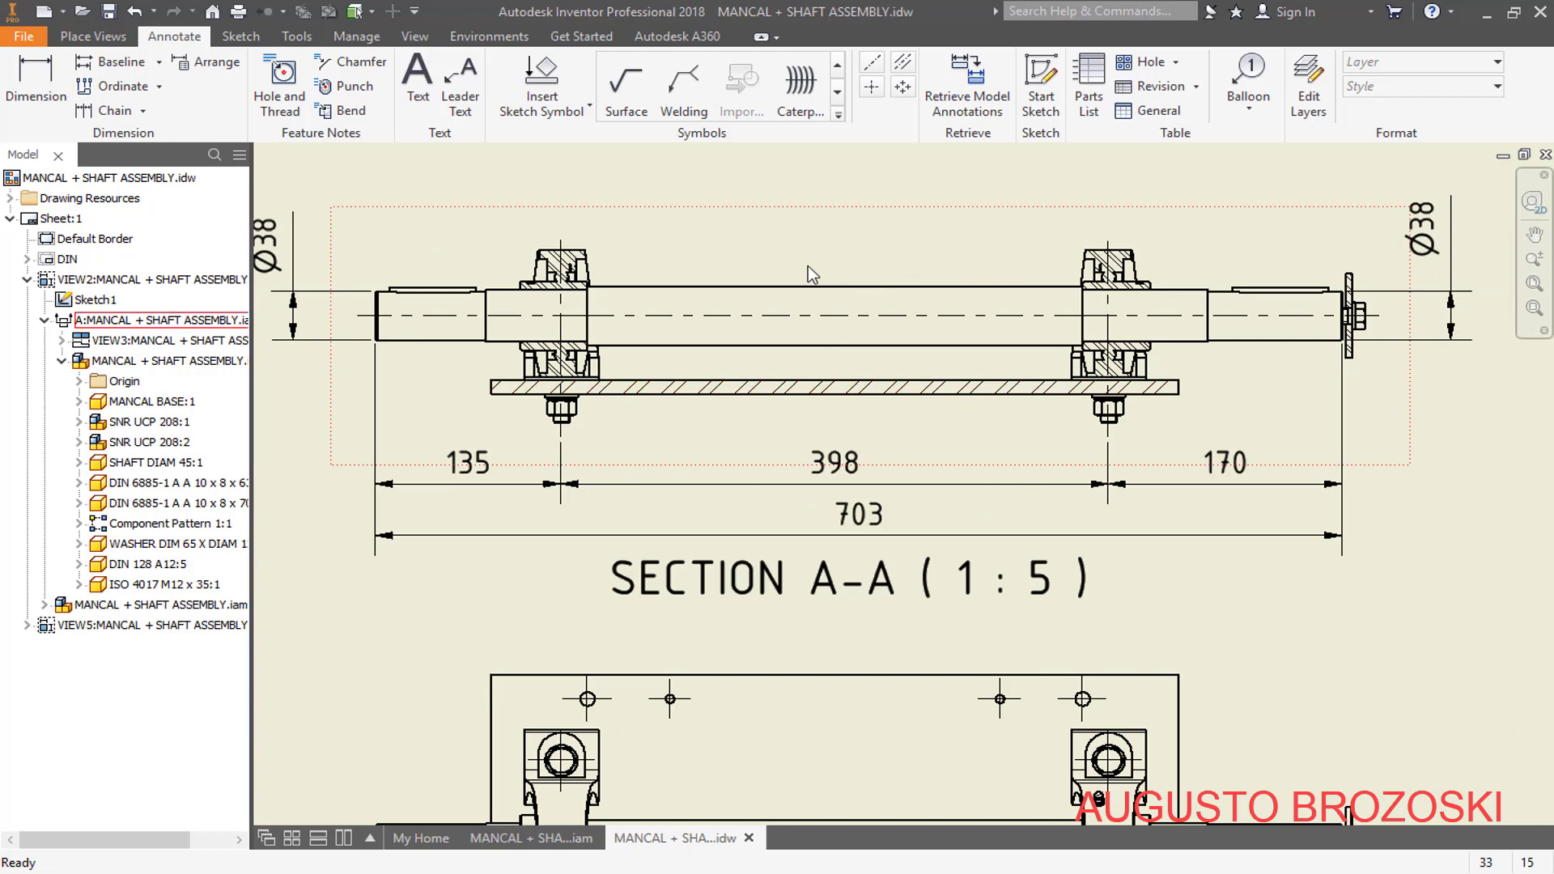
pyautogui.click(1531, 285)
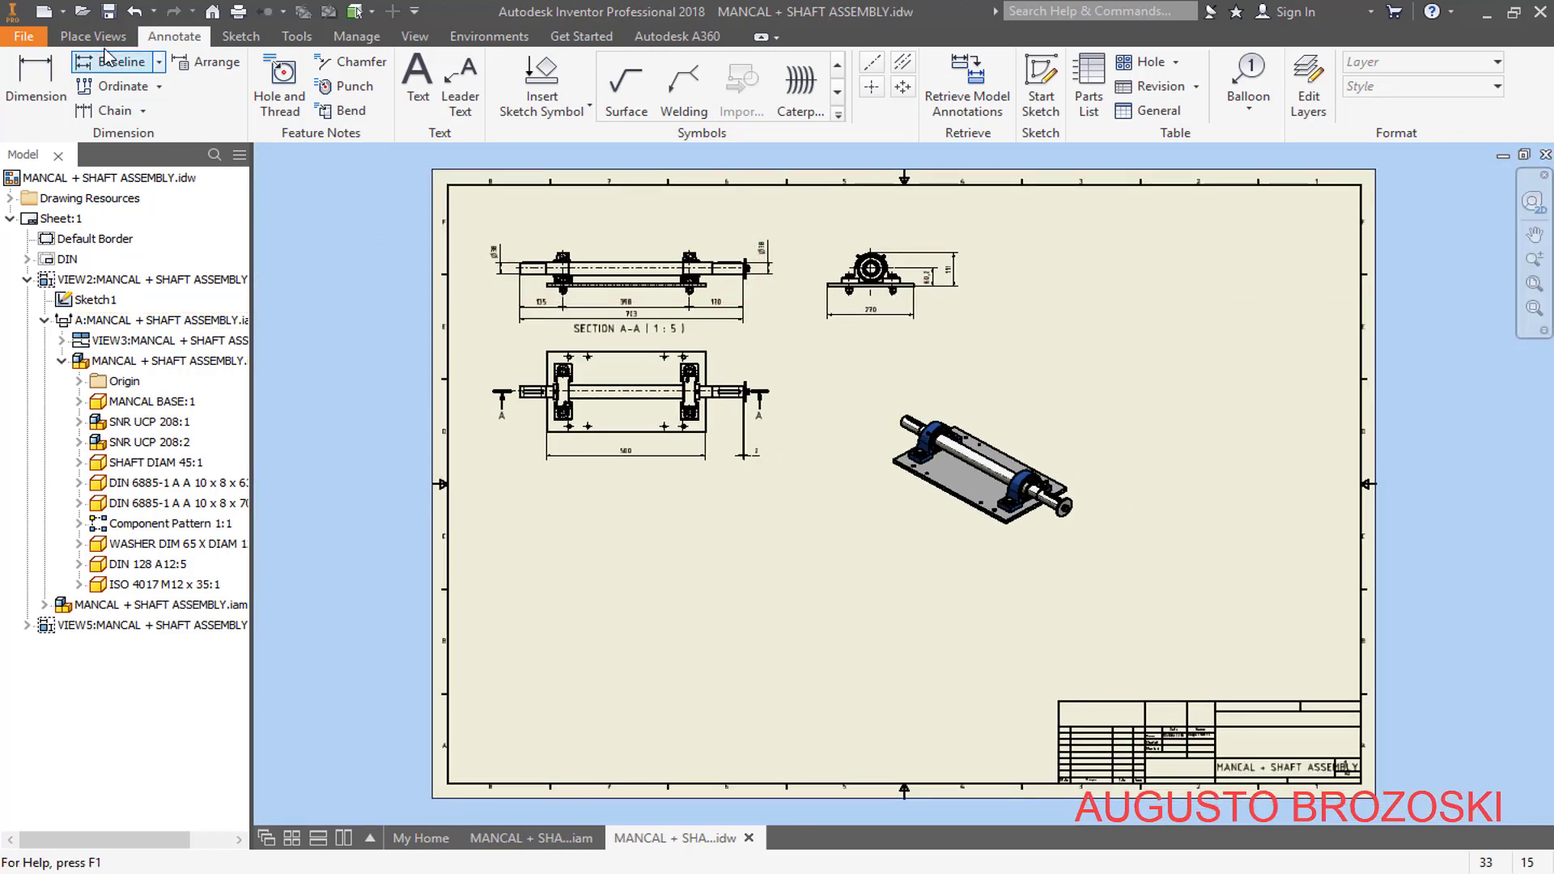
pyautogui.click(109, 11)
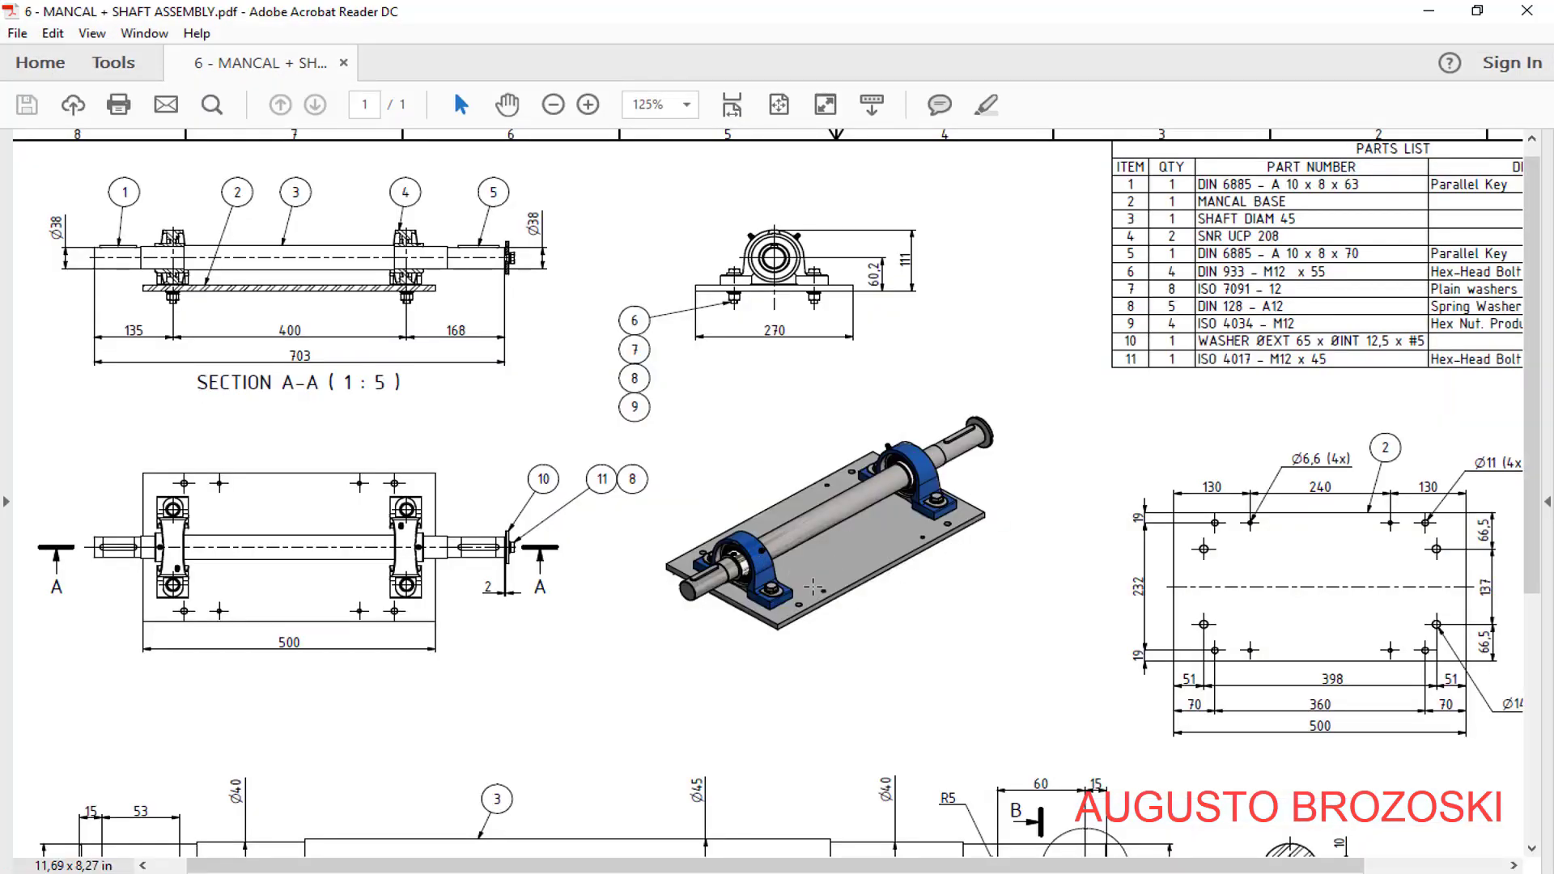
# - Reorient the isometric view to the front, right and bottom corner so the washer end of the shaft points to the upper right
pyautogui.click(1429, 11)
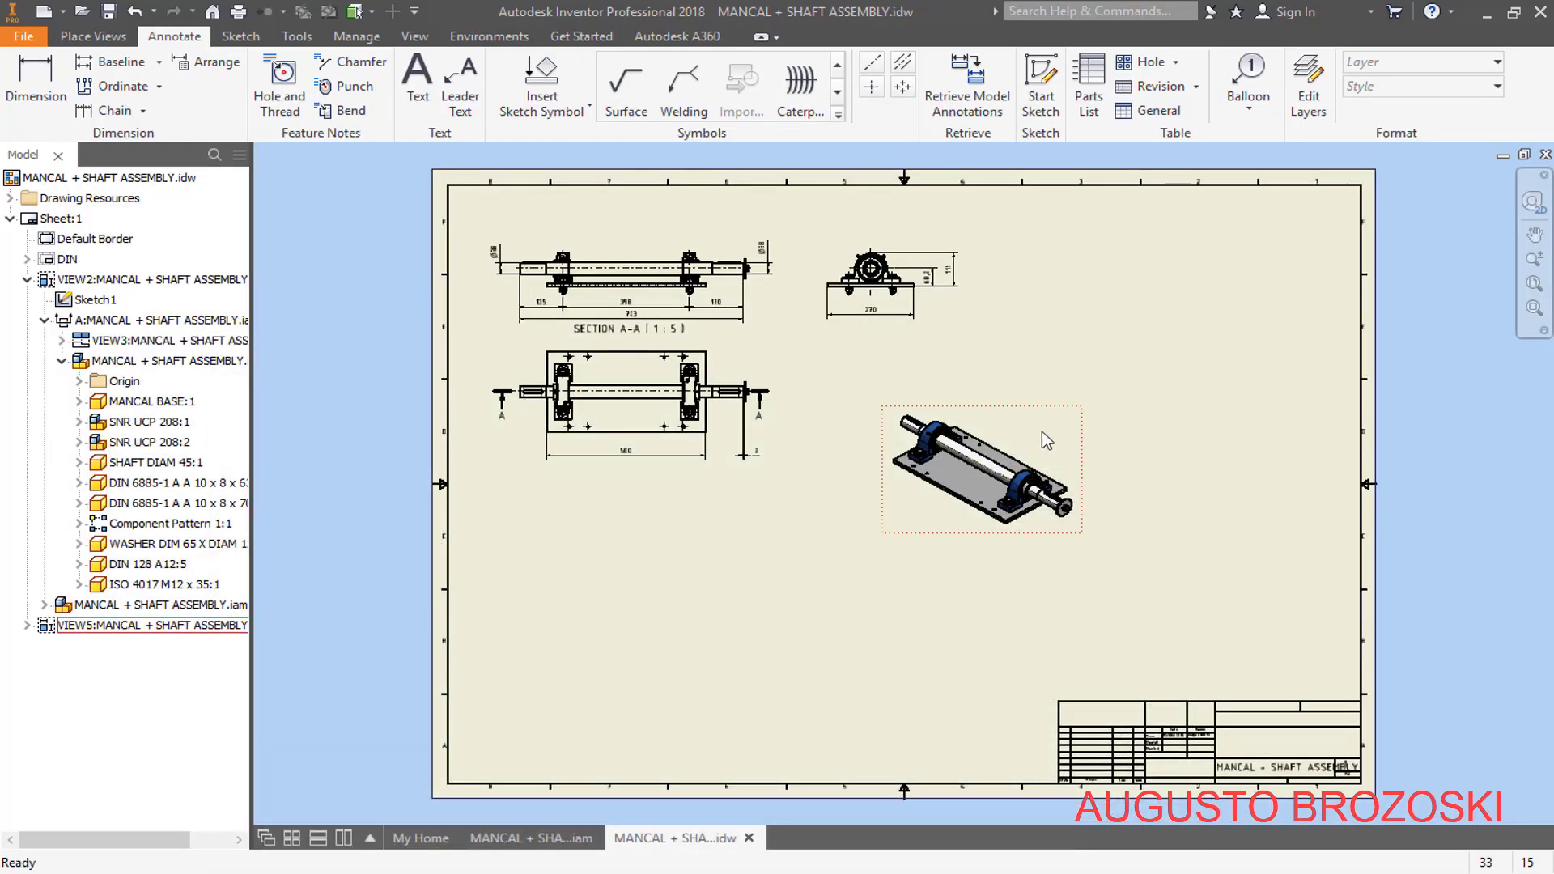
pyautogui.rightClick(1043, 433)
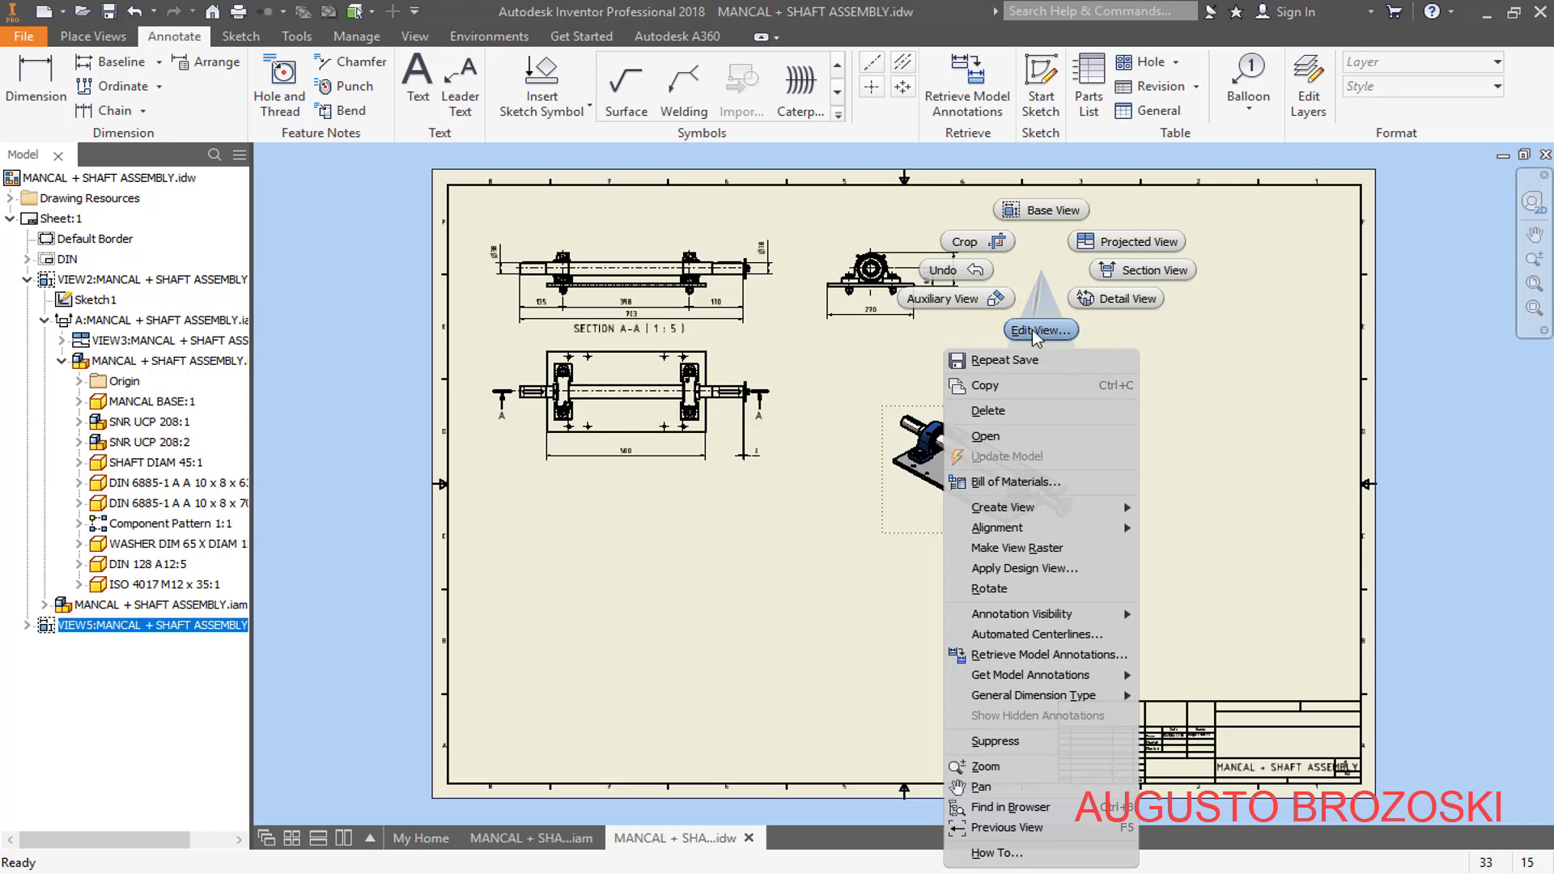
pyautogui.click(1033, 332)
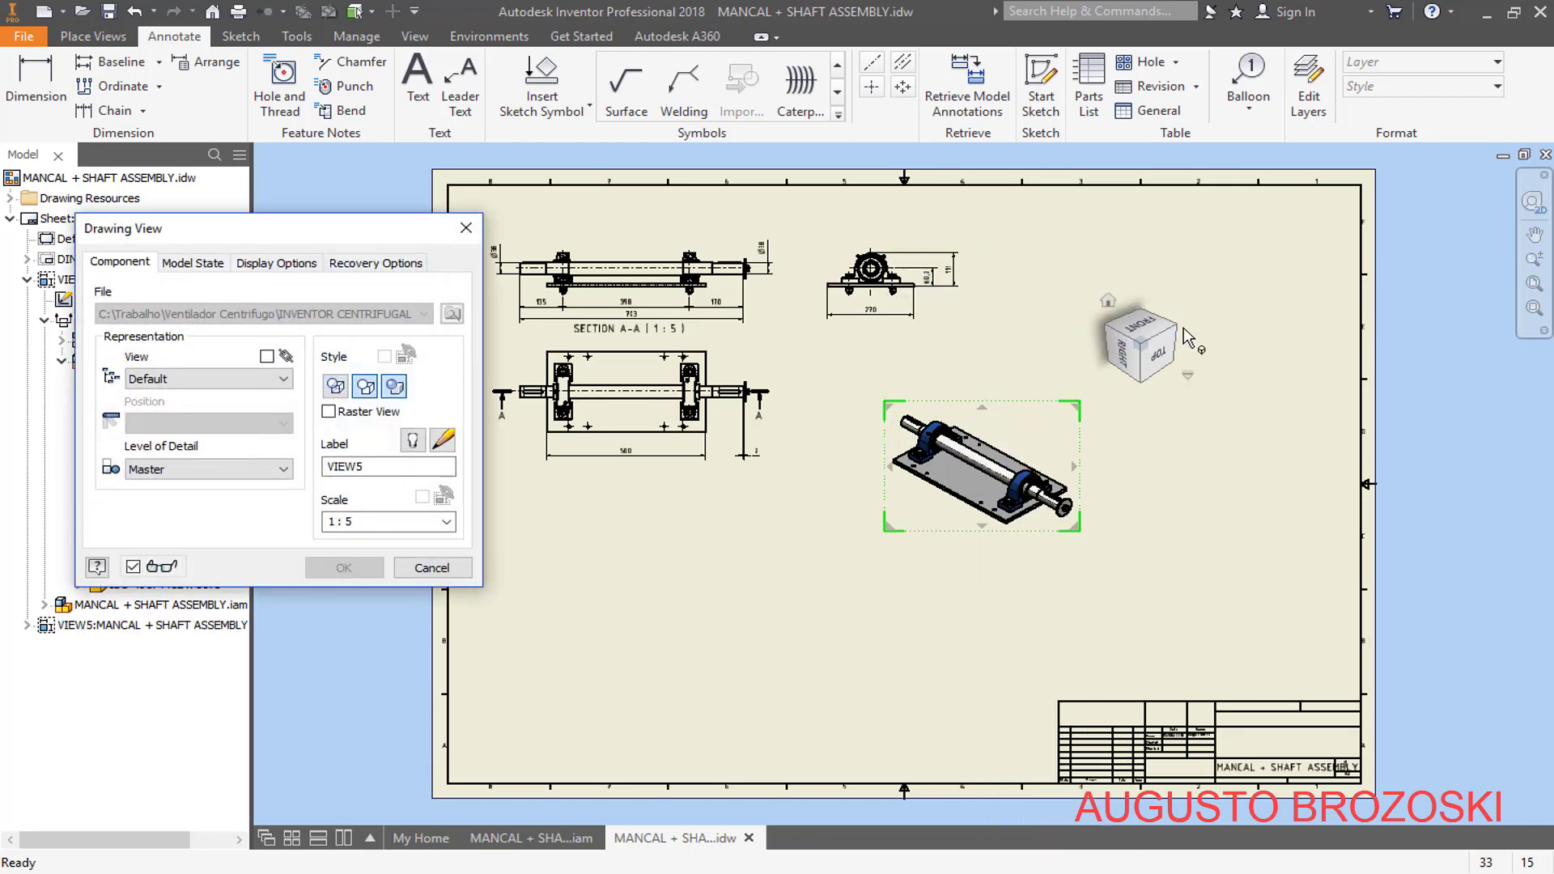
pyautogui.click(1184, 329)
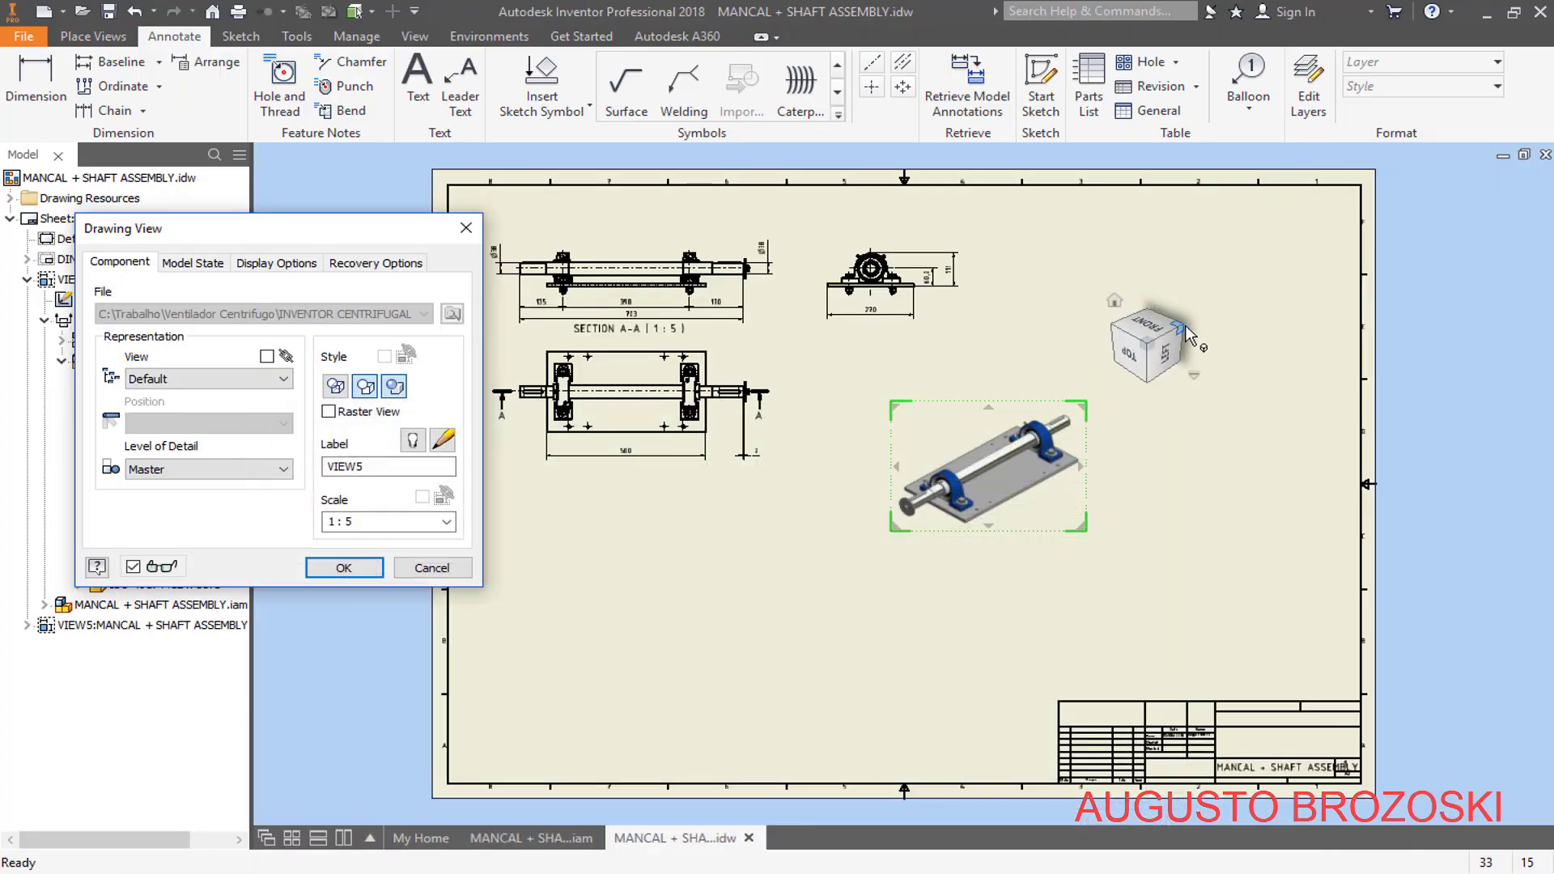
pyautogui.click(1179, 328)
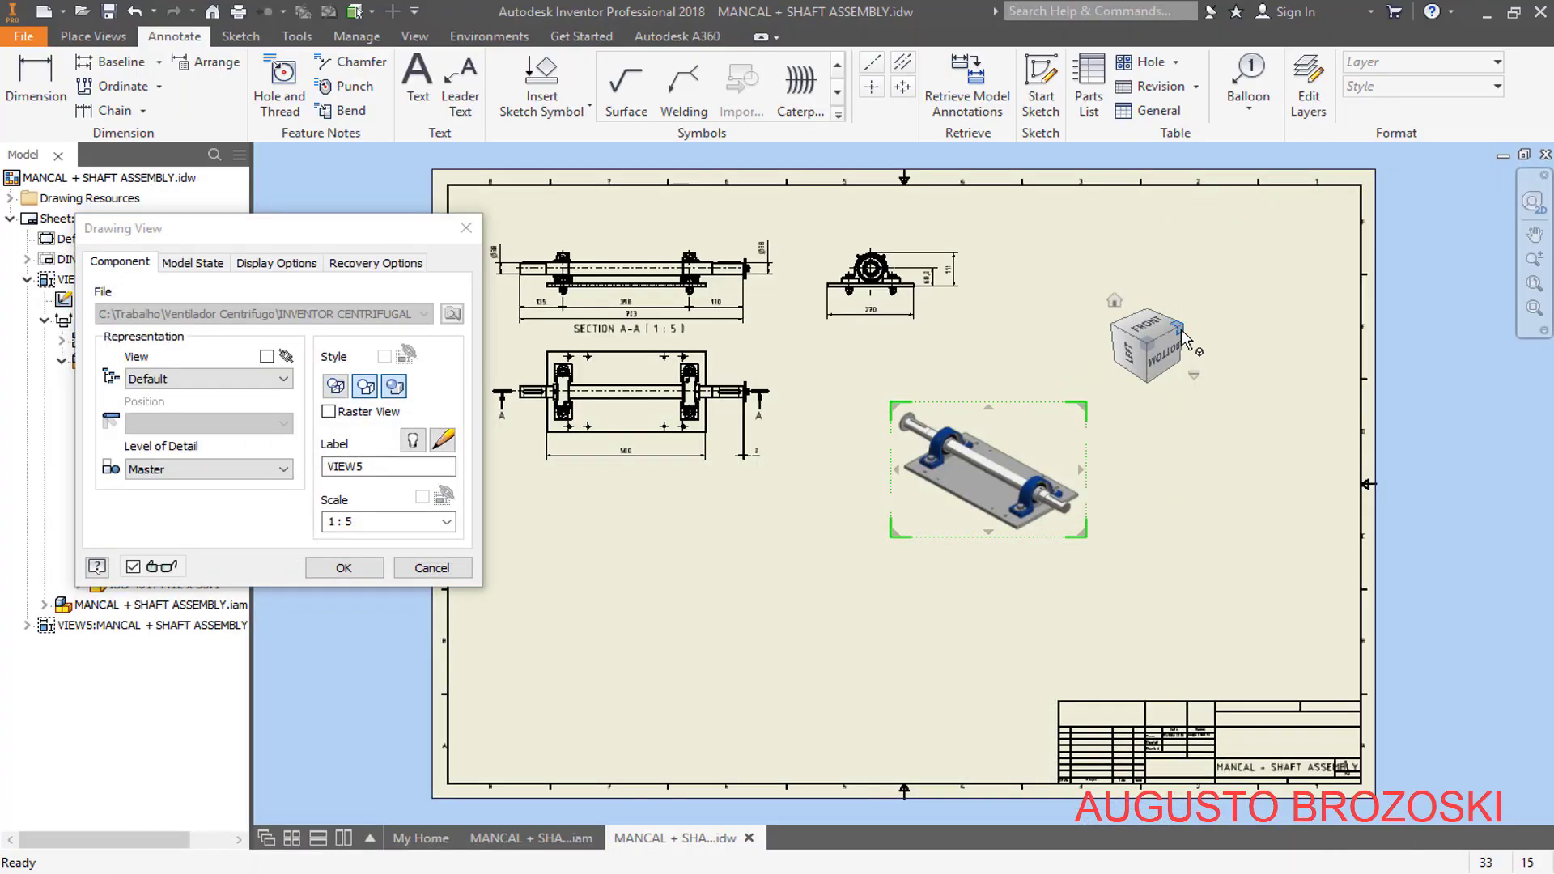
pyautogui.click(1180, 330)
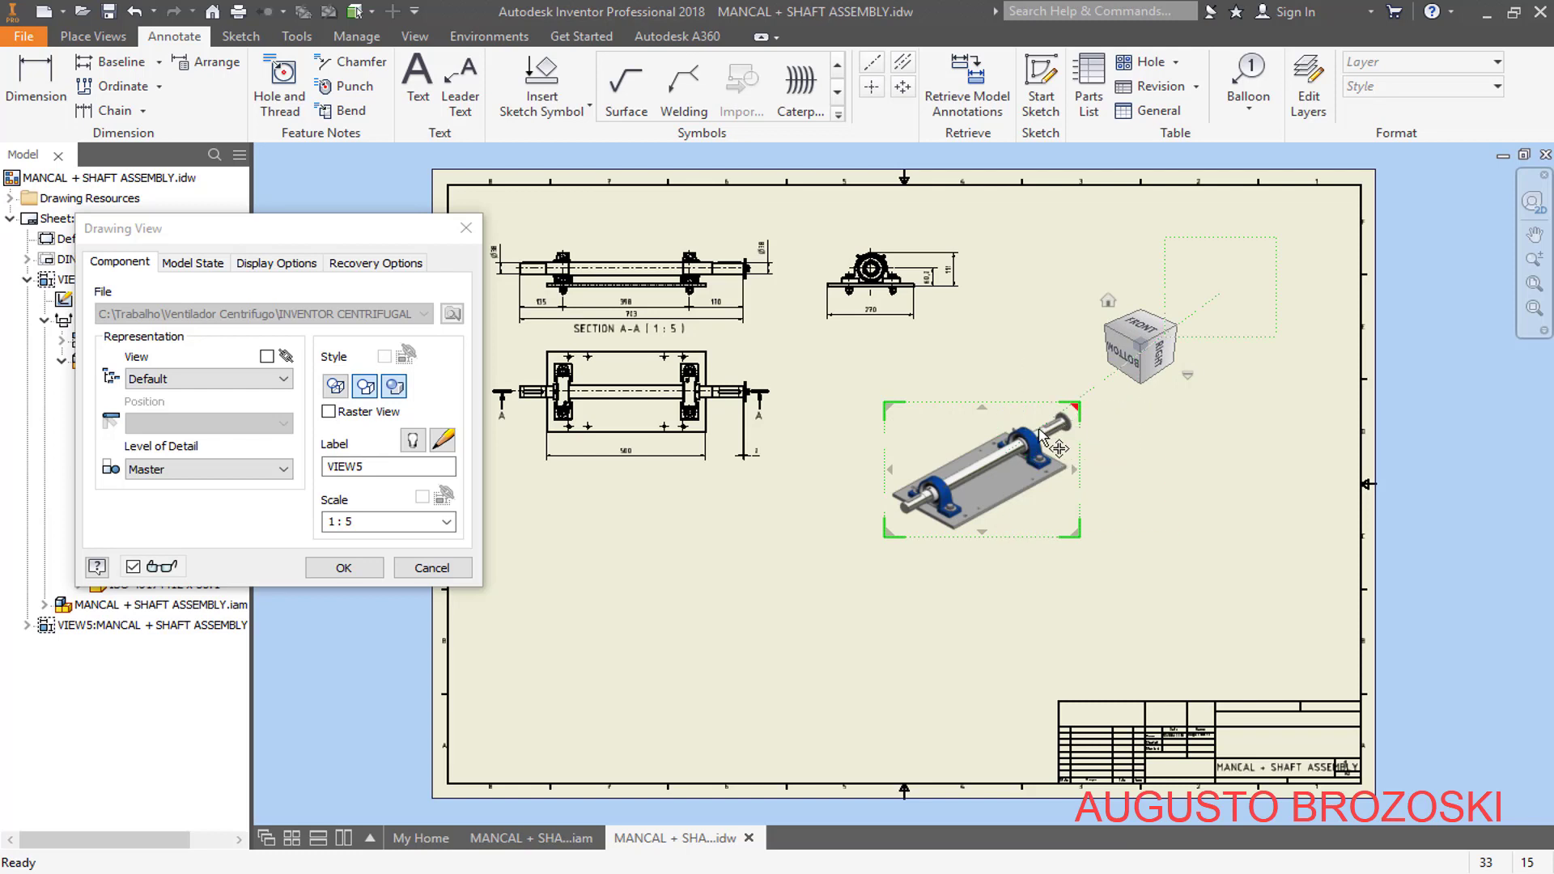
pyautogui.click(327, 571)
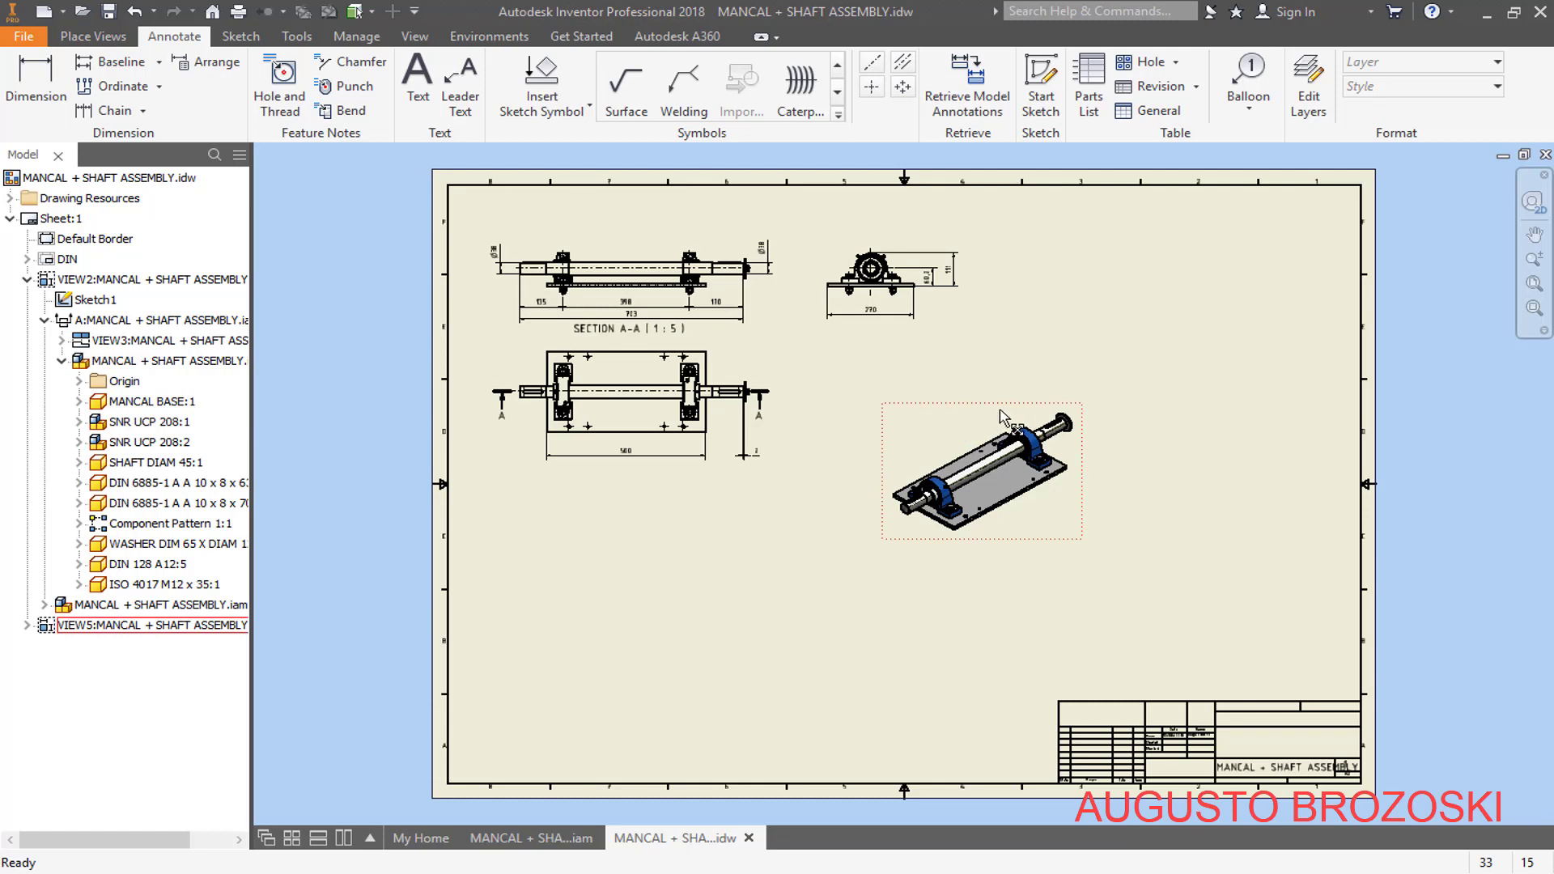
# - Move the isometric view up and left, closer to the other views, and save the drawing
pyautogui.moveTo(1004, 409); pyautogui.dragTo(954, 376)
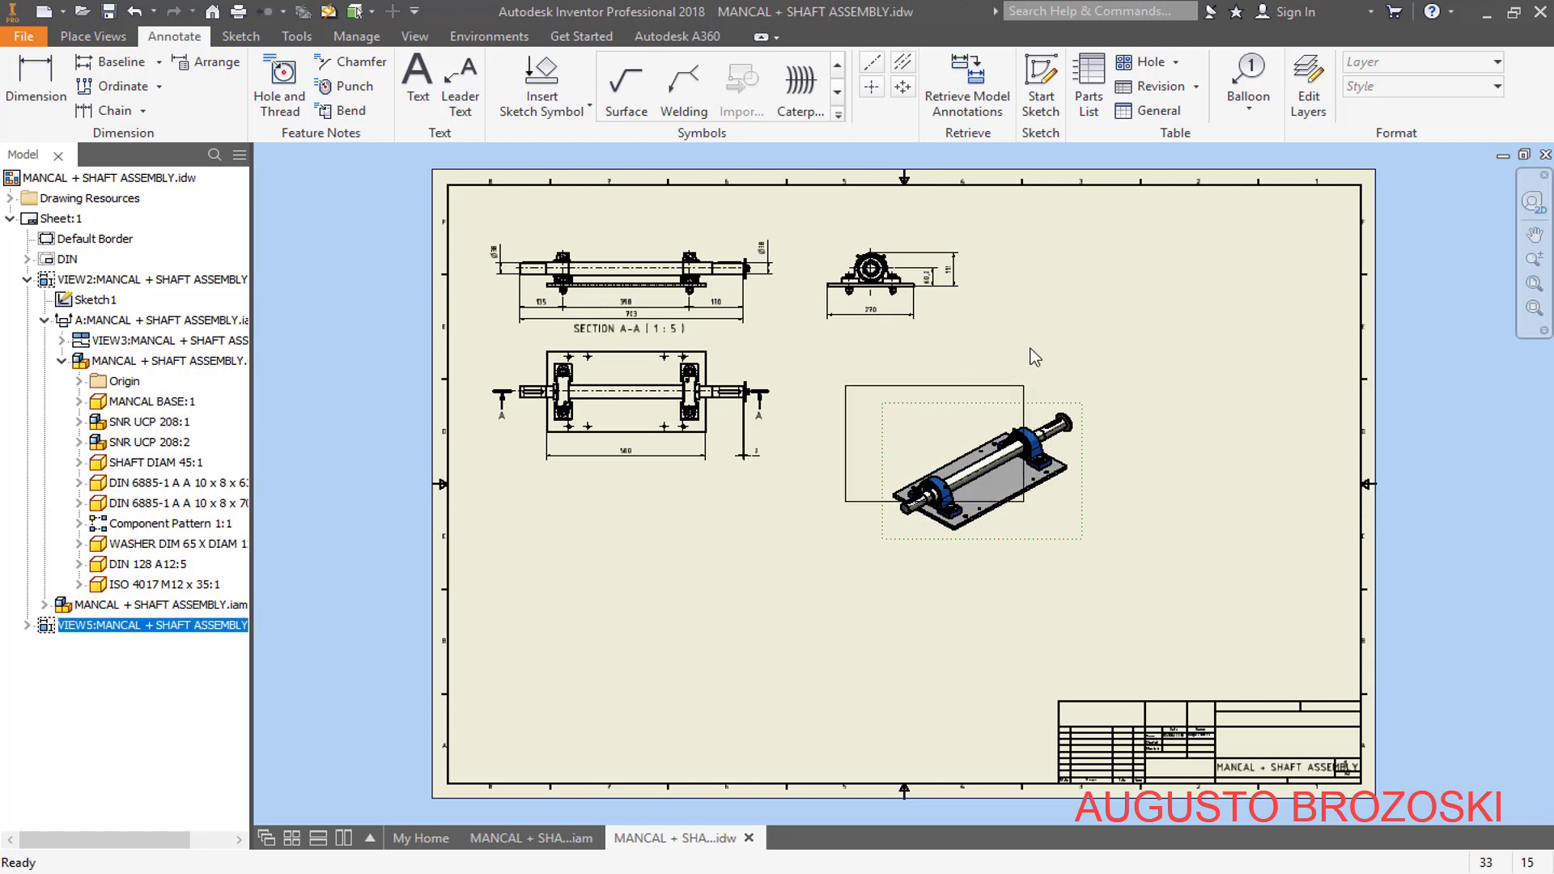
pyautogui.click(1088, 339)
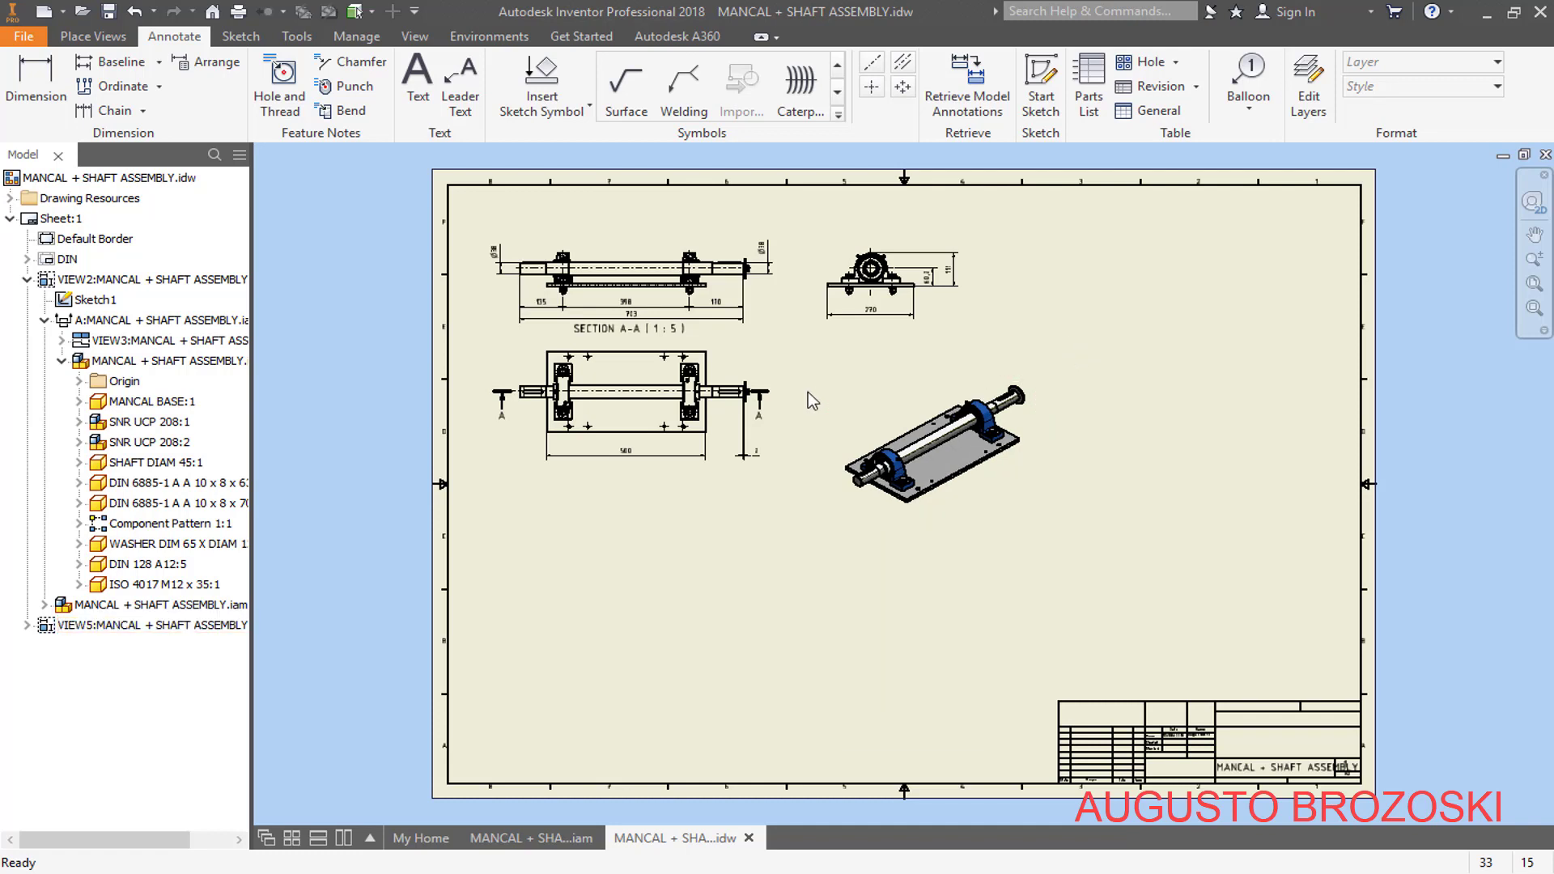
pyautogui.click(107, 11)
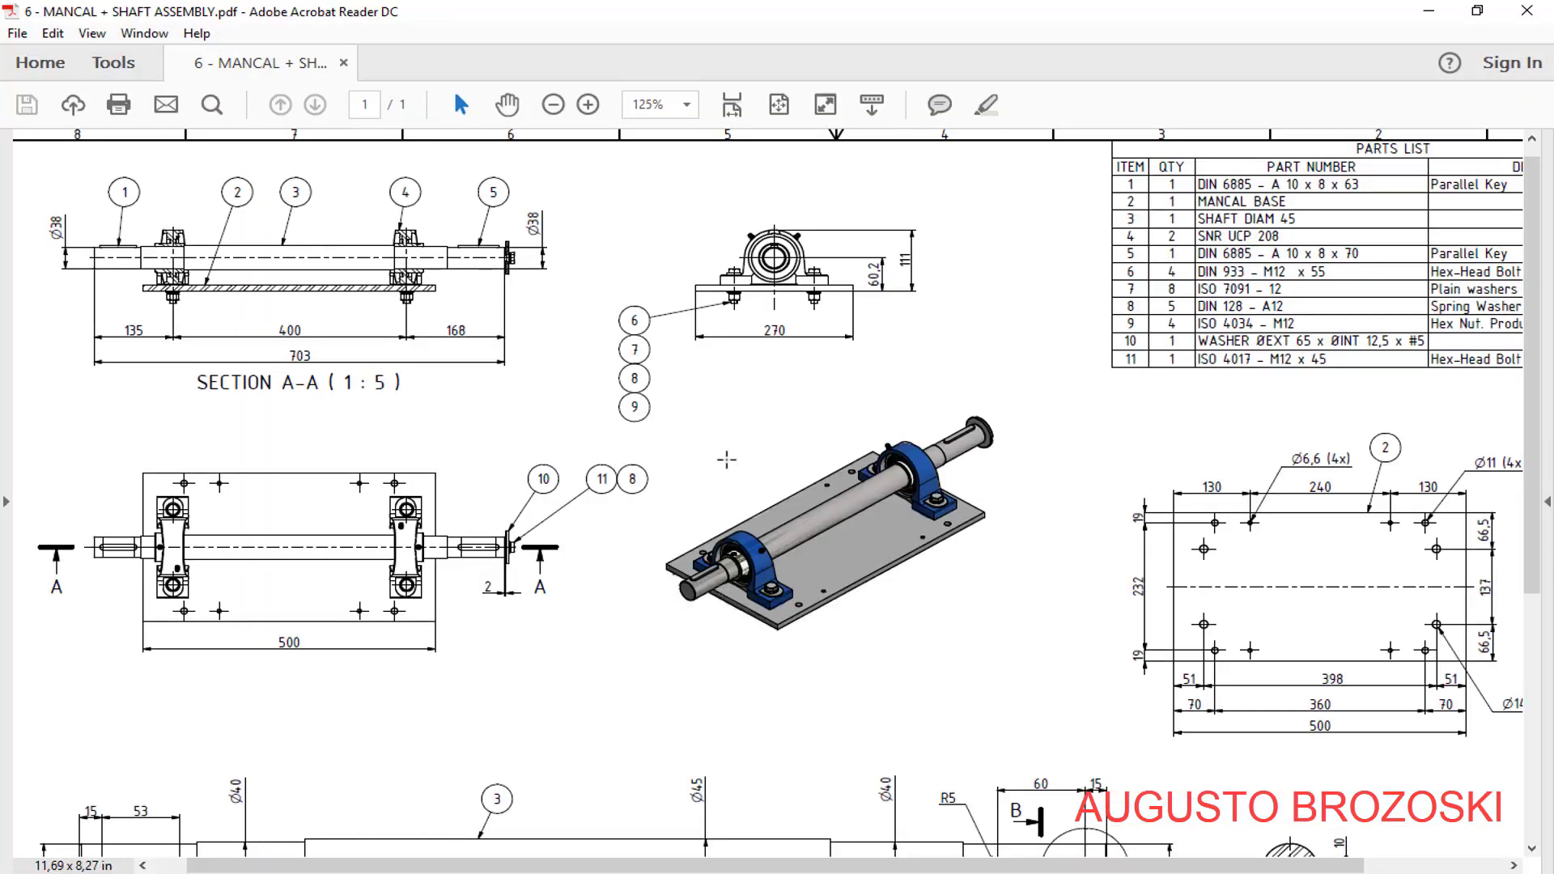
# - Insert a structured, first-level parts list from section A-A, enabling the BOM view, and place it in the sheet's upper-right corner
pyautogui.scroll(1, 632, 397)
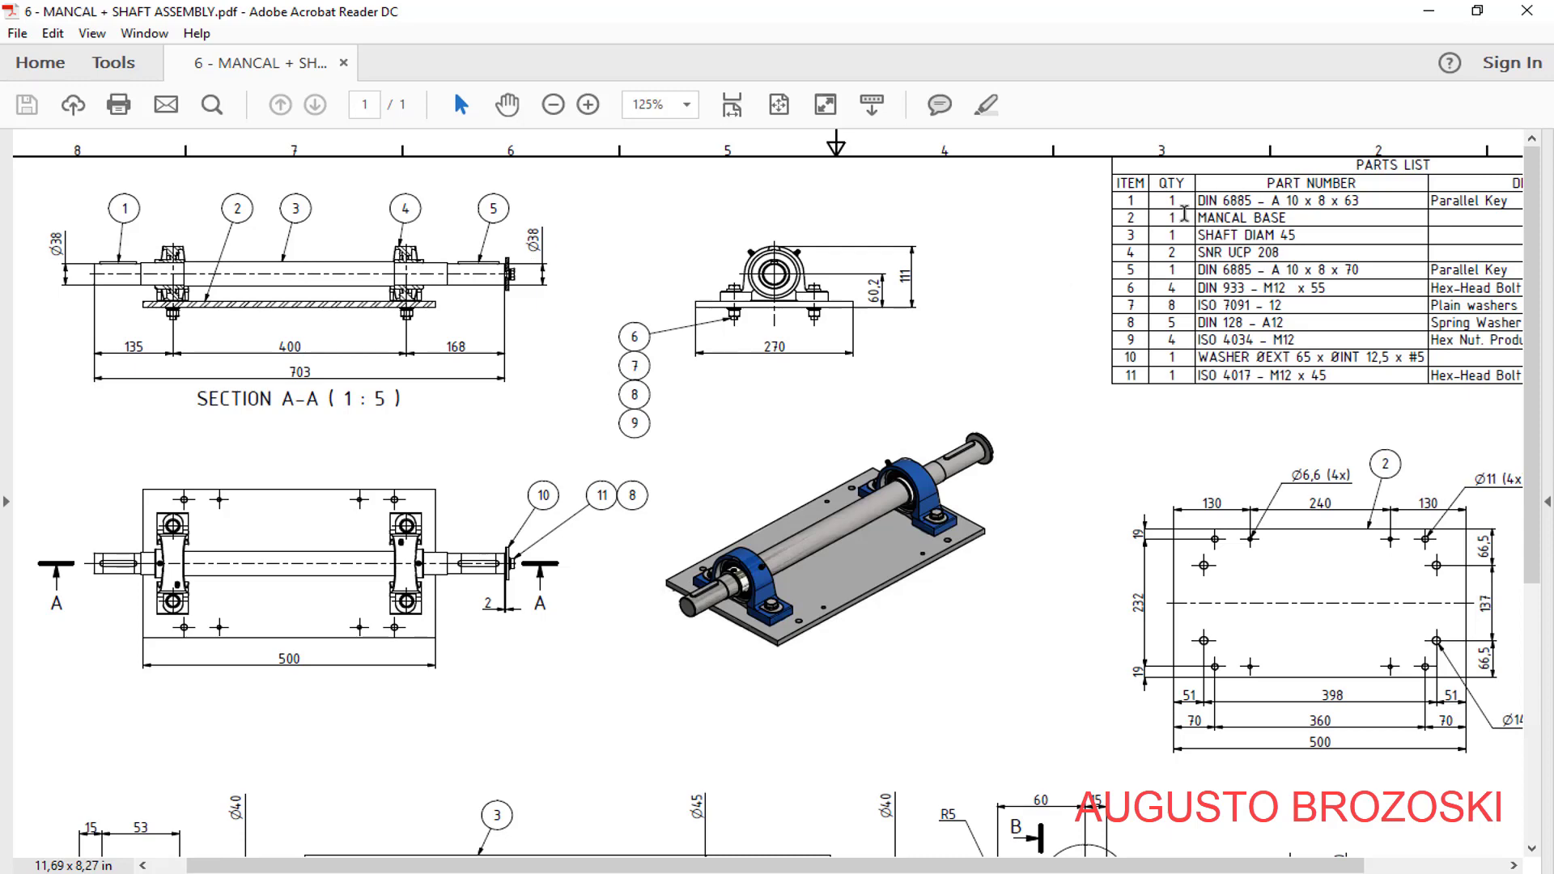
pyautogui.click(1429, 12)
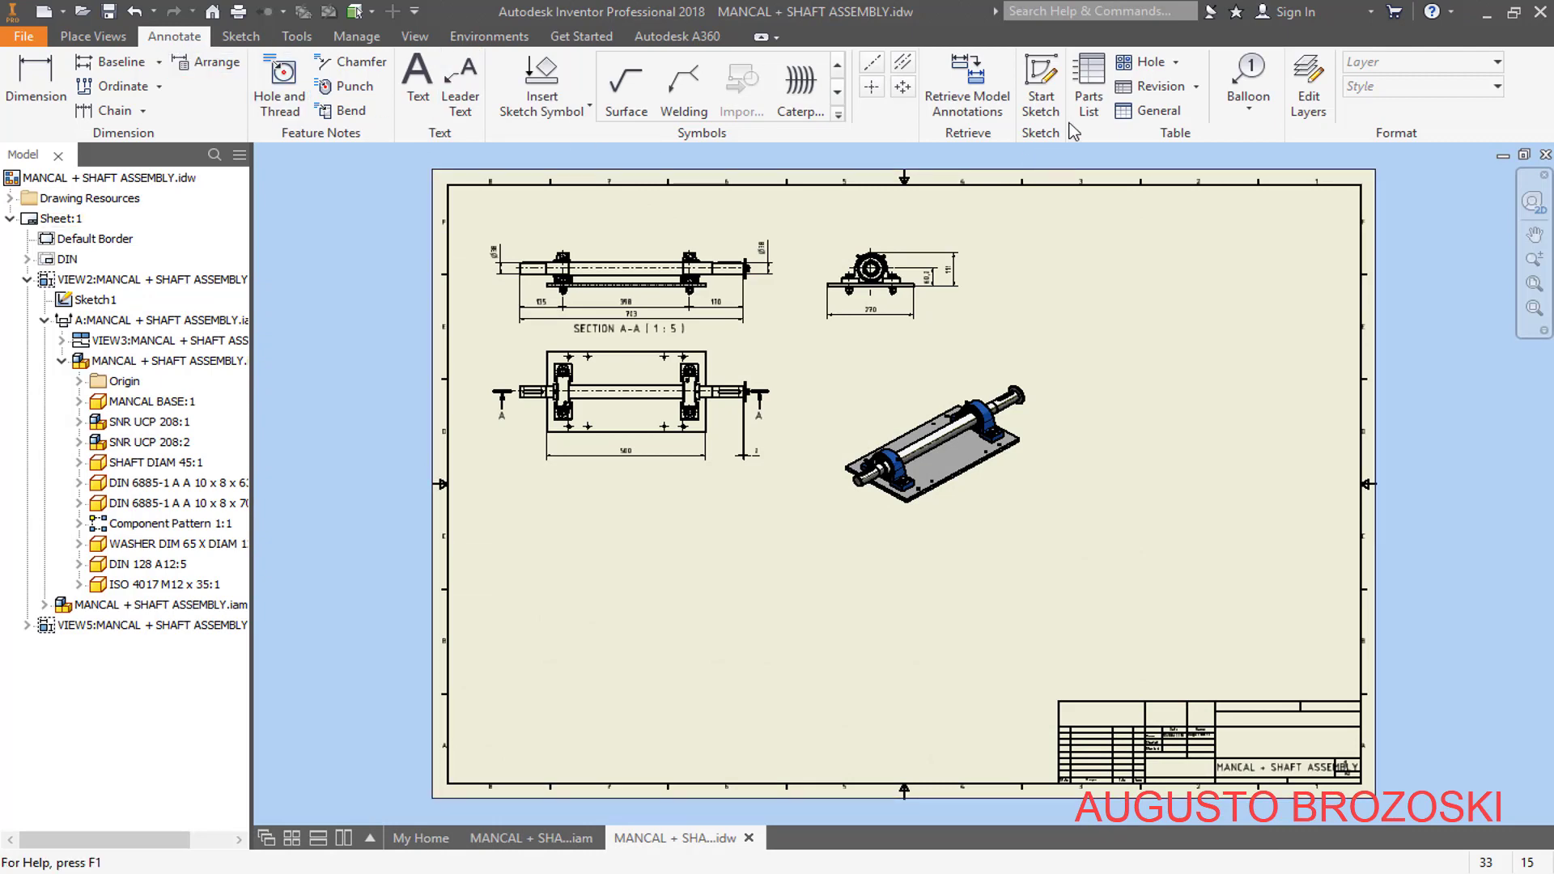
pyautogui.click(1091, 95)
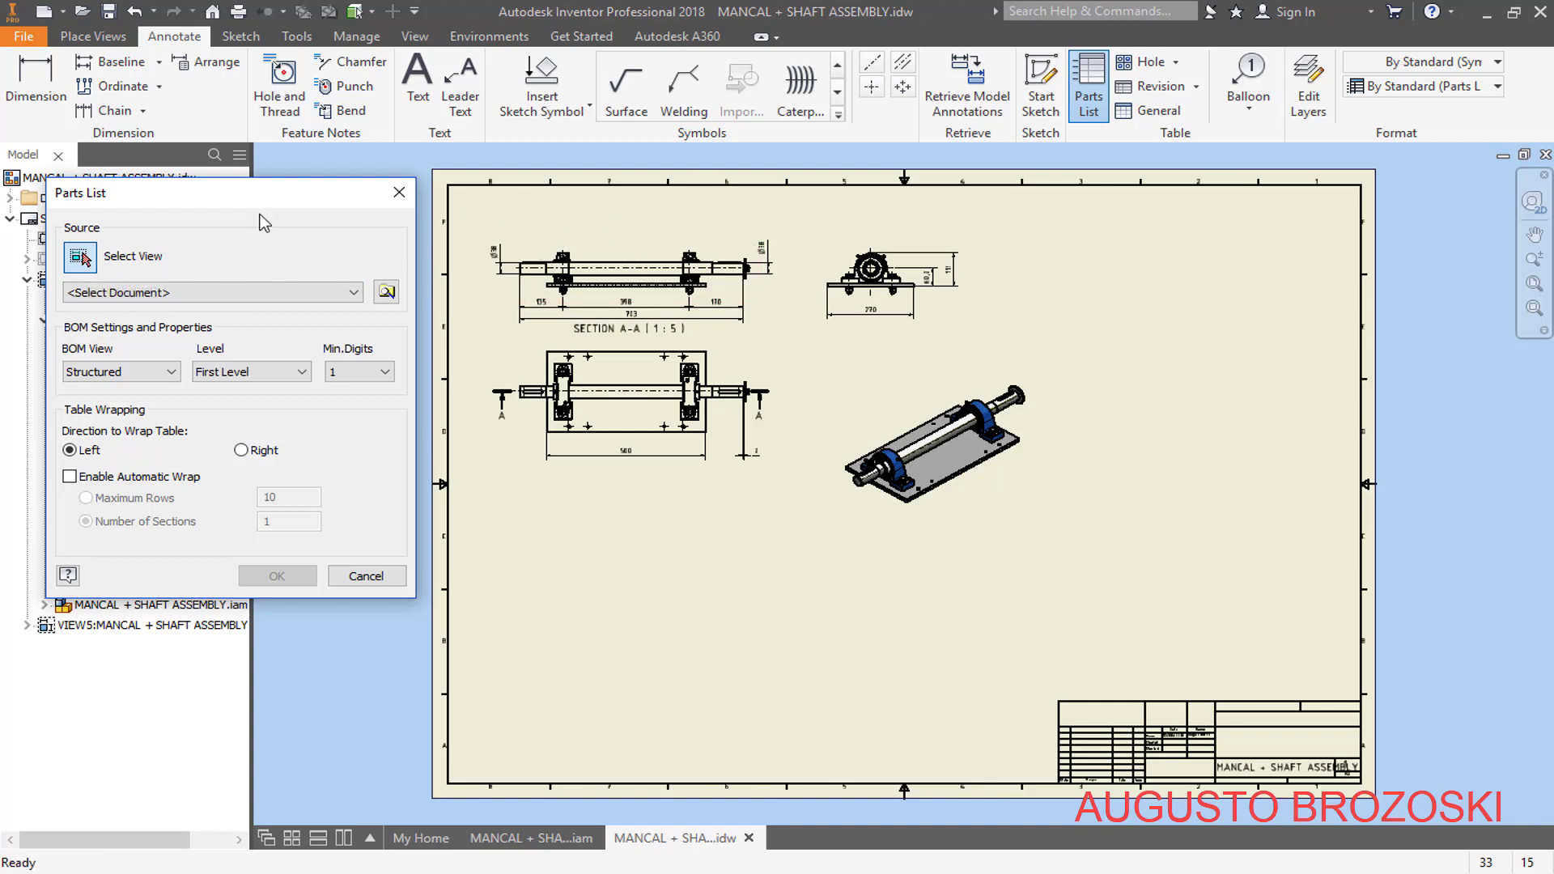
pyautogui.click(649, 250)
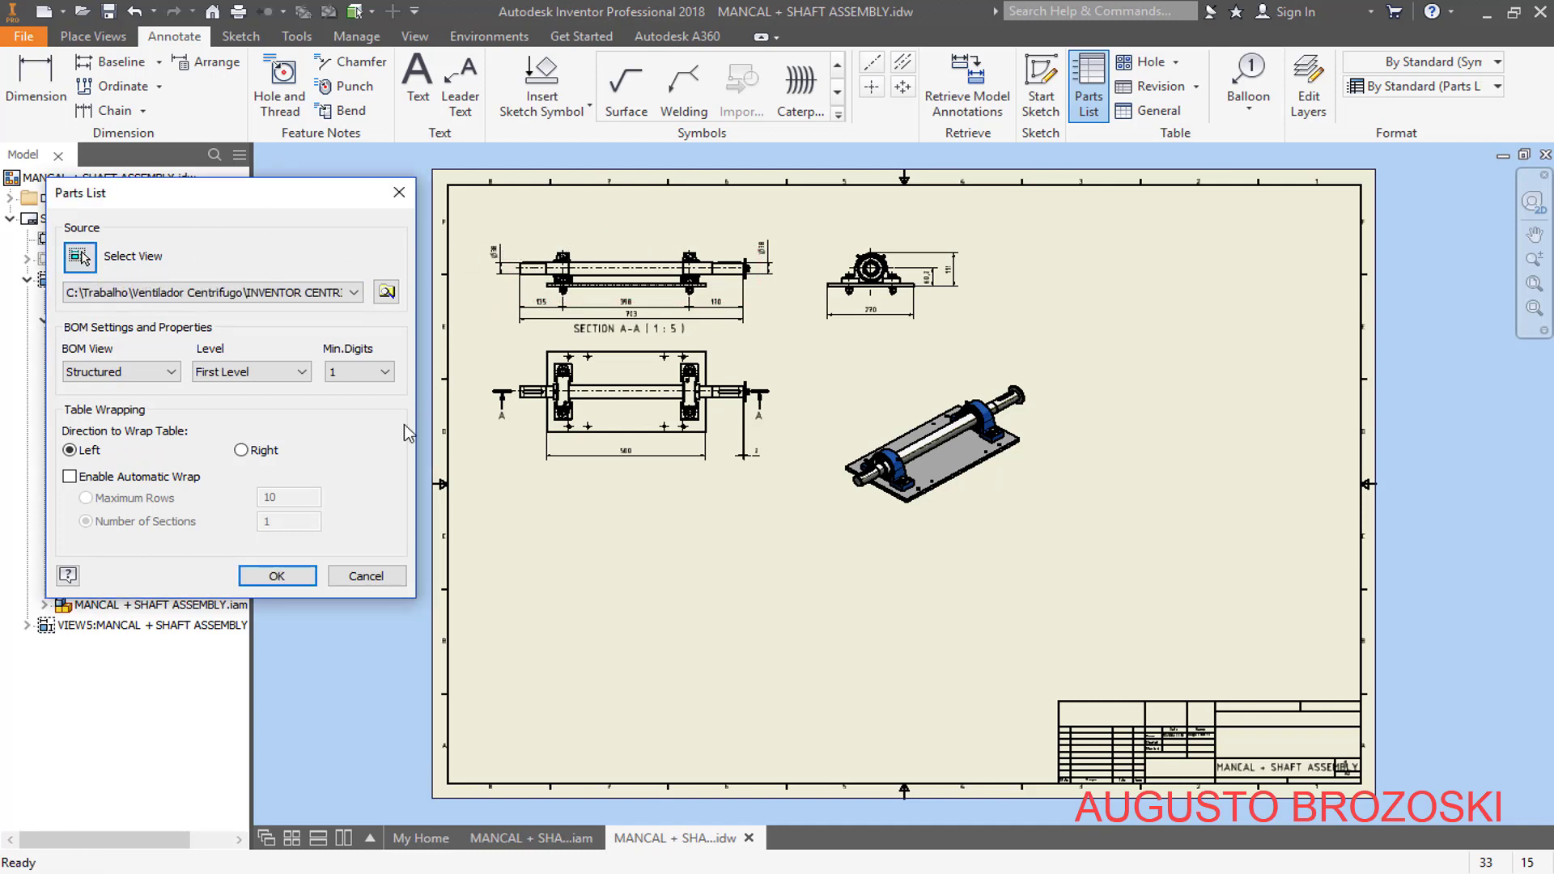
pyautogui.click(262, 580)
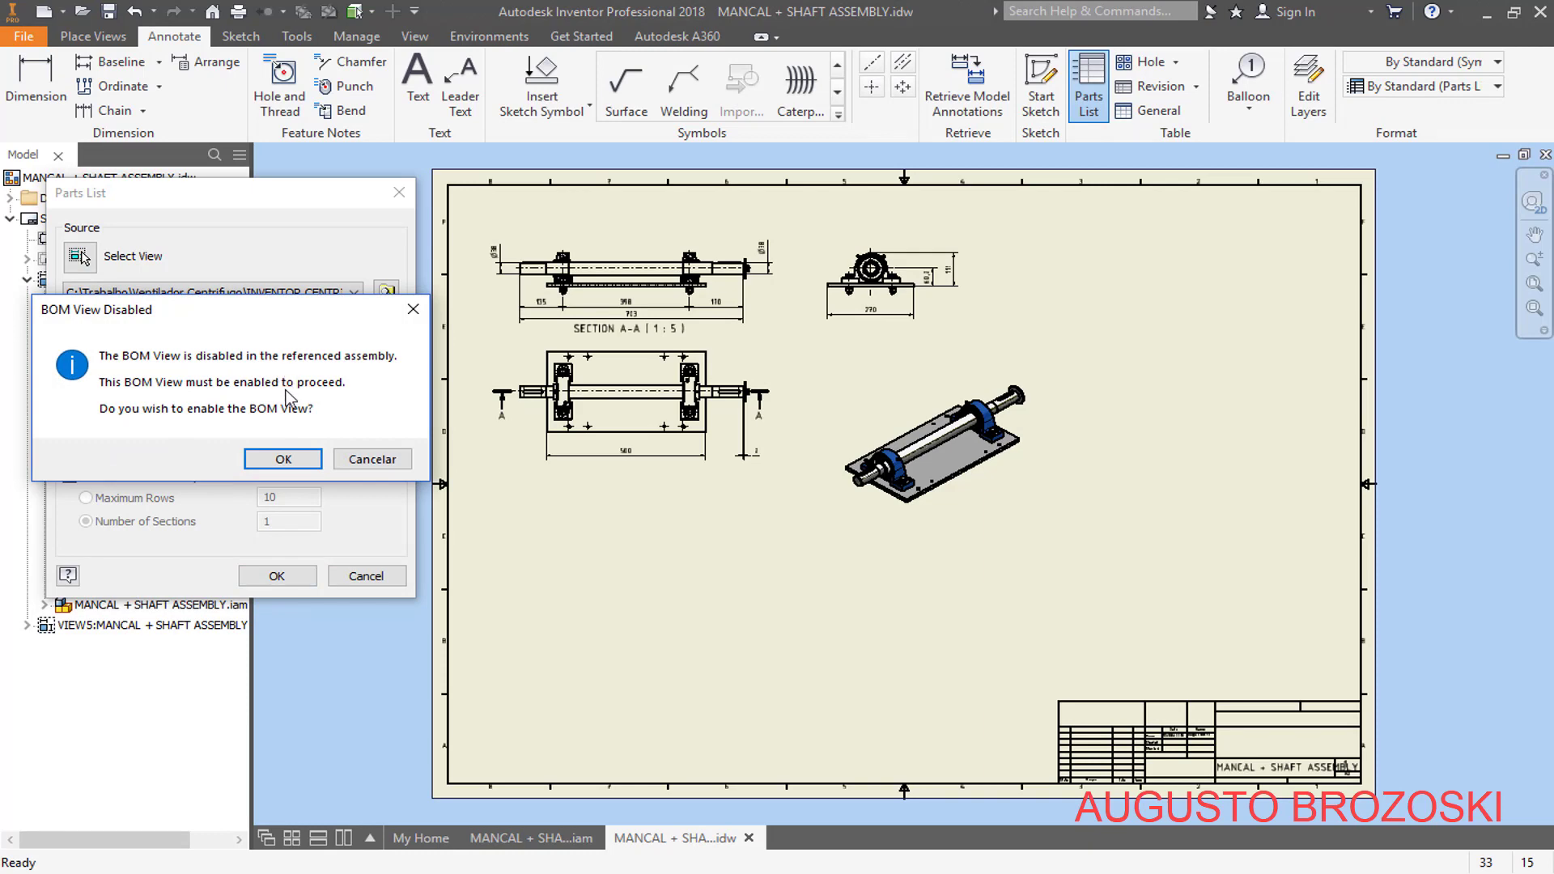
pyautogui.click(285, 460)
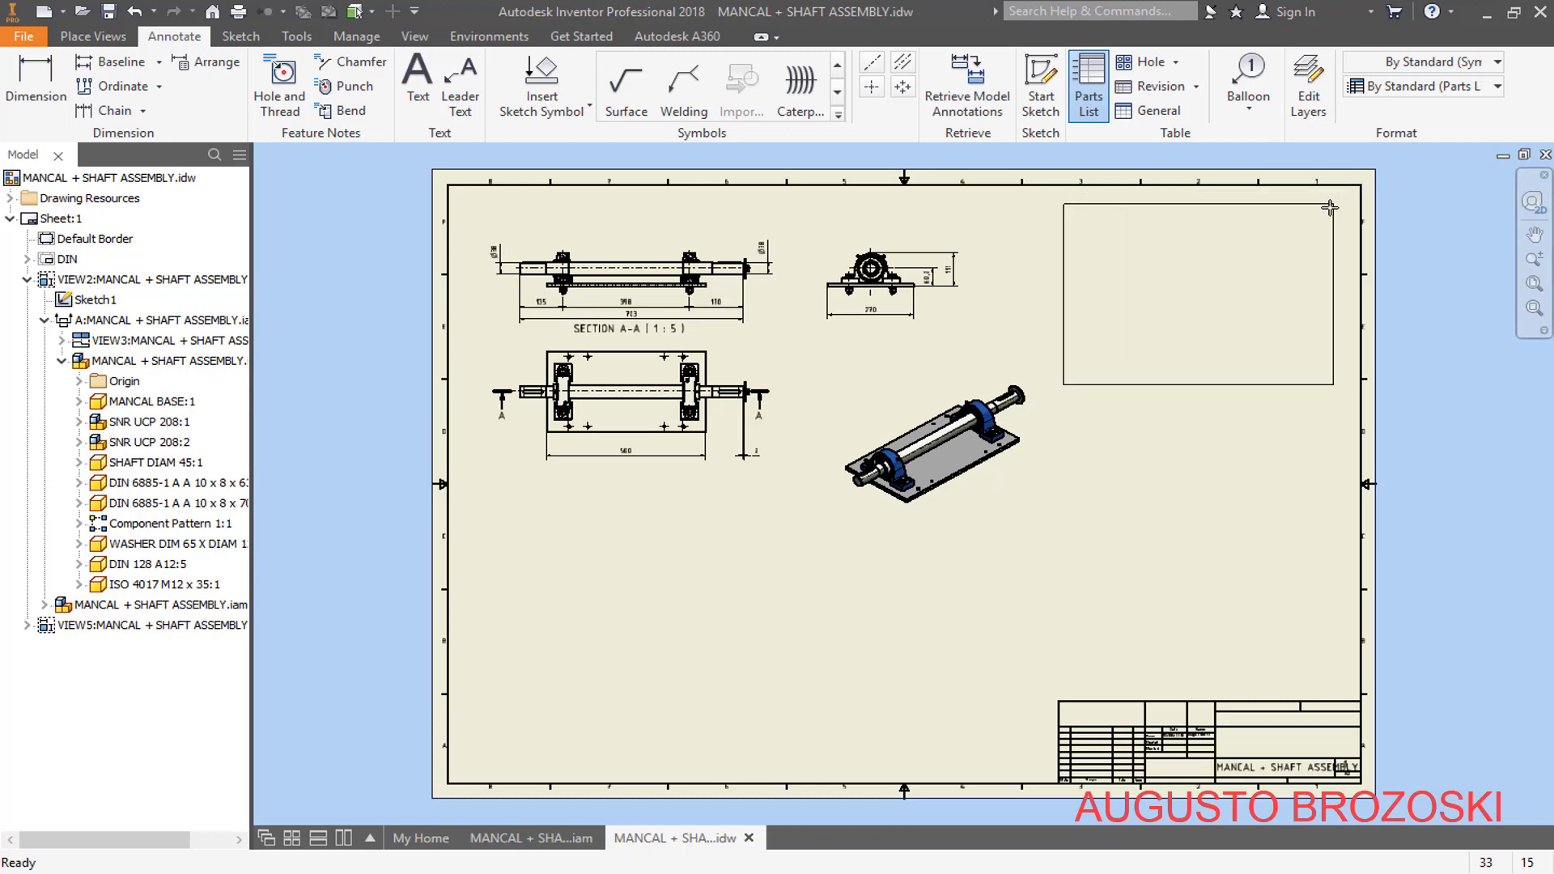
pyautogui.scroll(-4, 1282, 251)
pyautogui.scroll(3, 1282, 252)
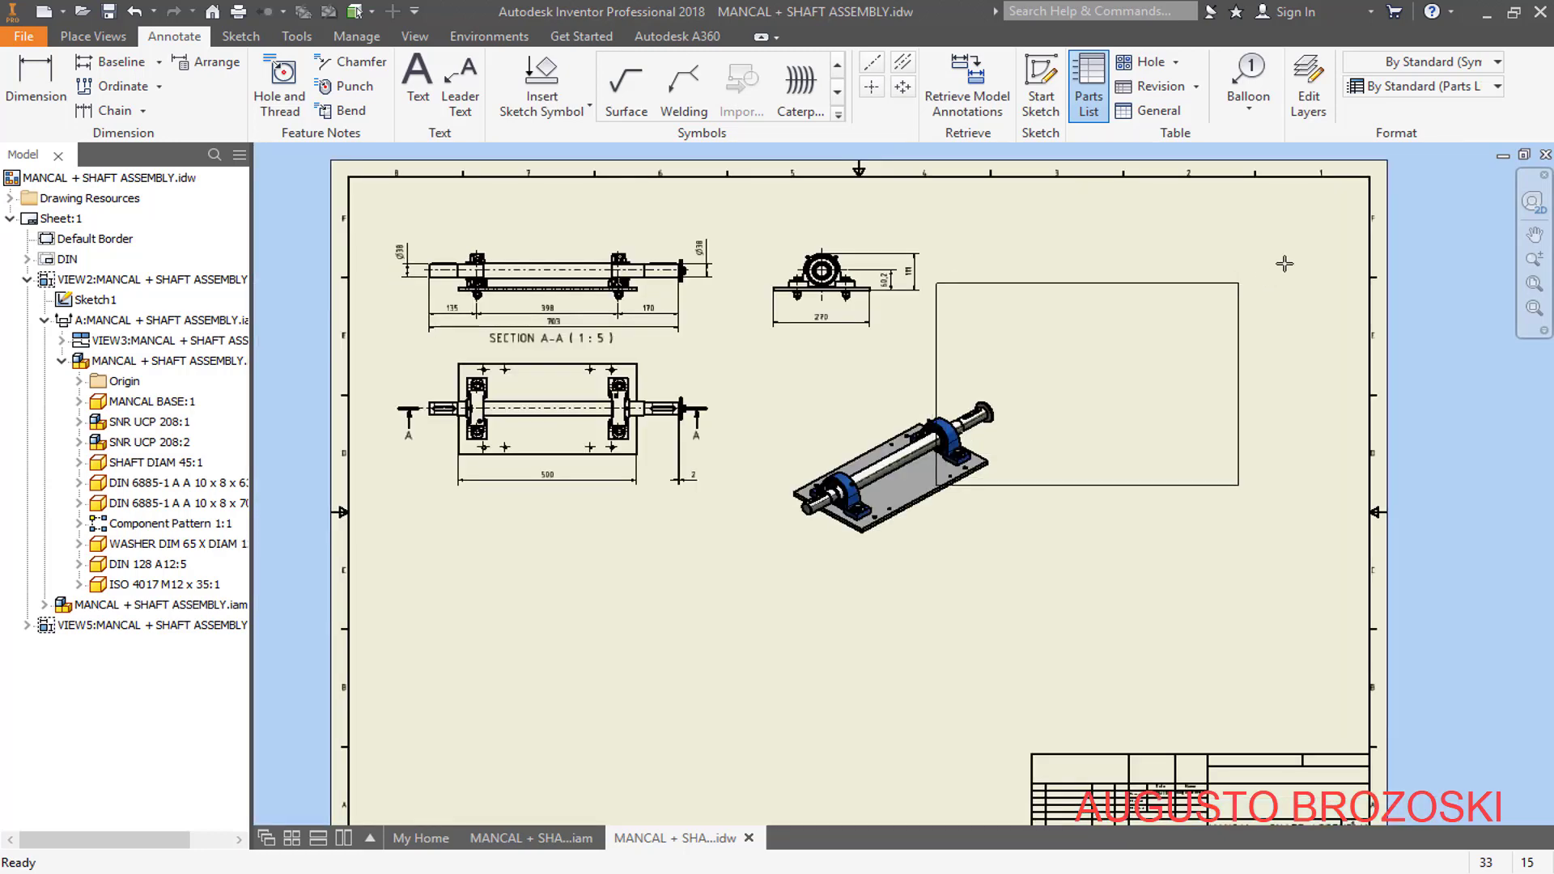
pyautogui.scroll(-5, 1284, 264)
pyautogui.moveTo(1284, 259)
pyautogui.mouseDown(button='middle')
pyautogui.moveTo(1179, 358)
pyautogui.moveTo(805, 565)
pyautogui.mouseUp(button='middle')
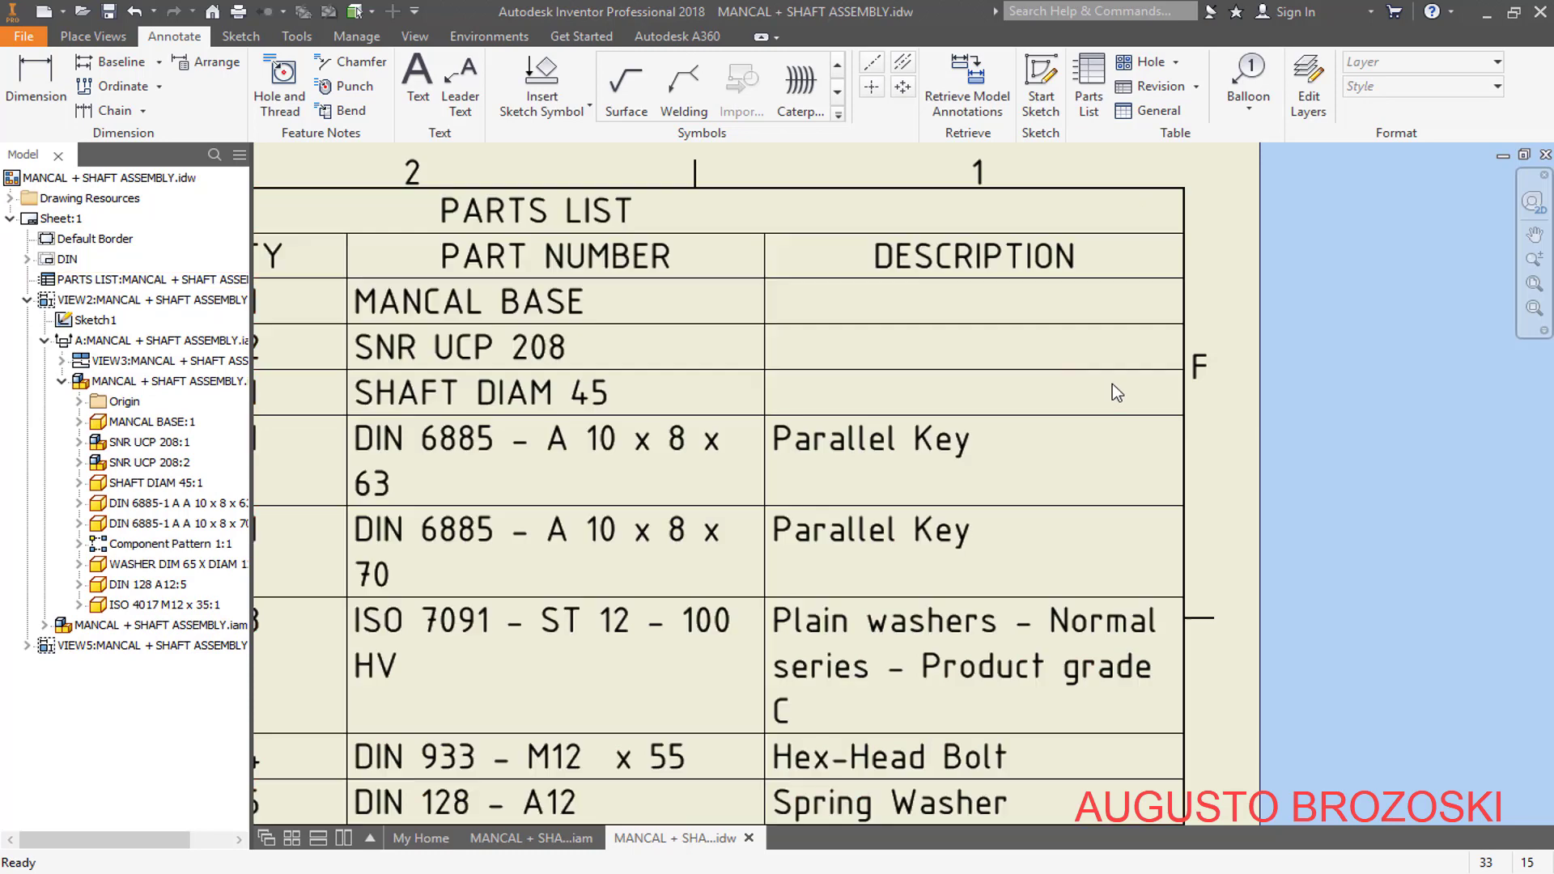
# - Examine the item numbers, quantities, part numbers and descriptions in the new parts list
pyautogui.scroll(5, 1112, 384)
pyautogui.moveTo(920, 475); pyautogui.dragTo(1045, 385, button='middle')
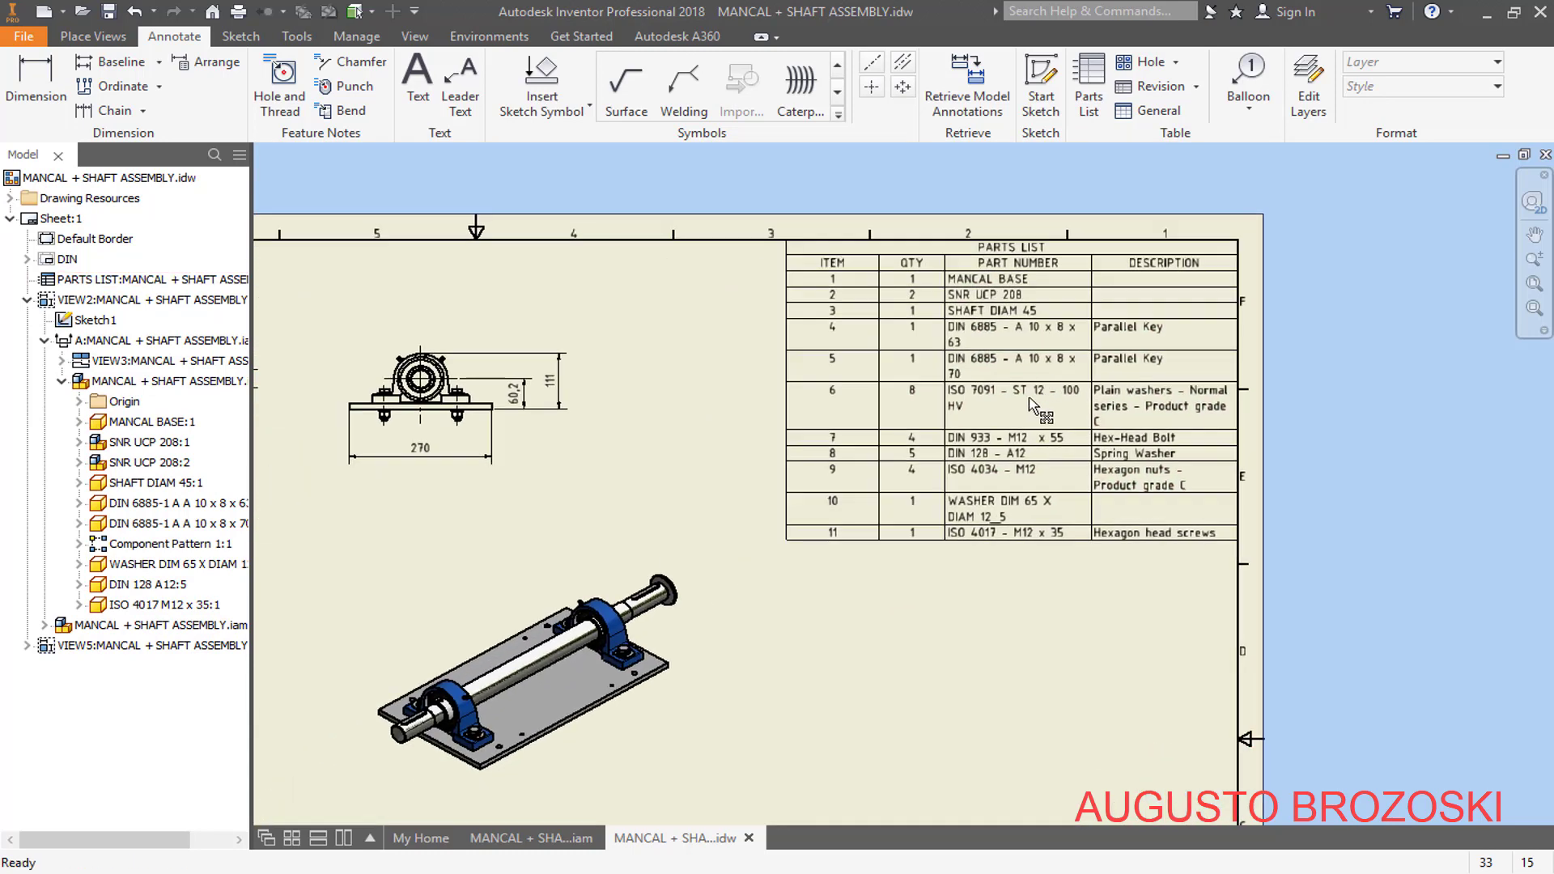
pyautogui.click(864, 289)
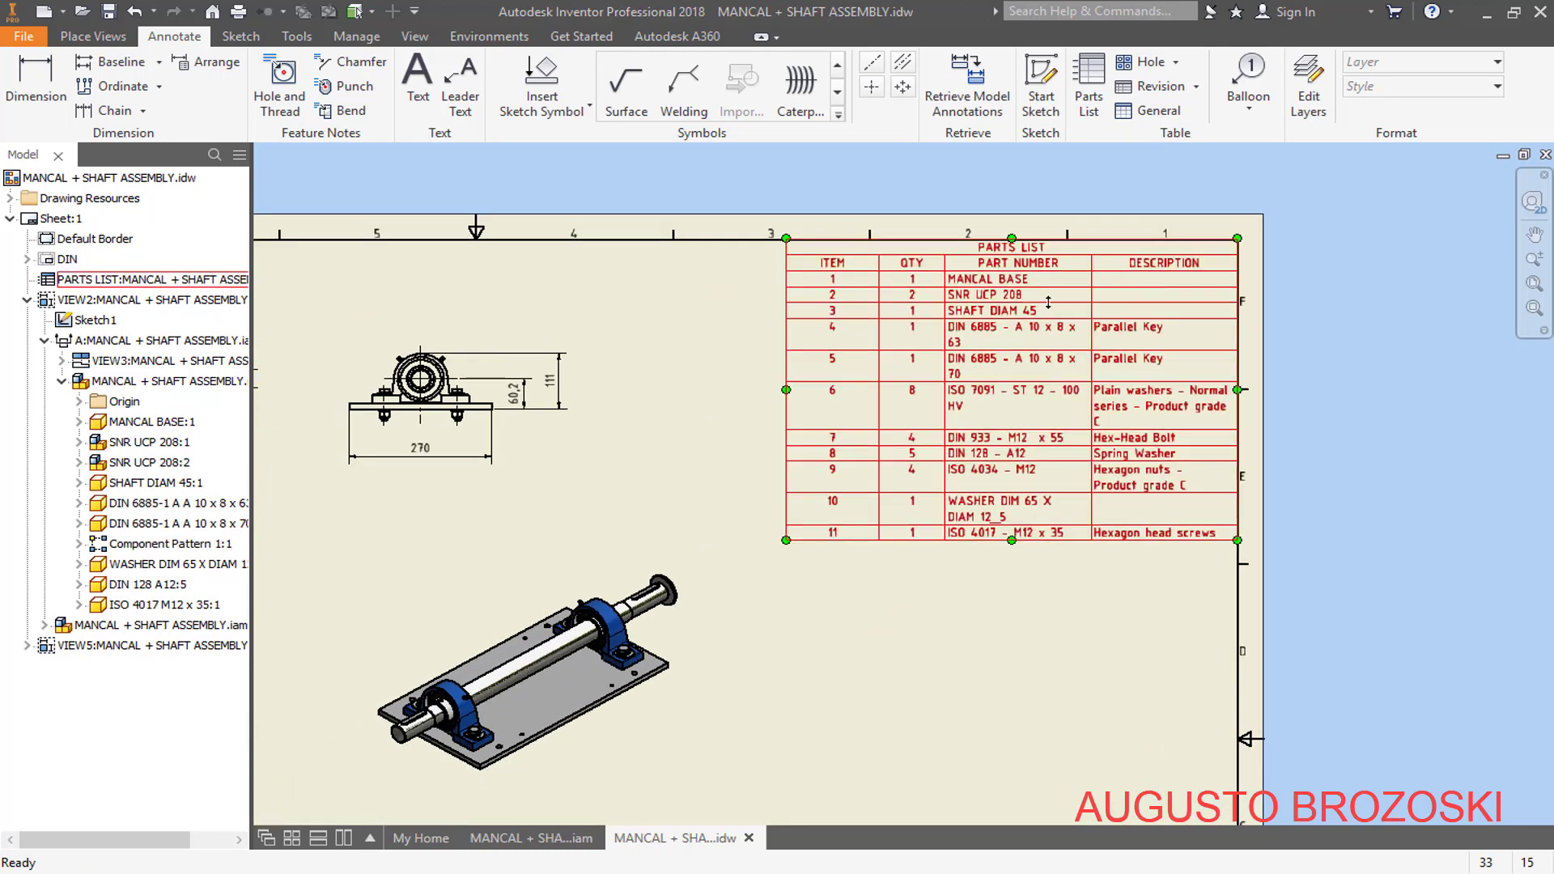
pyautogui.scroll(-3, 1038, 308)
pyautogui.moveTo(1026, 317); pyautogui.dragTo(816, 349, button='middle')
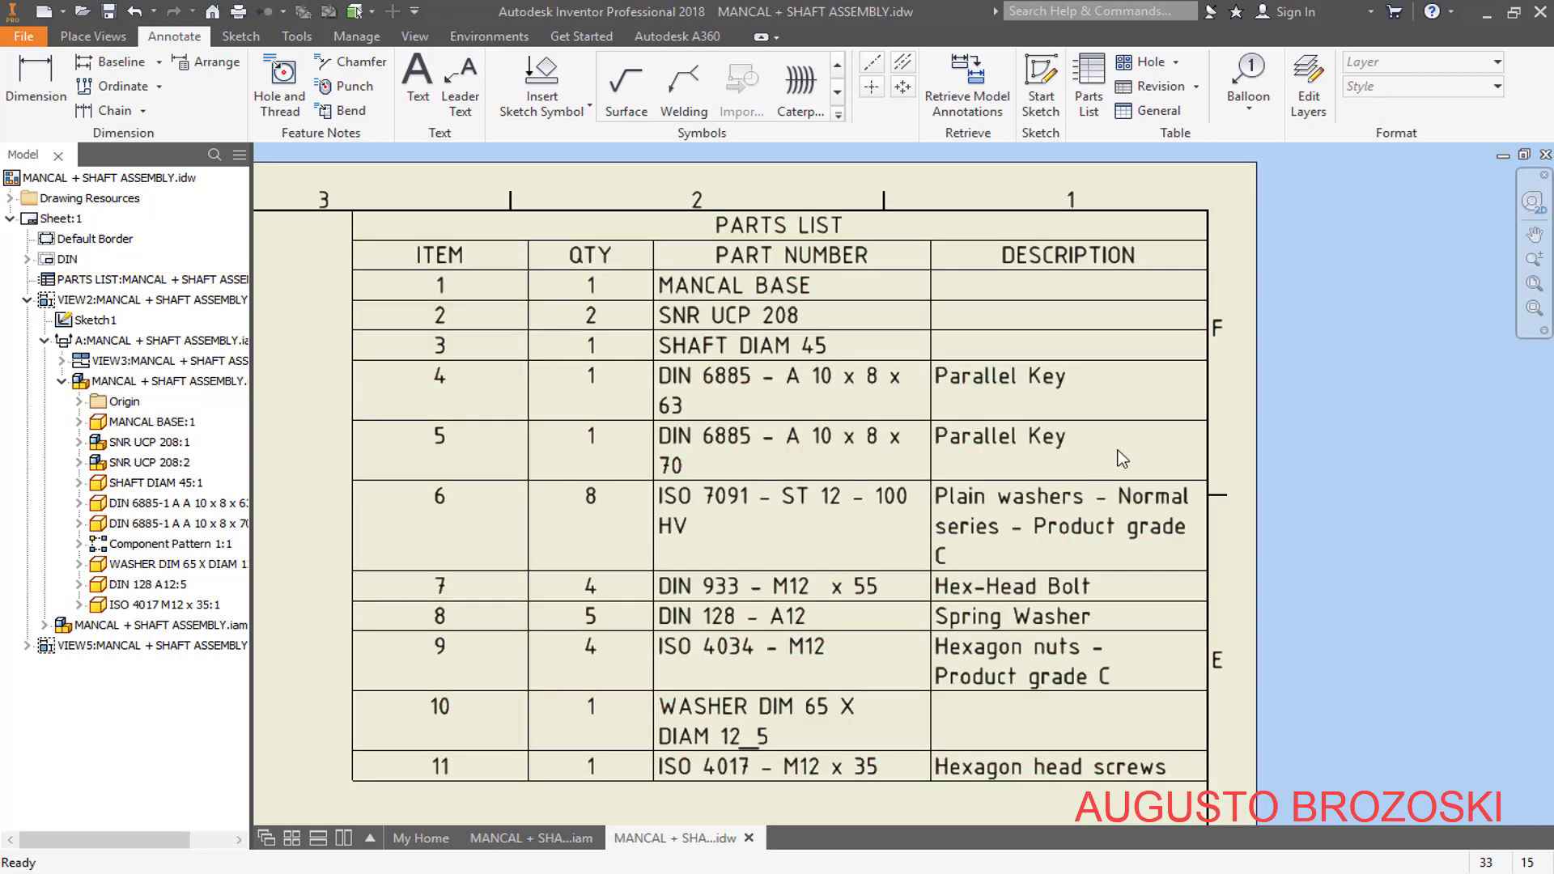
# - Add a balloon above section A-A for the parallel key on the shaft end opposite the washer
pyautogui.scroll(3, 1120, 454)
pyautogui.moveTo(787, 449); pyautogui.dragTo(1329, 417, button='middle')
pyautogui.moveTo(995, 403); pyautogui.dragTo(1336, 409, button='middle')
pyautogui.click(1248, 78)
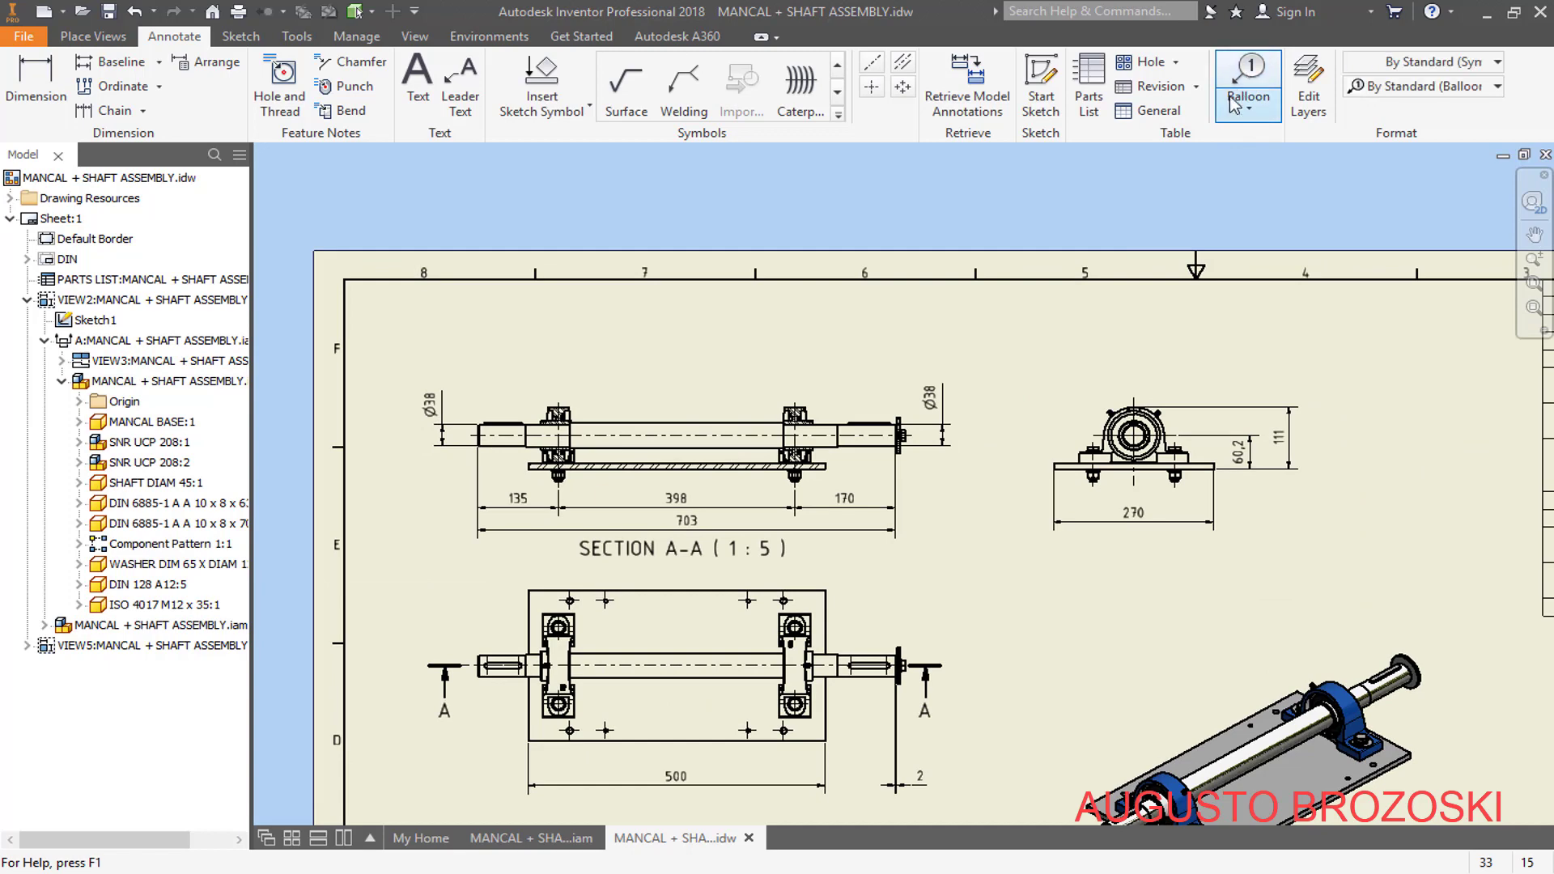
pyautogui.scroll(-5, 512, 358)
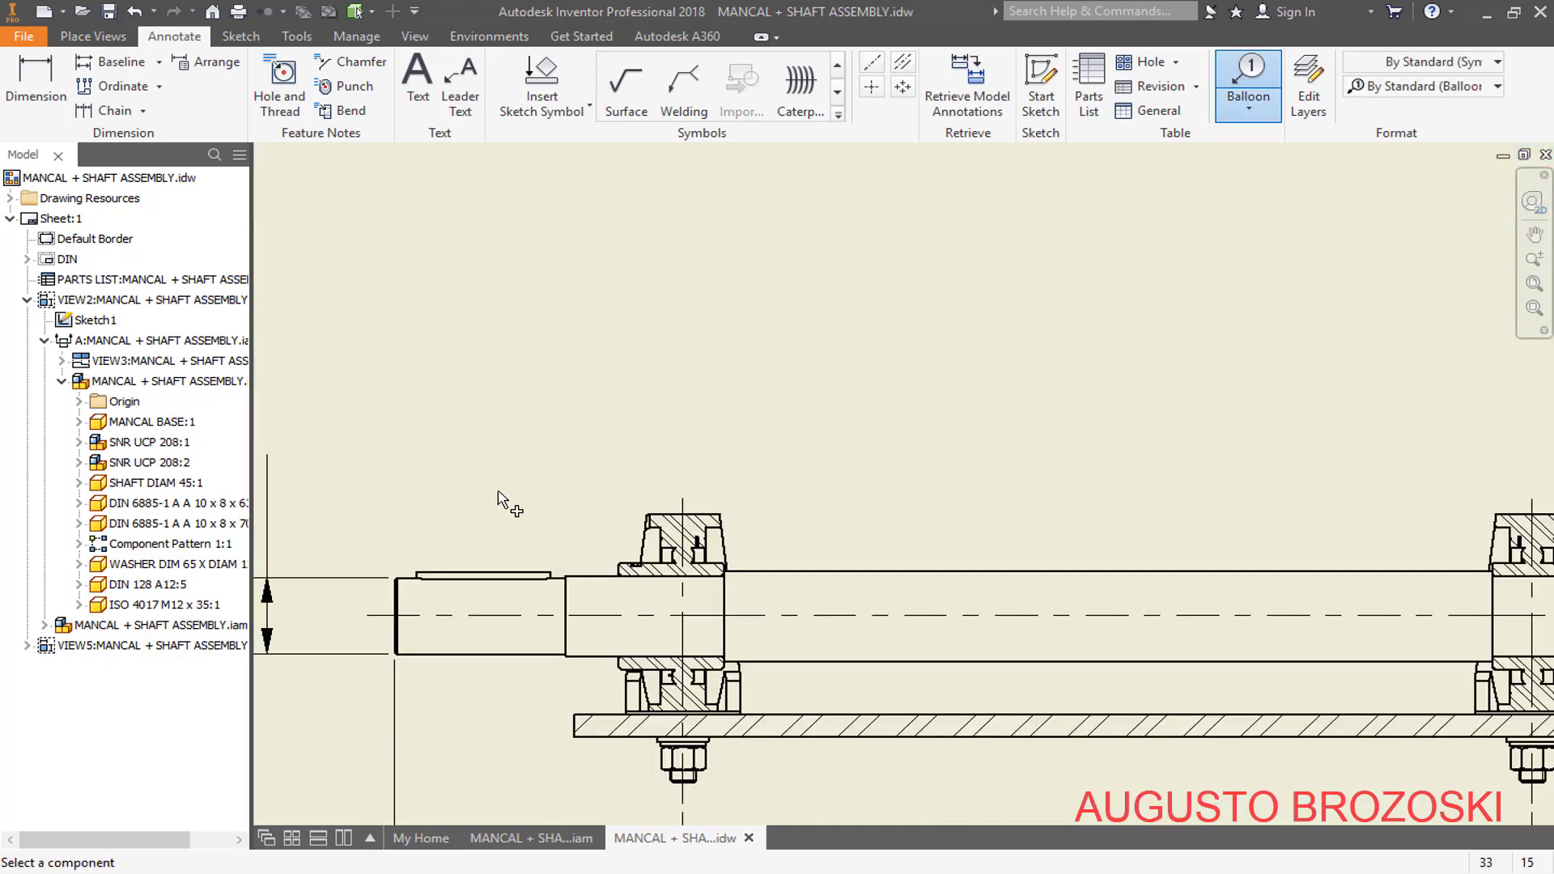
pyautogui.click(478, 573)
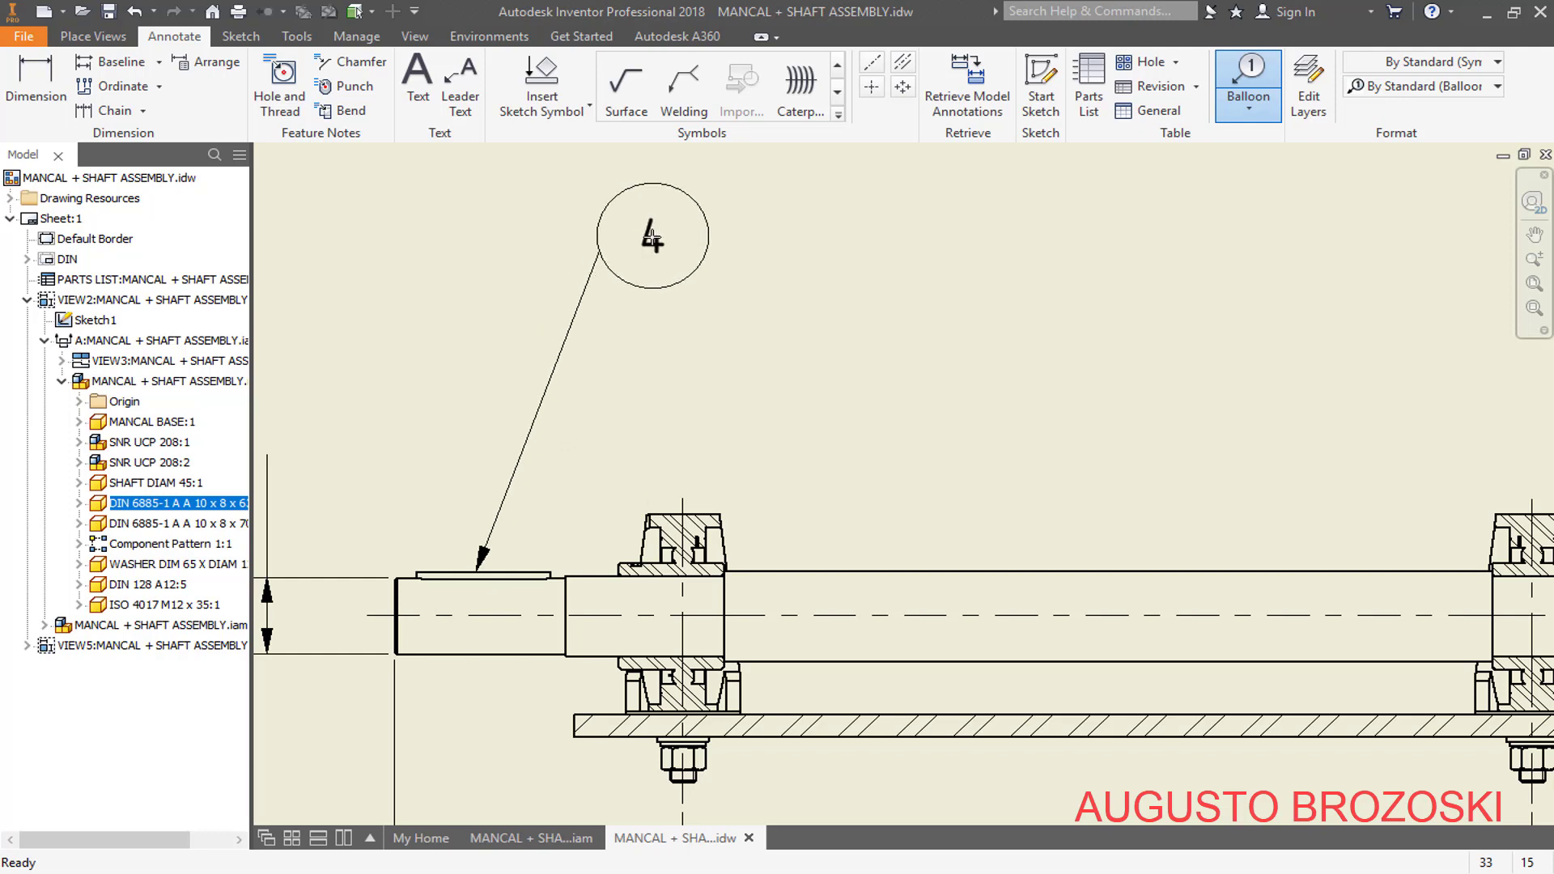
pyautogui.rightClick(653, 238)
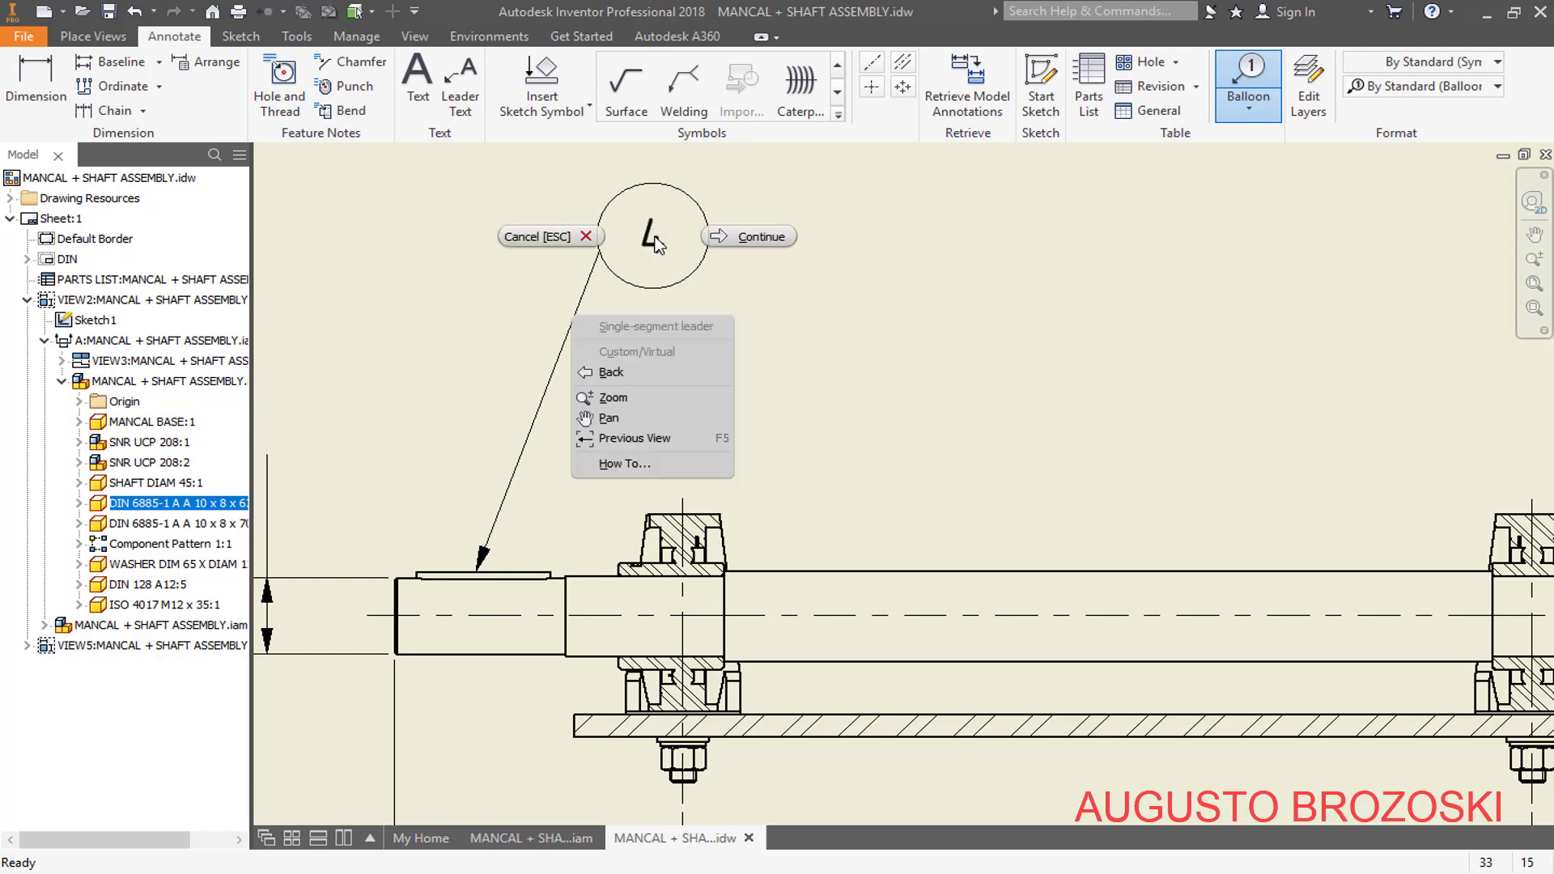
pyautogui.click(743, 238)
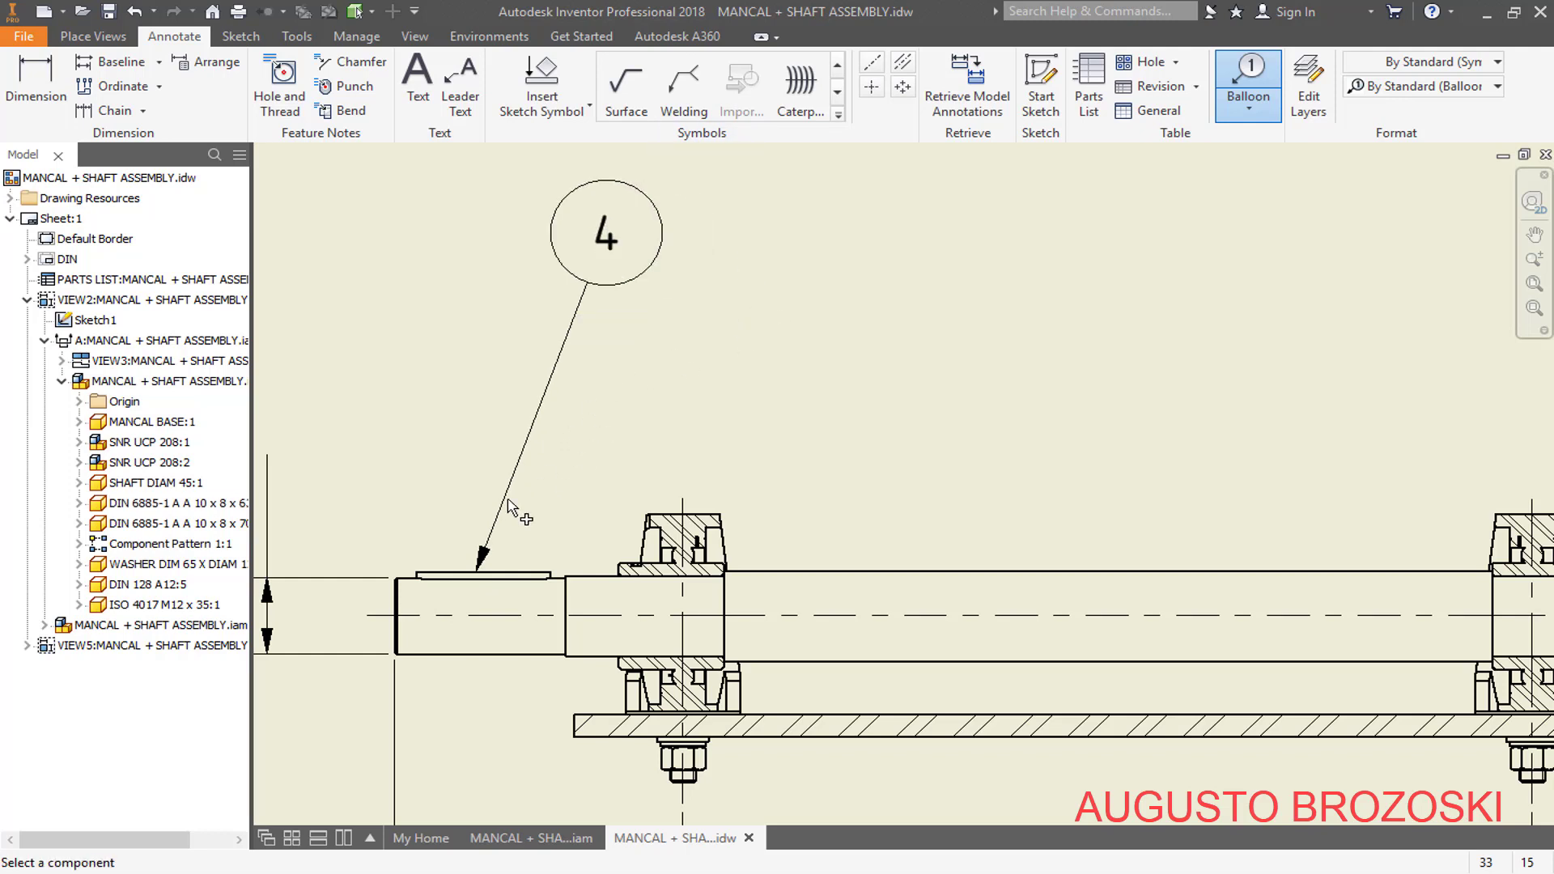
# - Add a balloon for the shaft in section A-A, aligned horizontally with the key's balloon
pyautogui.scroll(-3, 510, 508)
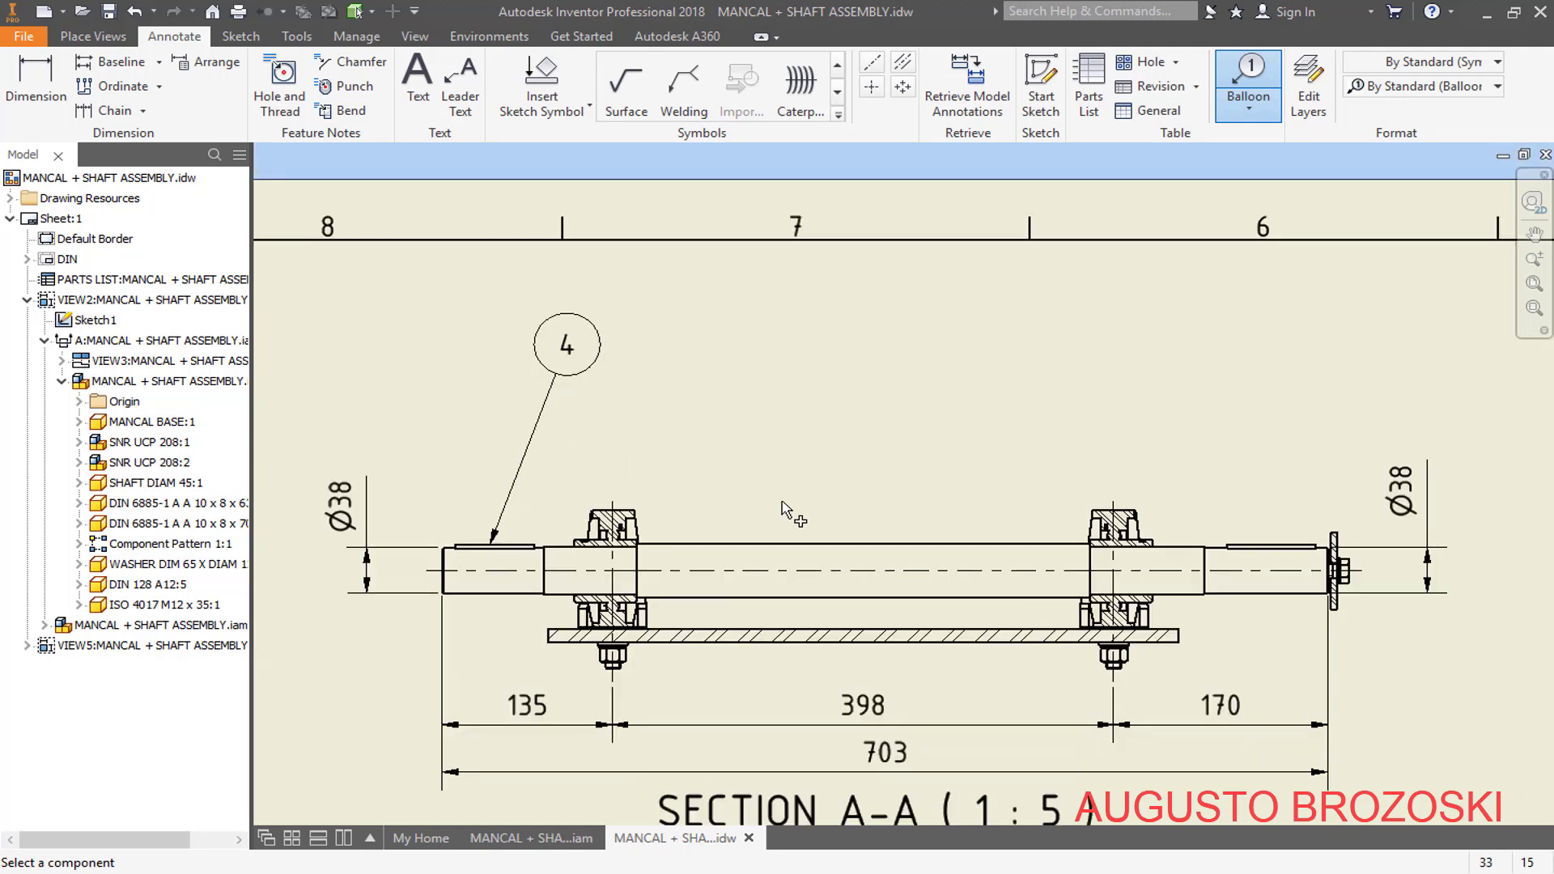
pyautogui.click(784, 543)
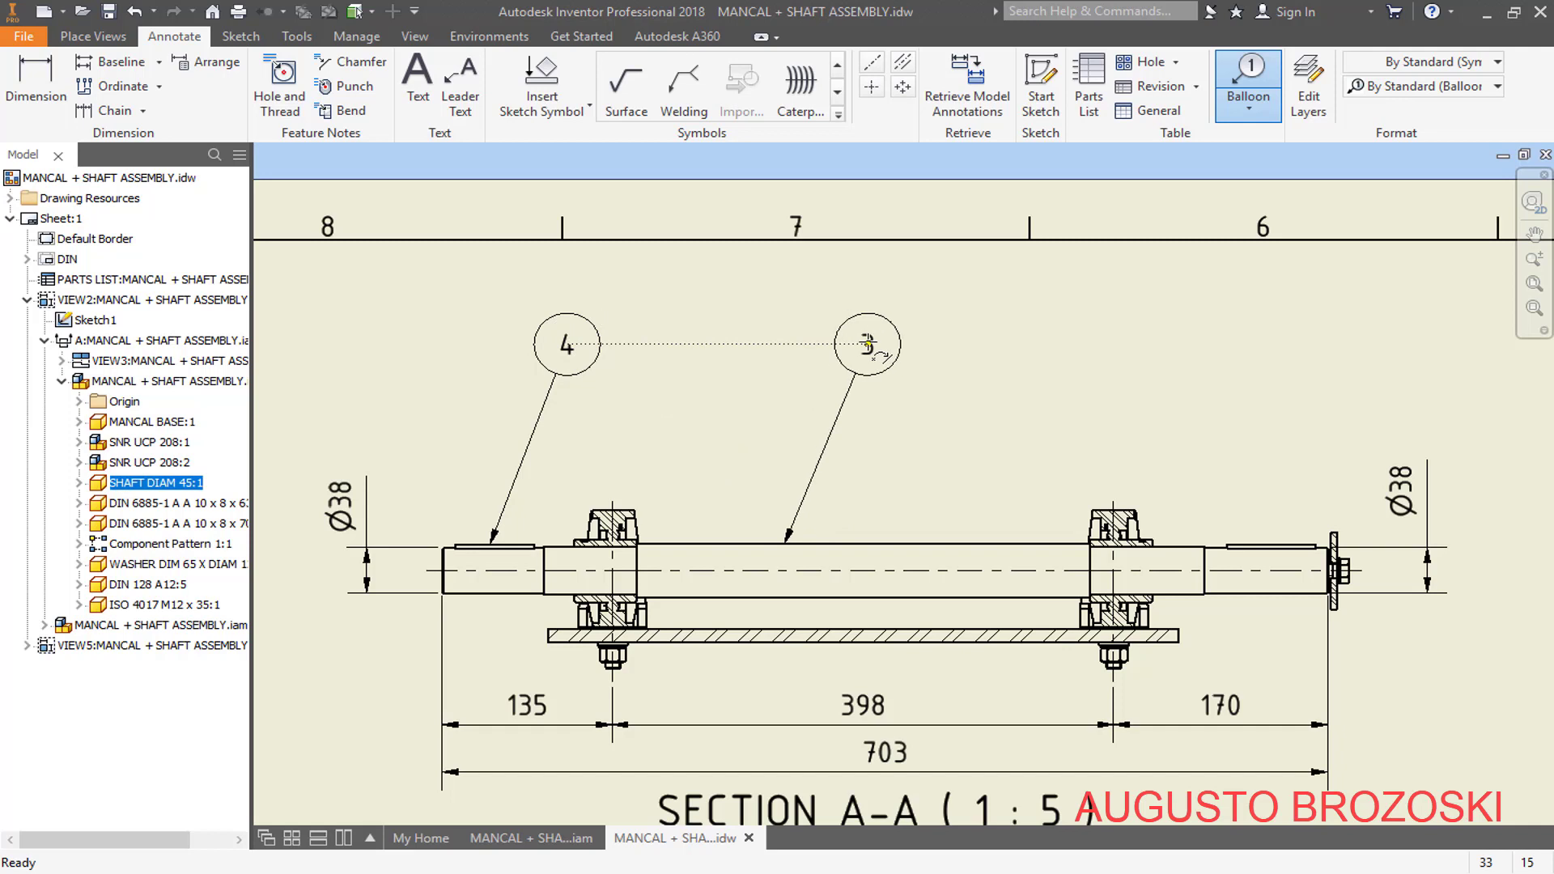
pyautogui.click(867, 344)
pyautogui.rightClick(939, 316)
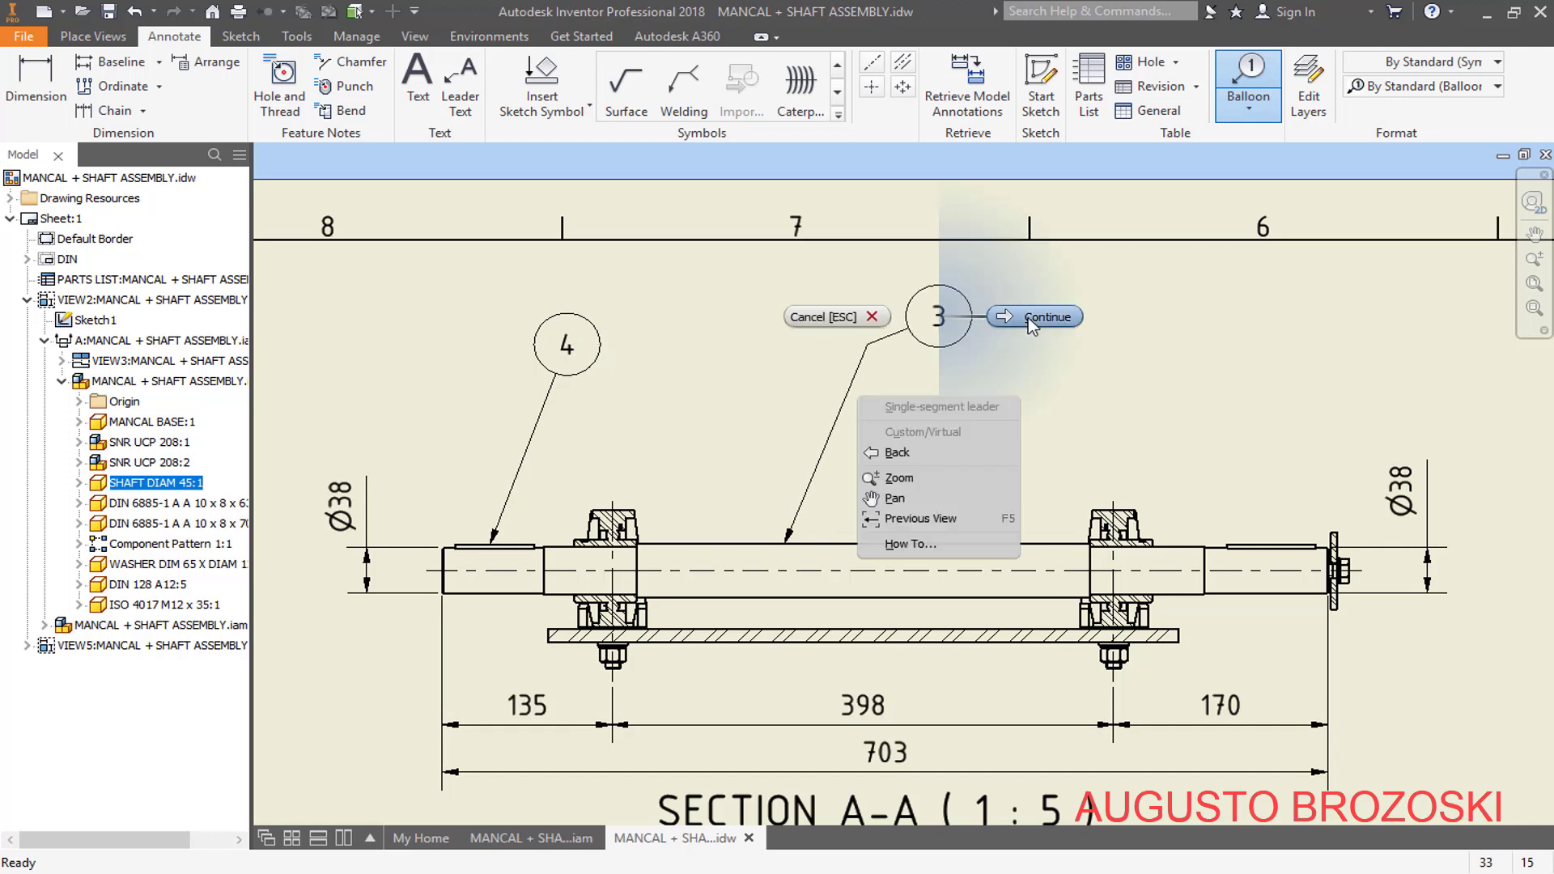
pyautogui.click(1028, 317)
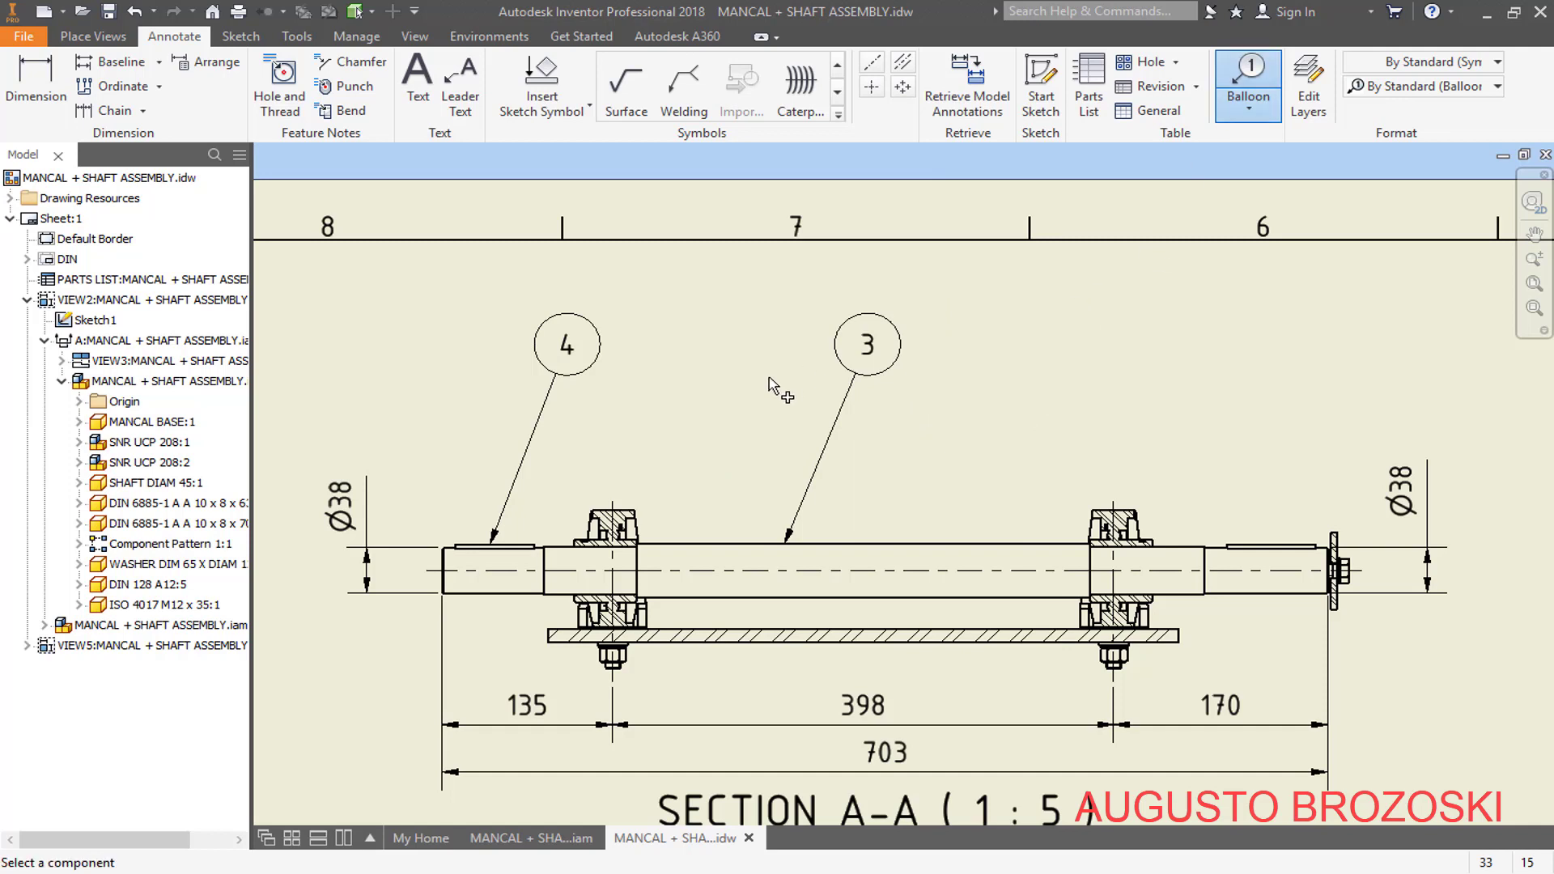
pyautogui.scroll(-3, 704, 458)
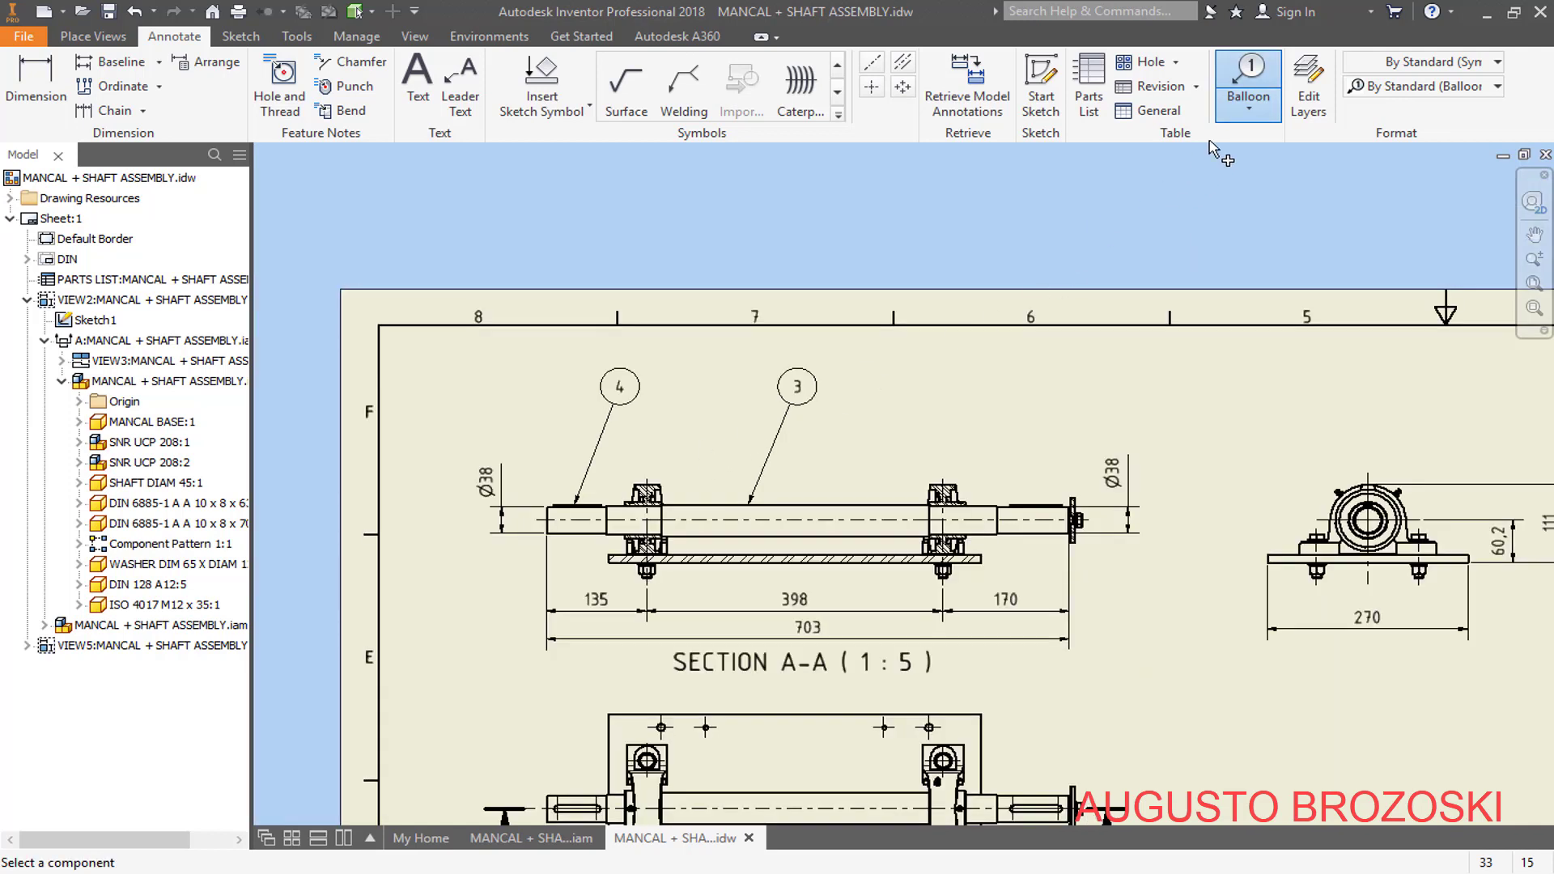
pyautogui.click(1249, 107)
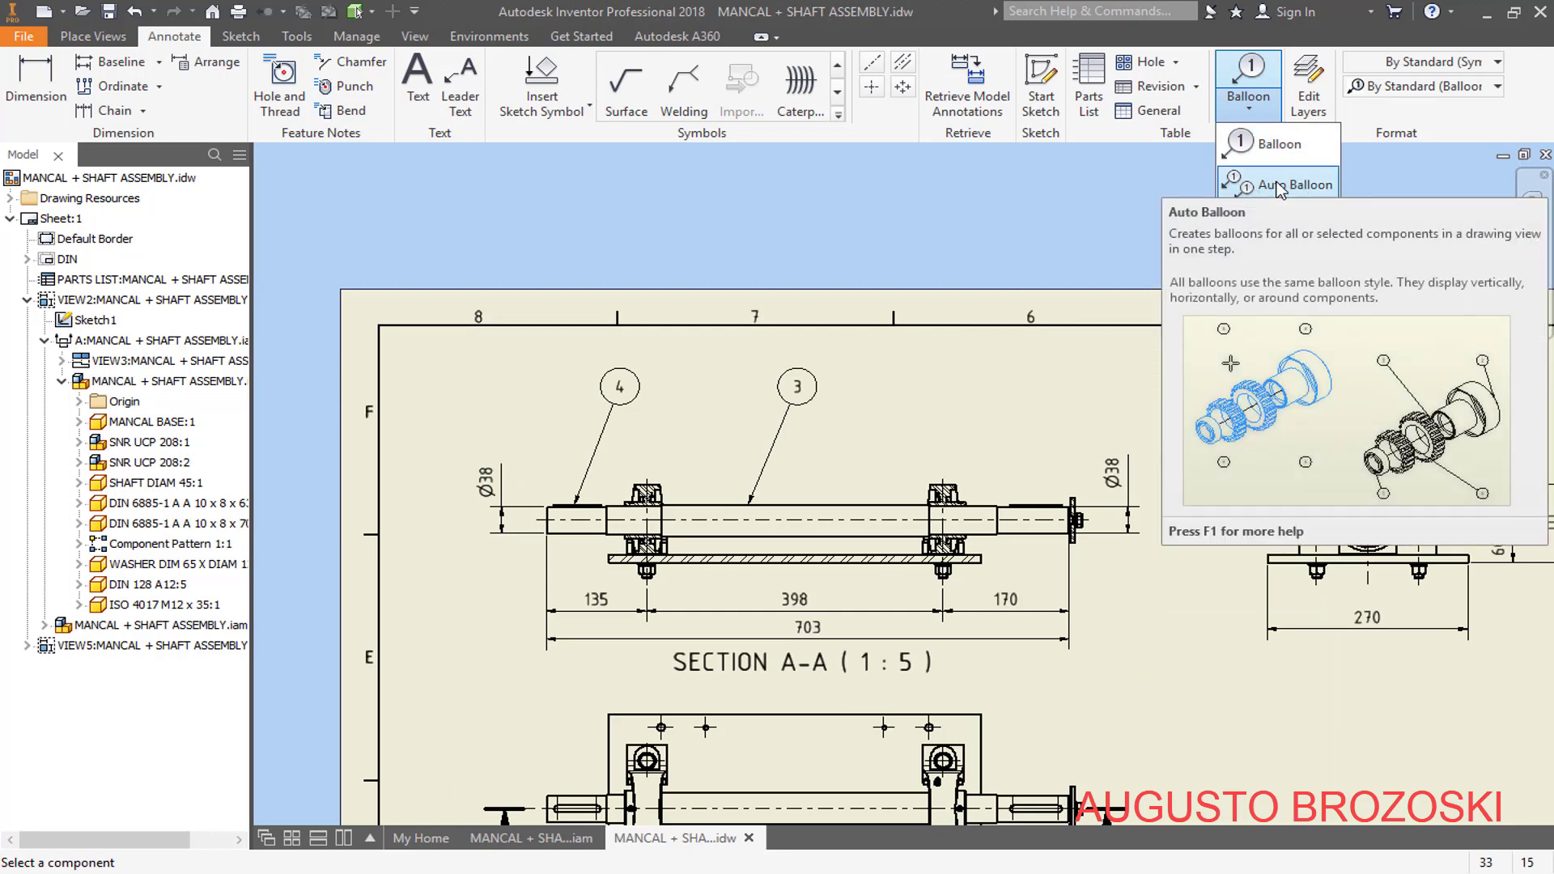
pyautogui.click(1071, 187)
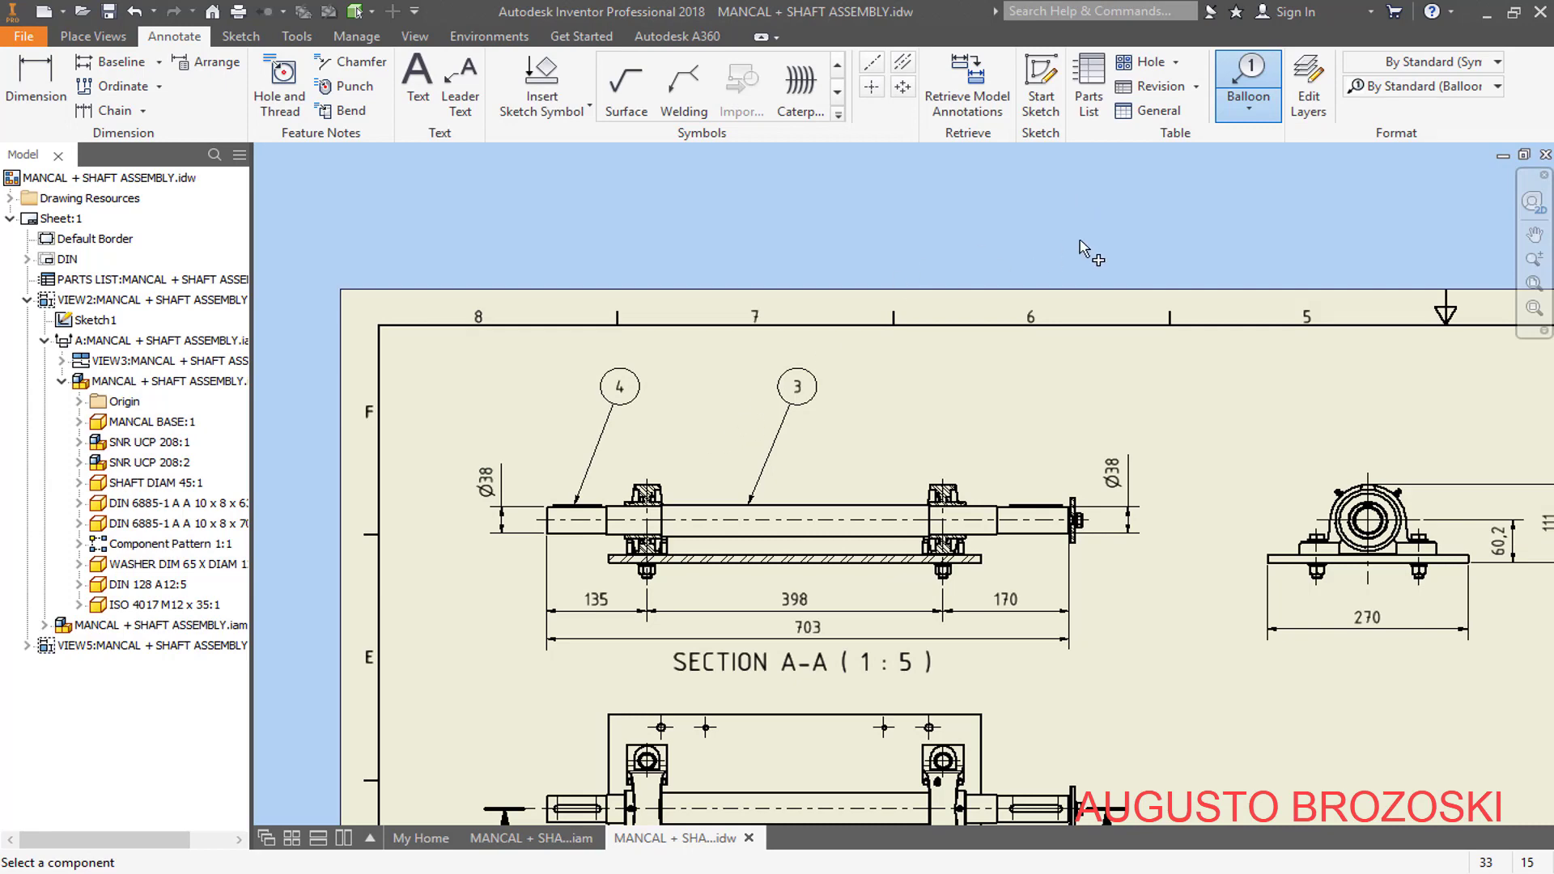
pyautogui.press('Escape')
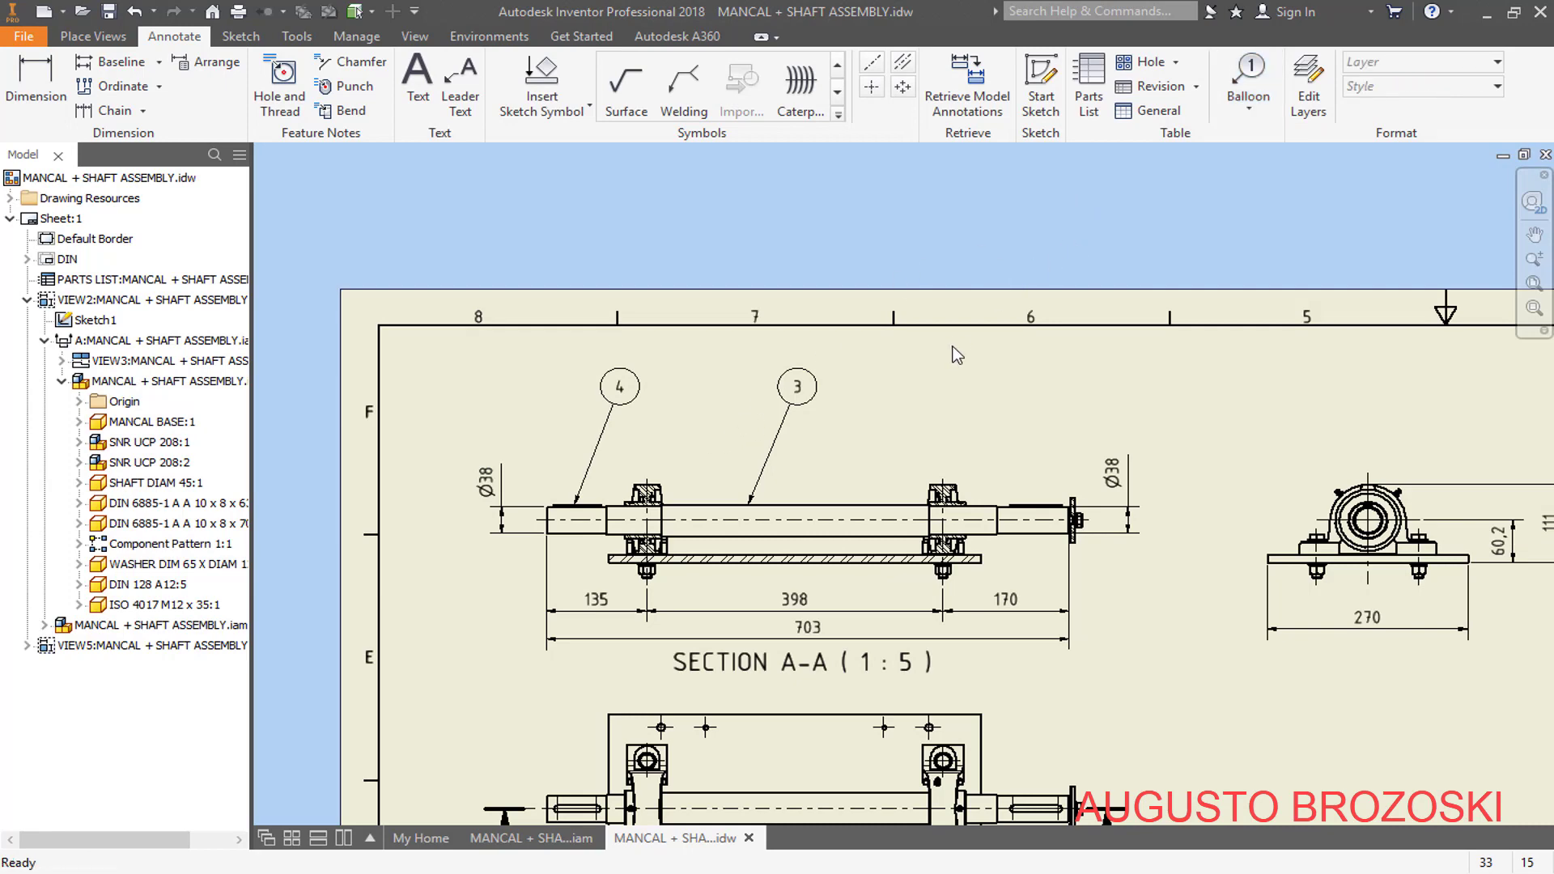
# - Switch to the assembly model and view its bill of materials in the structured view
pyautogui.moveTo(1162, 441); pyautogui.dragTo(328, 384, button='middle')
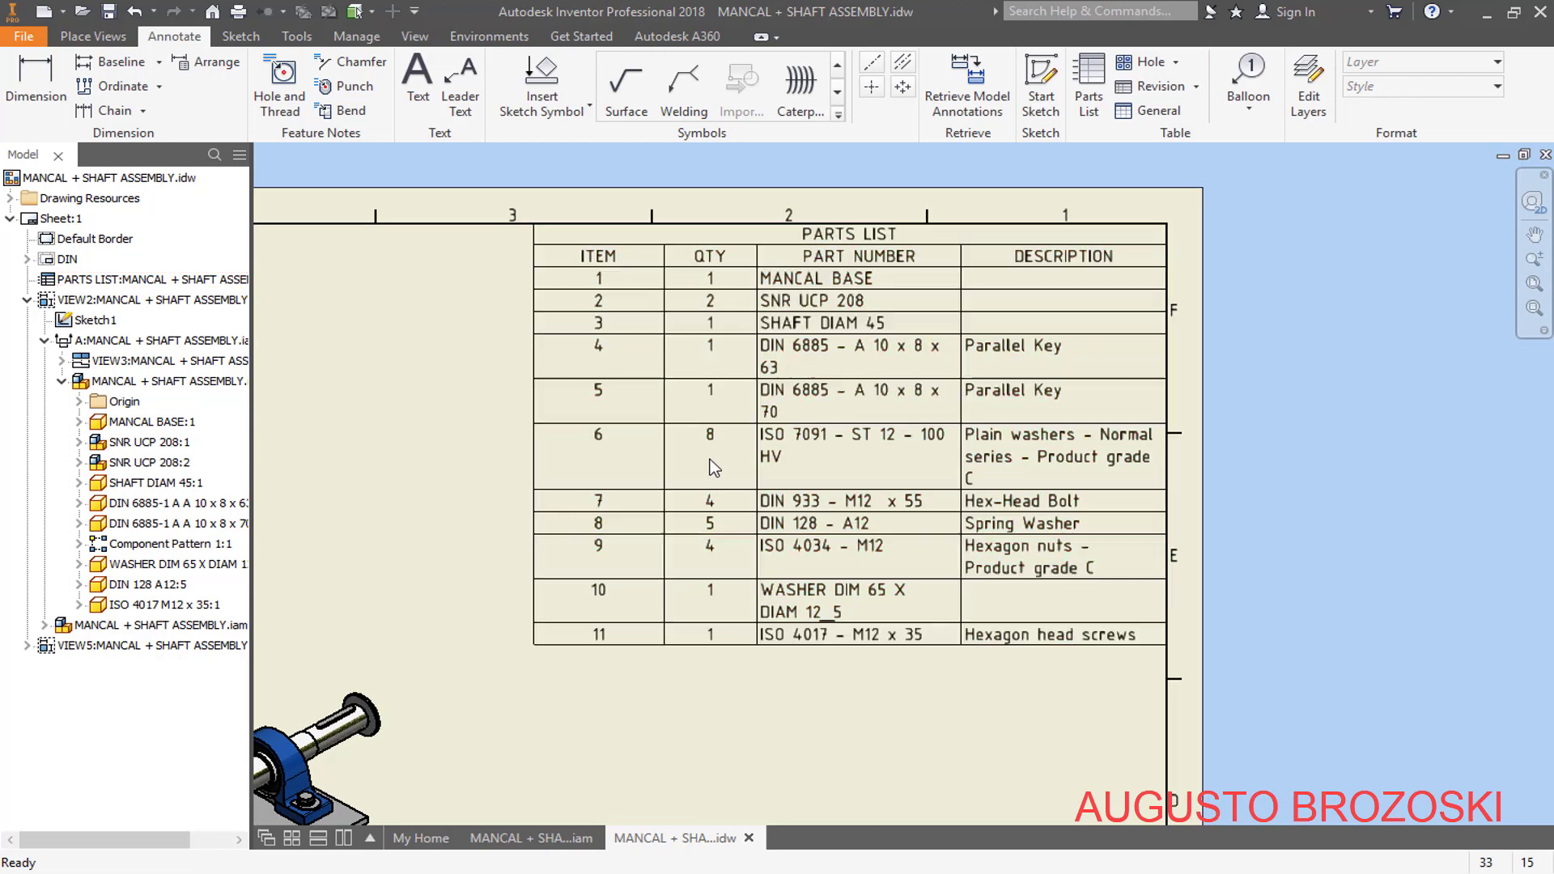
pyautogui.click(527, 834)
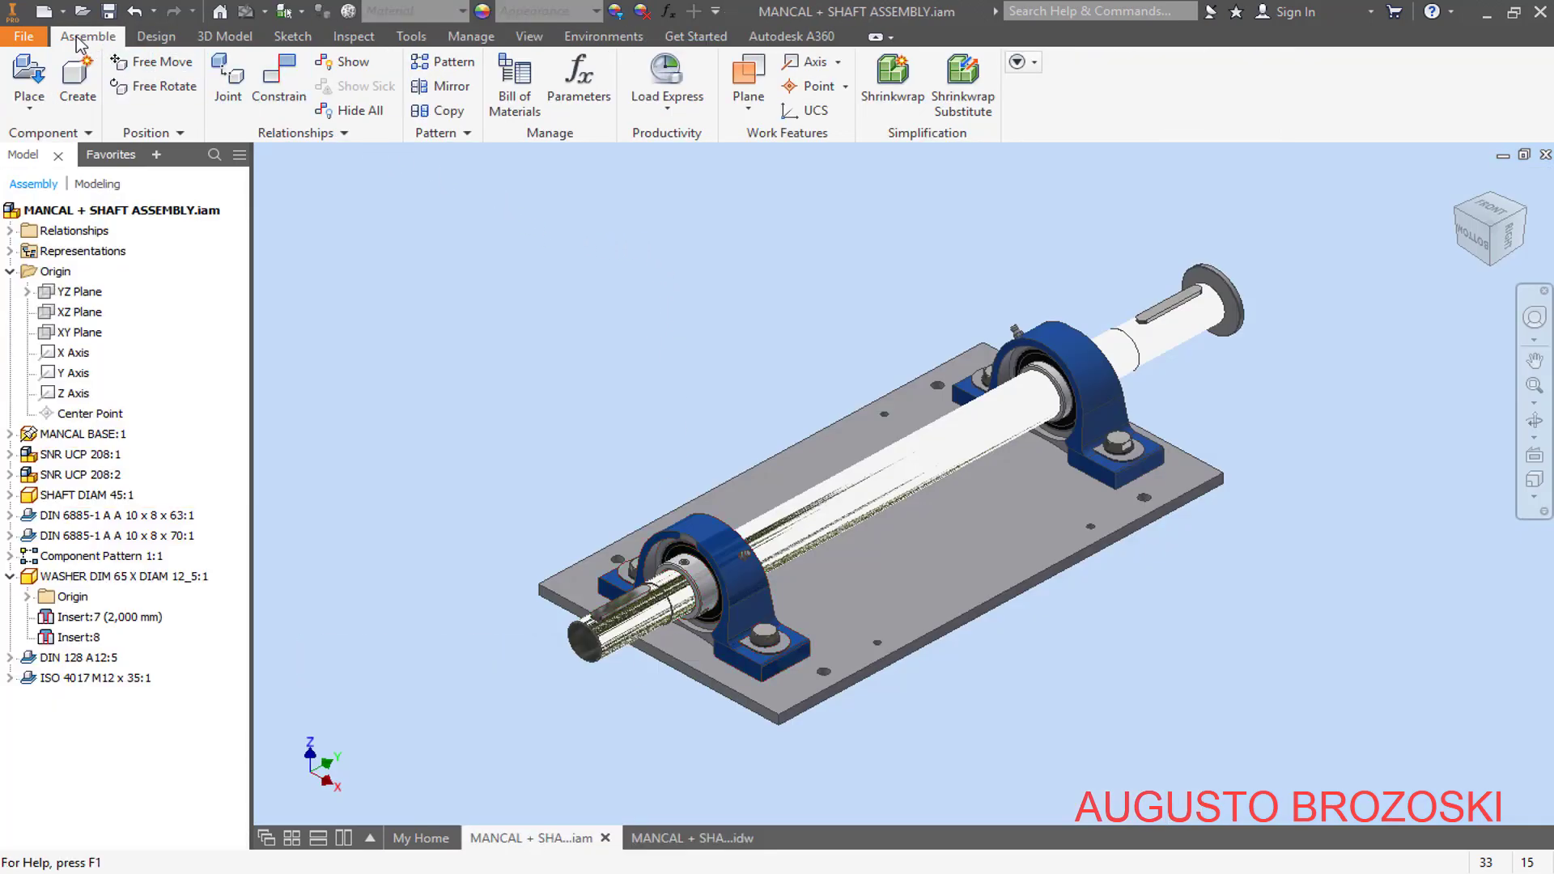
pyautogui.click(518, 97)
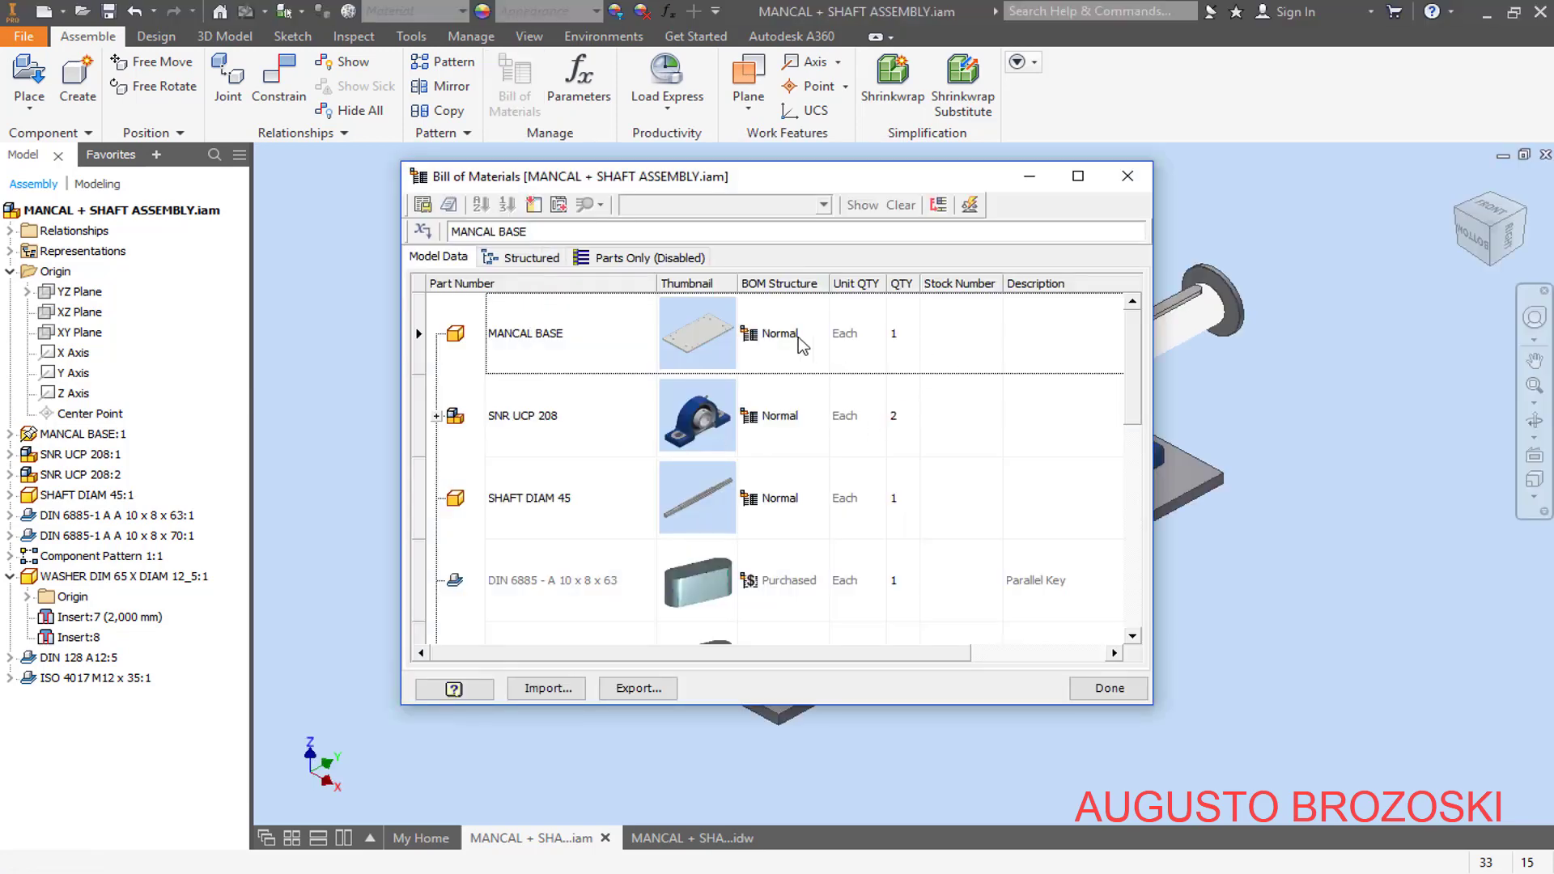
pyautogui.click(1077, 176)
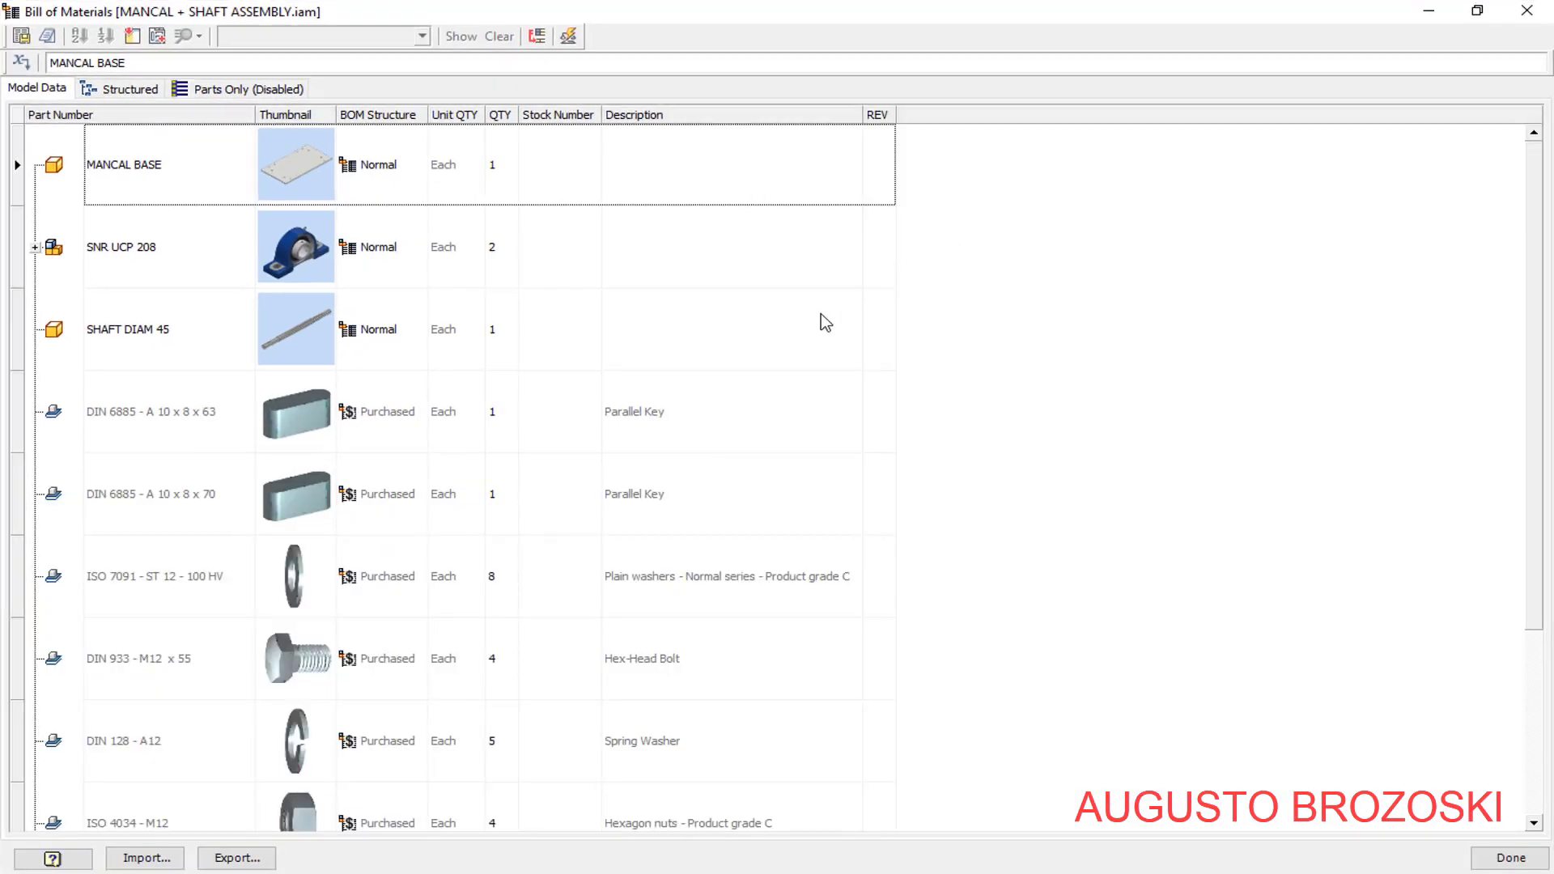
pyautogui.click(120, 91)
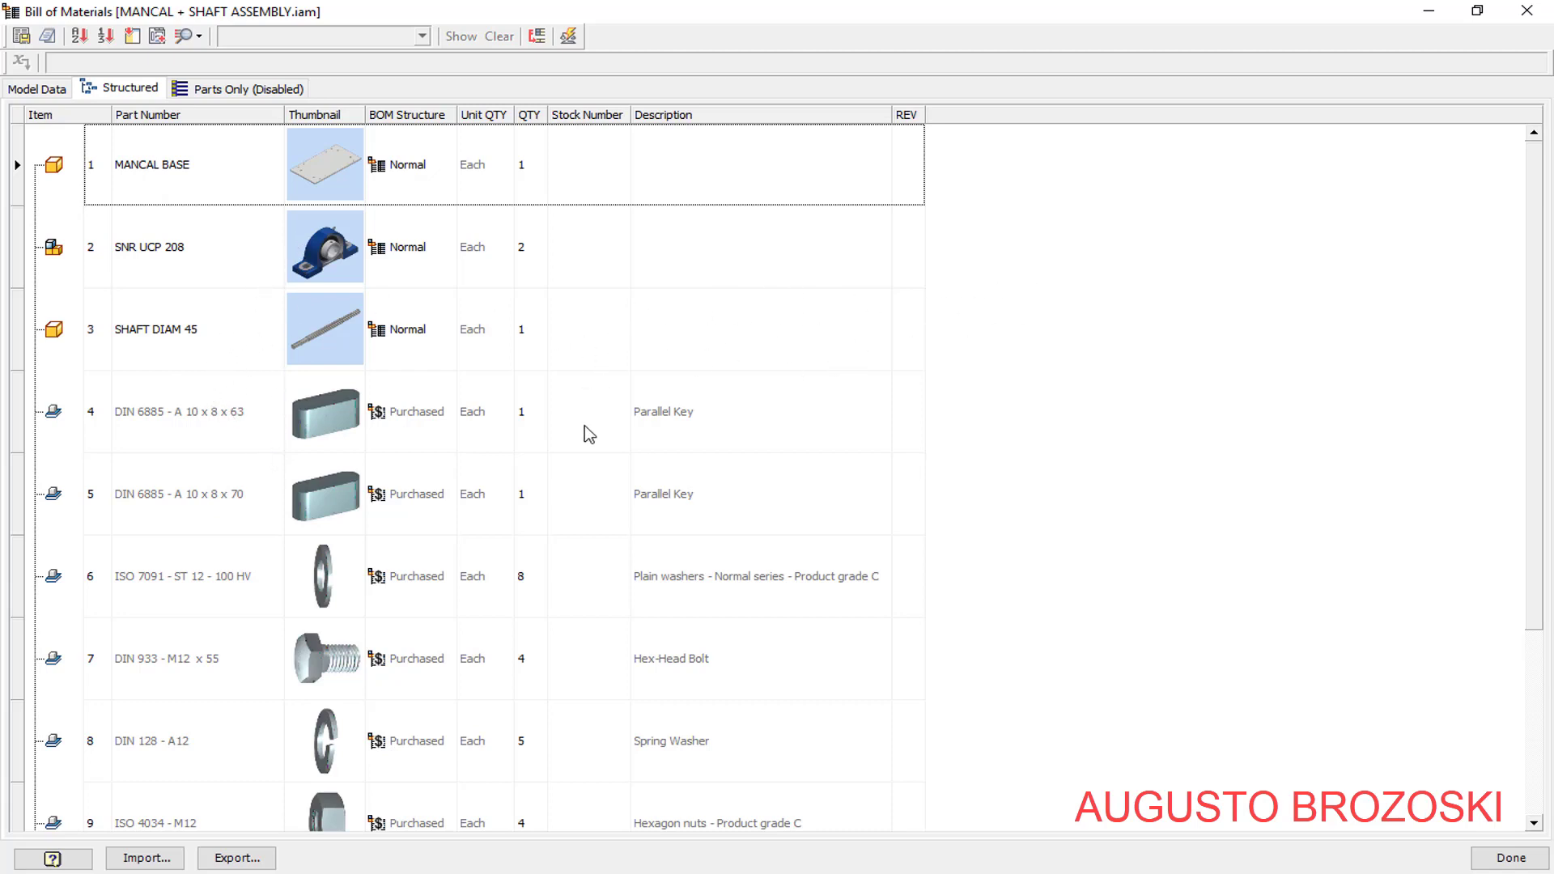
pyautogui.rightClick(999, 310)
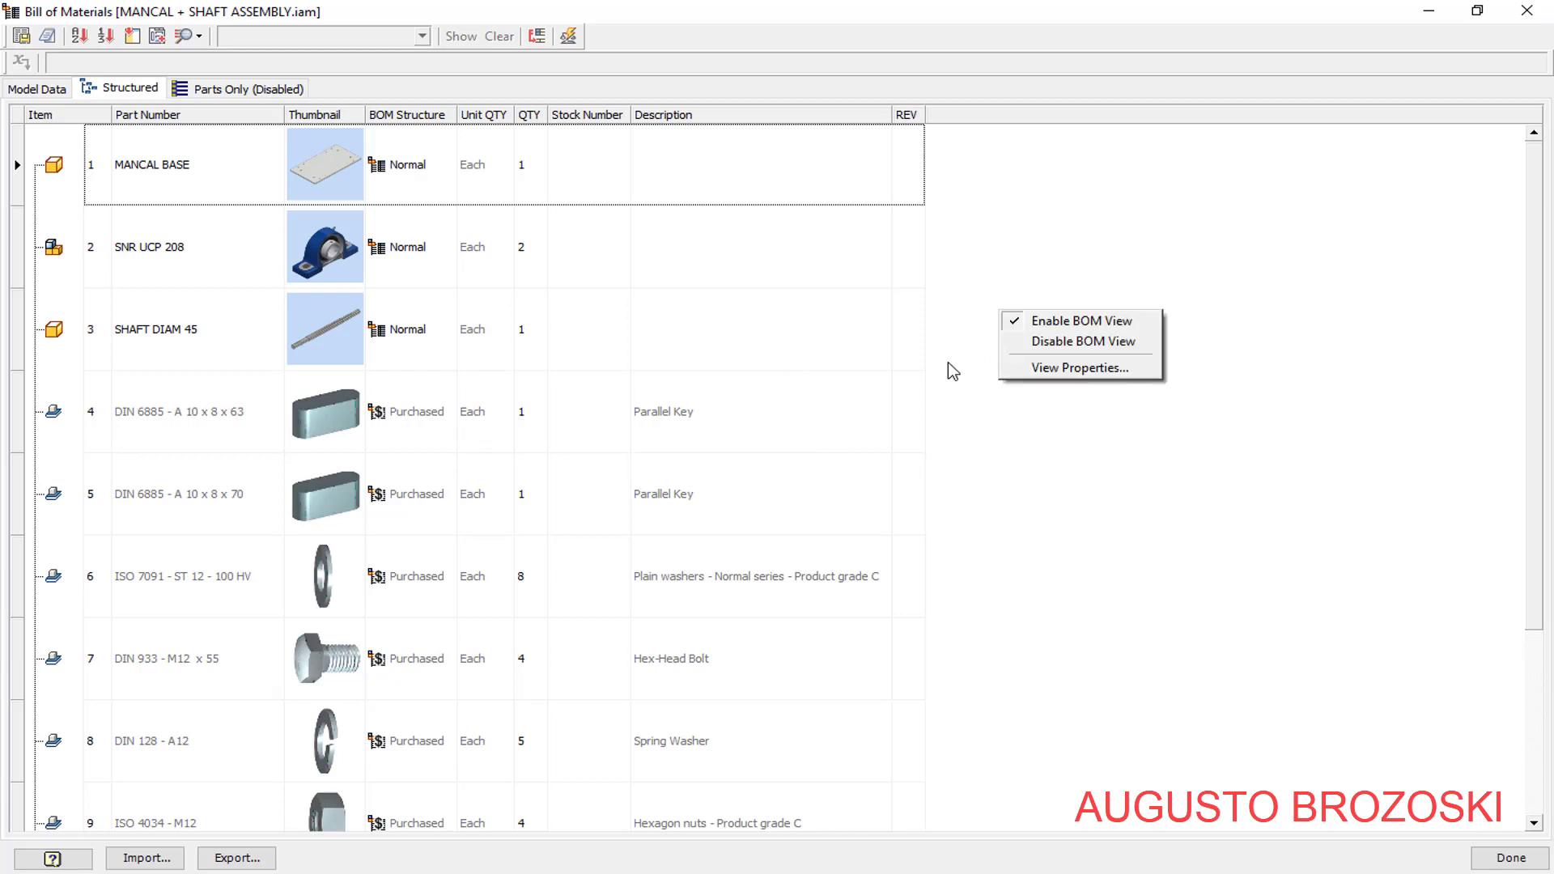
pyautogui.click(1052, 341)
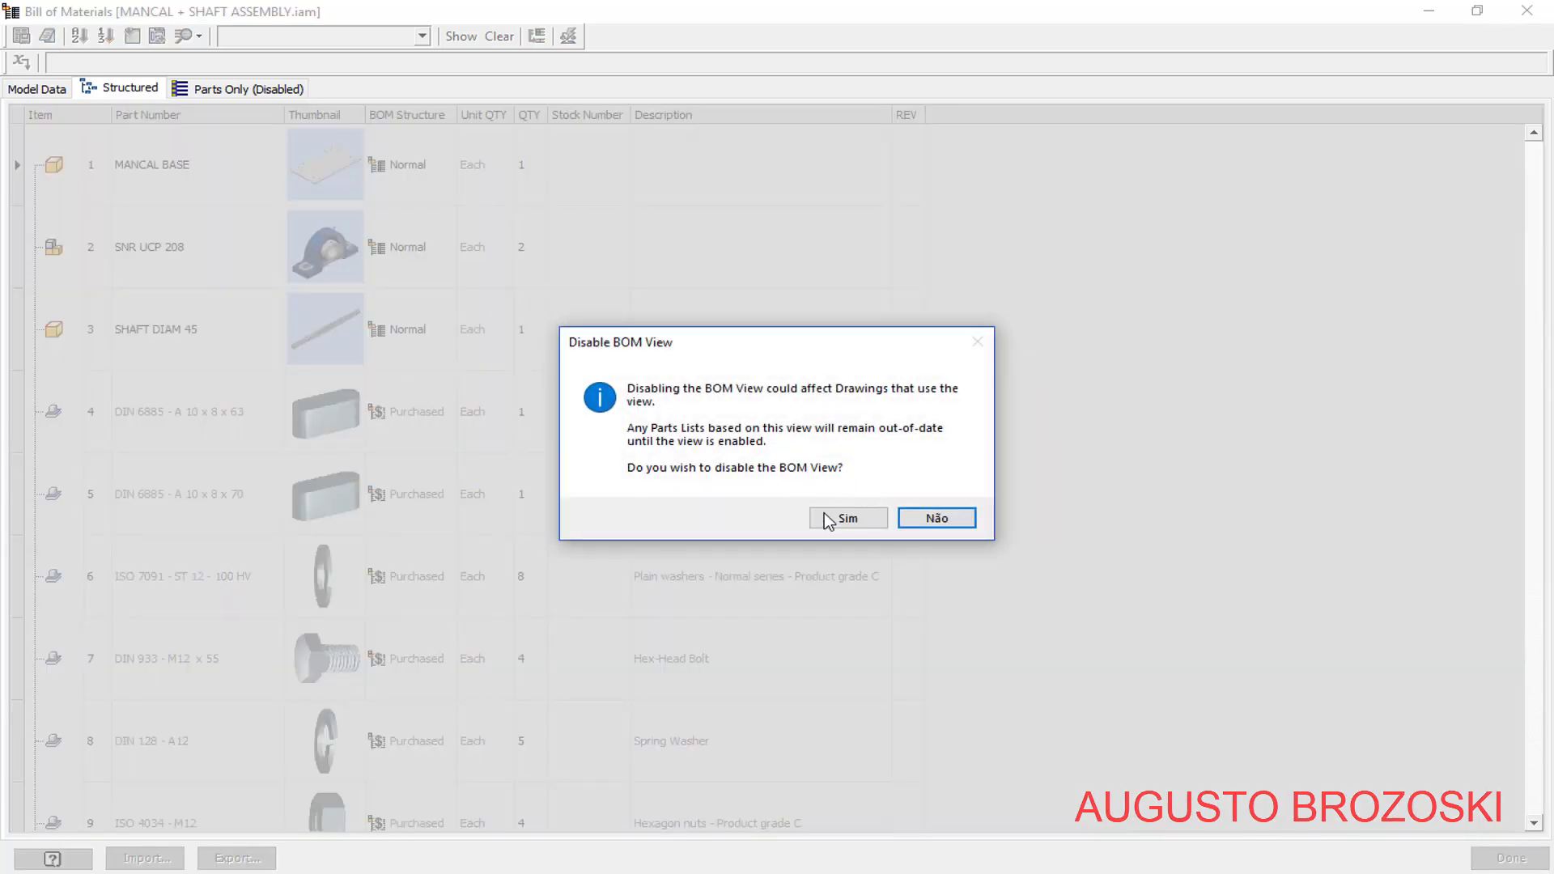
pyautogui.click(940, 518)
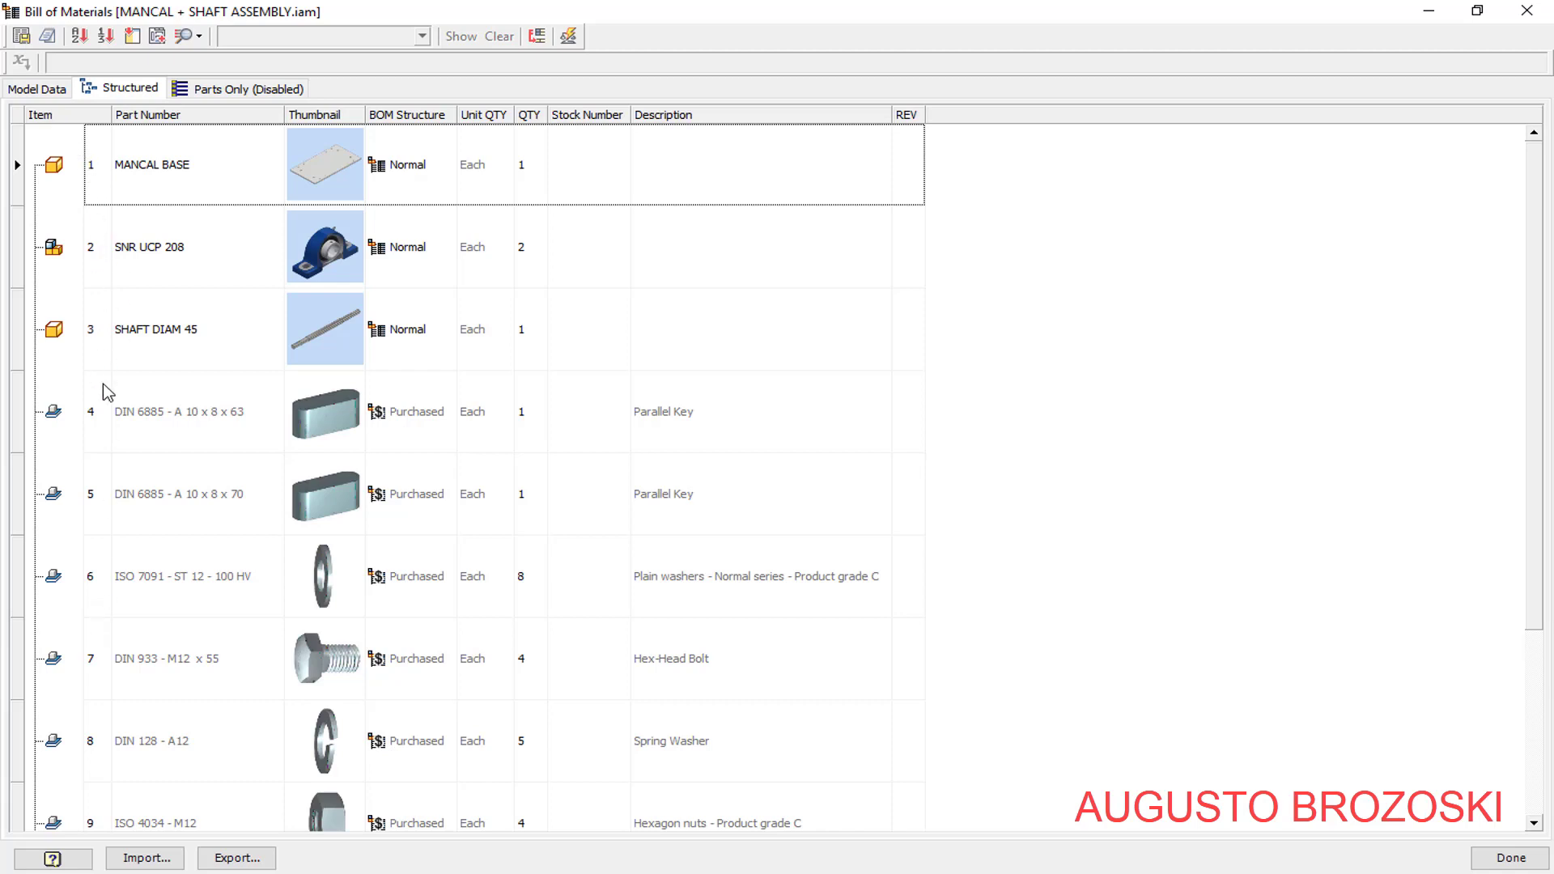
# - Look through the structured item list and close the bill of materials
pyautogui.scroll(-3, 95, 629)
pyautogui.scroll(3, 112, 616)
pyautogui.click(1511, 859)
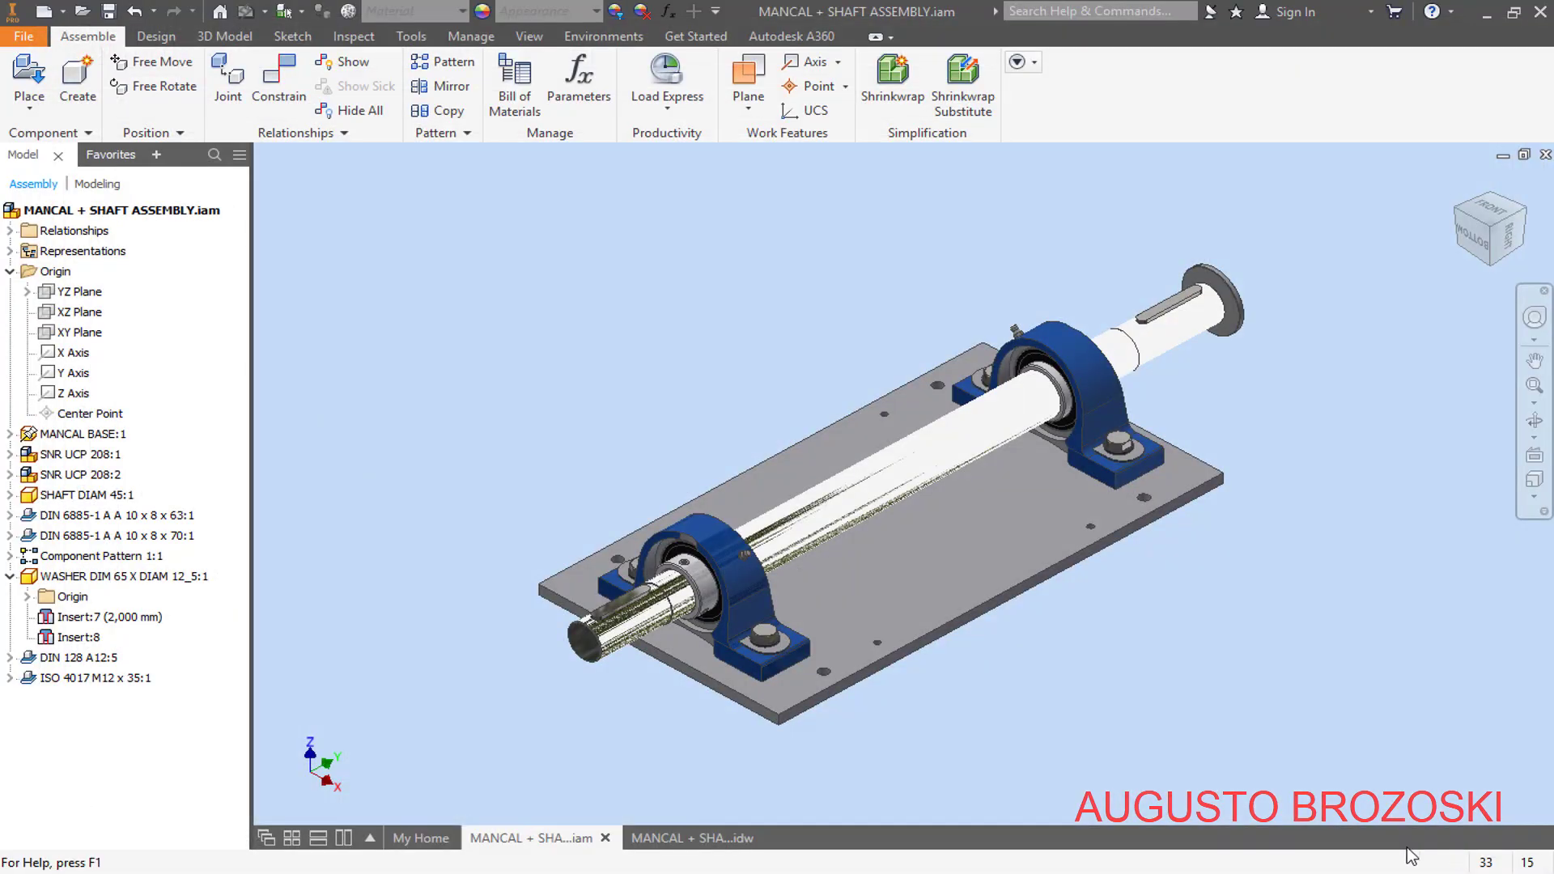
# - Return to the drawing, open the bill of materials from the parts list, and move SNR UCP 208 above MANCAL BASE
pyautogui.click(732, 841)
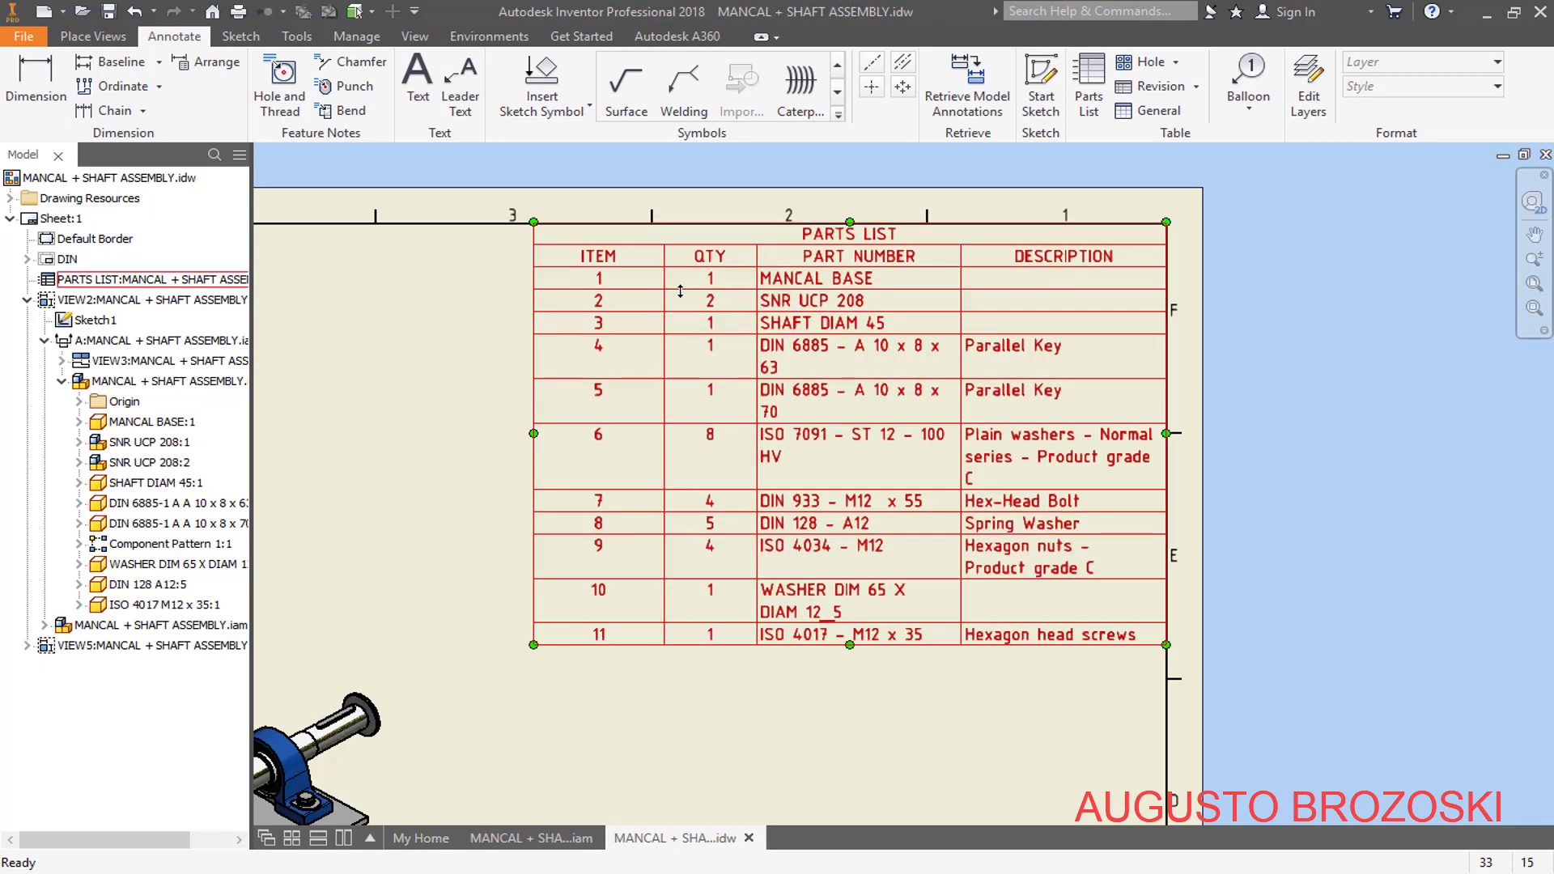
pyautogui.rightClick(710, 262)
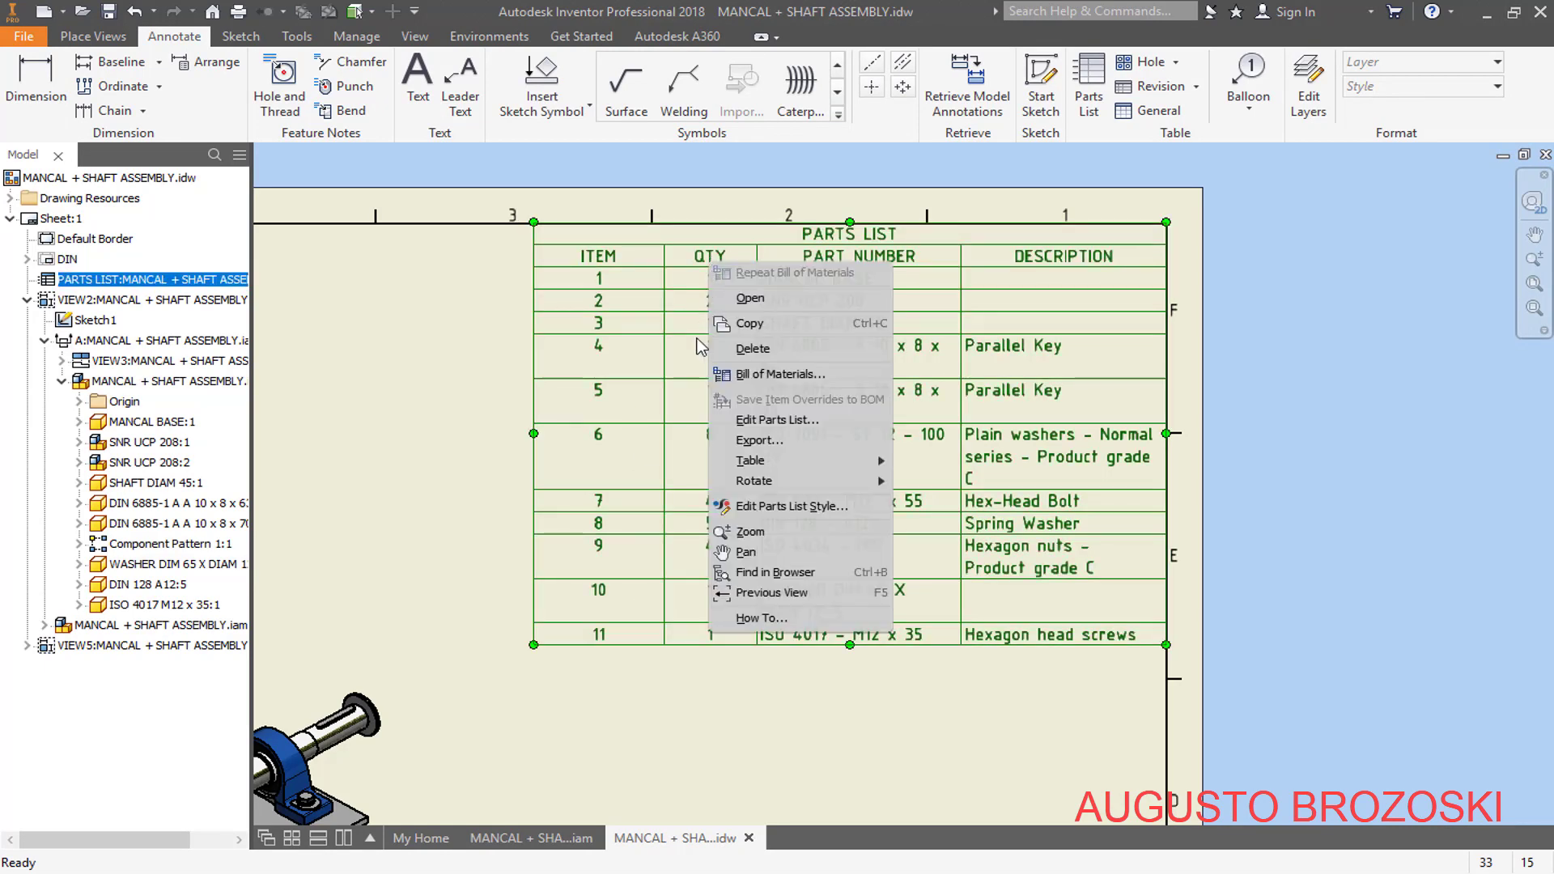
pyautogui.click(792, 371)
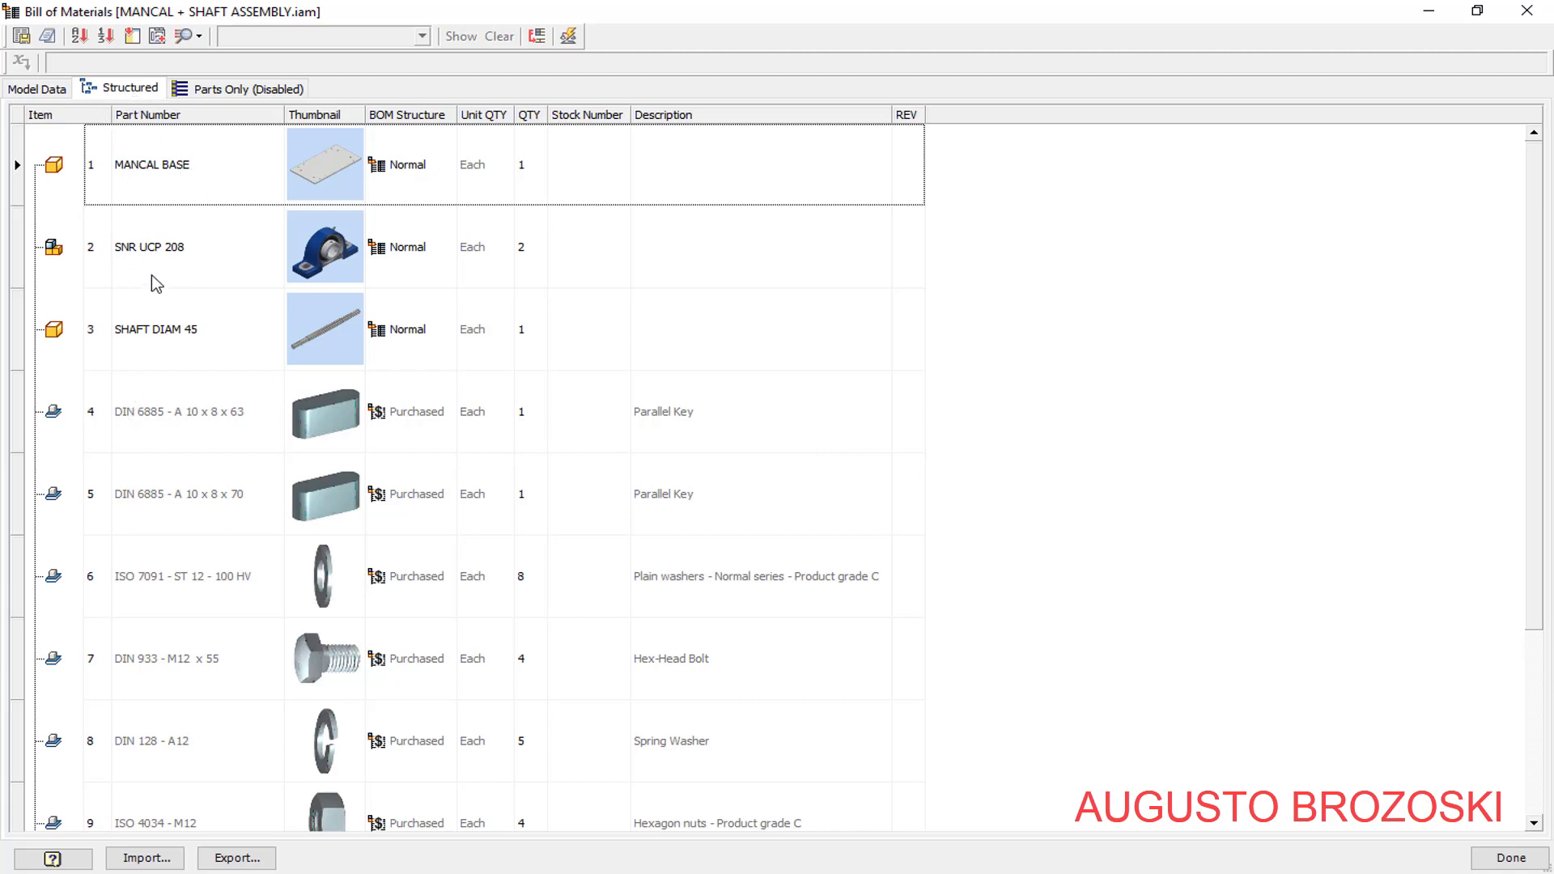
pyautogui.click(64, 257)
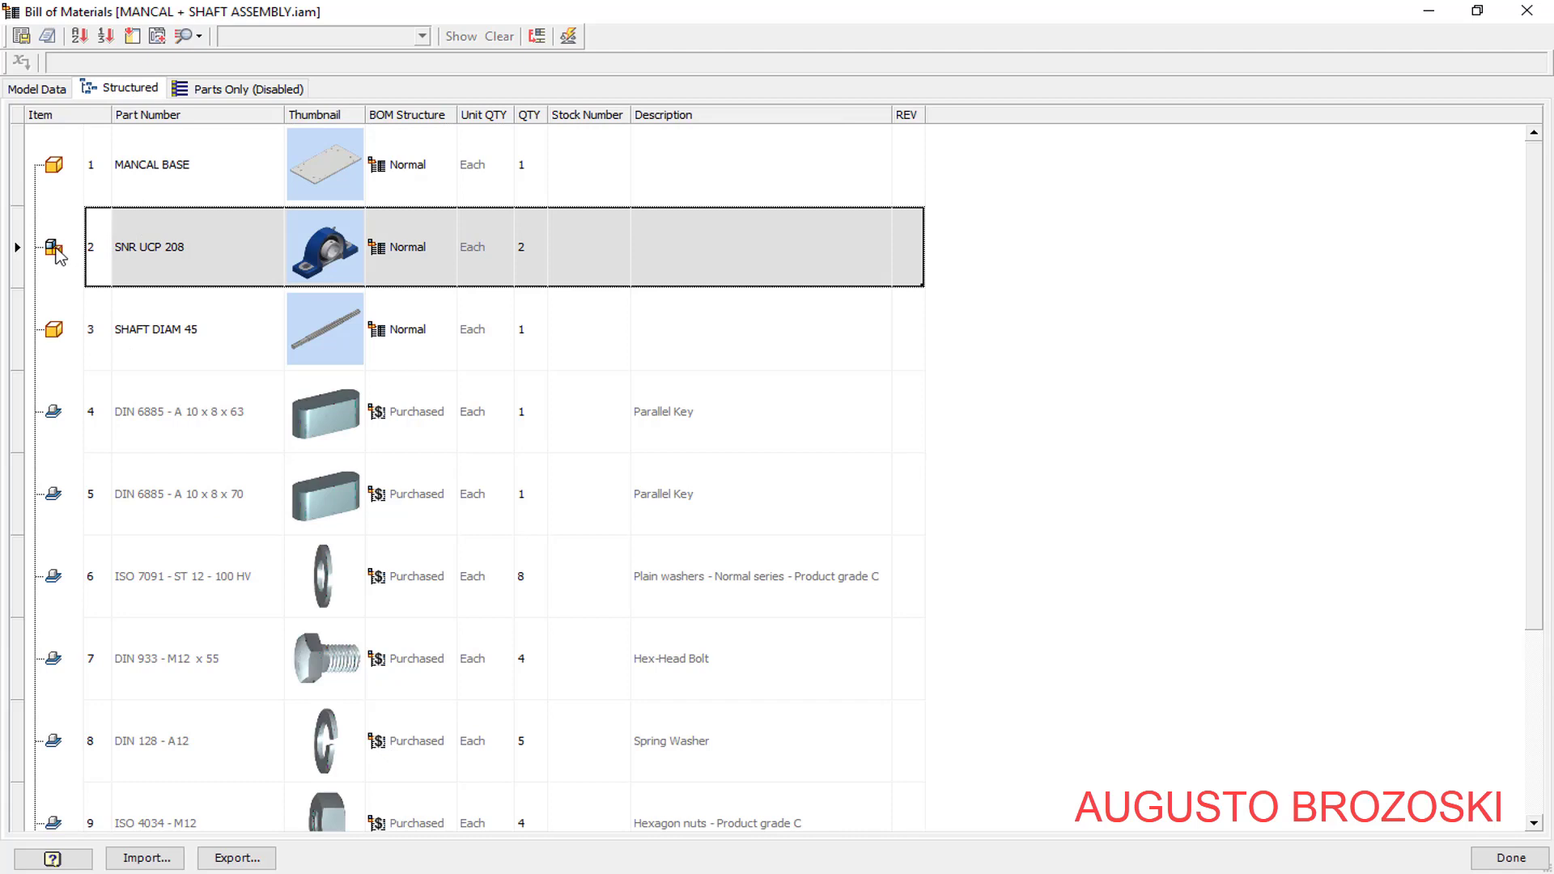
pyautogui.moveTo(59, 240); pyautogui.dragTo(61, 174)
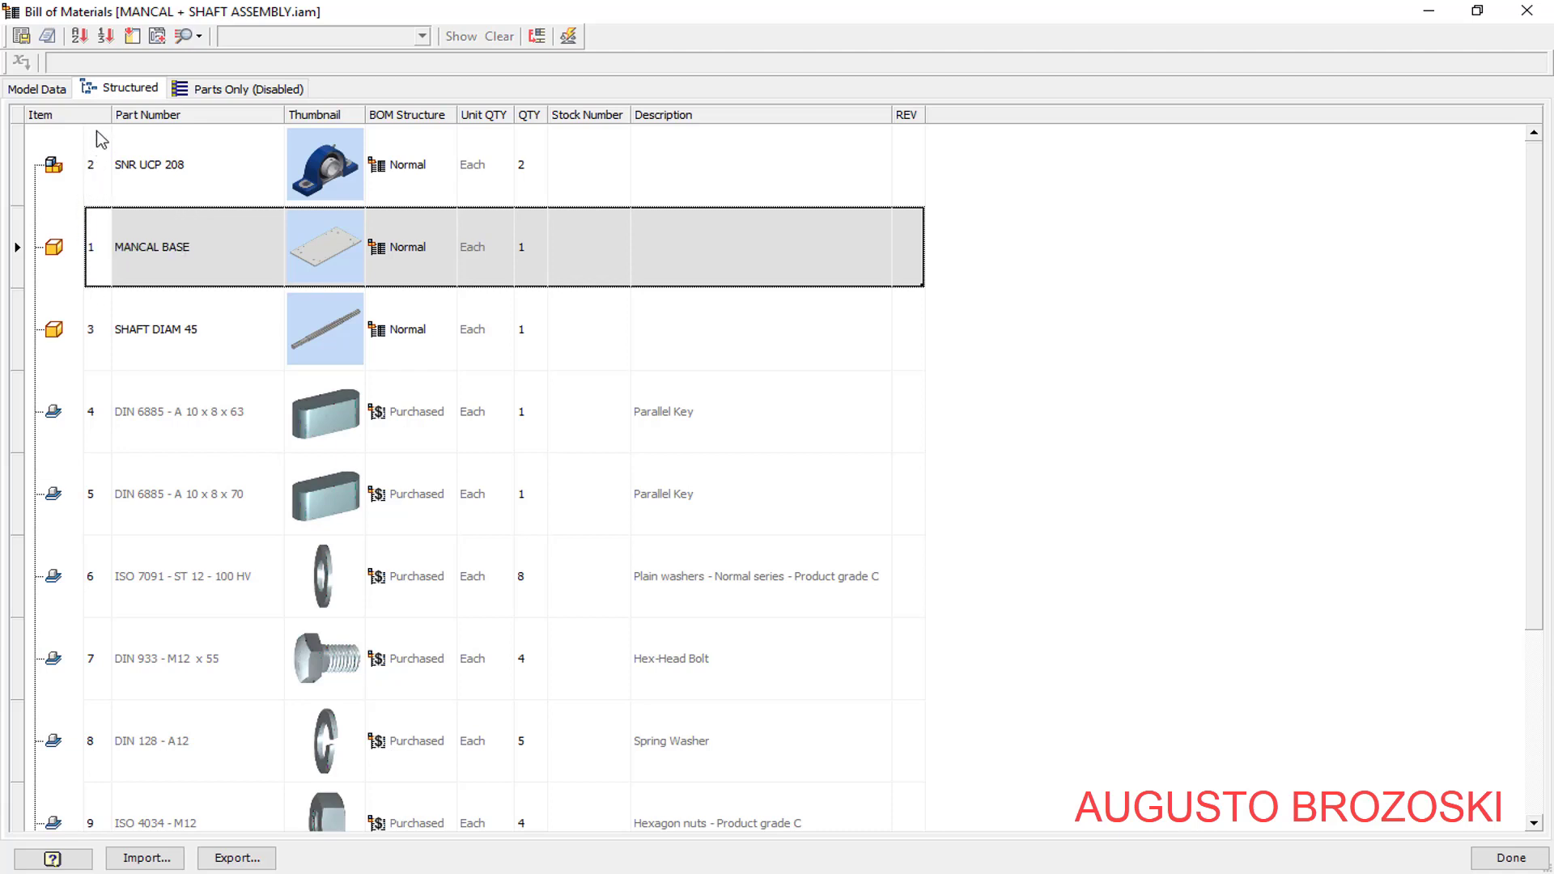
# - Renumber all bill of materials rows from start value 1 with increment 1 and close the bill of materials
pyautogui.click(106, 37)
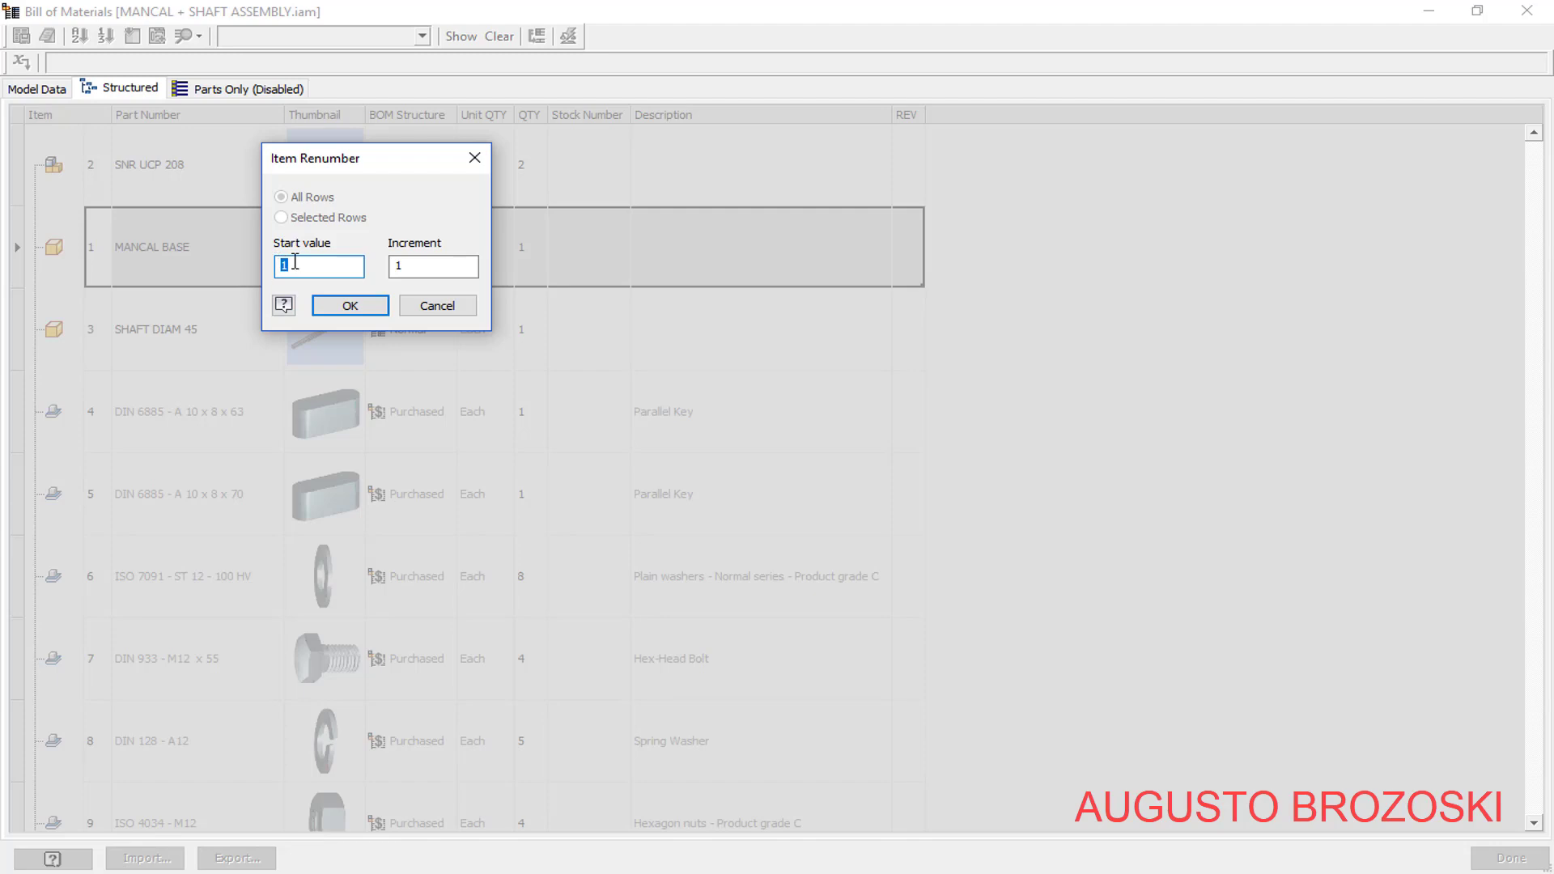
pyautogui.click(349, 306)
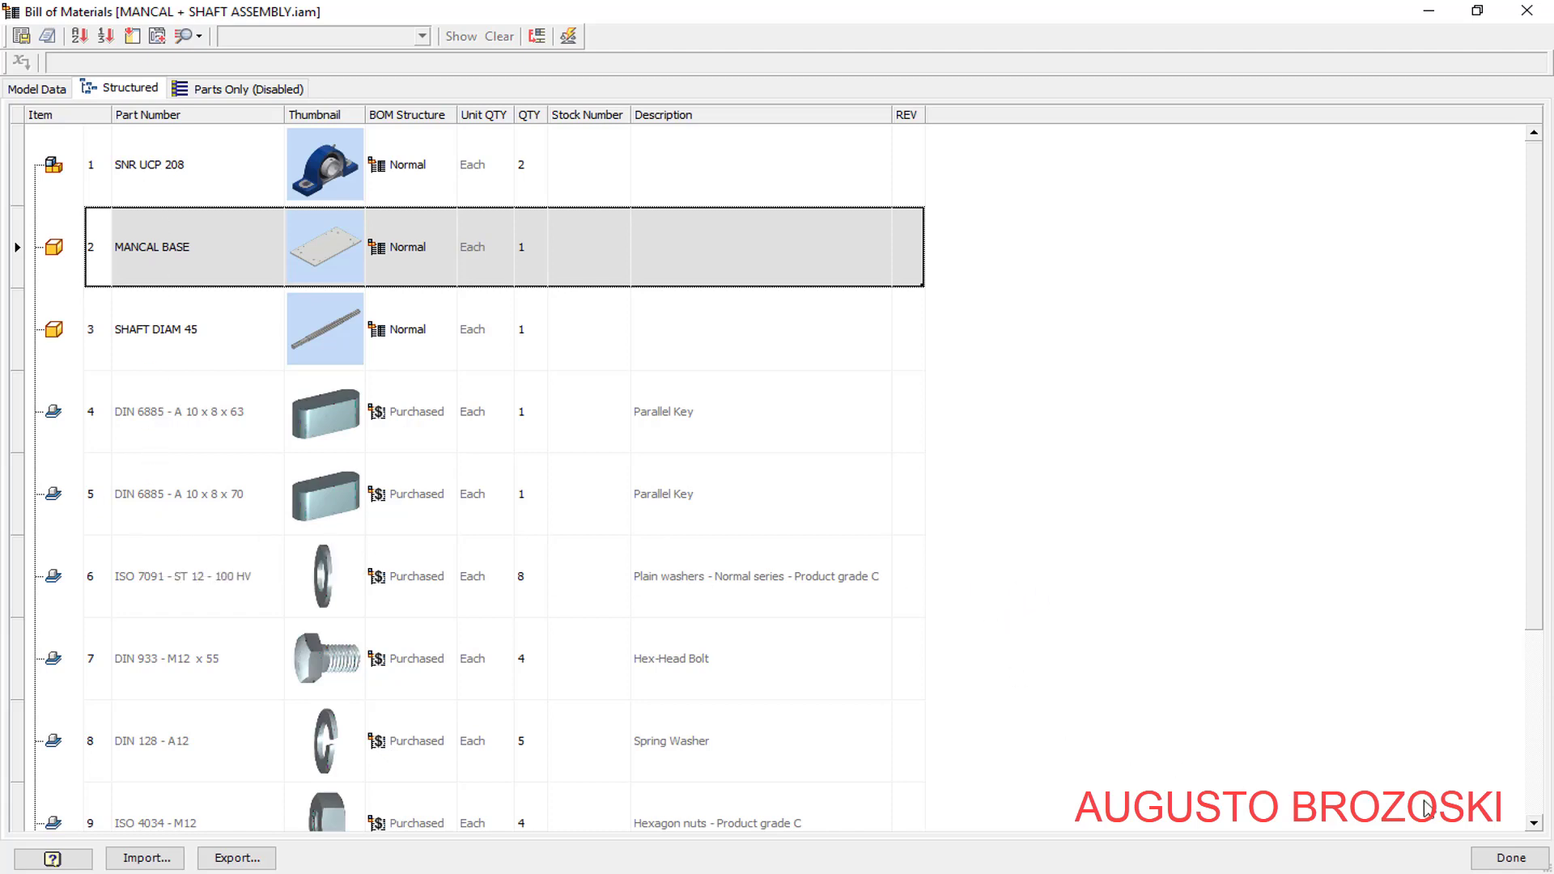
pyautogui.click(1504, 858)
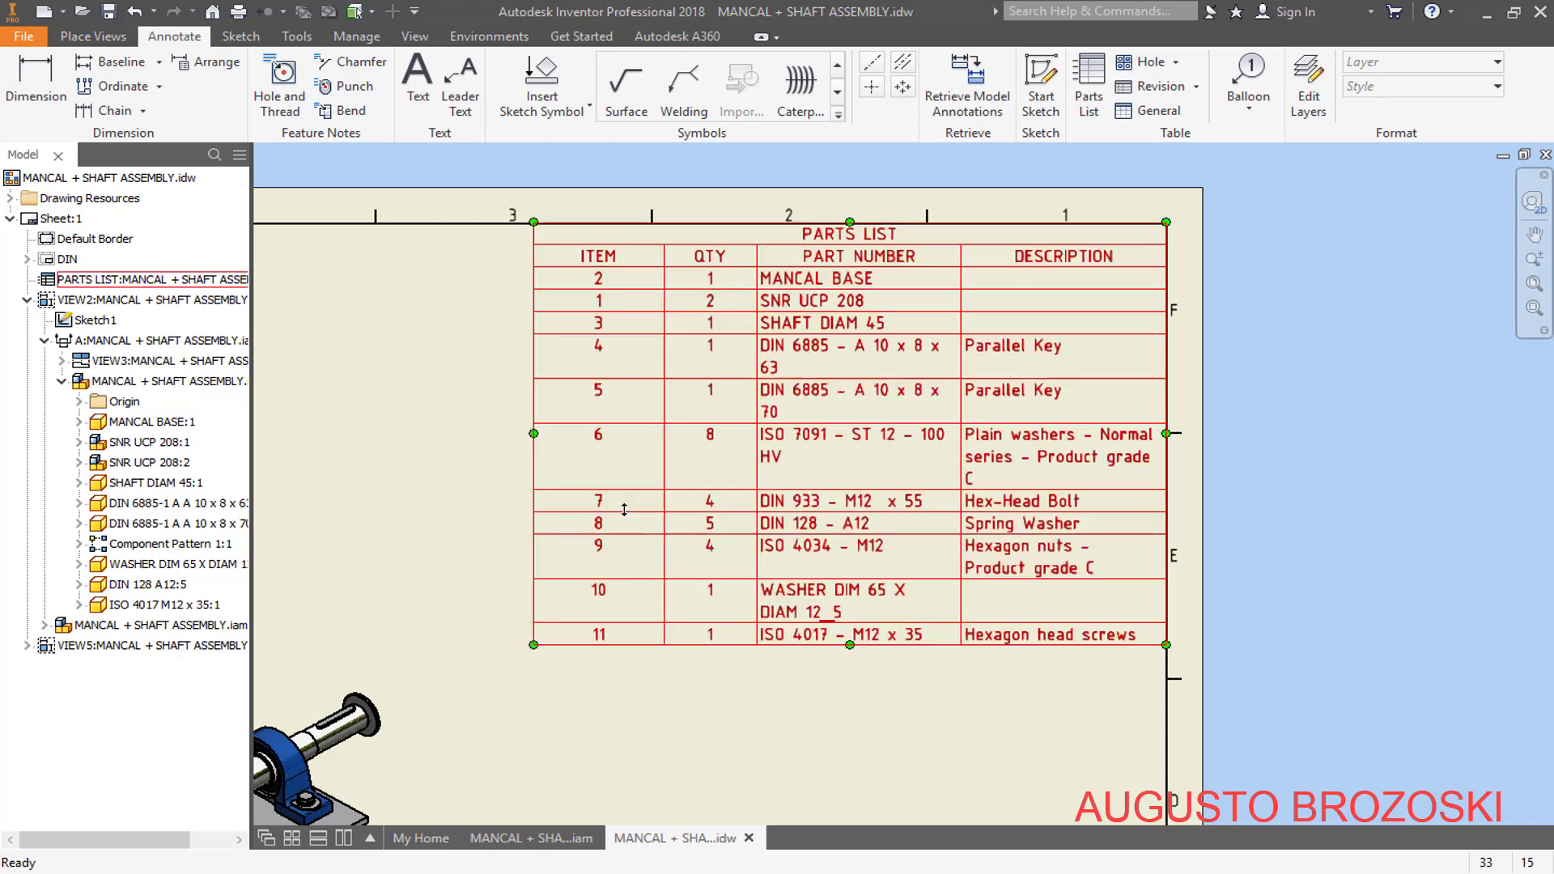
# - Edit the drawing's parts list so its rows are sorted by ITEM in ascending order
pyautogui.click(702, 275)
pyautogui.rightClick(706, 264)
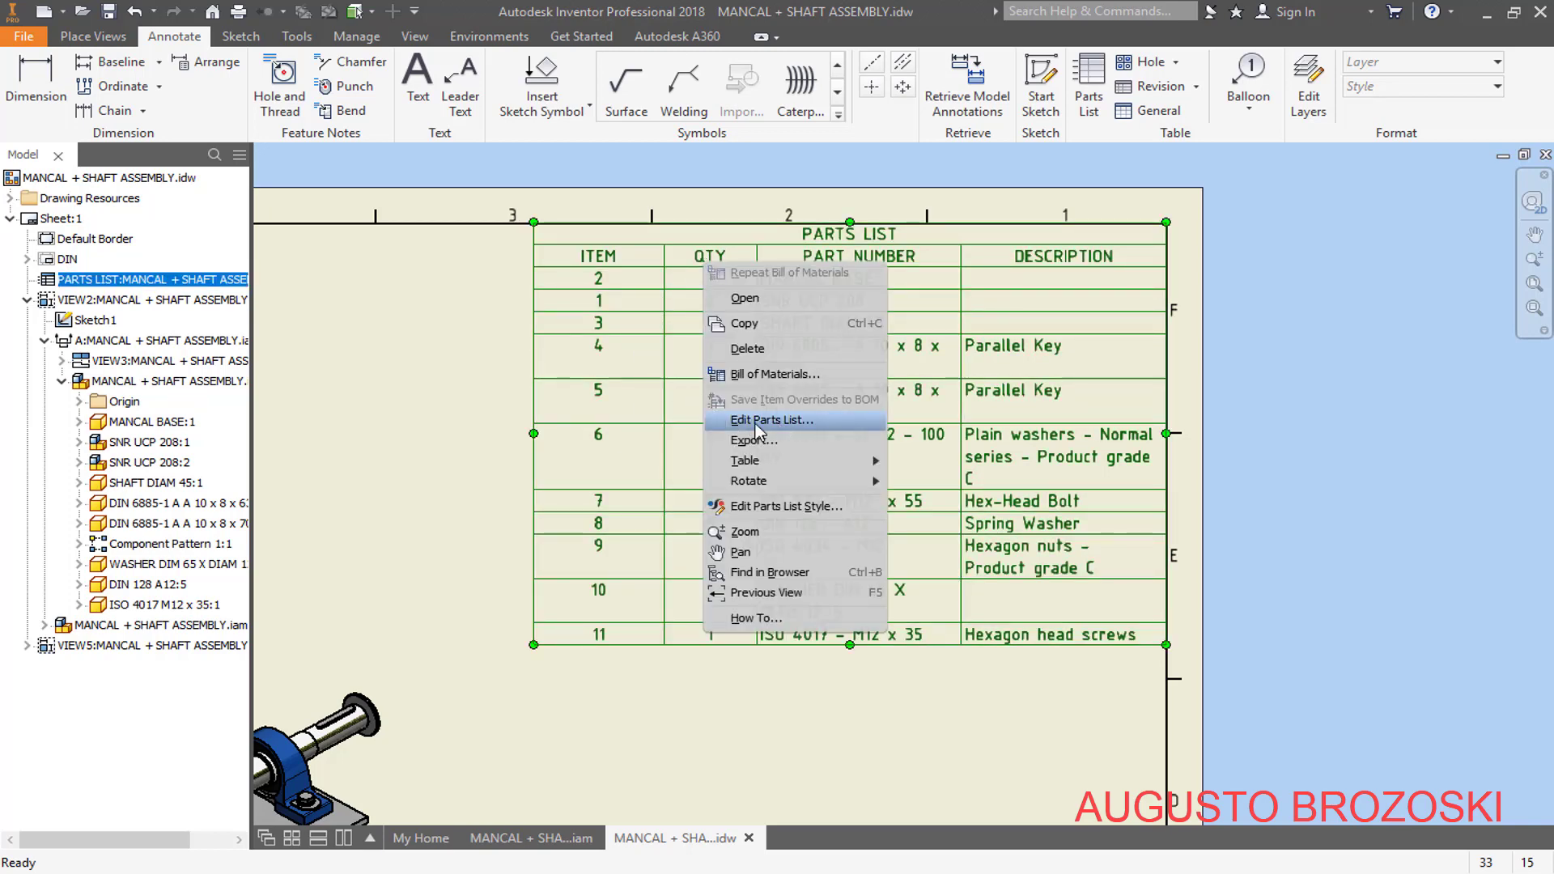
pyautogui.click(786, 422)
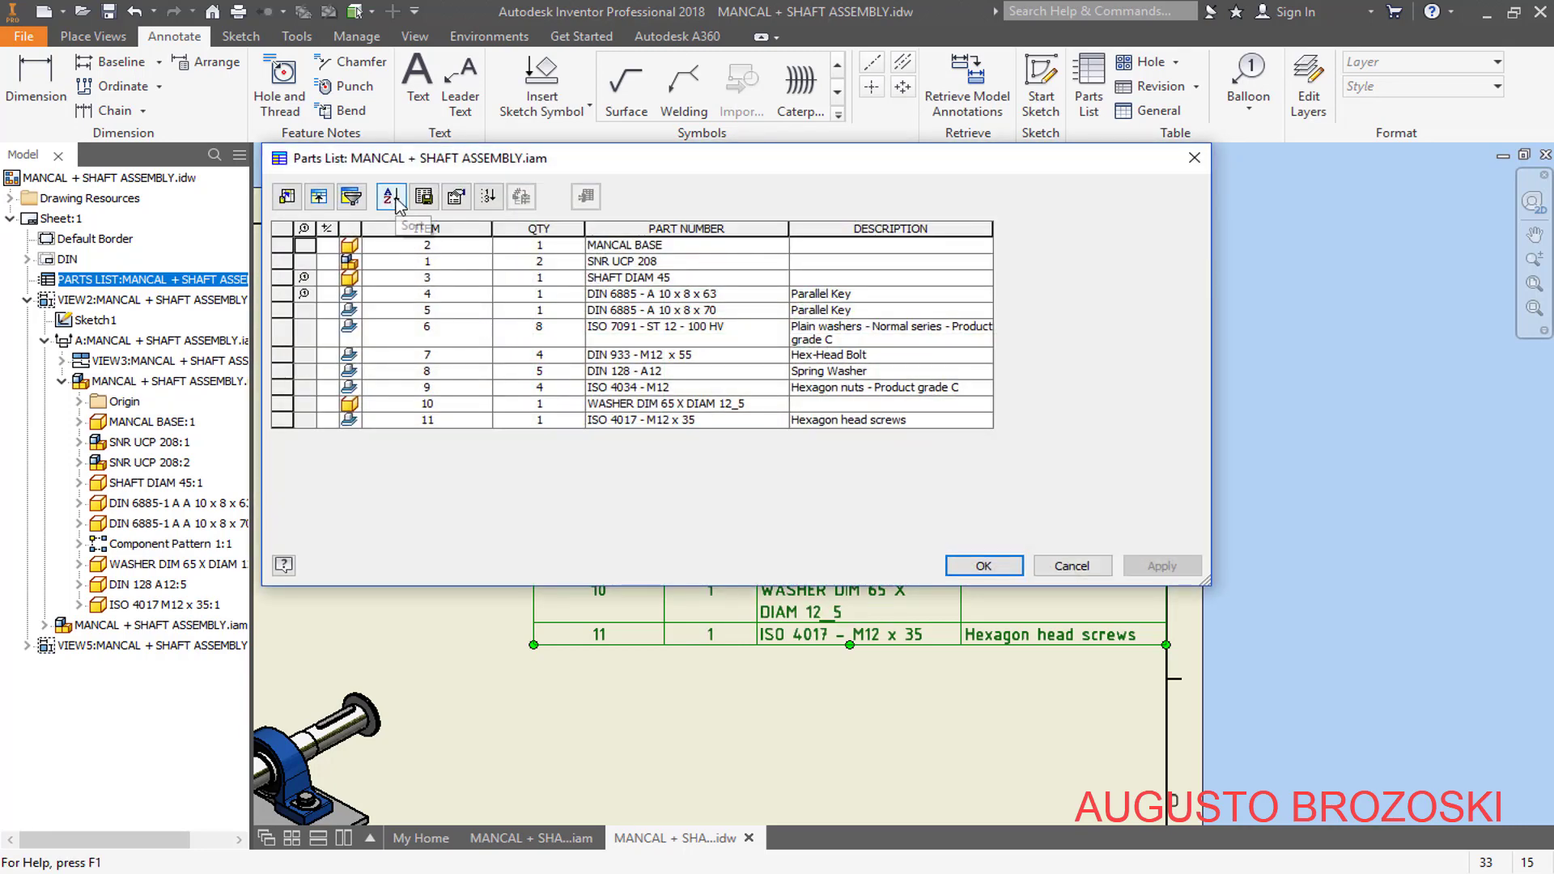
pyautogui.click(391, 197)
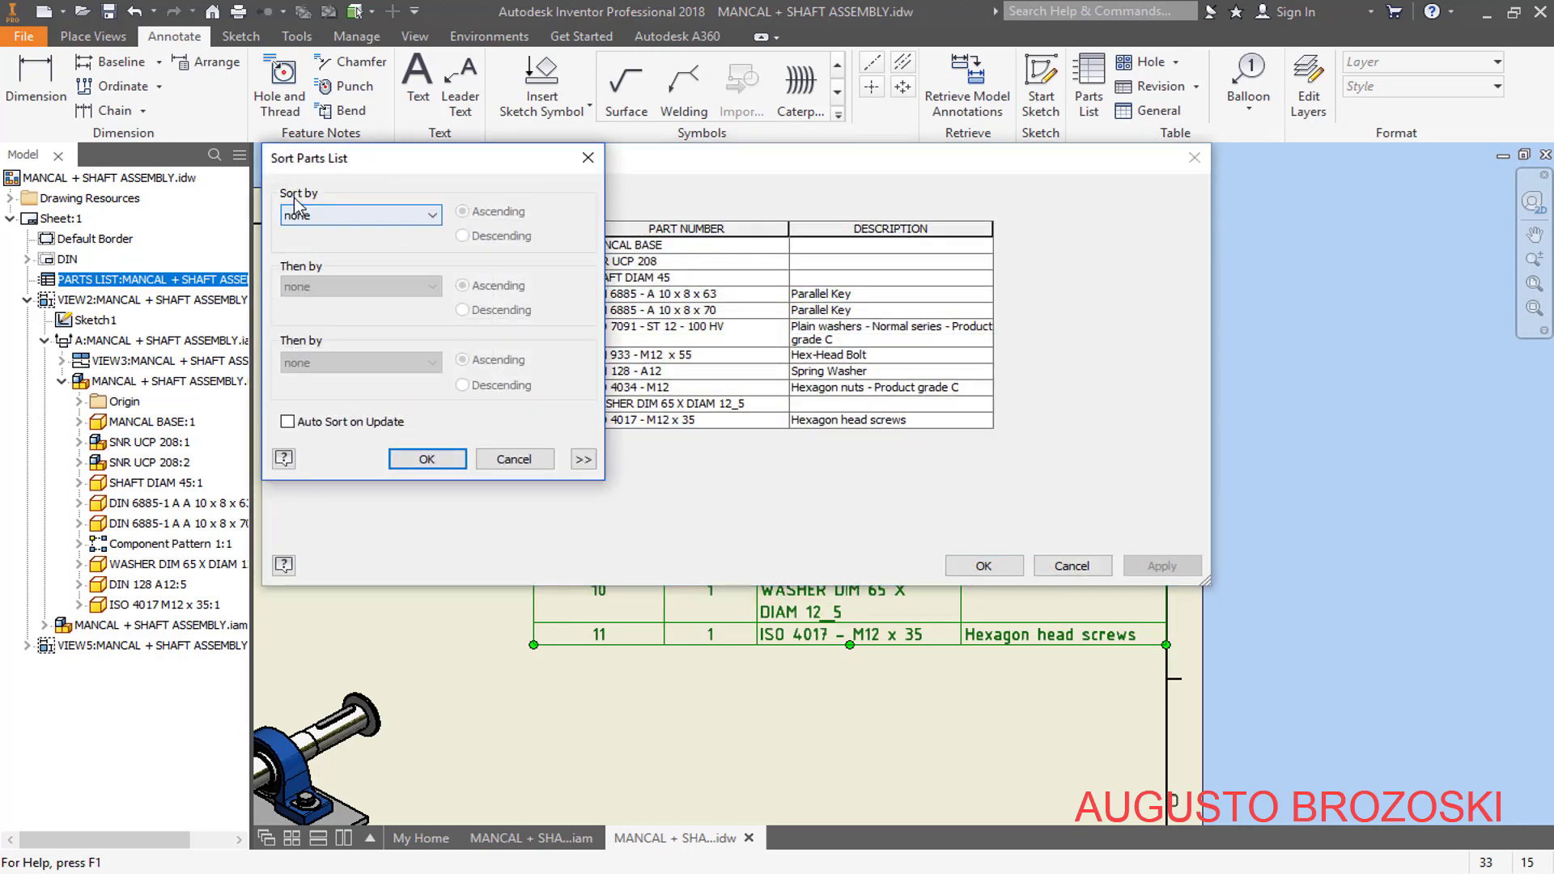
pyautogui.click(340, 215)
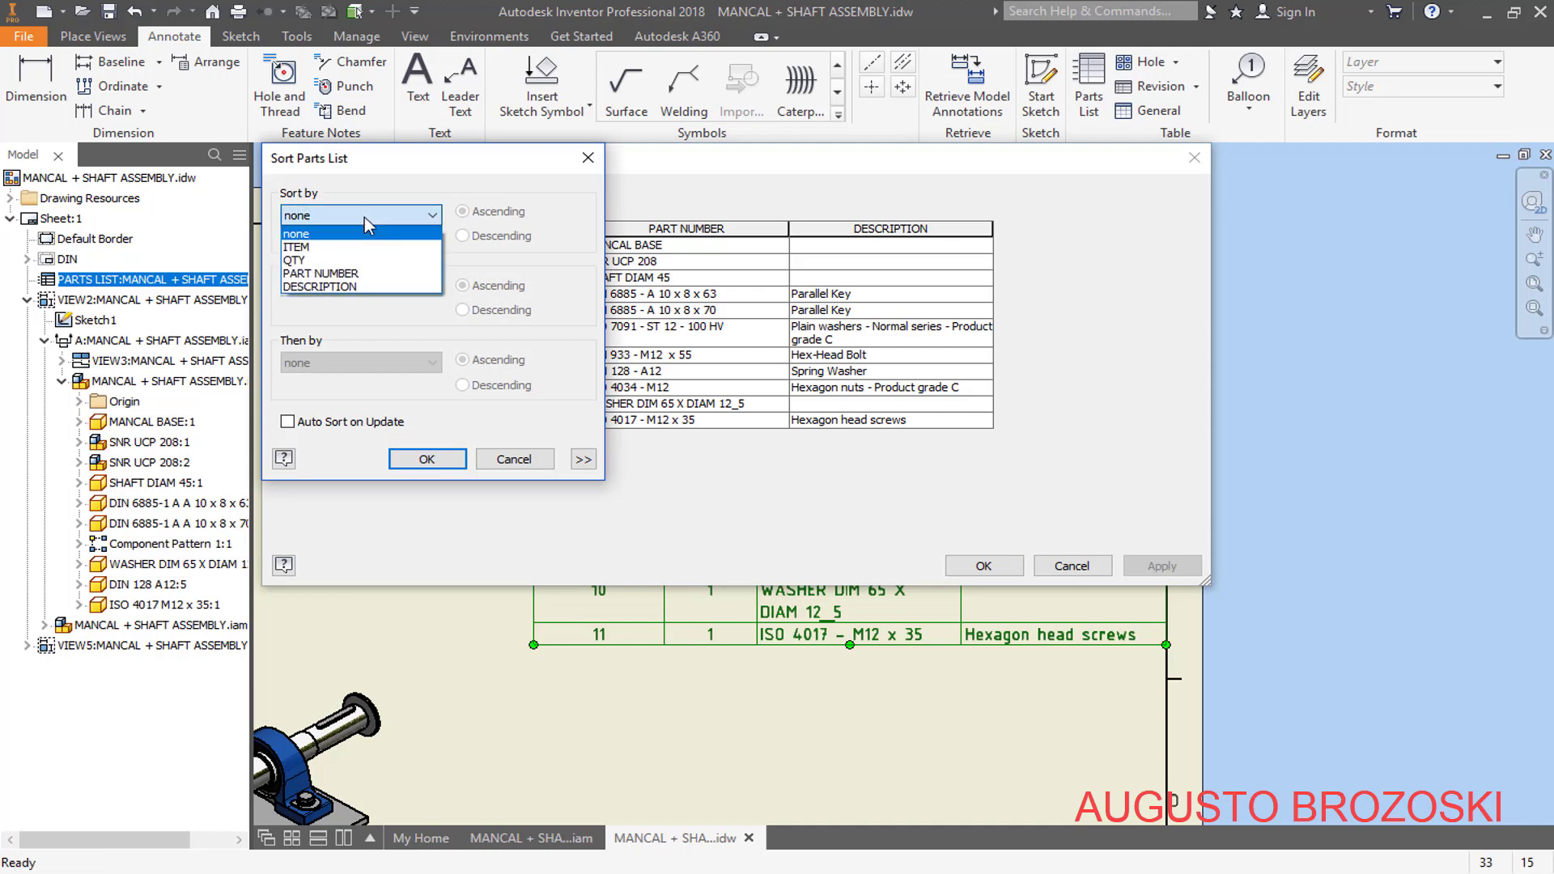
pyautogui.click(341, 248)
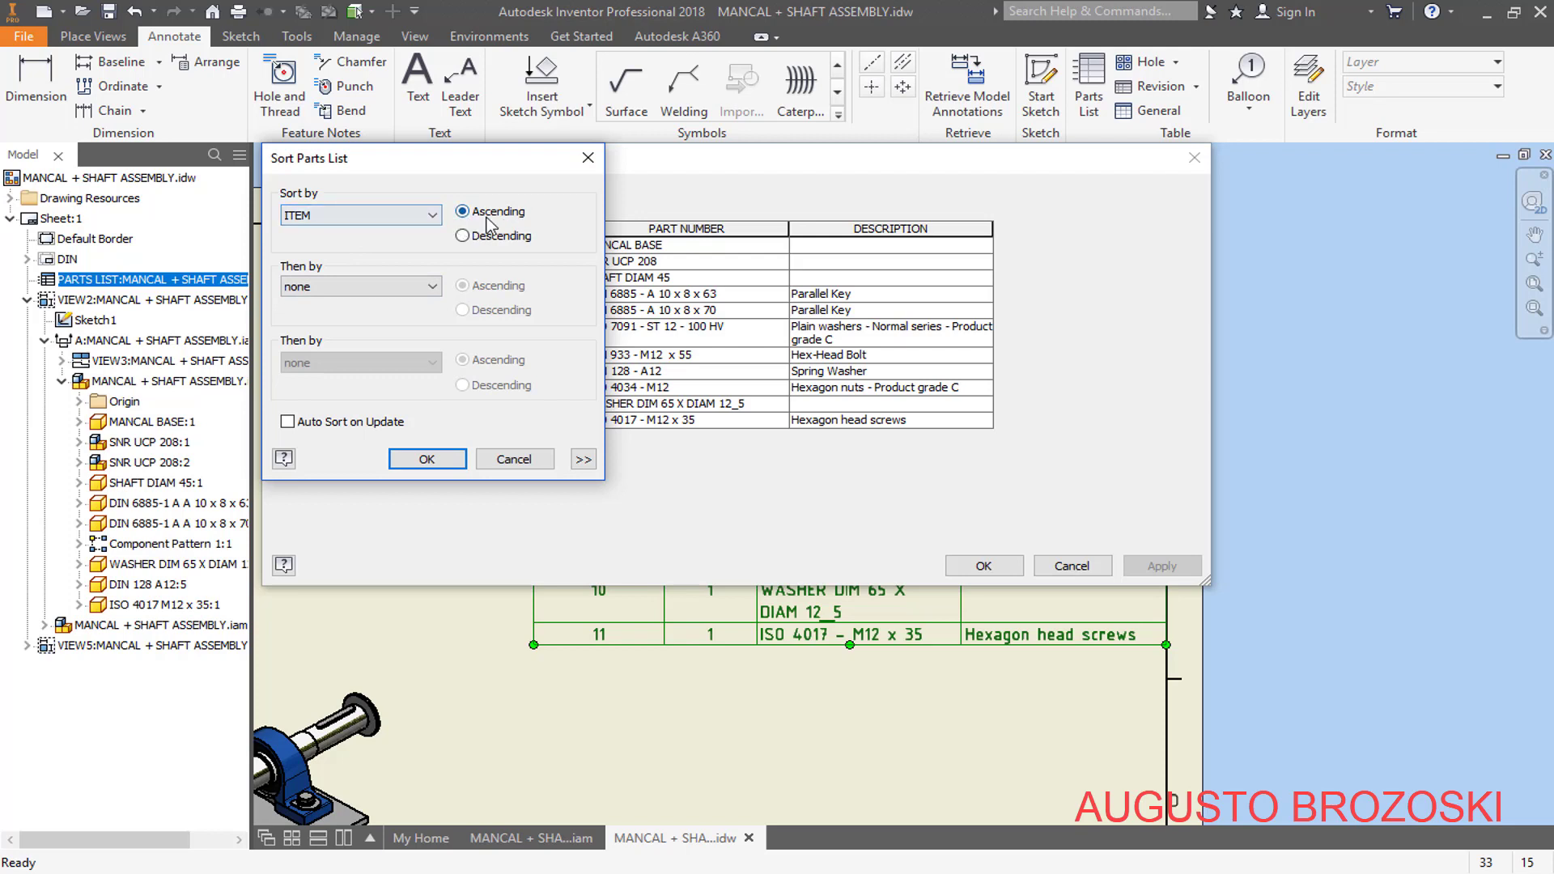
pyautogui.click(428, 459)
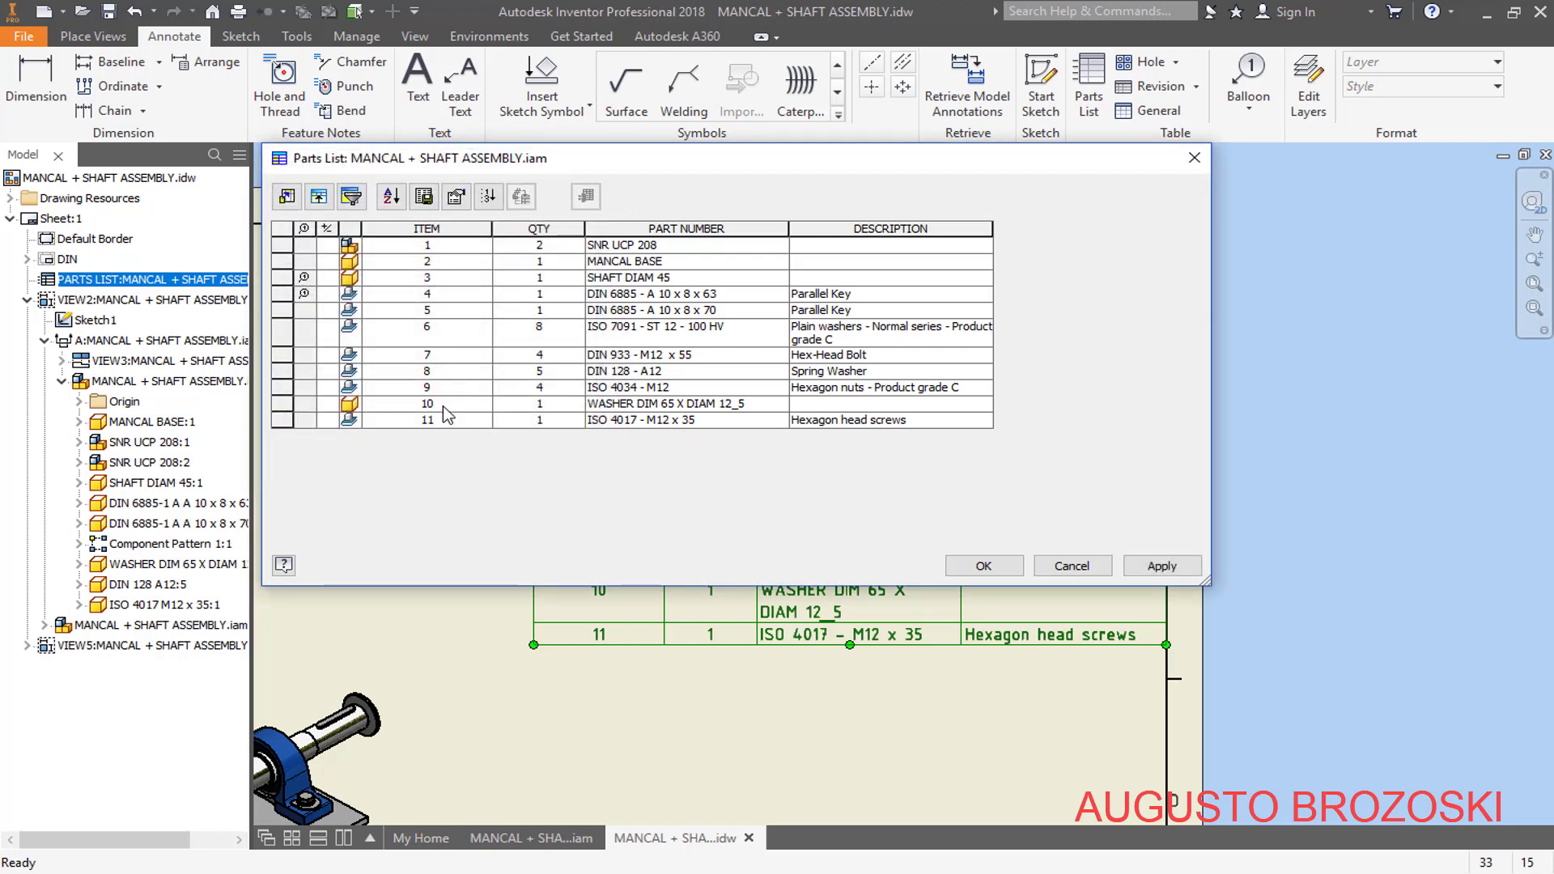
pyautogui.click(984, 566)
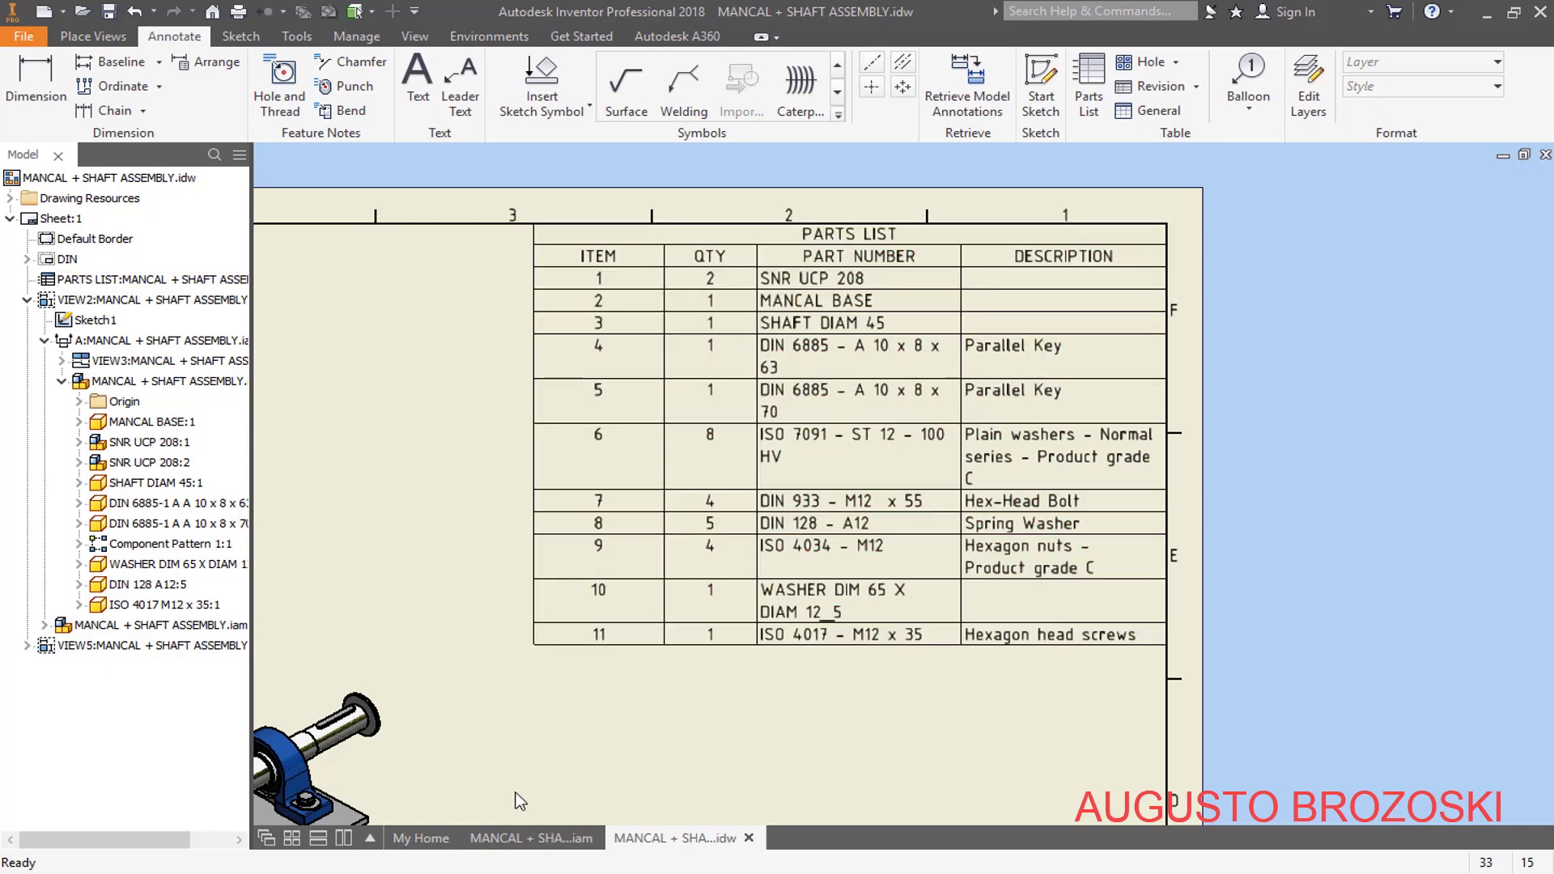
# - Open the assembly model's bill of materials and move both DIN 6885 parallel keys above SNR UCP 208
pyautogui.click(500, 842)
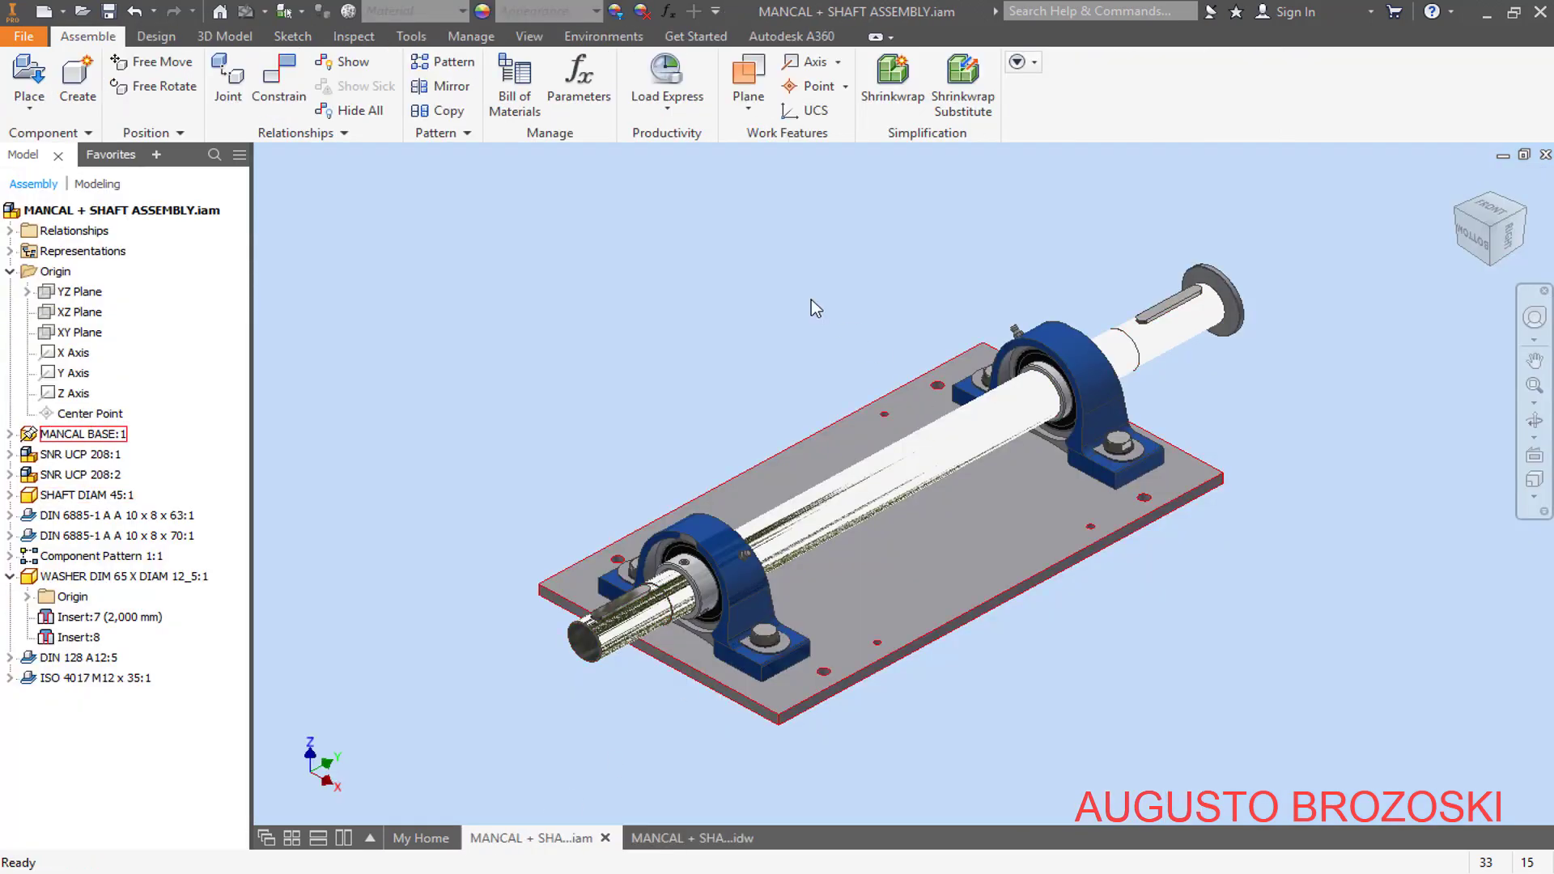
pyautogui.click(526, 117)
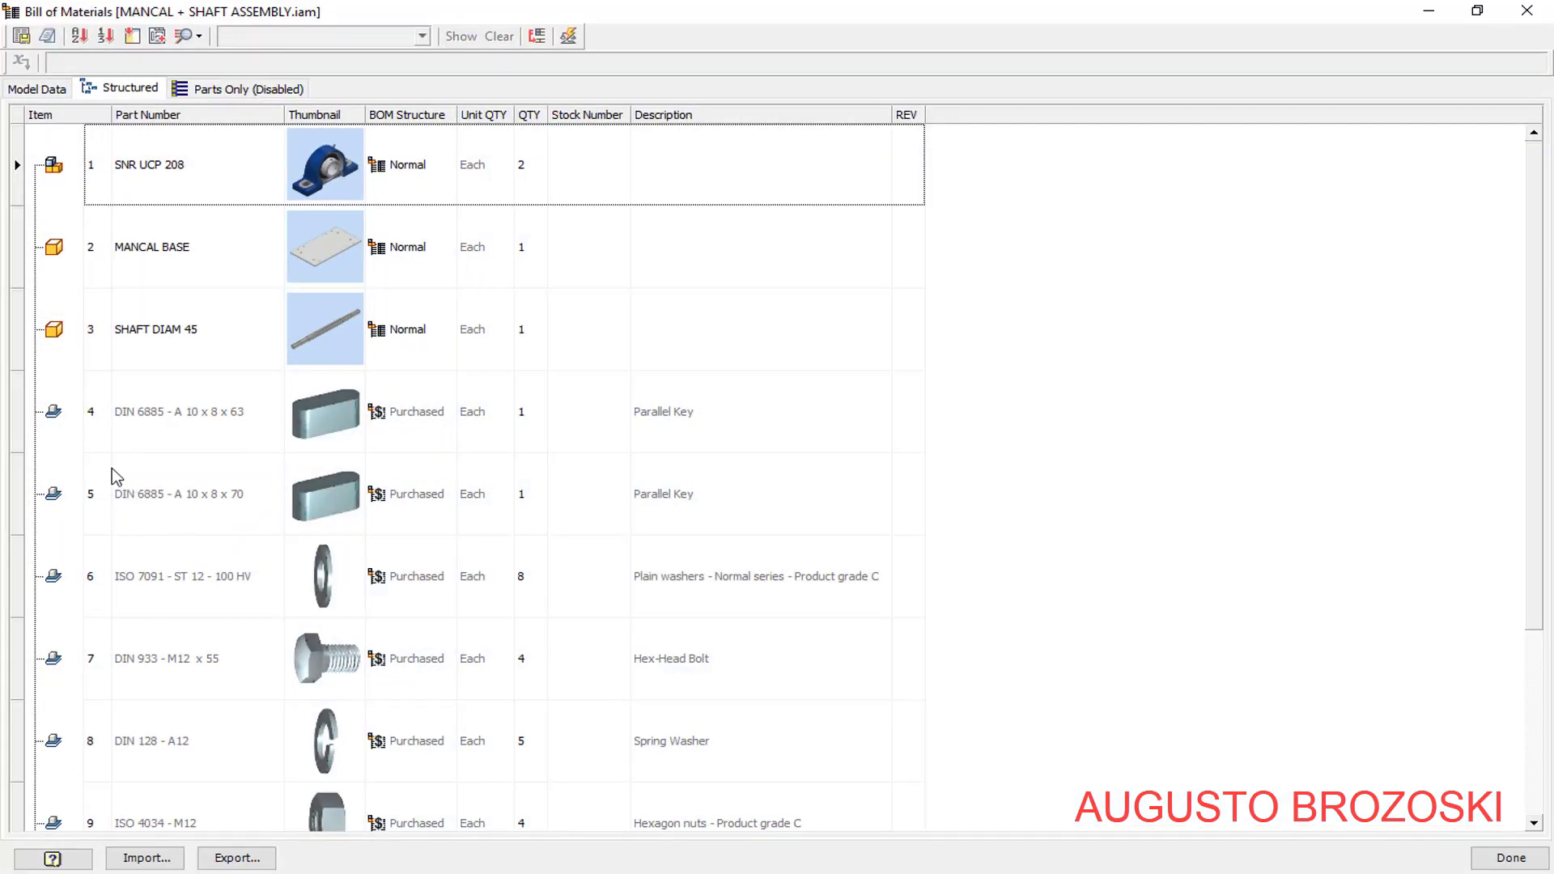
pyautogui.click(59, 421)
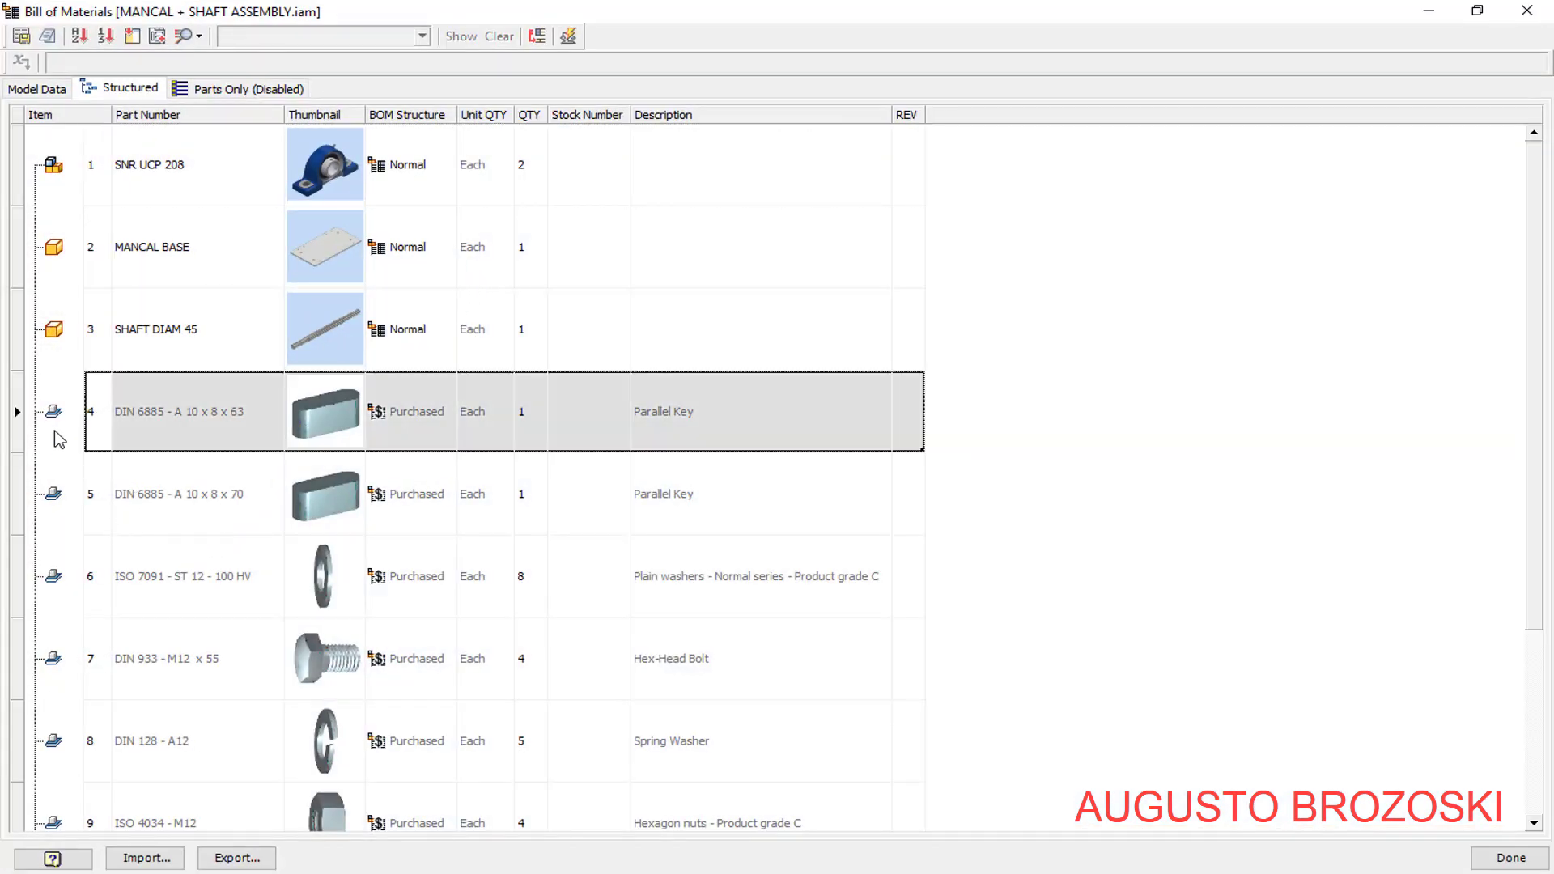
pyautogui.keyDown('shift'); pyautogui.click(65, 495); pyautogui.keyUp('shift')
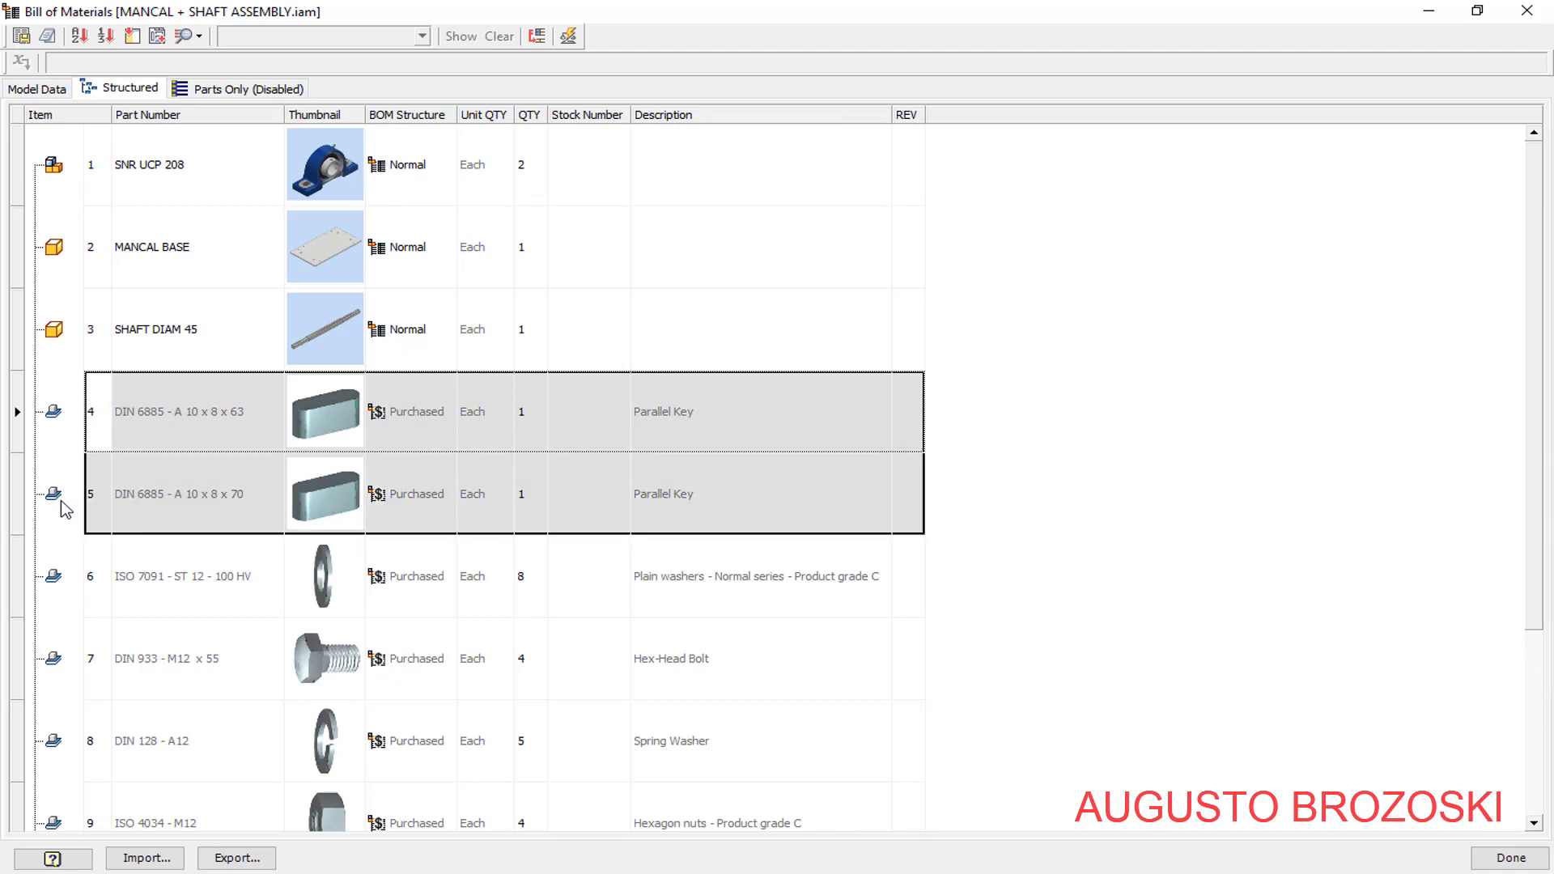
pyautogui.moveTo(55, 425); pyautogui.dragTo(66, 180)
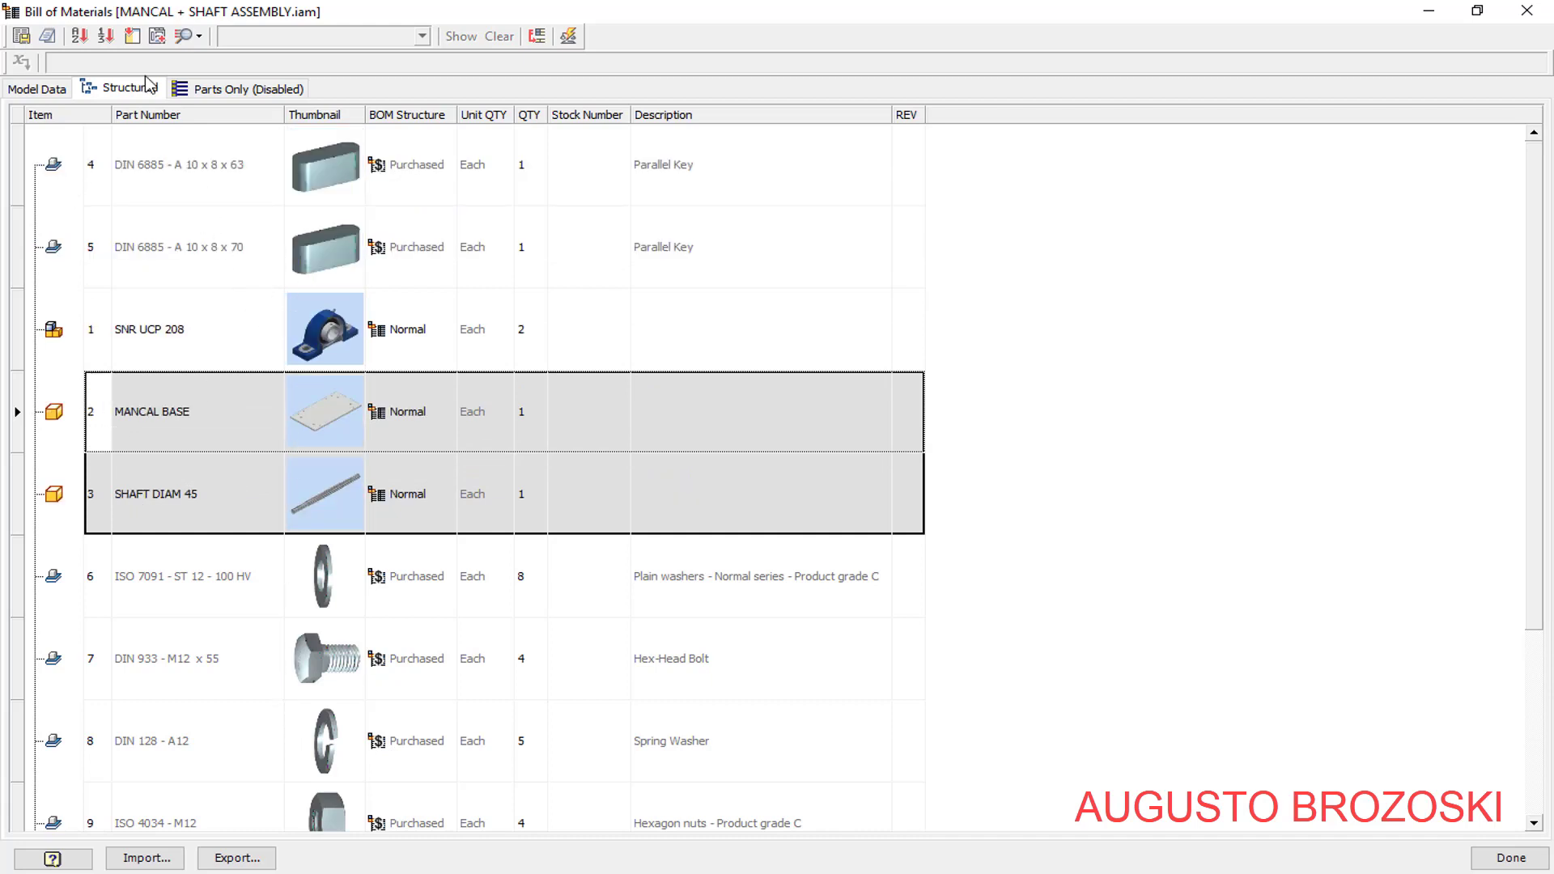
# - Renumber the selected MANCAL BASE and SHAFT DIAM 45 rows from 1 in increments of 1, and save the assembly
pyautogui.click(106, 36)
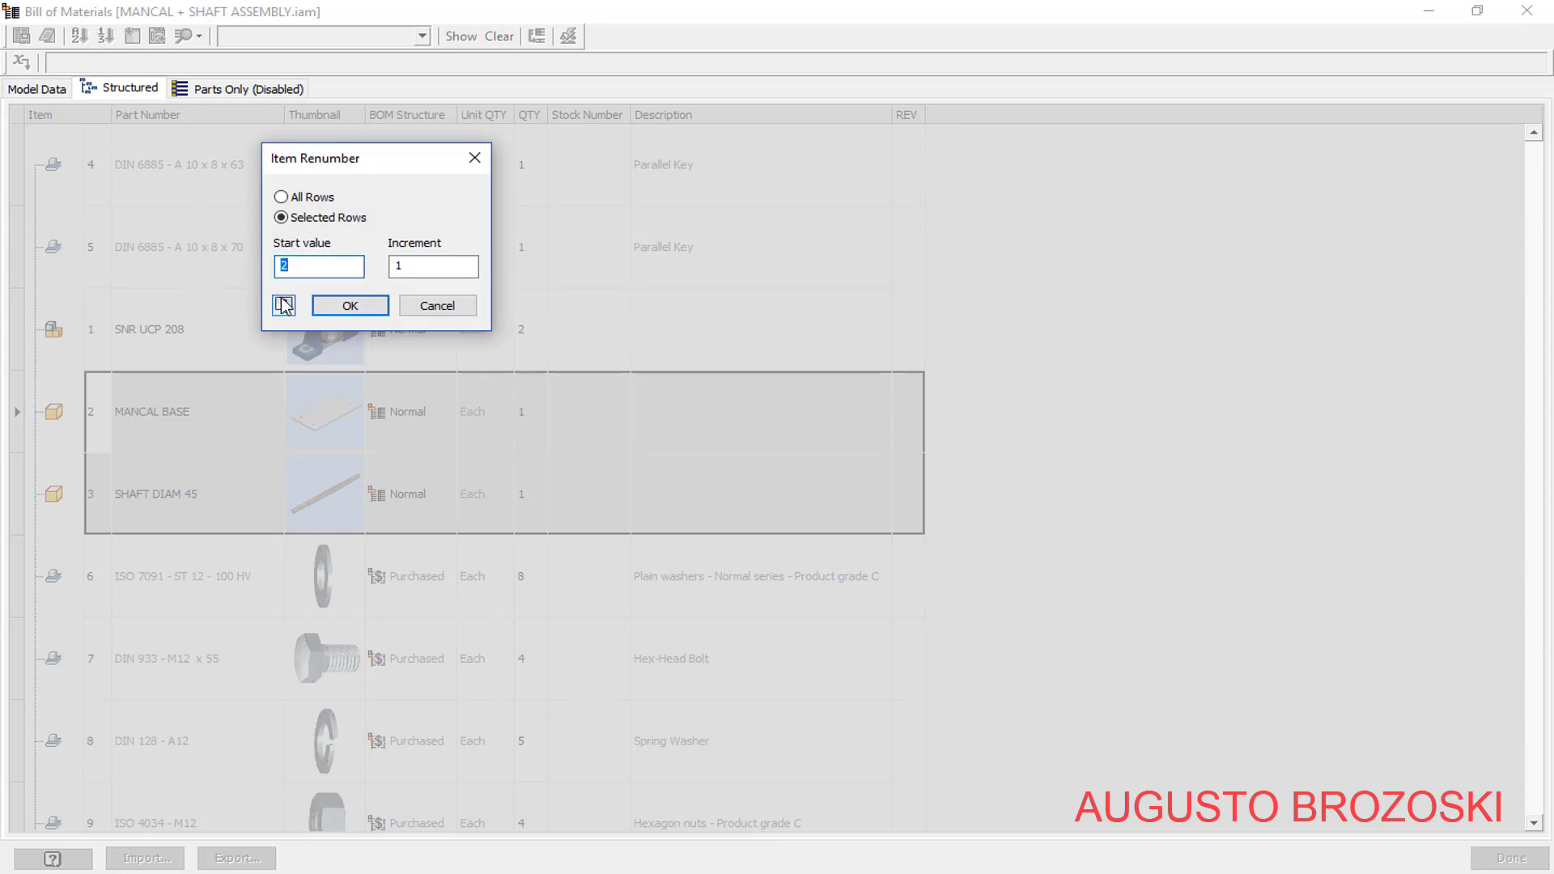
pyautogui.click(350, 306)
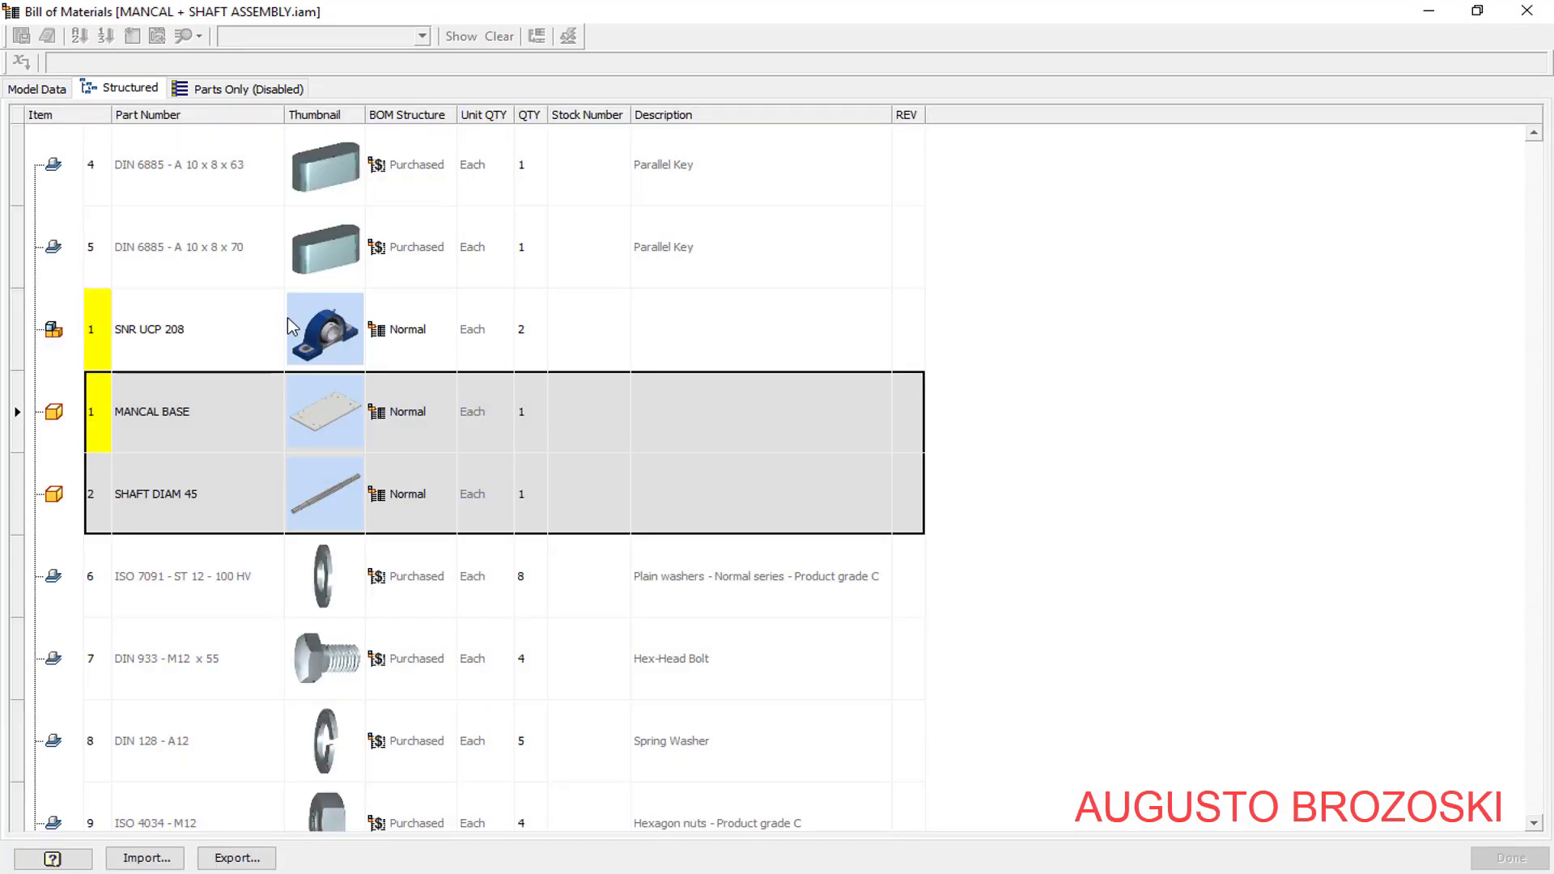
pyautogui.click(136, 572)
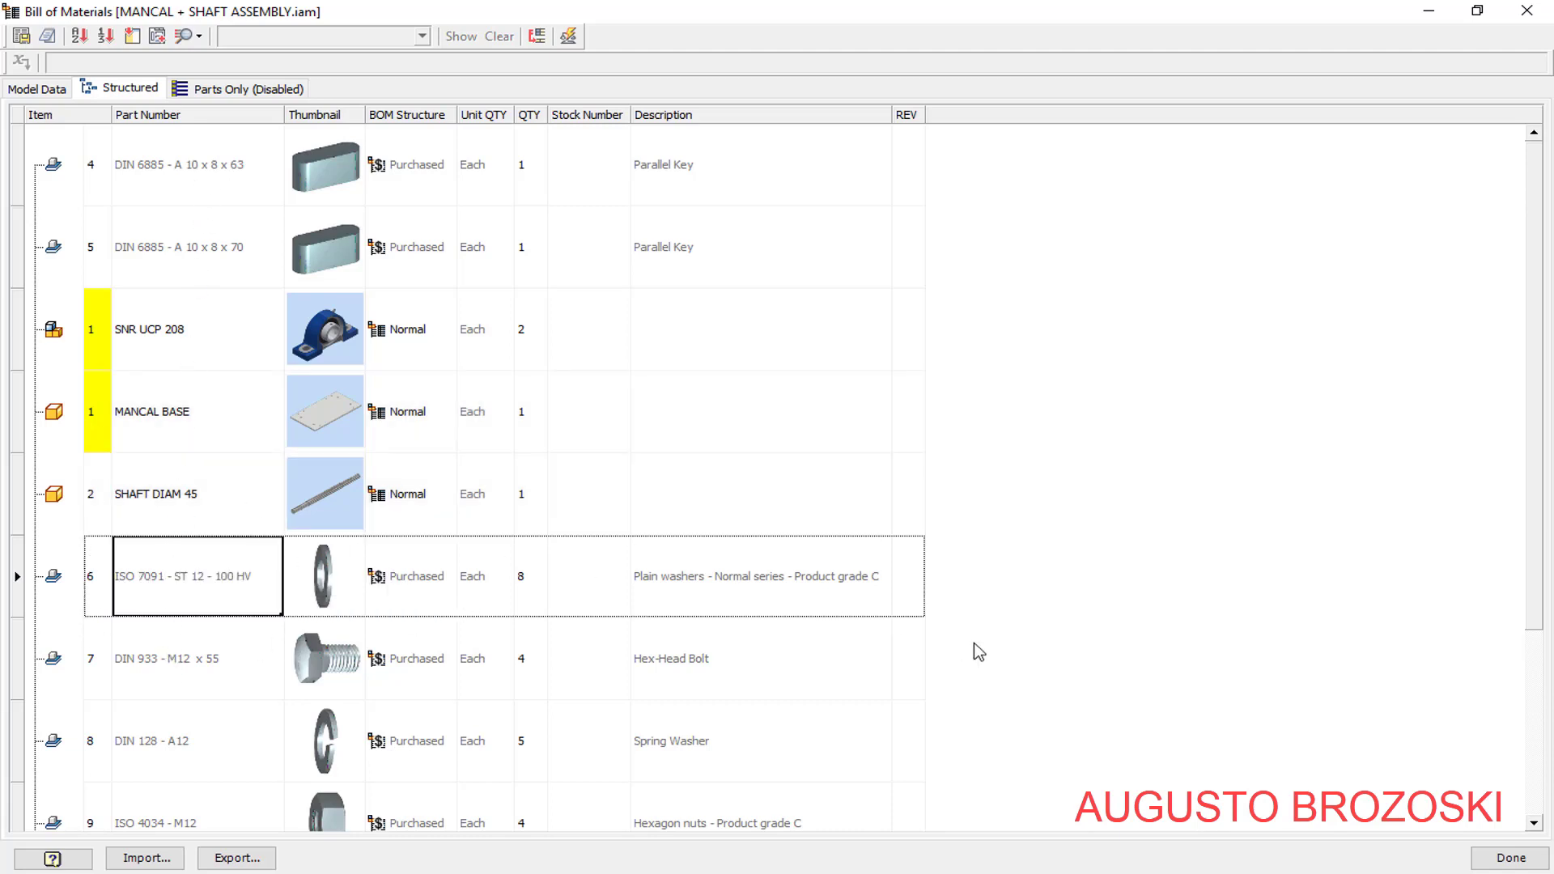
pyautogui.click(1510, 857)
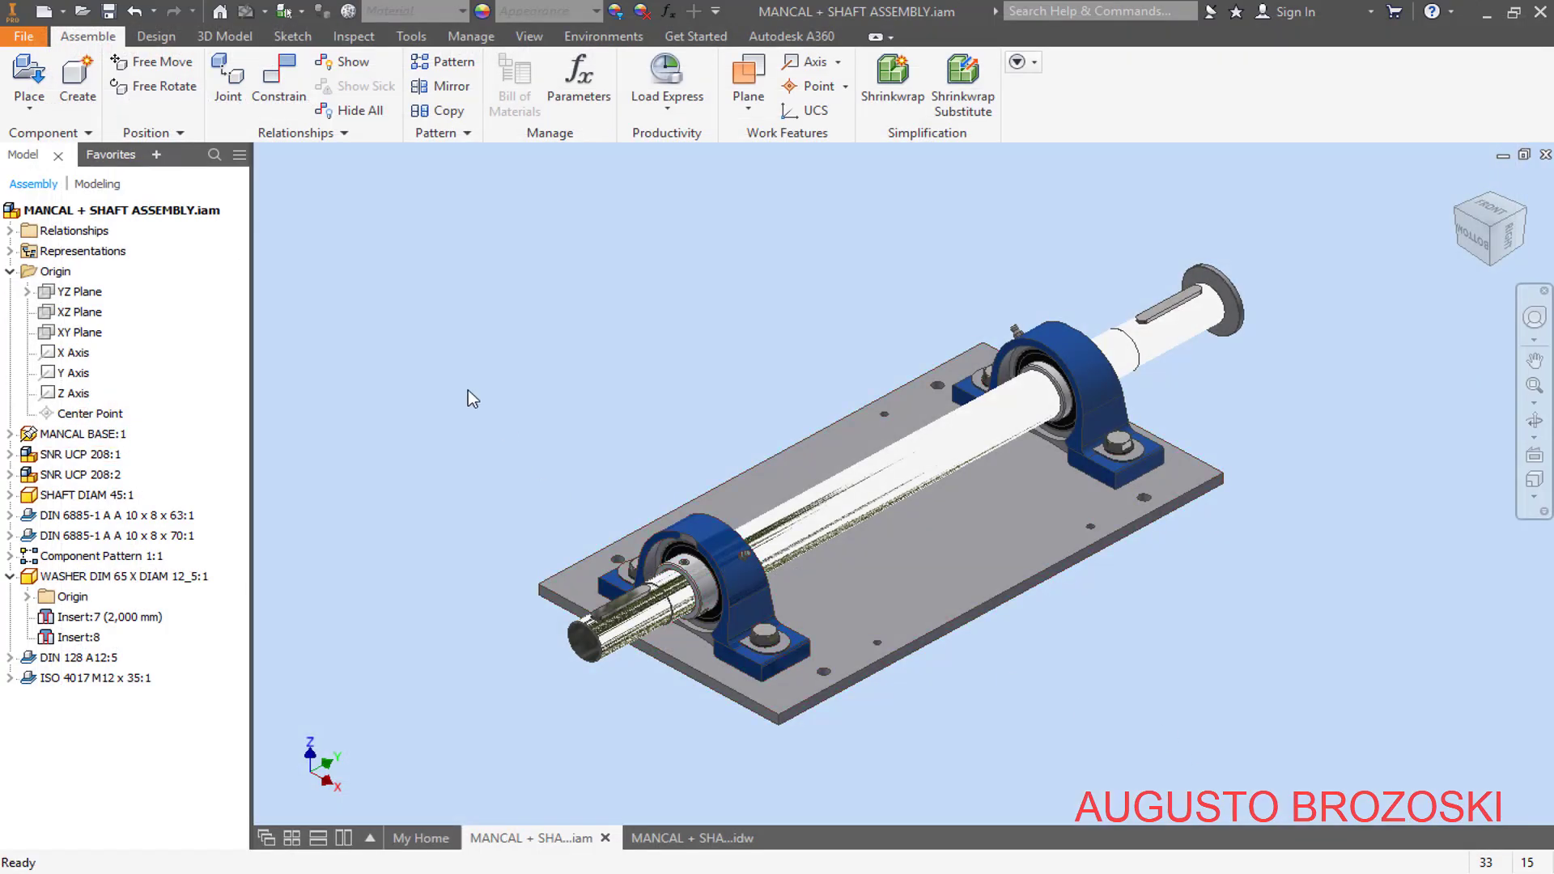
pyautogui.click(108, 10)
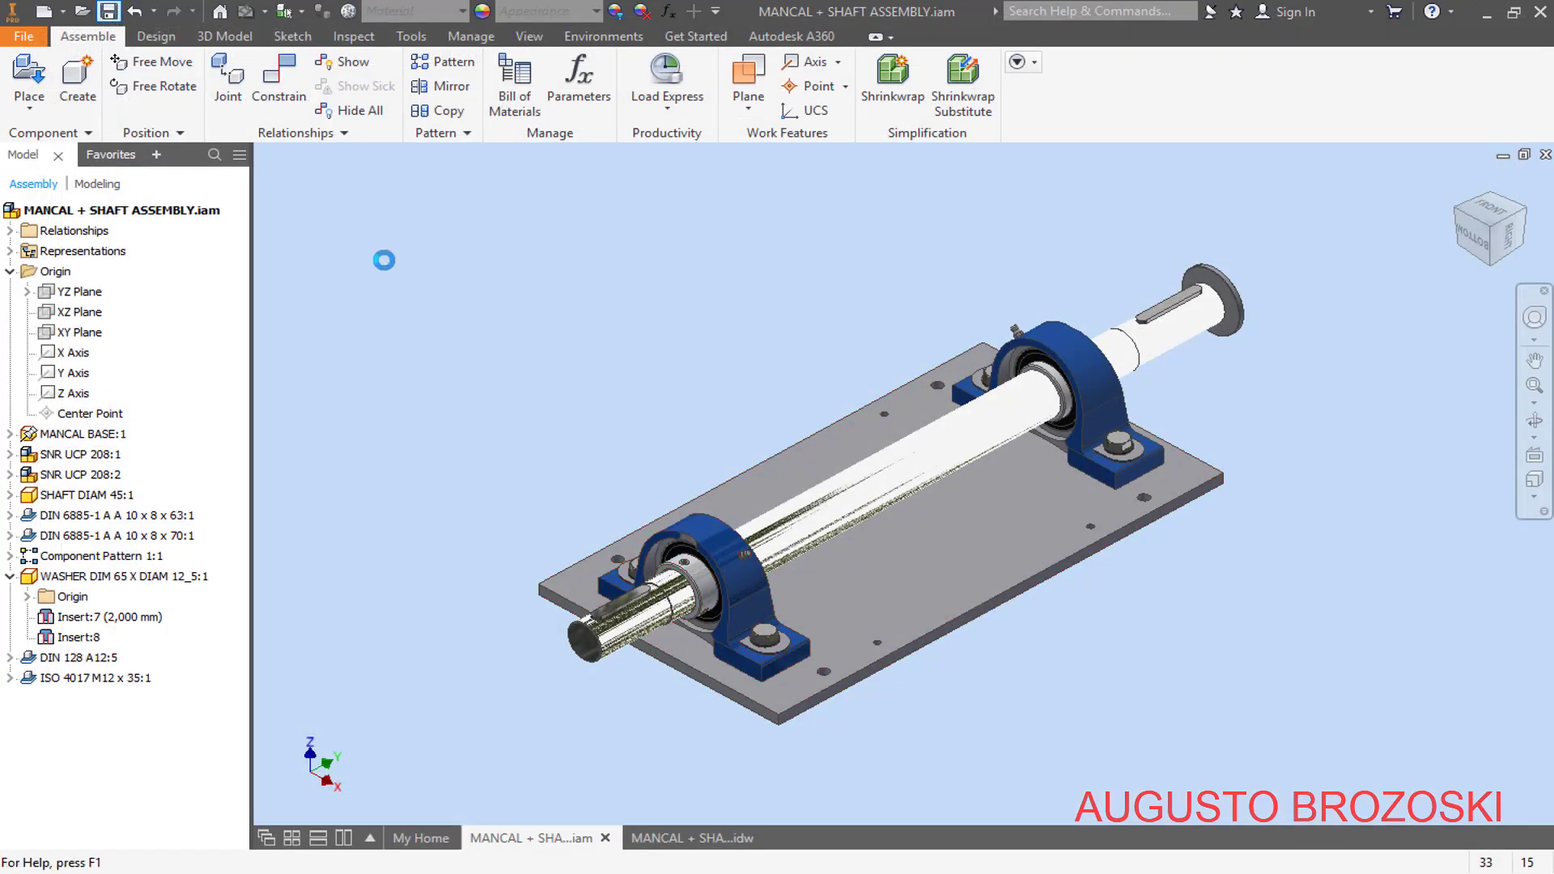
# - Switch to the drawing and sort its parts list again by ITEM in ascending order
pyautogui.click(692, 839)
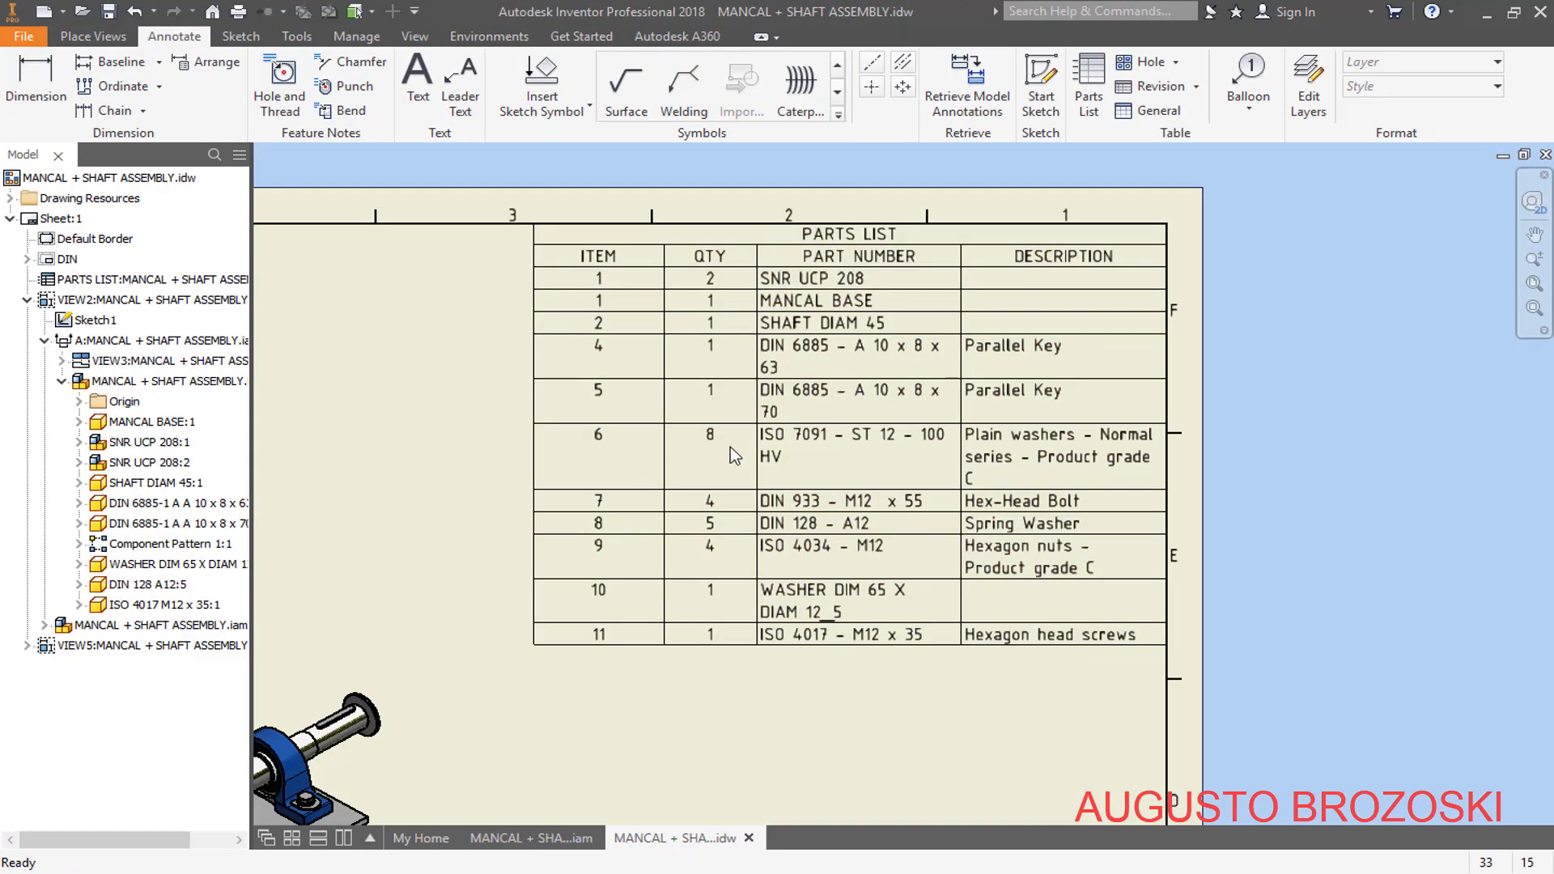
pyautogui.rightClick(718, 308)
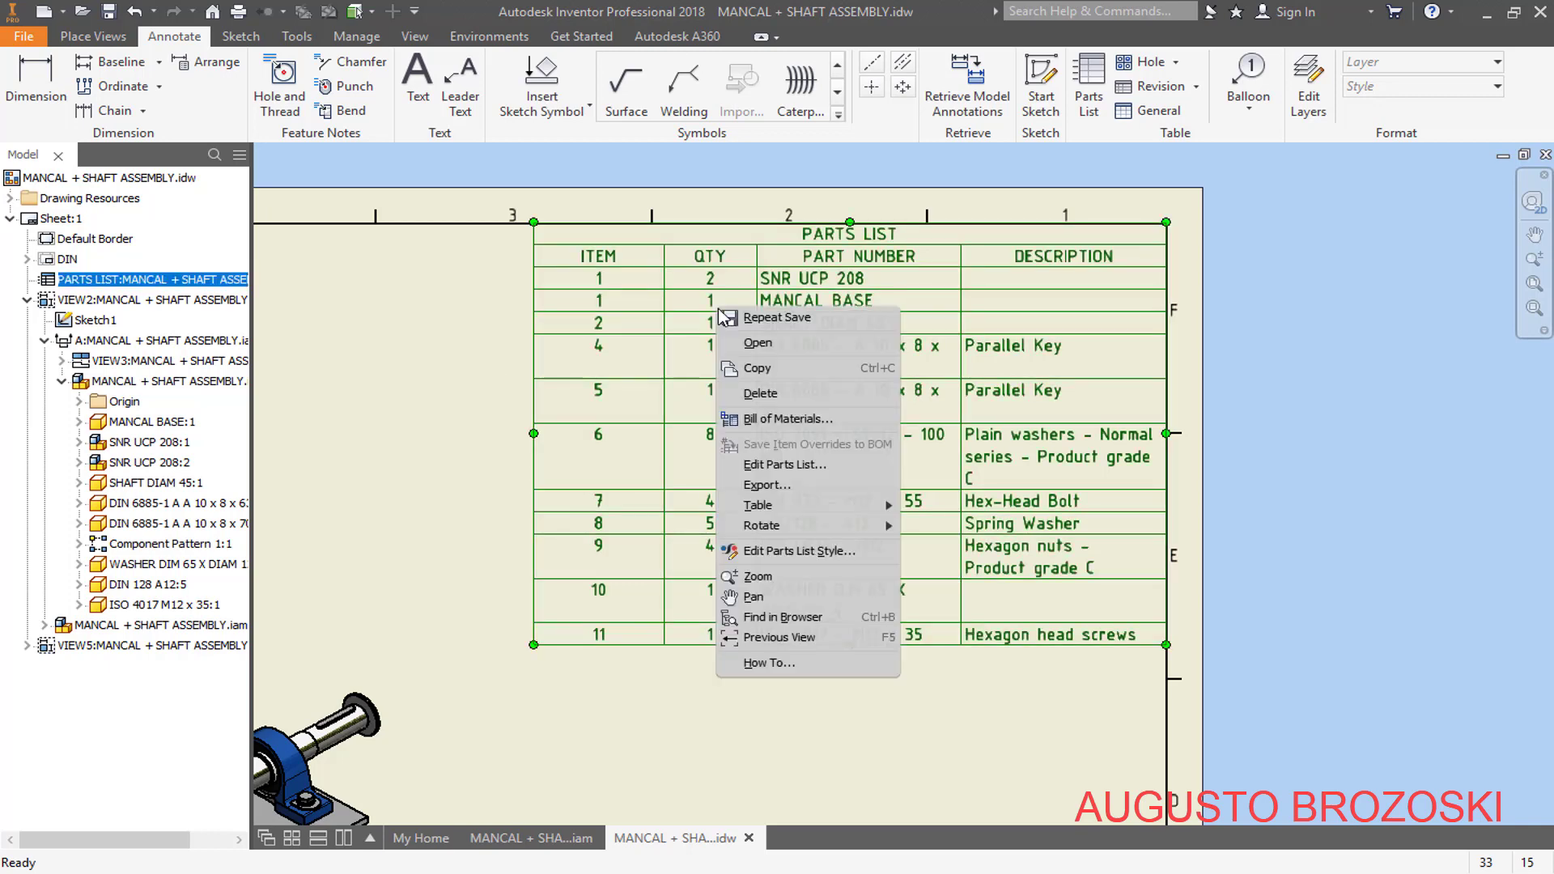
pyautogui.click(775, 465)
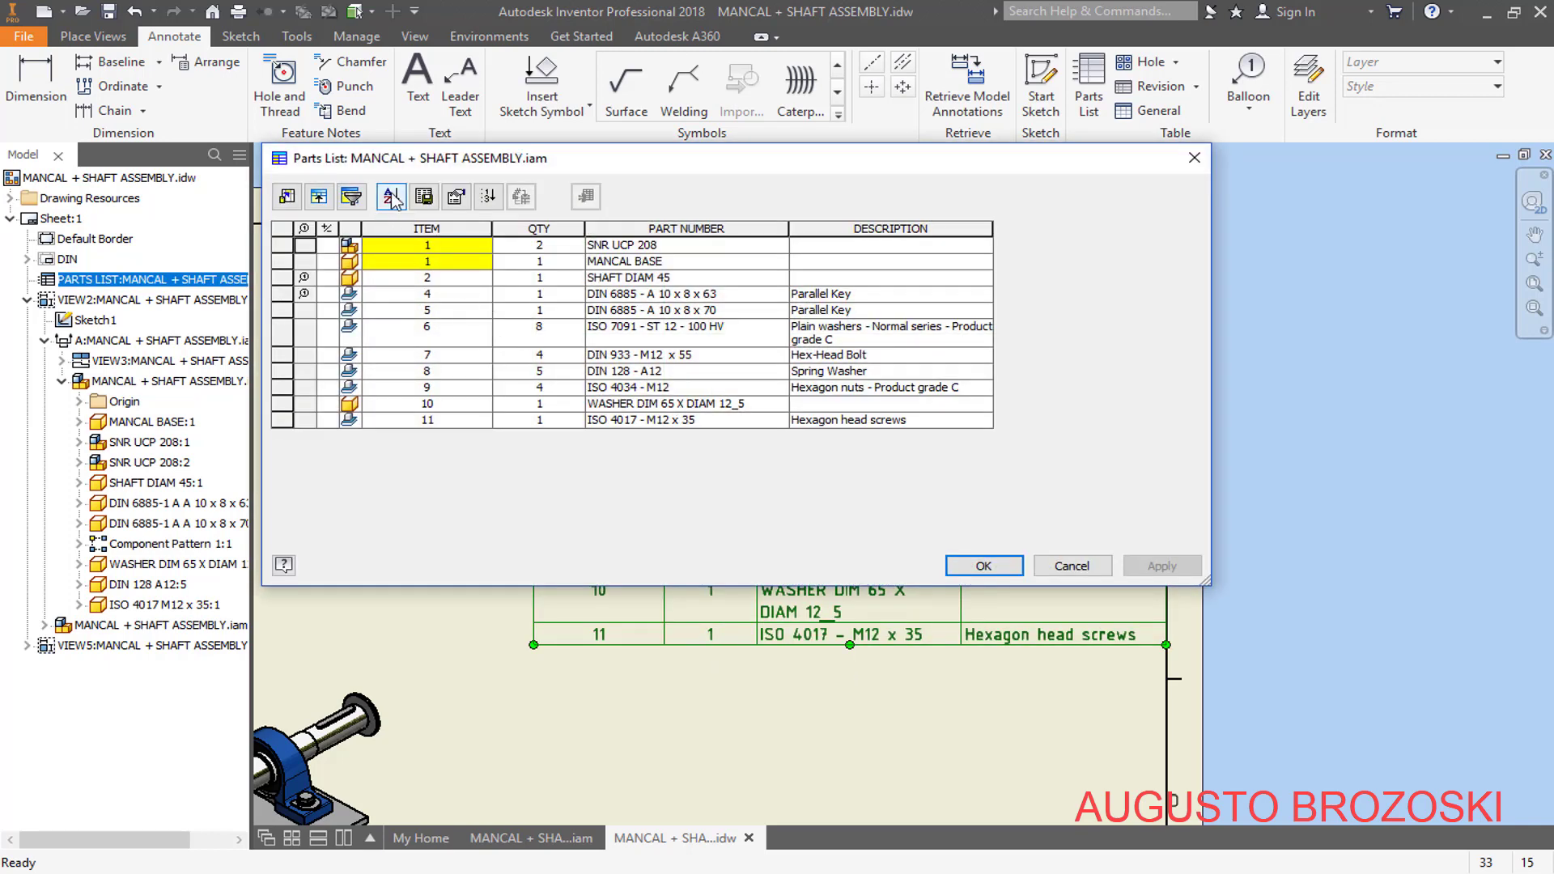
pyautogui.click(393, 199)
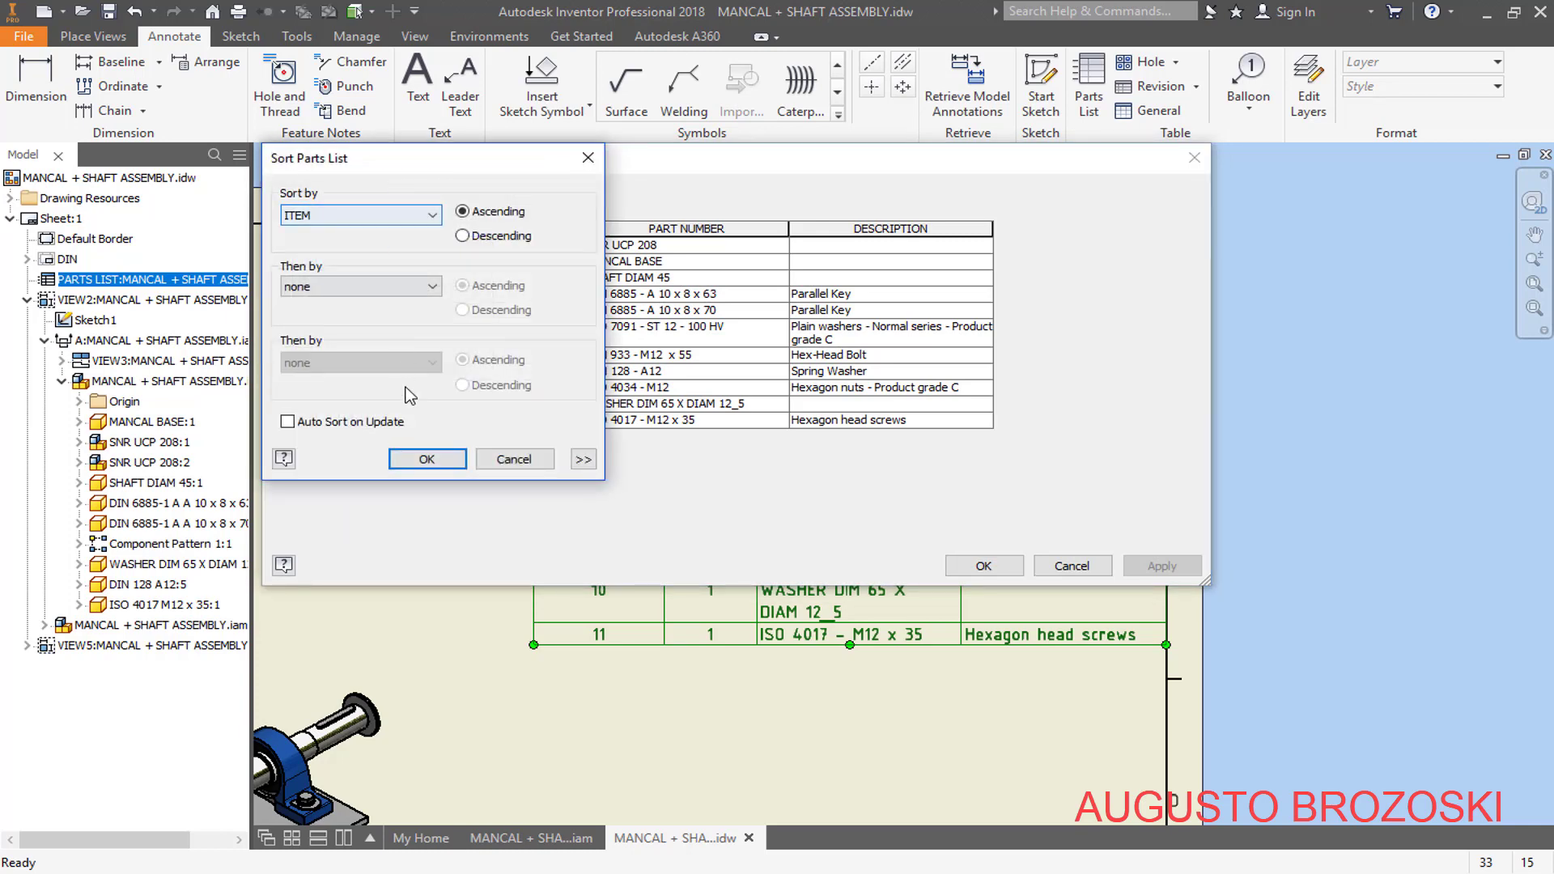
pyautogui.click(424, 459)
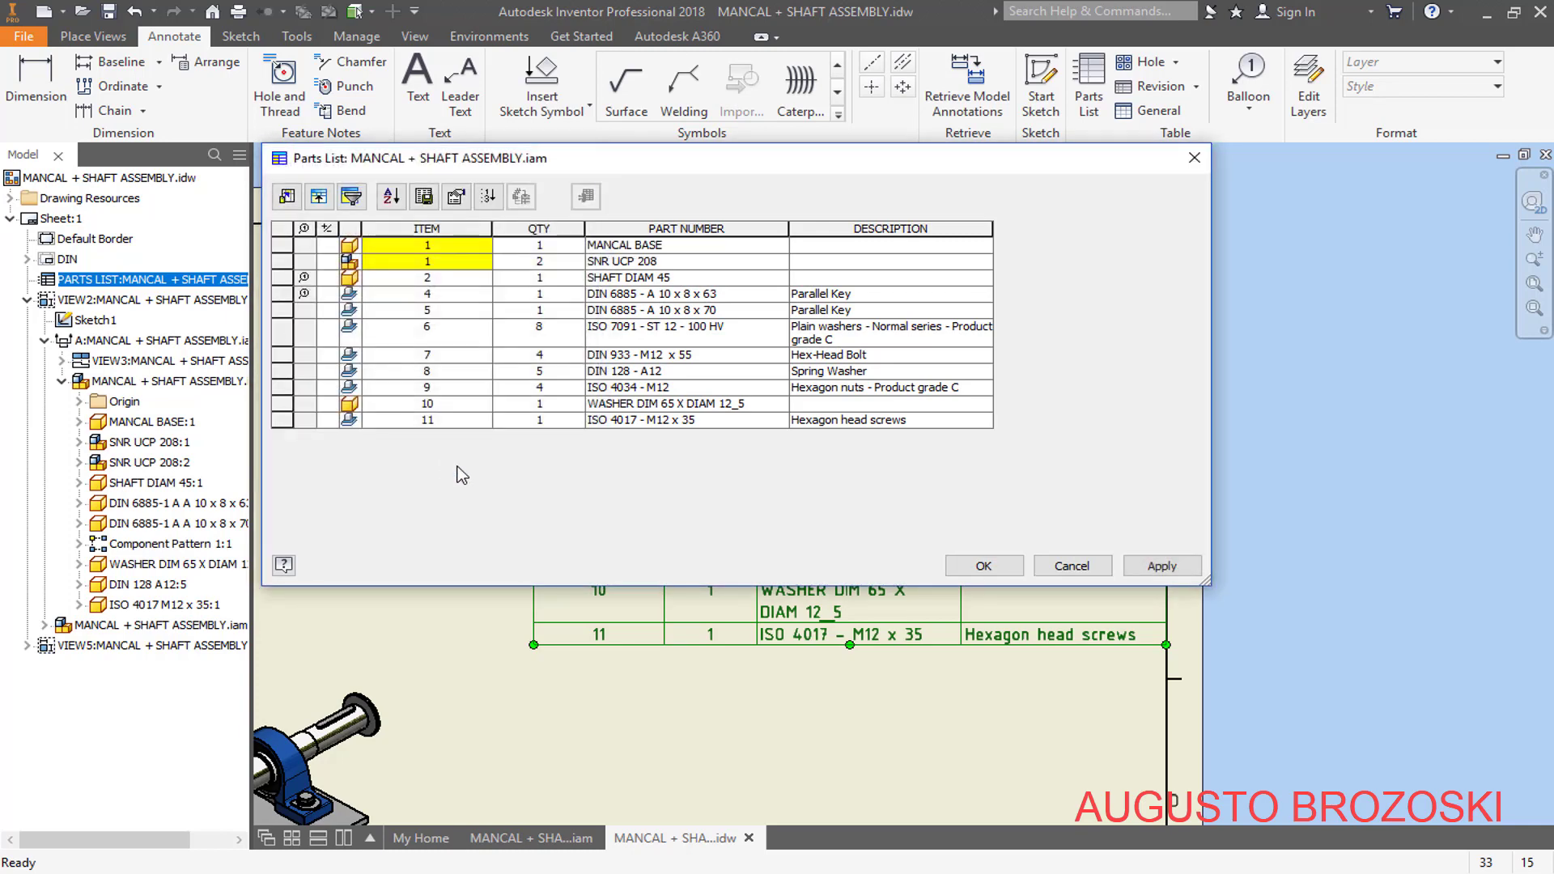
pyautogui.click(1161, 566)
pyautogui.click(980, 572)
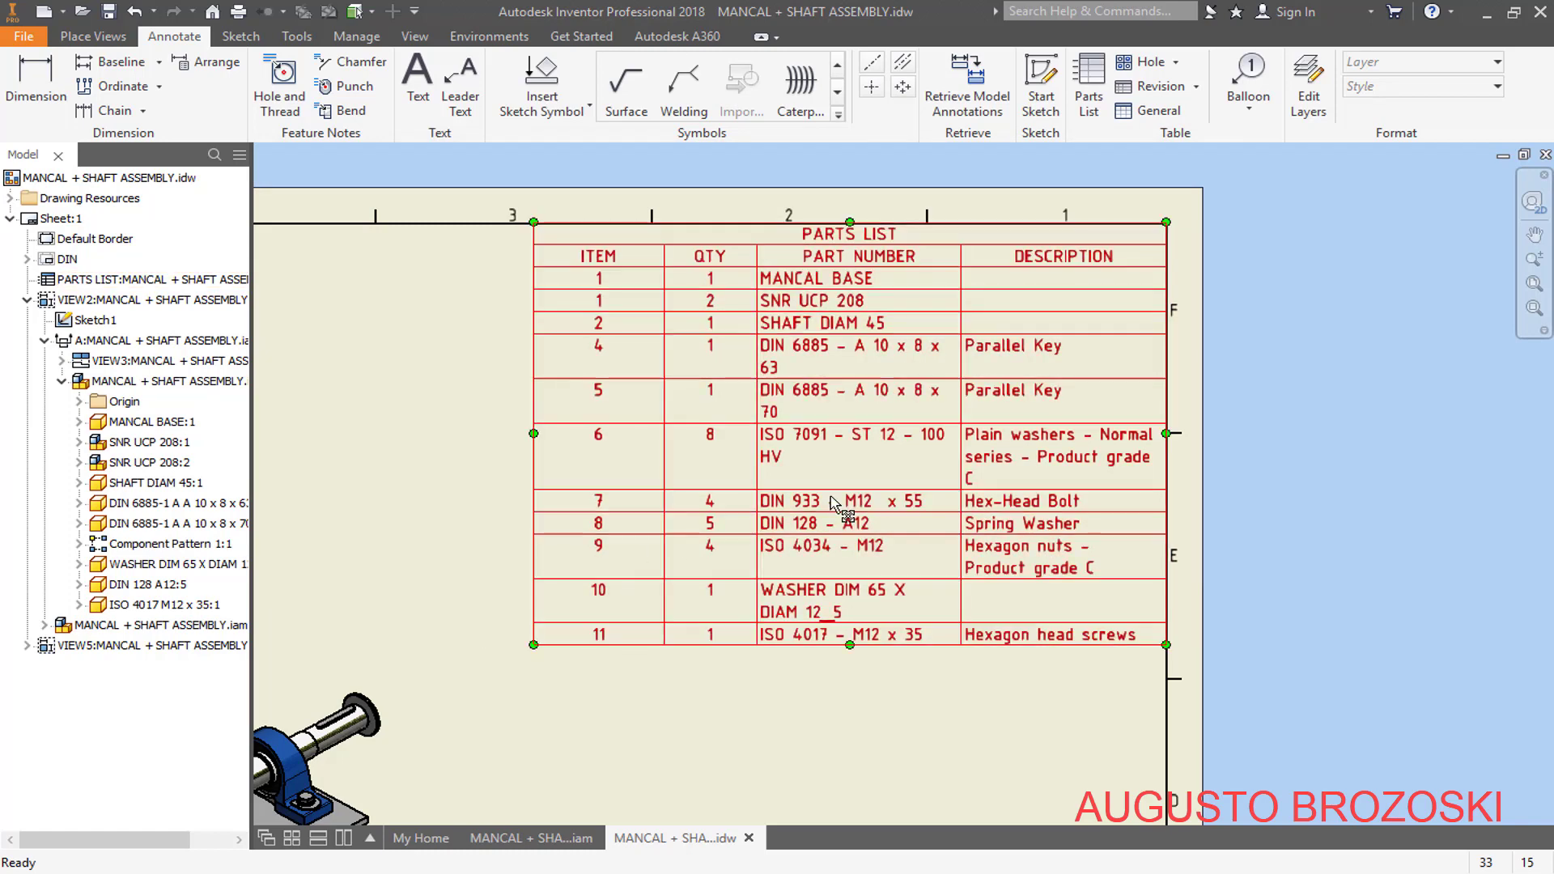
# - Undo the latest parts list sort in the drawing and the preceding item renumbering in the assembly
pyautogui.click(1534, 283)
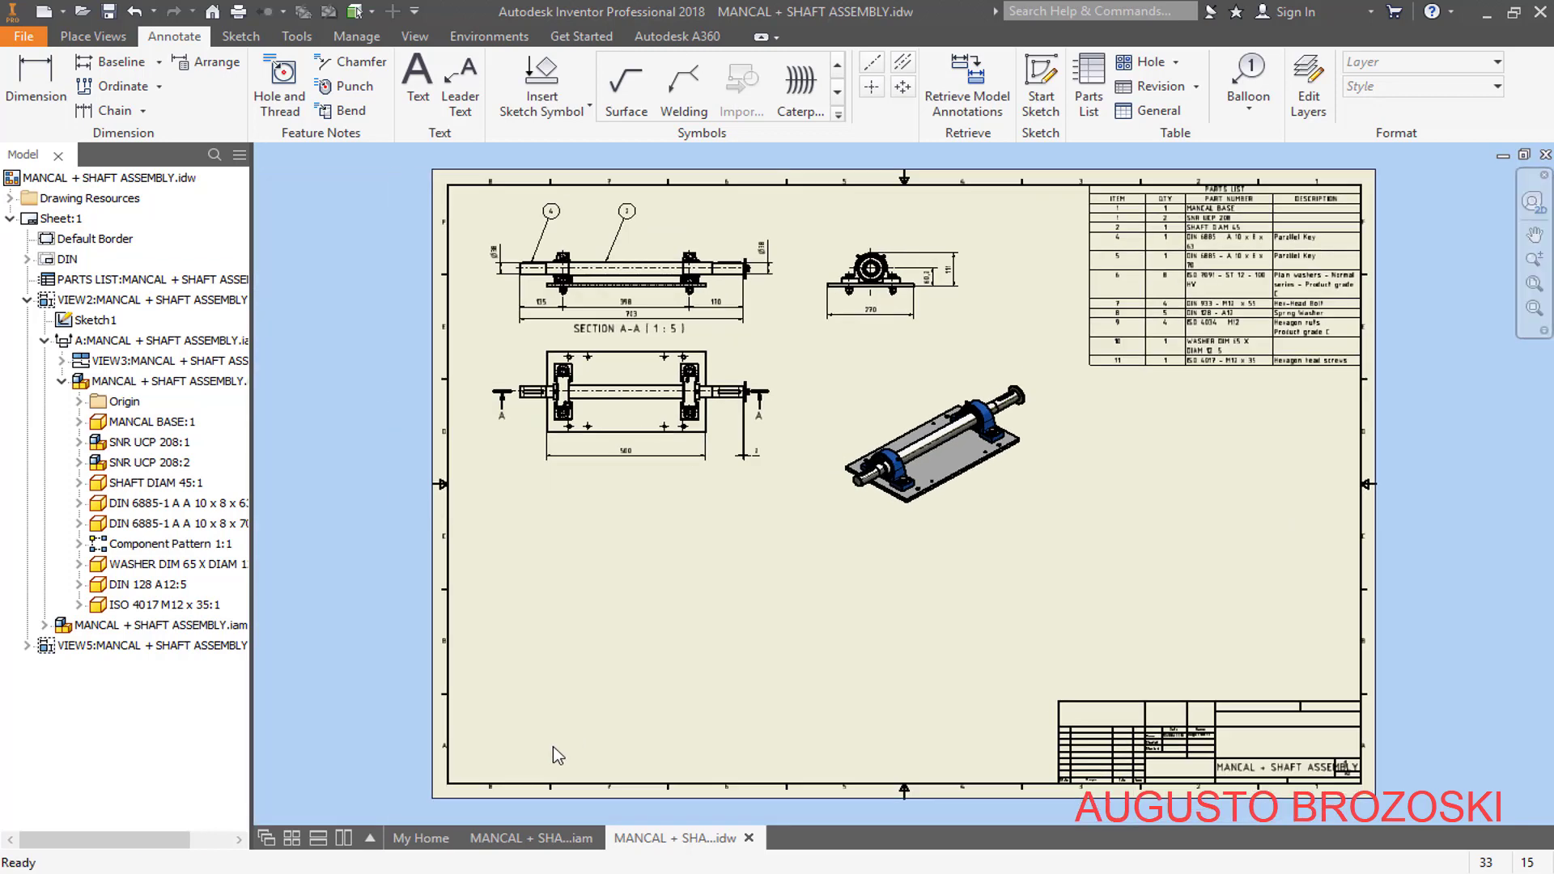
pyautogui.click(532, 838)
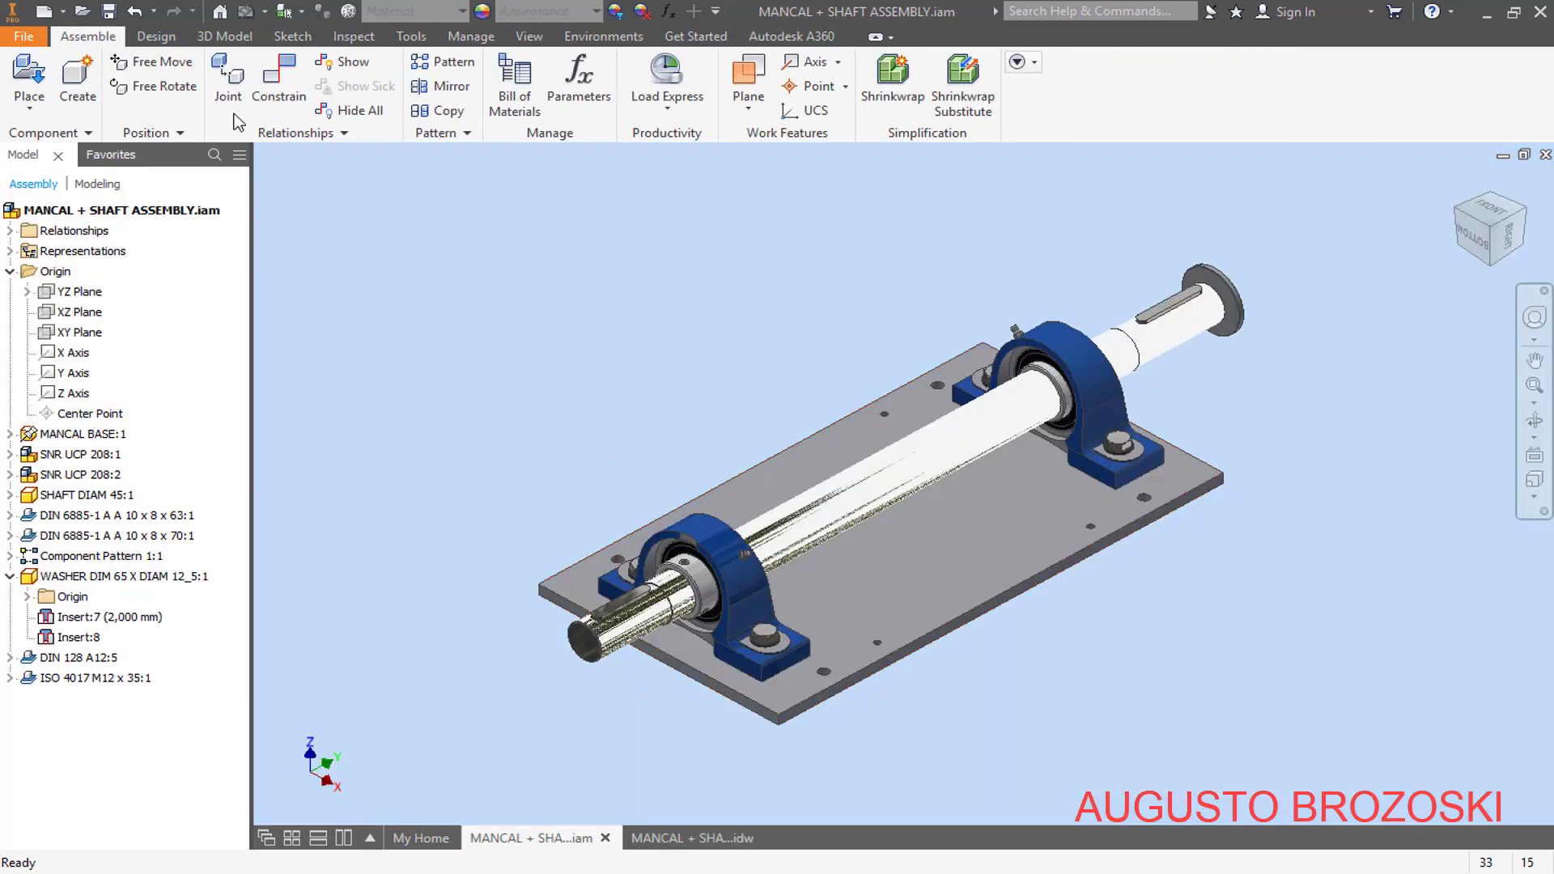
pyautogui.click(134, 13)
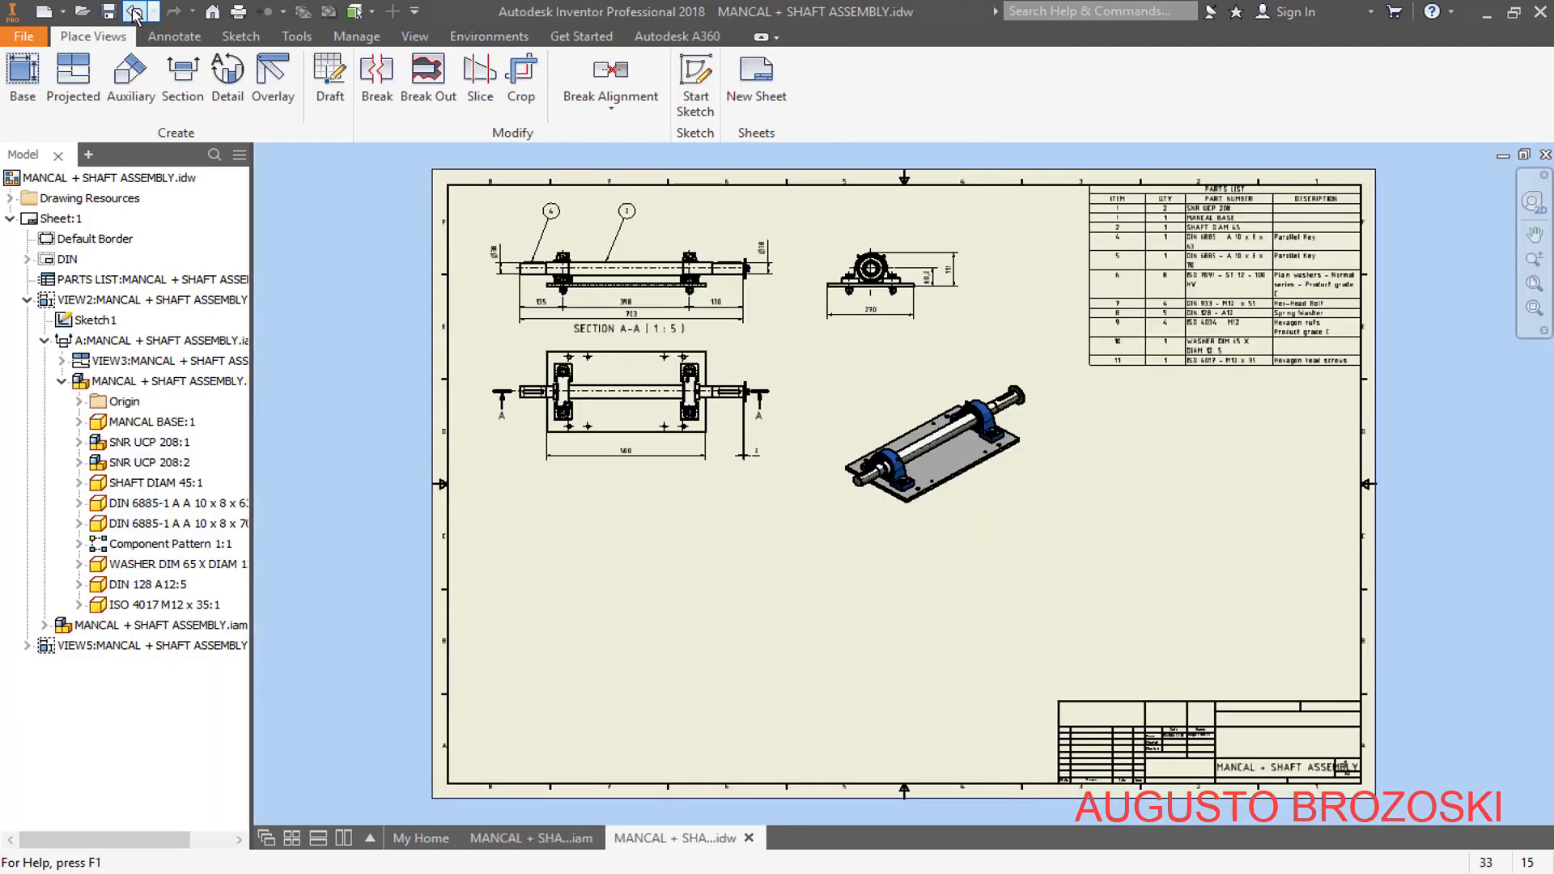
pyautogui.click(134, 13)
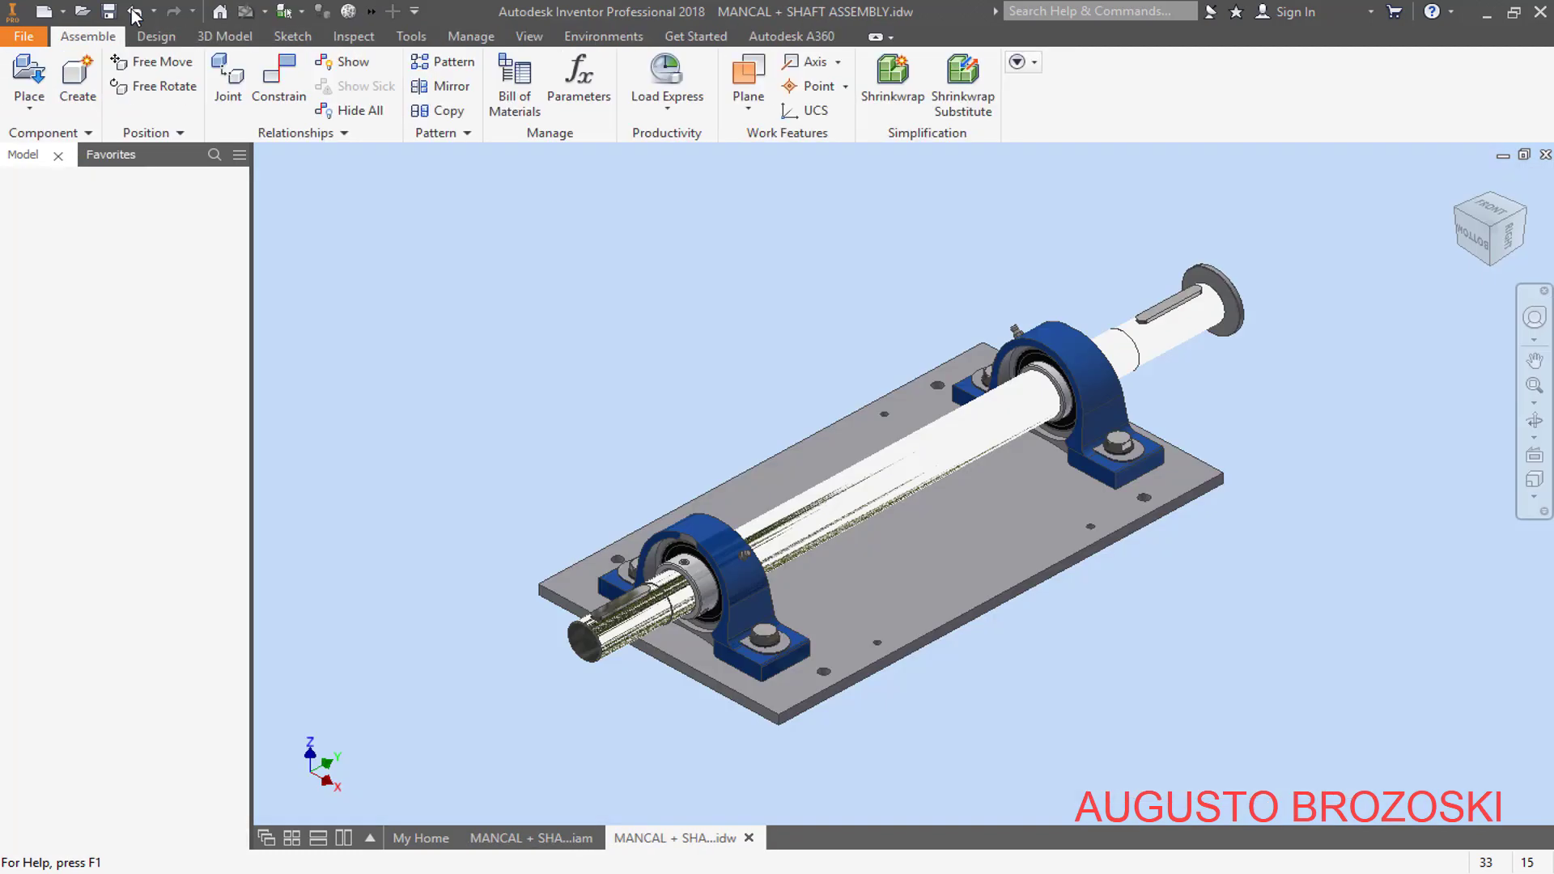
pyautogui.click(136, 13)
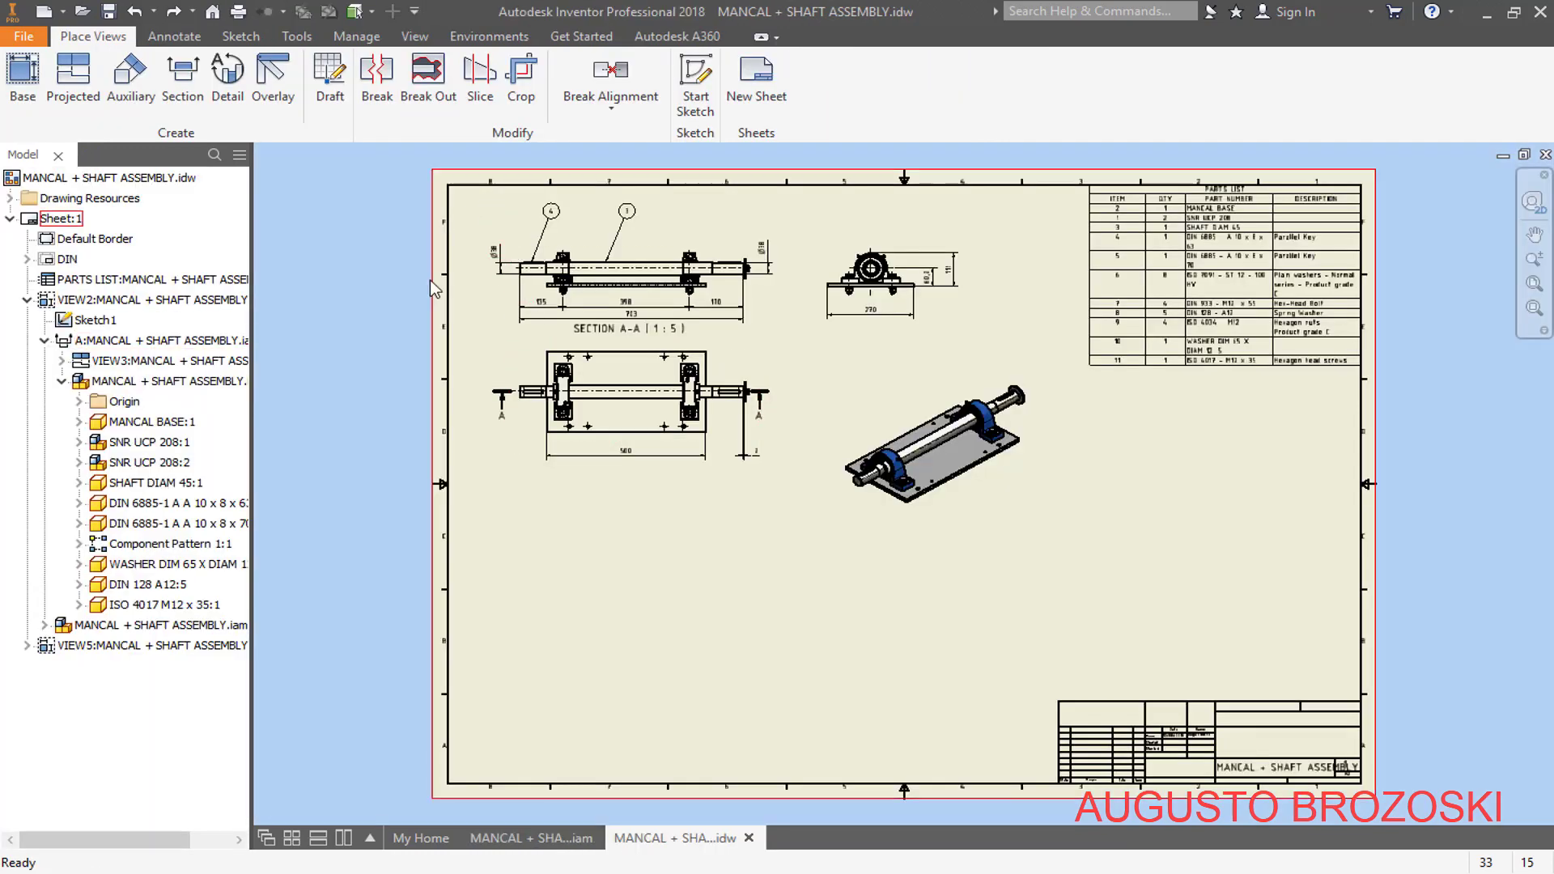
# - Open the assembly model's bill of materials and make the DIN 6885 - A 10 x 8 x 63 key the first row
pyautogui.click(562, 836)
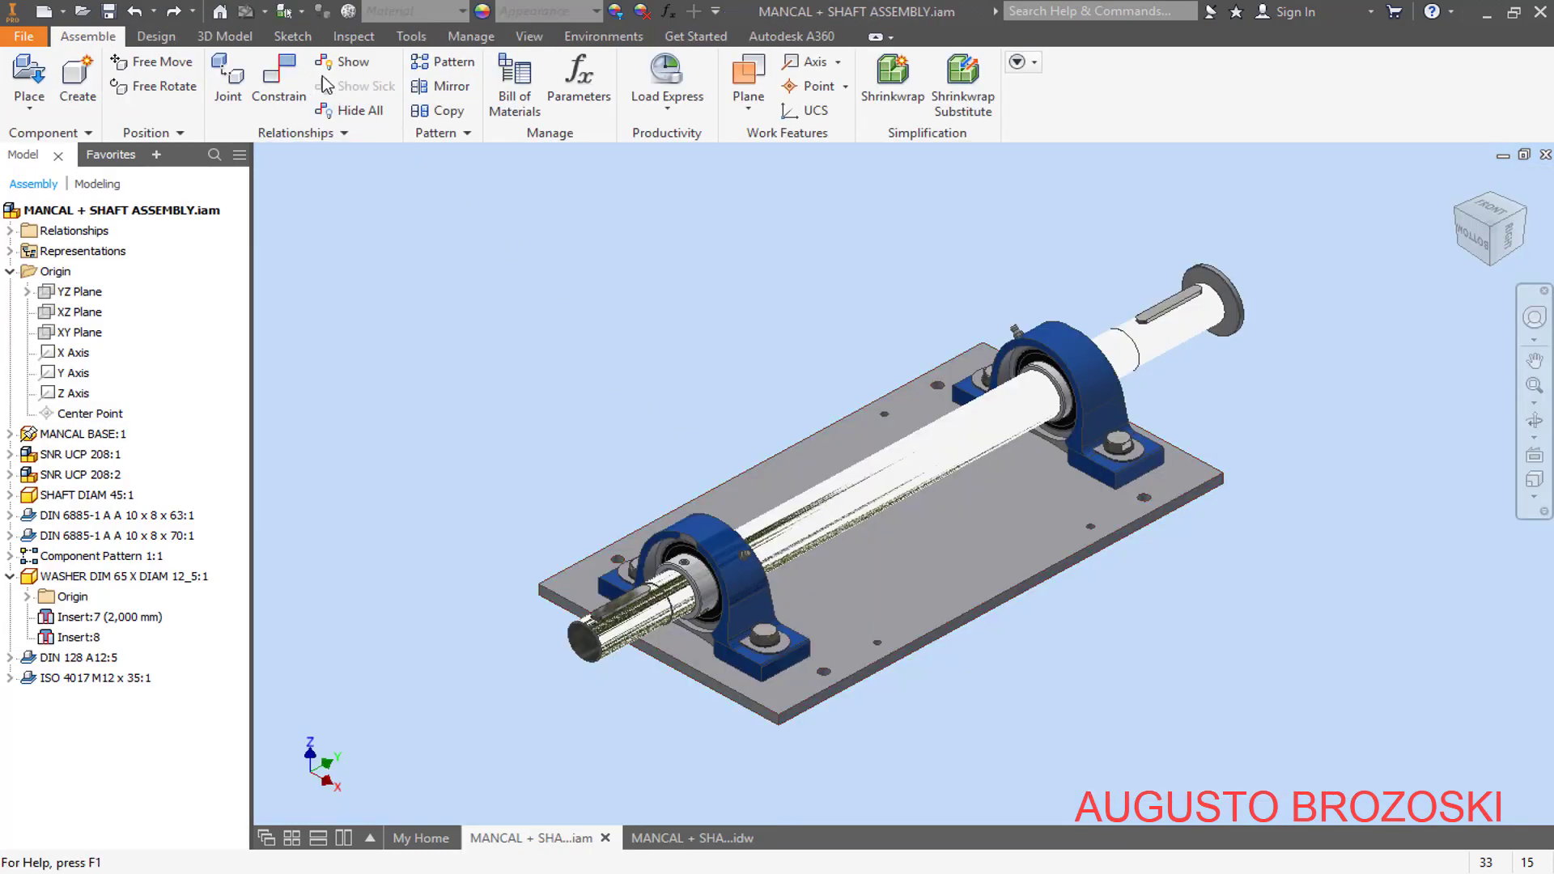
pyautogui.click(508, 116)
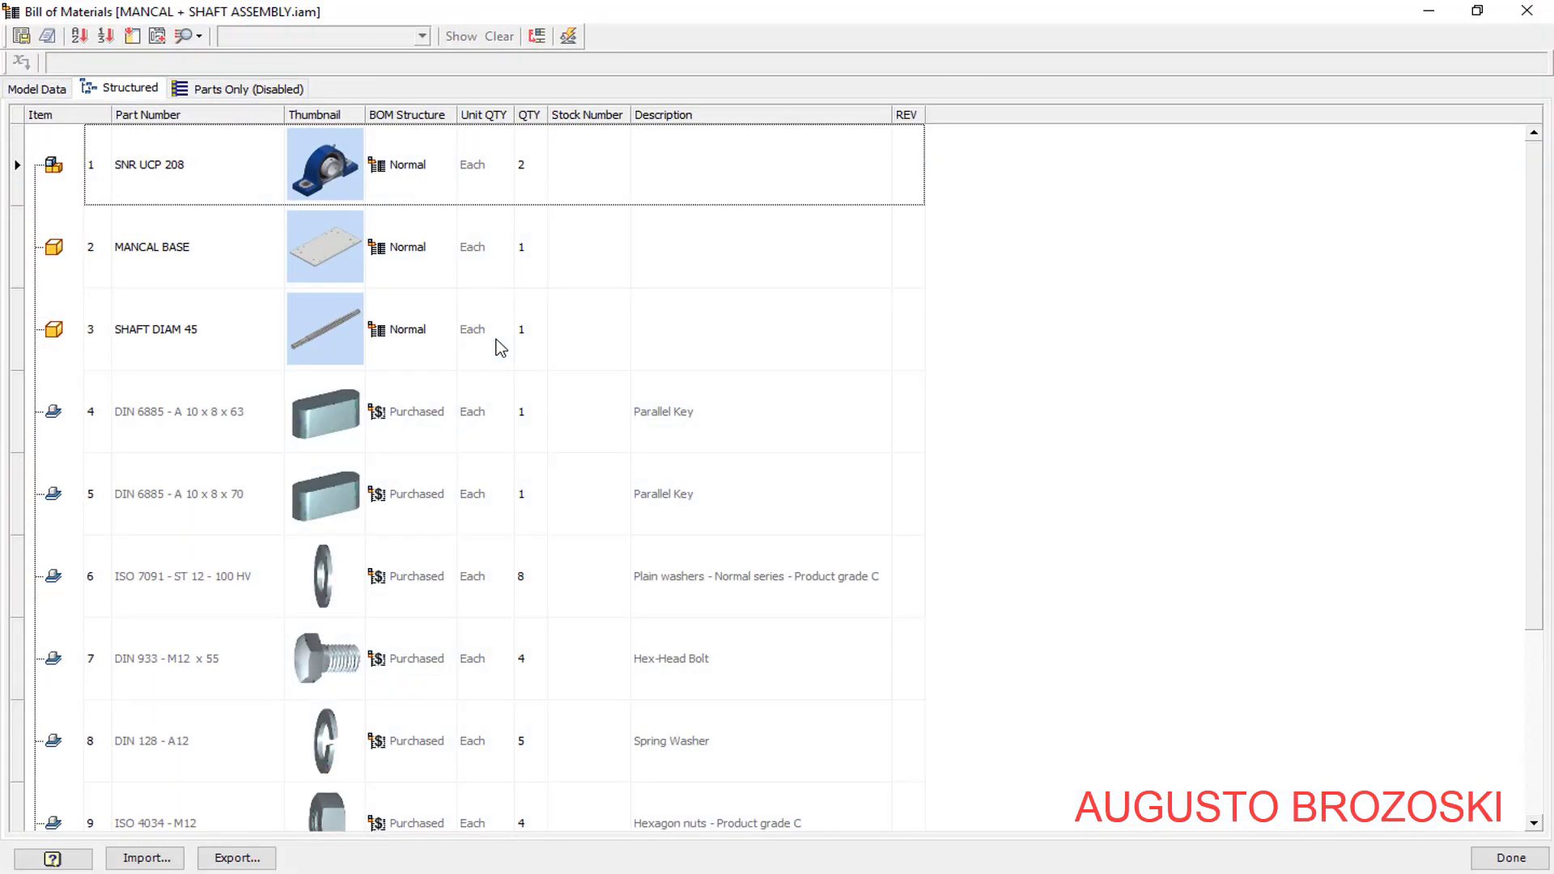
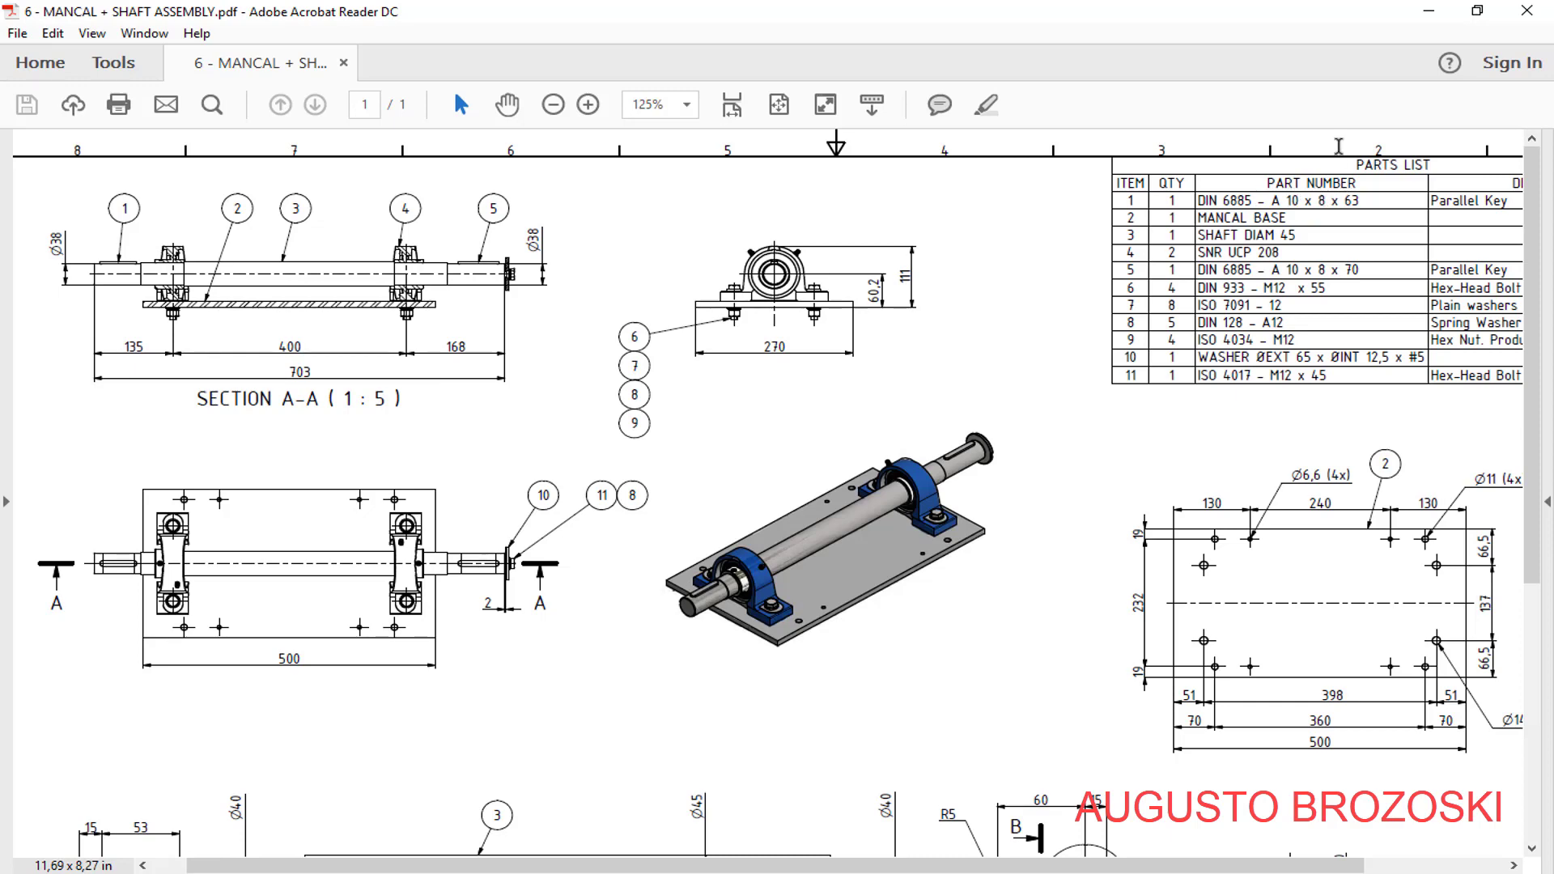
pyautogui.click(1429, 12)
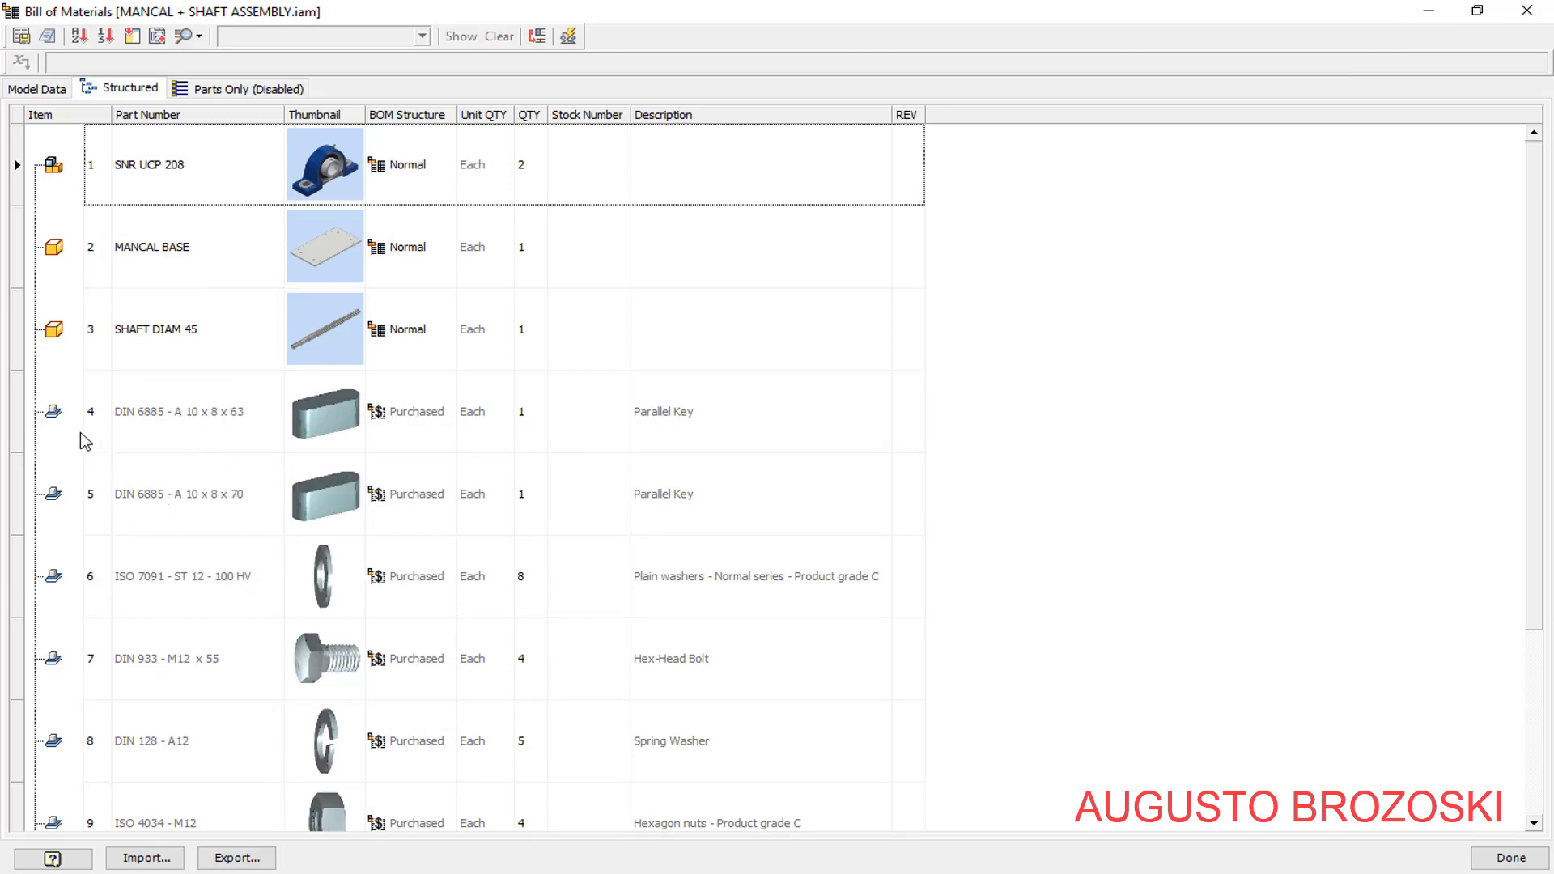
pyautogui.click(58, 419)
pyautogui.moveTo(58, 408); pyautogui.dragTo(65, 191)
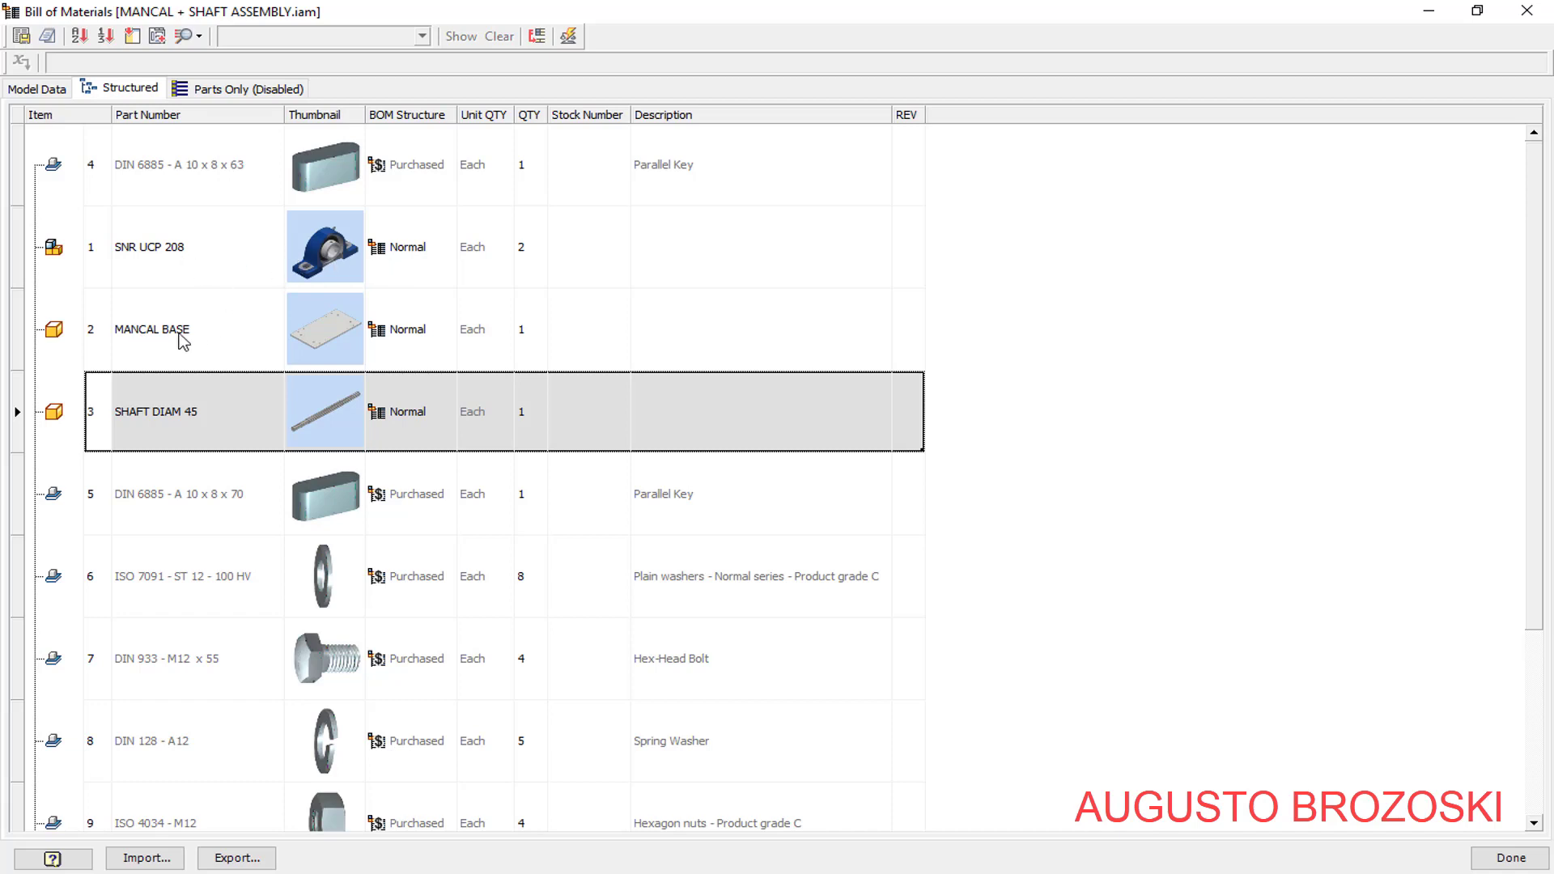
# - Move MANCAL BASE and SHAFT DIAM 45 above SNR UCP 208, and DIN 933 - M12 x 55 above ISO 7091 - ST 12 - 100 HV
pyautogui.click(66, 341)
pyautogui.moveTo(59, 341); pyautogui.dragTo(65, 275)
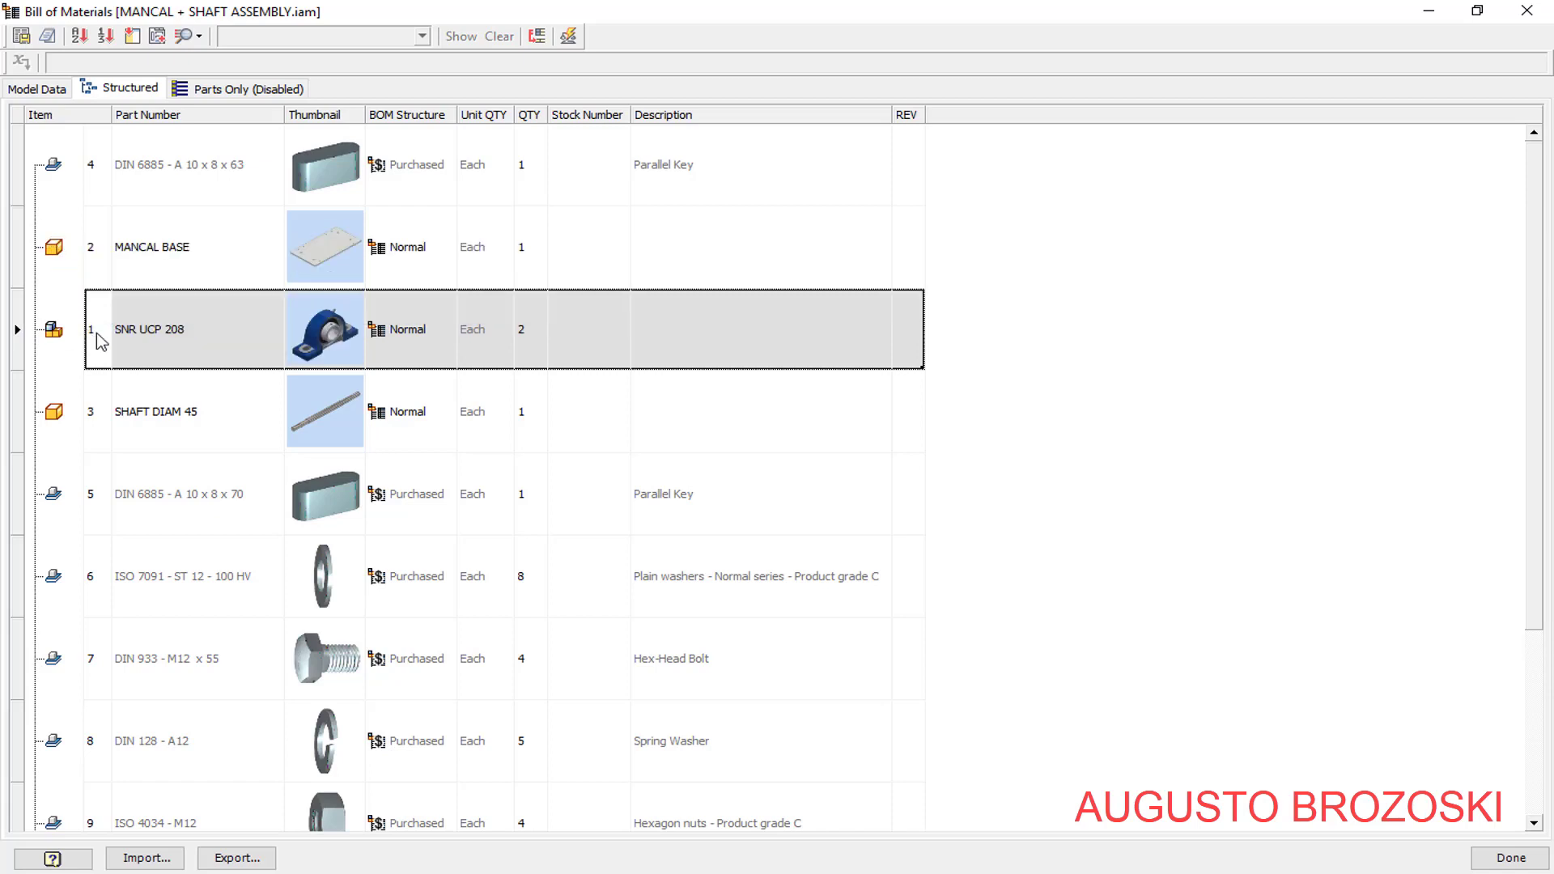
pyautogui.click(65, 420)
pyautogui.moveTo(62, 427); pyautogui.dragTo(60, 334)
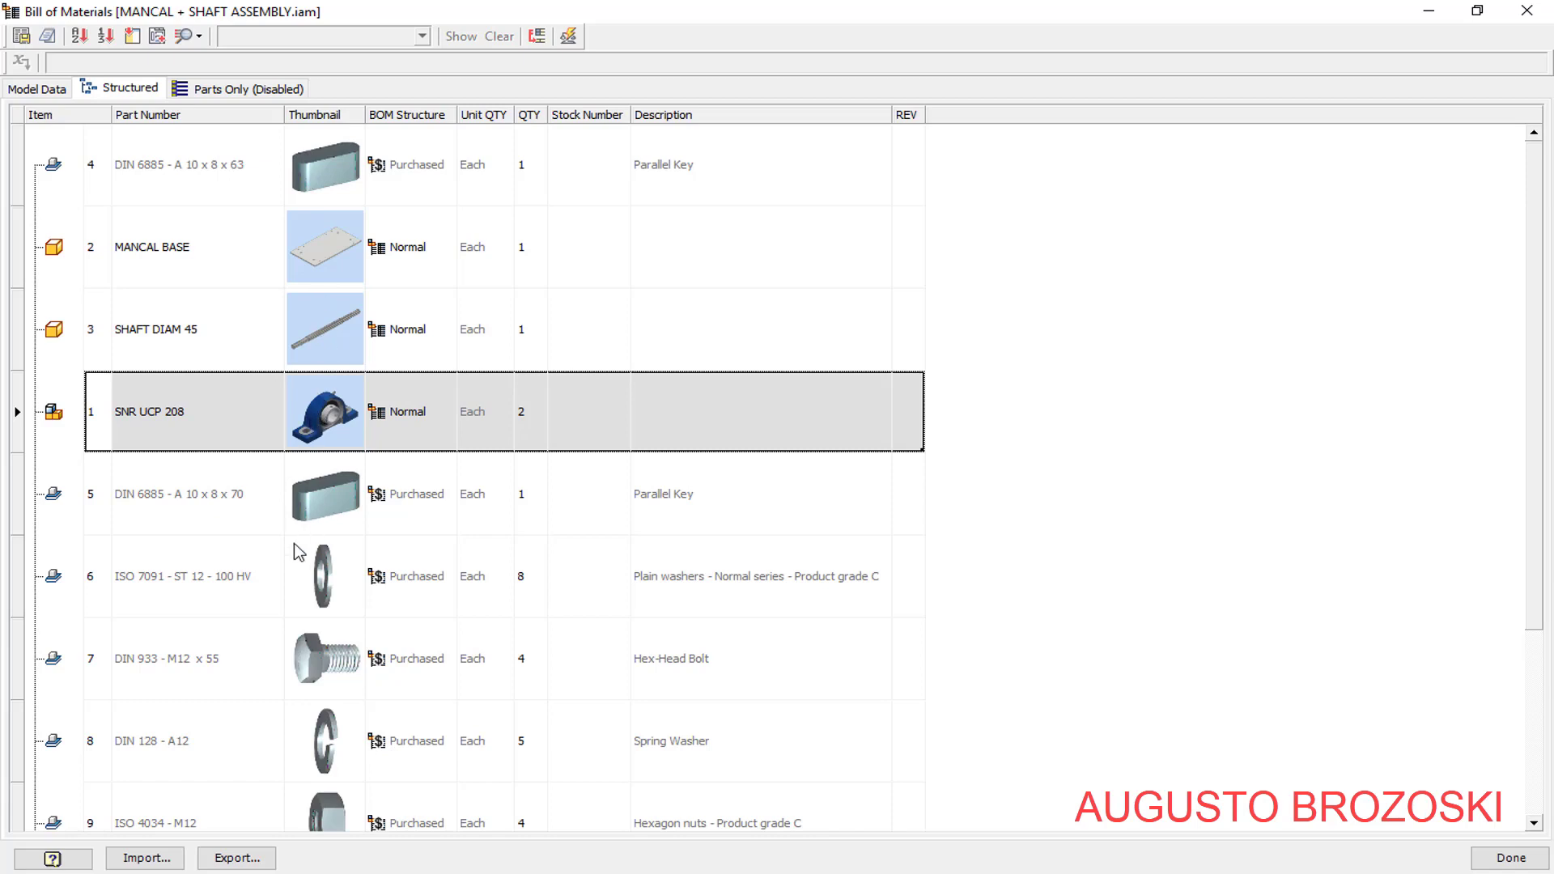
pyautogui.click(55, 658)
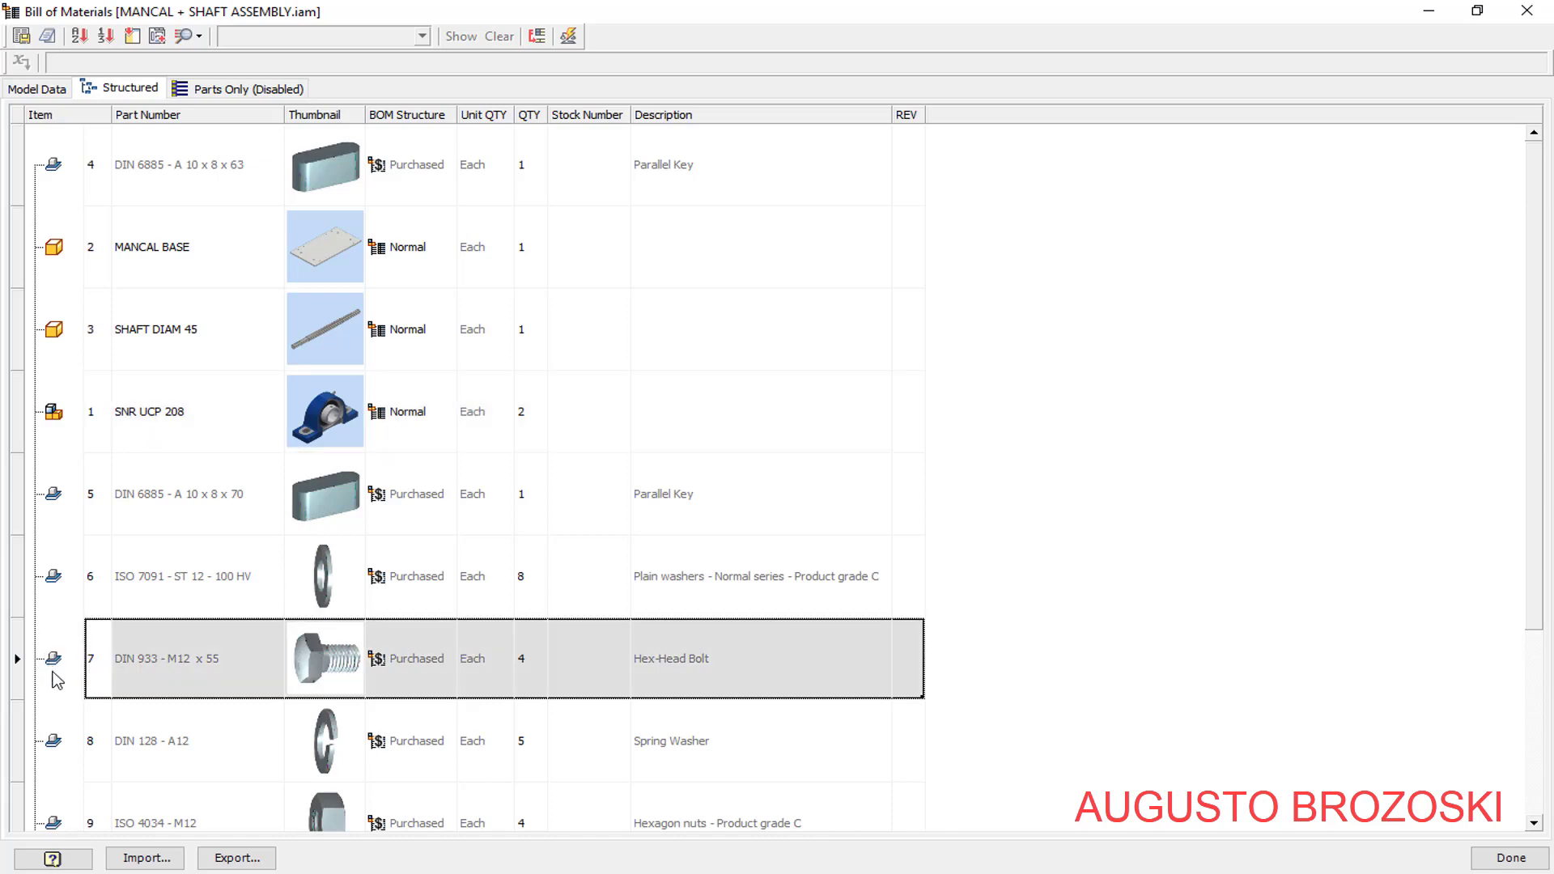
pyautogui.moveTo(58, 661); pyautogui.dragTo(34, 578)
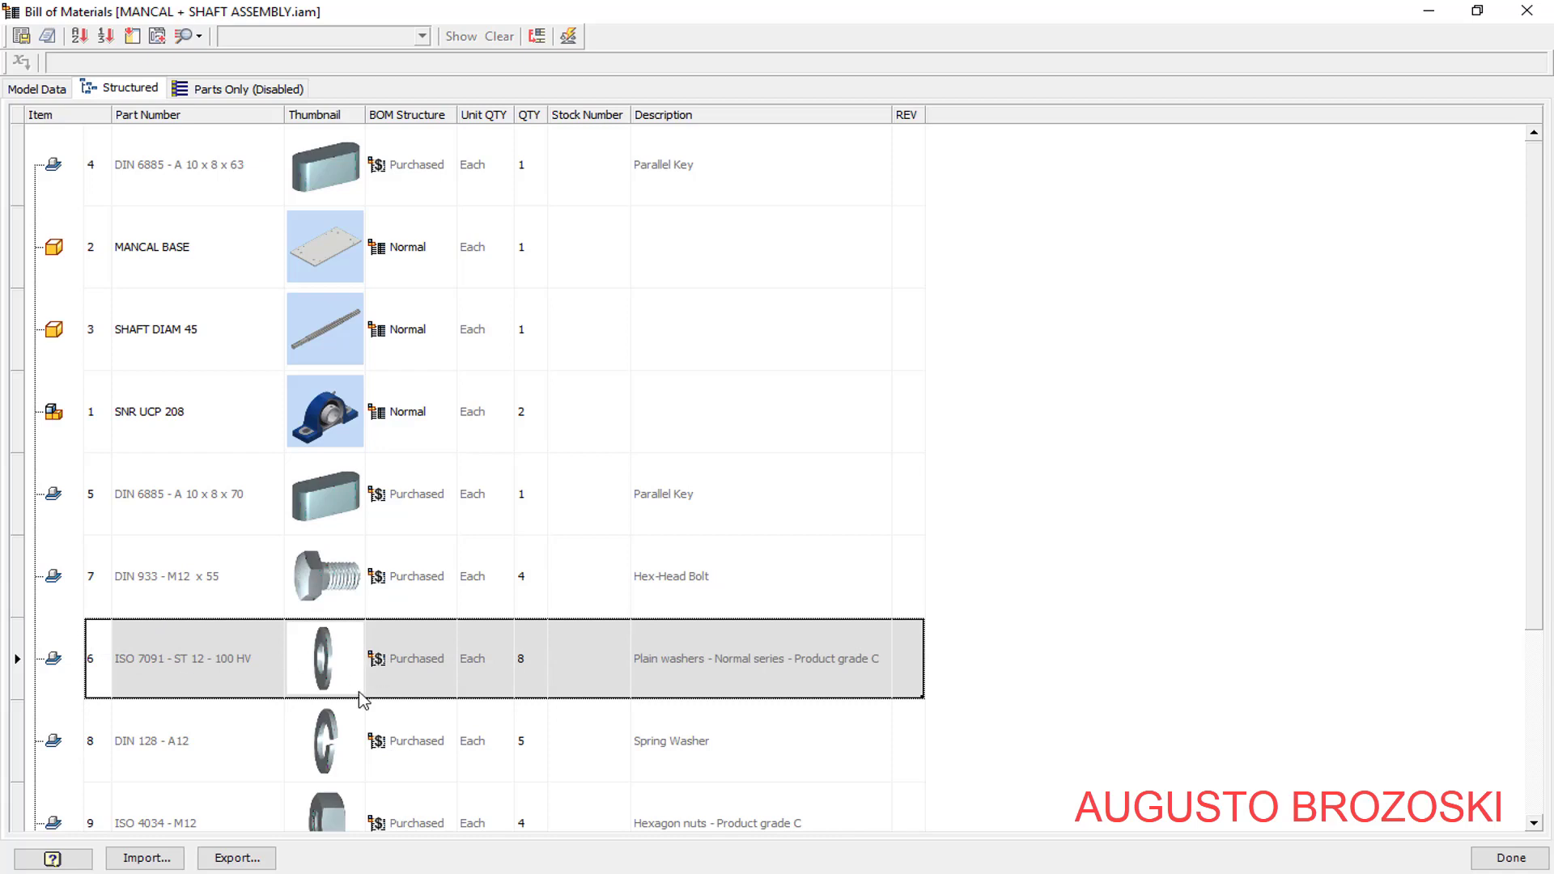
# - Renumber all bill of materials items from 1 in their new row order, close it and save the assembly
pyautogui.scroll(-1, 362, 666)
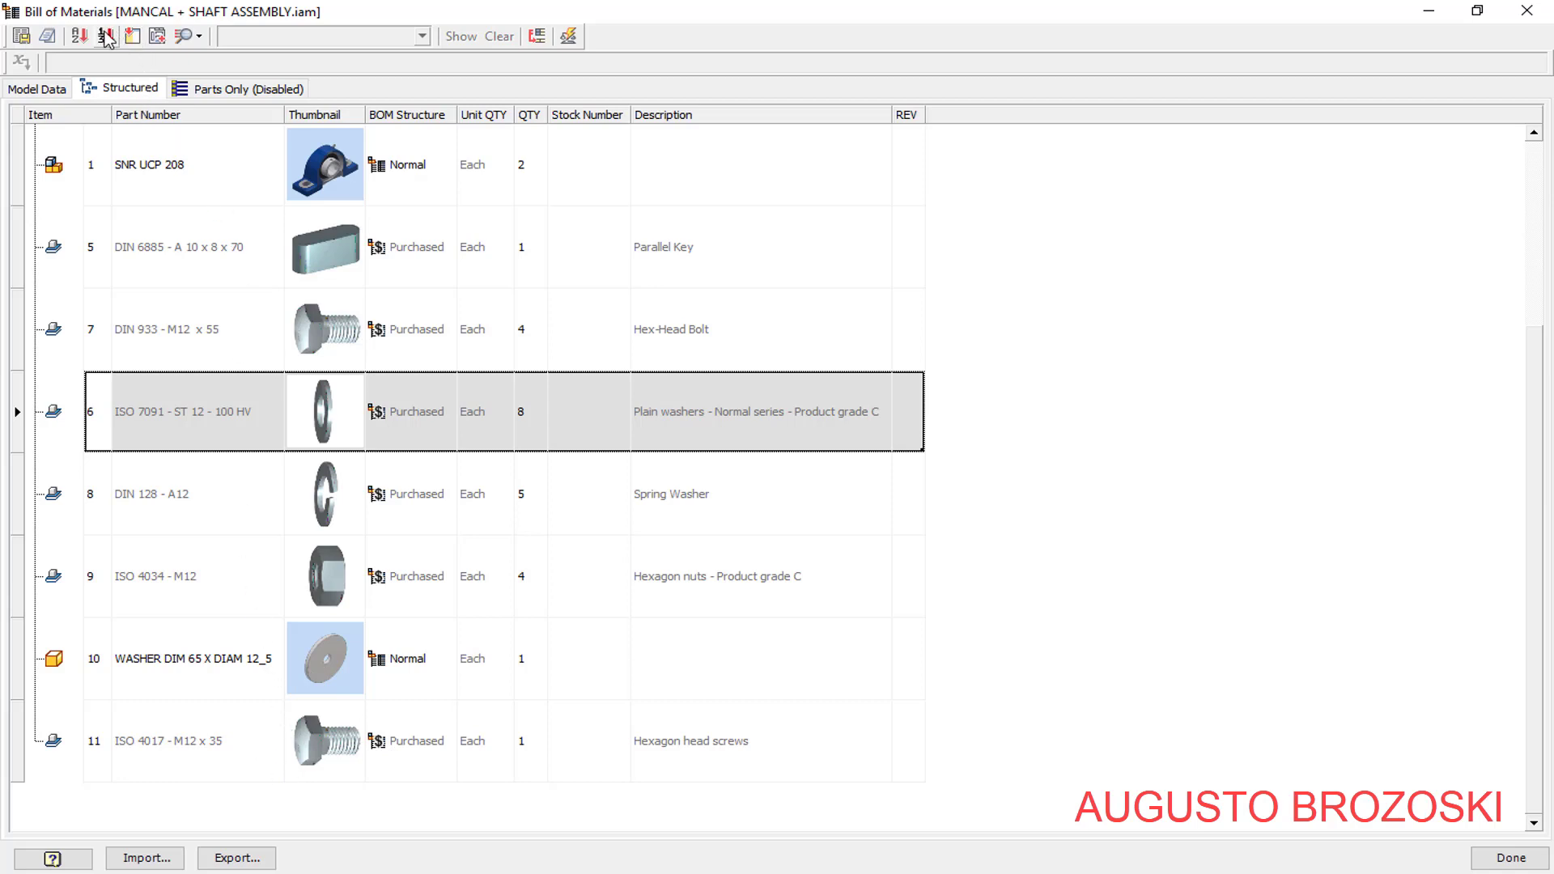
pyautogui.click(129, 36)
pyautogui.click(350, 306)
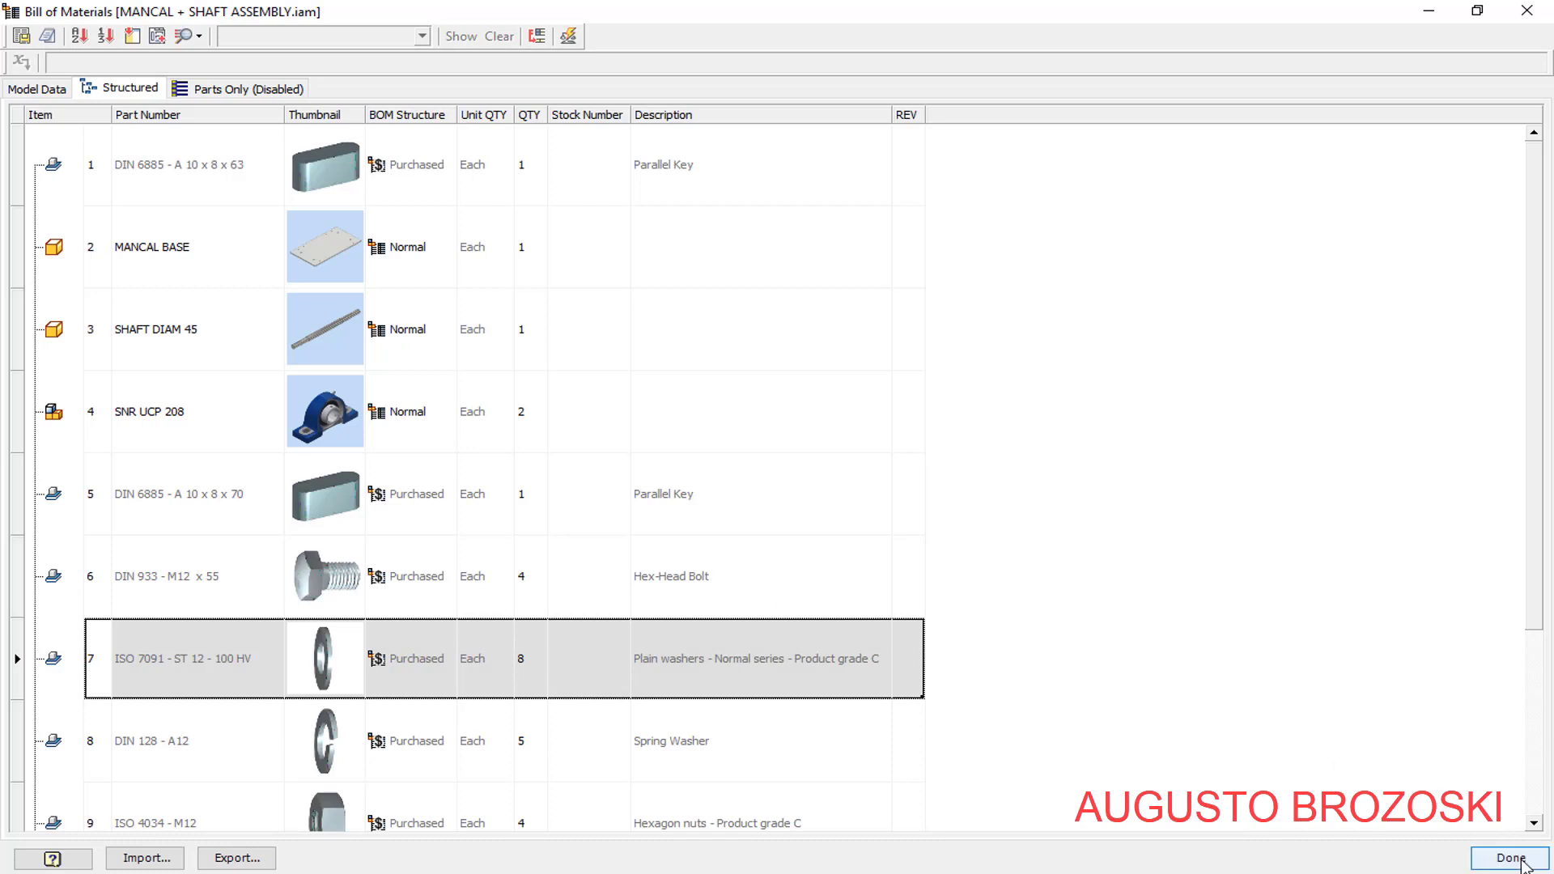
pyautogui.click(1508, 858)
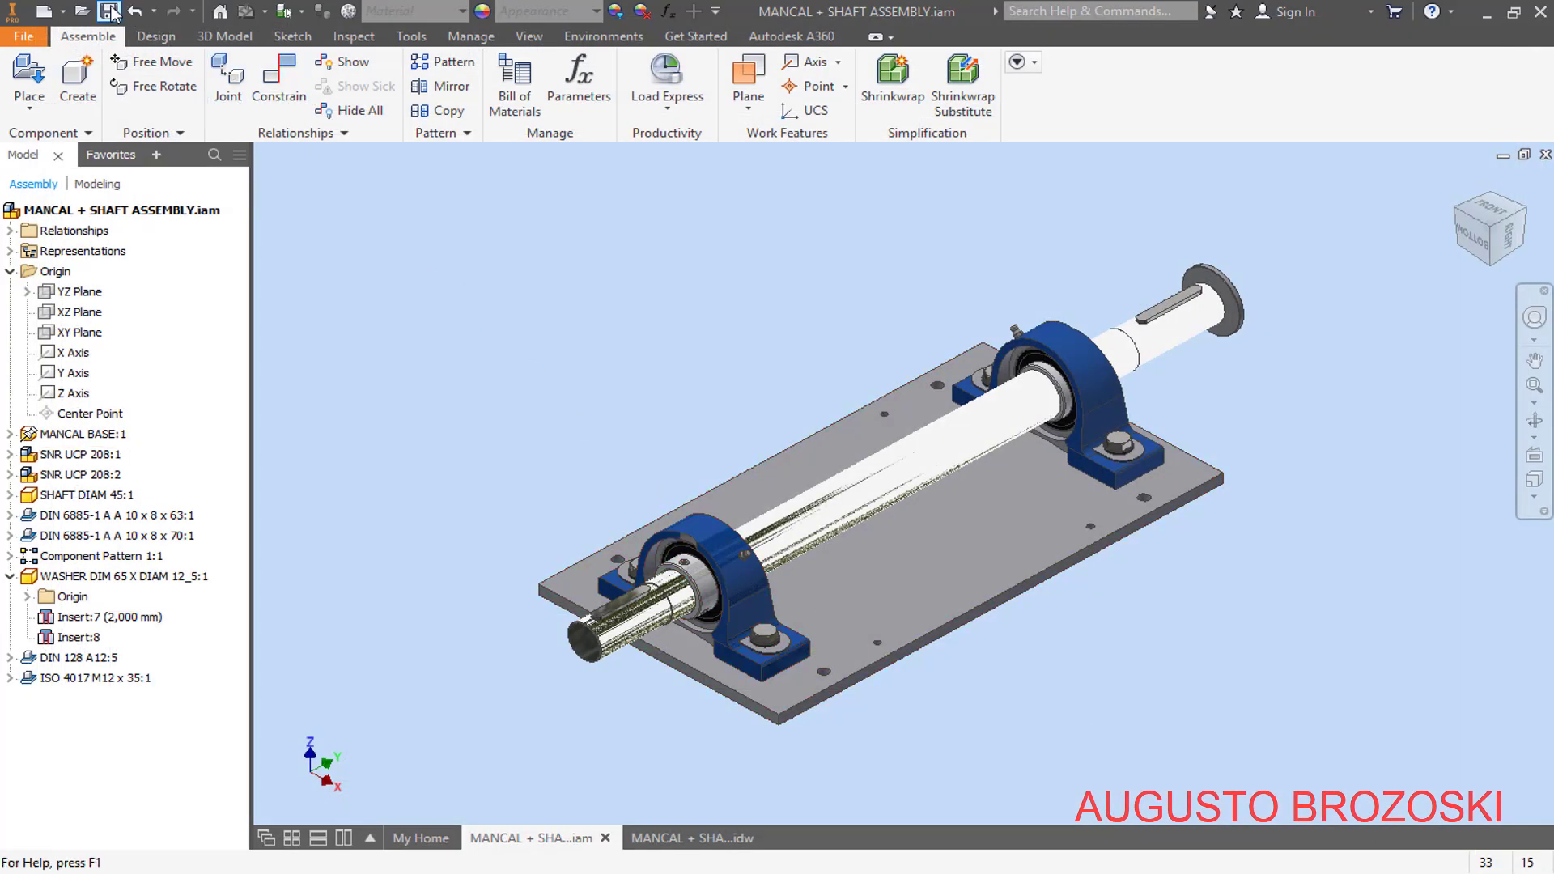
pyautogui.click(108, 11)
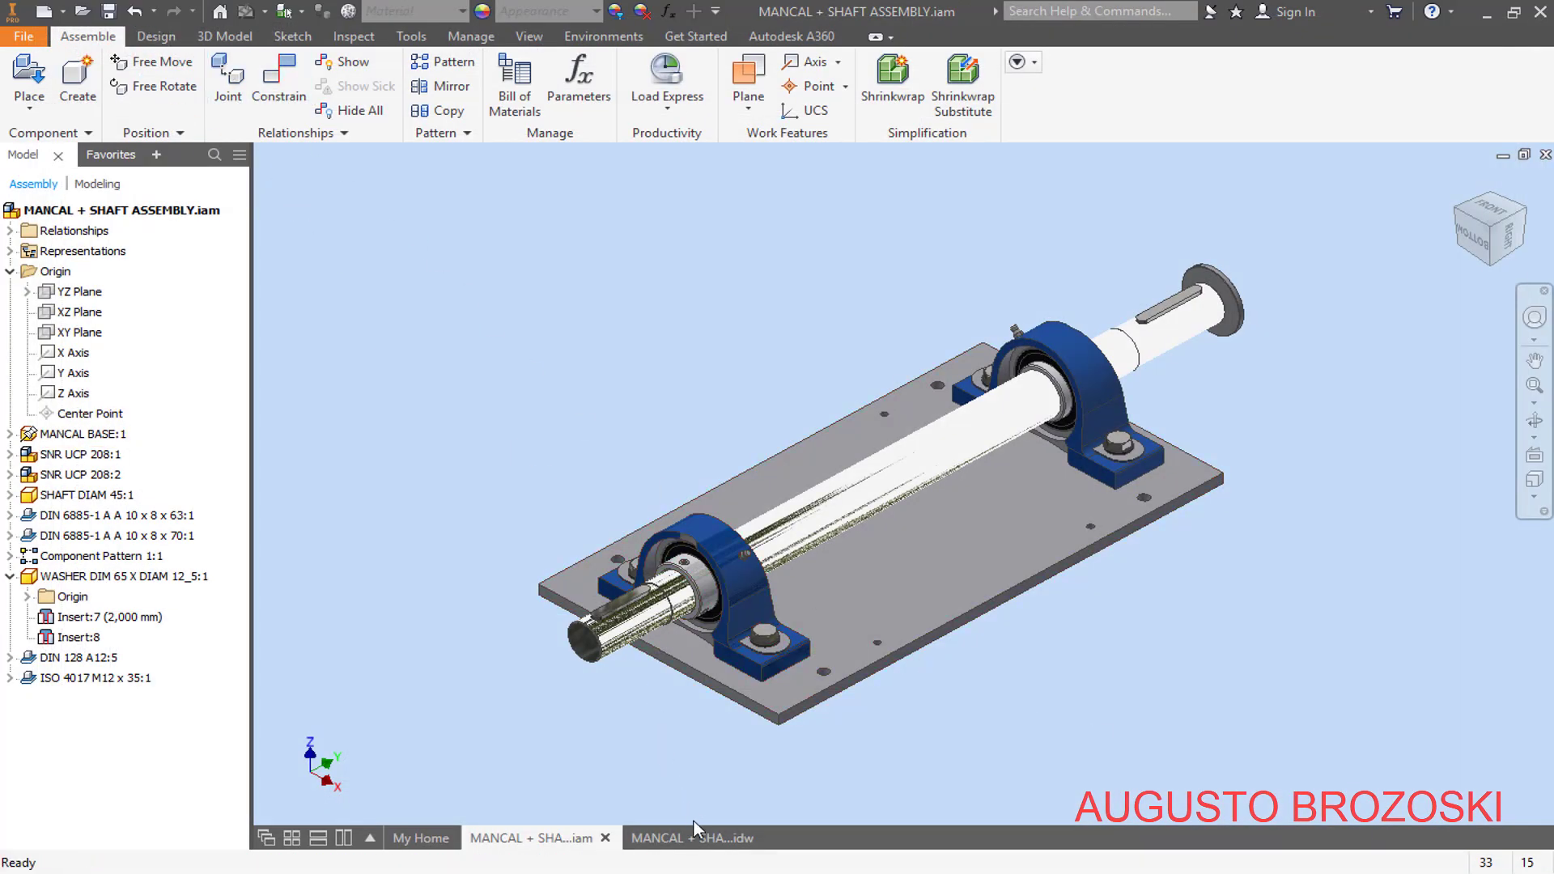
# - Return to the drawing and re-sort the updated parts list by ITEM in ascending order
pyautogui.click(694, 838)
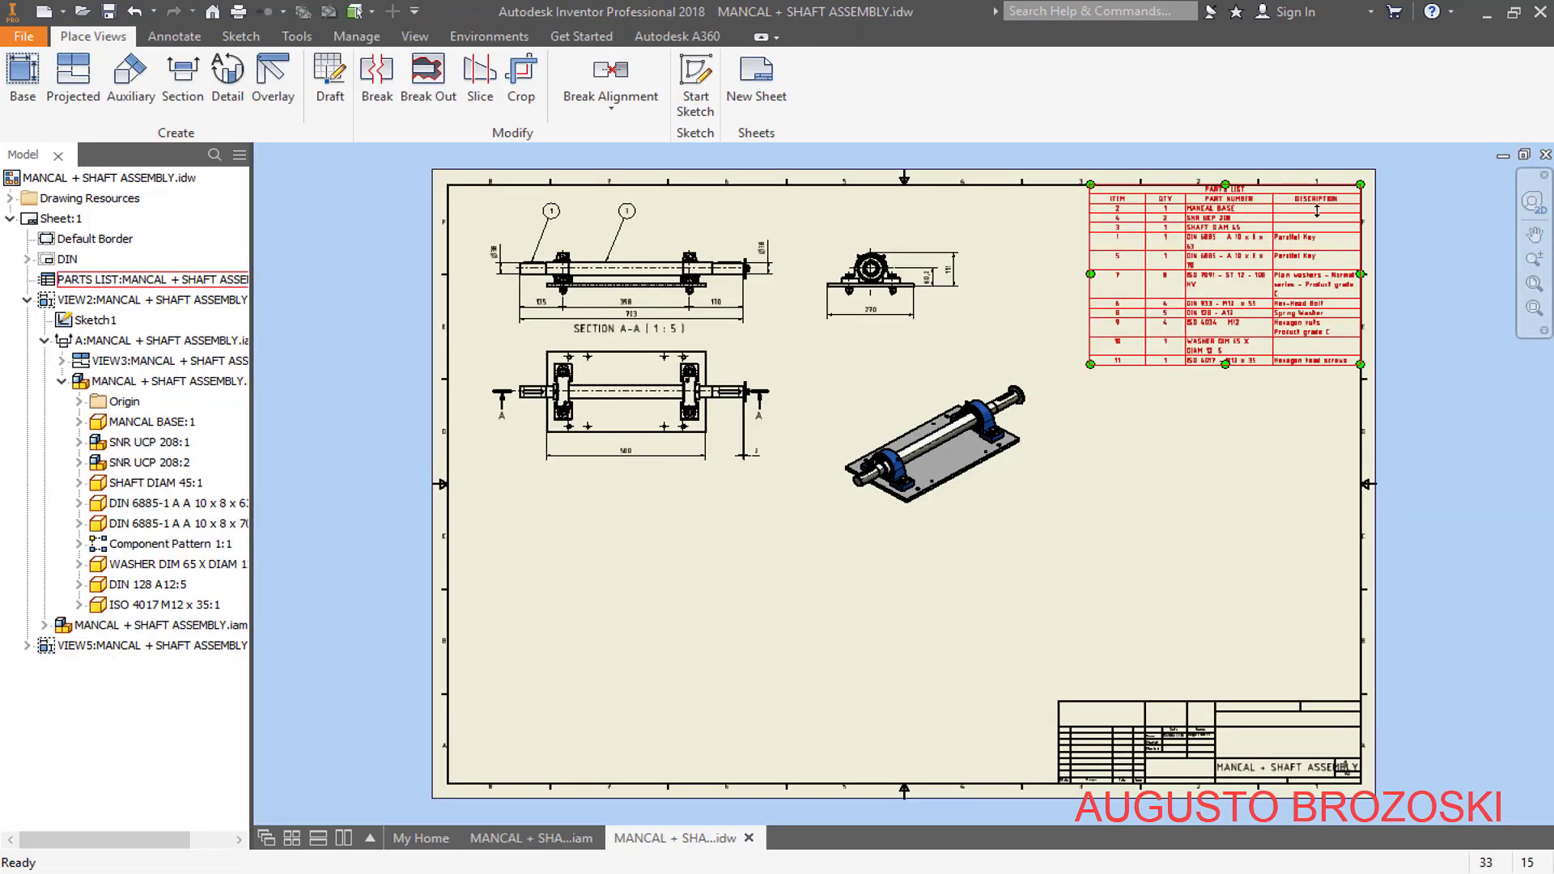
pyautogui.scroll(-3, 1303, 212)
pyautogui.moveTo(1267, 232); pyautogui.dragTo(952, 300, button='middle')
pyautogui.scroll(-1, 907, 303)
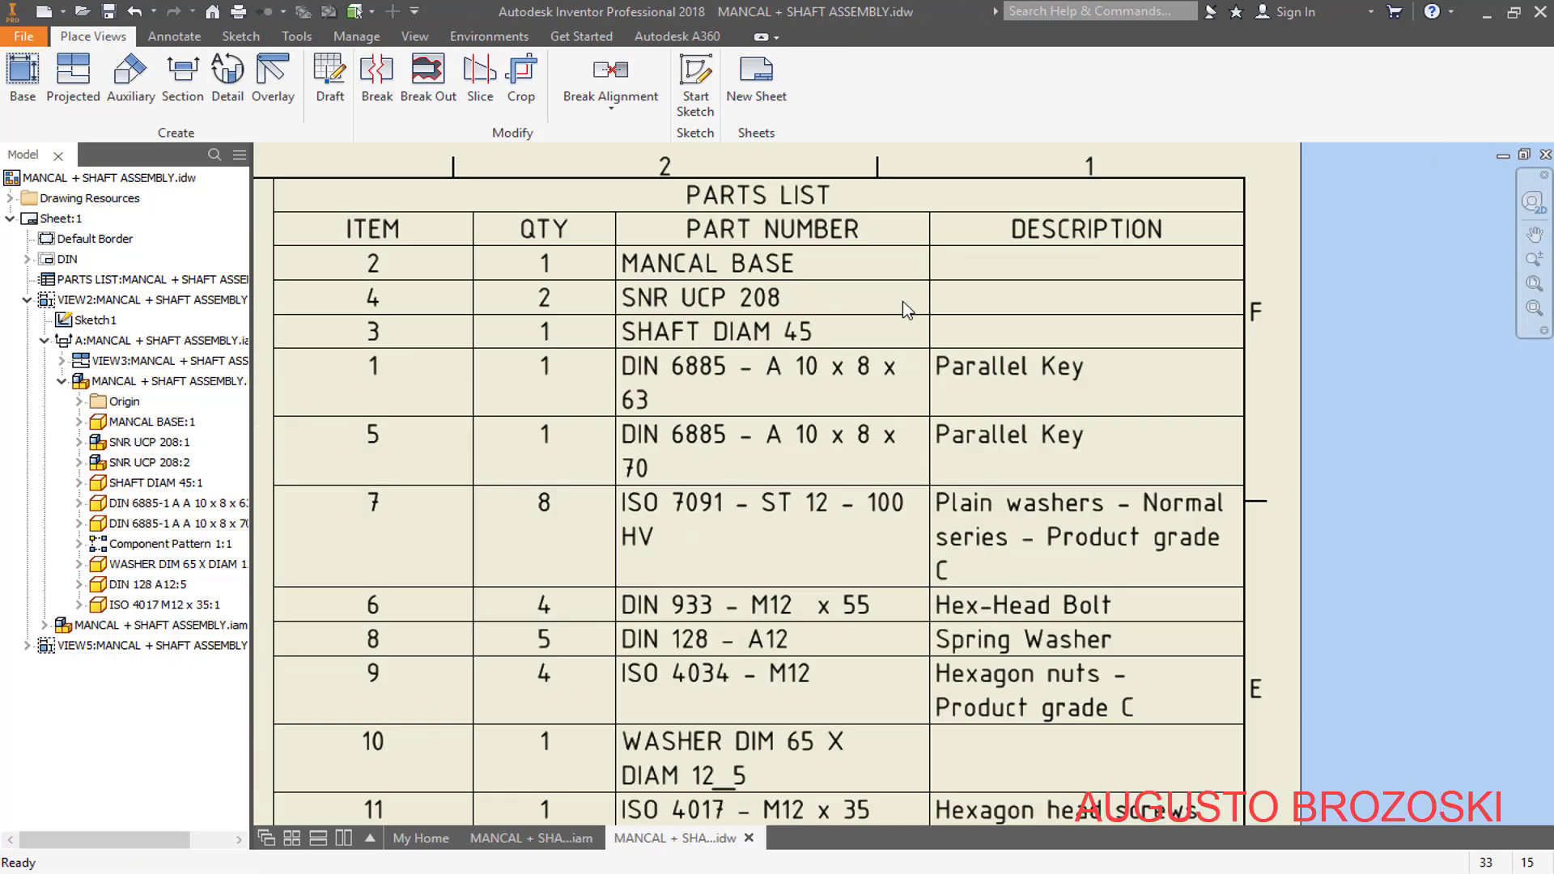
pyautogui.scroll(2, 902, 305)
pyautogui.click(748, 312)
pyautogui.rightClick(749, 310)
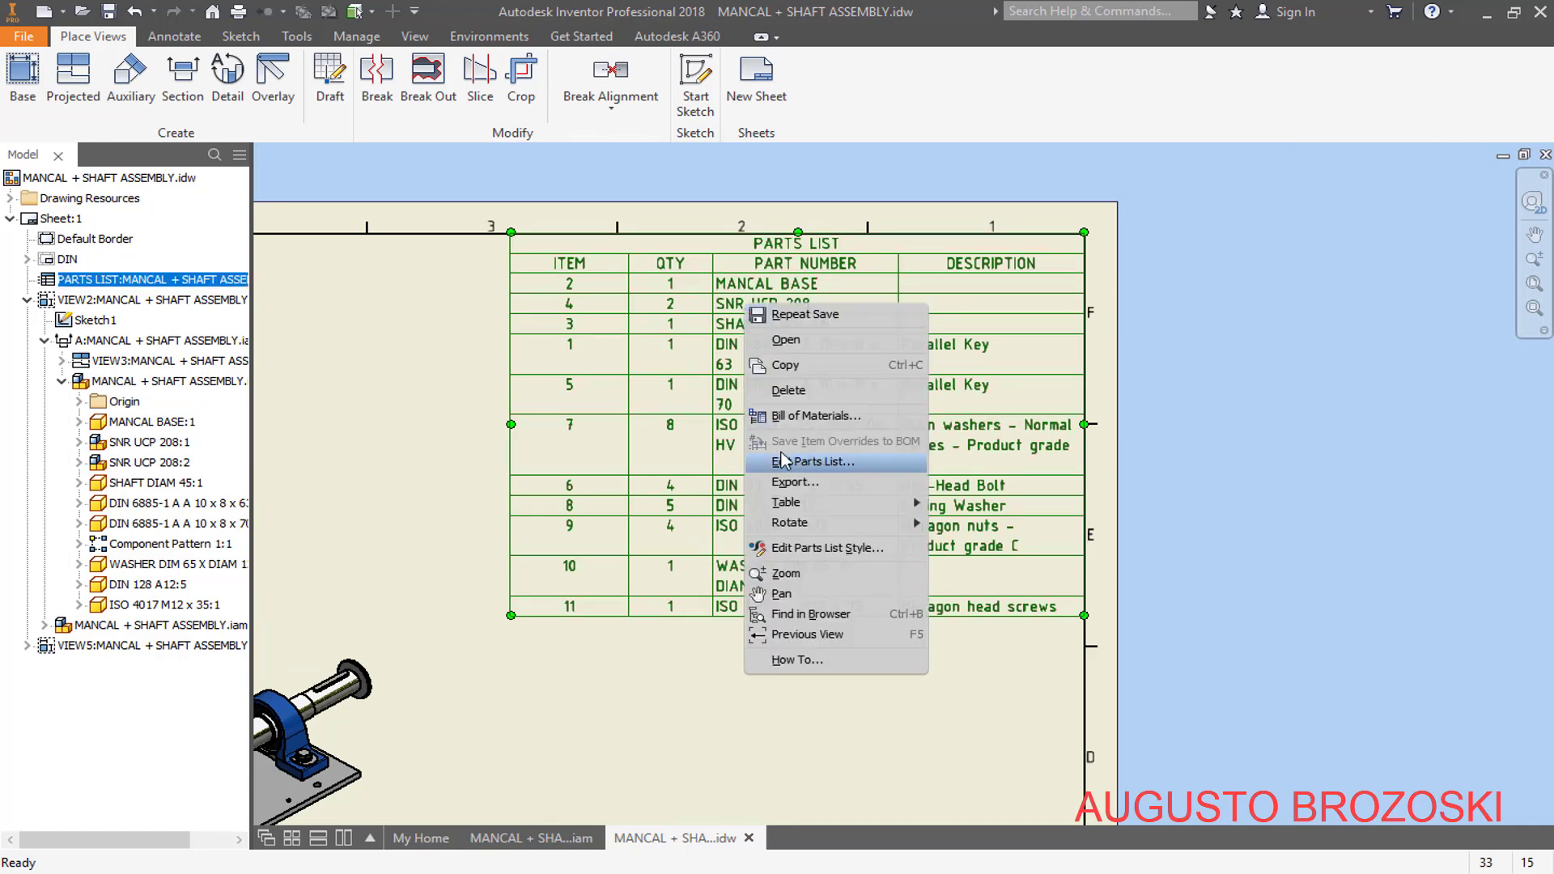
pyautogui.click(441, 317)
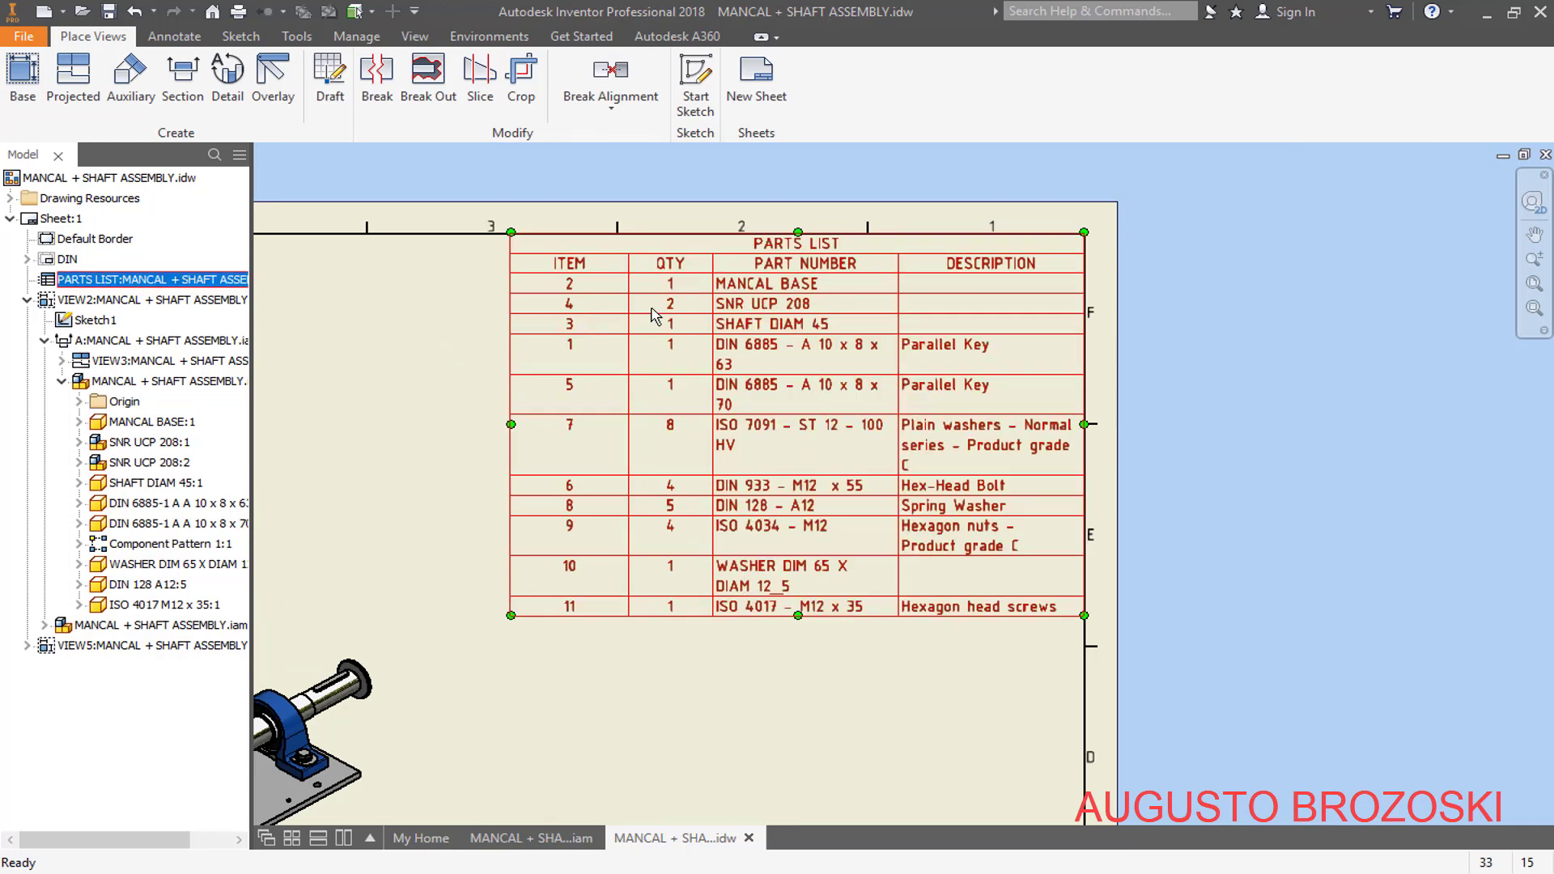
pyautogui.doubleClick(723, 308)
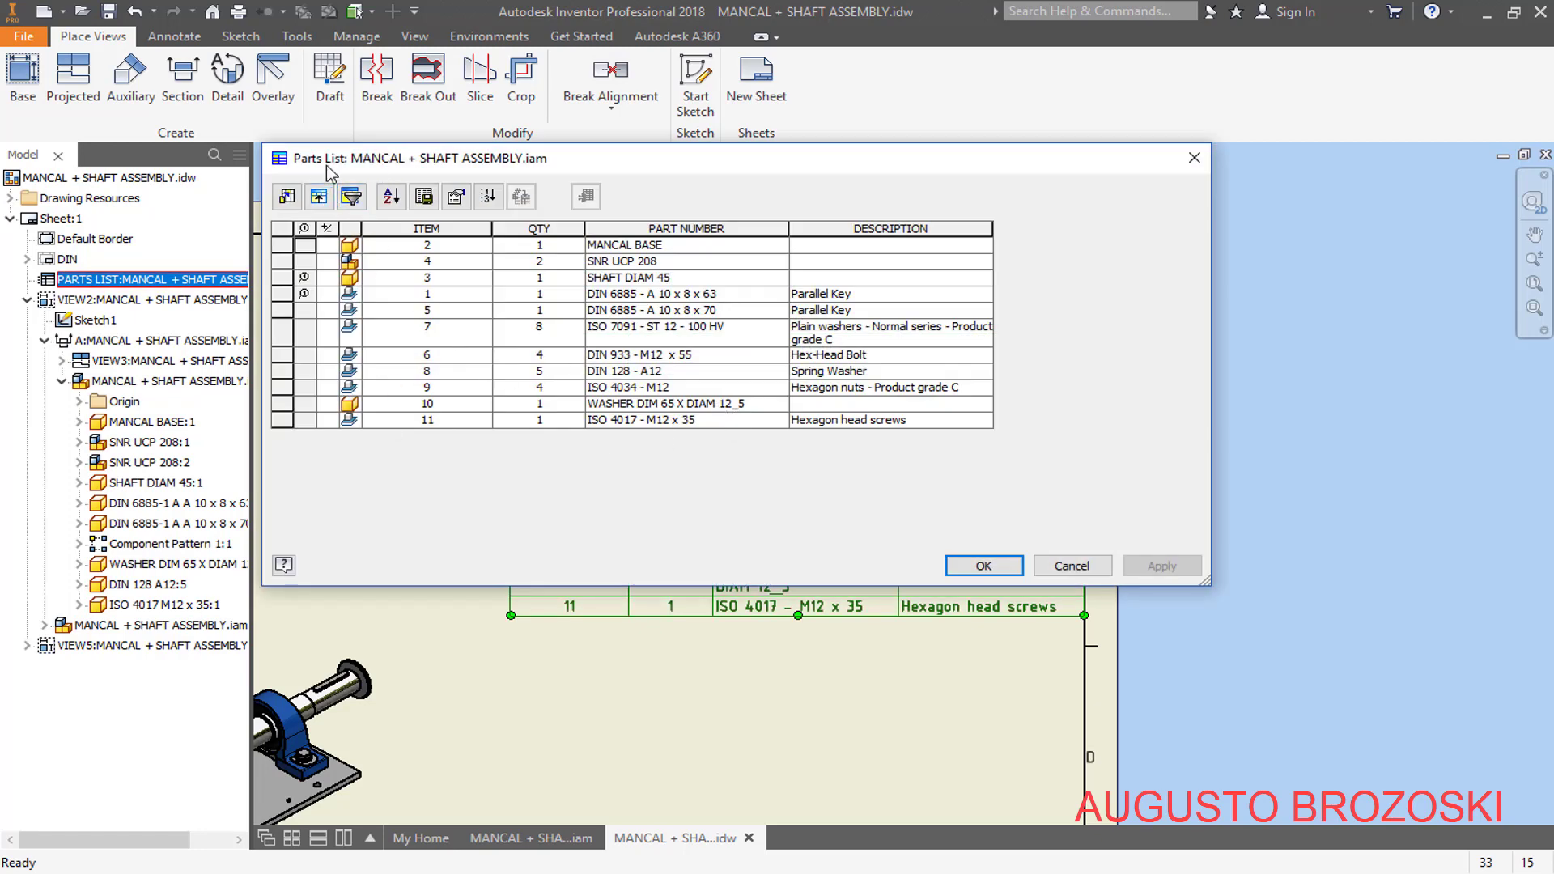
pyautogui.click(392, 197)
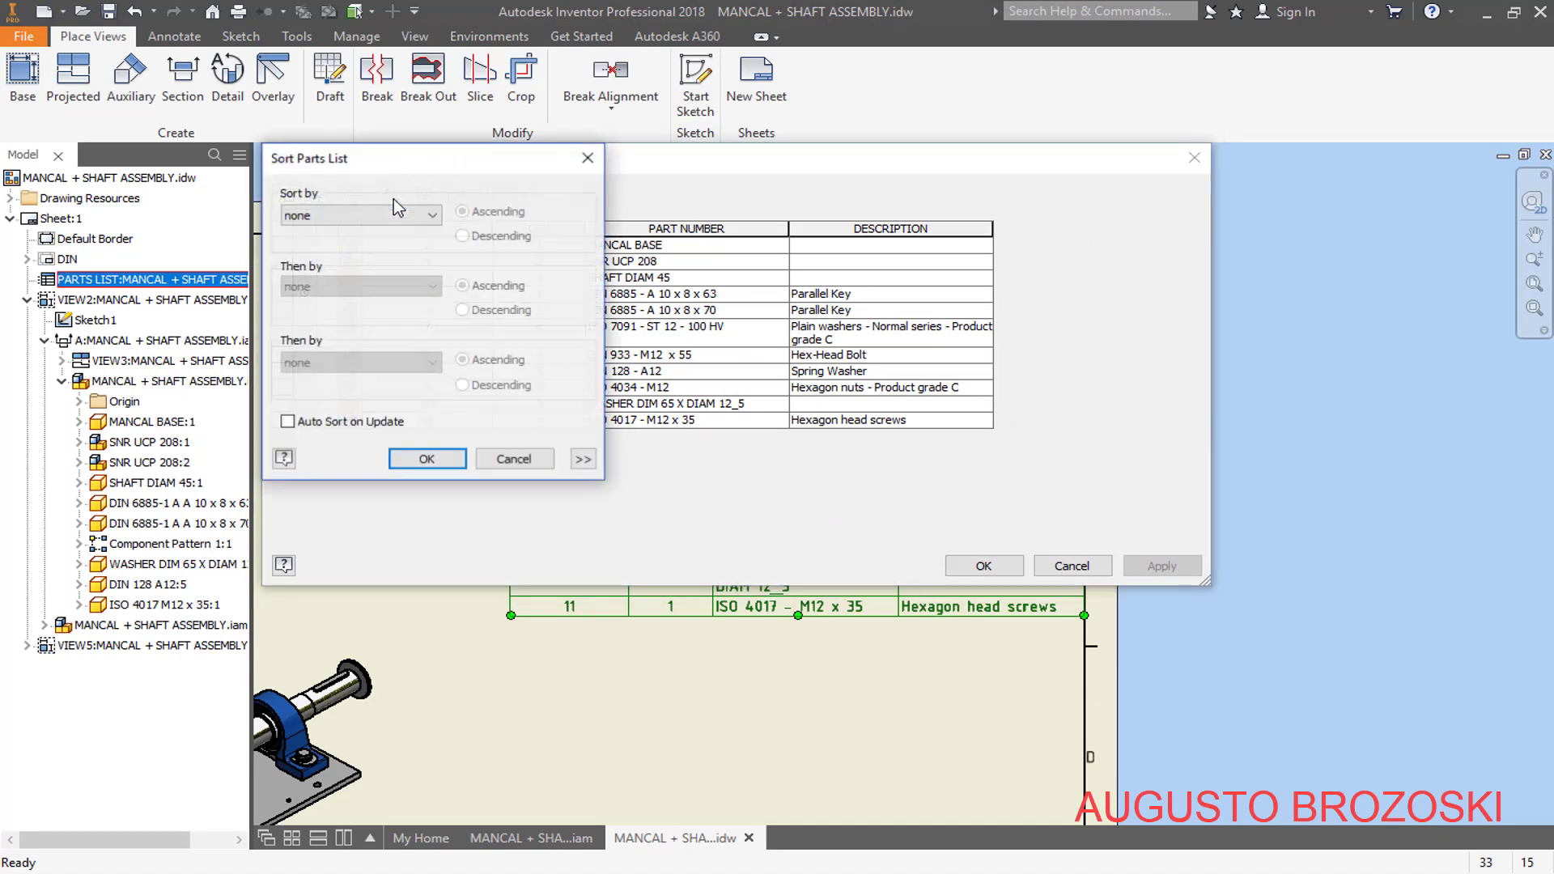
pyautogui.click(332, 217)
pyautogui.click(328, 248)
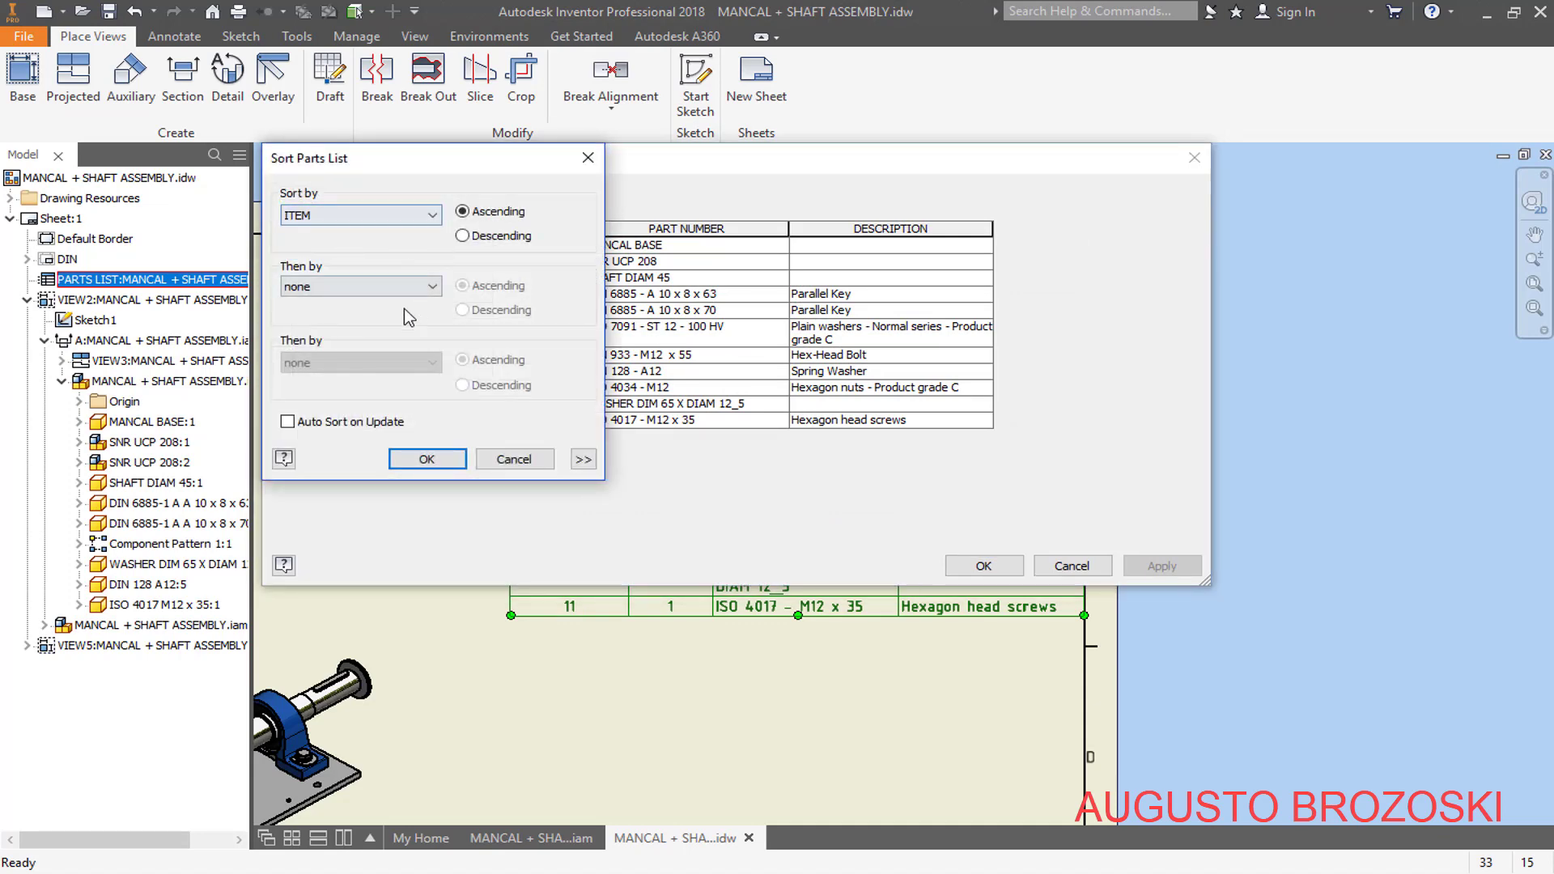
pyautogui.click(429, 460)
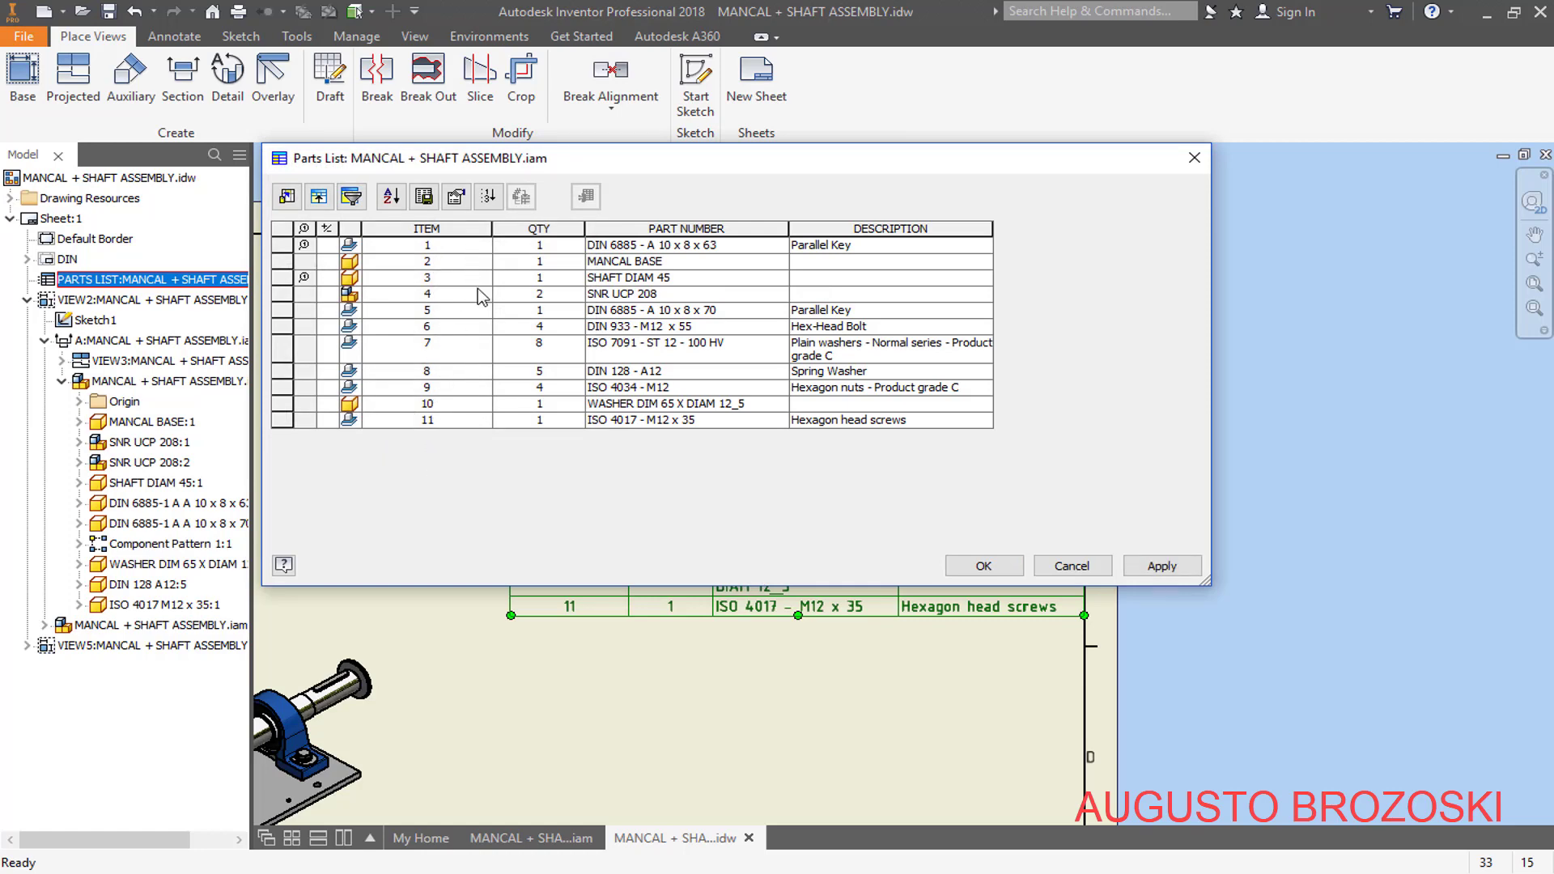
pyautogui.click(983, 566)
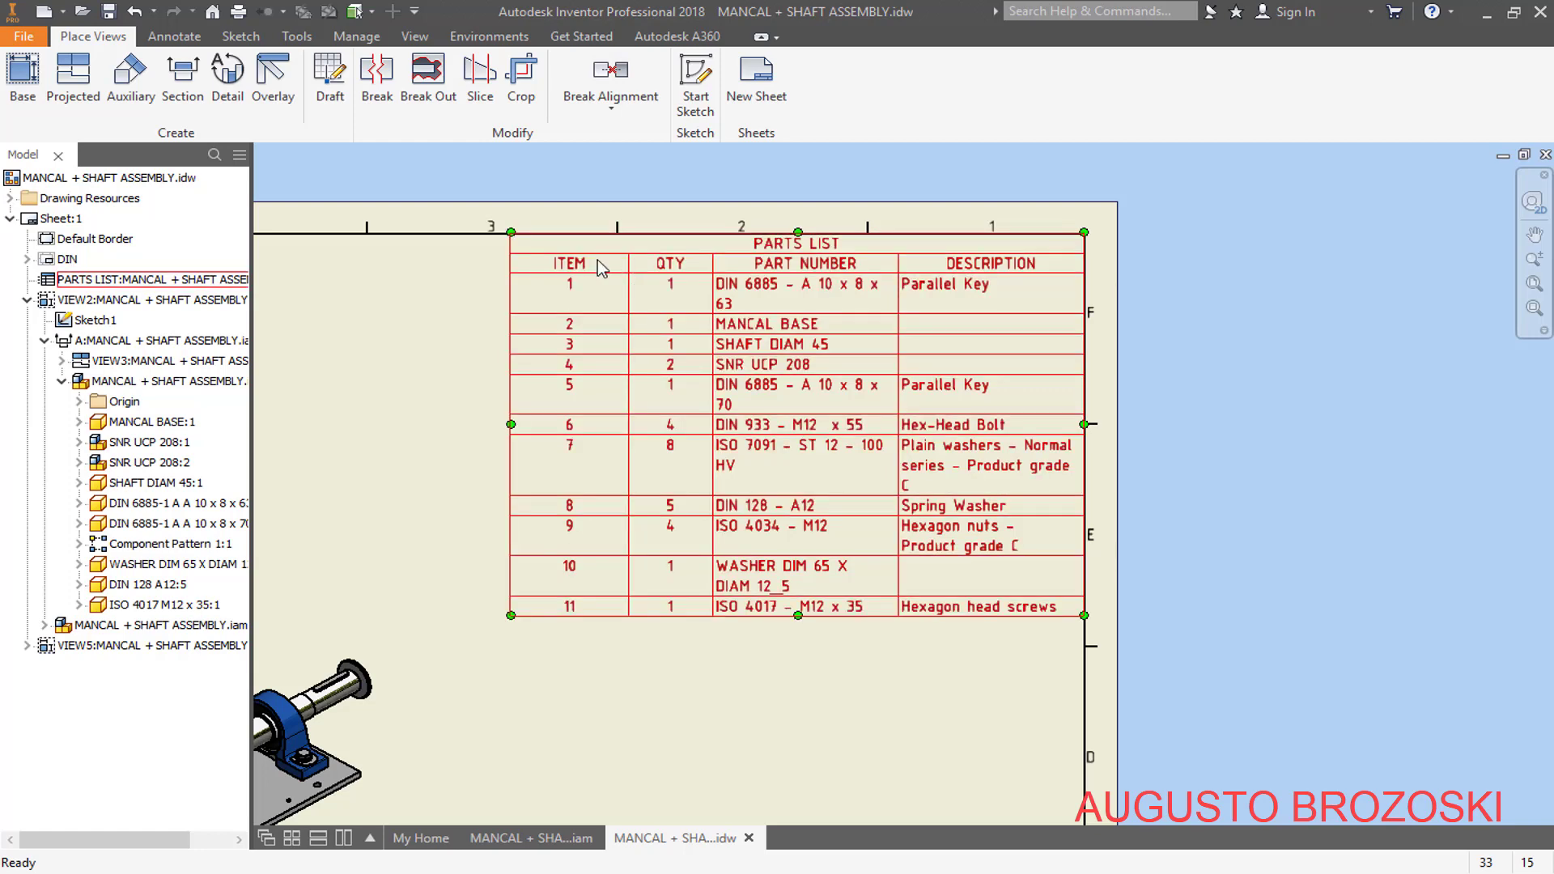
# - Narrow the ITEM and QTY columns of the drawing's parts list to fit their headings
pyautogui.scroll(2, 576, 251)
pyautogui.moveTo(454, 241); pyautogui.dragTo(585, 247)
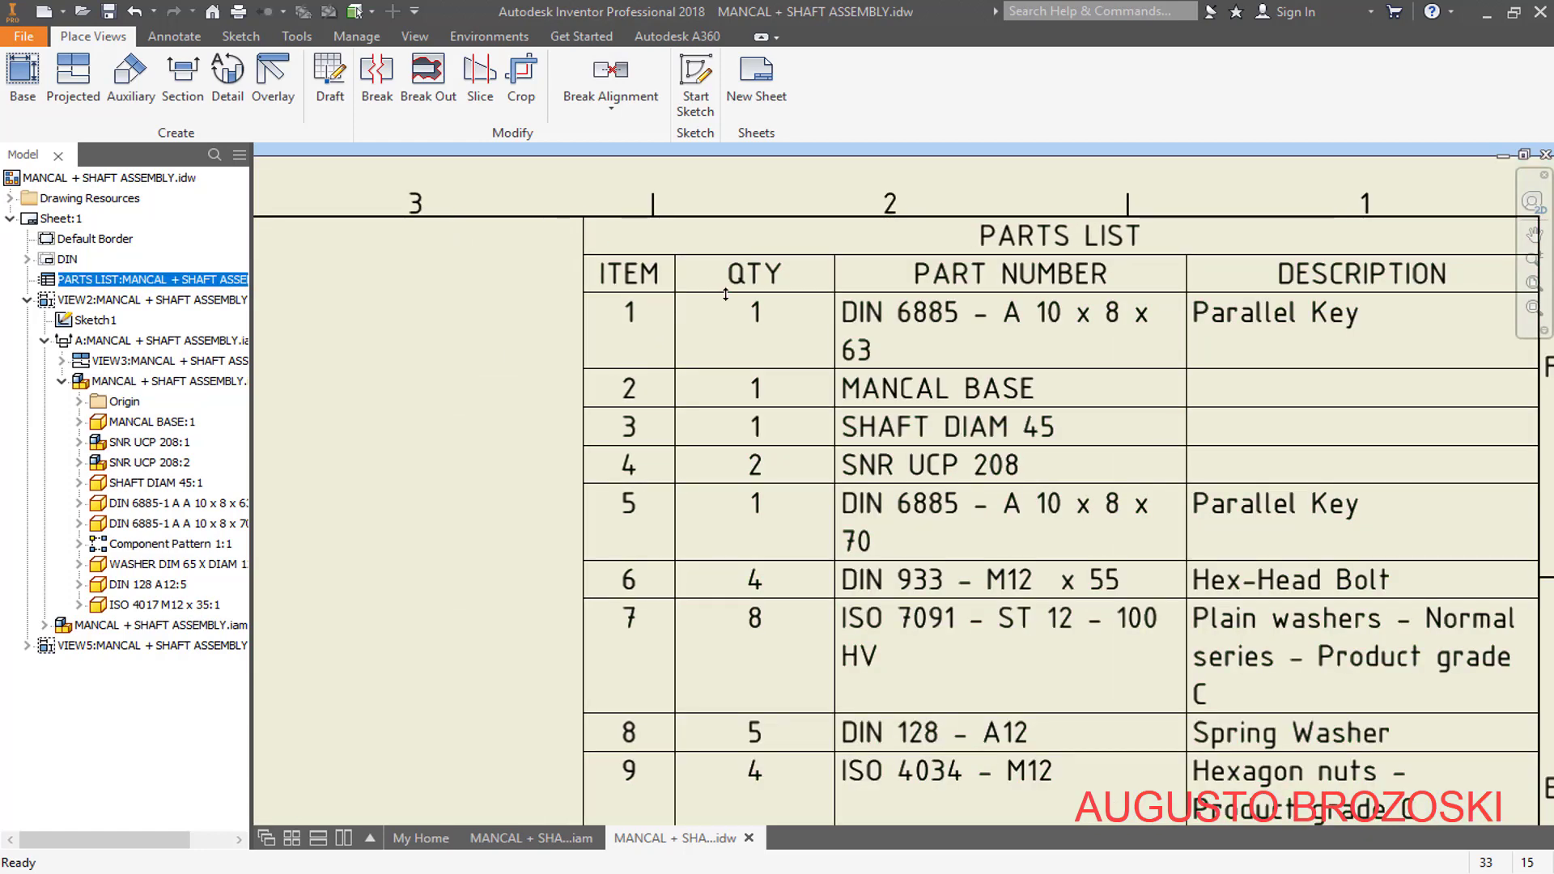
pyautogui.moveTo(690, 273); pyautogui.dragTo(741, 272)
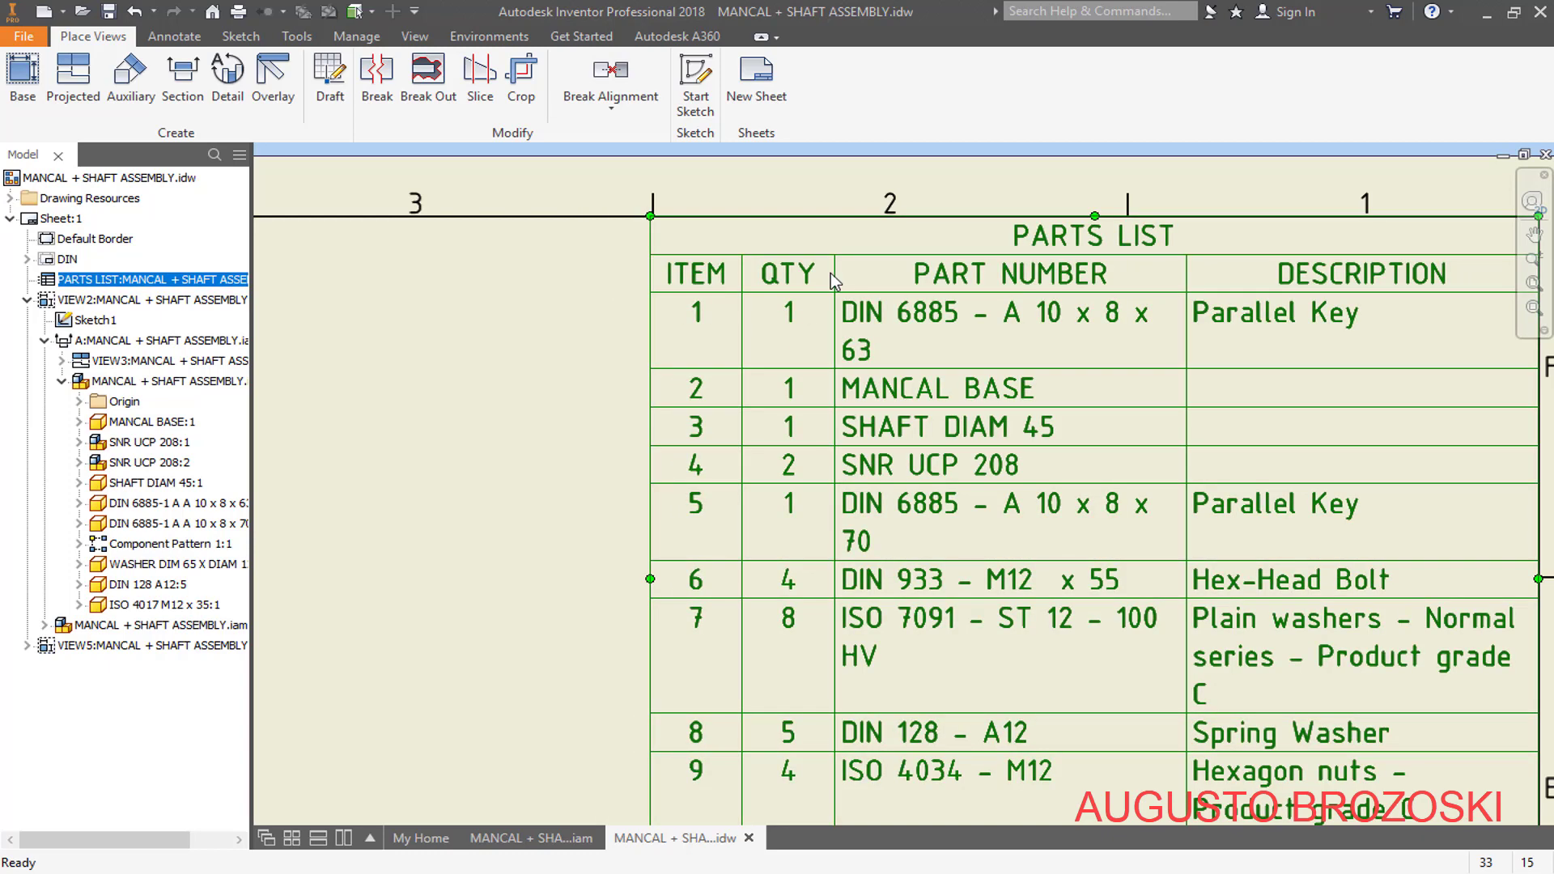
# - Widen the parts list's PART NUMBER and DESCRIPTION columns so every entry fits on one line
pyautogui.moveTo(834, 273); pyautogui.dragTo(785, 276)
pyautogui.moveTo(668, 286); pyautogui.dragTo(641, 293)
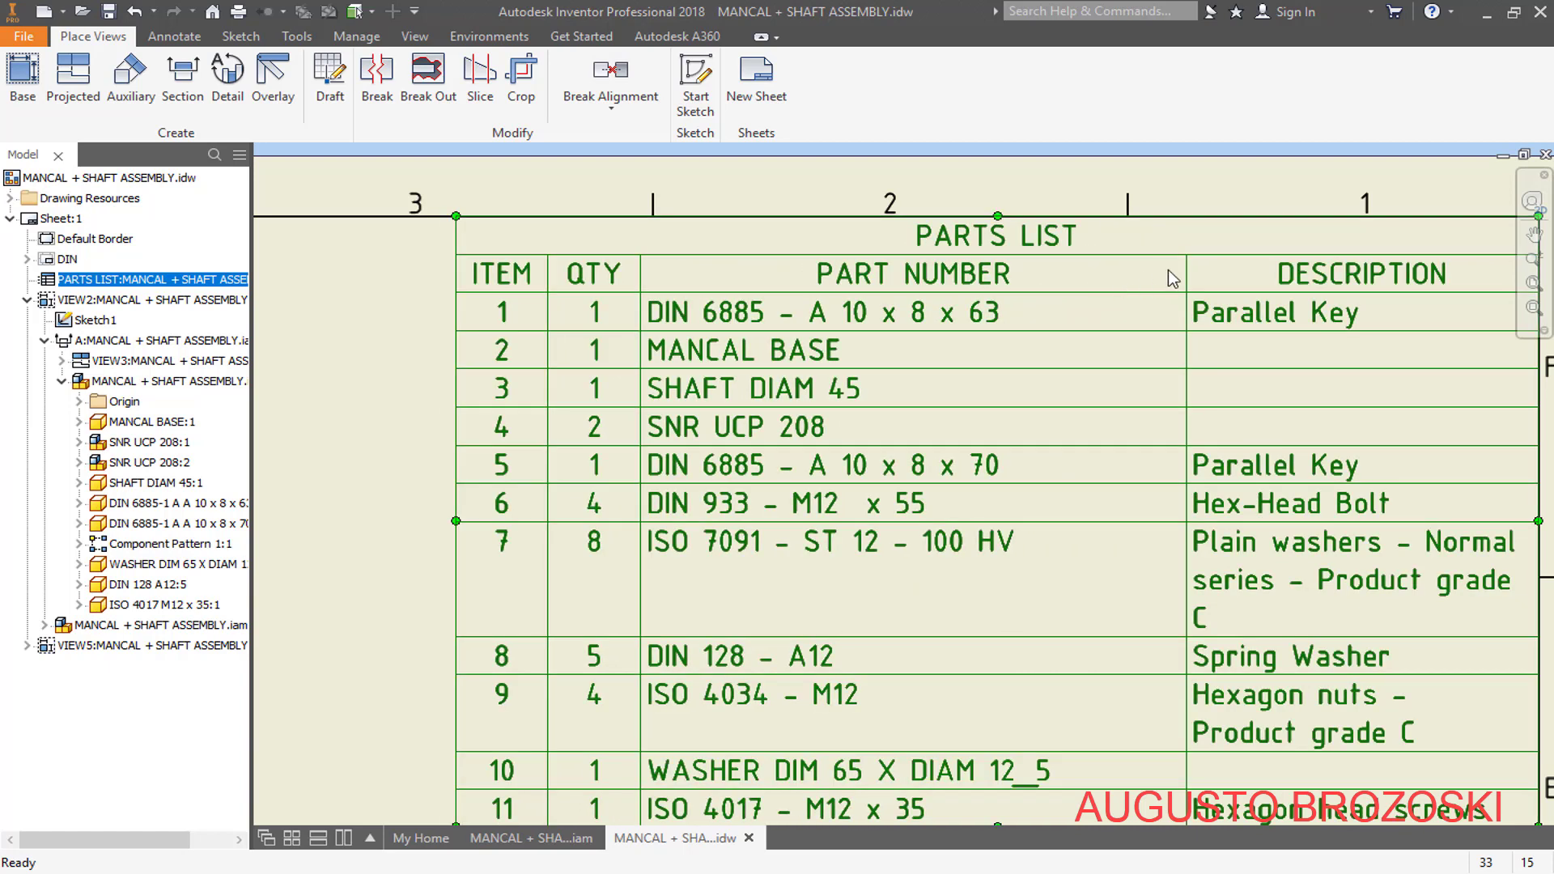
pyautogui.moveTo(1173, 271); pyautogui.dragTo(1038, 302)
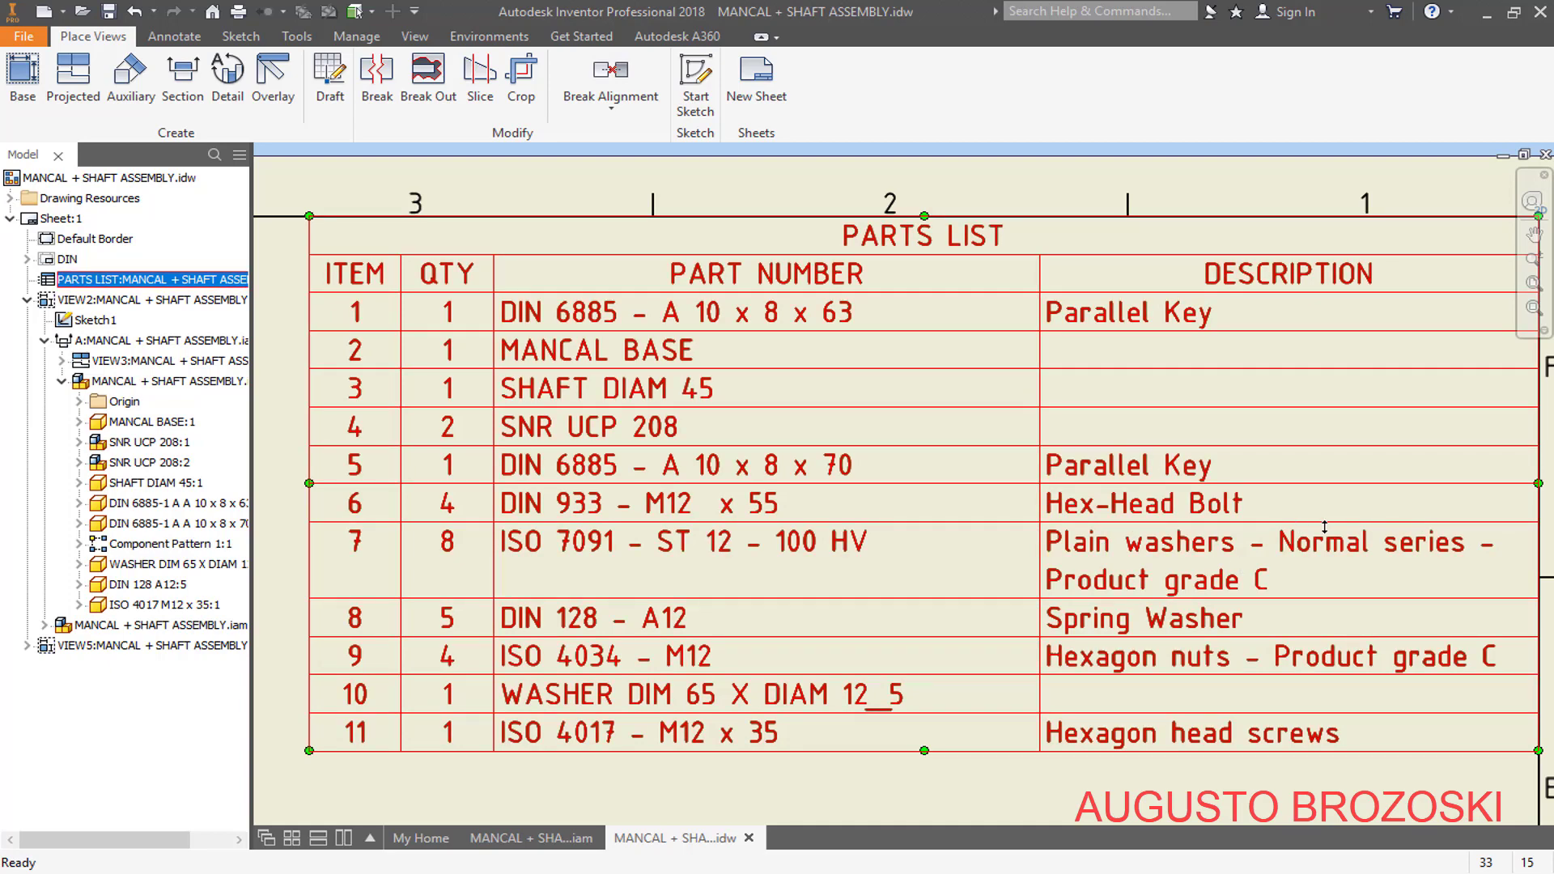
pyautogui.moveTo(1050, 282); pyautogui.dragTo(765, 298)
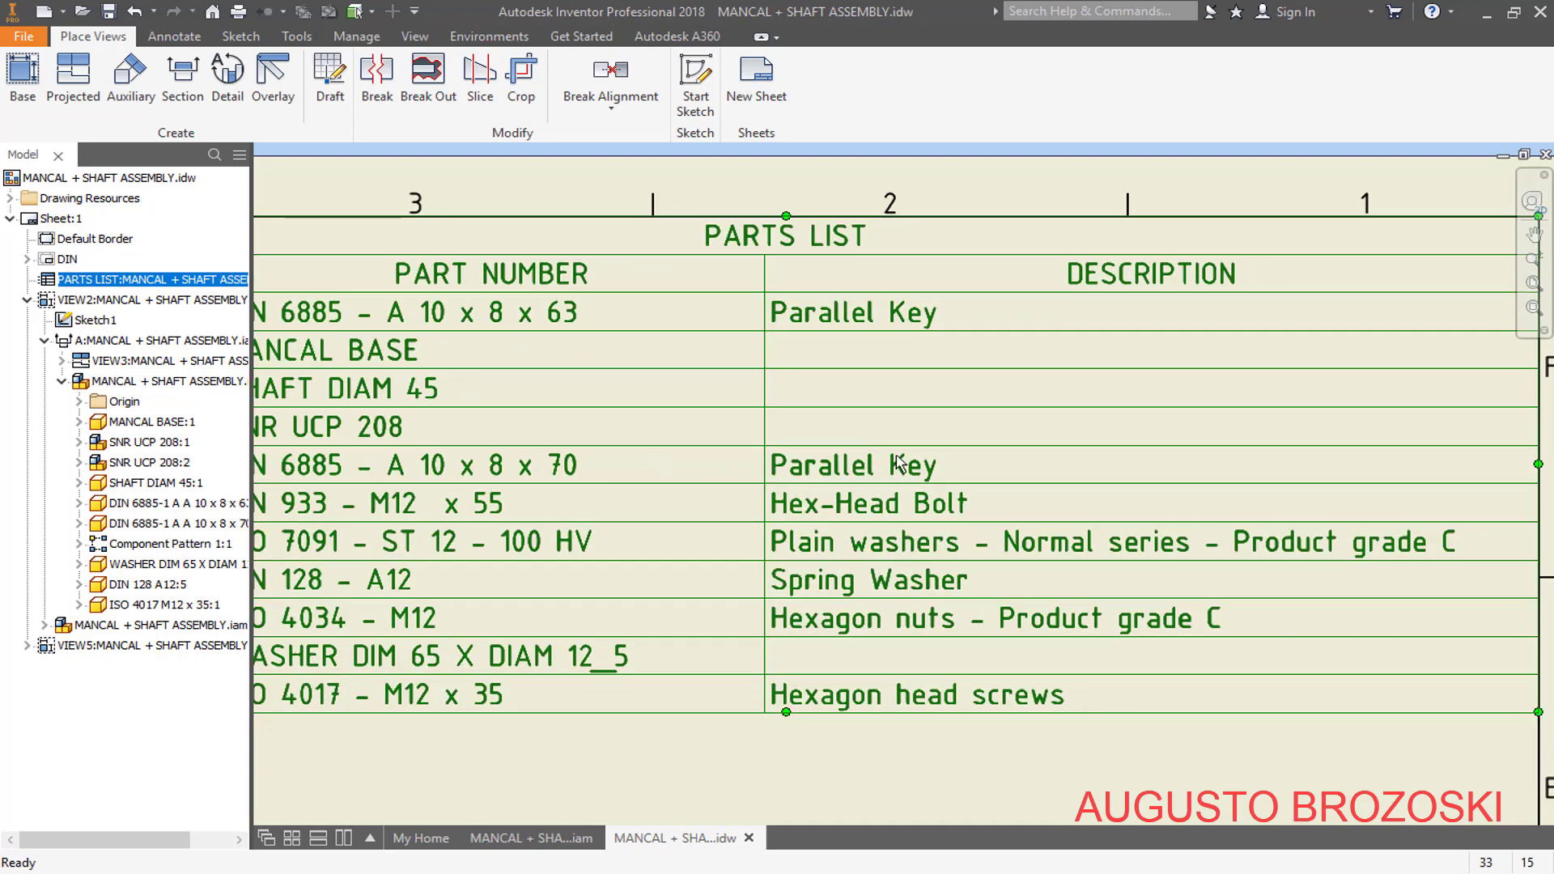
pyautogui.scroll(-3, 1069, 486)
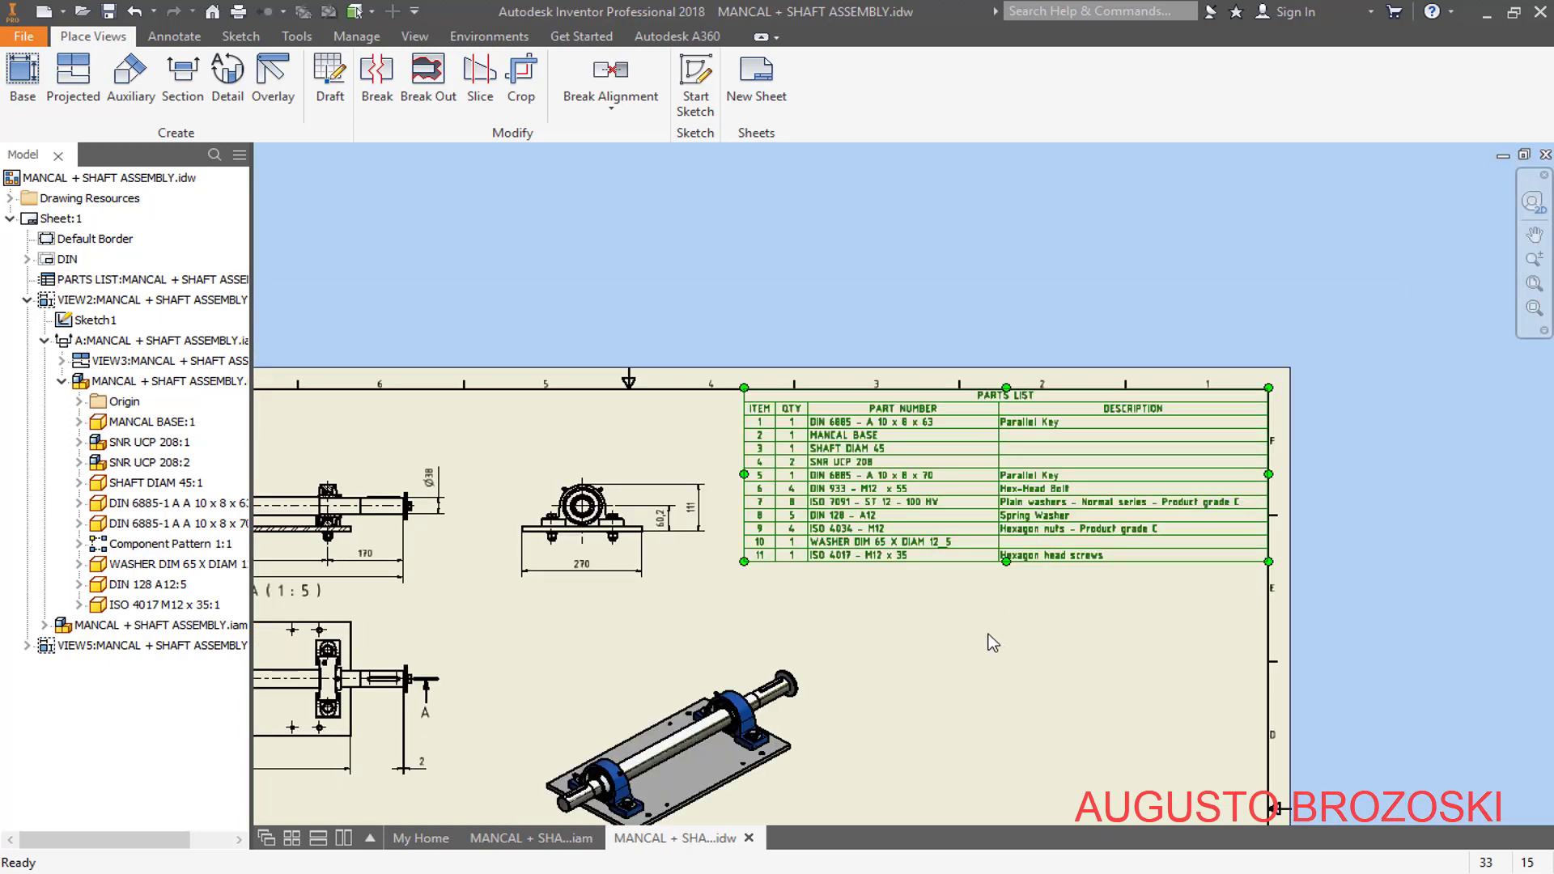
pyautogui.click(989, 635)
pyautogui.moveTo(946, 527); pyautogui.dragTo(996, 377, button='middle')
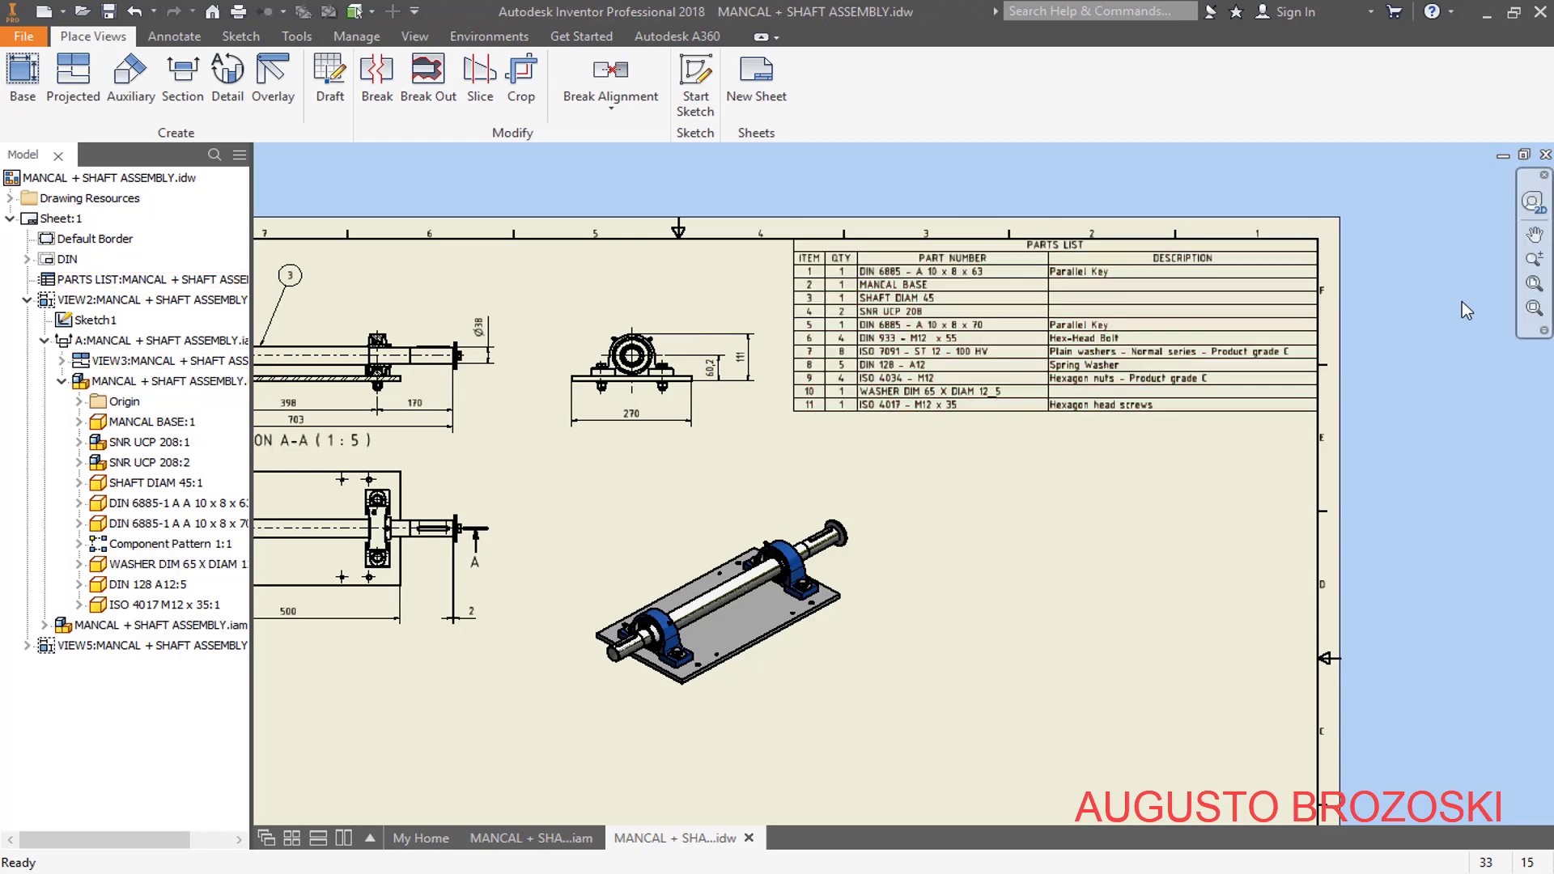
pyautogui.click(1534, 284)
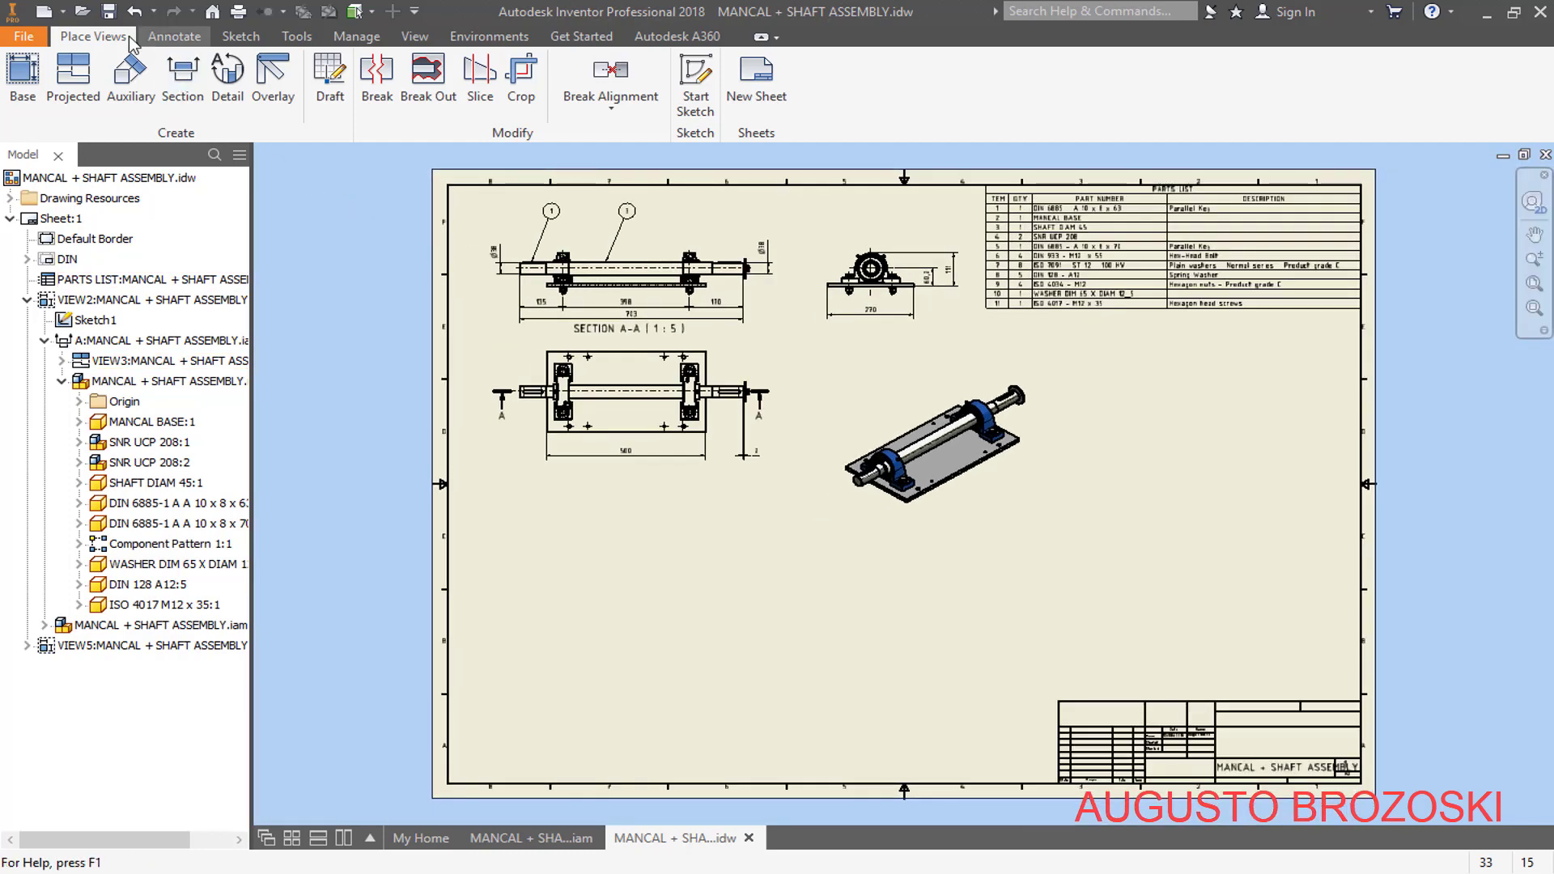
# - Save the drawing, check the reference PDF, and balloon the base plate in section A-A between balloons 1 and 3, aligned with them
pyautogui.click(108, 11)
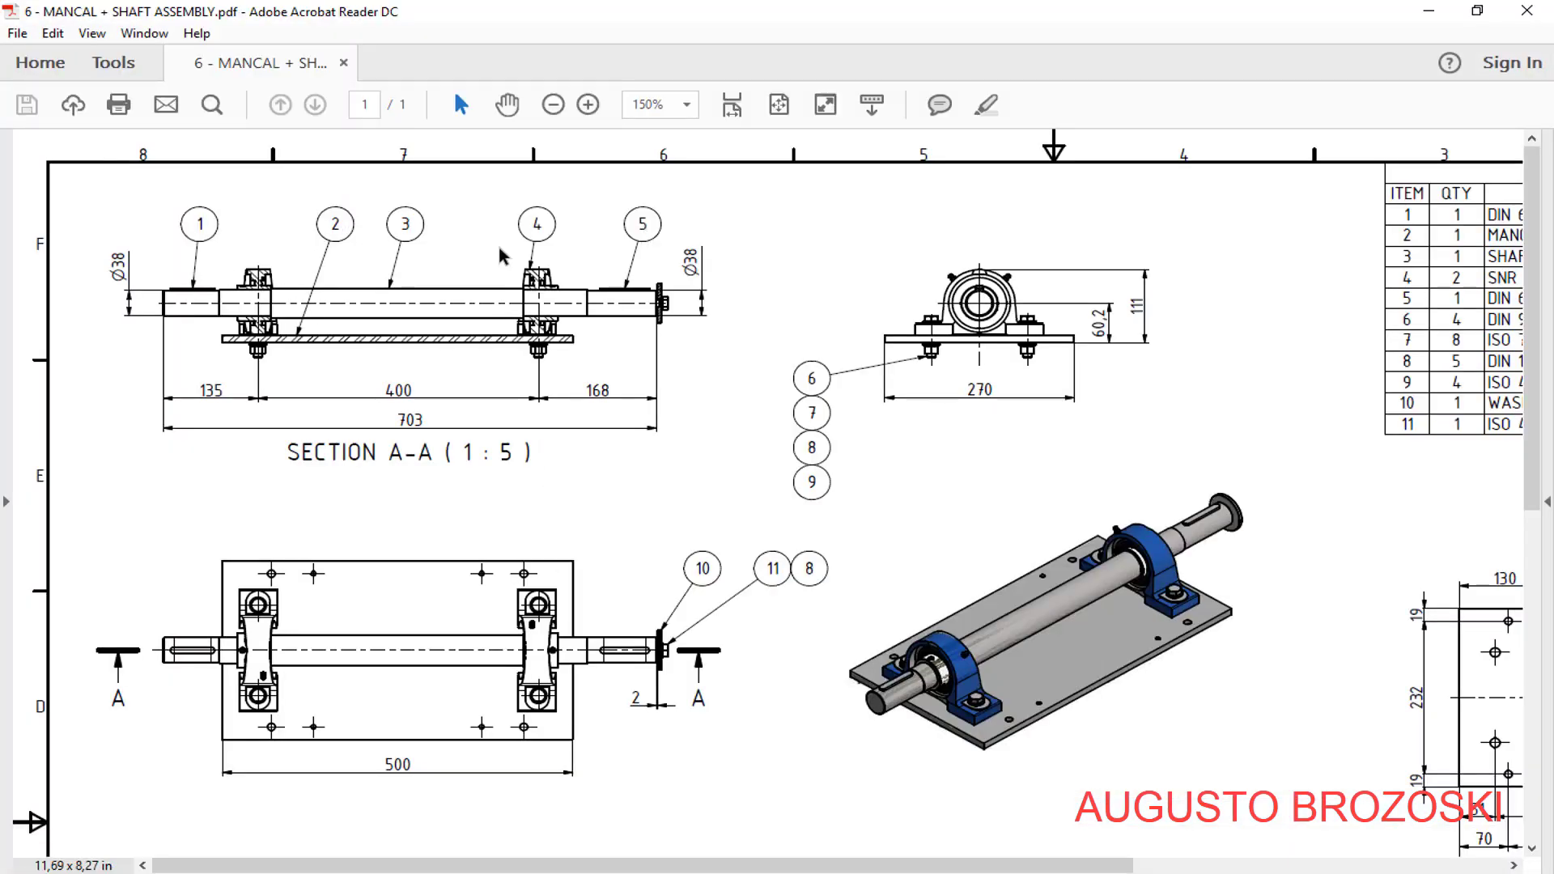
pyautogui.click(1430, 15)
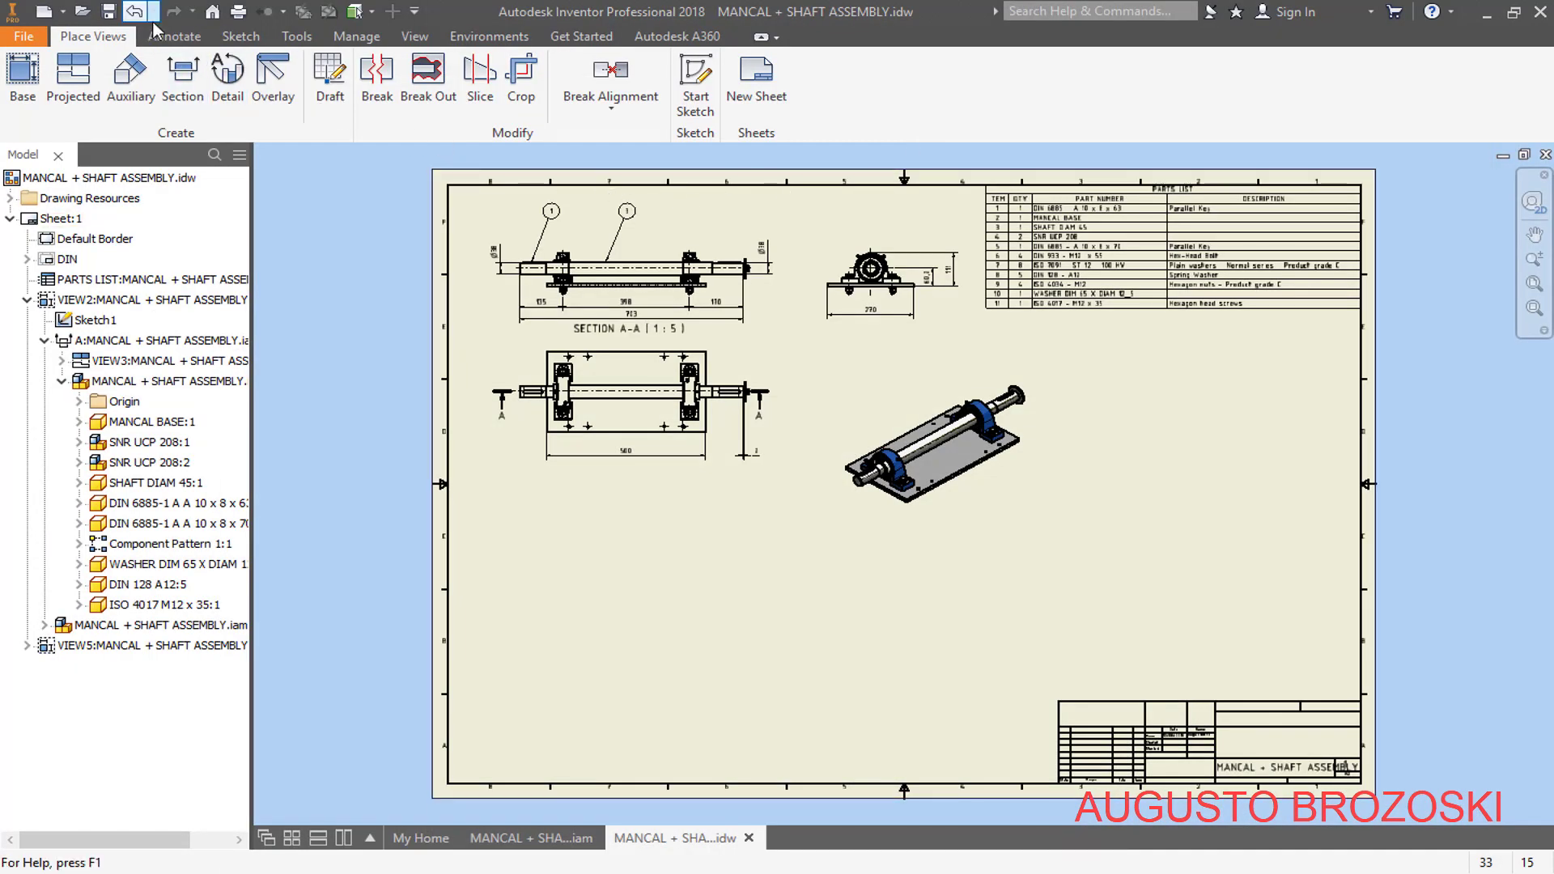
pyautogui.click(174, 35)
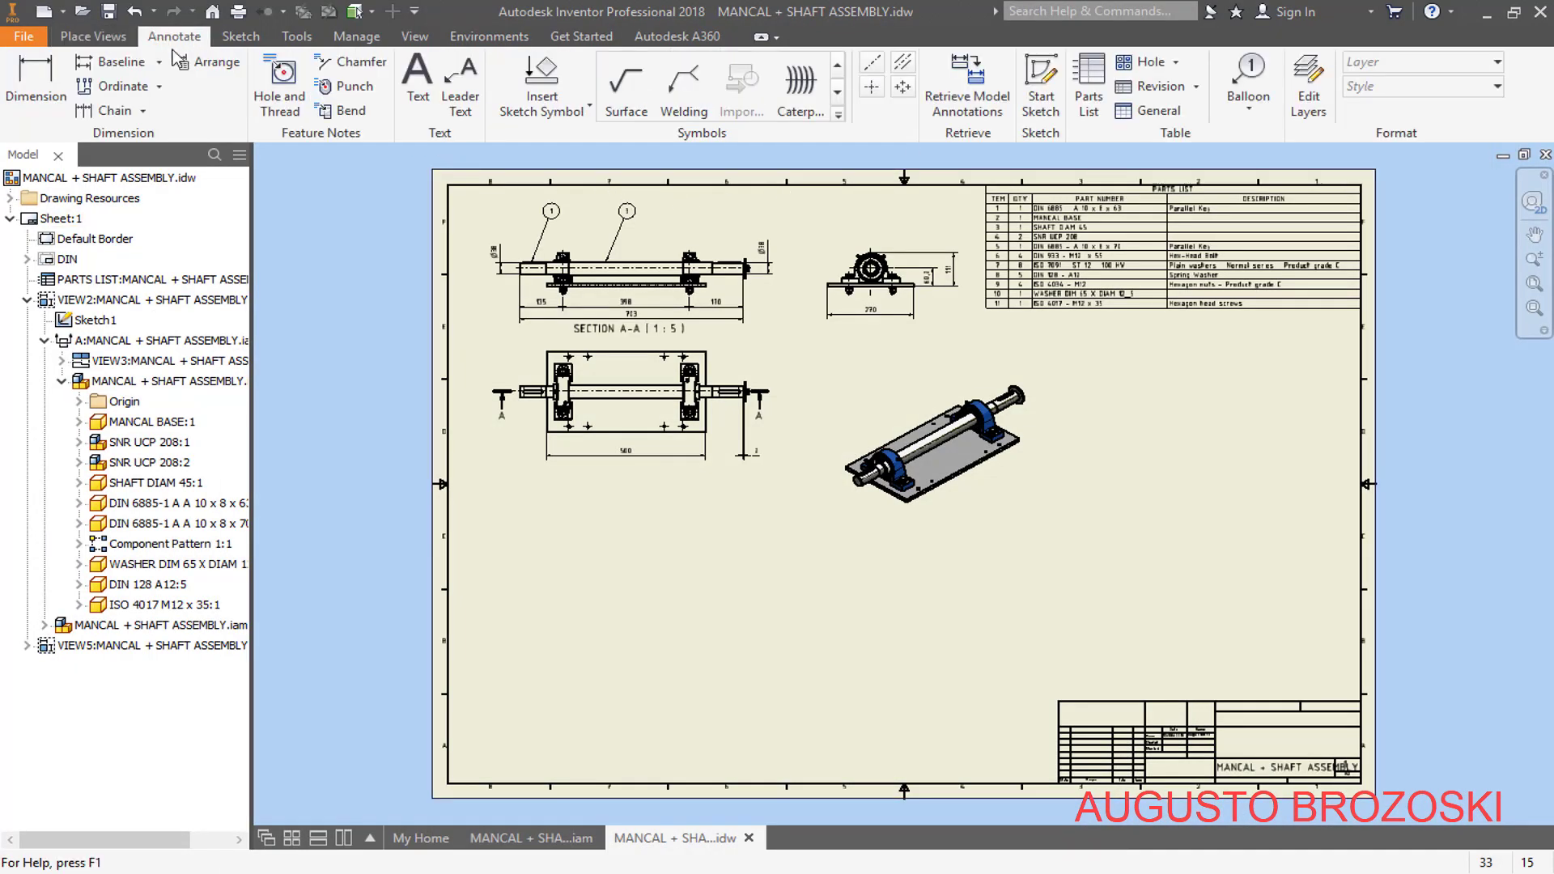
pyautogui.click(1251, 77)
pyautogui.scroll(-6, 567, 226)
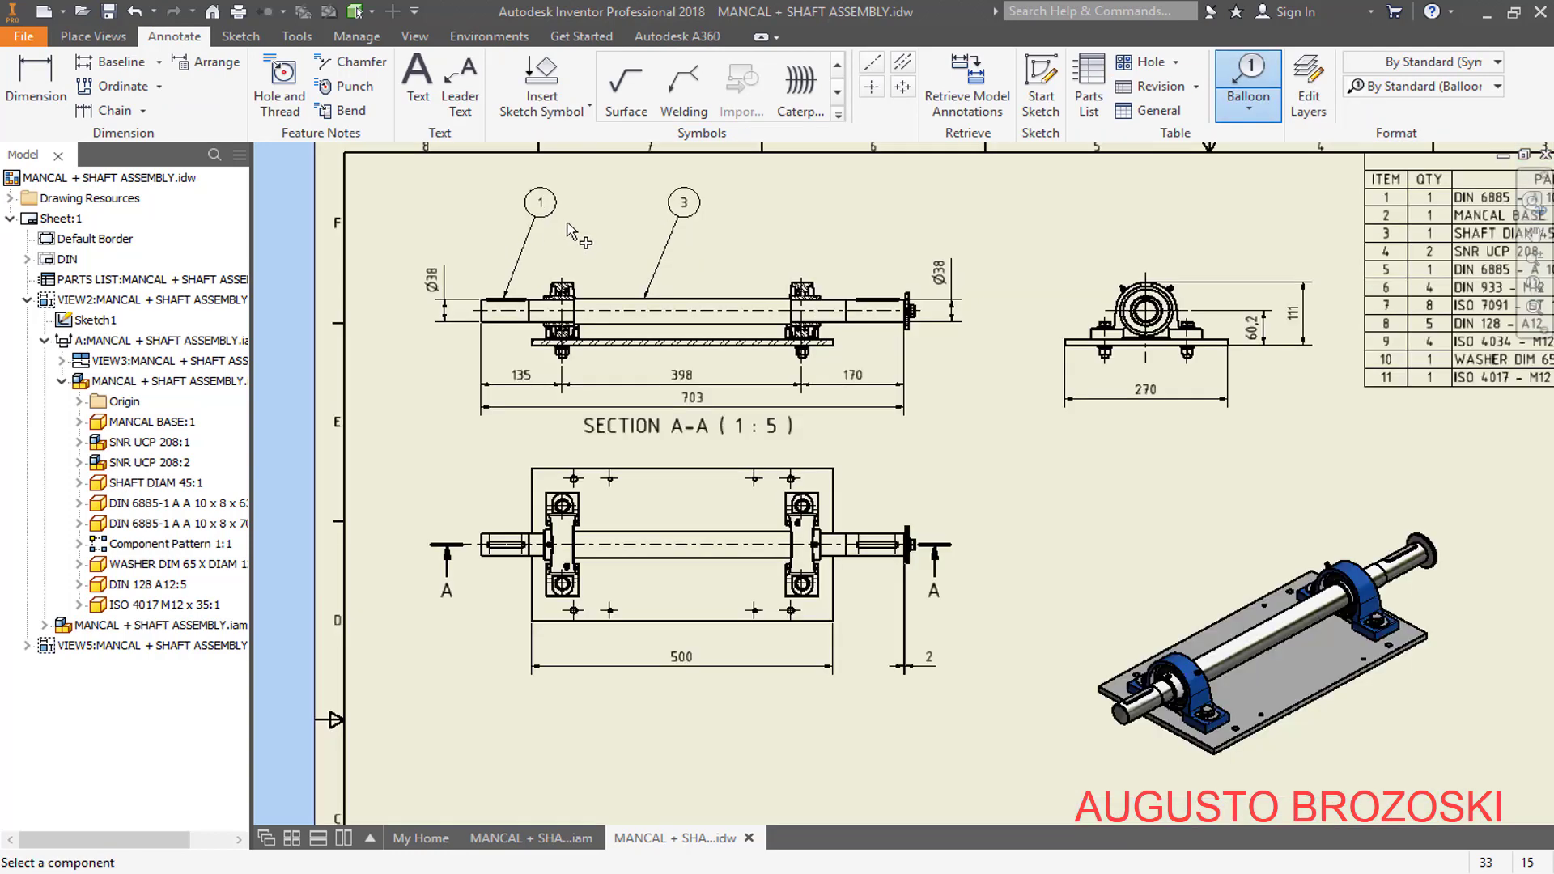
pyautogui.scroll(3, 673, 279)
pyautogui.scroll(-1, 636, 389)
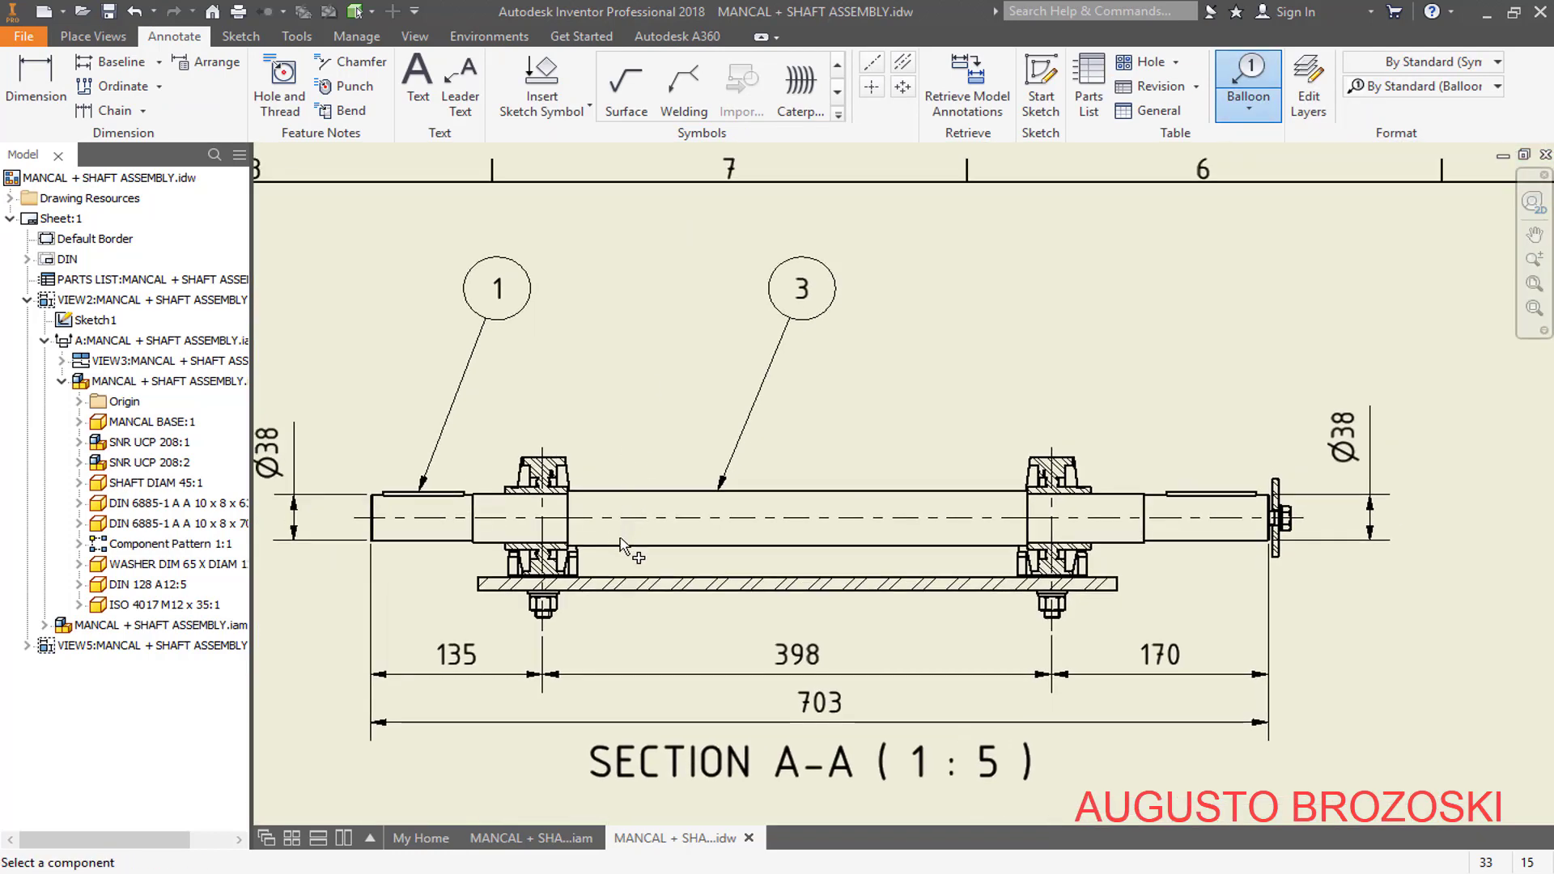
pyautogui.click(617, 575)
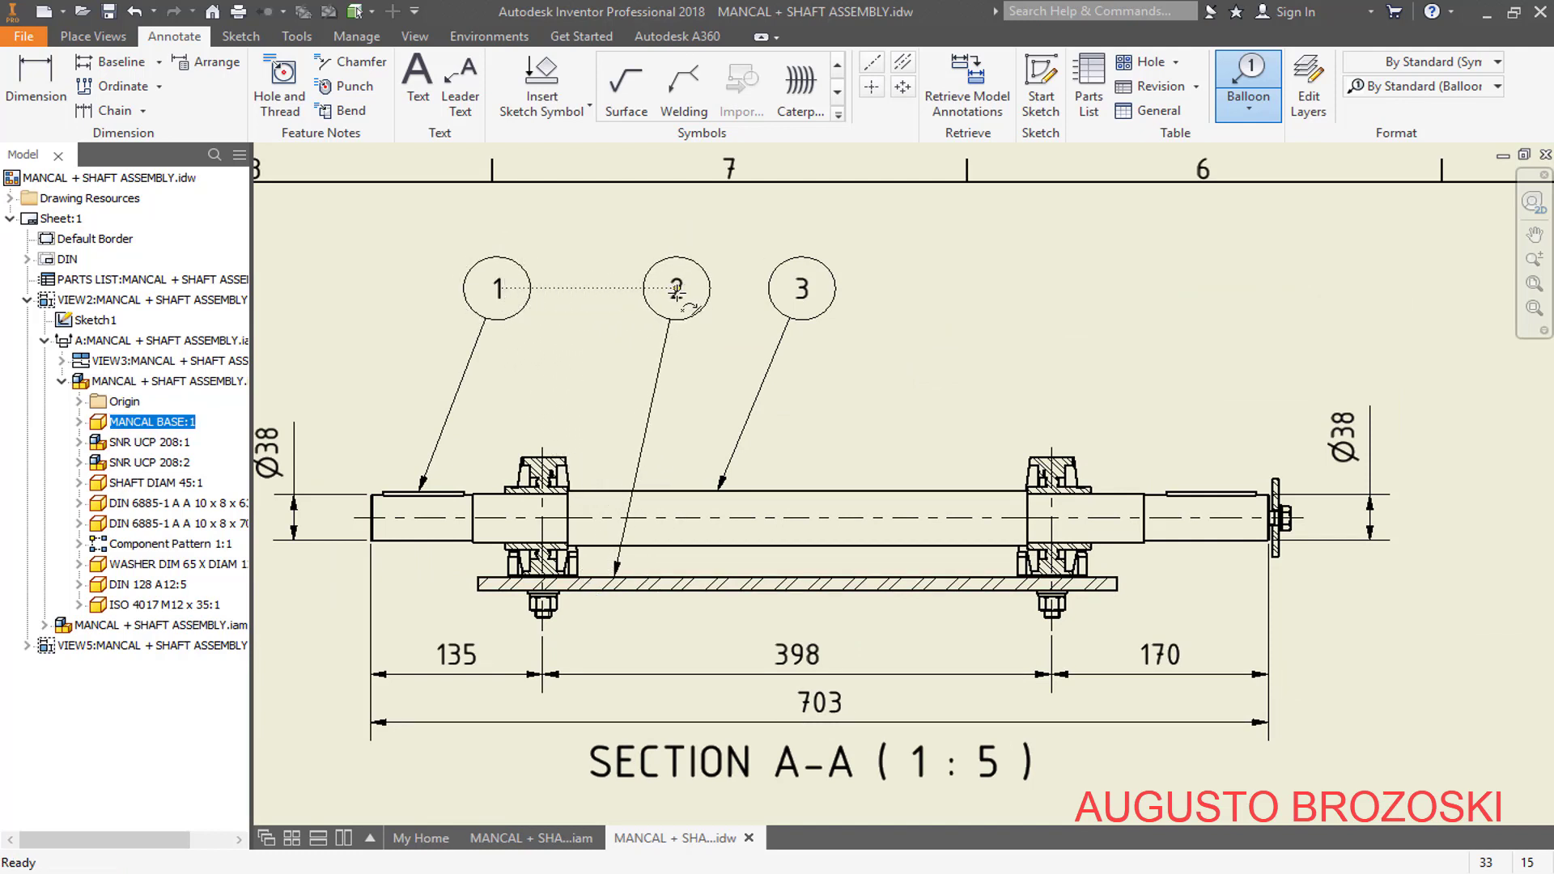
pyautogui.rightClick(706, 288)
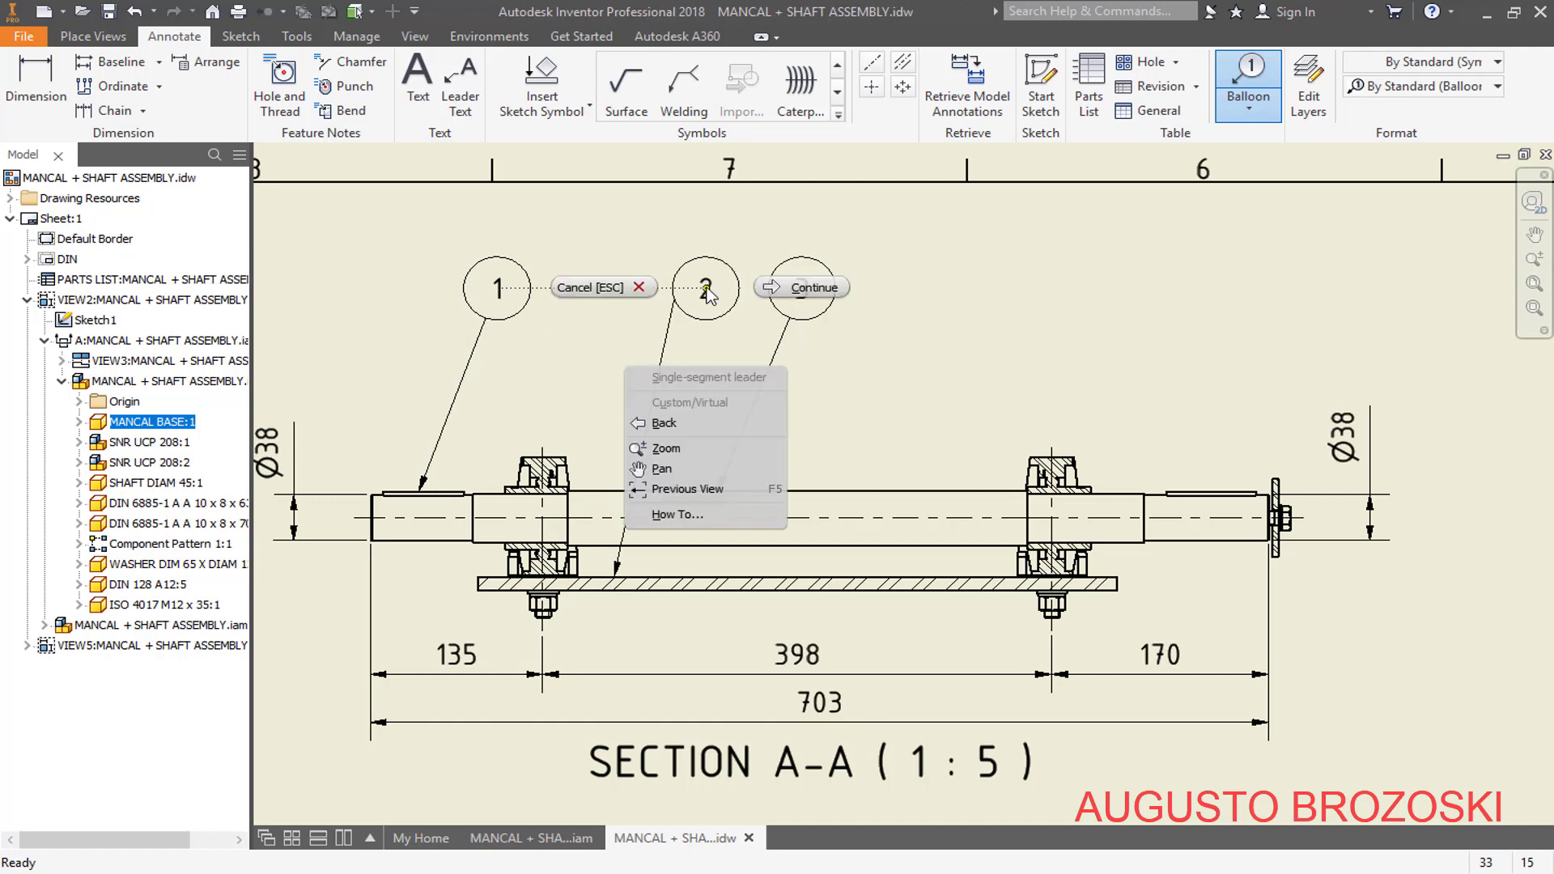
pyautogui.click(802, 288)
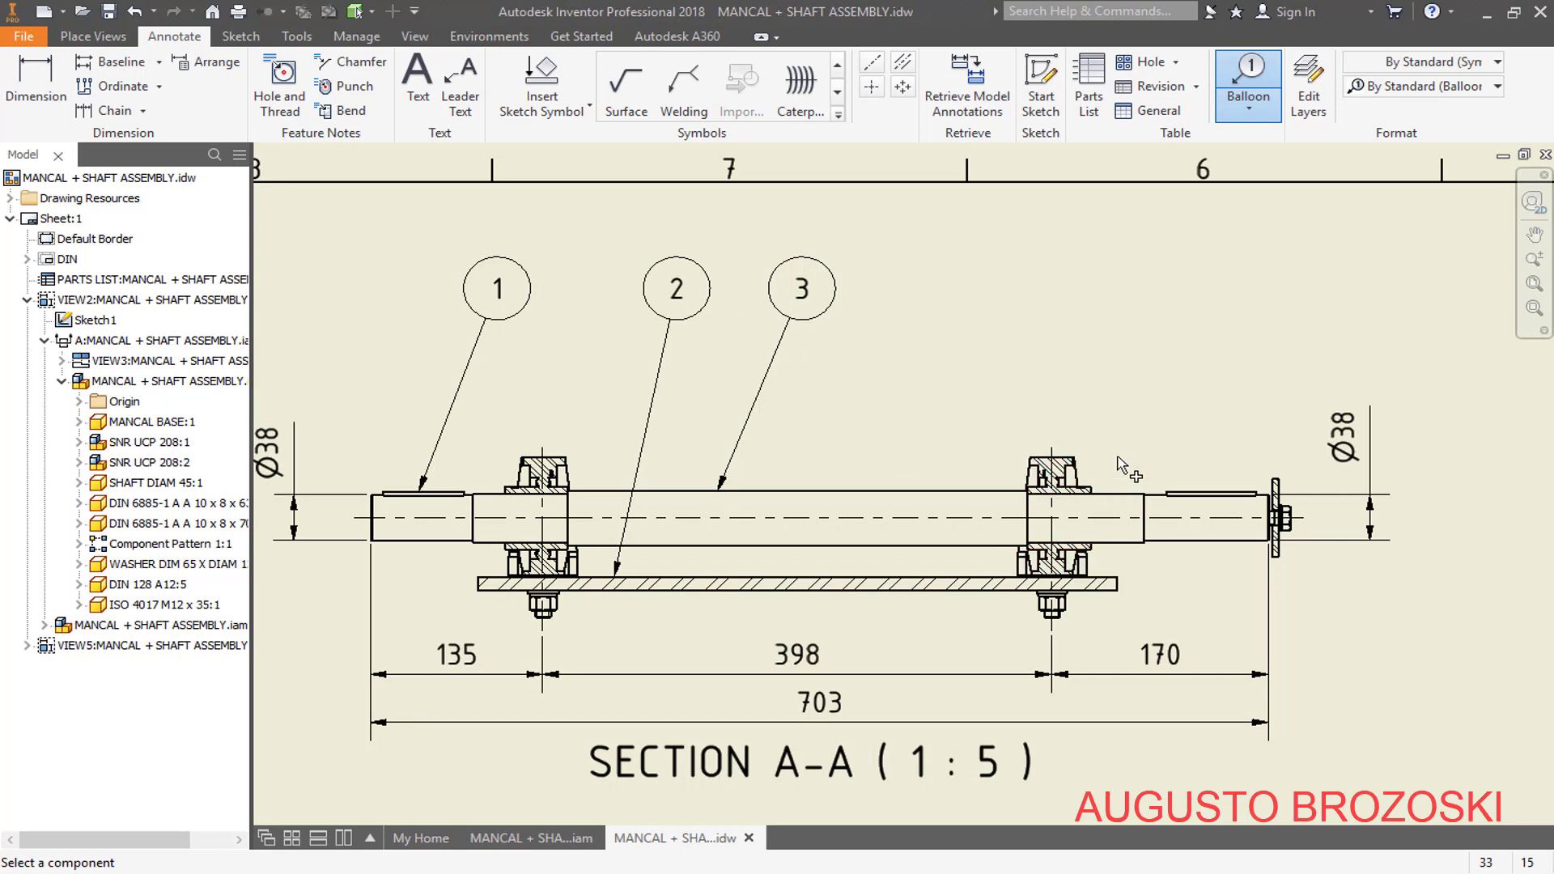
# - Balloon the right-hand bearing housing and the right-hand shaft key in section A-A, aligned with the existing balloon row
pyautogui.click(1045, 461)
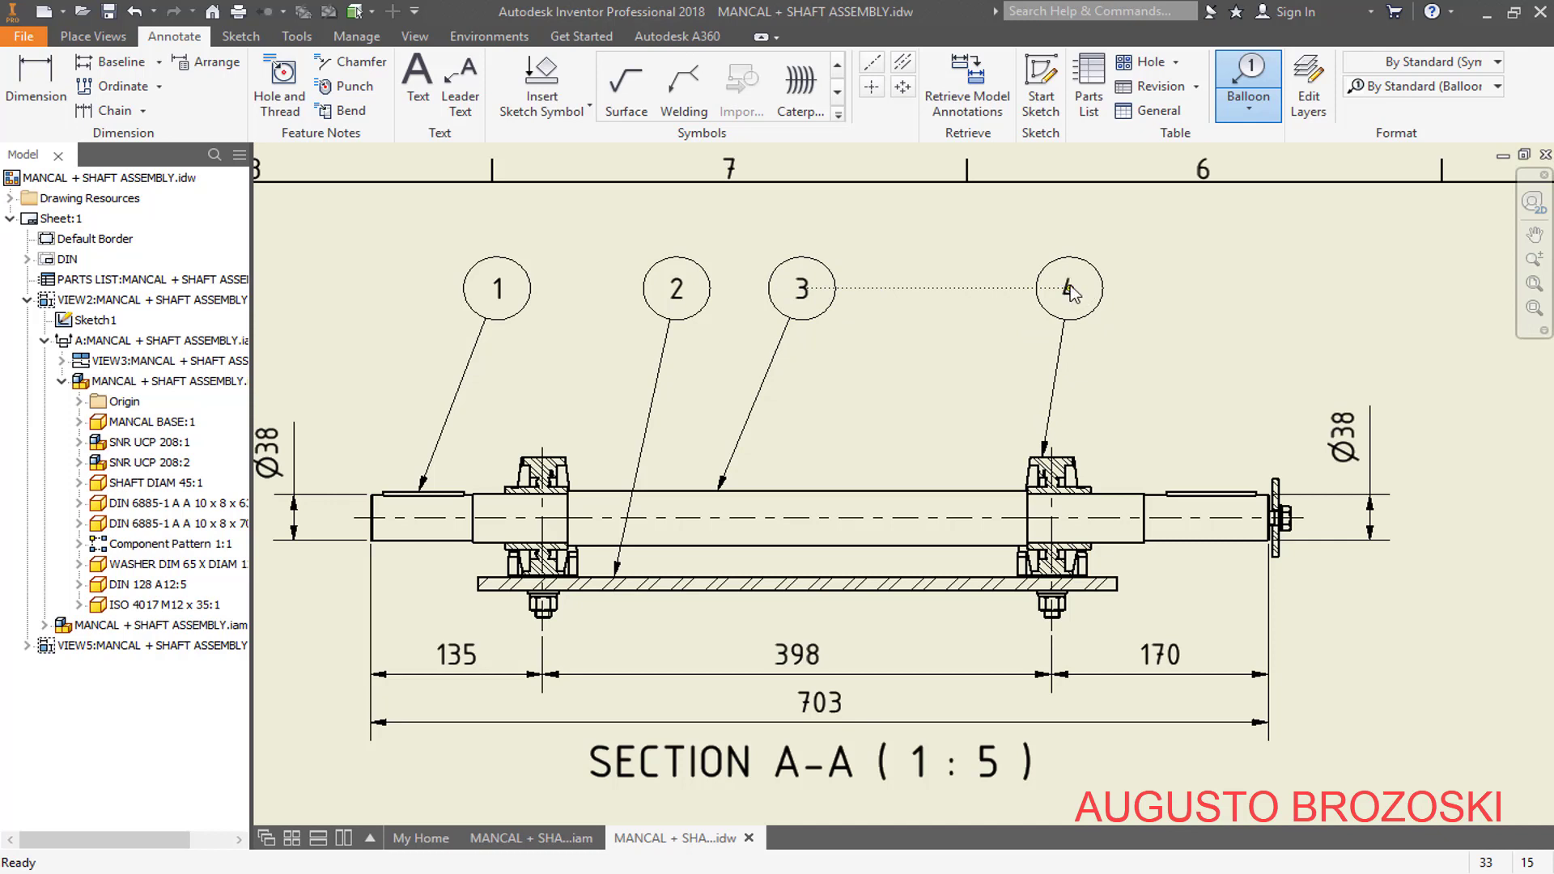
pyautogui.rightClick(1069, 288)
pyautogui.click(1139, 285)
pyautogui.click(1205, 497)
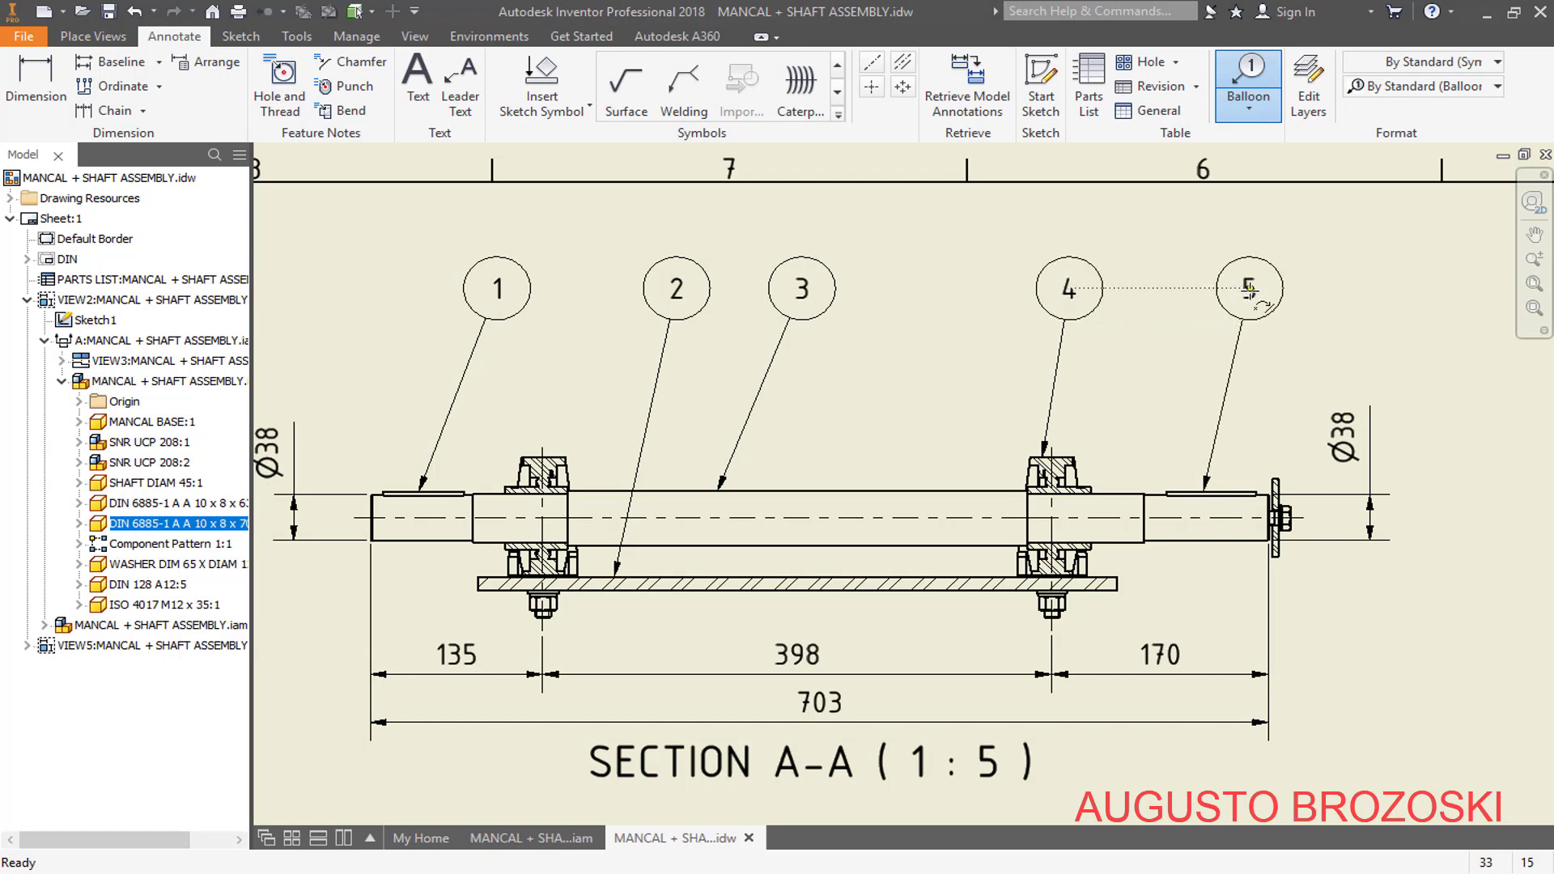
pyautogui.rightClick(1251, 292)
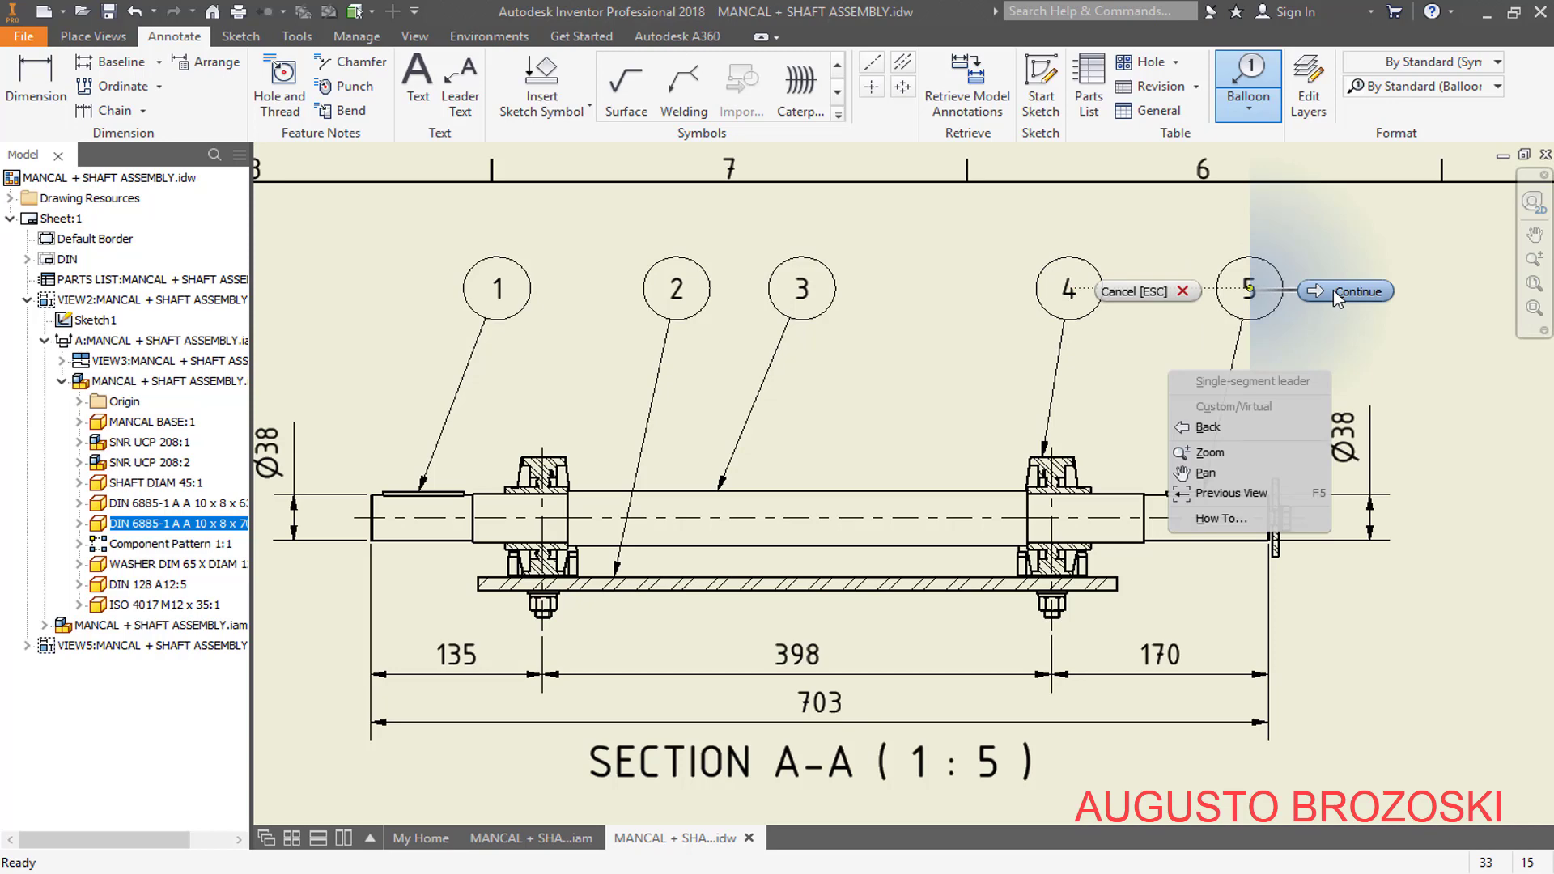
pyautogui.click(1333, 290)
# - Balloon the left bolt at its lower threaded end in the side view, placing the balloon below and left of the base plate
pyautogui.scroll(-3, 1130, 379)
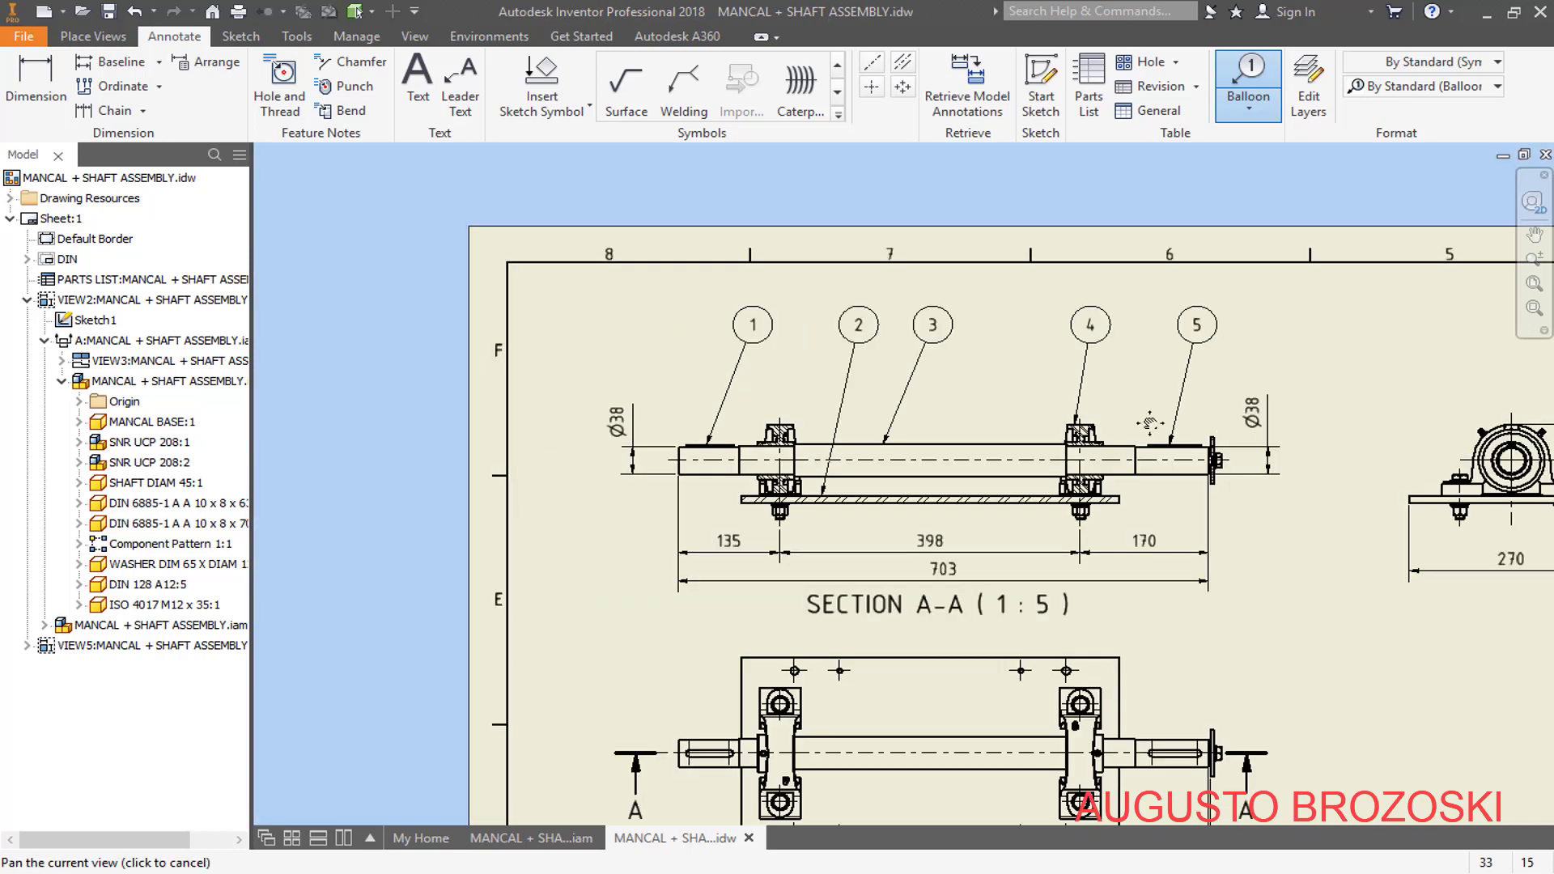
pyautogui.moveTo(1151, 423); pyautogui.dragTo(678, 380, button='middle')
pyautogui.scroll(3, 919, 501)
pyautogui.scroll(3, 1004, 501)
pyautogui.moveTo(1008, 497); pyautogui.dragTo(895, 508, button='middle')
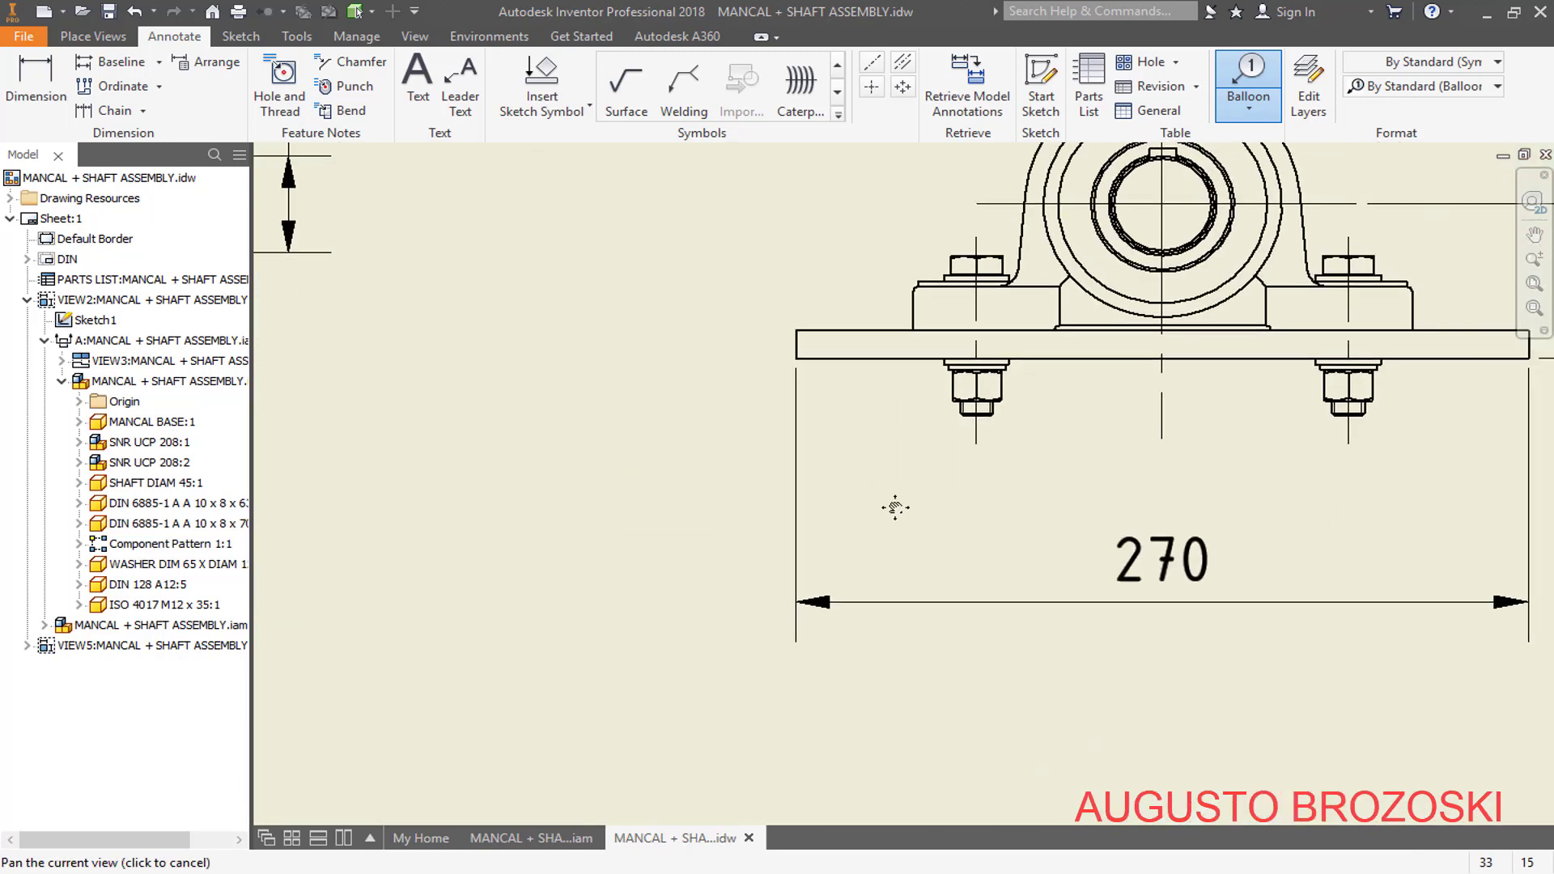
pyautogui.scroll(3, 895, 494)
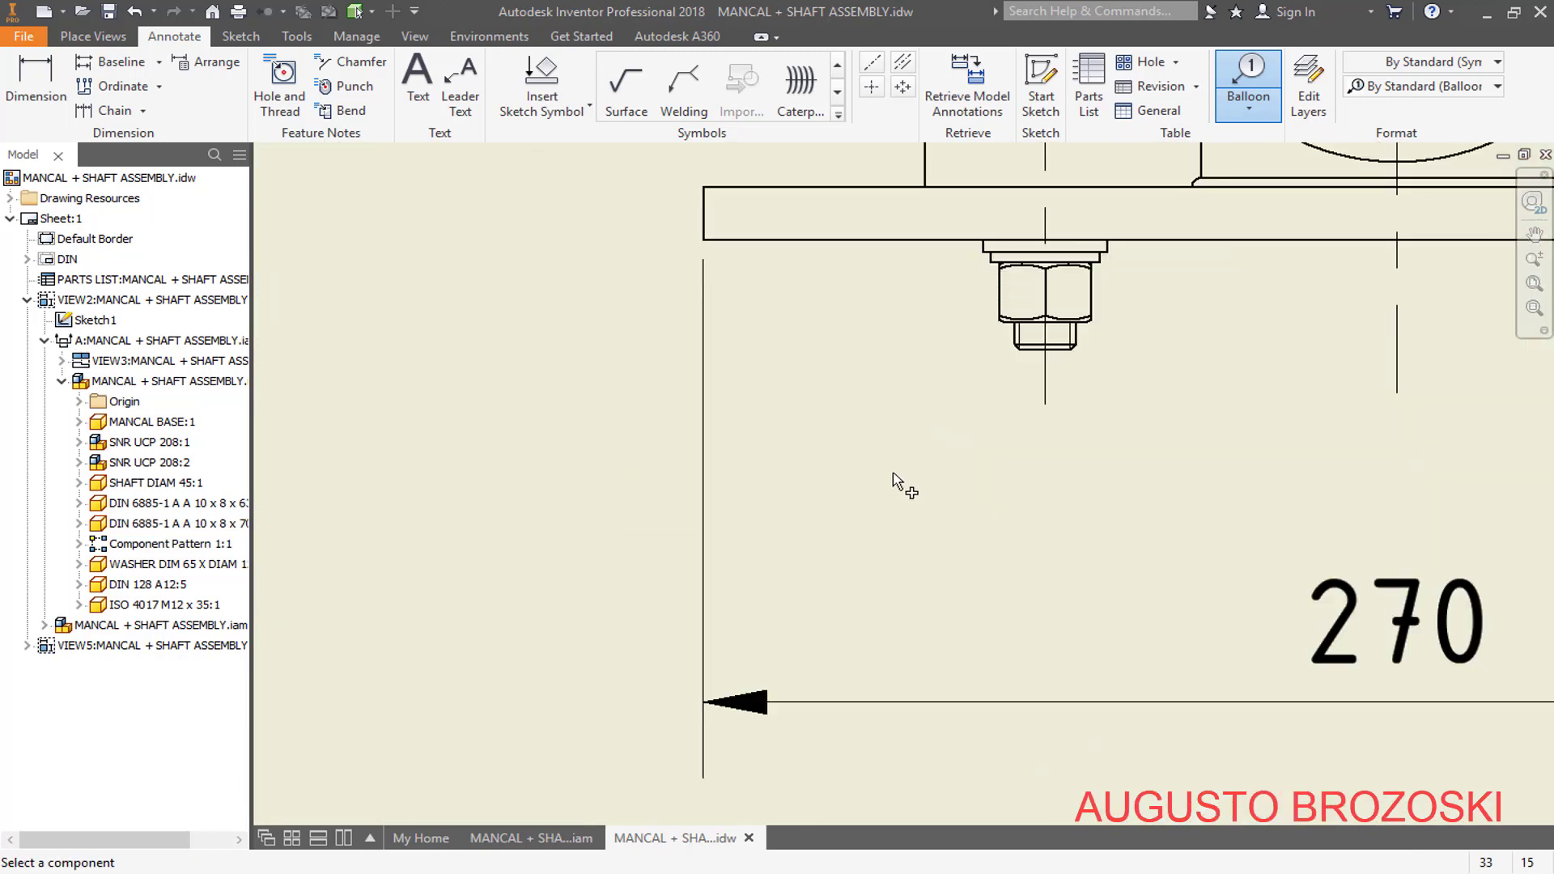
pyautogui.click(1012, 338)
pyautogui.scroll(-4, 1012, 338)
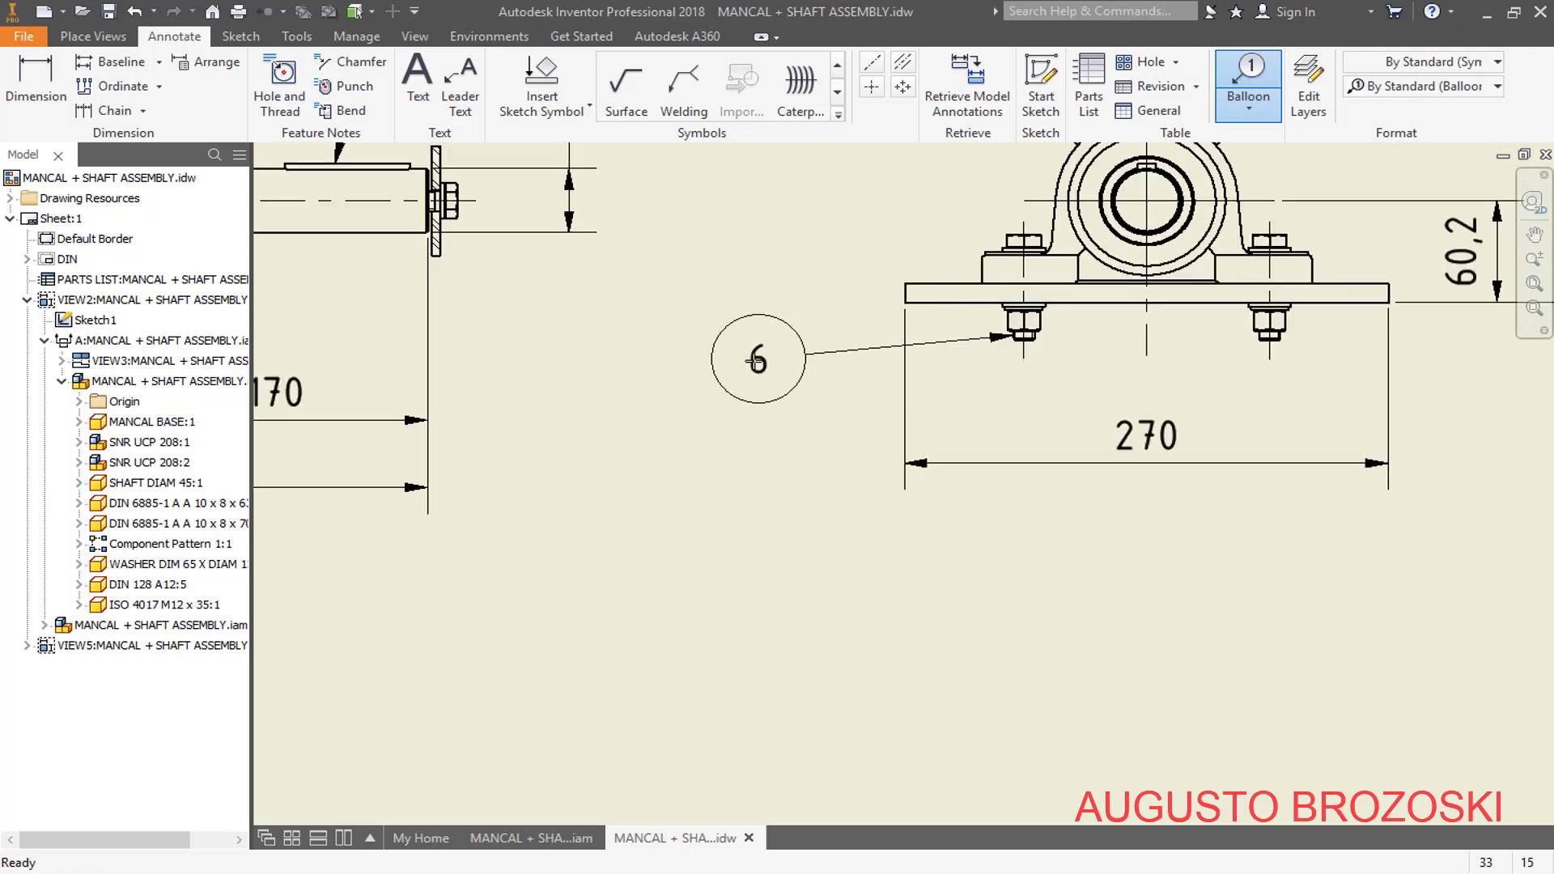
pyautogui.click(711, 372)
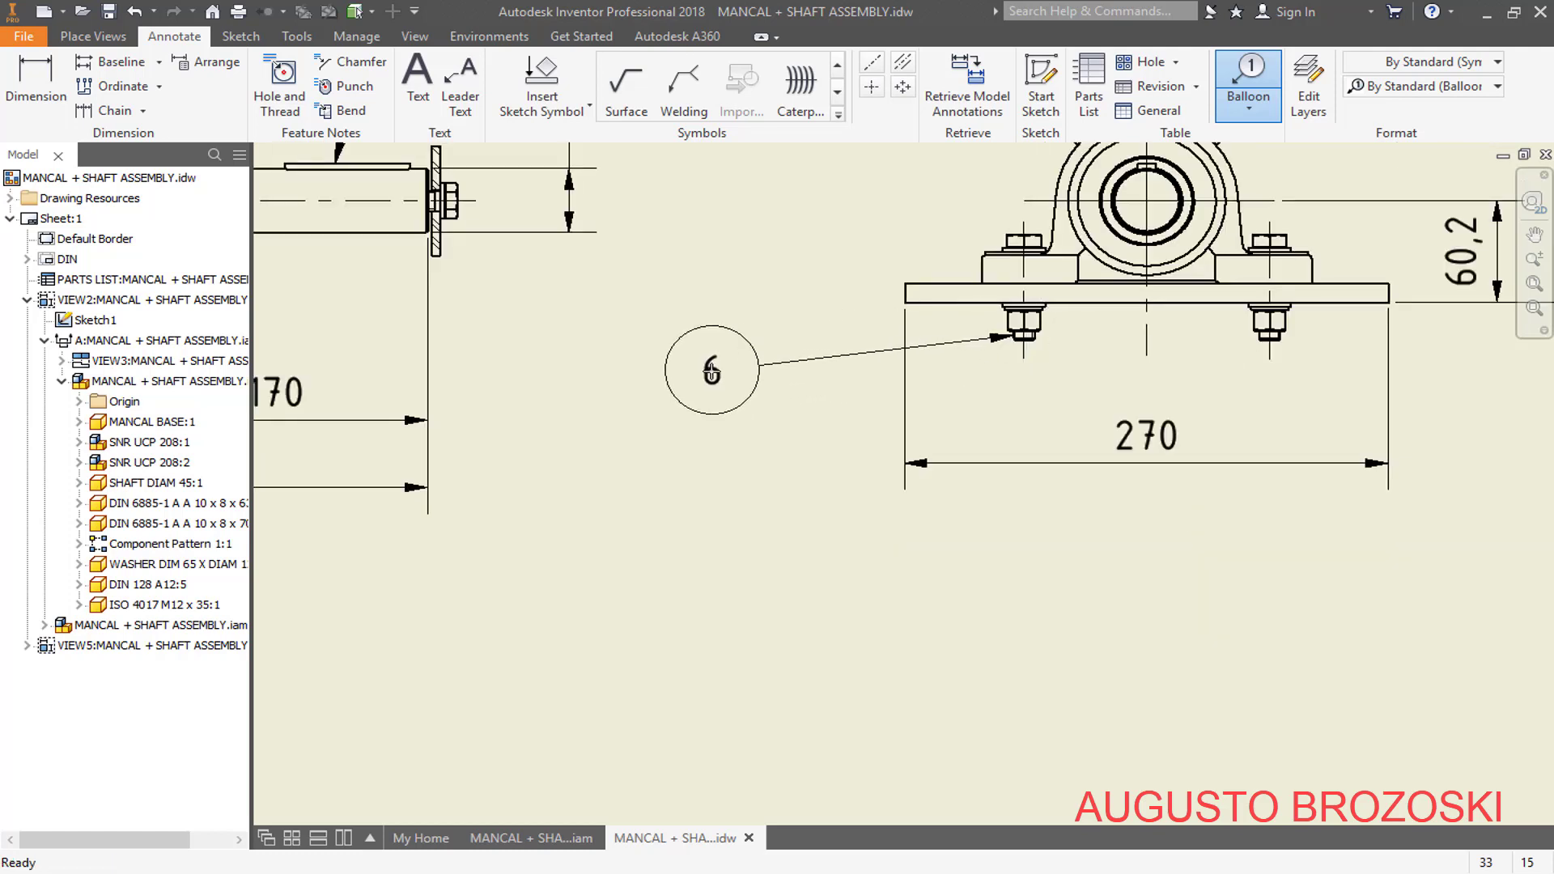
pyautogui.rightClick(712, 373)
pyautogui.click(789, 373)
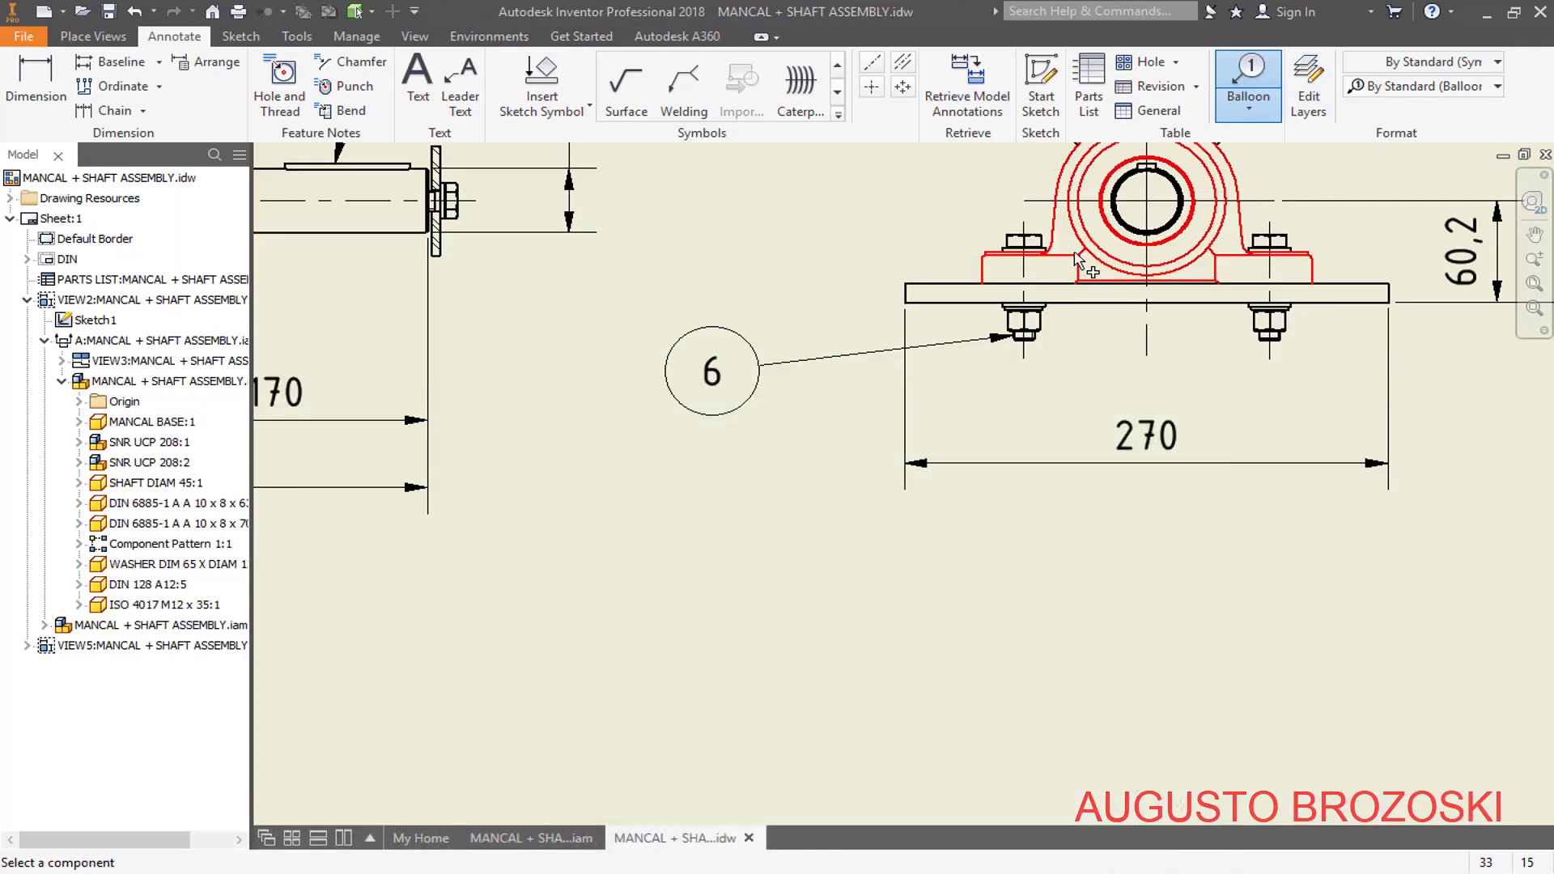
pyautogui.scroll(3, 834, 312)
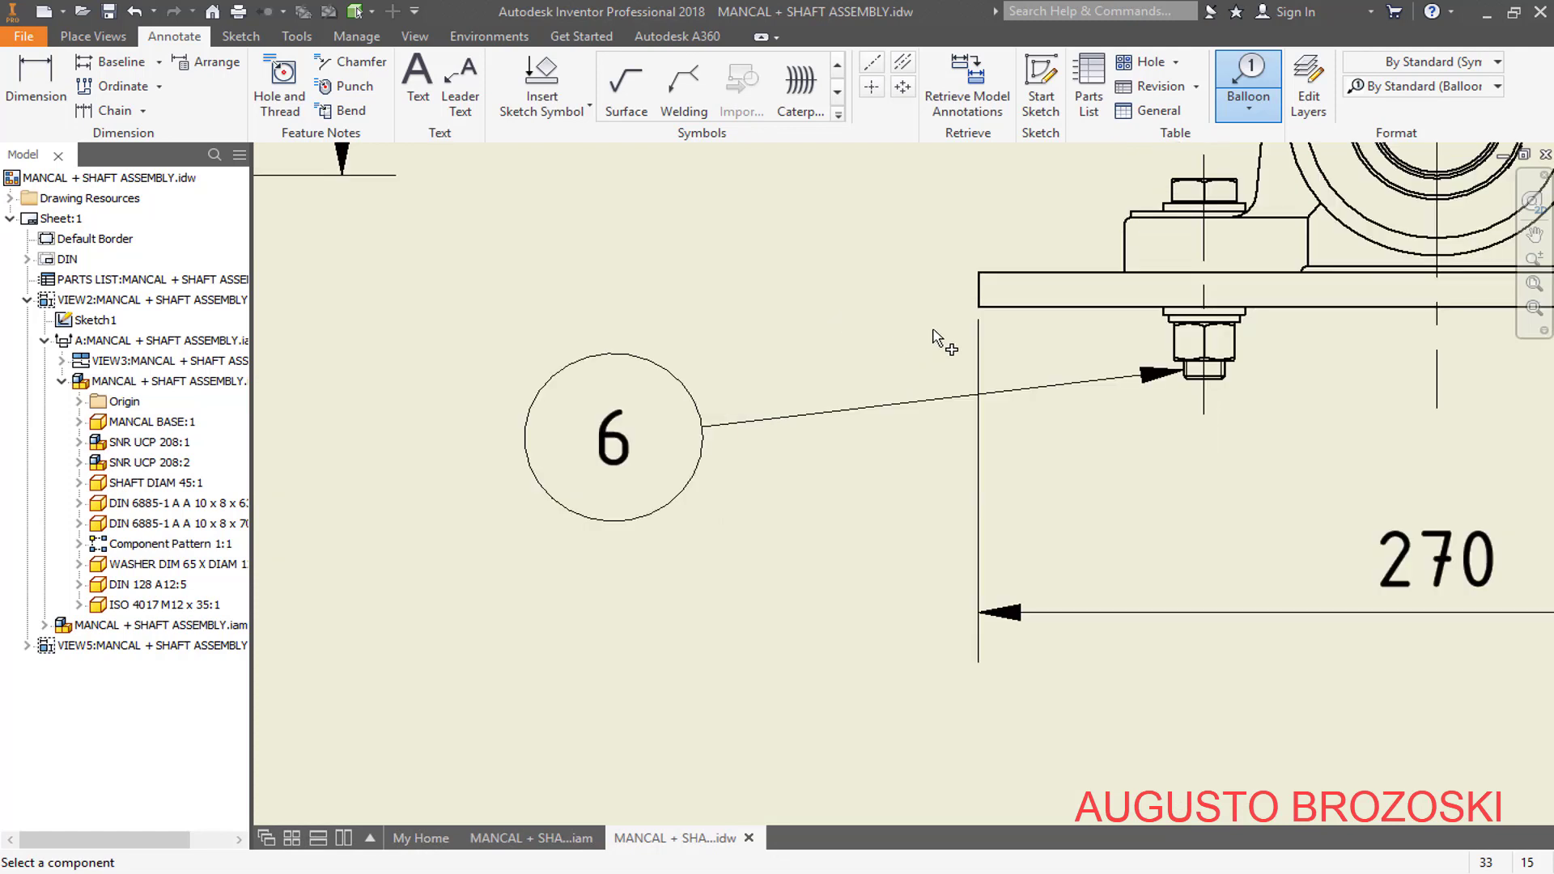
pyautogui.click(1156, 340)
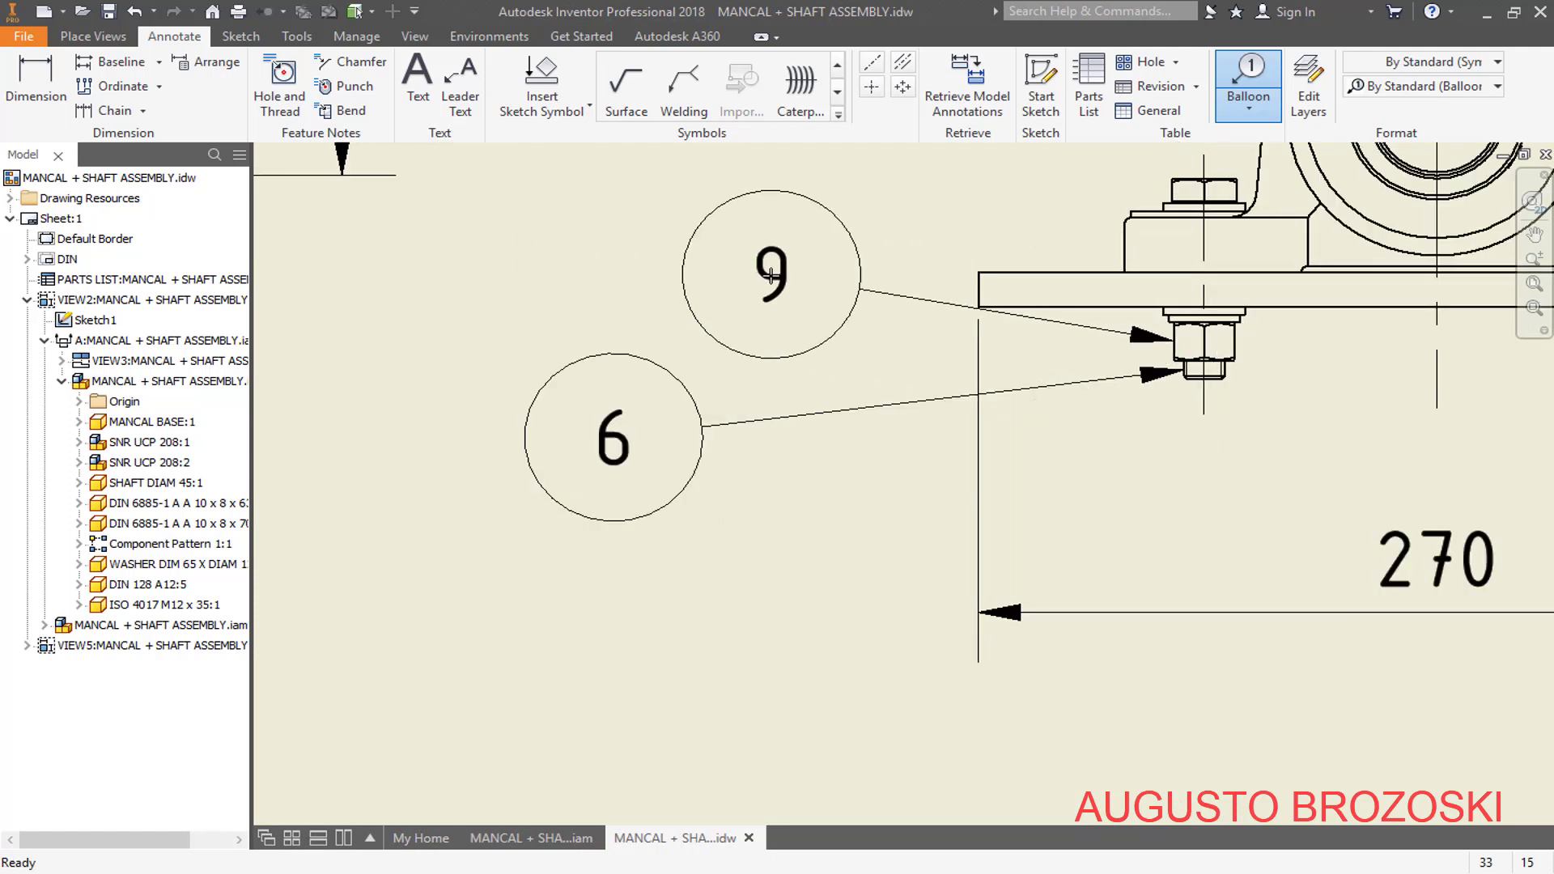
pyautogui.press('Escape')
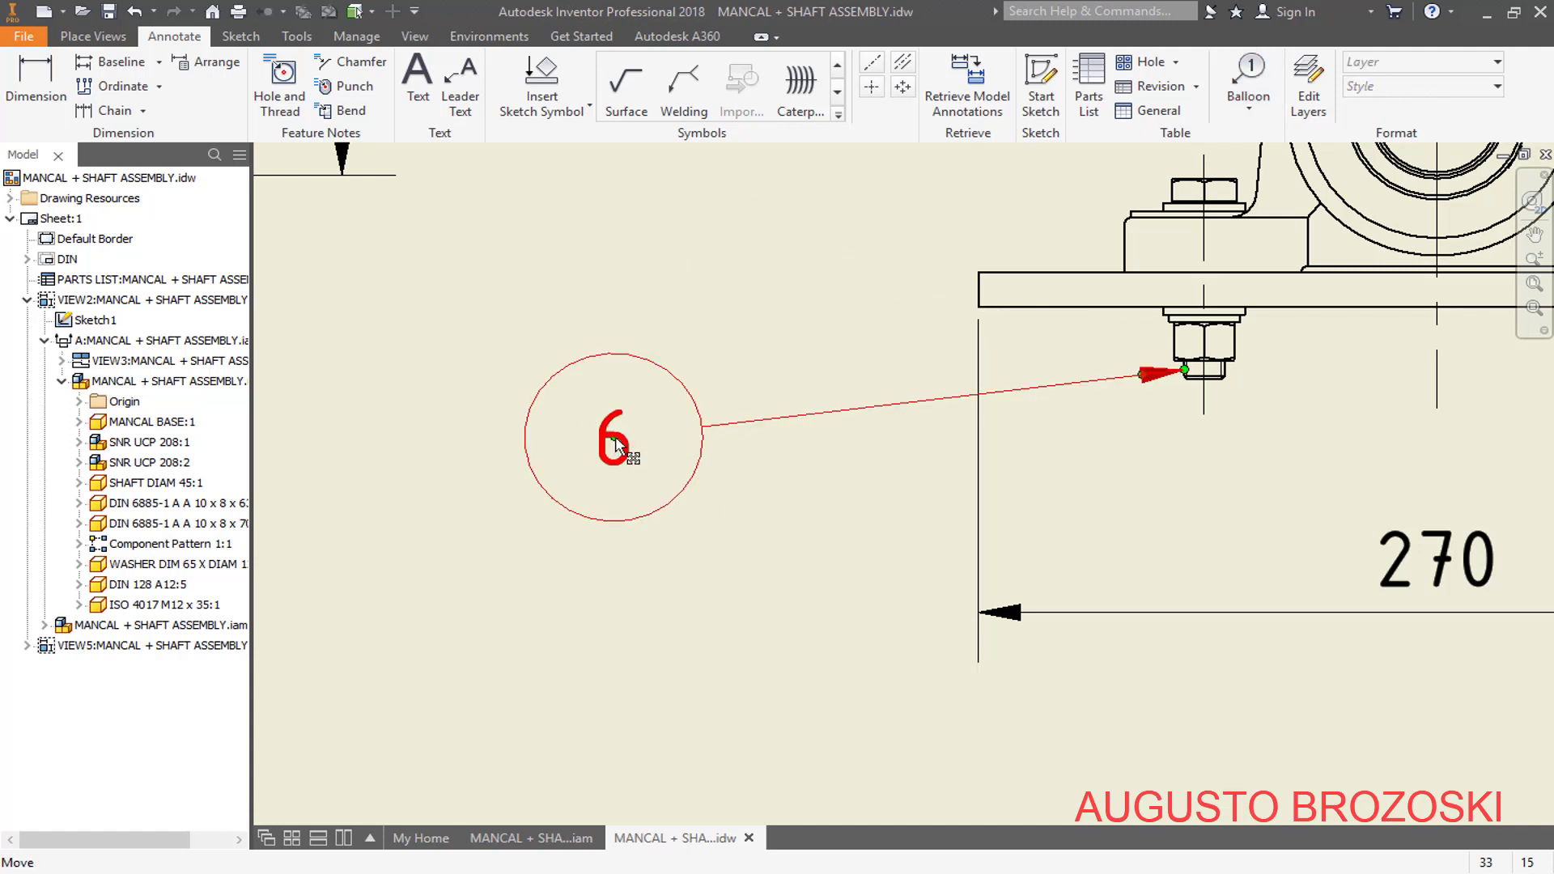
# - Attach a balloon for the flat washer under the base plate to balloon 6, stacked directly beneath it
pyautogui.rightClick(617, 440)
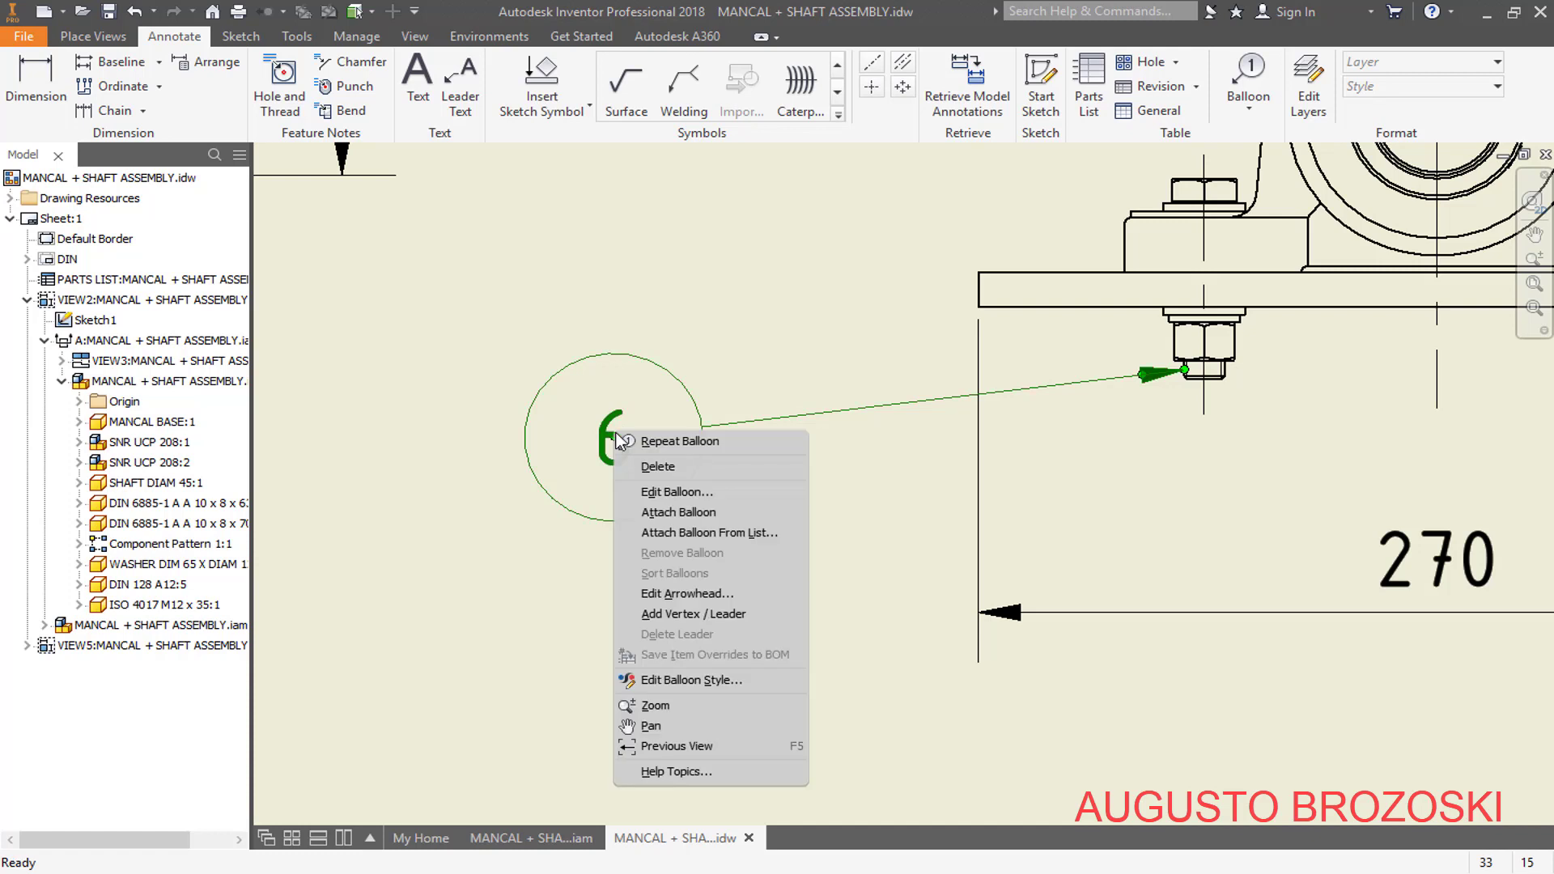
pyautogui.click(680, 513)
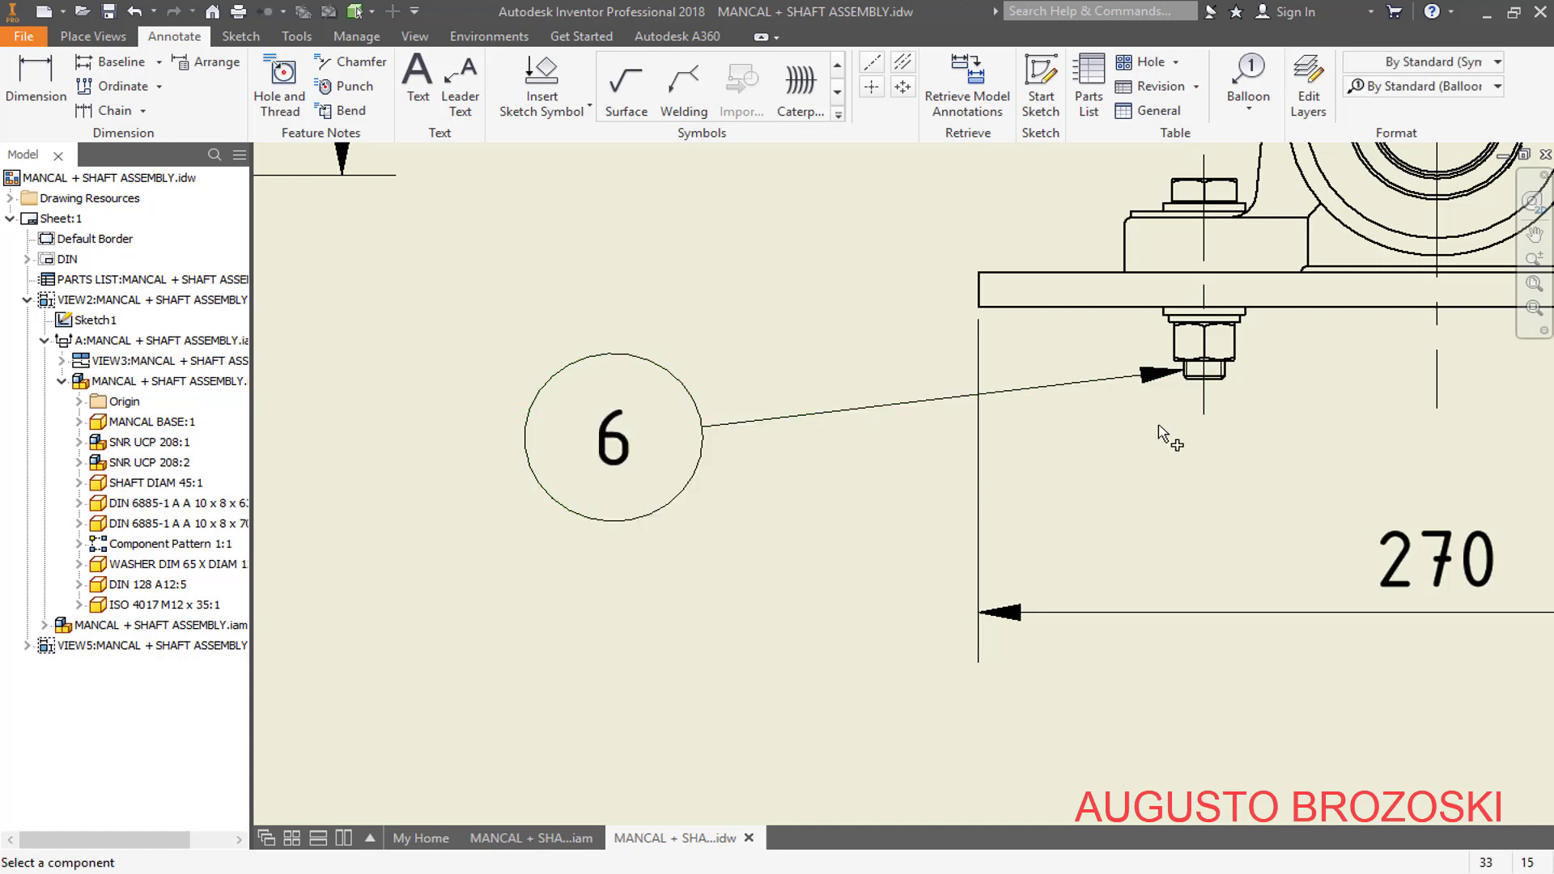
pyautogui.scroll(2, 1206, 401)
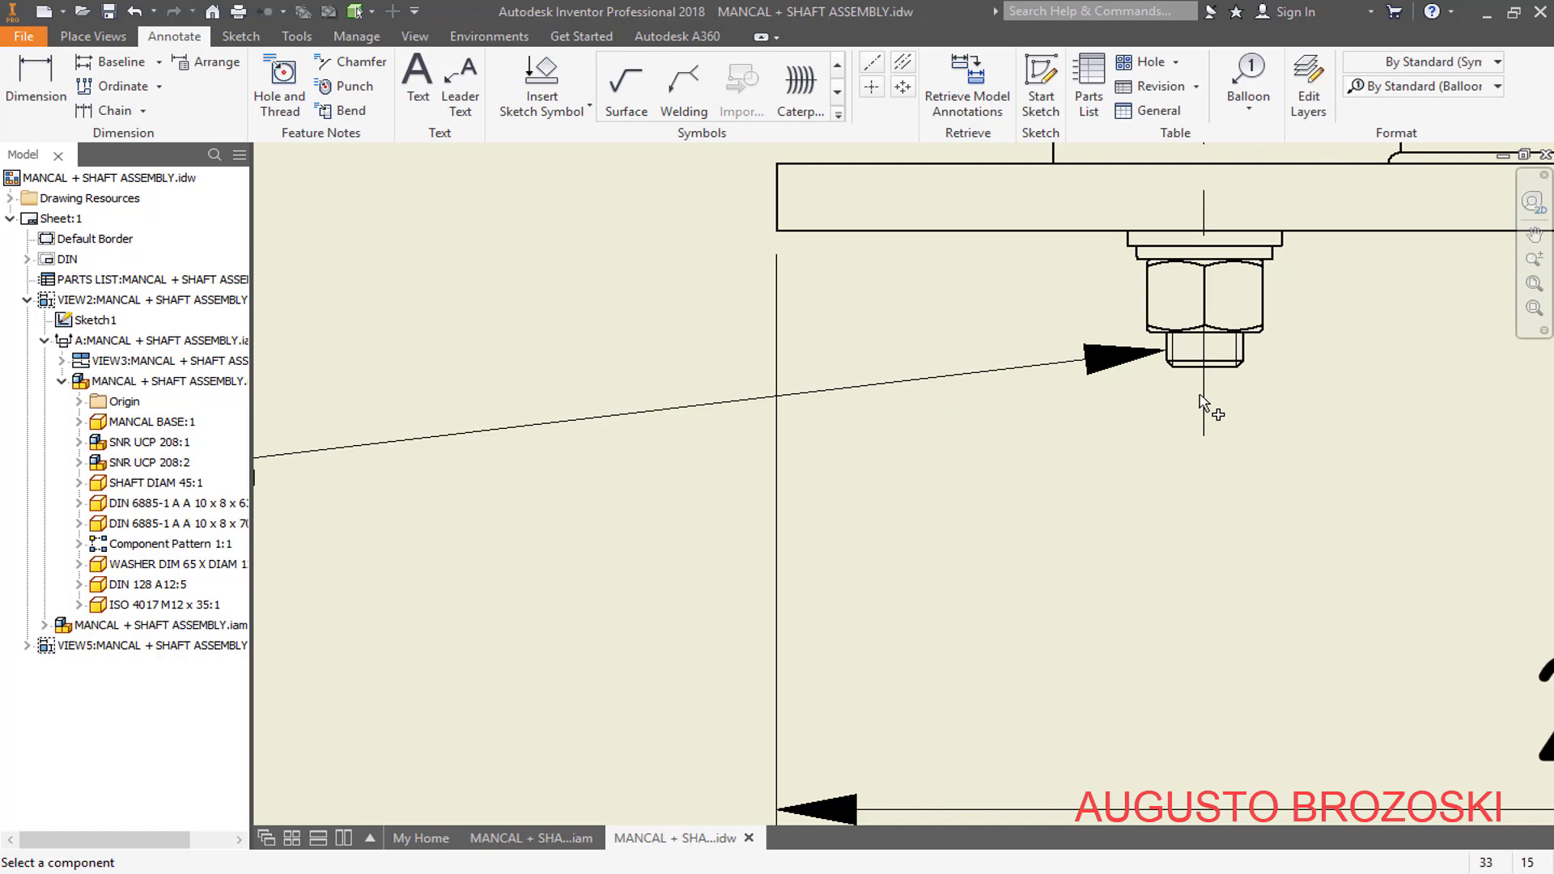
pyautogui.click(1131, 245)
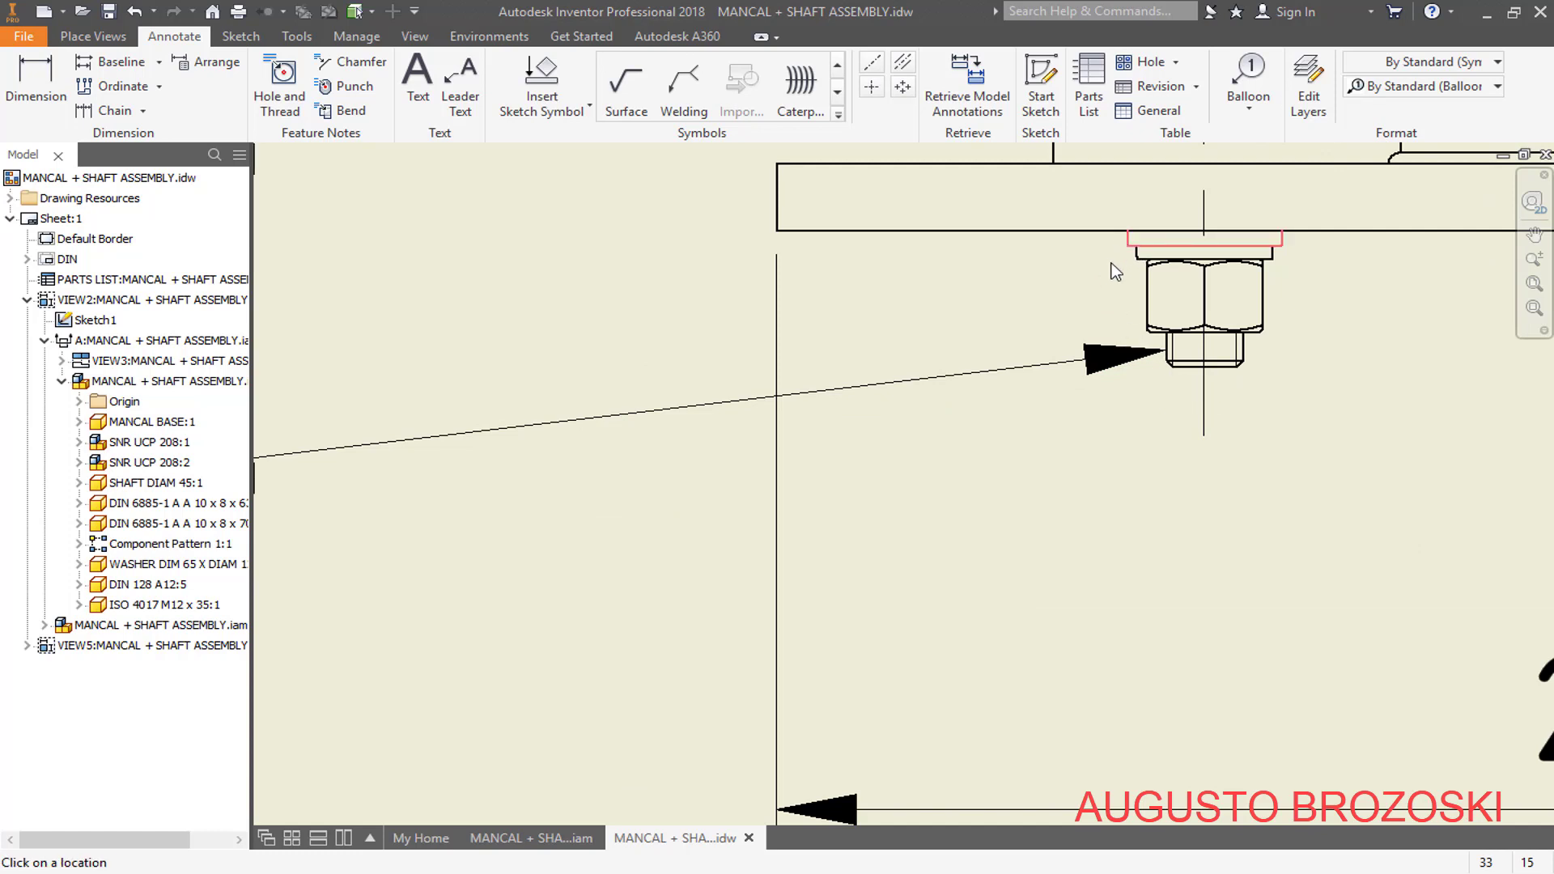
pyautogui.scroll(-3, 1115, 271)
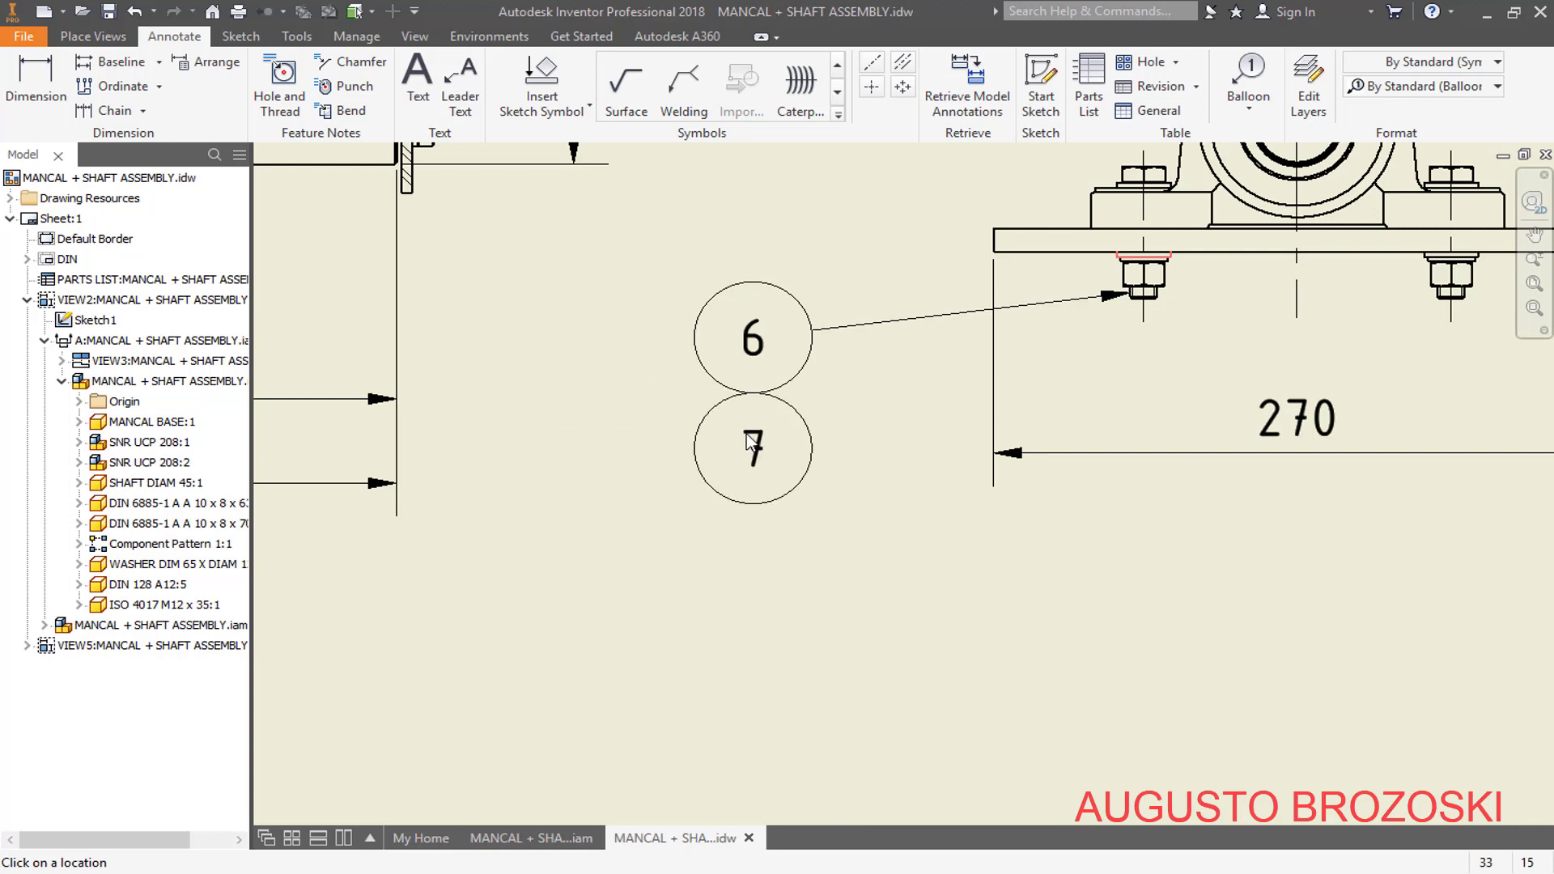
pyautogui.click(747, 439)
pyautogui.press('Escape')
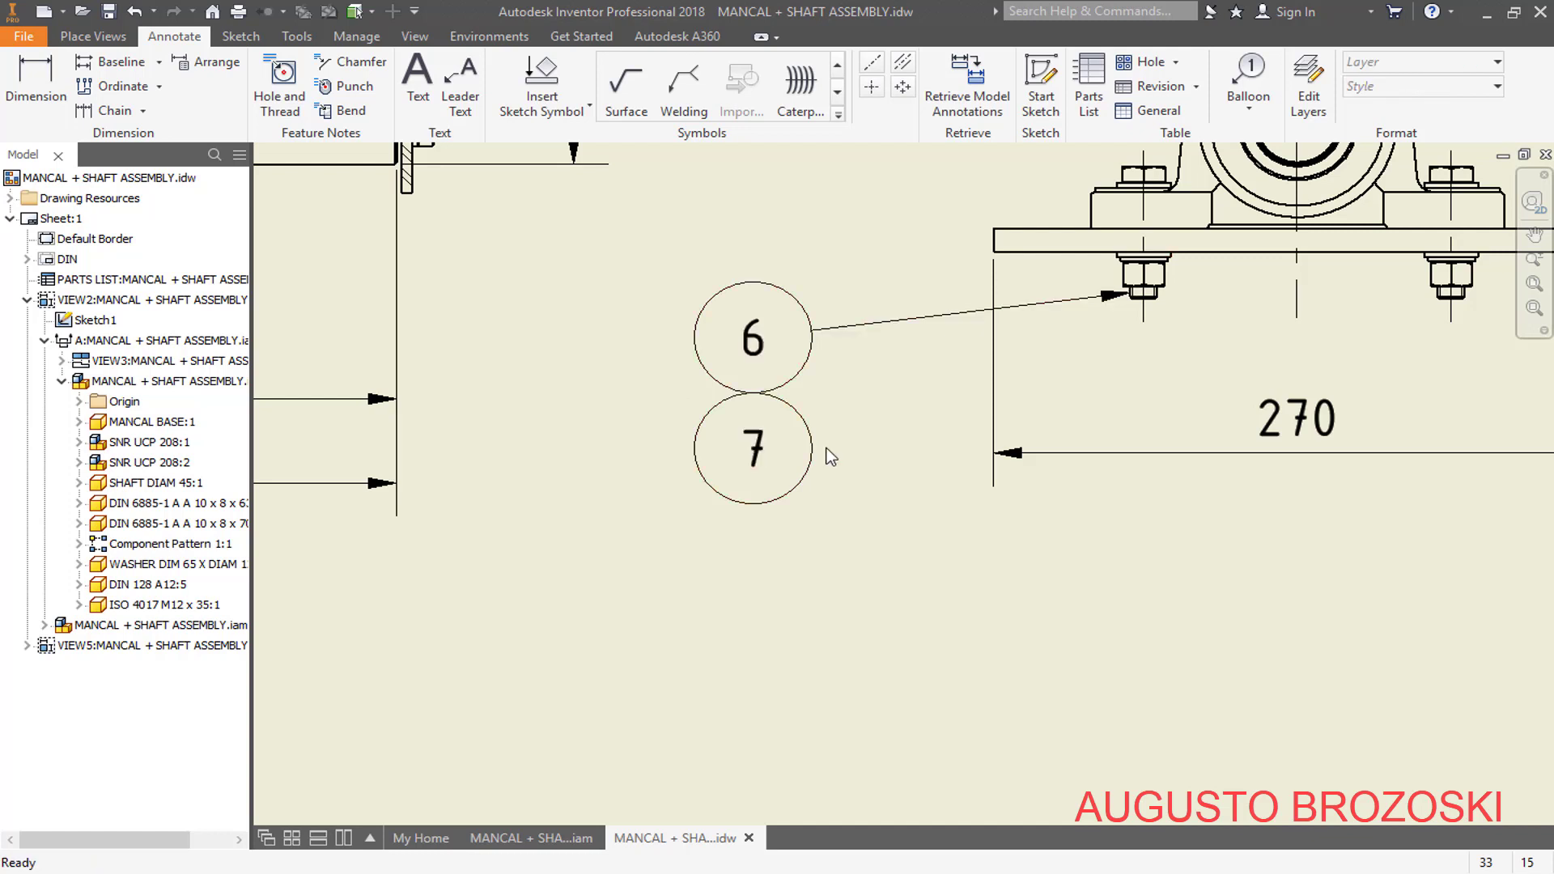
# - Attach a balloon for the spring washer to the stack, directly beneath balloon 7
pyautogui.rightClick(755, 448)
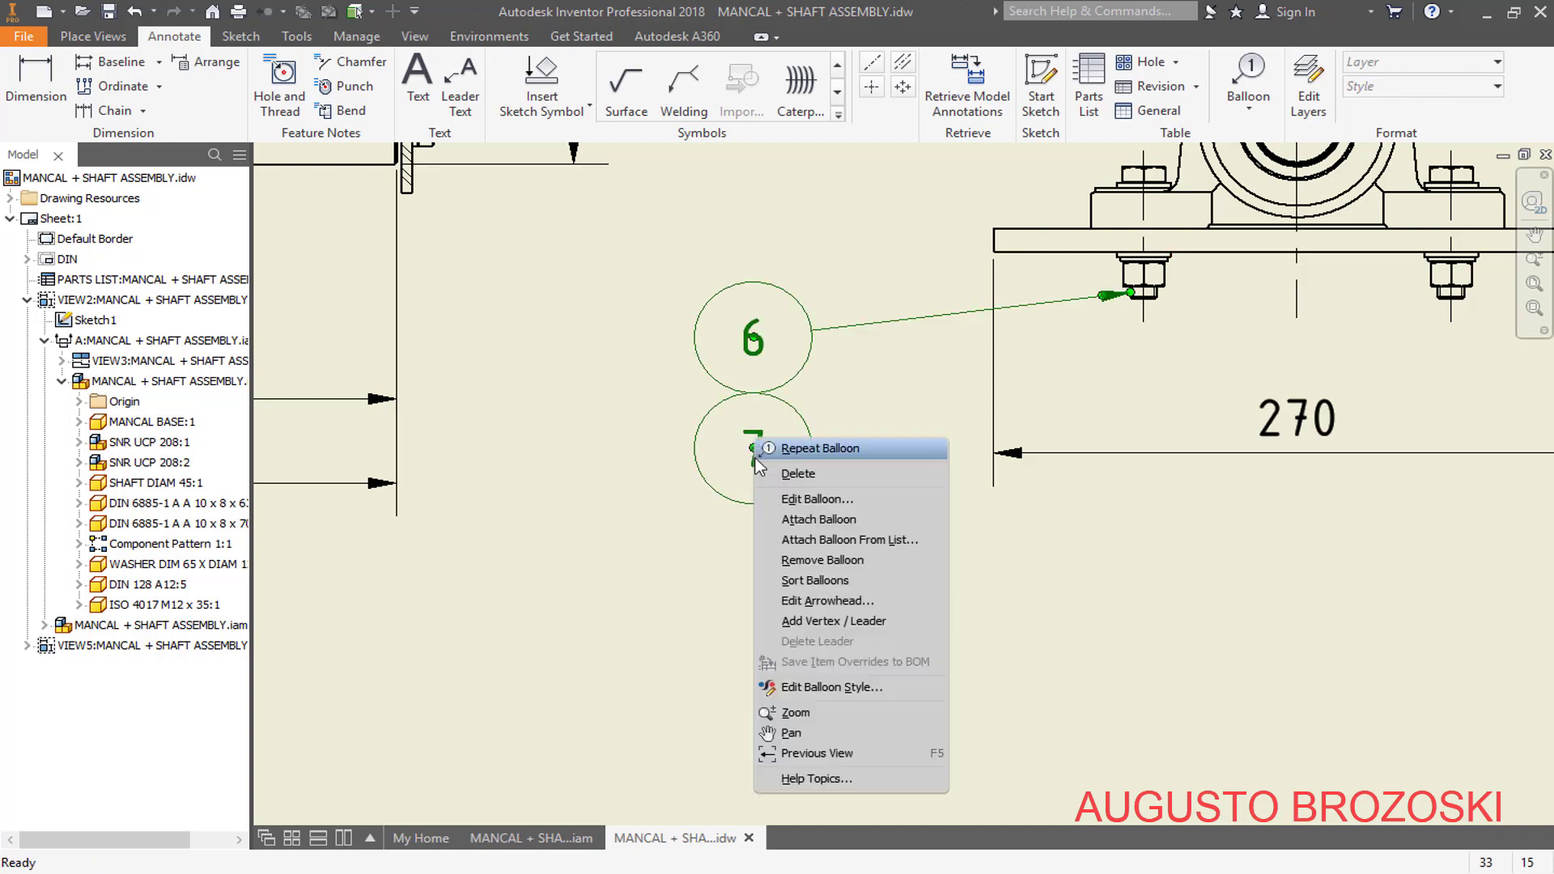
pyautogui.click(837, 518)
pyautogui.scroll(5, 1144, 255)
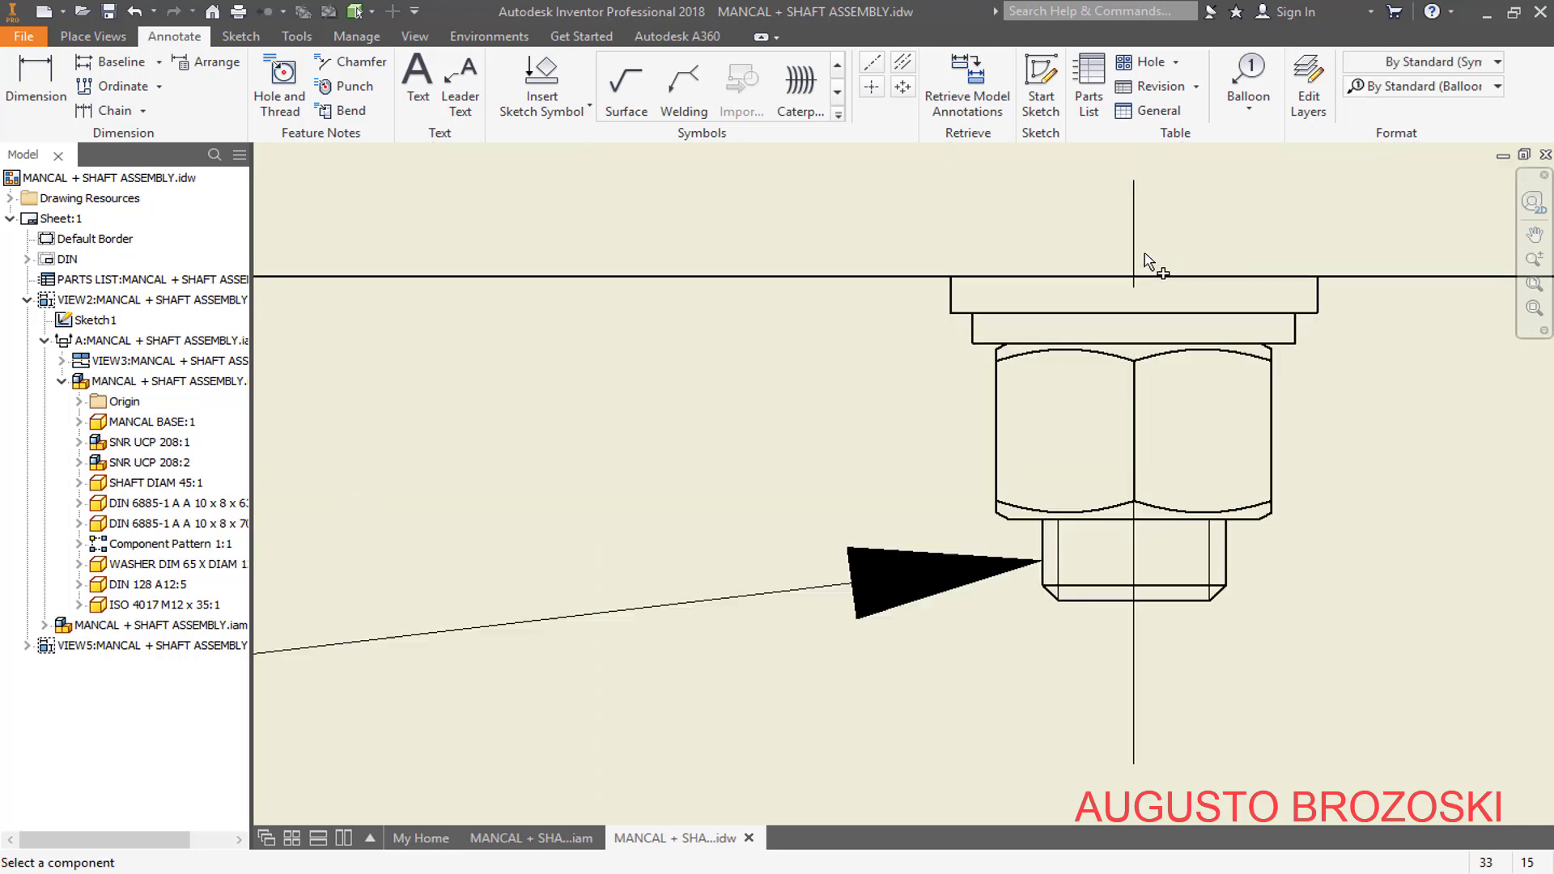
pyautogui.click(985, 344)
pyautogui.scroll(-5, 985, 344)
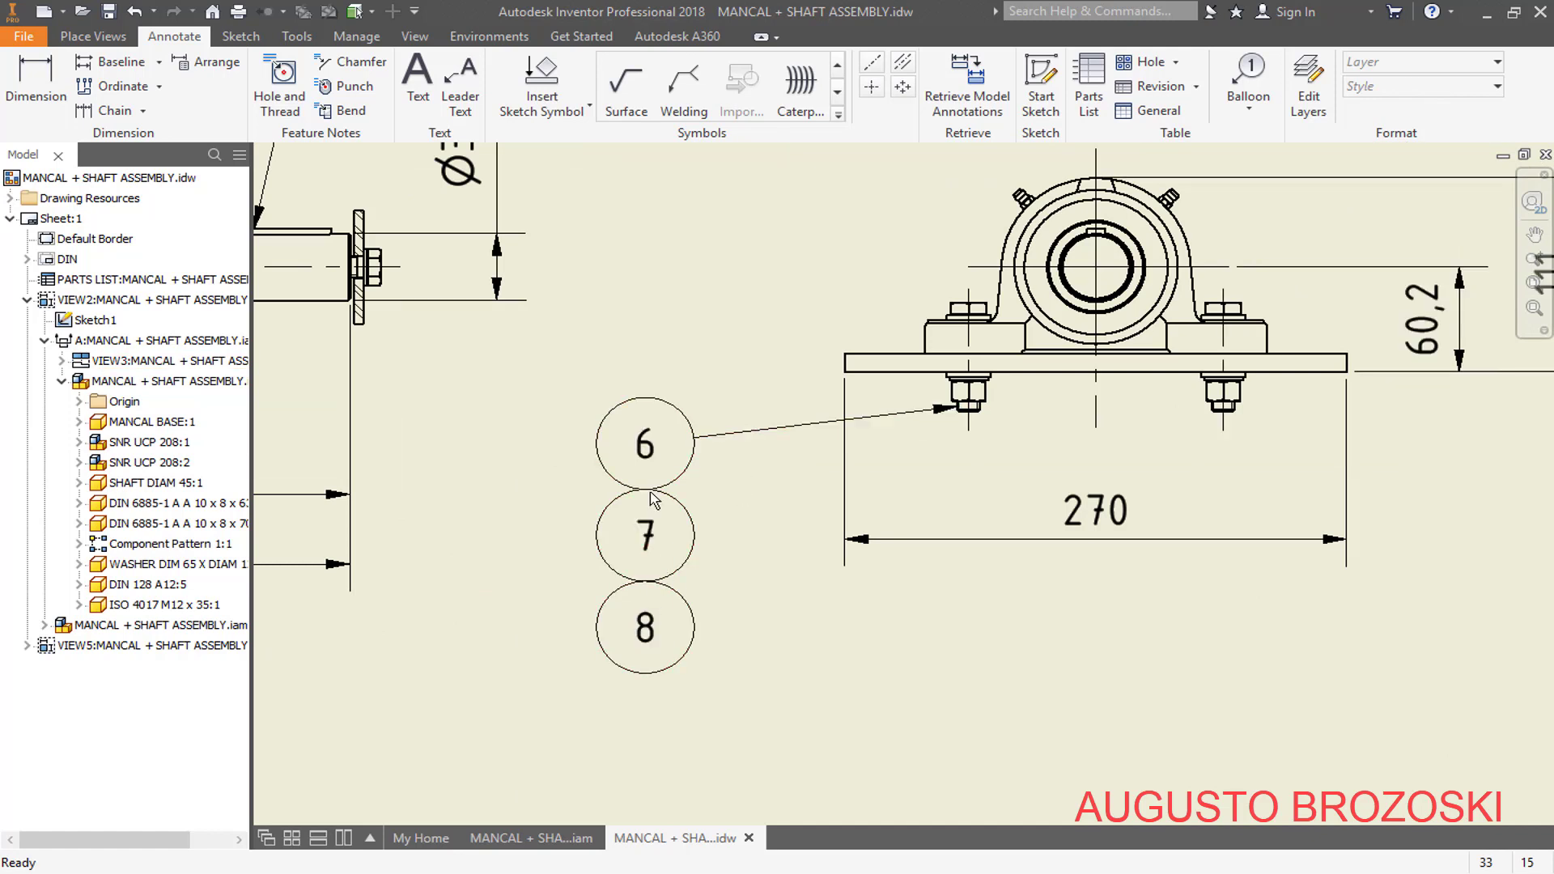
# - Attach a balloon for the left bolt's hexagon nut to the stack, directly beneath balloon 8
pyautogui.rightClick(646, 632)
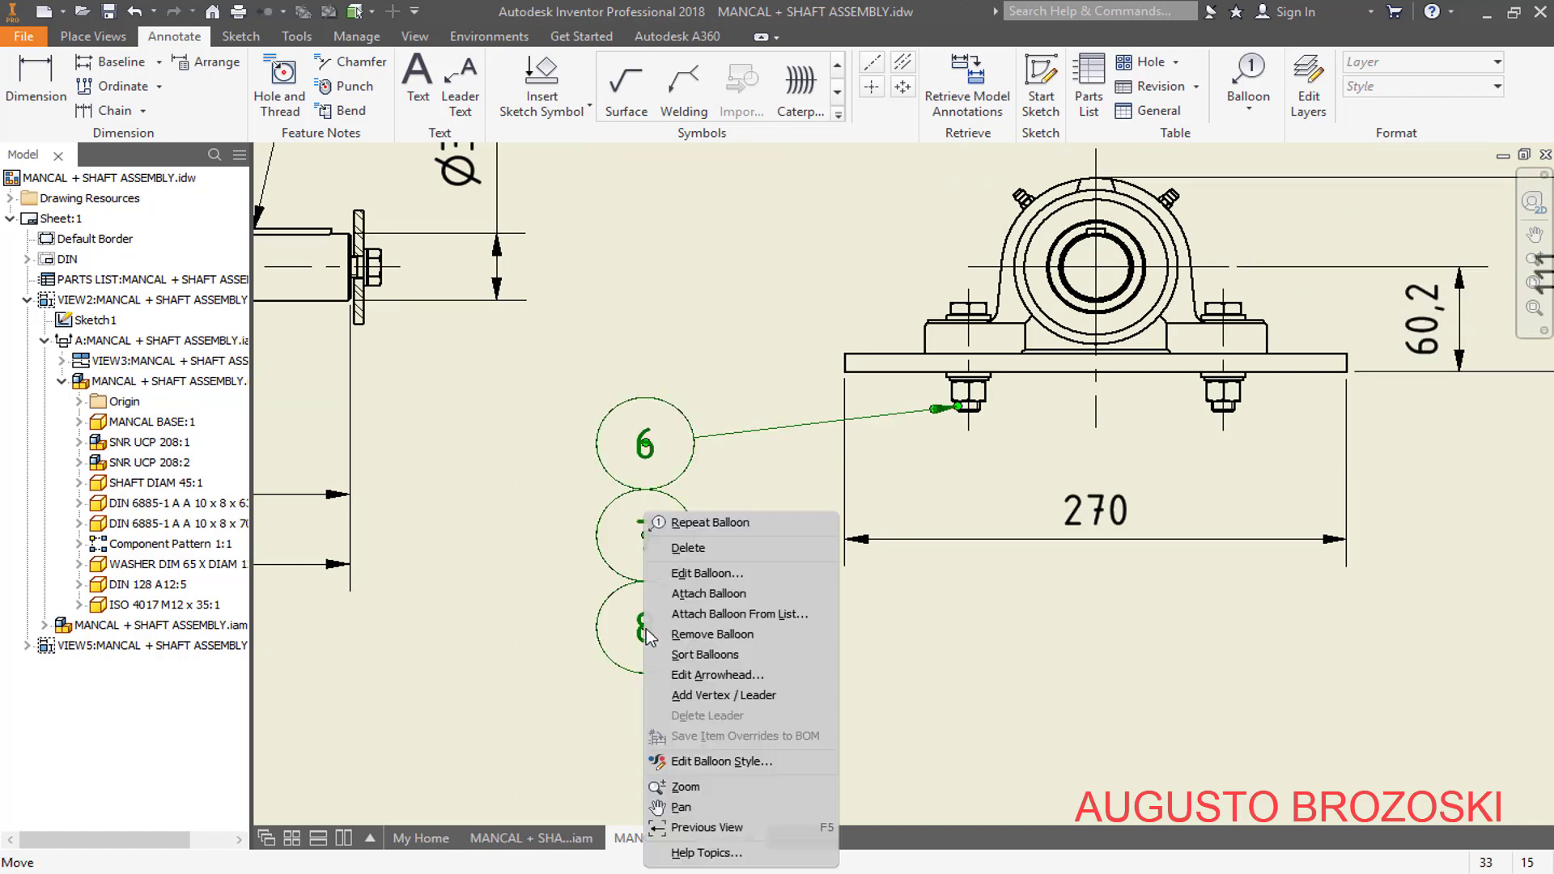
pyautogui.click(710, 594)
pyautogui.scroll(-5, 1016, 387)
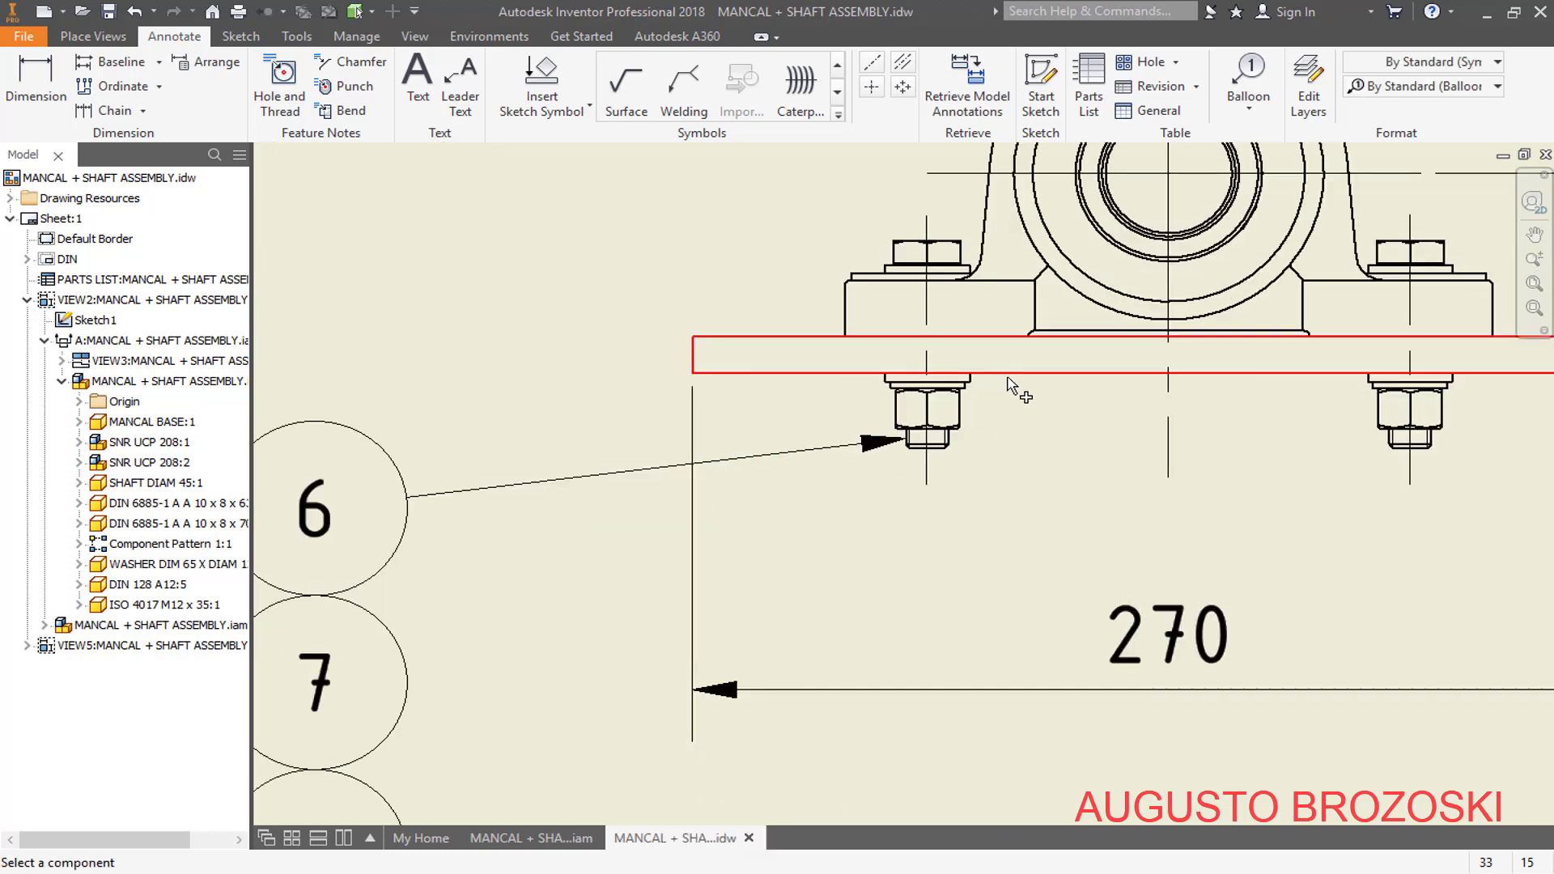
pyautogui.click(712, 483)
pyautogui.scroll(5, 798, 468)
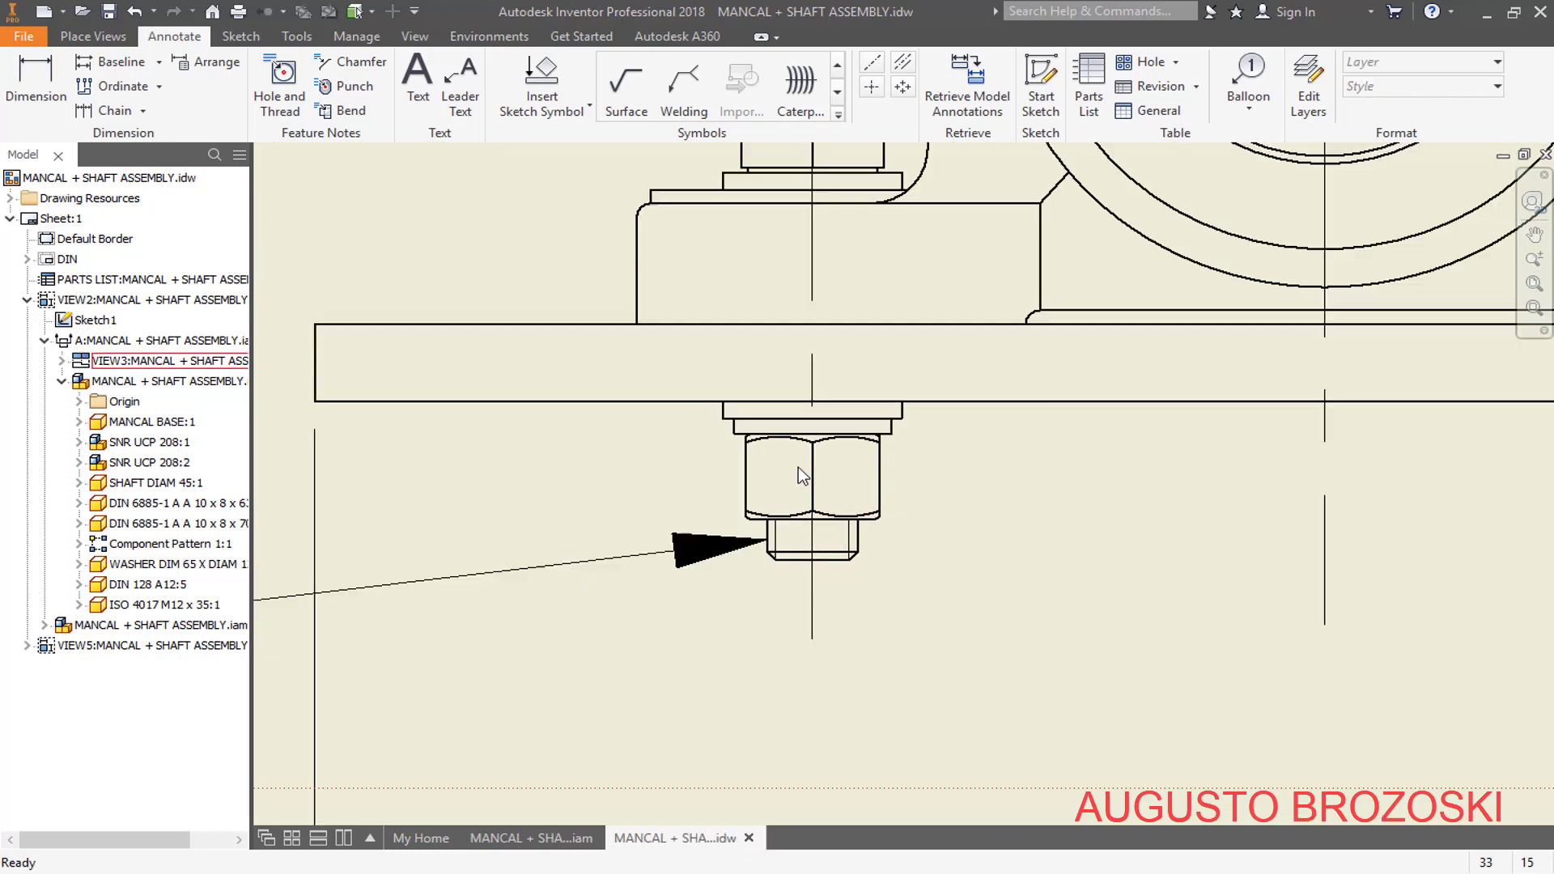
pyautogui.press('Escape')
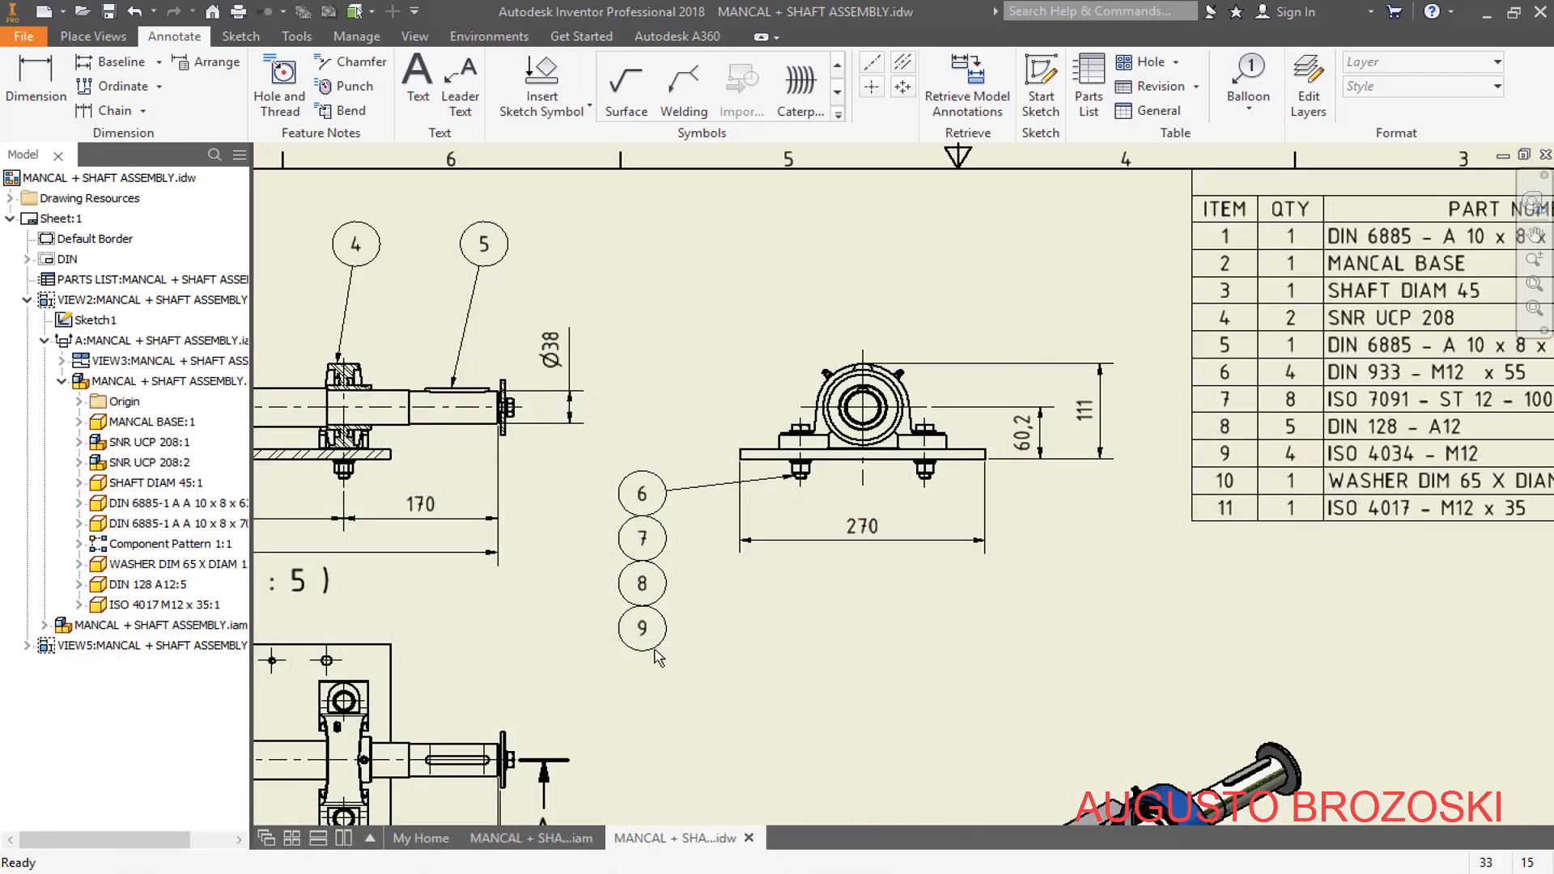
# - Balloon the large end washer at the shaft's right end in the top view, placing the balloon above and right of the washer
pyautogui.scroll(-5, 747, 574)
pyautogui.scroll(10, 746, 575)
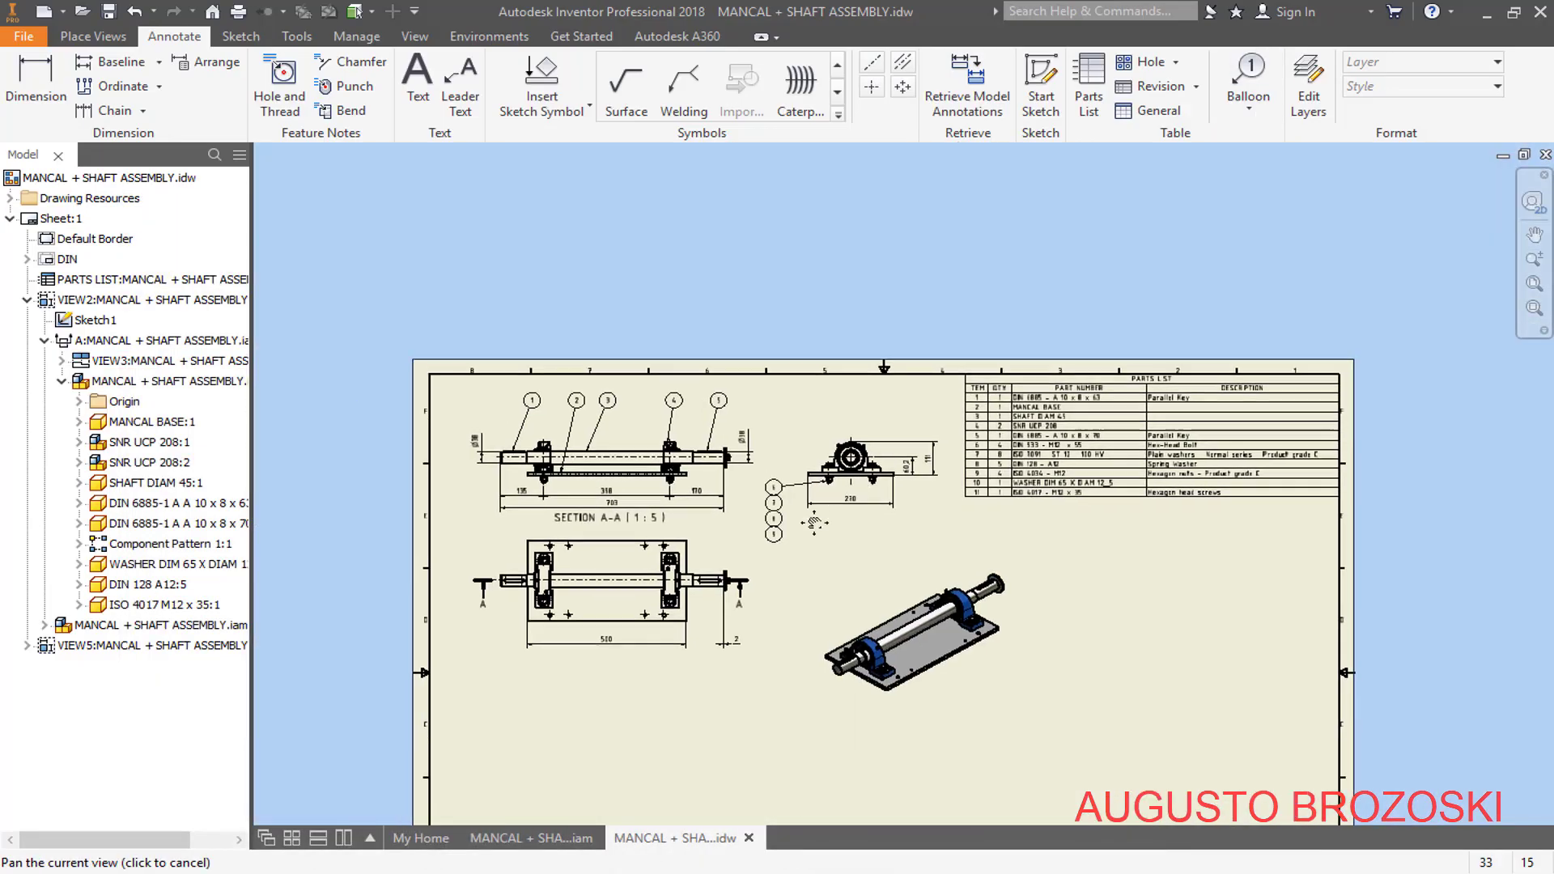
pyautogui.moveTo(746, 547); pyautogui.dragTo(750, 559, button='middle')
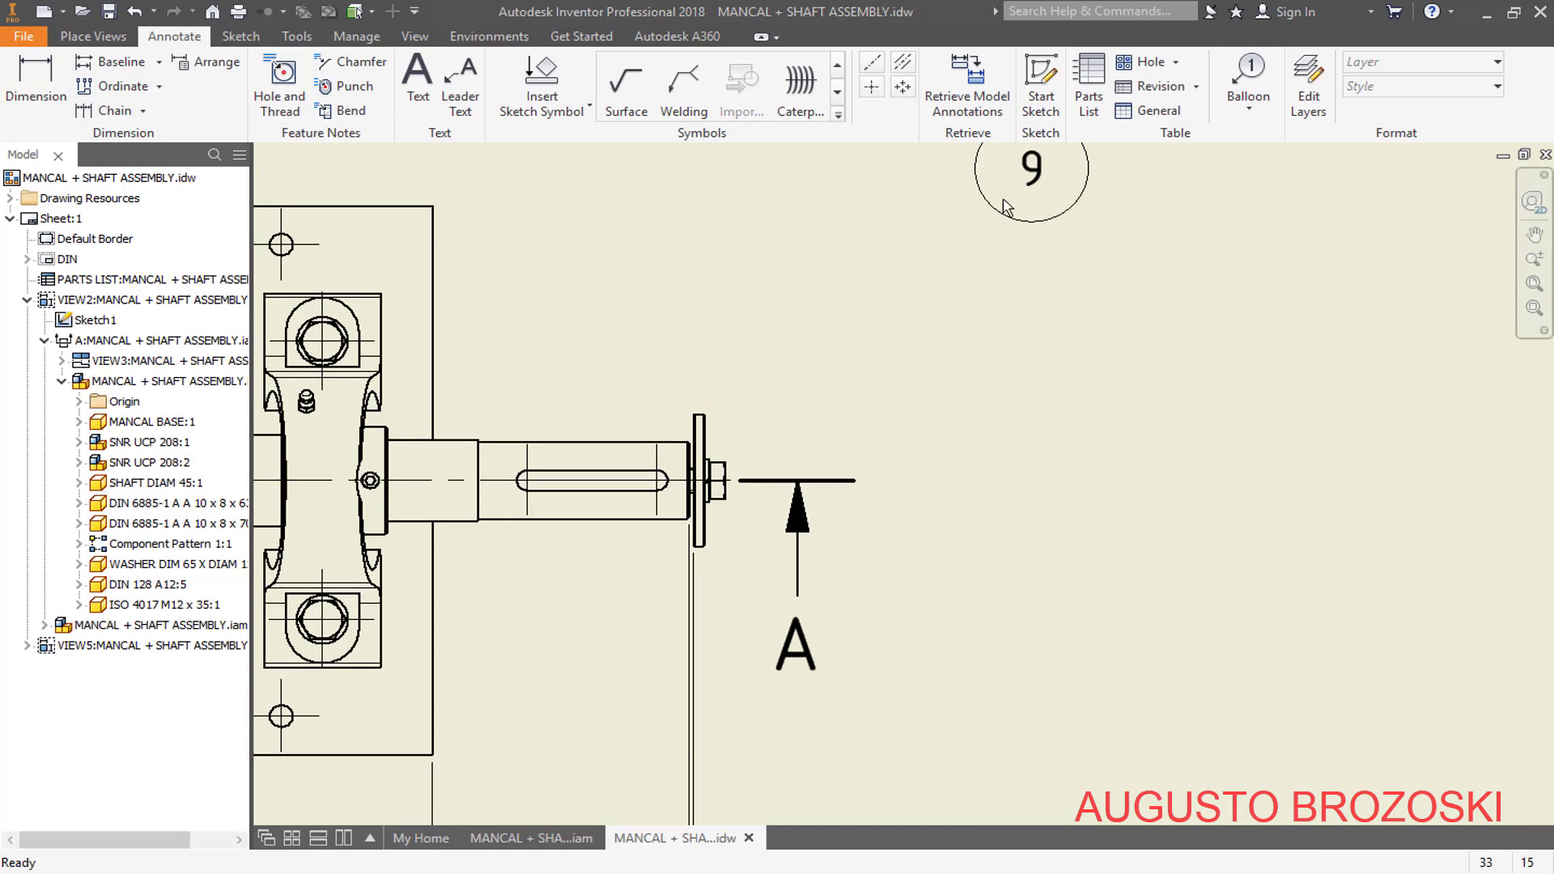
pyautogui.click(1248, 81)
pyautogui.scroll(3, 814, 366)
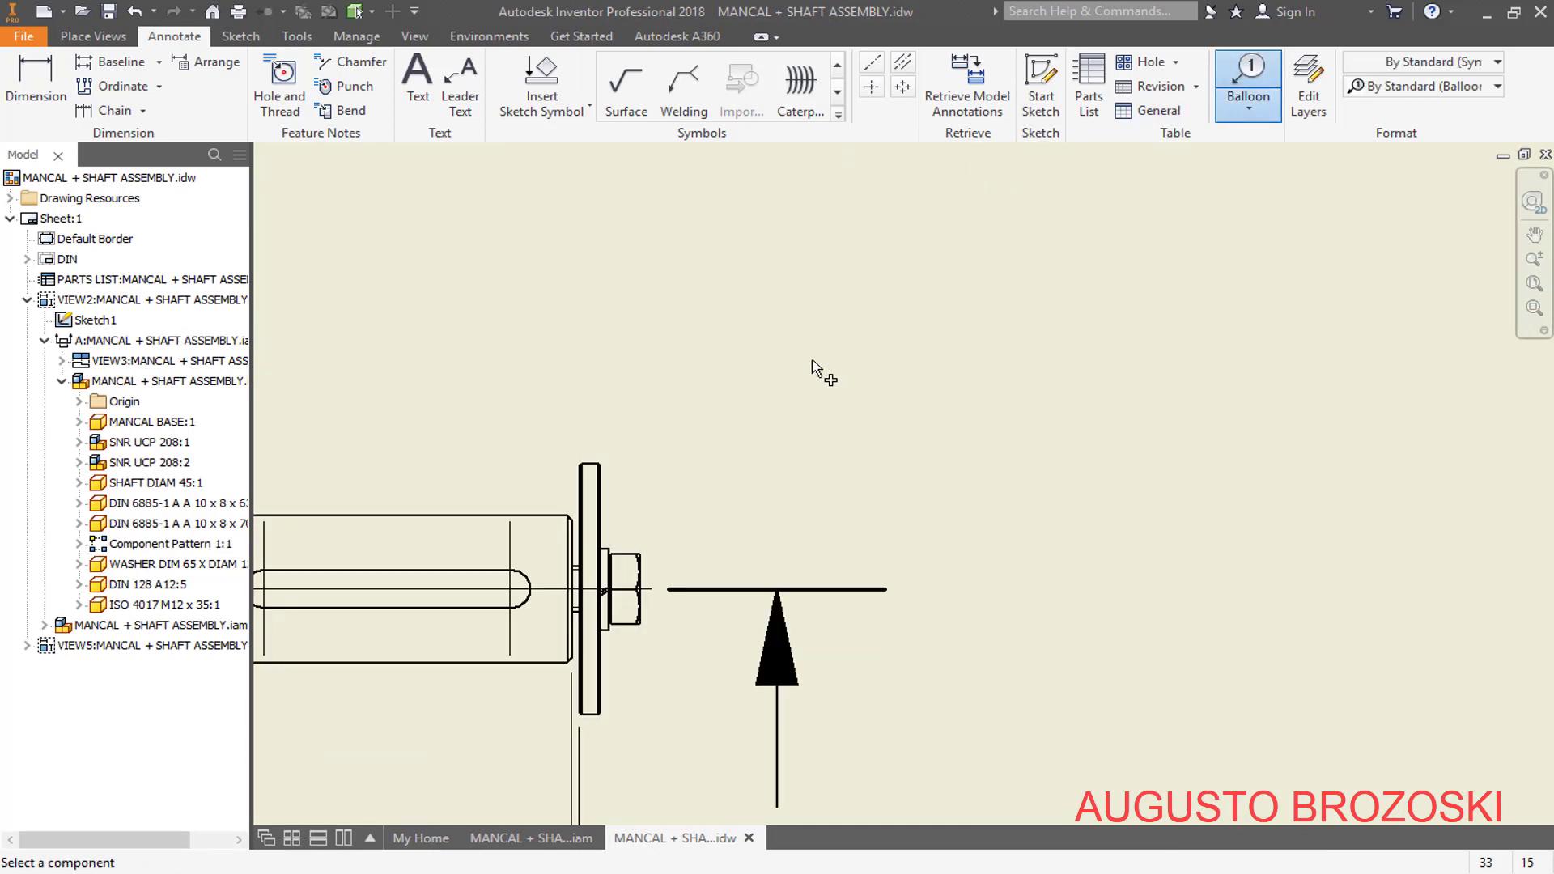
pyautogui.click(591, 466)
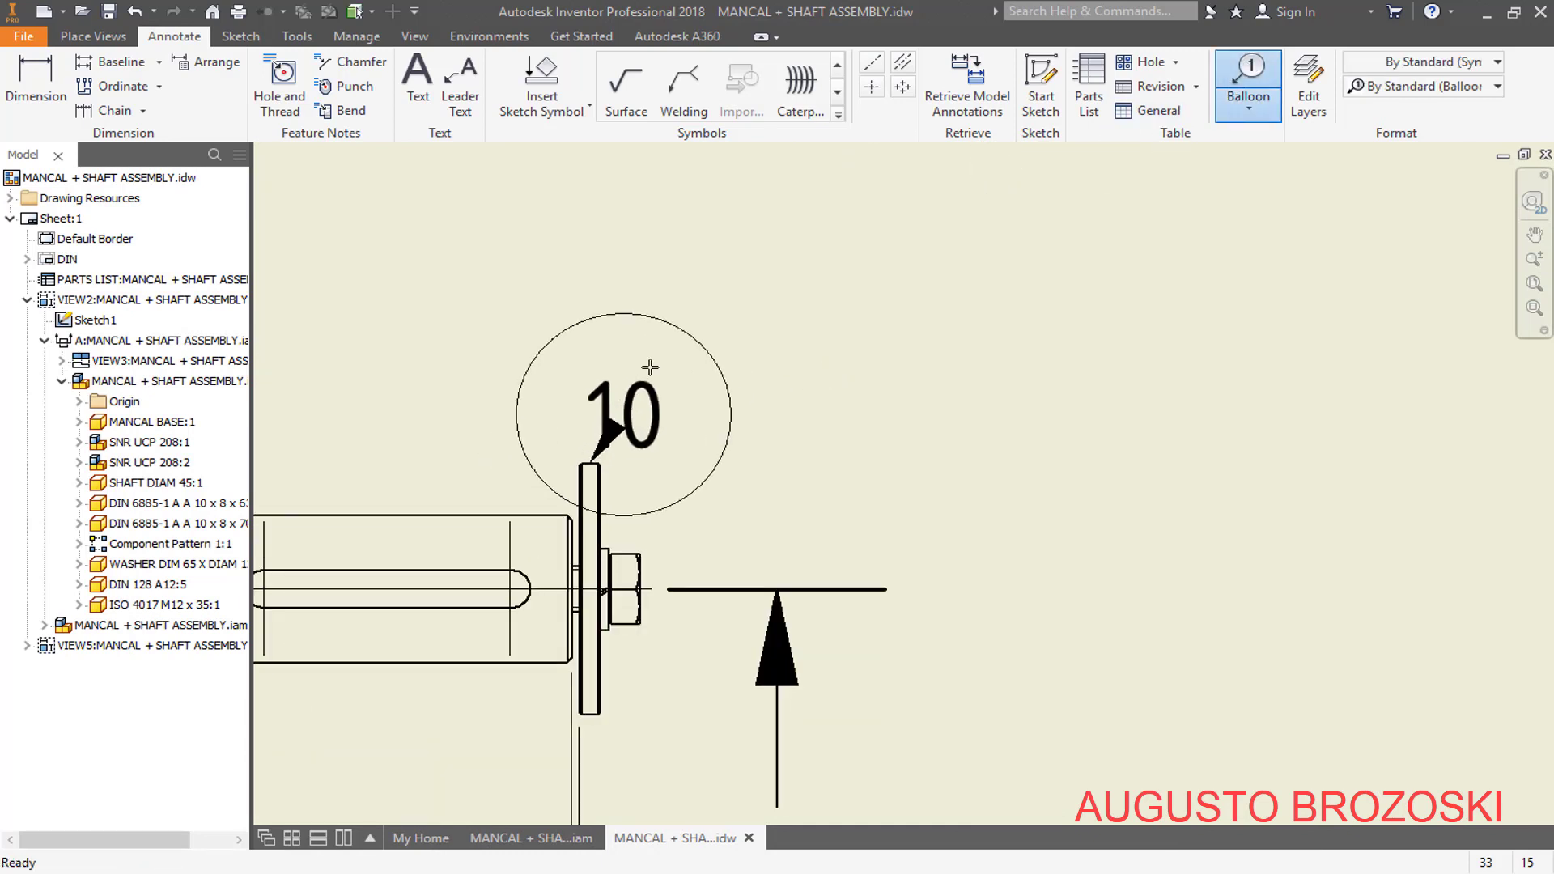
pyautogui.scroll(-5, 705, 293)
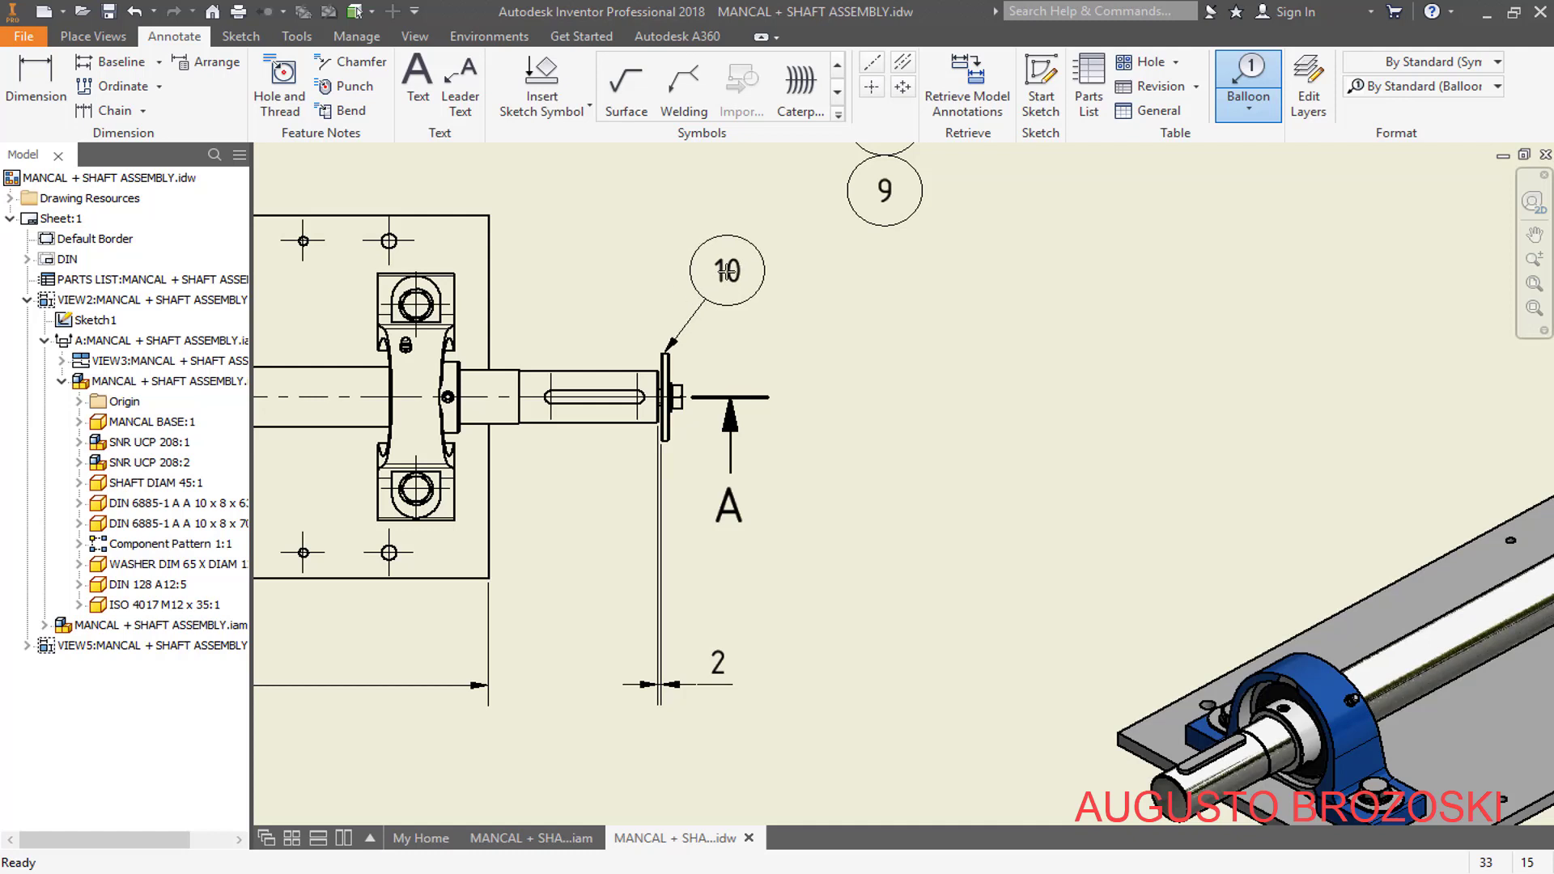
pyautogui.click(736, 270)
pyautogui.rightClick(736, 271)
pyautogui.click(830, 267)
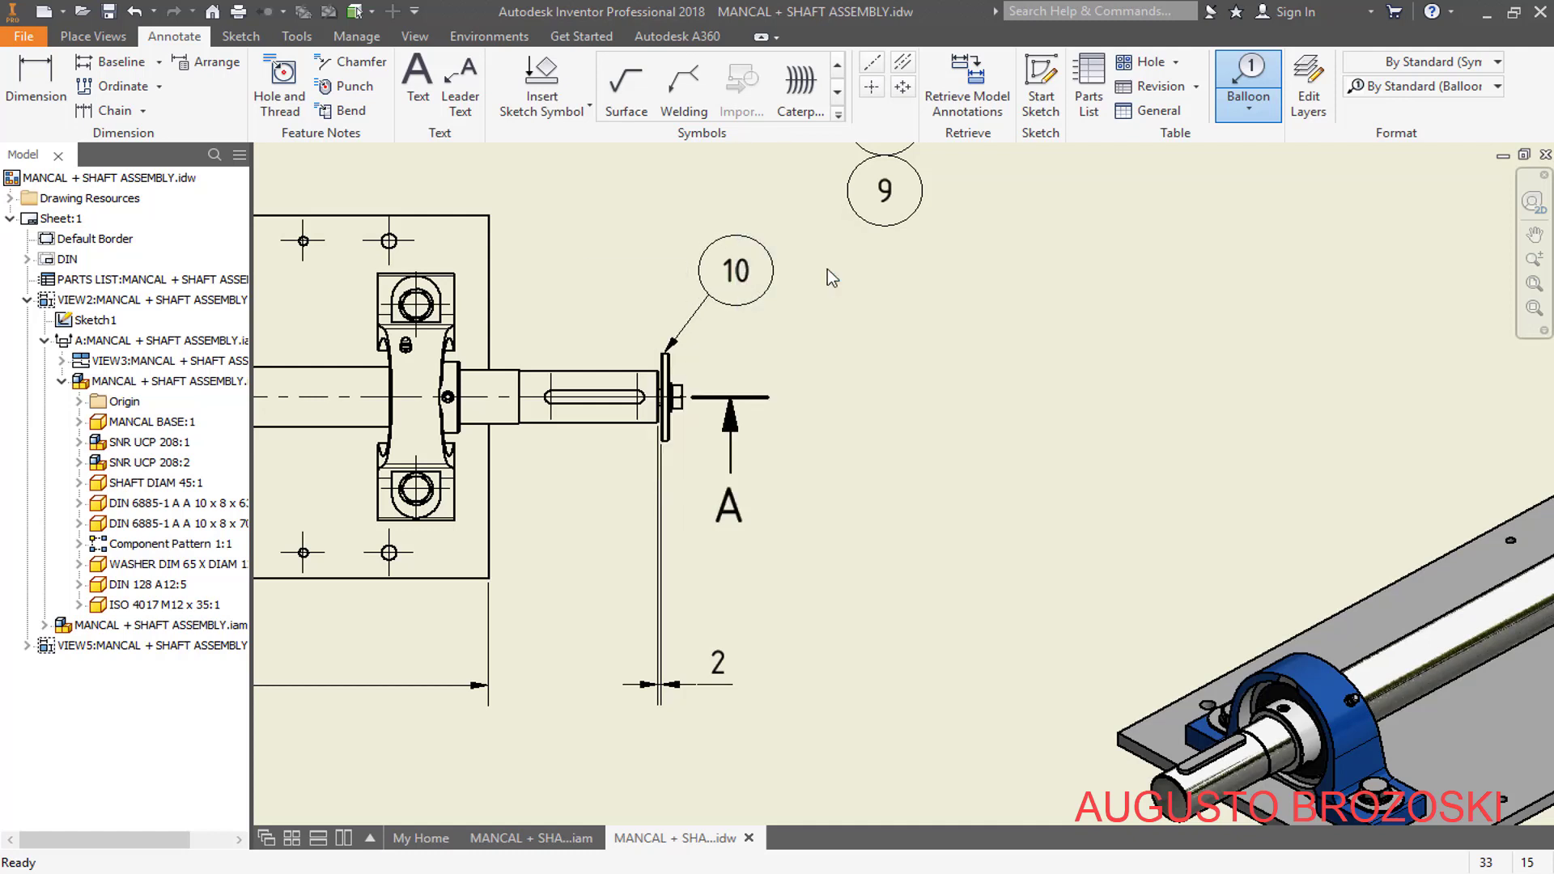
# - Balloon the hexagon head screw at the shaft's right end in the top view, placing the balloon right of and slightly above the screw
pyautogui.scroll(5, 735, 369)
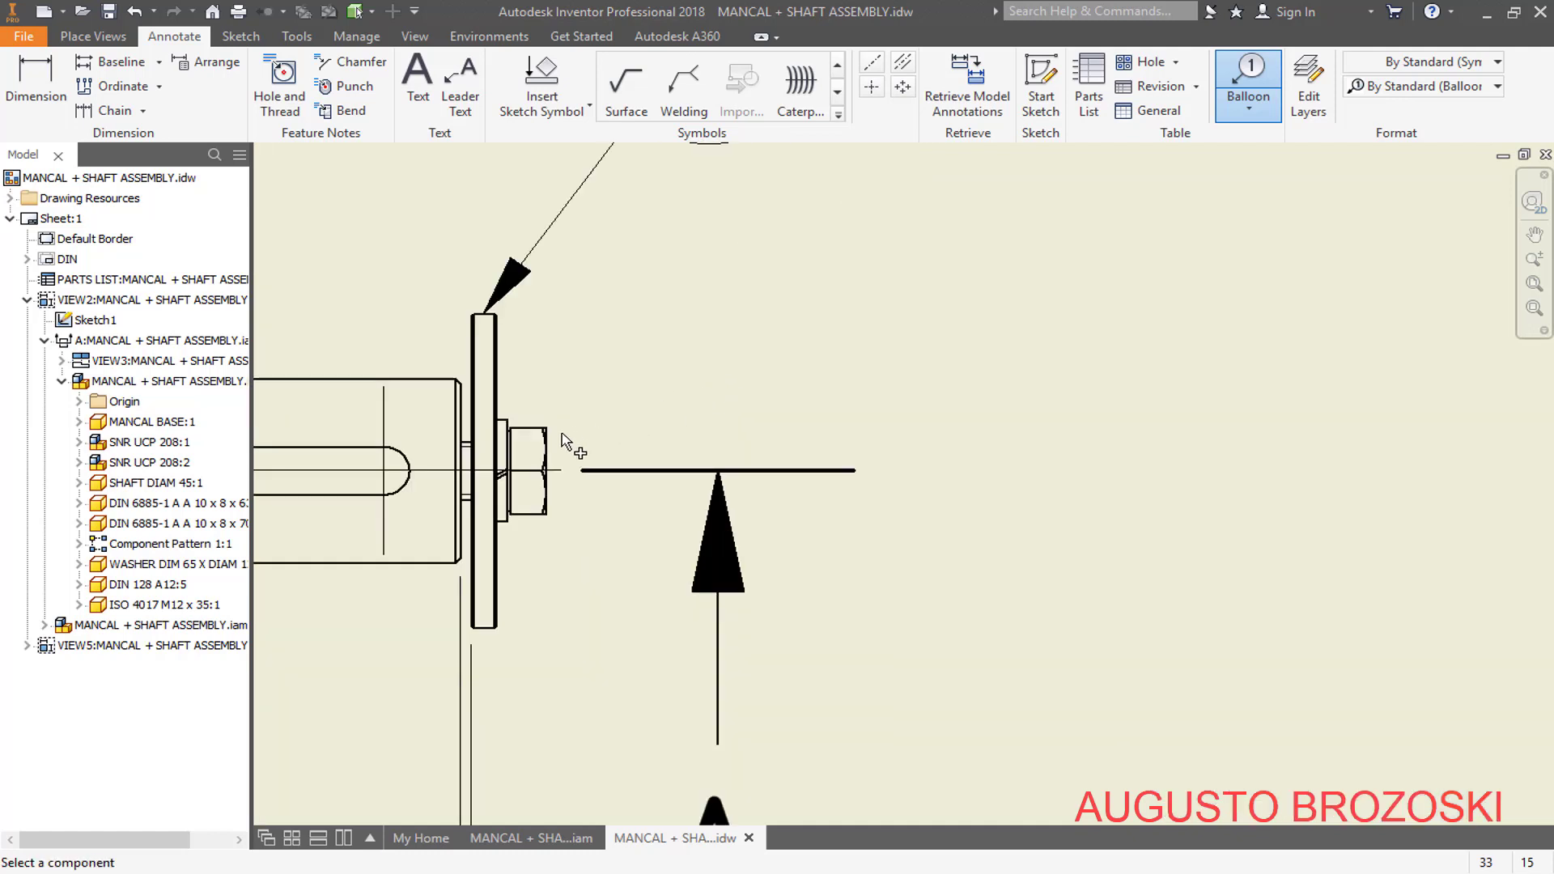
pyautogui.click(544, 450)
pyautogui.scroll(-5, 571, 438)
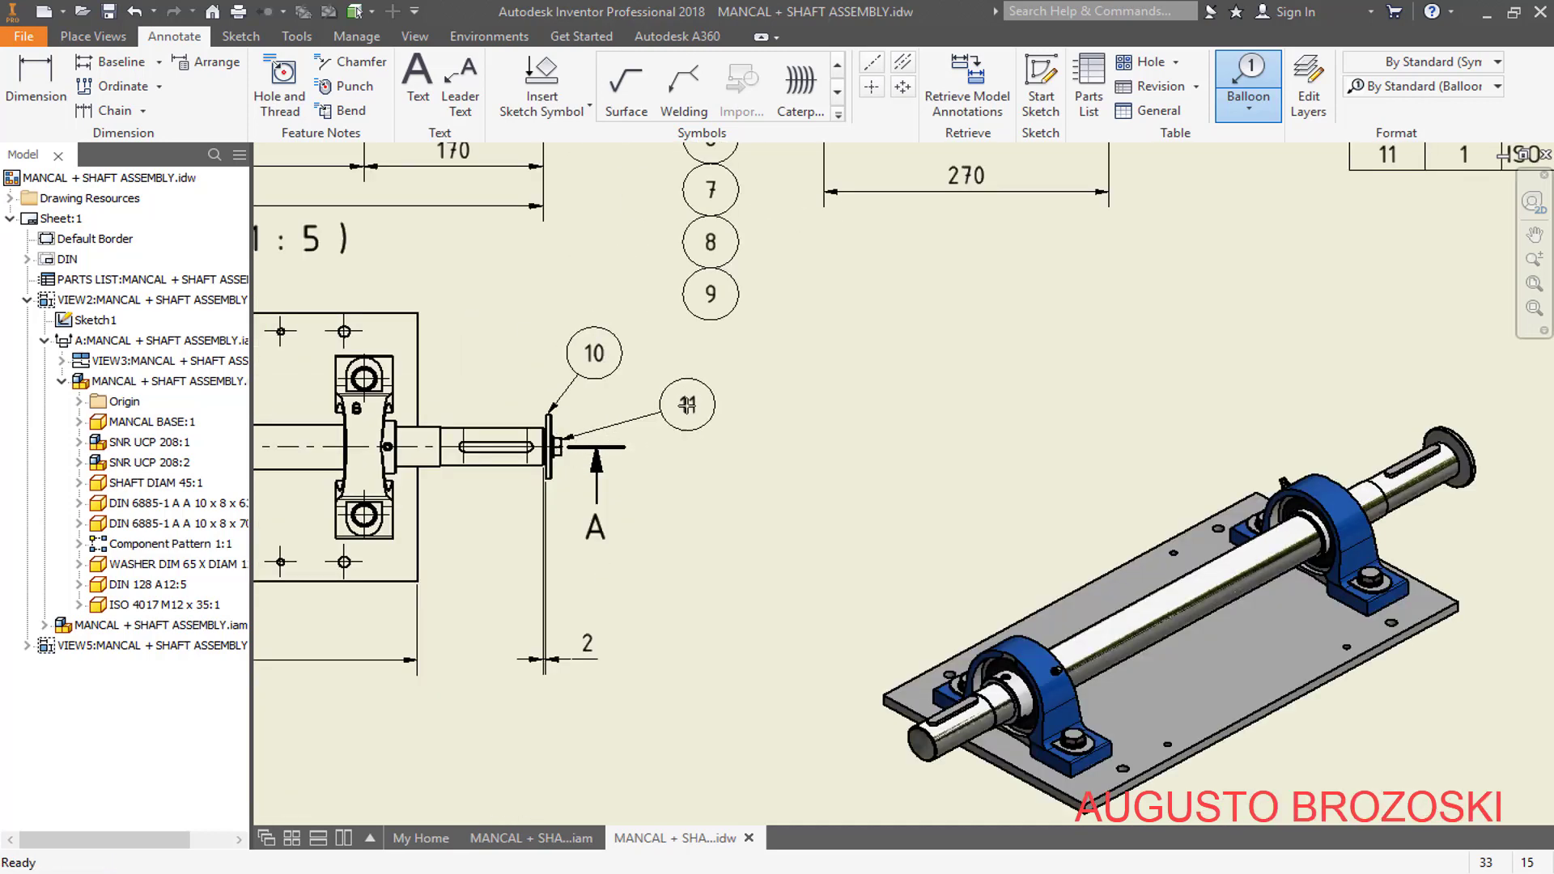
pyautogui.click(693, 404)
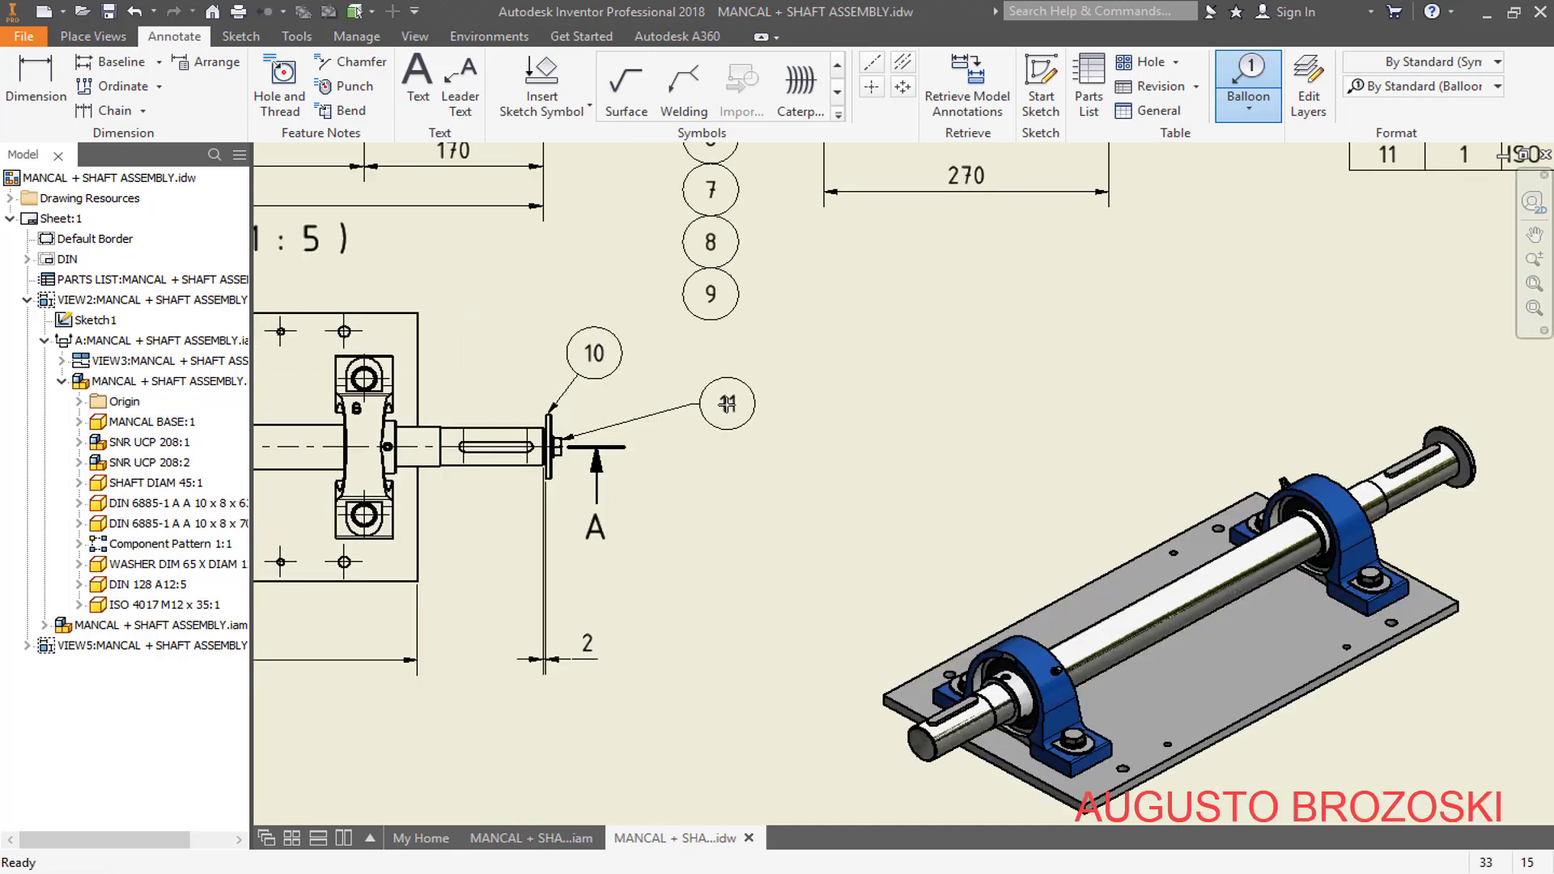
pyautogui.rightClick(728, 404)
pyautogui.click(824, 406)
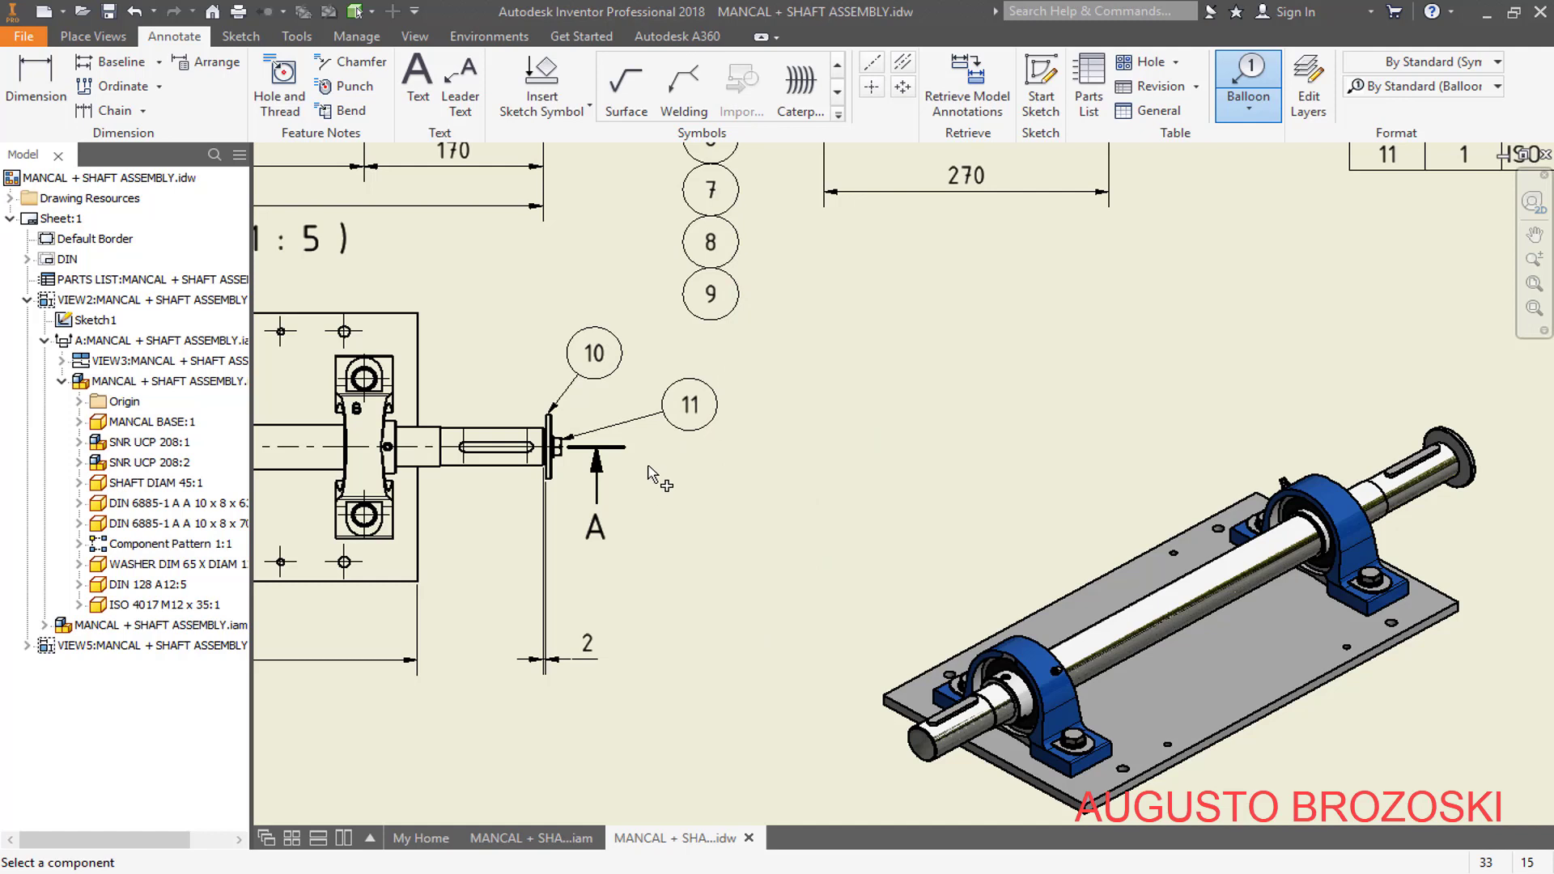
pyautogui.scroll(3, 650, 473)
pyautogui.press('Escape')
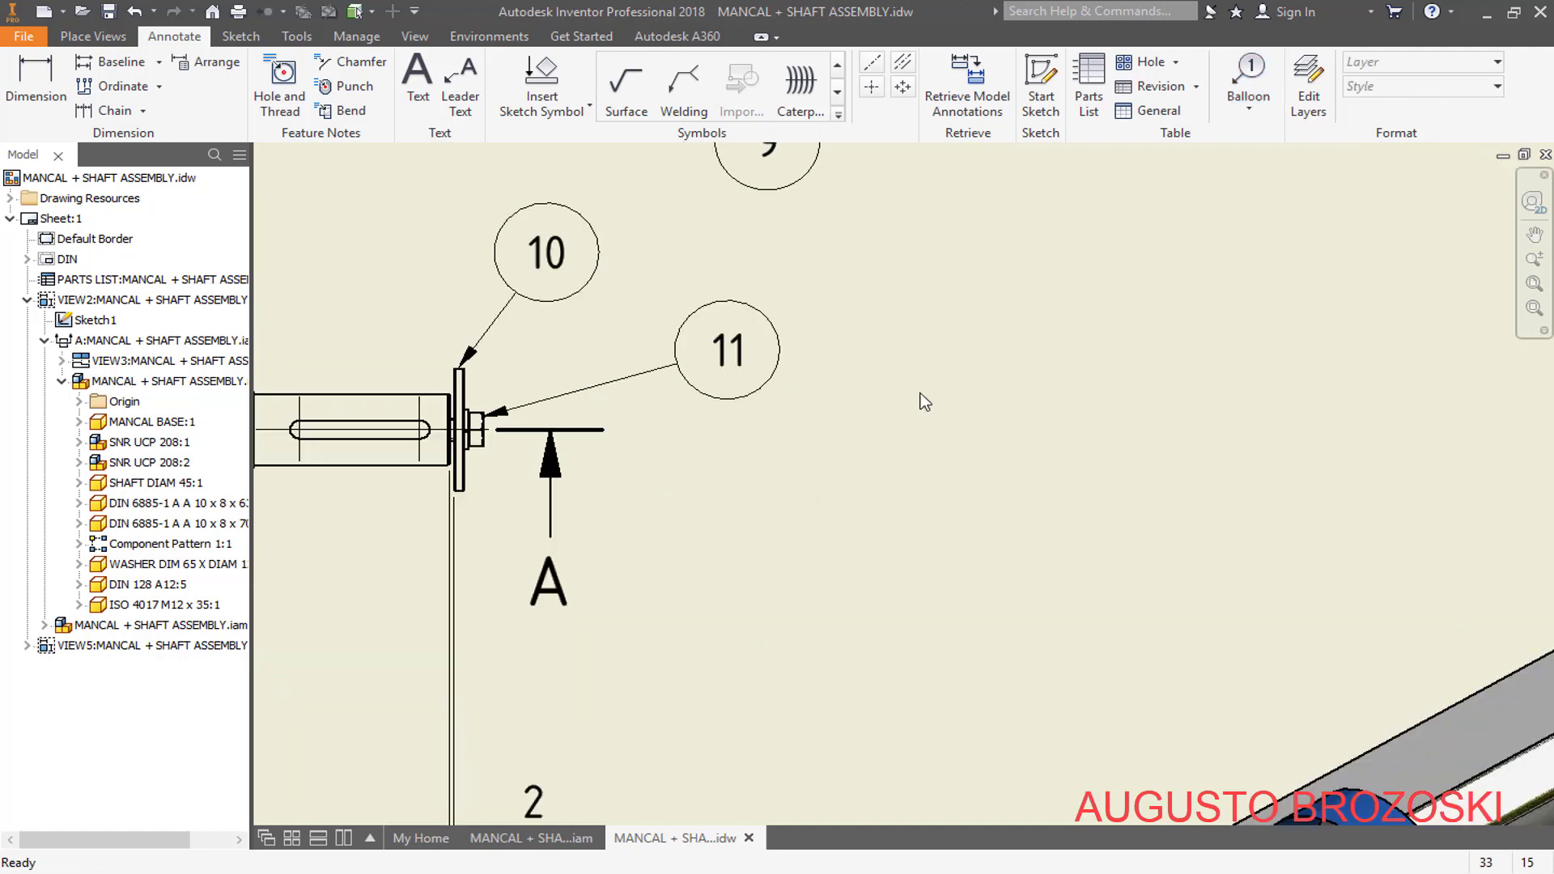
# - Attach a balloon for the spring washer under the screw head to the screw's balloon, placed directly to its right
pyautogui.rightClick(741, 350)
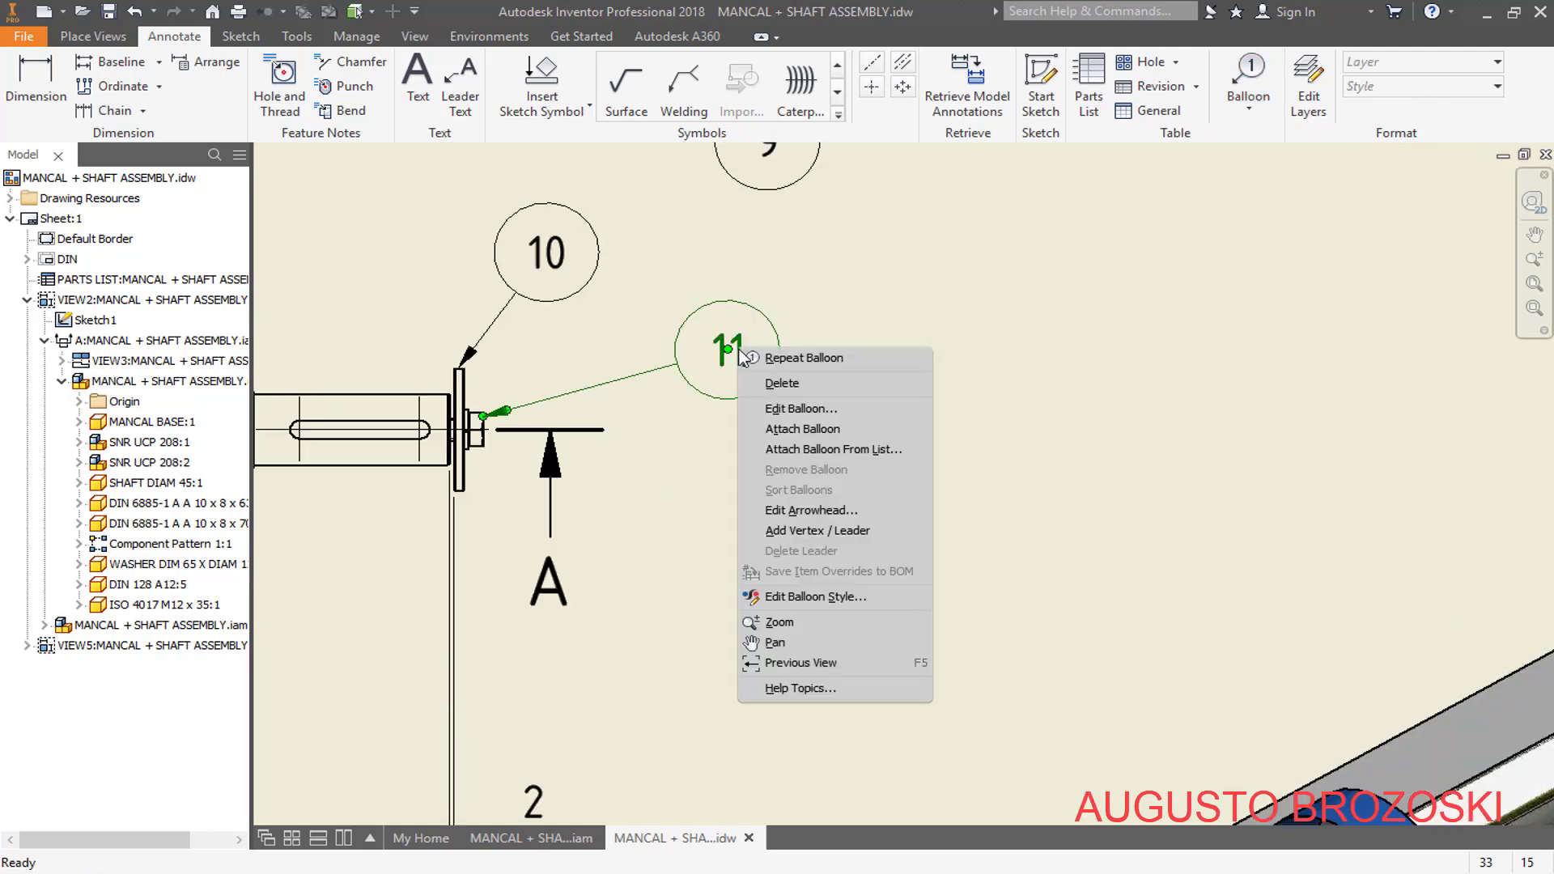
pyautogui.click(841, 426)
pyautogui.scroll(-8, 502, 470)
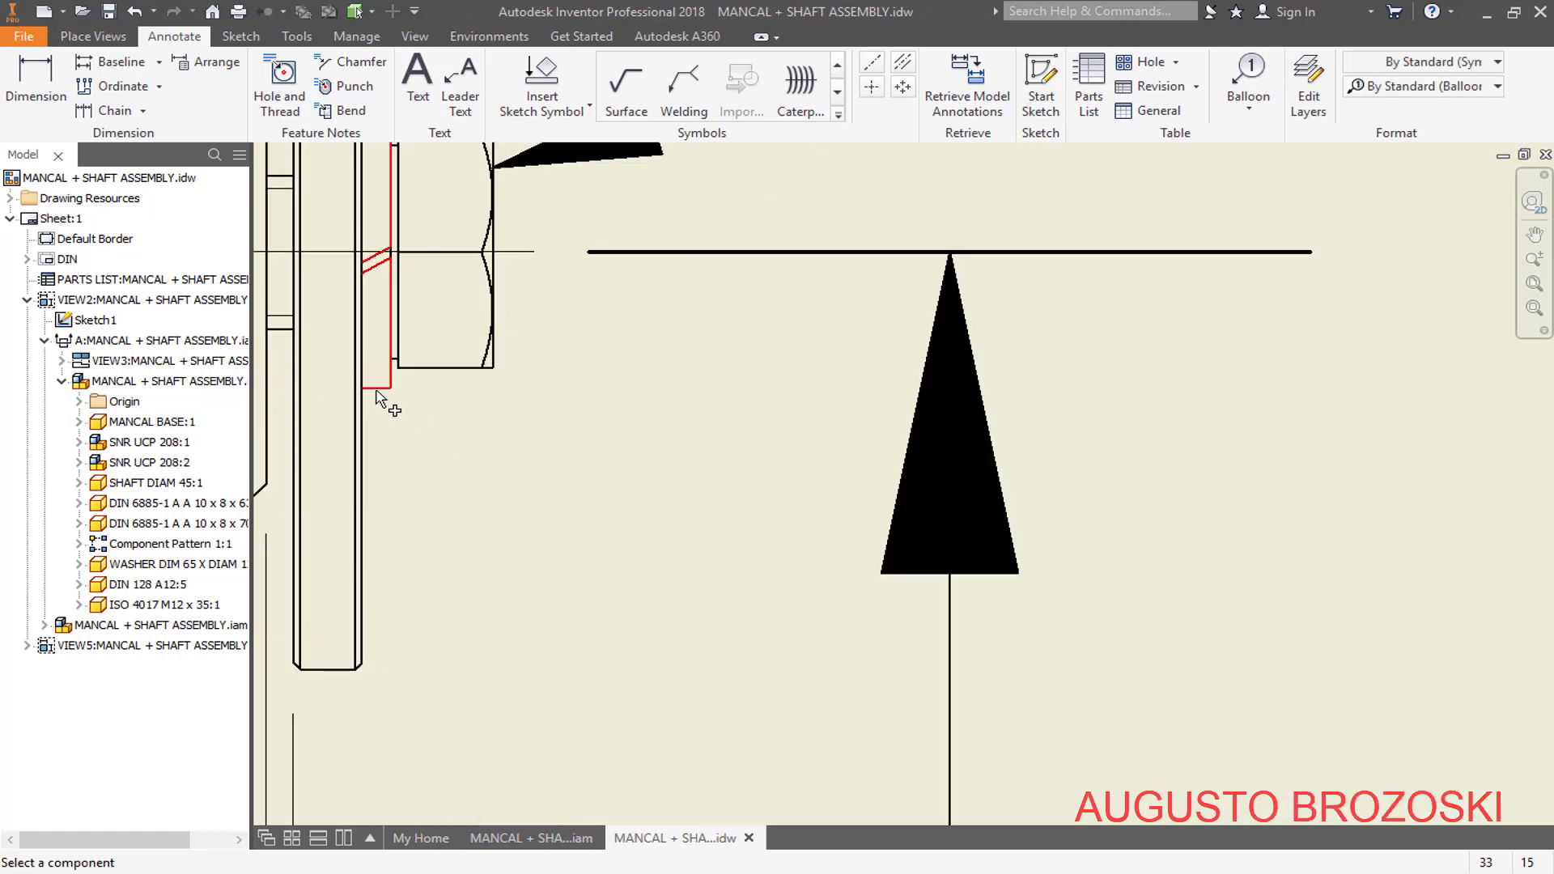
pyautogui.click(376, 392)
pyautogui.scroll(6, 426, 431)
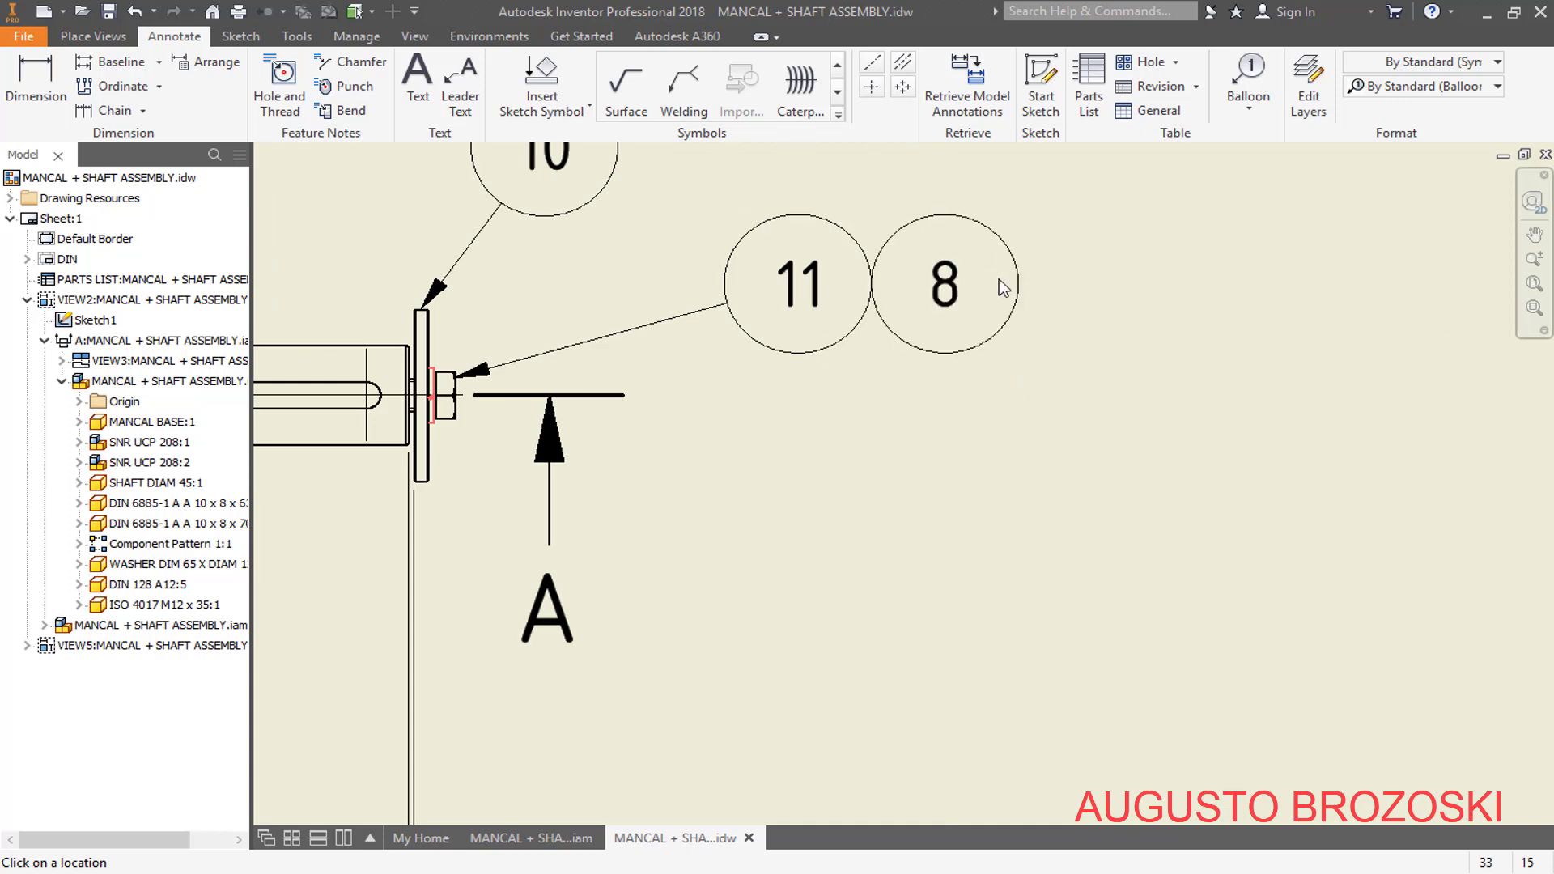
pyautogui.click(931, 279)
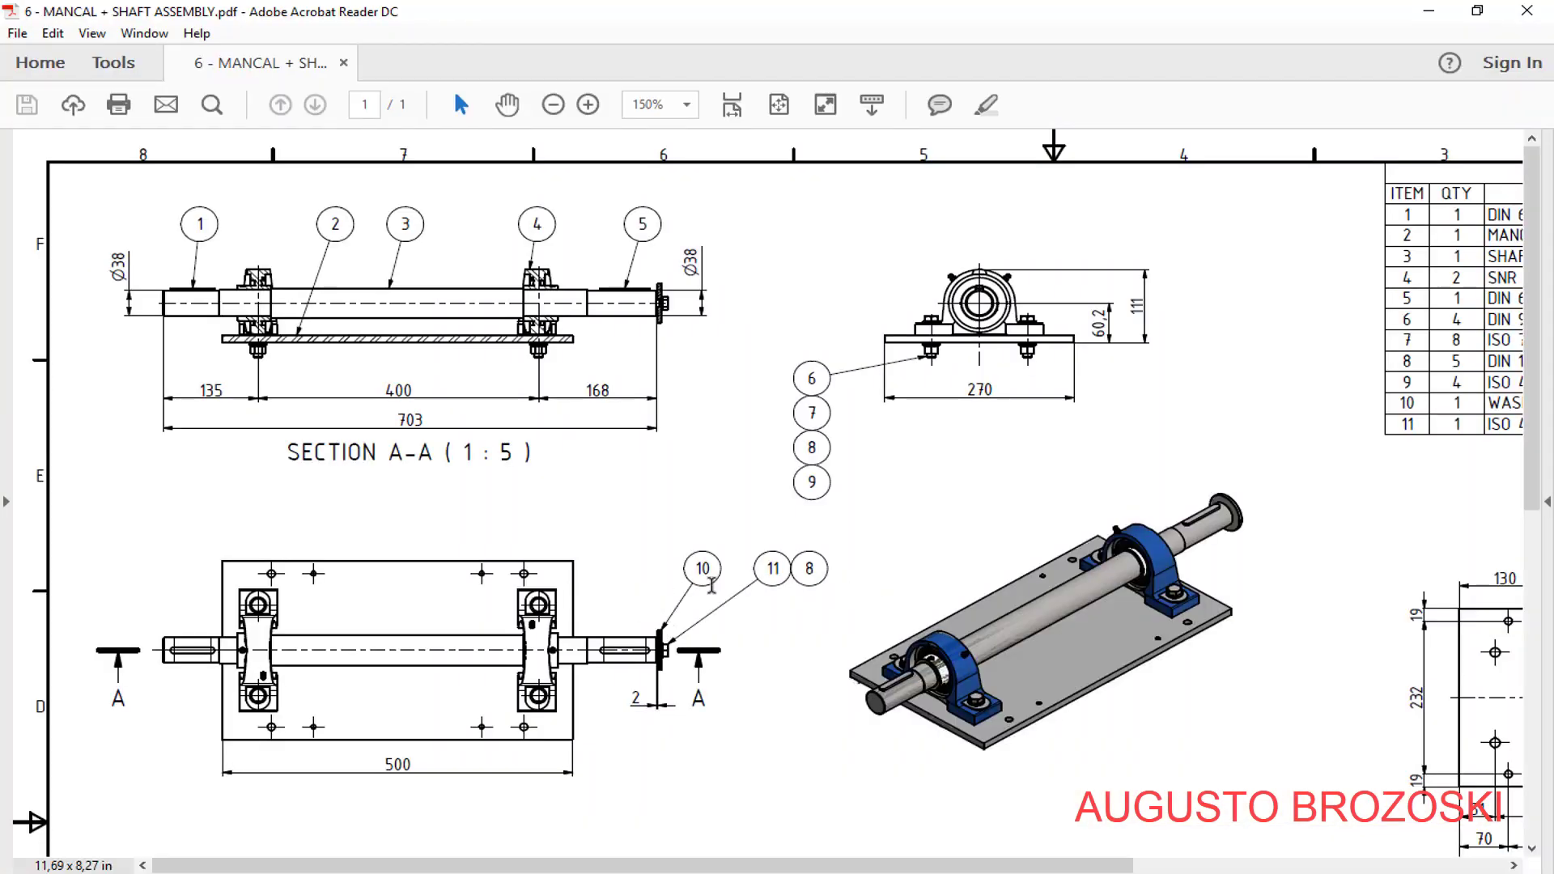
# - Return from the reference PDF to the Inventor drawing and show the whole sheet
pyautogui.click(1429, 11)
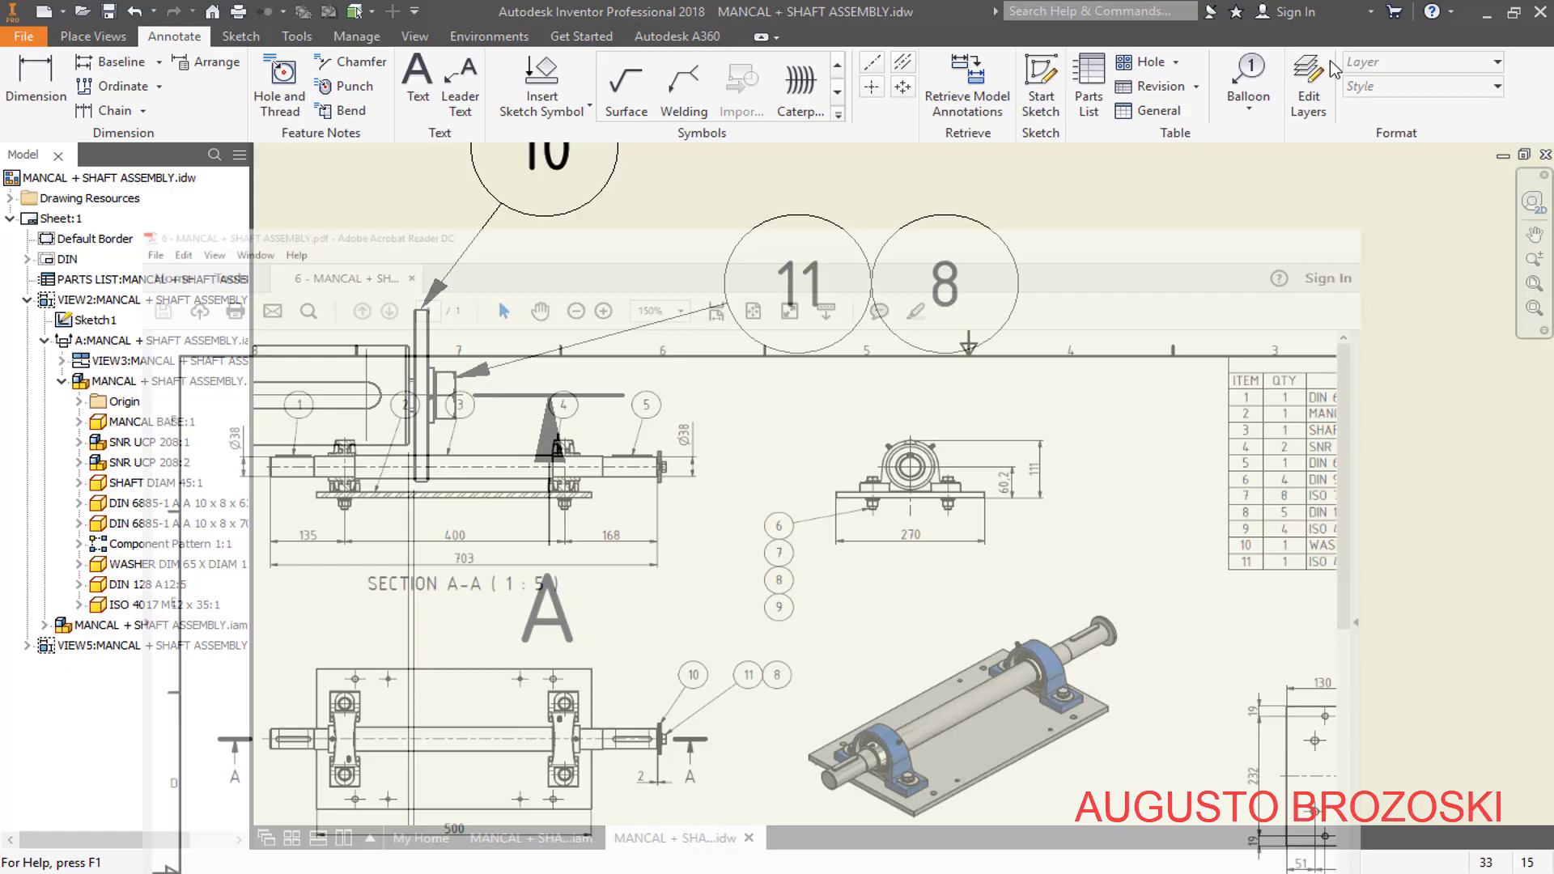
pyautogui.click(1534, 285)
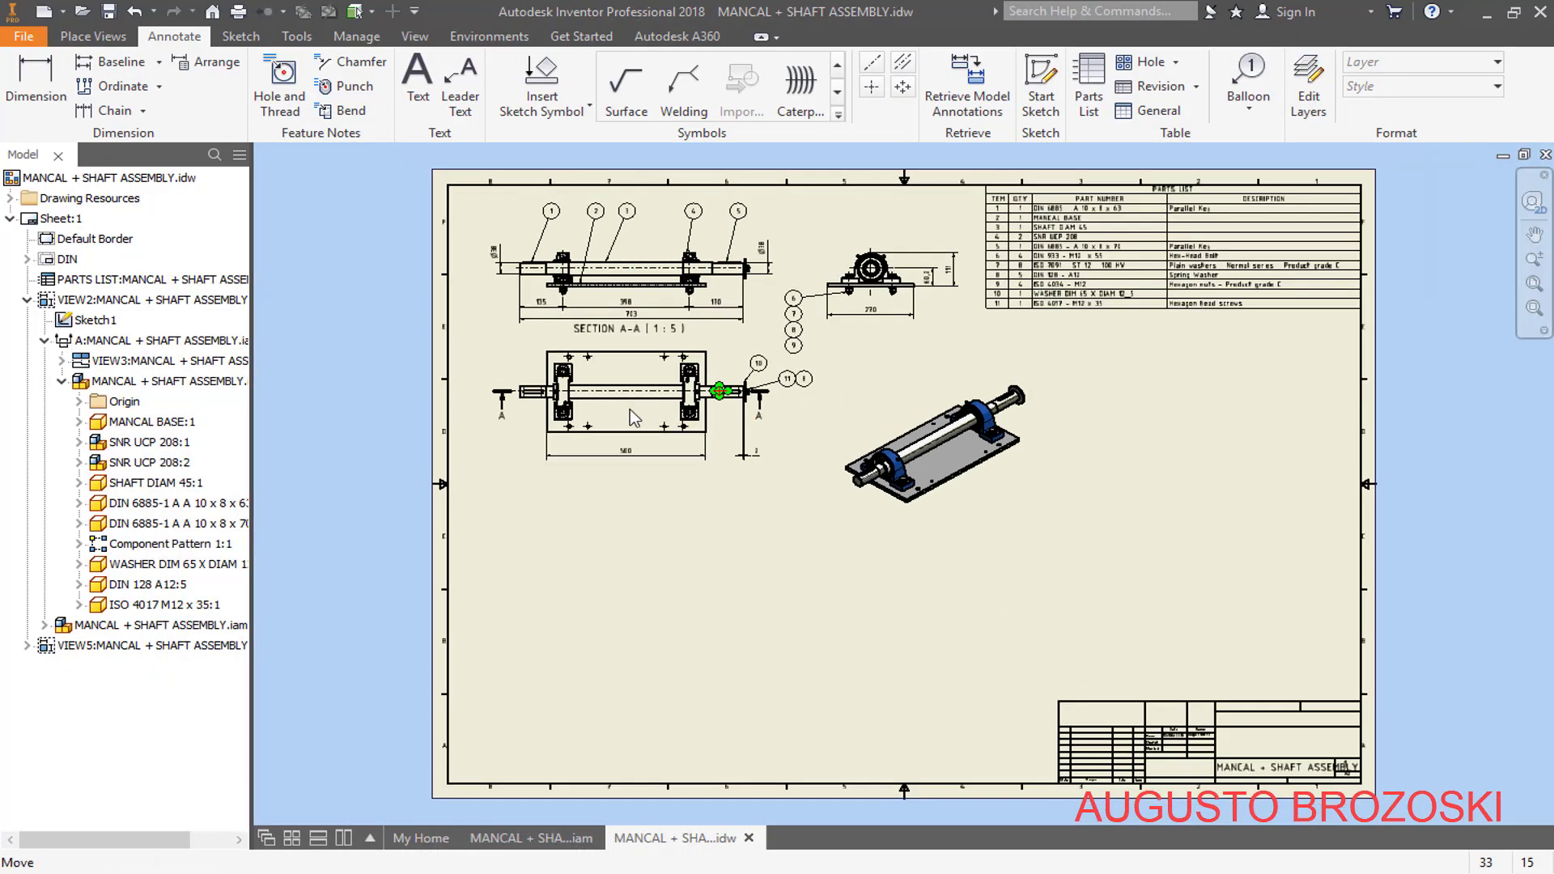